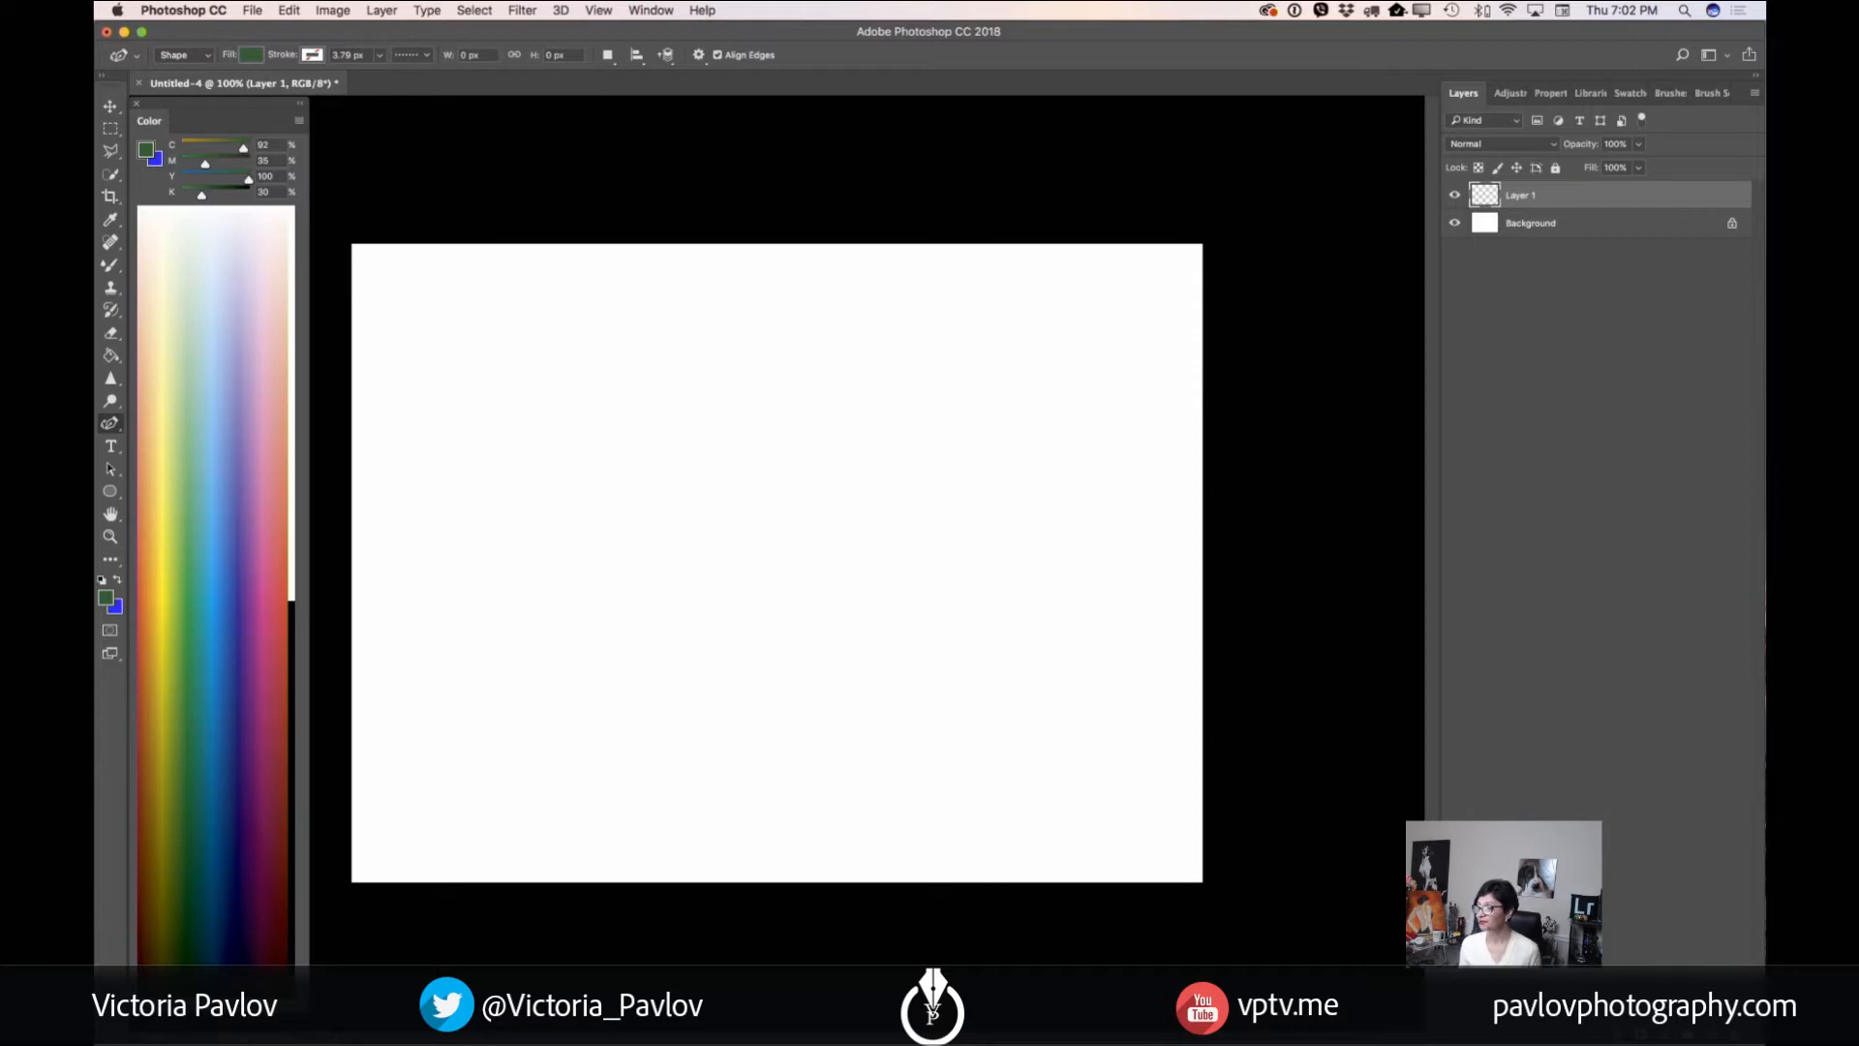
- Draw a dark green triangle shape about 153 px wide and 90 px high in the canvas's upper-left area with the Curvature Pen Tool
left_click(116, 431)
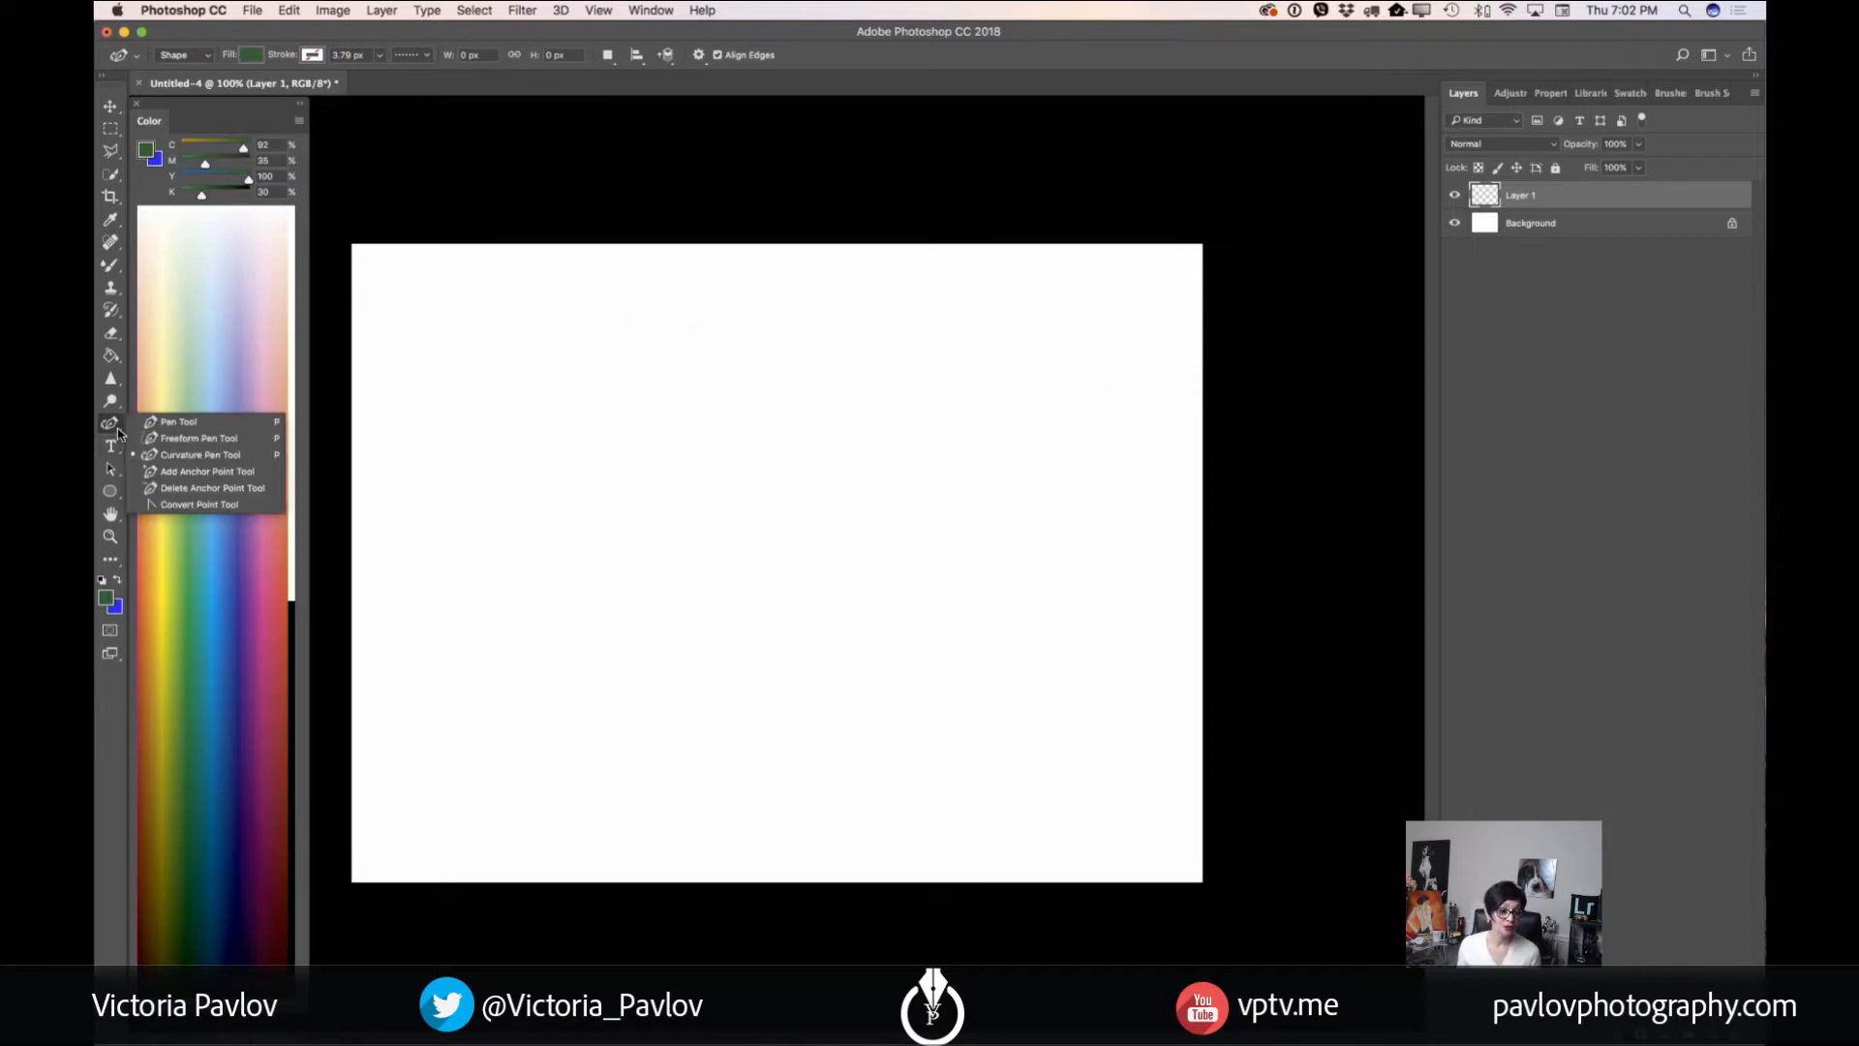
left_click(167, 455)
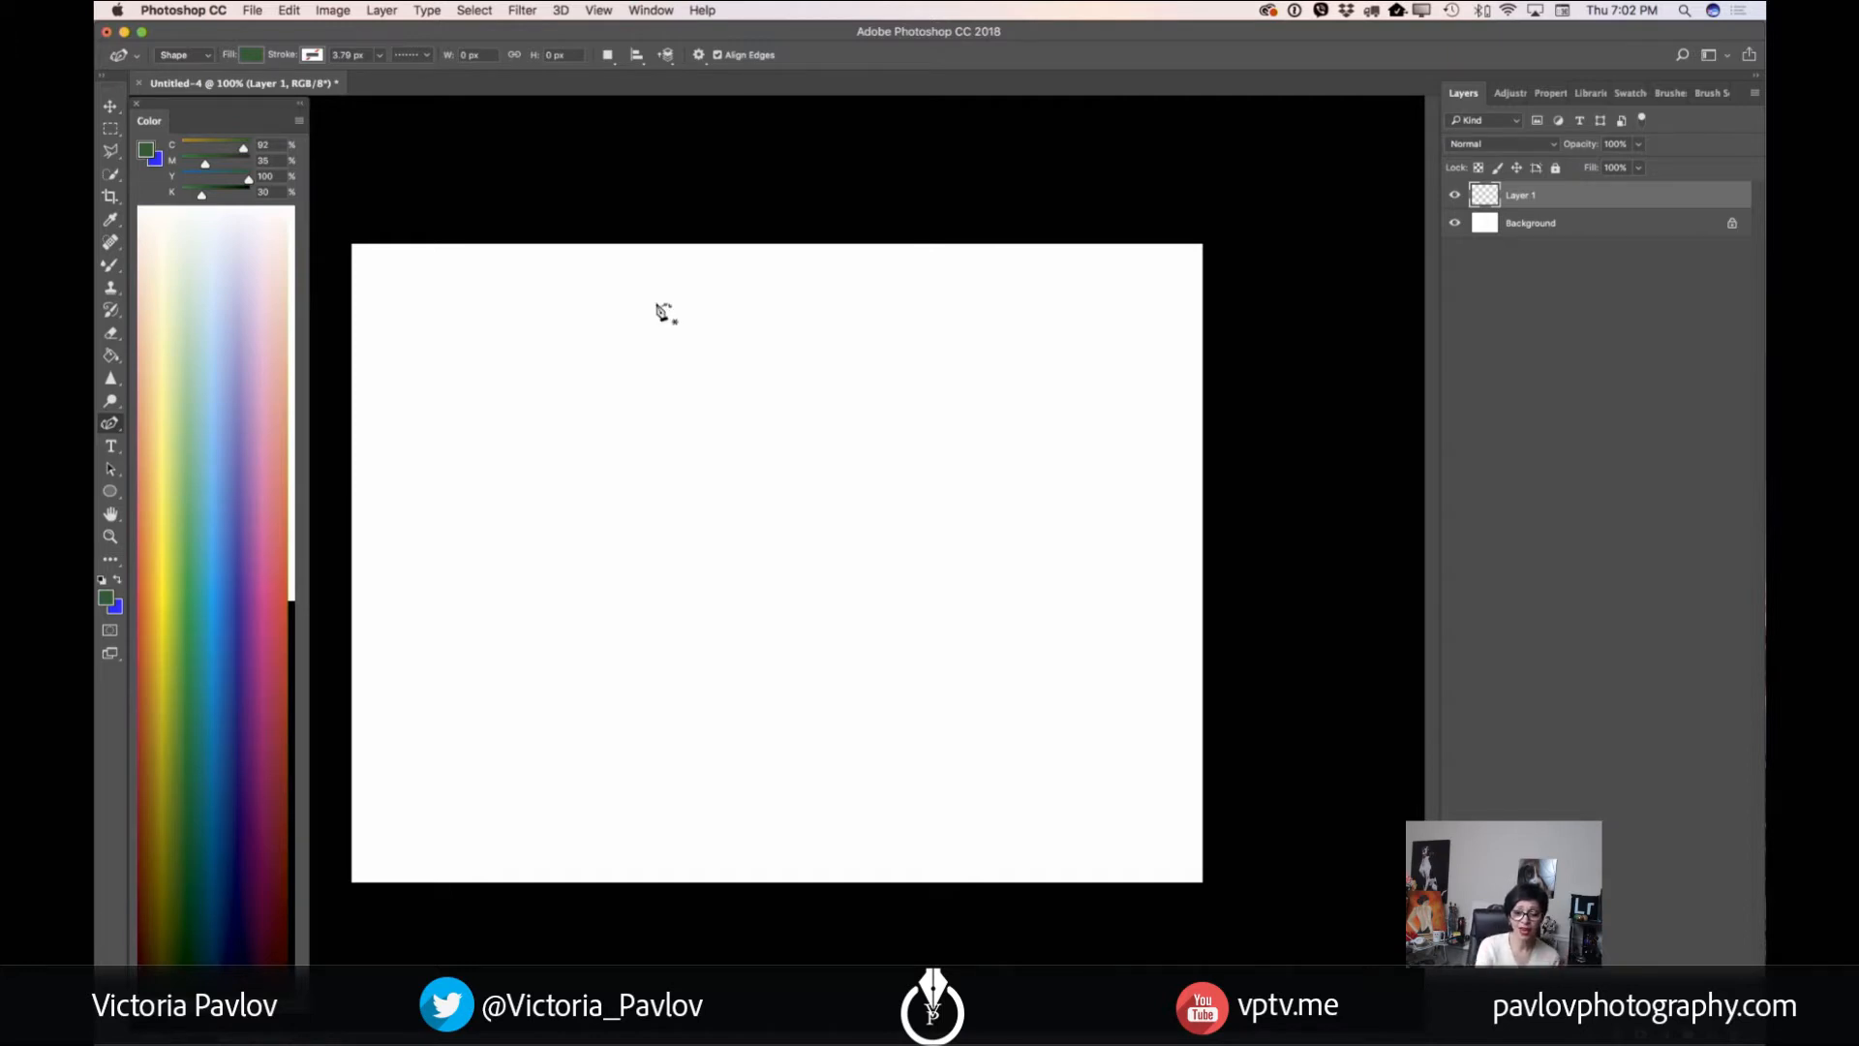
left_click(613, 337)
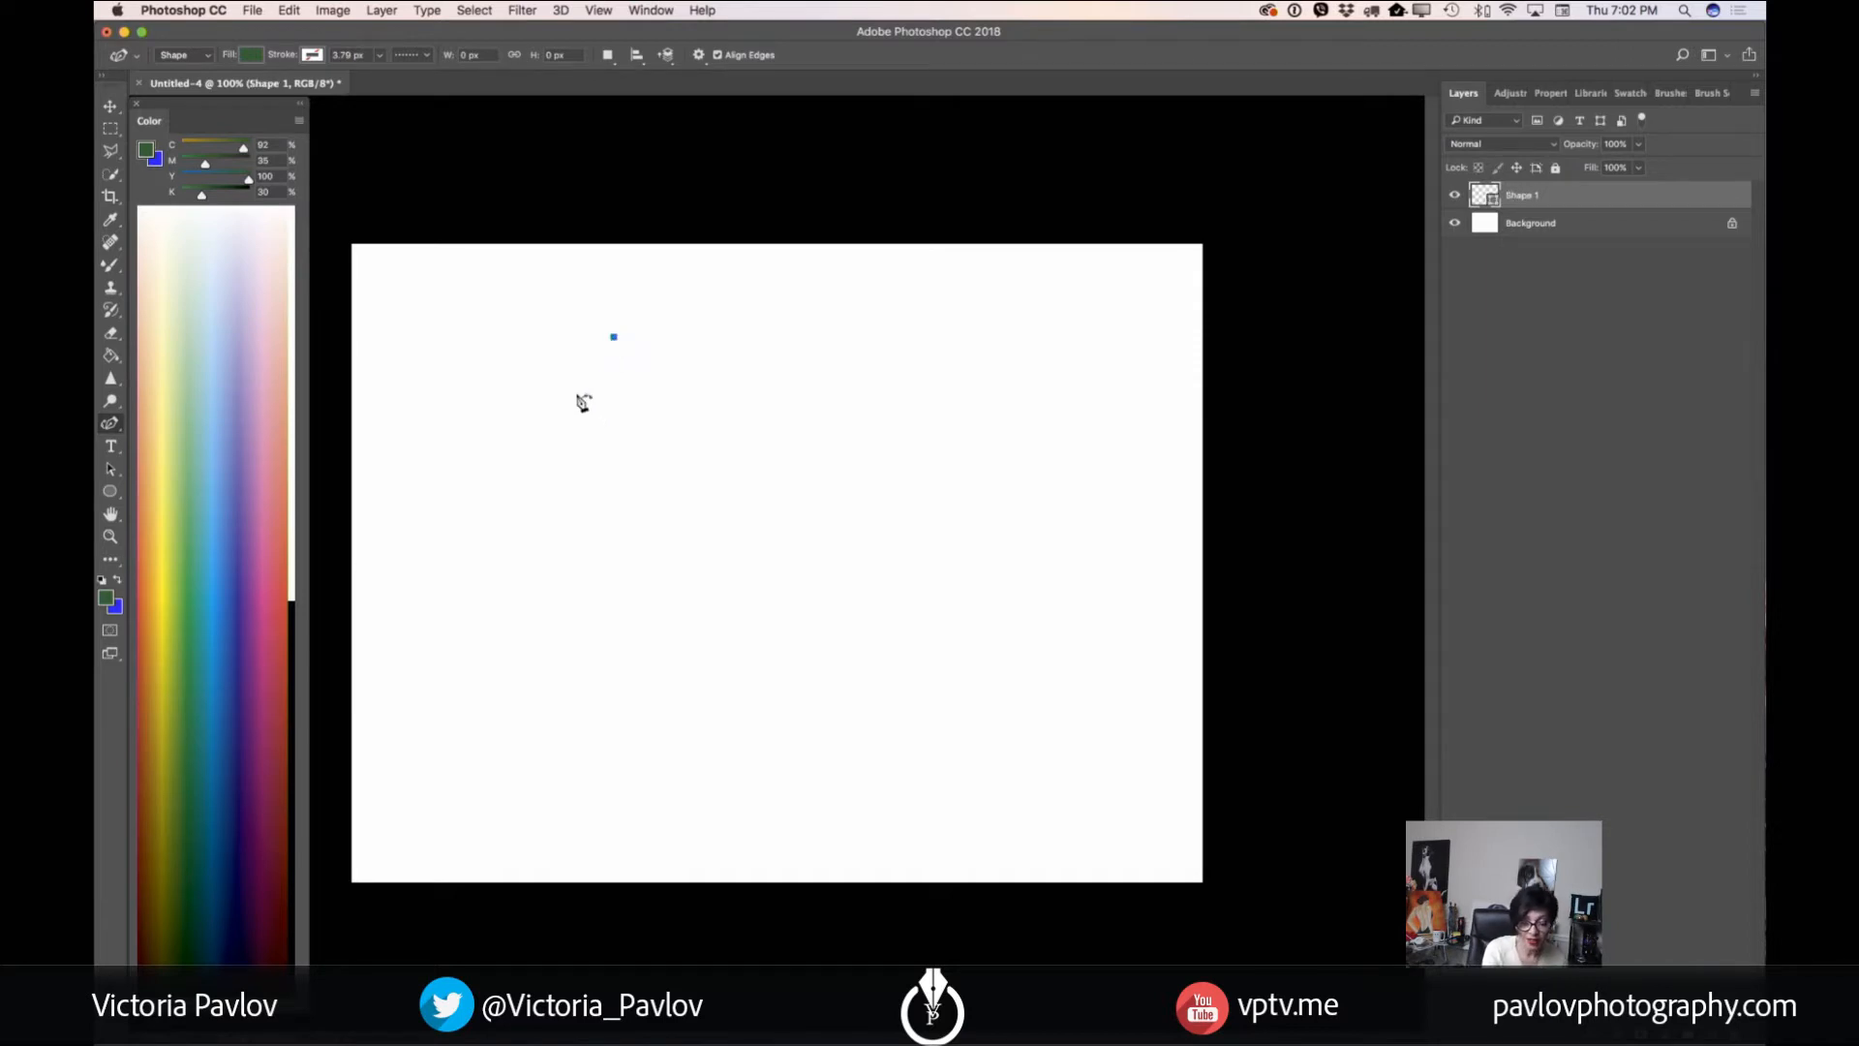
left_click(546, 411)
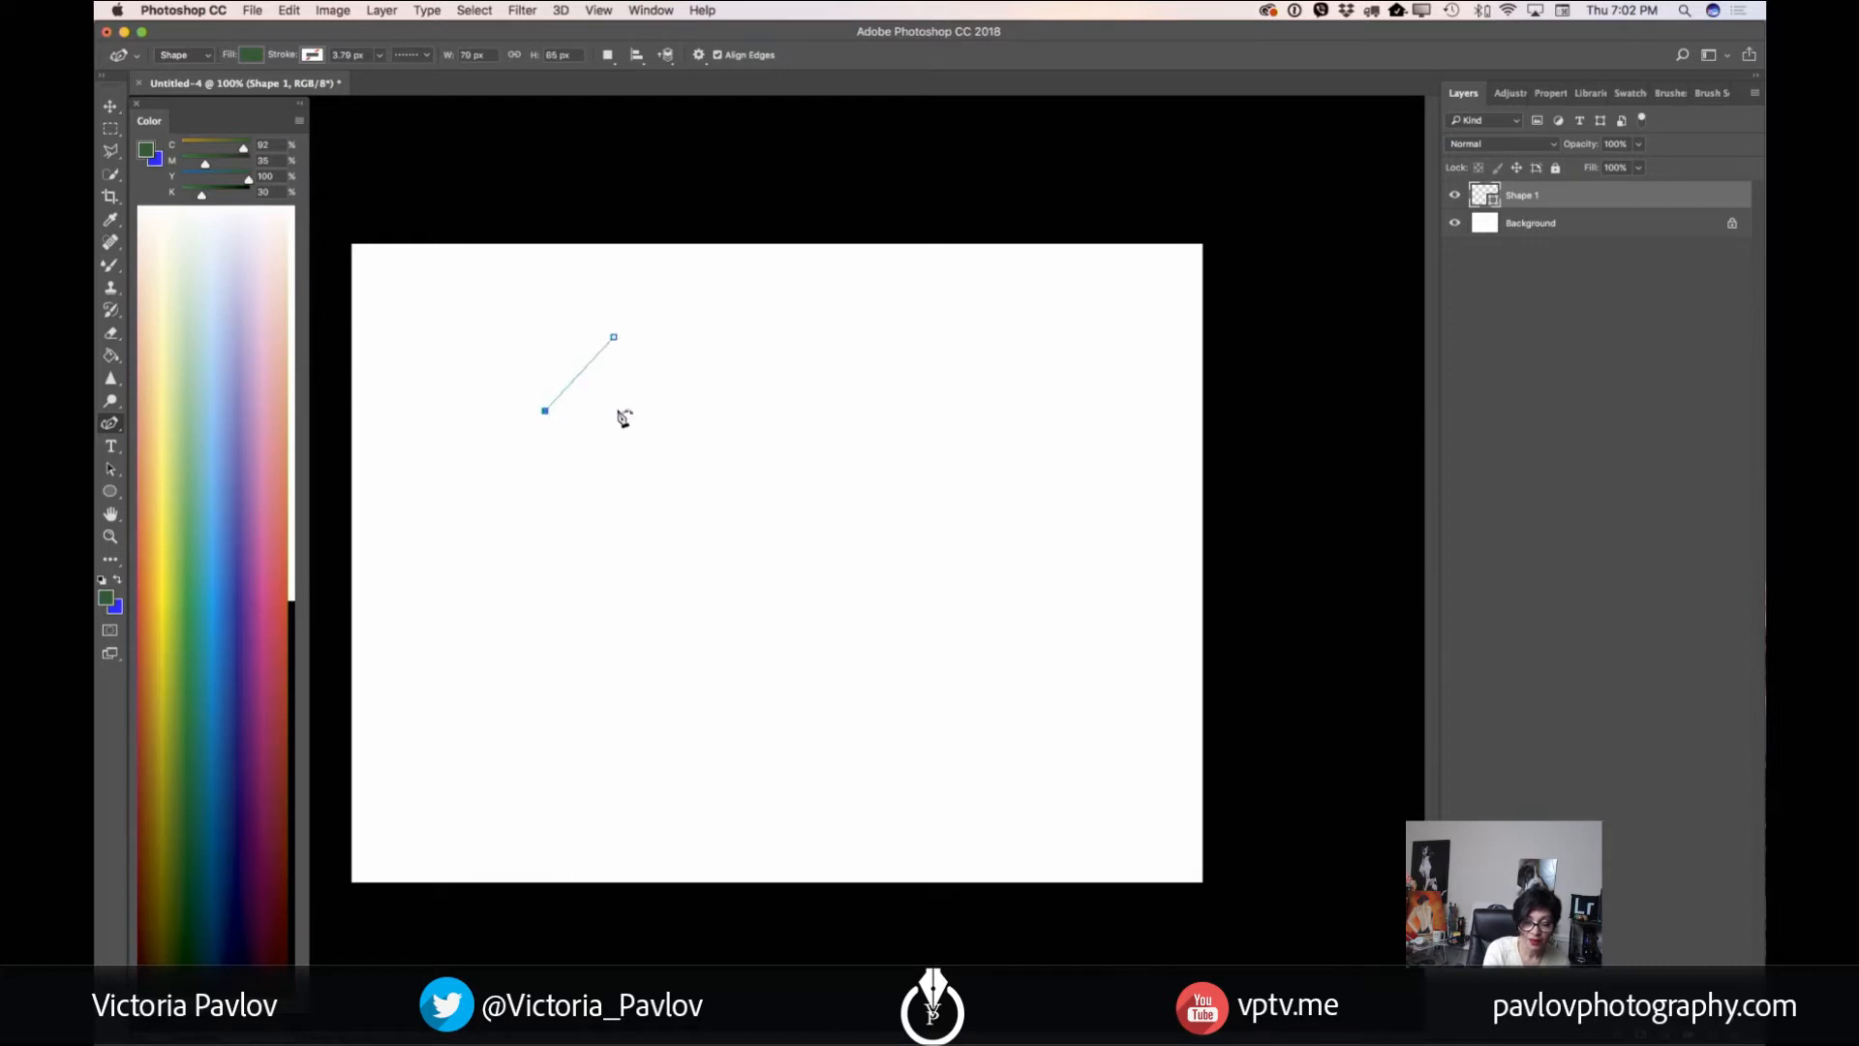
left_click(679, 414)
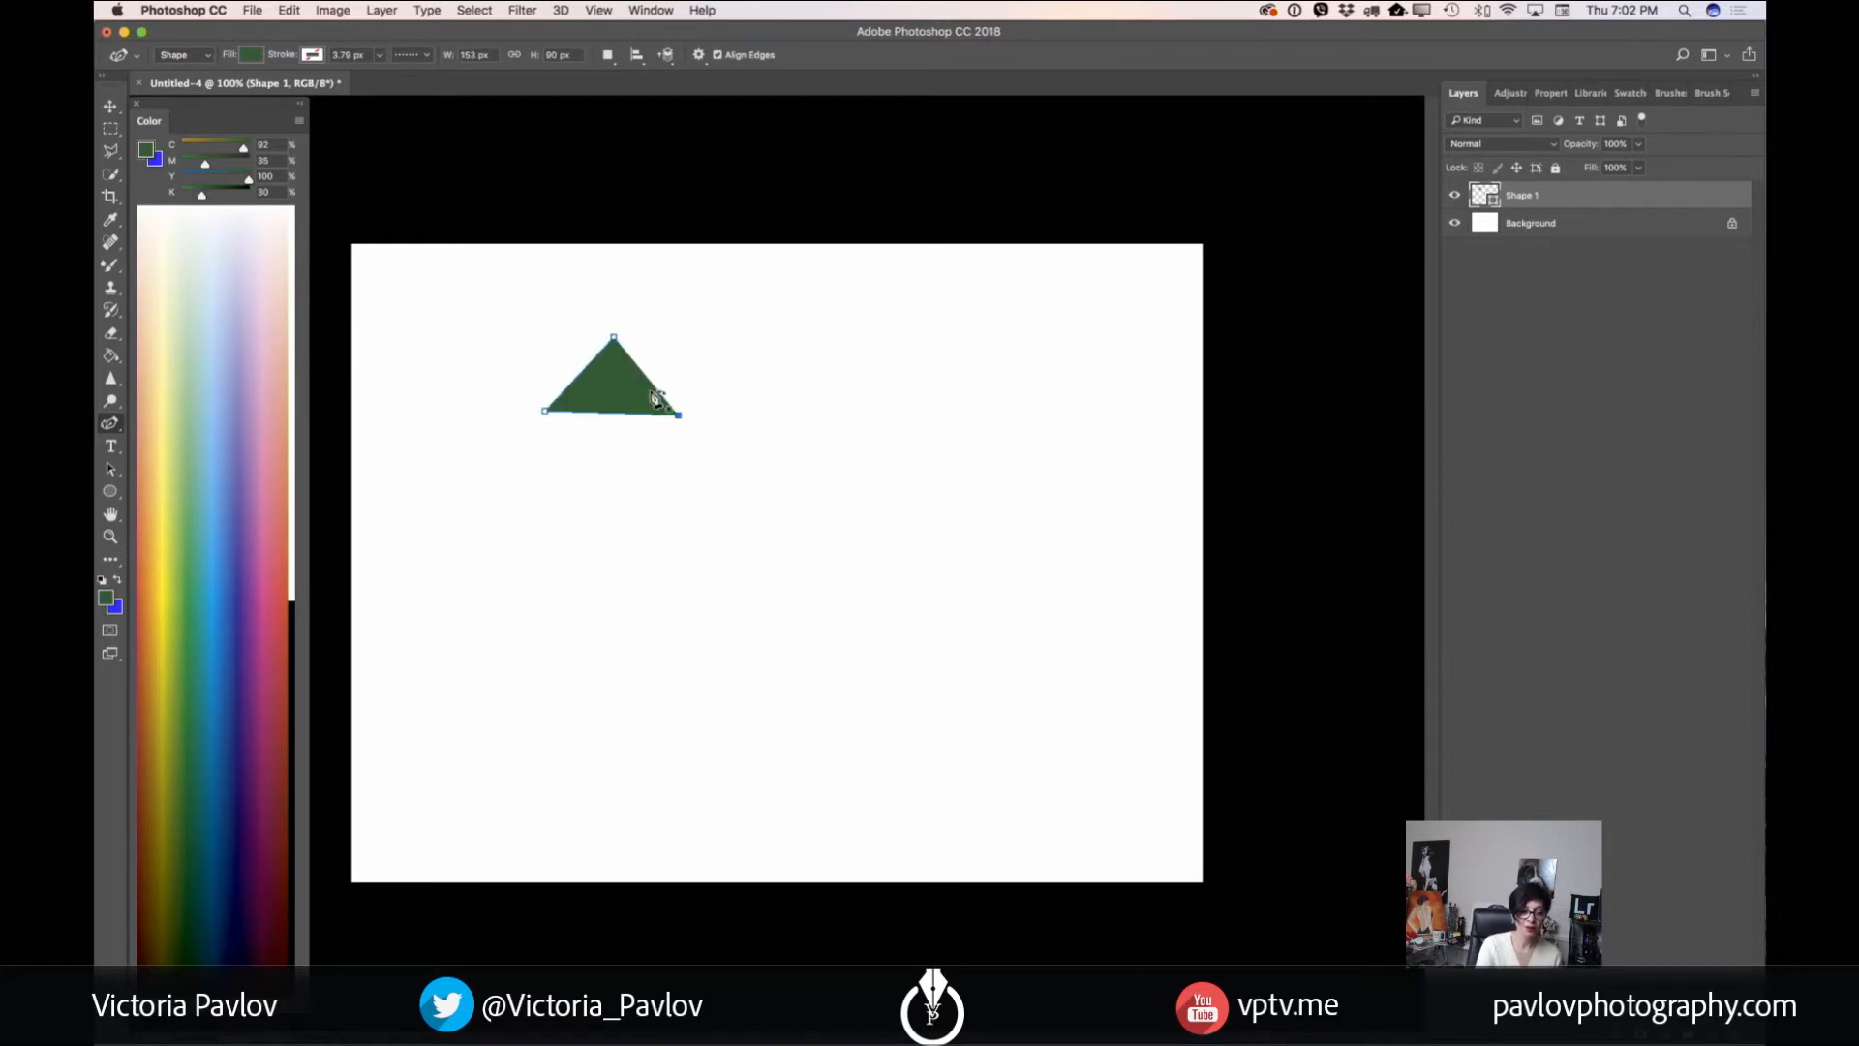
- Move the triangle's two base corners down and outward, enlarging it to about 221 px wide and 128 px high with a level base
left_click(544, 412)
left_click_drag(545, 411, 516, 448)
left_click(679, 415, "shift")
left_click_drag(678, 417, 711, 448)
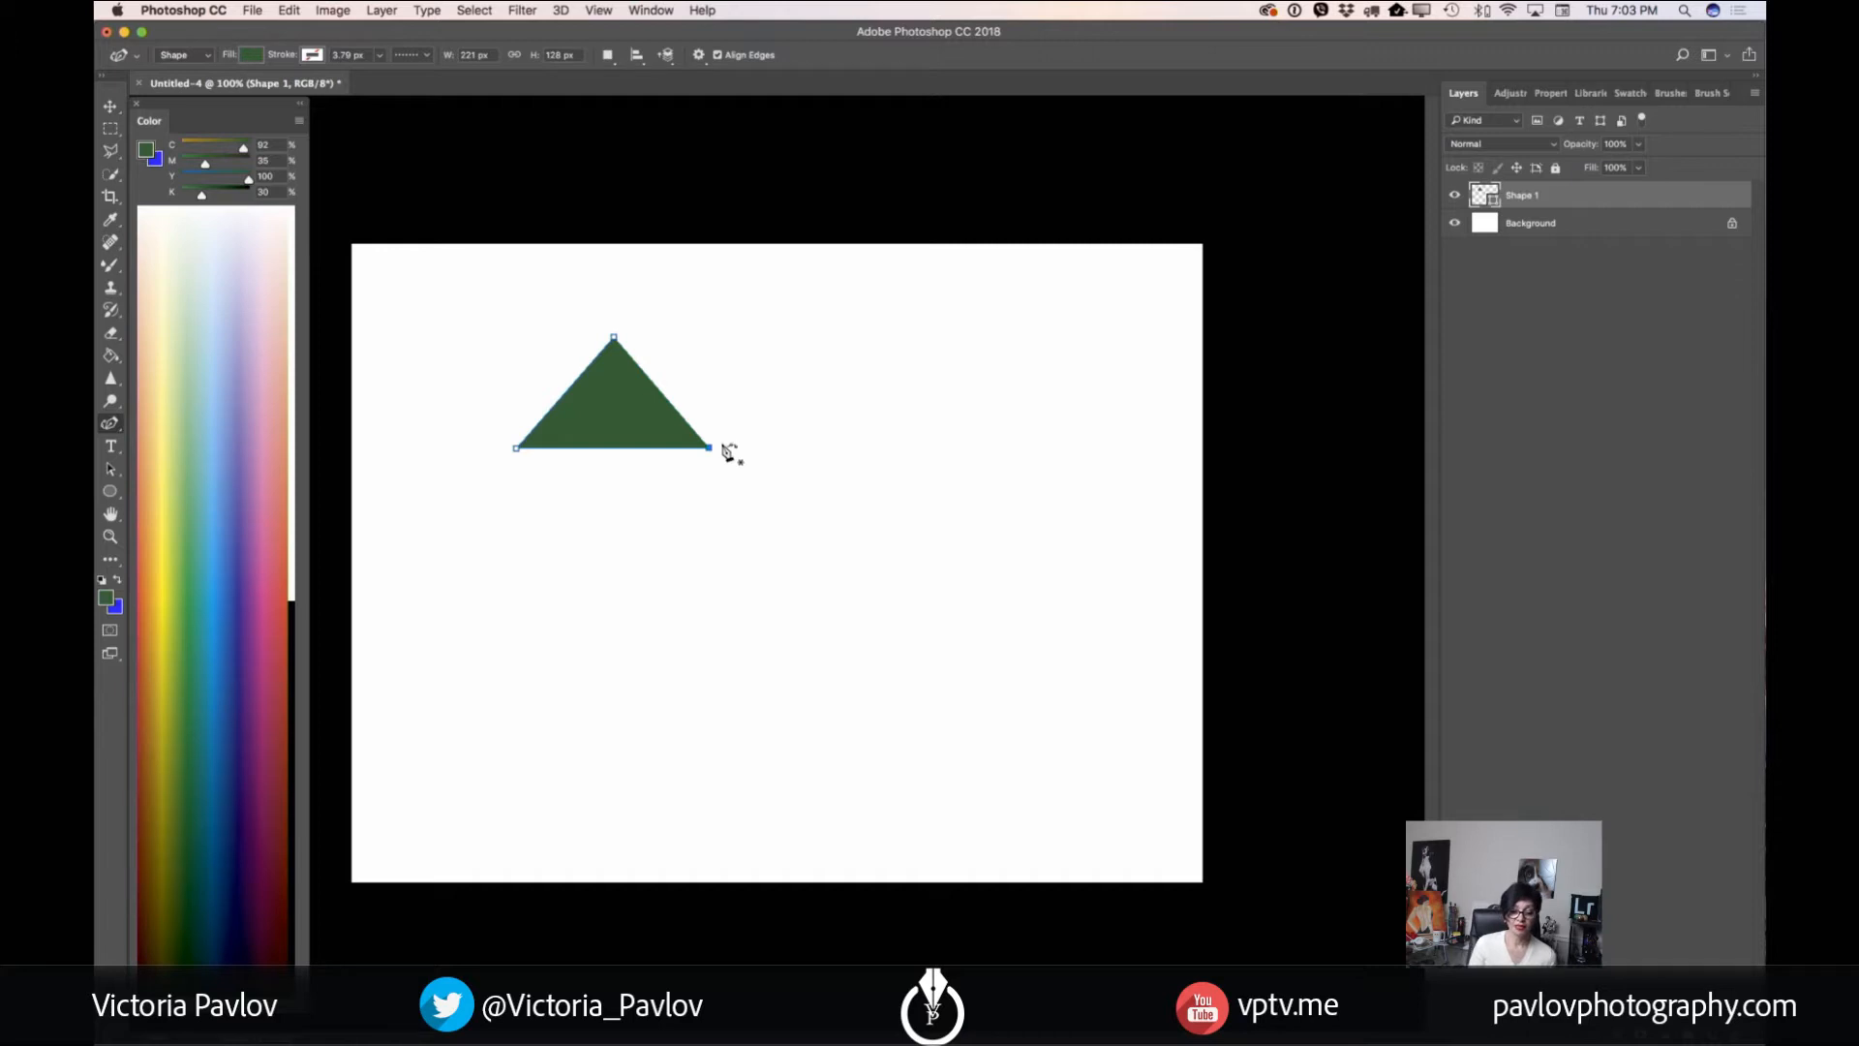
- Change the triangle's fill to a lighter green swatch
left_click(251, 54)
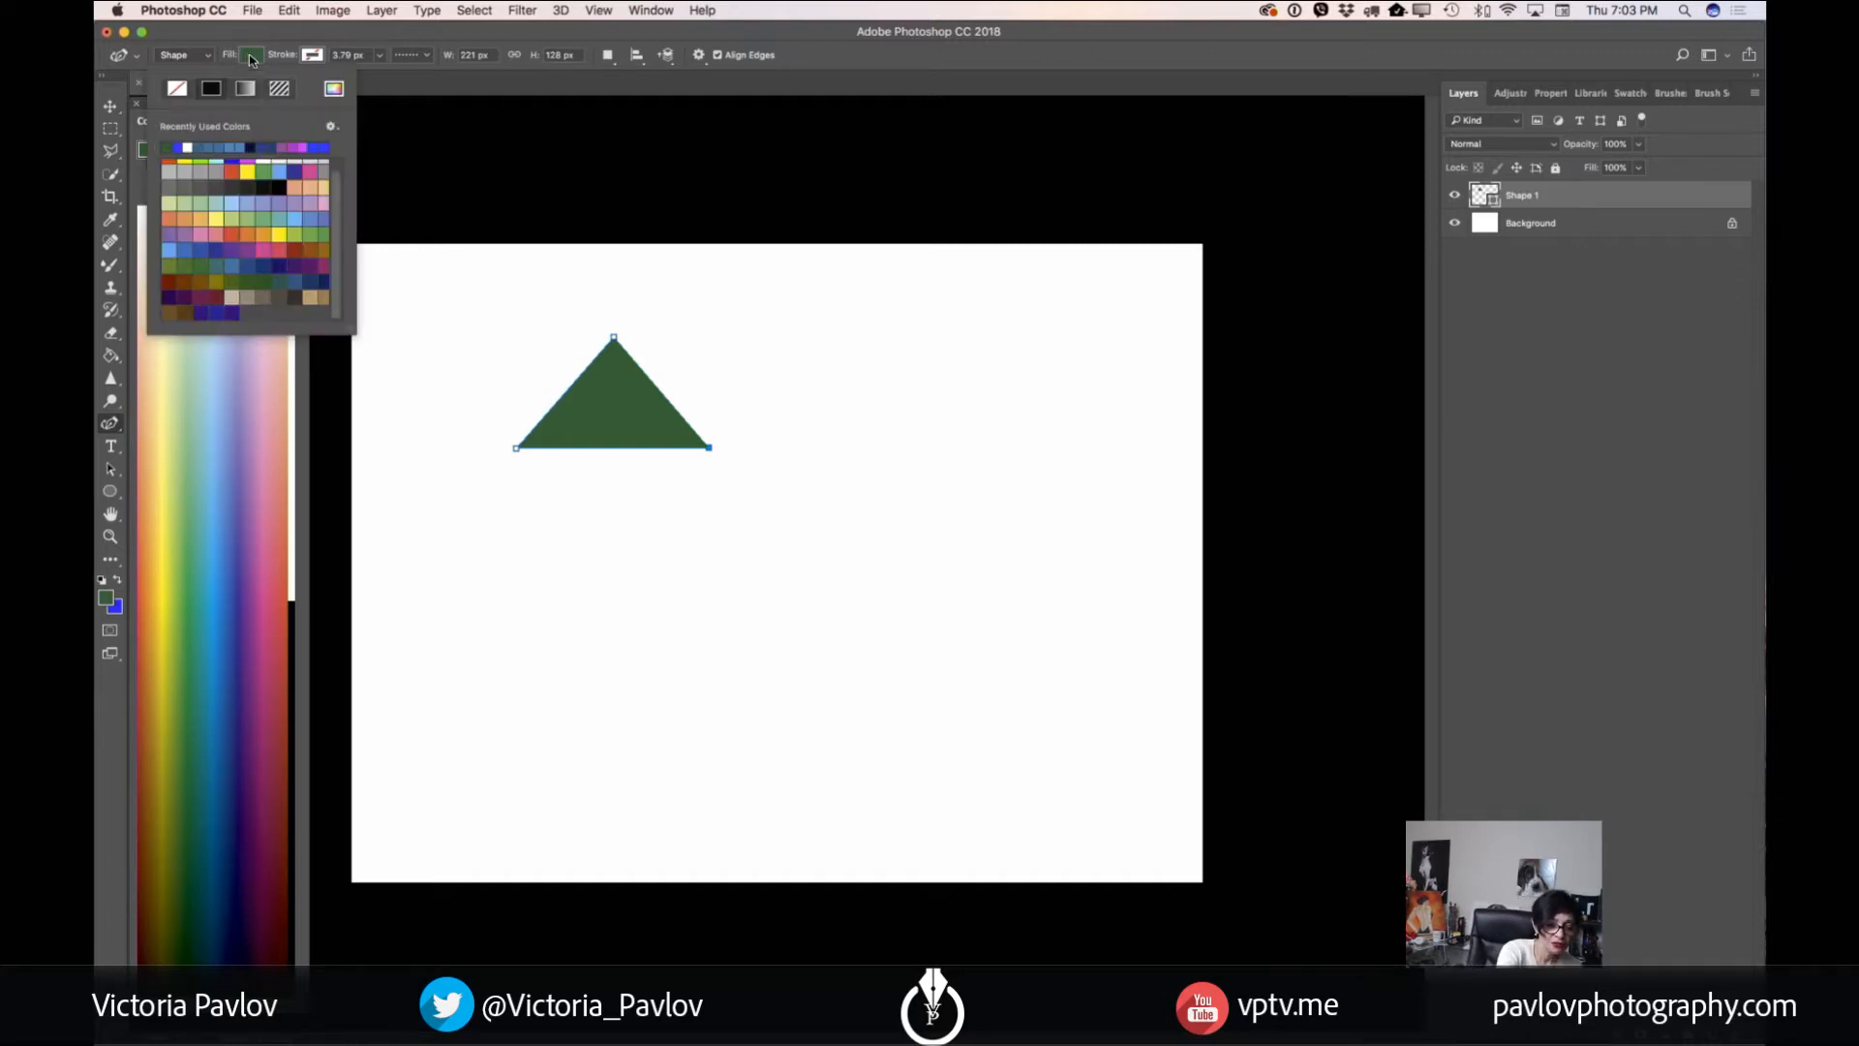
left_click(319, 233)
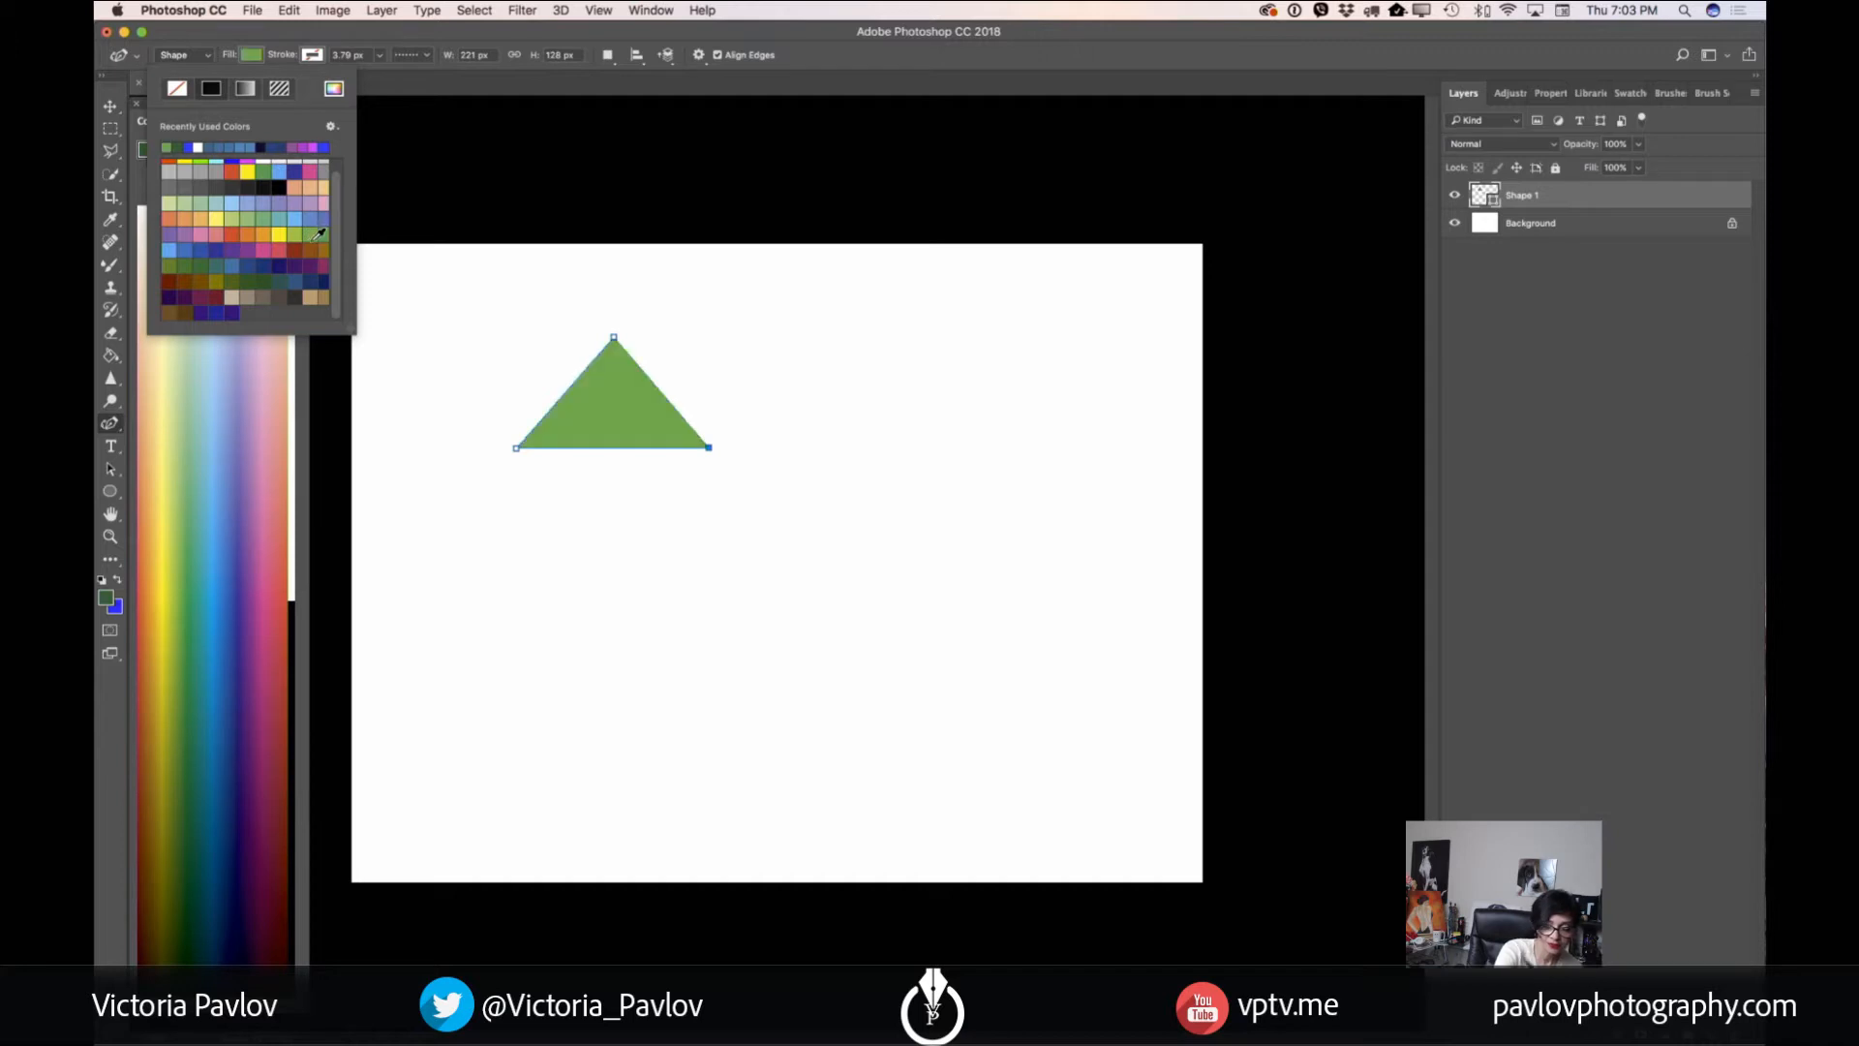
left_click(1575, 201)
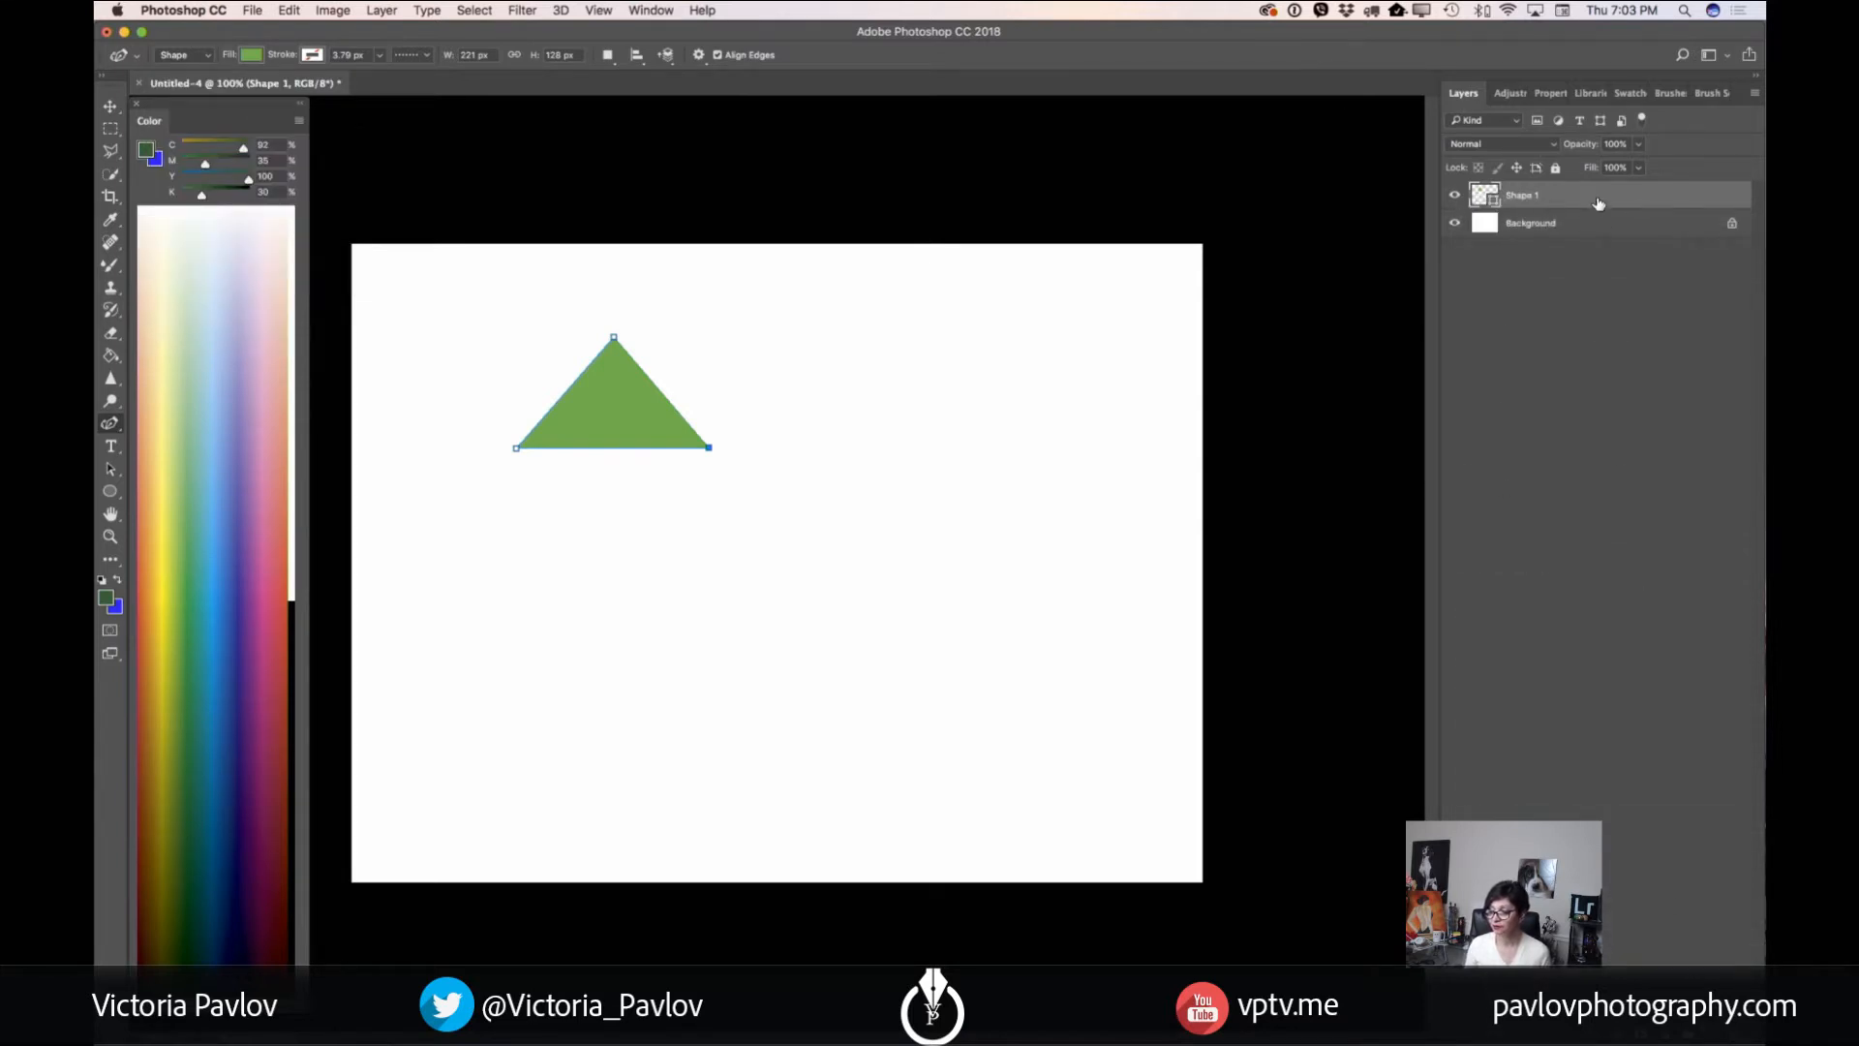
- Duplicate the Shape 1 layer and rename the original layer Tree
left_click_drag(1599, 202, 1740, 1034)
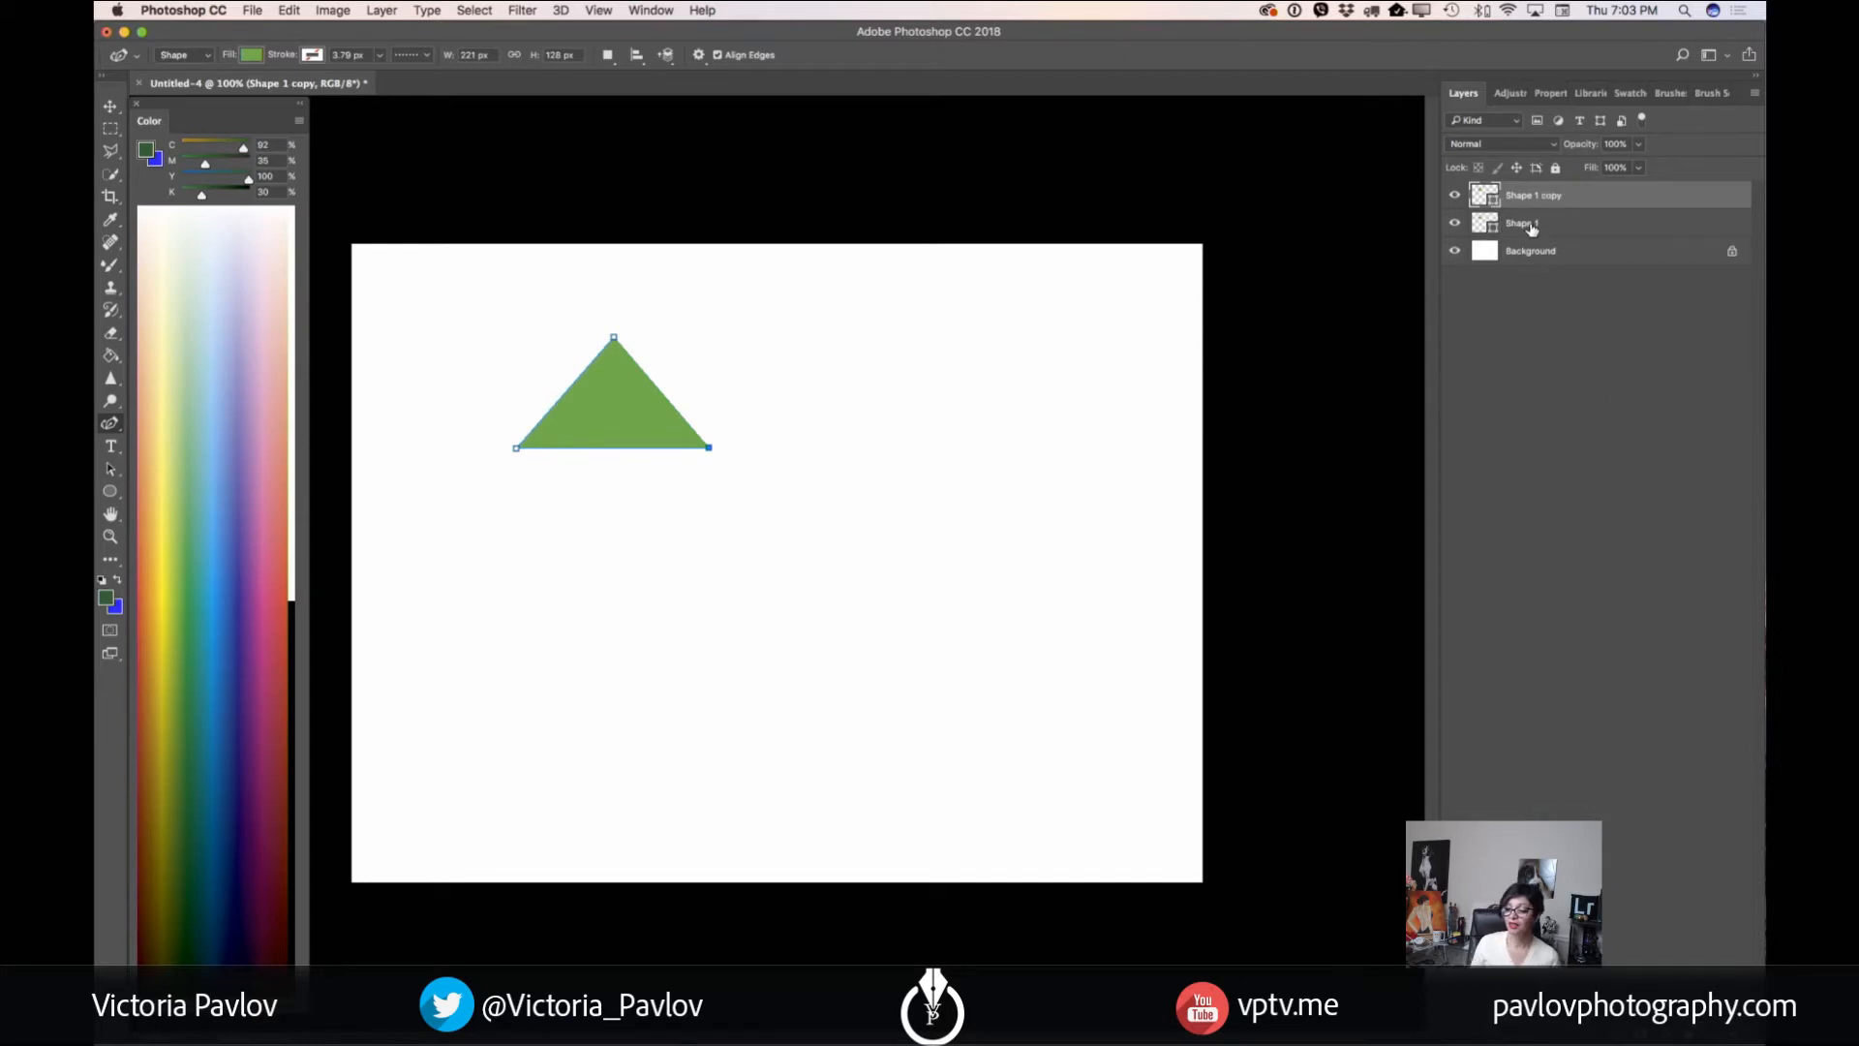
double_click(1531, 227)
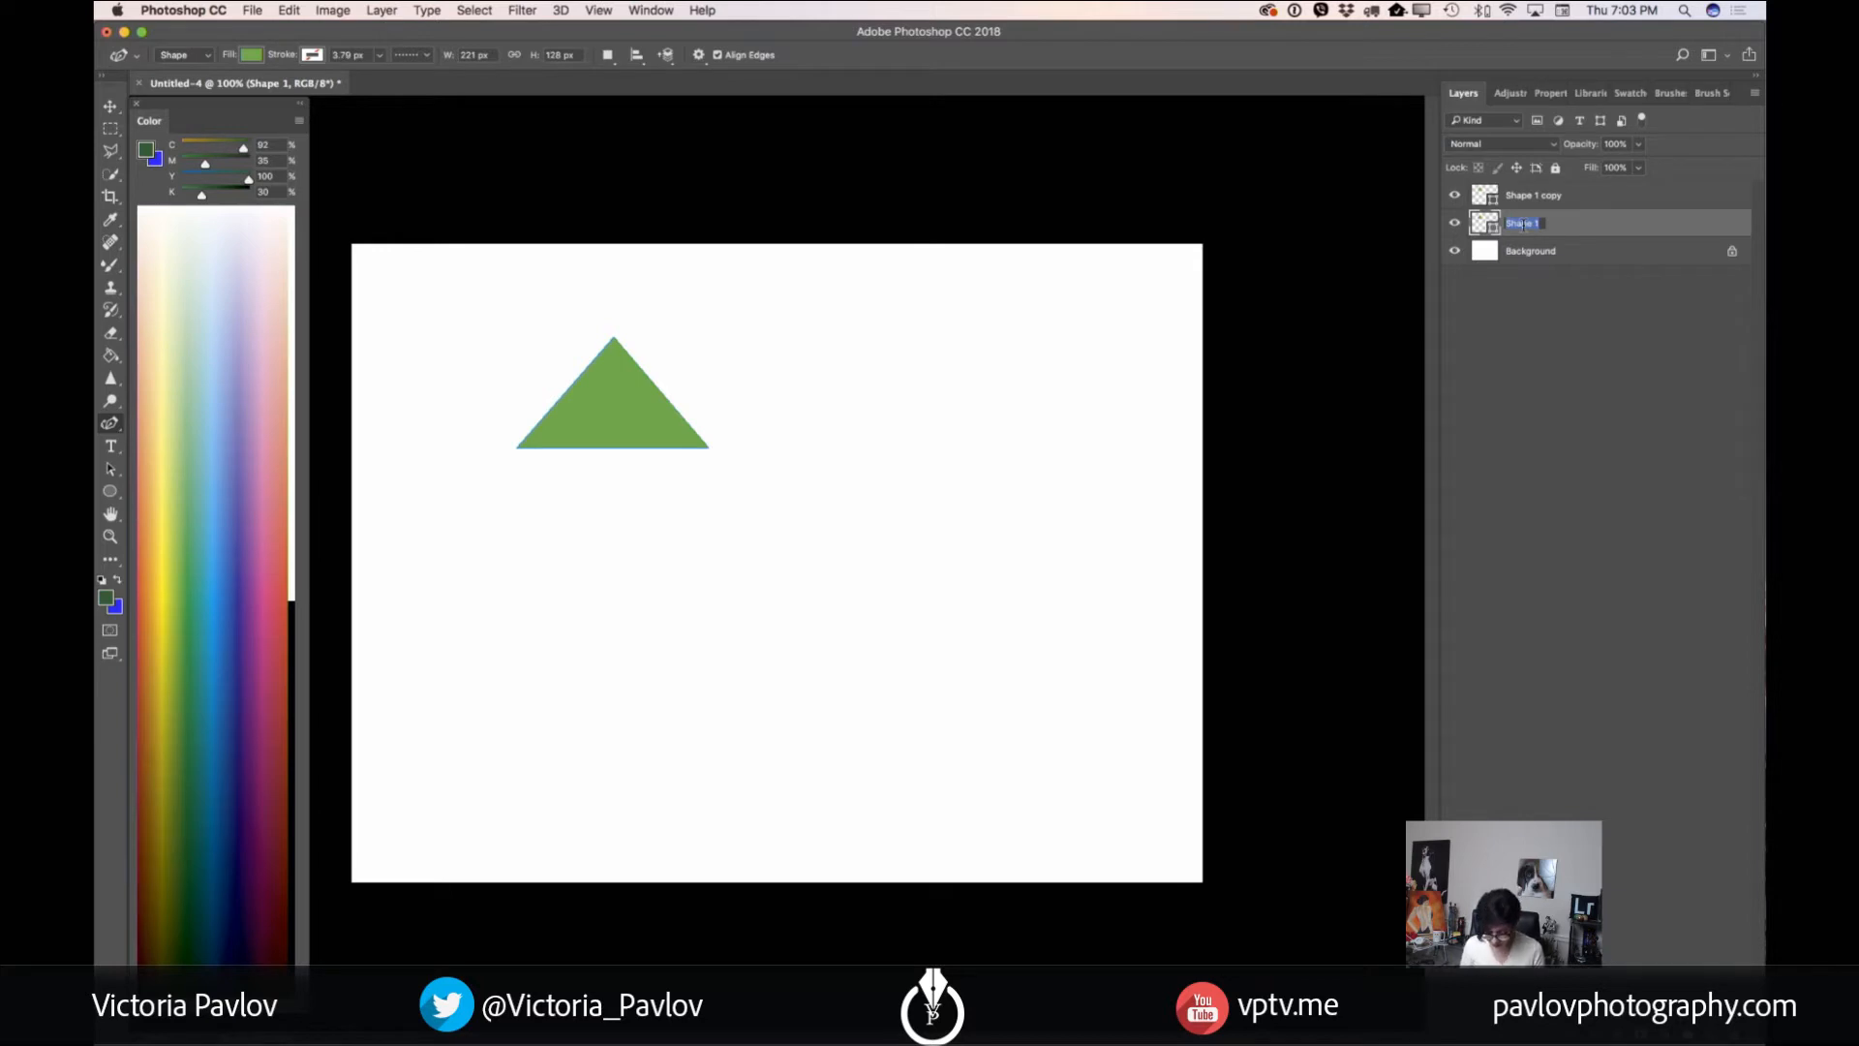
type("T")
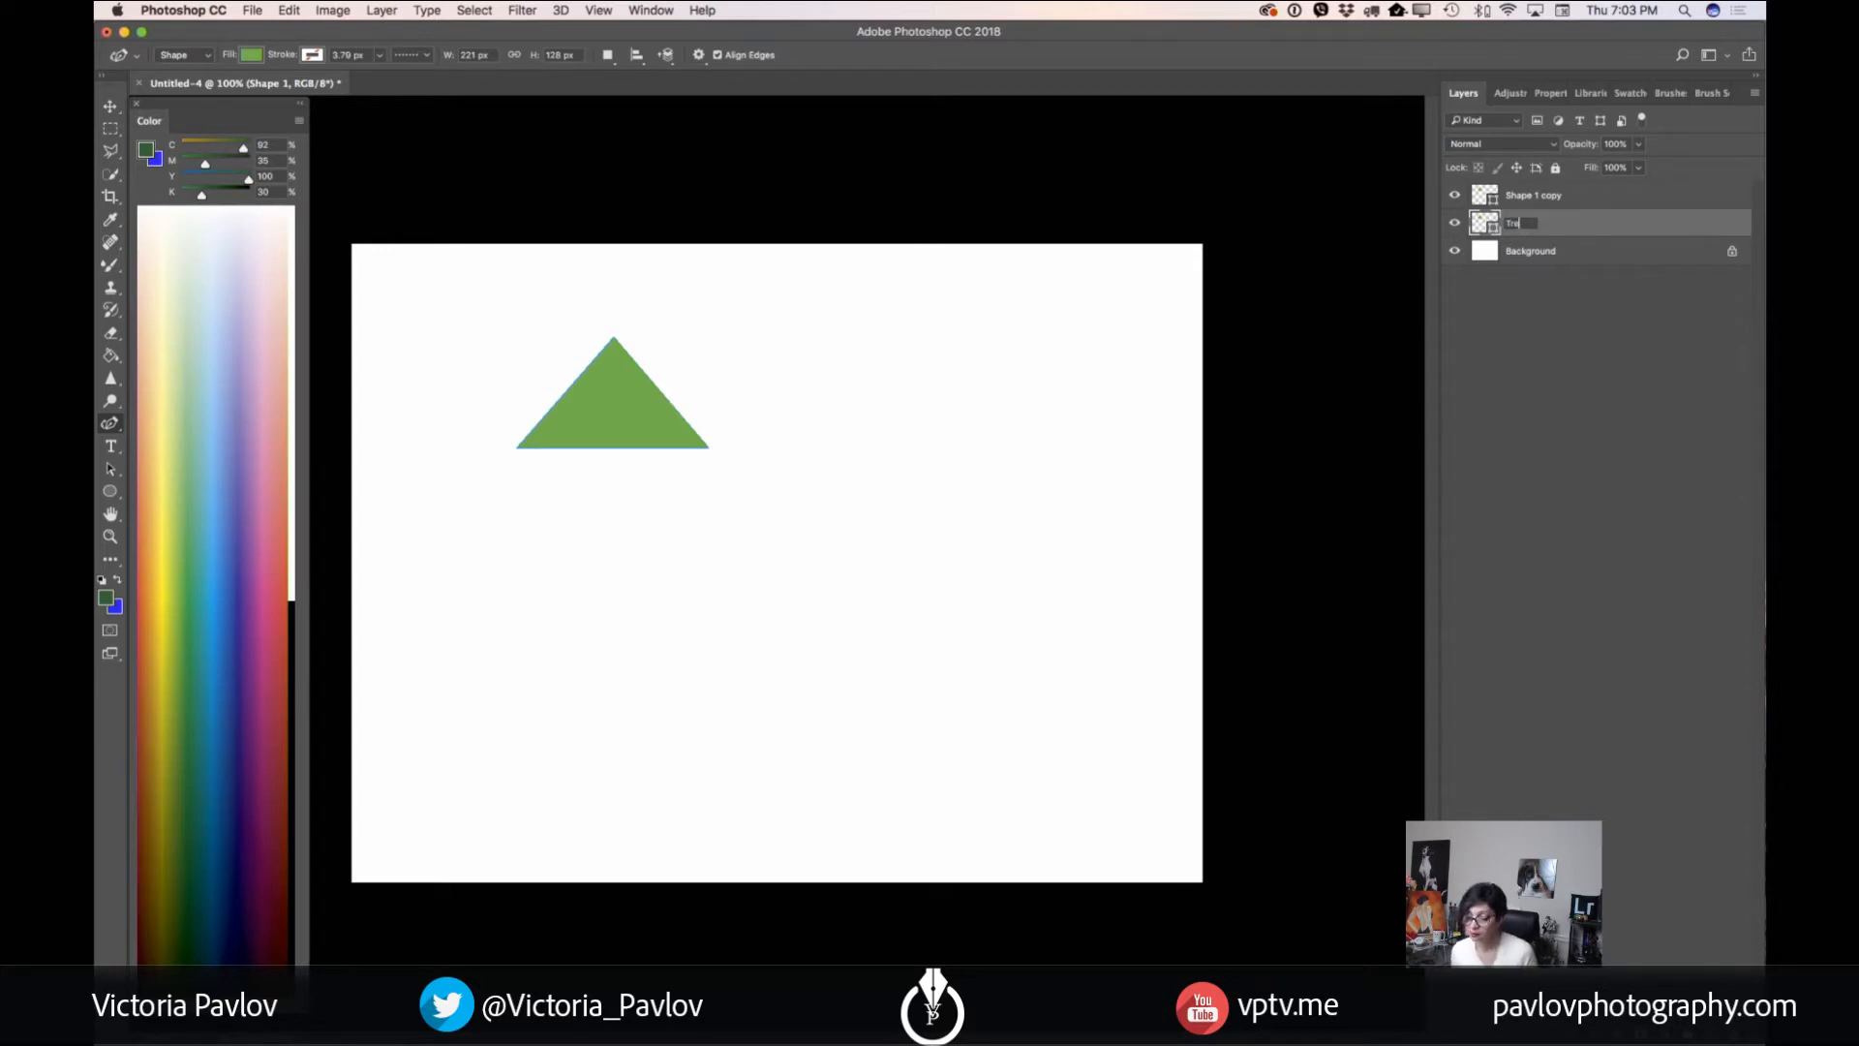
type("ree")
key("Return")
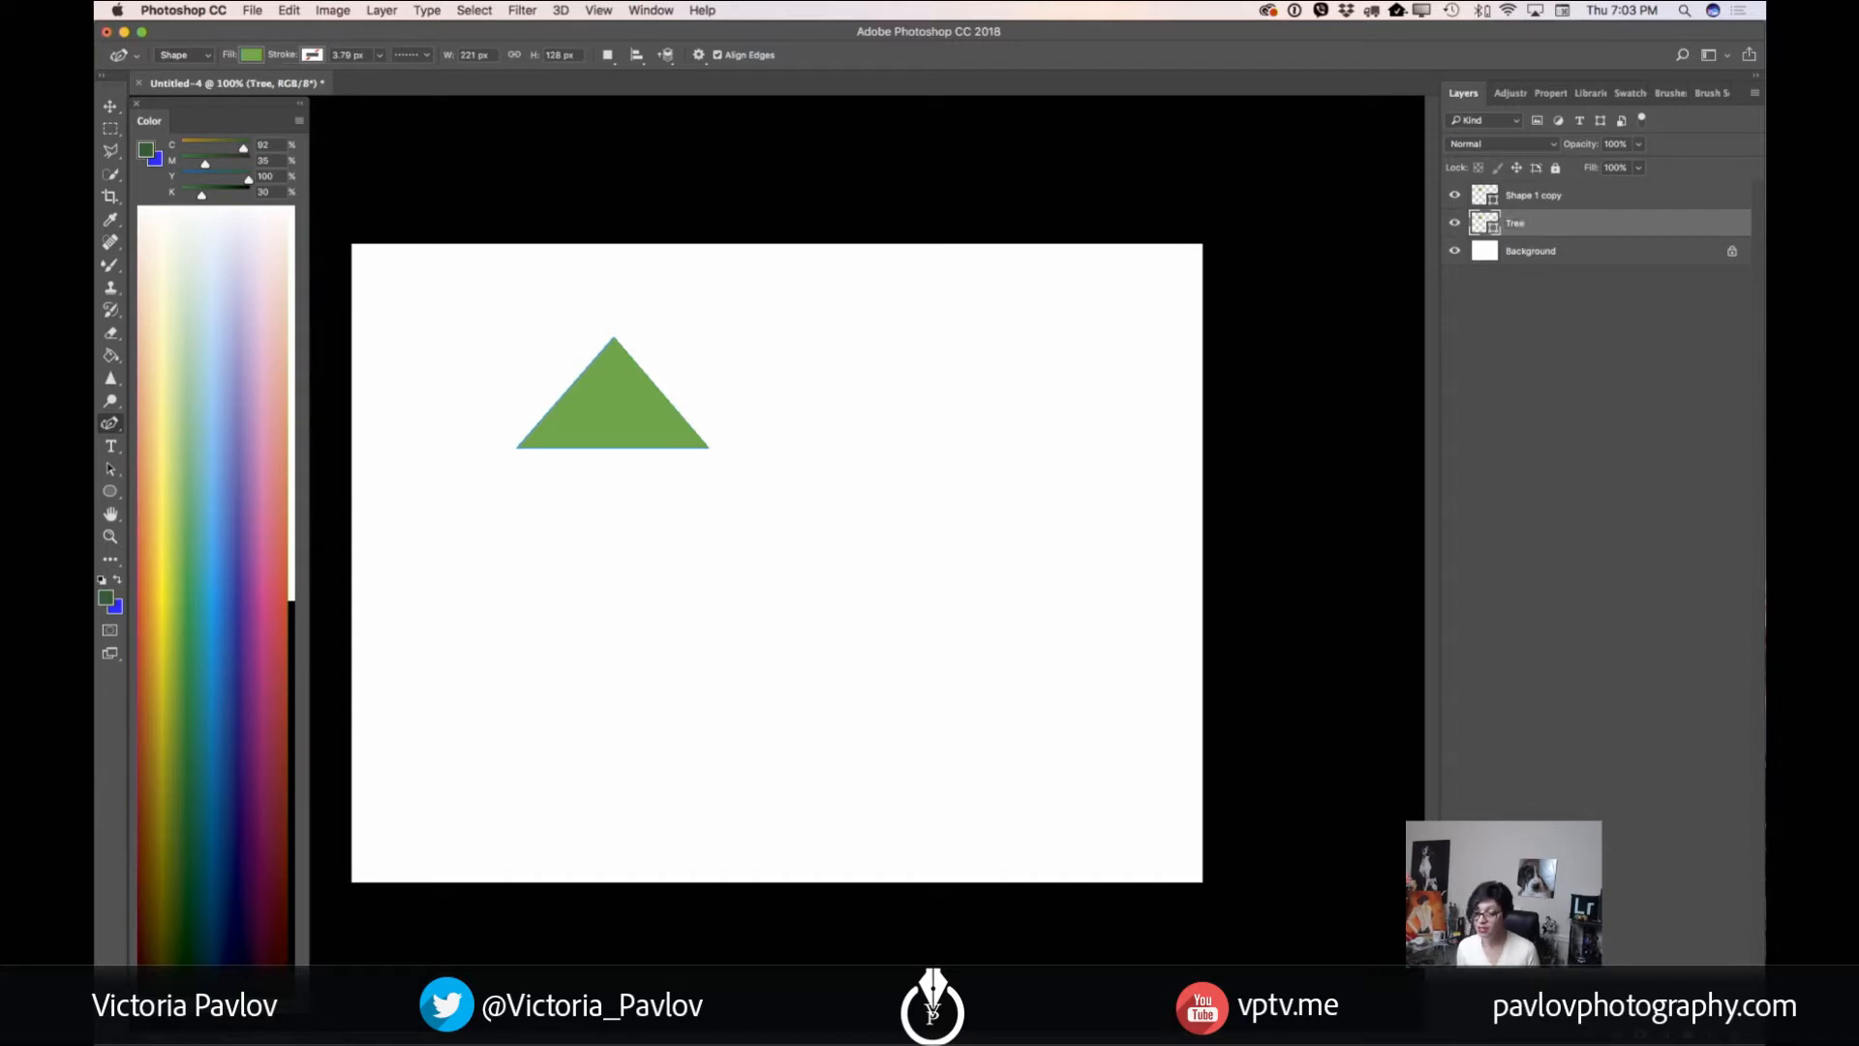
- Rename the duplicated triangle layer Tree2
left_click(1534, 195)
double_click(1539, 197)
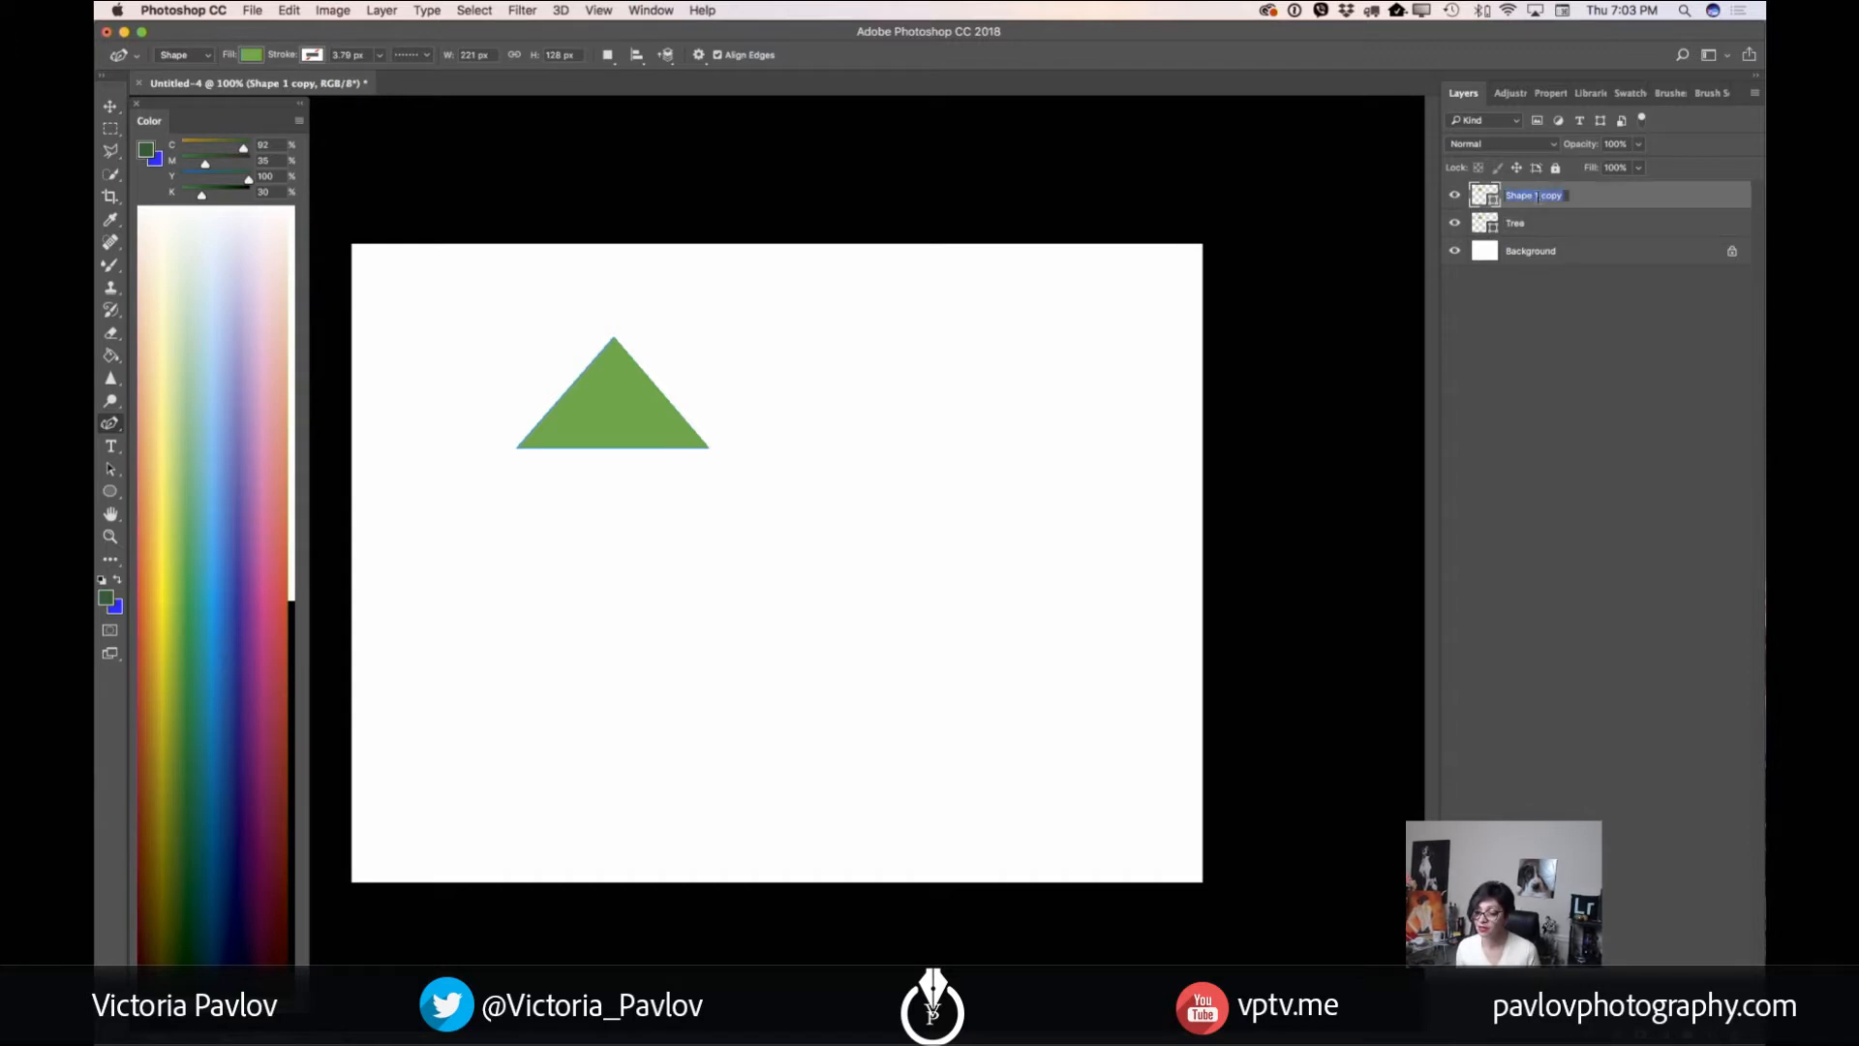
type("Tree2")
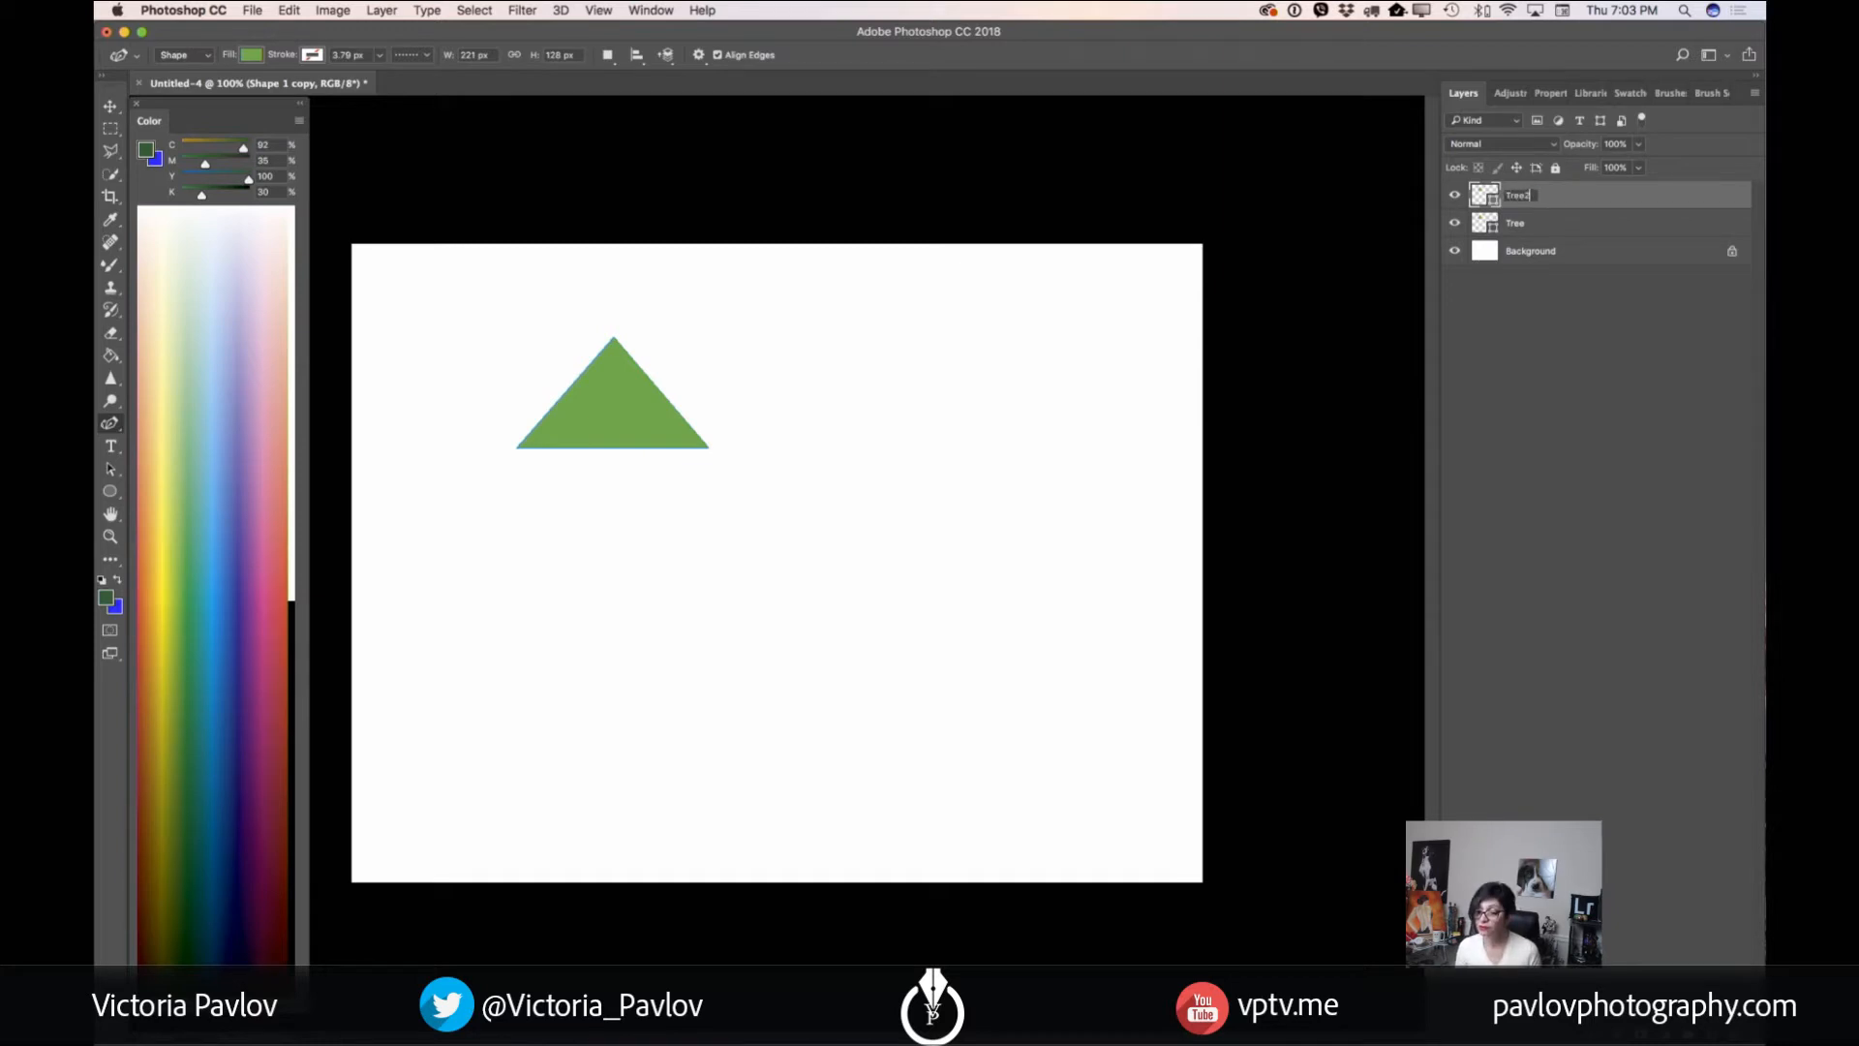
key("Return")
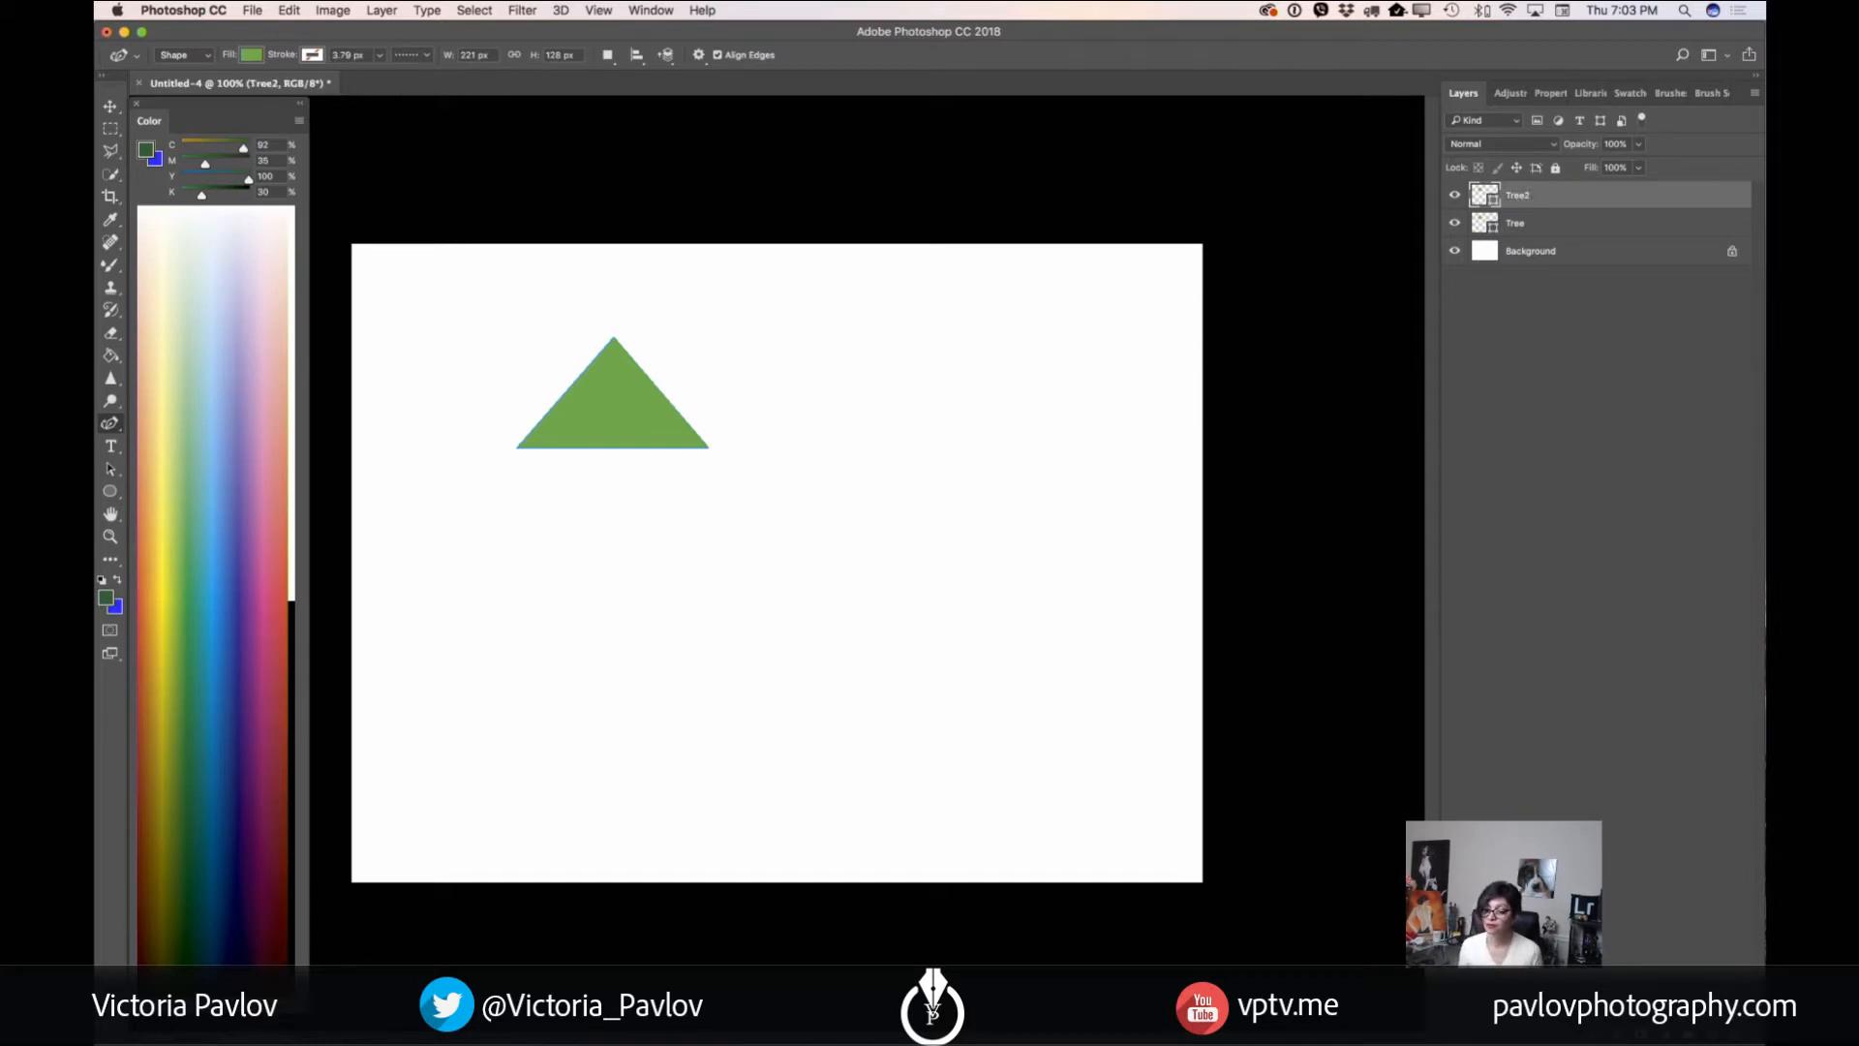
- Free Transform the Tree layer's triangle, placing it below the top triangle at about 150% width and 170% height, and apply it
left_click(1538, 225)
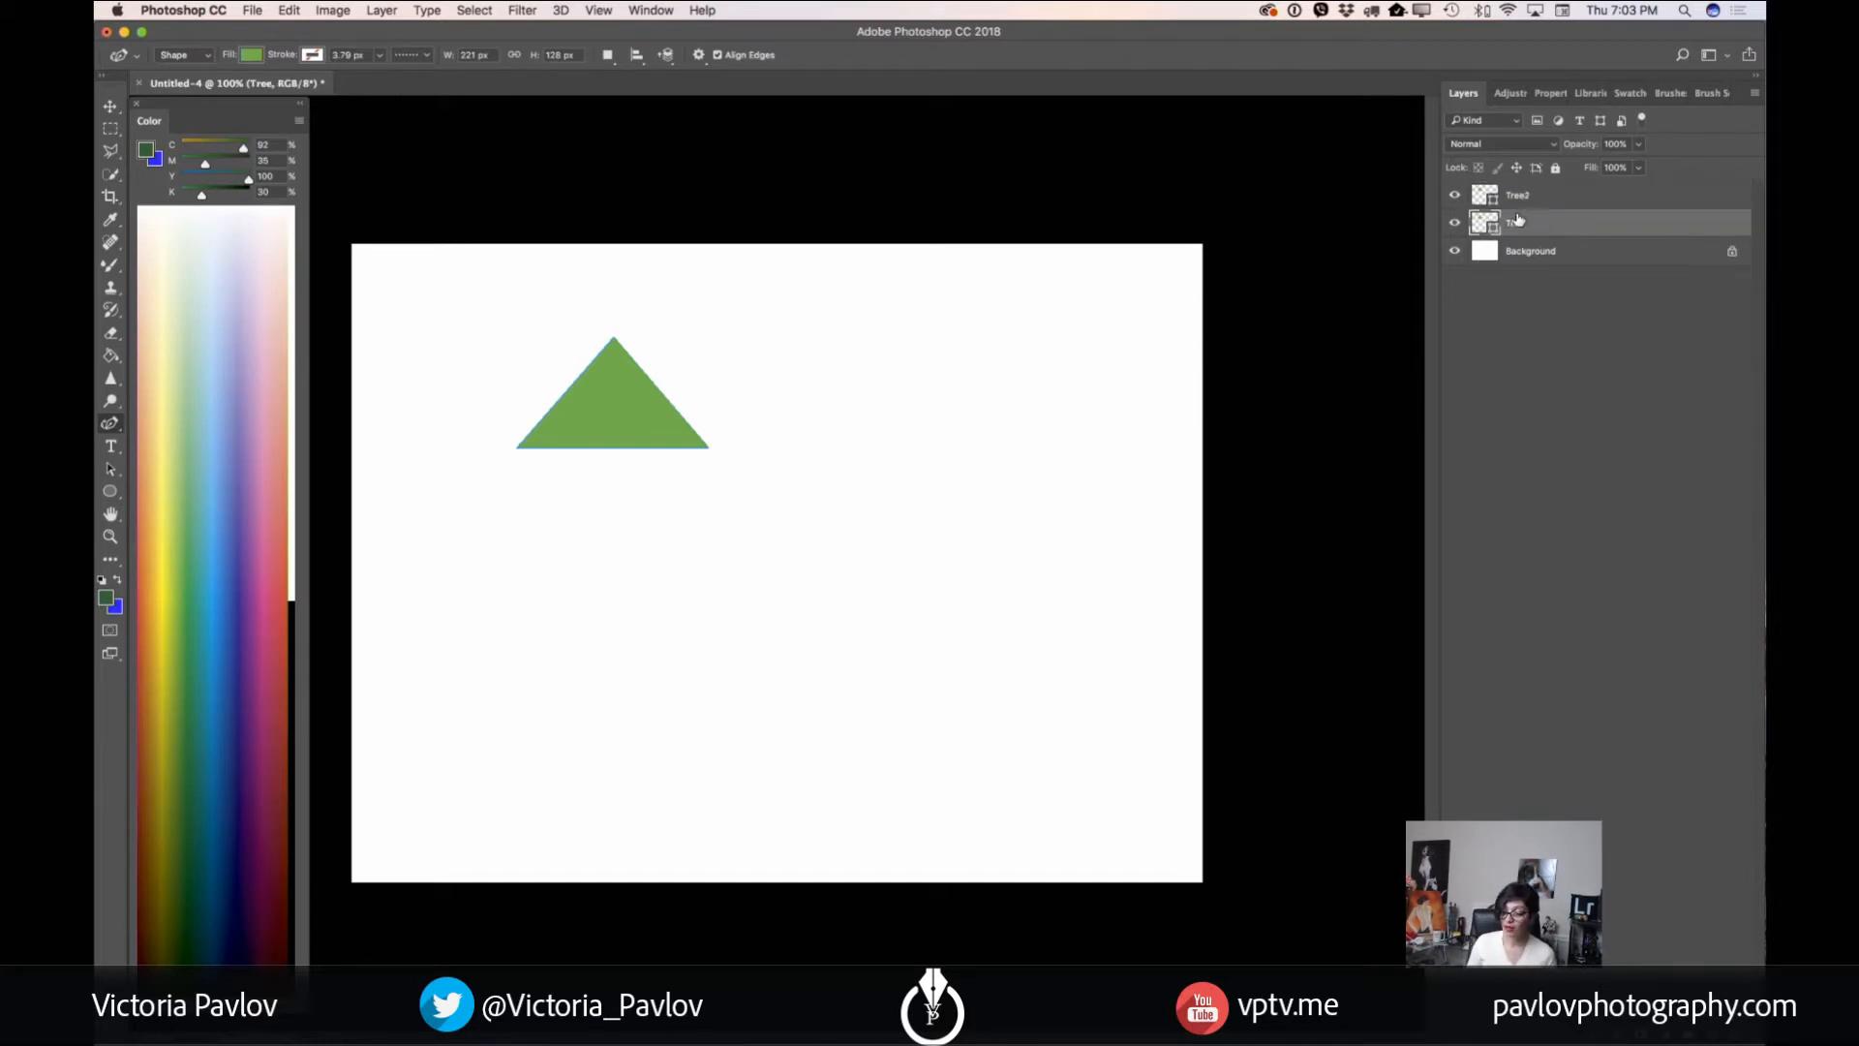
left_click(111, 107)
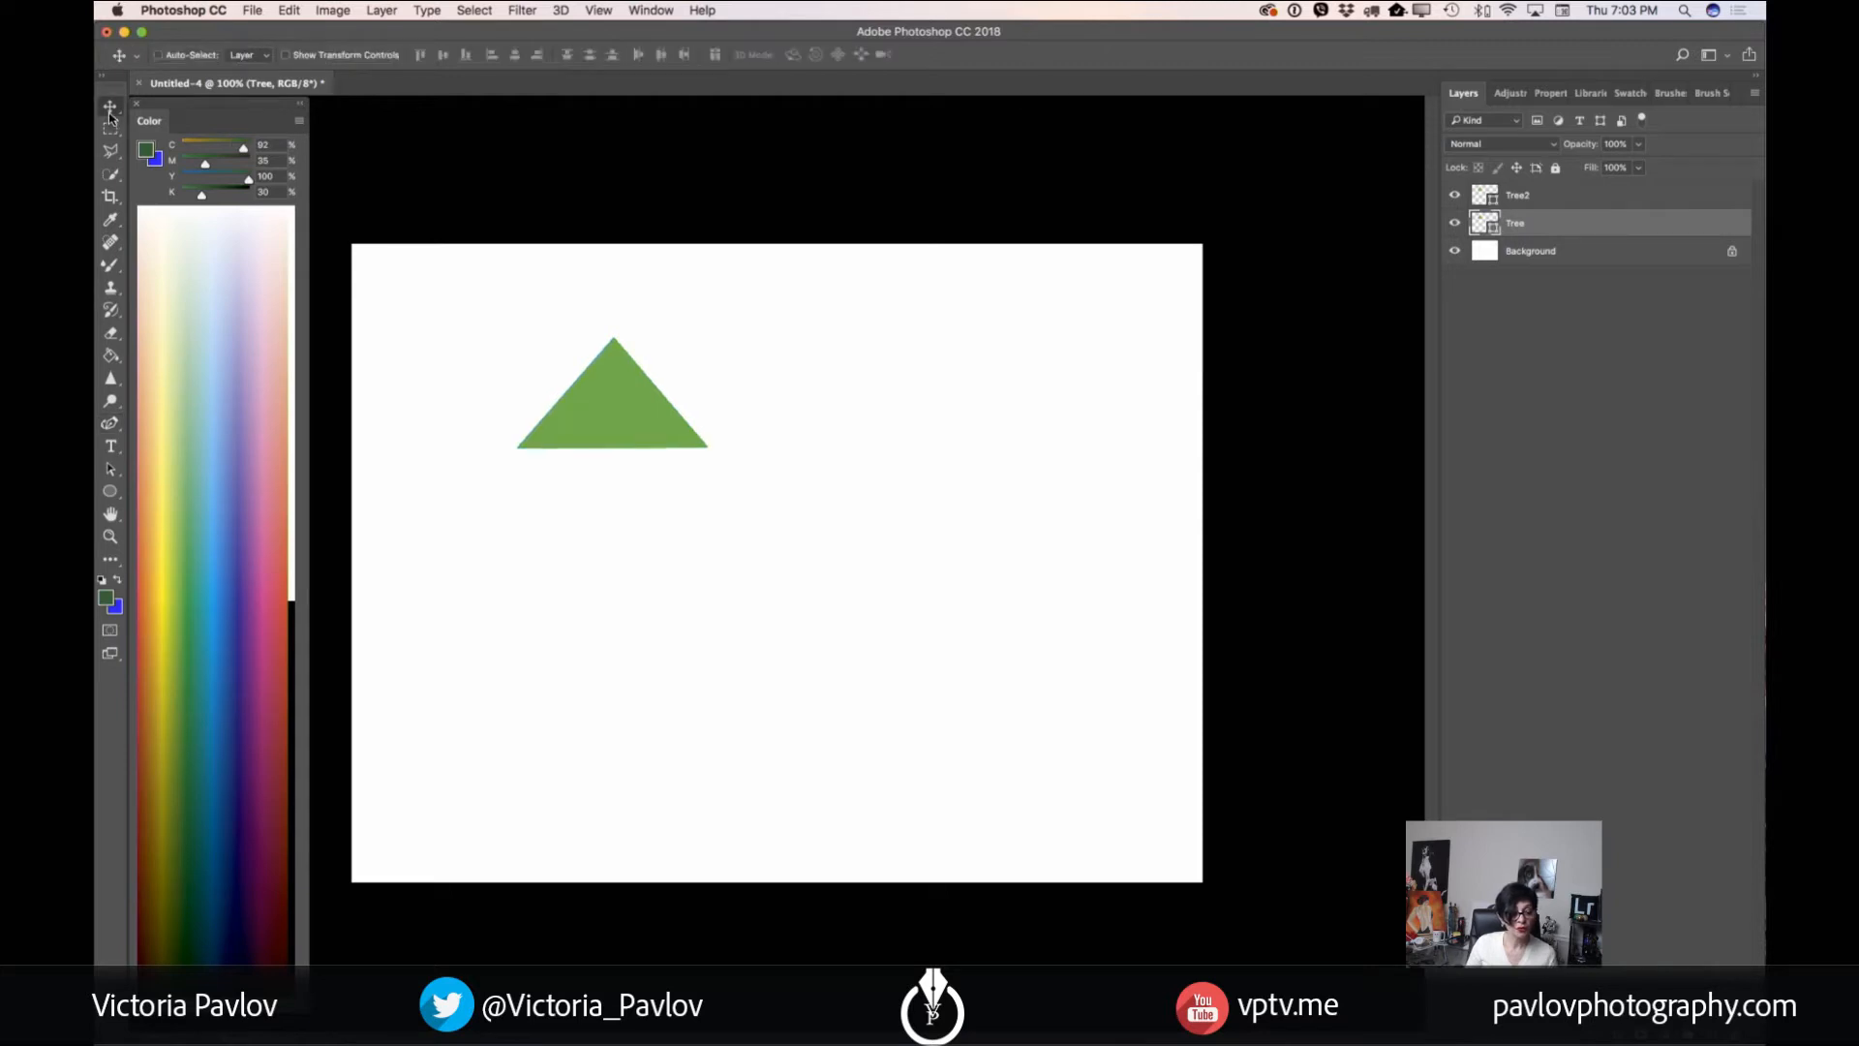
left_click(289, 11)
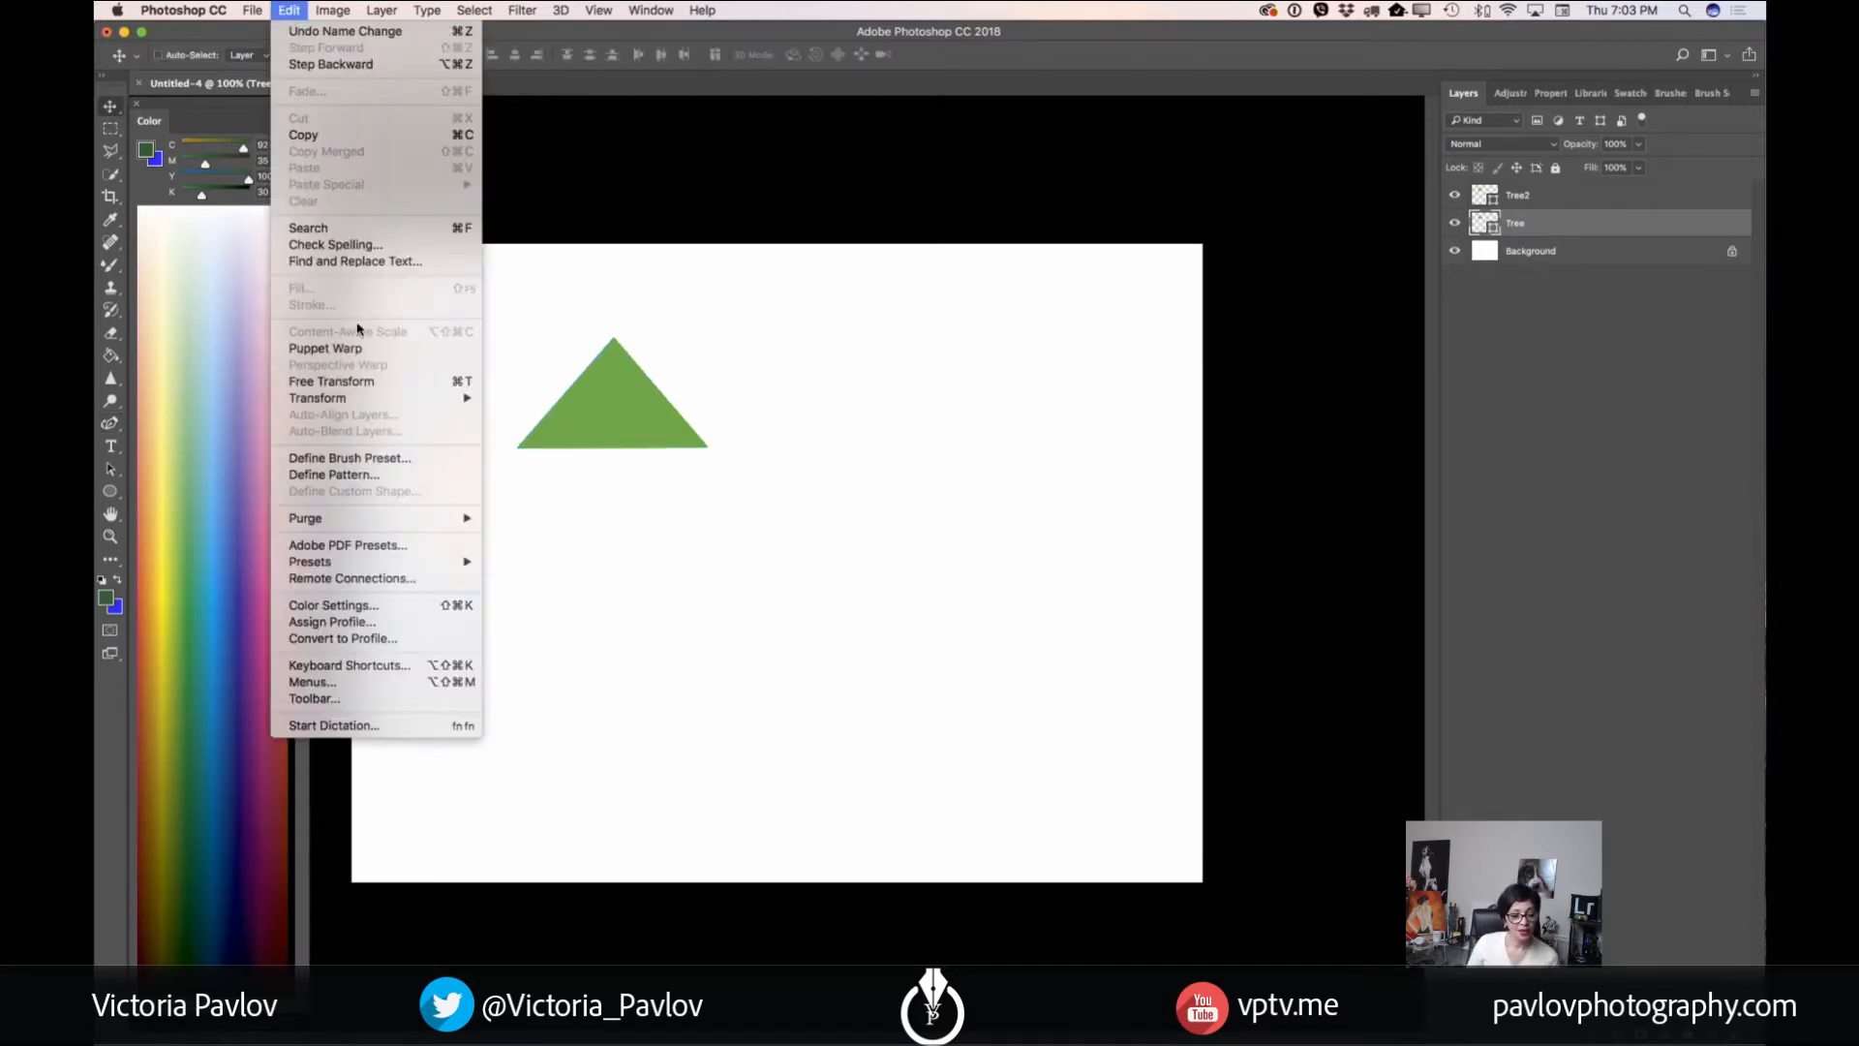
left_click(383, 377)
left_click_drag(581, 419, 473, 549)
mouse_move(708, 545)
left_mouse_down()
mouse_move(759, 577)
mouse_move(677, 544)
left_mouse_up()
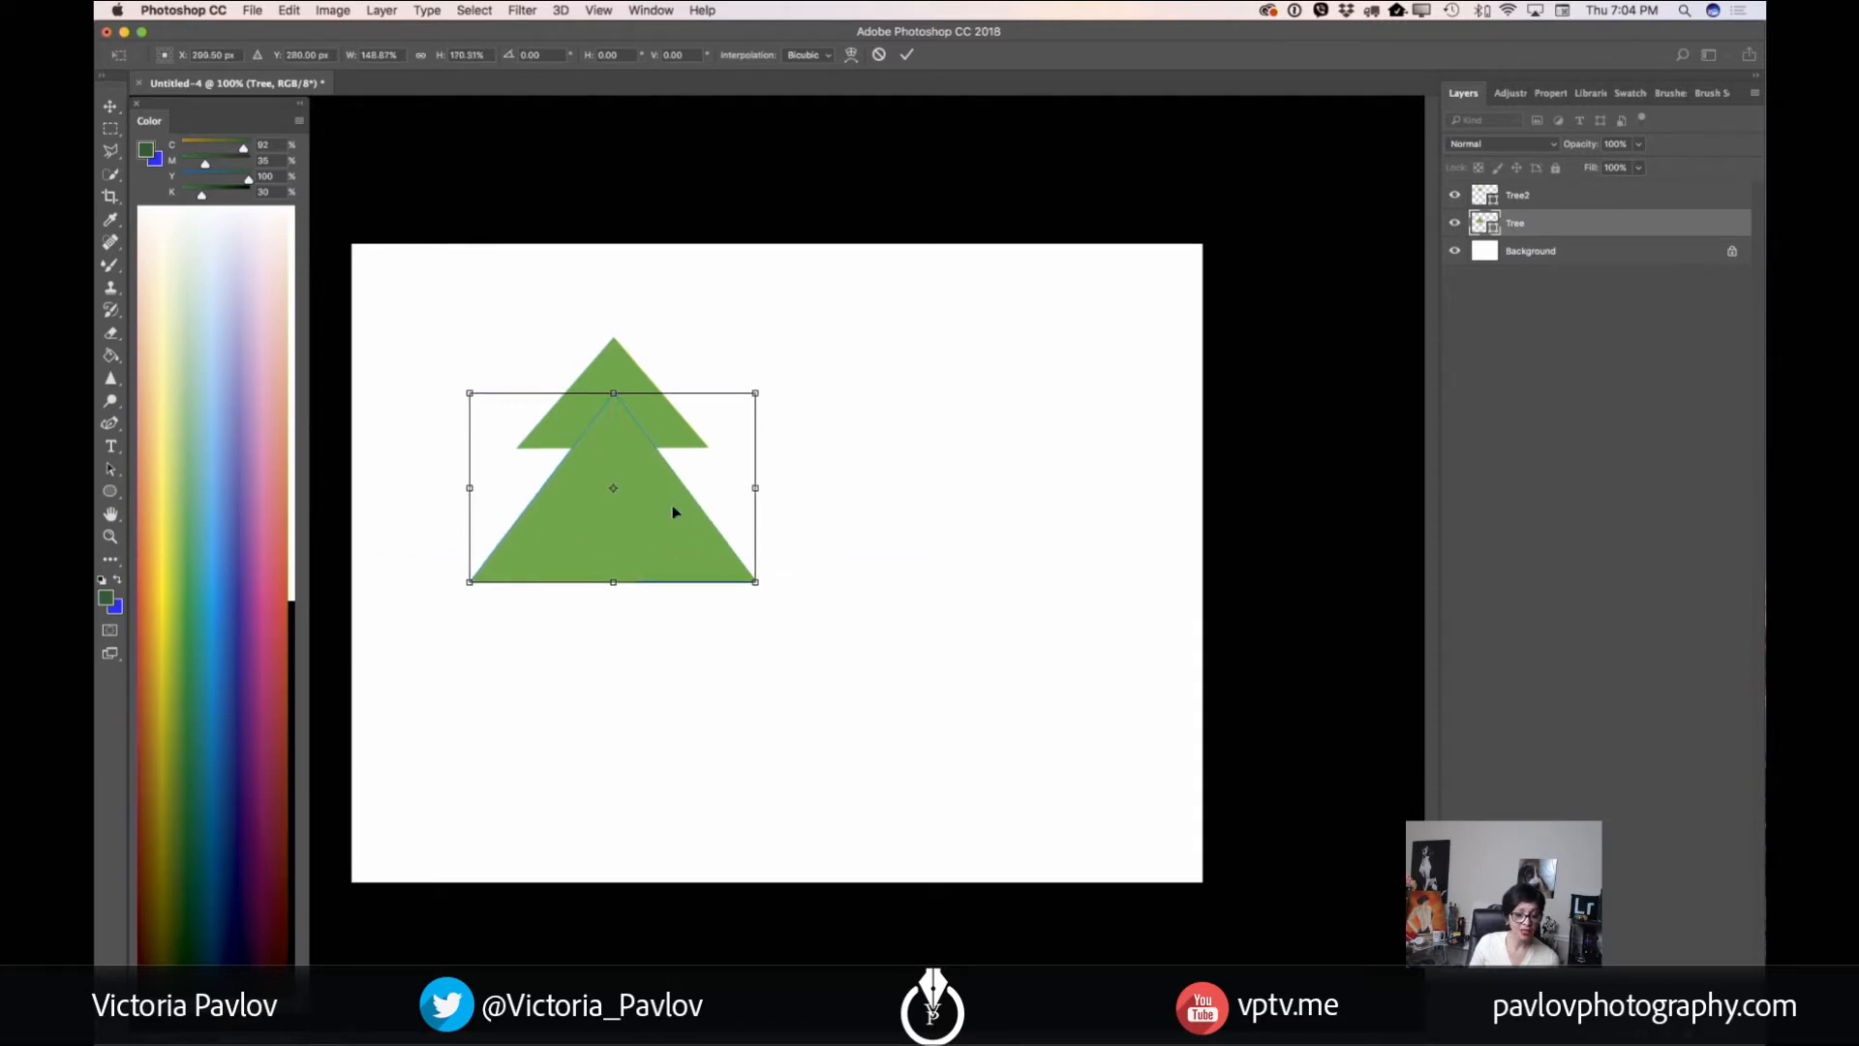
left_click(111, 105)
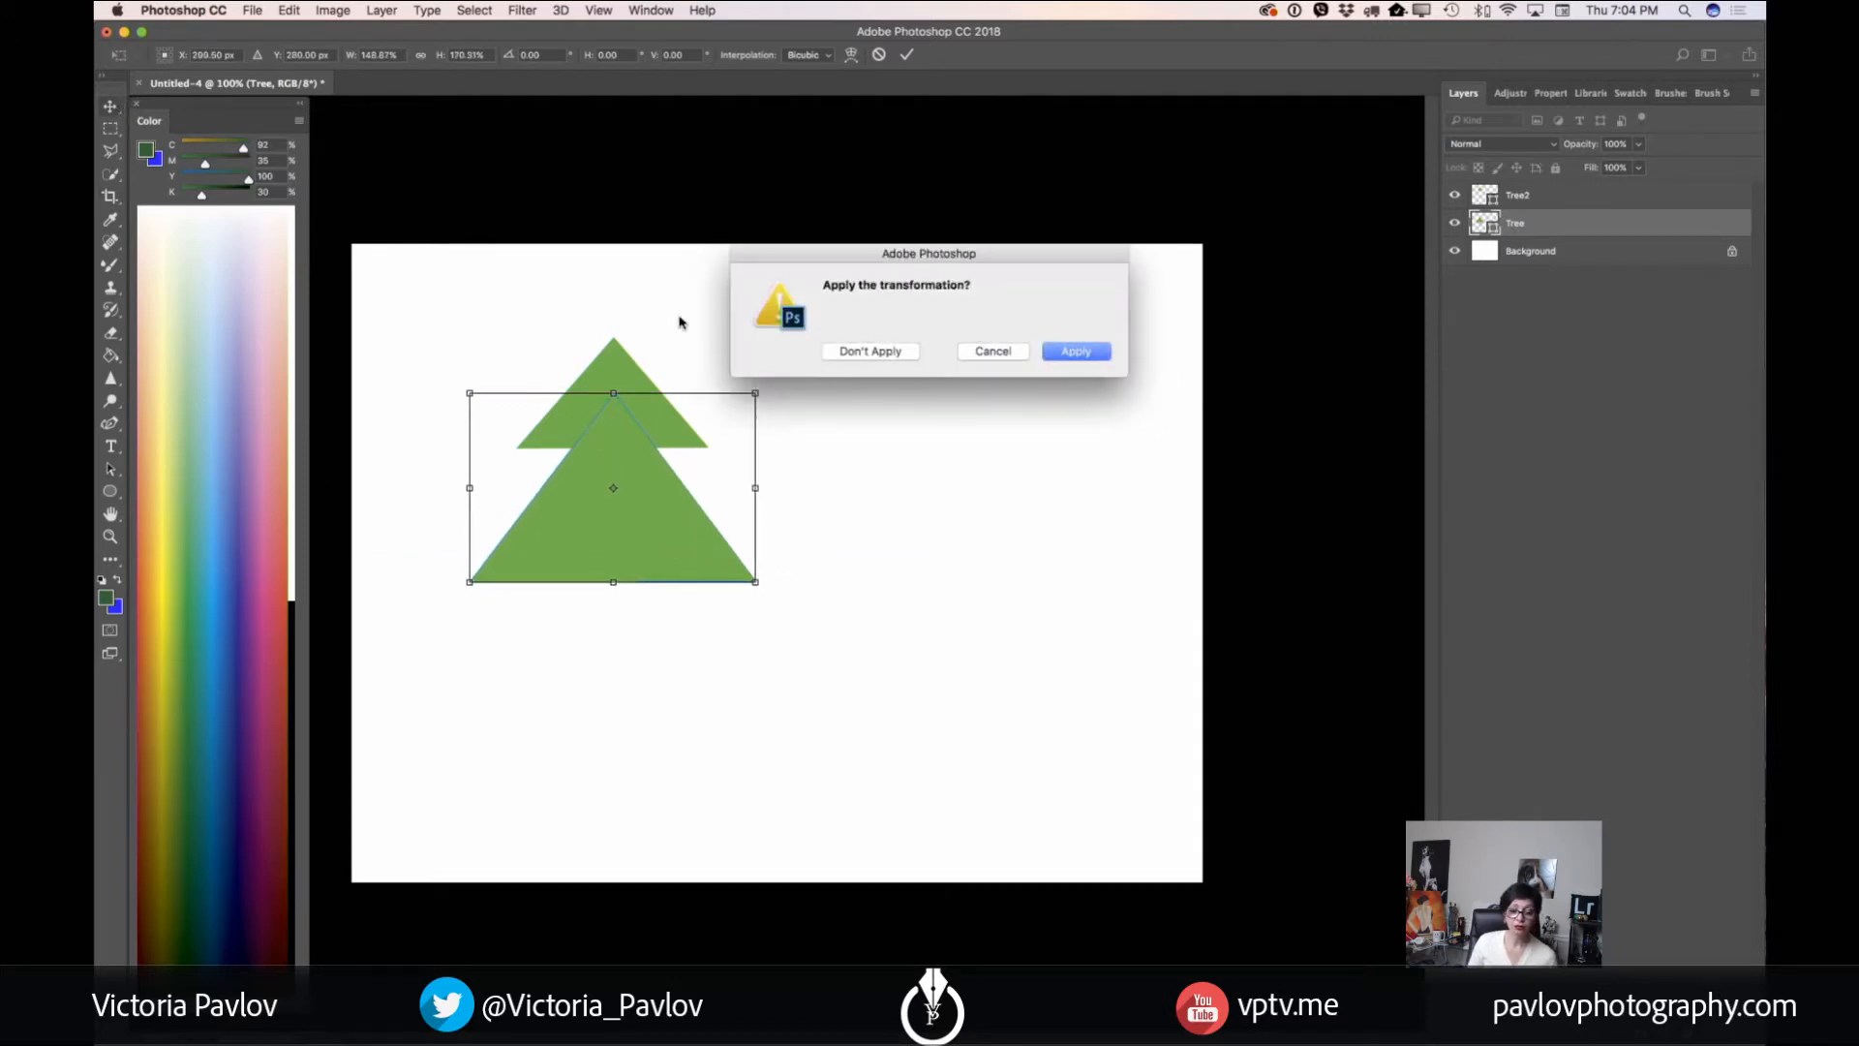
left_click(1057, 352)
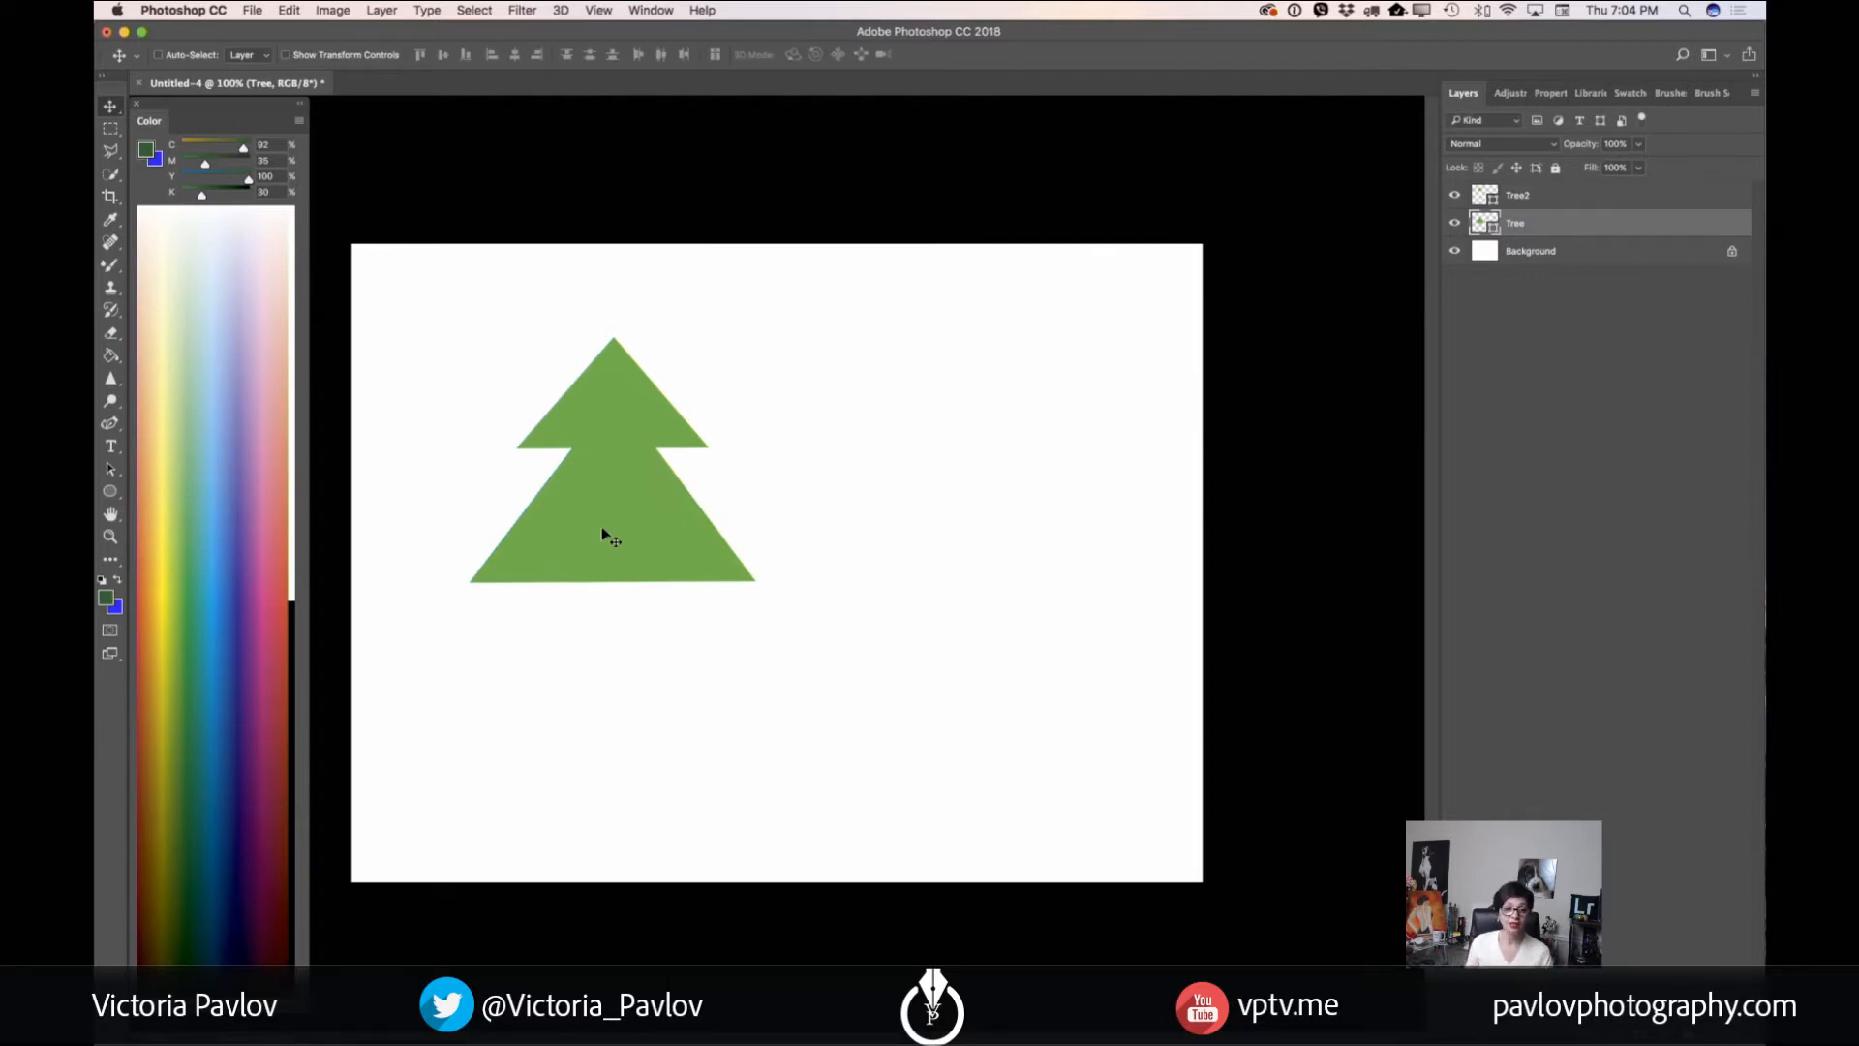
- Fill the larger Tree triangle with a medium cool green and shift it slightly up beneath the top triangle
left_click(112, 425)
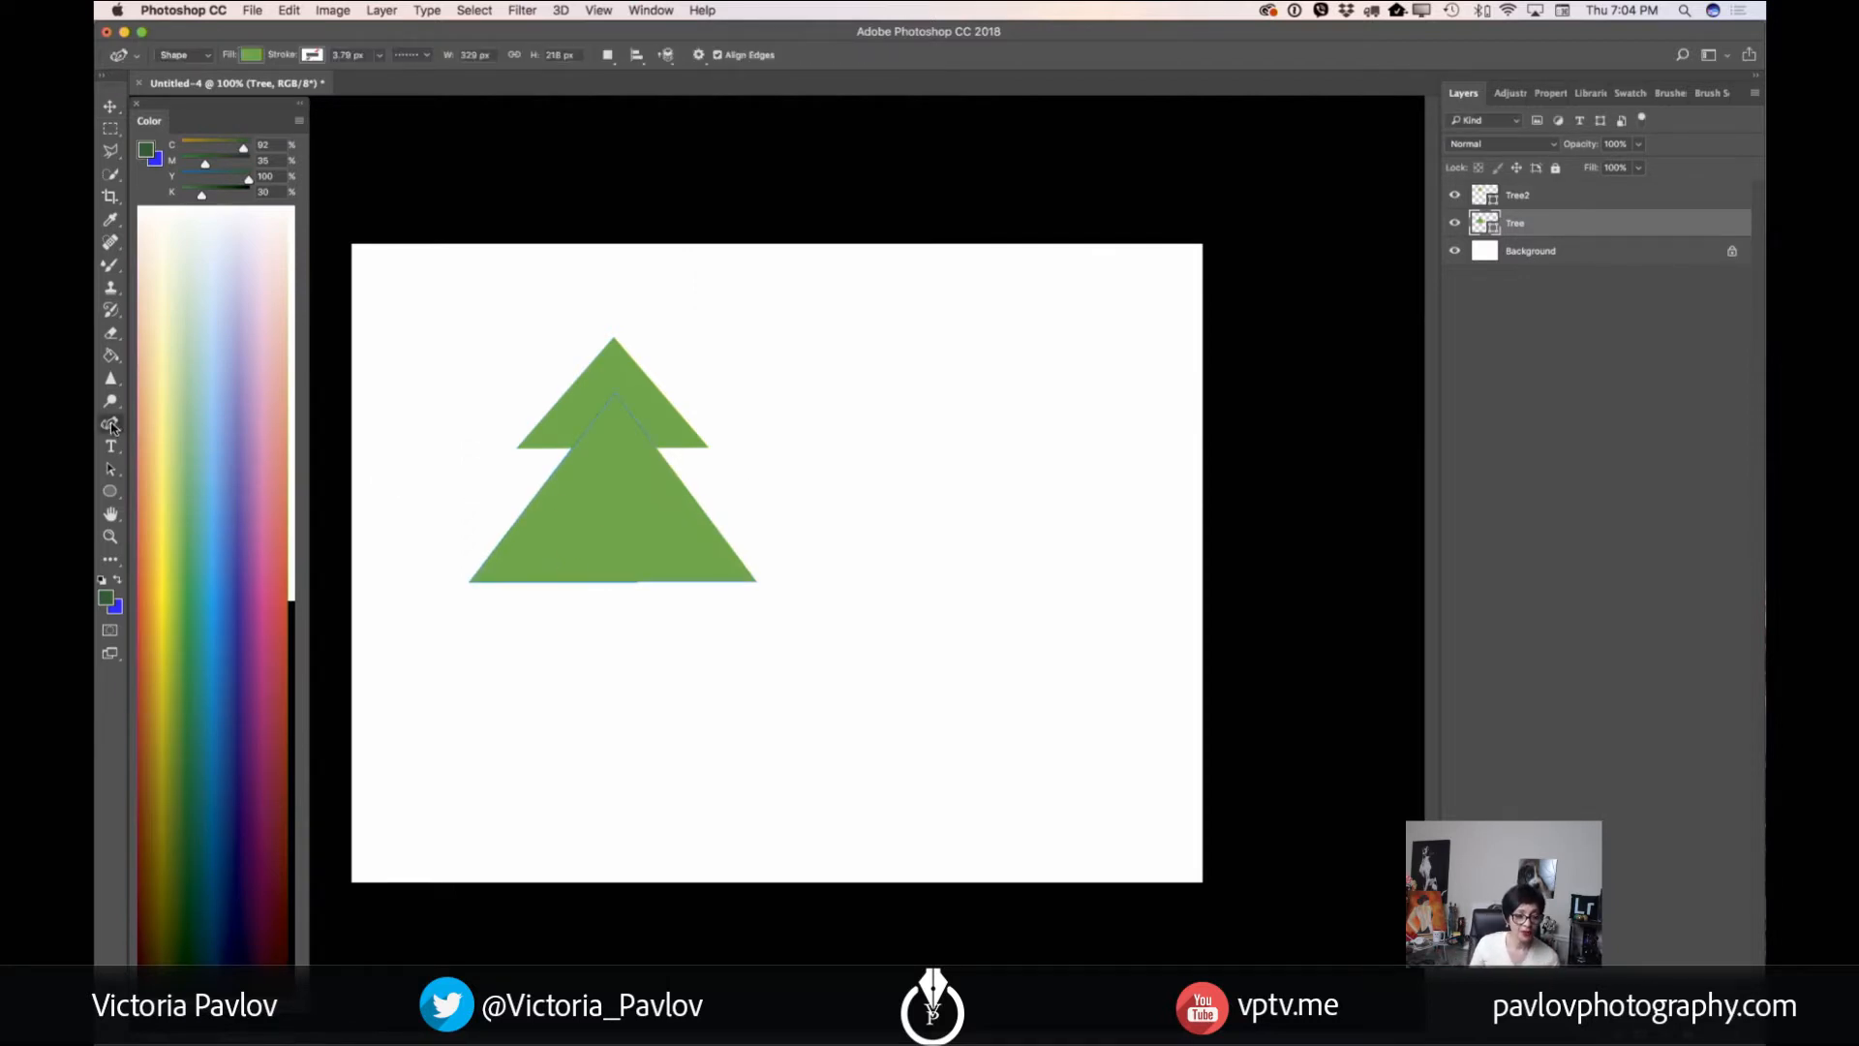
left_click(254, 55)
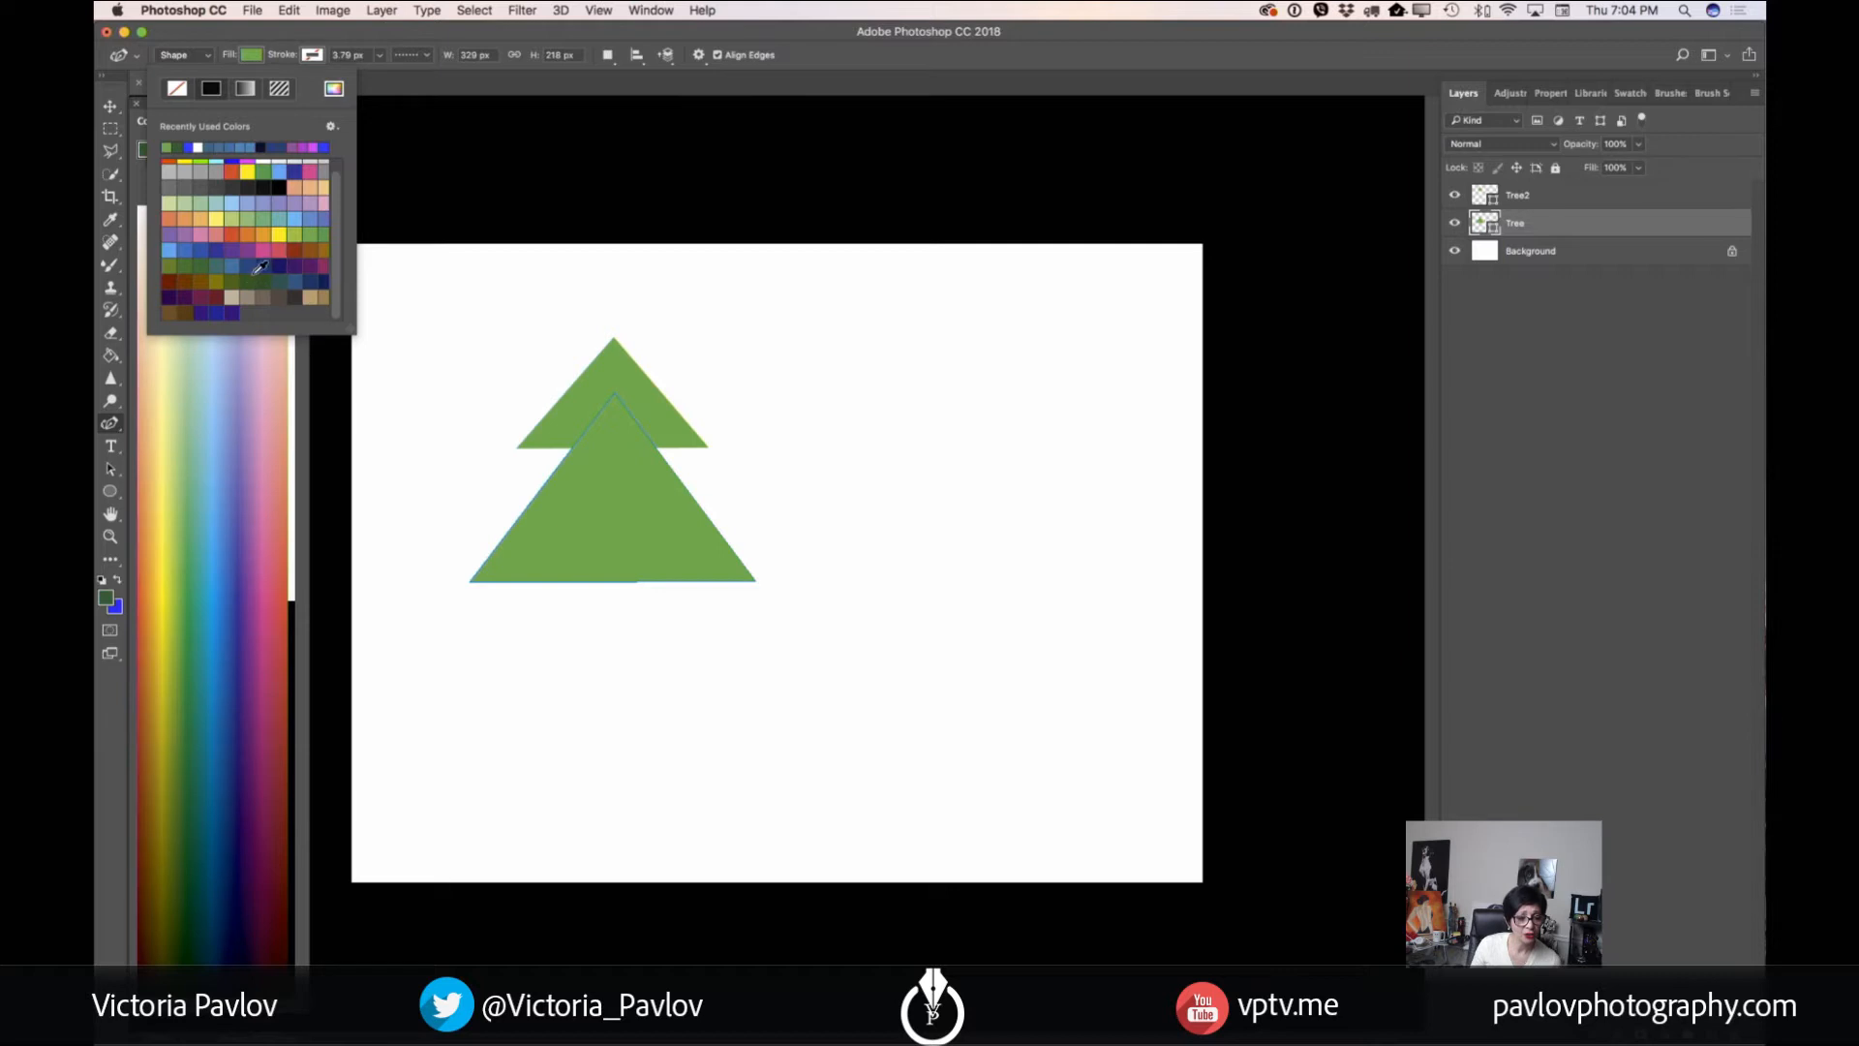
left_click(182, 266)
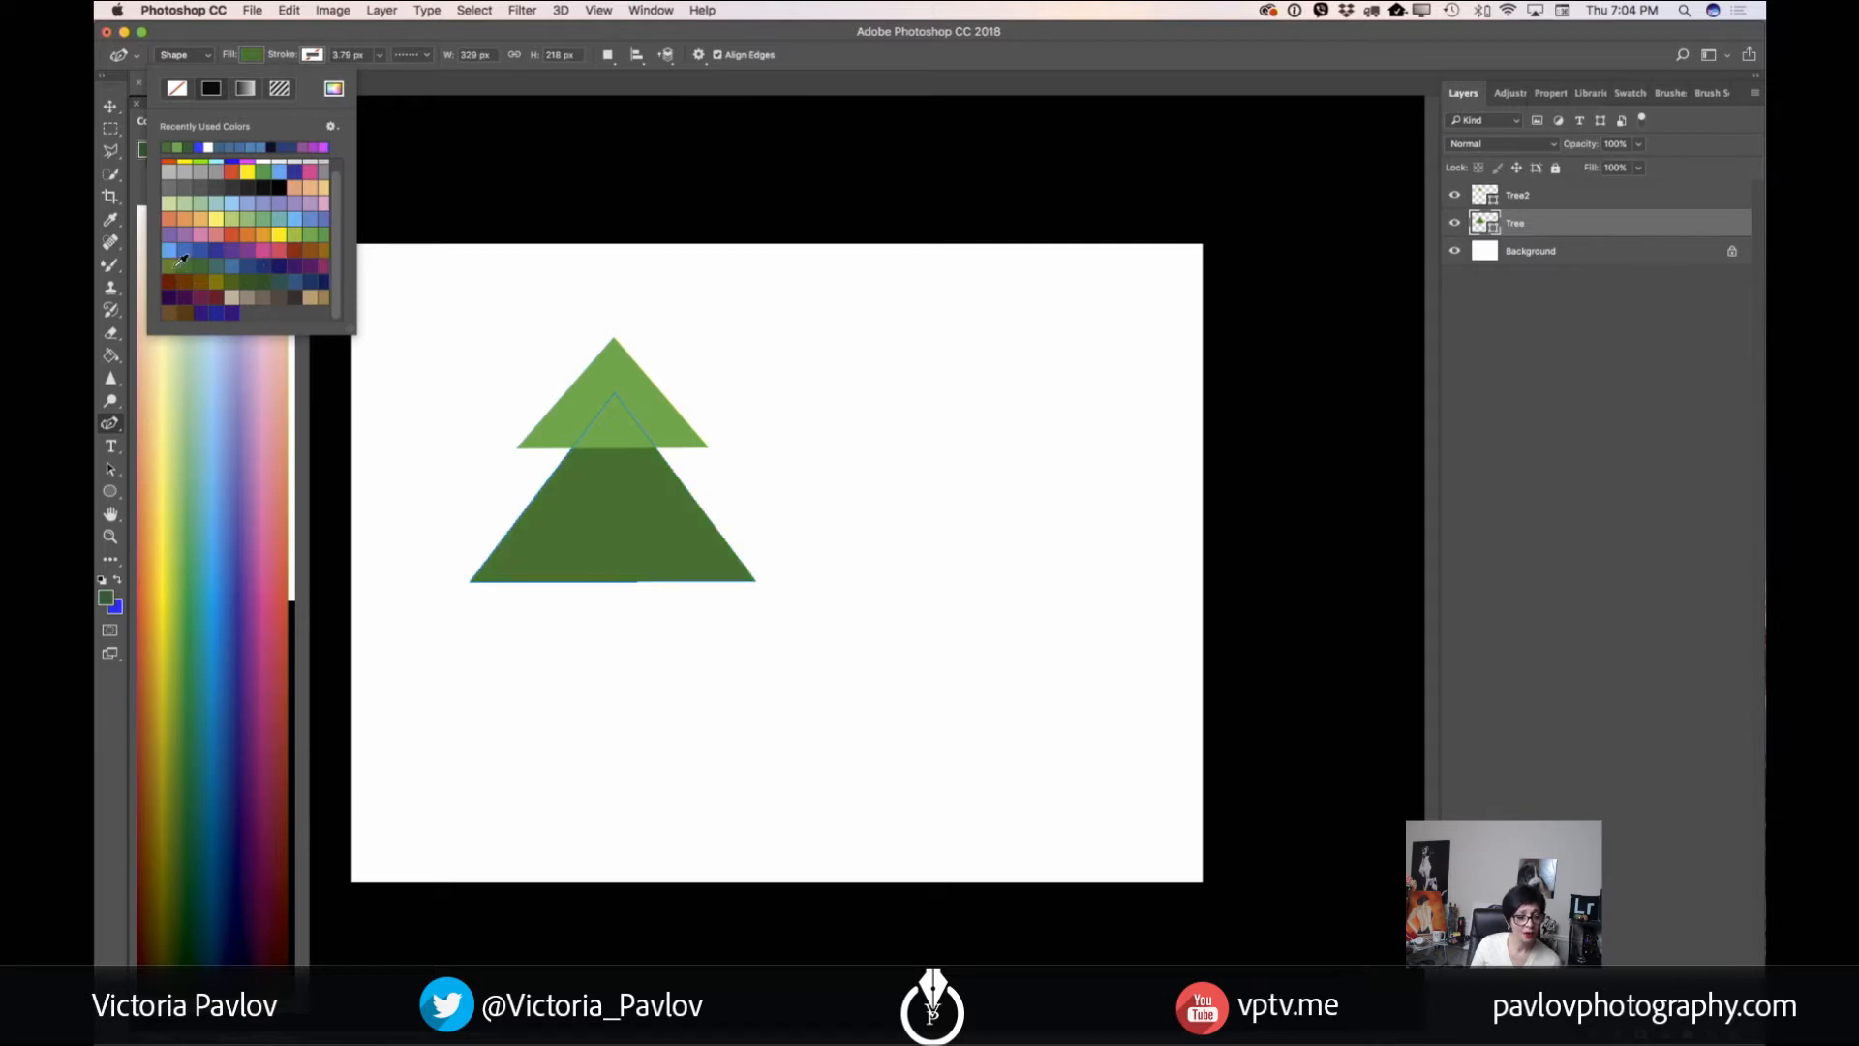
left_click(172, 266)
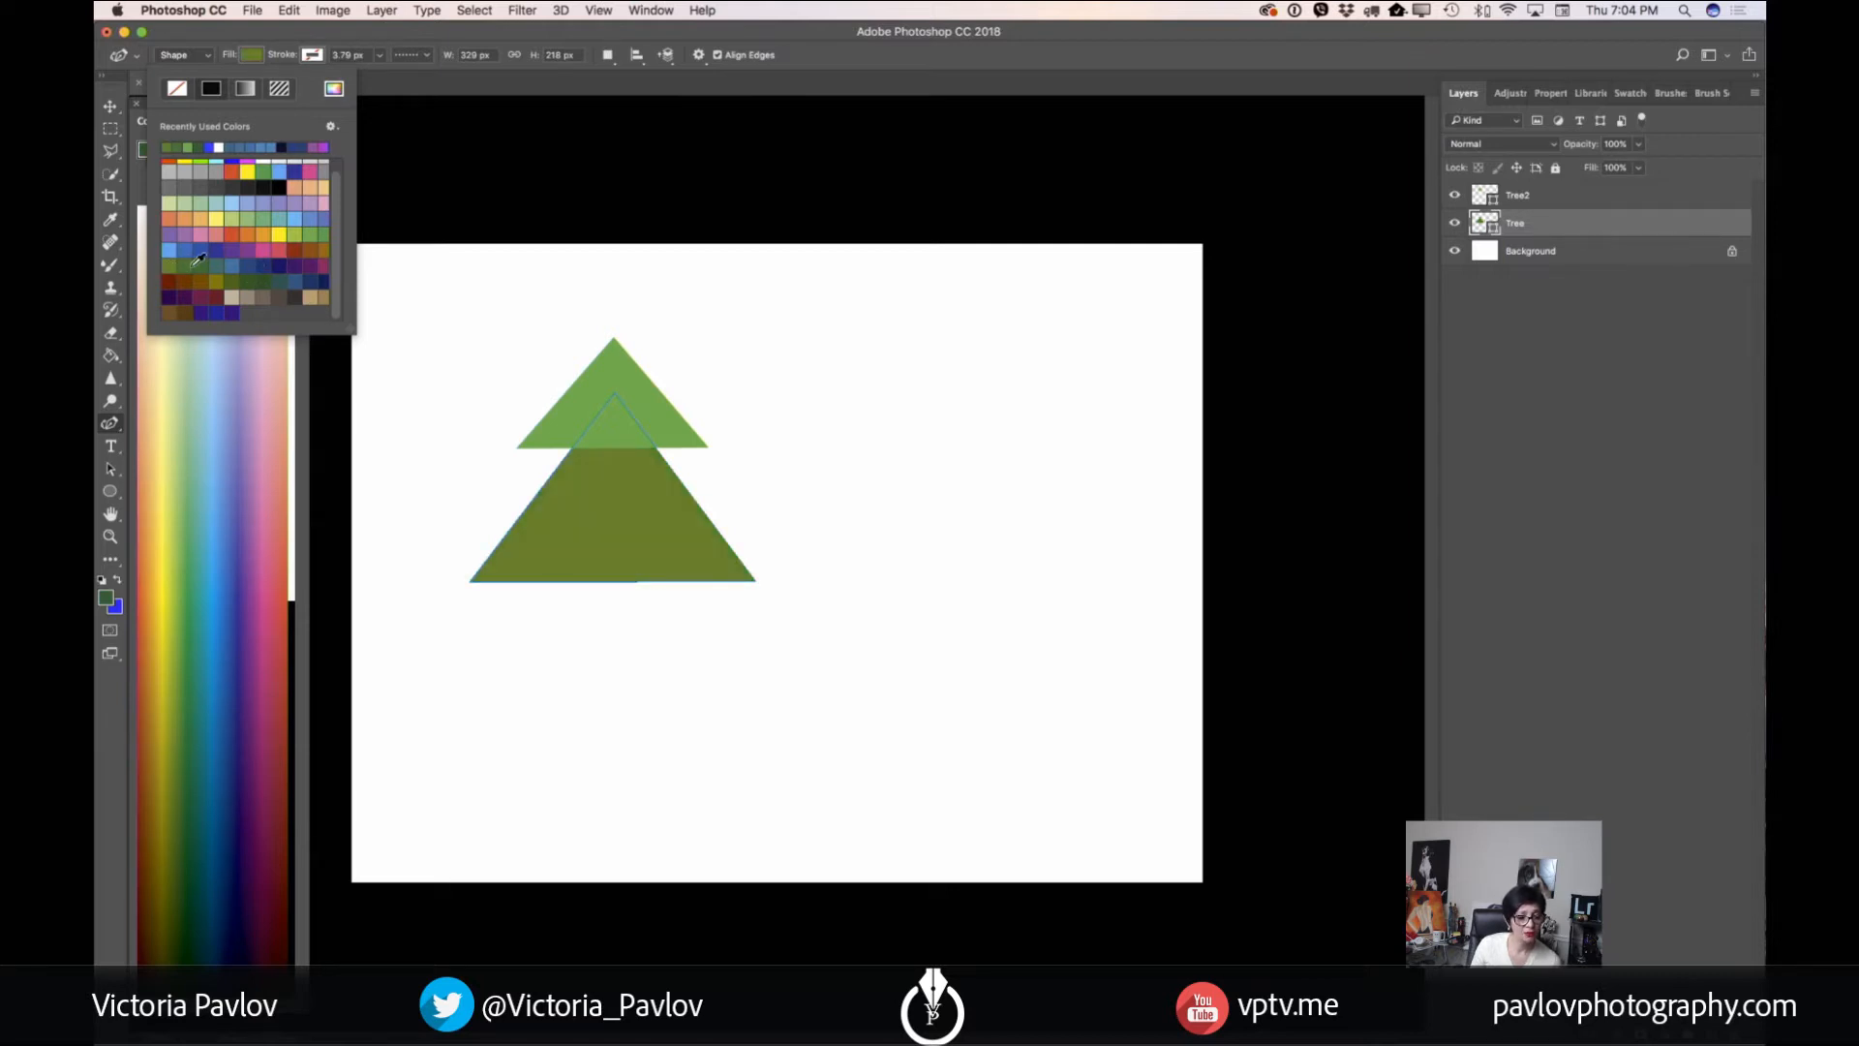
left_click(326, 235)
left_click(110, 106)
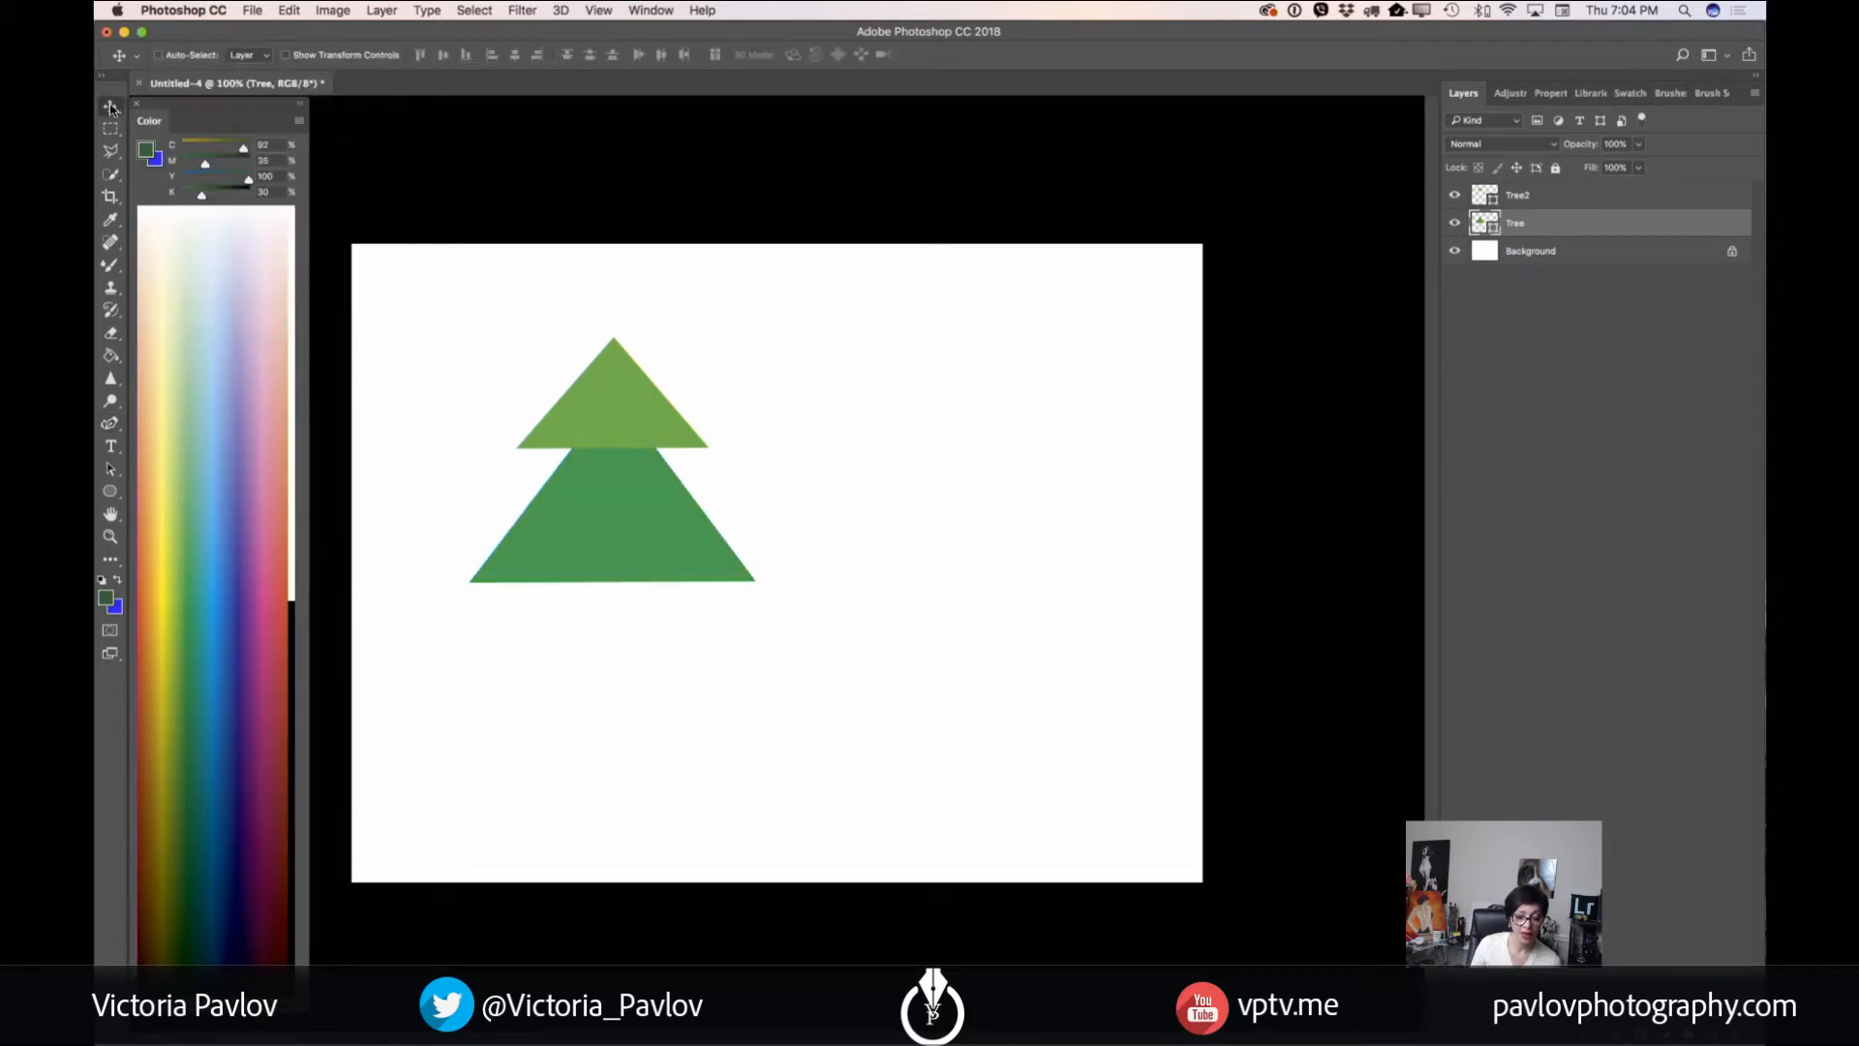
left_click_drag(620, 518, 619, 497)
- Duplicate the Tree layer and rename the copy Tree3
left_click_drag(1543, 224, 1704, 983)
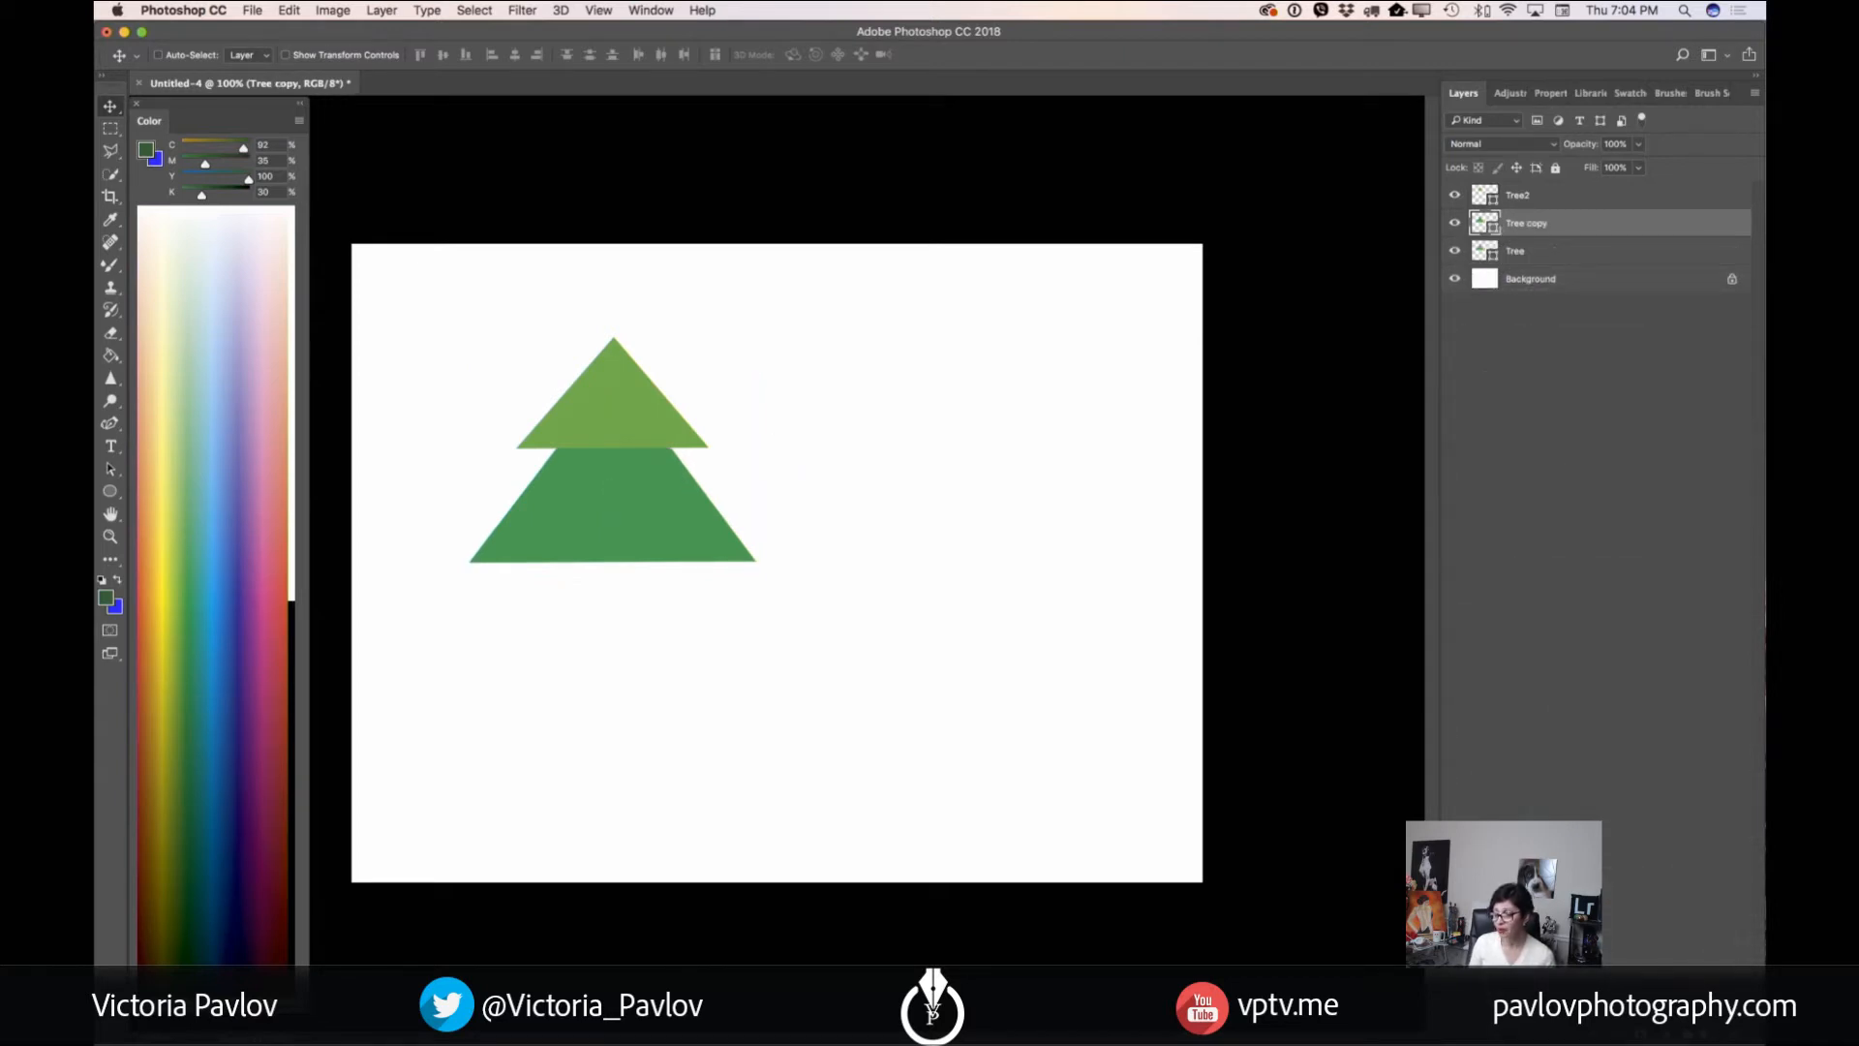
double_click(1528, 223)
type("Tree3")
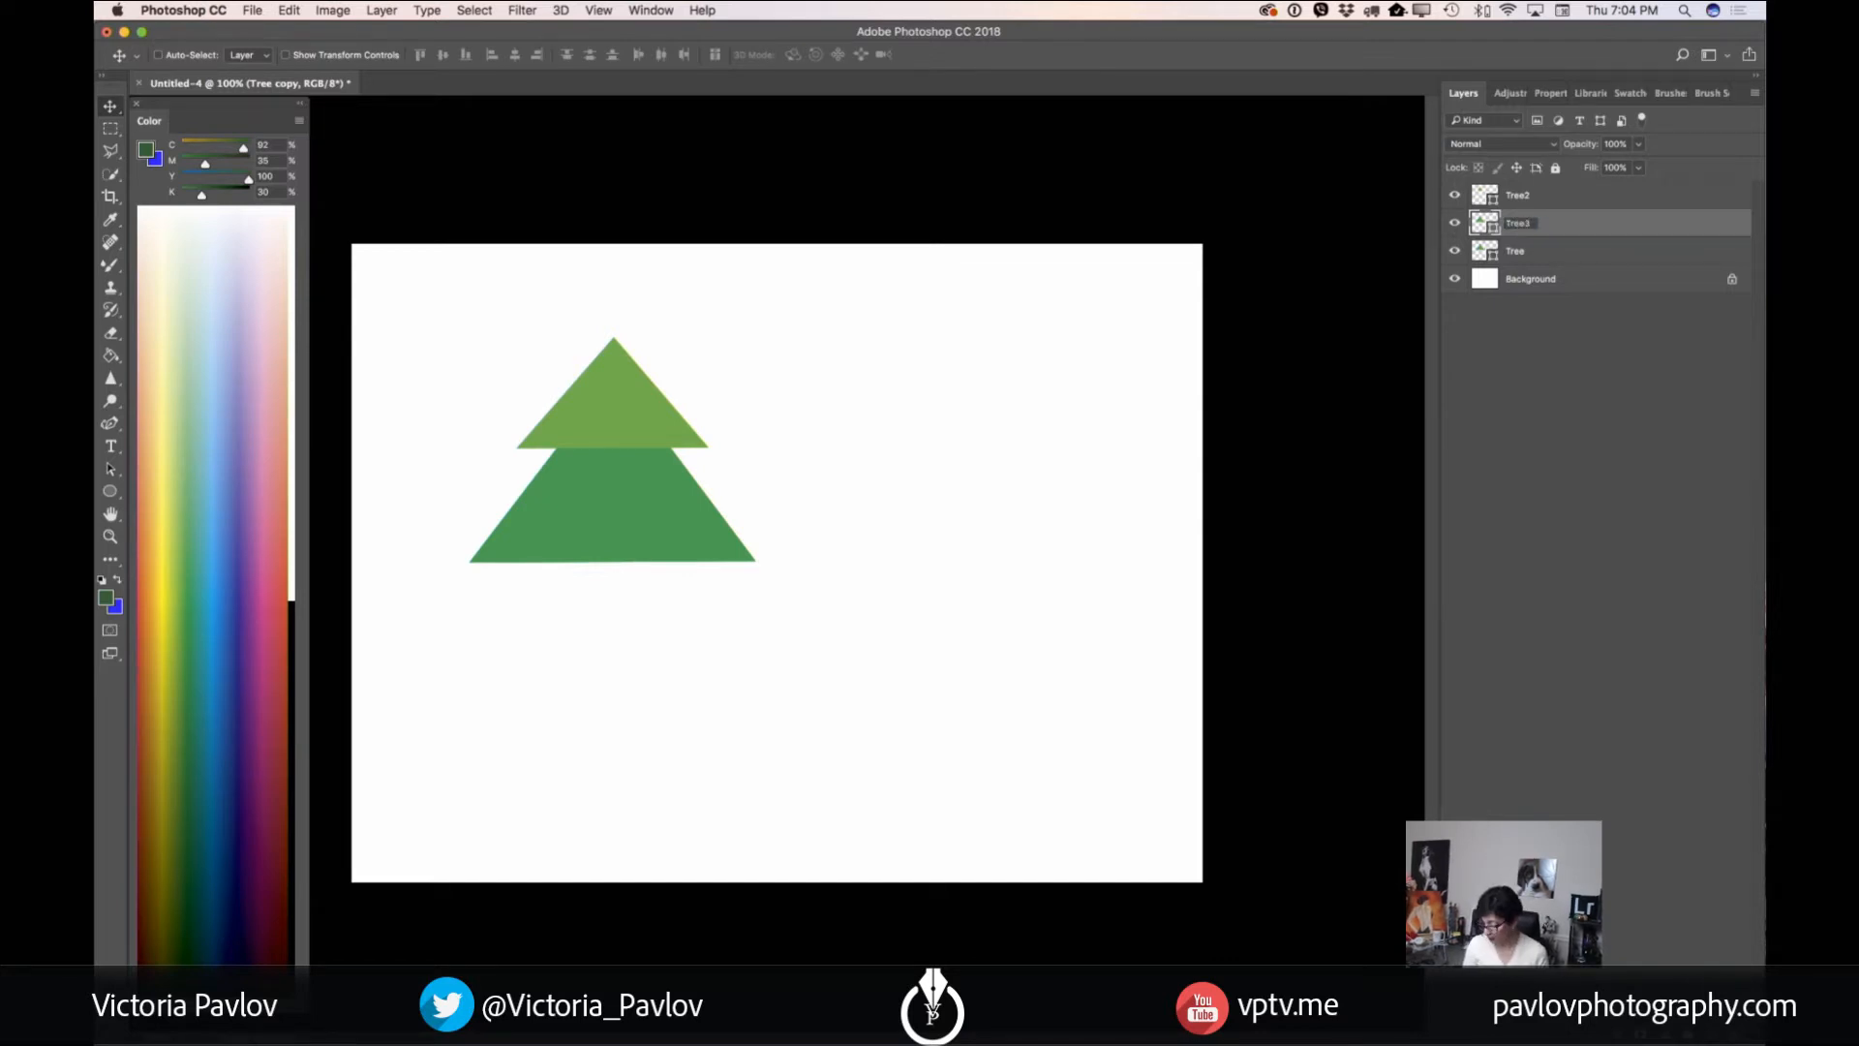
key("Return")
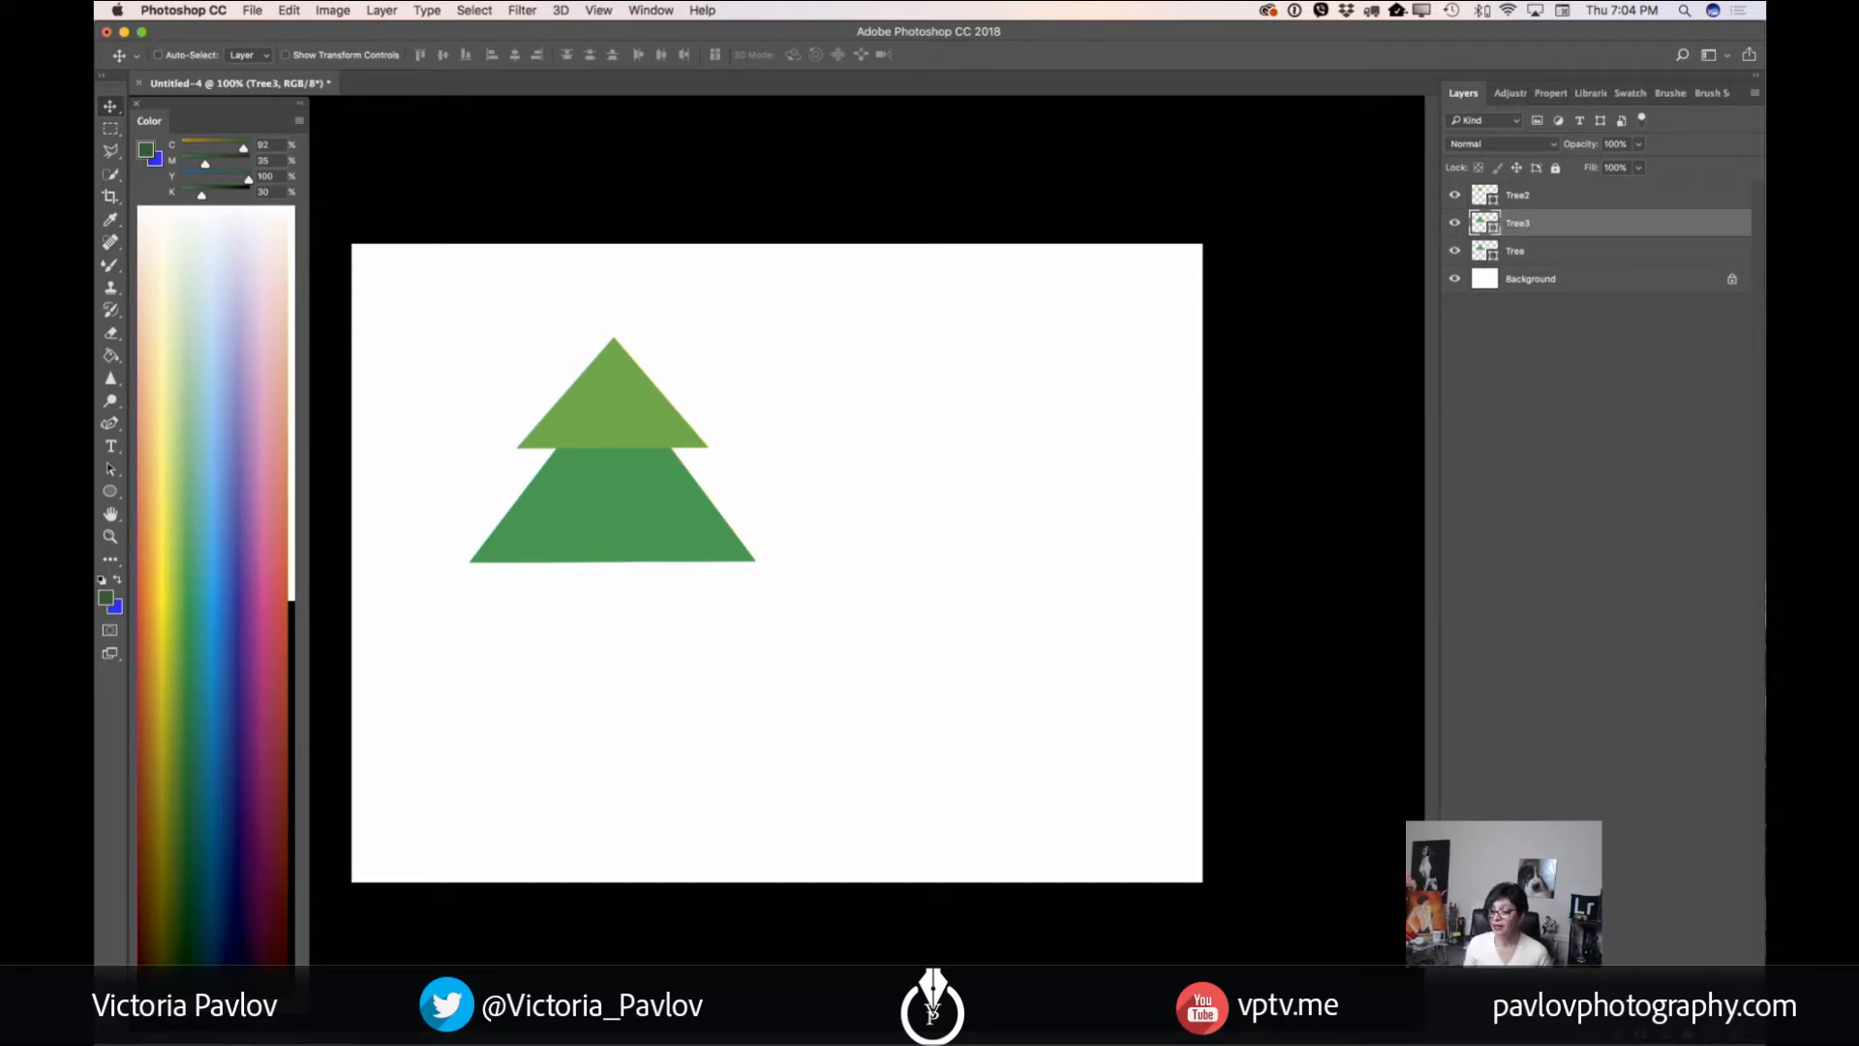
- Free Transform the Tree layer's triangle, moving it below the middle tier and enlarging it to about 130% width and 149% height, and apply it
left_click(1555, 252)
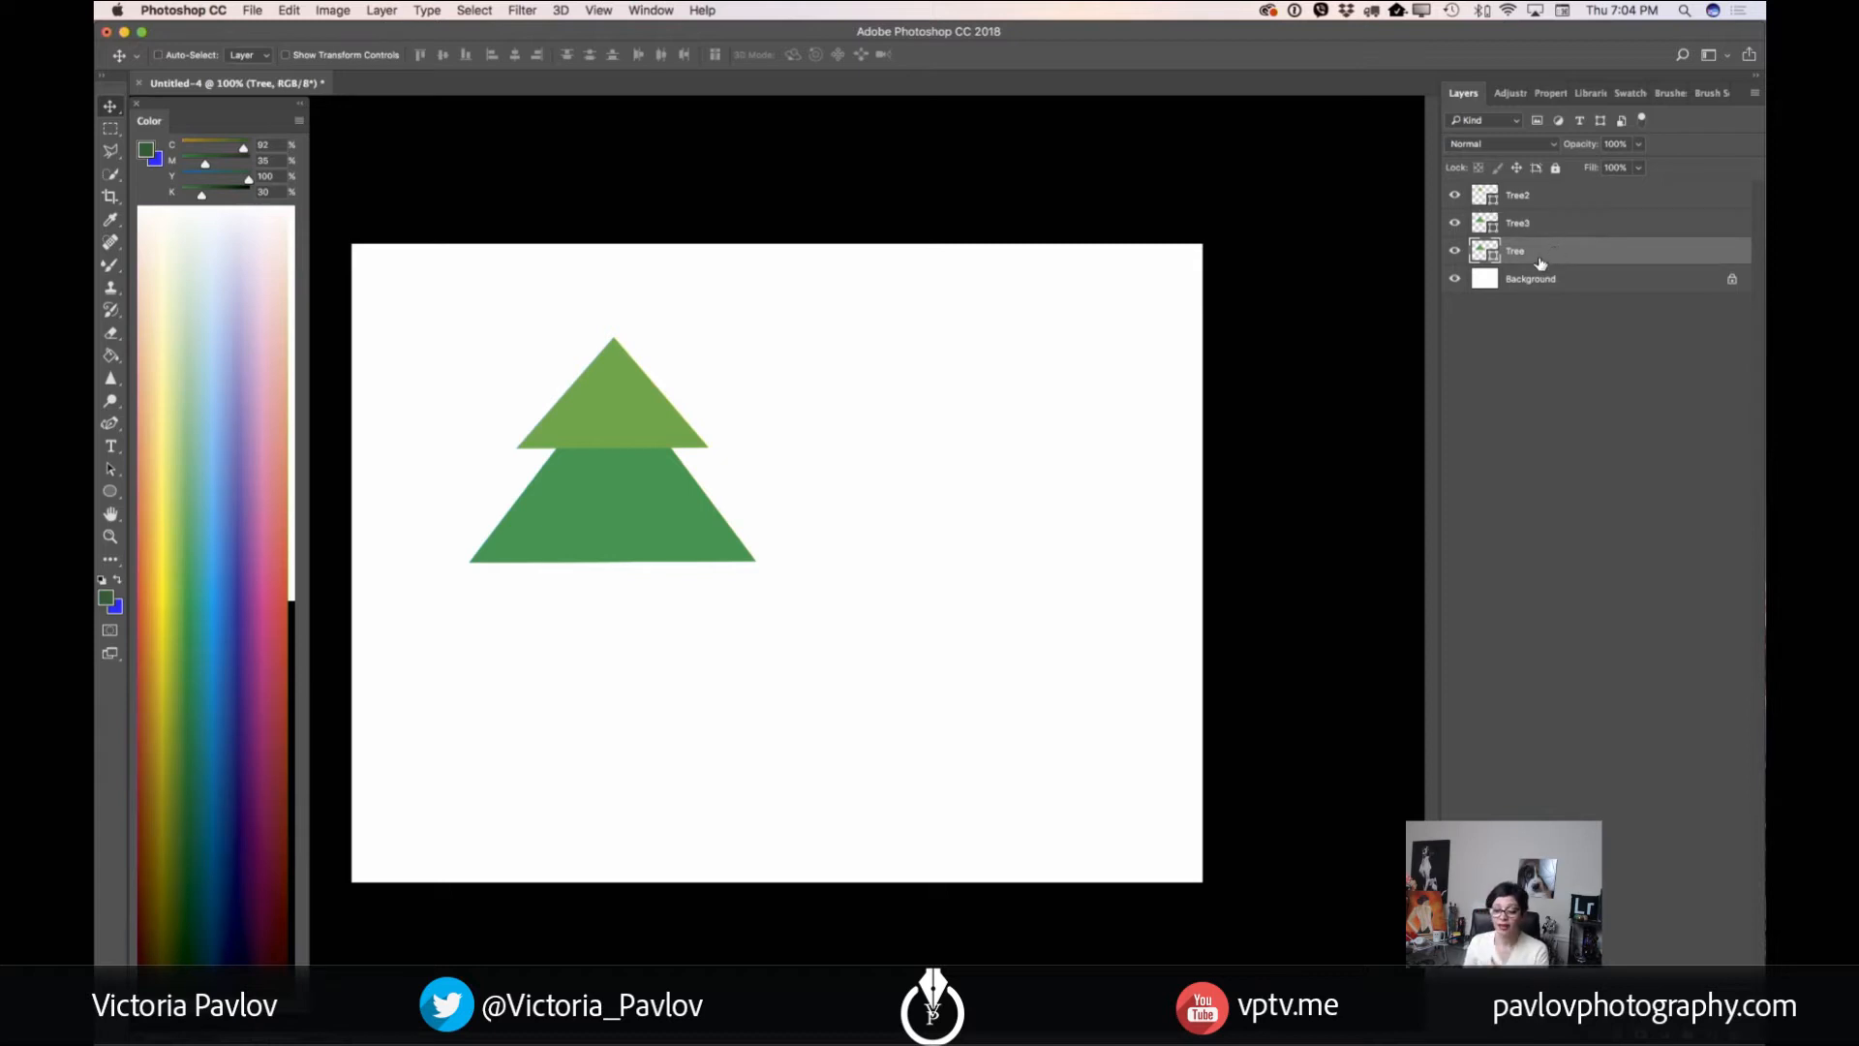
left_click(285, 11)
left_click(369, 384)
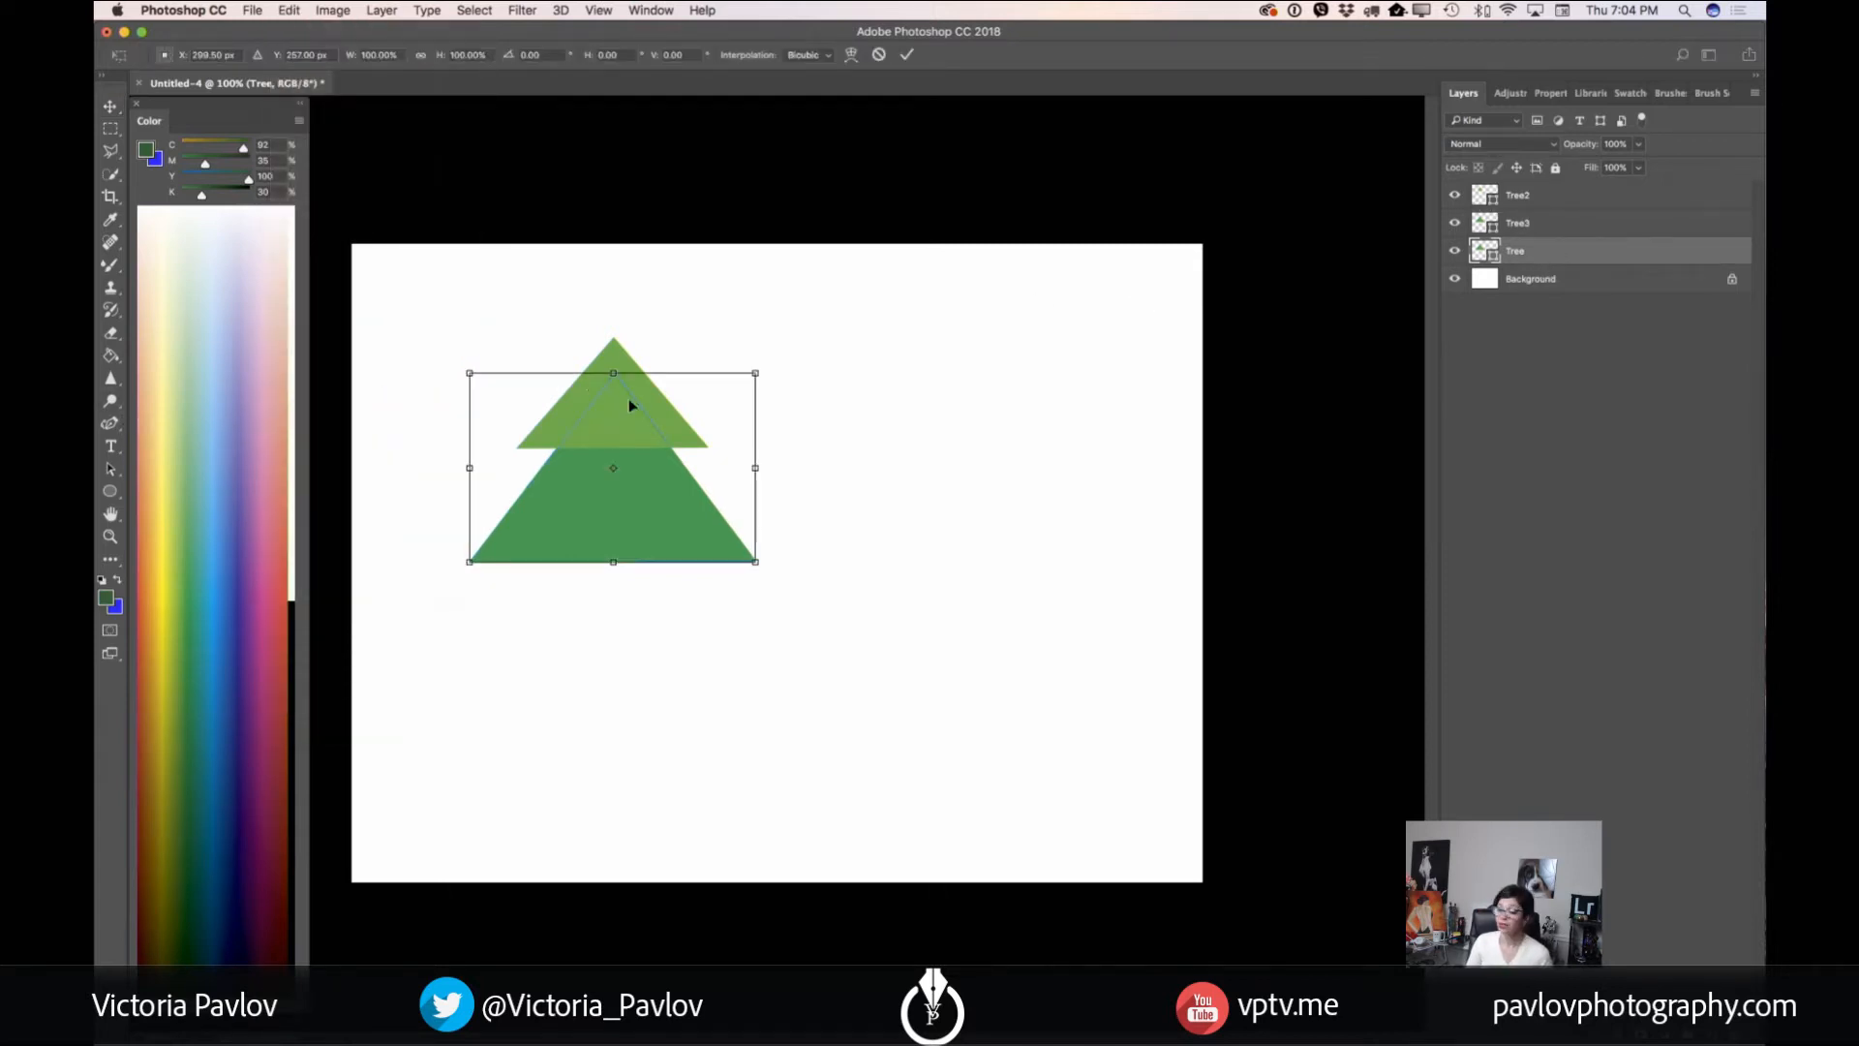
left_click_drag(649, 508, 631, 583)
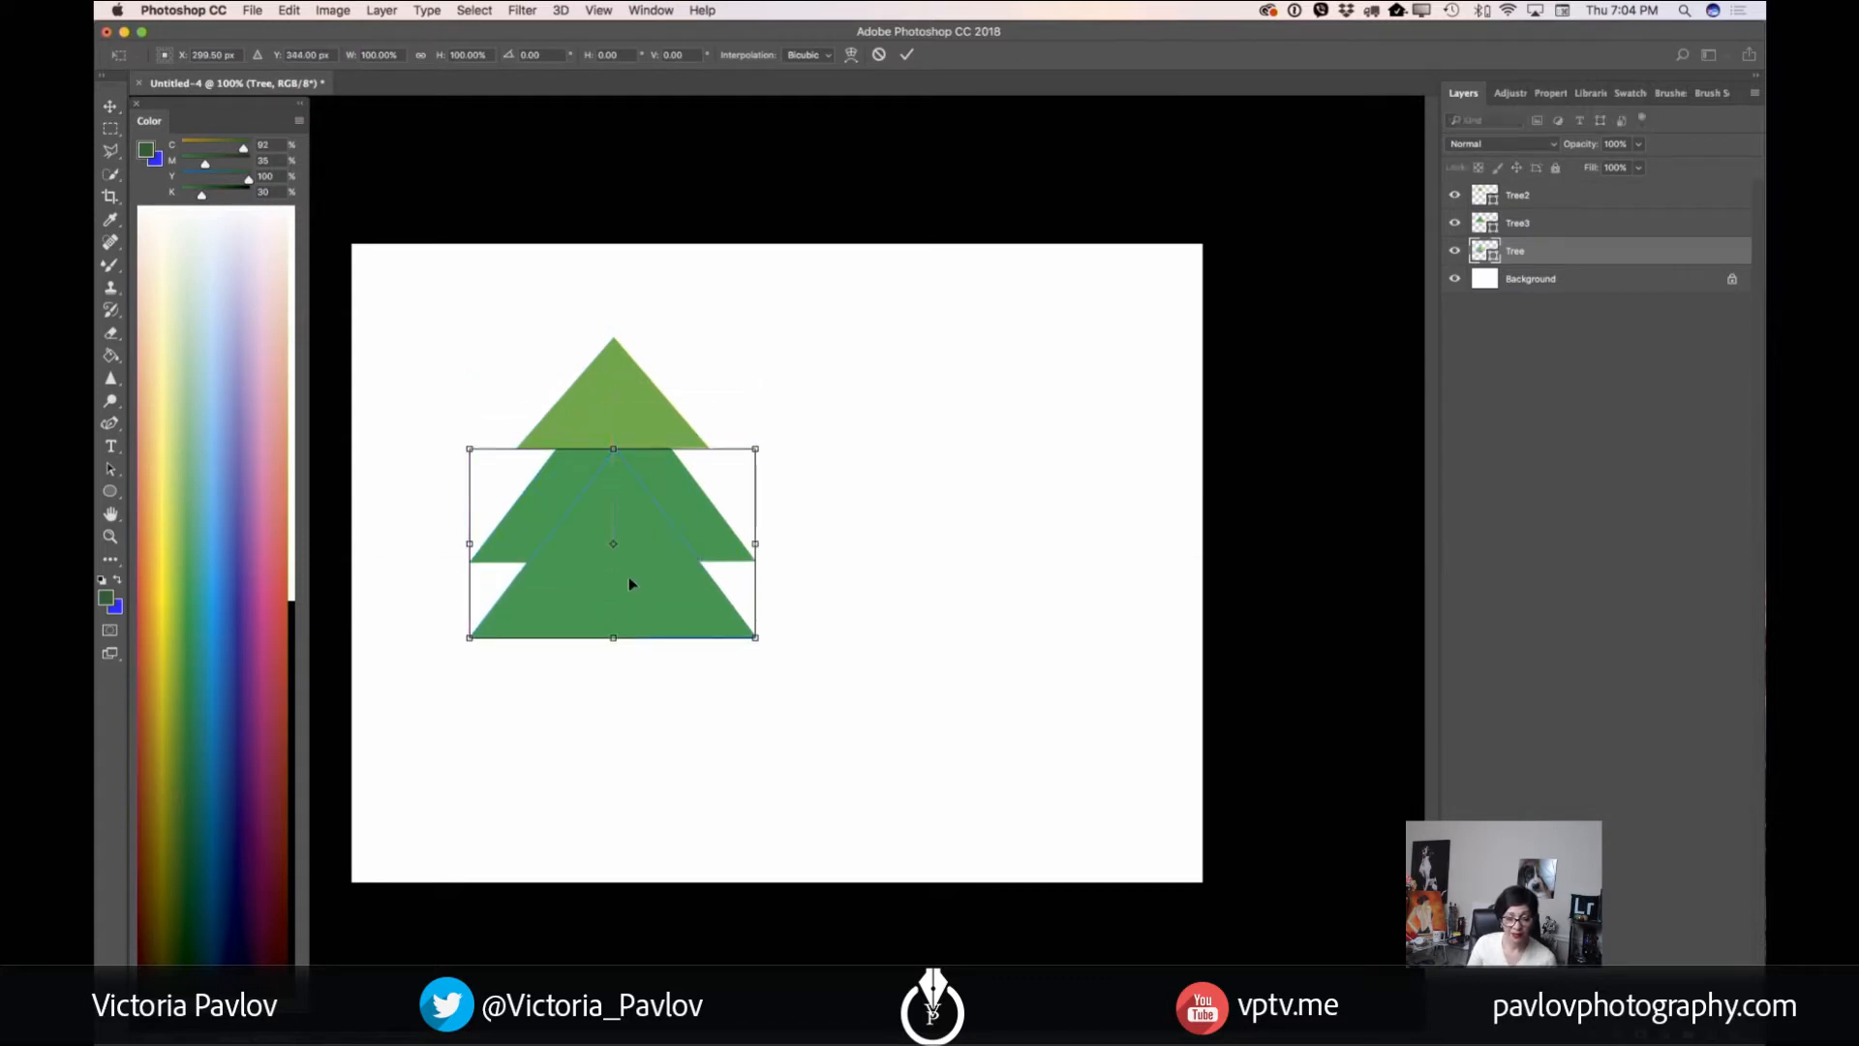
left_click_drag(470, 638, 431, 689)
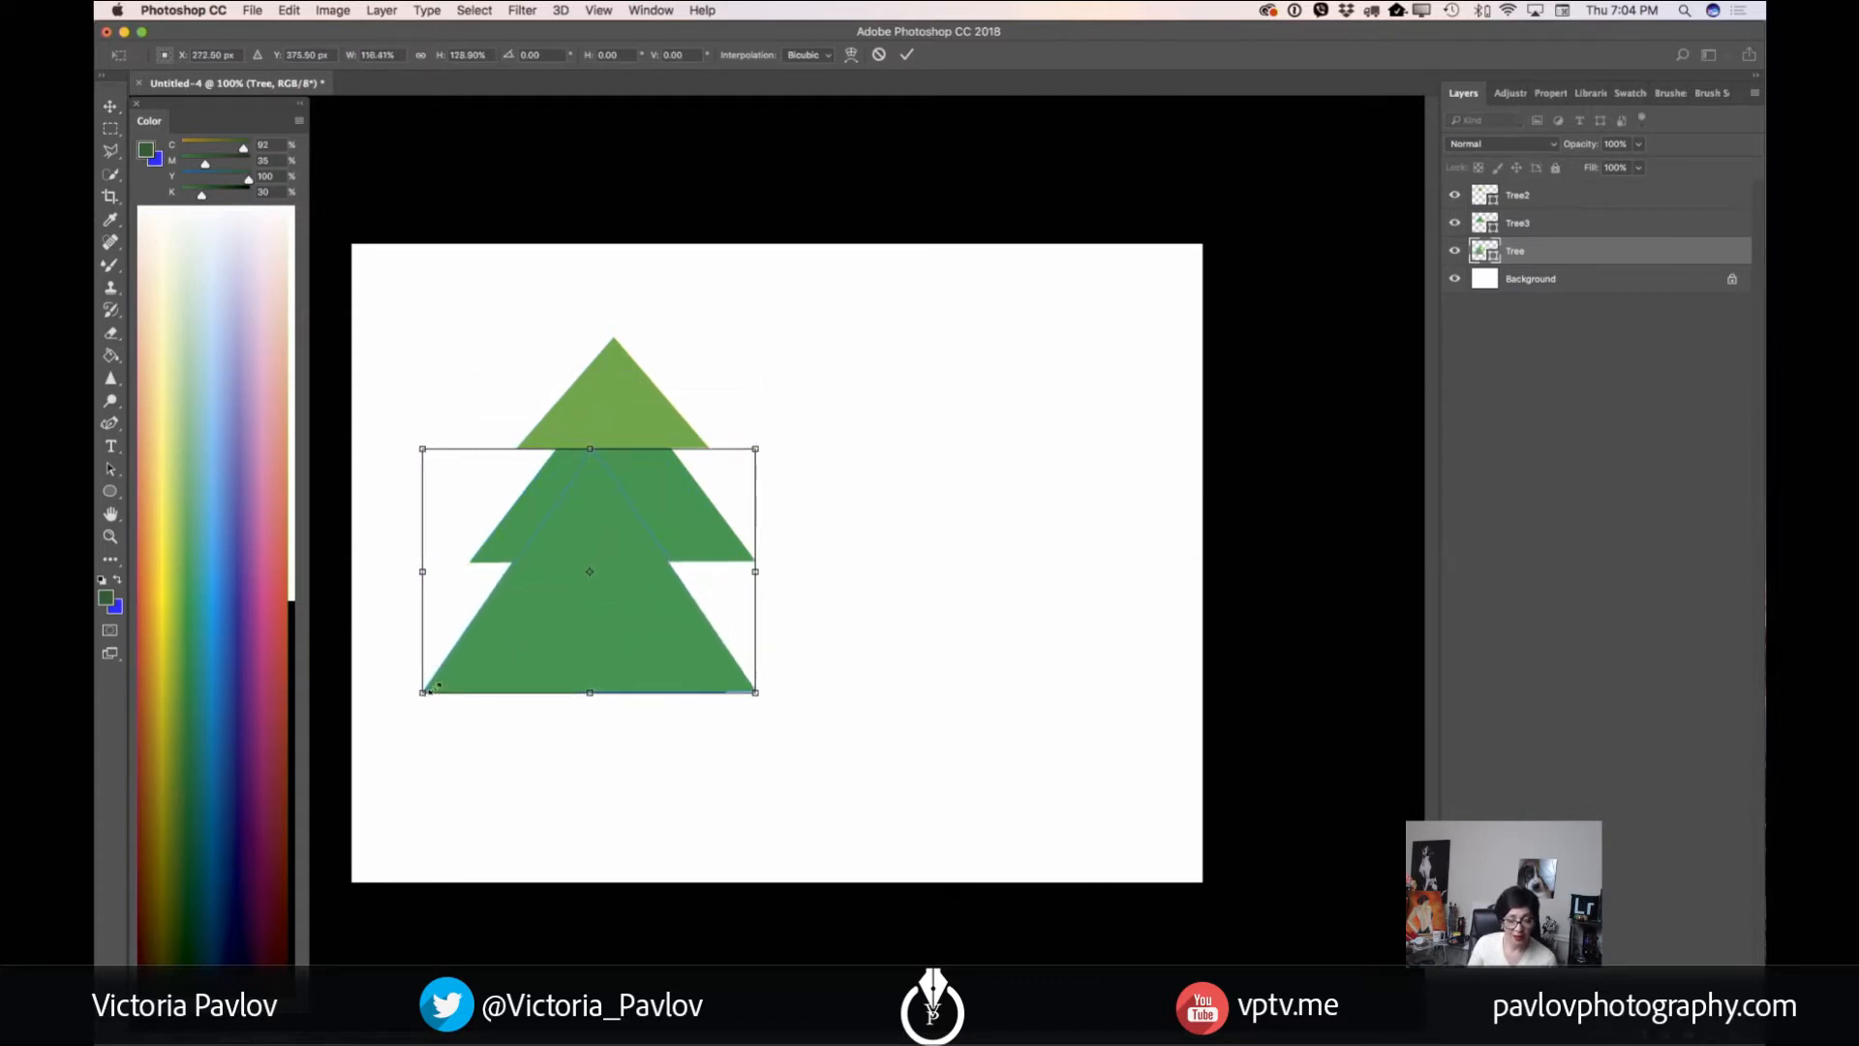
left_click_drag(754, 691, 795, 730)
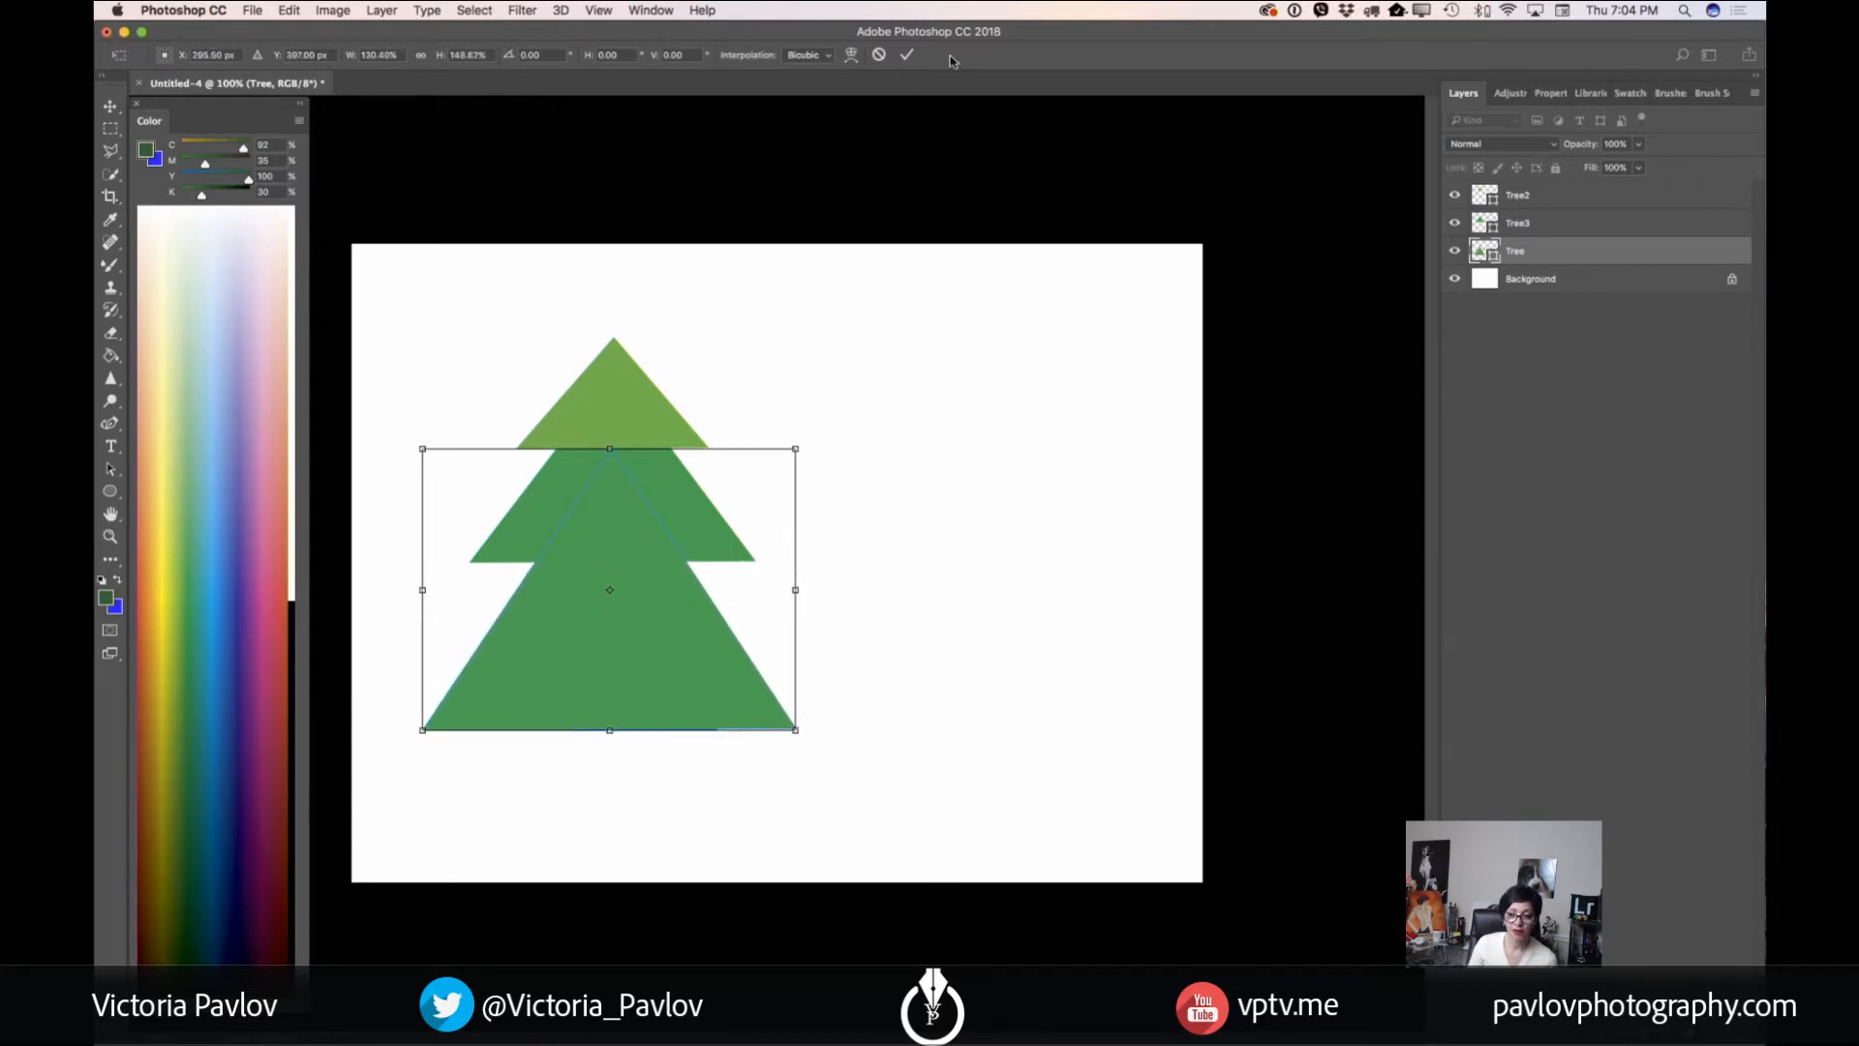
left_click(906, 54)
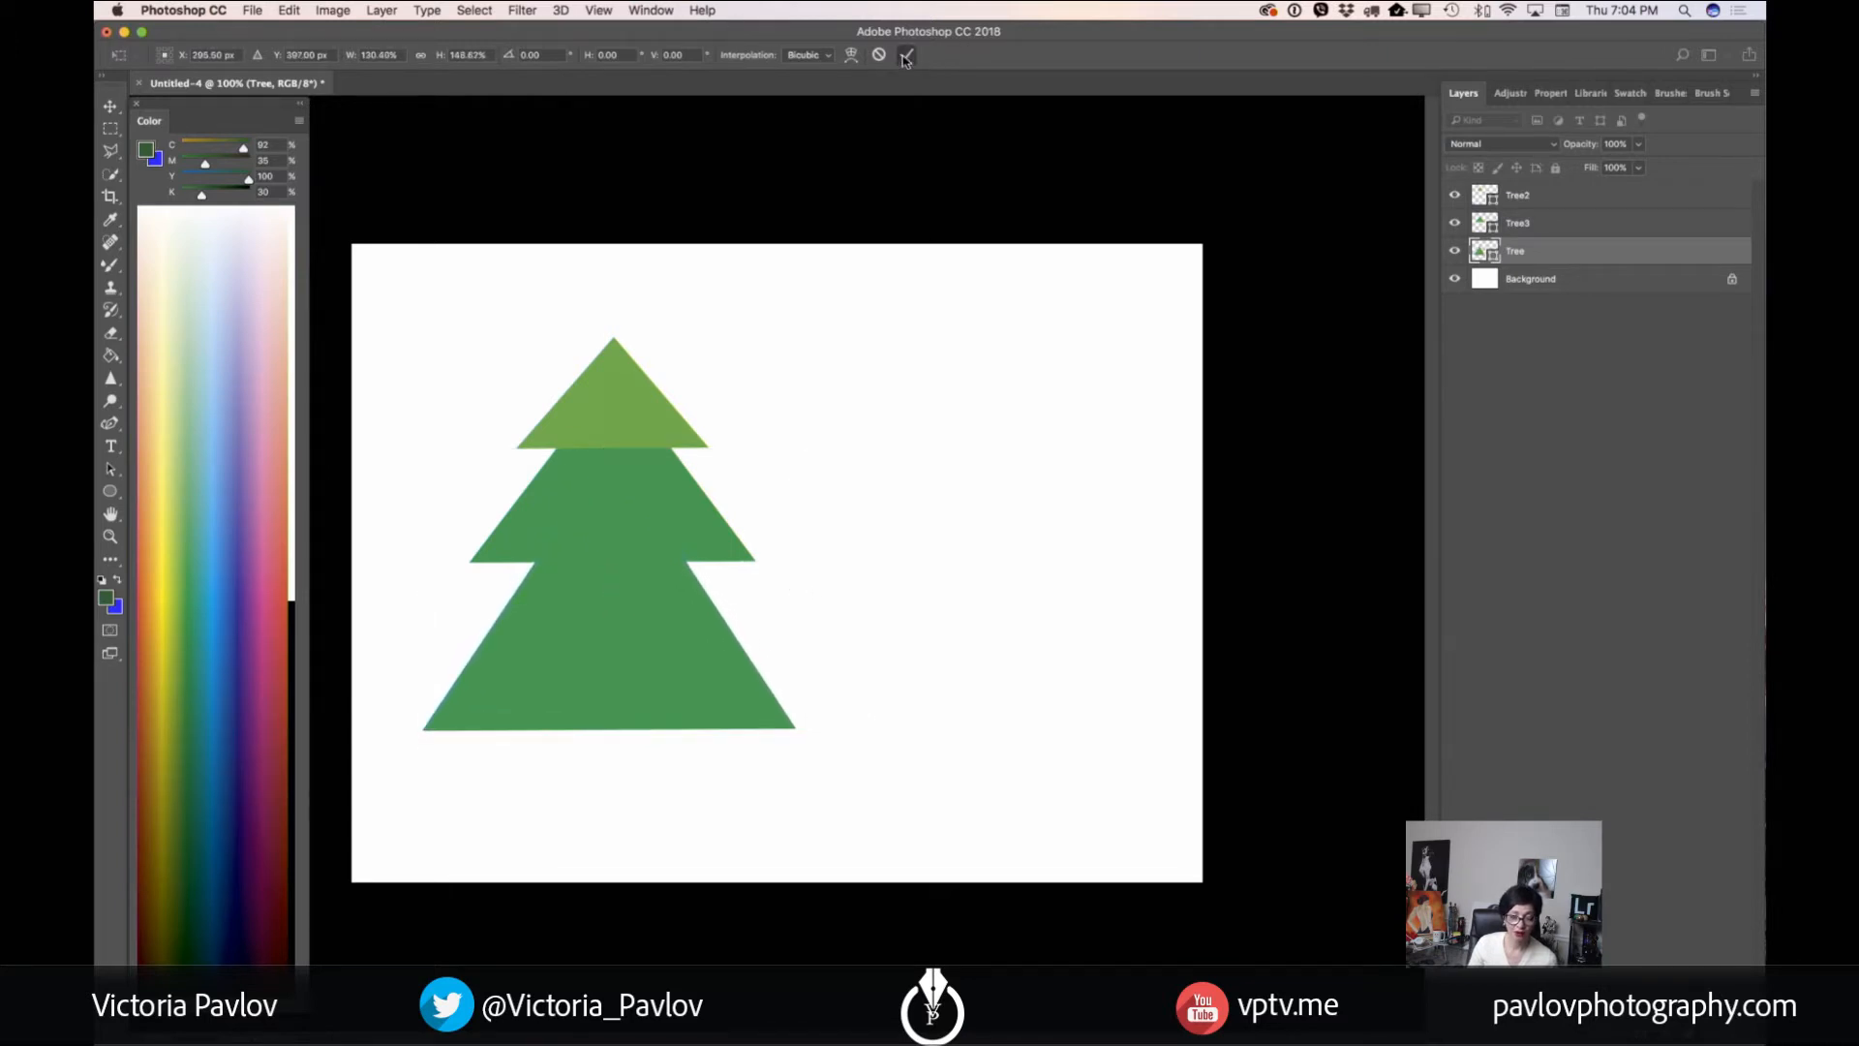
- Try a dark green fill on the bottom Tree triangle
left_click(109, 424)
left_click(252, 55)
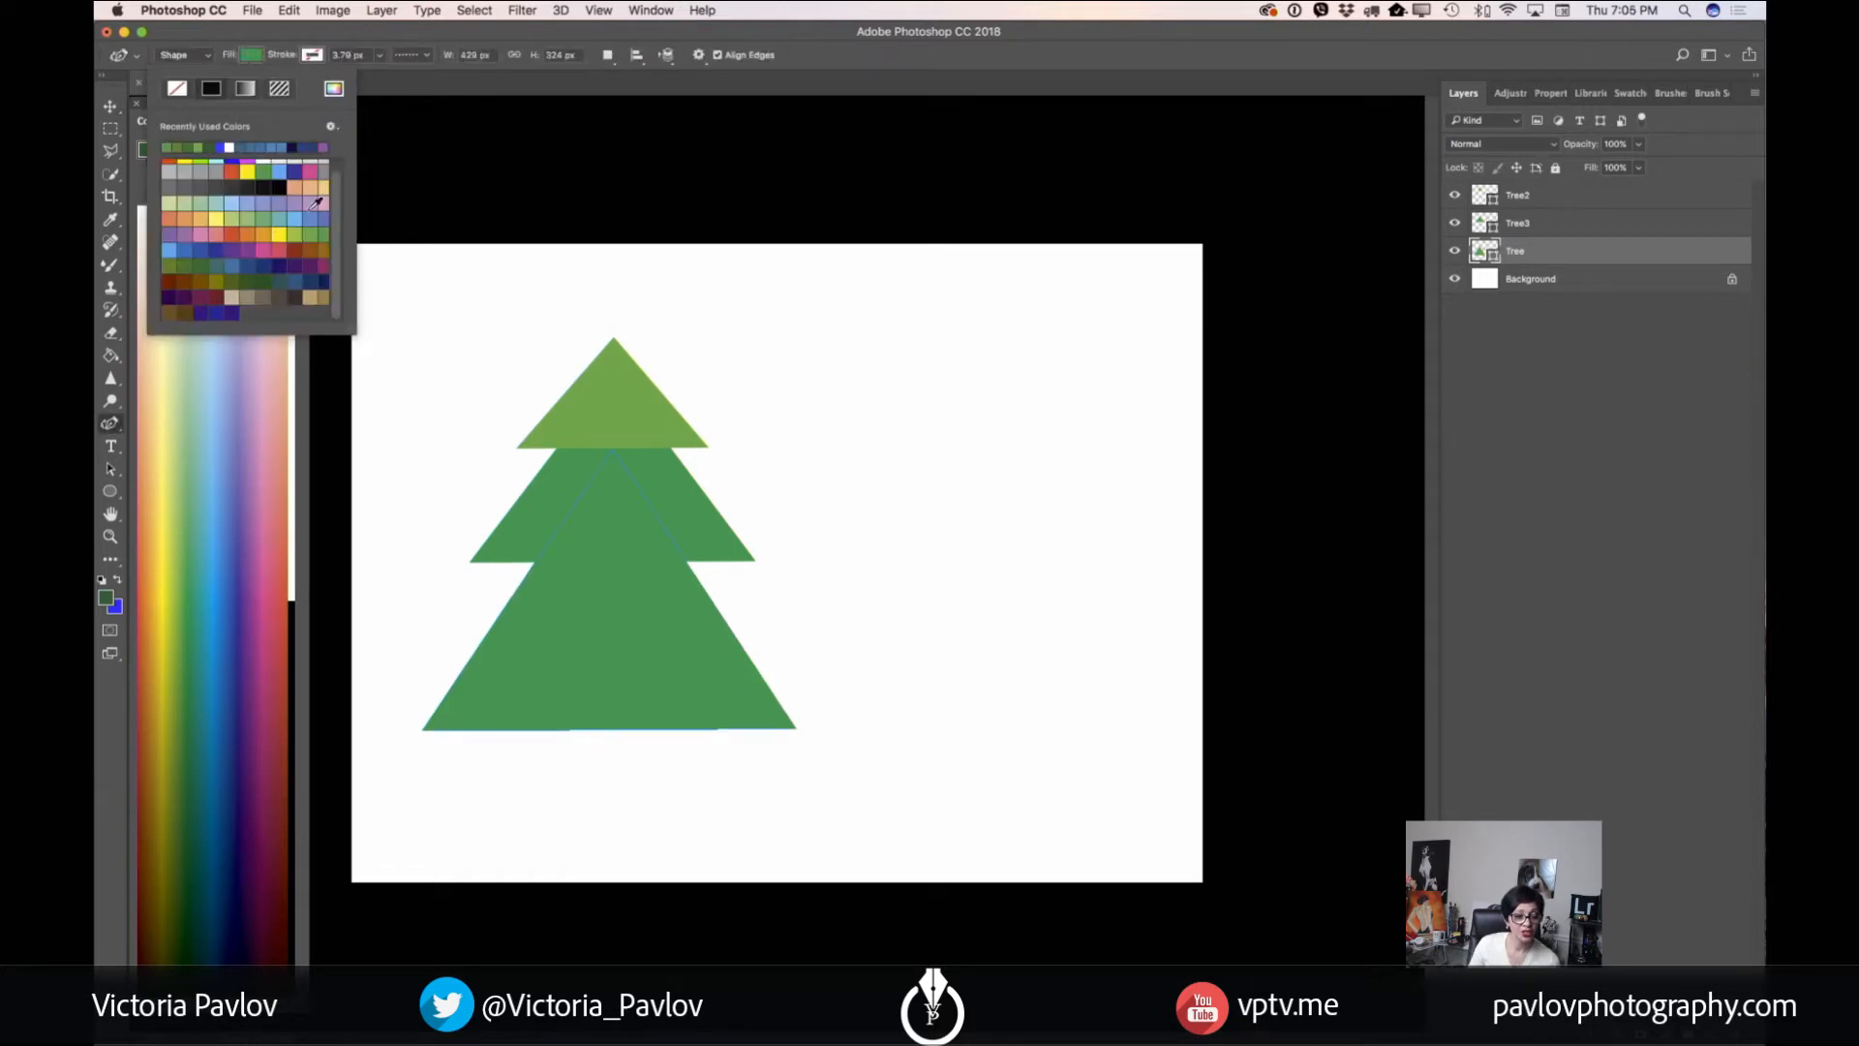
left_click(180, 265)
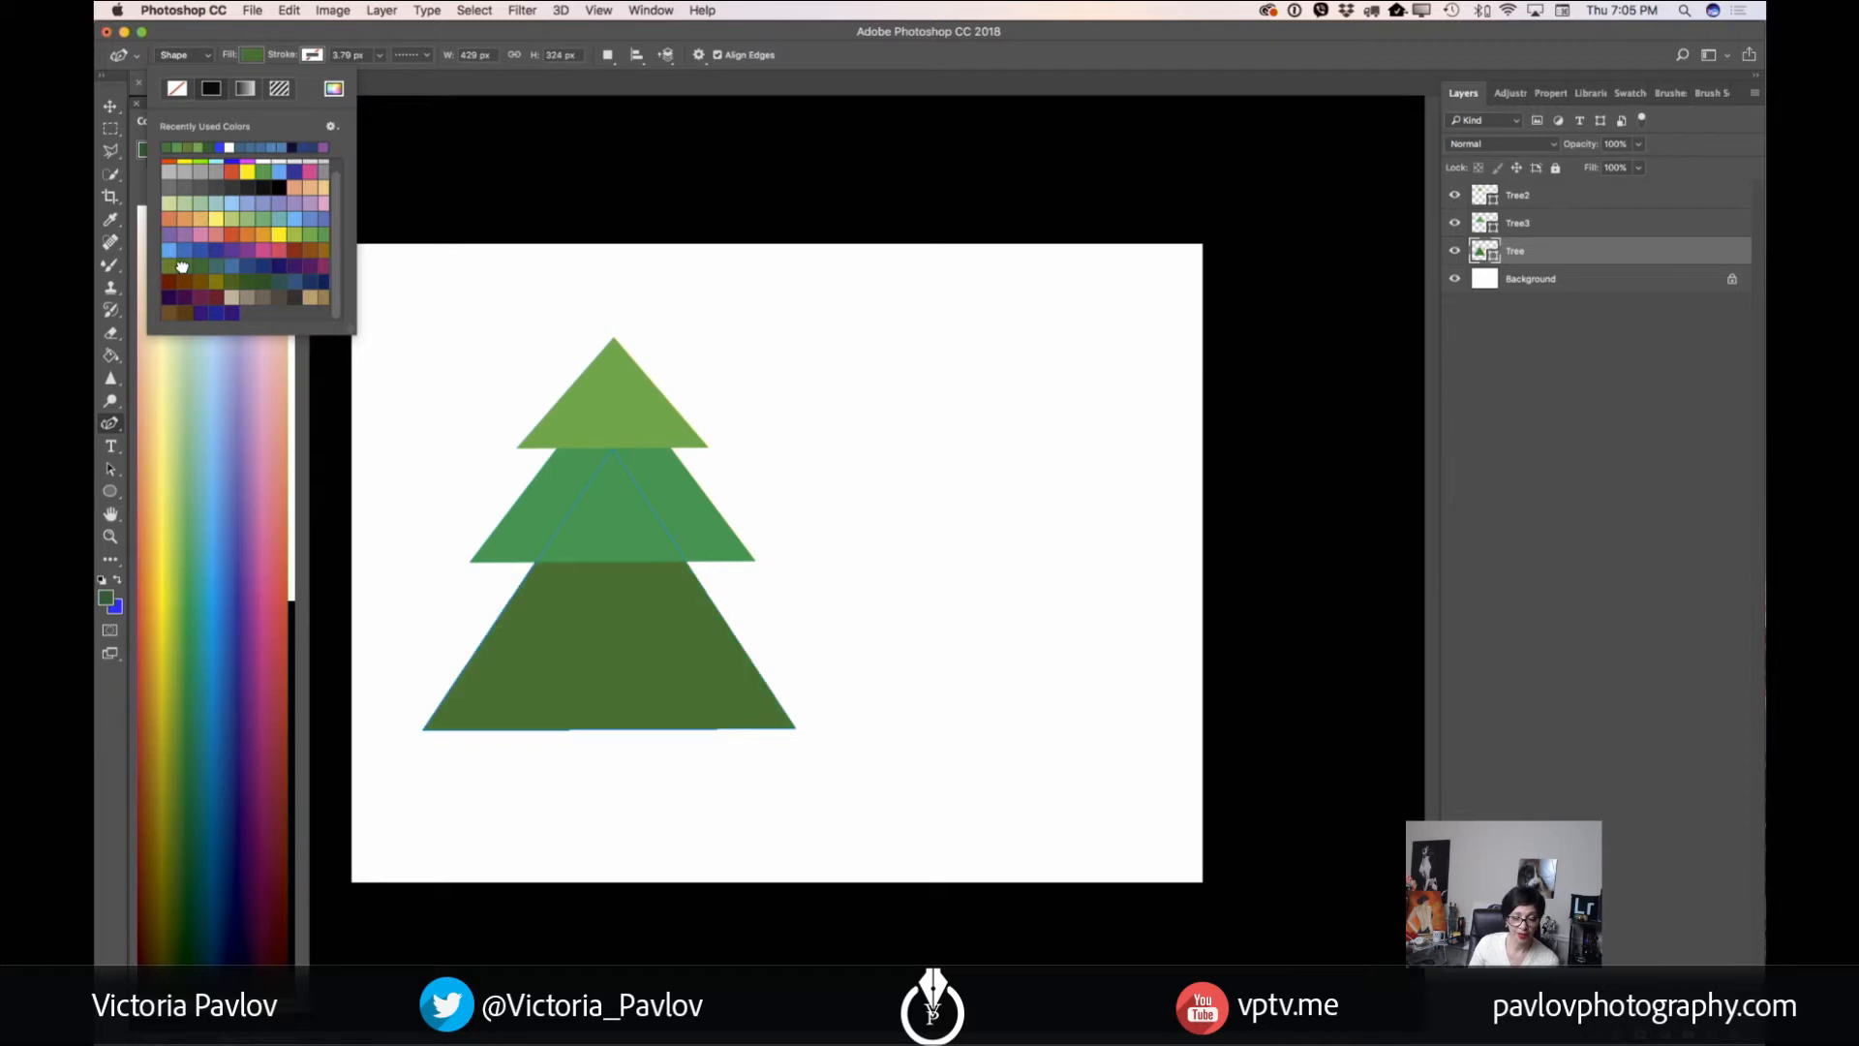
left_click(110, 105)
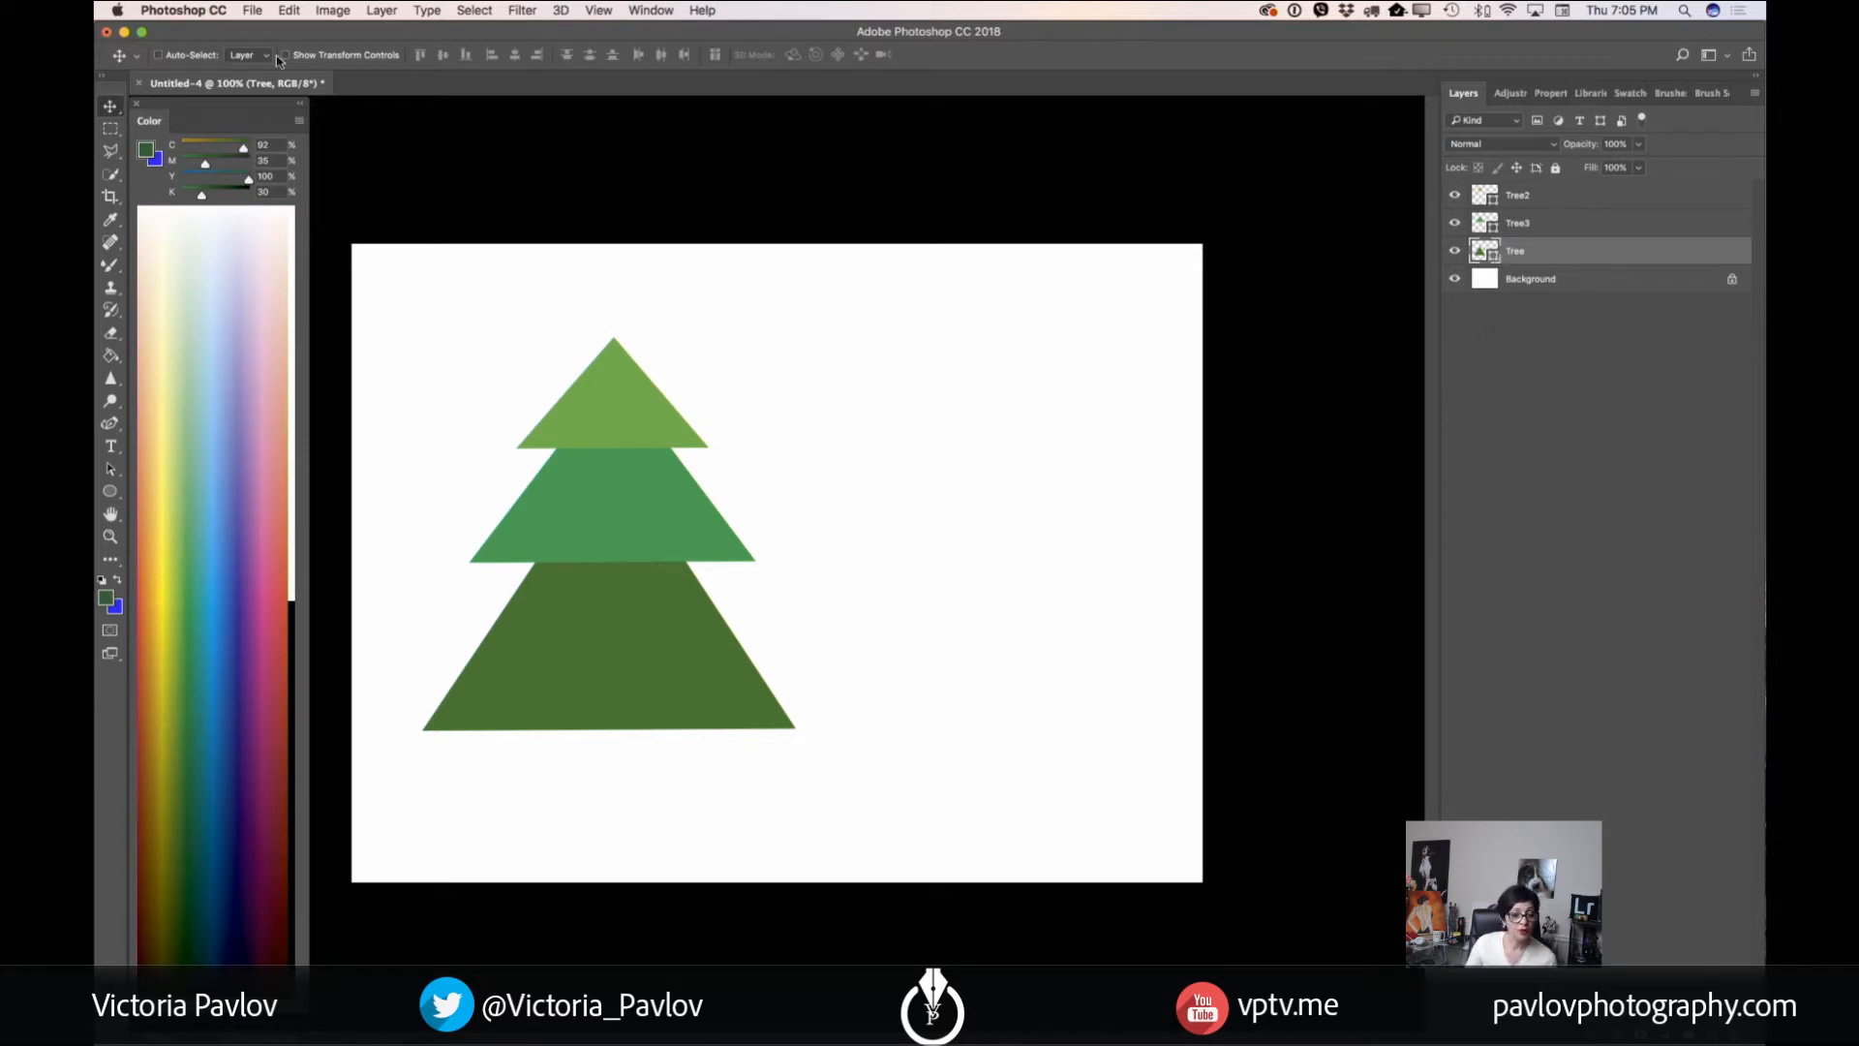
- Try Pure Green and olive green swatch fills on the bottom Tree triangle
left_click(248, 55)
left_click(109, 422)
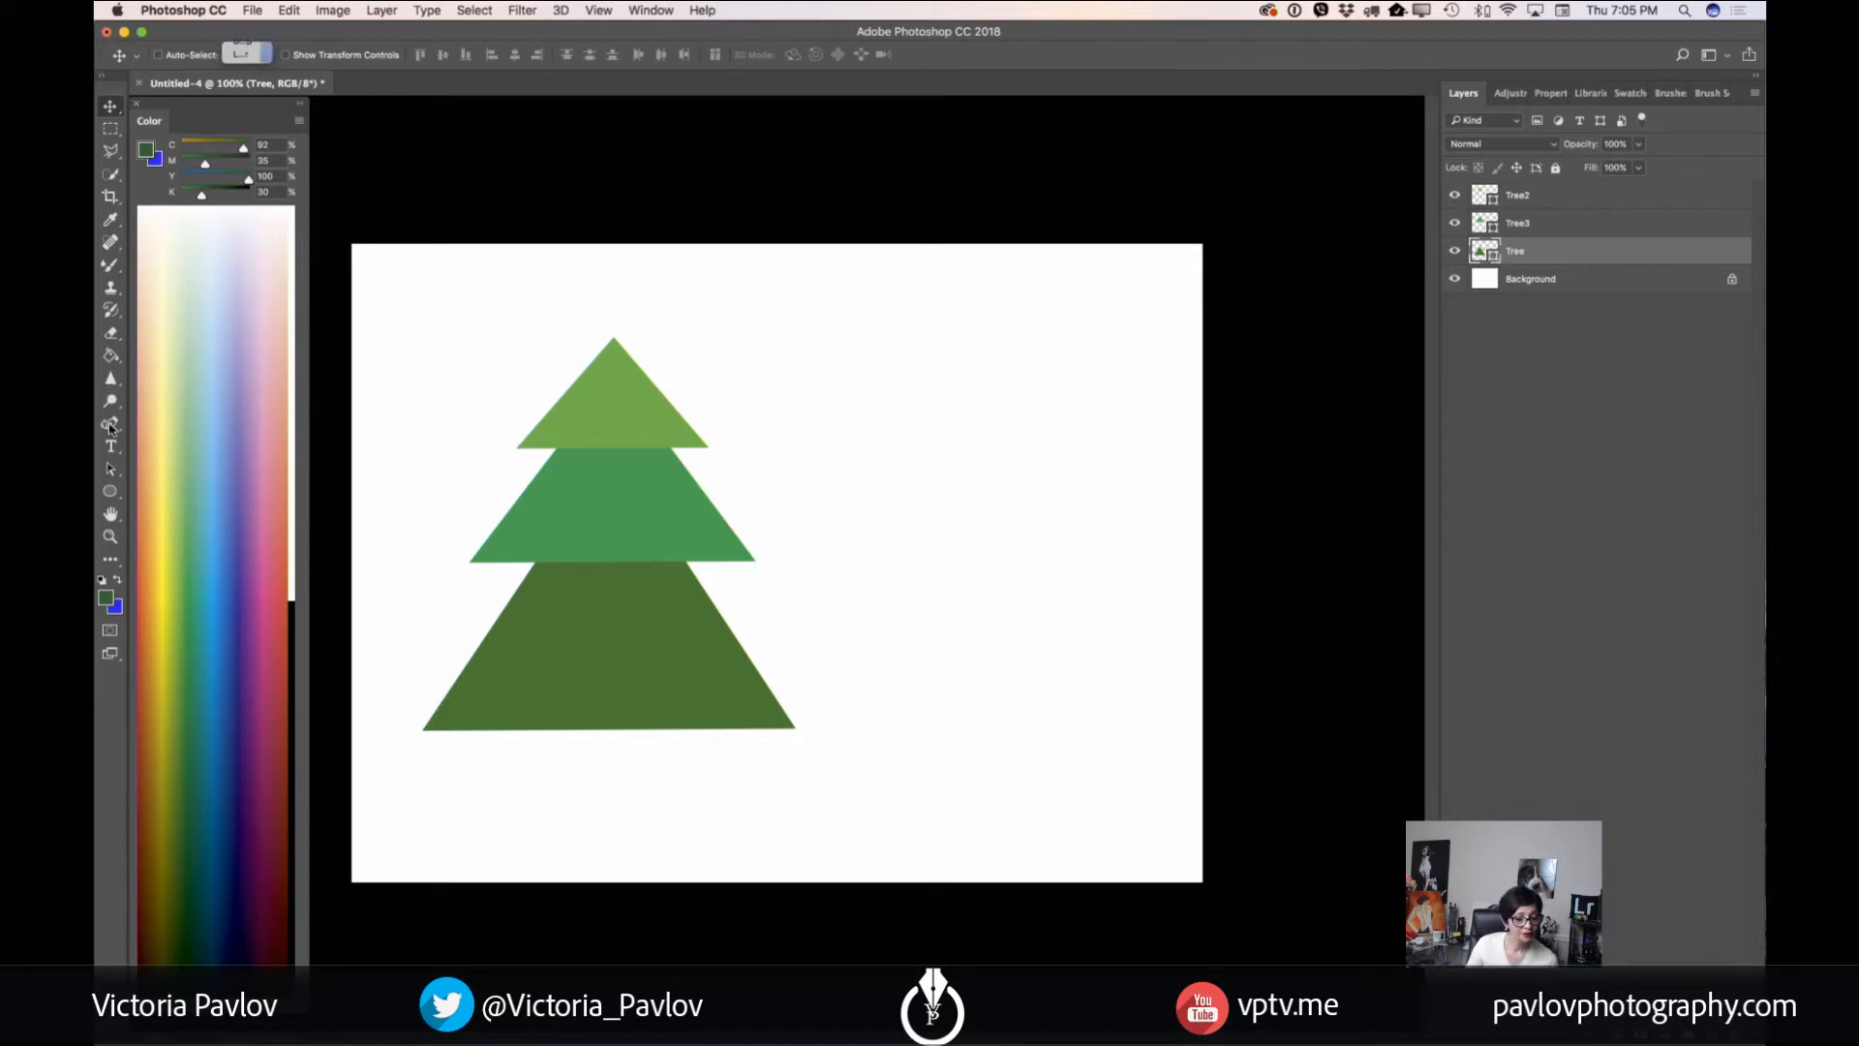
left_click(250, 55)
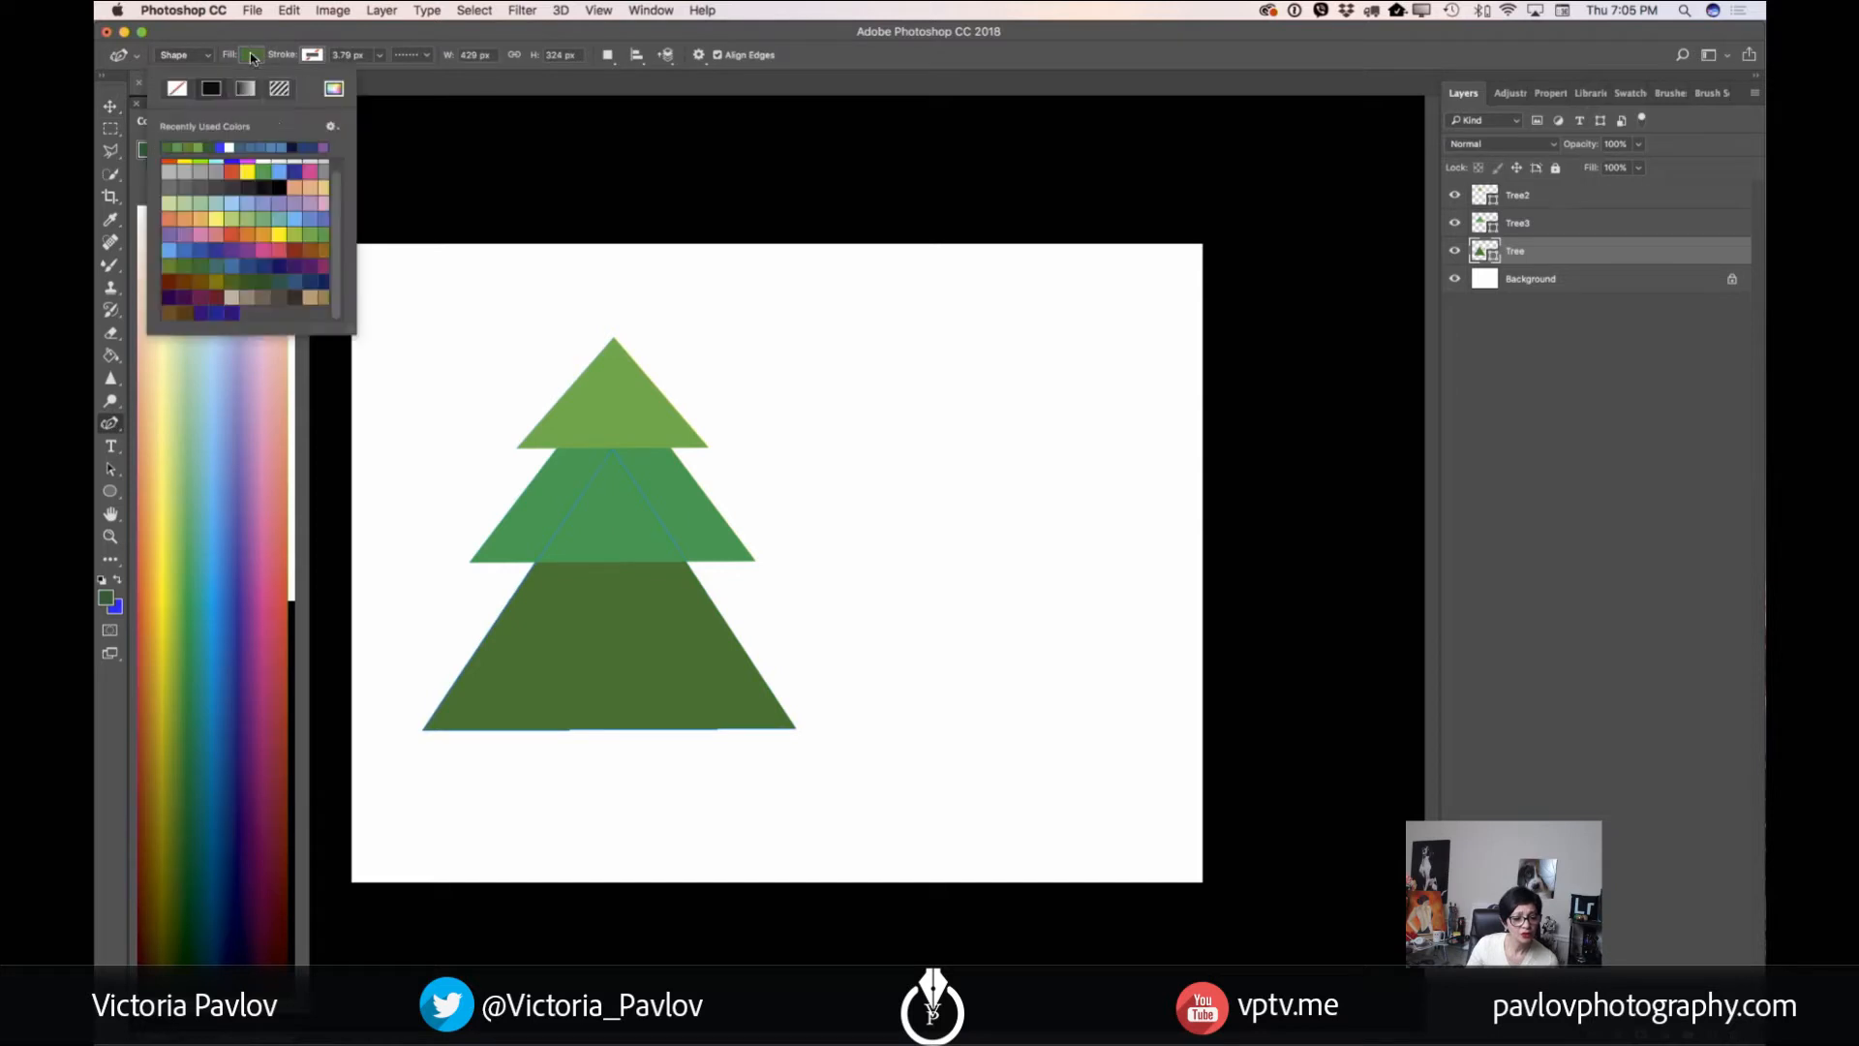
left_click(322, 236)
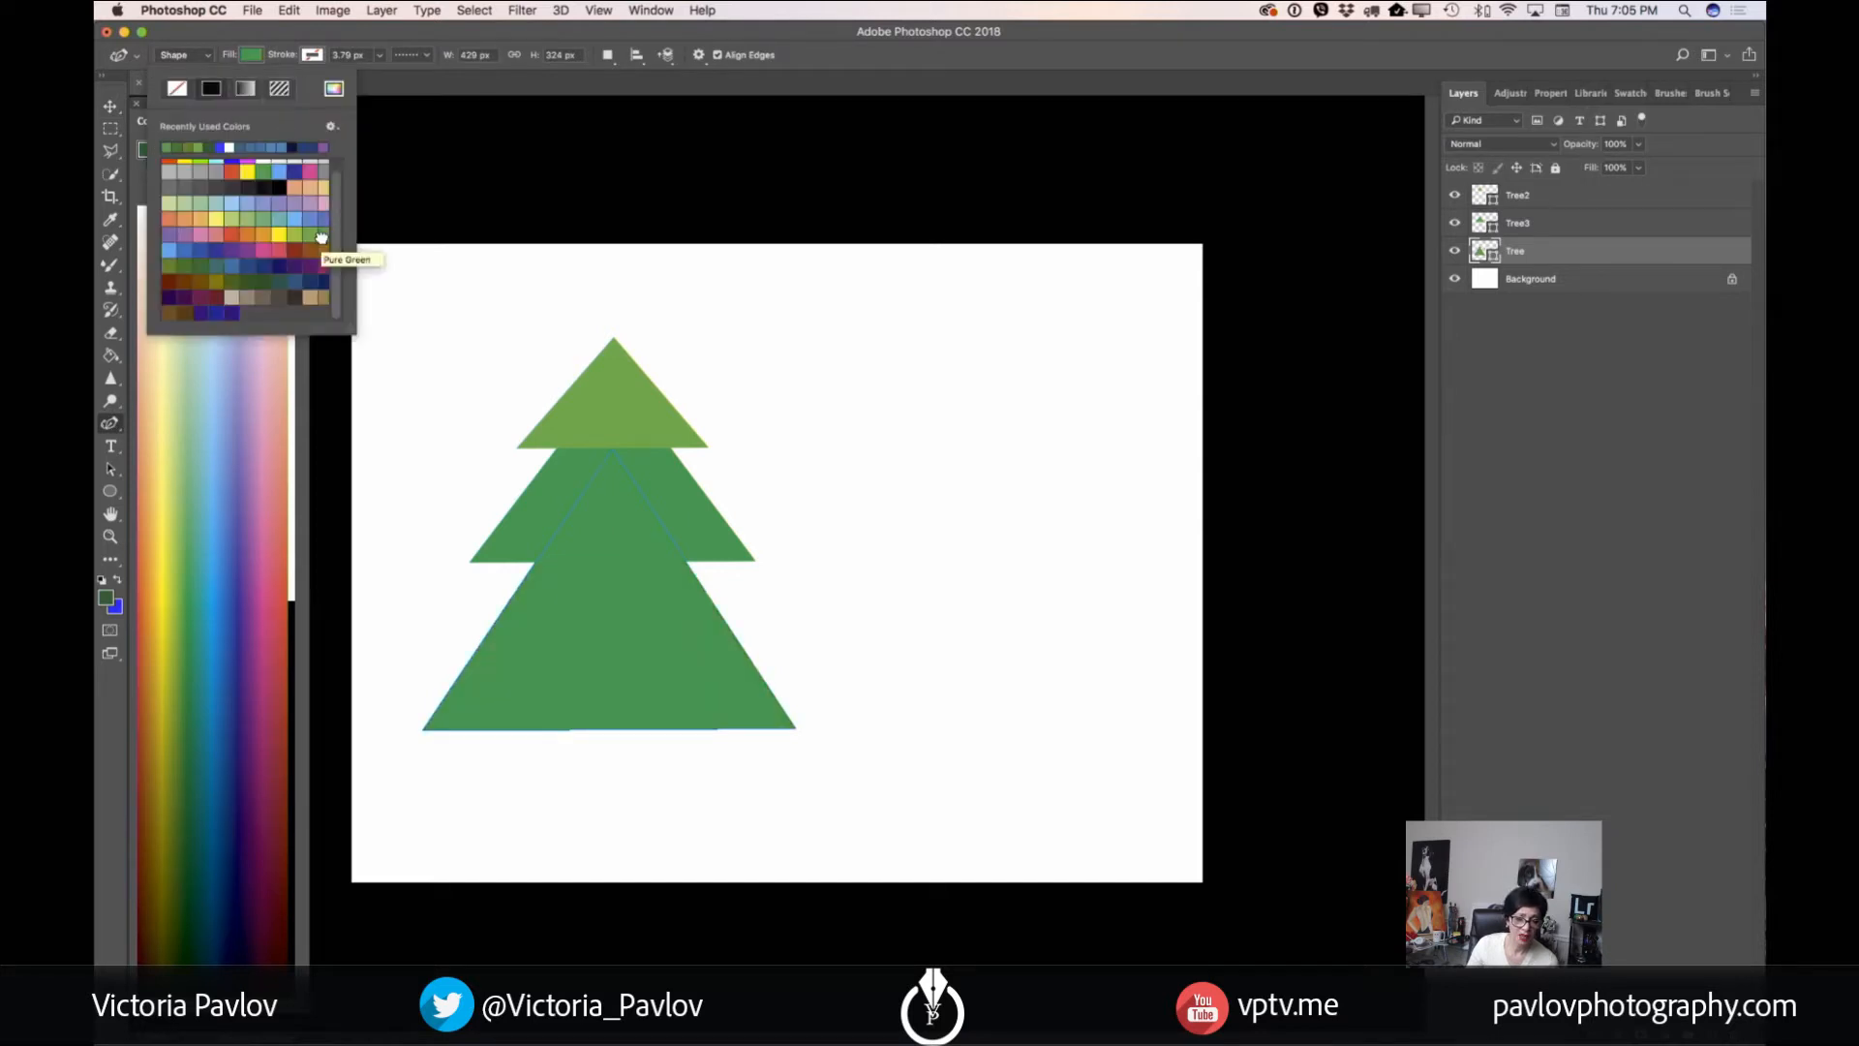
left_click(172, 264)
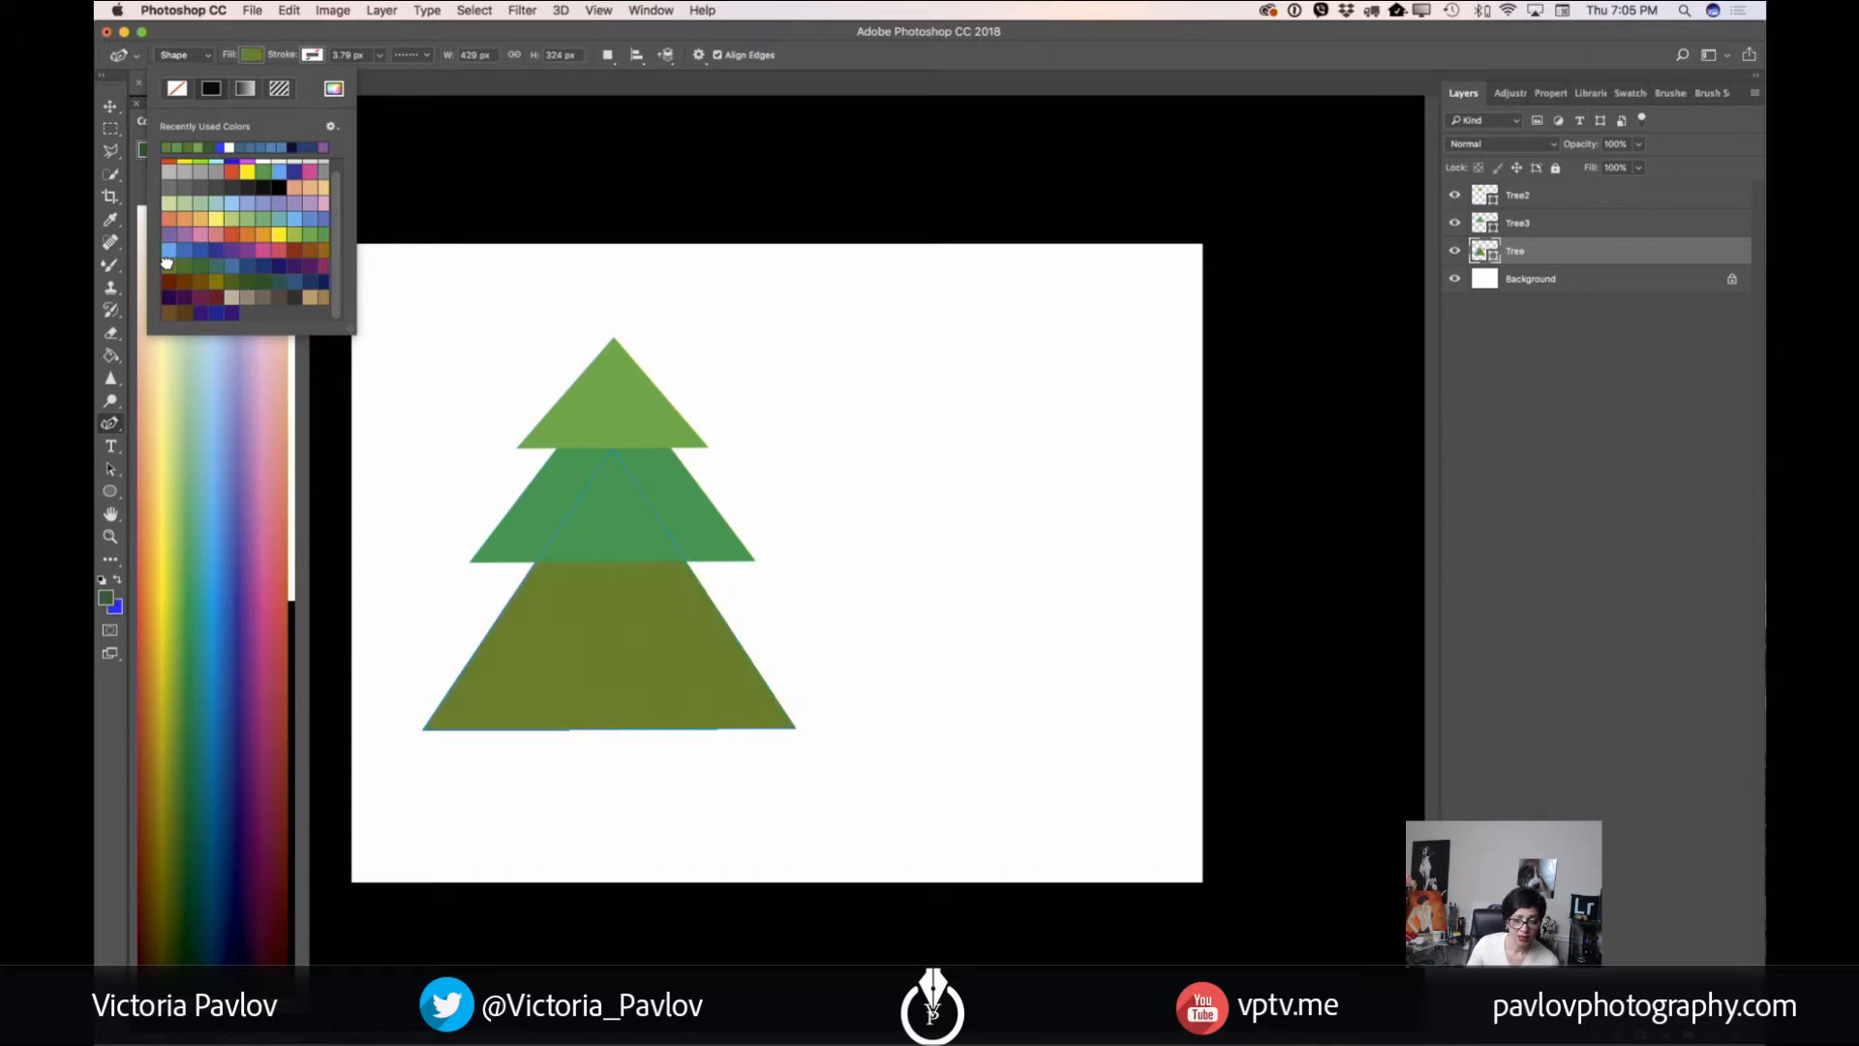
left_click(326, 234)
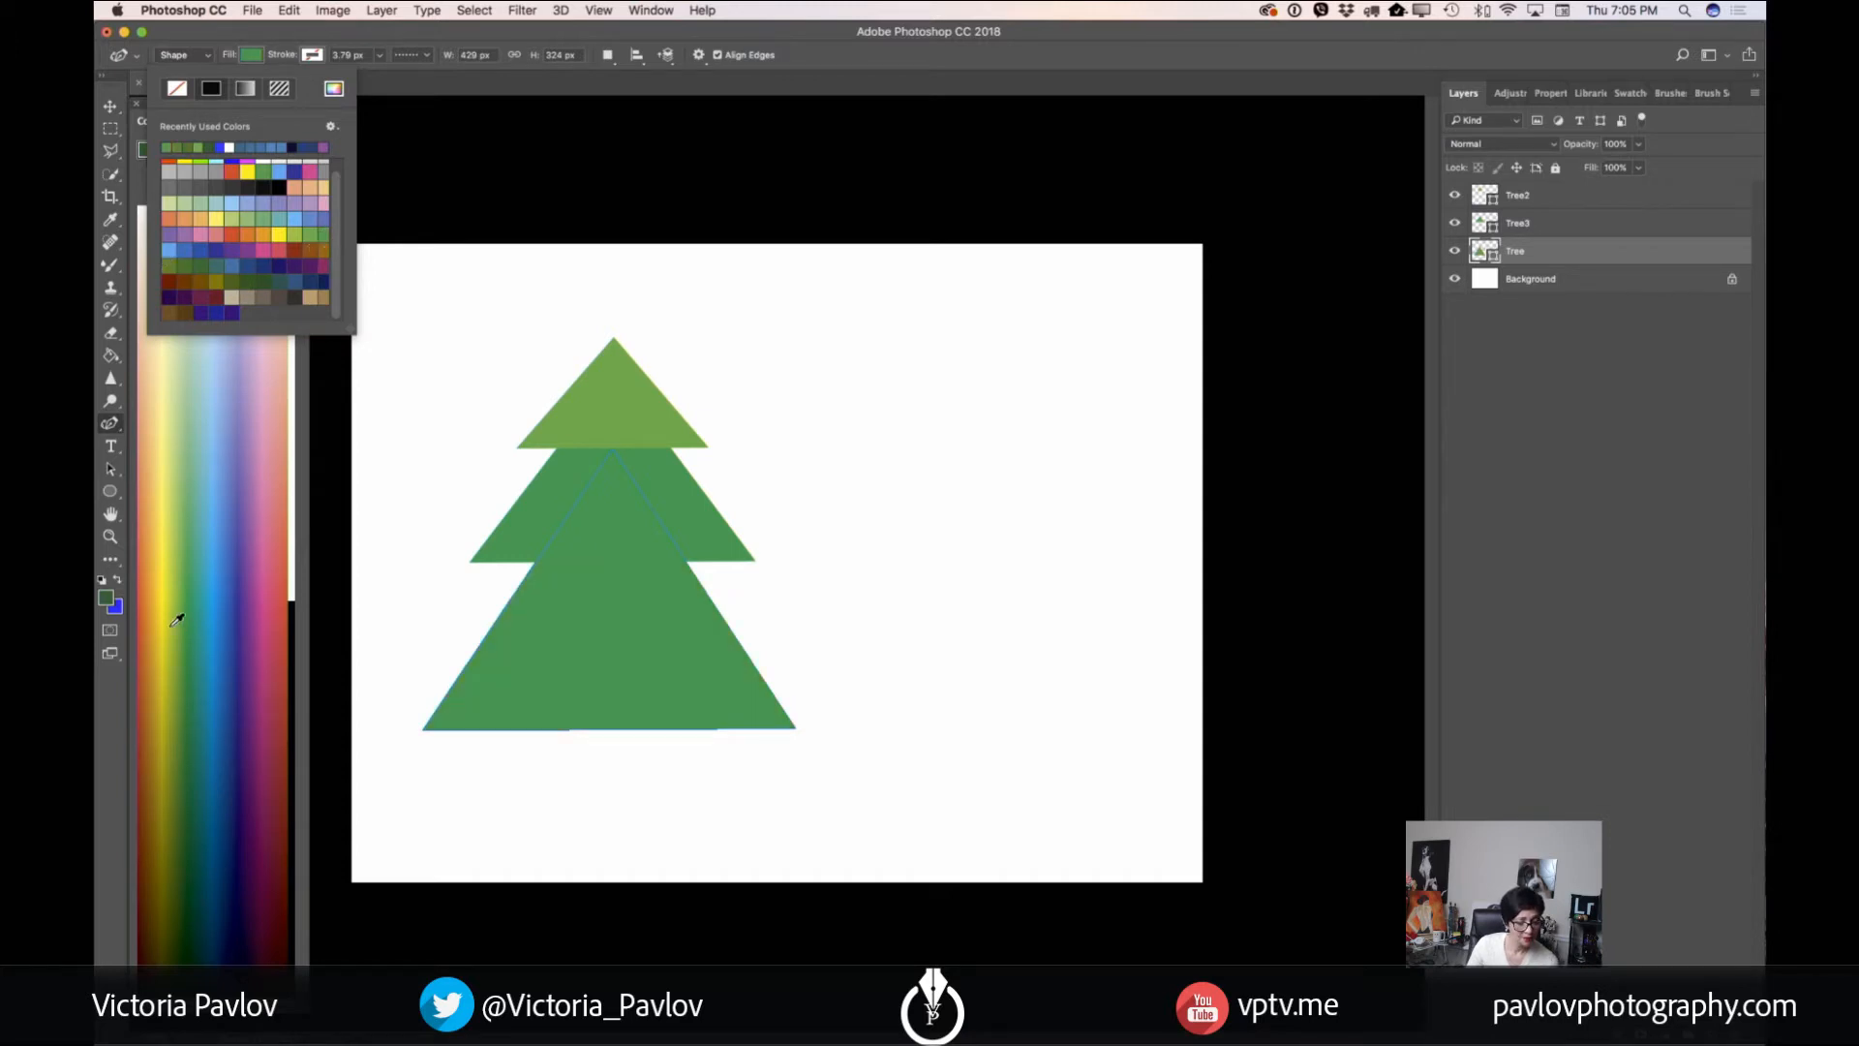
left_click(187, 511)
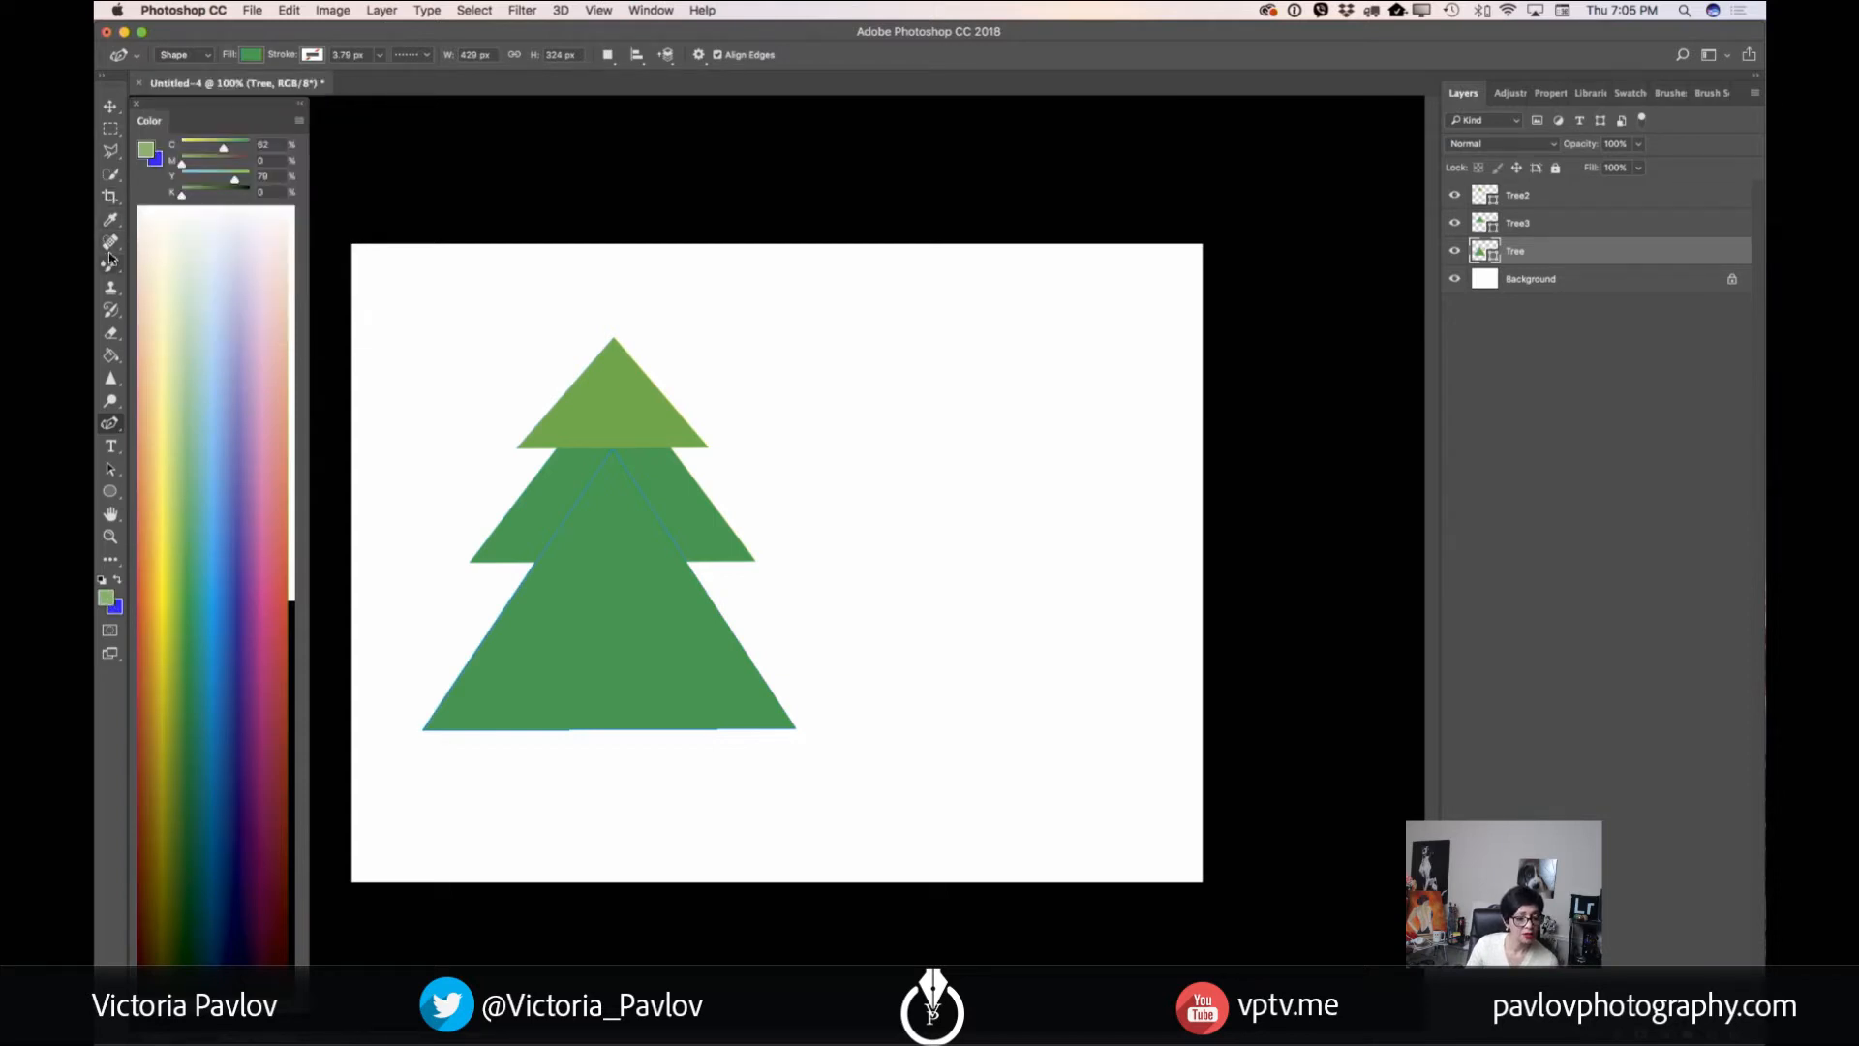
- Sample the top triangle's green and darken the foreground colour to #4f9648
left_click(110, 219)
left_click(636, 418)
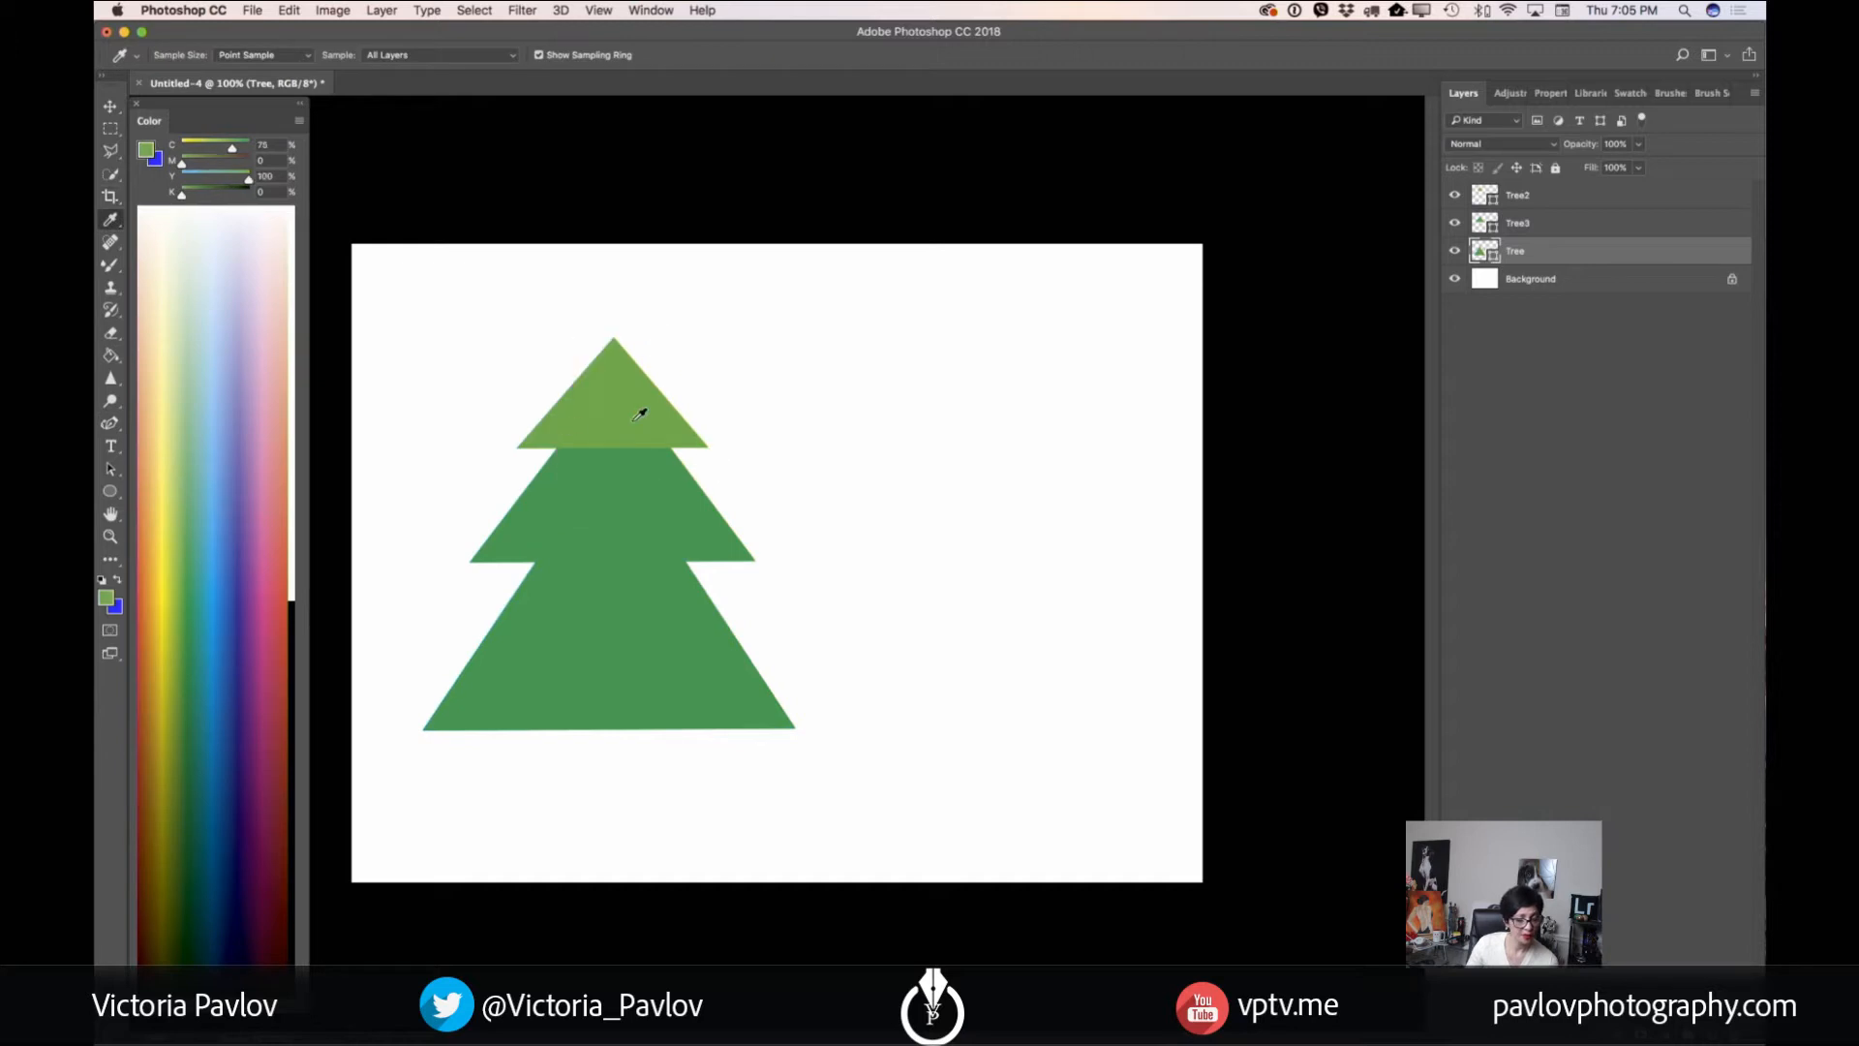
left_click(109, 602)
left_click_drag(1112, 482, 1116, 498)
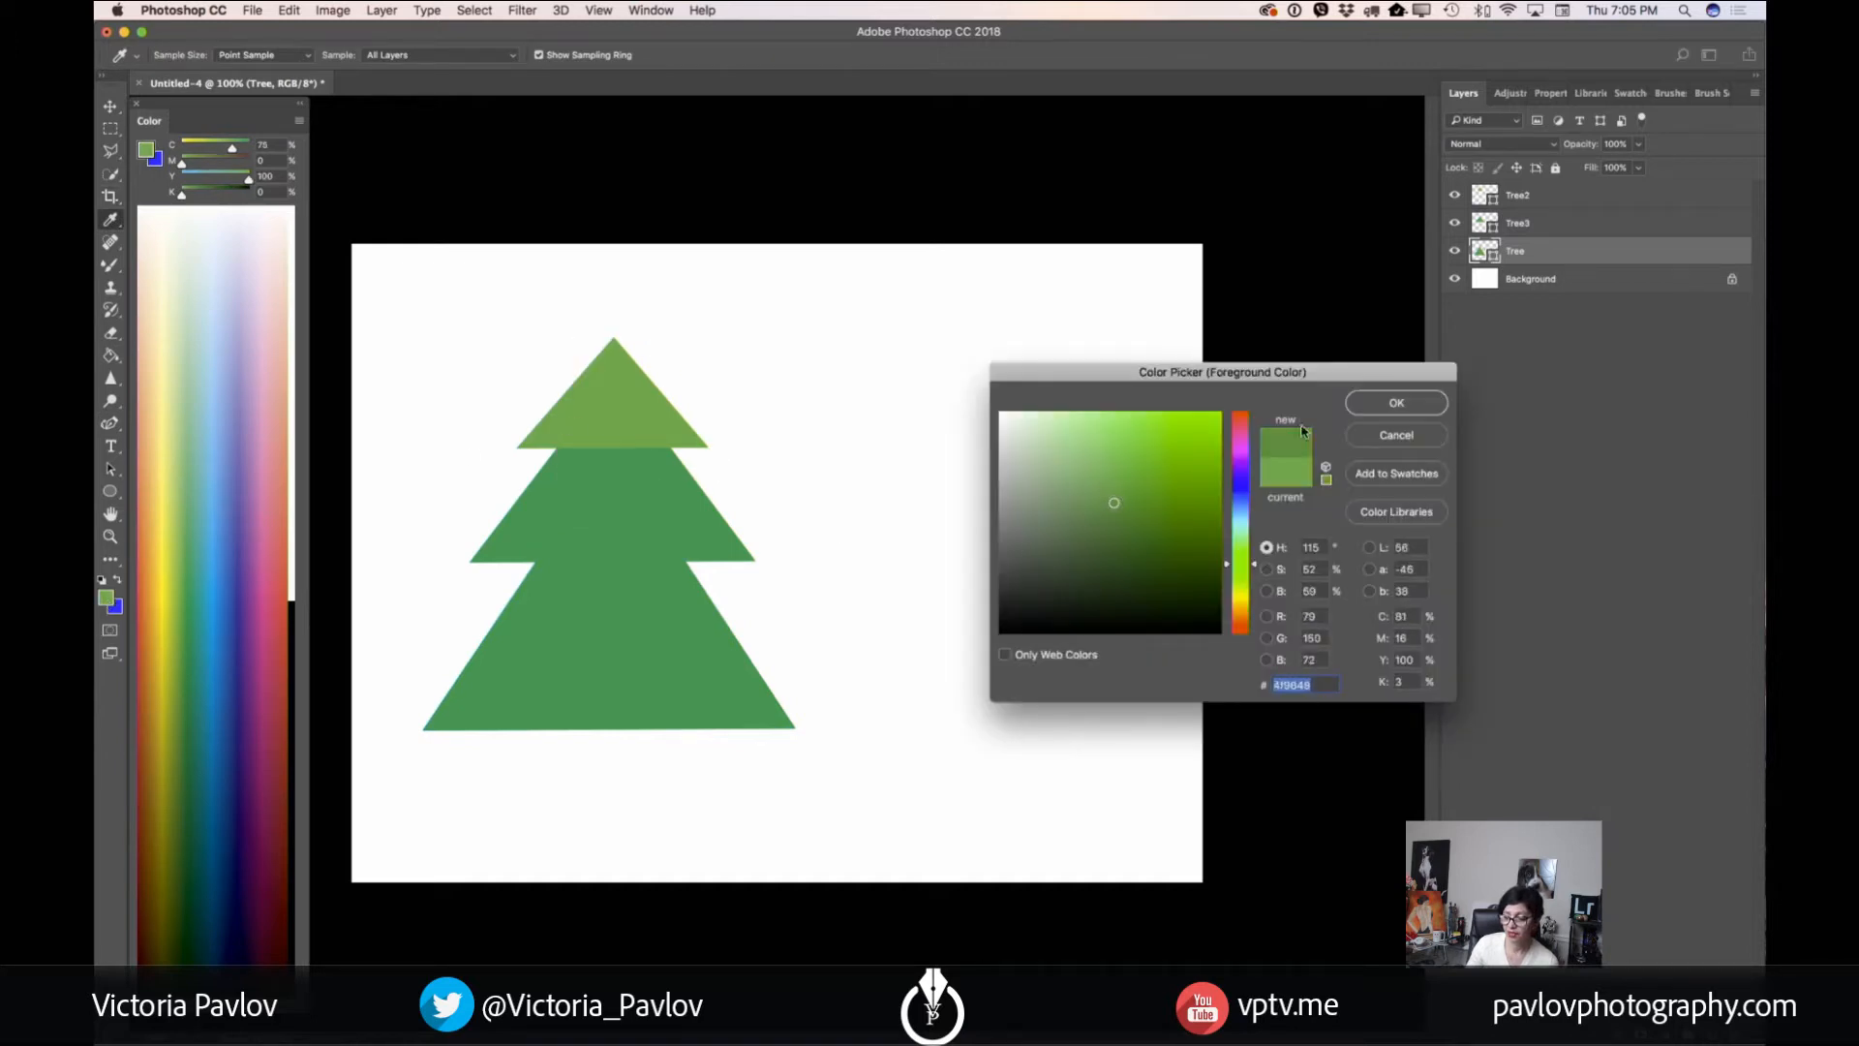
left_click(1379, 401)
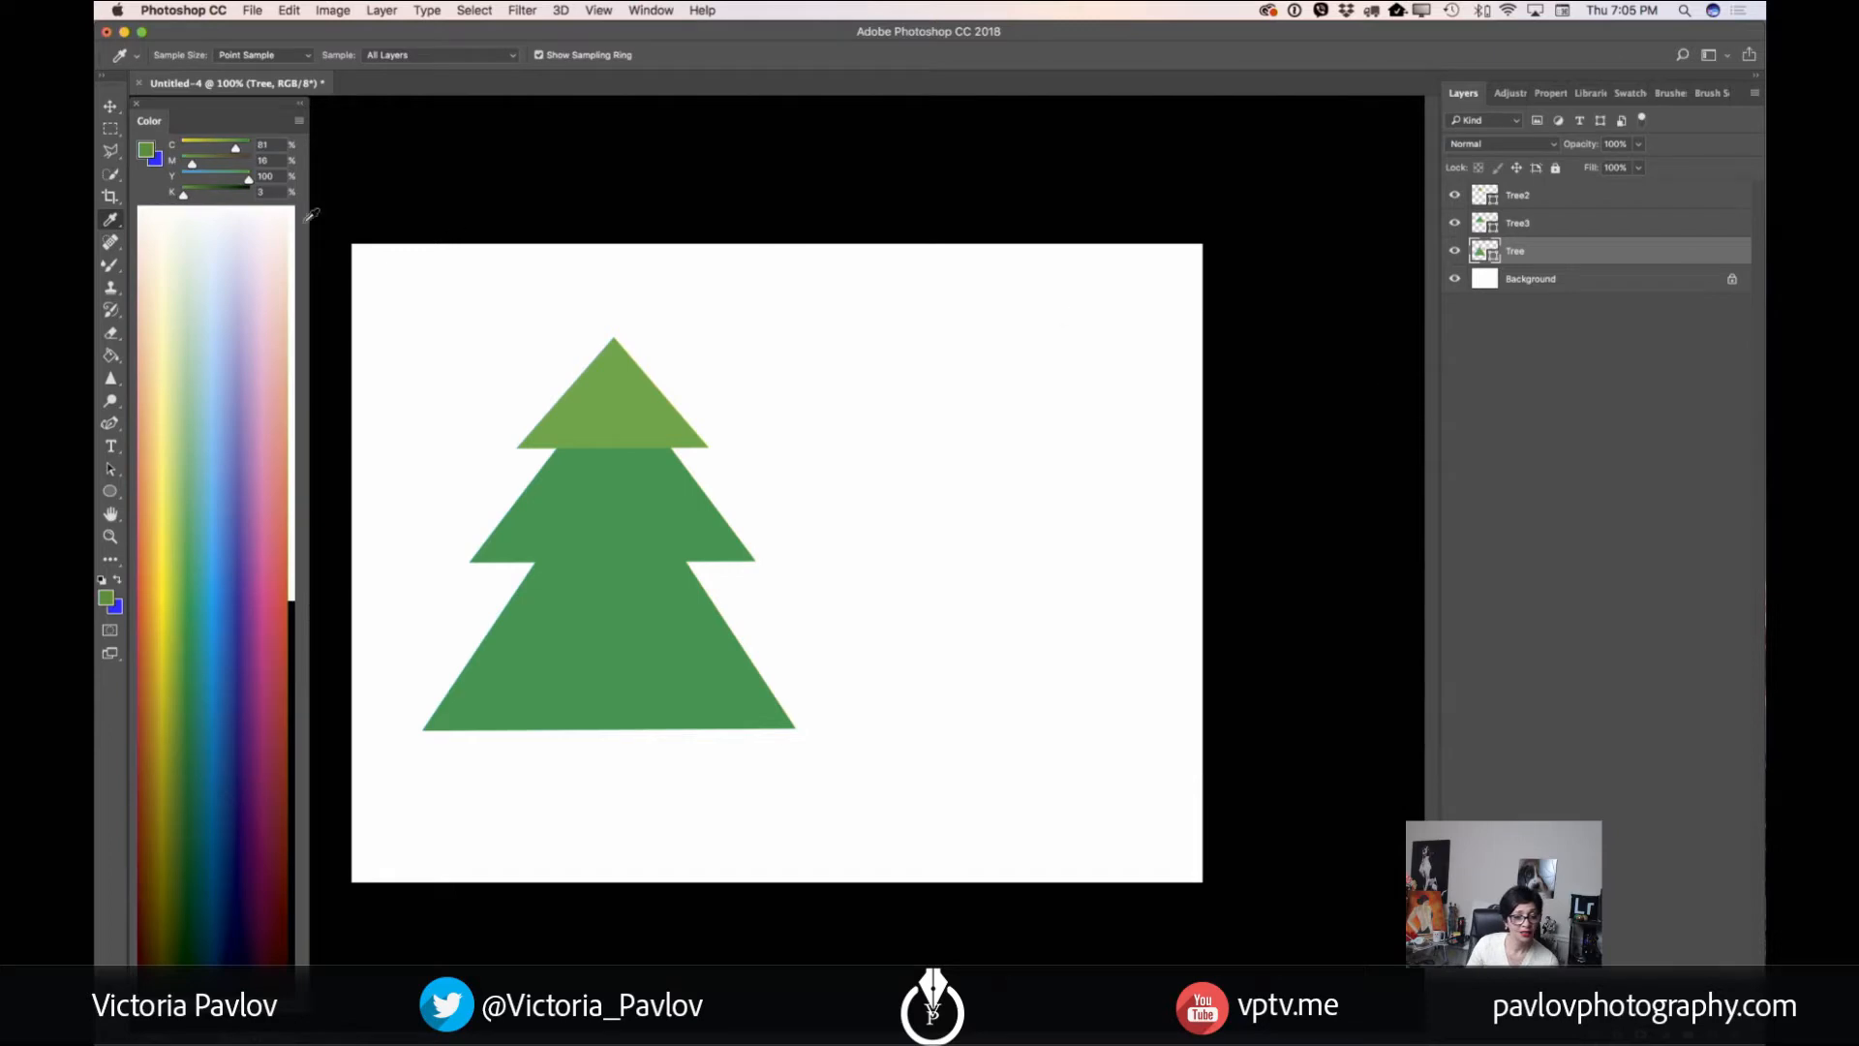
- Fill the bottom Tree triangle with the recently used darker green and shift it up about 18 px beneath the middle tier
left_click(111, 423)
left_click(250, 55)
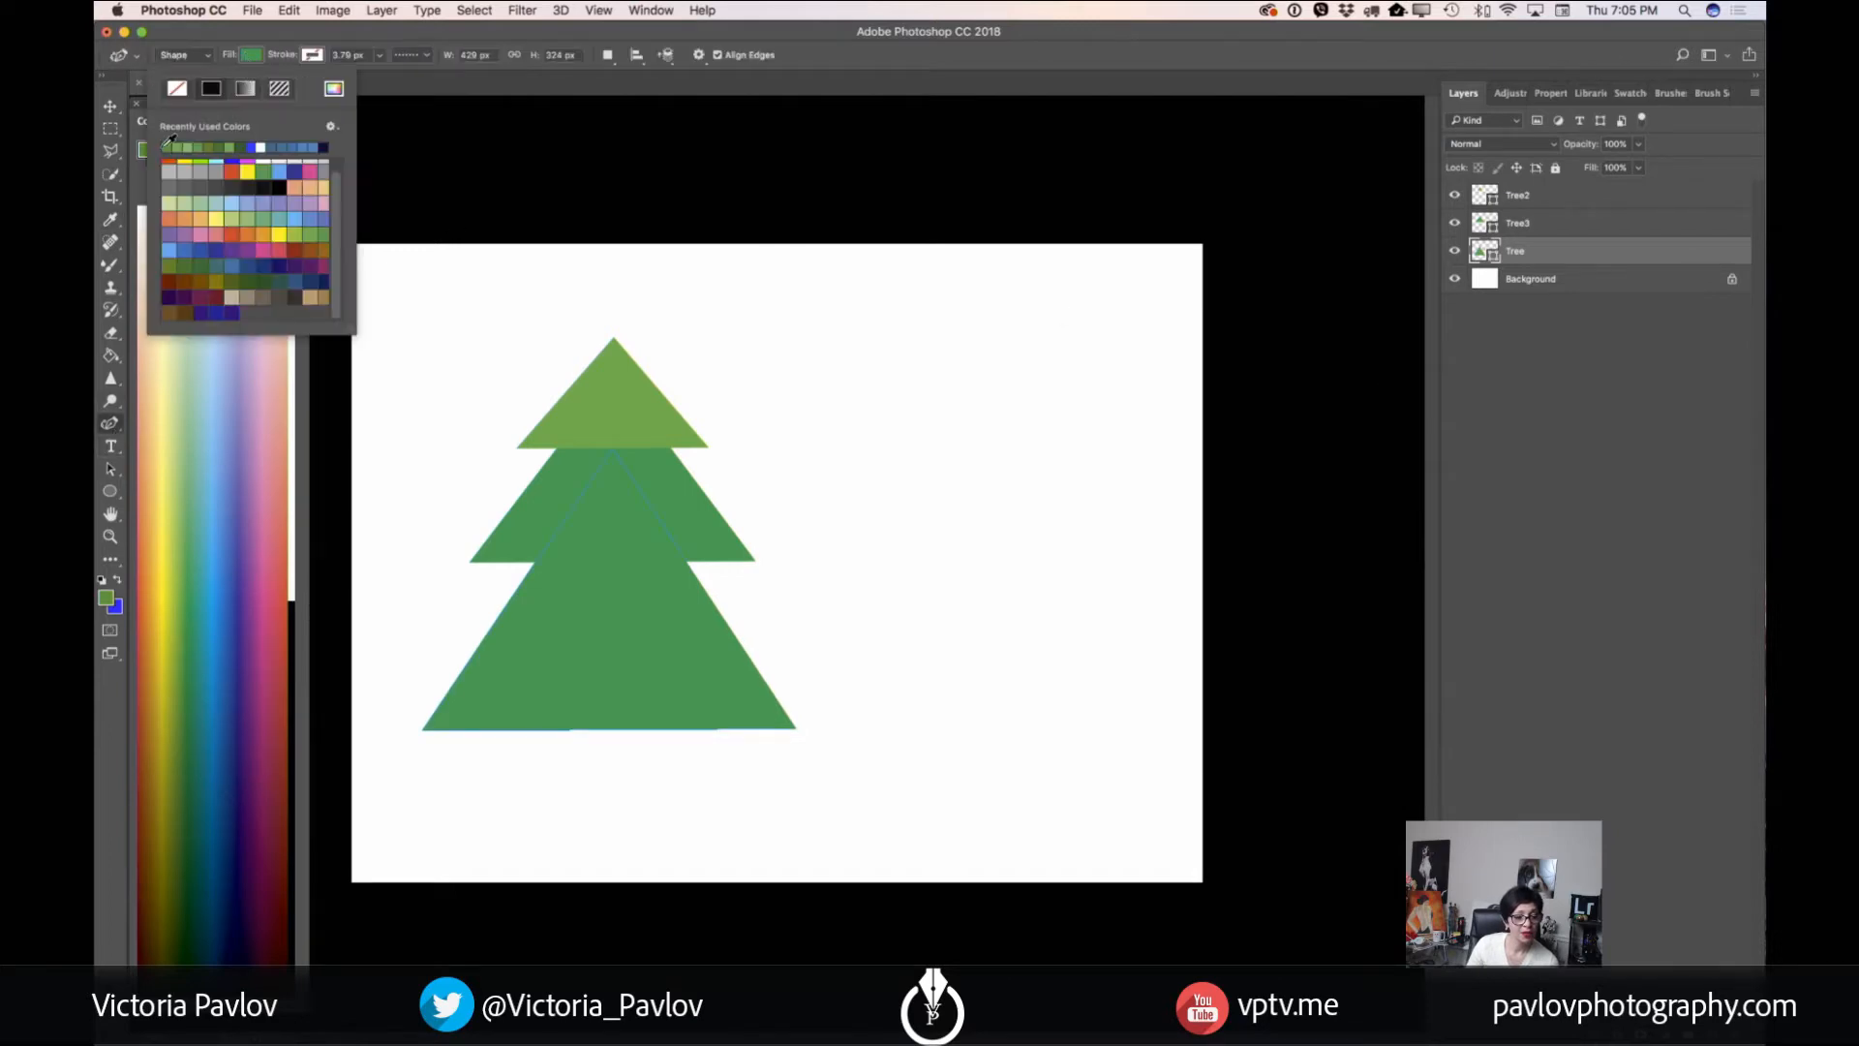
left_click(170, 146)
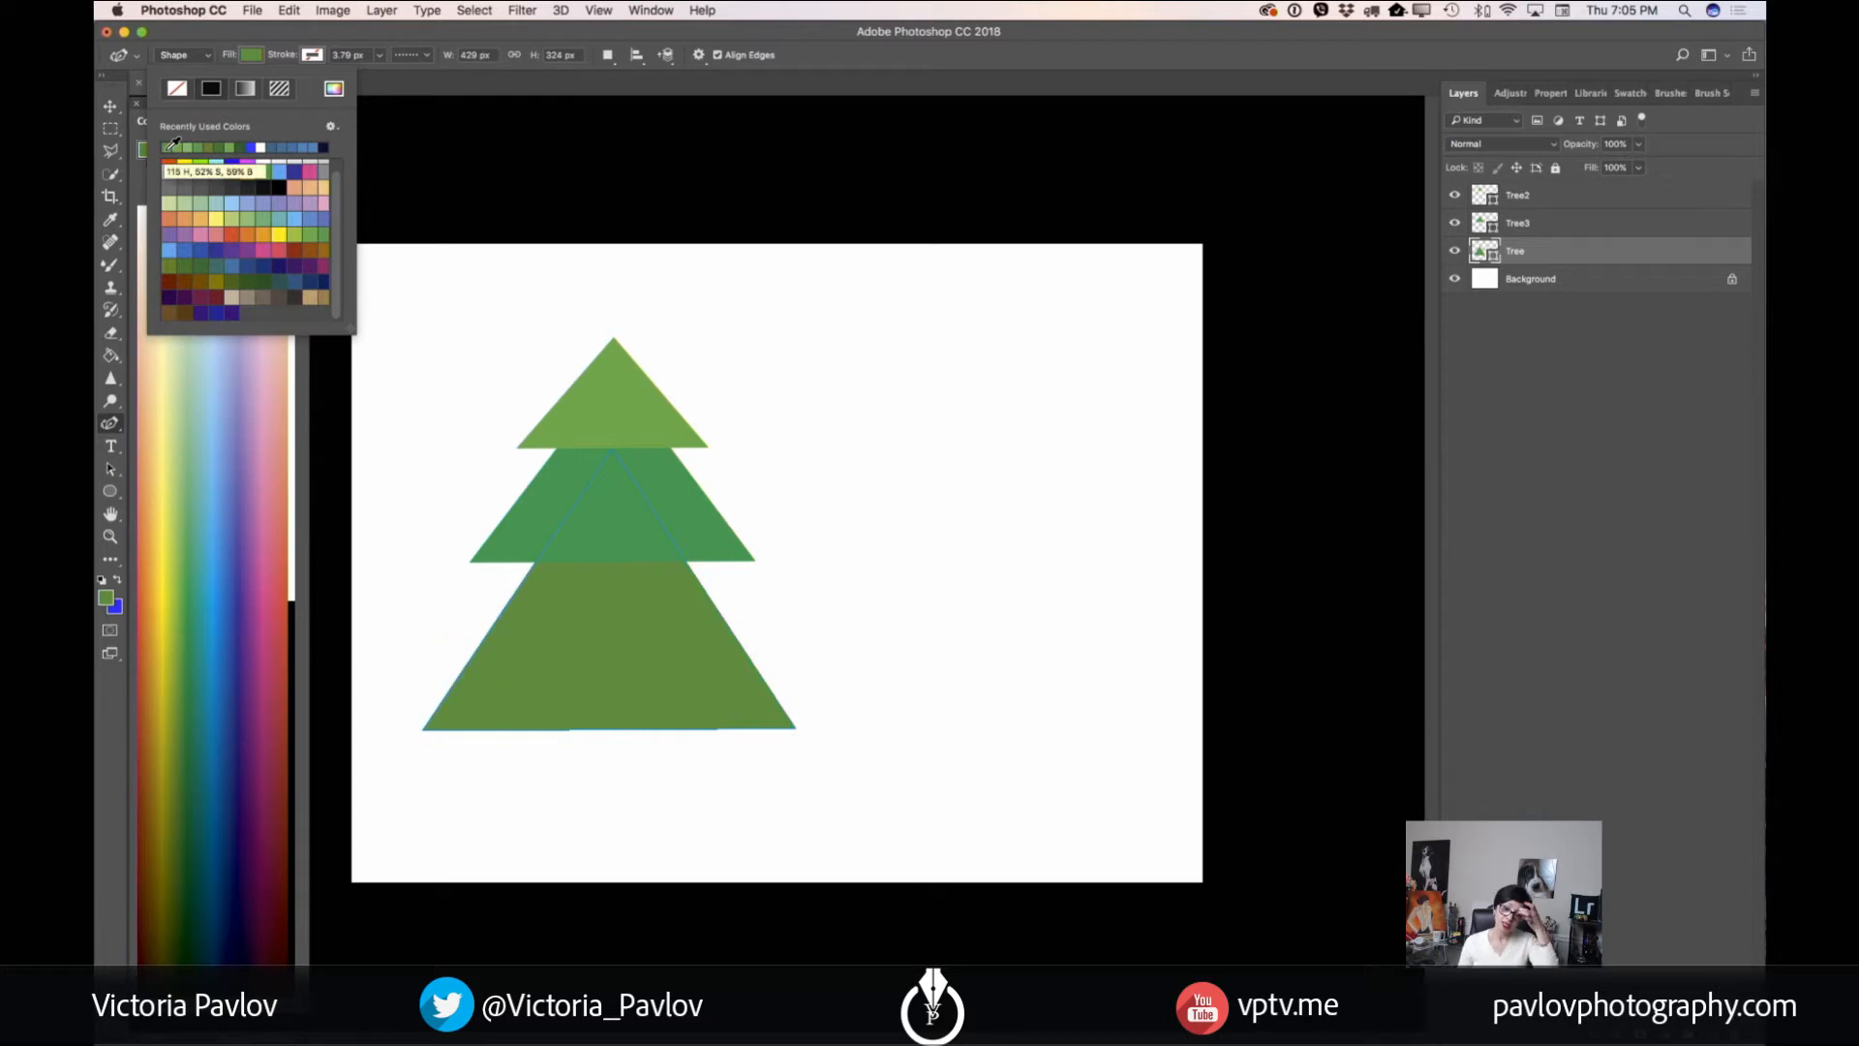
left_click(110, 106)
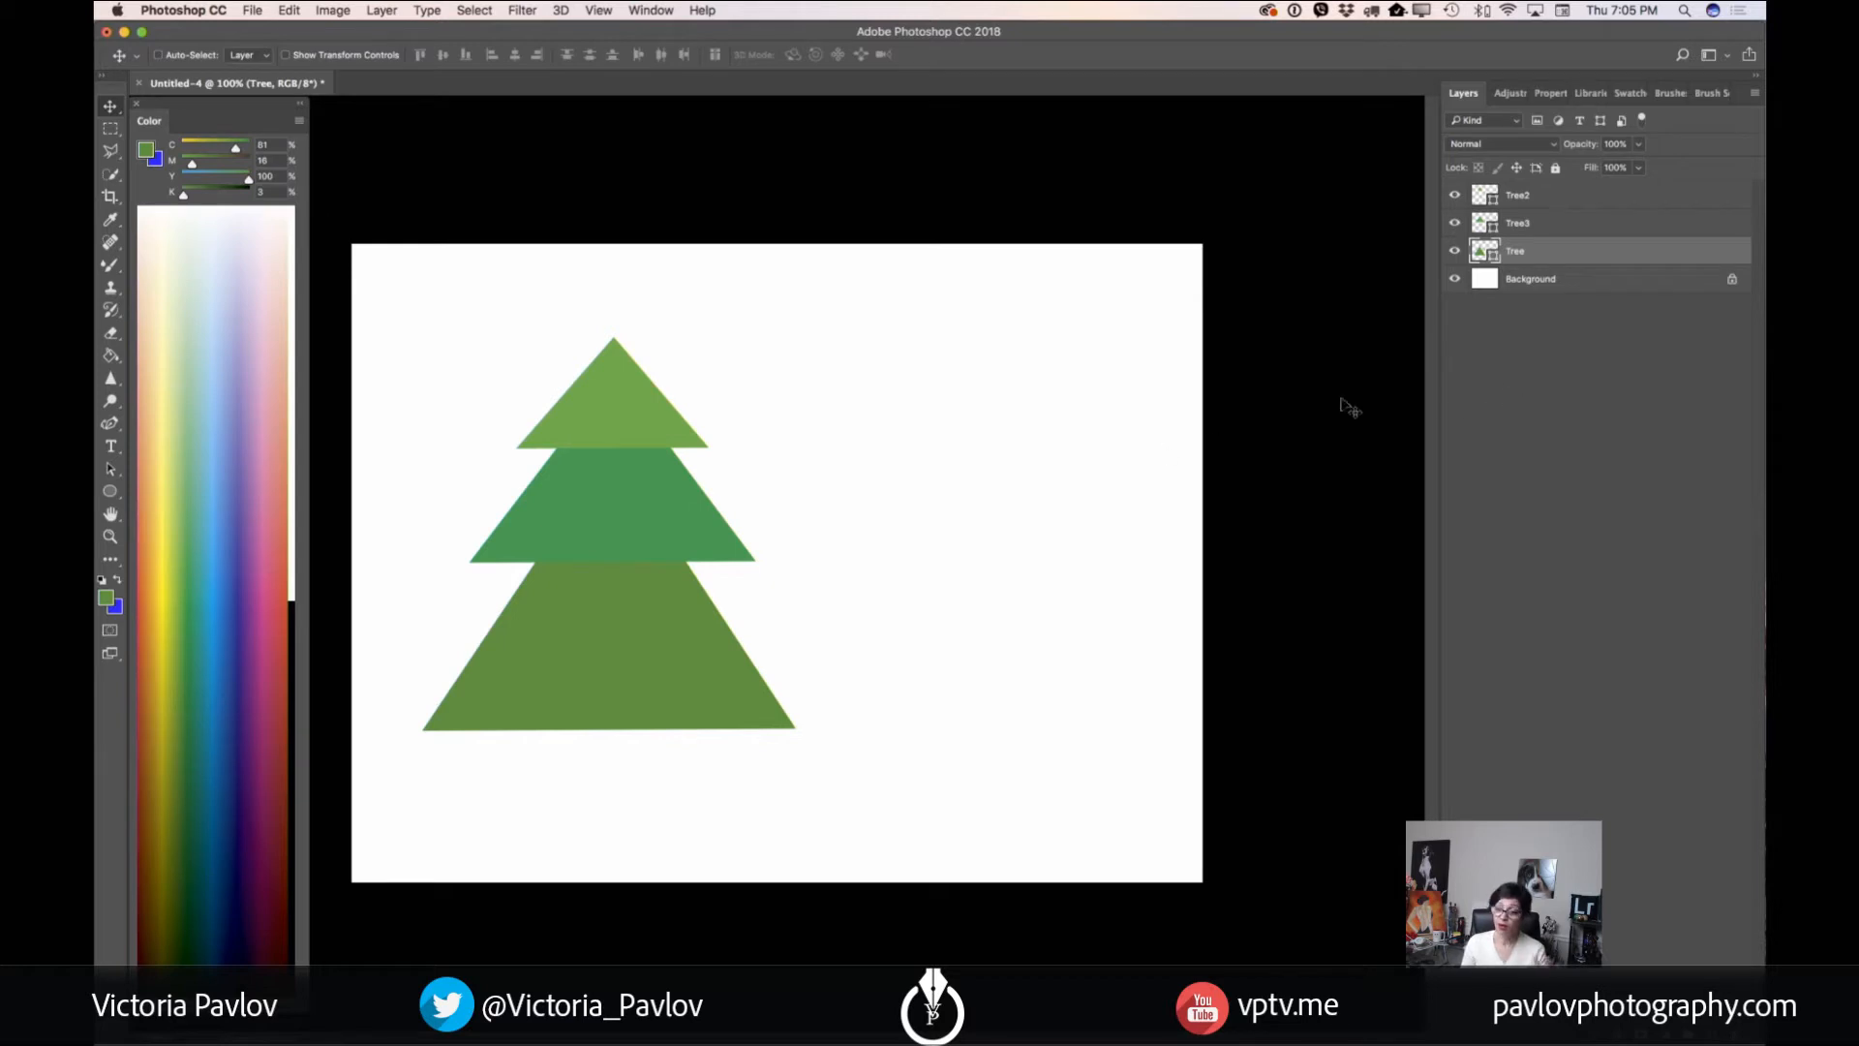
left_click_drag(691, 686, 693, 670)
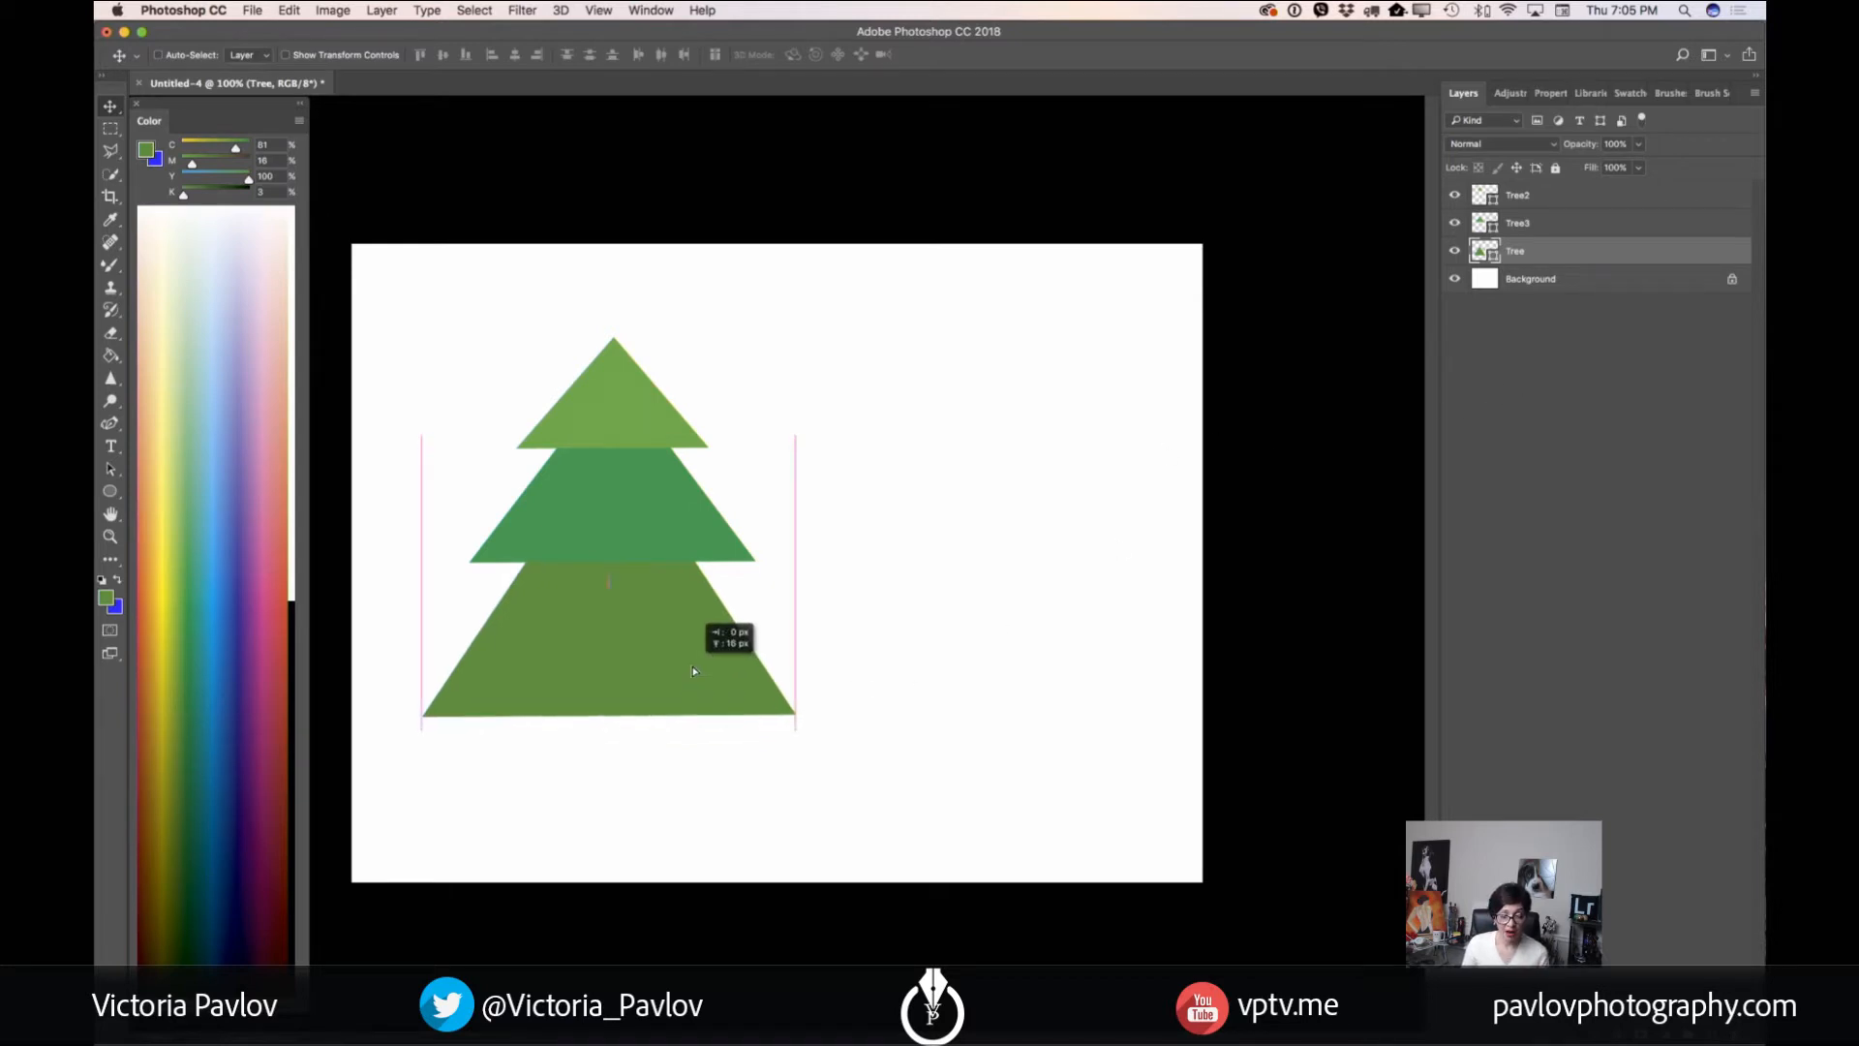
- Select all three tree layers, Free Transform them to about 105% width and 116% height, reposition the tree lower on the canvas, and apply it
left_click(1606, 204, "shift")
left_click_drag(651, 535, 693, 607)
left_click(288, 10)
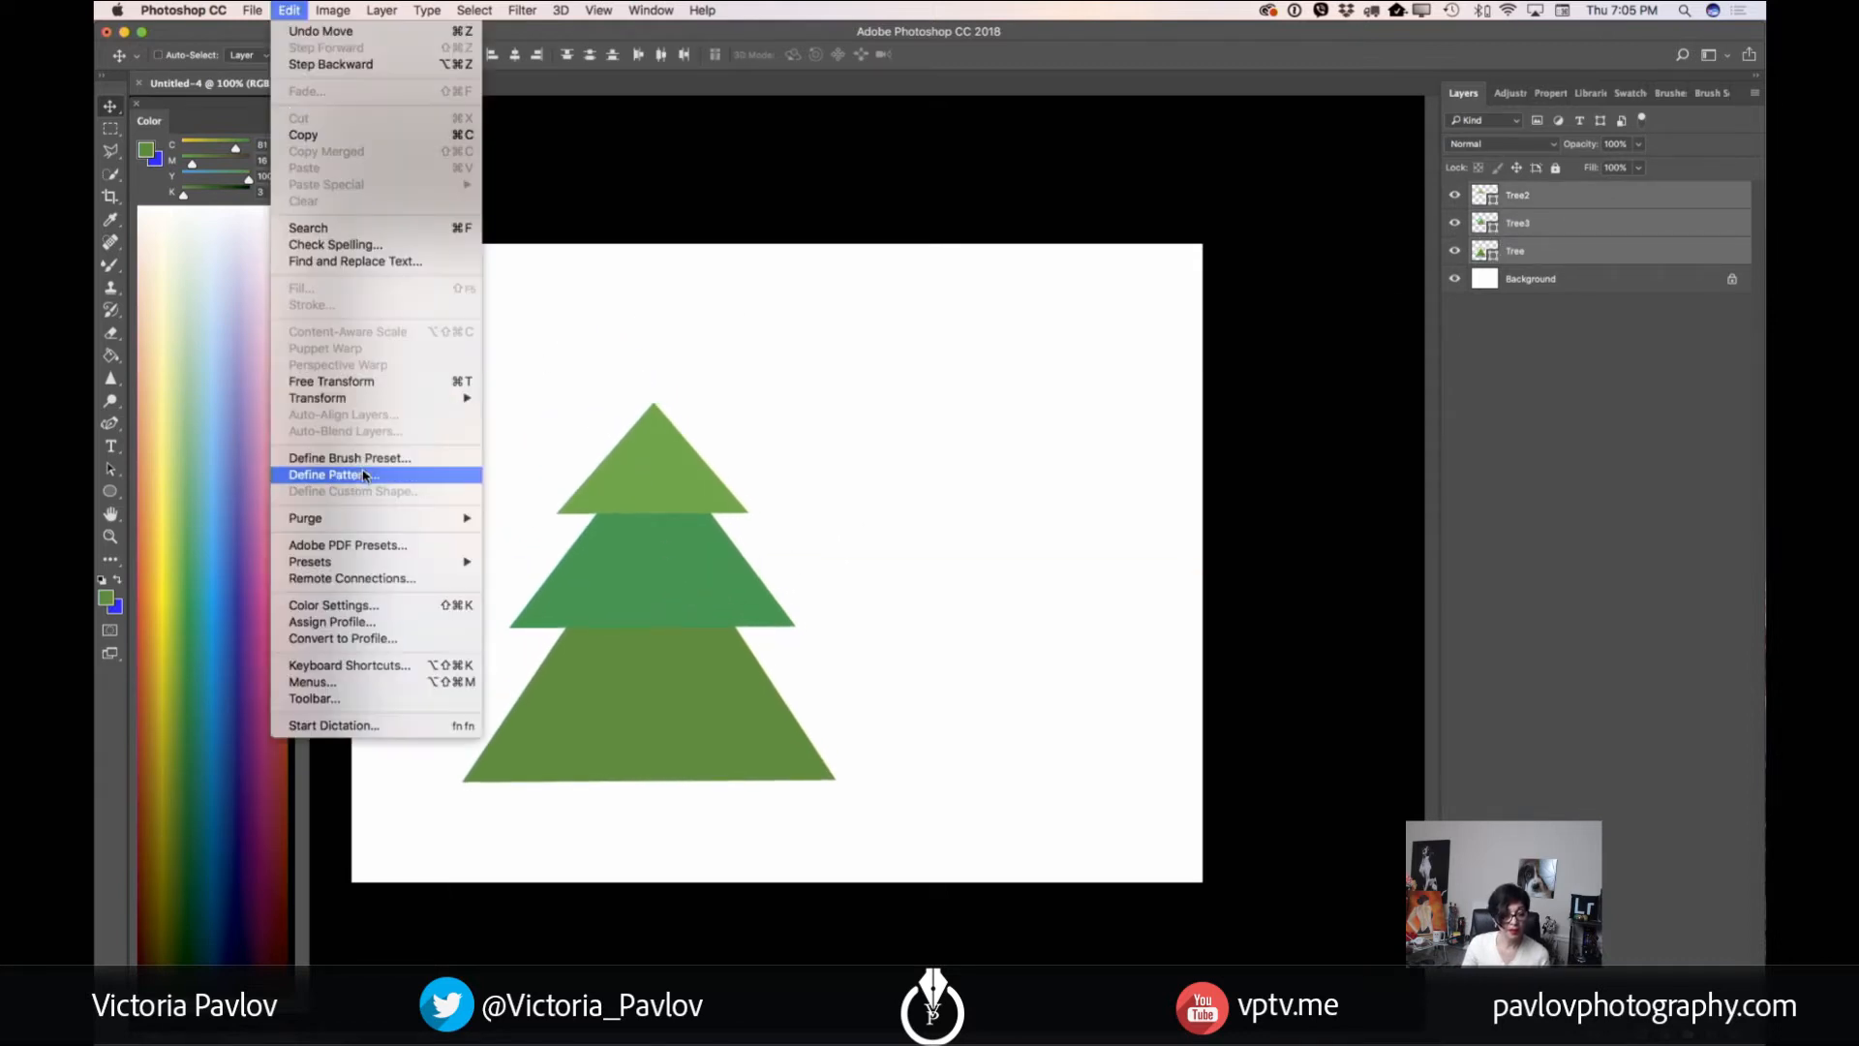
left_click(366, 383)
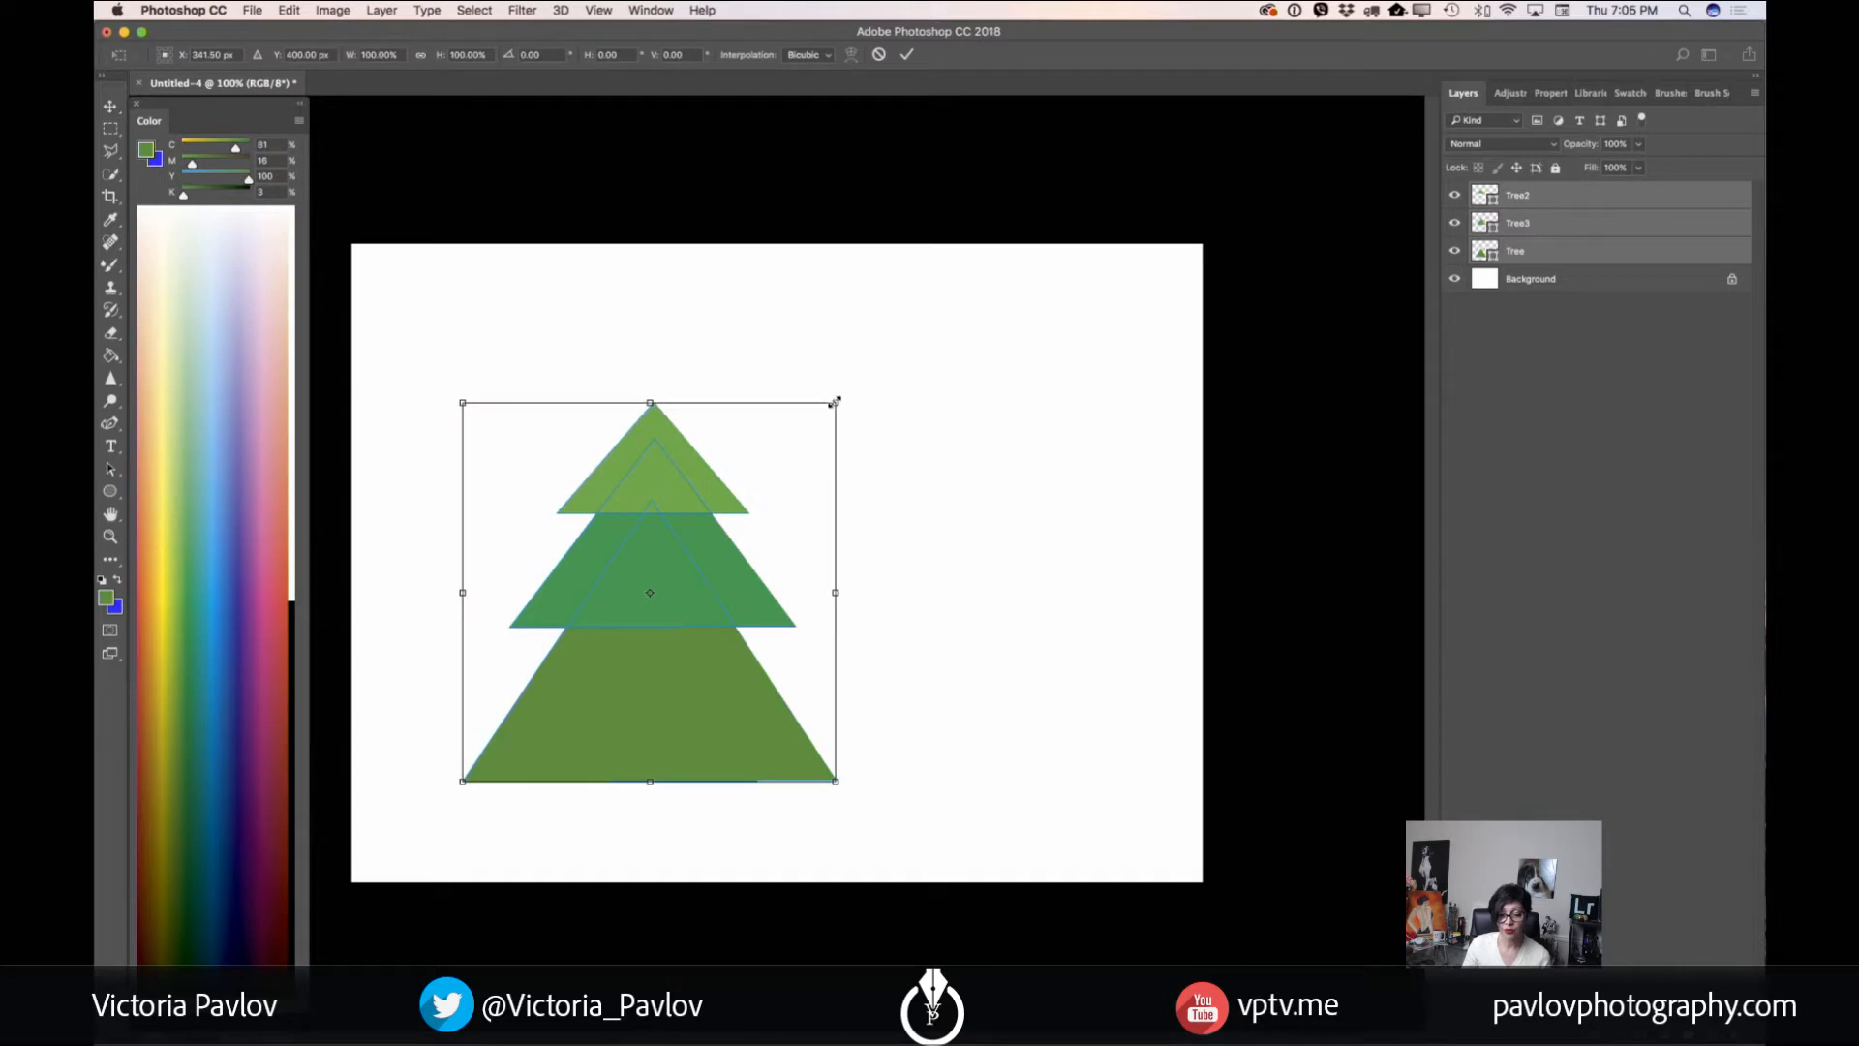
left_click_drag(834, 400, 855, 342)
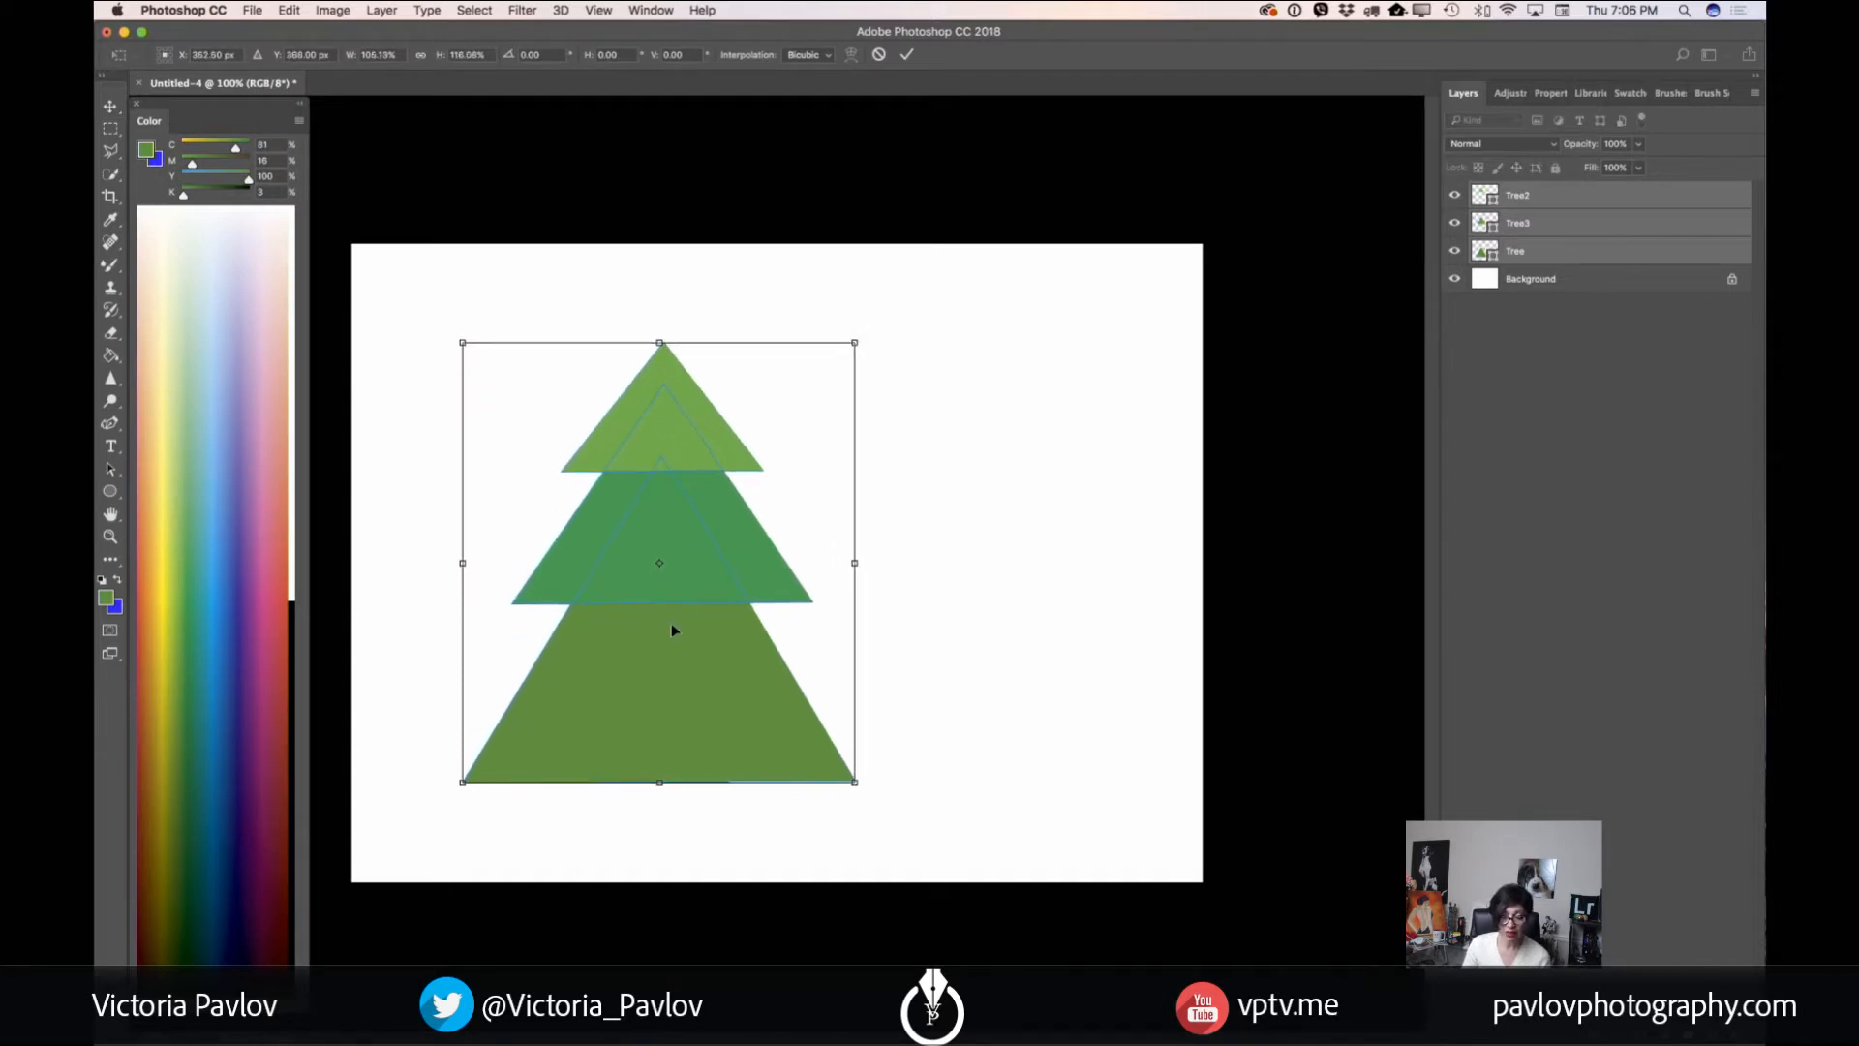
left_click_drag(674, 630, 669, 671)
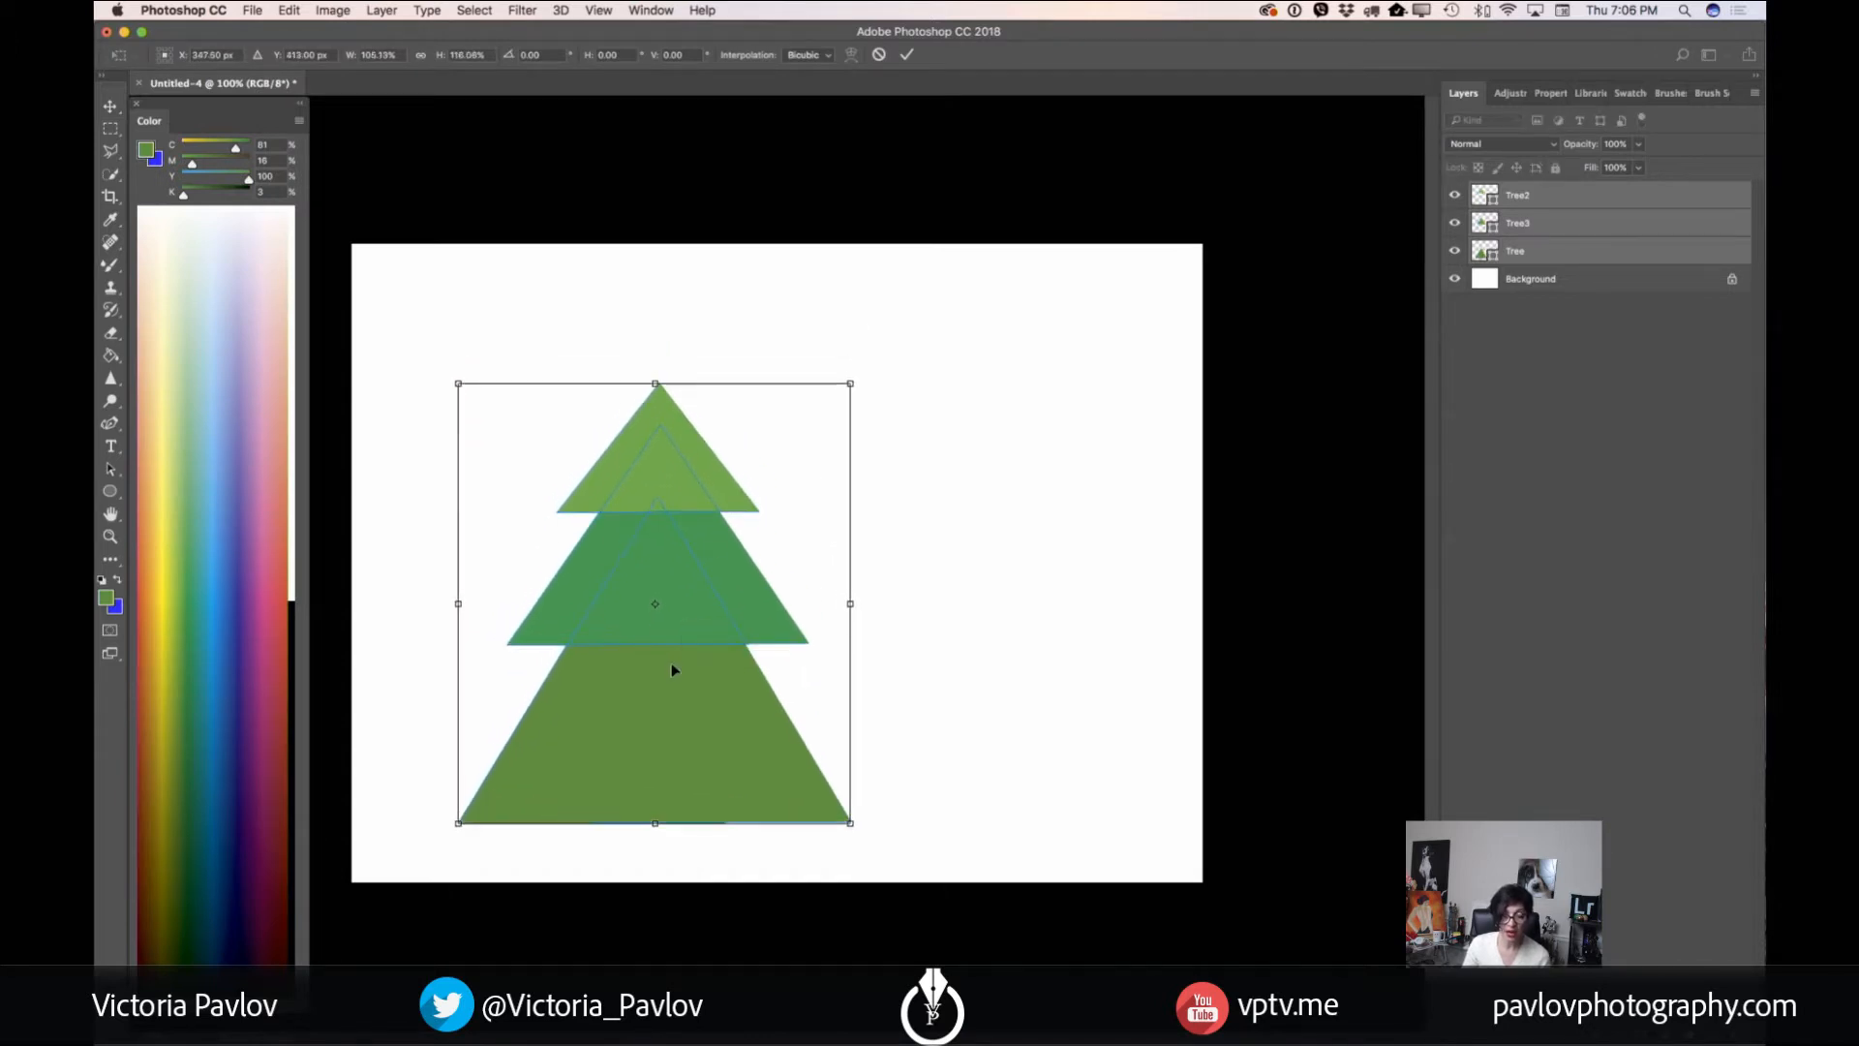
left_click(909, 54)
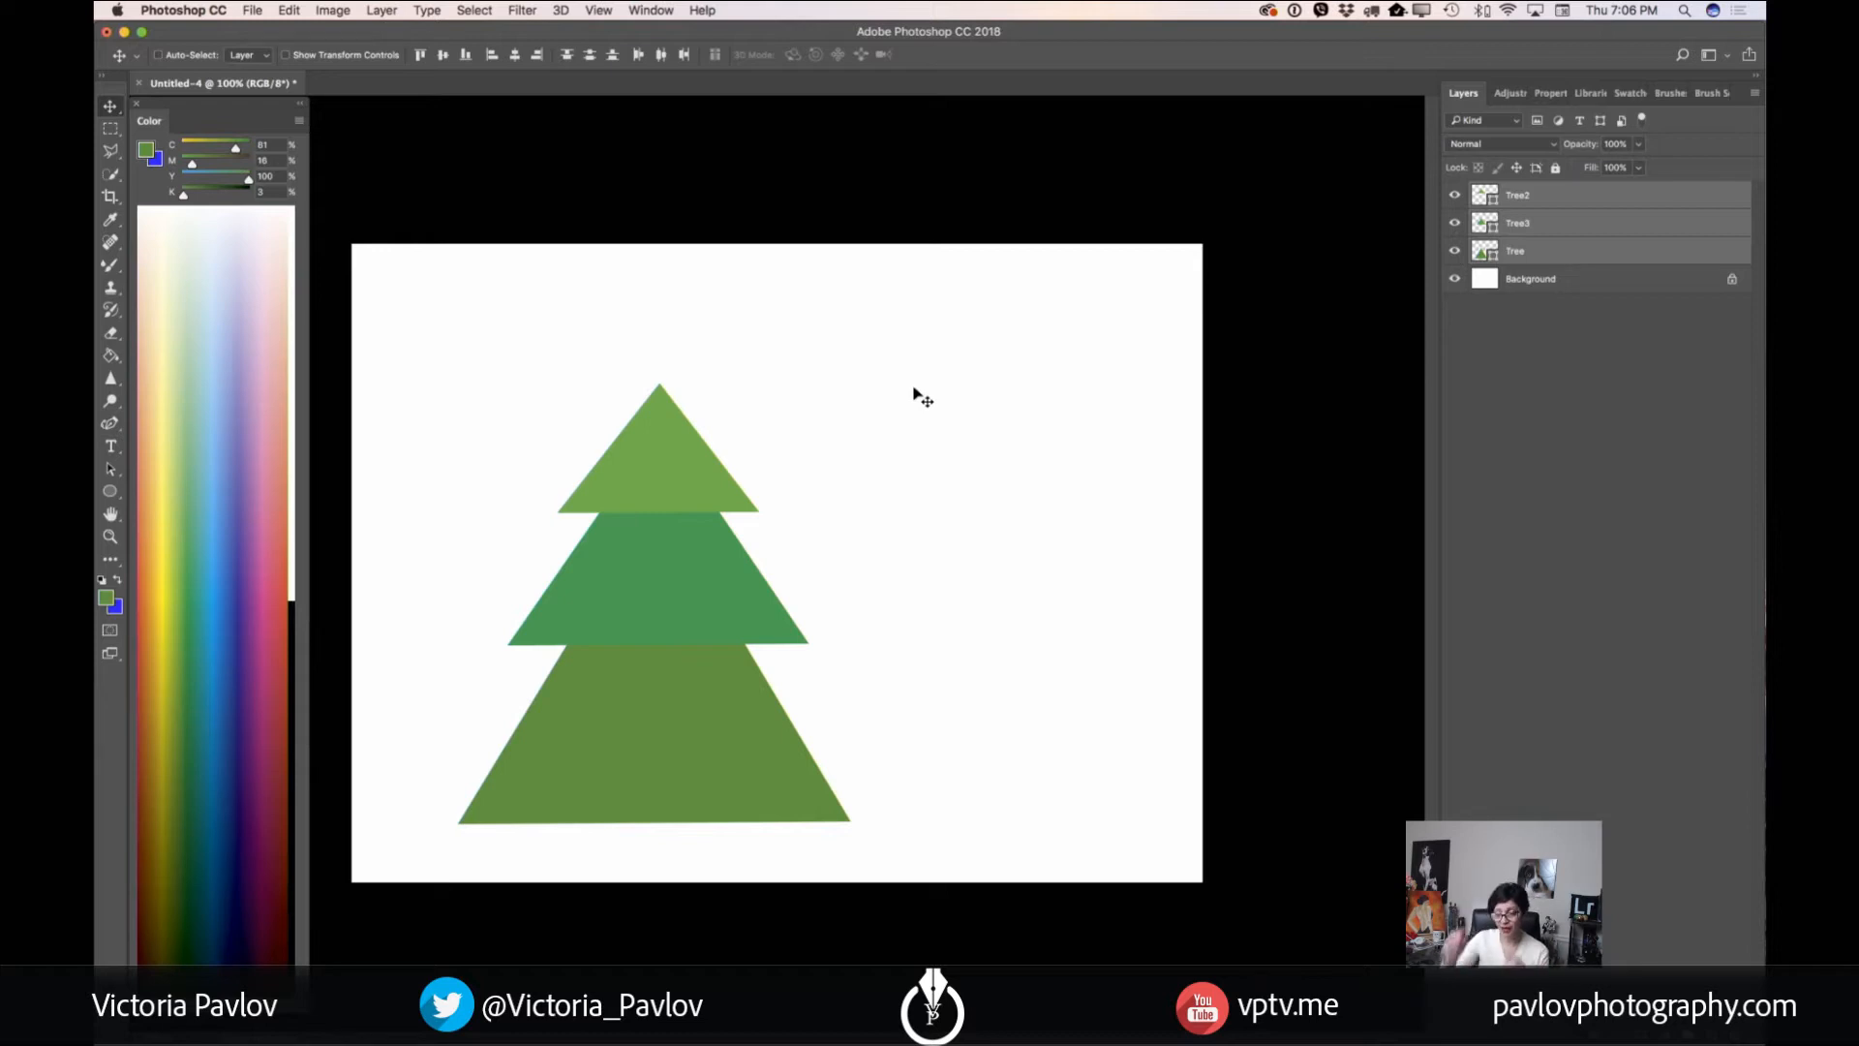
- Add a new empty layer above the Tree2 layer
left_click(1612, 167)
left_click(1598, 192)
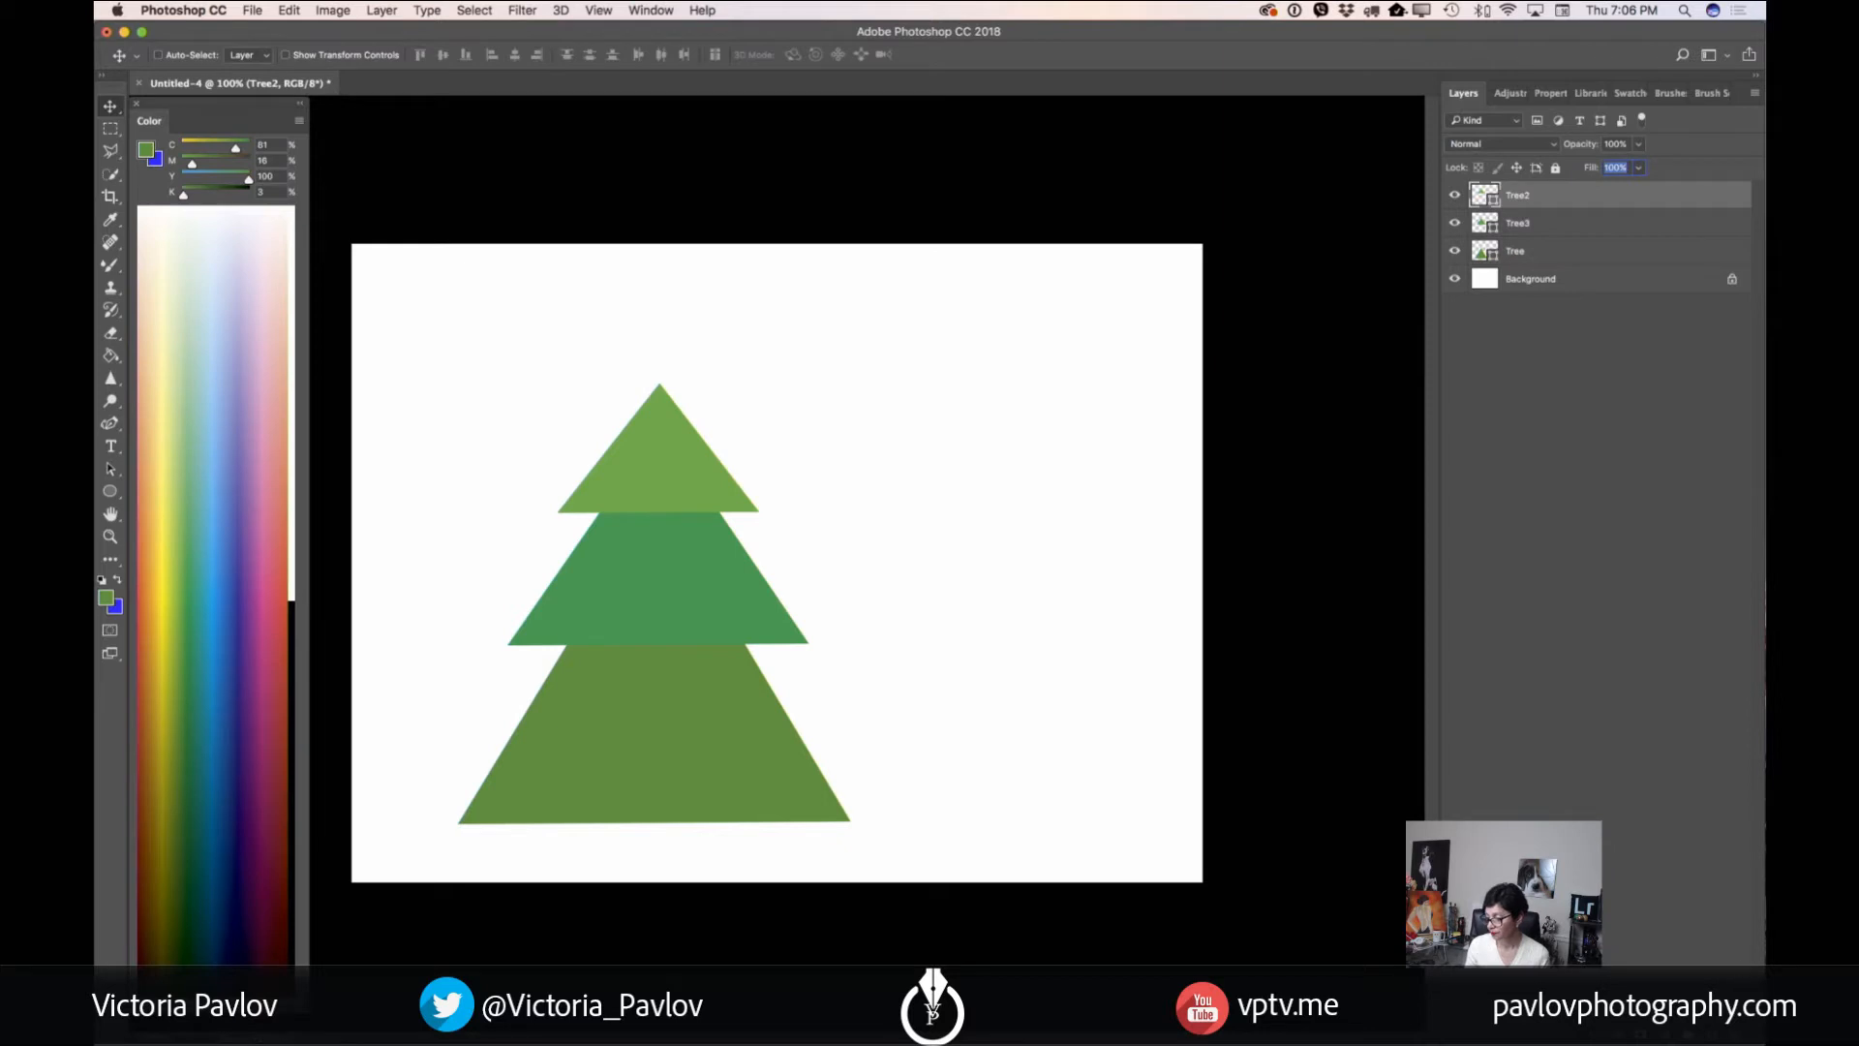
key("super+shift+alt+n")
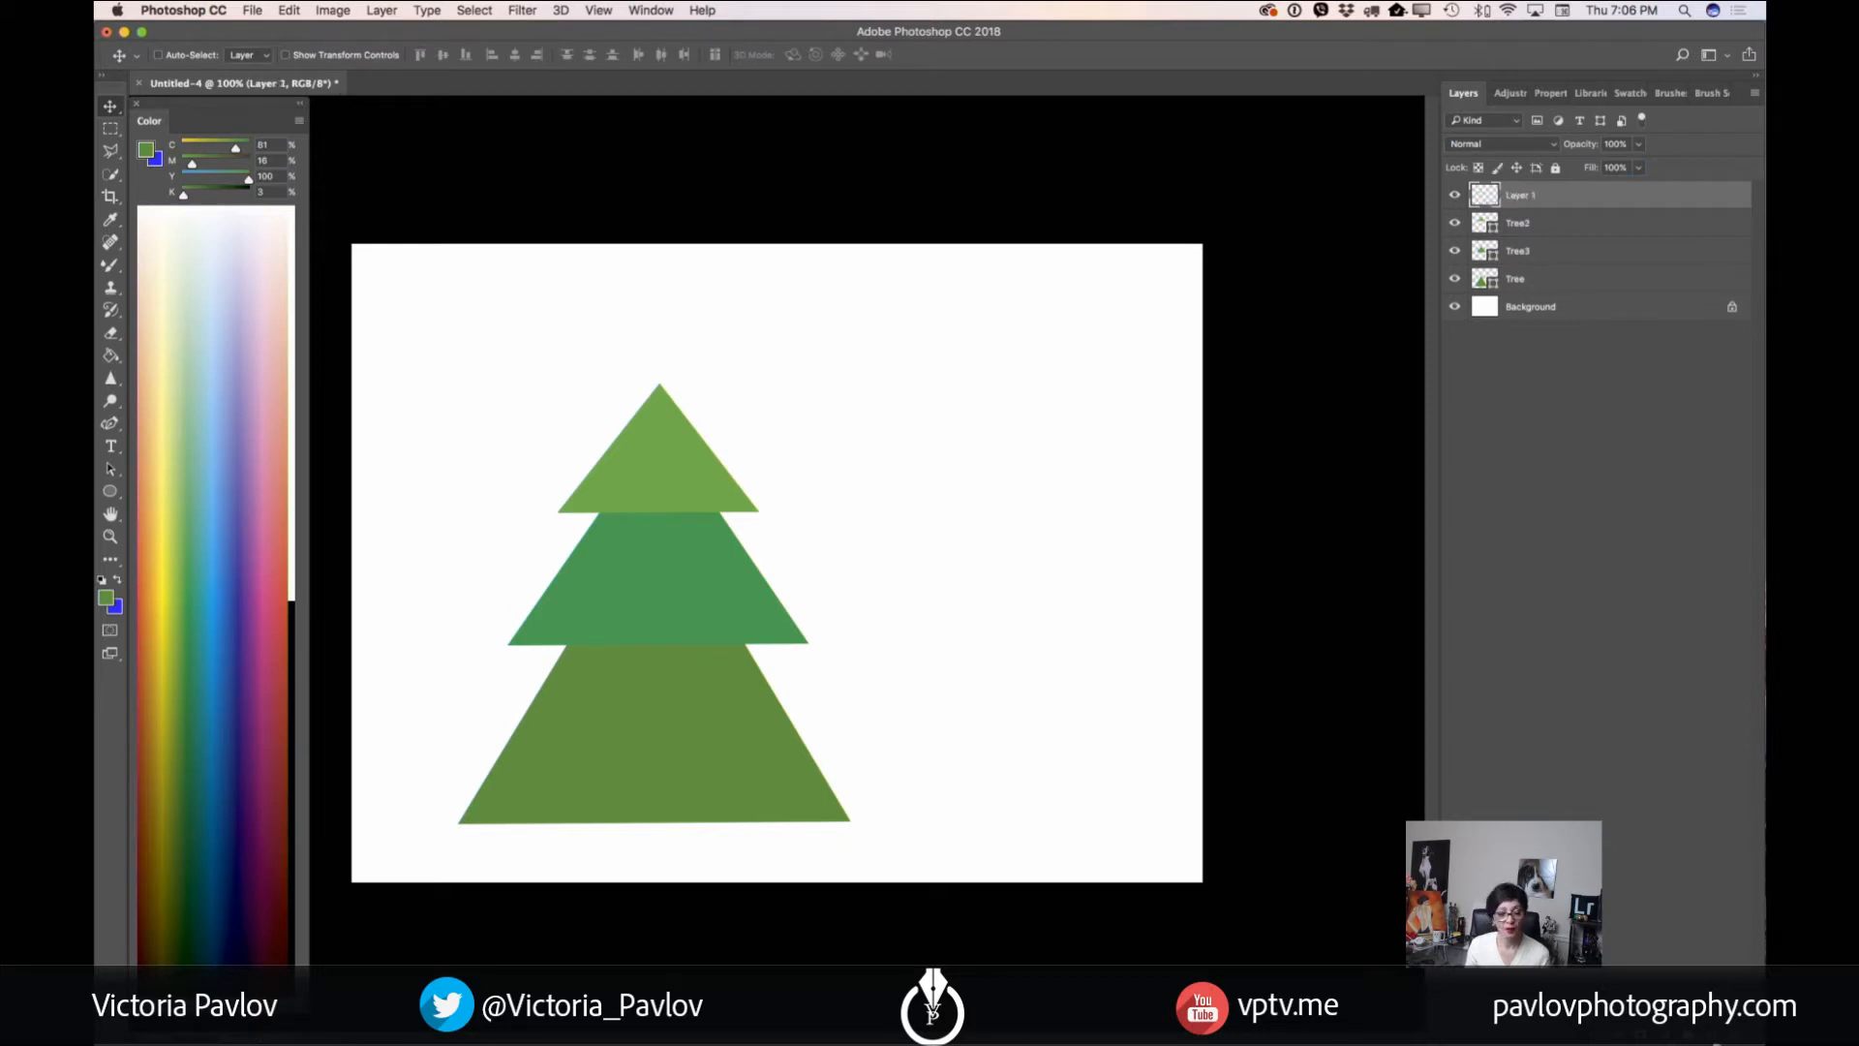
- Set the Curvature Pen Tool's shape fill to red and its stroke to yellow, and open the stroke line options
left_click(111, 426)
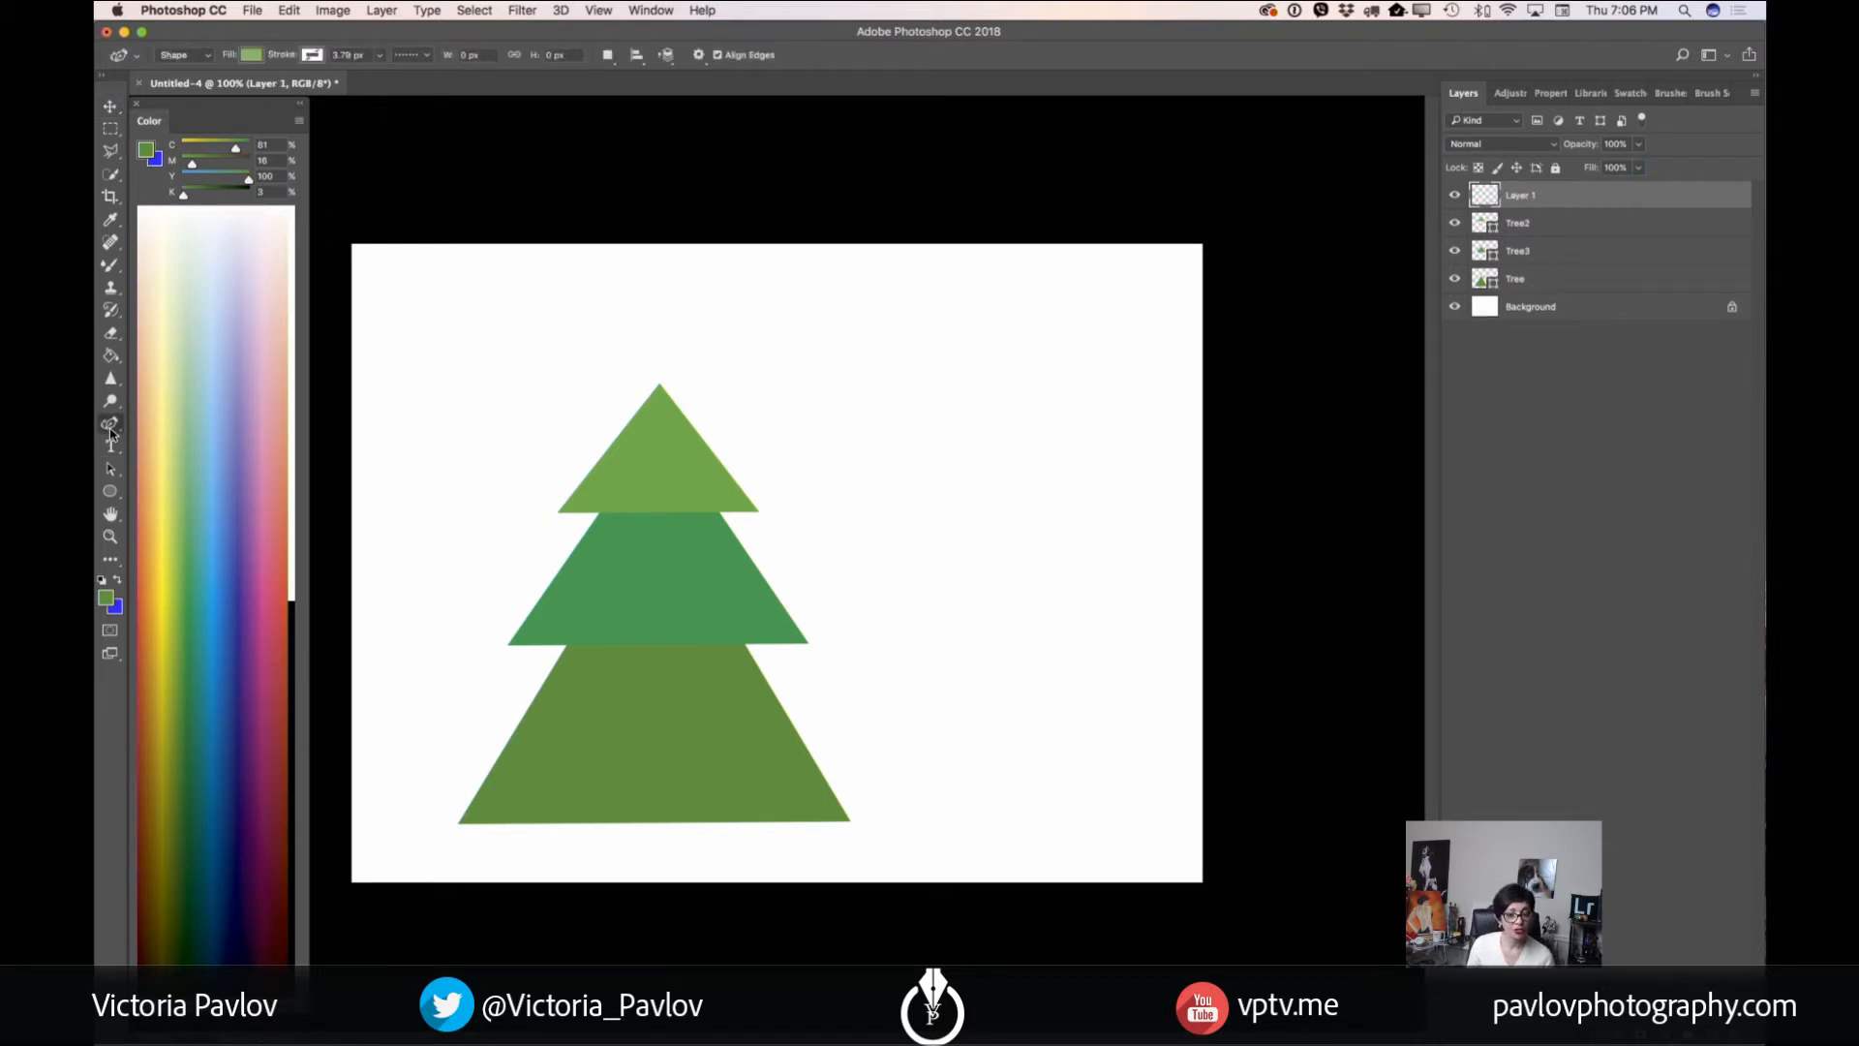
left_click(256, 56)
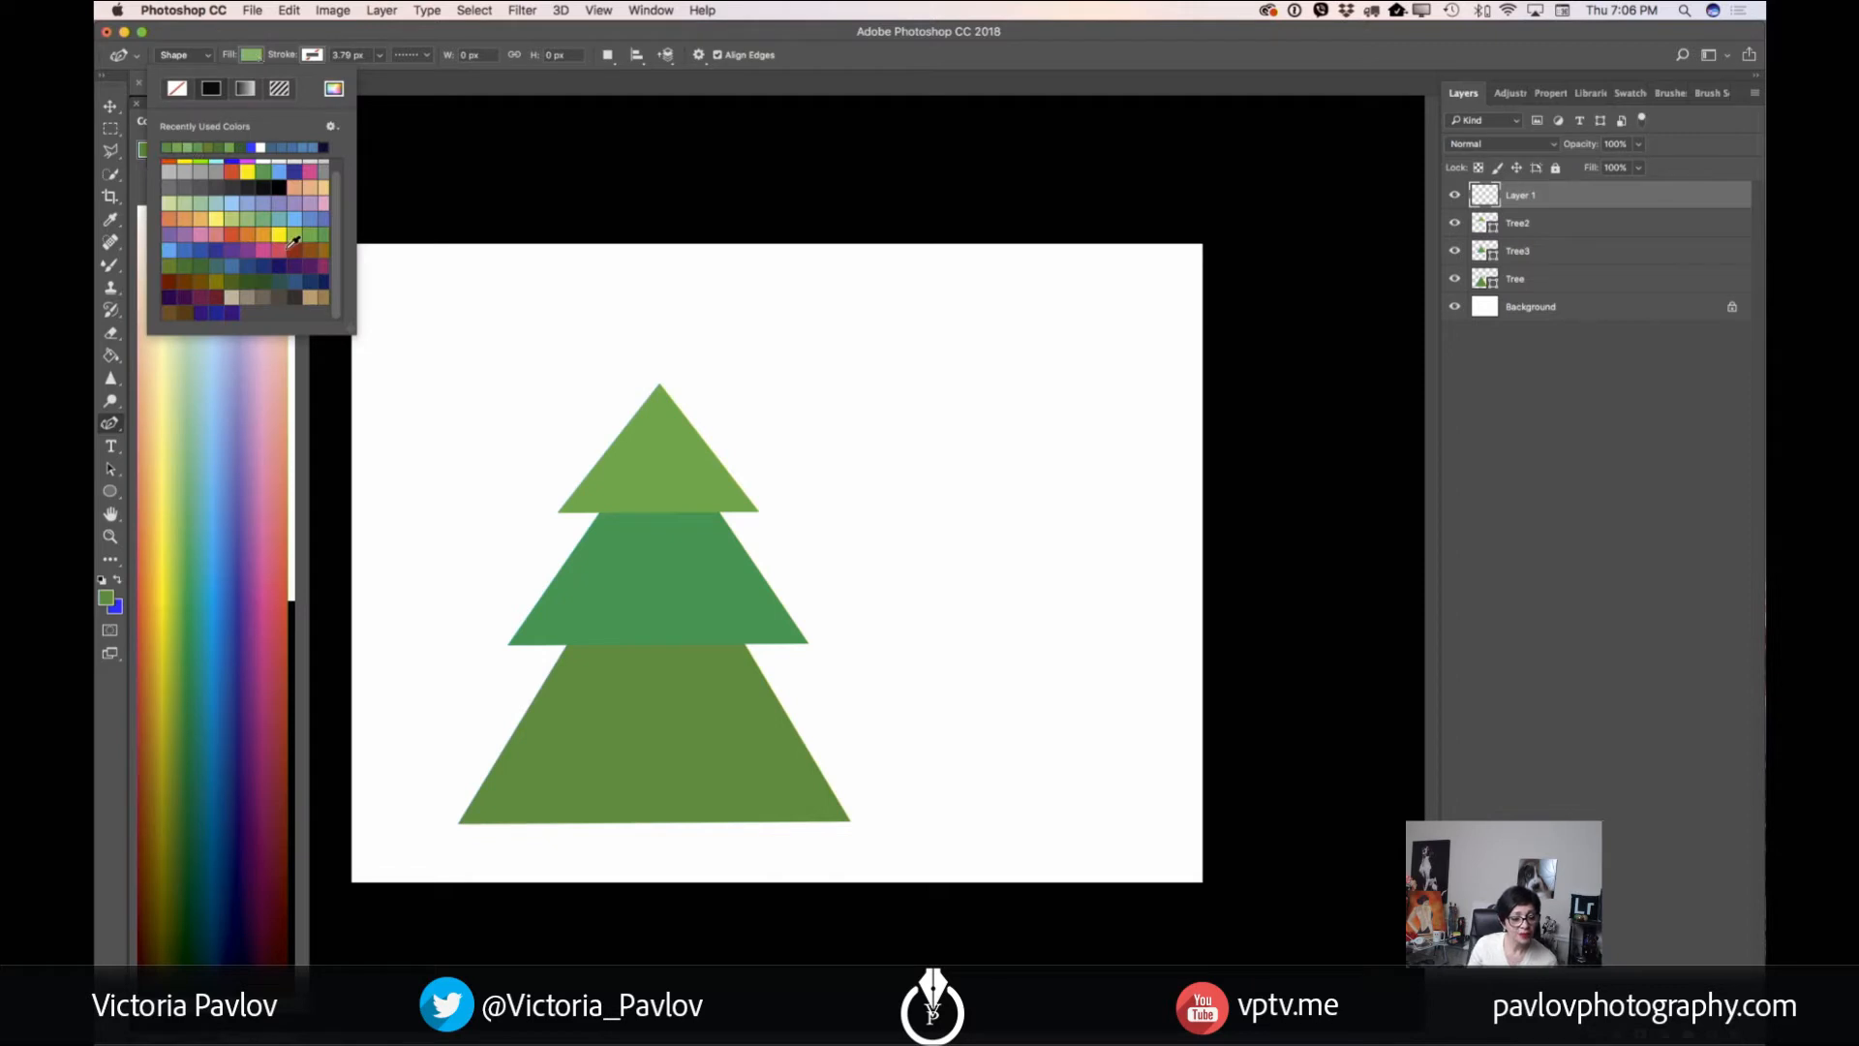
scroll(292, 243, "up", 1)
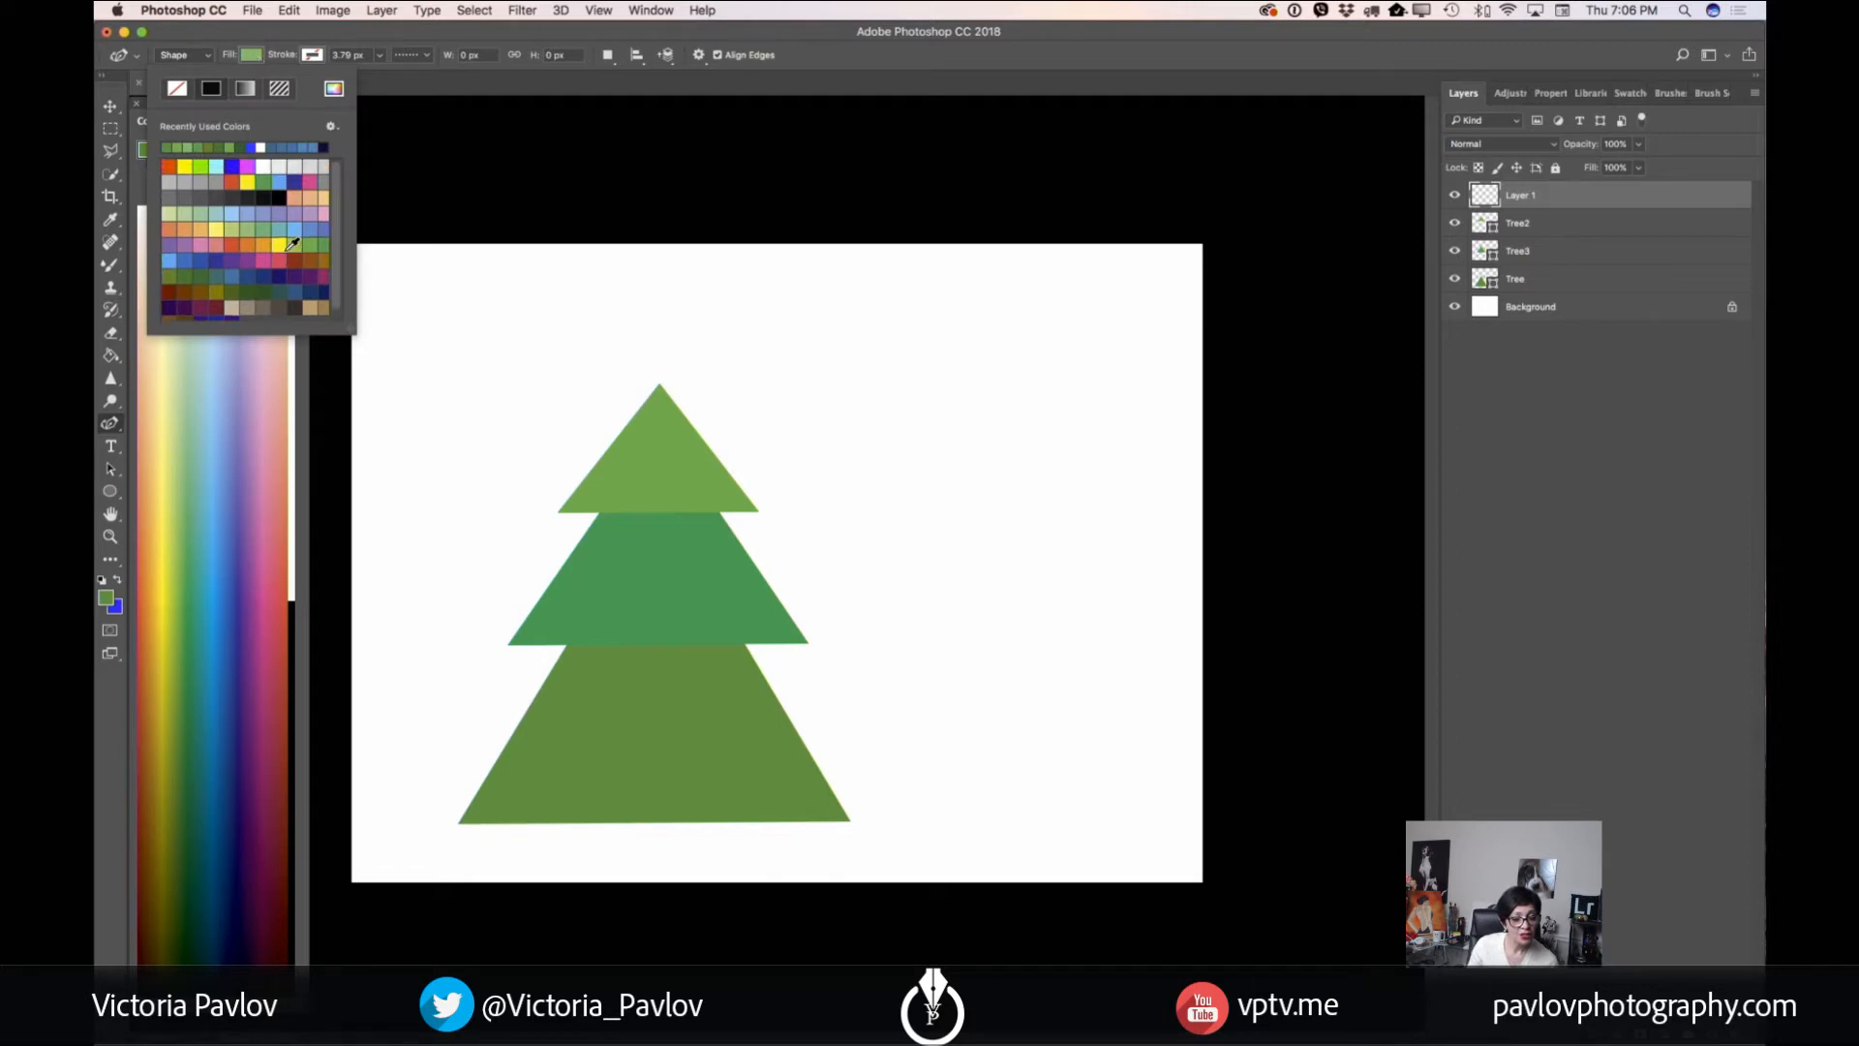
left_click(166, 167)
left_click(312, 56)
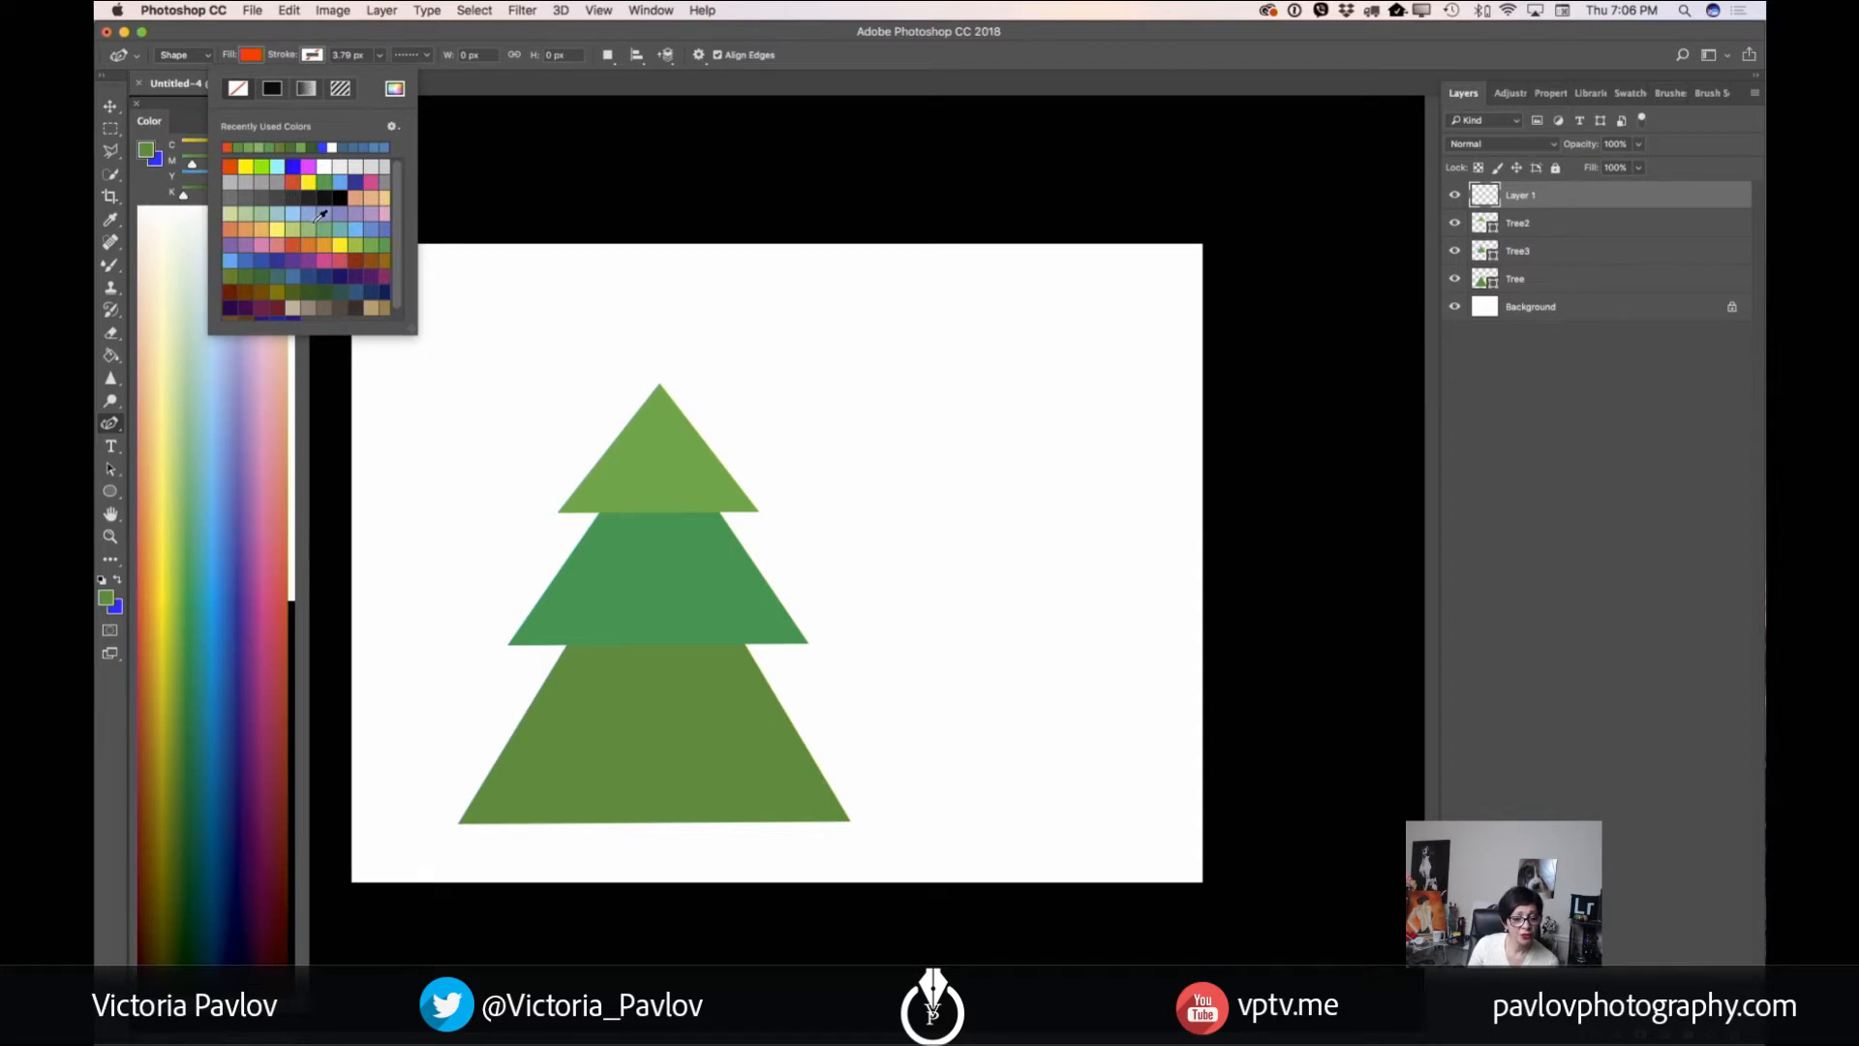
left_click(335, 243)
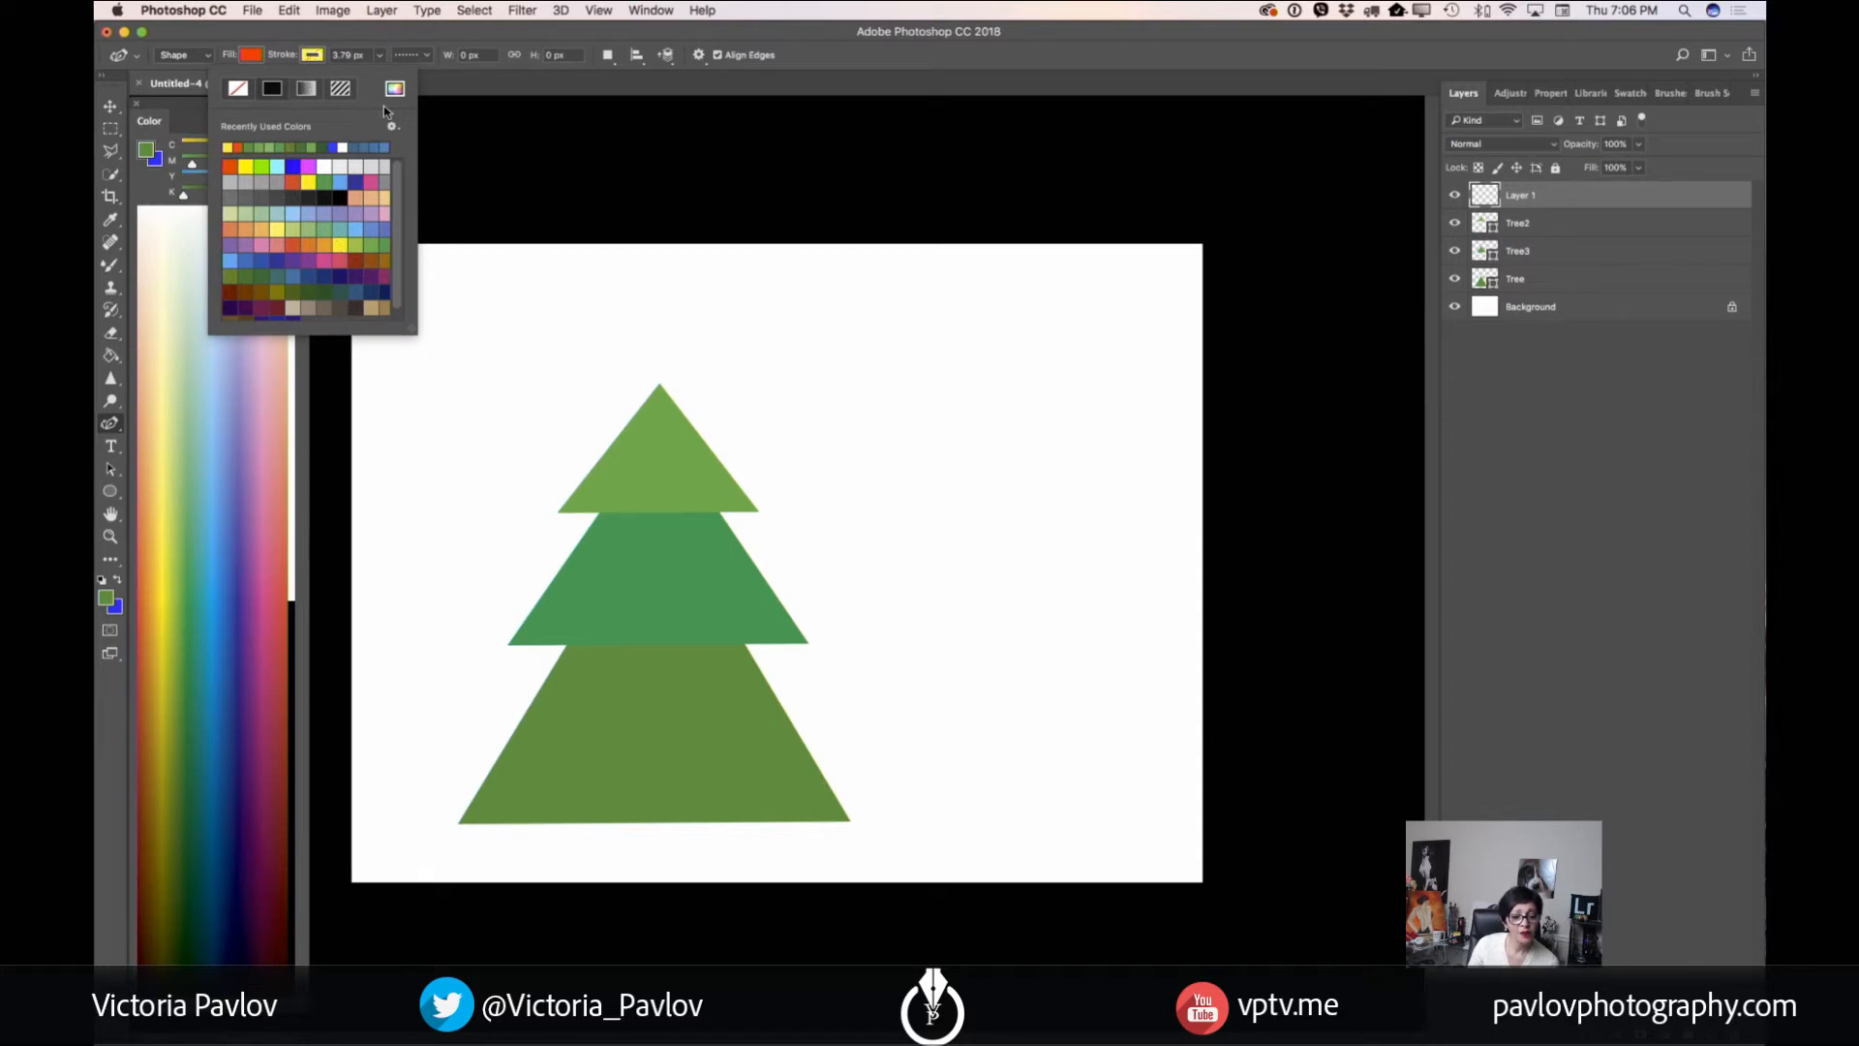
left_click(426, 54)
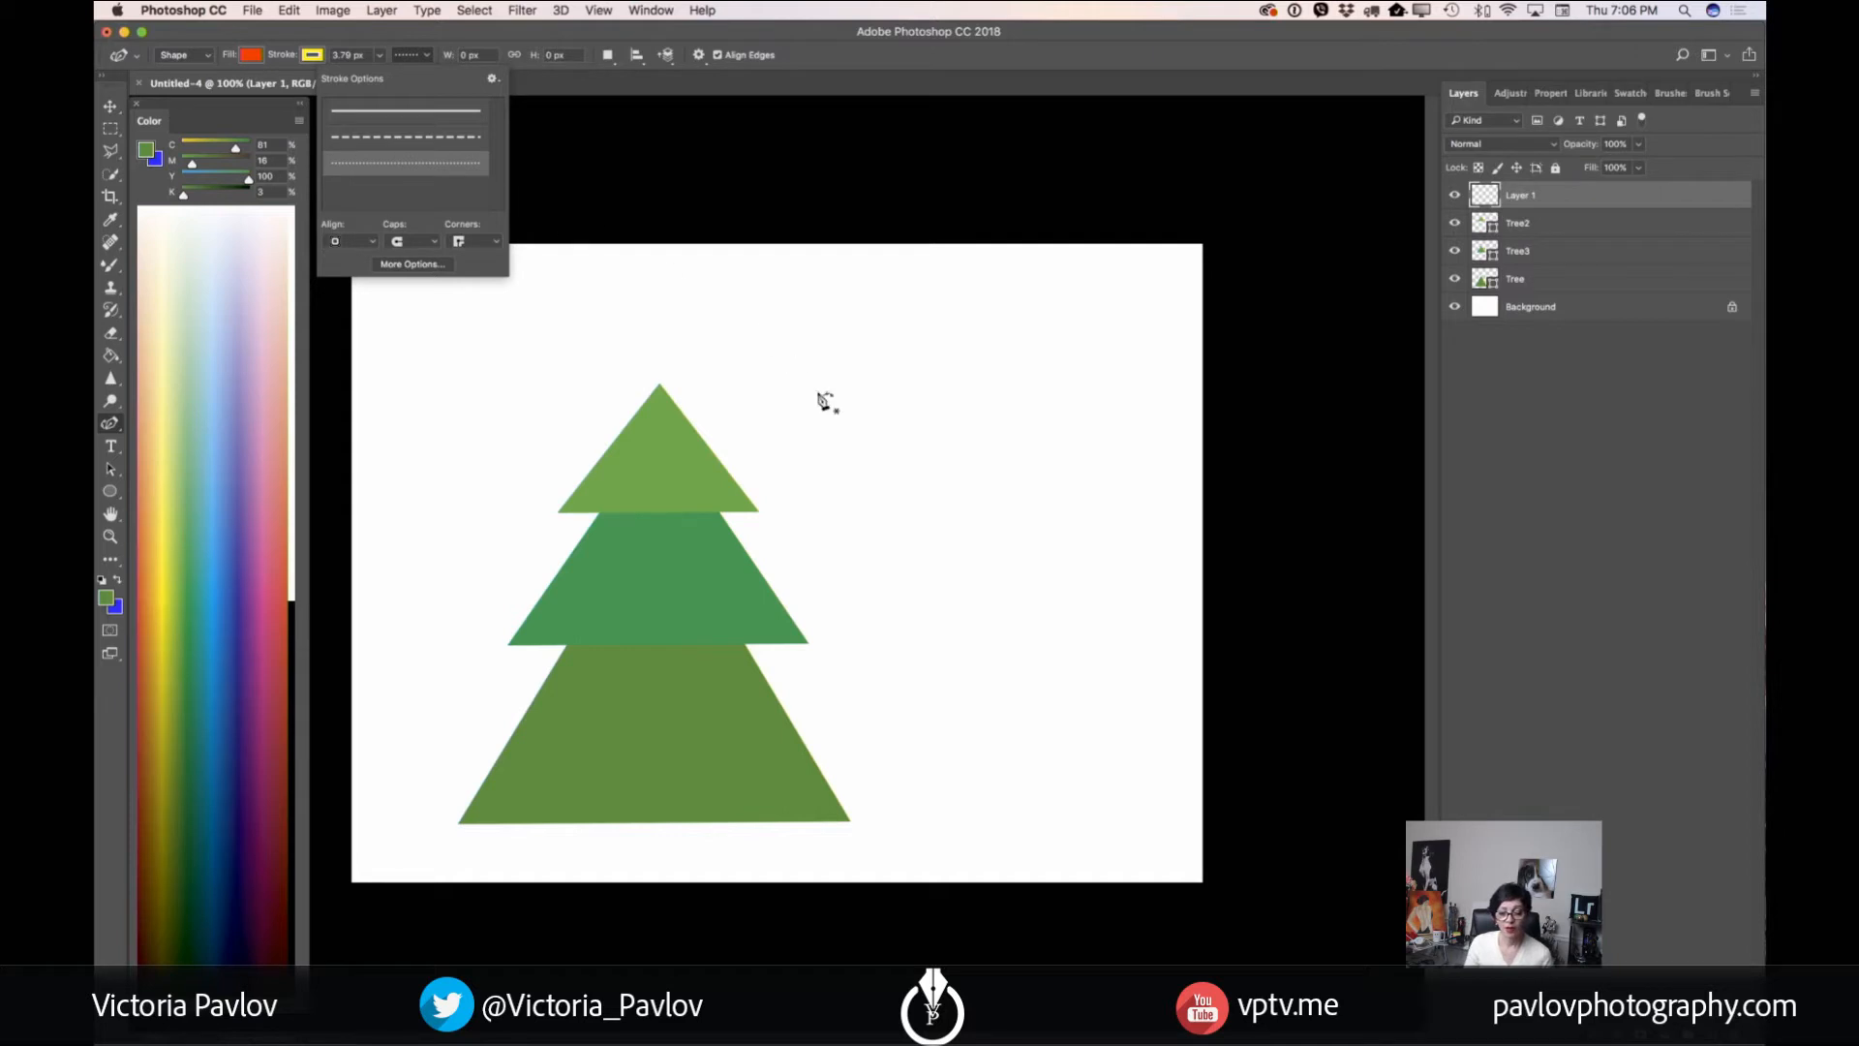
- Draw a narrow vertical spindle shape about 10 px wide and 68 px high beside the treetop with the Curvature Pen Tool
left_click(885, 347)
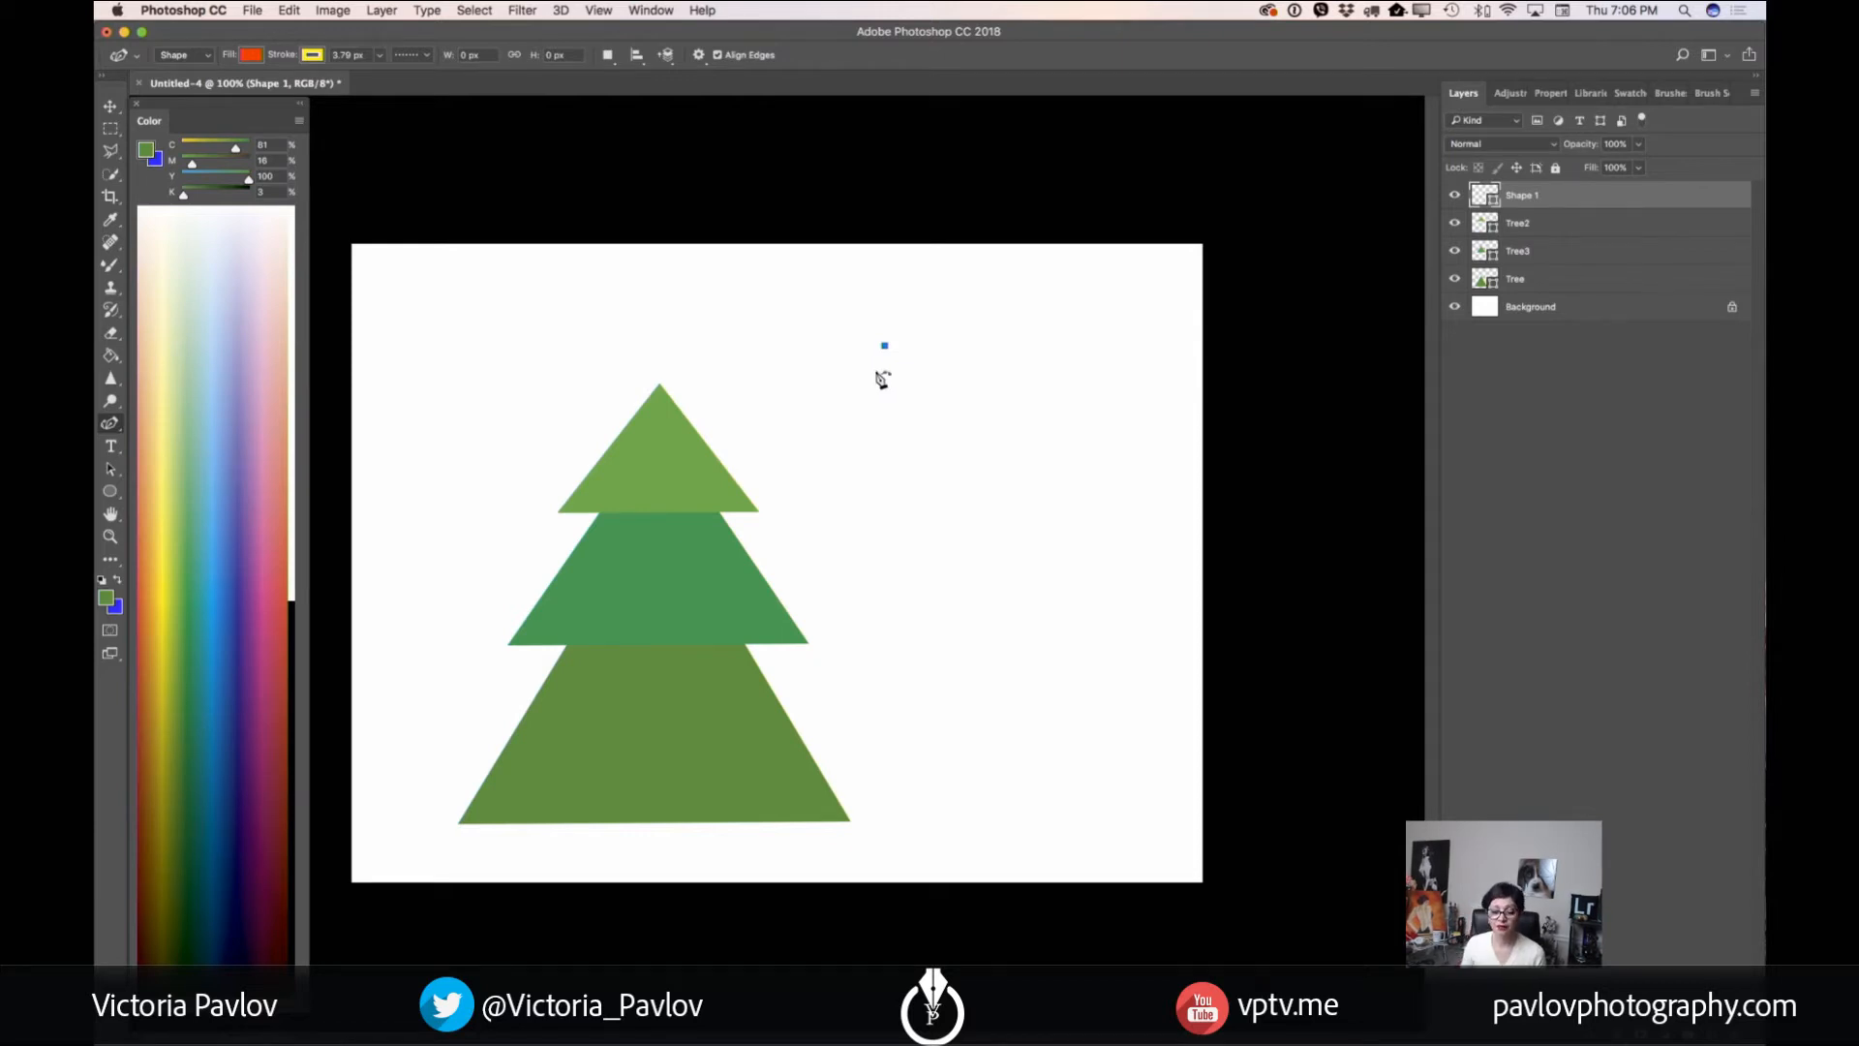
left_click(876, 374)
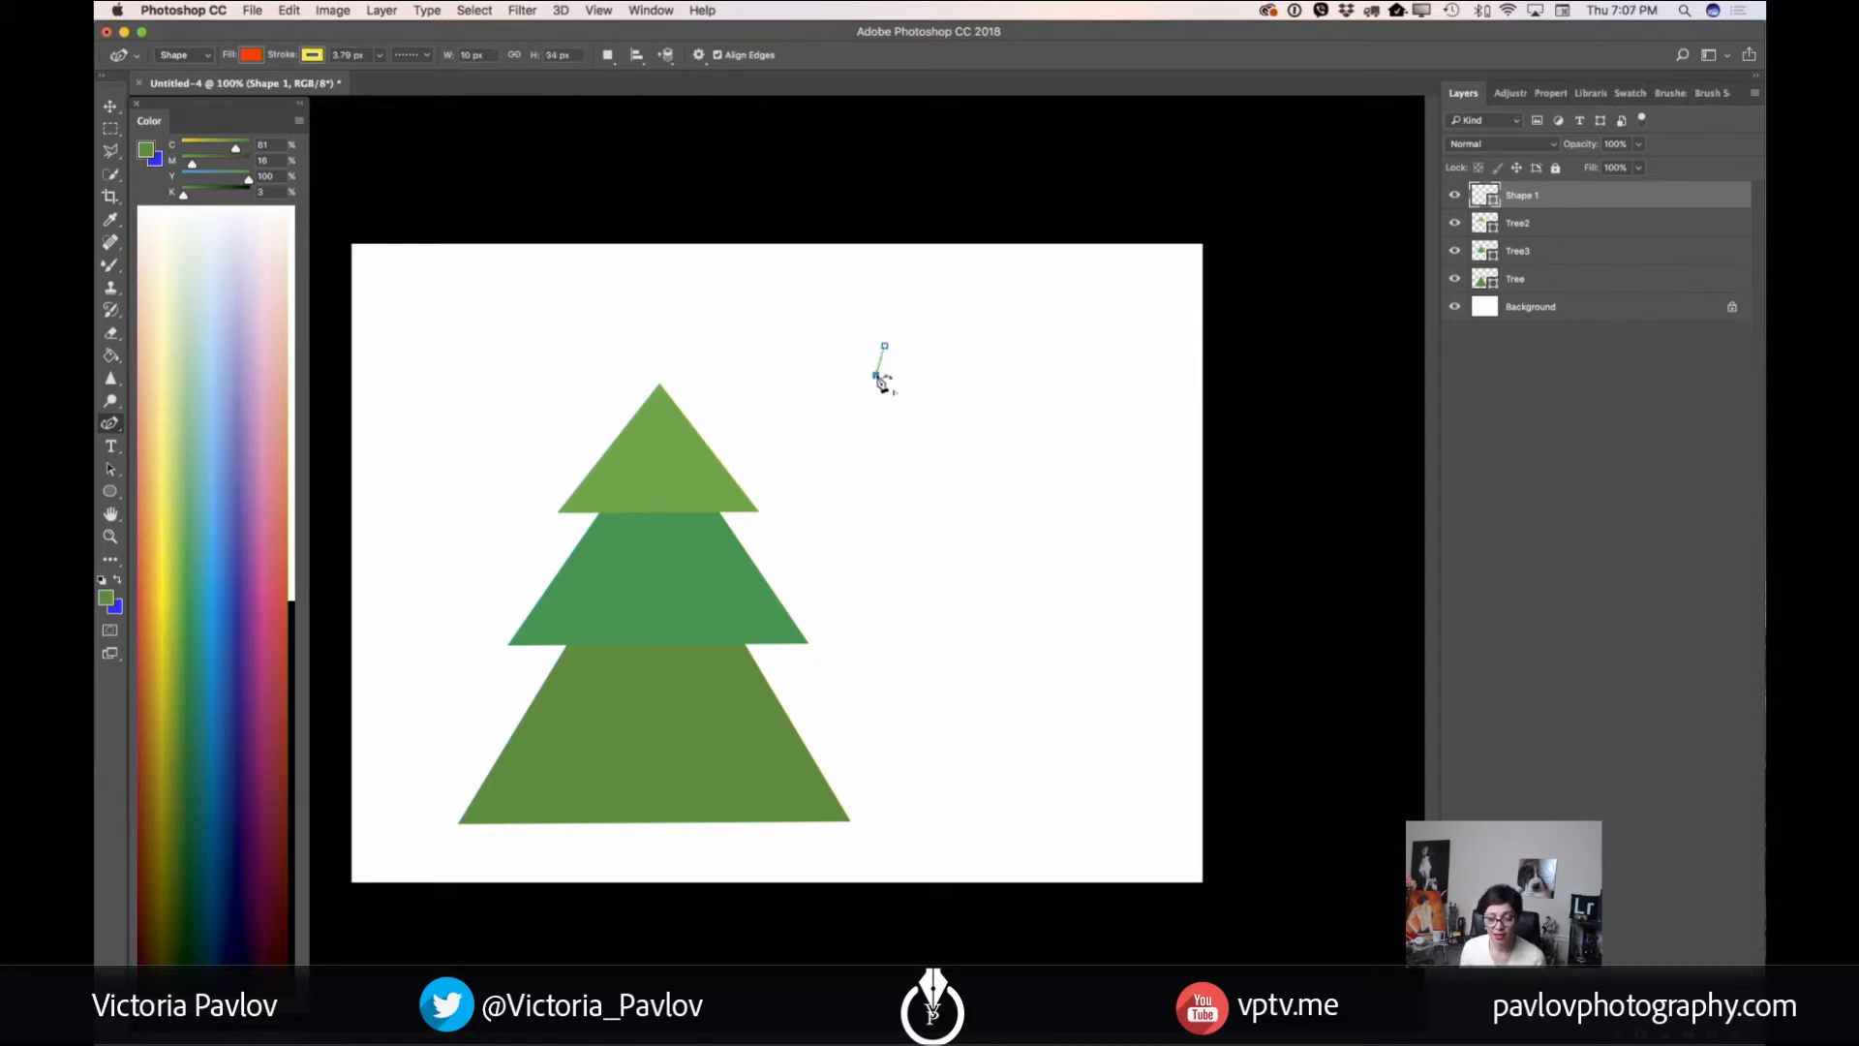
left_click(882, 405)
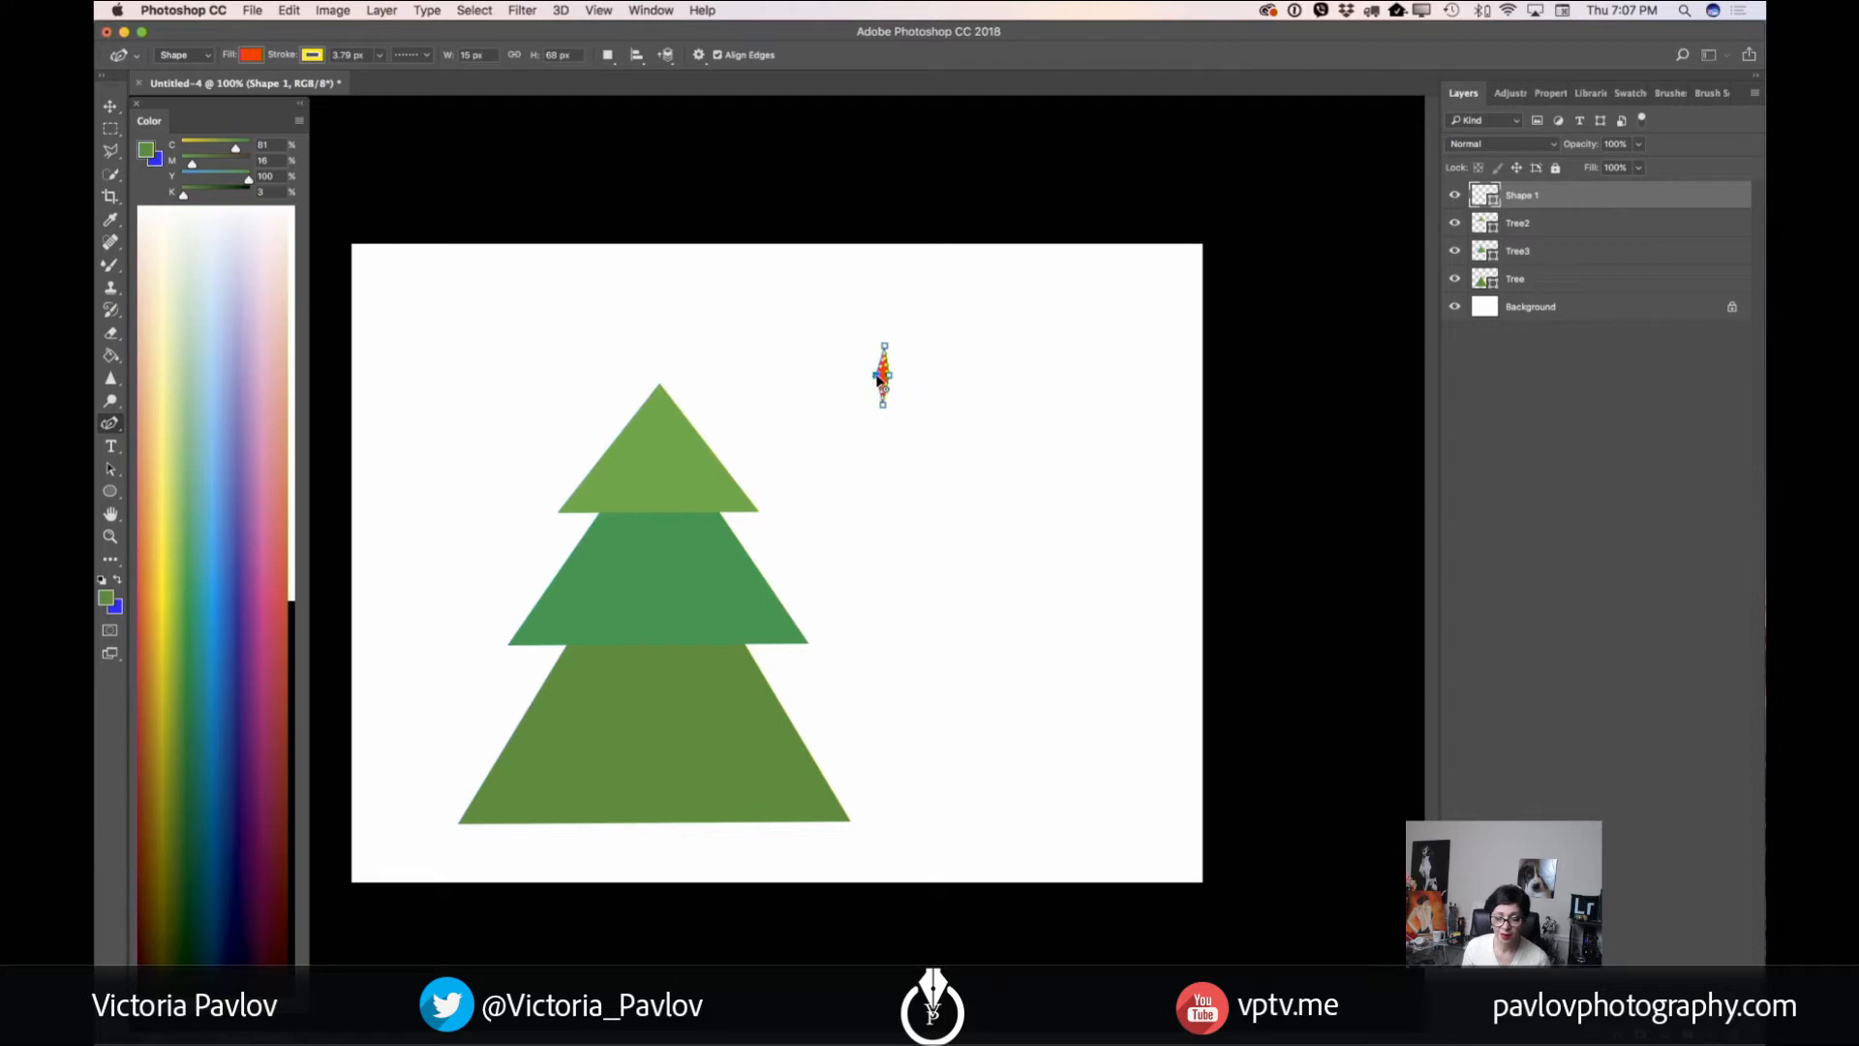
left_click_drag(880, 380, 891, 384)
left_click_drag(885, 378, 888, 379)
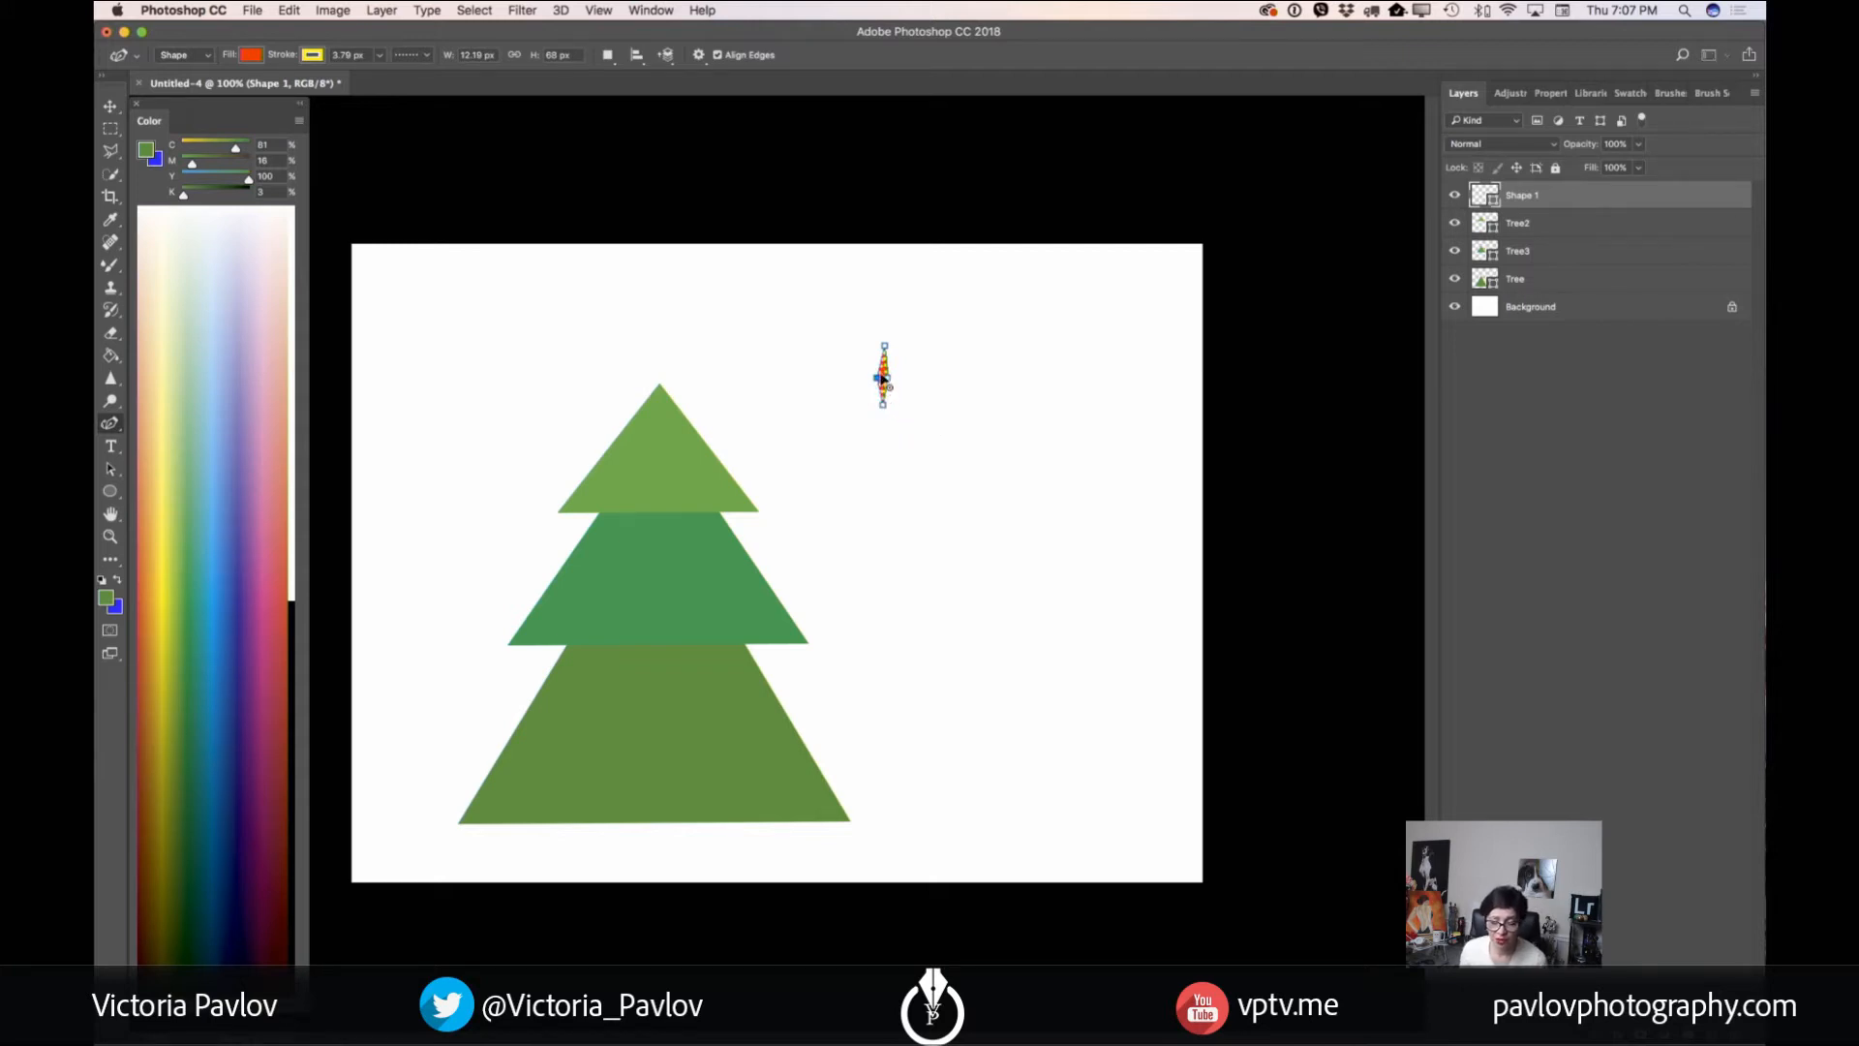
left_click_drag(881, 375, 882, 376)
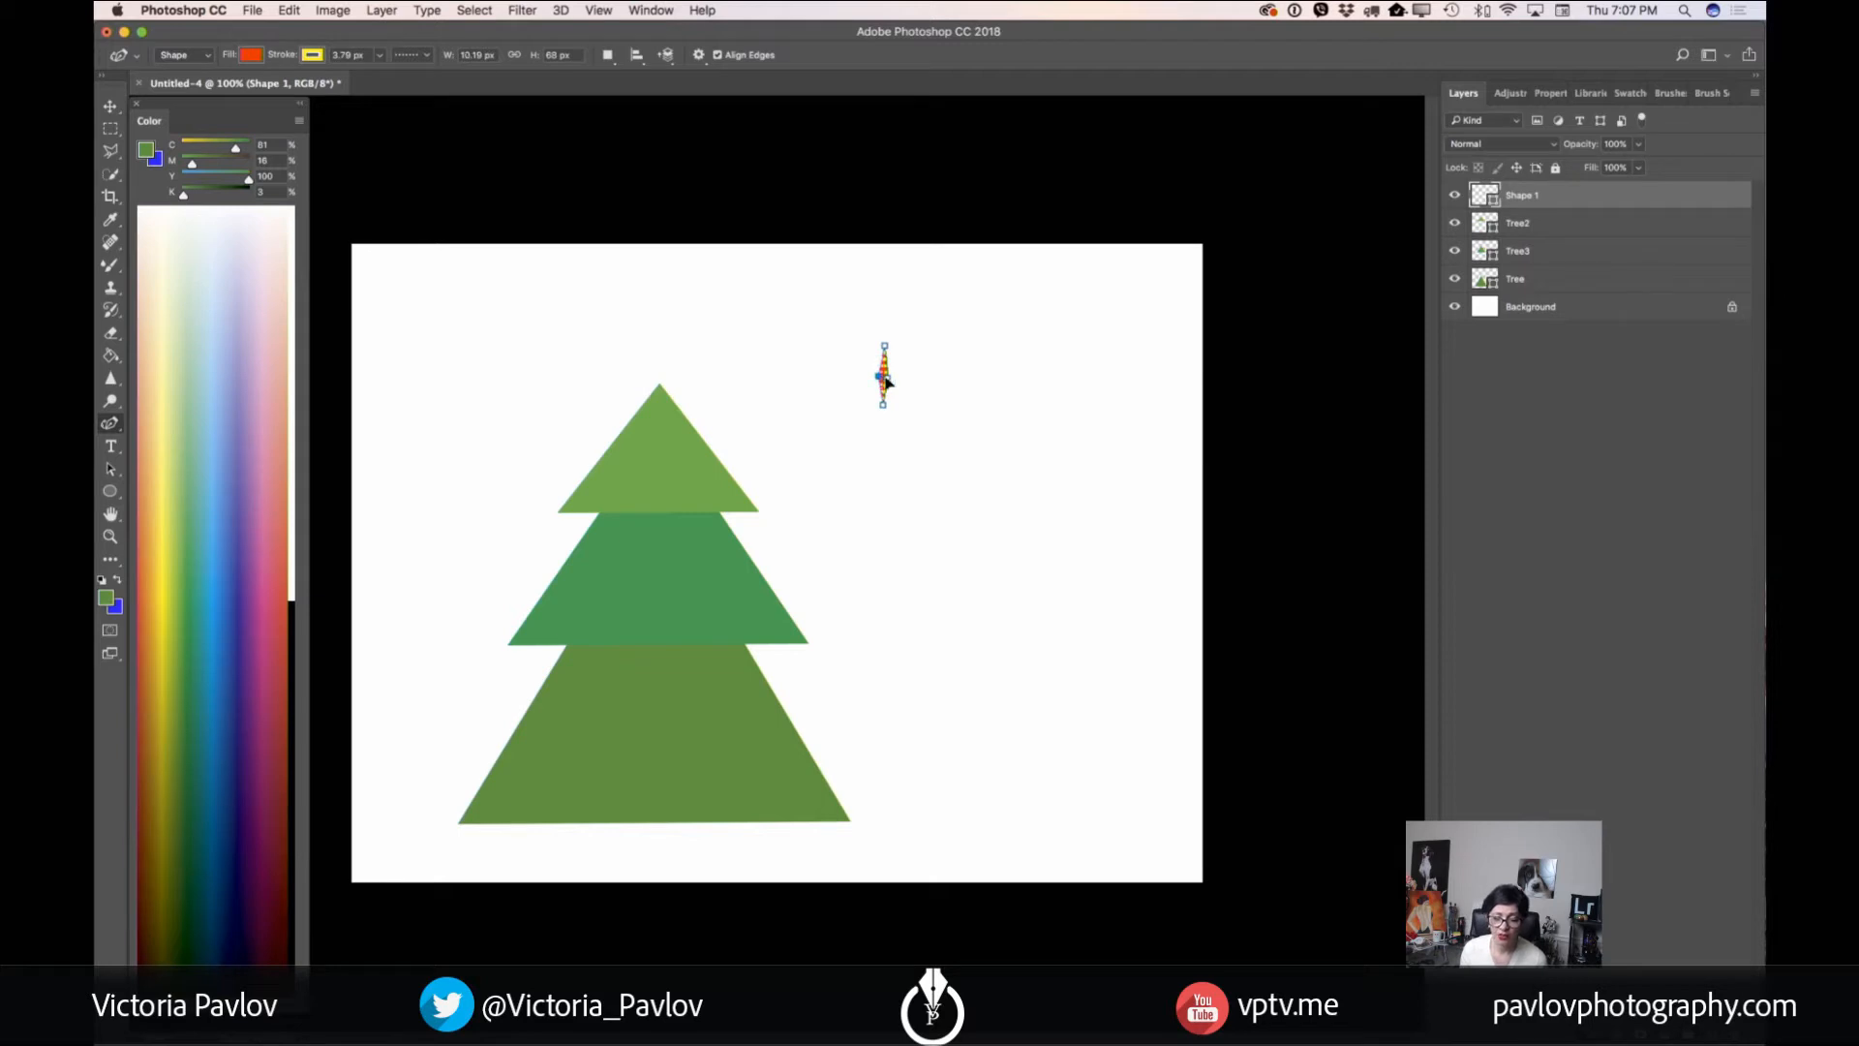
- Duplicate the spindle shape and rotate the copy to horizontal with Free Transform, forming a four-pointed cross
left_click(111, 106)
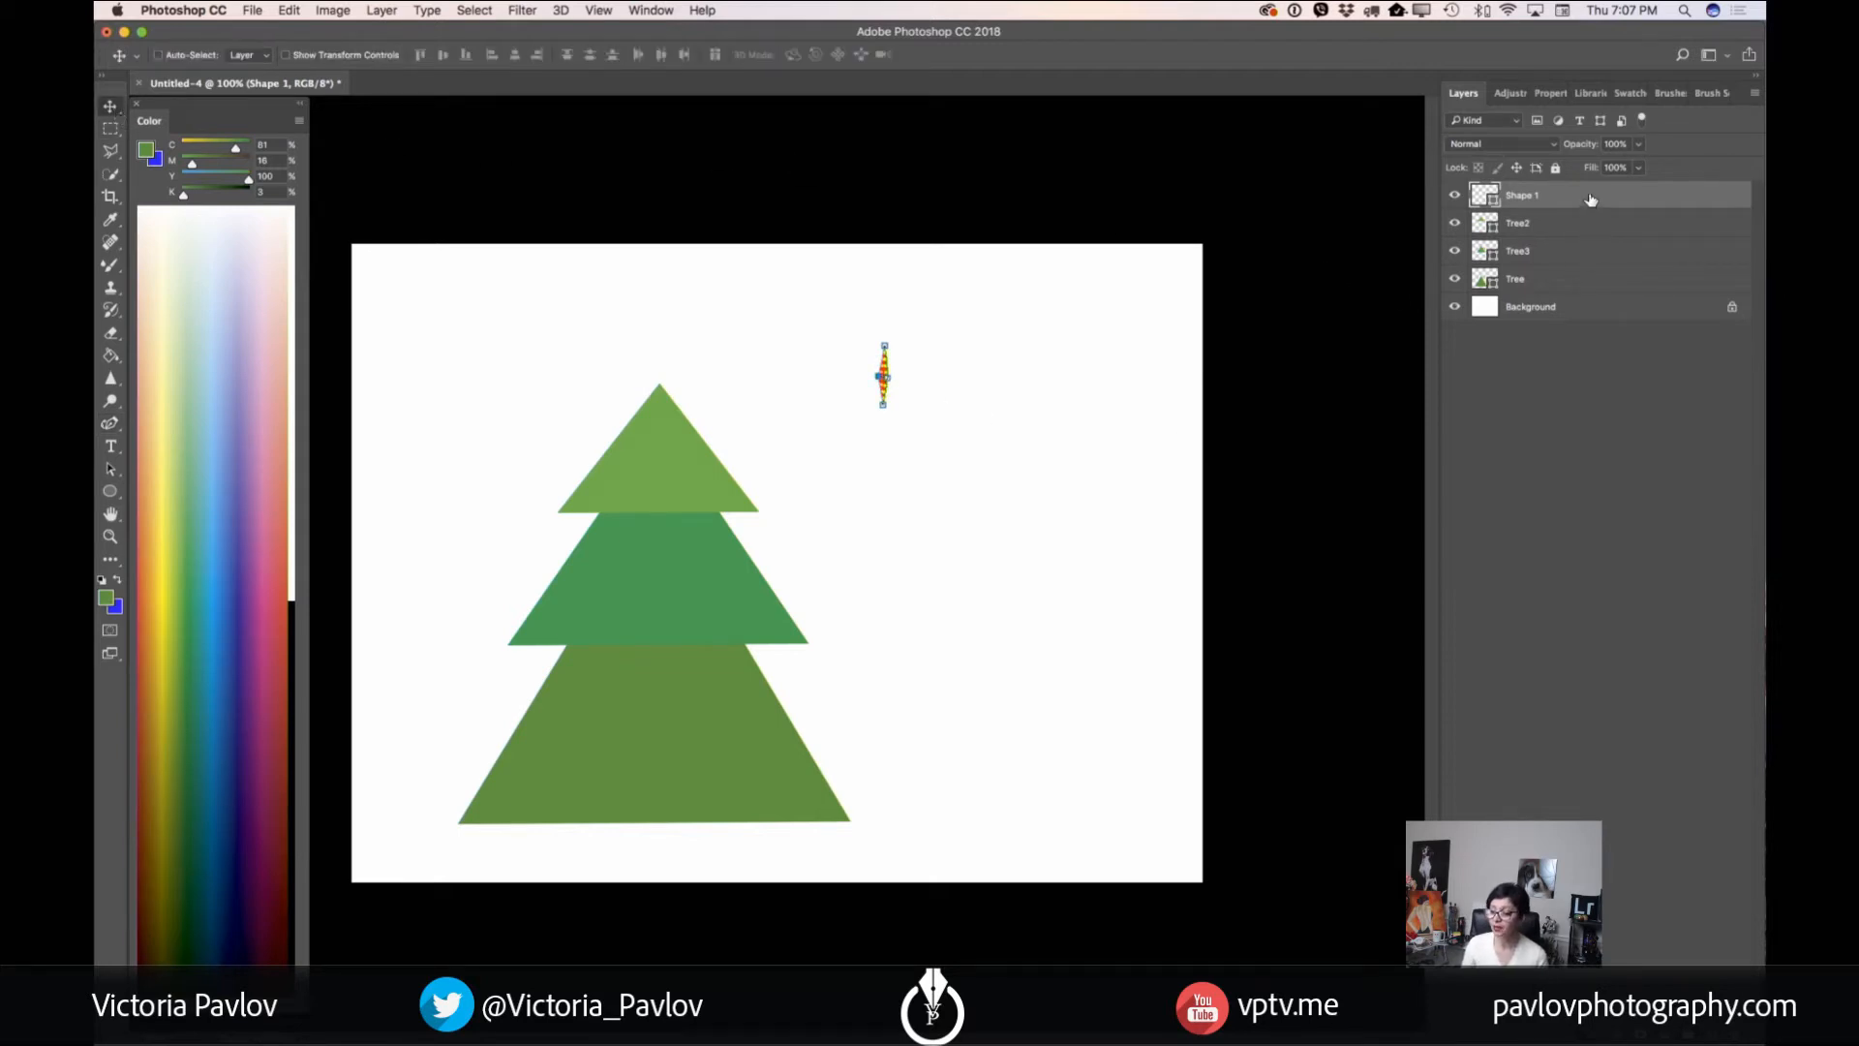
key("super+j")
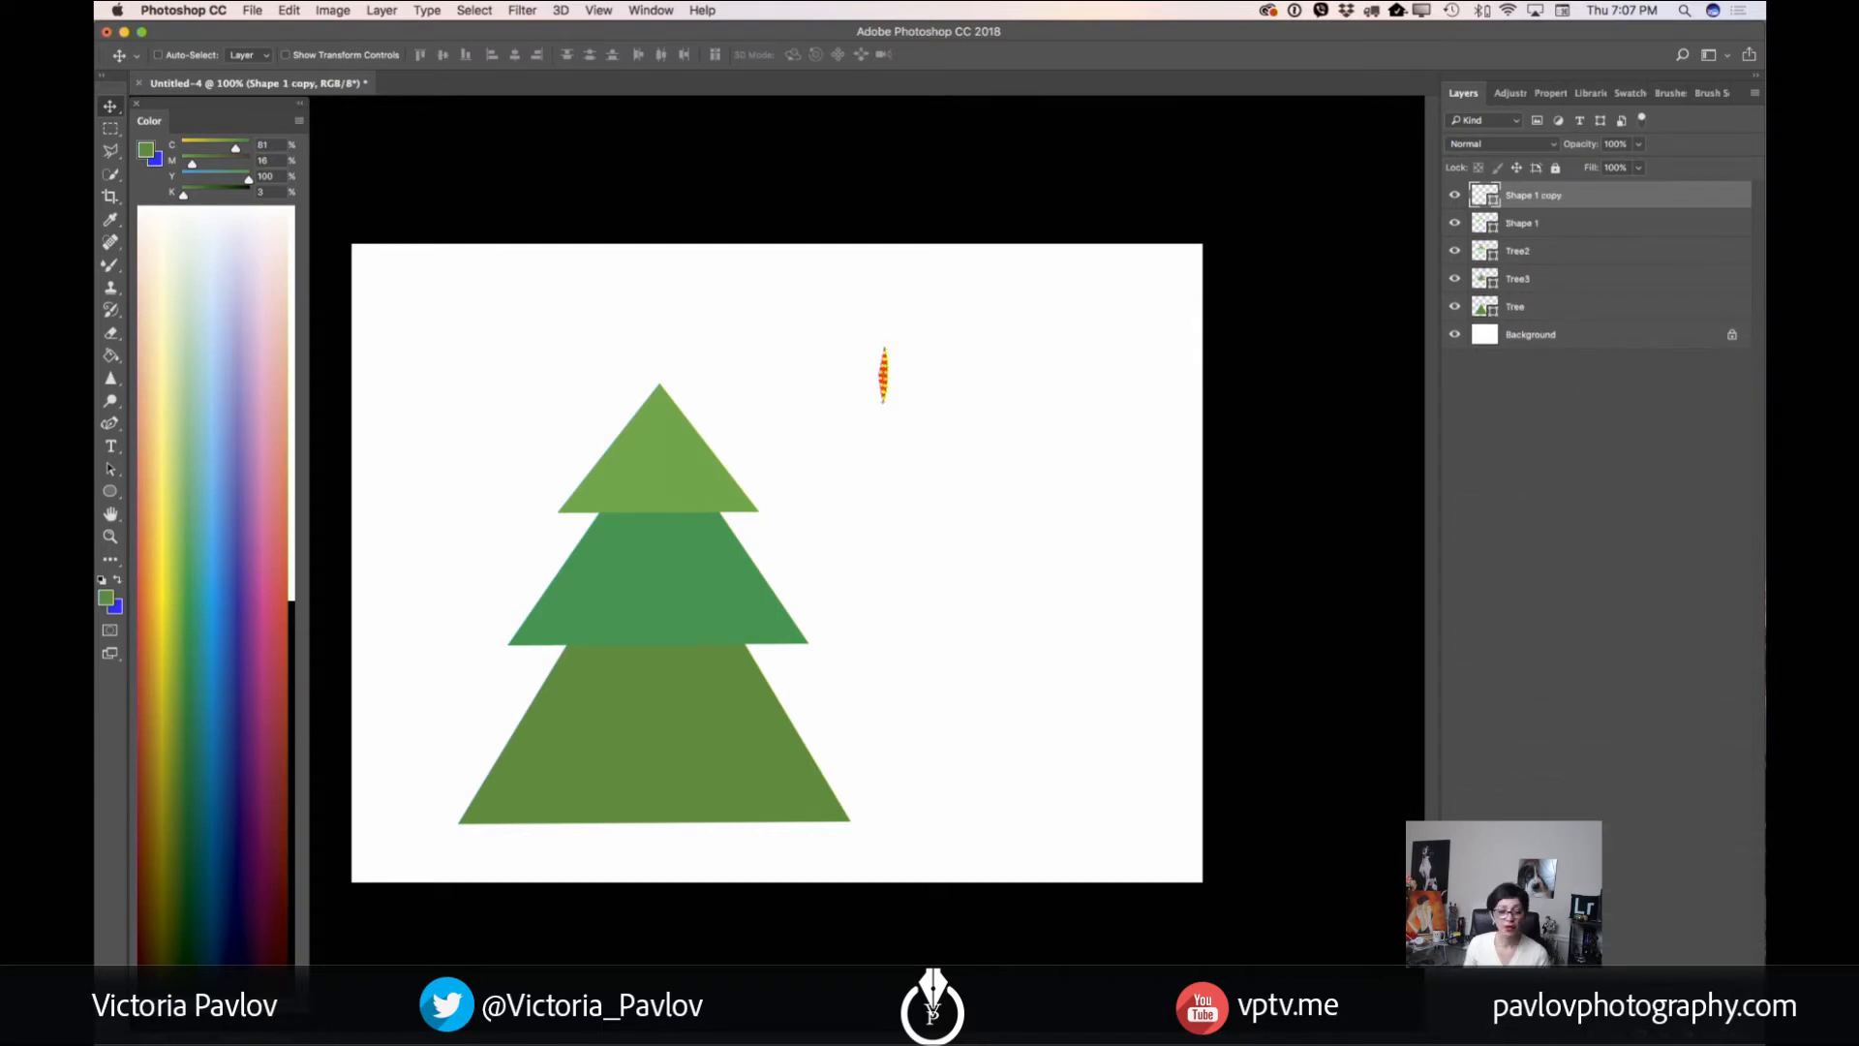
left_click(289, 10)
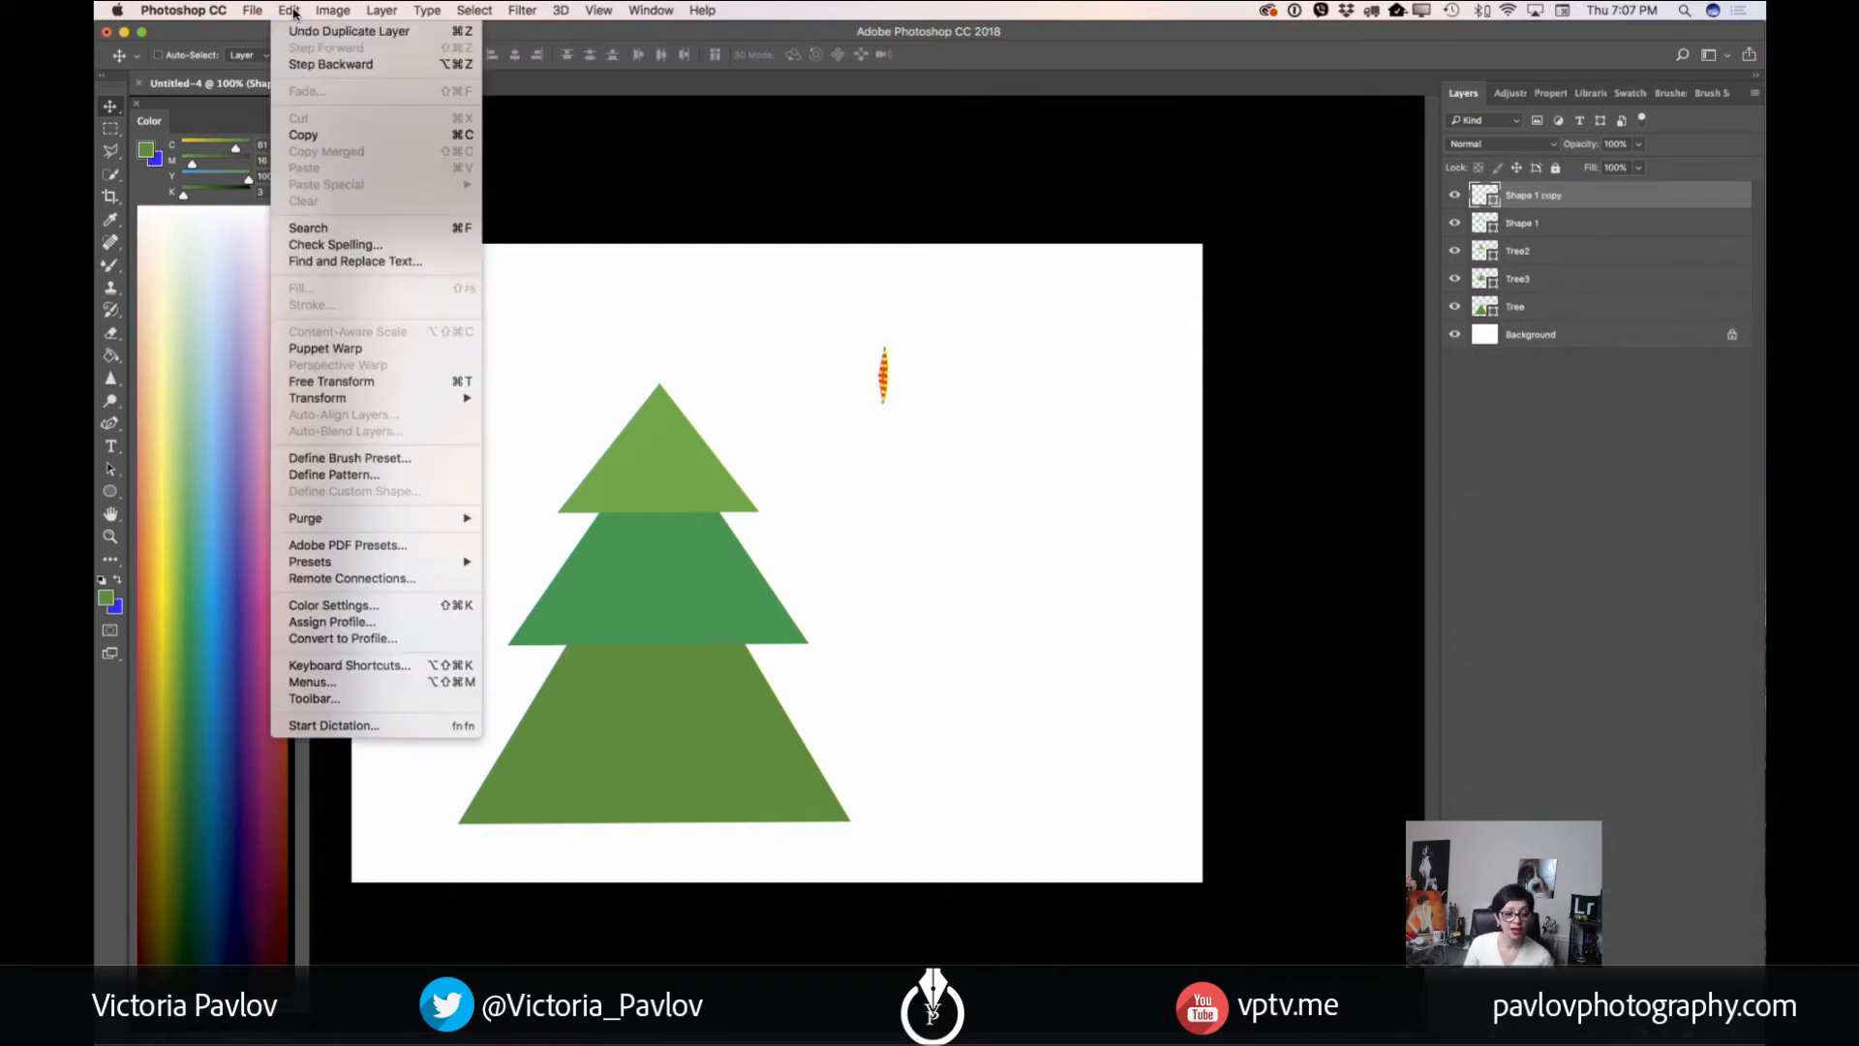
left_click(368, 382)
left_click_drag(933, 374, 887, 417)
left_click(906, 55)
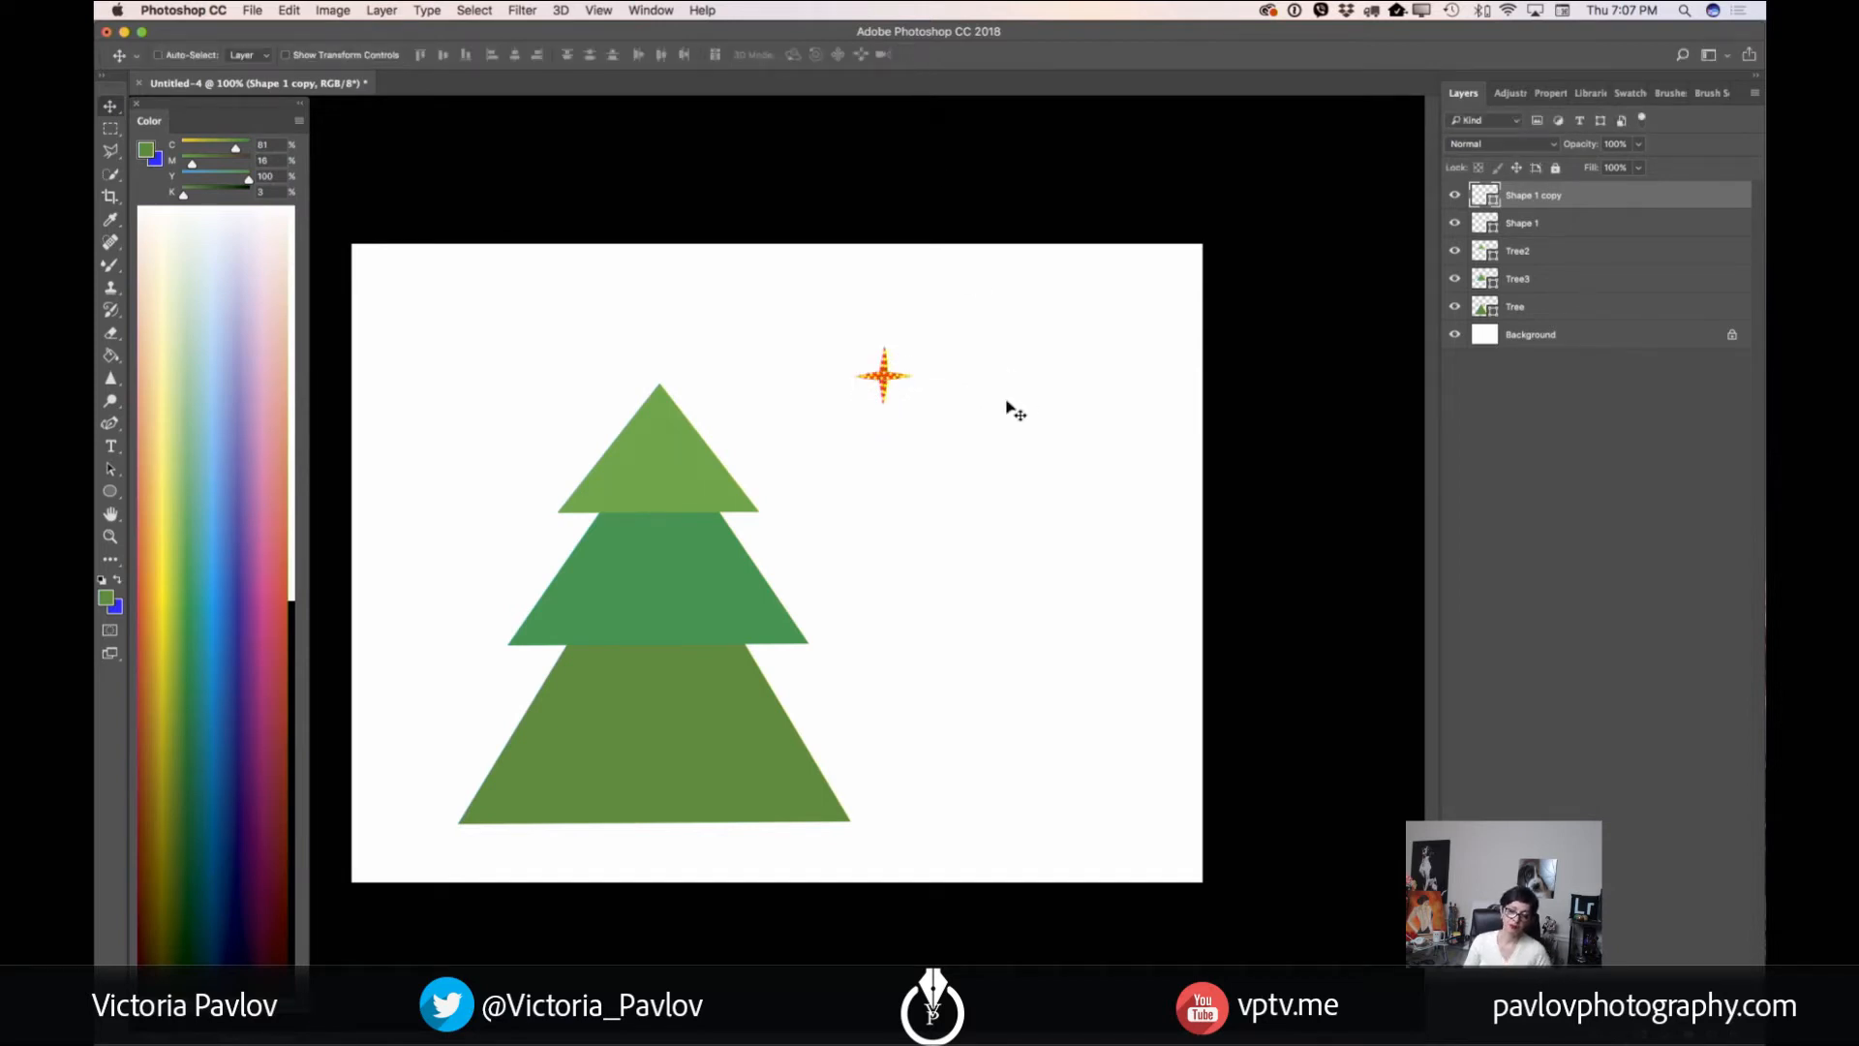
- Duplicate the horizontal spindle layer and rotate the new copy about 49° with Free Transform to add a diagonal ray
left_click_drag(1660, 201, 1572, 203)
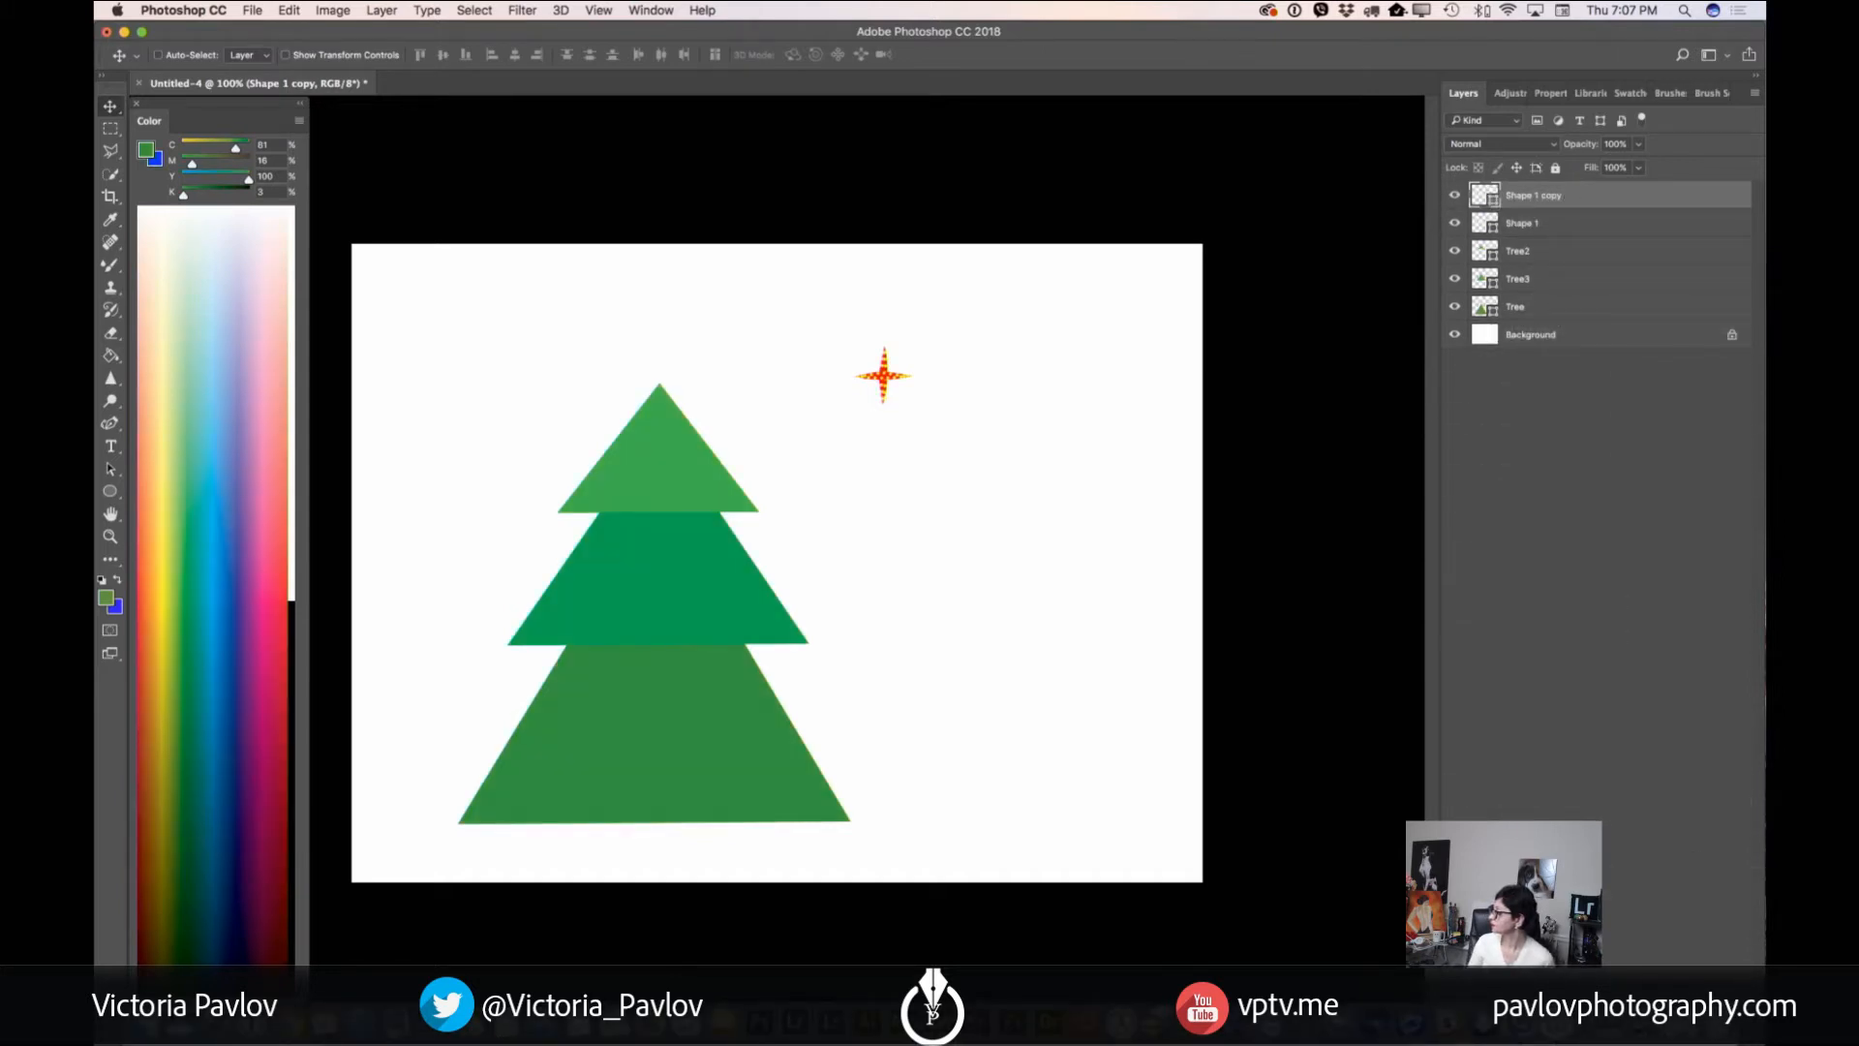
left_click_drag(1628, 202, 1704, 1028)
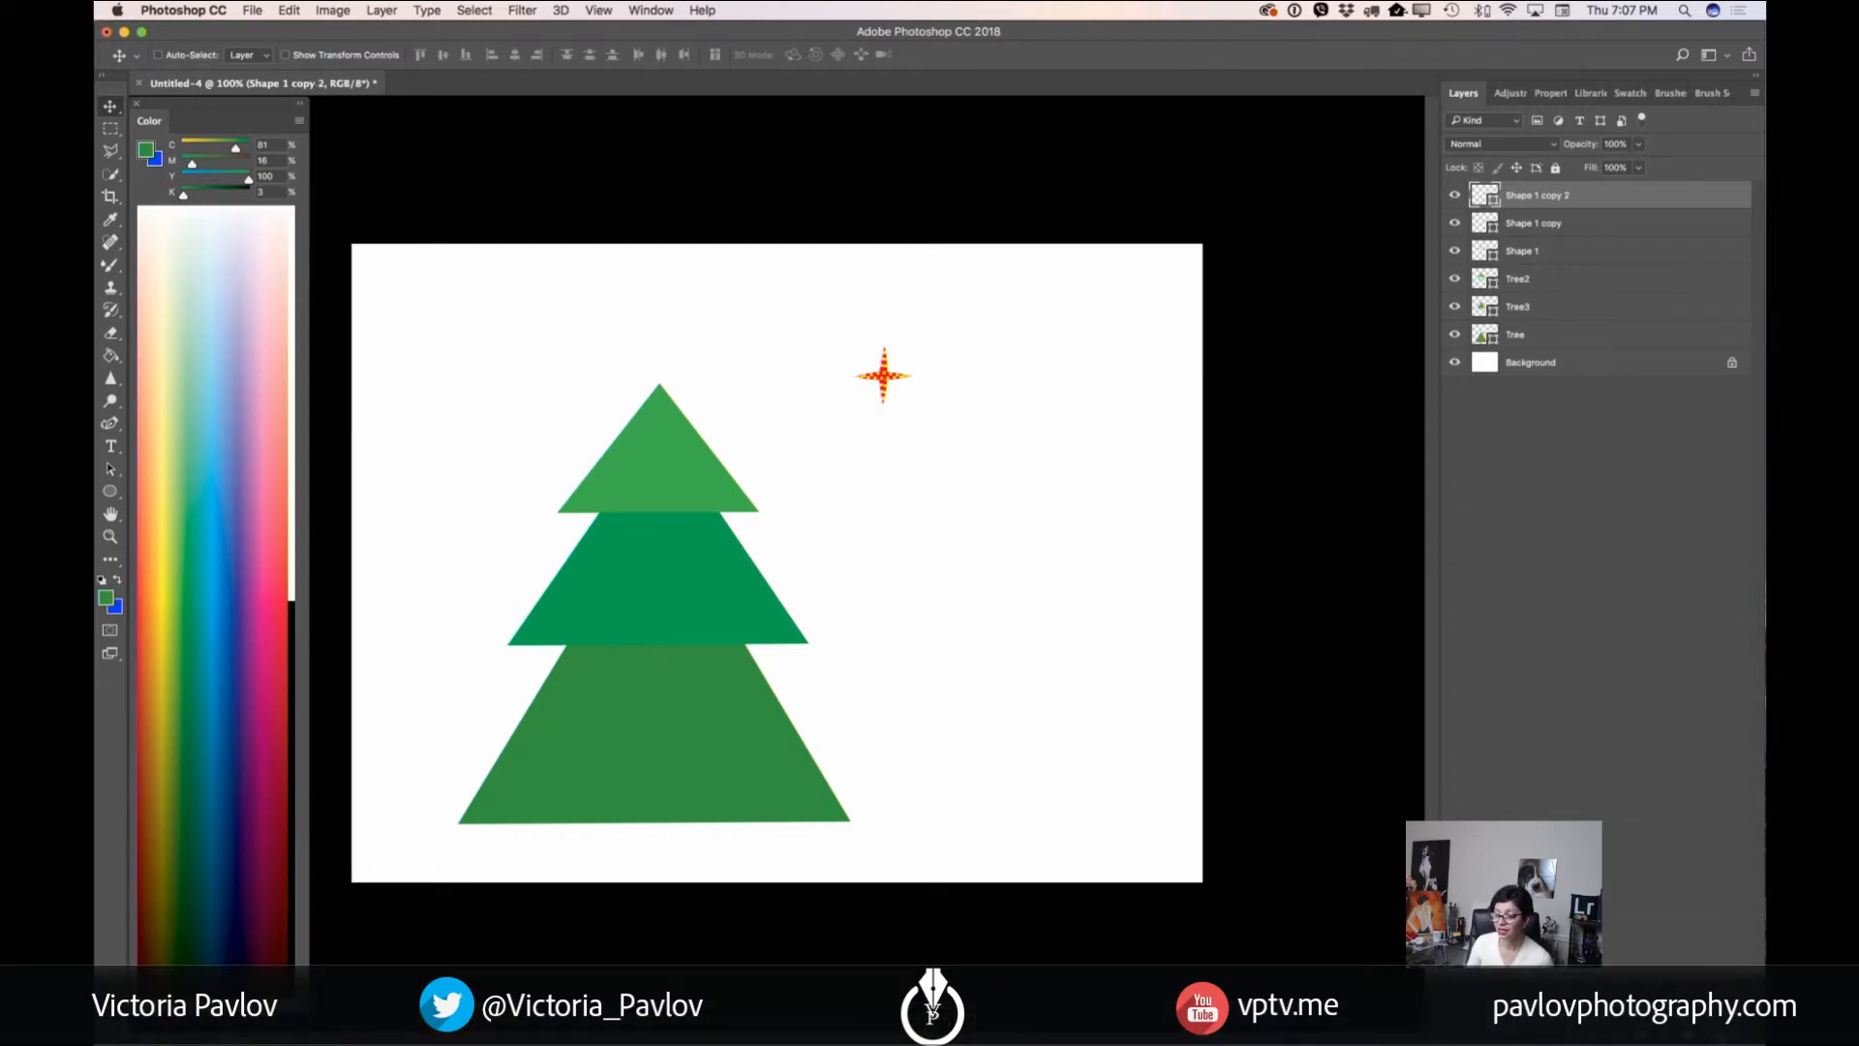
left_click(289, 10)
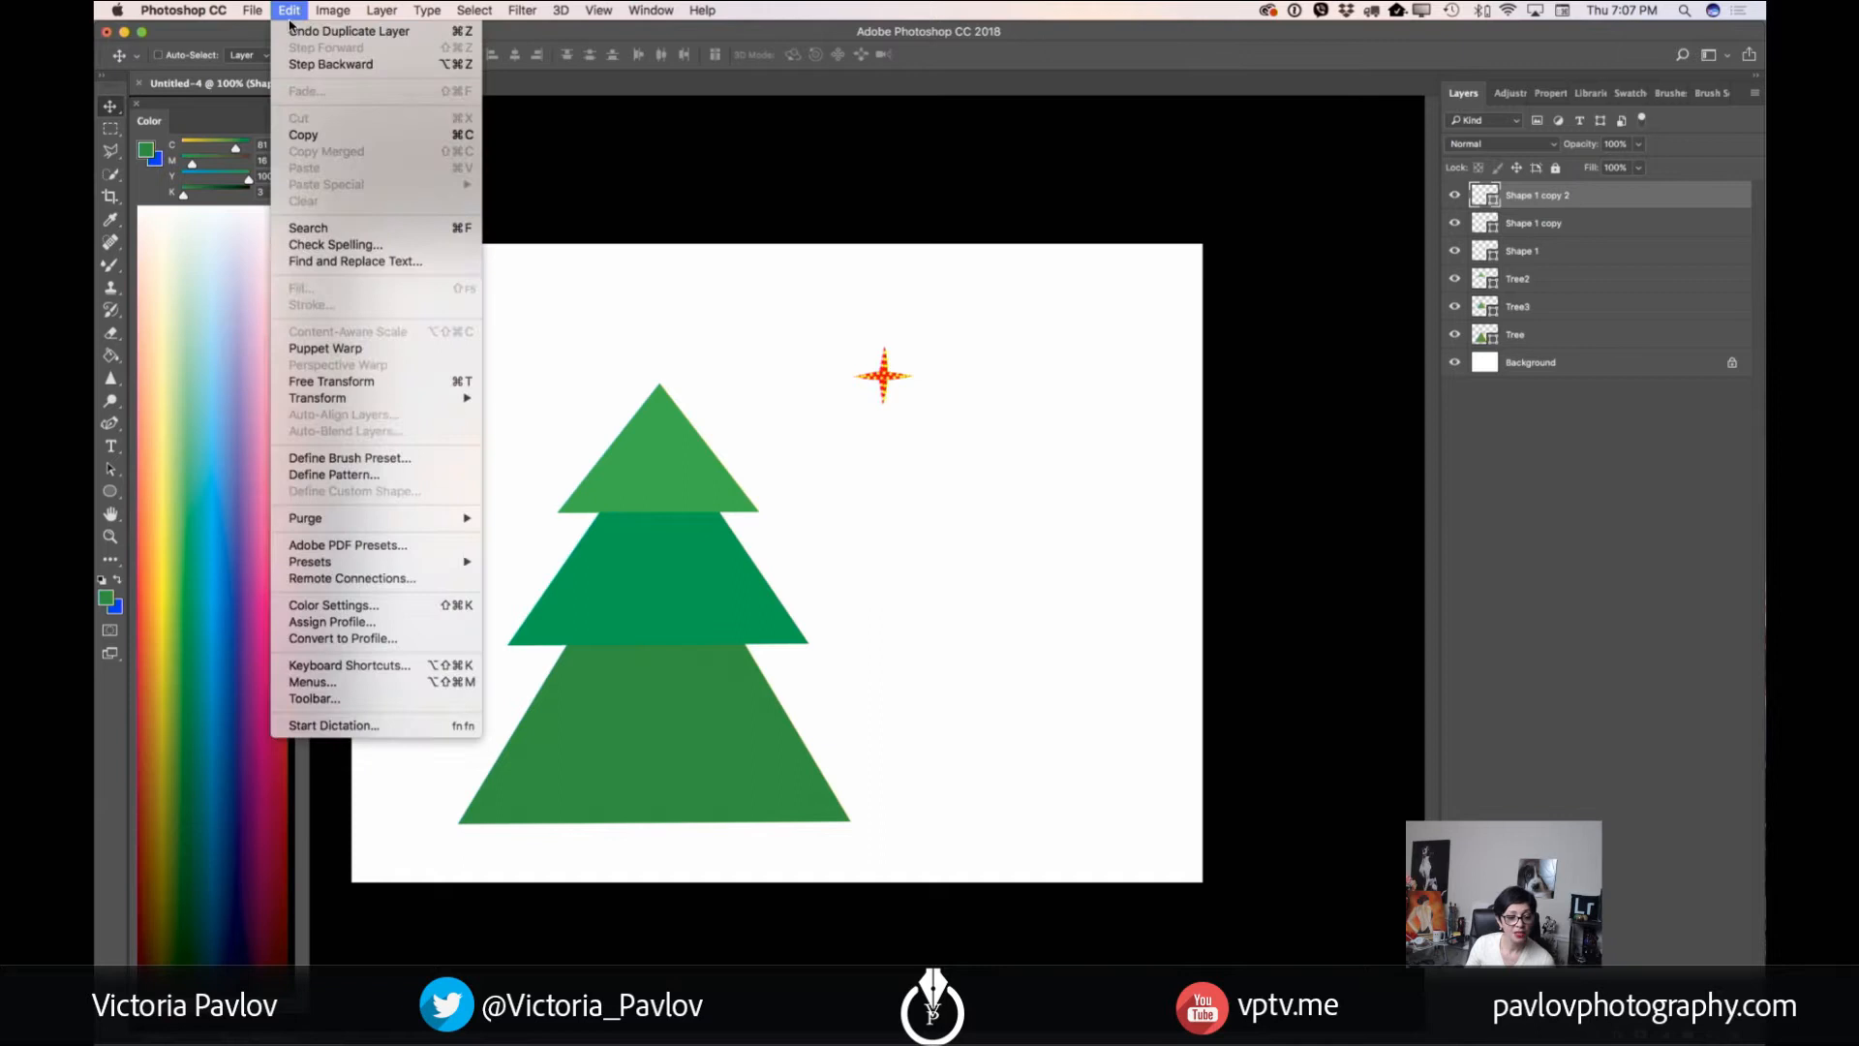
left_click(330, 382)
left_click_drag(929, 387, 906, 414)
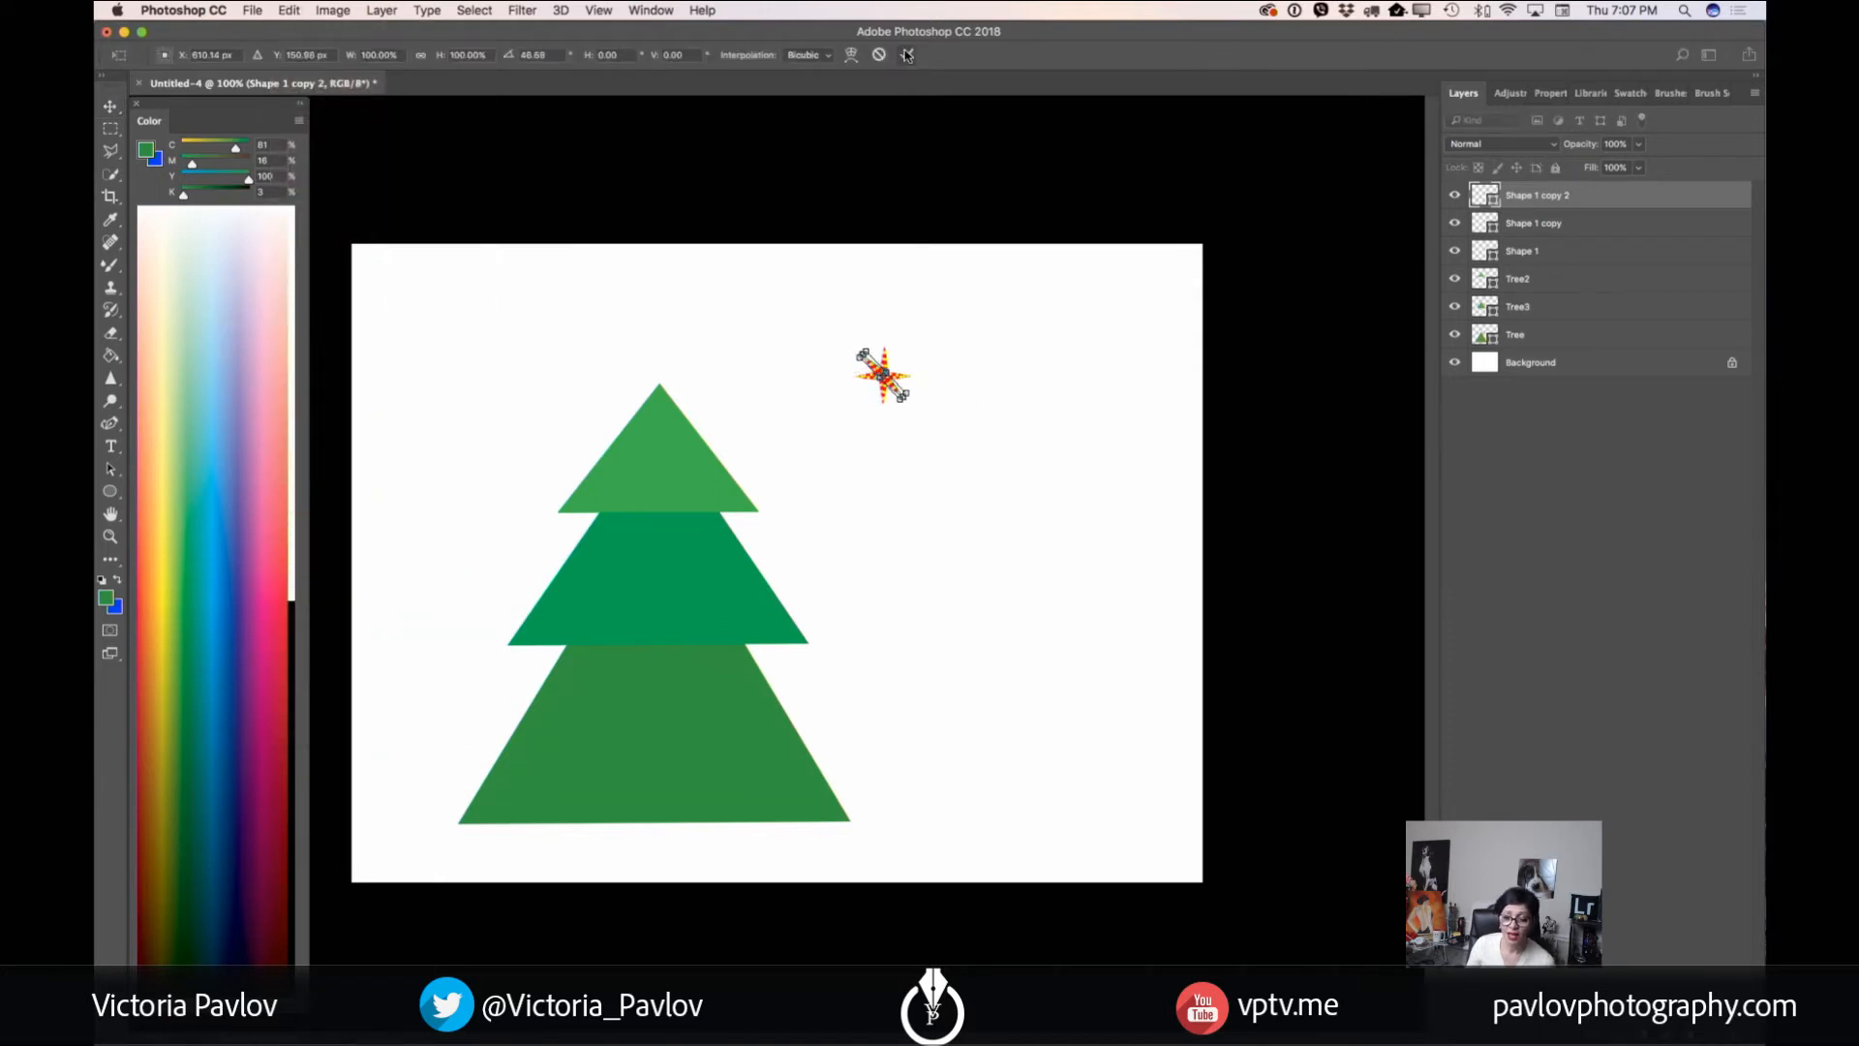
left_click(906, 54)
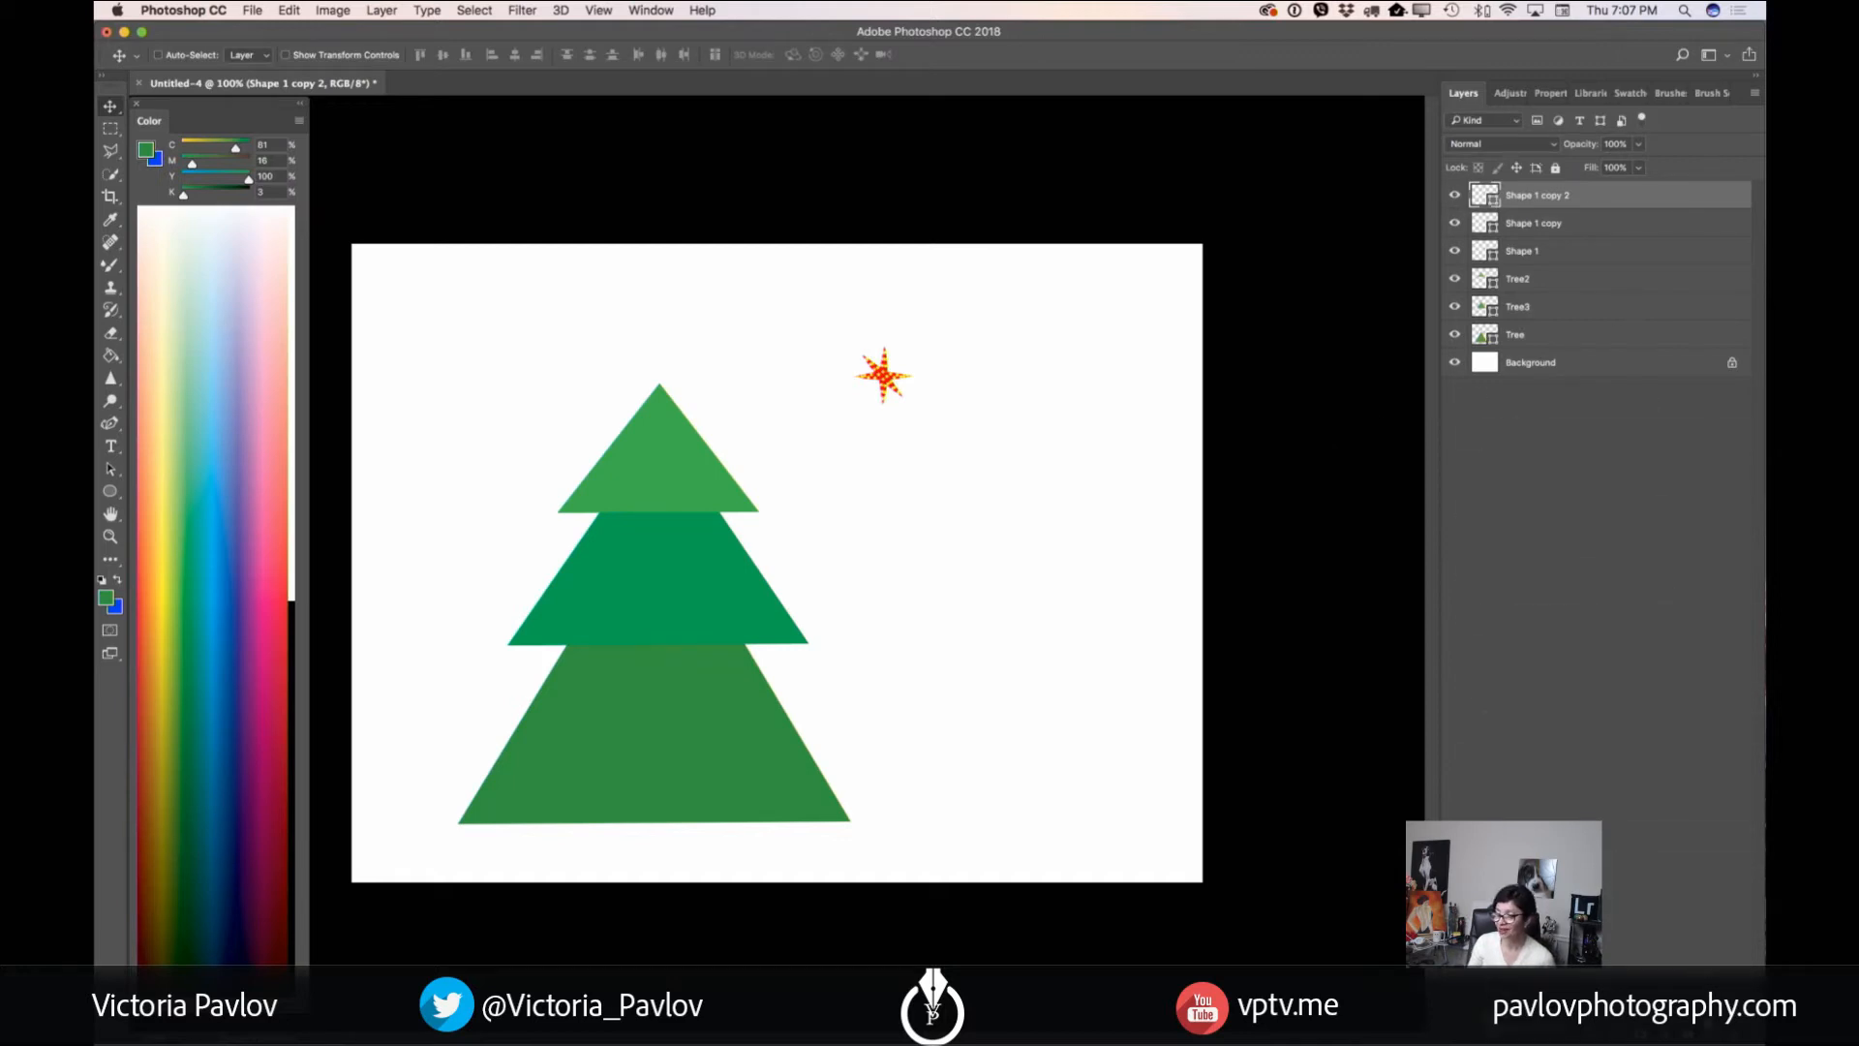
- Duplicate the diagonal ray and rotate the copy about 96° with Free Transform to complete the eight-pointed star
key("super+j")
left_click(304, 14)
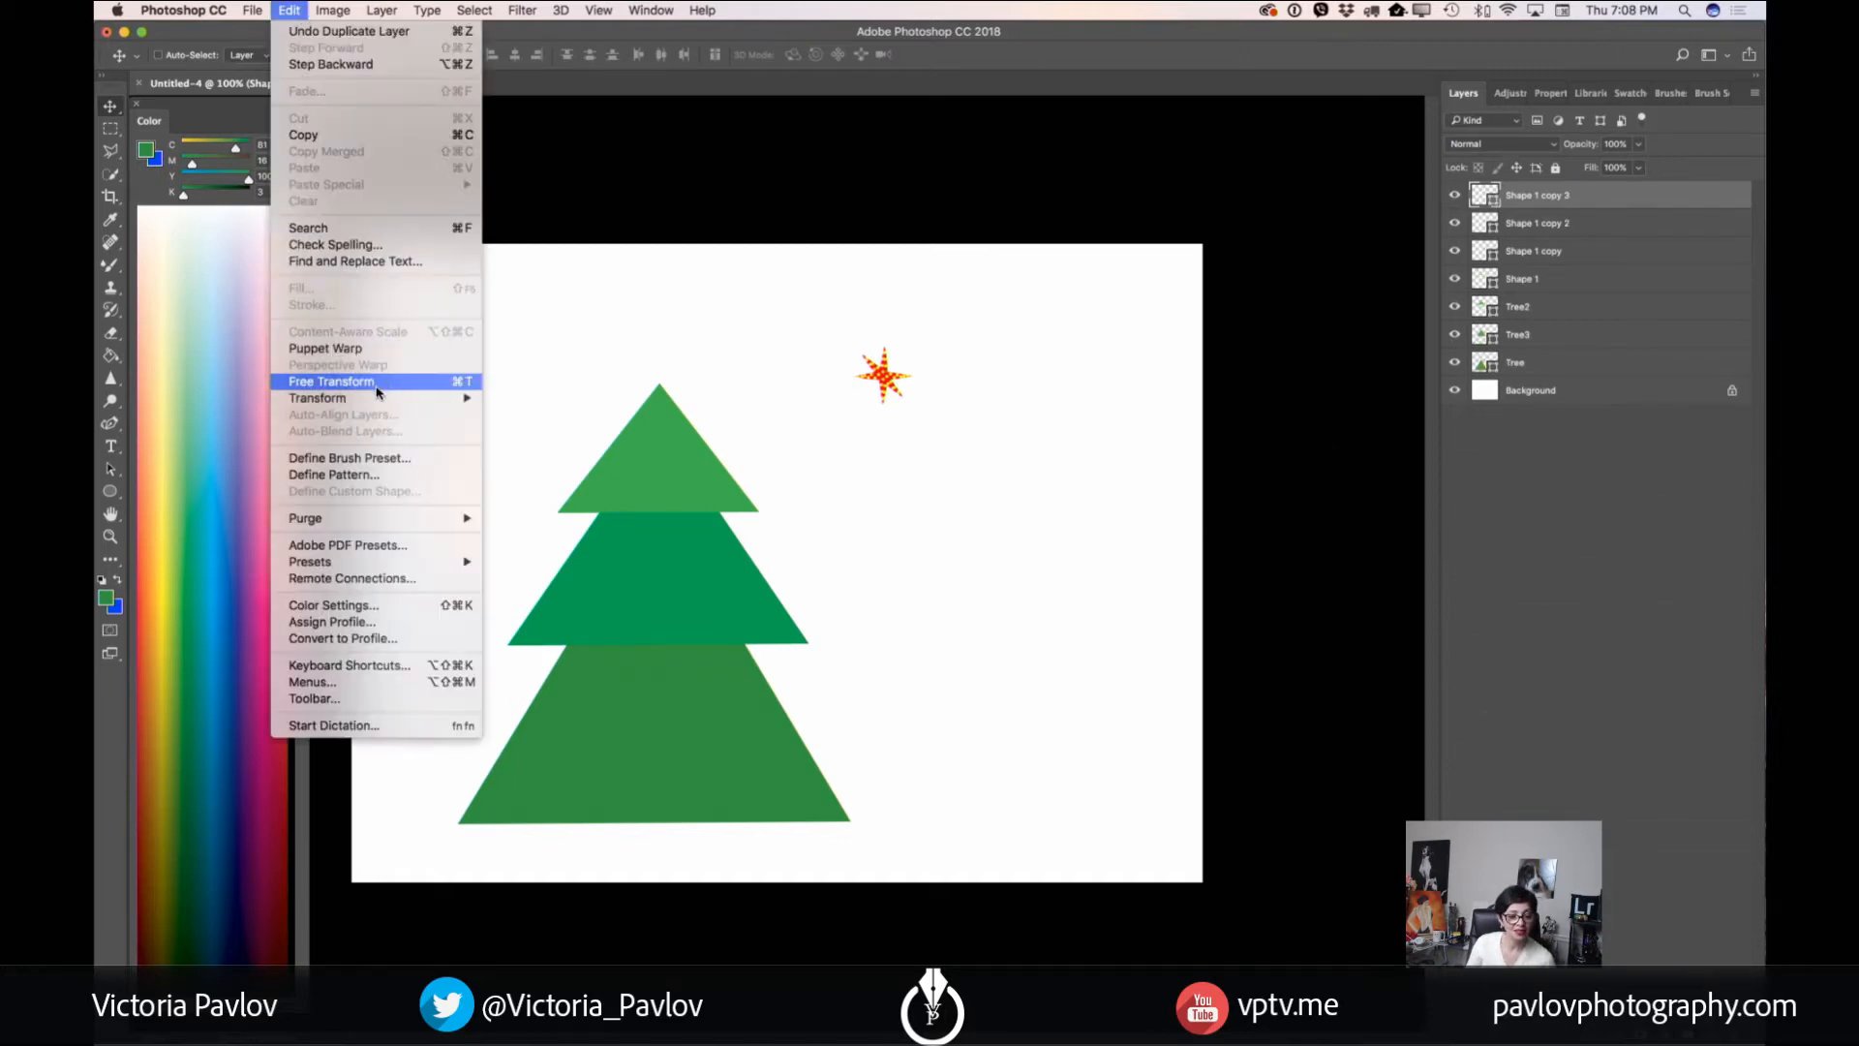
key("super+t")
left_click_drag(915, 350, 911, 420)
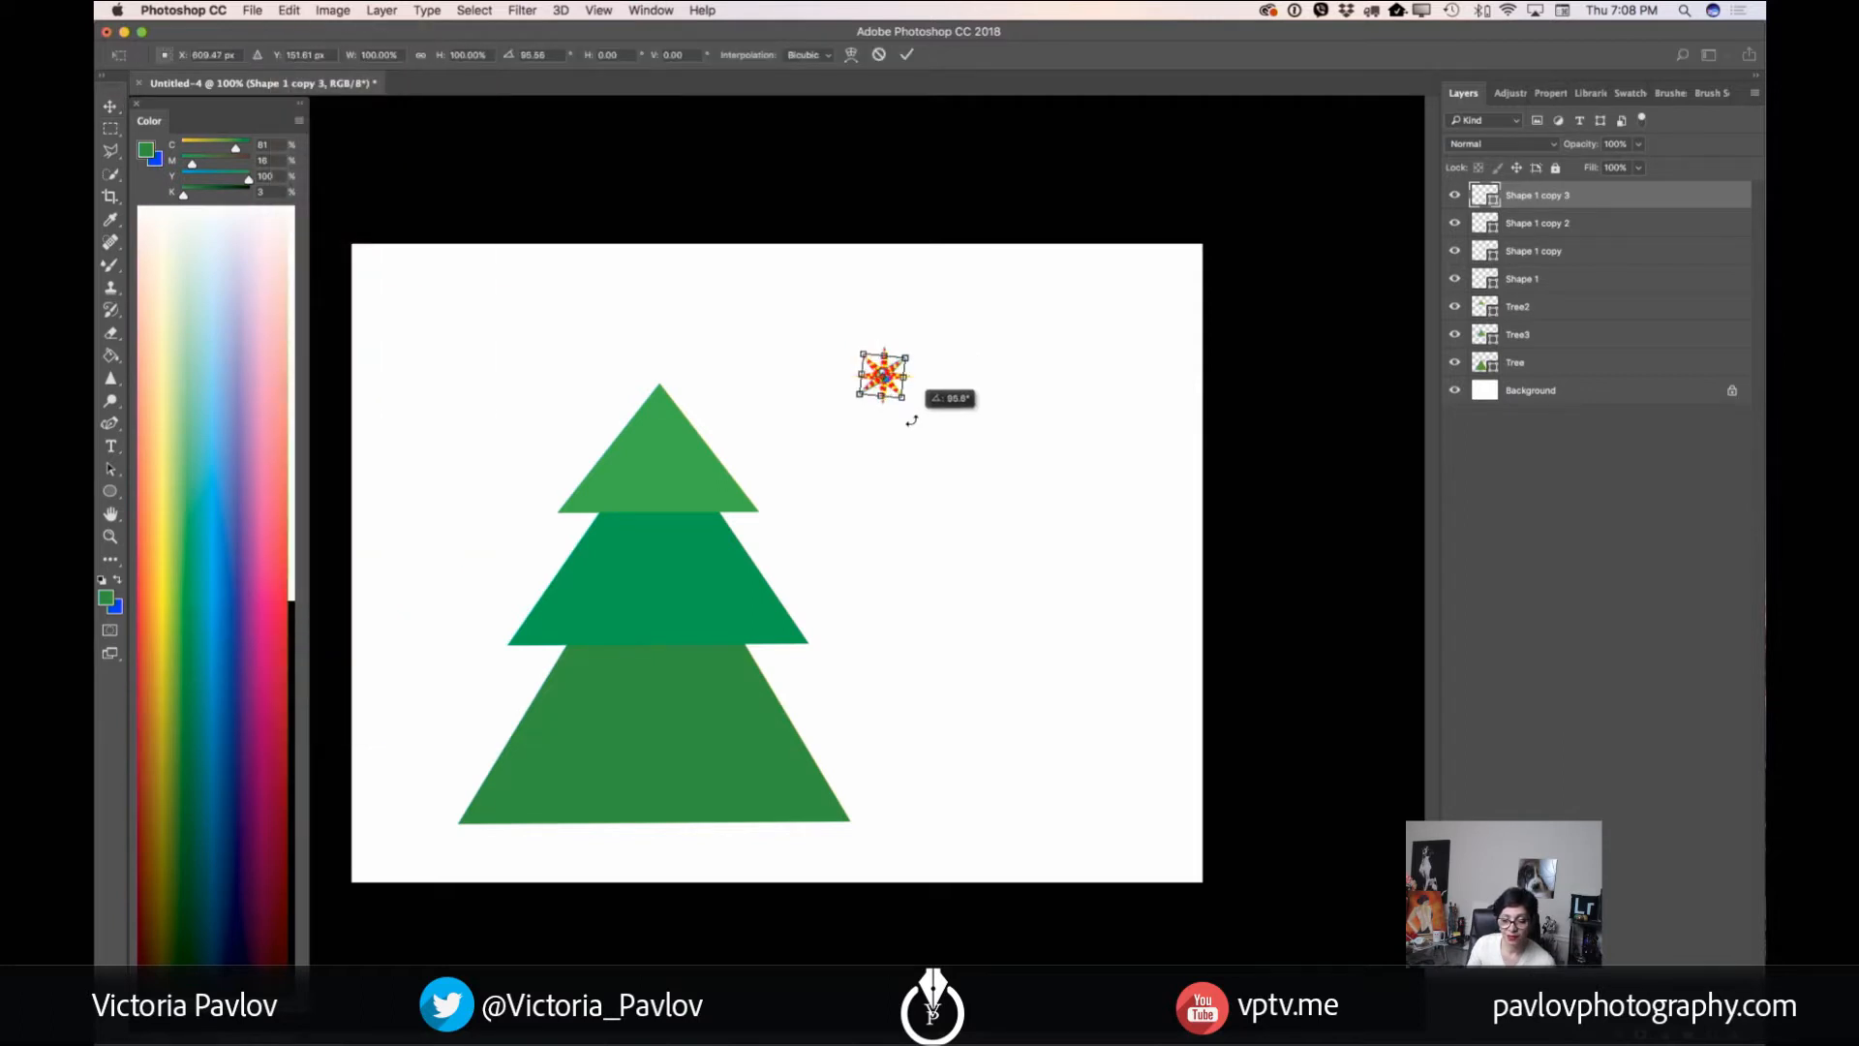
left_click(906, 54)
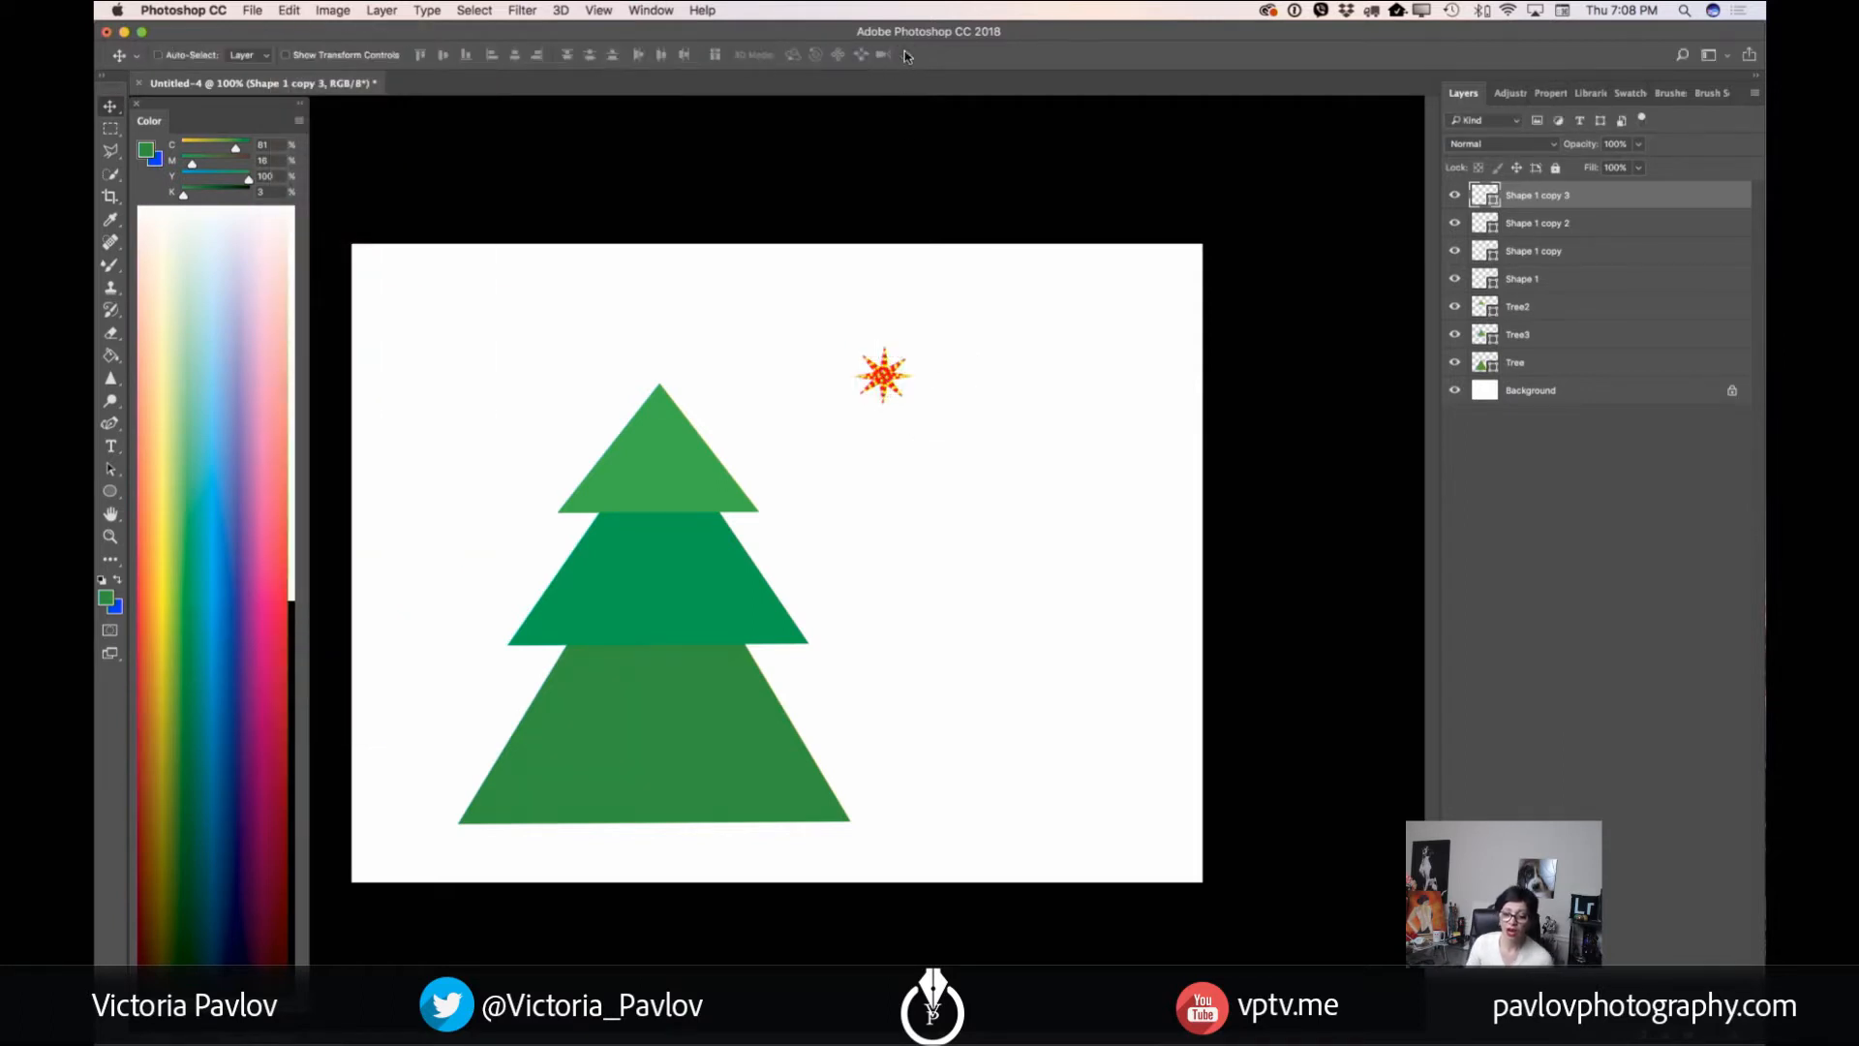
- Select all four star shape layers, give them a red colour label, and move the star onto the tip of the tree
left_click(1545, 250, "shift")
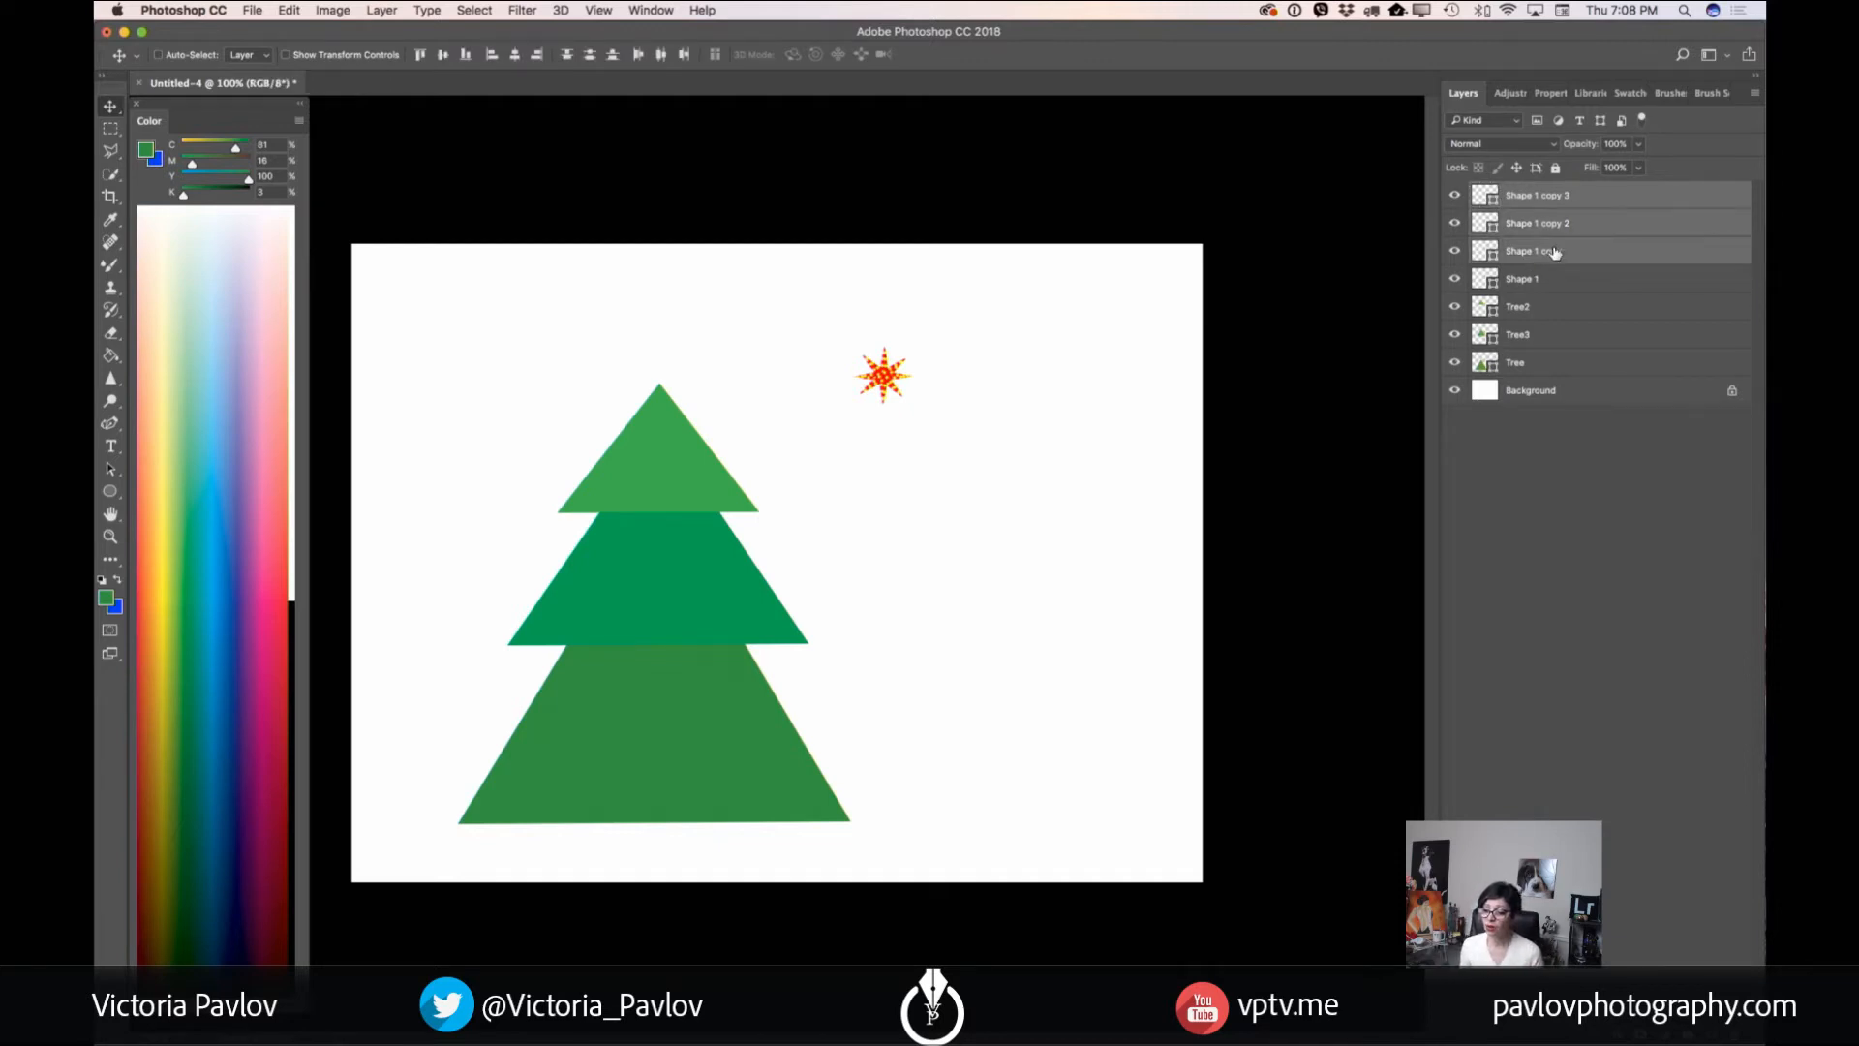
left_click(1549, 278, "shift")
right_click(1550, 278)
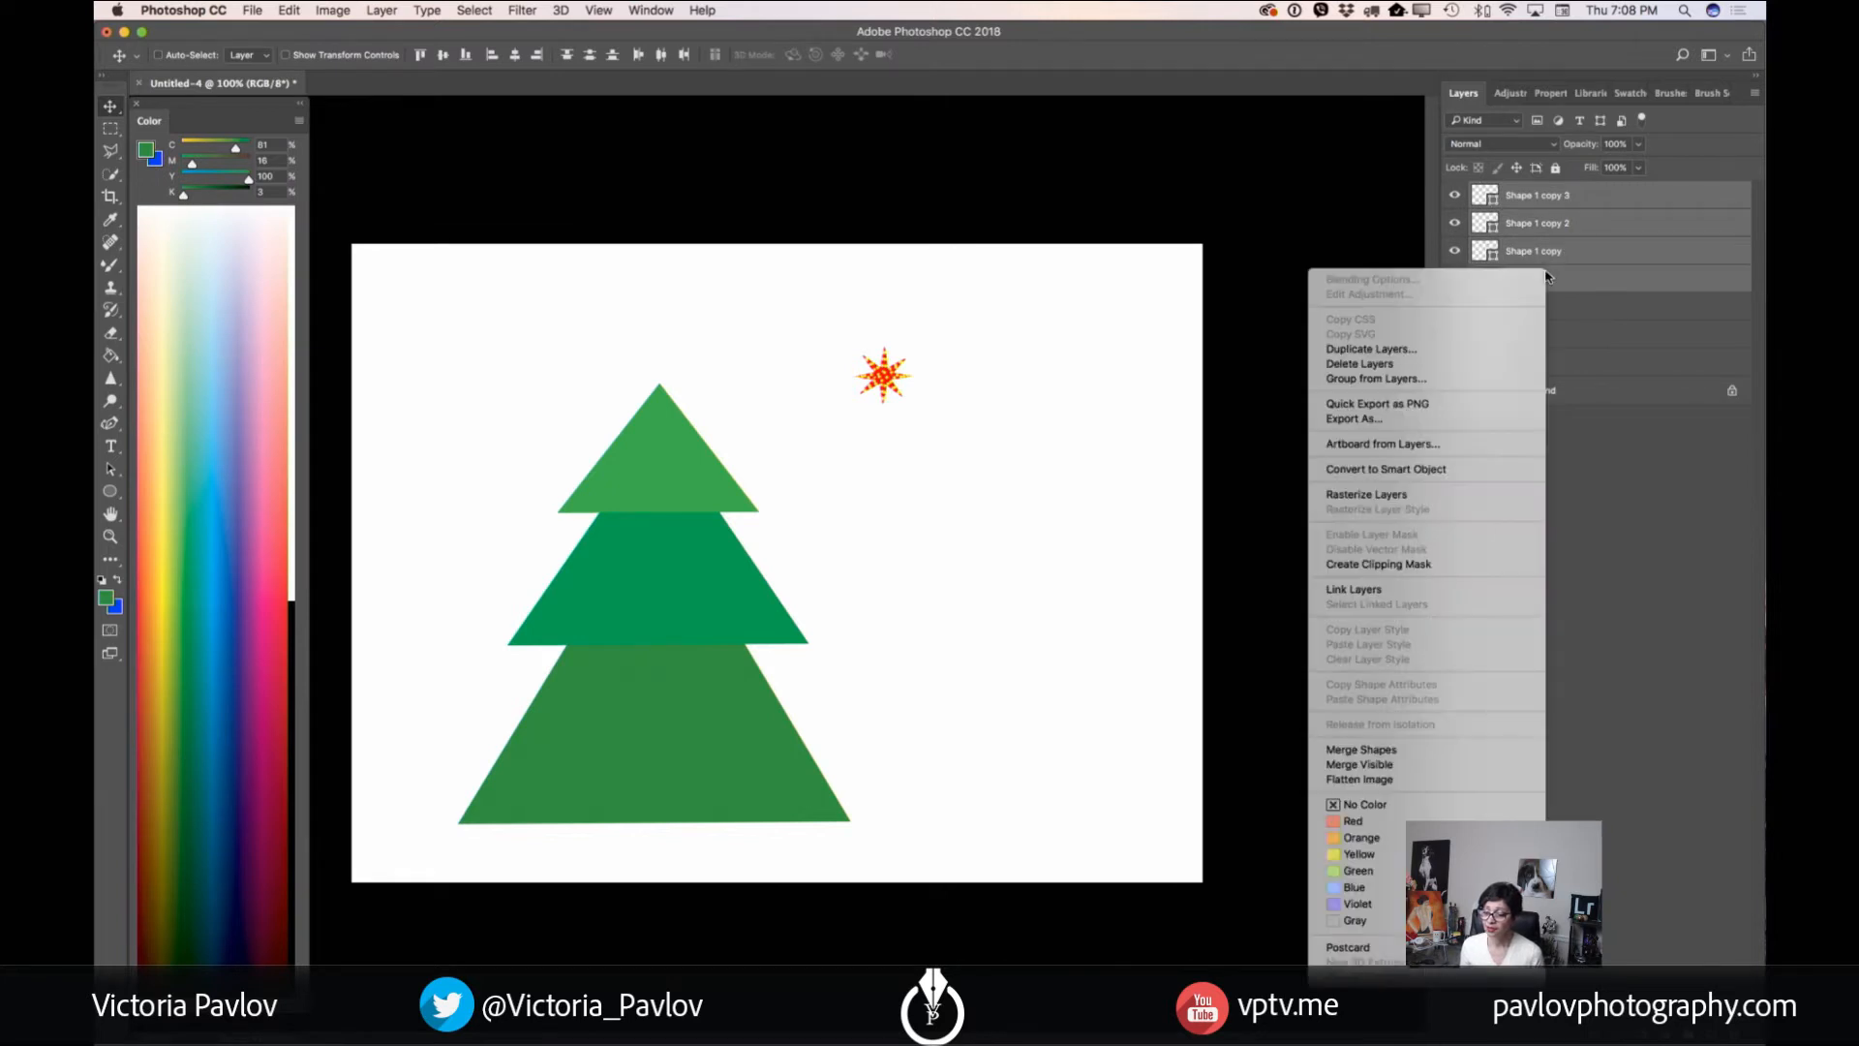
left_click(1355, 837)
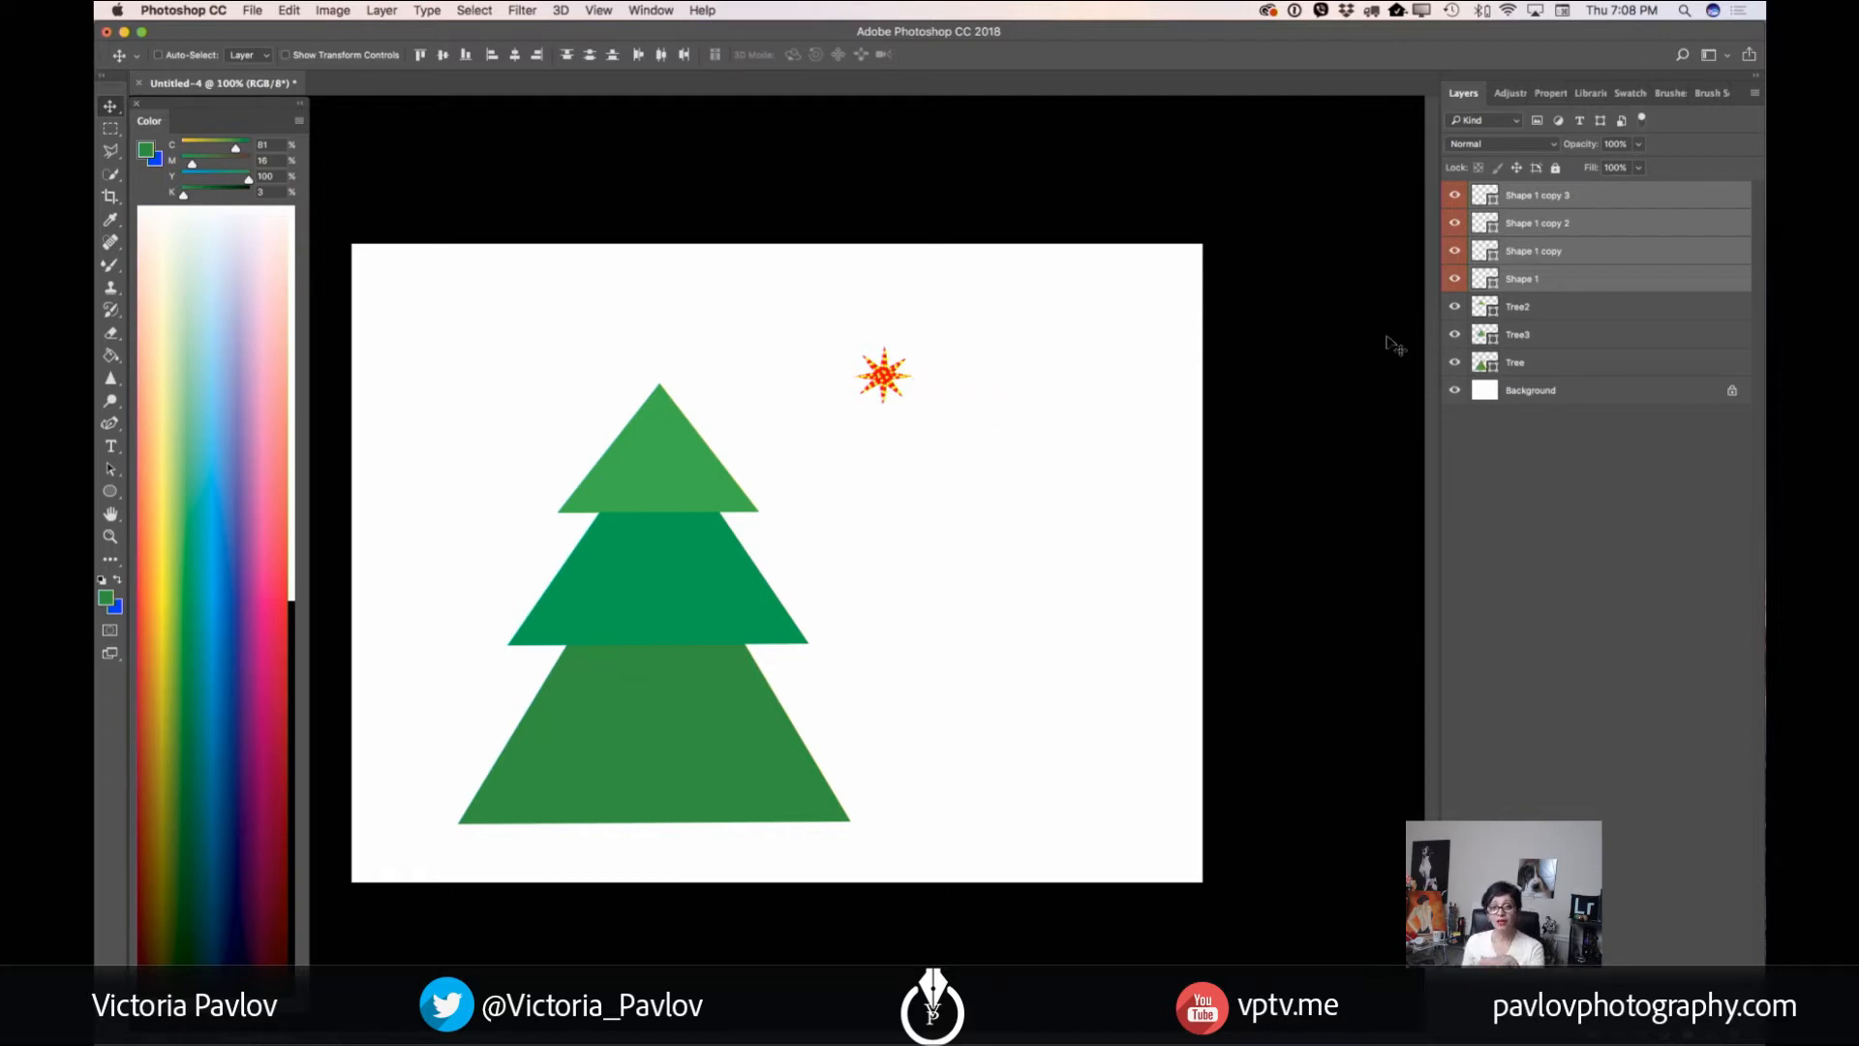
left_click_drag(883, 388, 662, 382)
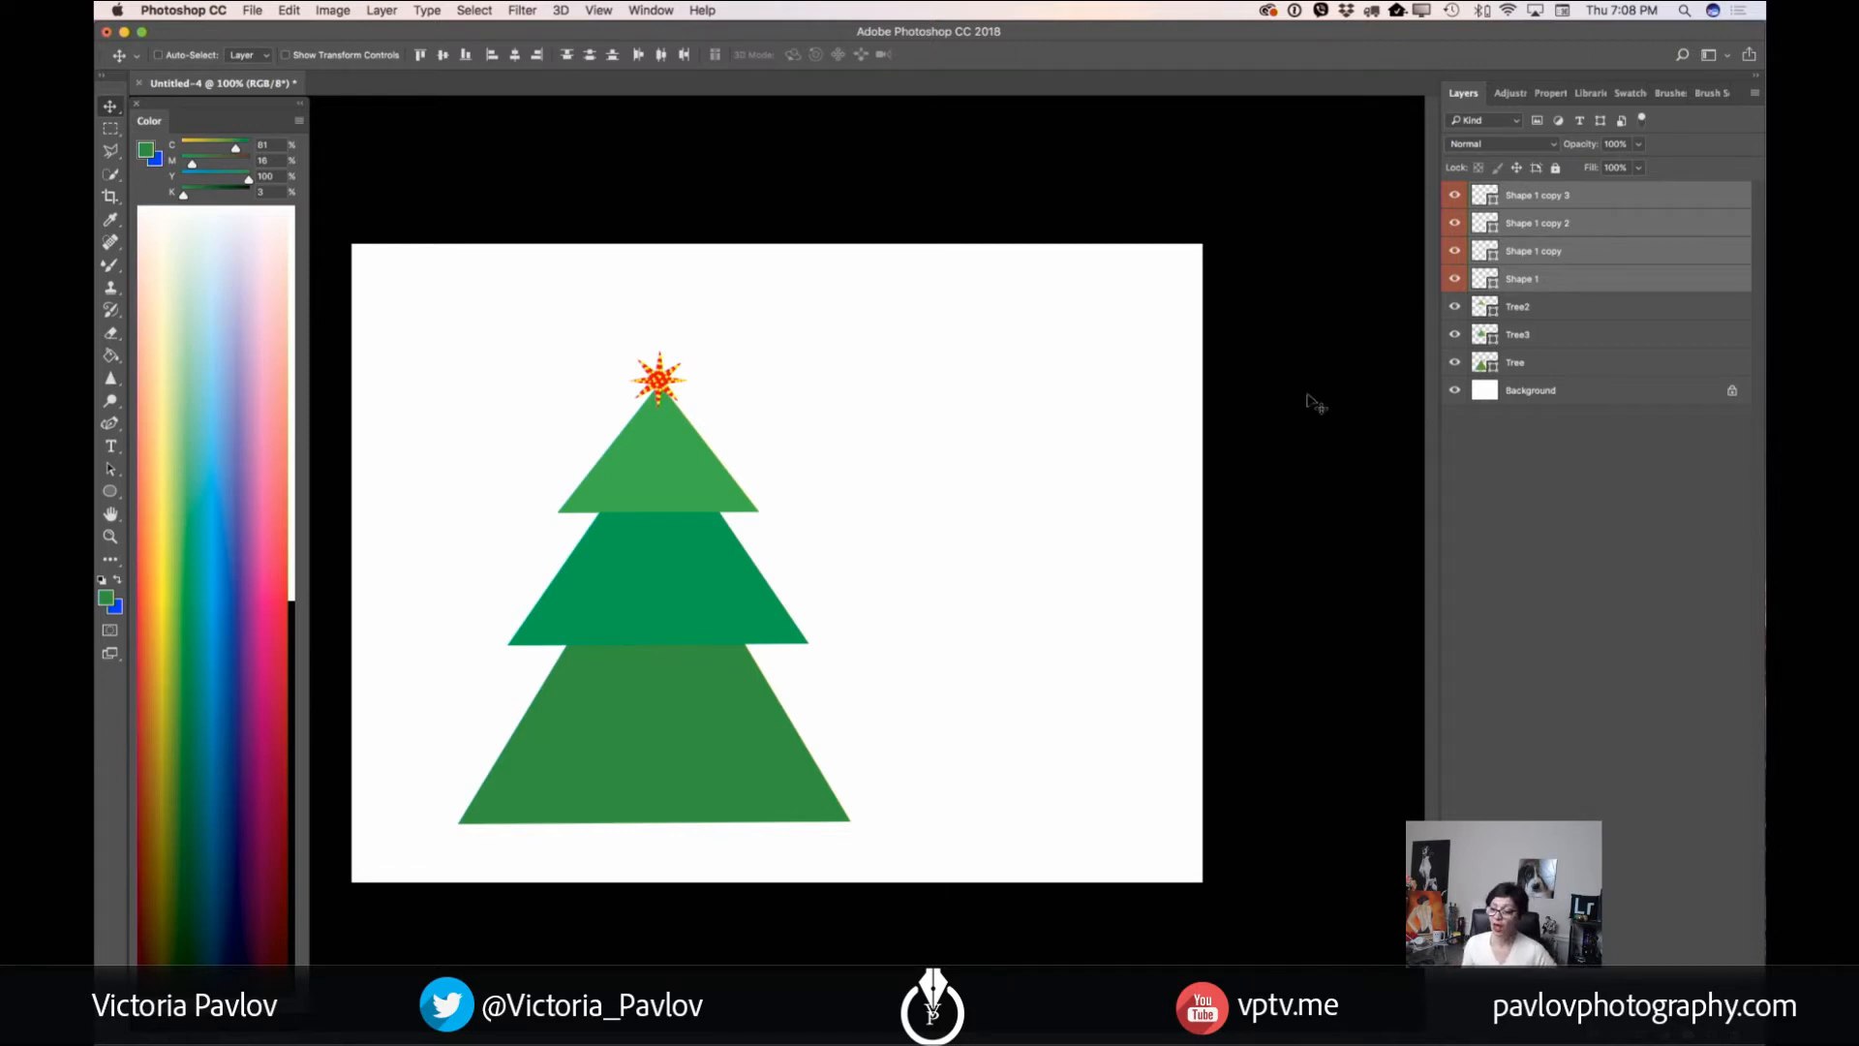
- Add a new layer above the star layers, set the Curvature Pen Tool to no fill and a red stroke, and open the stroke line options
left_click(1586, 201)
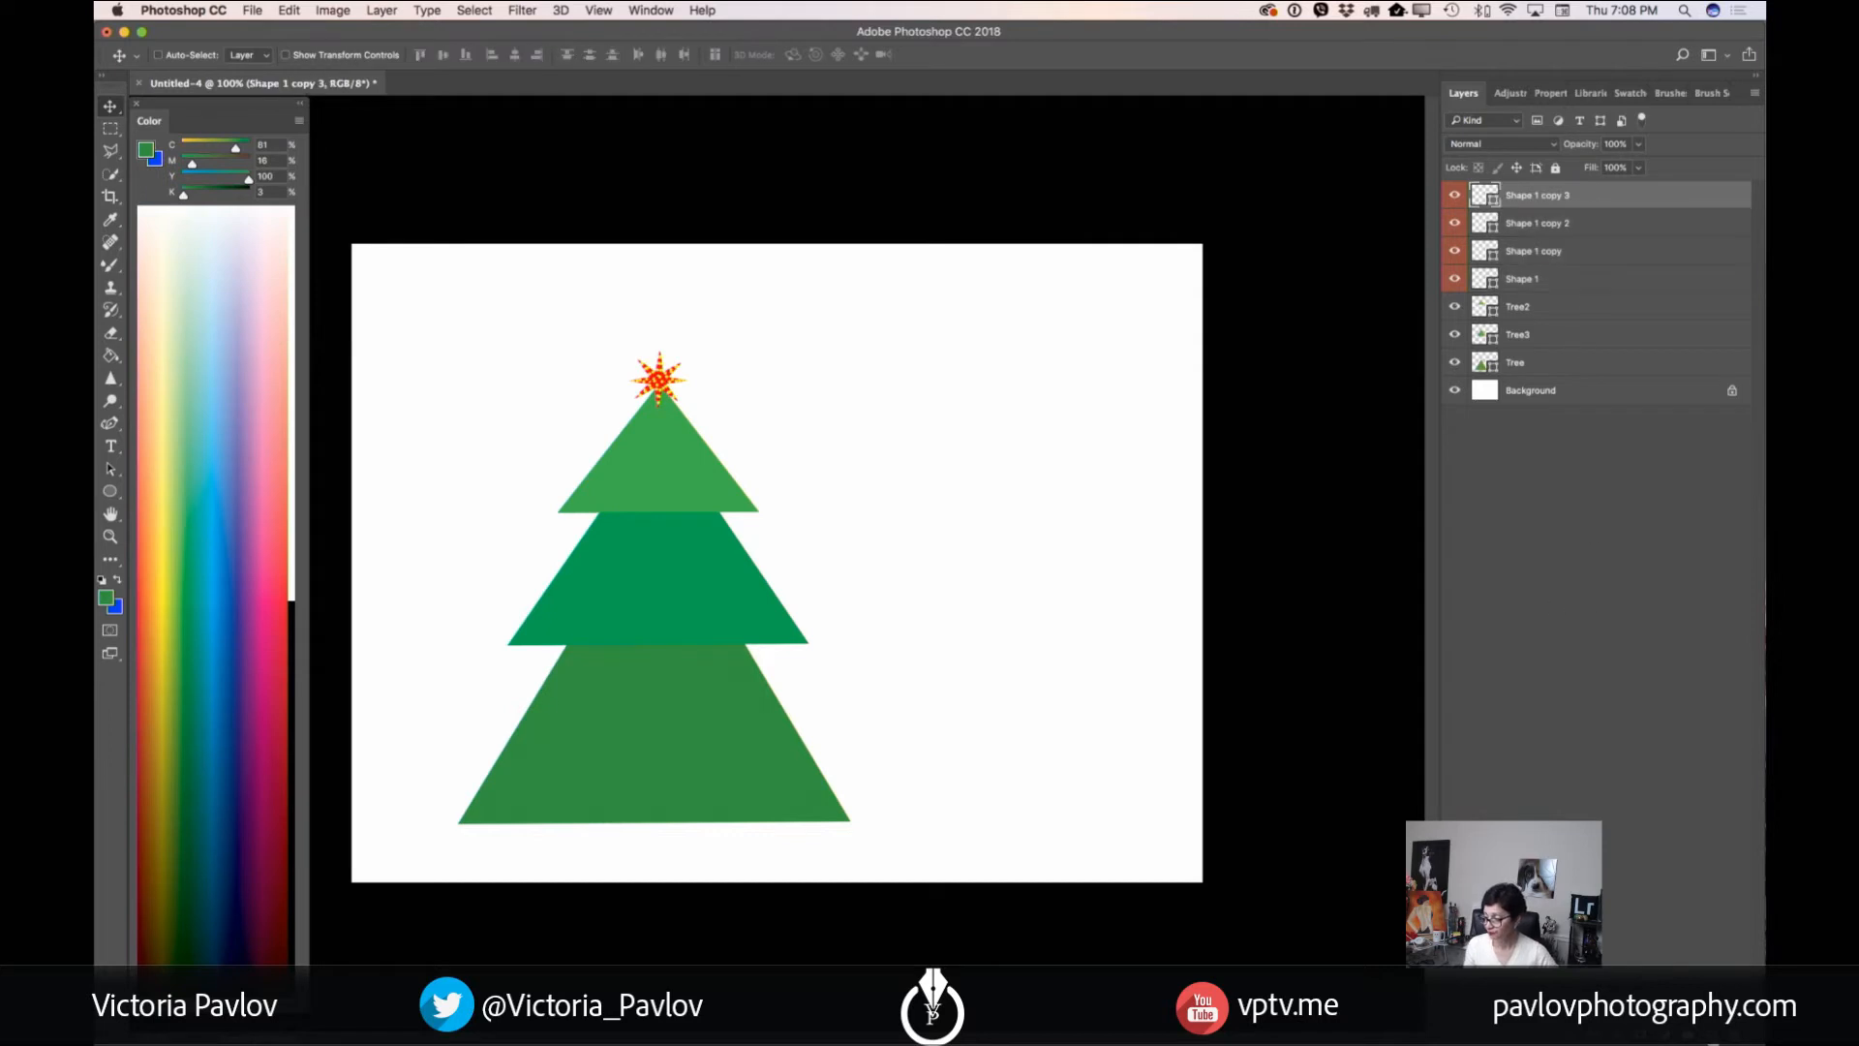
key("alt+shift+super+n")
left_click(110, 423)
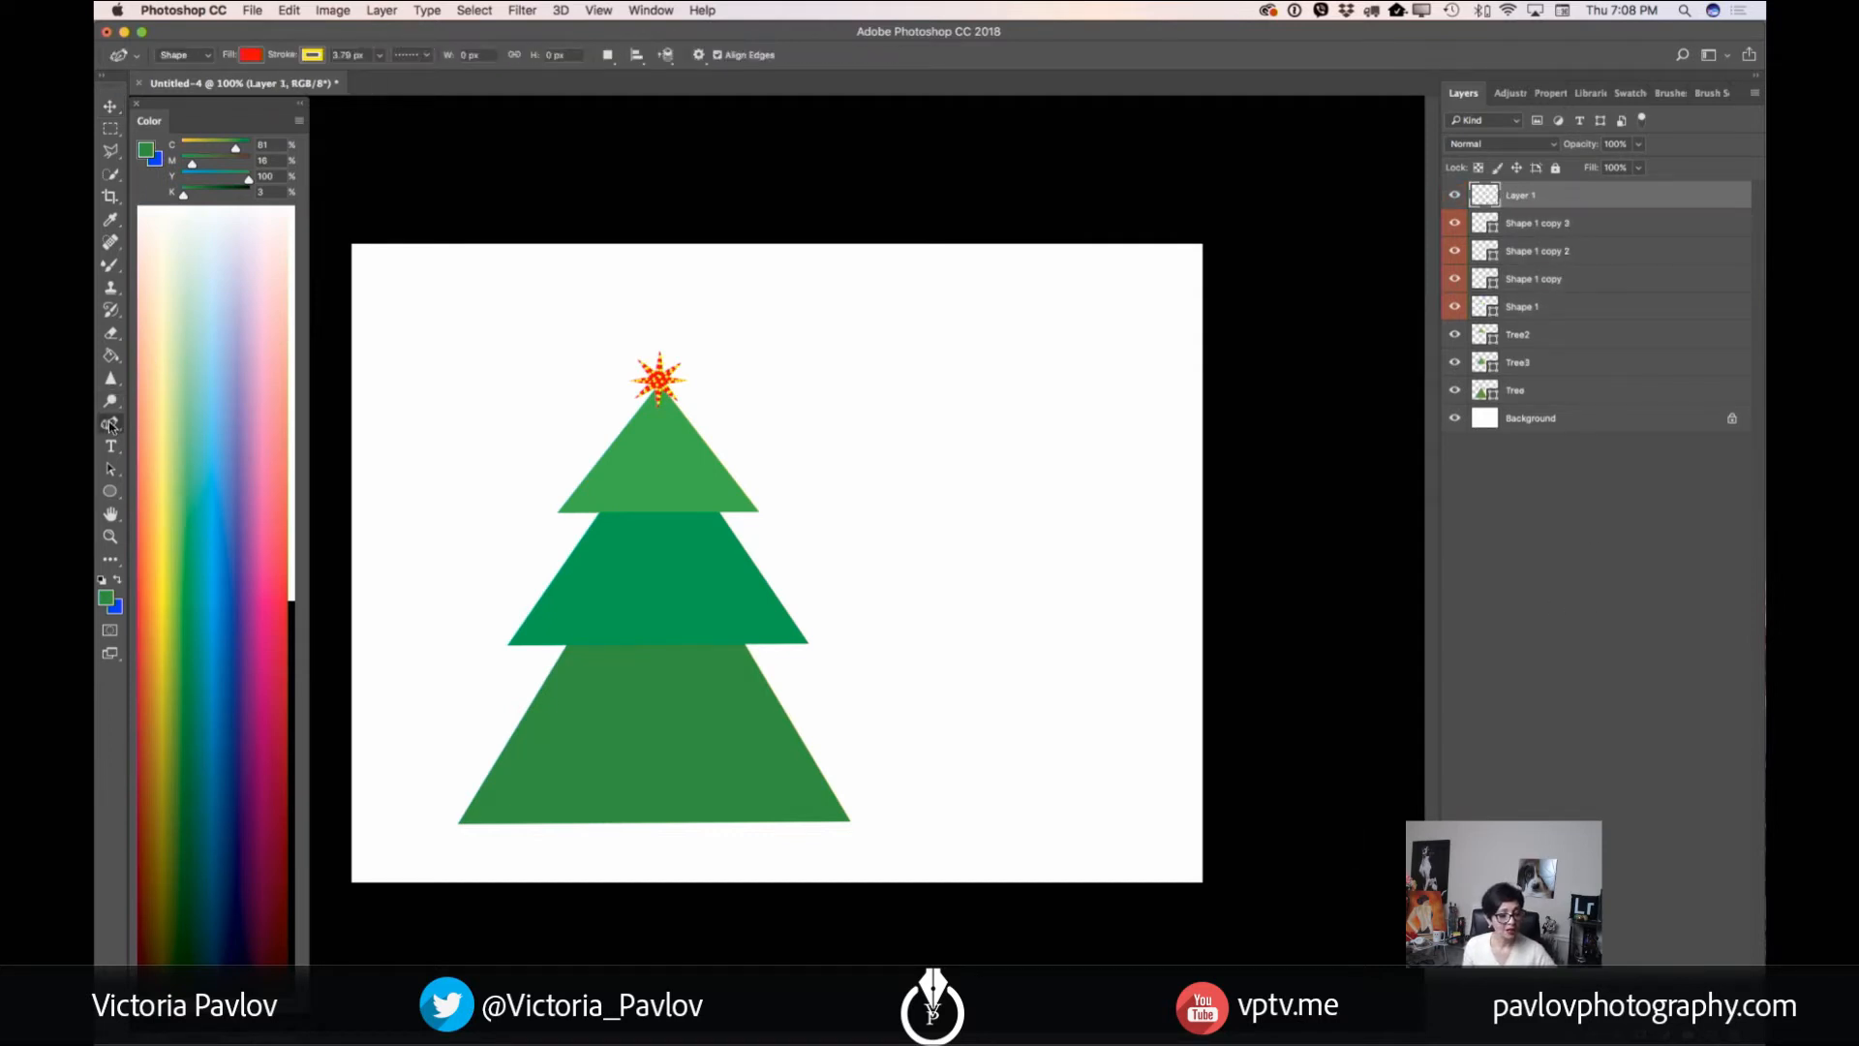
left_click(111, 423)
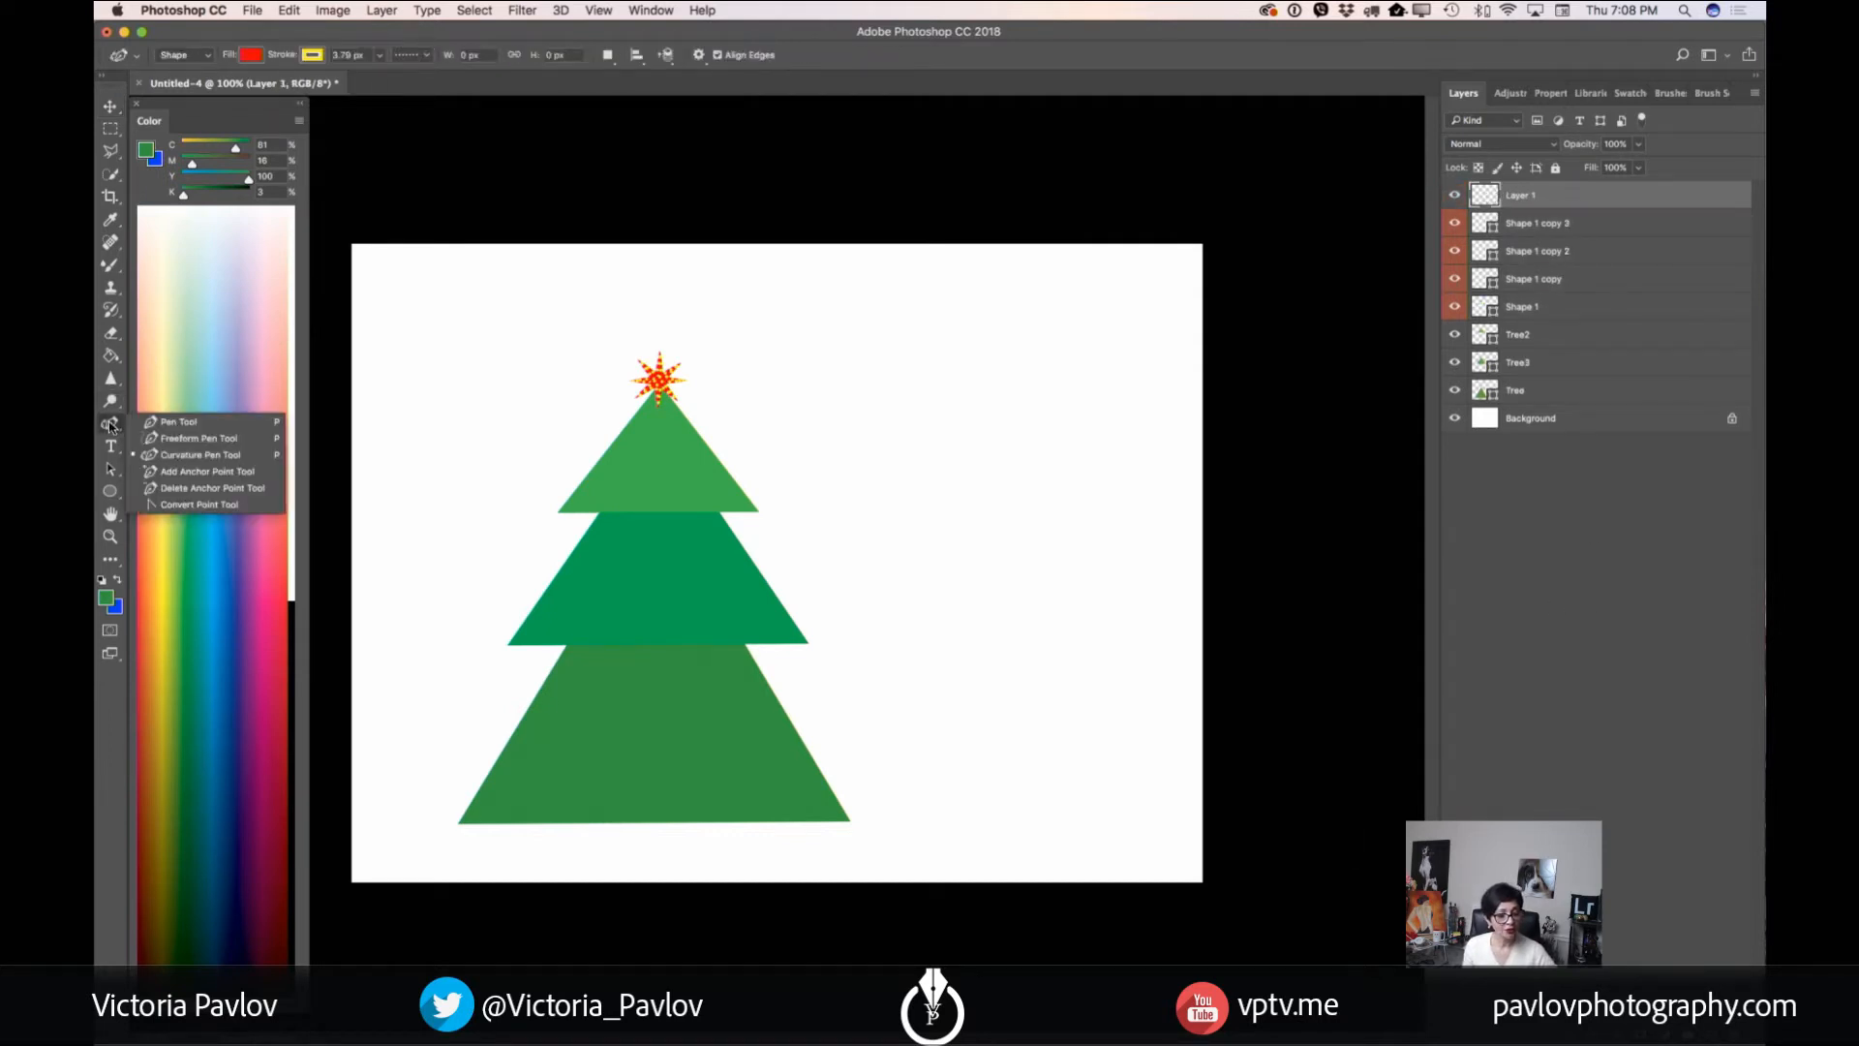
left_click(250, 55)
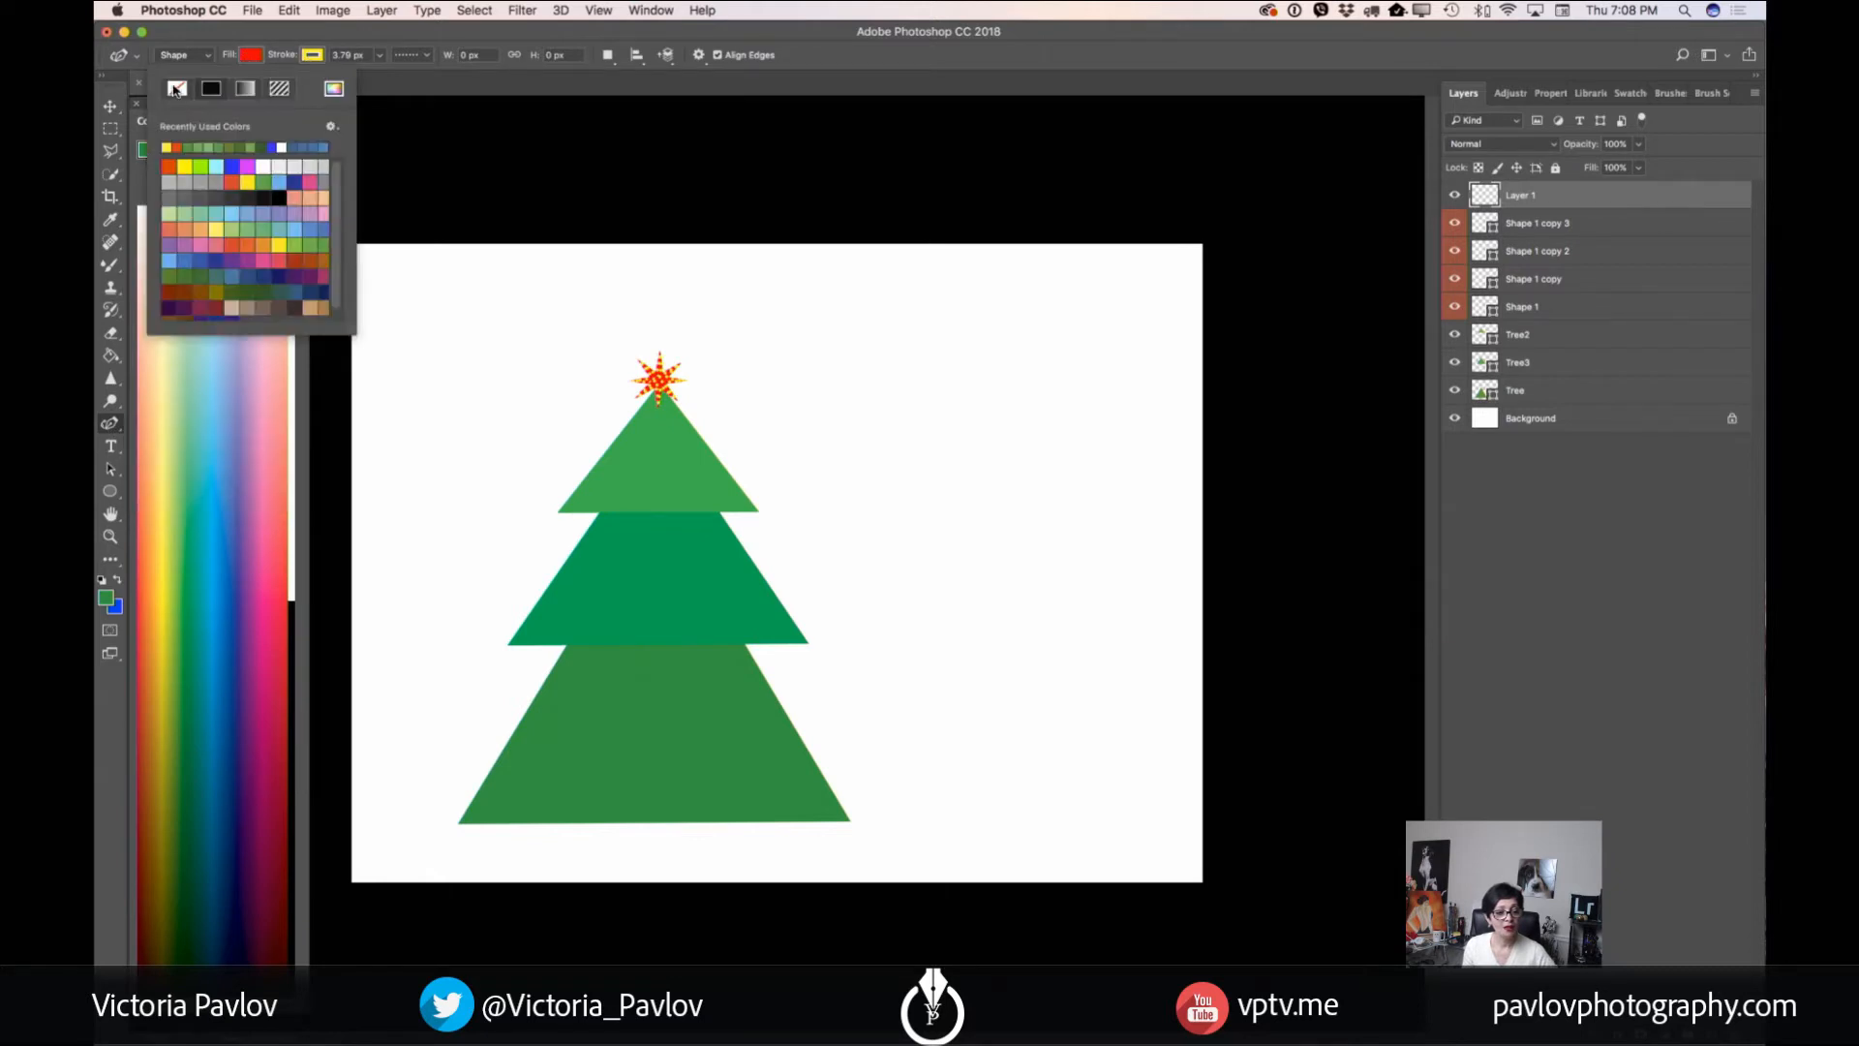
left_click(175, 89)
left_click(311, 56)
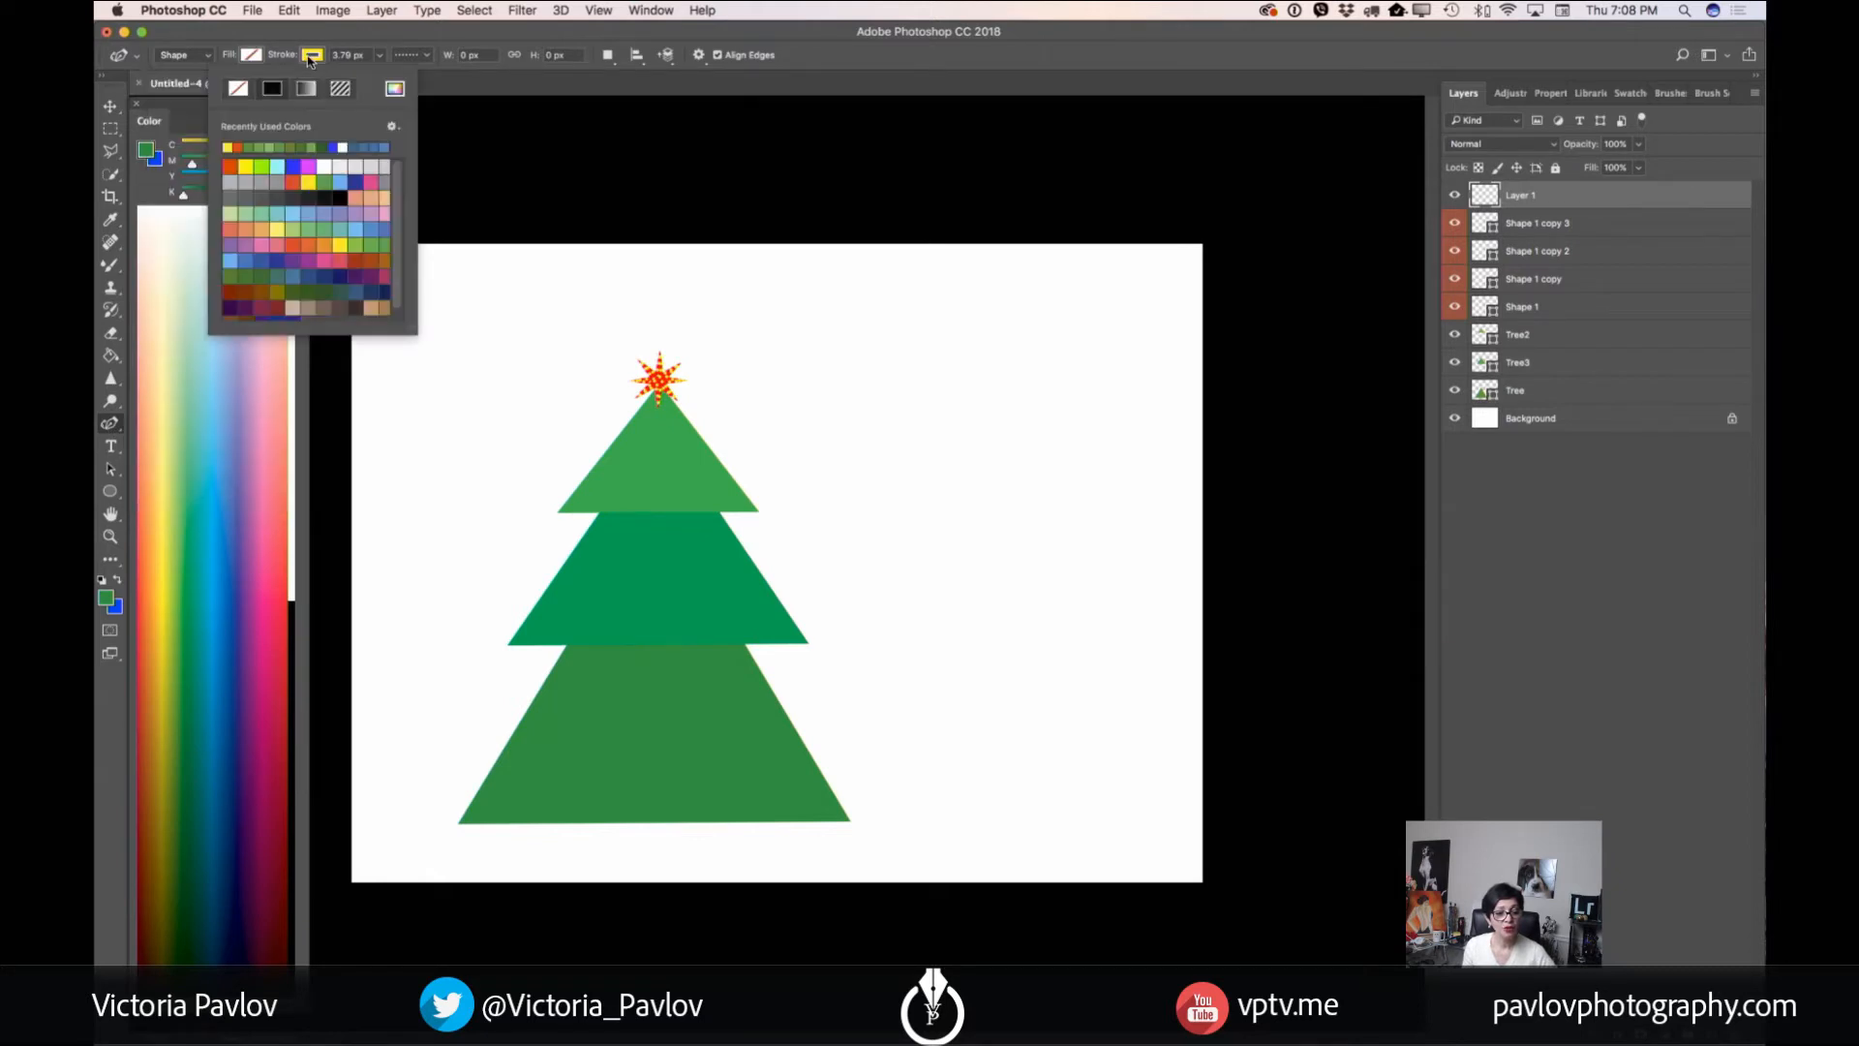
left_click(240, 145)
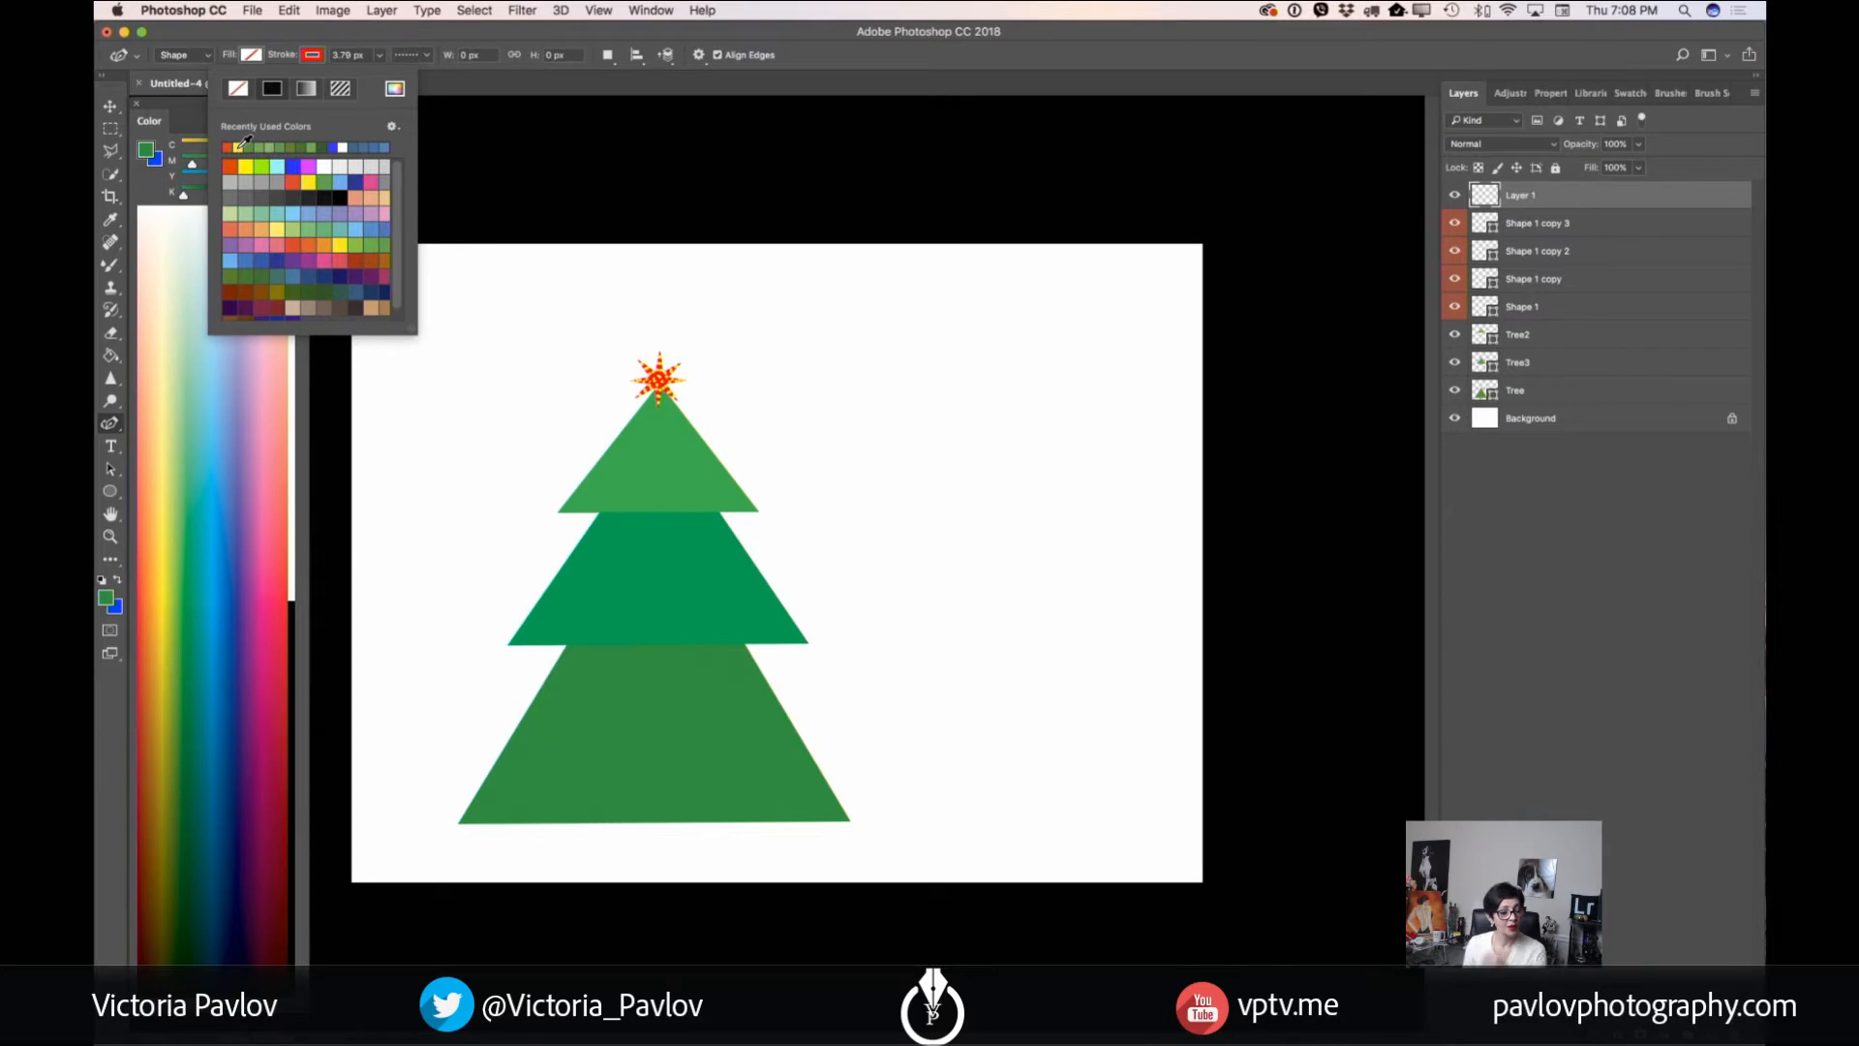
left_click(421, 59)
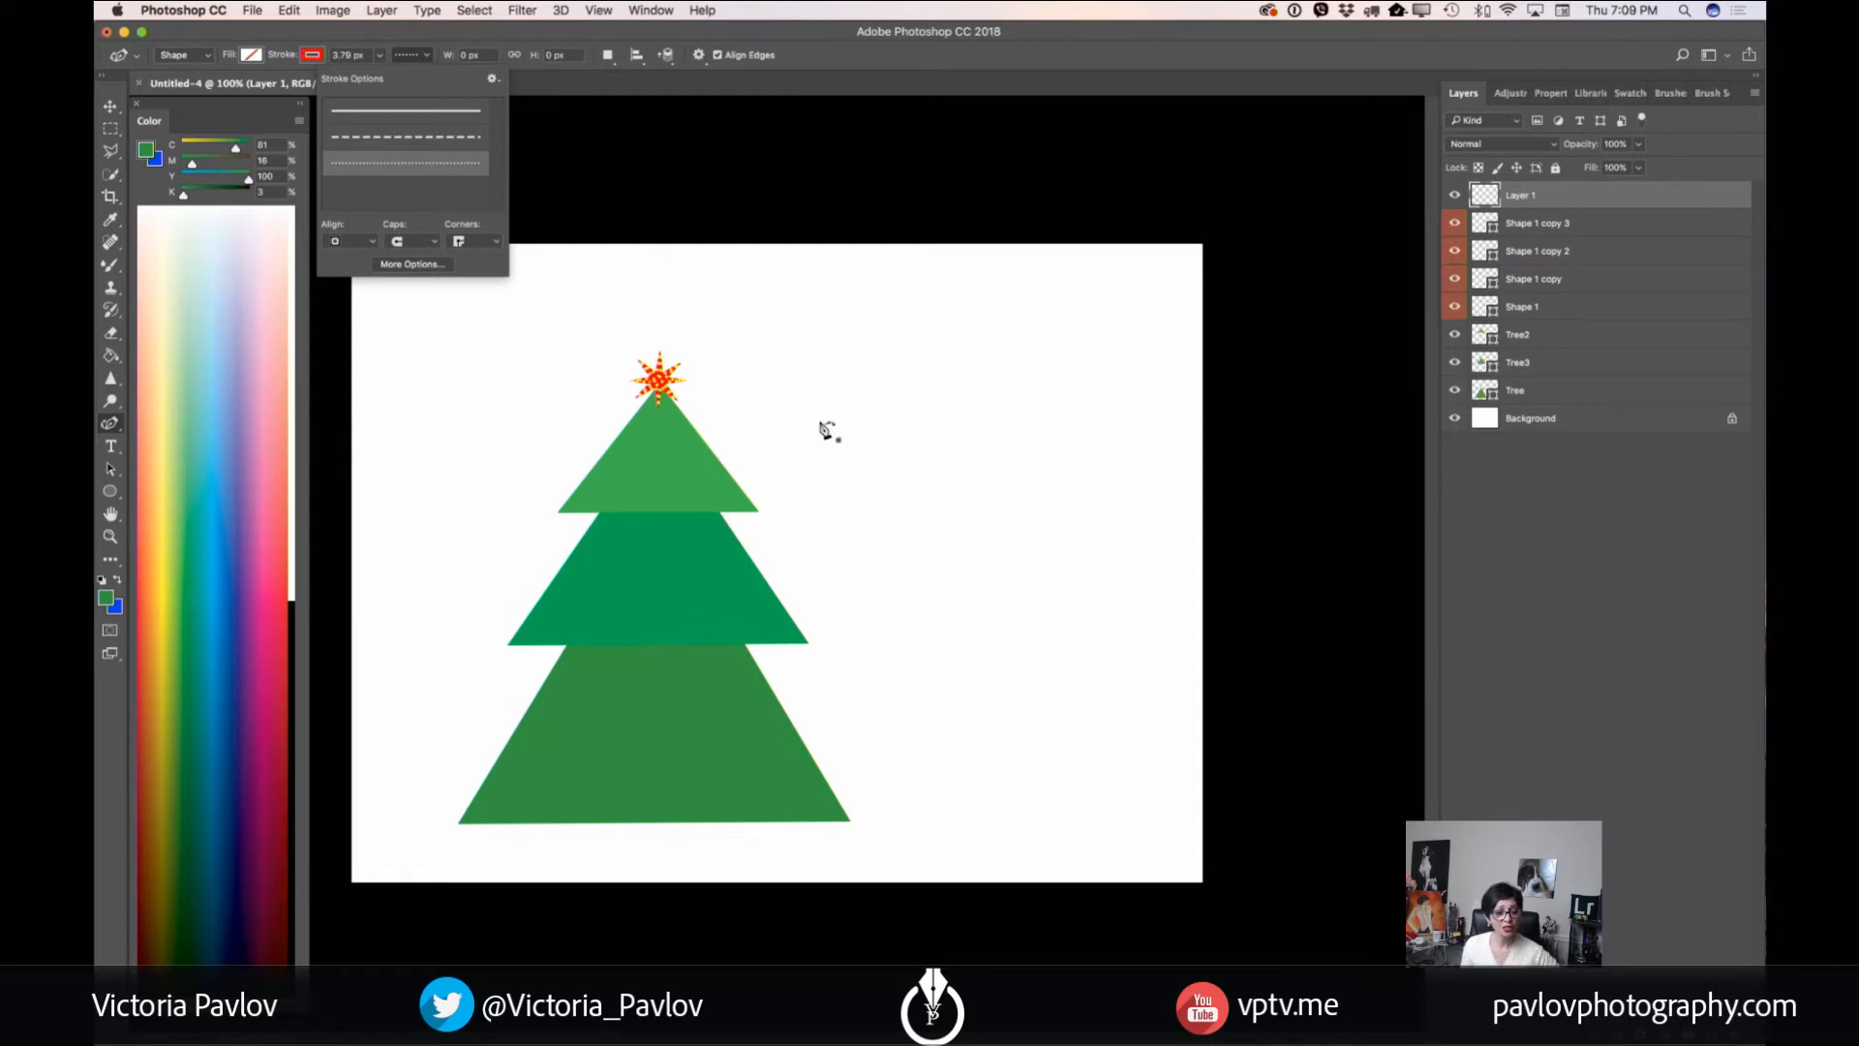
- Draw an S-shaped dotted garland about 370 px wide, winding from the top tier's left edge to the bottom tier's lower right edge
left_click(615, 436)
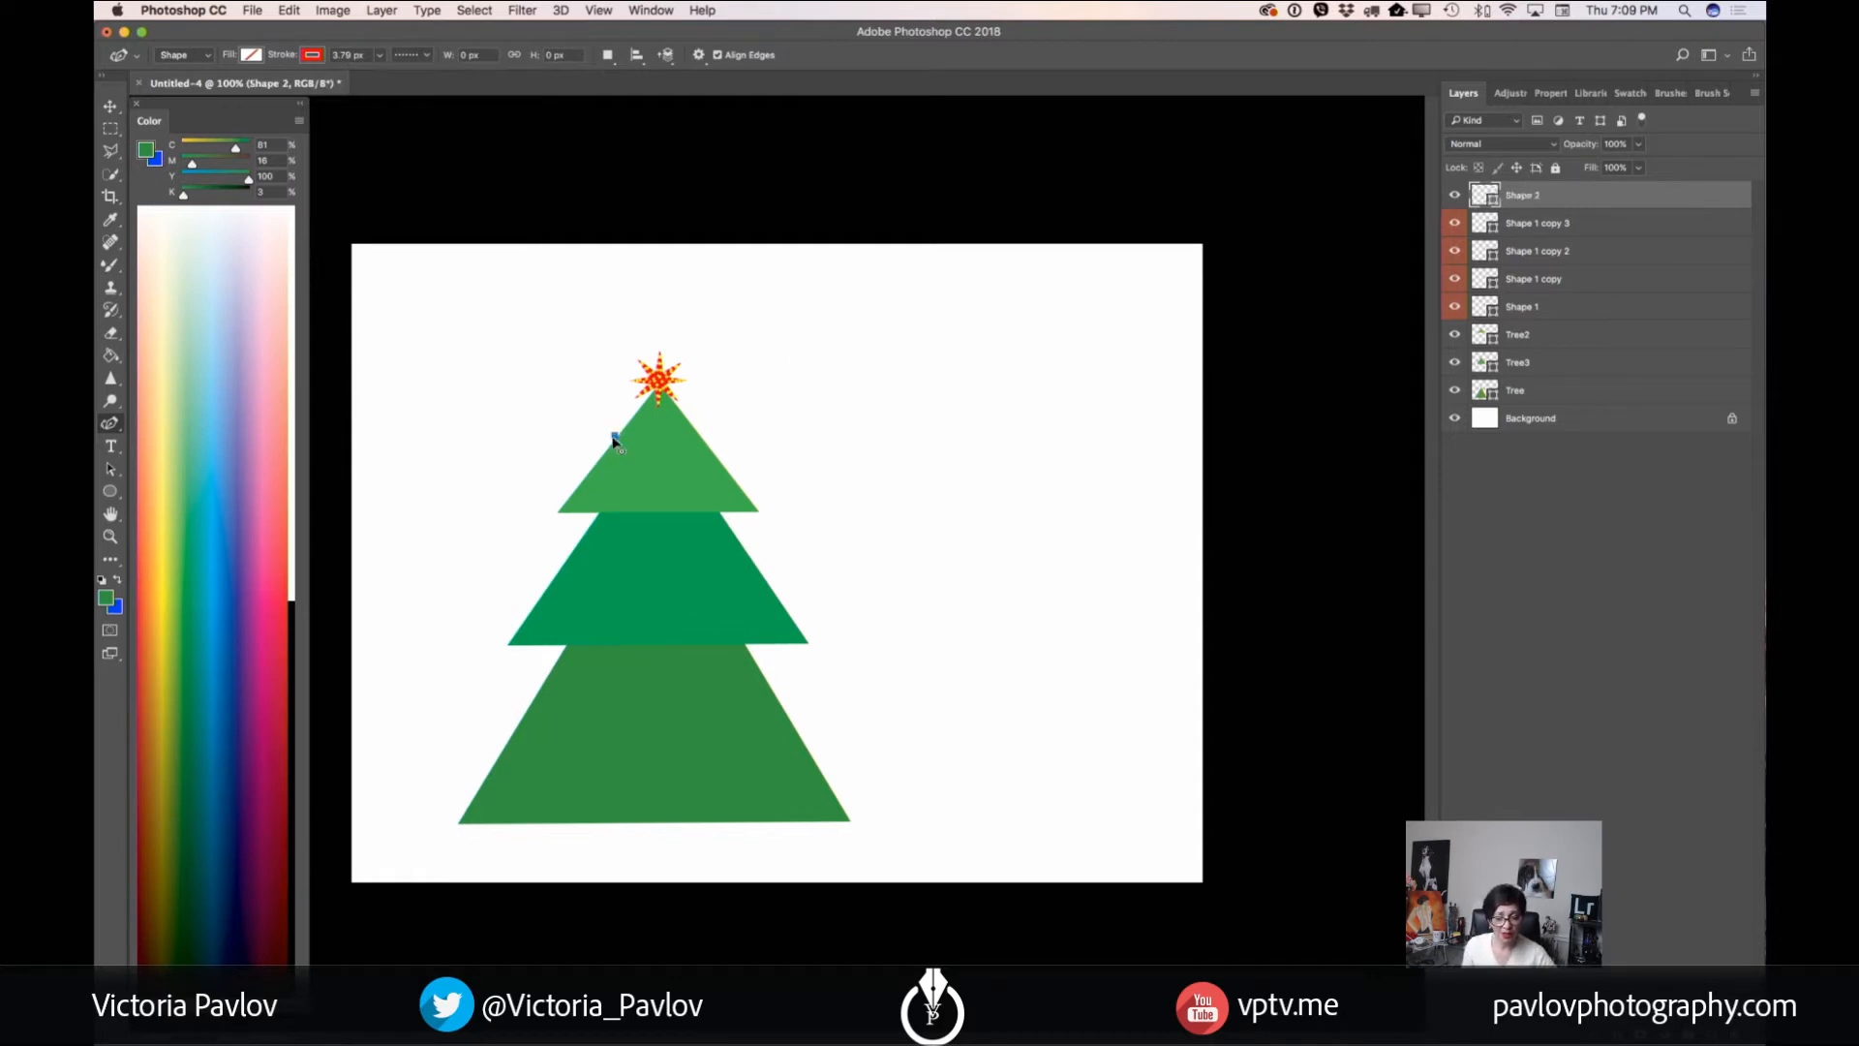
left_click(601, 459)
left_click_drag(637, 497, 671, 529)
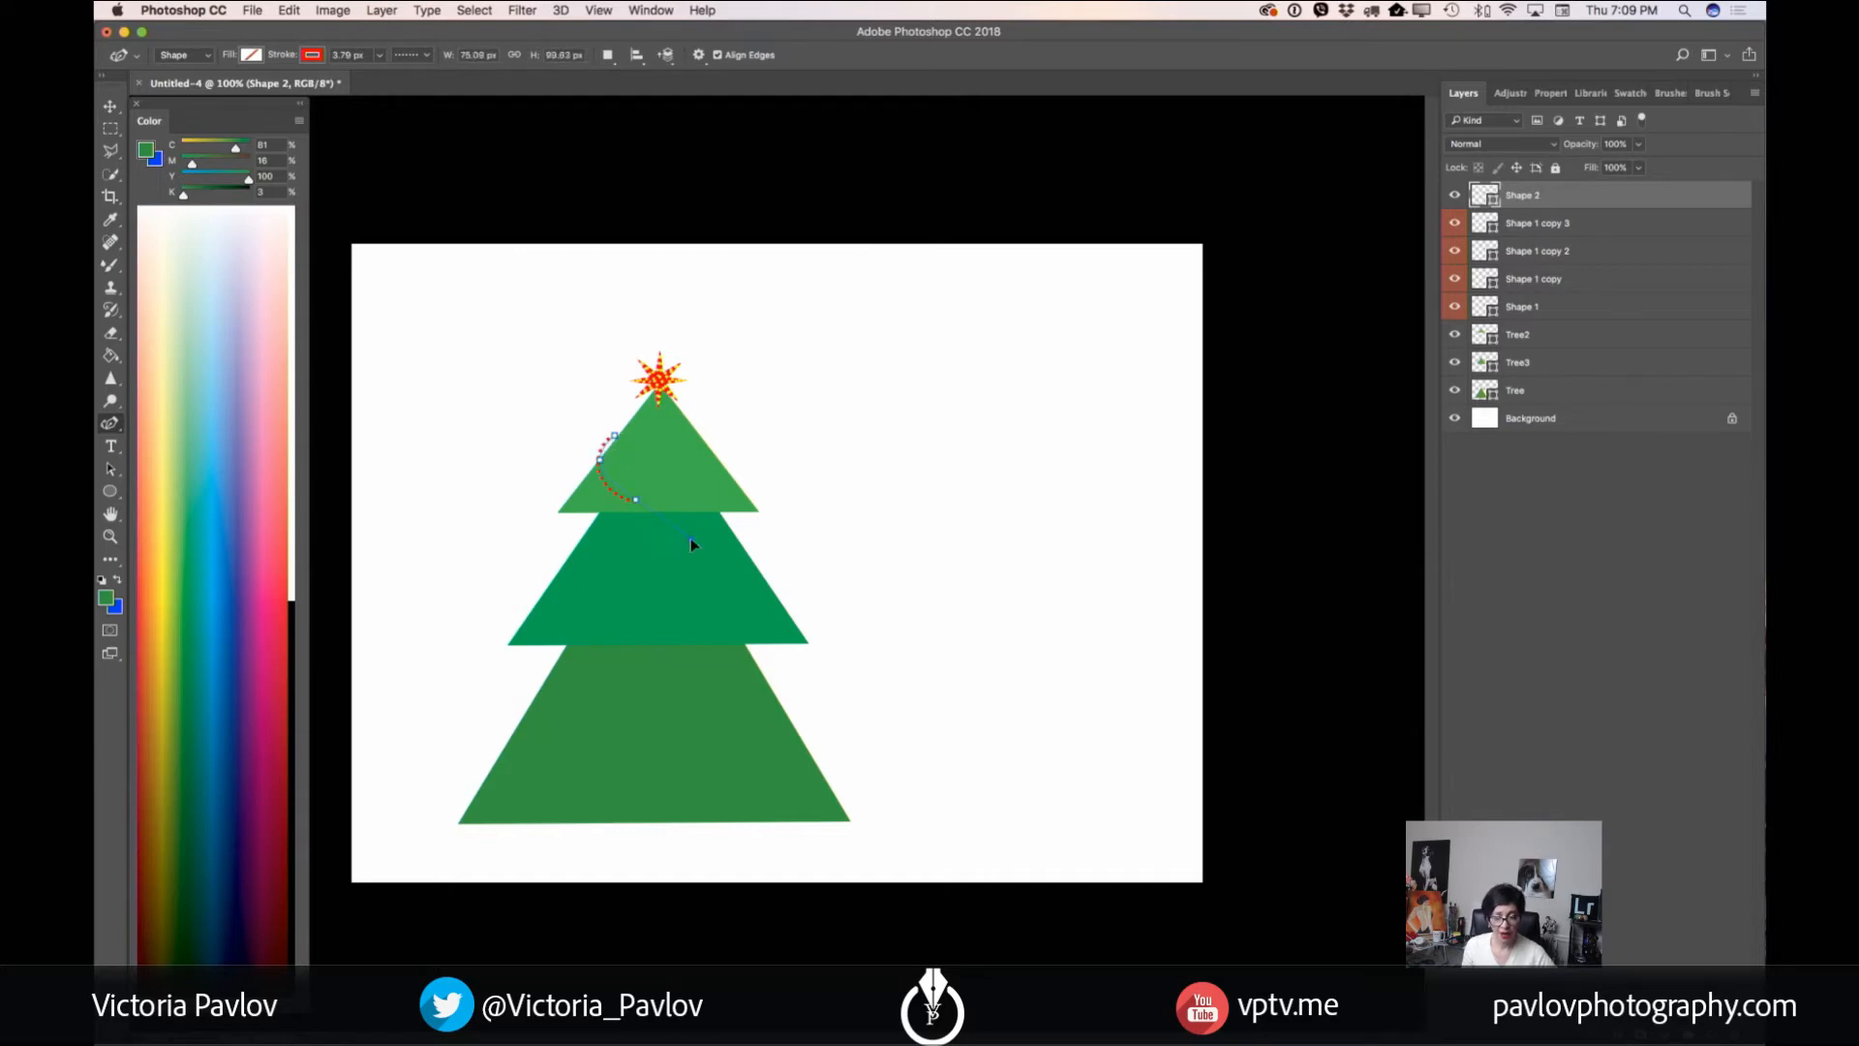
left_click(690, 539)
left_click(740, 588)
left_click_drag(675, 676, 646, 695)
left_click(576, 713)
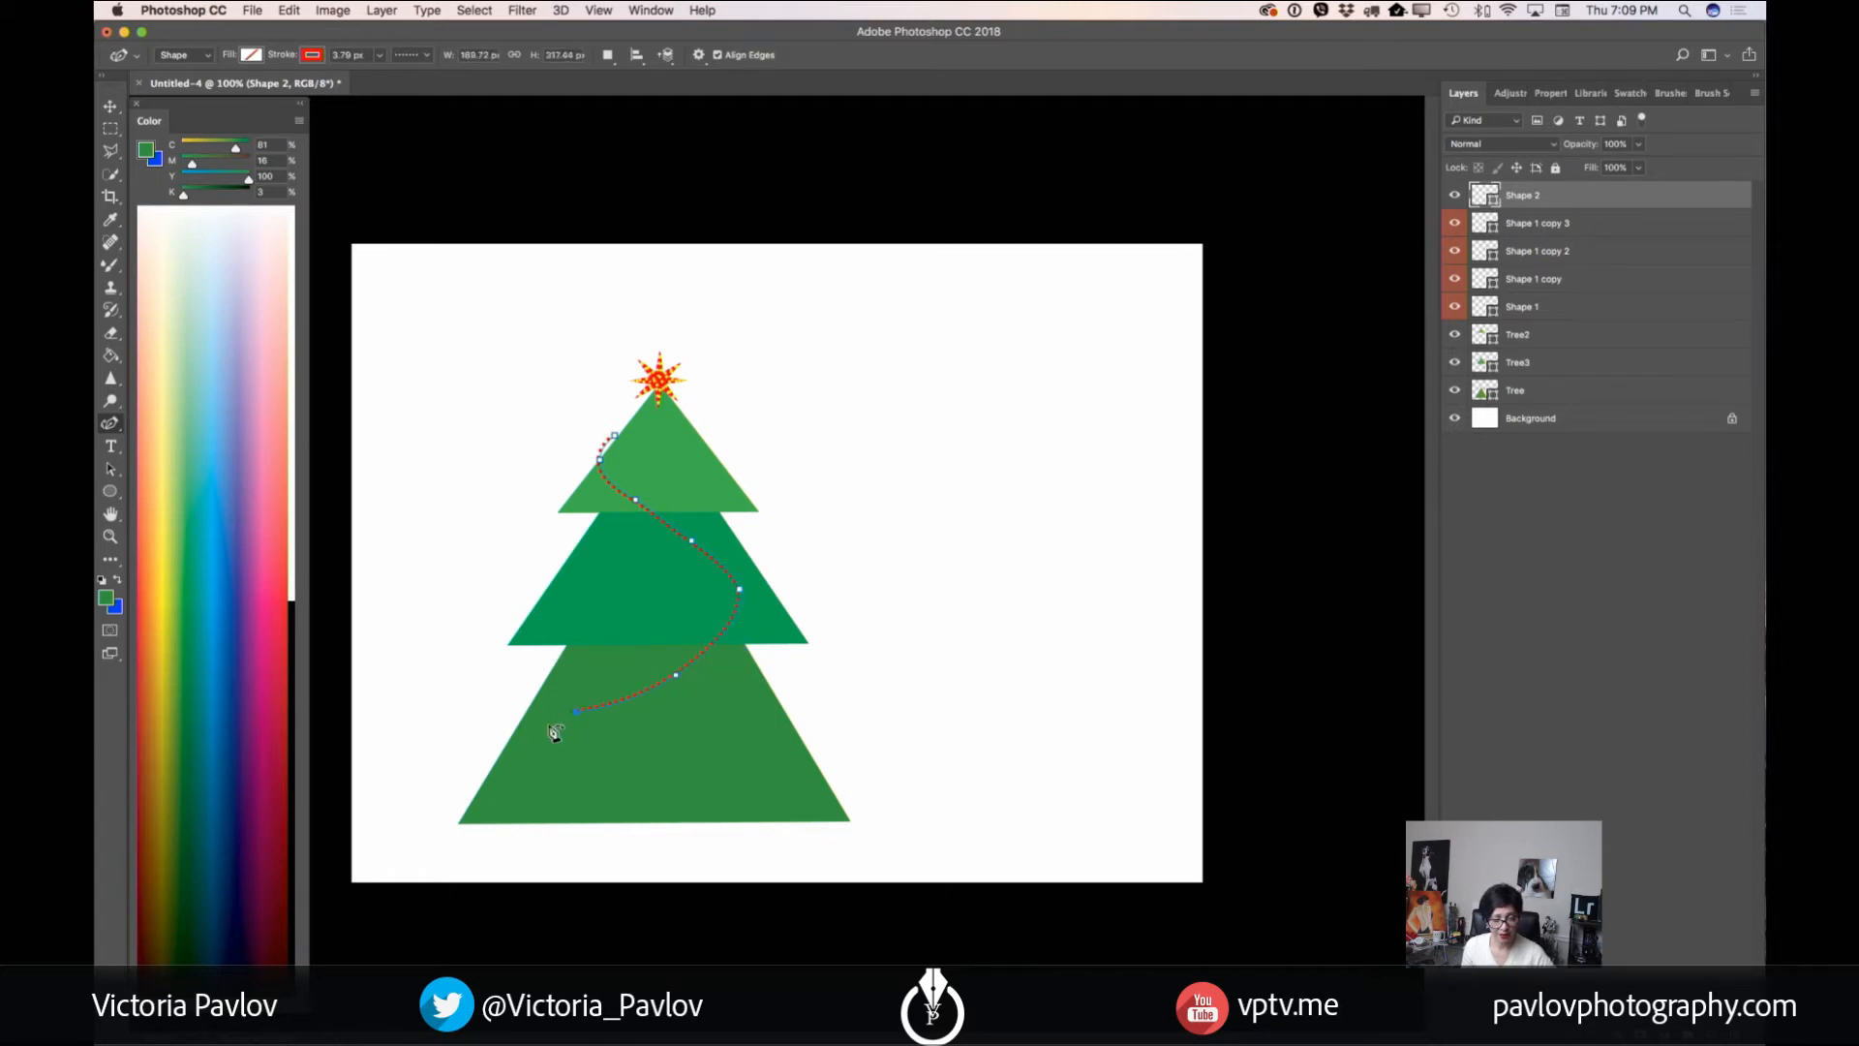
left_click(502, 749)
left_click(490, 766)
left_click_drag(521, 800, 590, 813)
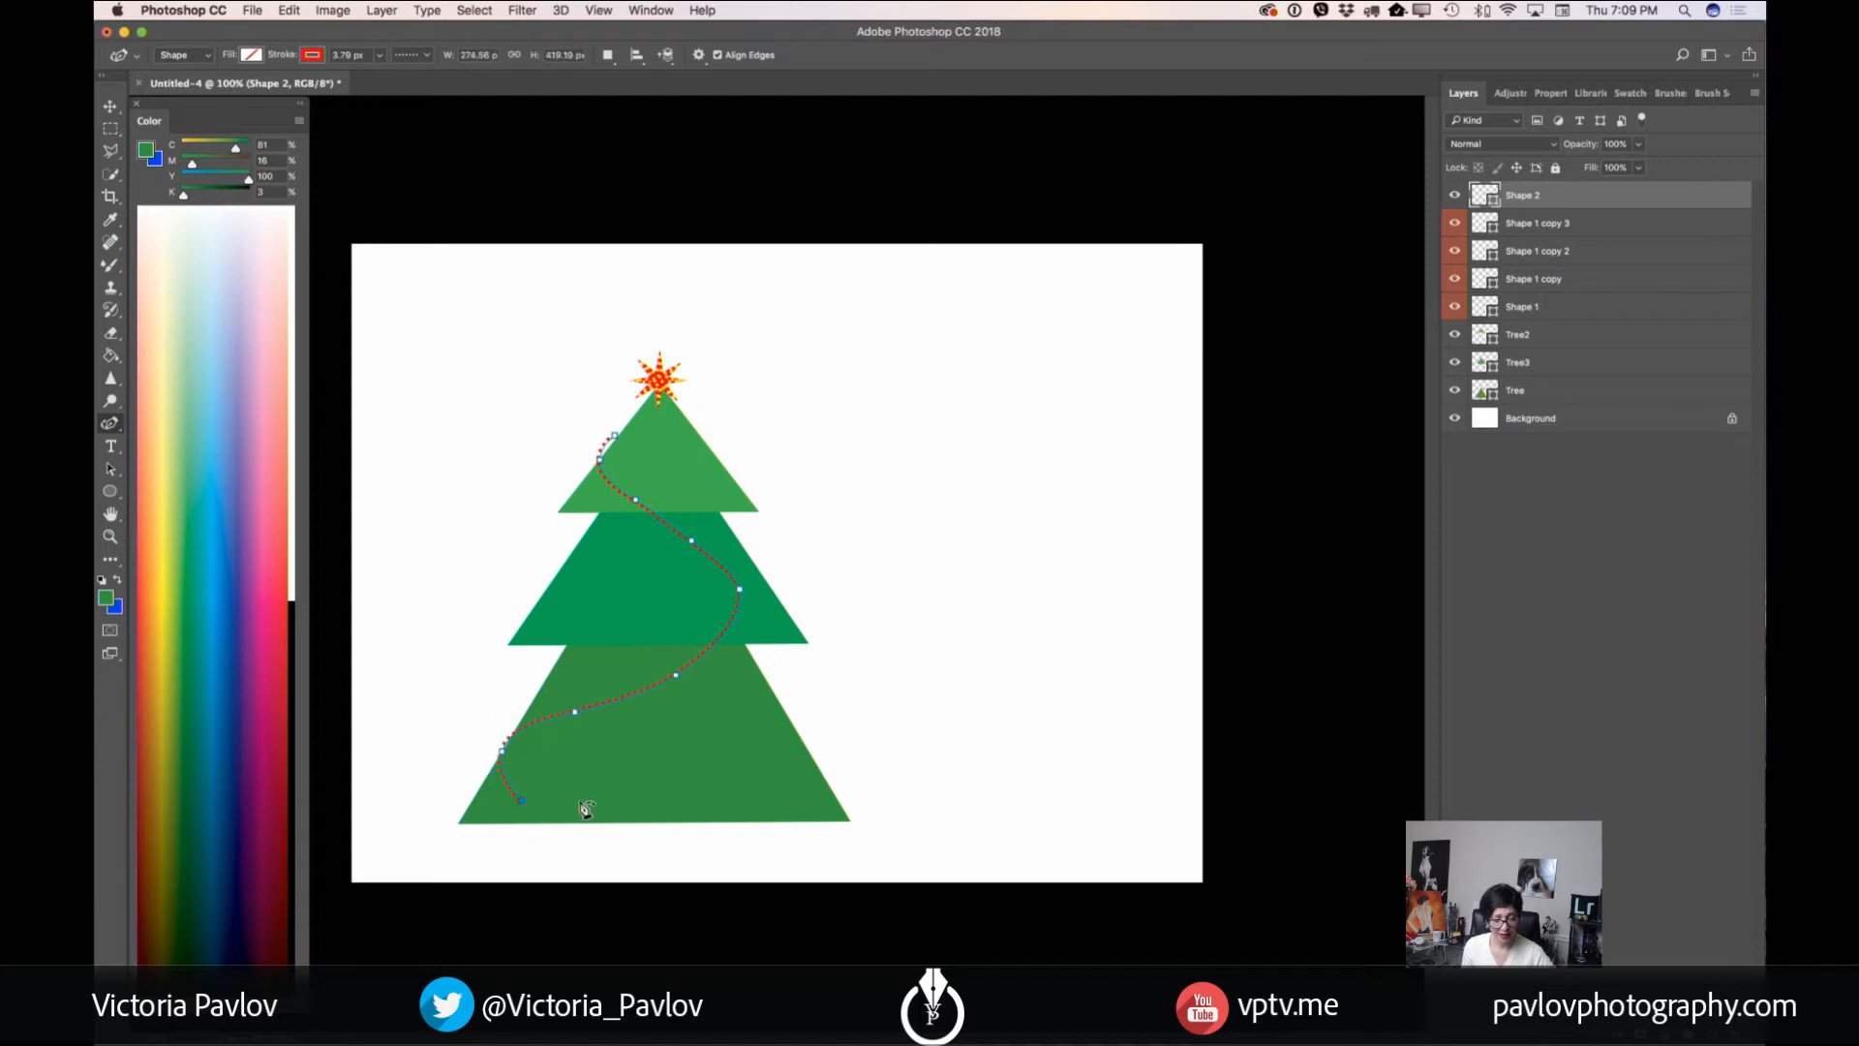
left_click(717, 790)
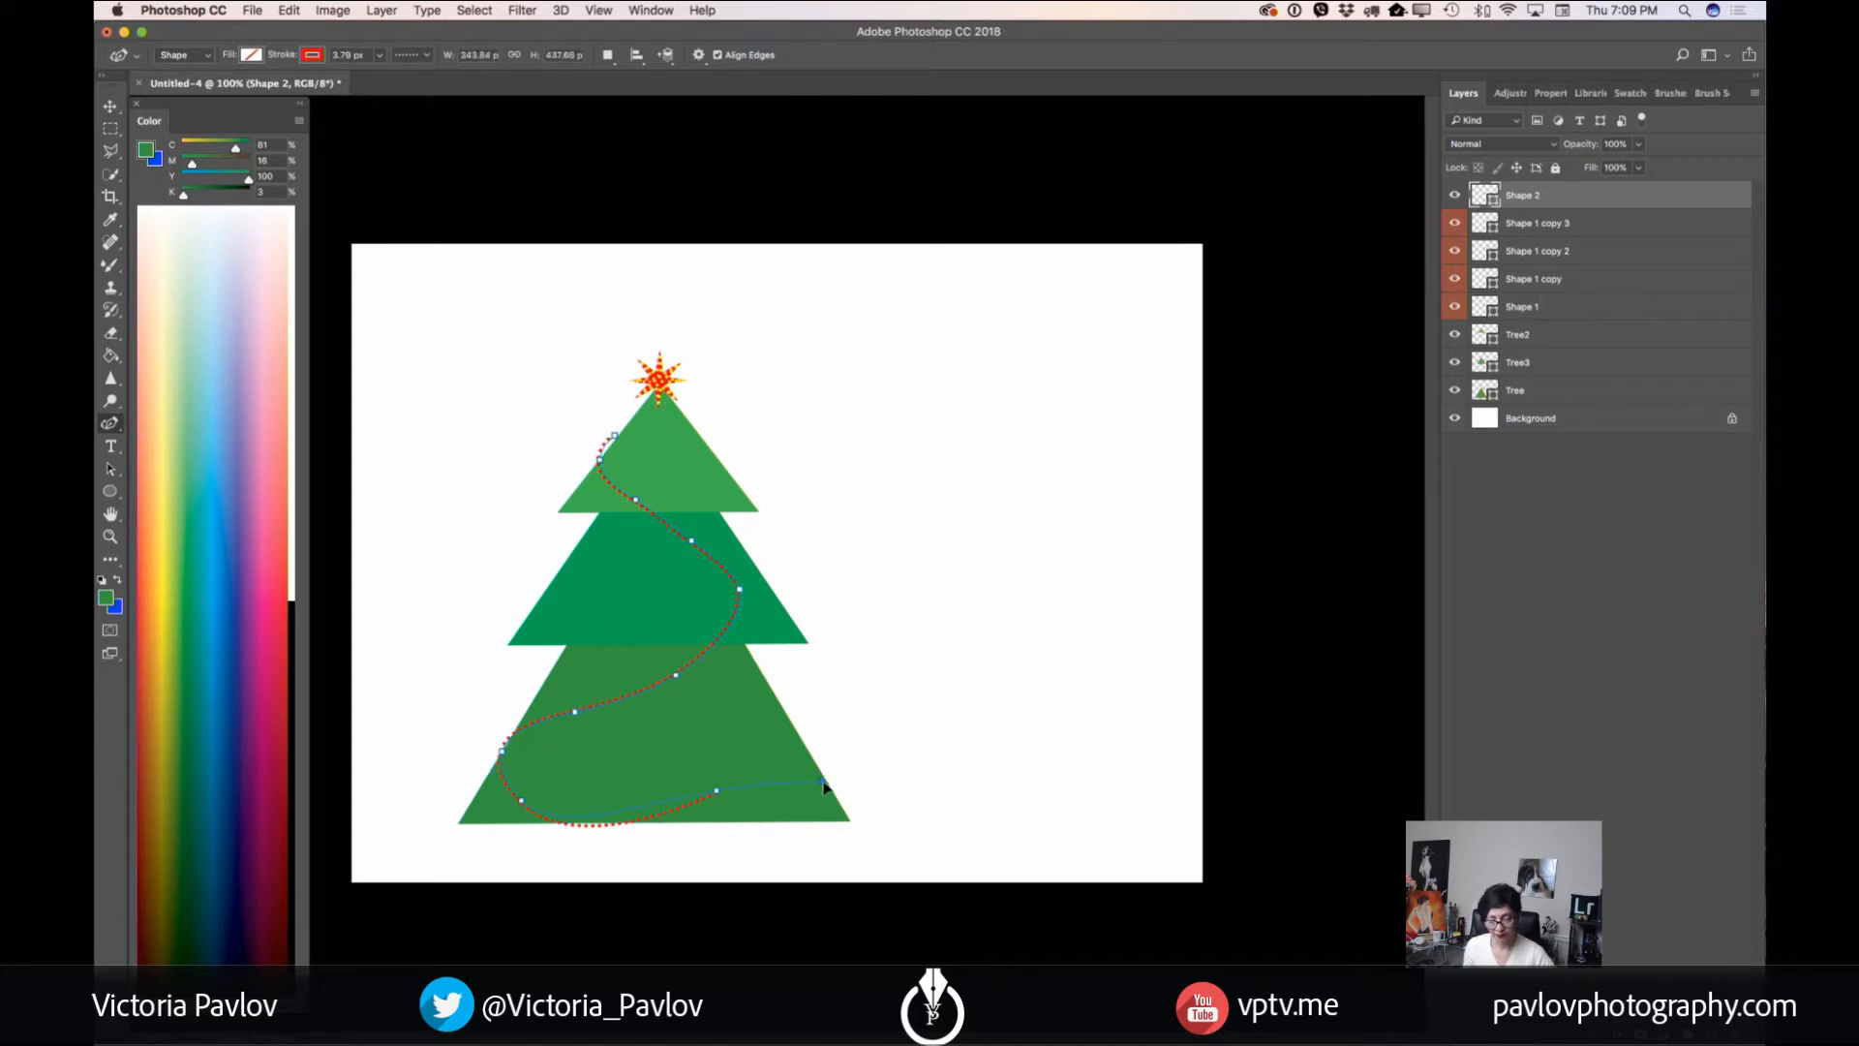
left_click(824, 785)
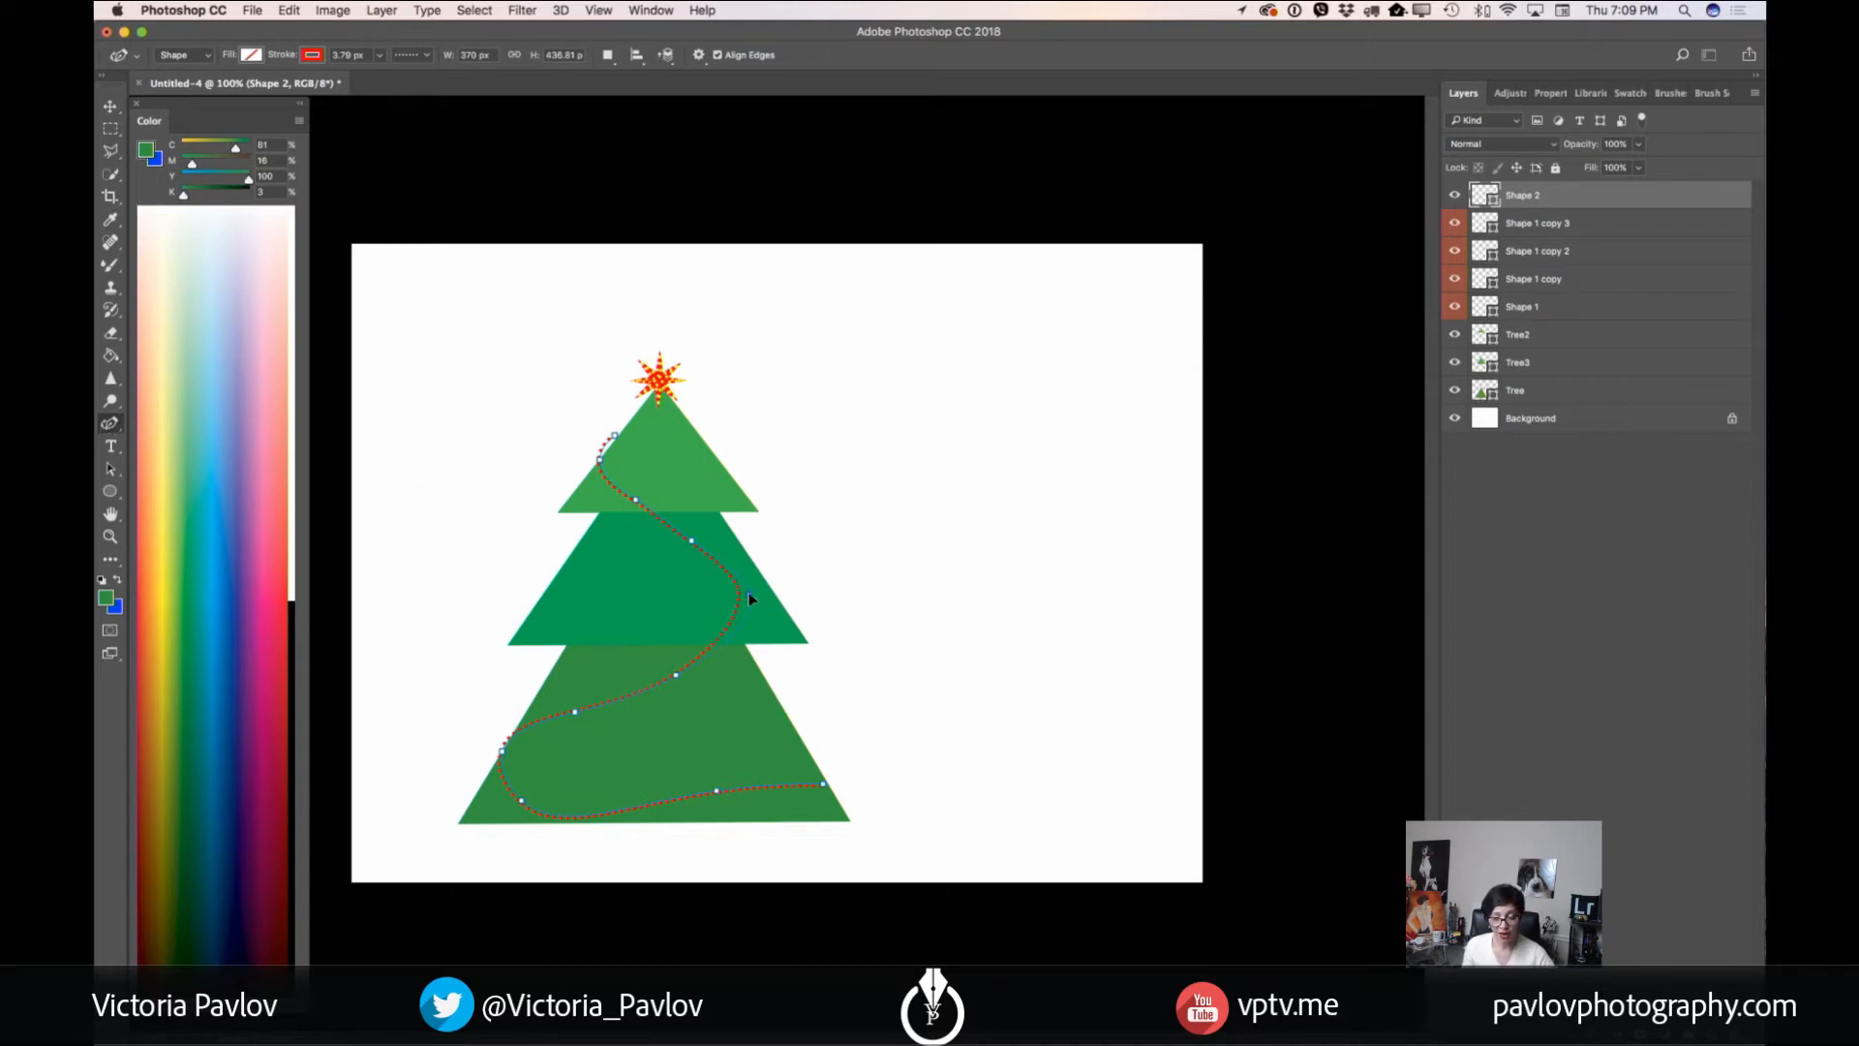
- Reshape the garland's upper curve by moving its middle-tier points out to the right edge and the top-tier point further left
left_click_drag(769, 593, 771, 593)
left_click_drag(692, 541, 716, 529)
left_click(604, 486)
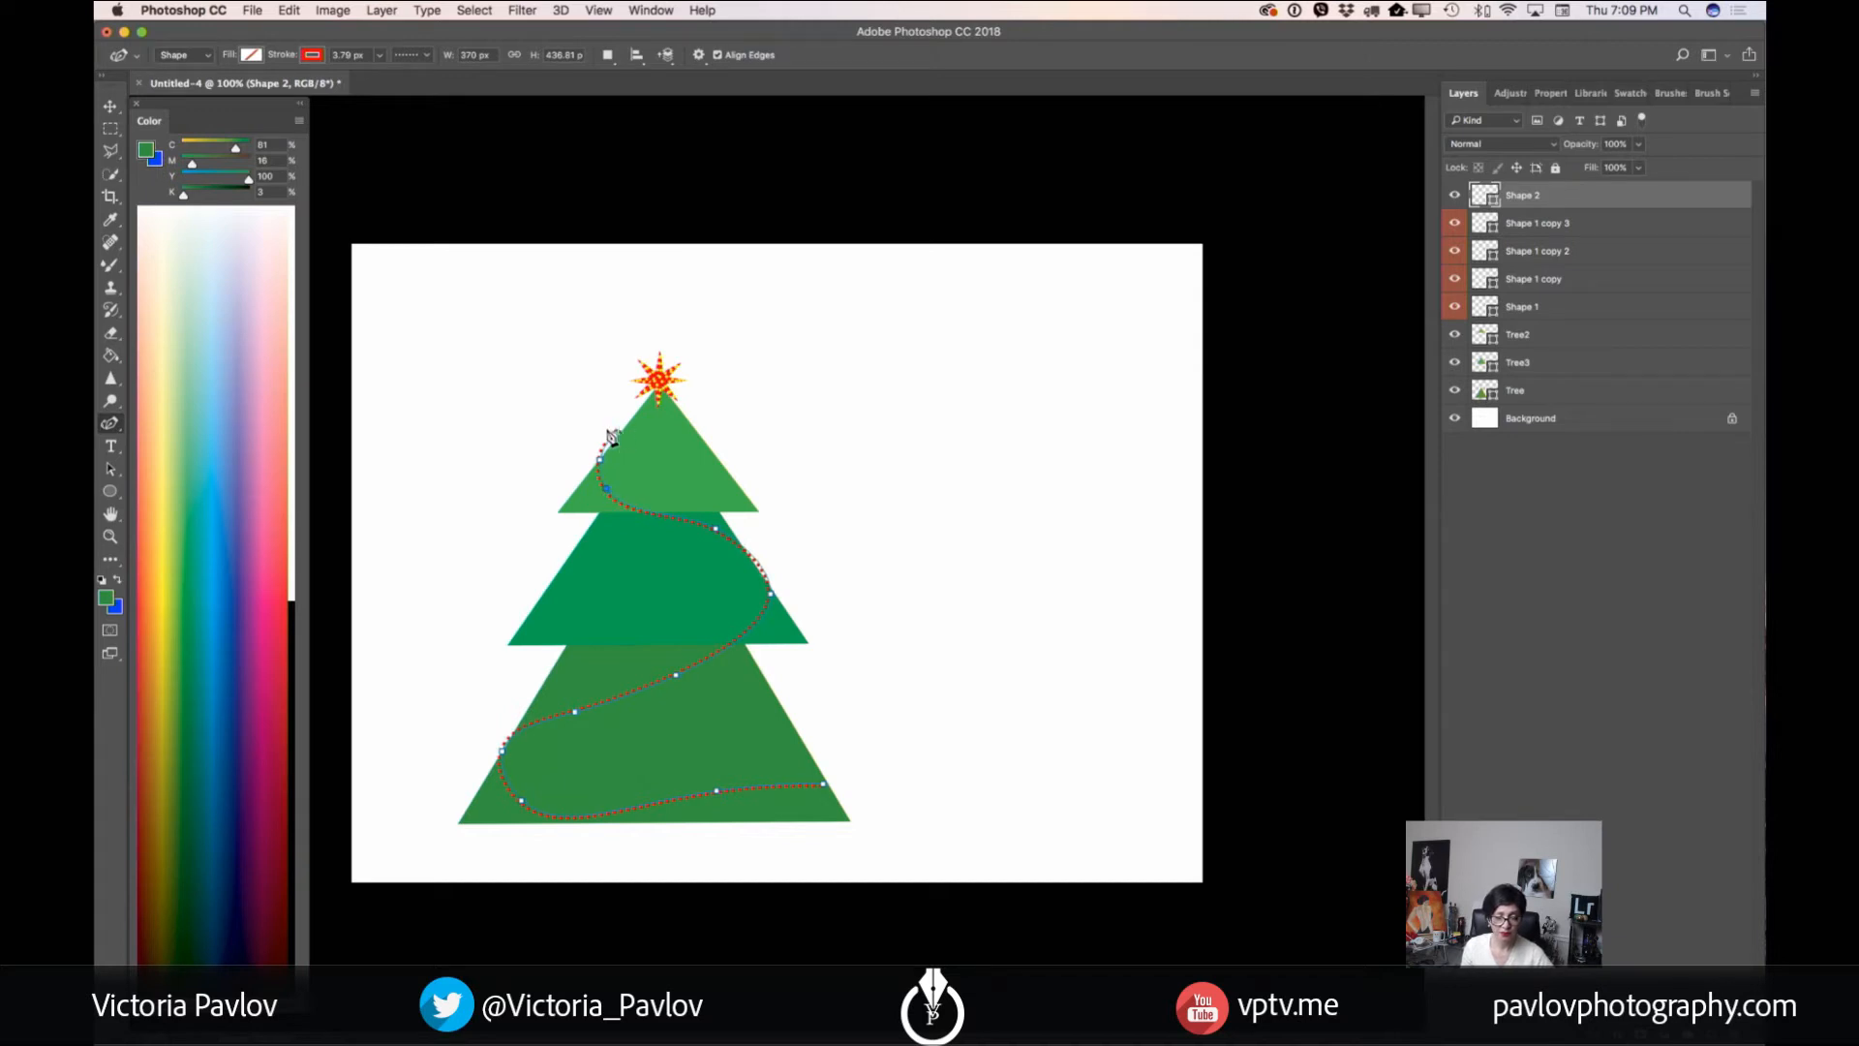
left_click_drag(613, 436, 624, 430)
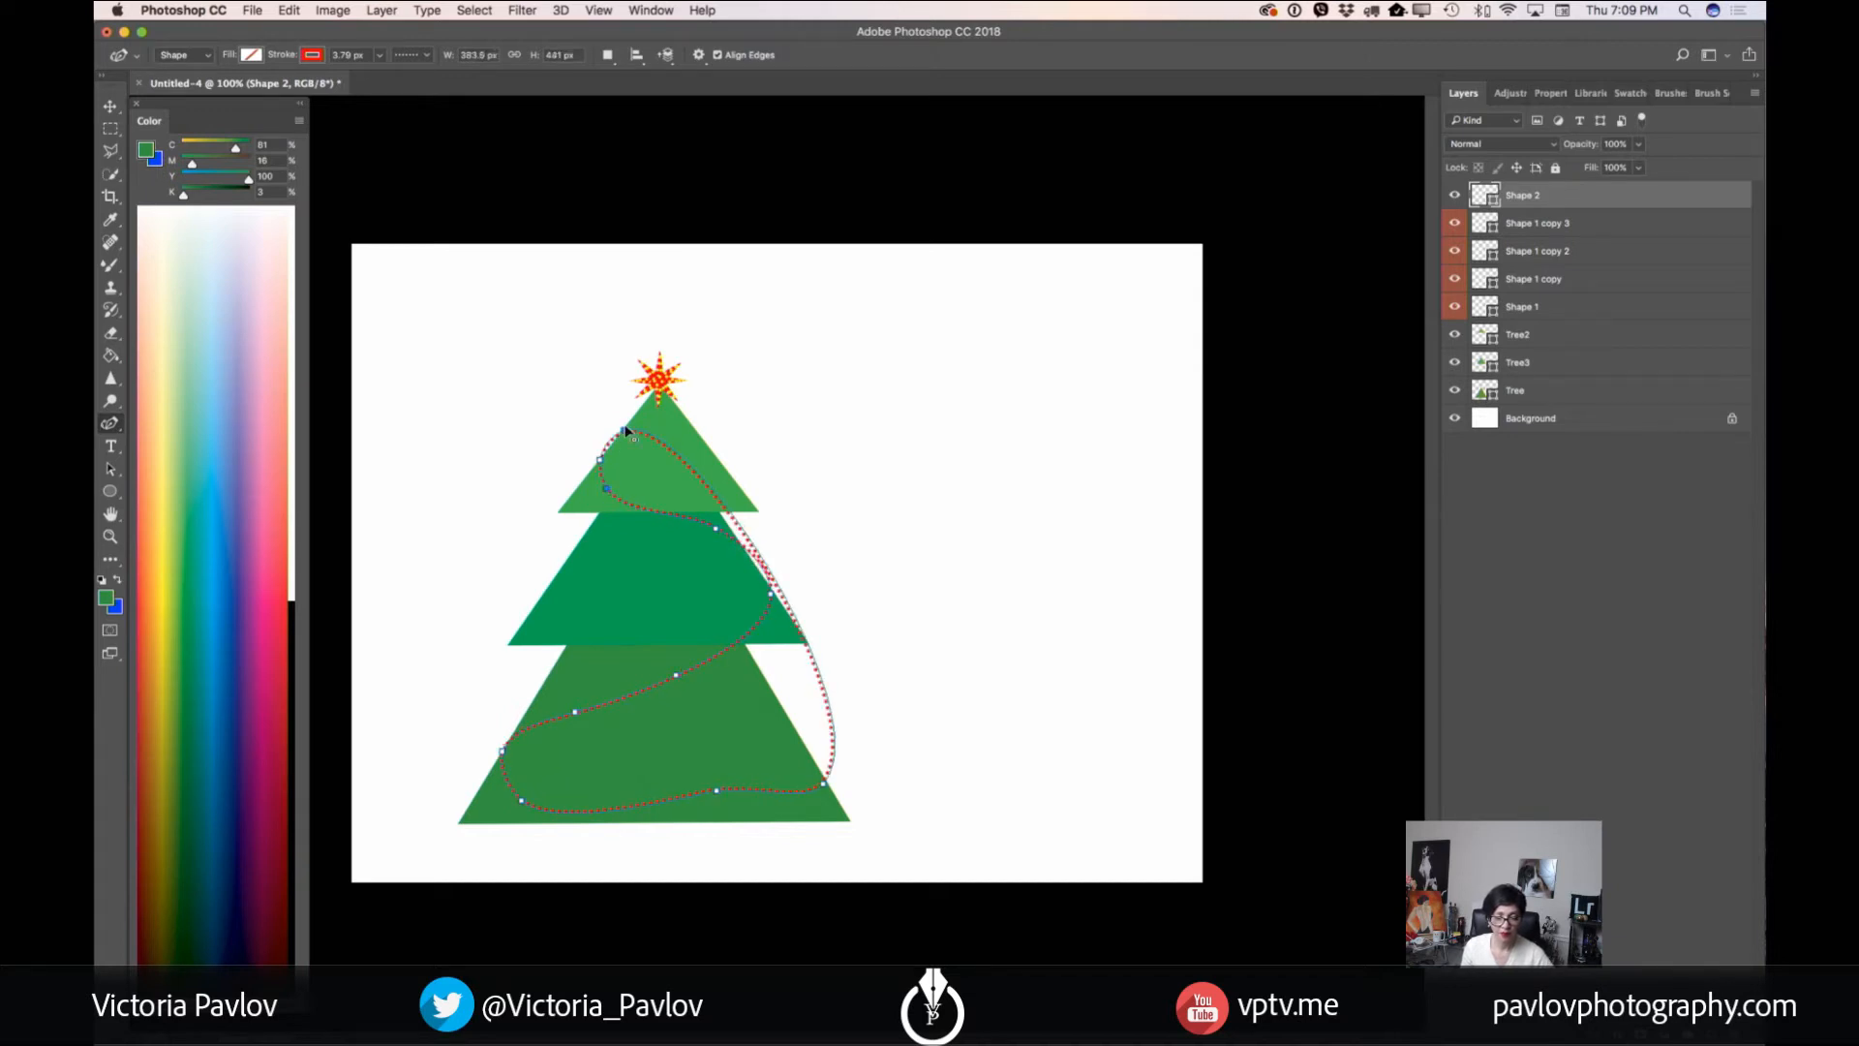
left_click(293, 10)
left_click(306, 60)
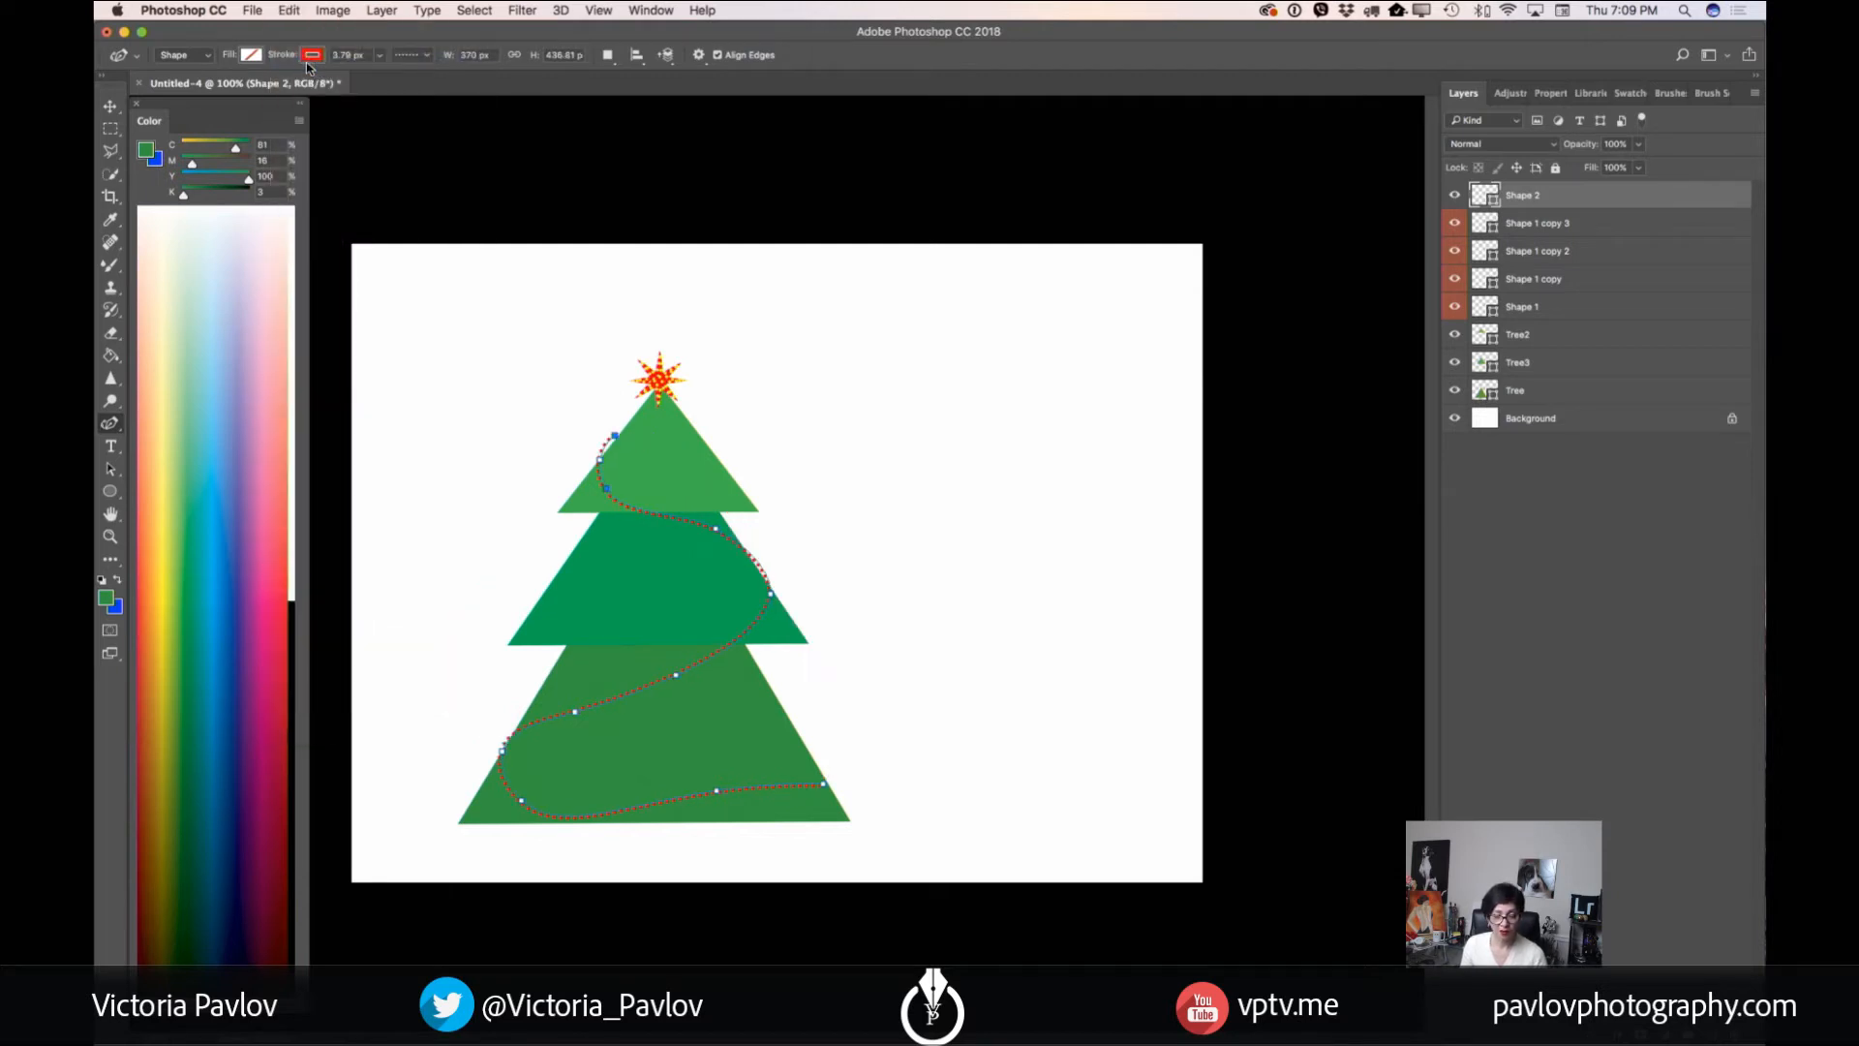
- Add a new layer above the garland and set the Curvature Pen Tool to a red fill with no stroke
left_click(109, 107)
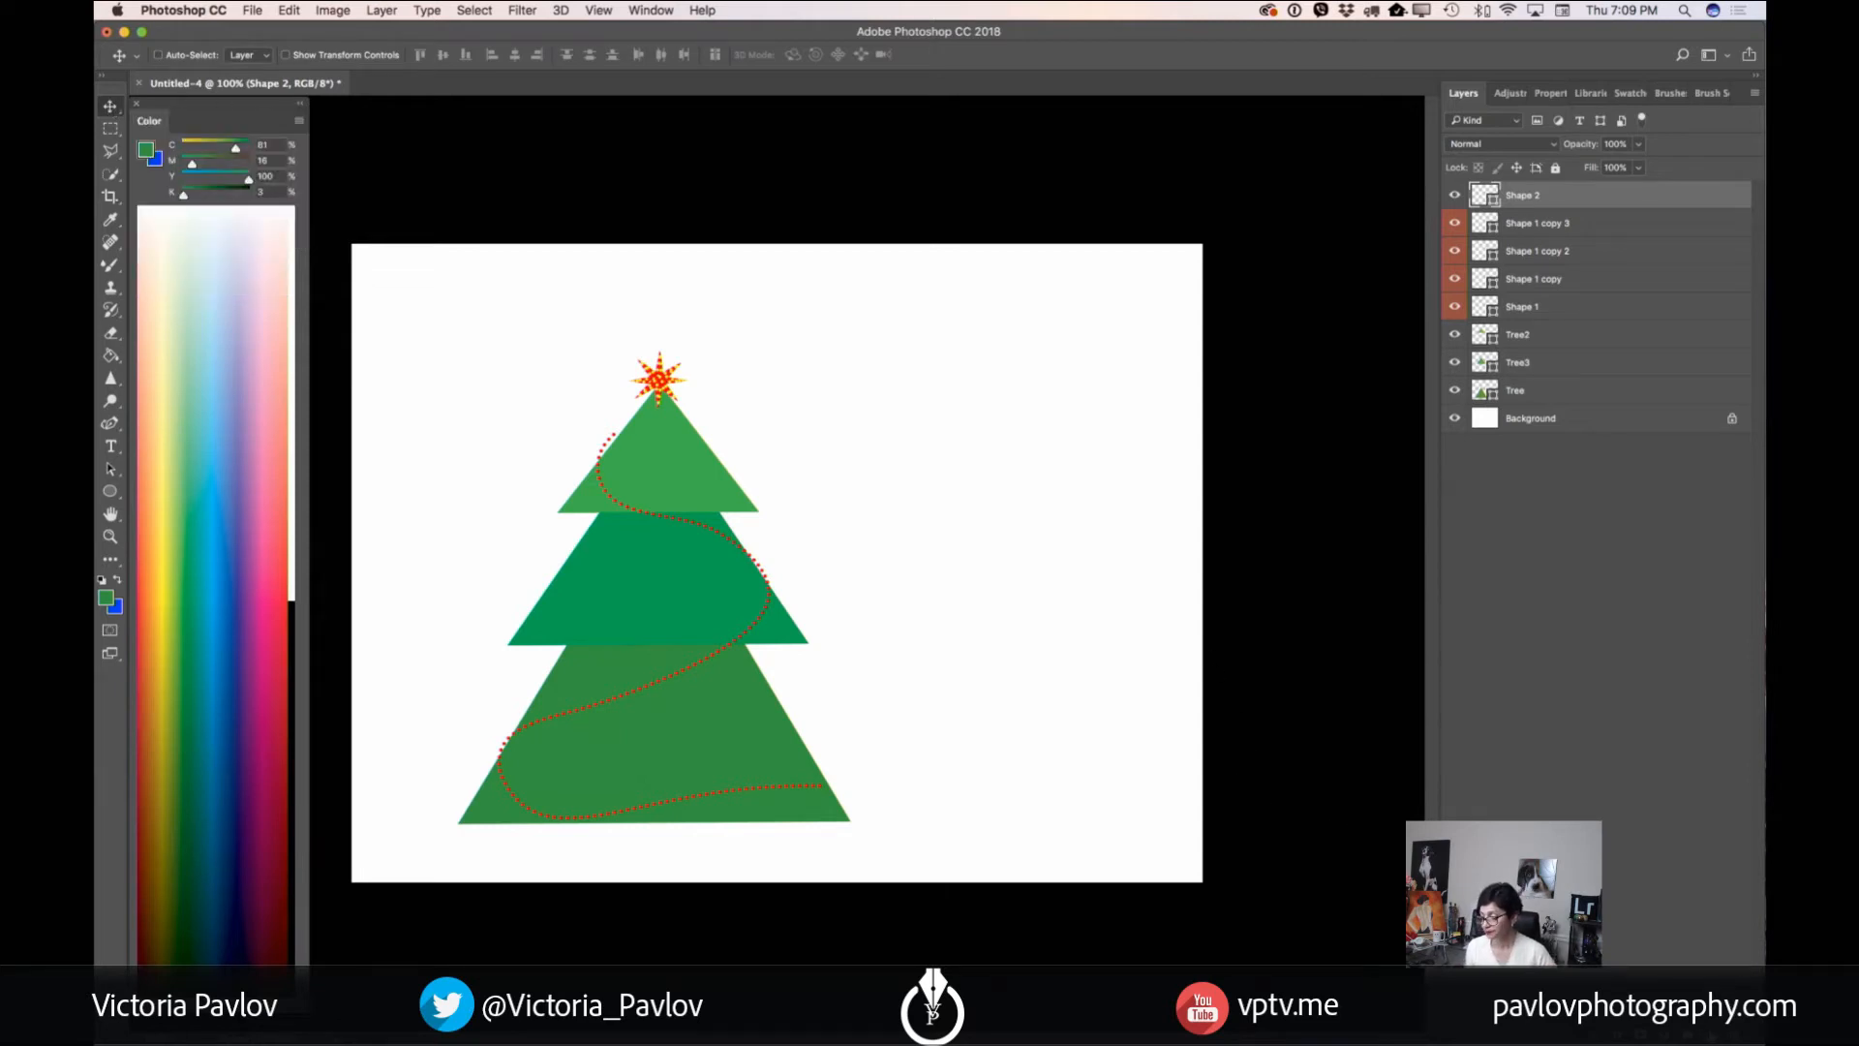
key("super+shift+alt+n")
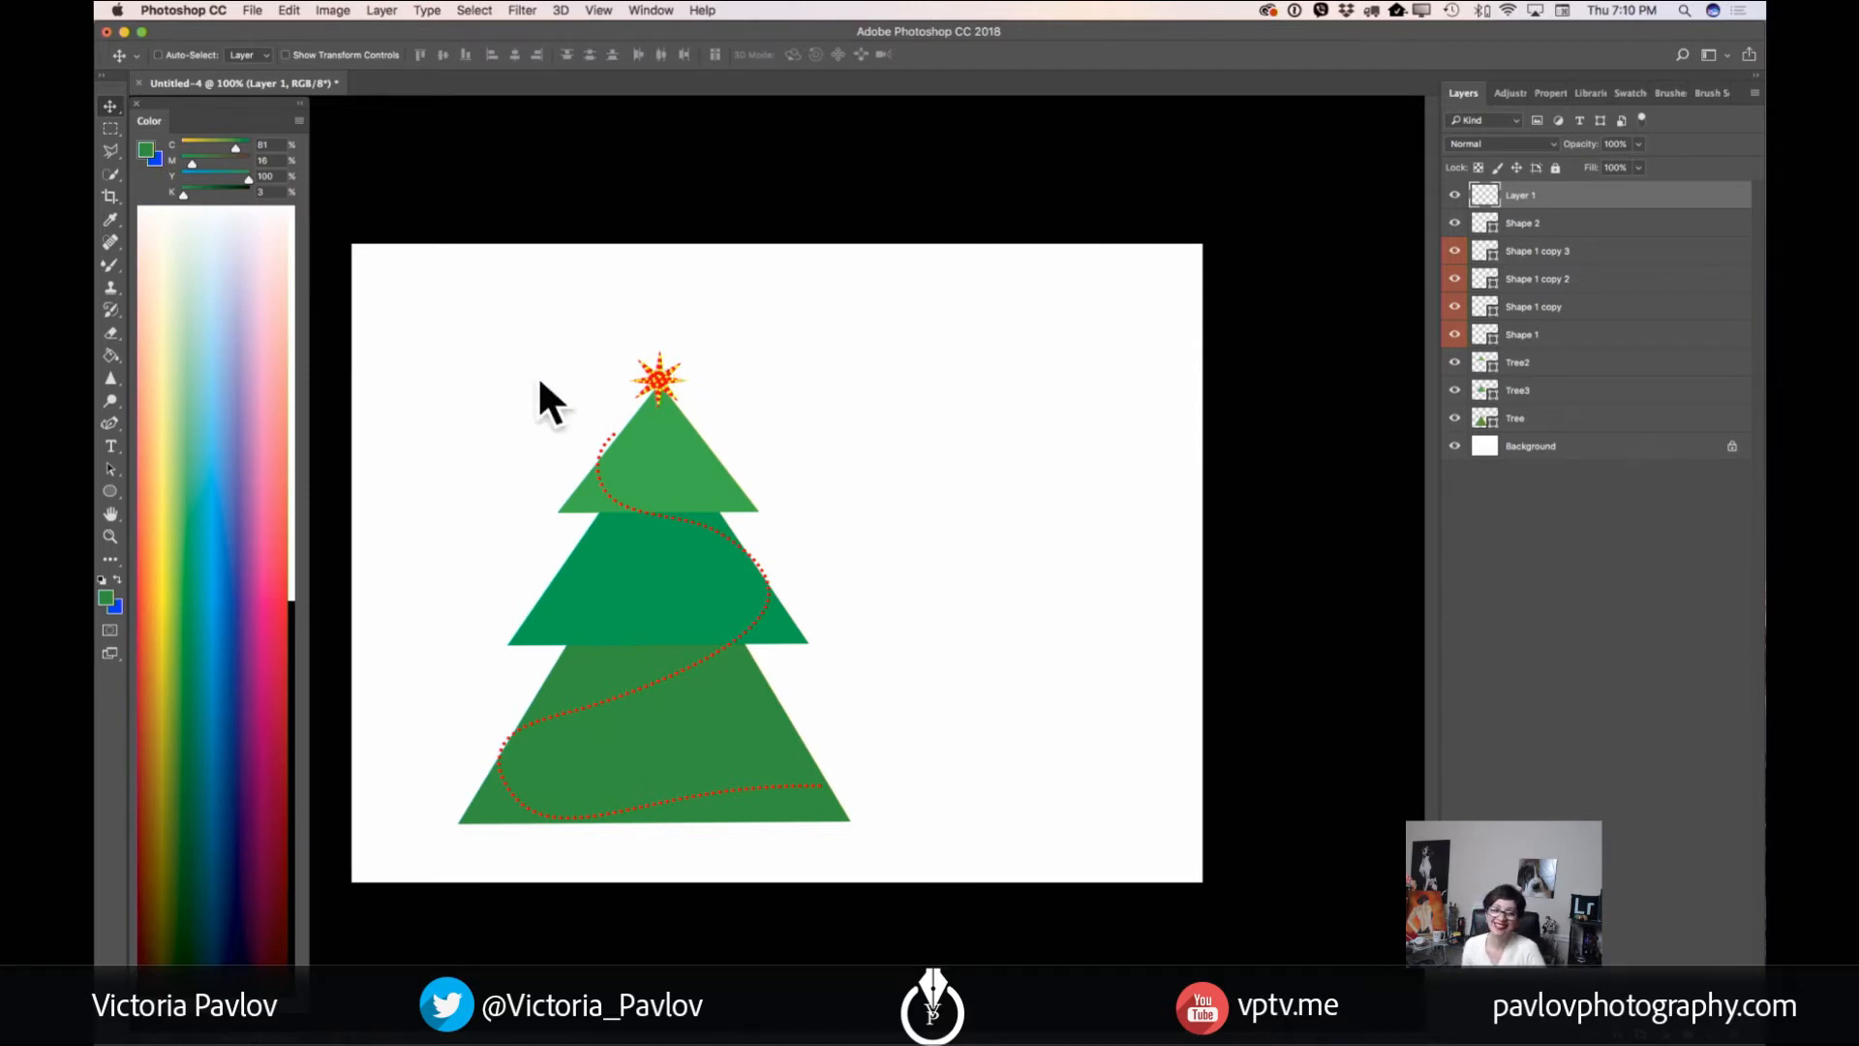
left_click(111, 423)
left_click(252, 56)
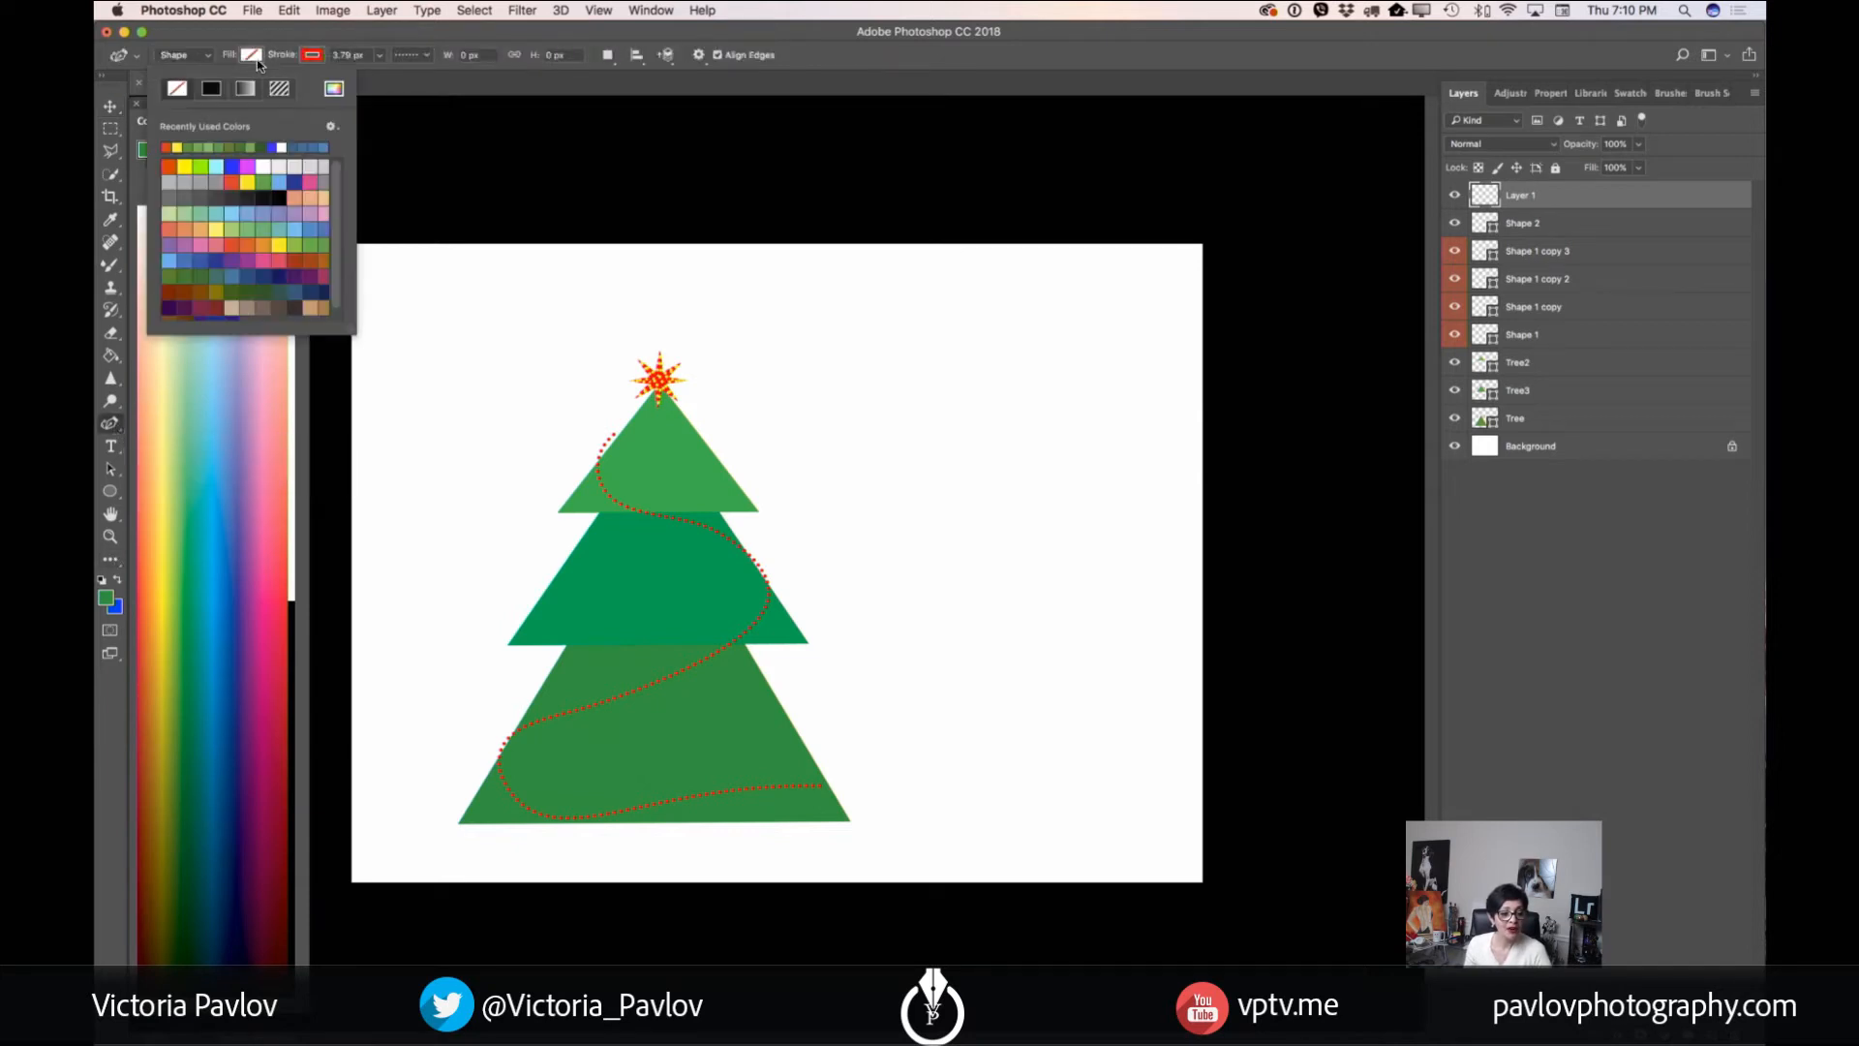
left_click(167, 147)
left_click(311, 56)
left_click(242, 89)
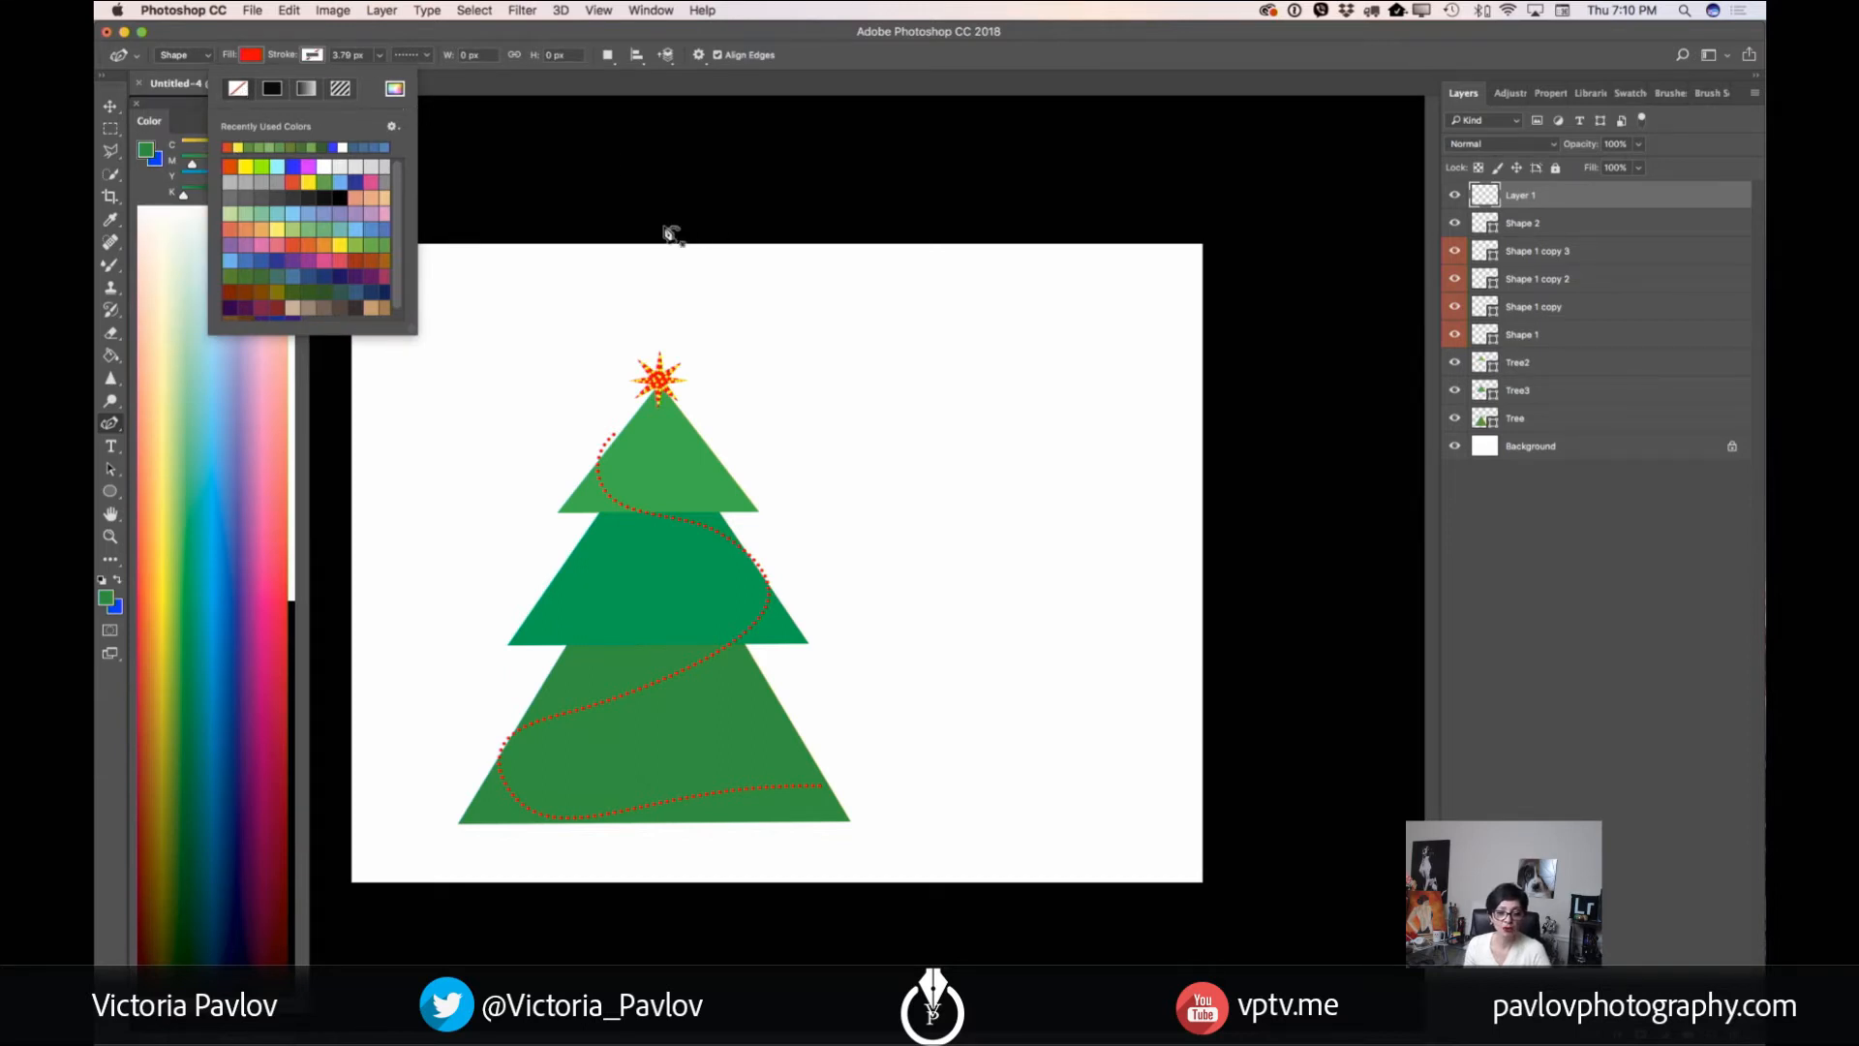
- Draw a closed red circle about 101 px wide on the blank canvas beside the top of the tree
left_click(890, 417)
left_click(938, 410)
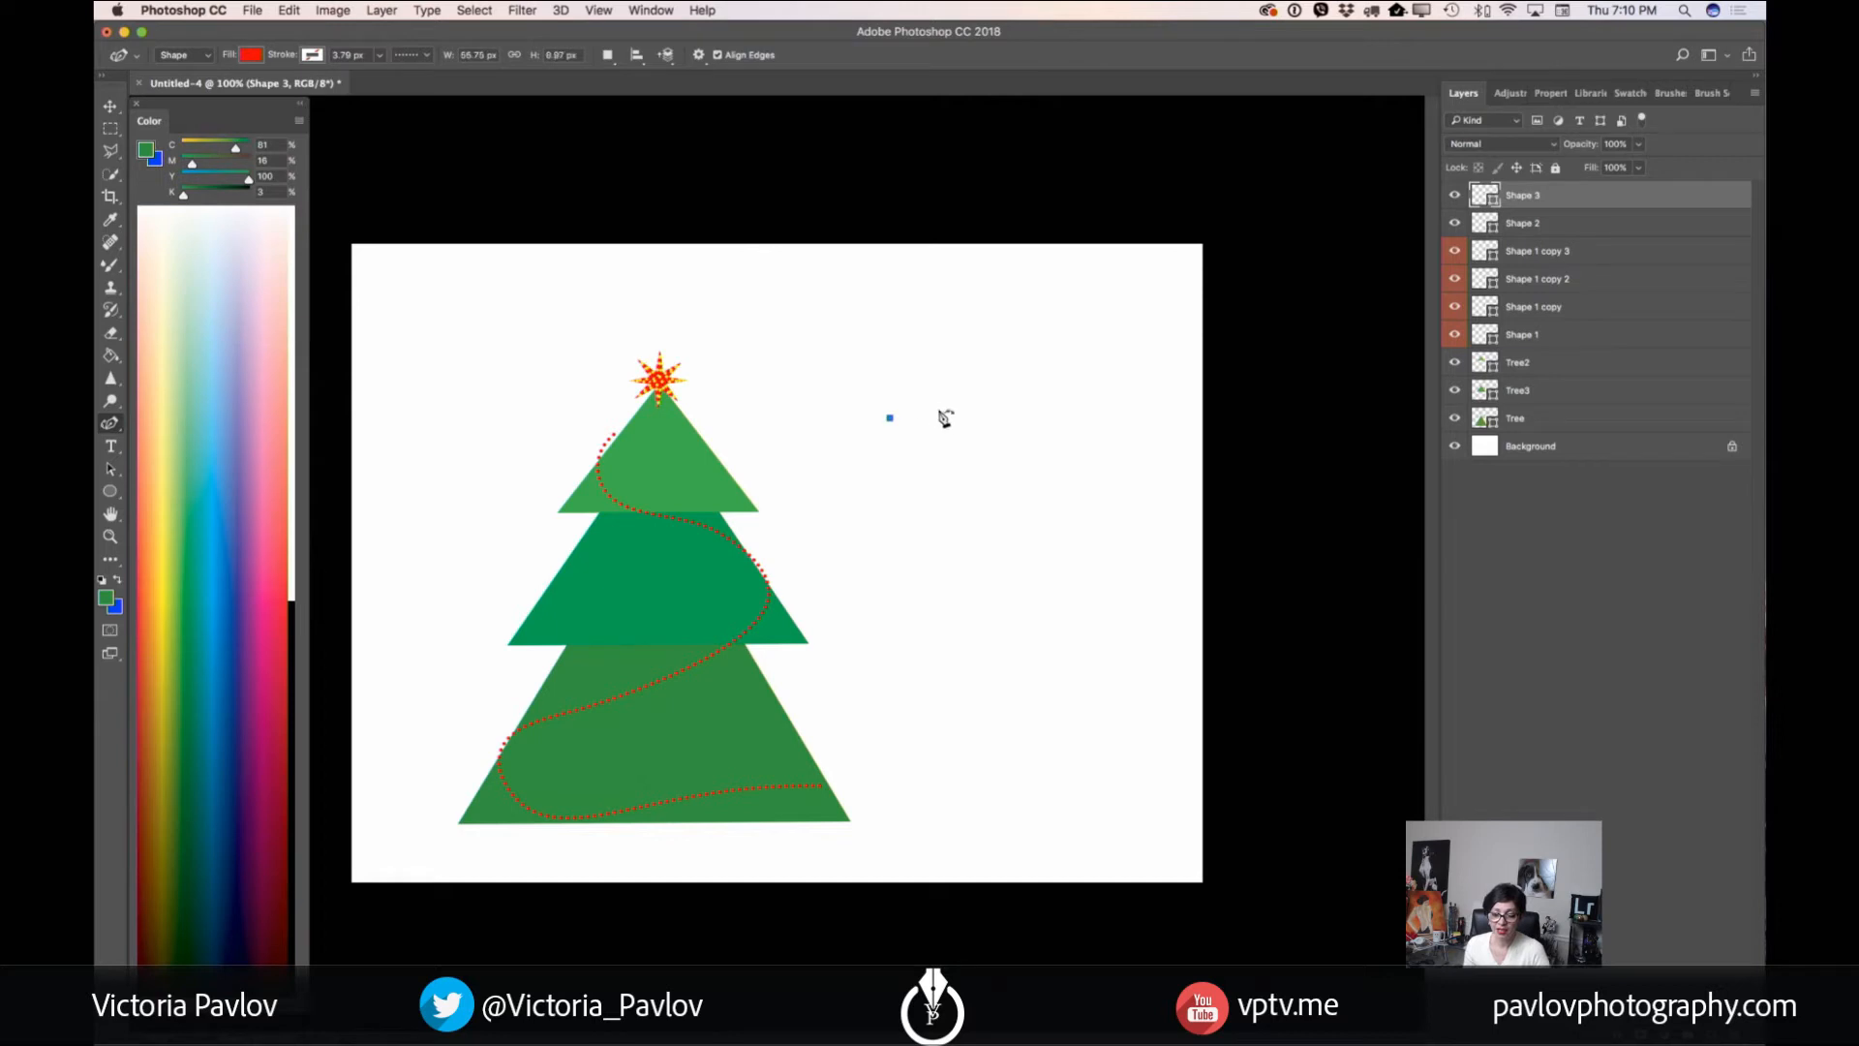
left_click(970, 461)
left_click(940, 486)
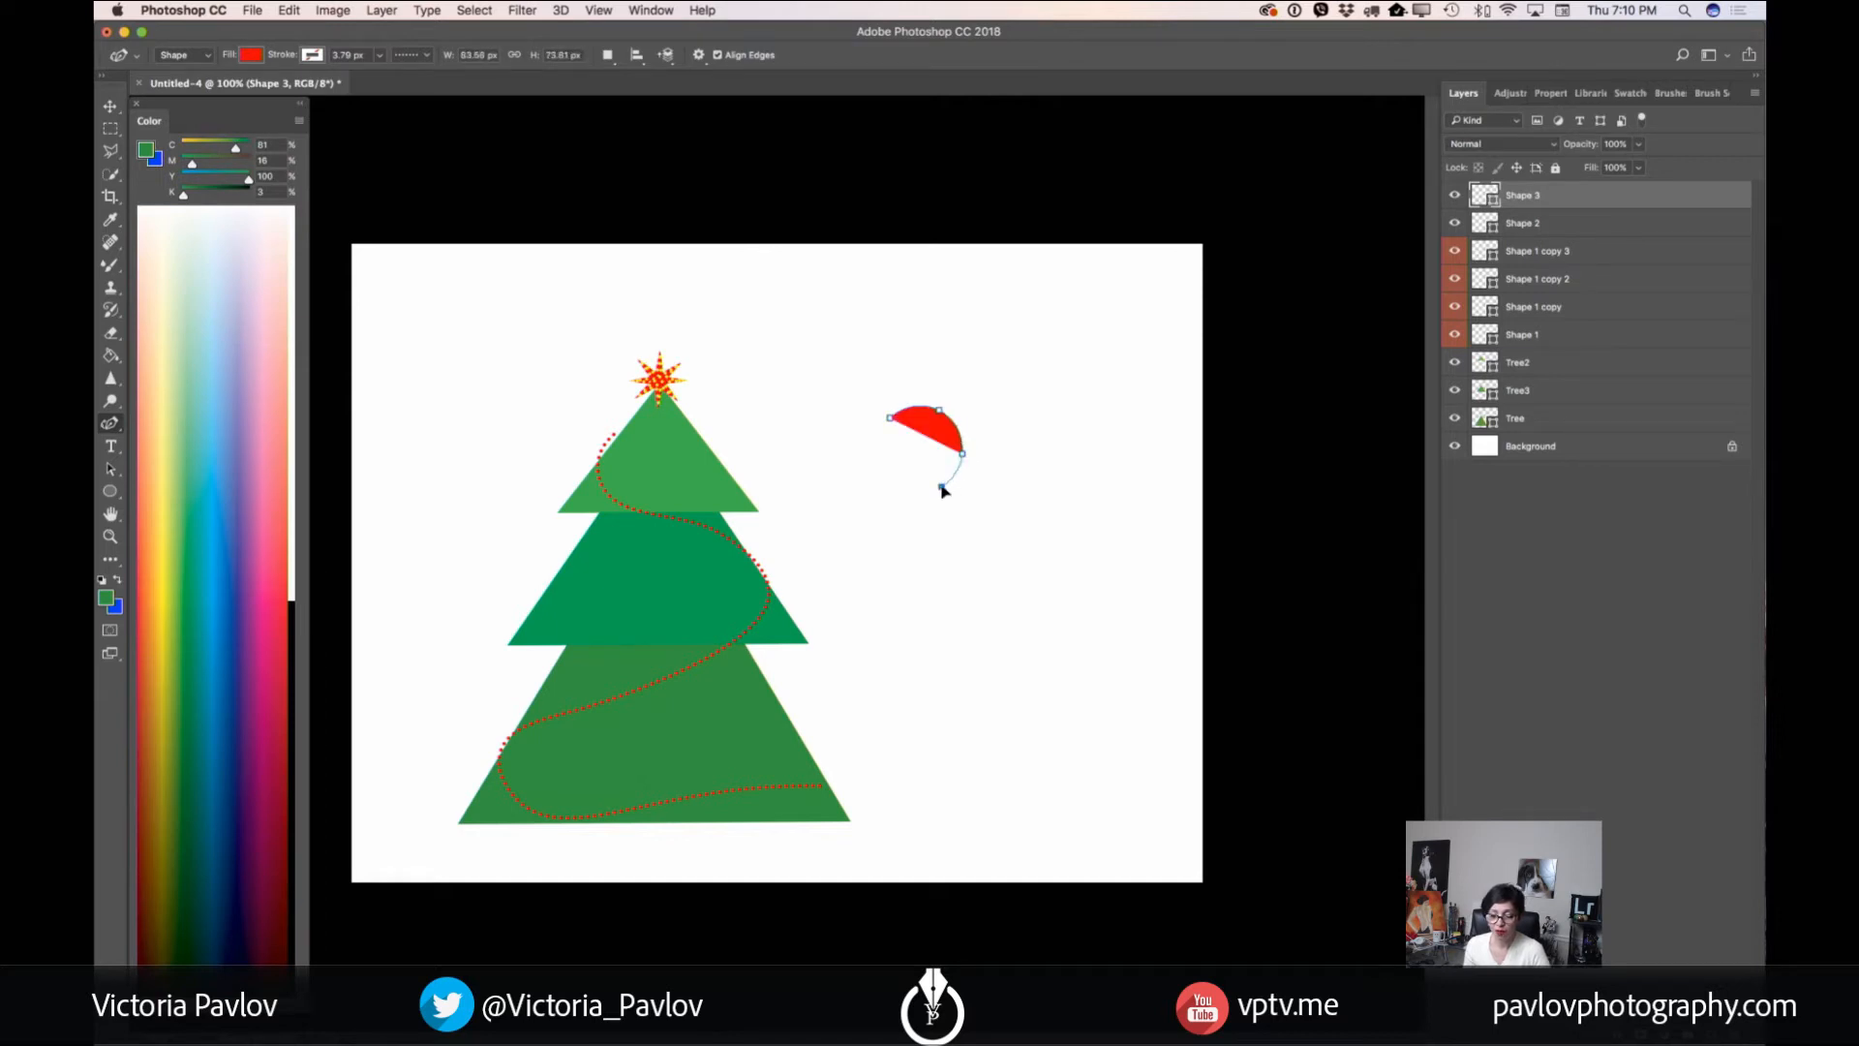
left_click(877, 469)
left_click(889, 419)
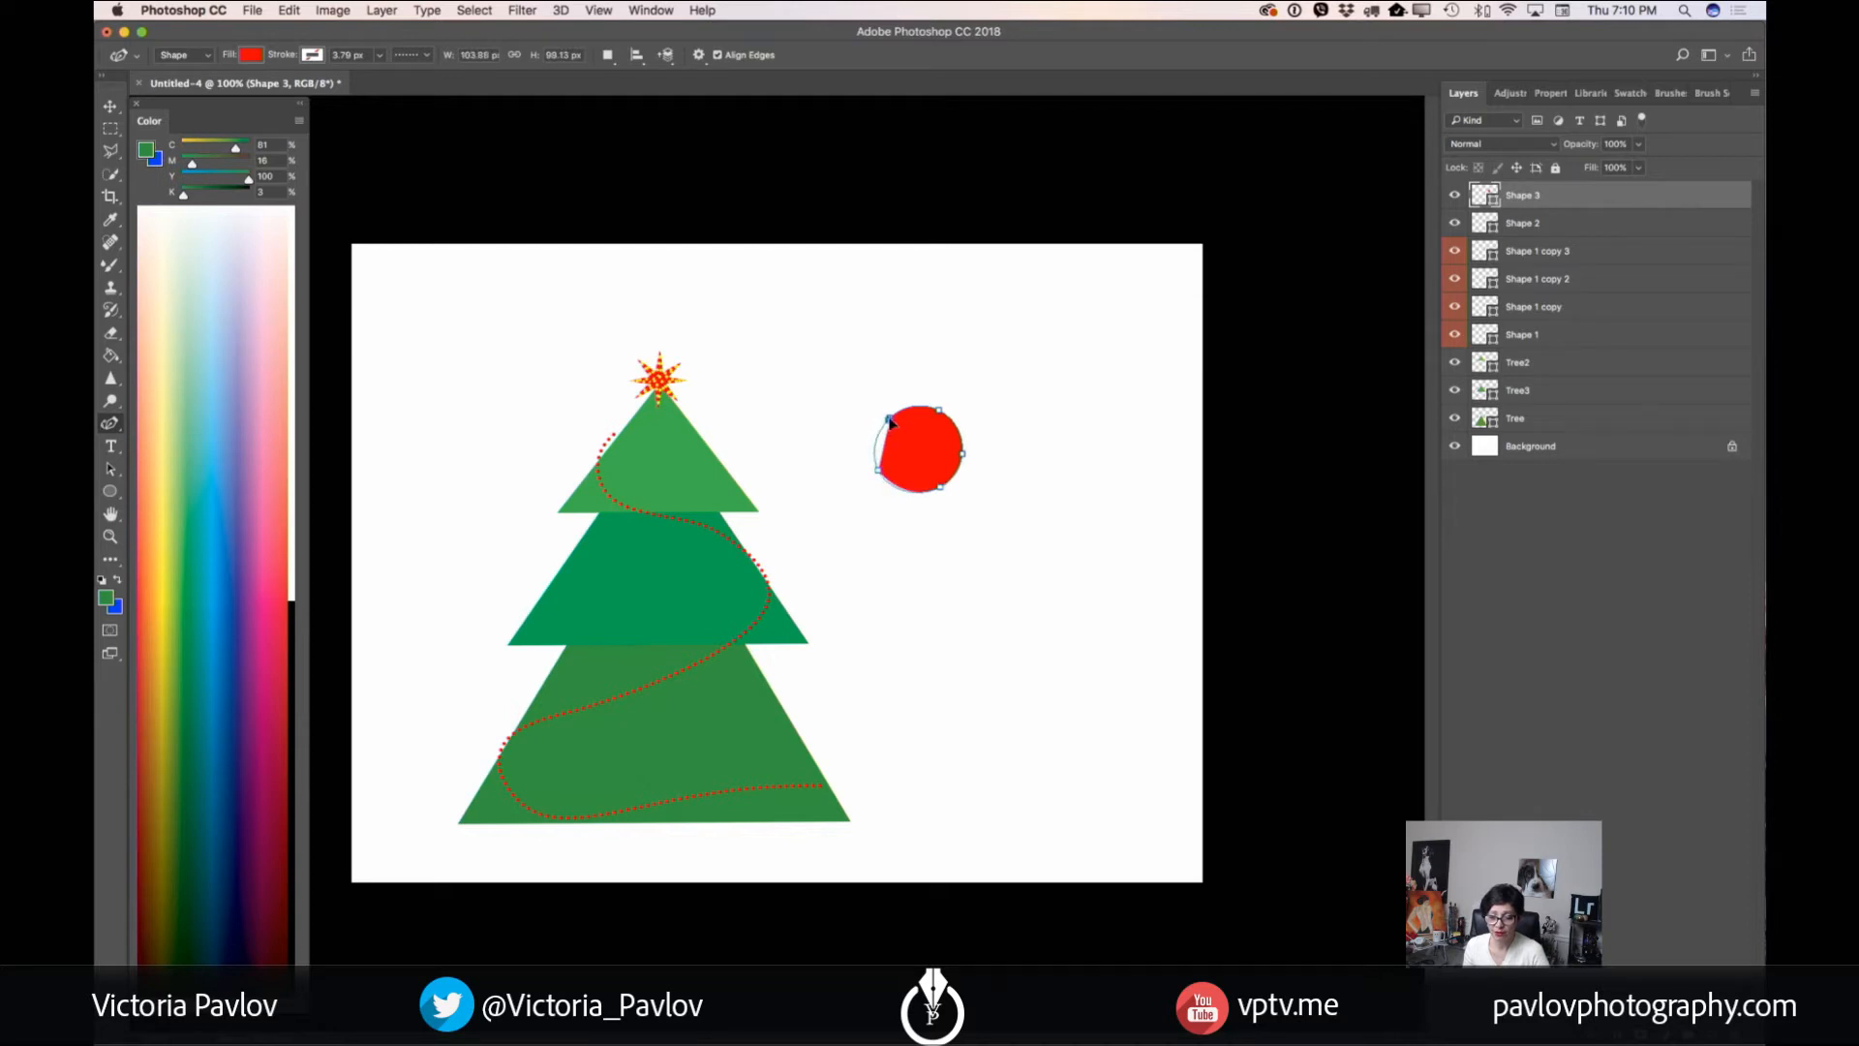
left_click_drag(941, 486, 936, 481)
left_click_drag(889, 418, 889, 419)
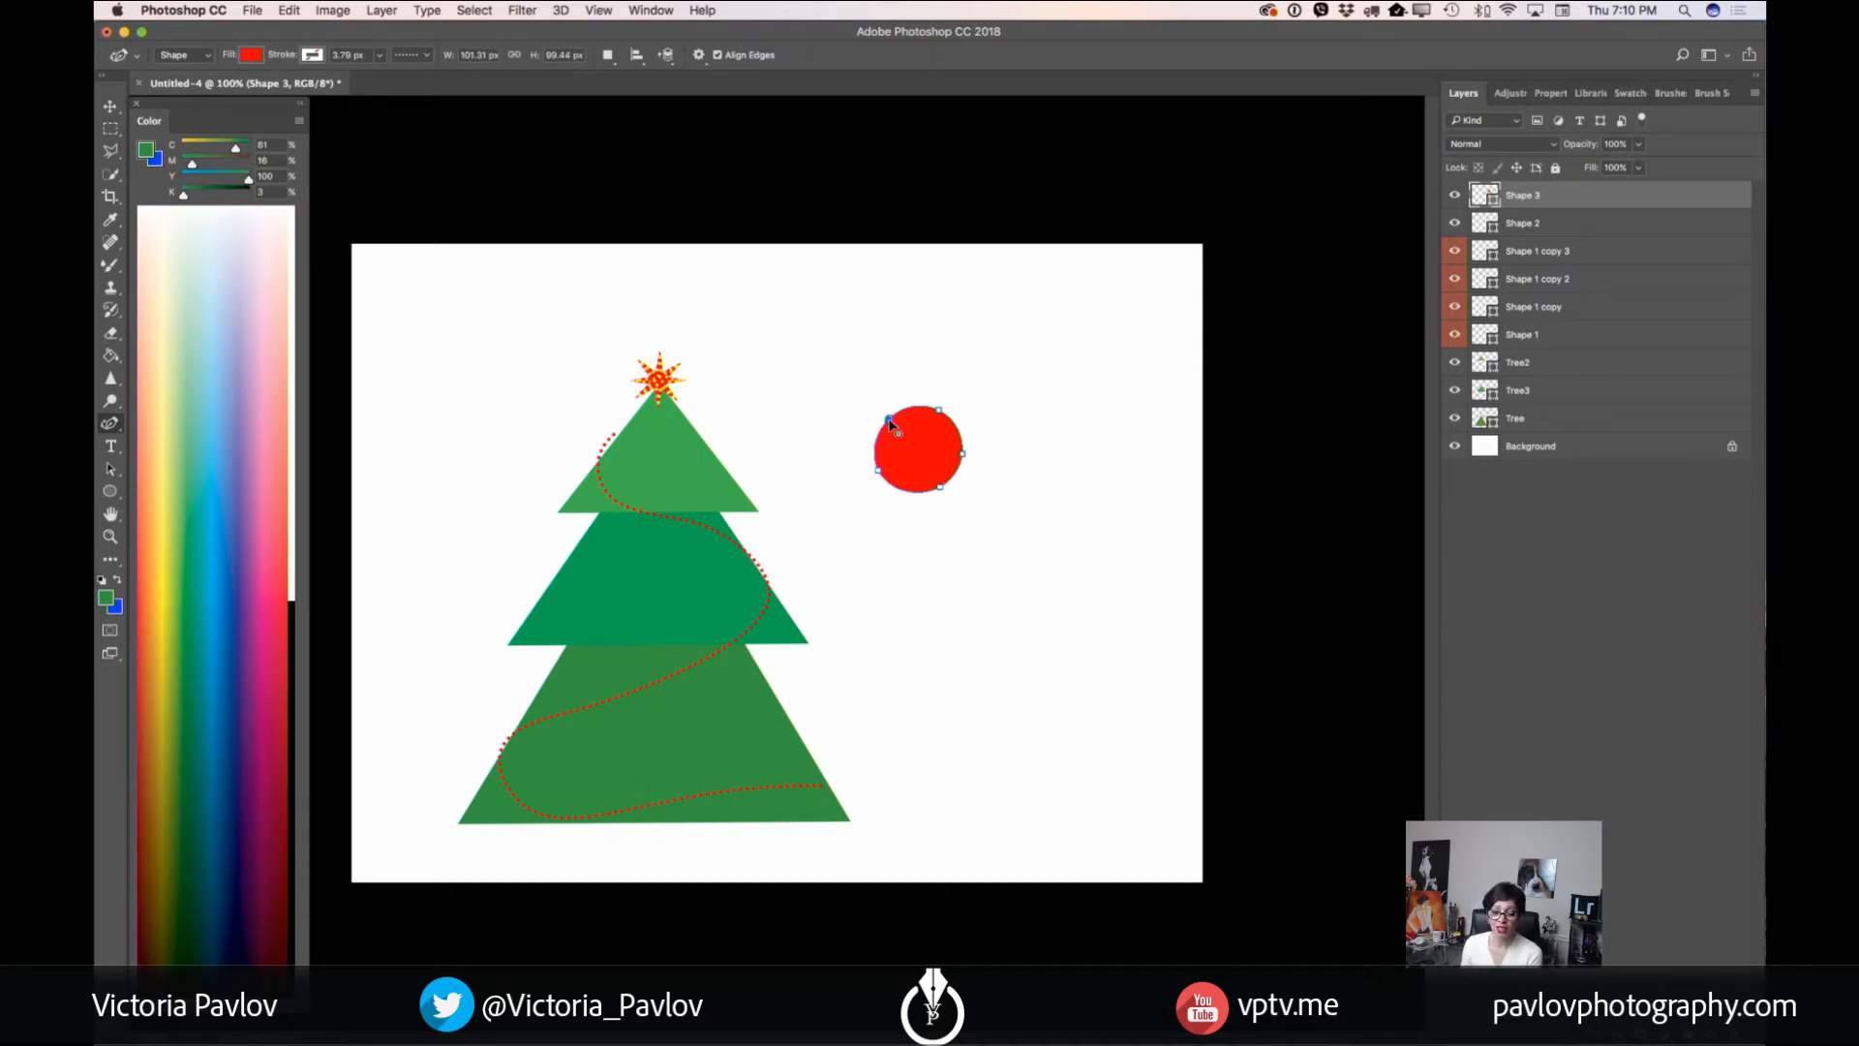
- Refine the circle's curve points to make a rounder ball about 111 px wide and 109 px high
left_click(890, 420, "alt")
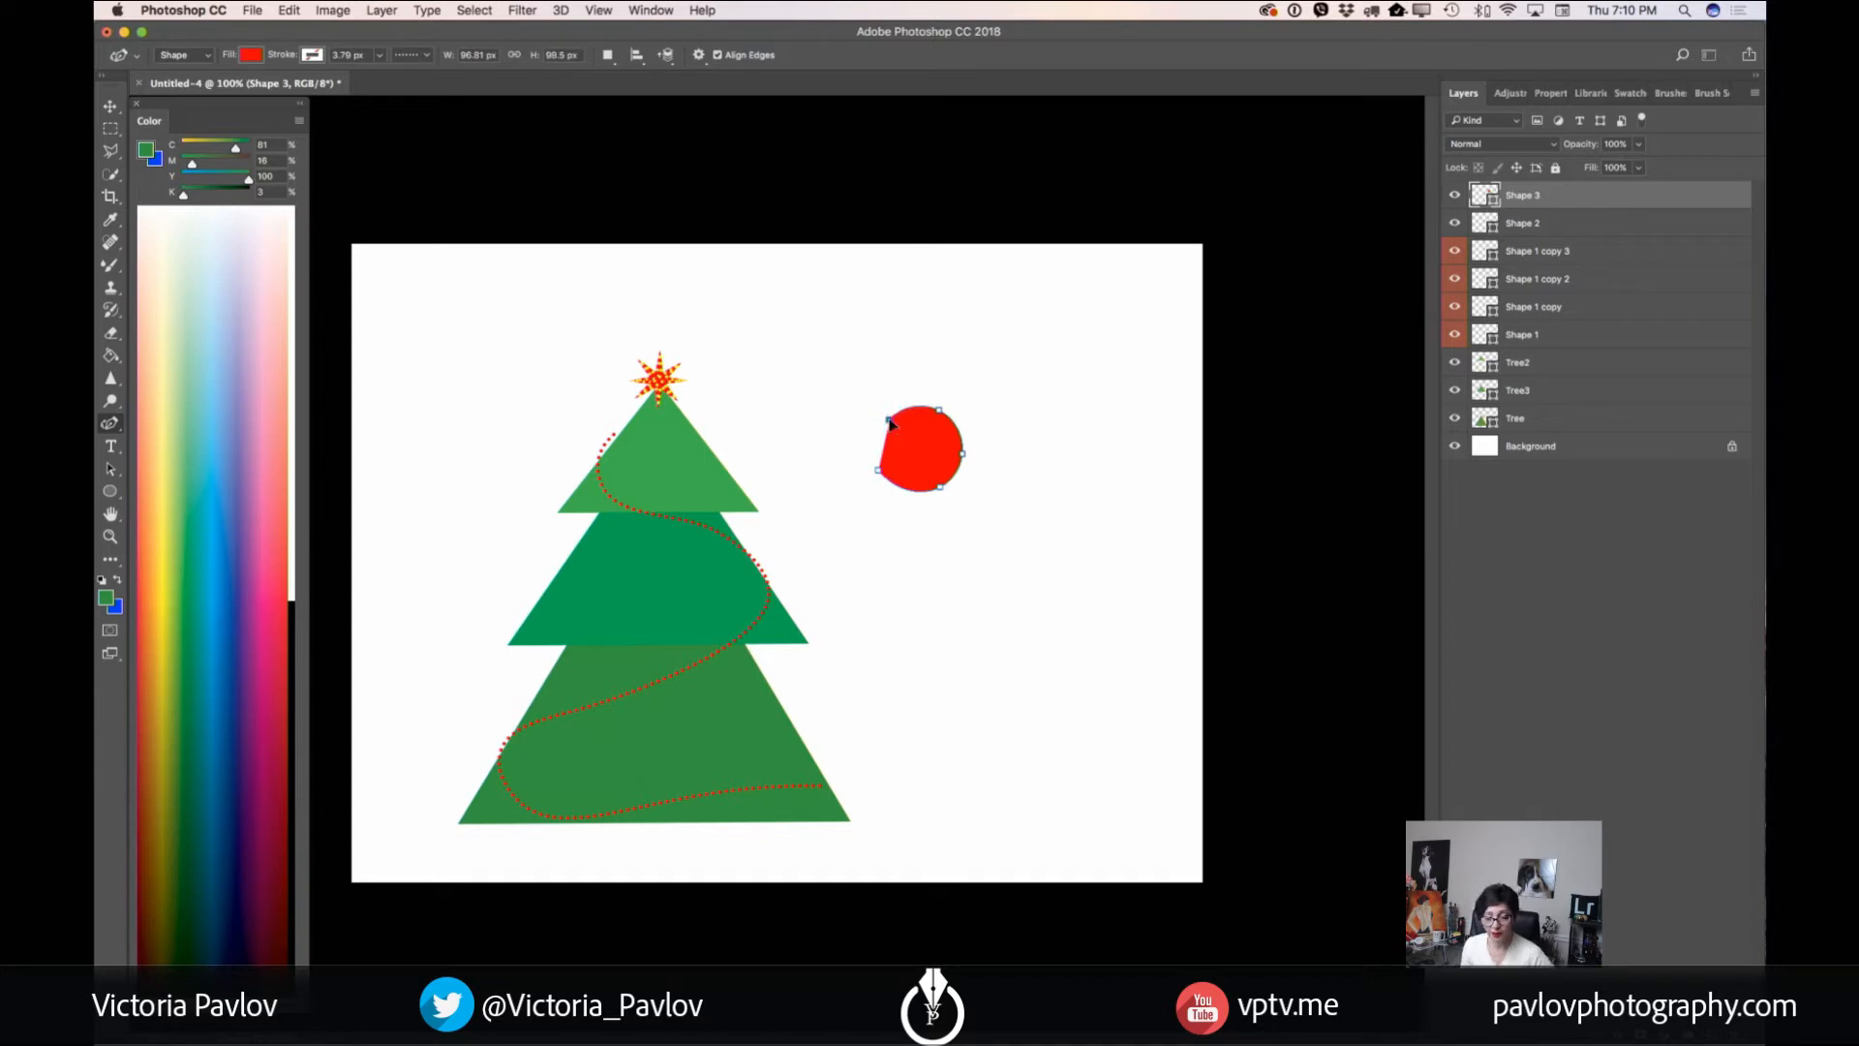
left_click(885, 443)
left_click_drag(885, 442, 967, 454)
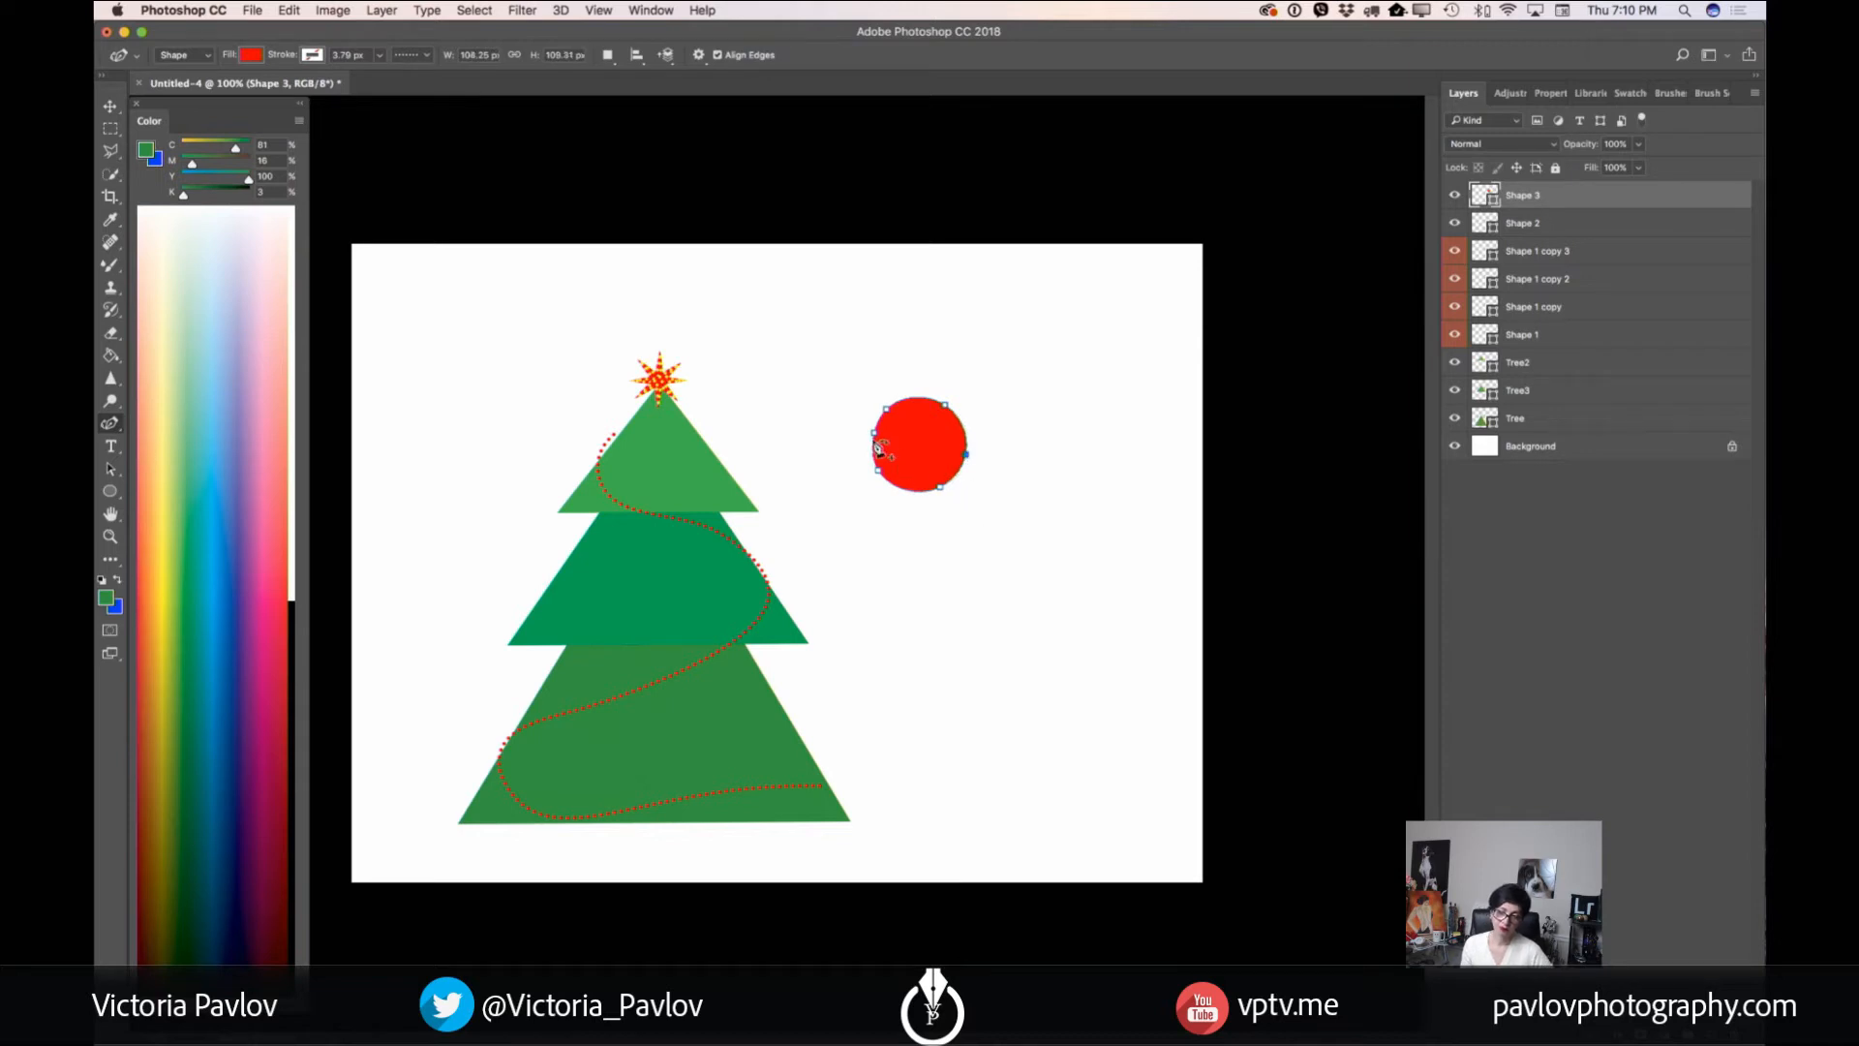
left_click_drag(875, 436, 888, 406)
left_click(888, 411)
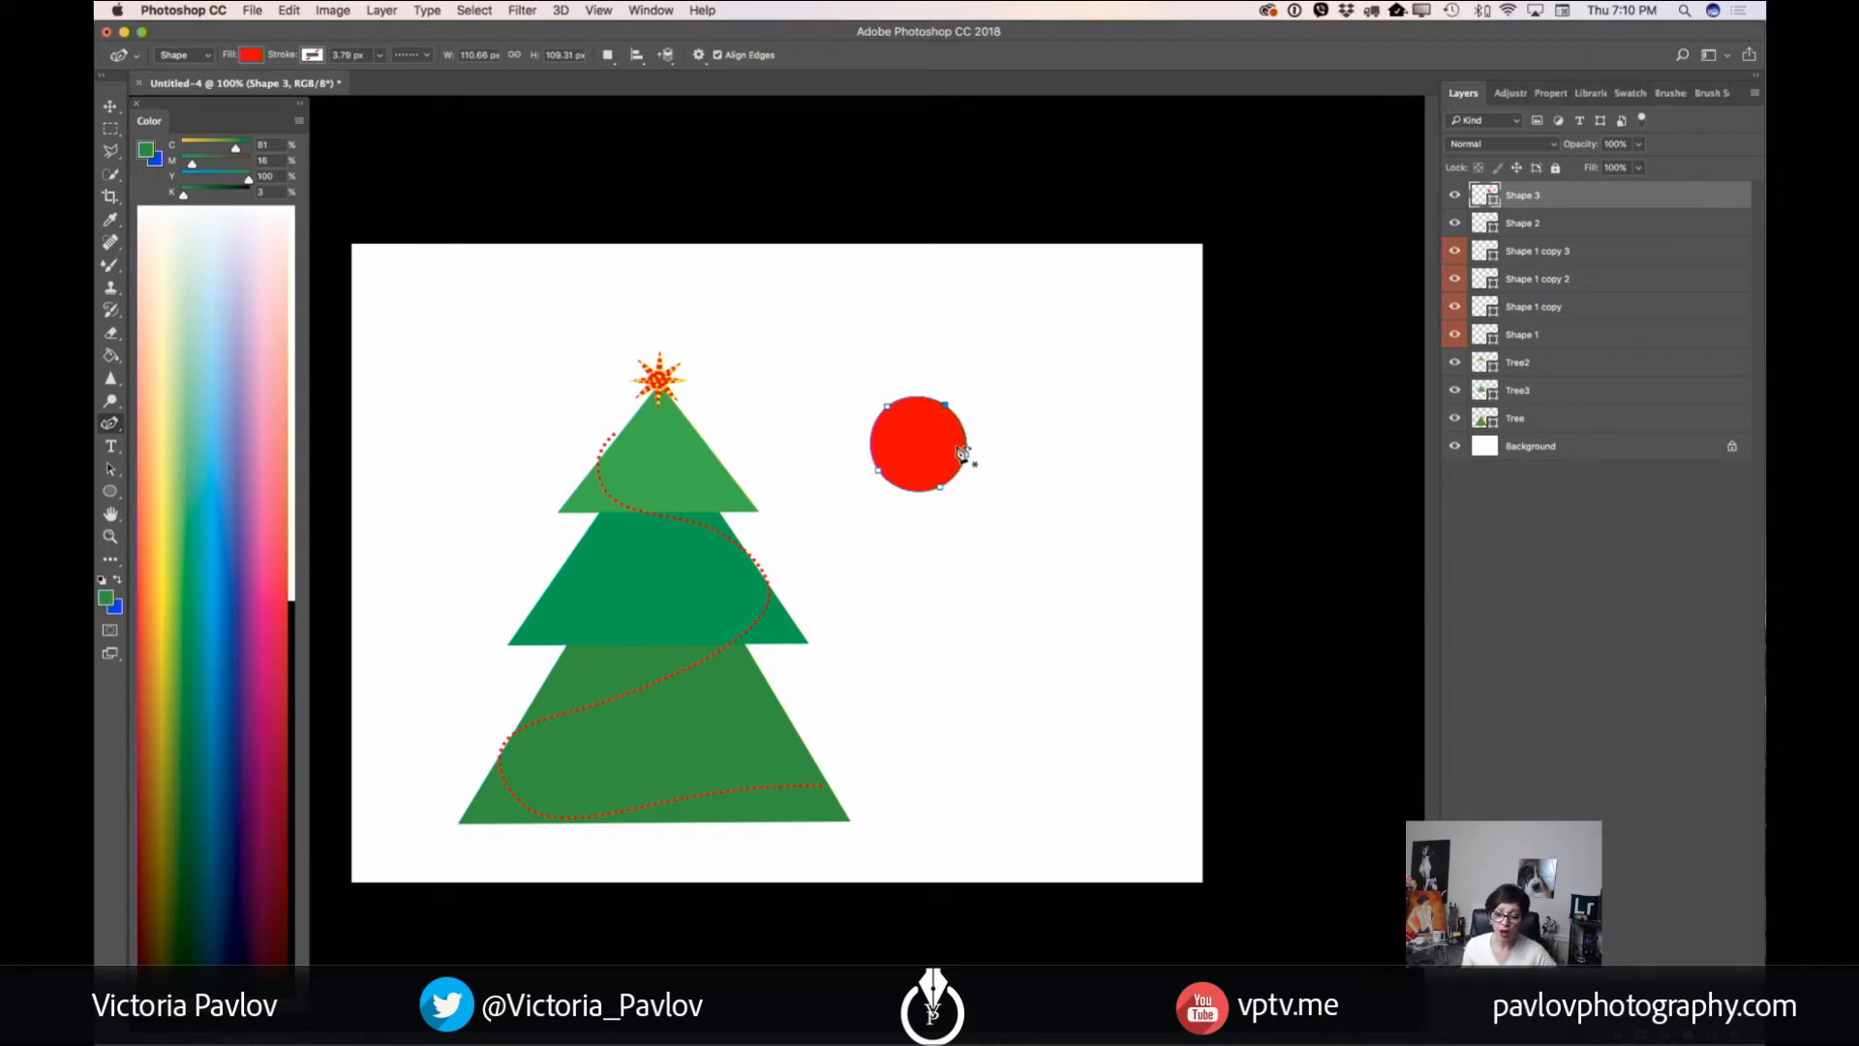
- Duplicate the red ball layer and scale the copy down to about 66% inside the original ball
left_click(110, 106)
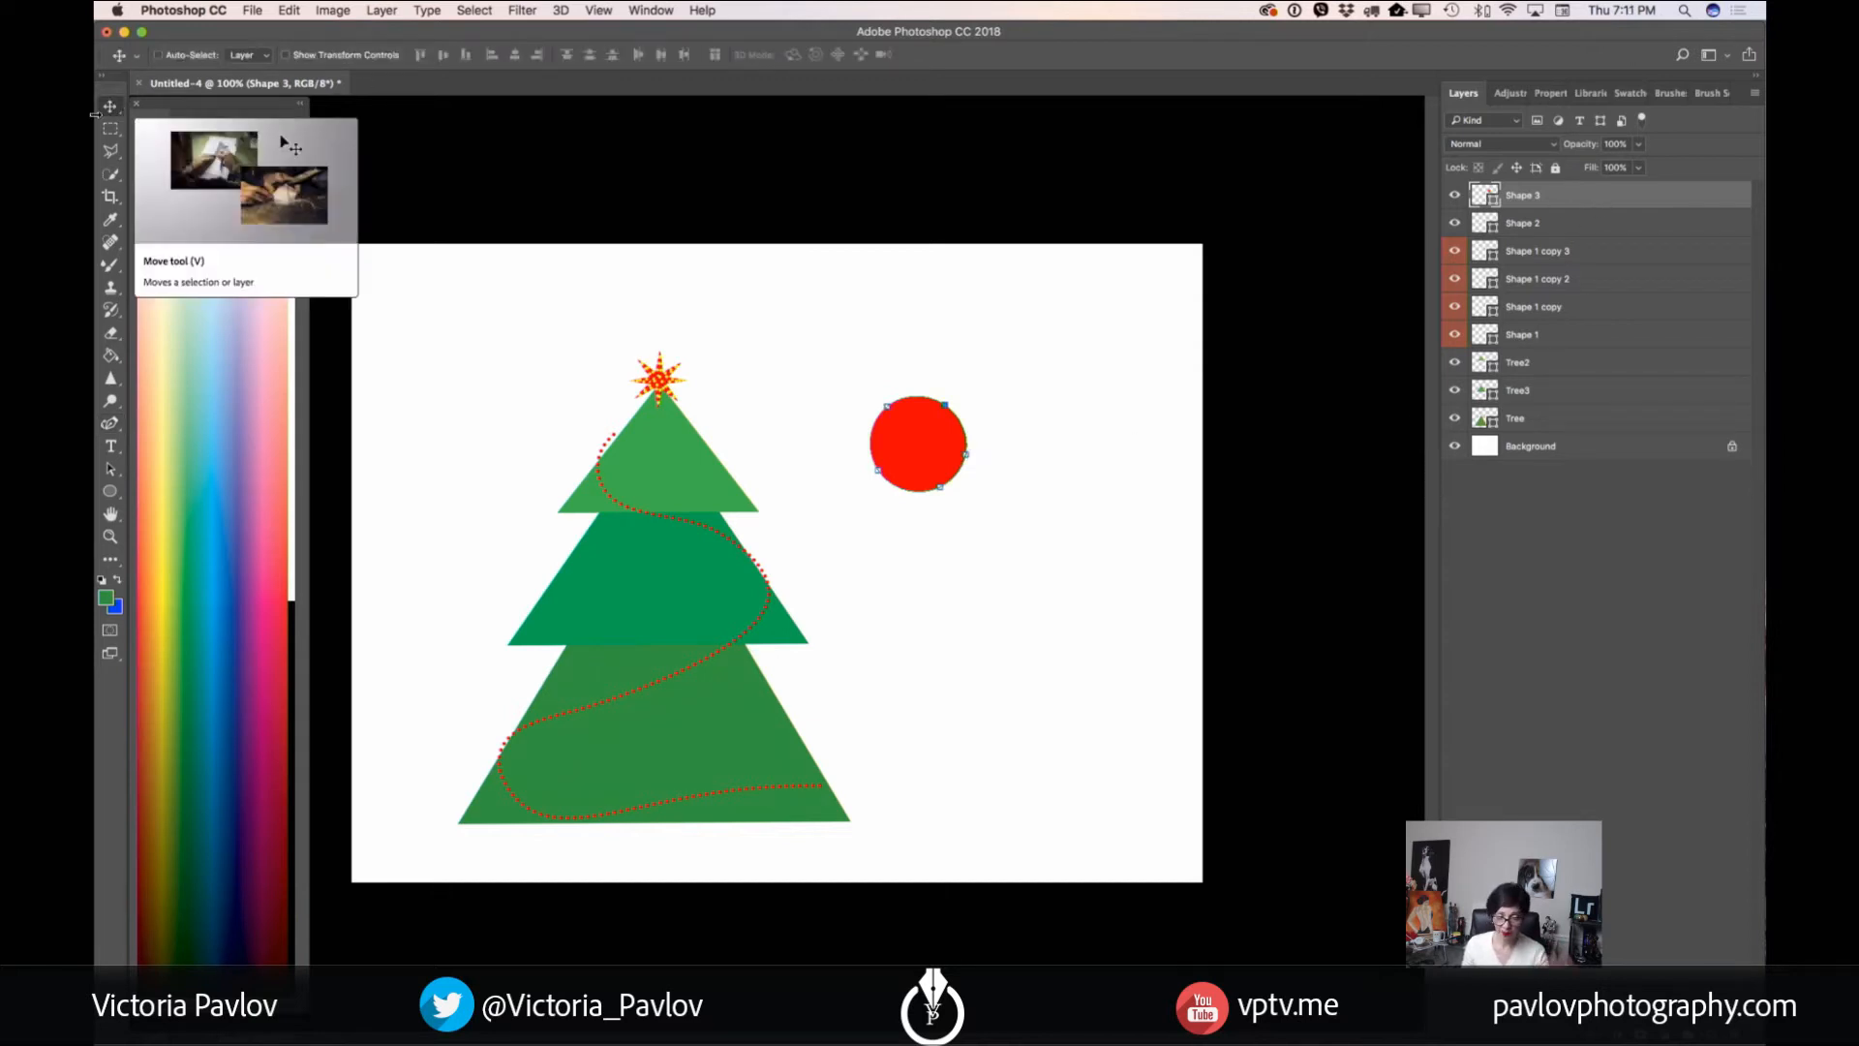
left_click_drag(1612, 203, 1711, 1035)
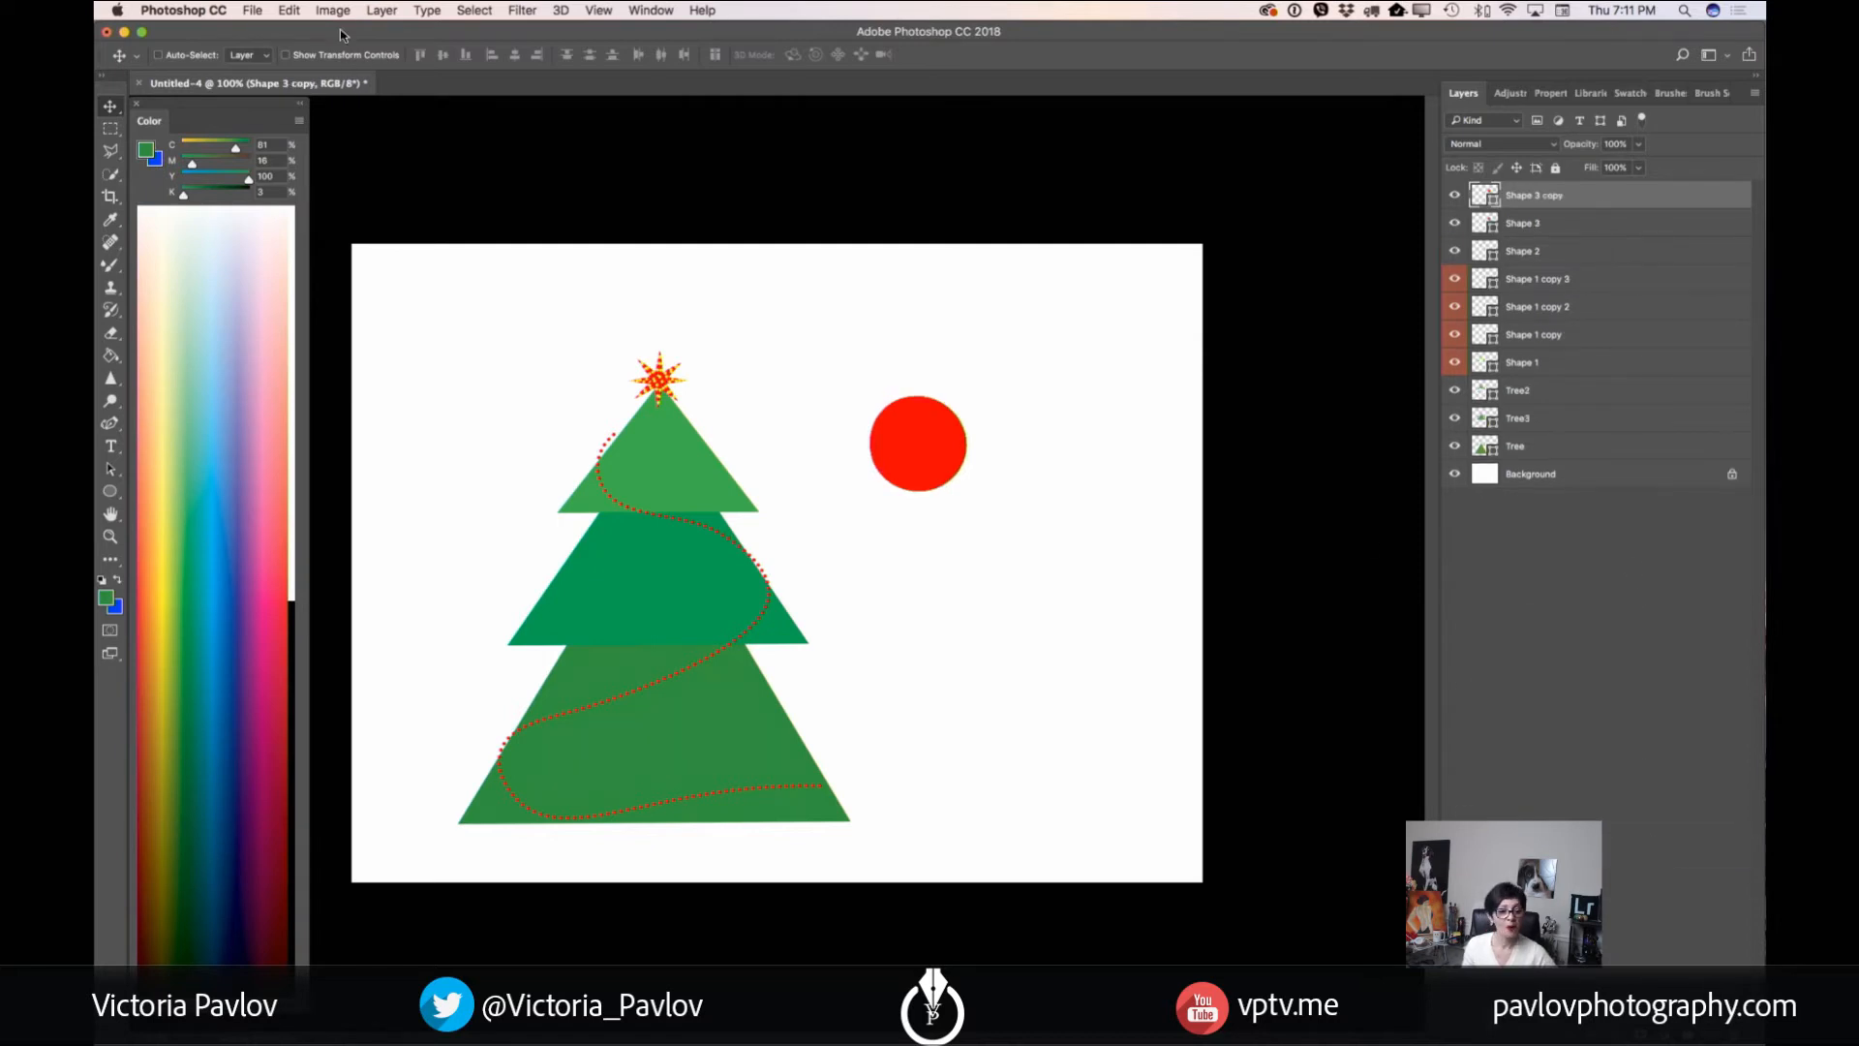
left_click(287, 11)
left_click(348, 383)
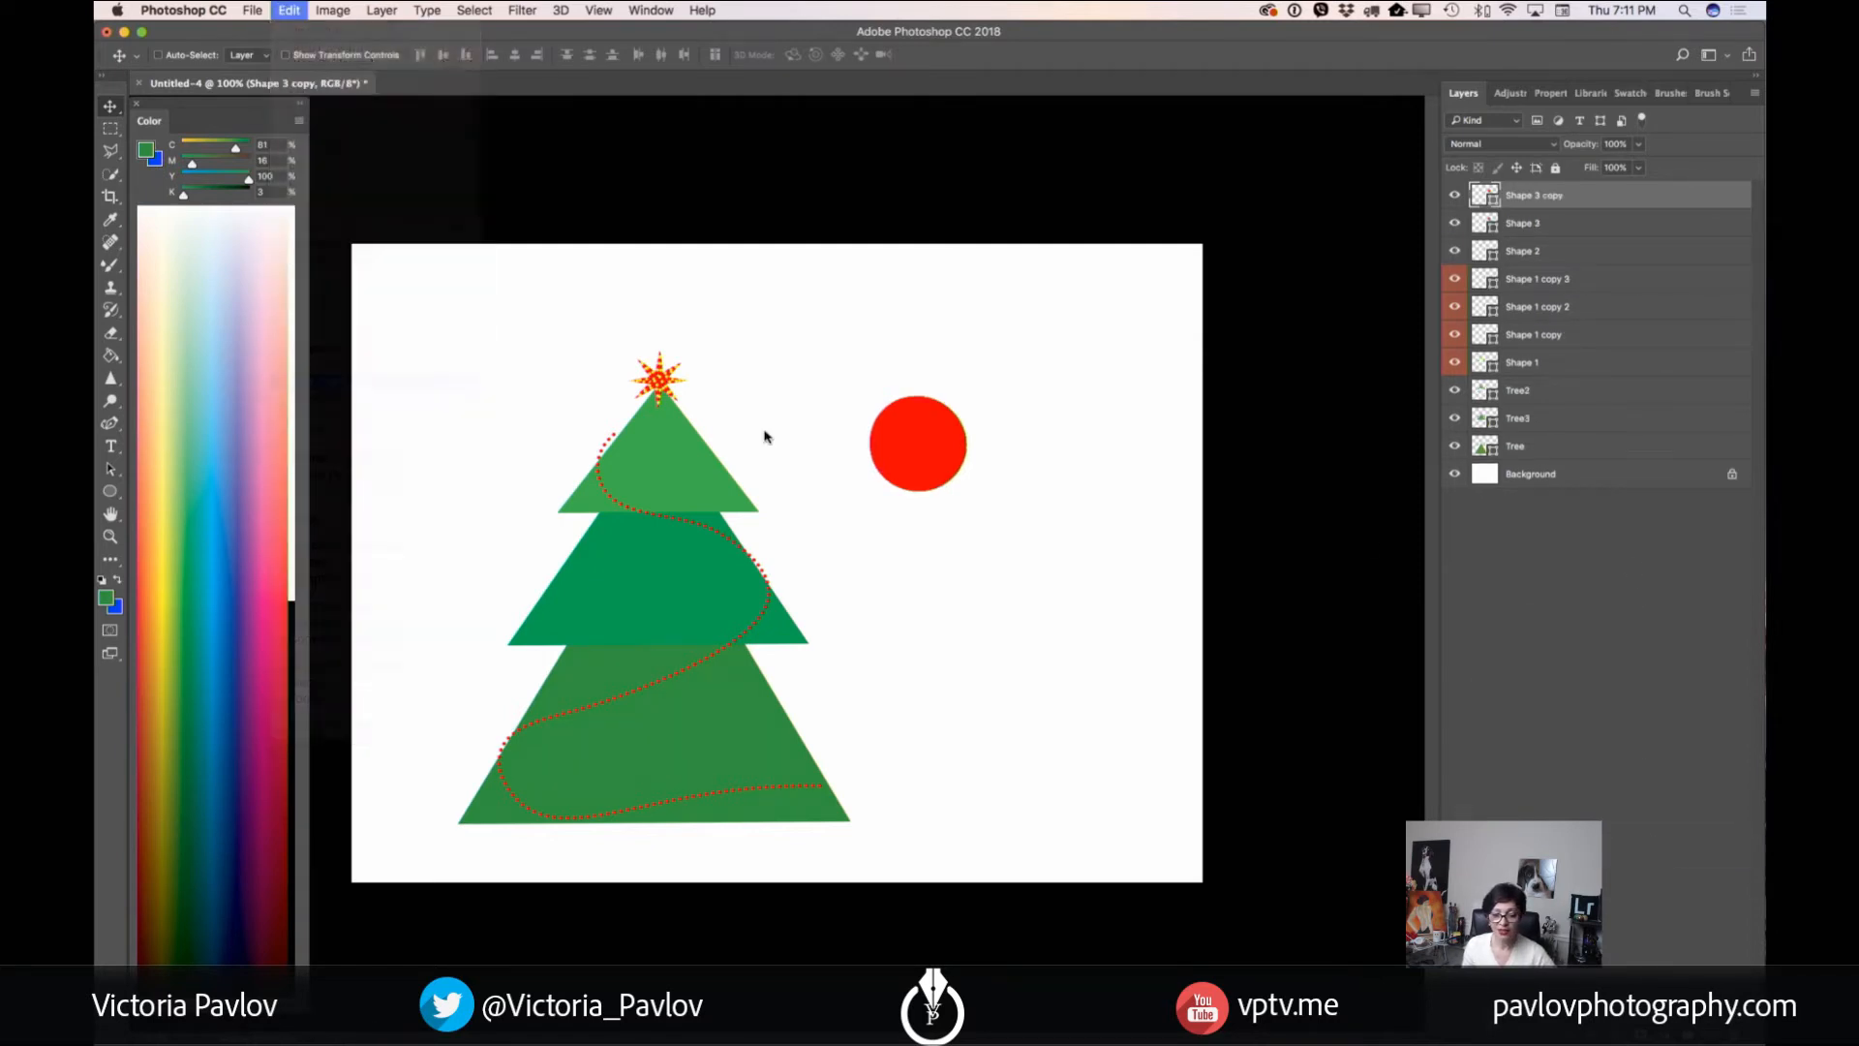
left_click_drag(871, 396, 884, 410)
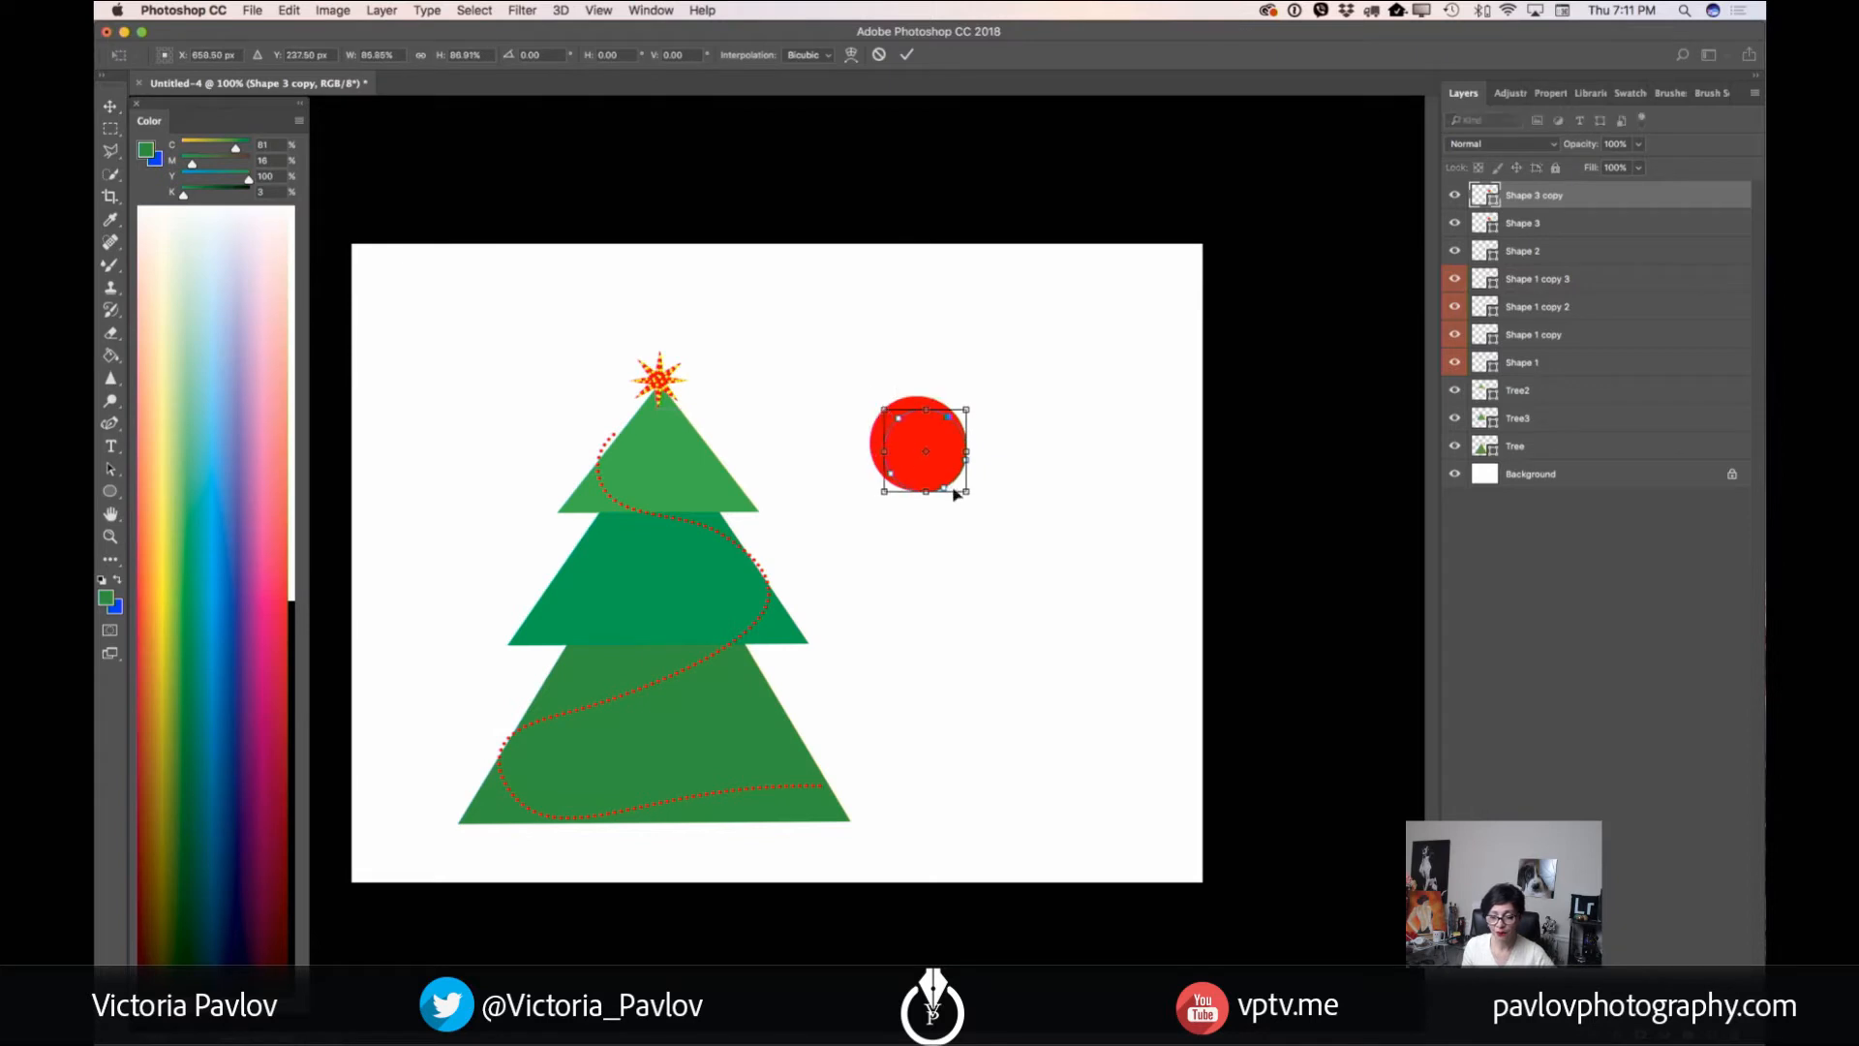
left_click_drag(967, 492, 948, 471)
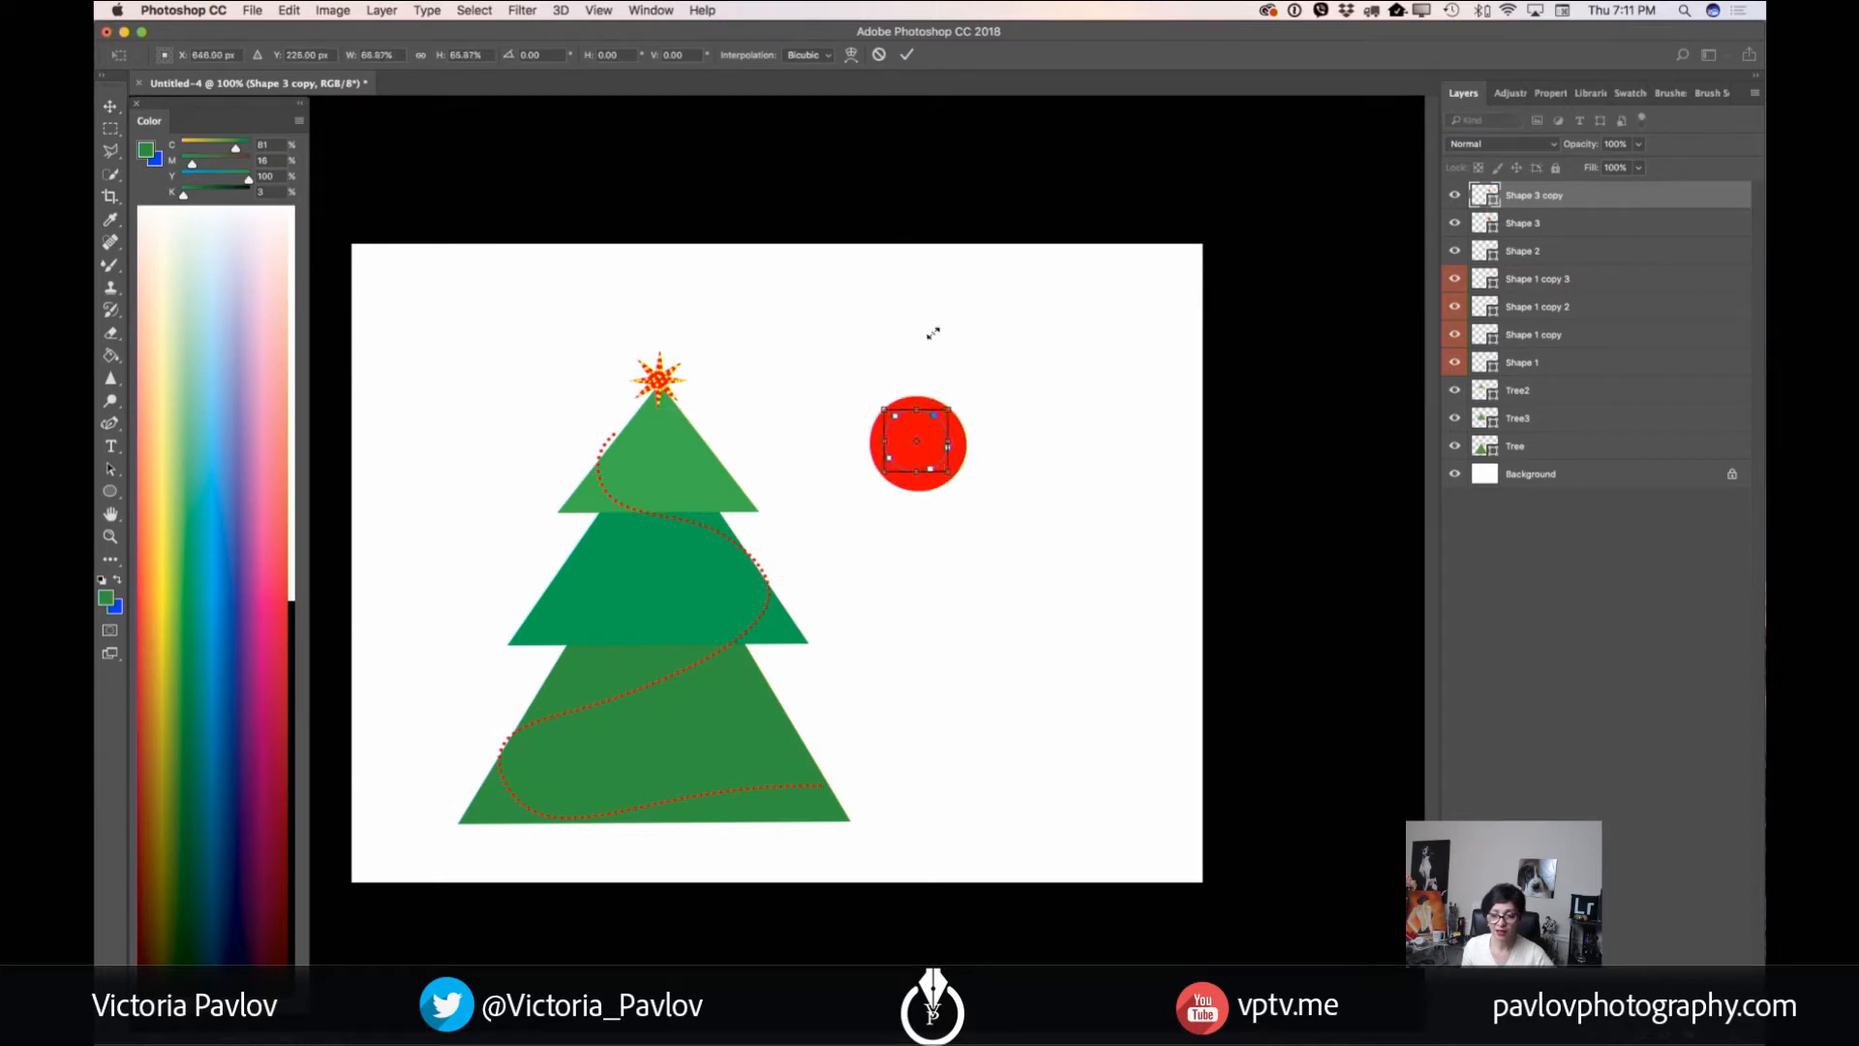
left_click(908, 55)
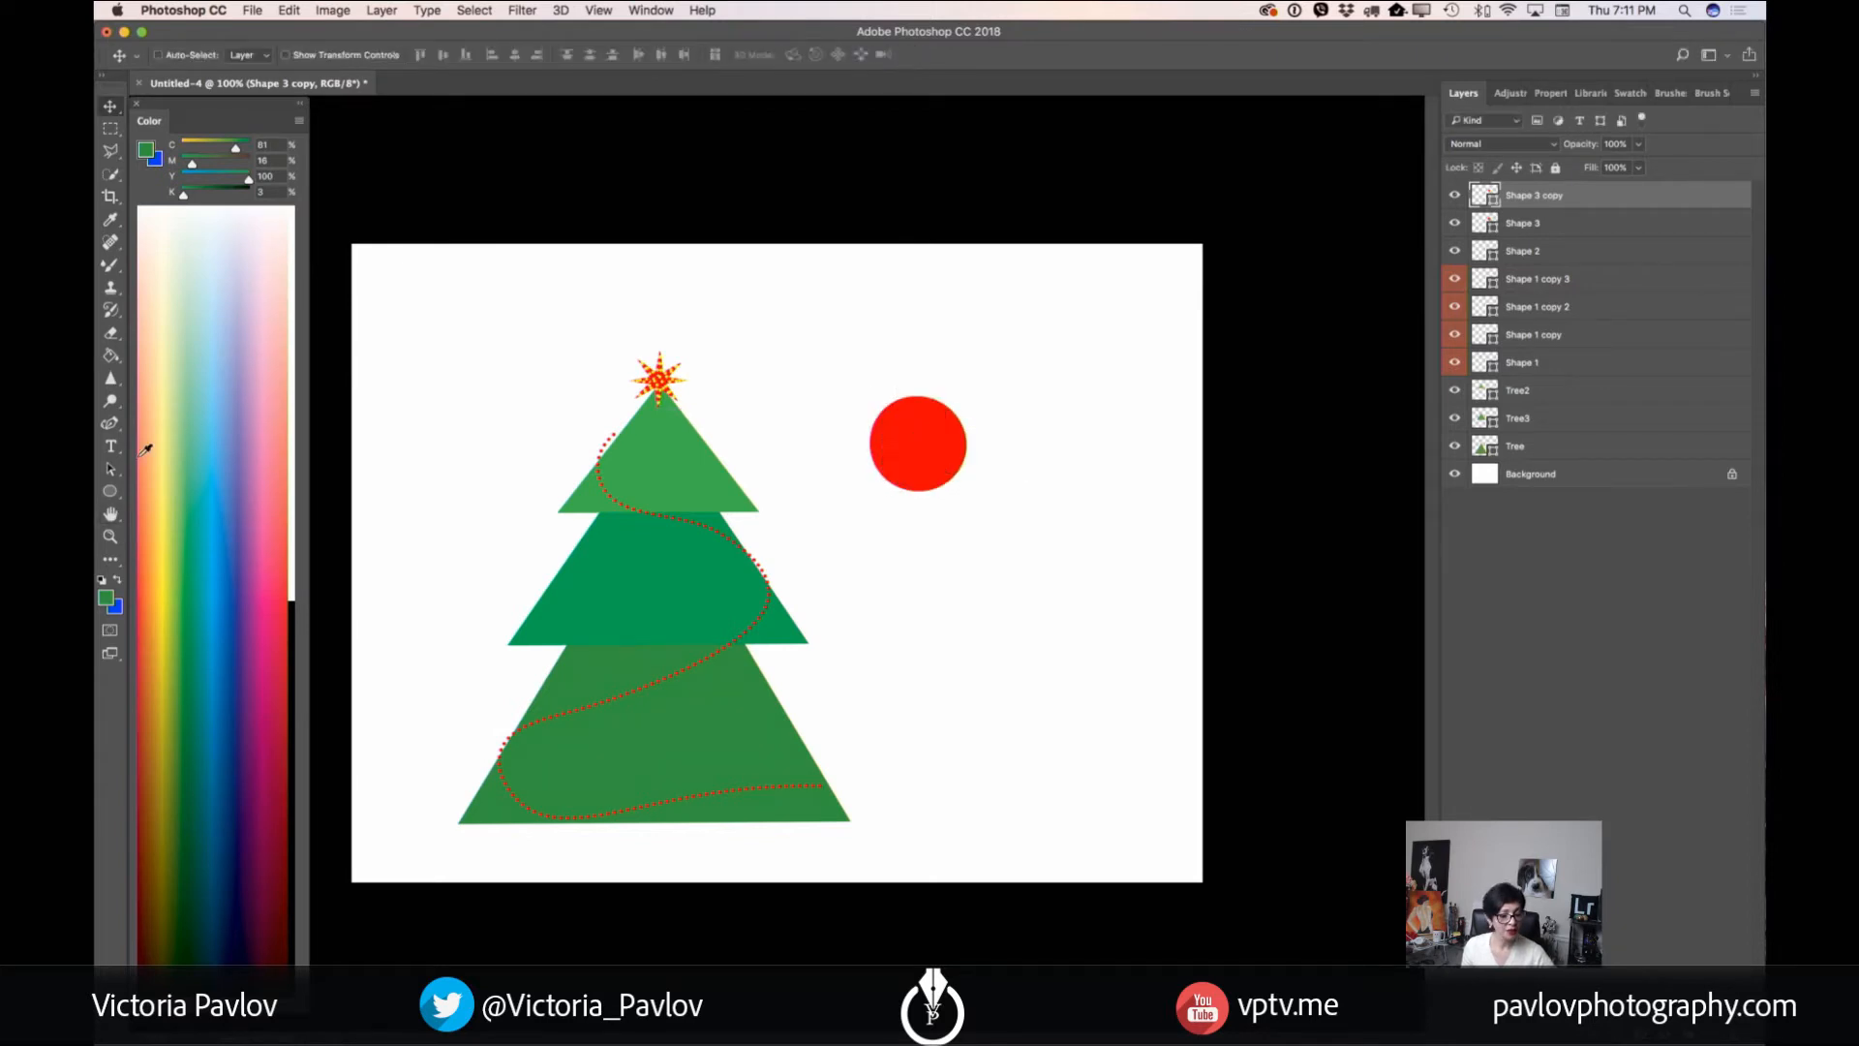
- Change the fill of the smaller circle copy to white
left_click(113, 424)
left_click(256, 54)
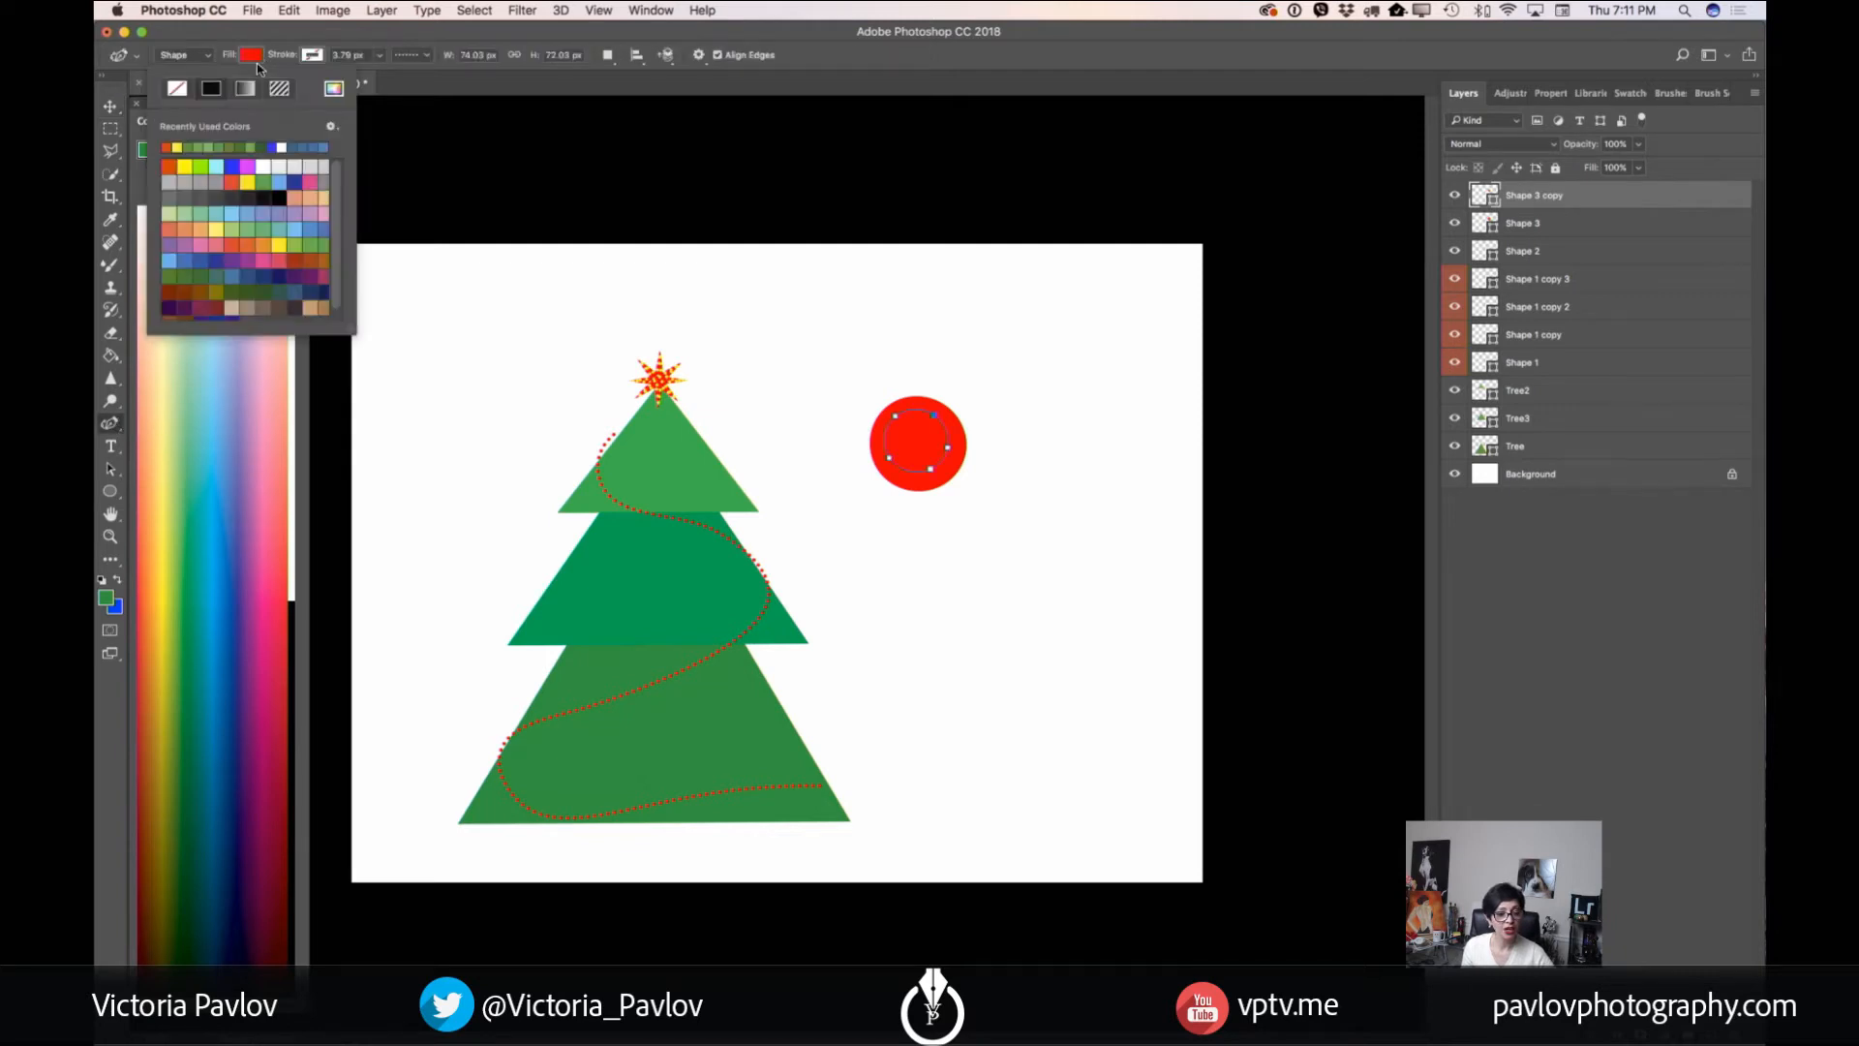
left_click(282, 146)
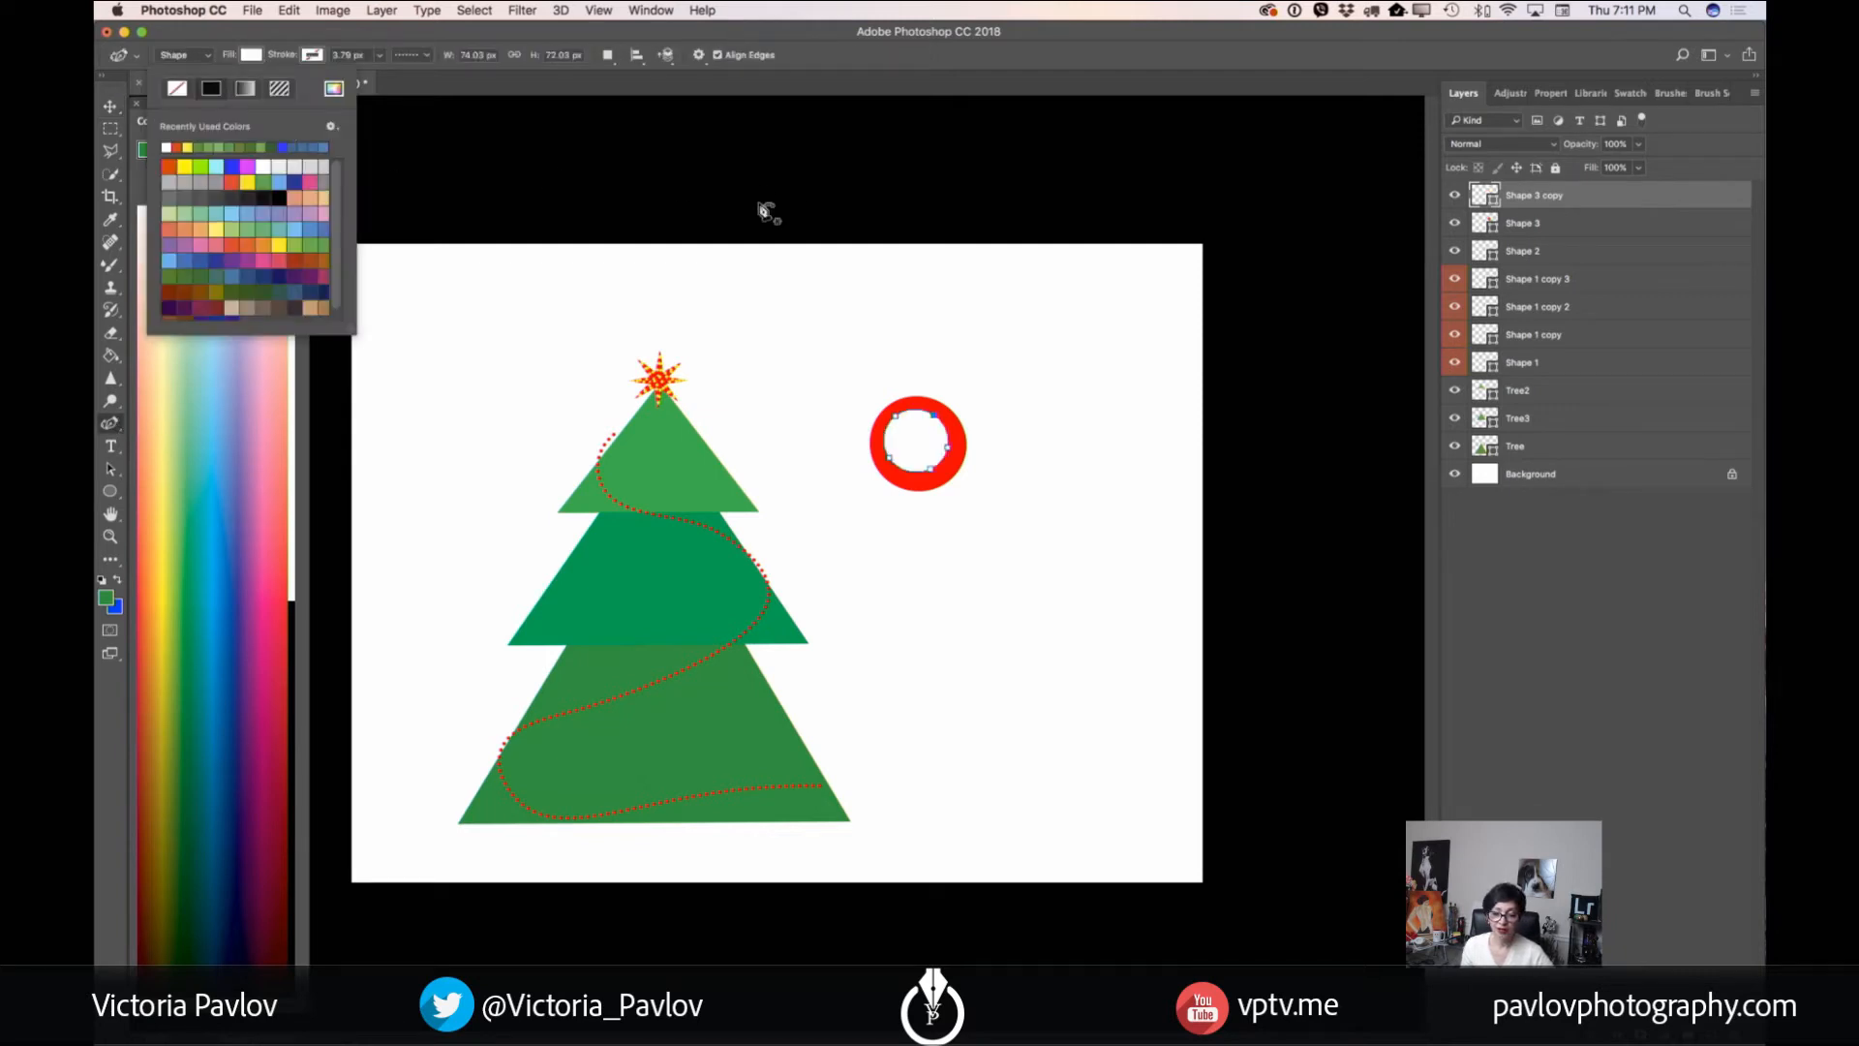
left_click(111, 106)
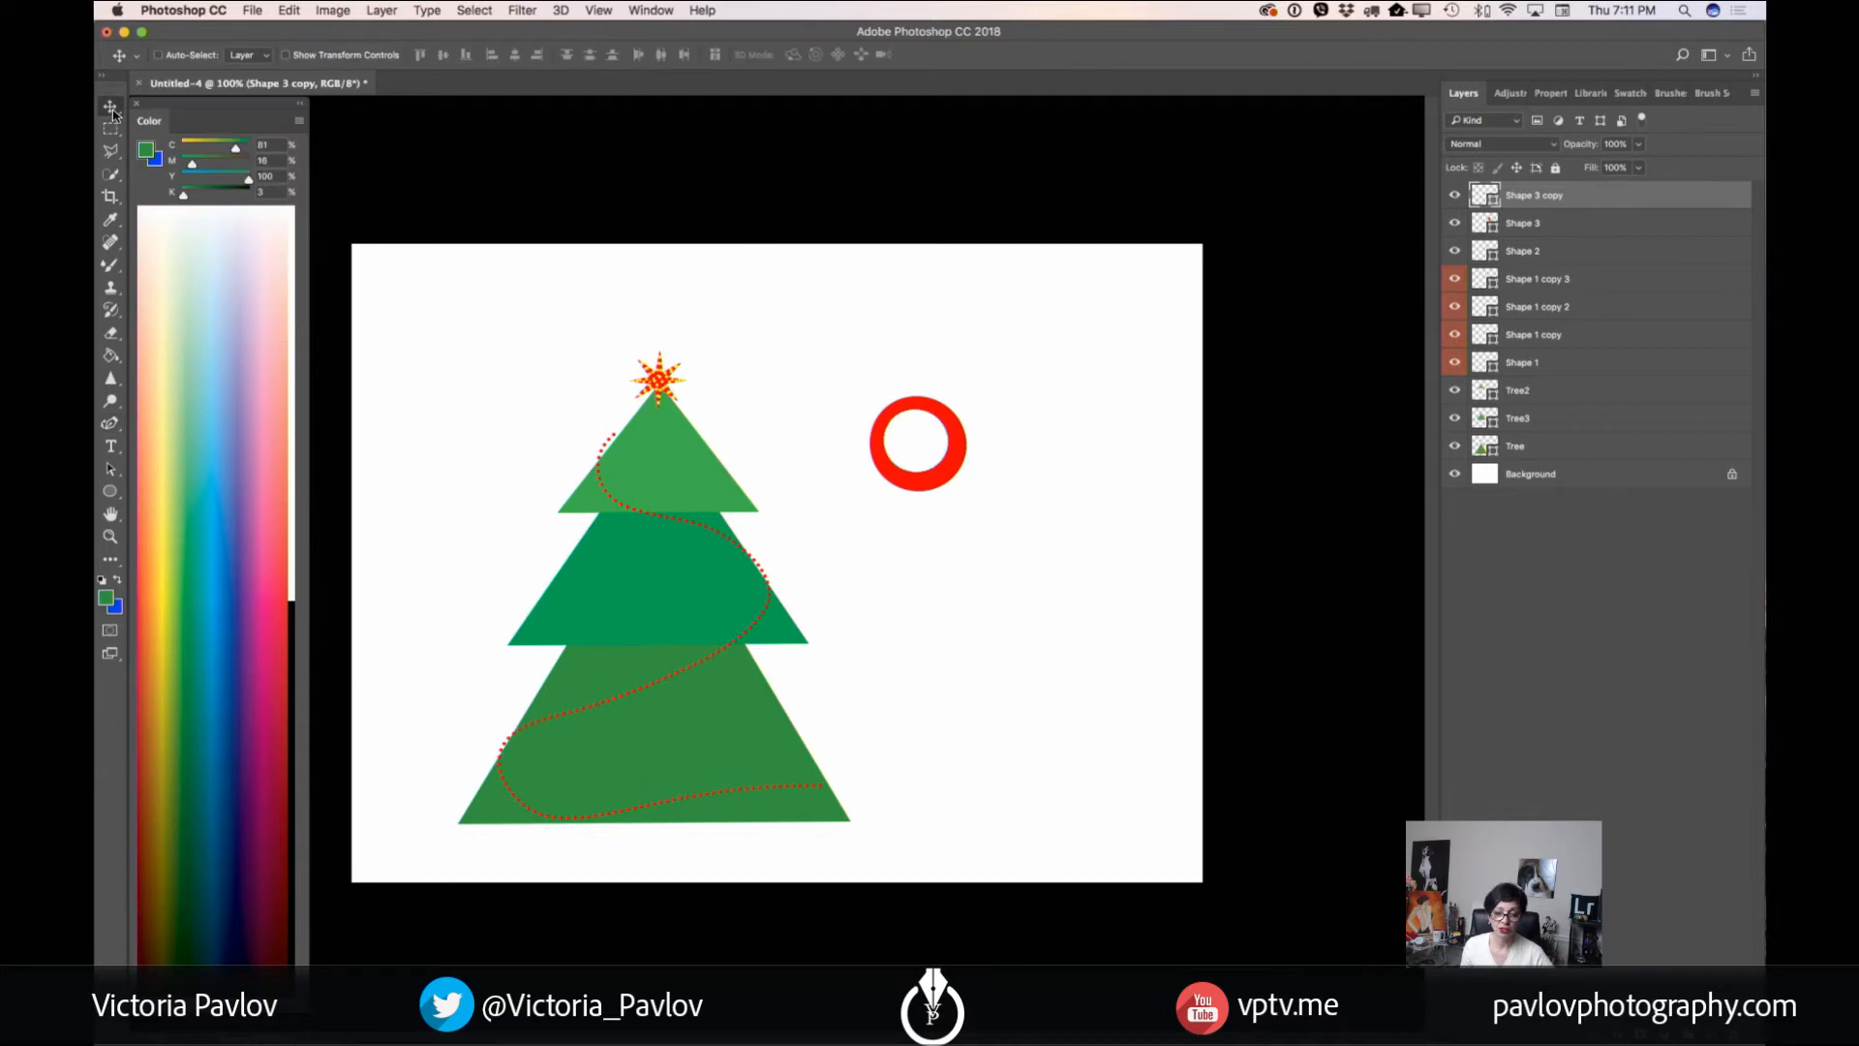
- Apply a 13.4 px Gaussian Blur to the white circle as a smart object and lower its opacity to 84%
left_click(530, 12)
mouse_move(661, 219)
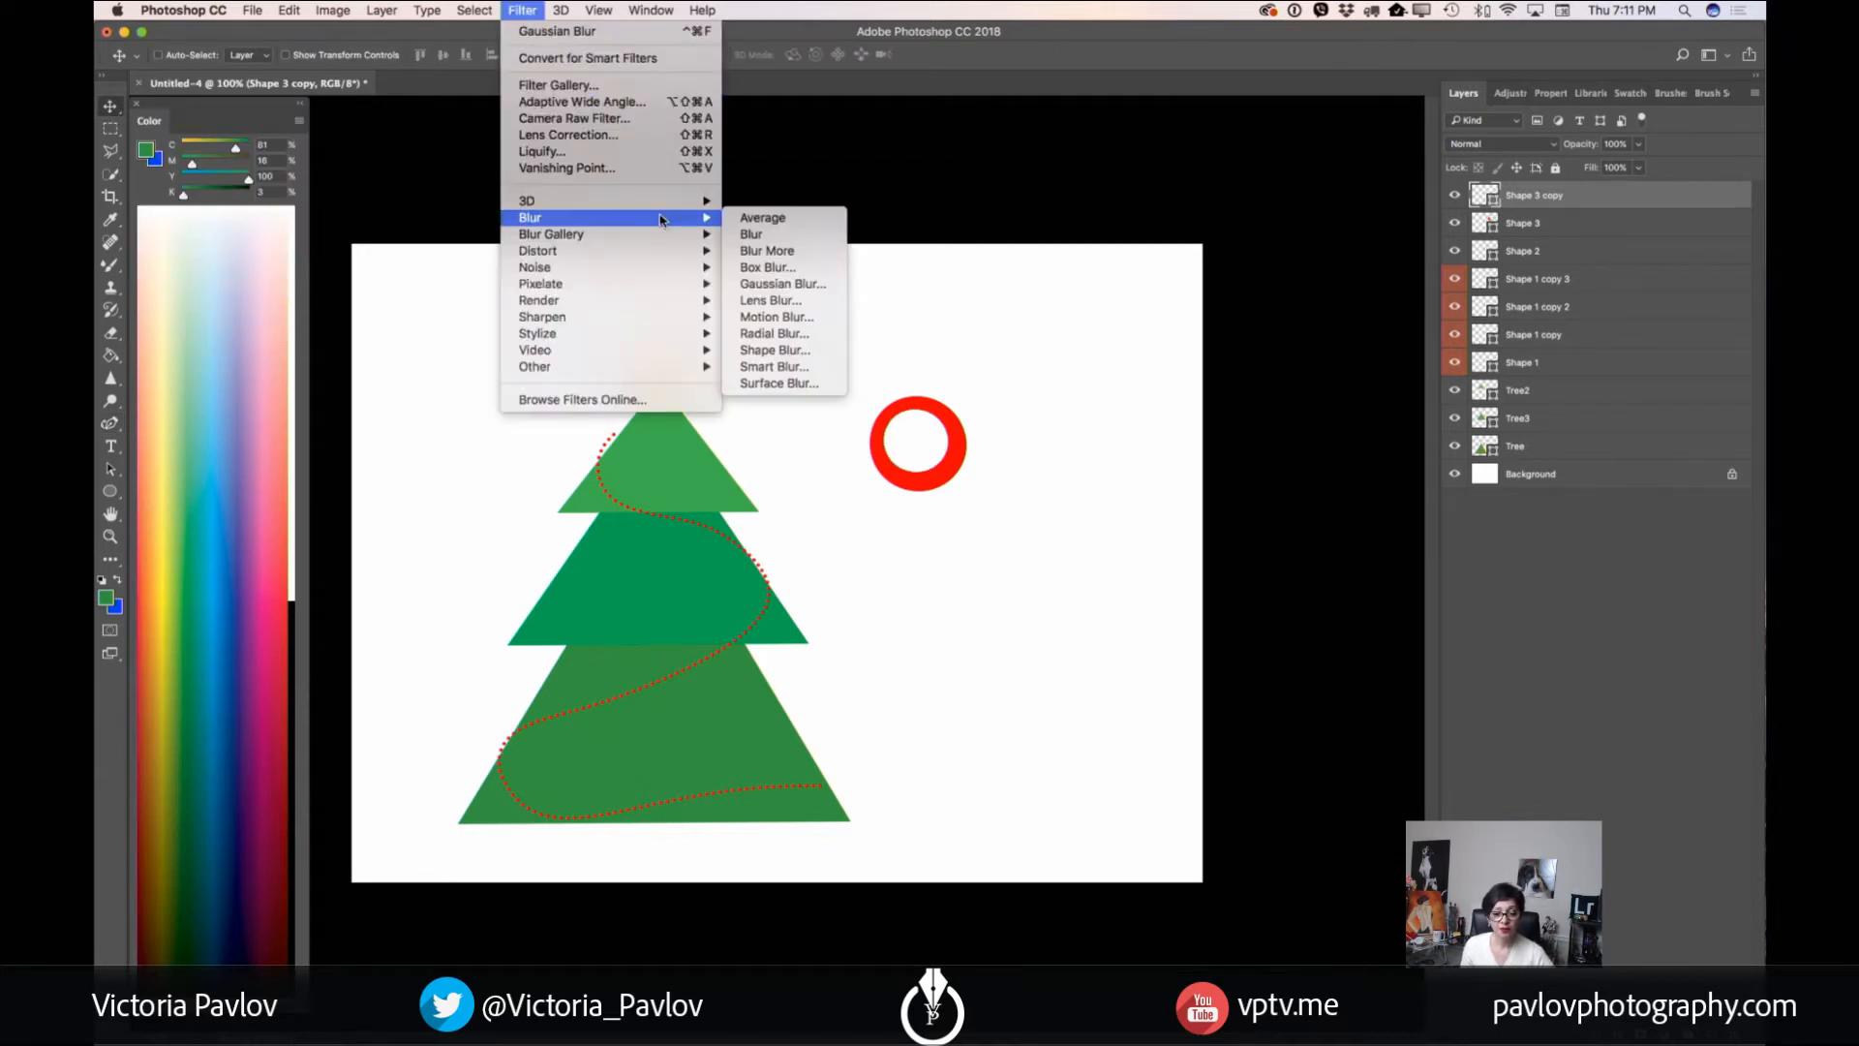
left_click(814, 286)
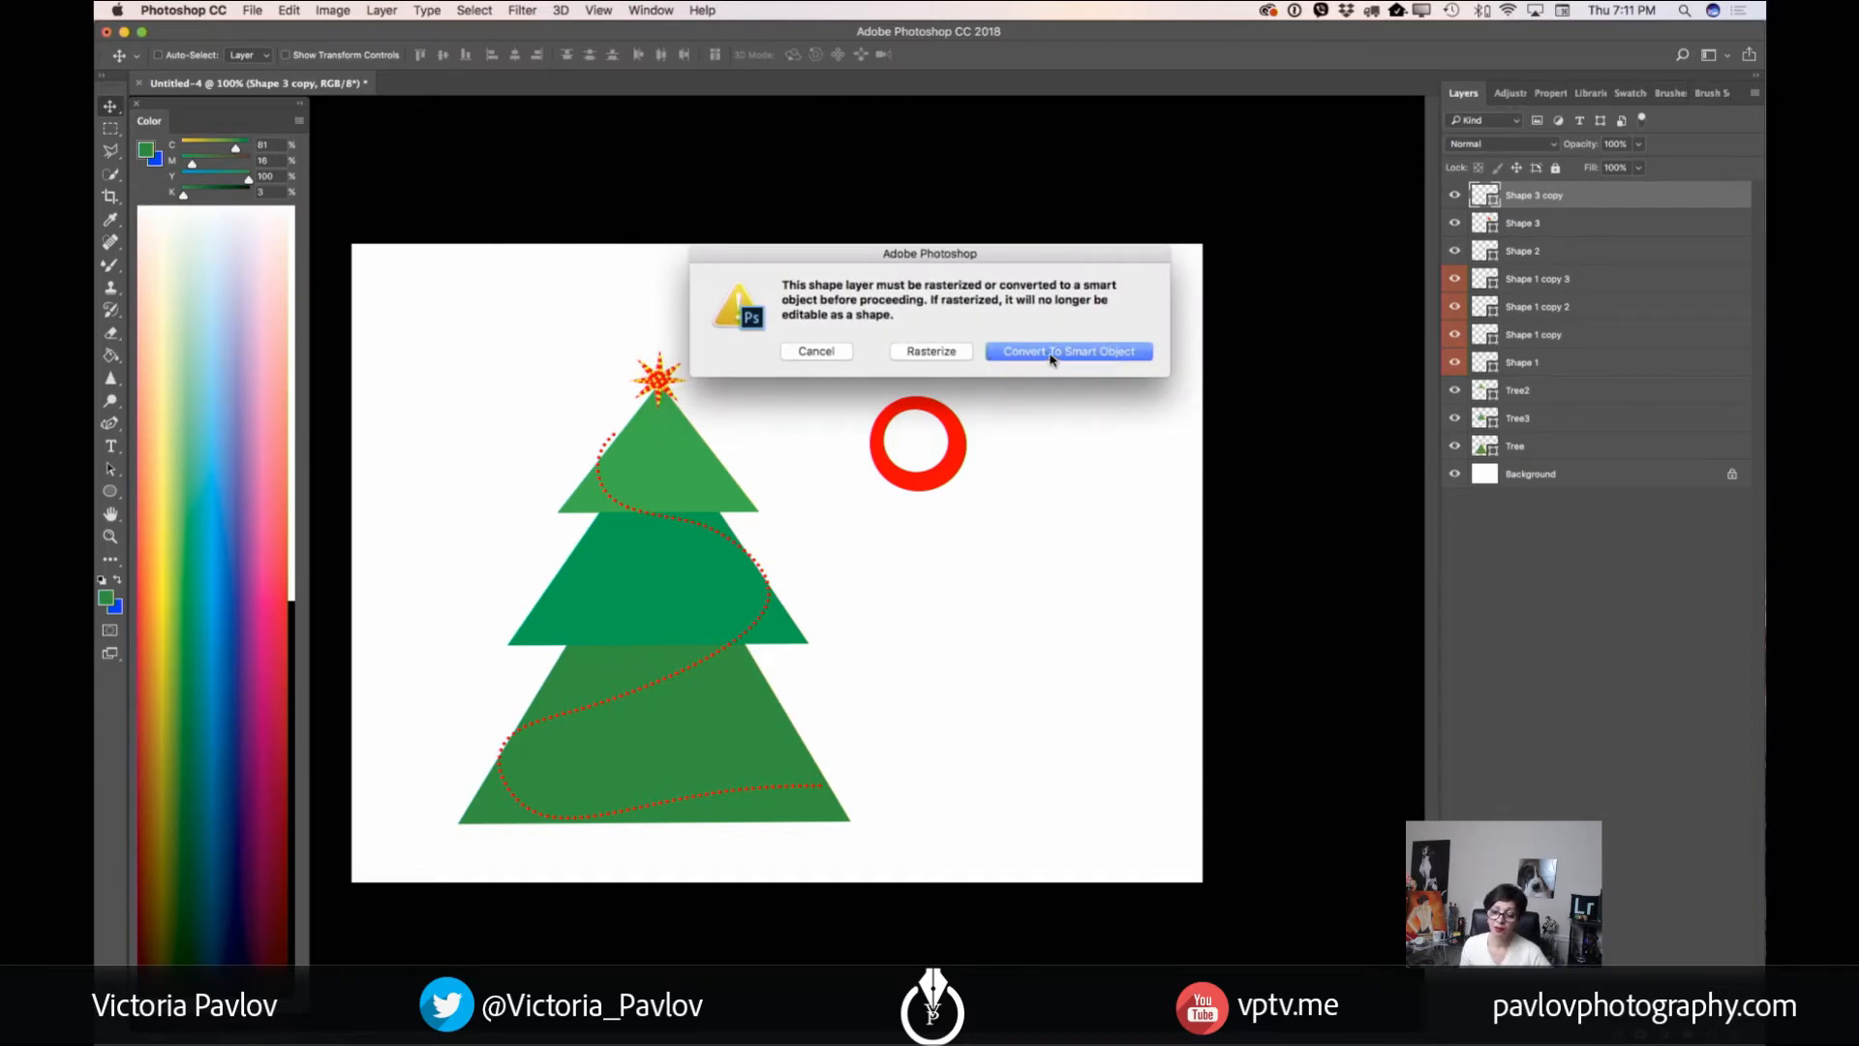
left_click(1052, 352)
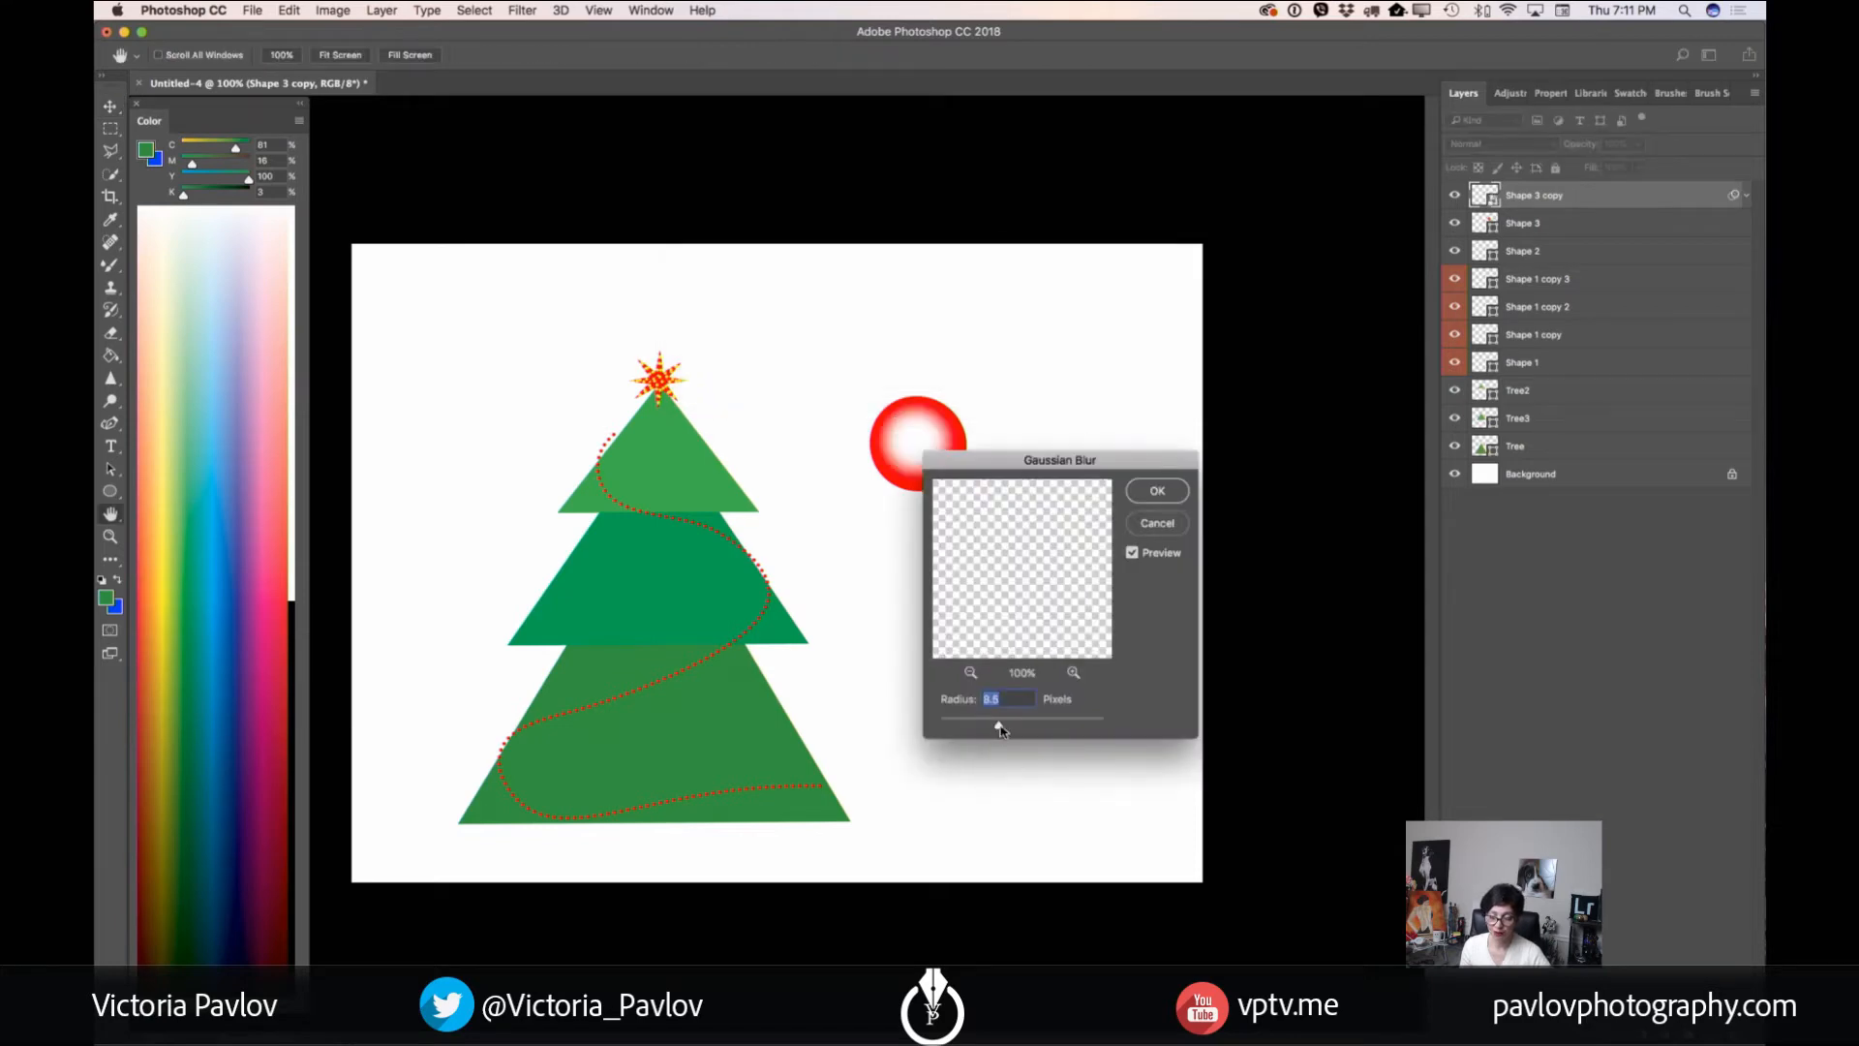
left_click_drag(1001, 731, 1008, 732)
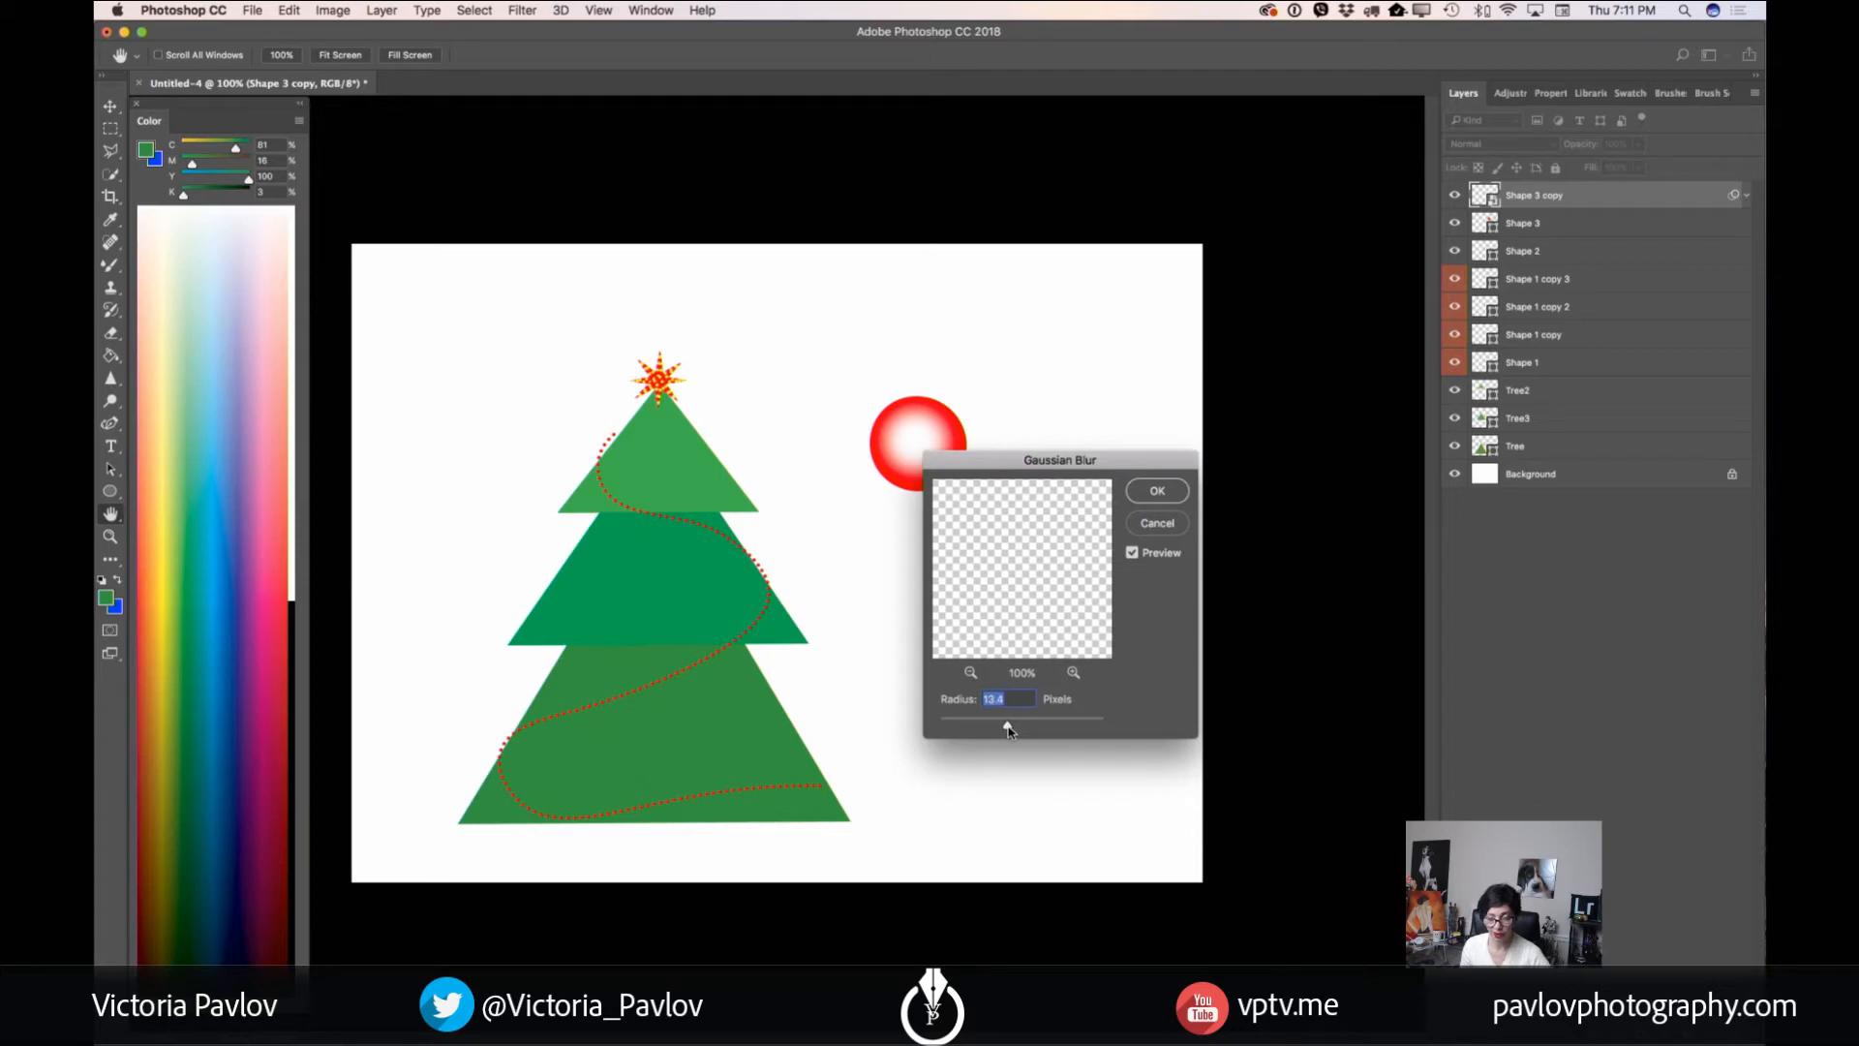
left_click(1156, 492)
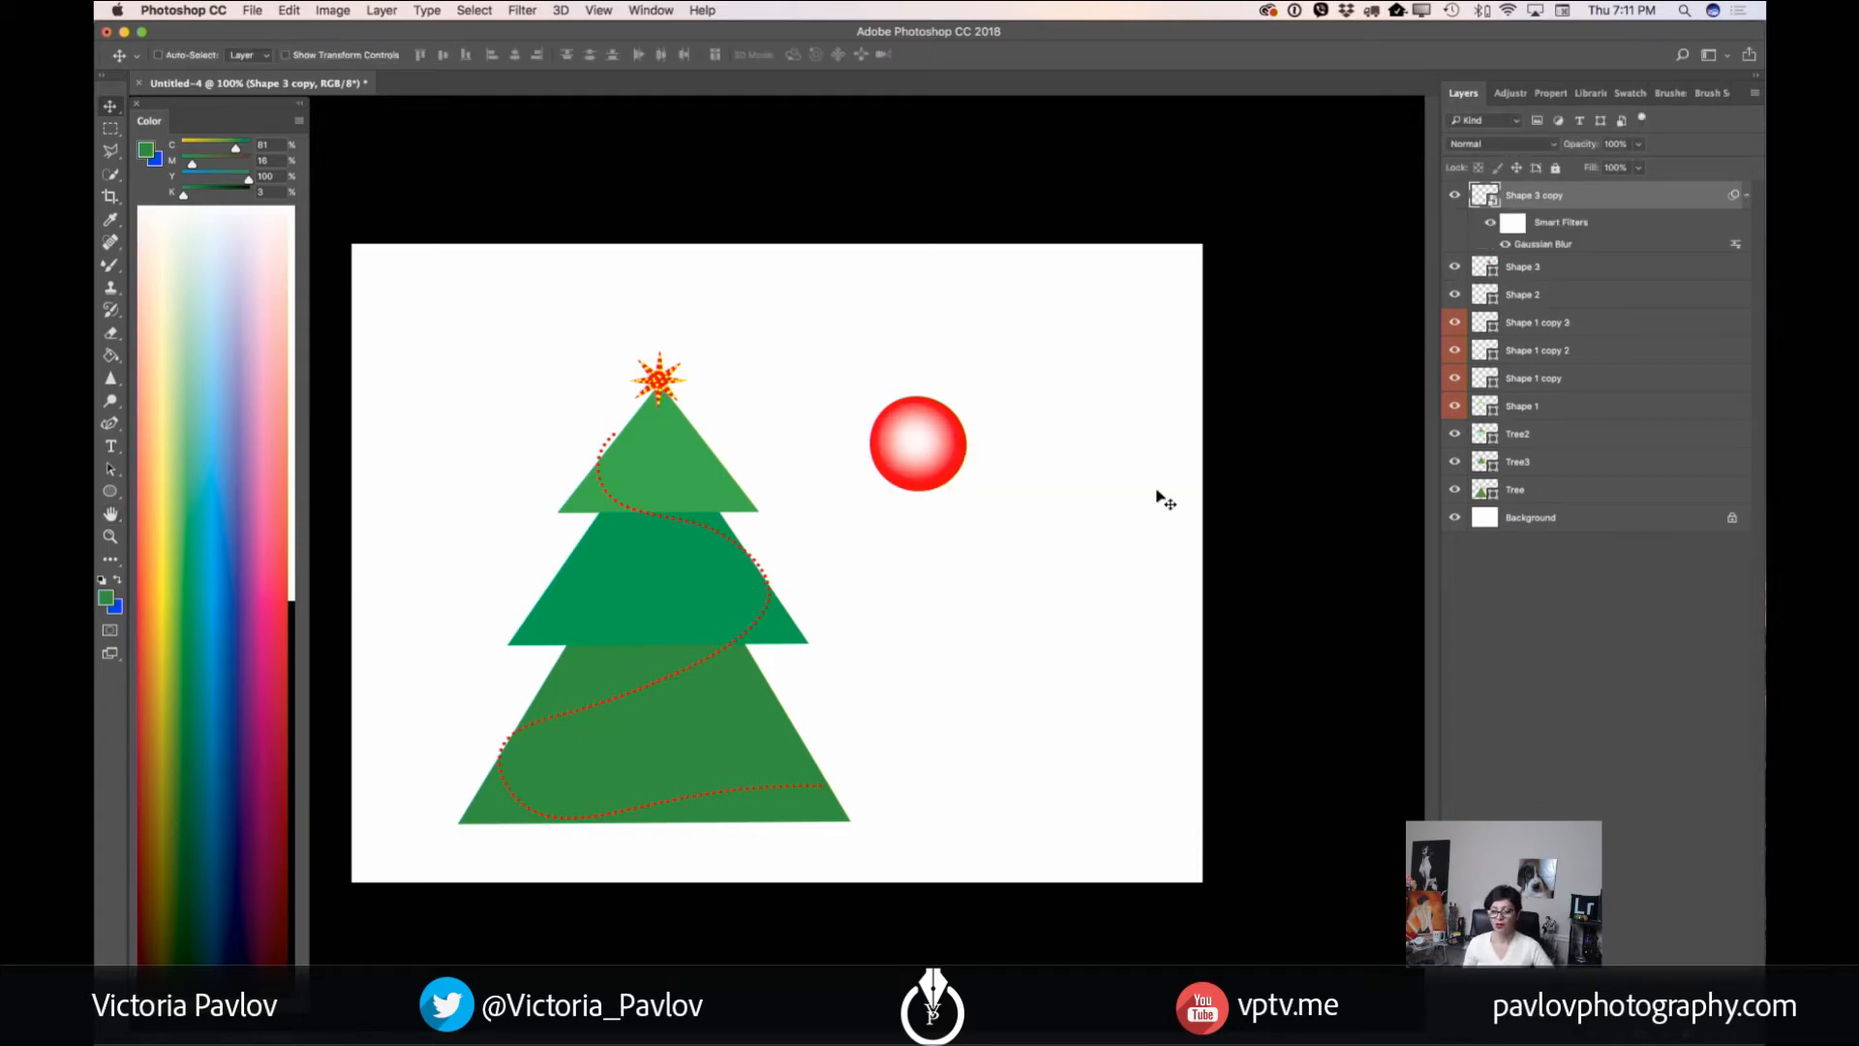
left_click(1638, 168)
left_click_drag(1638, 167, 1630, 168)
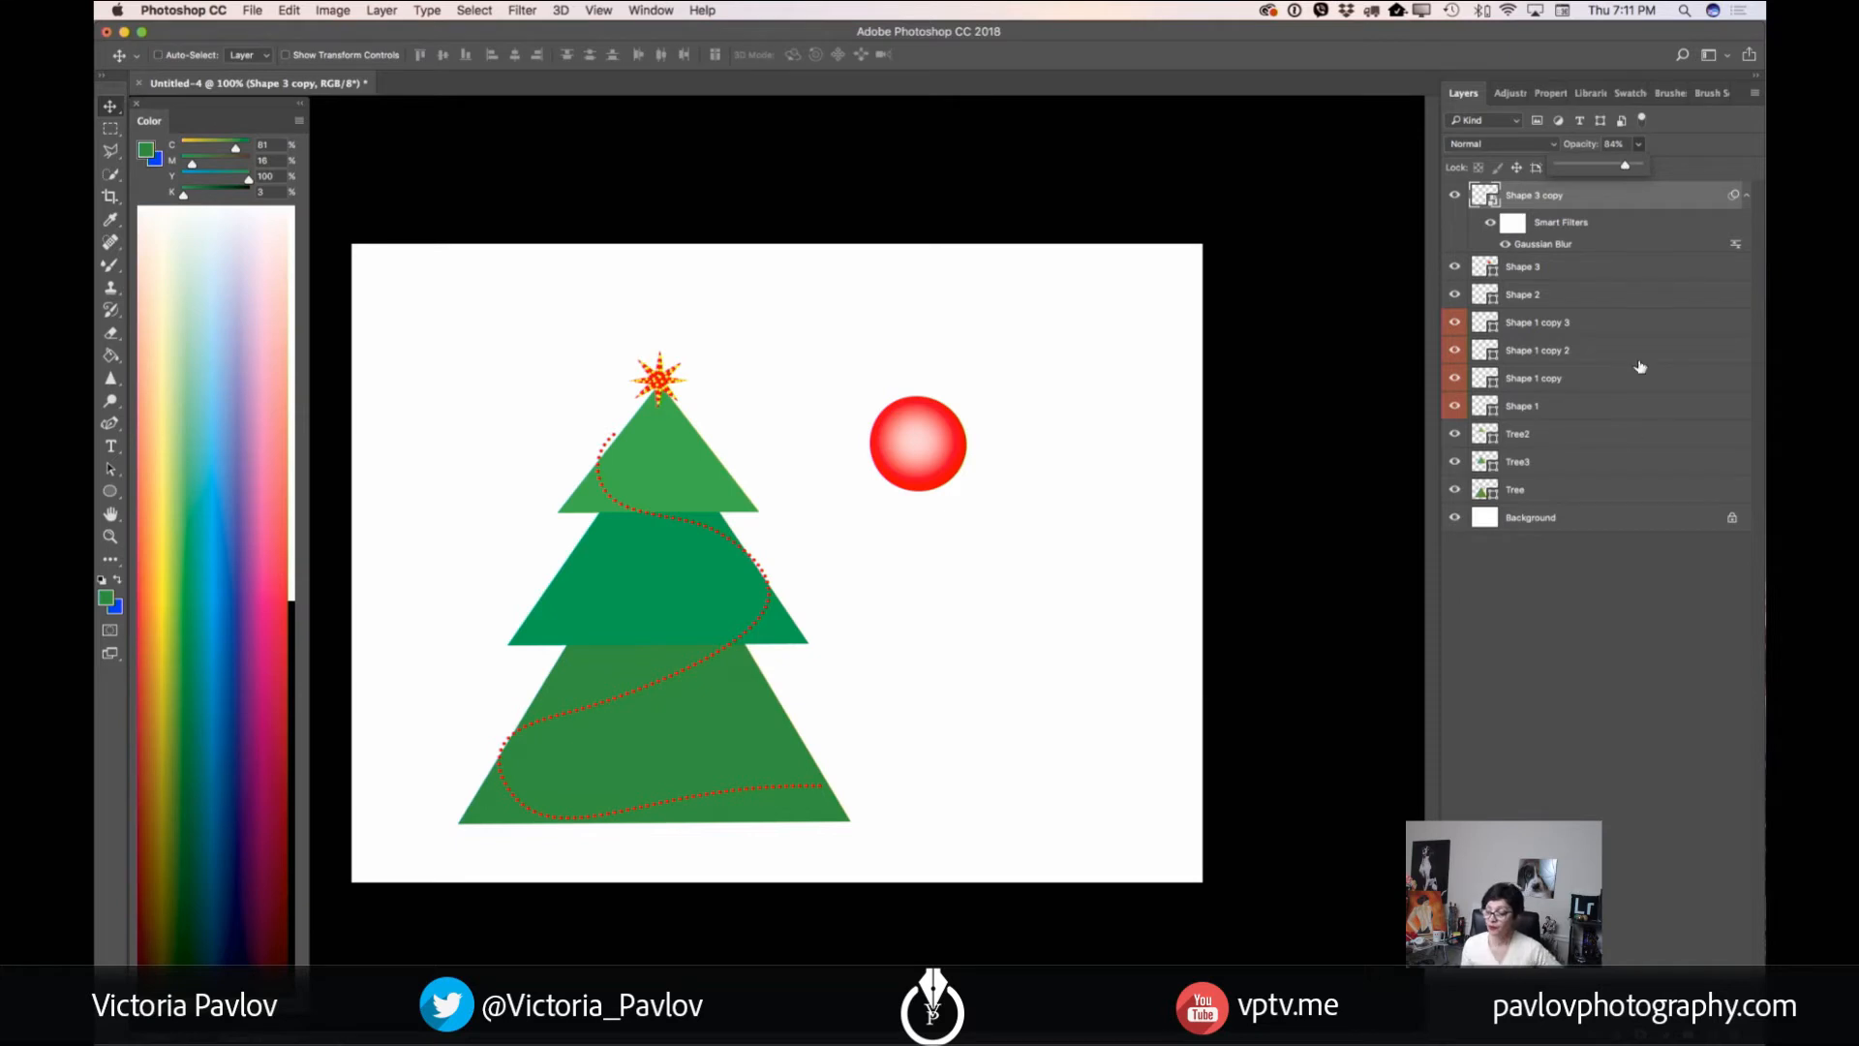
- Add a new layer above the blurred highlight and set the Curvature Pen Tool's fill to Pastel Yellow Orange
left_click(1707, 1036)
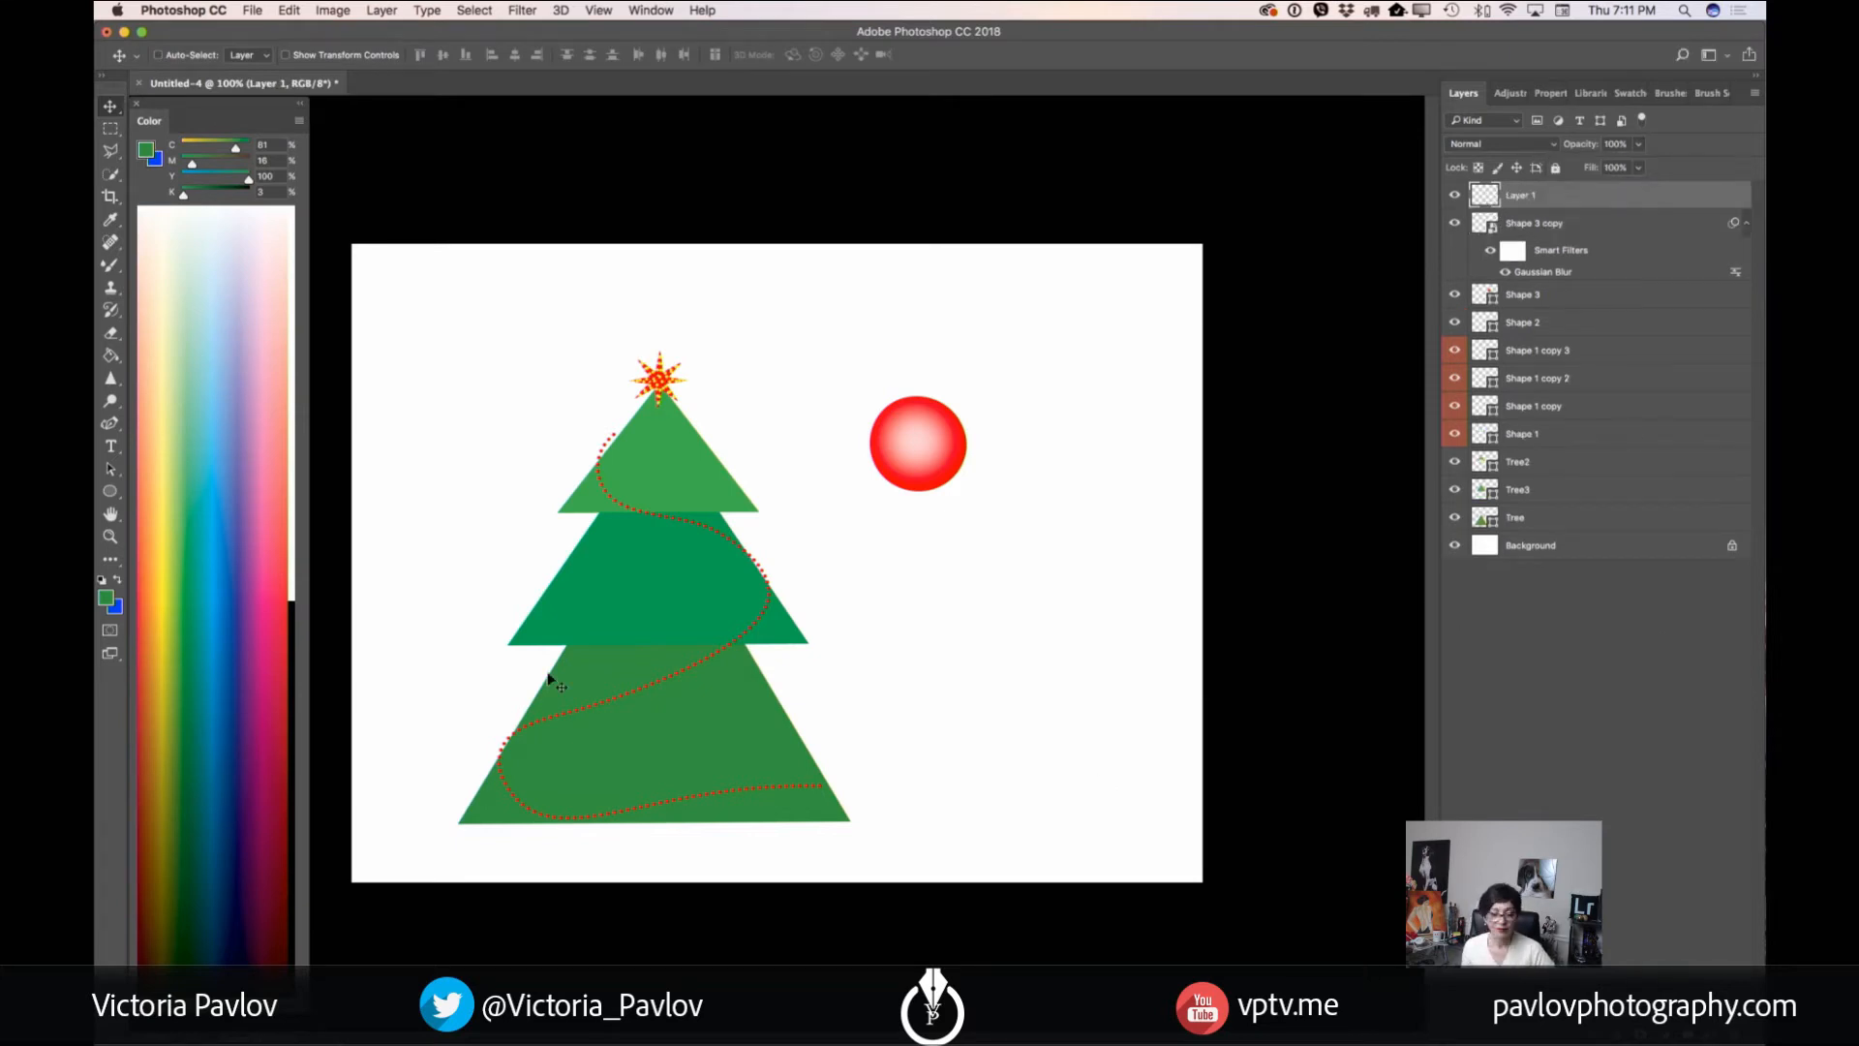
left_click(114, 431)
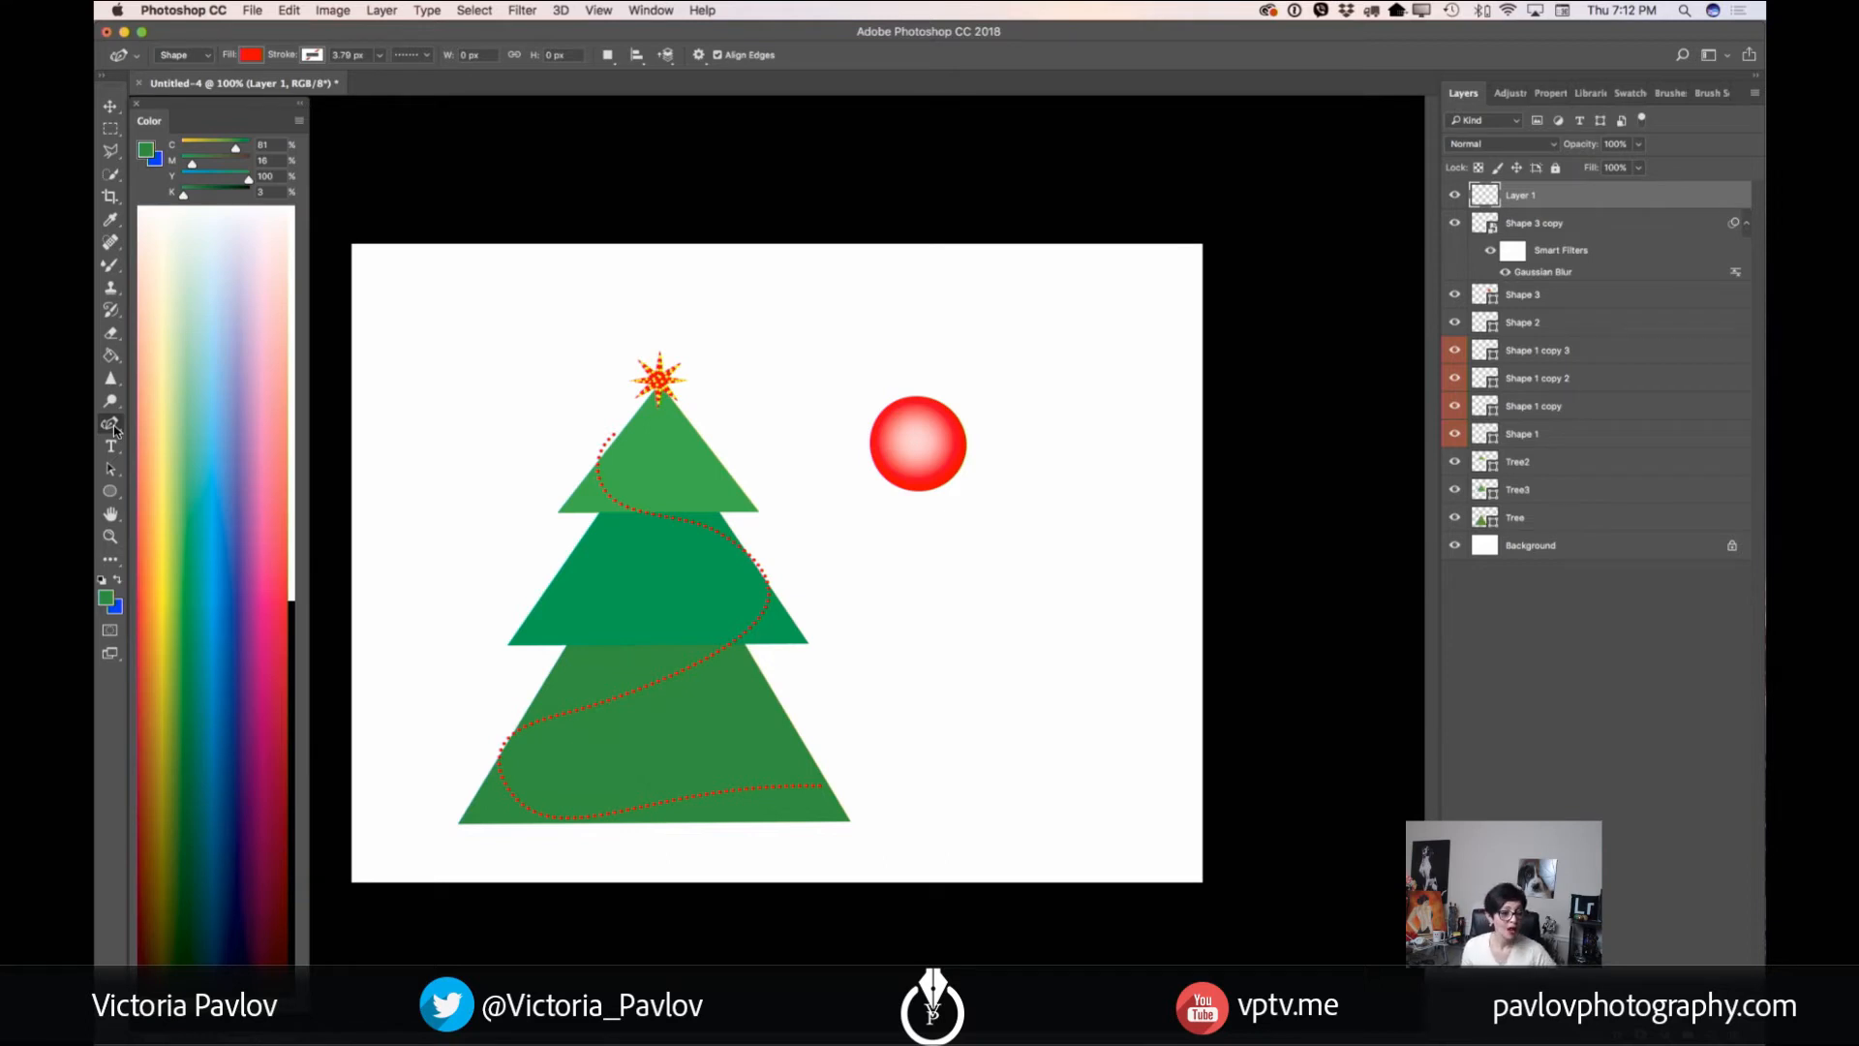
left_click(251, 56)
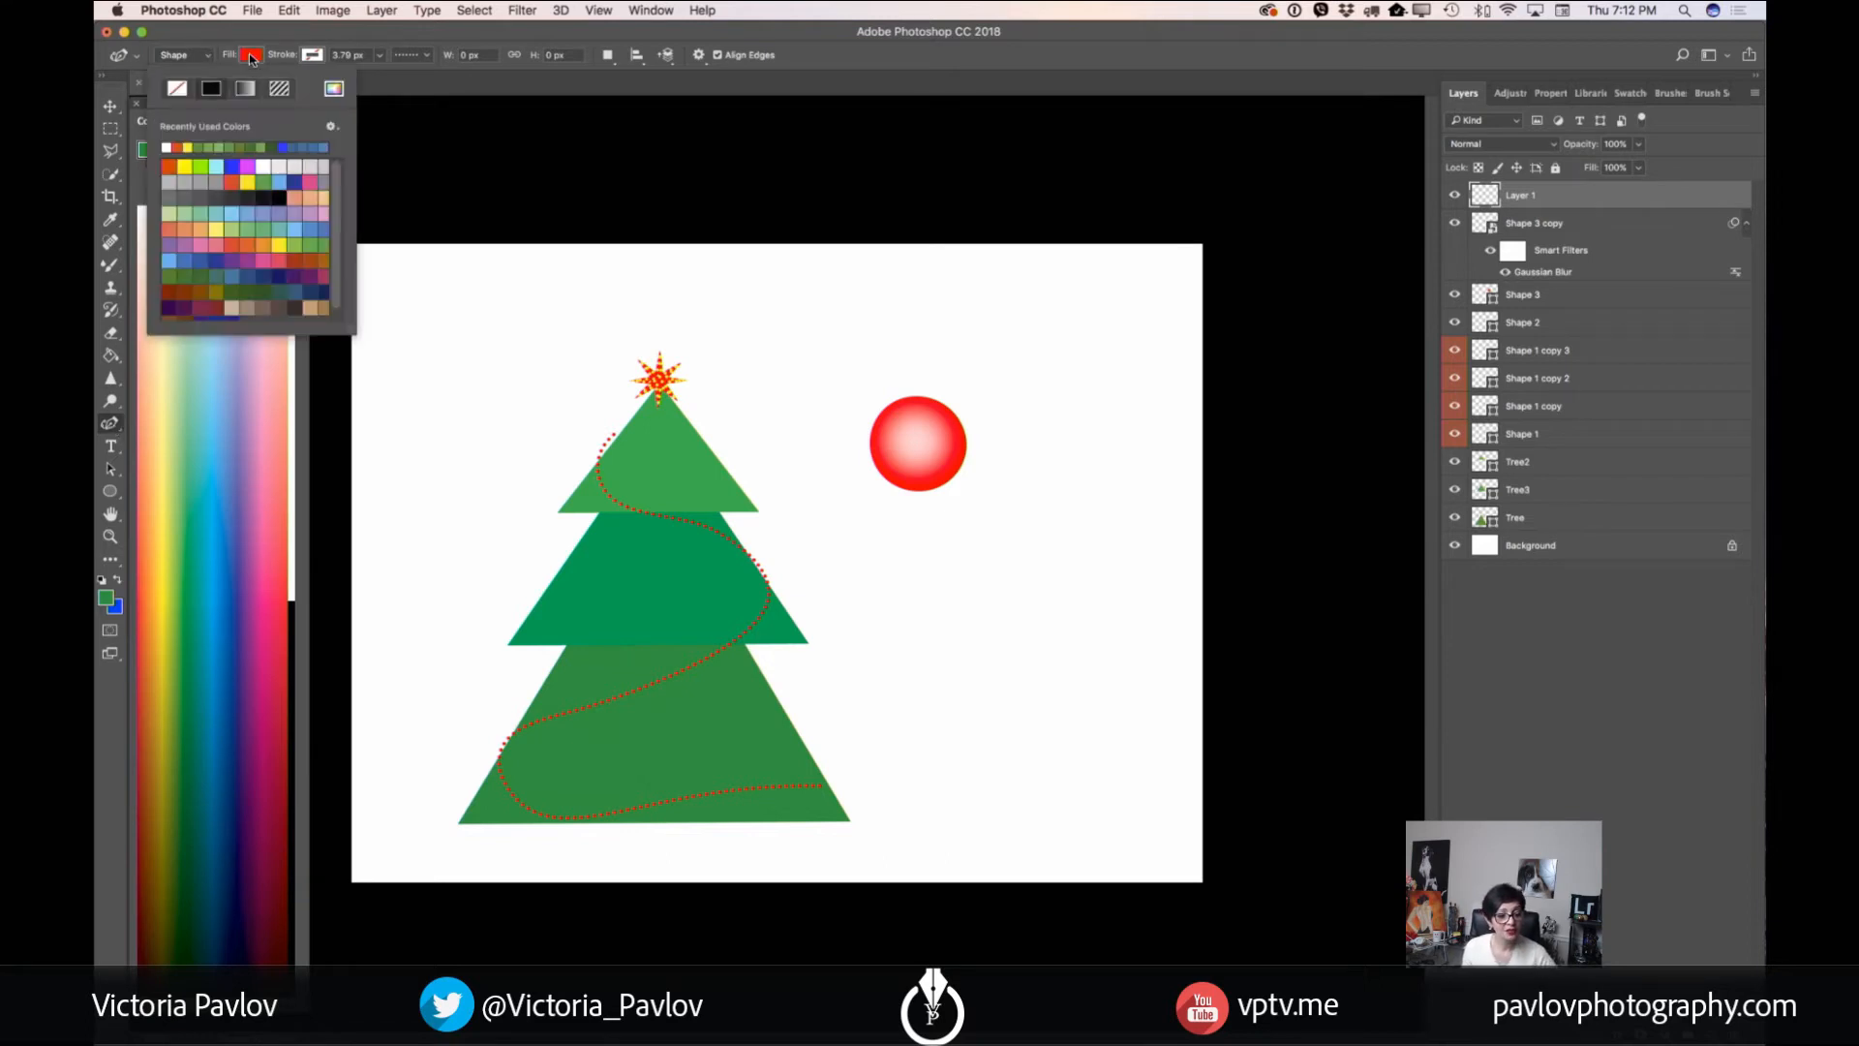
left_click(317, 198)
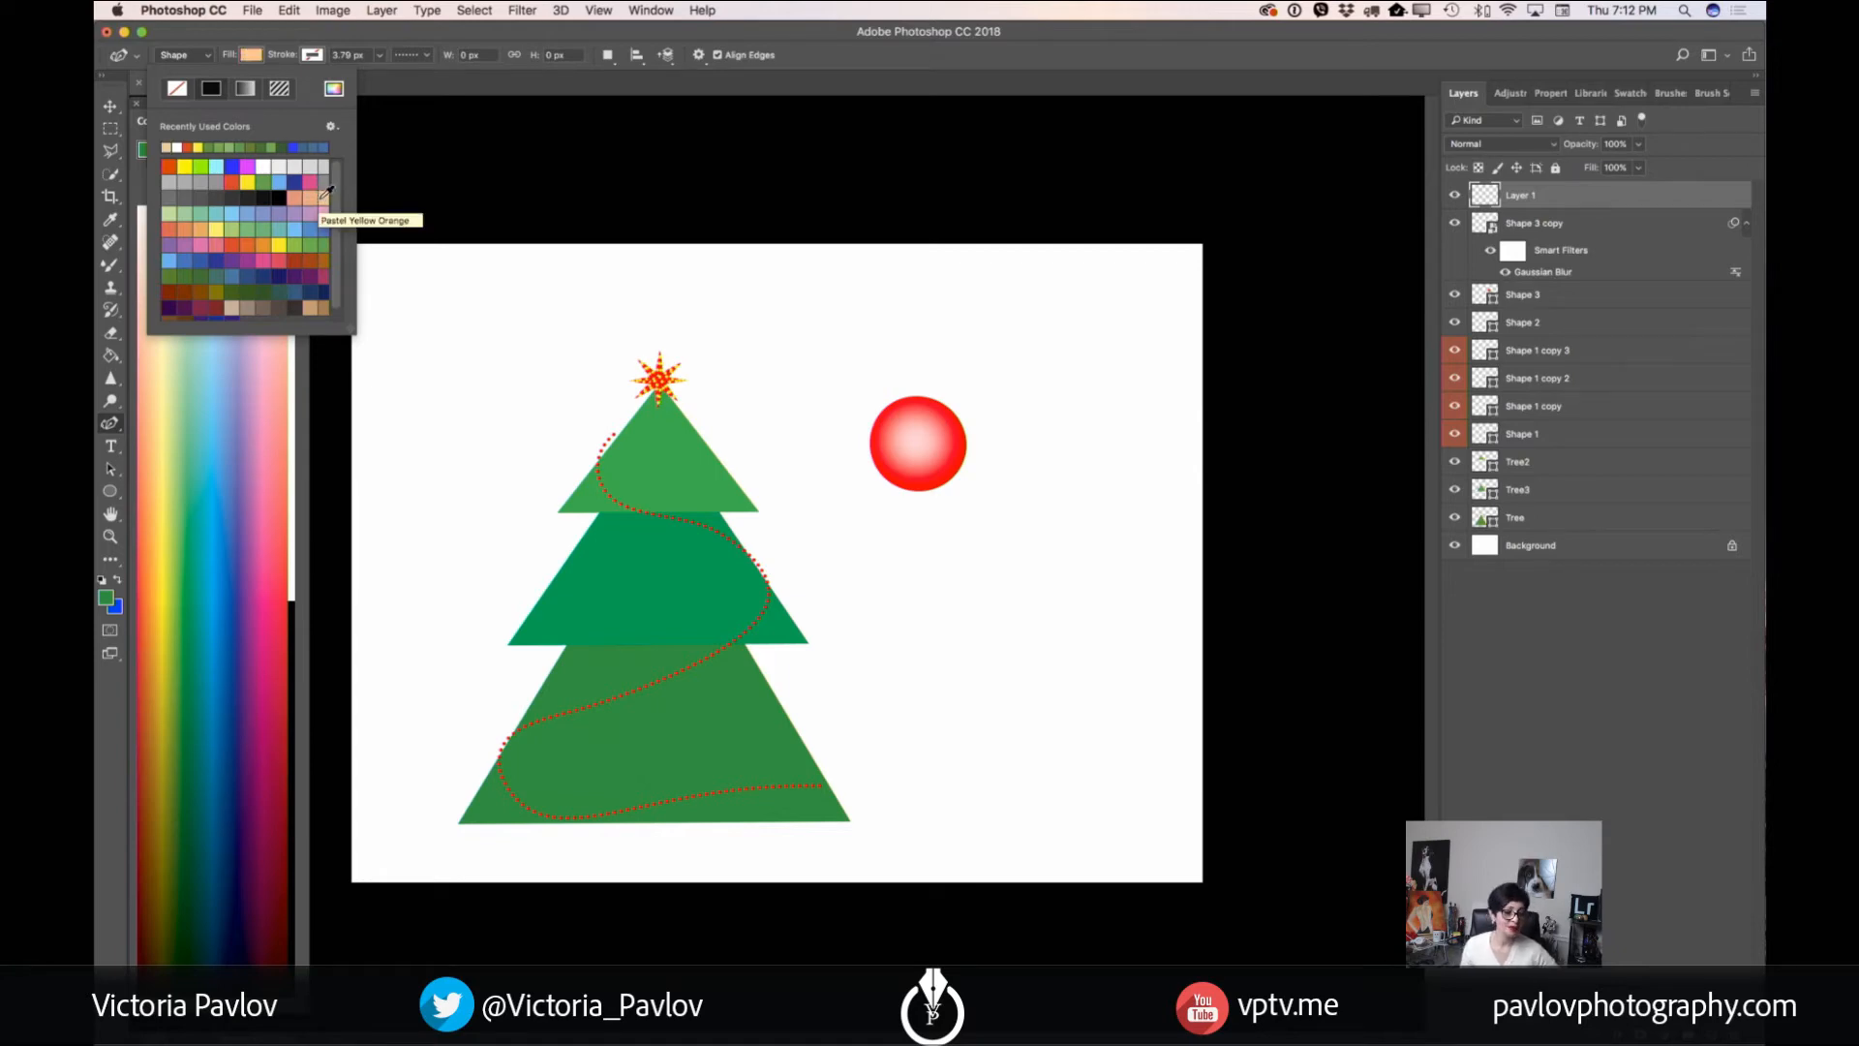
- Draw an ornament cap about 61 px wide and 41 px high with a scalloped lower edge on top of the ball
left_click(889, 383)
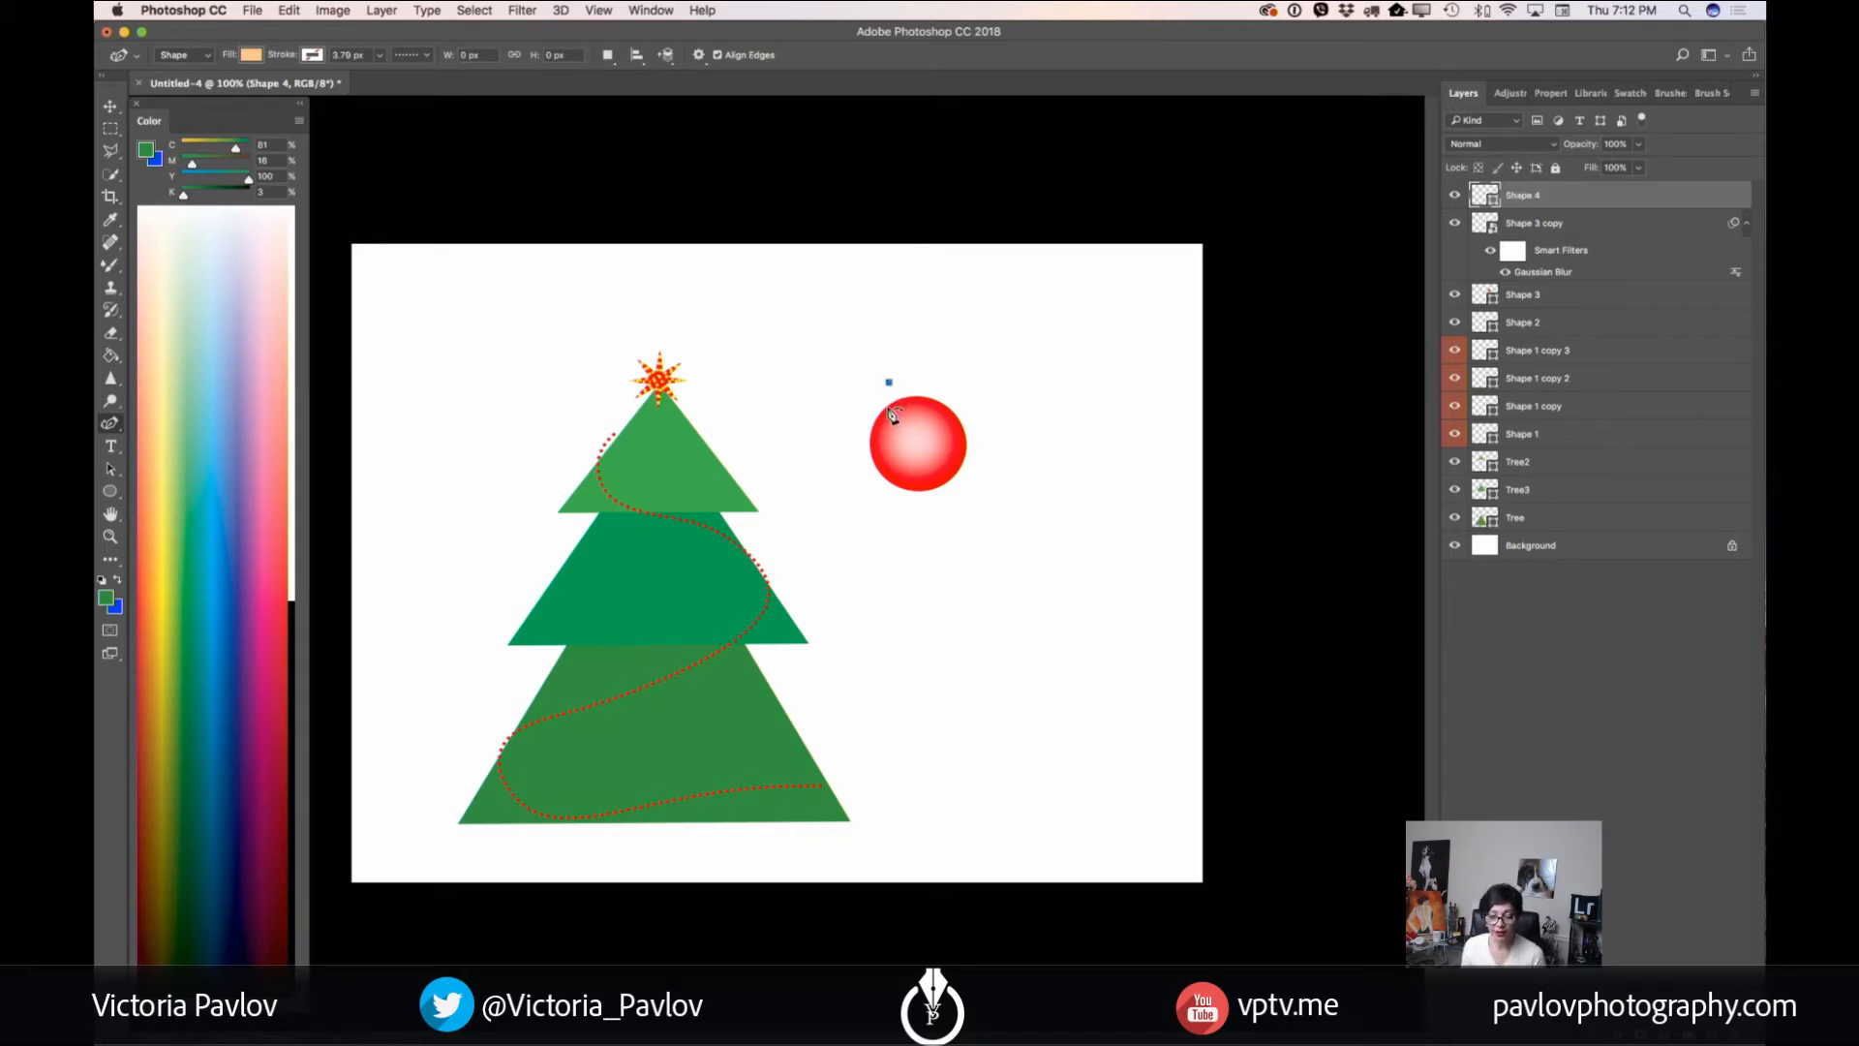
left_click(889, 404)
left_click(903, 412)
left_click(911, 405)
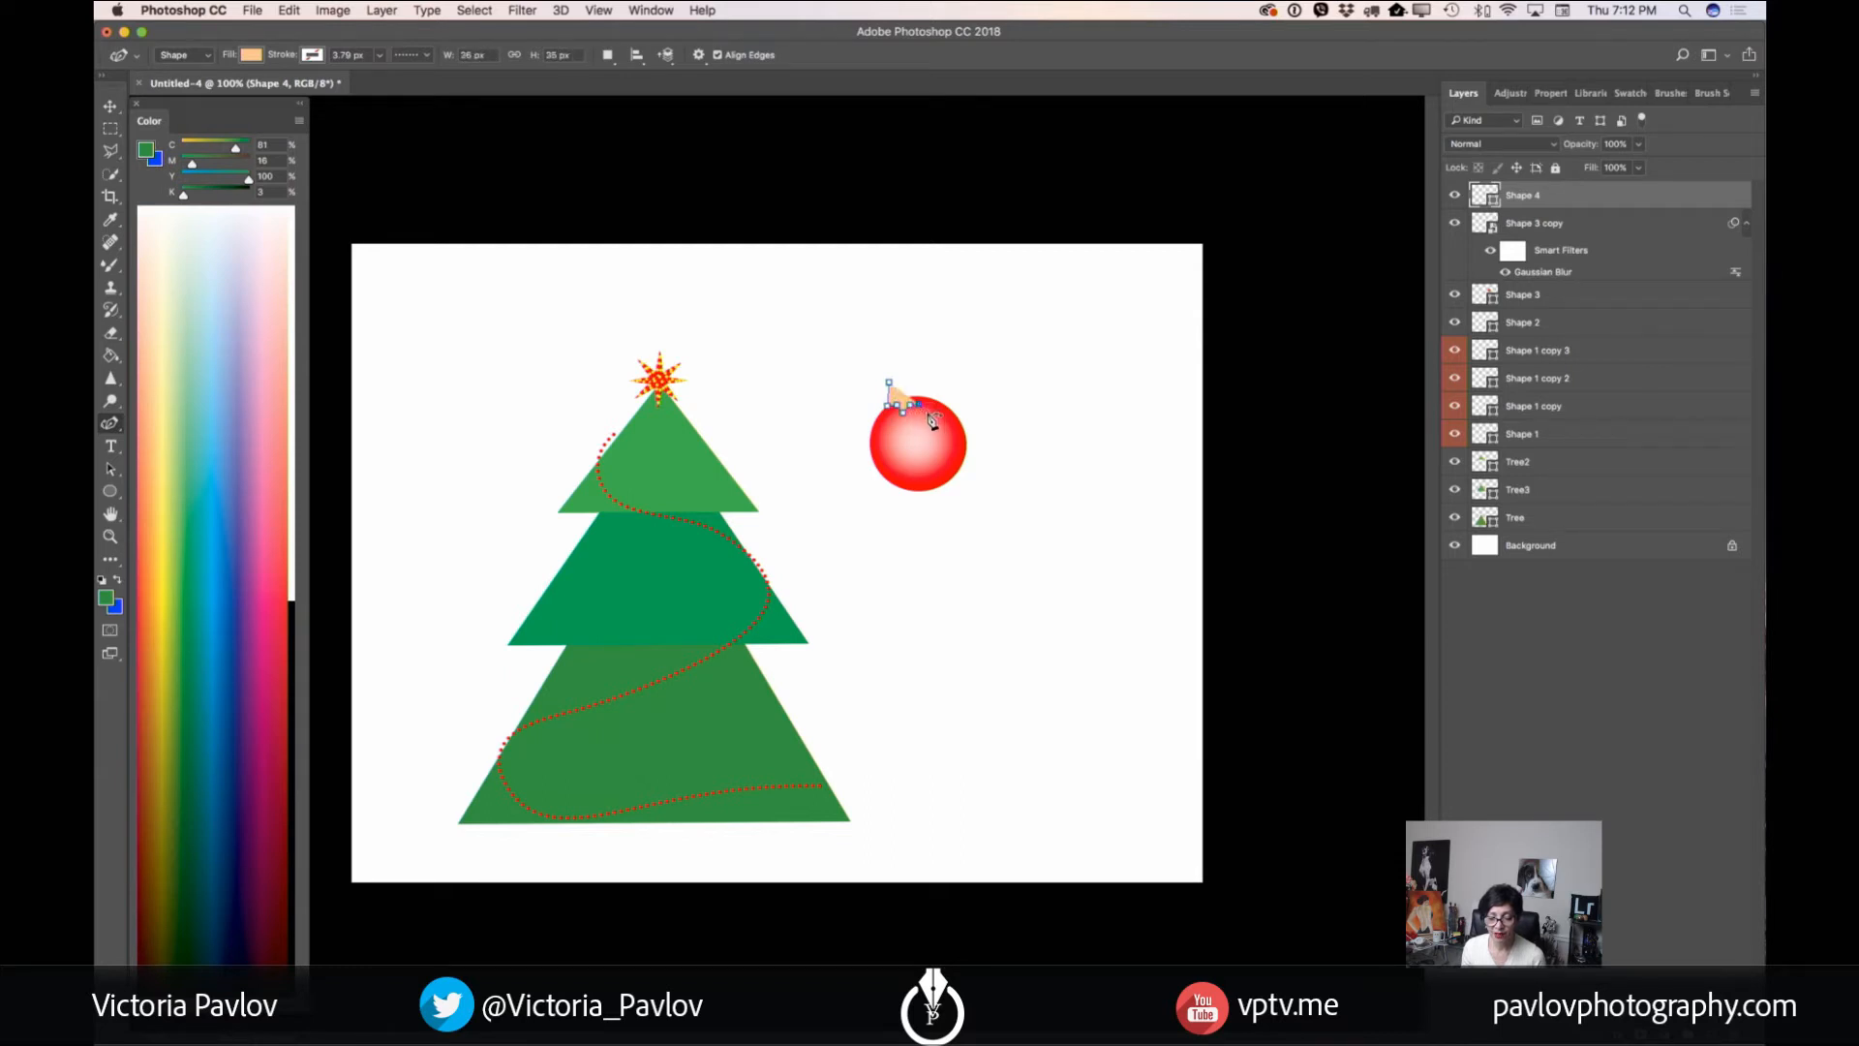
left_click(930, 412)
left_click(937, 402)
left_click_drag(888, 383, 890, 379)
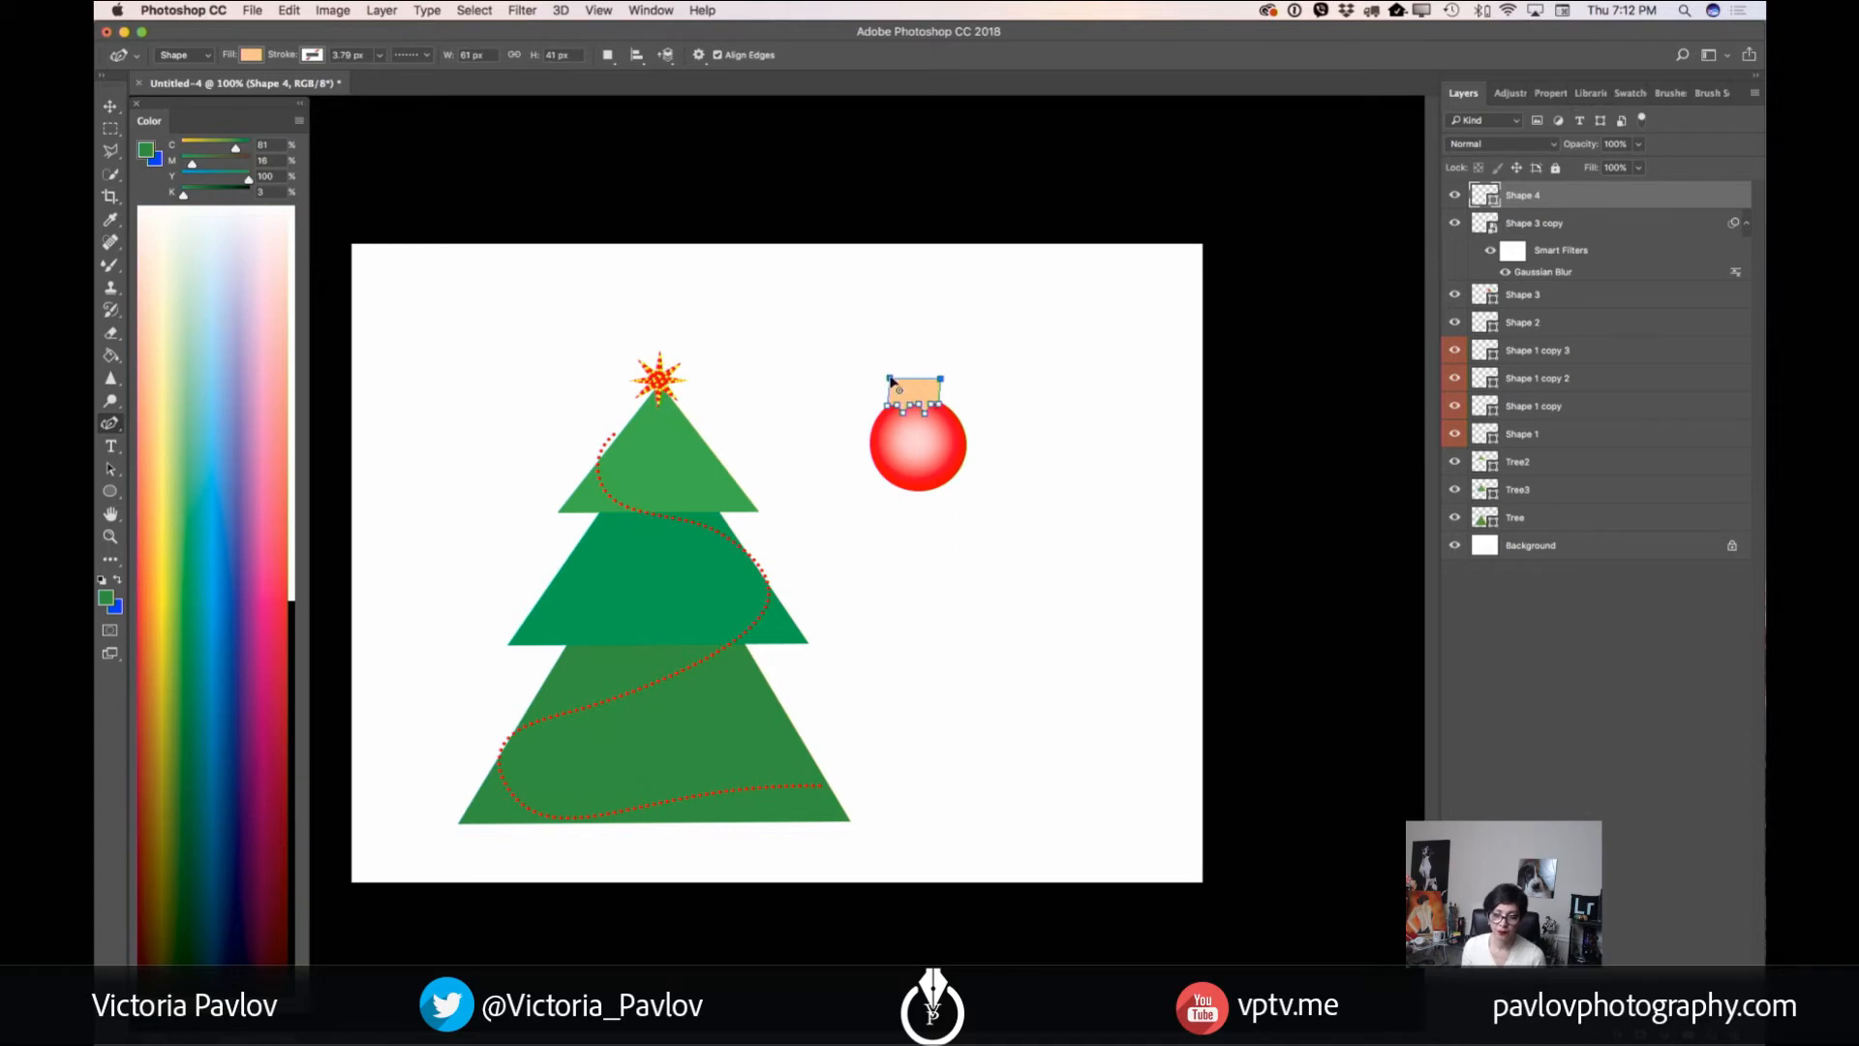
- Move the ornament cap's top corner points outward to widen its upper edge and nudge the cap slightly down onto the ball
left_click_drag(891, 381, 945, 380)
left_click(111, 106)
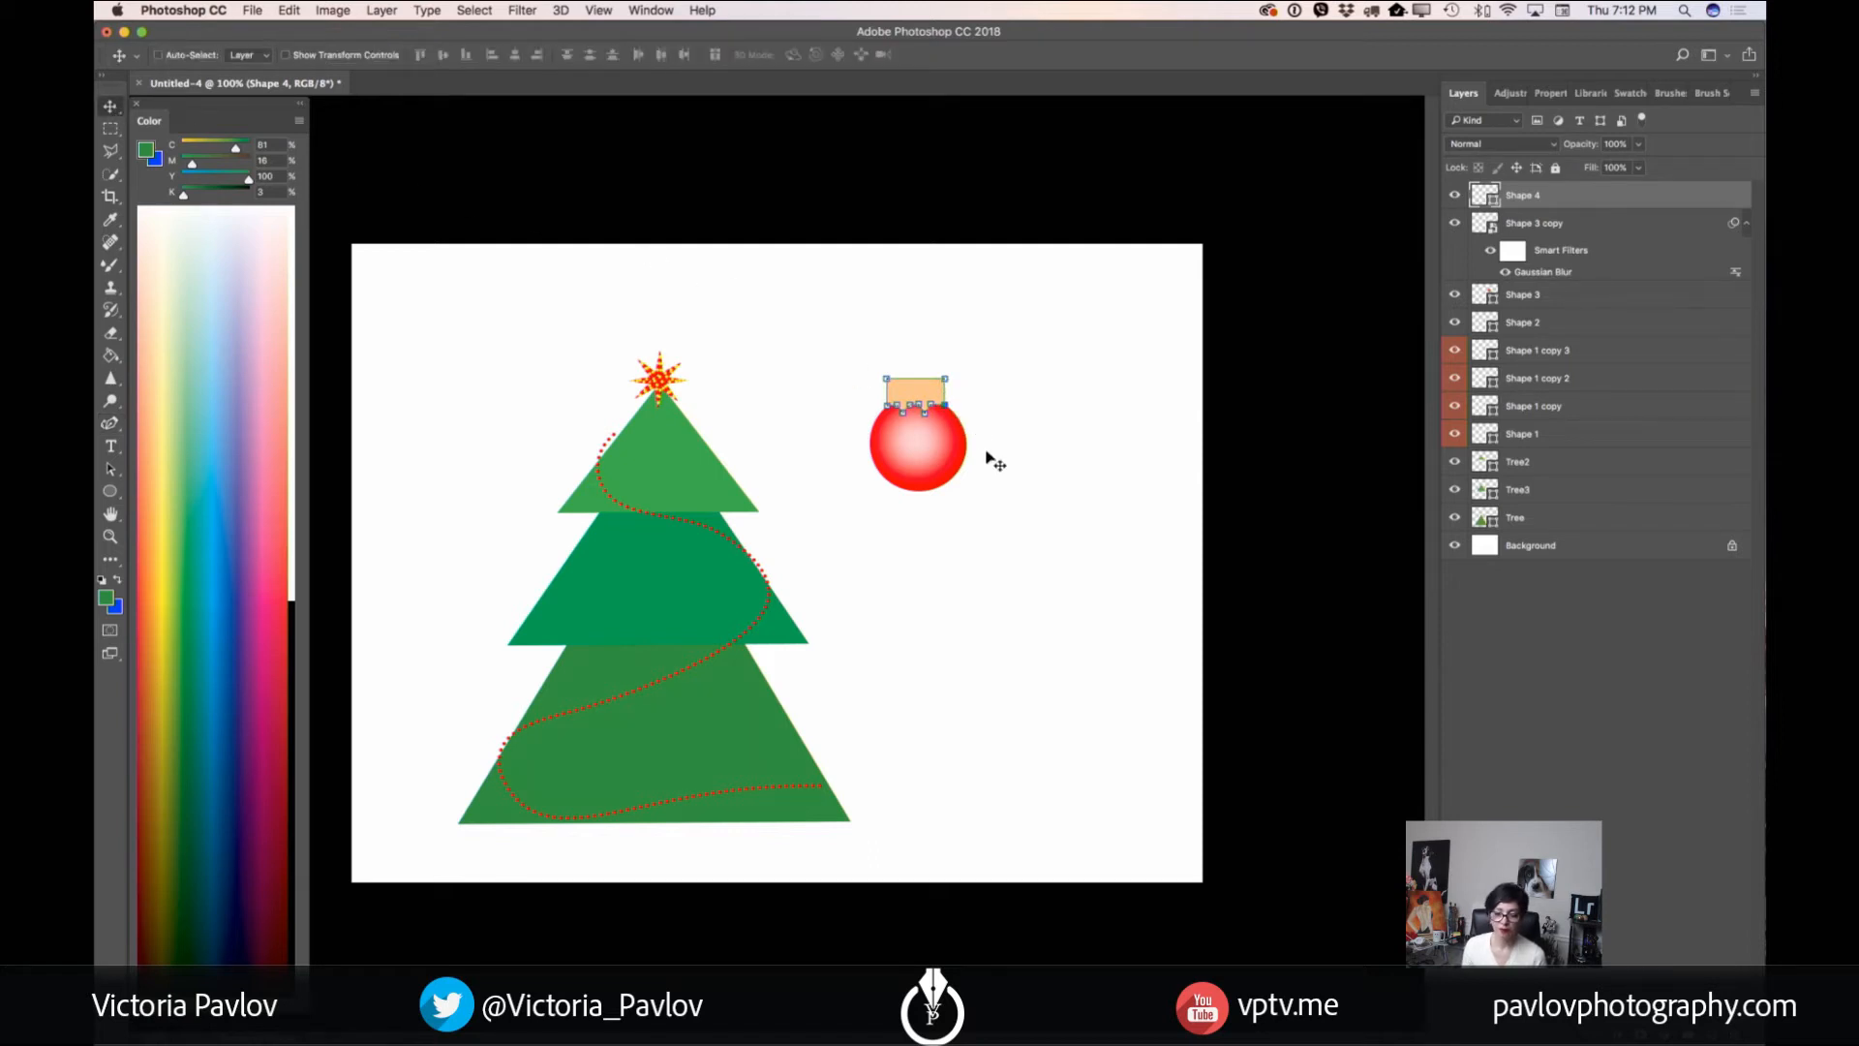
left_click_drag(935, 399, 934, 399)
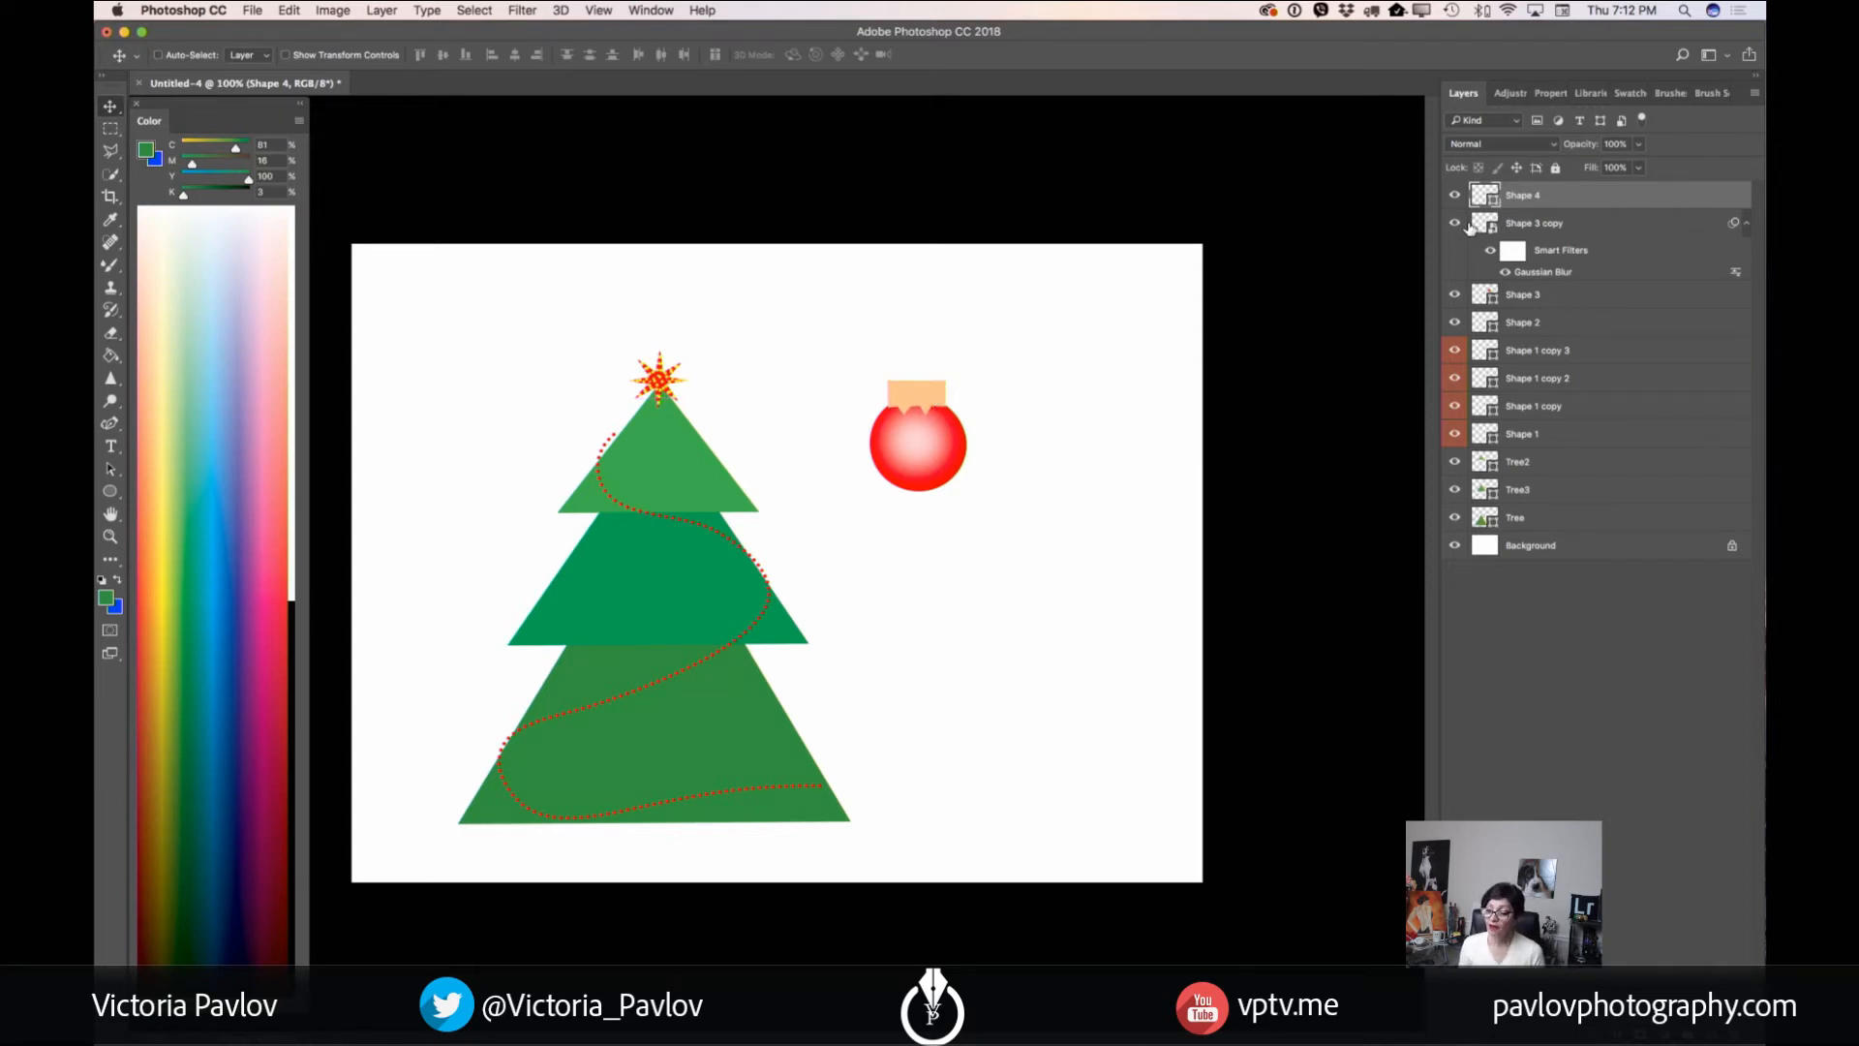
- On a new layer above the blurred highlight, draw a curved hanging loop about 48 px wide and 29 px high behind the cap
left_click(1560, 226)
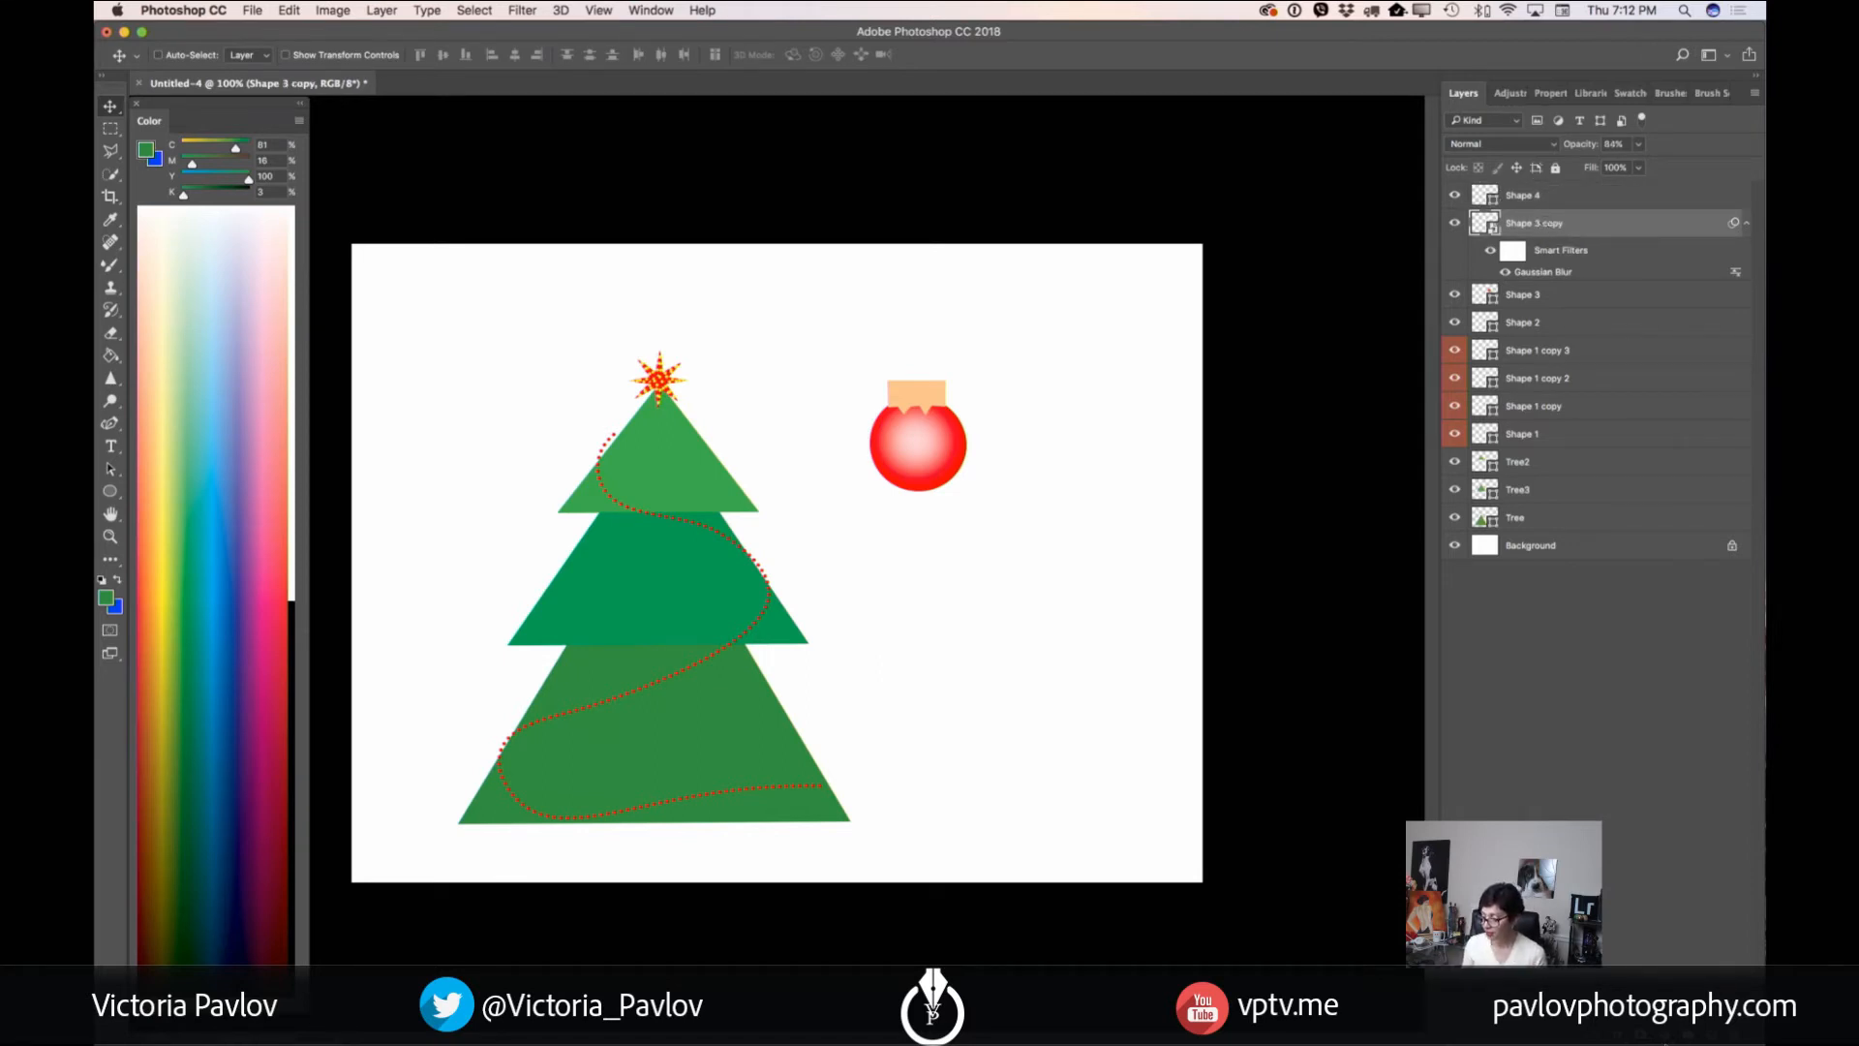
key("super+shift+alt+n")
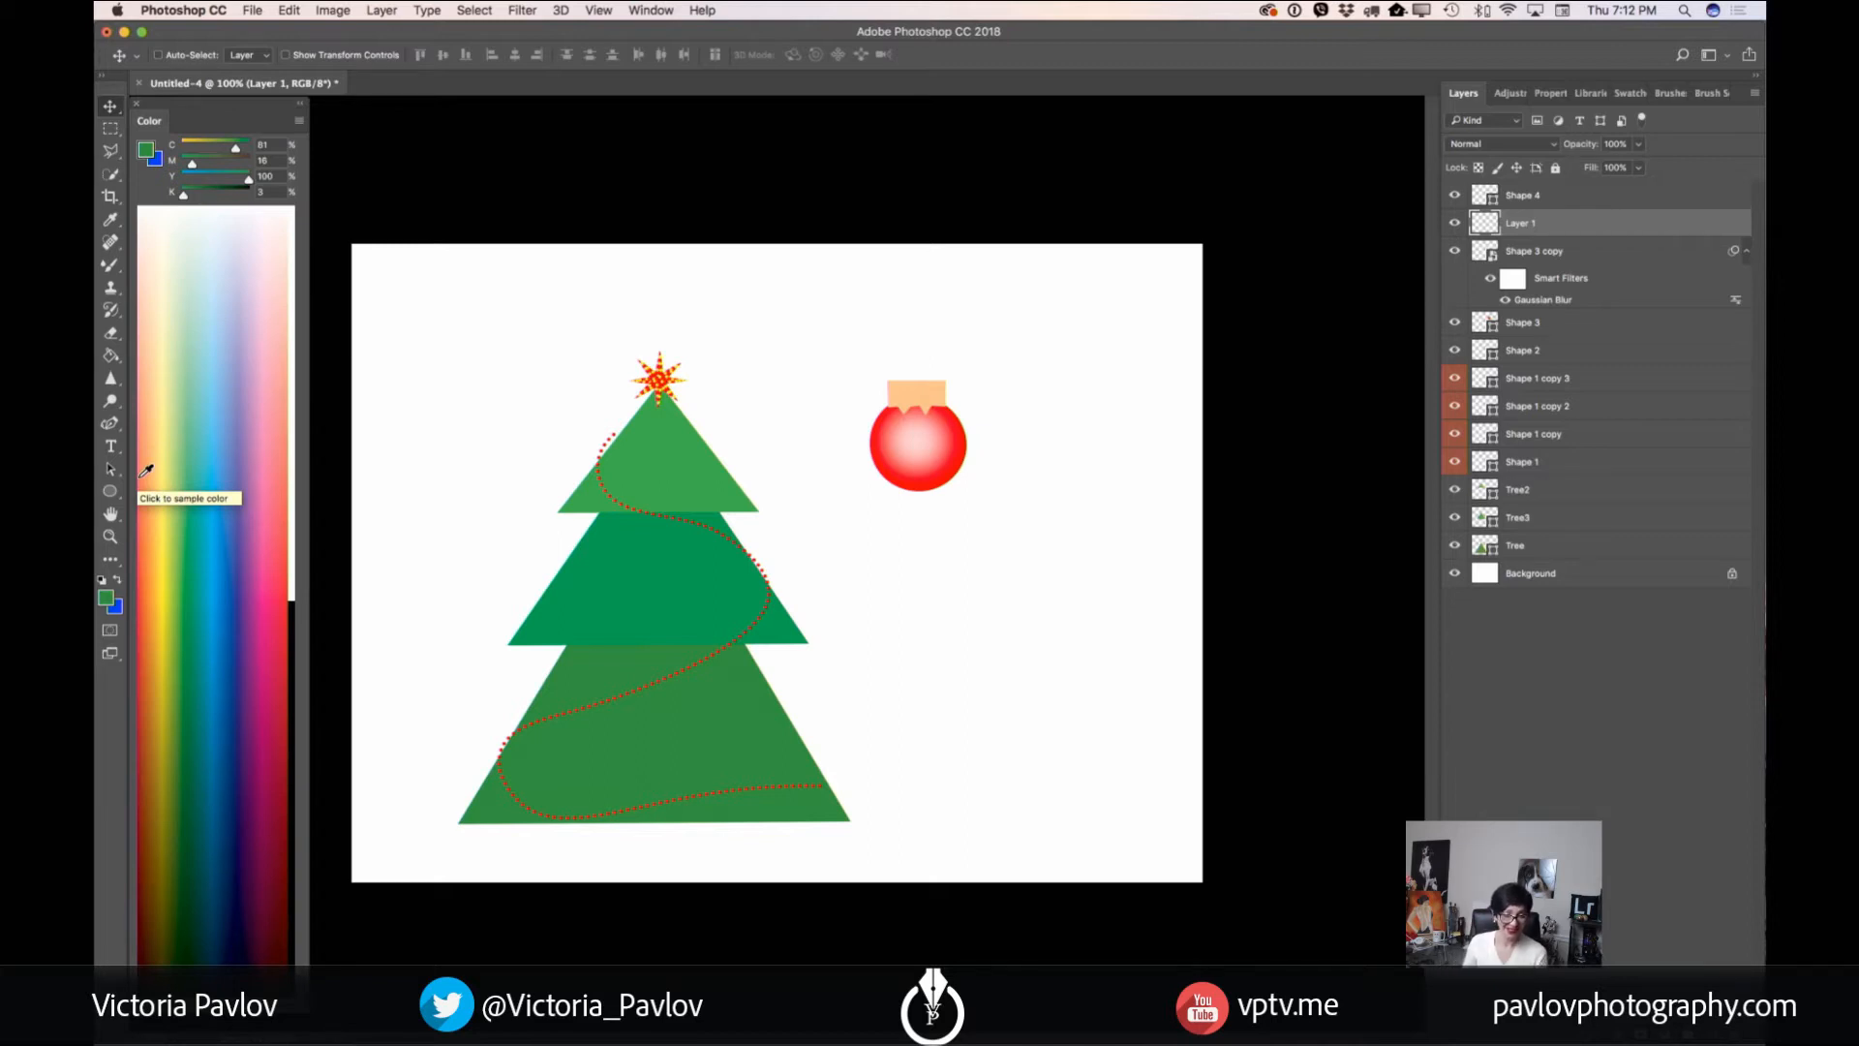
left_click(113, 424)
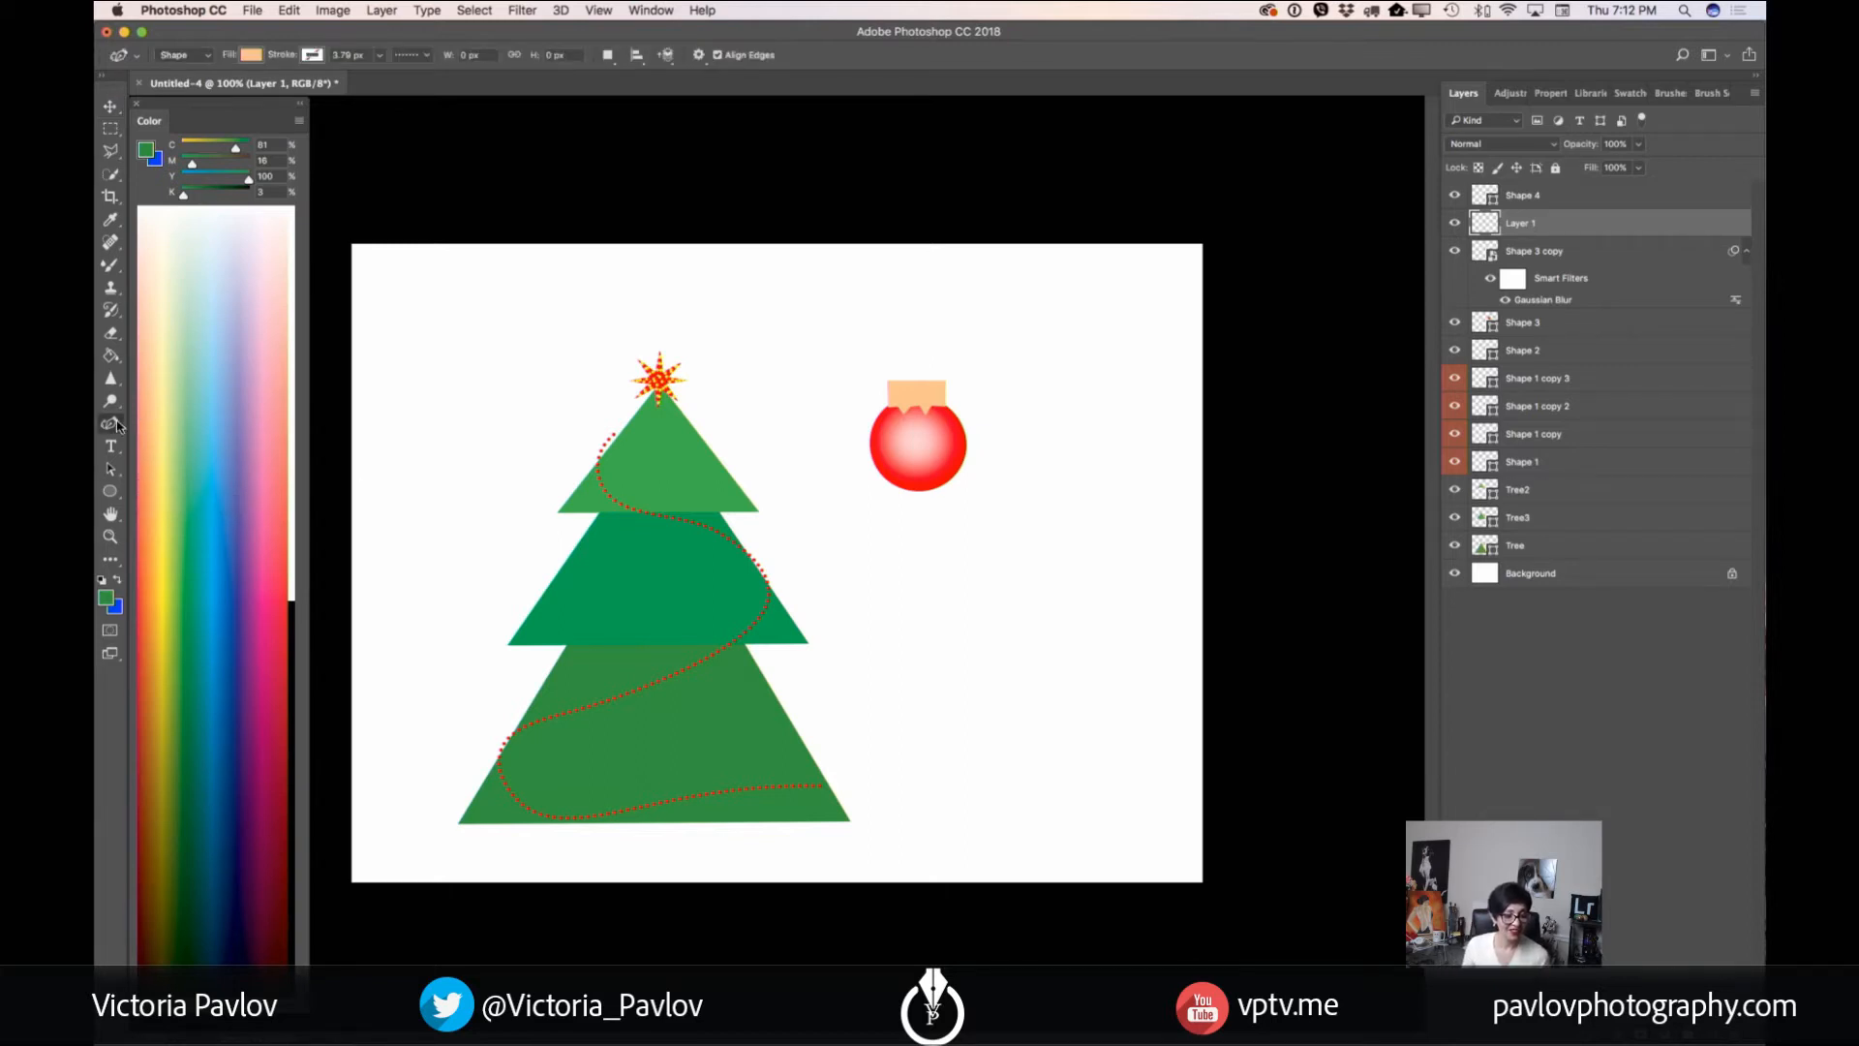
left_click(899, 385)
left_click(913, 363)
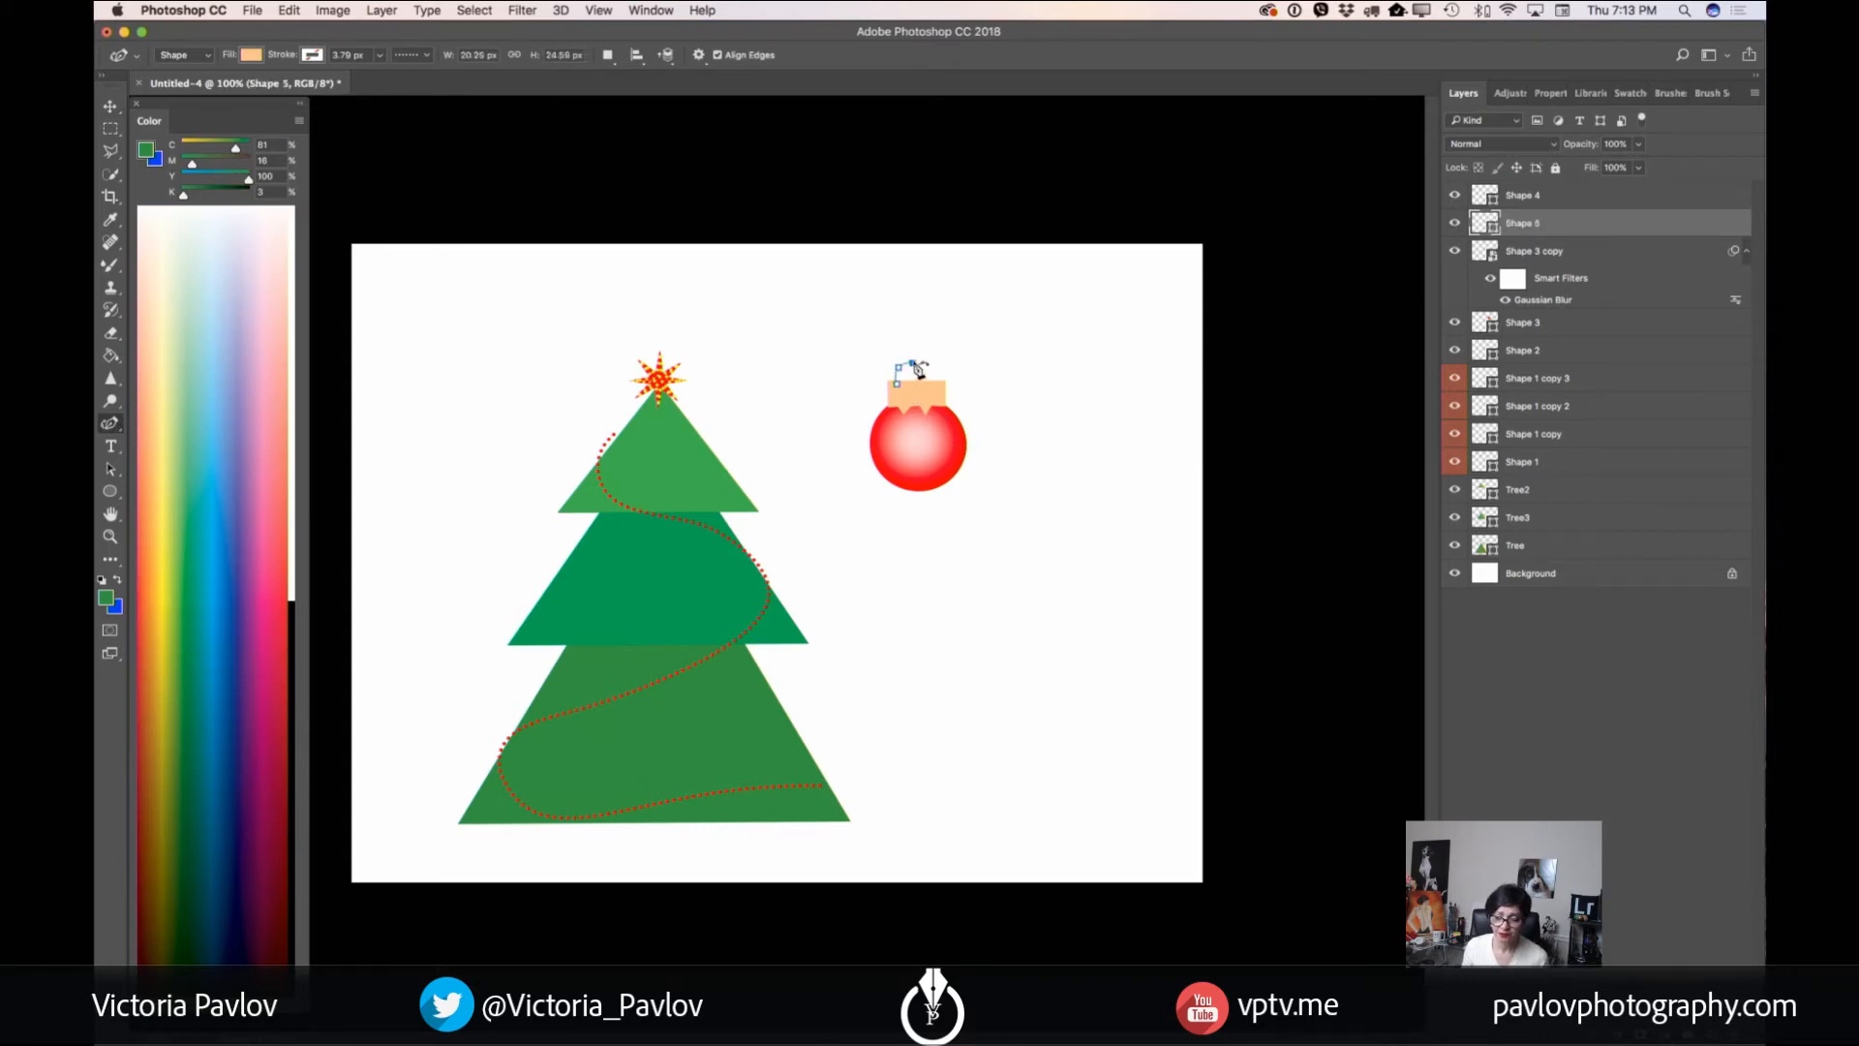
left_click(926, 362)
left_click(935, 377)
left_click(937, 388)
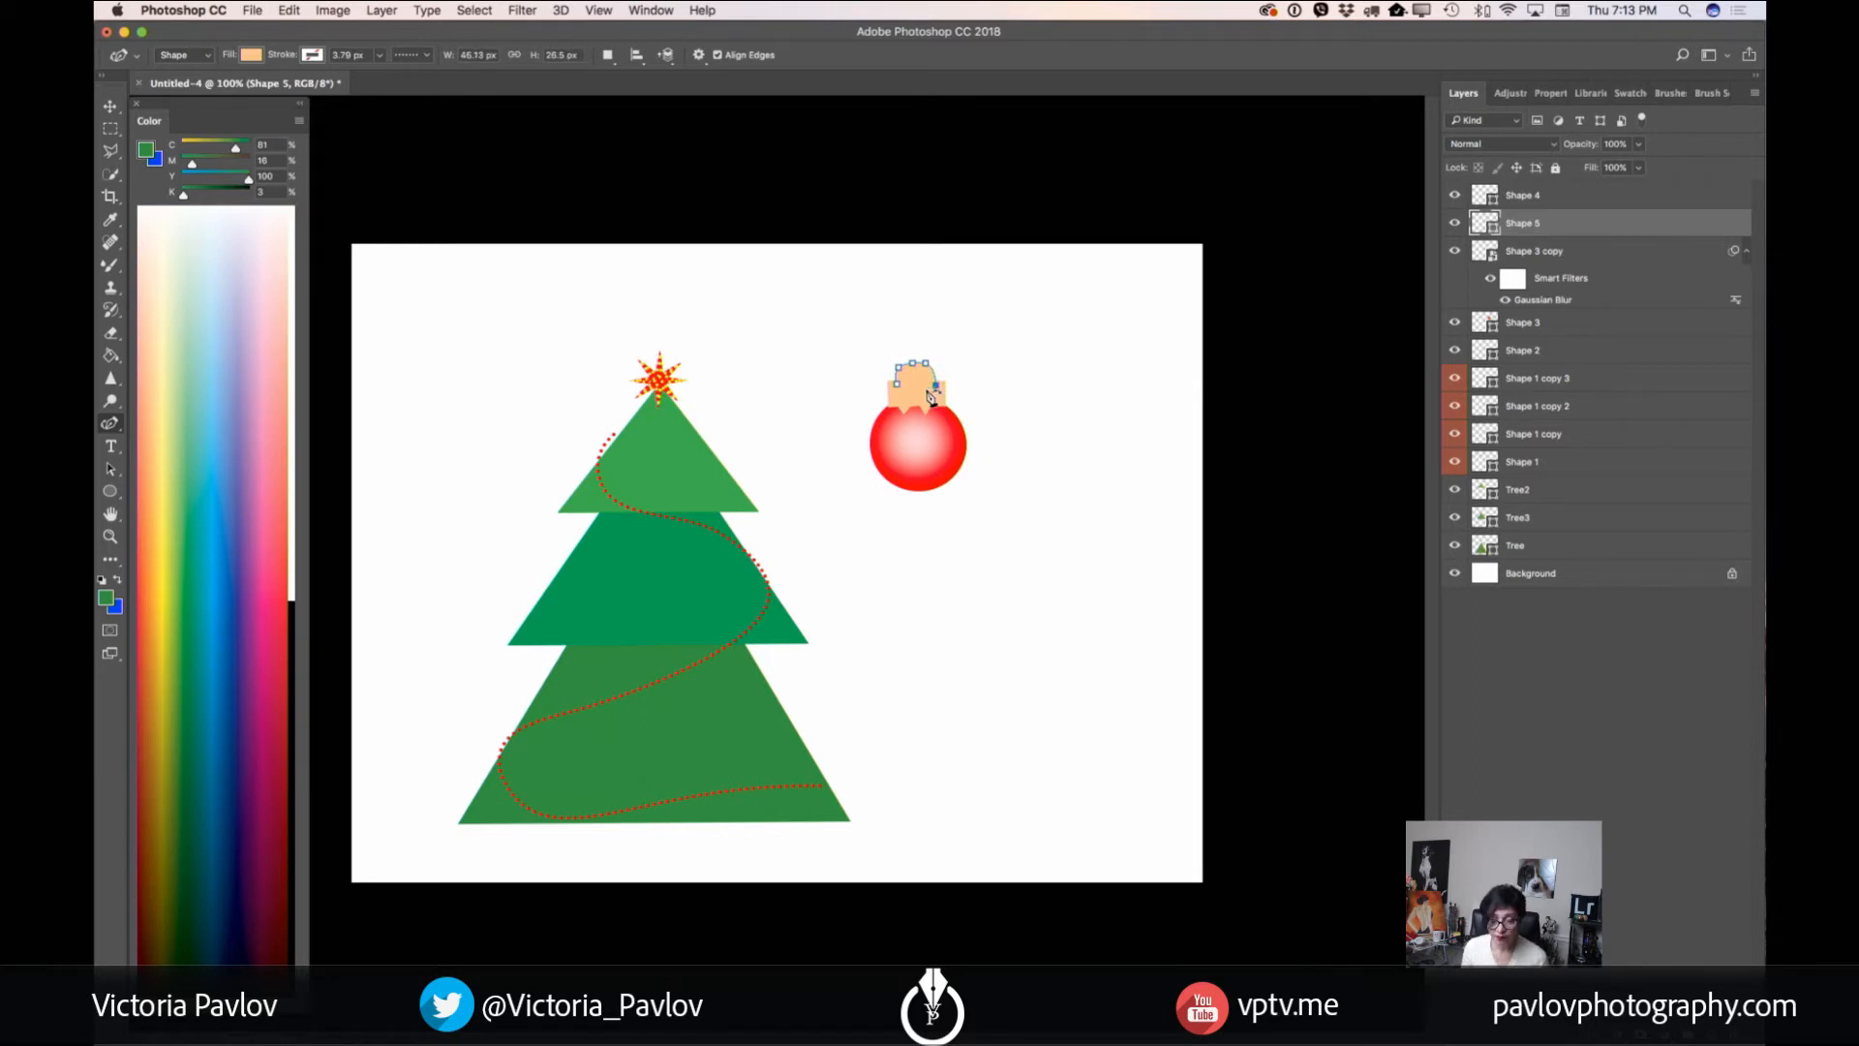
left_click(925, 387)
left_click(927, 374)
left_click(918, 370)
left_click(109, 106)
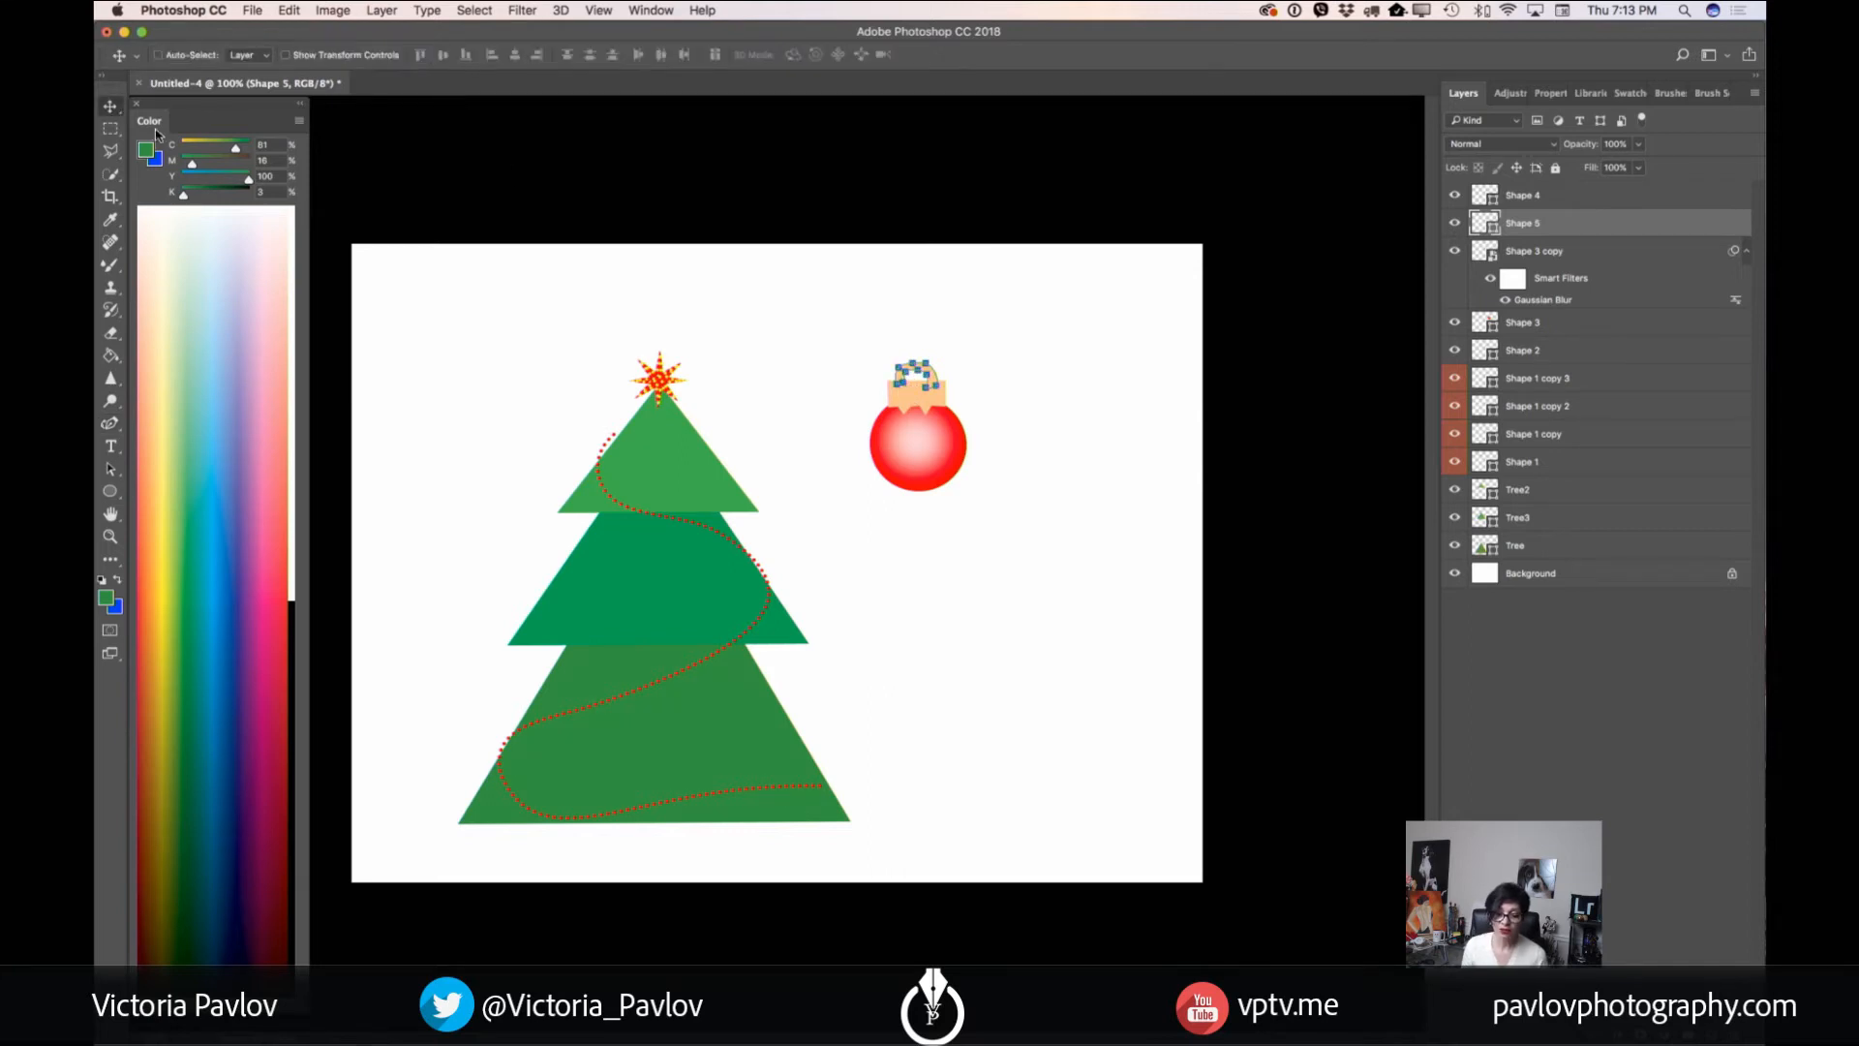
- Reshape the hanging loop by raising its top anchor points, making it about 34 px high and more rounded
left_click(1534, 199)
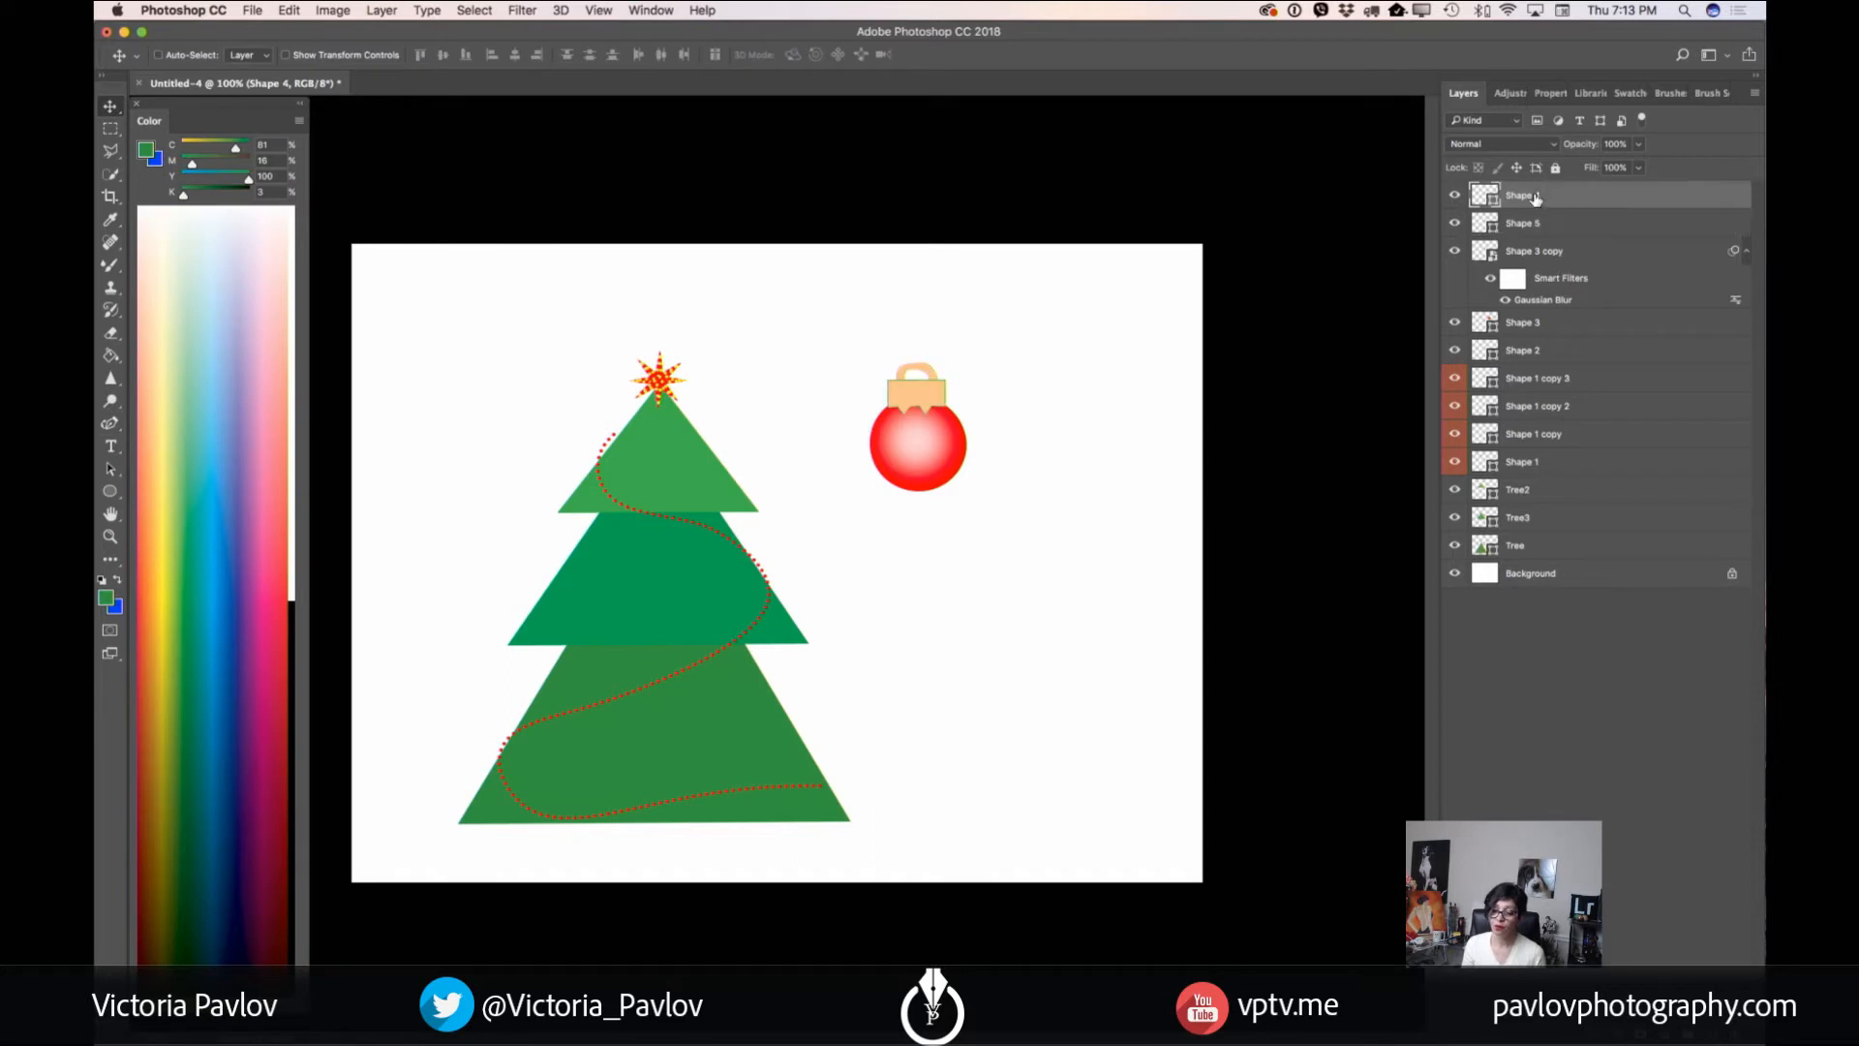
left_click(1541, 227)
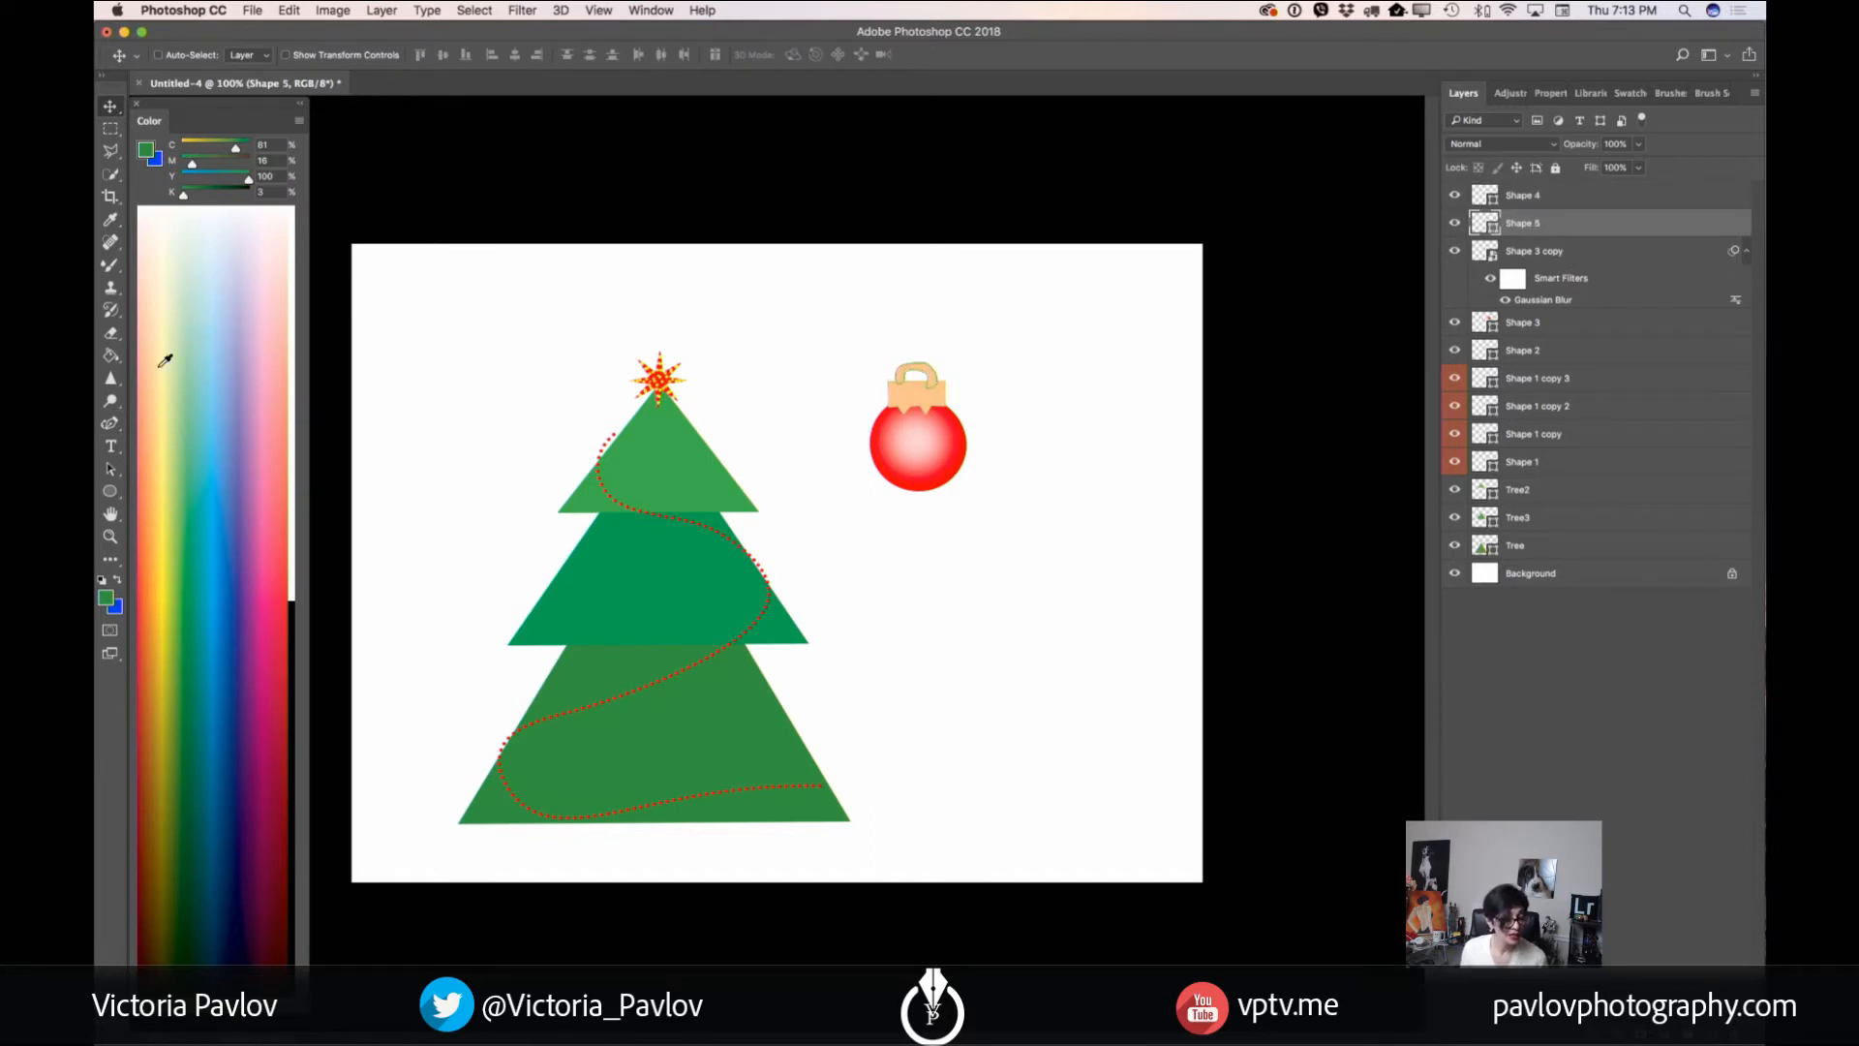
left_click(111, 426)
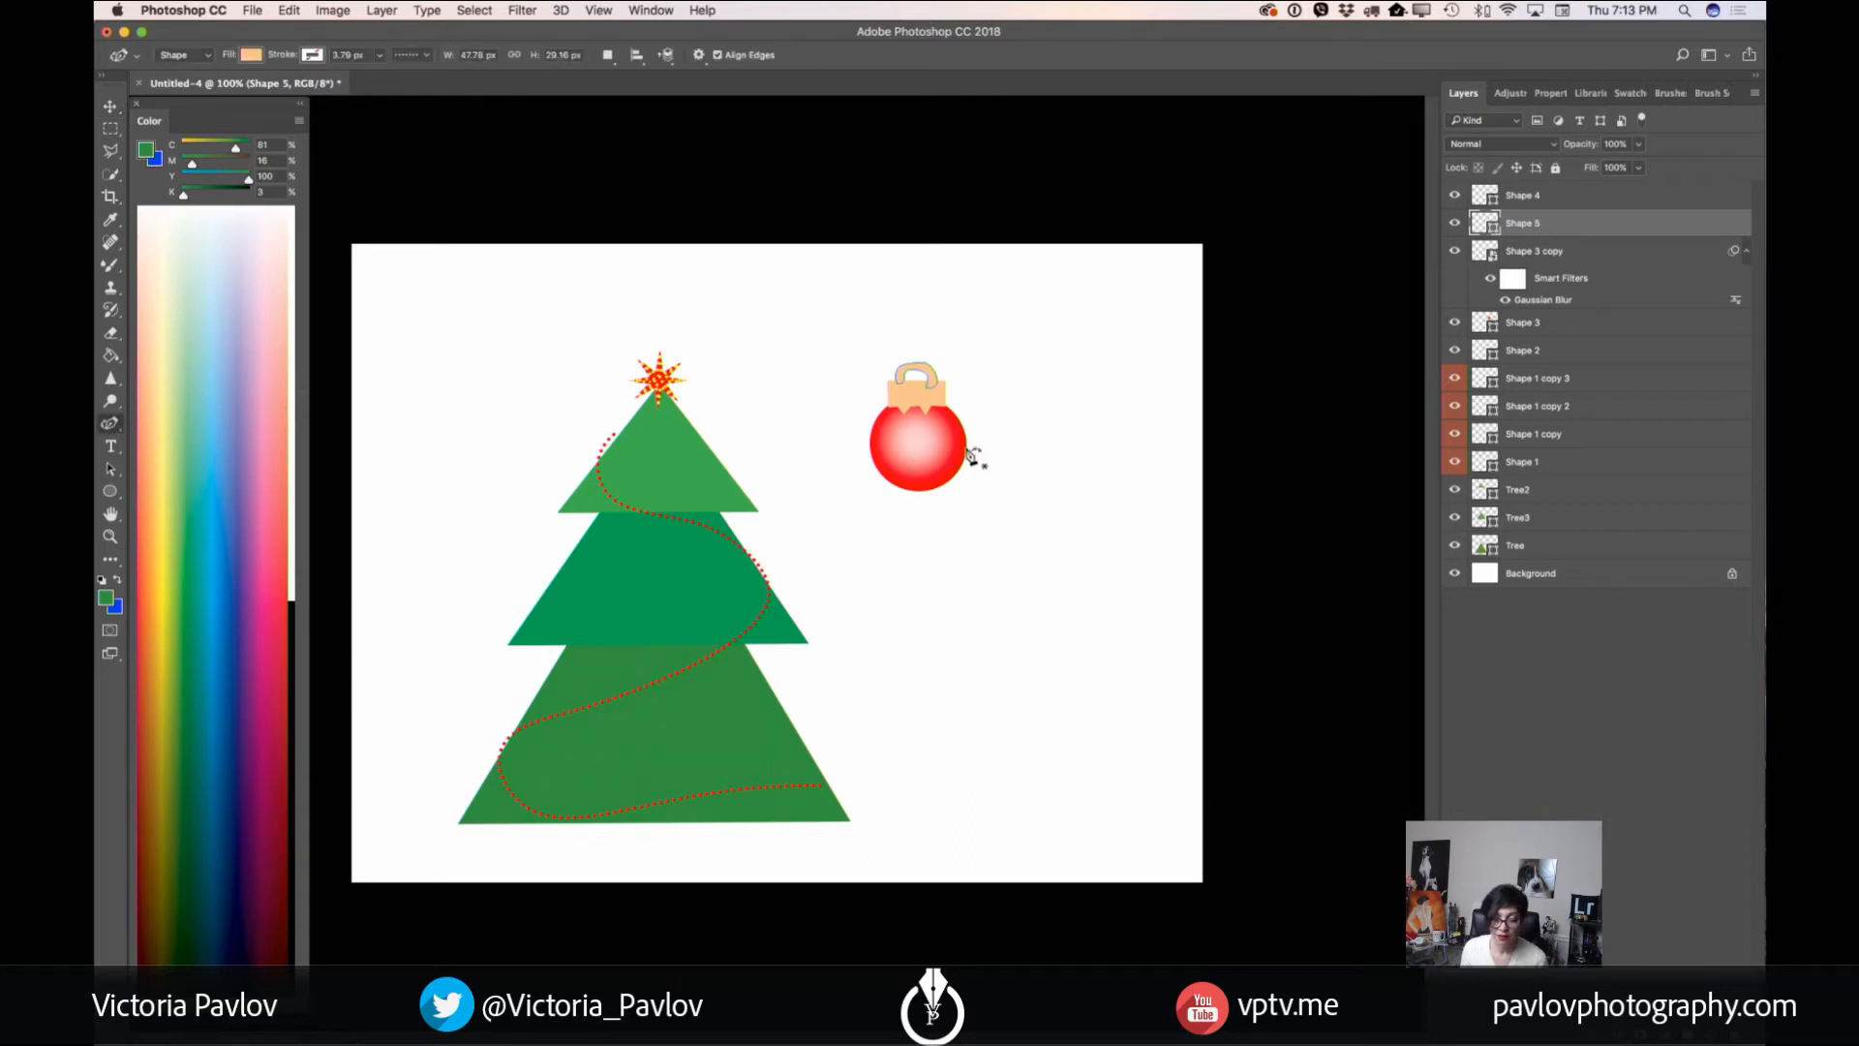
left_click(911, 365)
left_click_drag(912, 364, 911, 359)
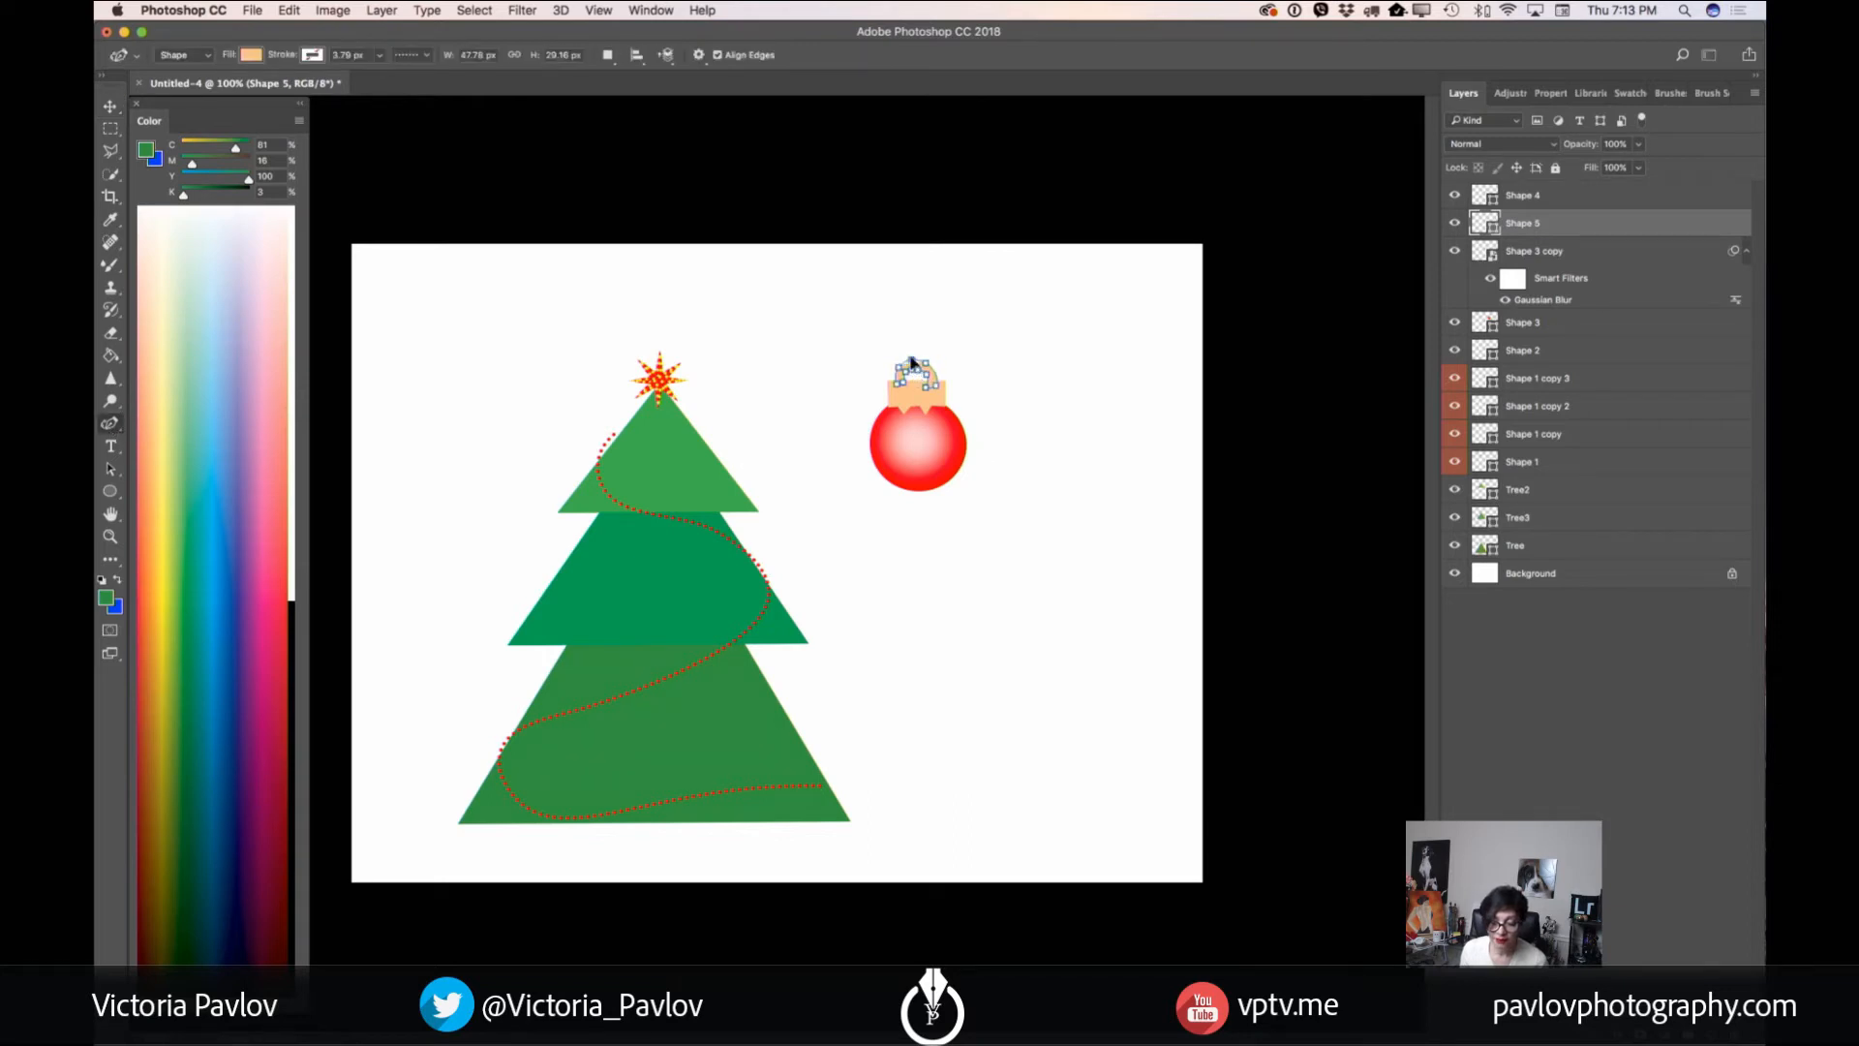
left_click_drag(927, 358, 913, 374)
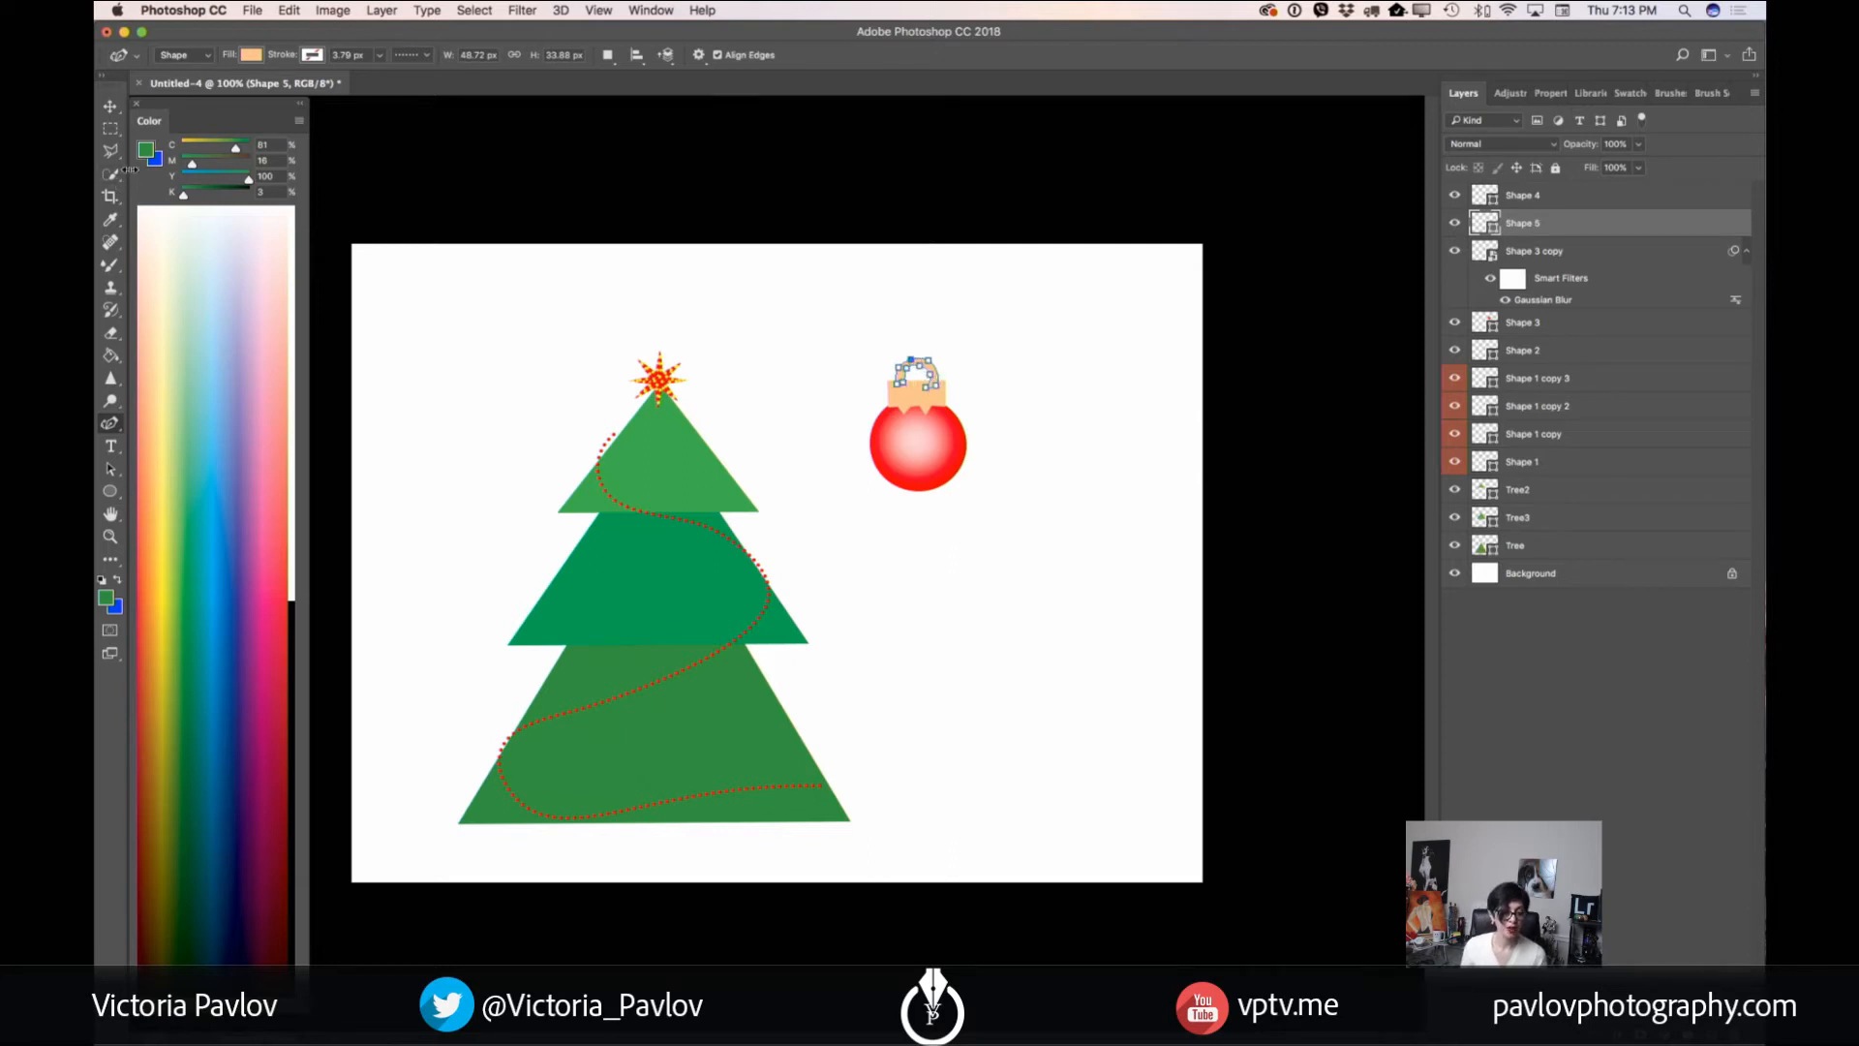
left_click(109, 105)
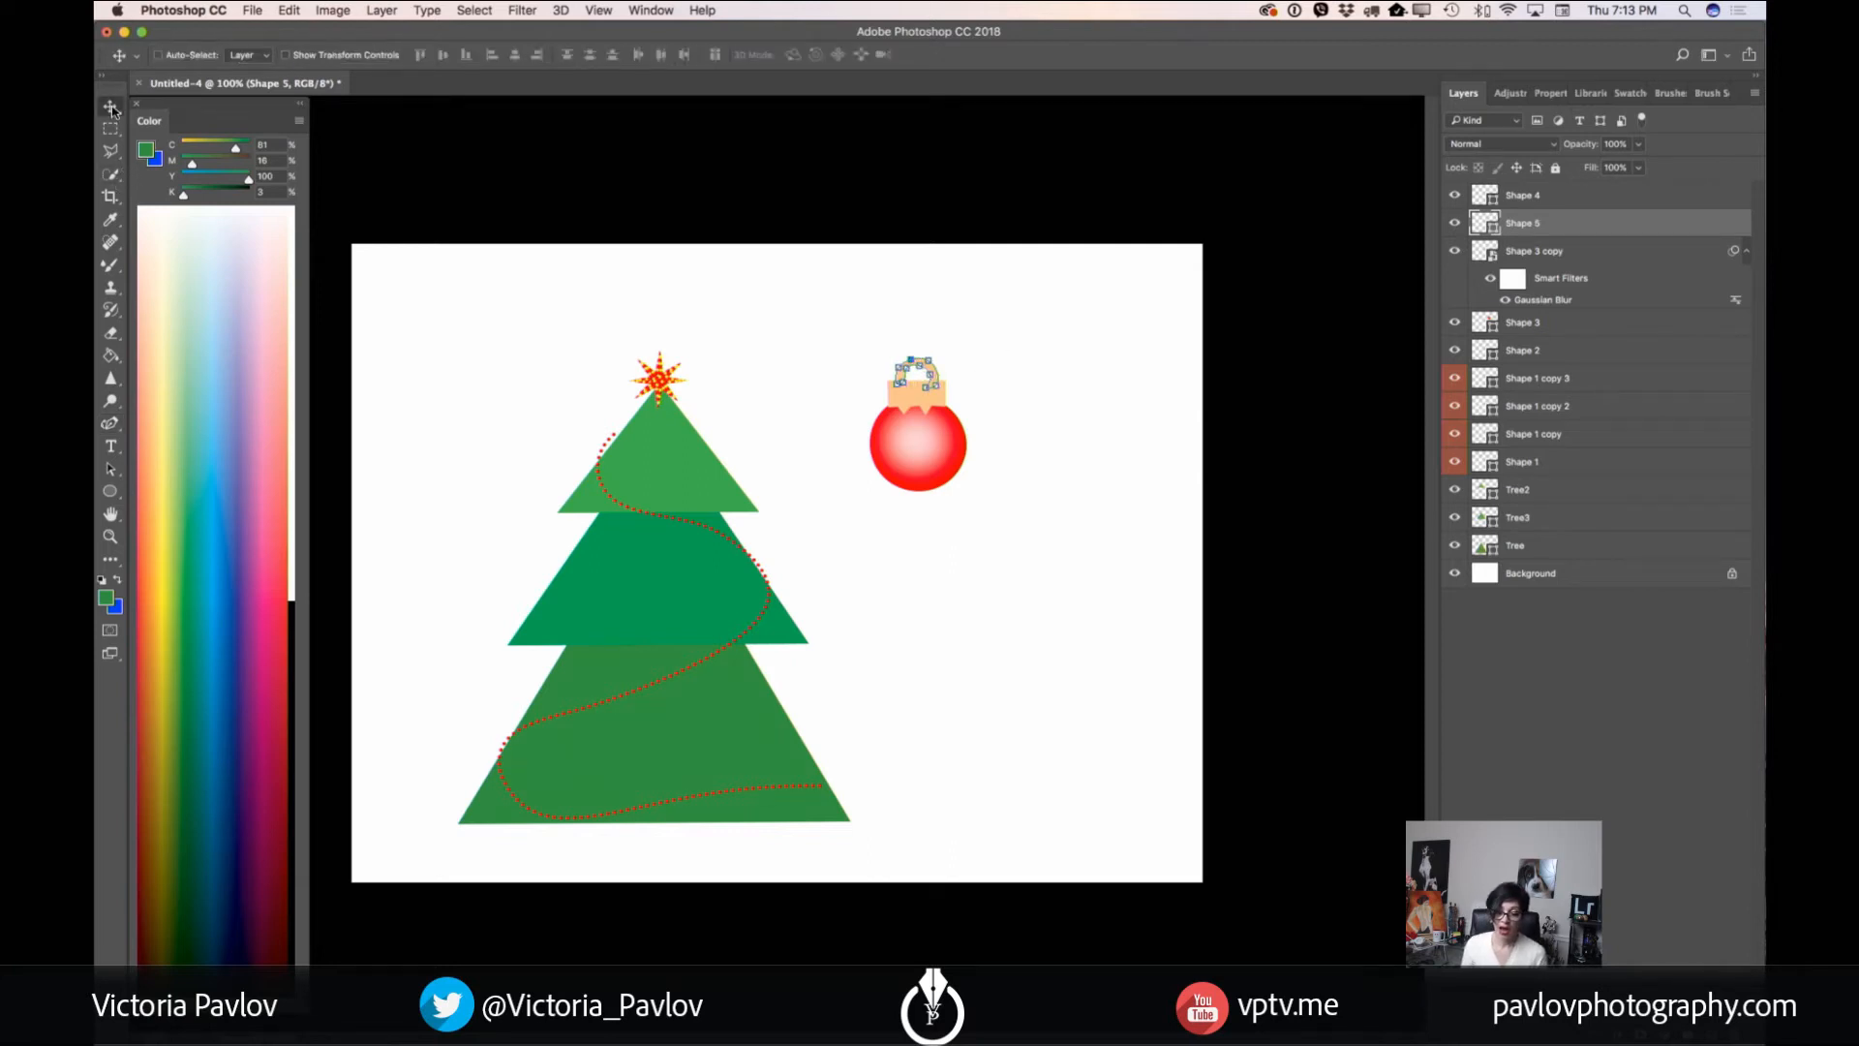
- Scale all four ornament layers together to about 38% and place the ornament on the tree's middle tier, near its upper edge
left_click(1552, 198)
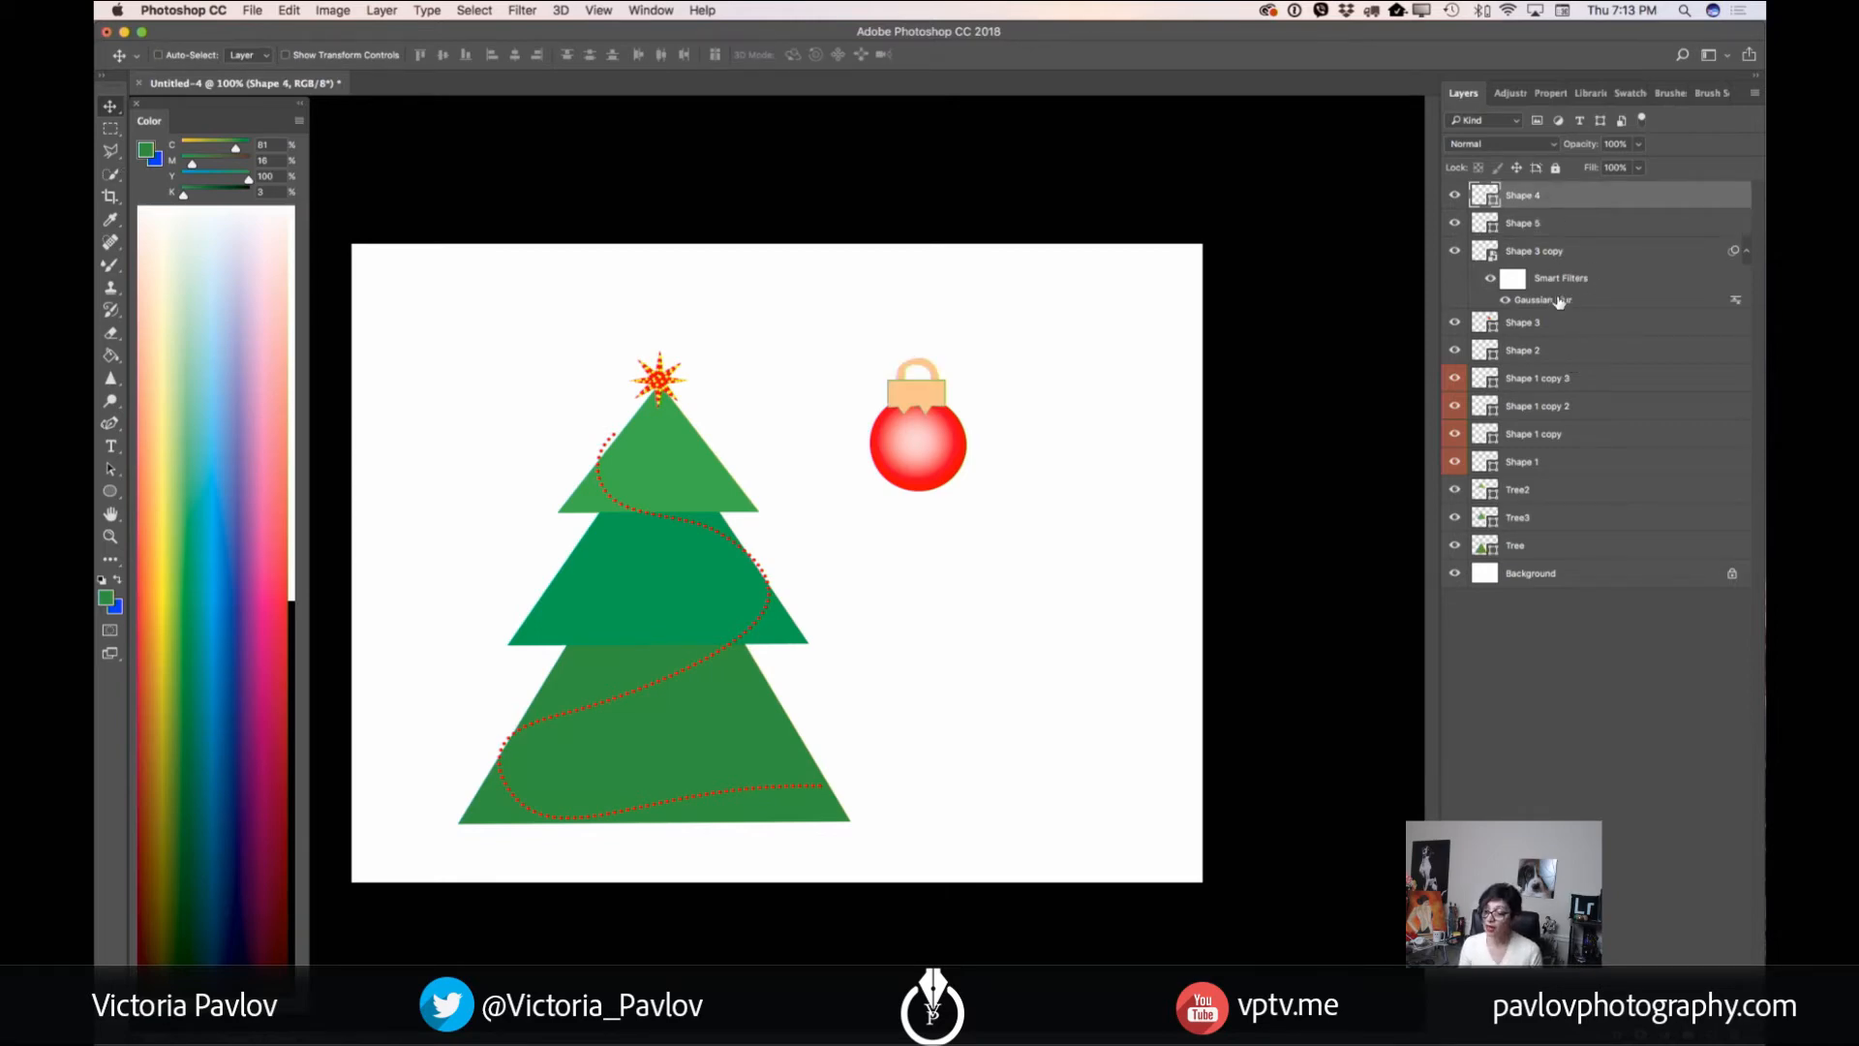
left_click(1537, 331, "shift")
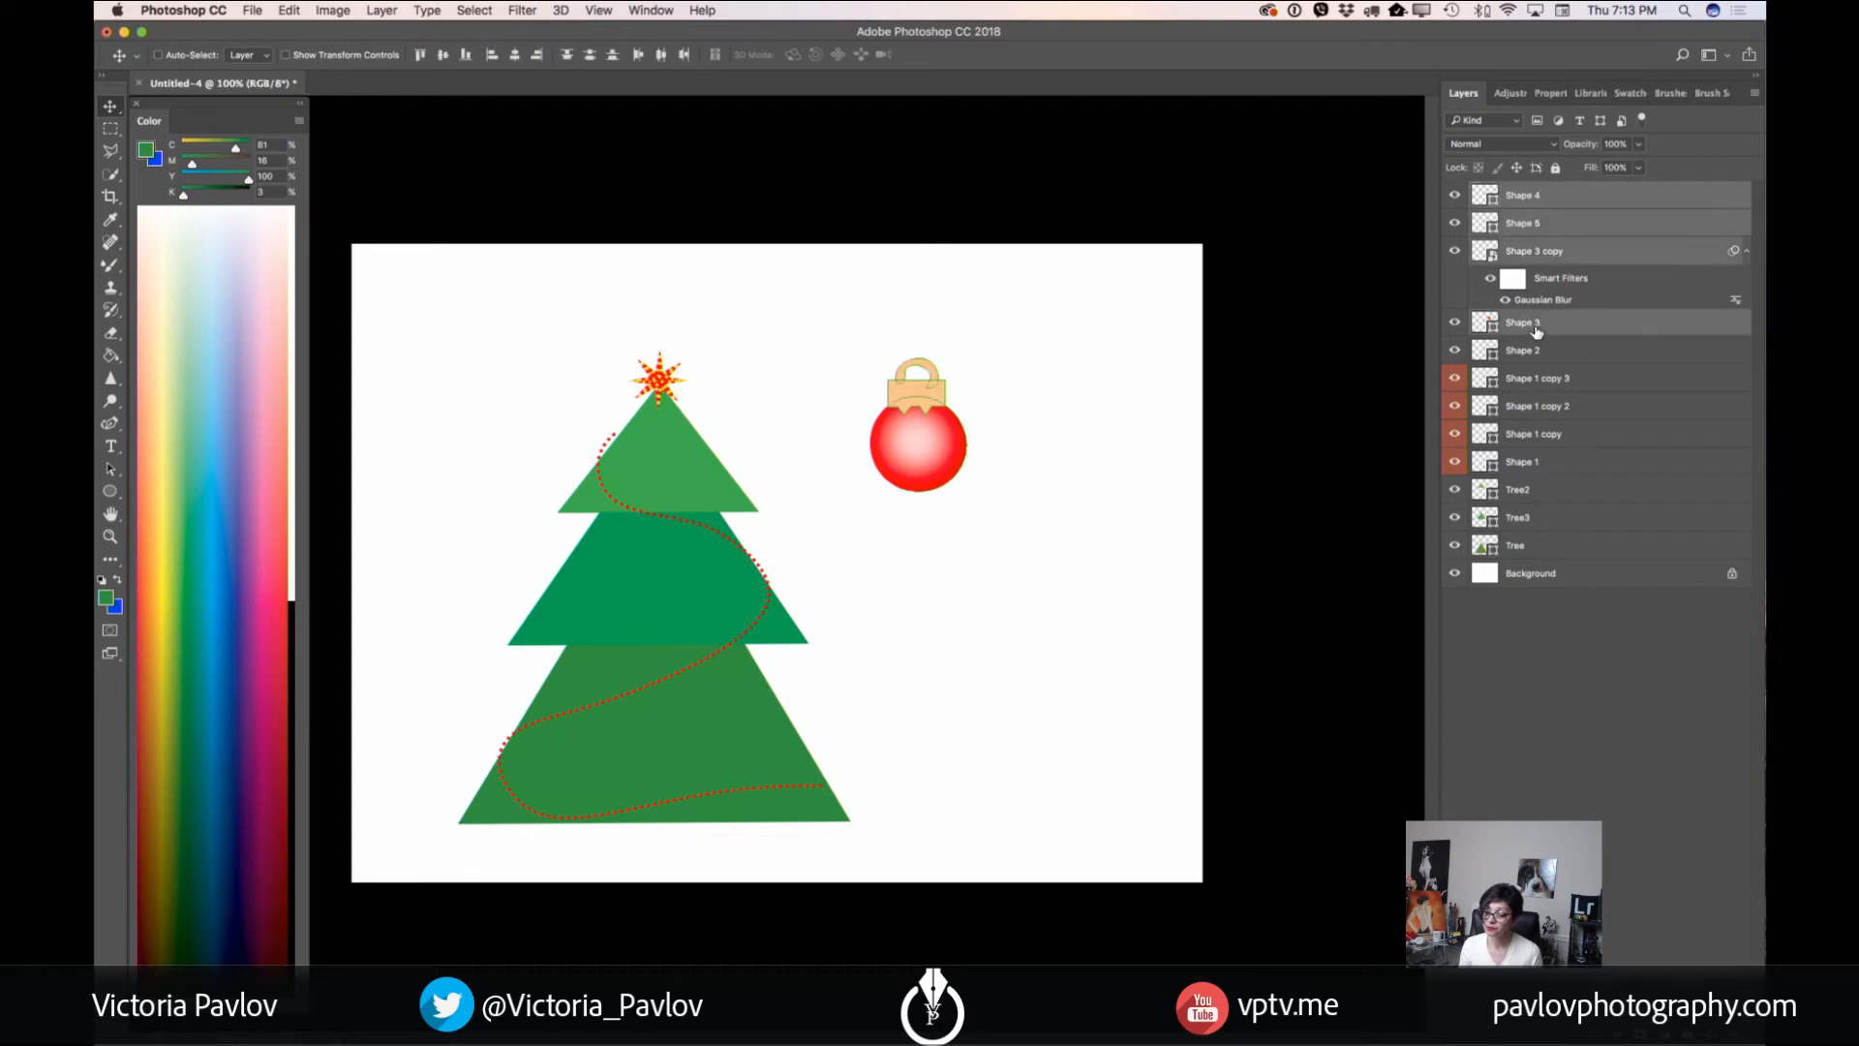
left_click(290, 11)
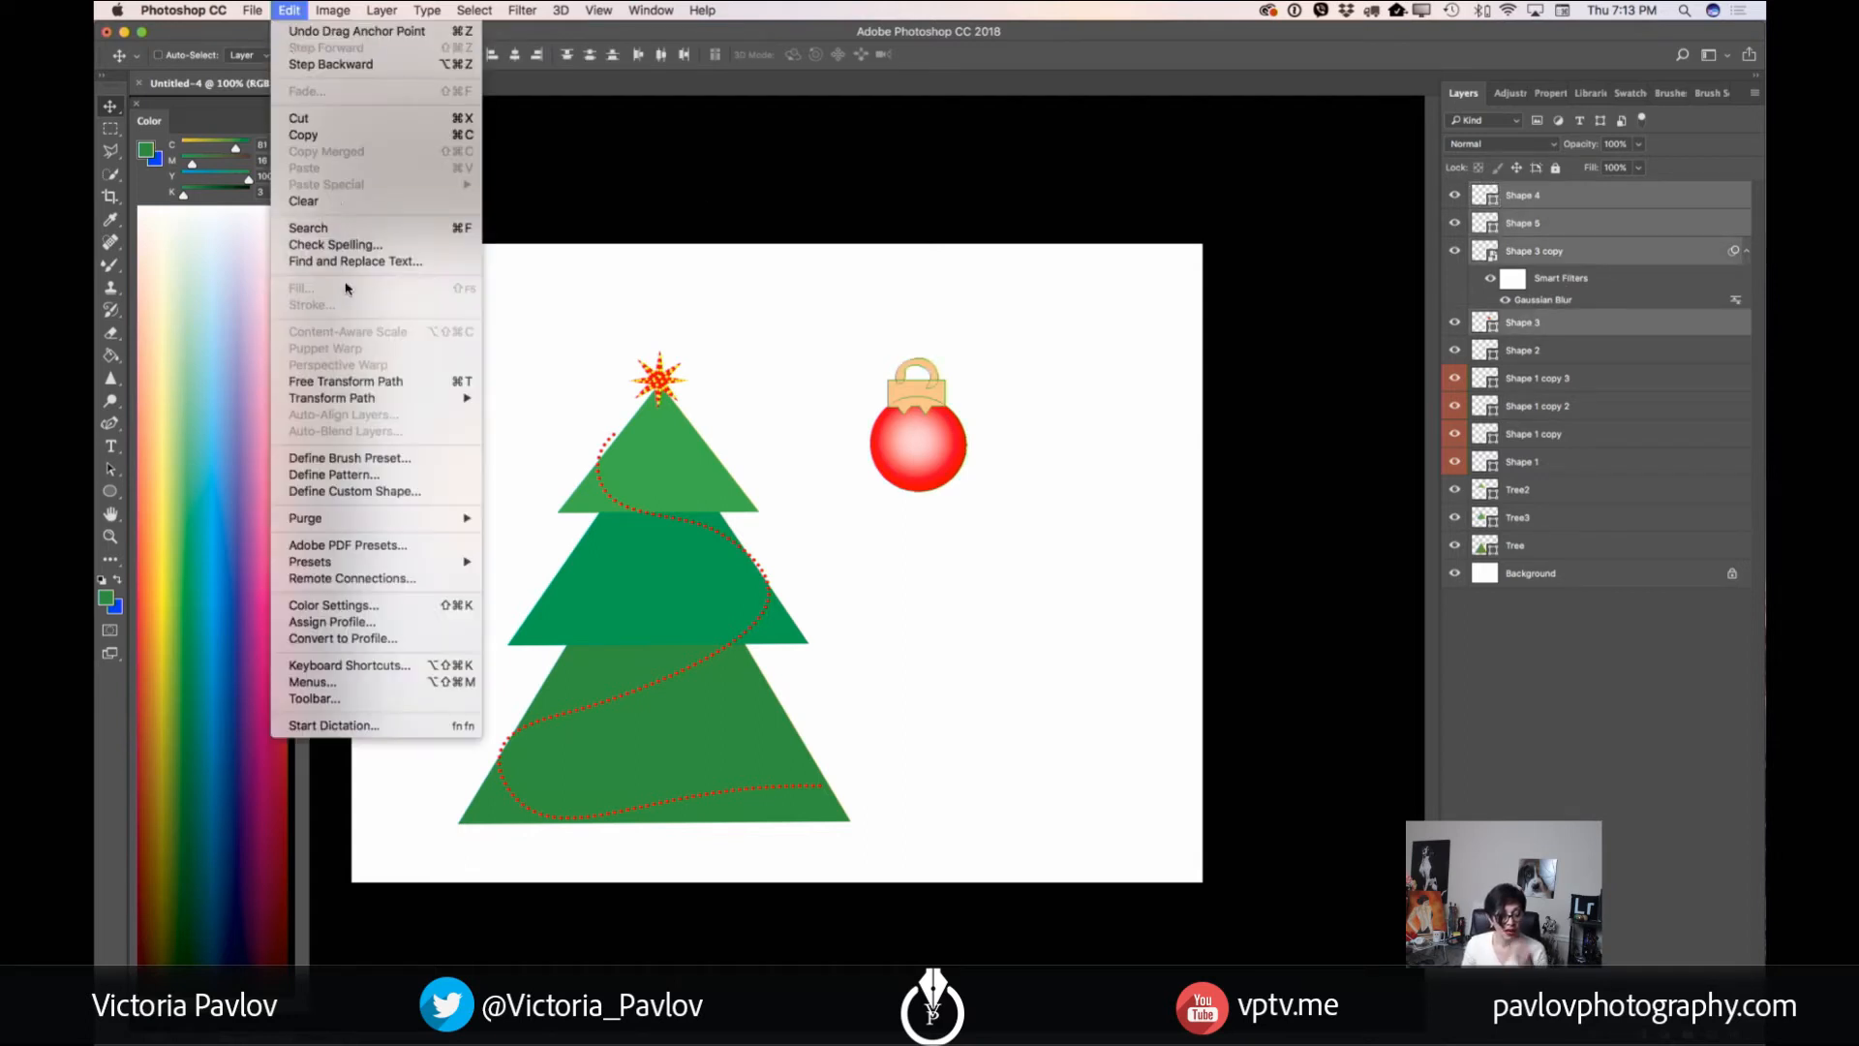
left_click(349, 381)
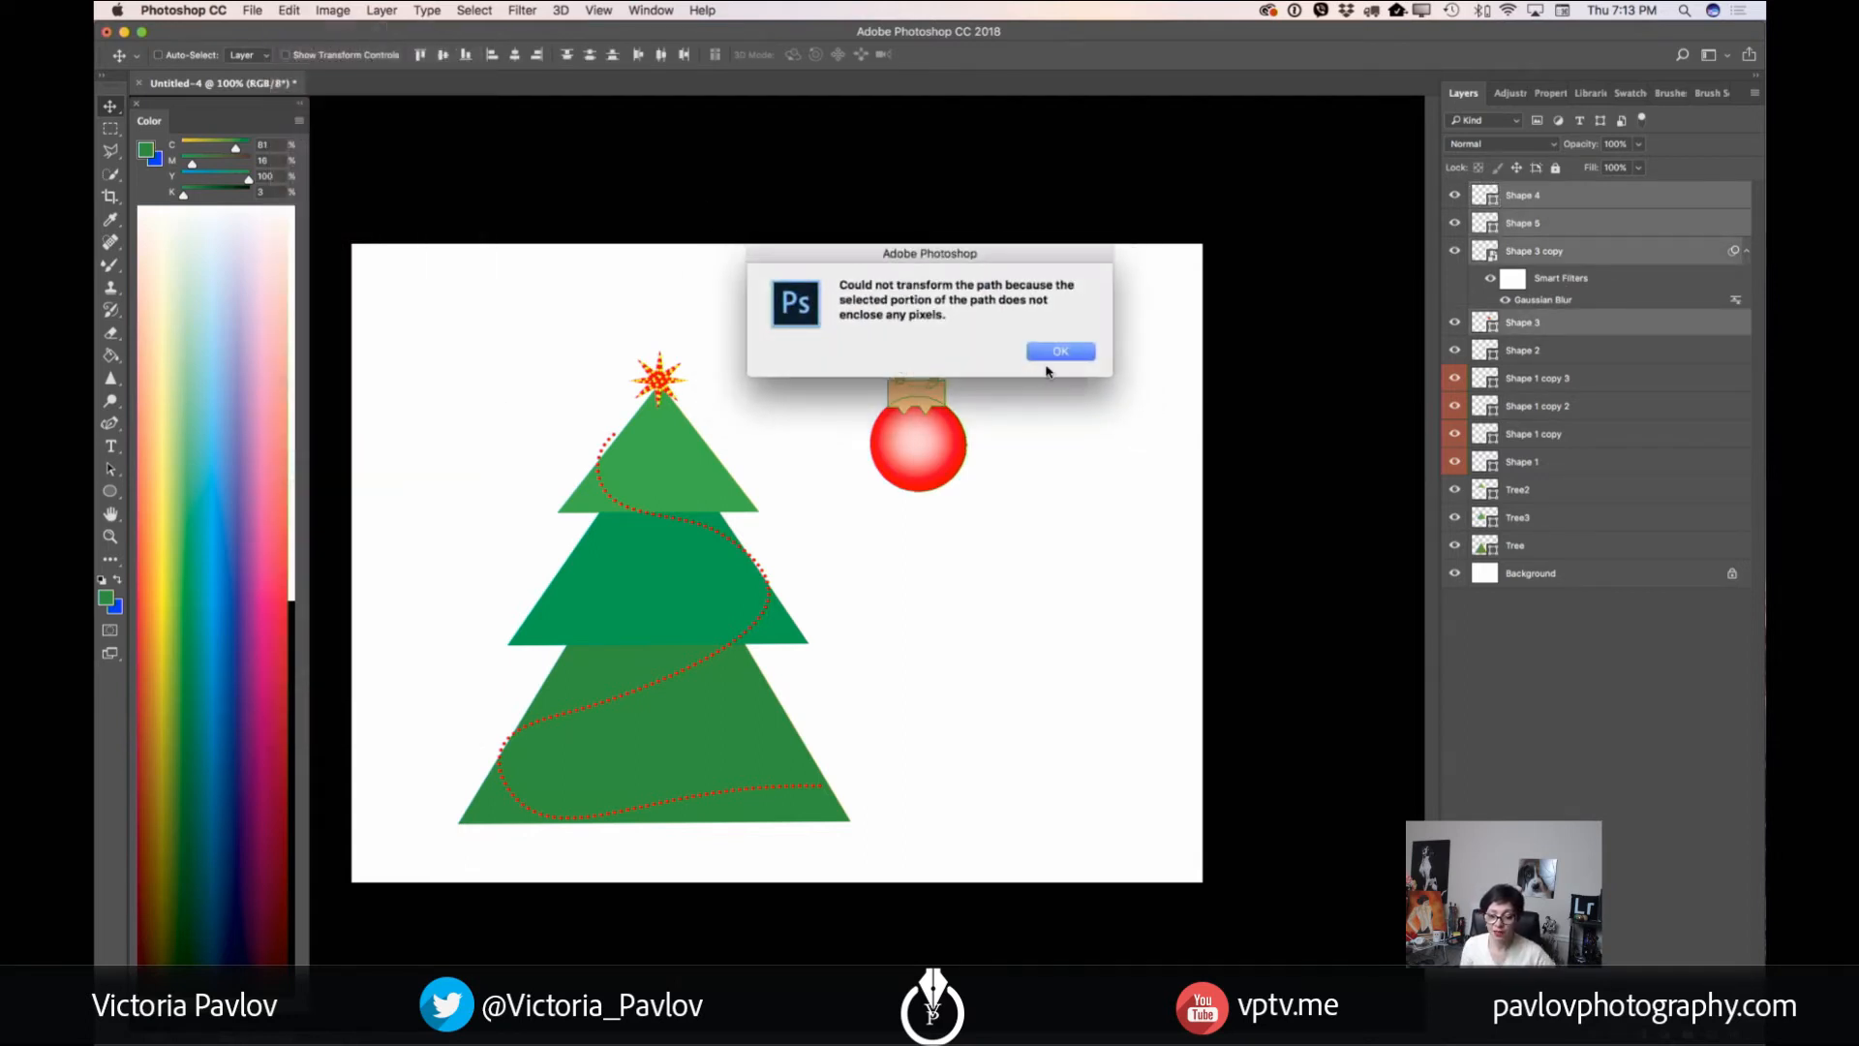
left_click(1049, 355)
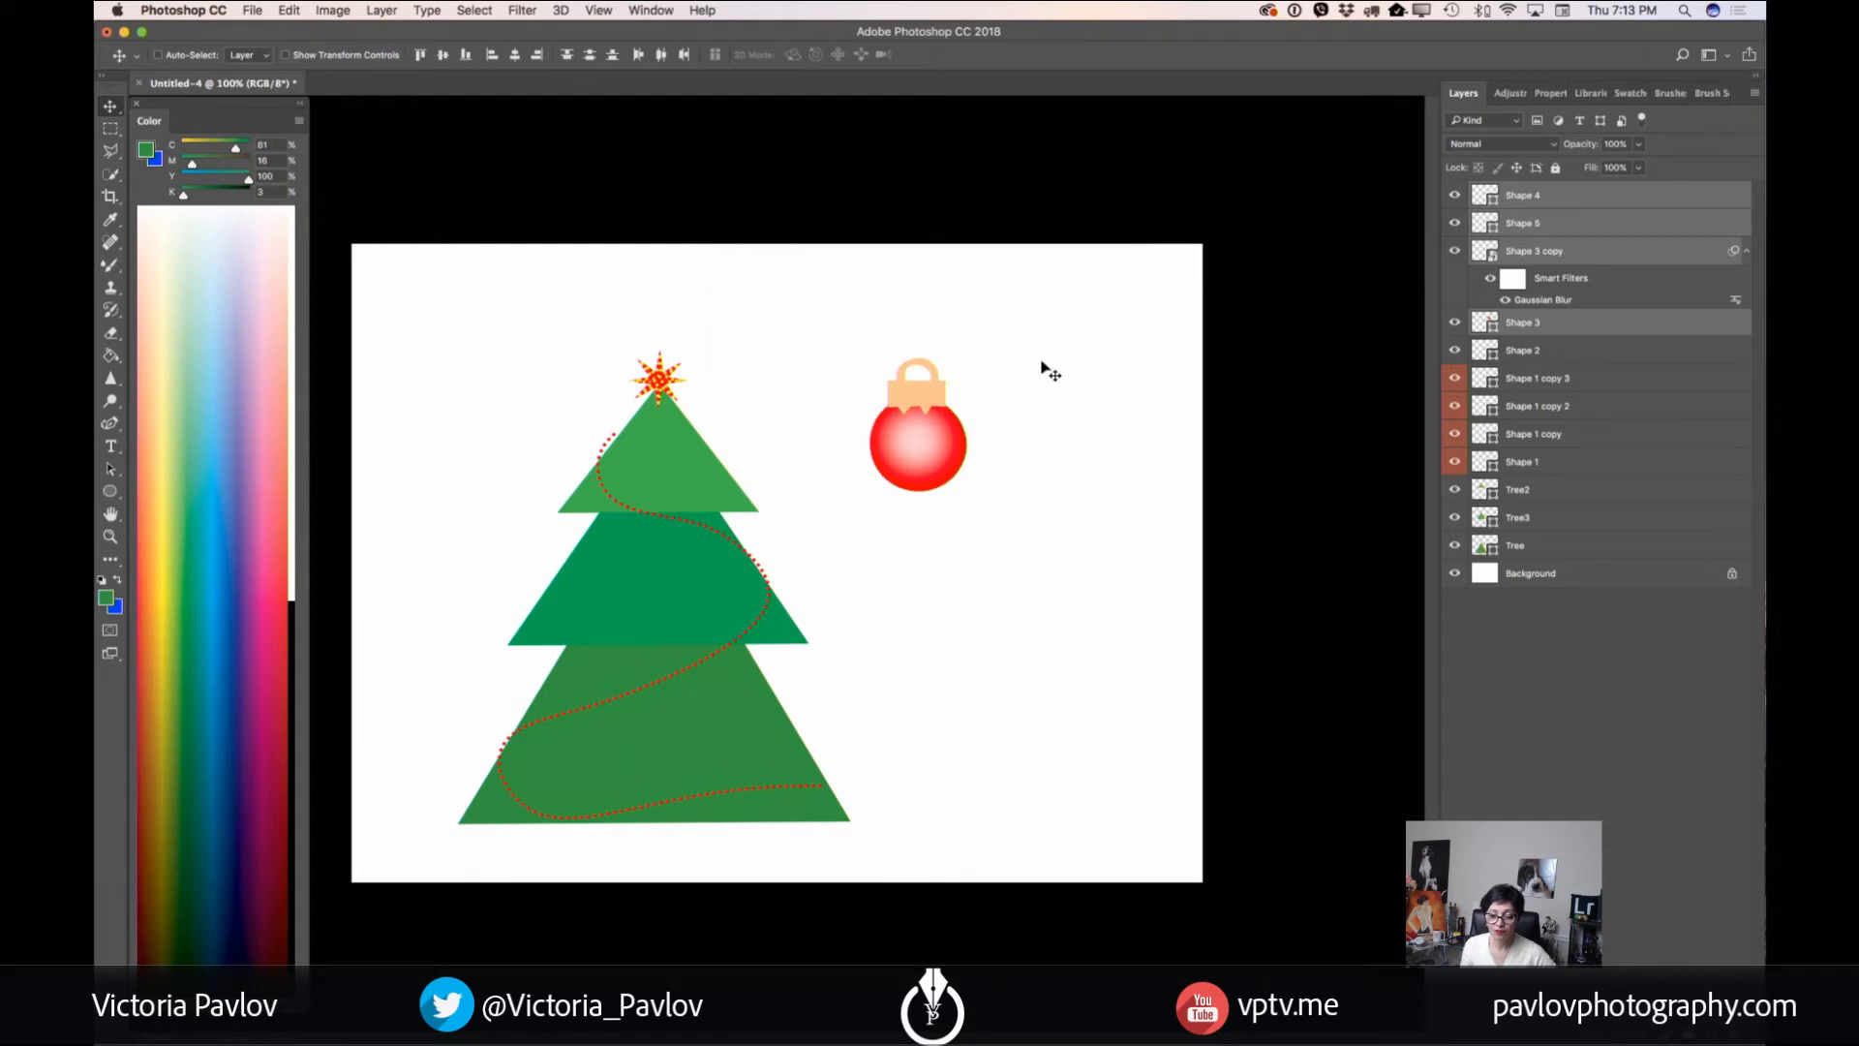
left_click(293, 10)
left_click(349, 381)
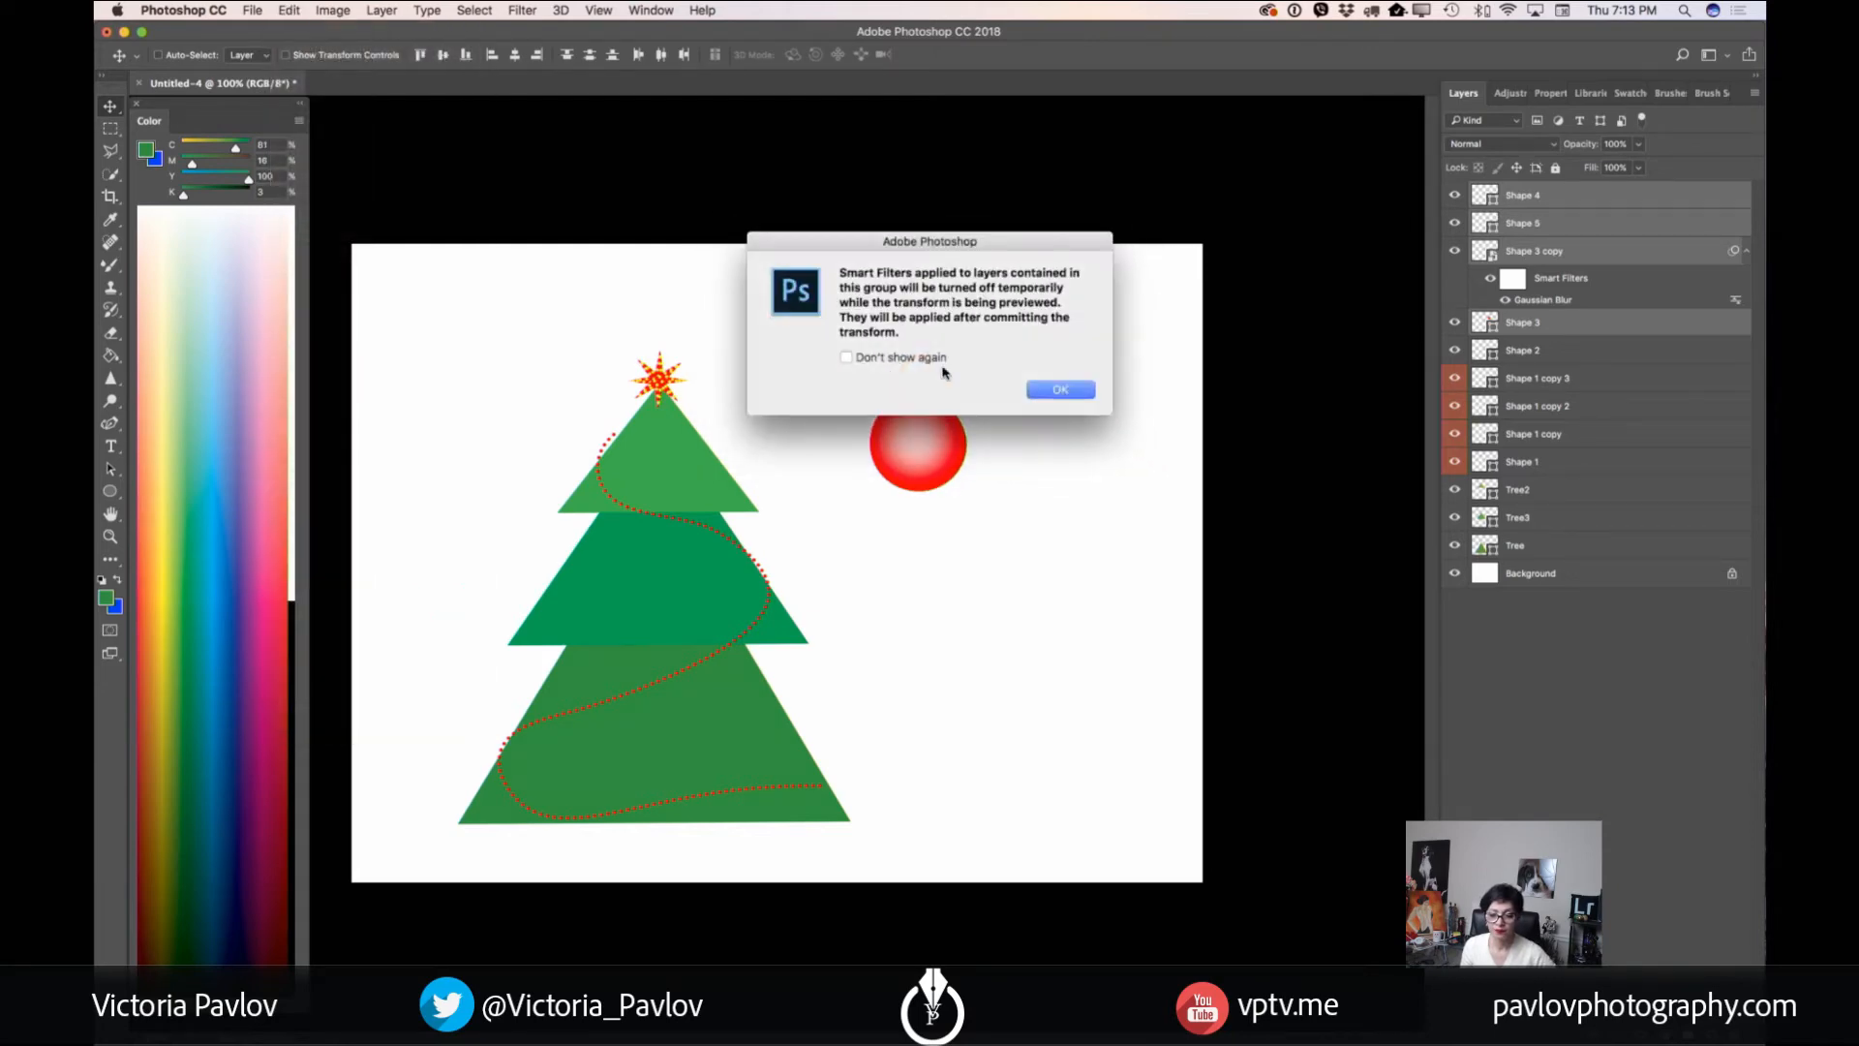
left_click(1045, 394)
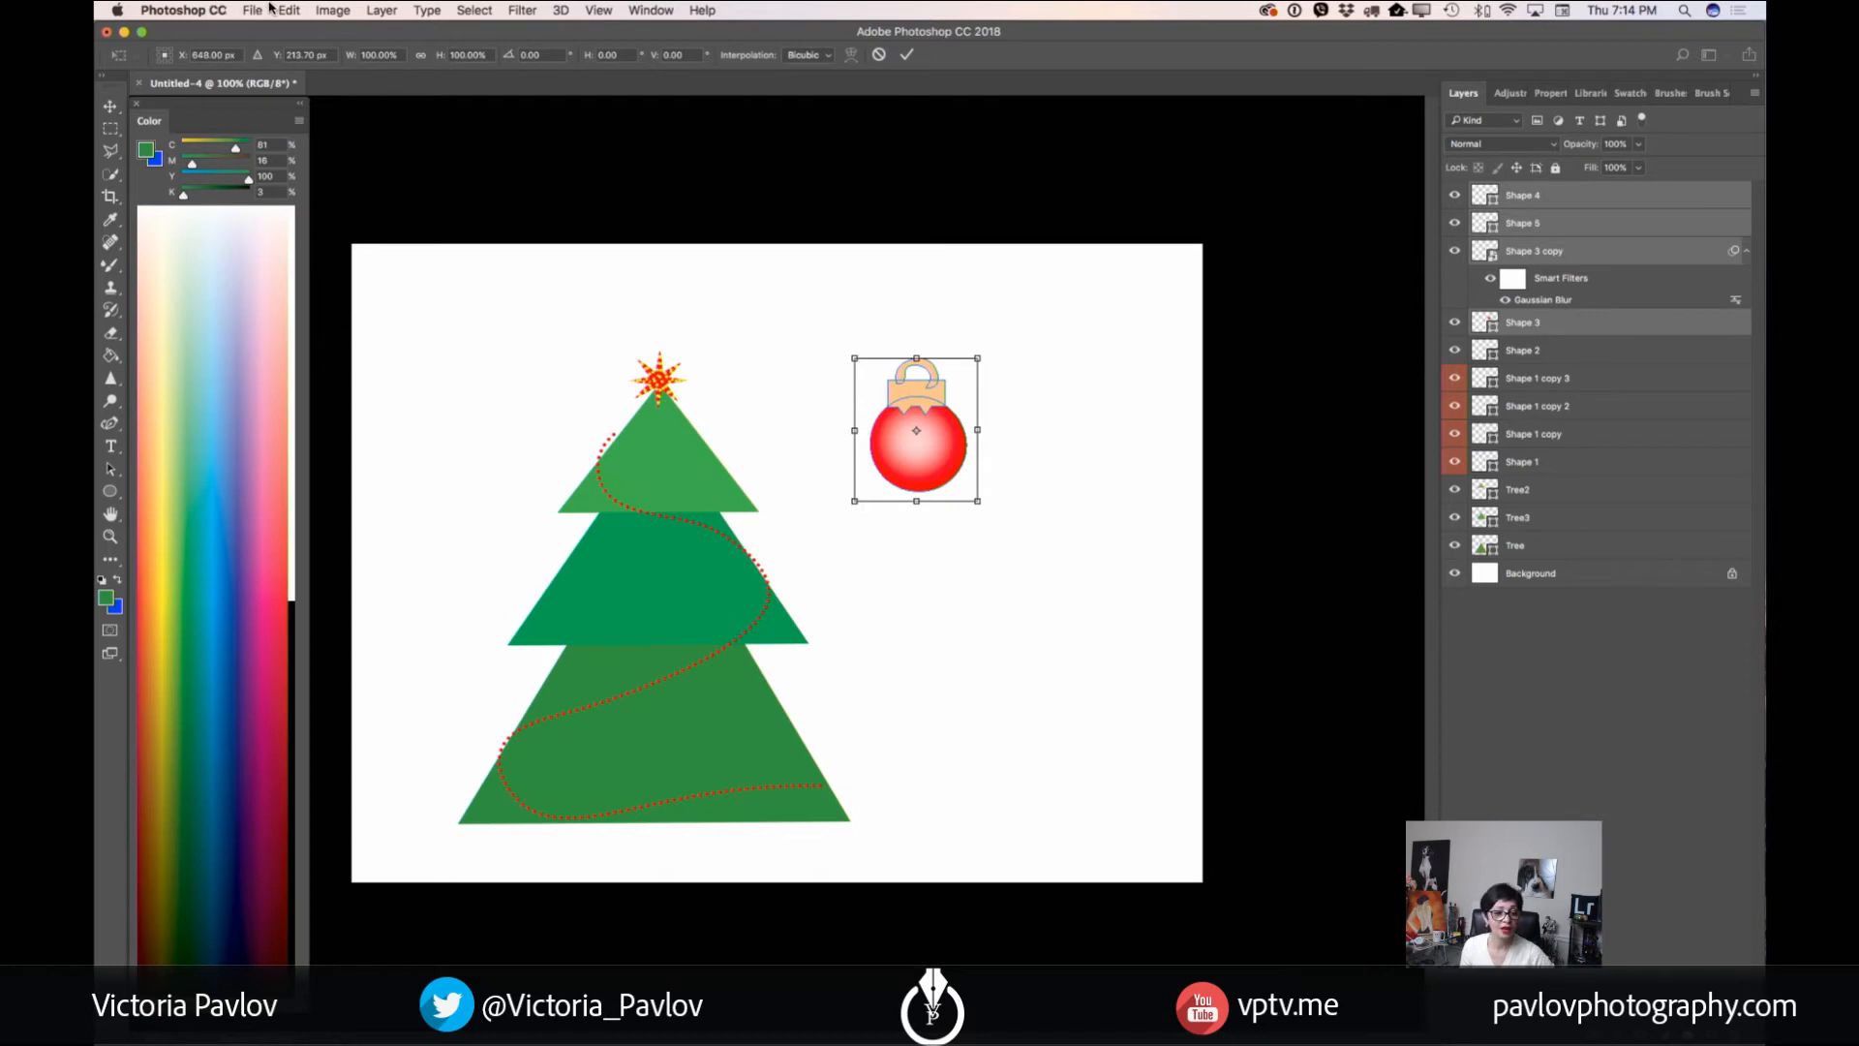
left_click_drag(851, 358, 800, 478)
left_click_drag(955, 489, 622, 560)
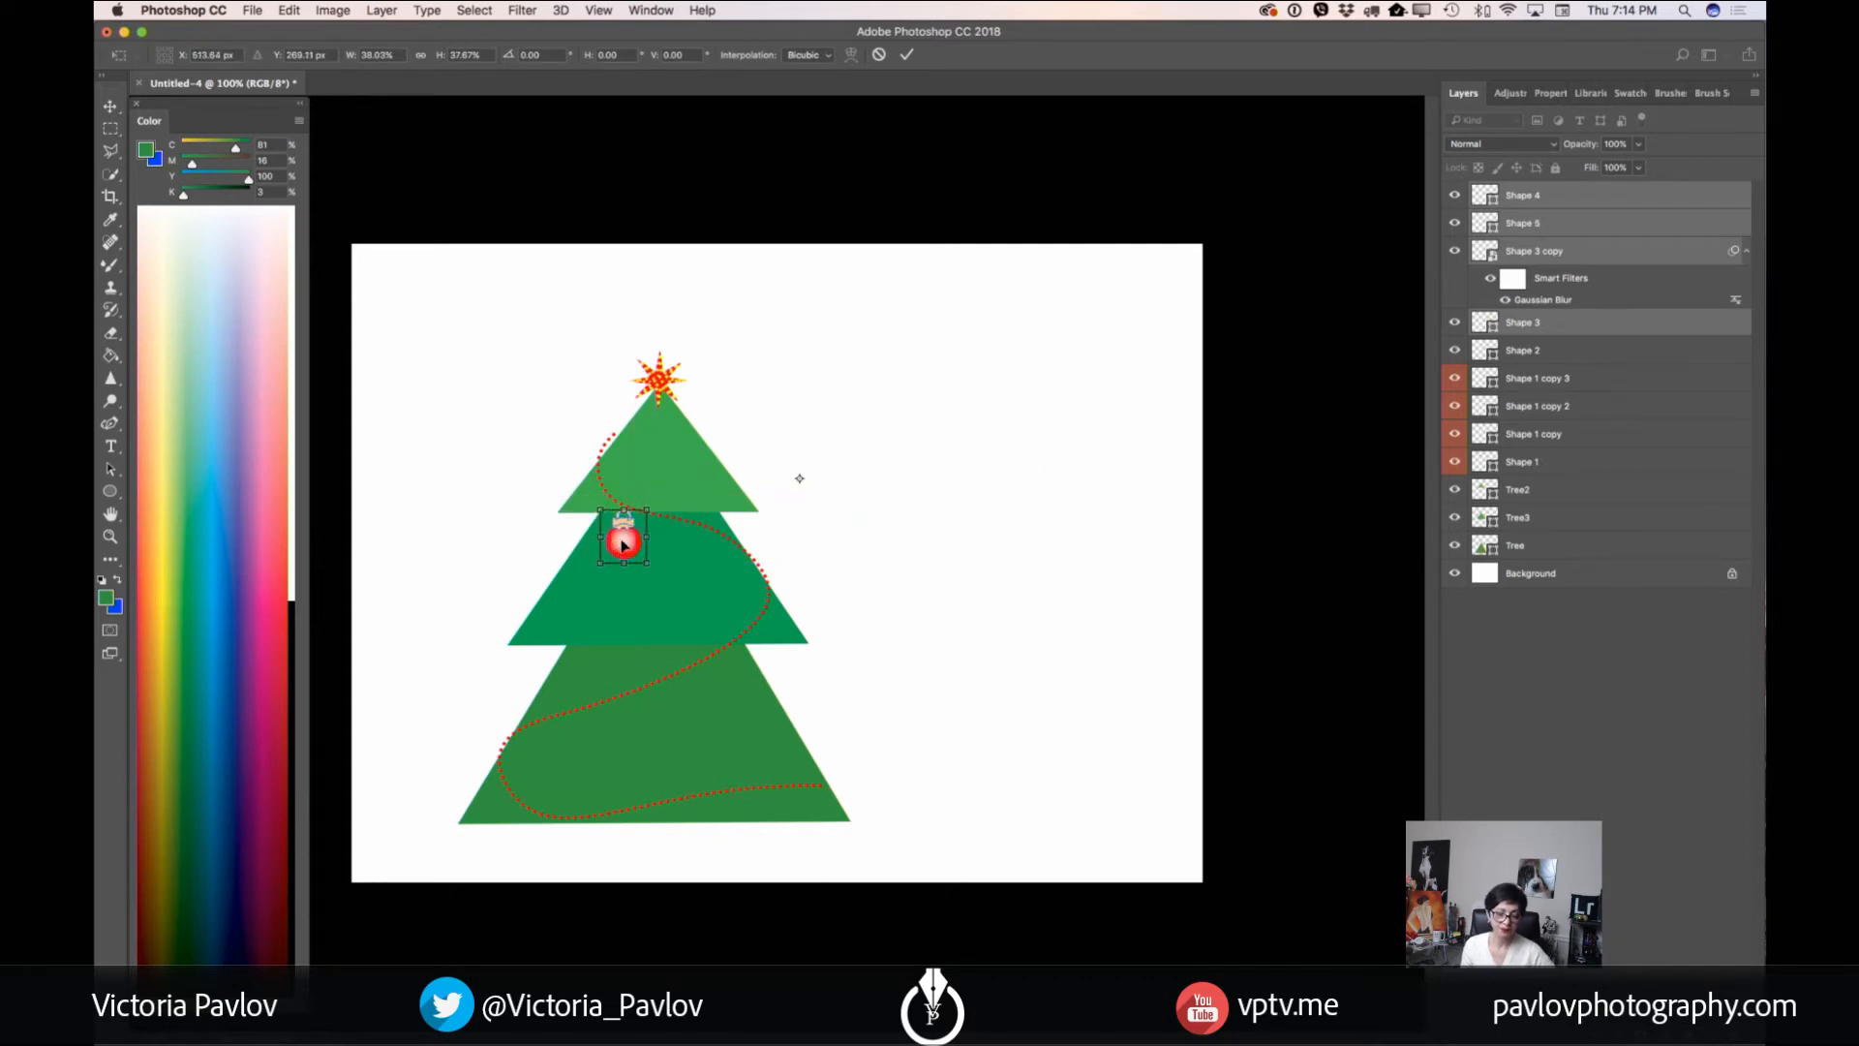
left_click(907, 55)
- Reduce the Gaussian Blur radius on the small ornament's white highlight
double_click(1545, 300)
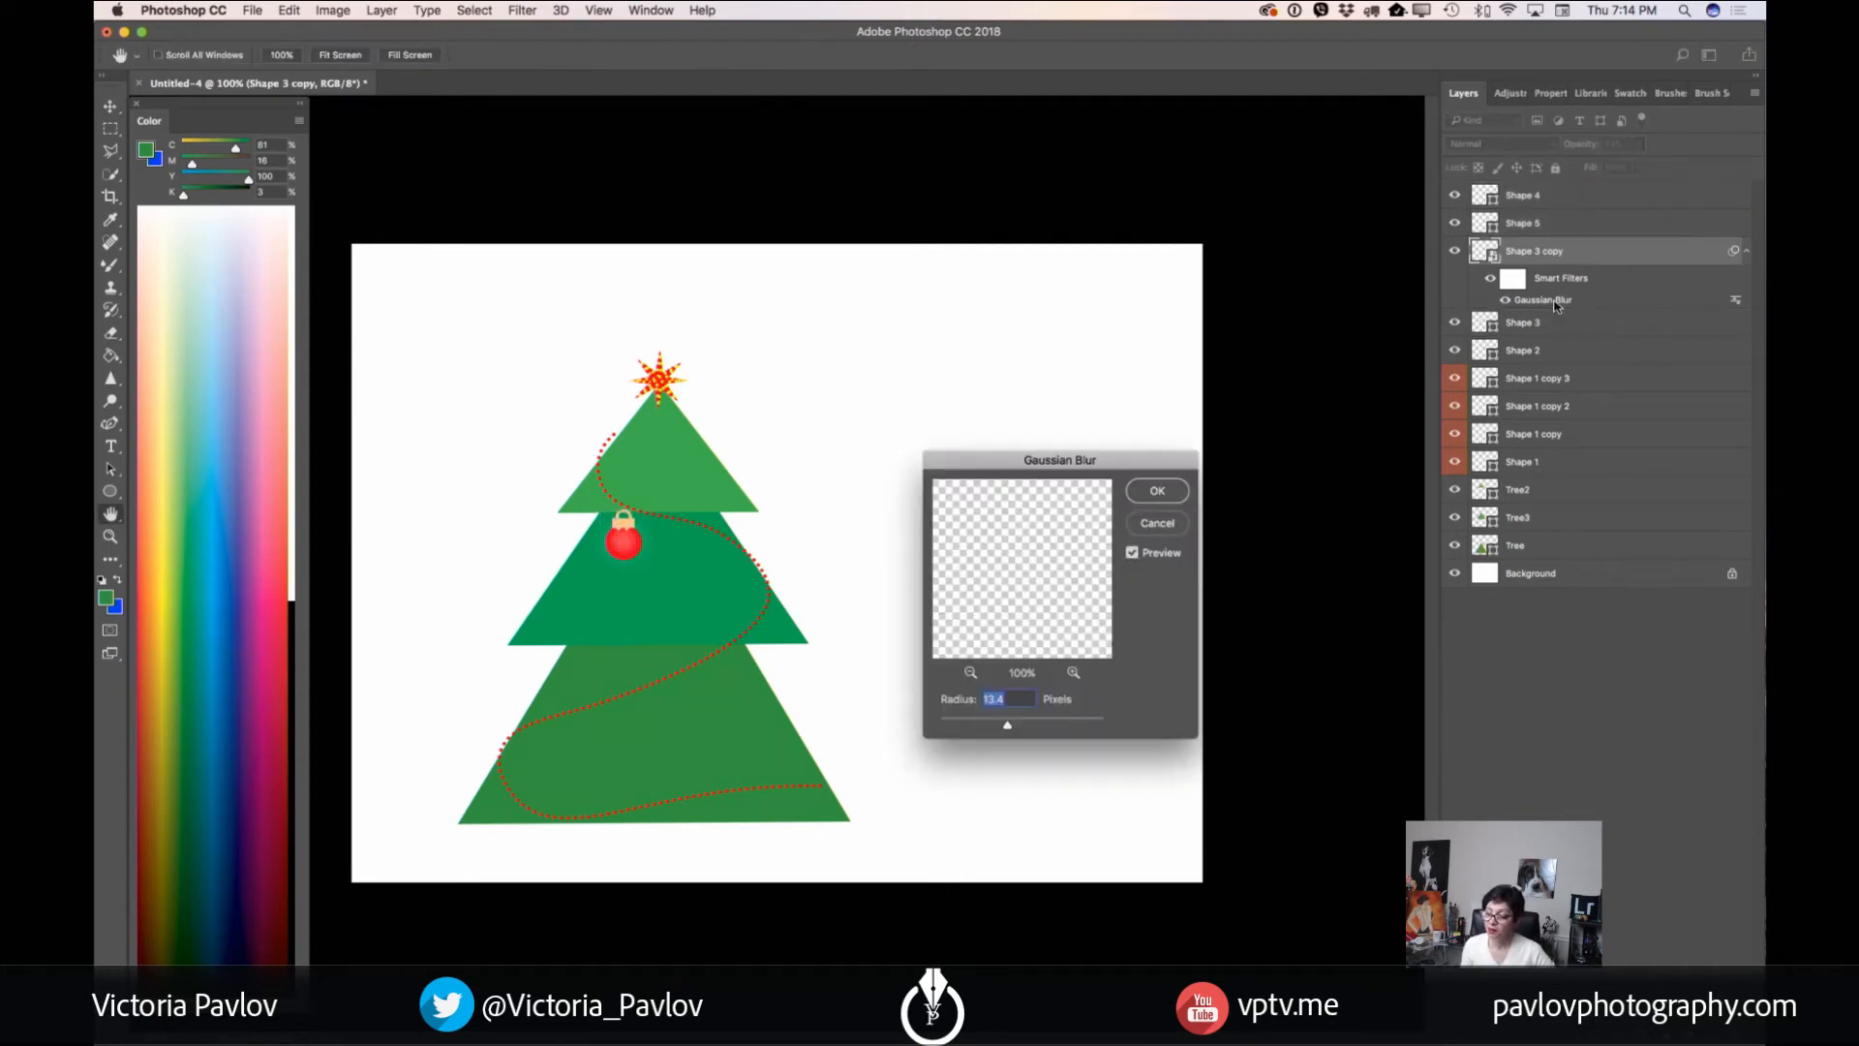
left_click_drag(1008, 728, 985, 726)
left_click(1158, 492)
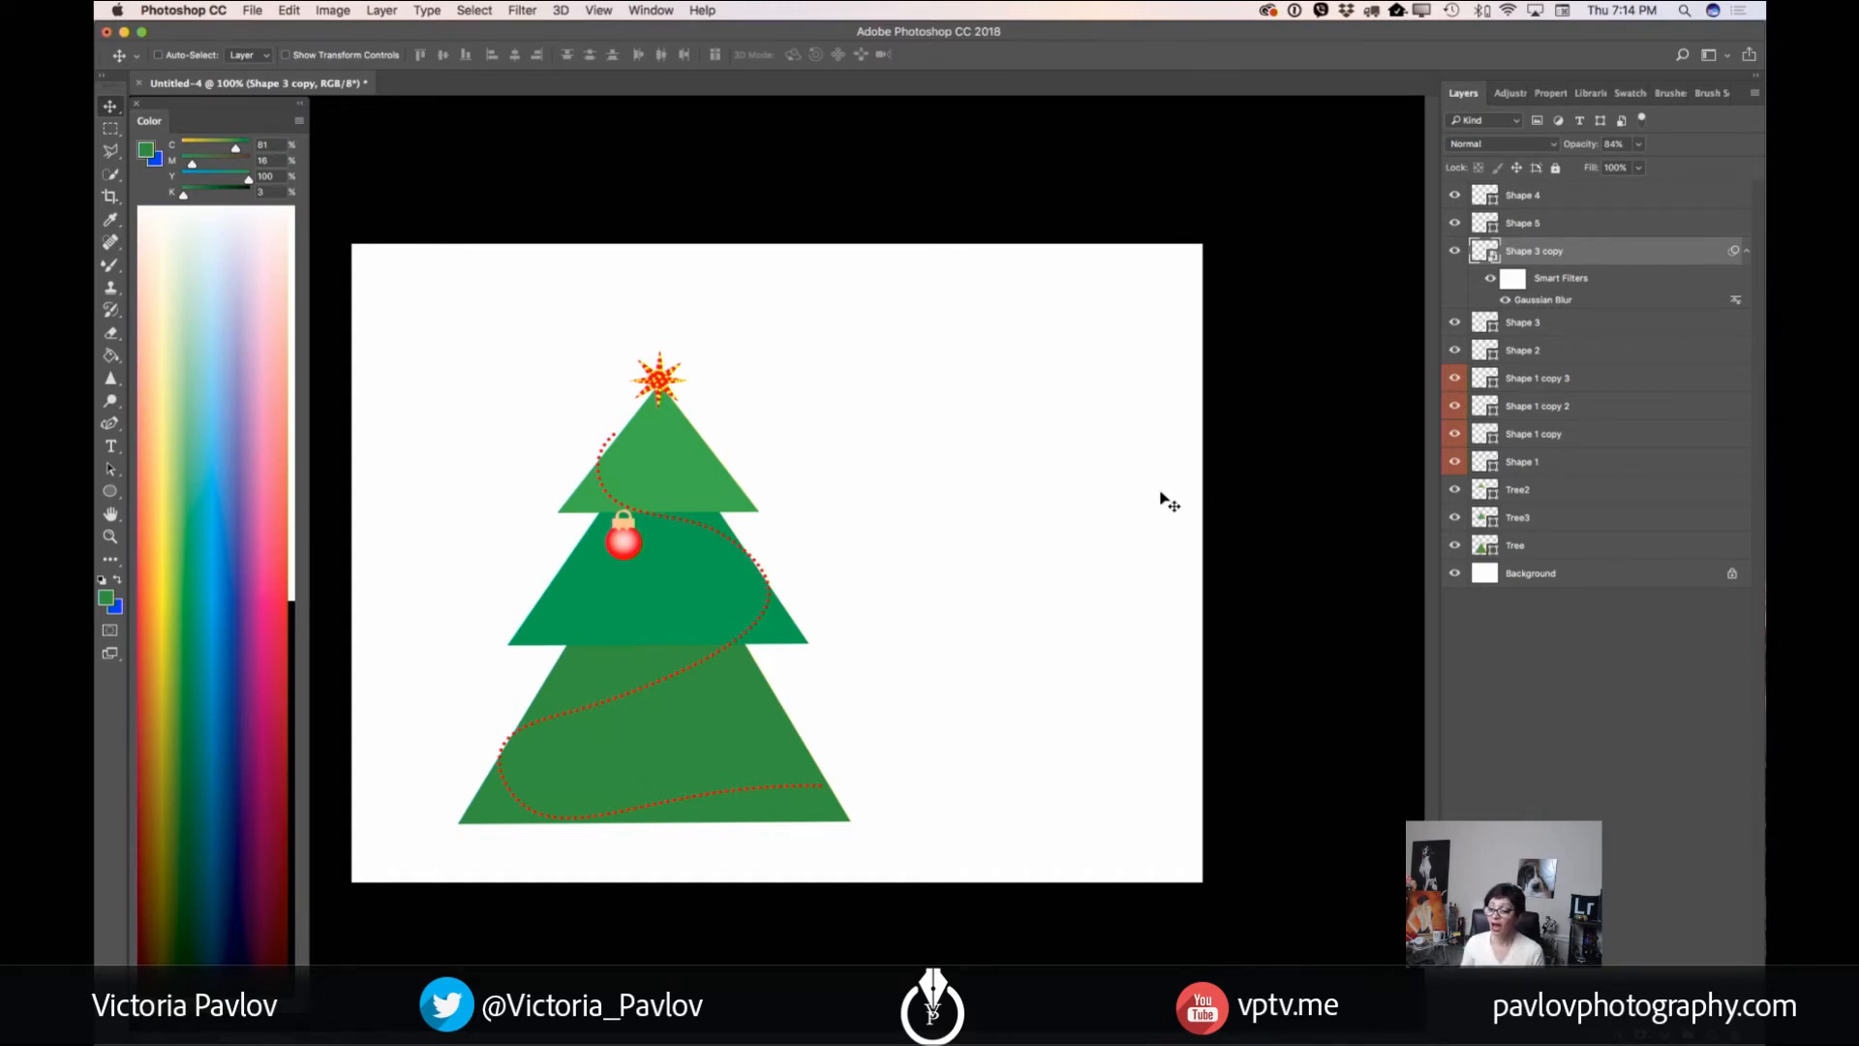
- Duplicate the four ornament layers and place the copy on the tree's bottom tier, just below the garland
left_click(1541, 195)
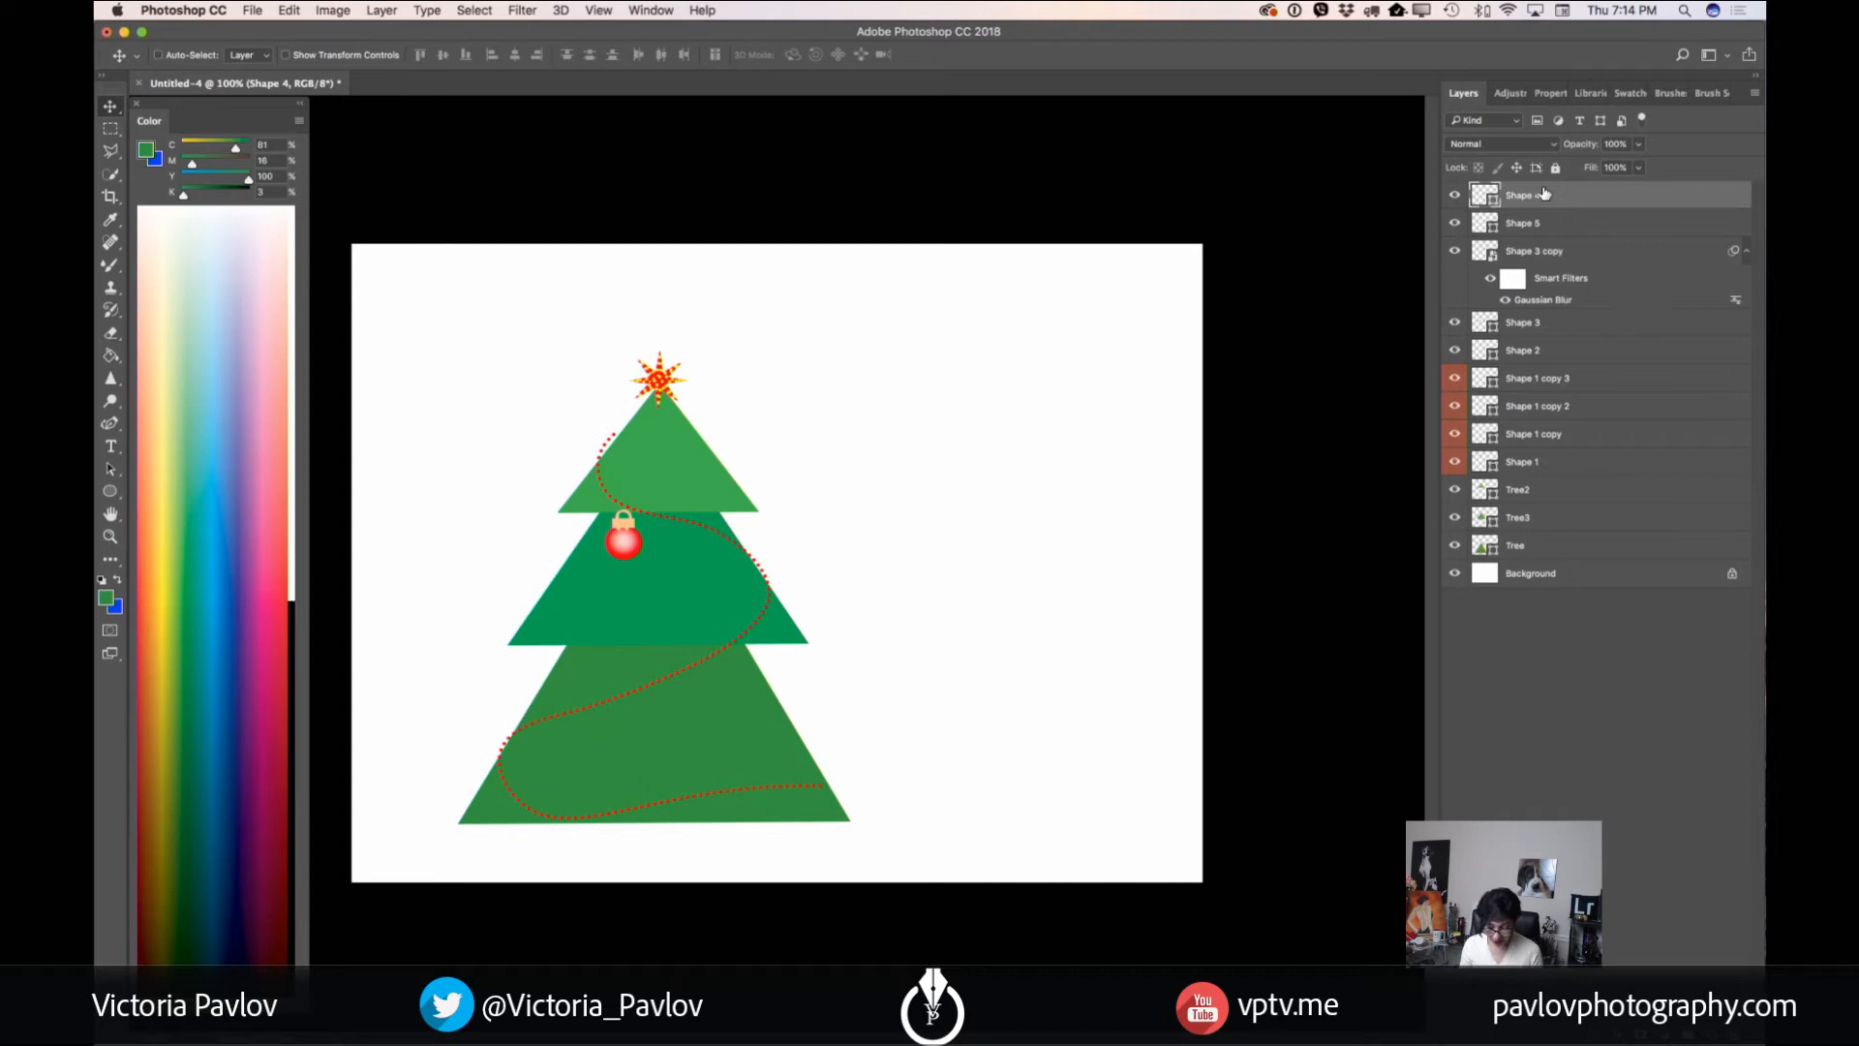
left_click(1570, 321, "shift")
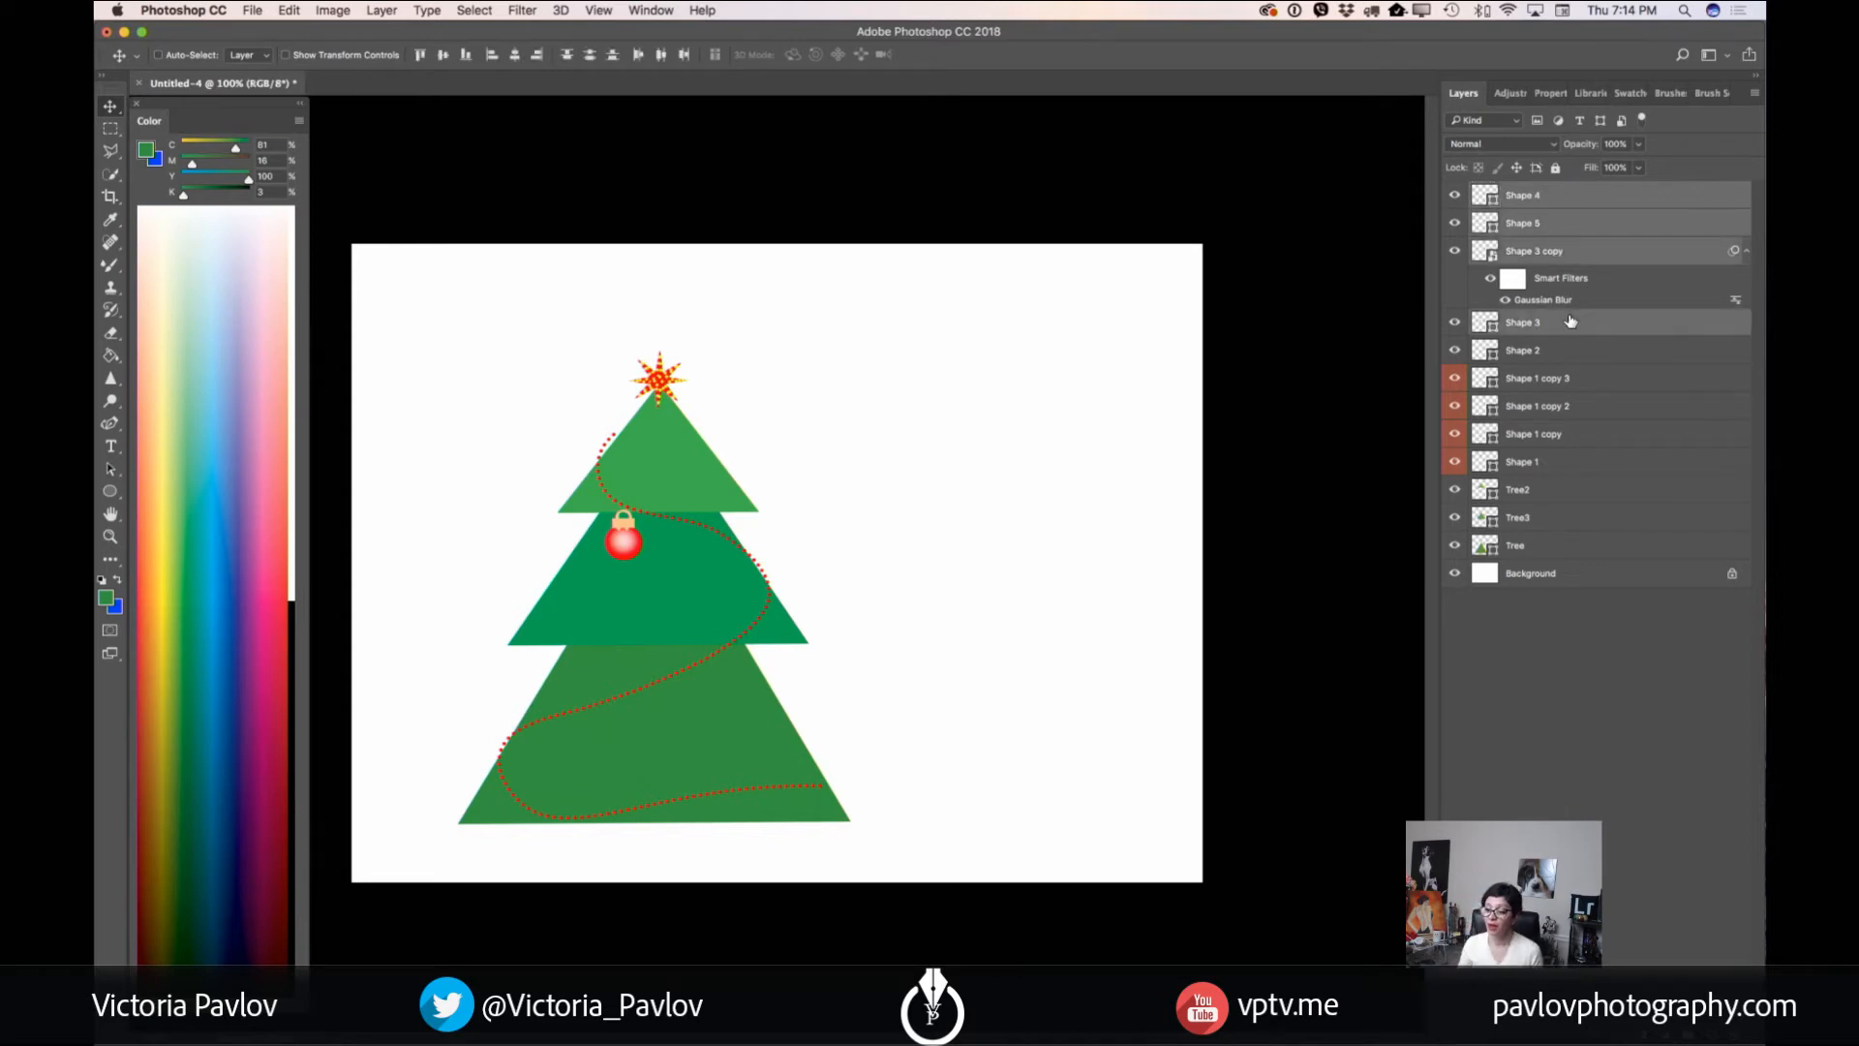
left_click_drag(1571, 321, 1685, 1031)
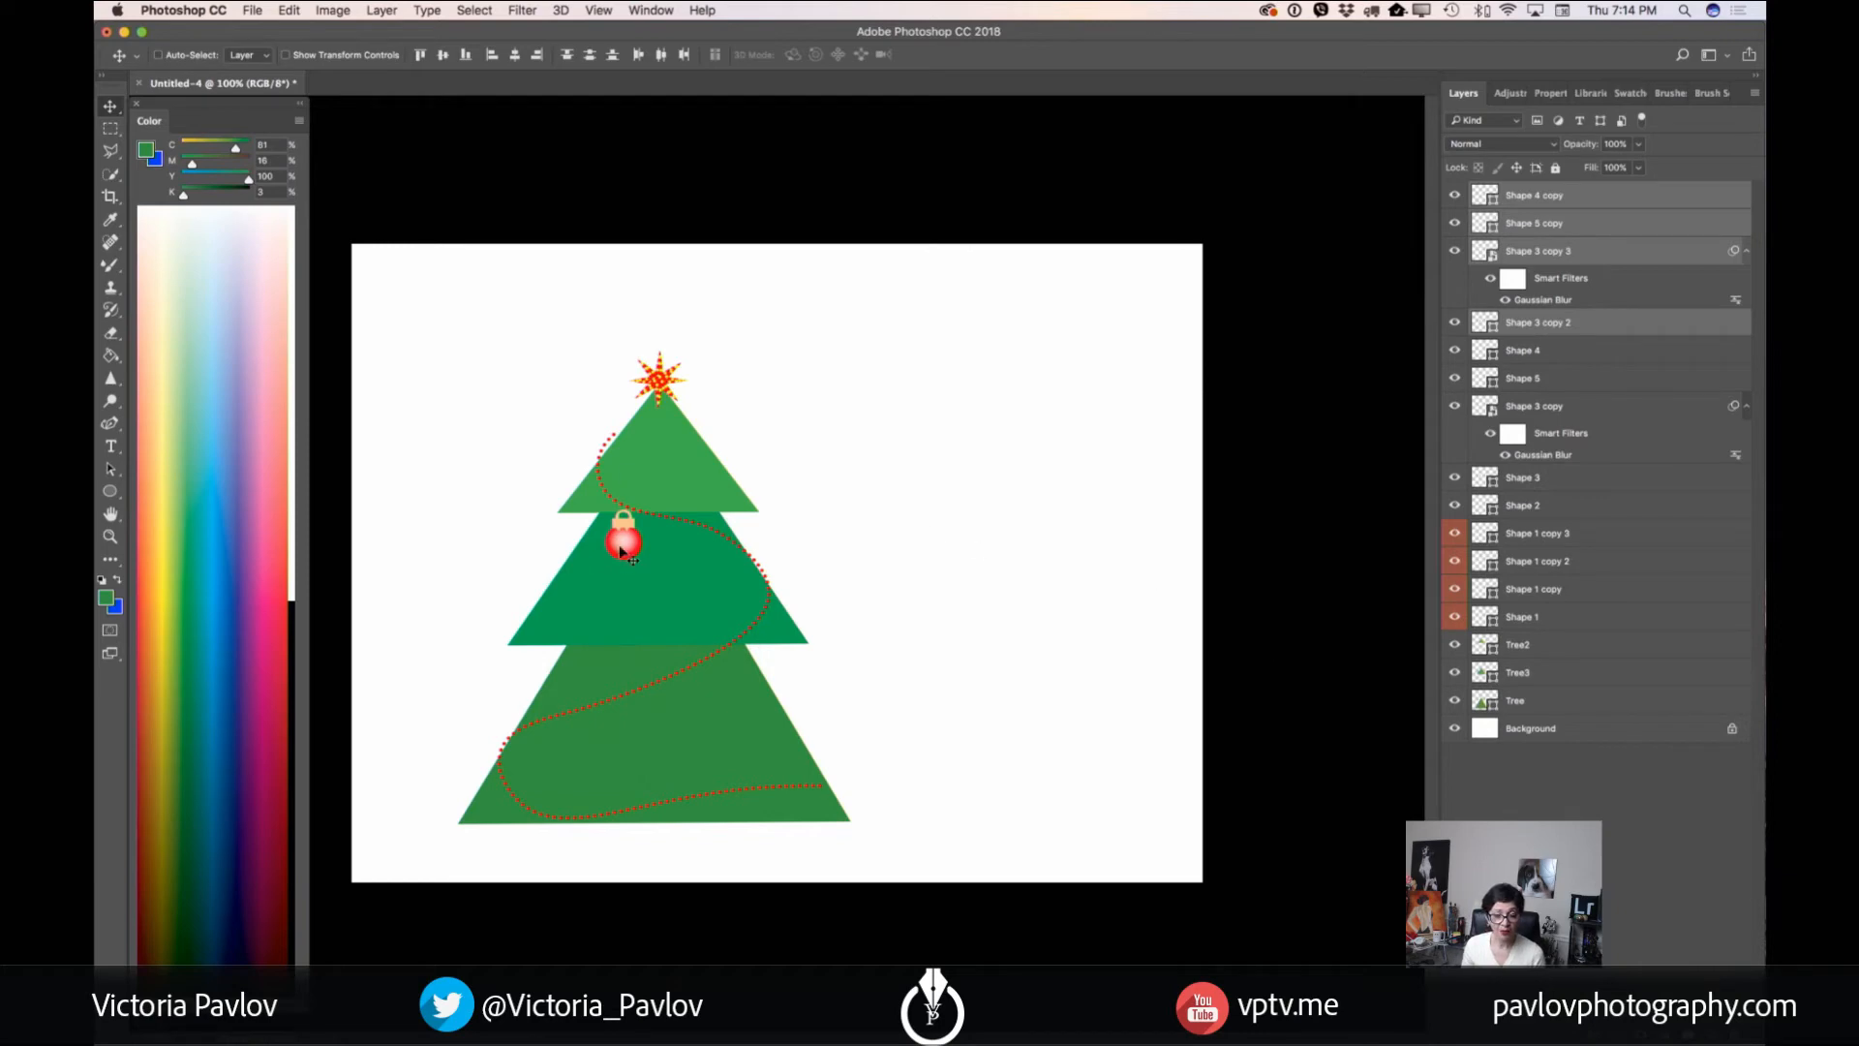
left_click_drag(621, 551, 693, 700)
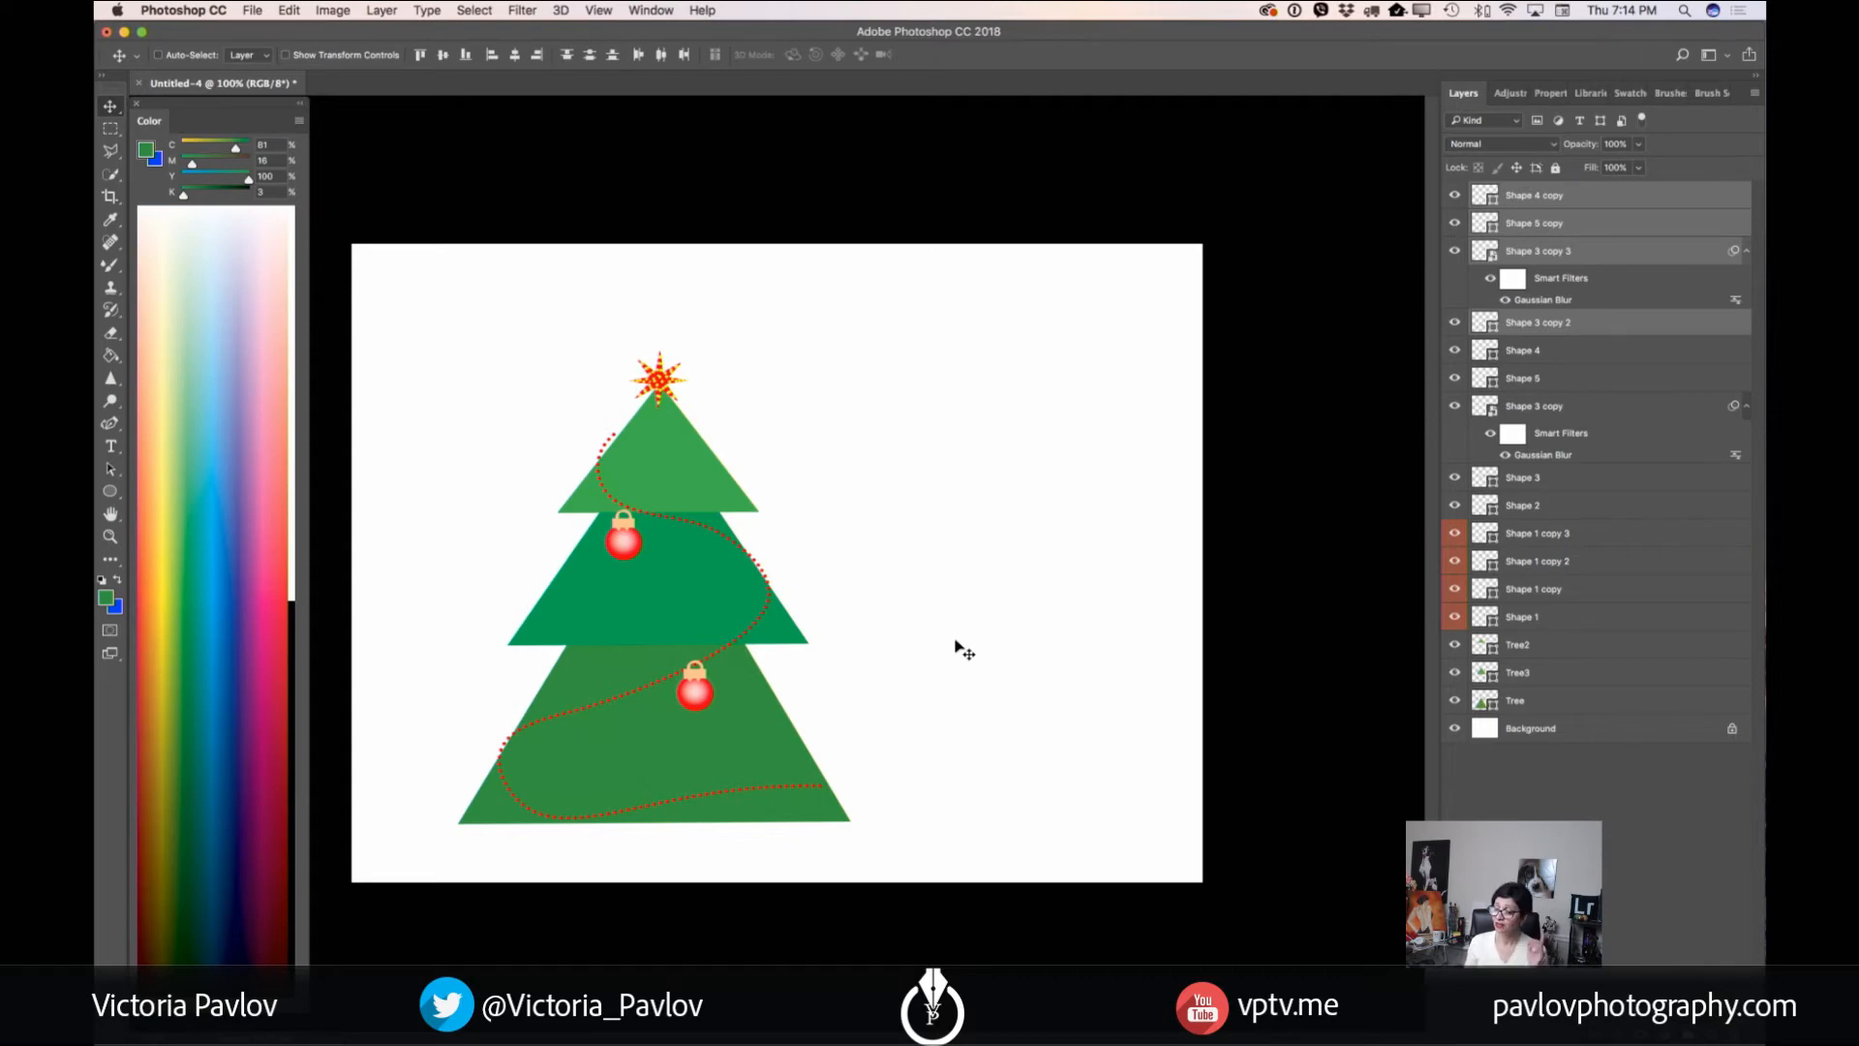
- Identify the ball layer of the lower ornament by toggling its visibility and change the ball's fill to yellow
left_click(1554, 326)
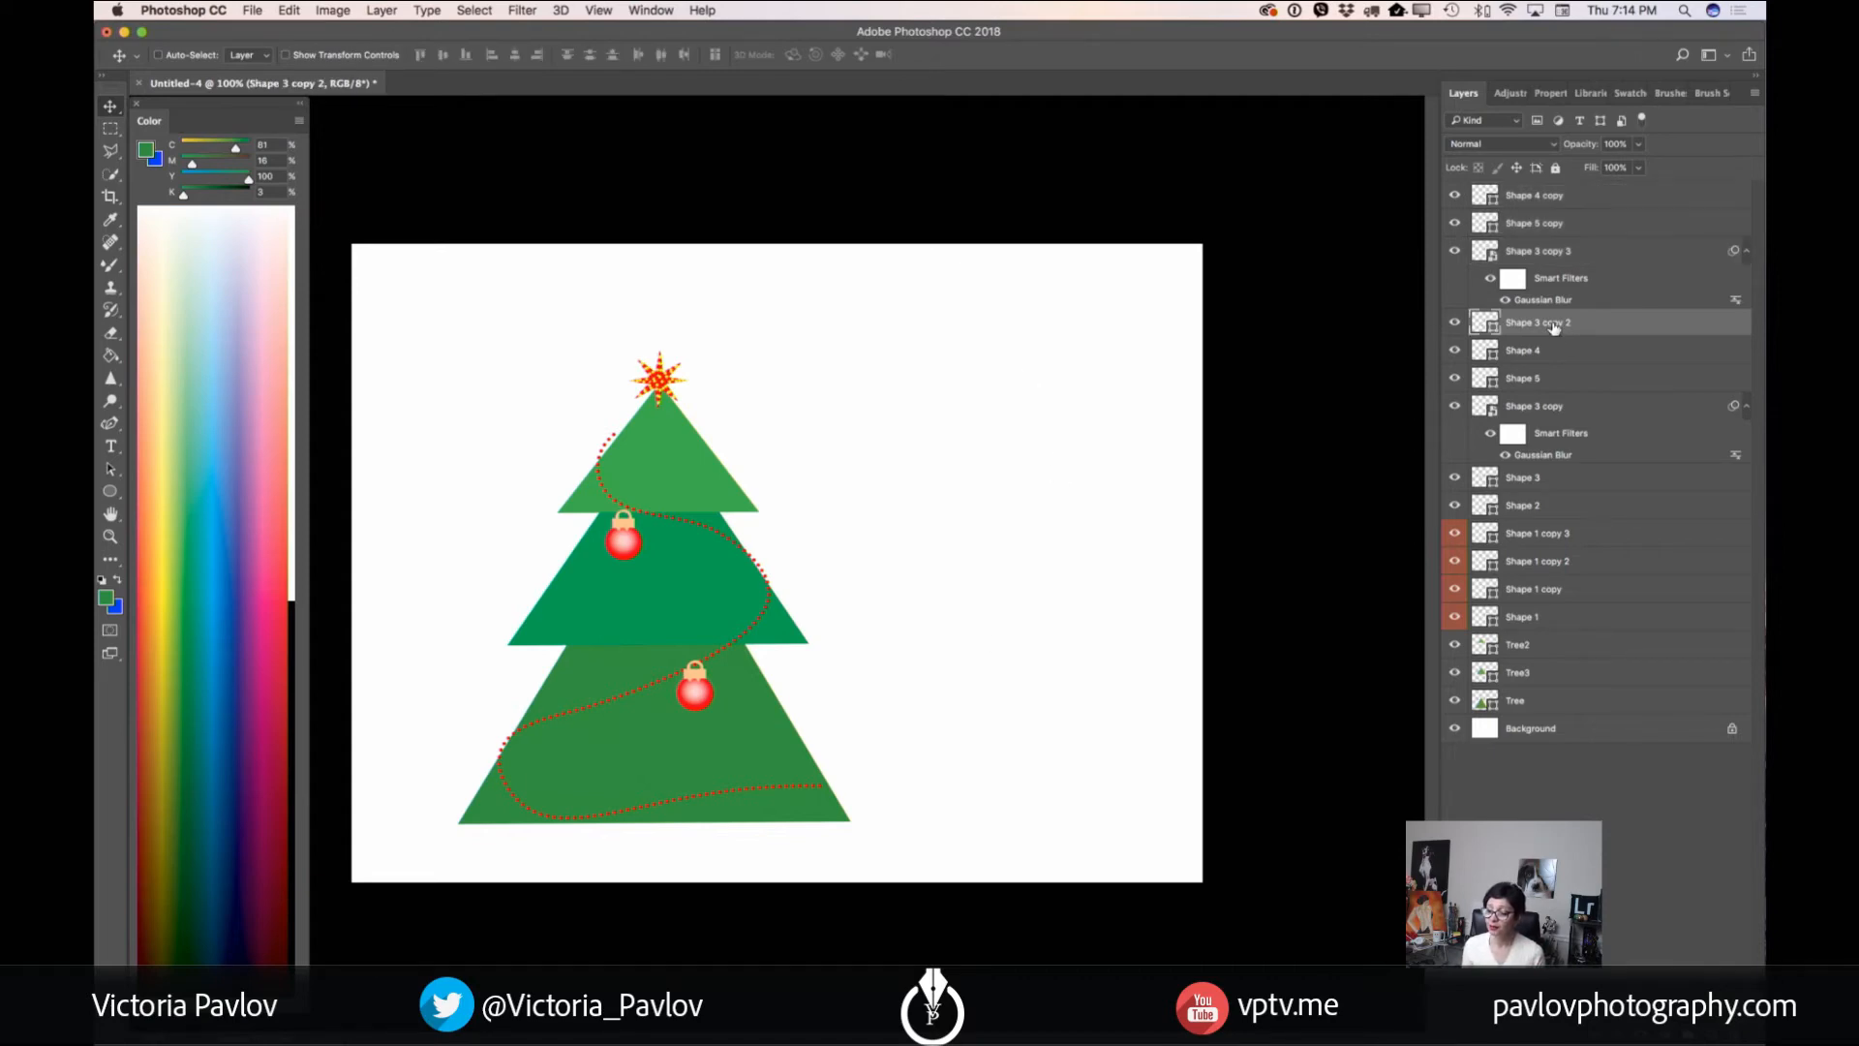
left_click(1456, 324)
left_click(1455, 324)
left_click(1457, 324)
left_click(1458, 324)
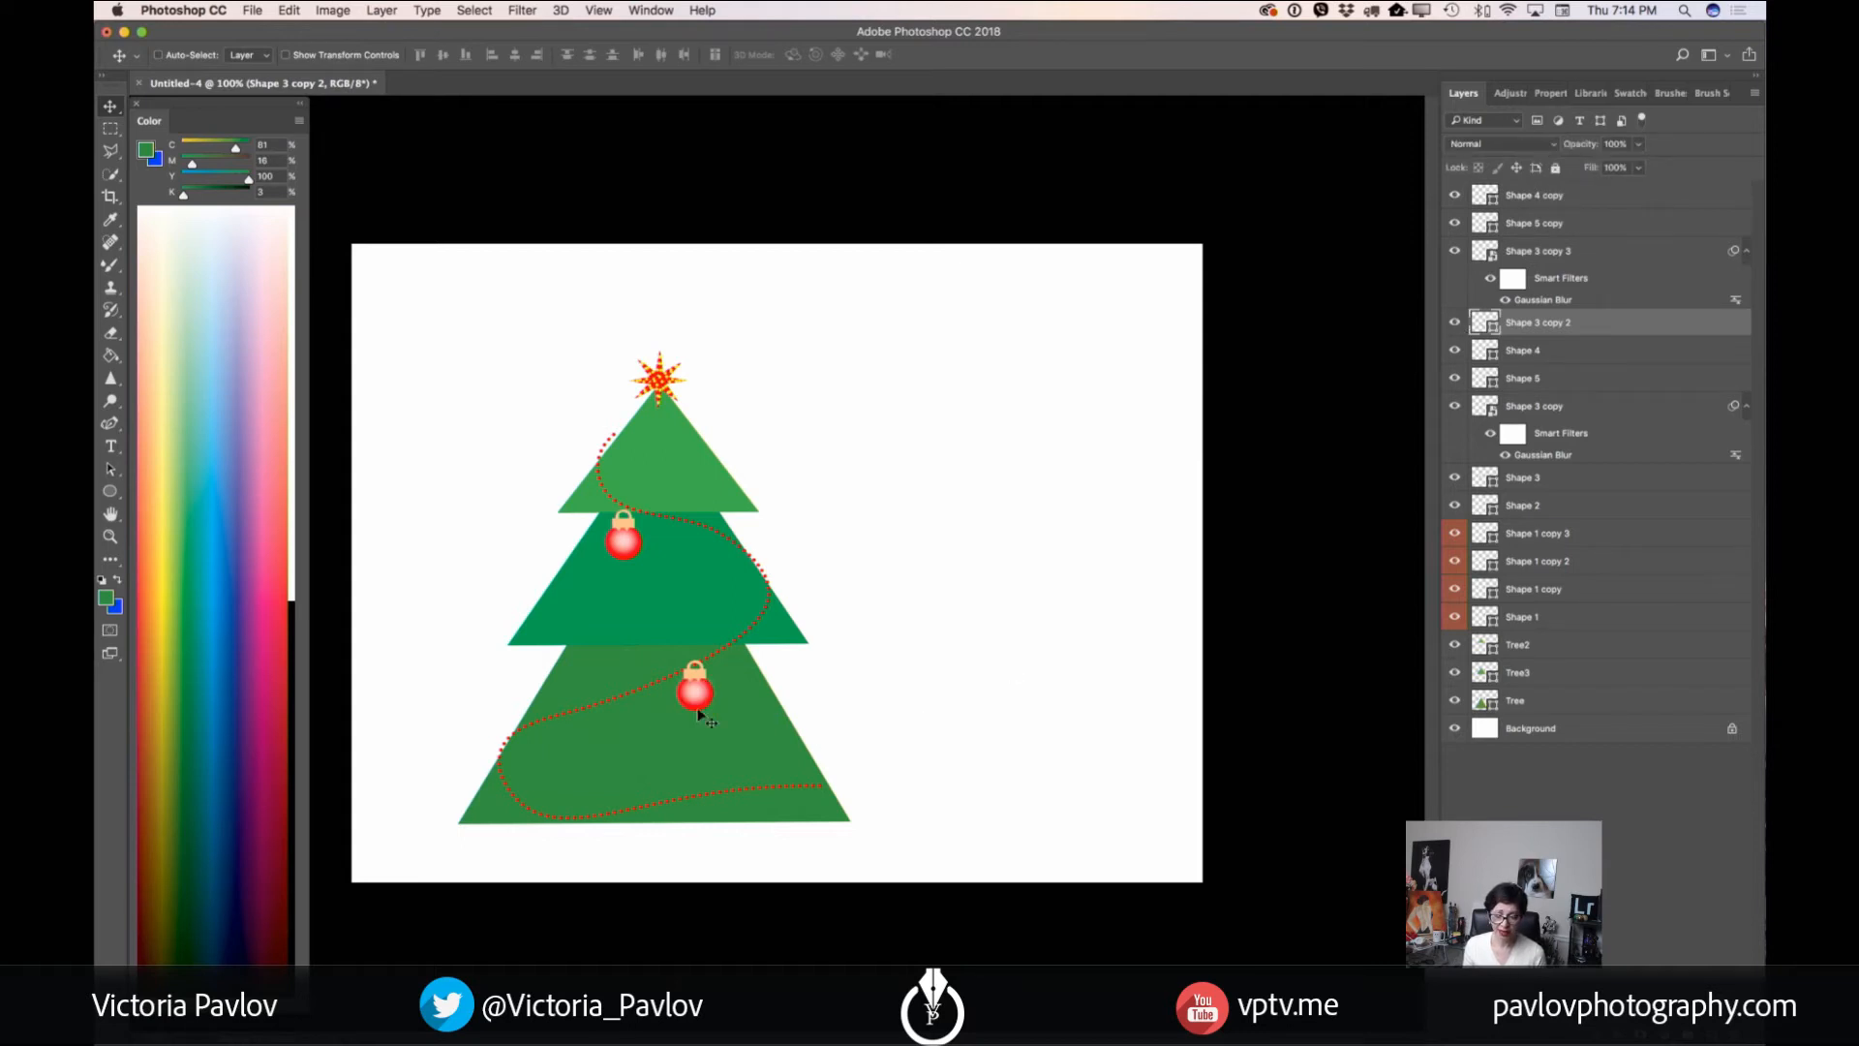
left_click(111, 424)
left_click(252, 54)
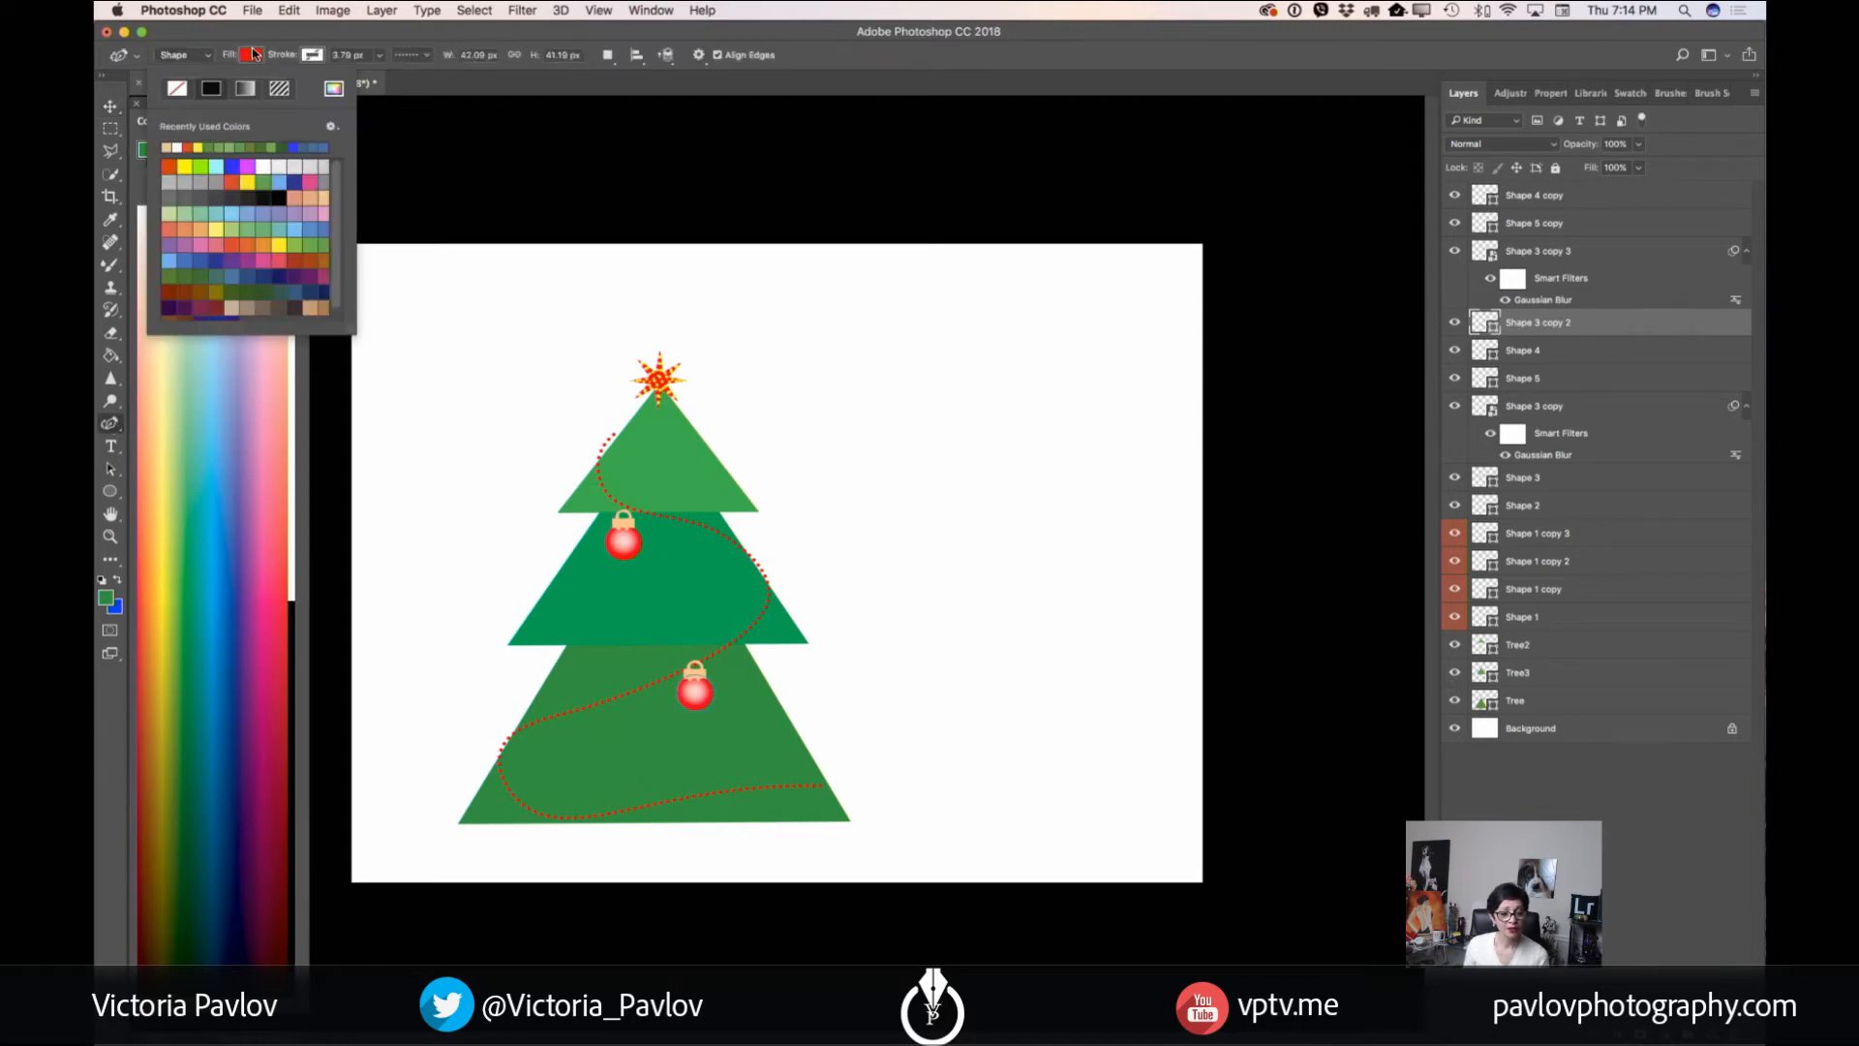
left_click(277, 245)
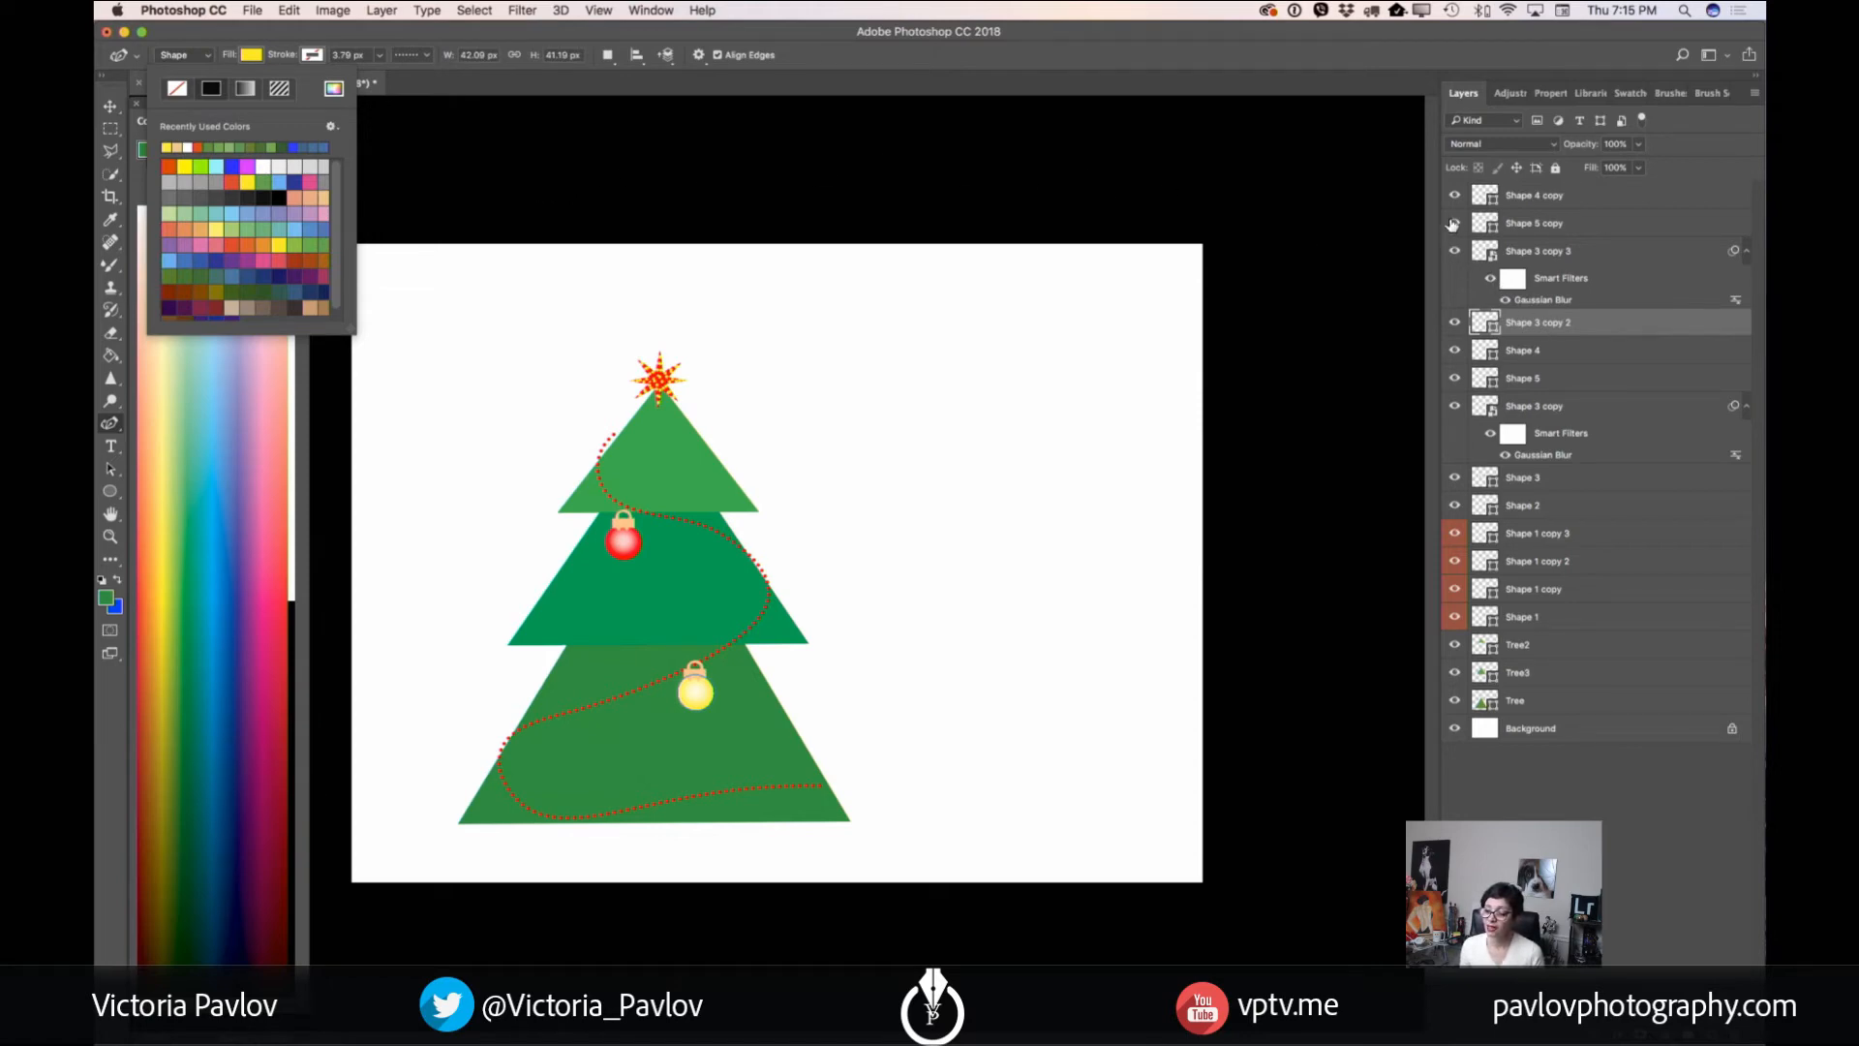
left_click(1566, 230)
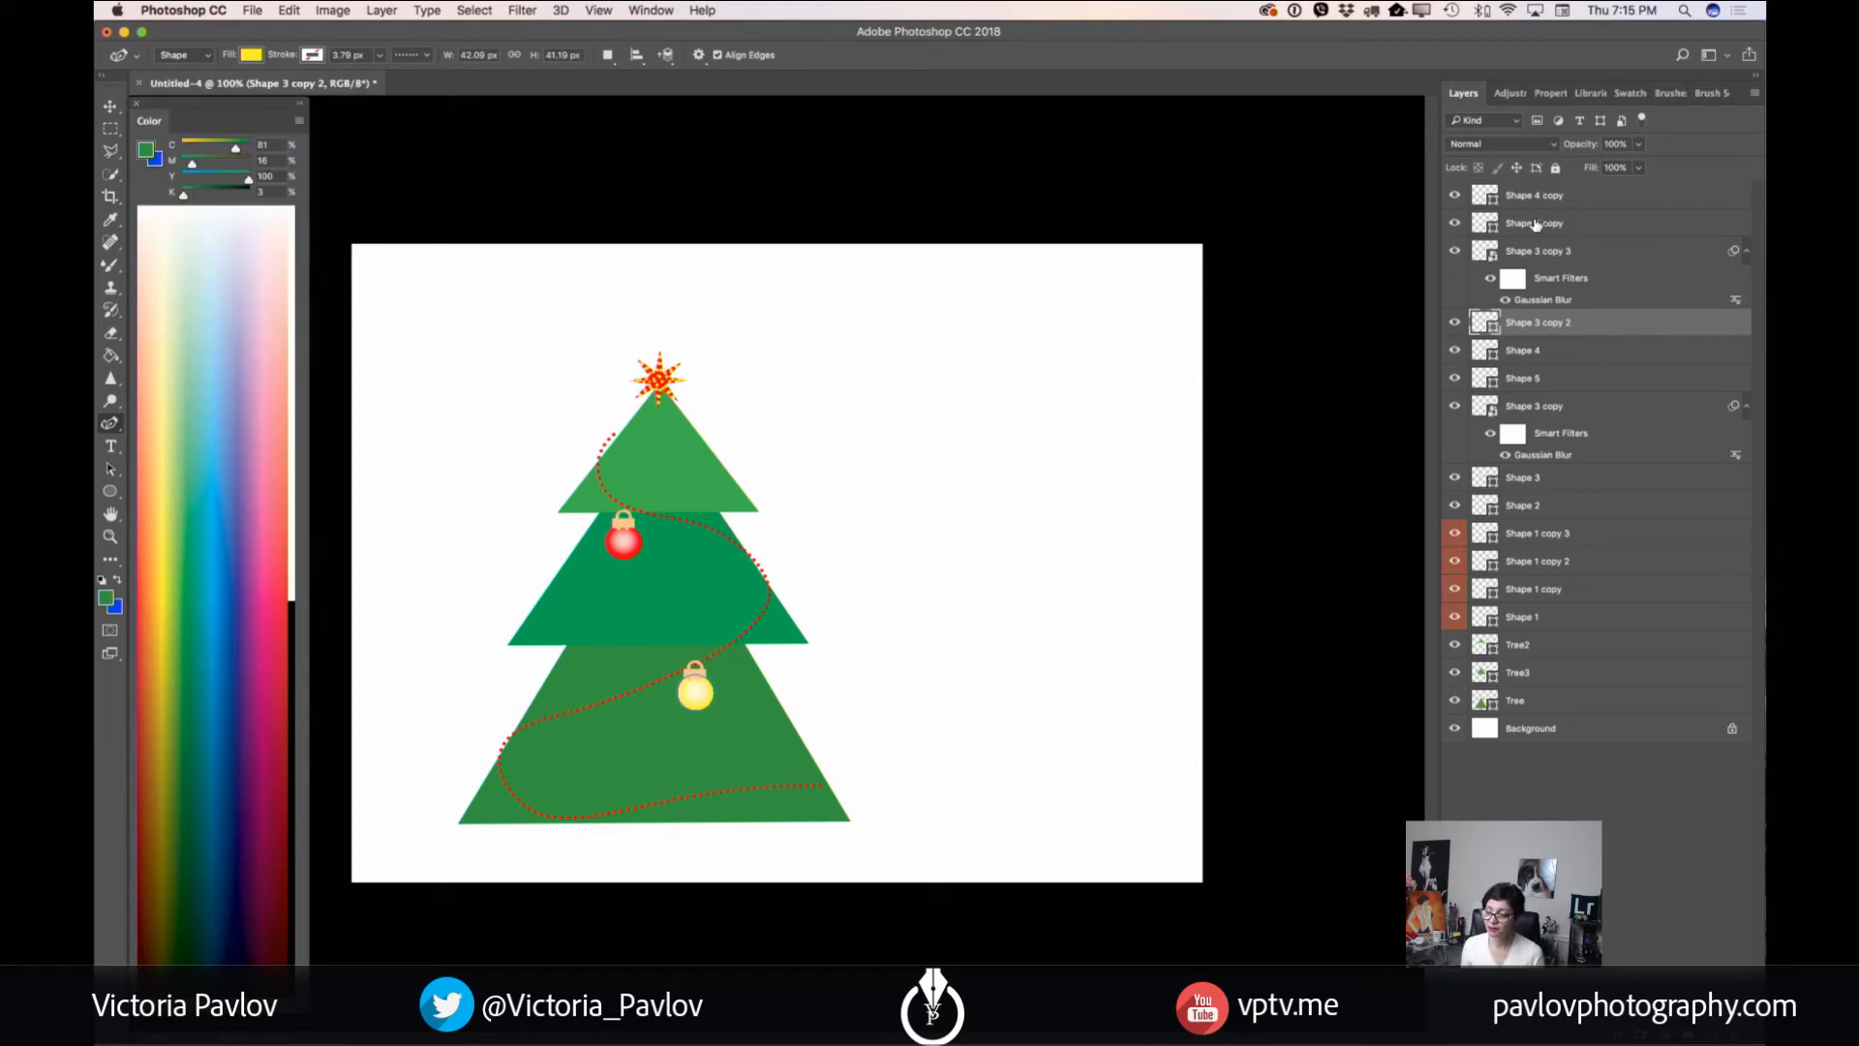
- Change the fill of the yellow ornament's cap and ring layers to red
left_click(1535, 224)
left_click(1523, 196, "shift")
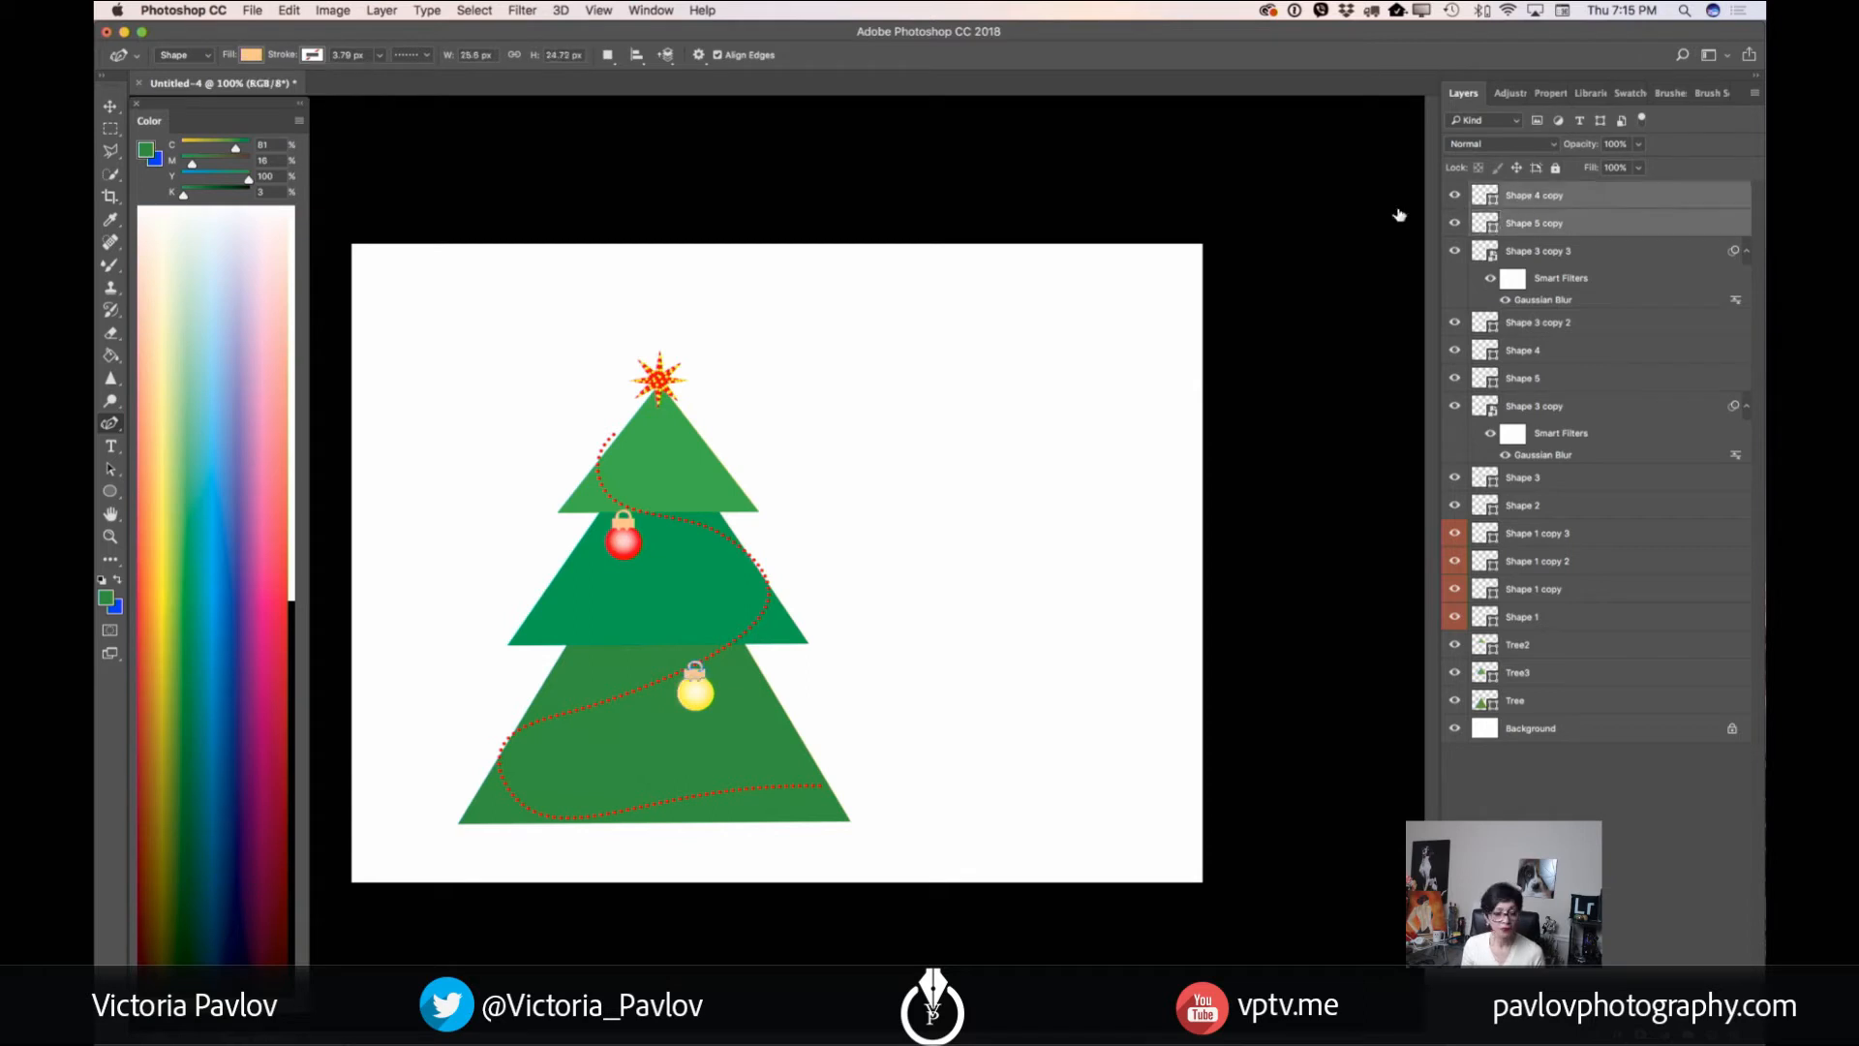
left_click(252, 57)
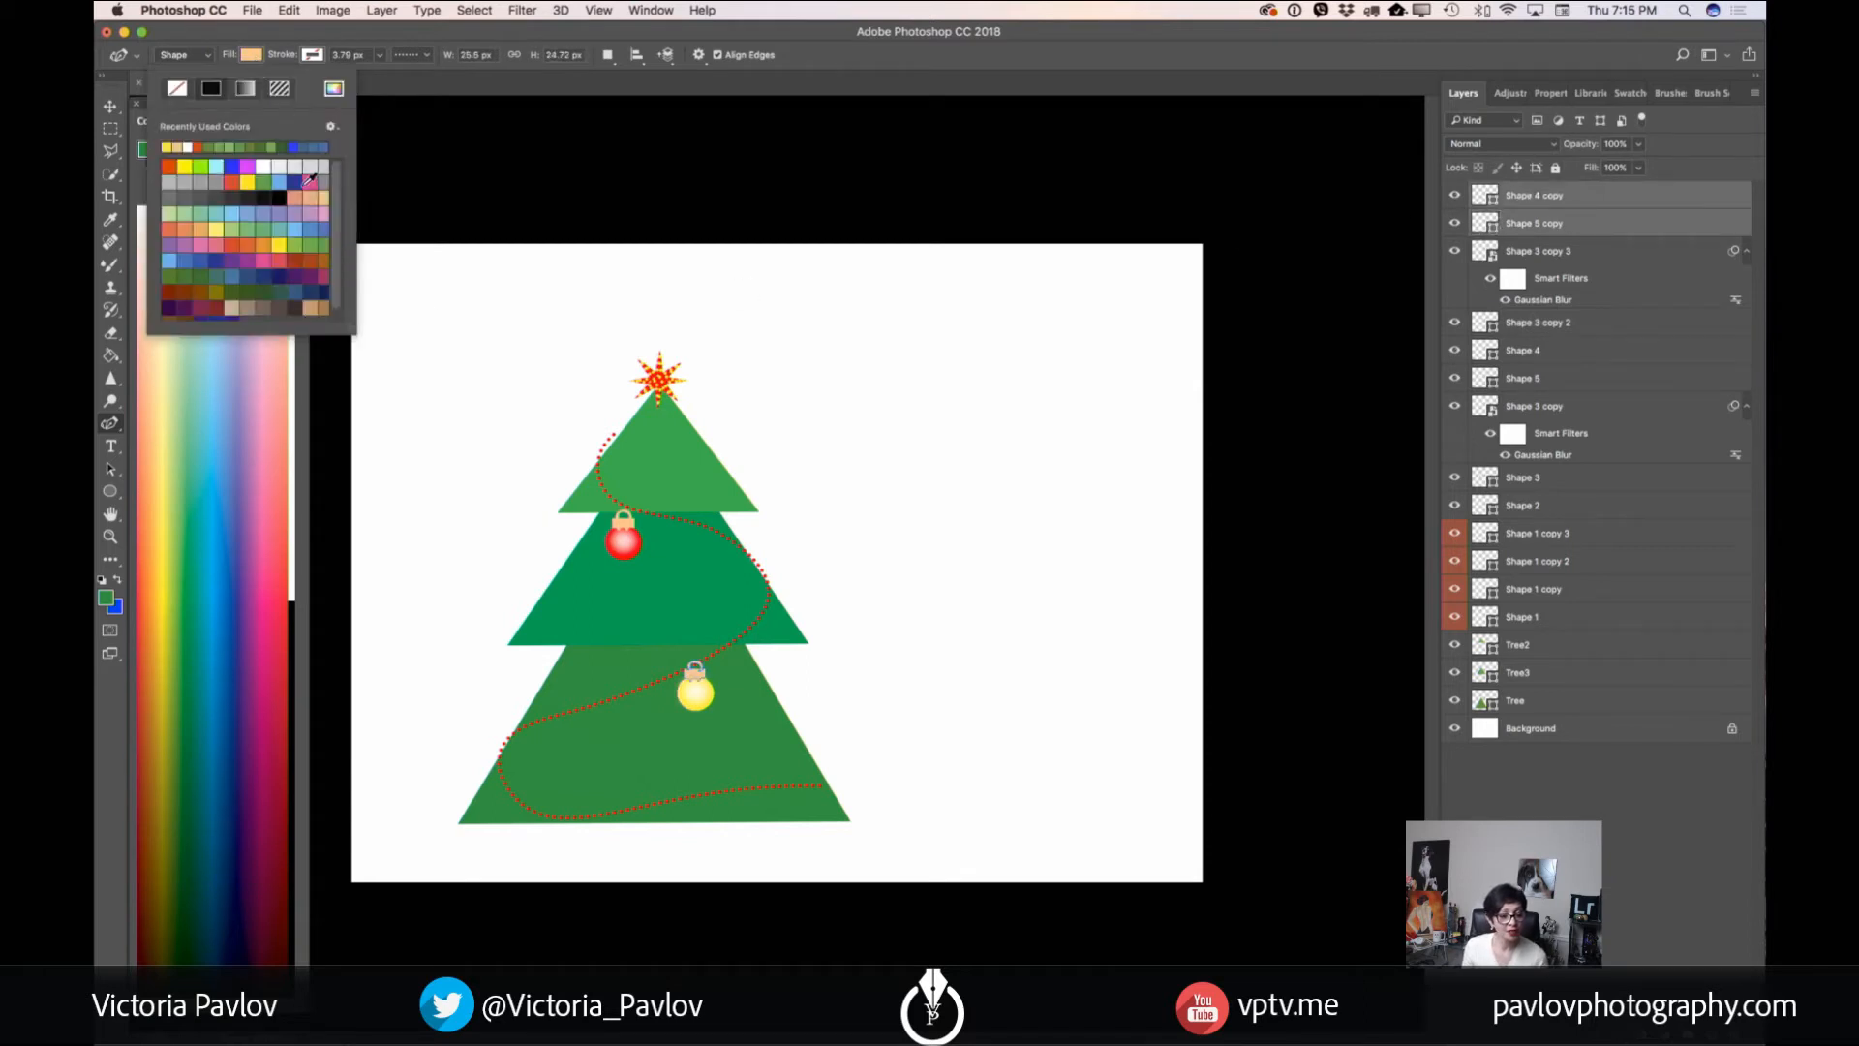
left_click(168, 167)
- Duplicate the yellow ornament's four layers and place the copy on the tree's middle tier, opposite the red ornament
left_click(109, 106)
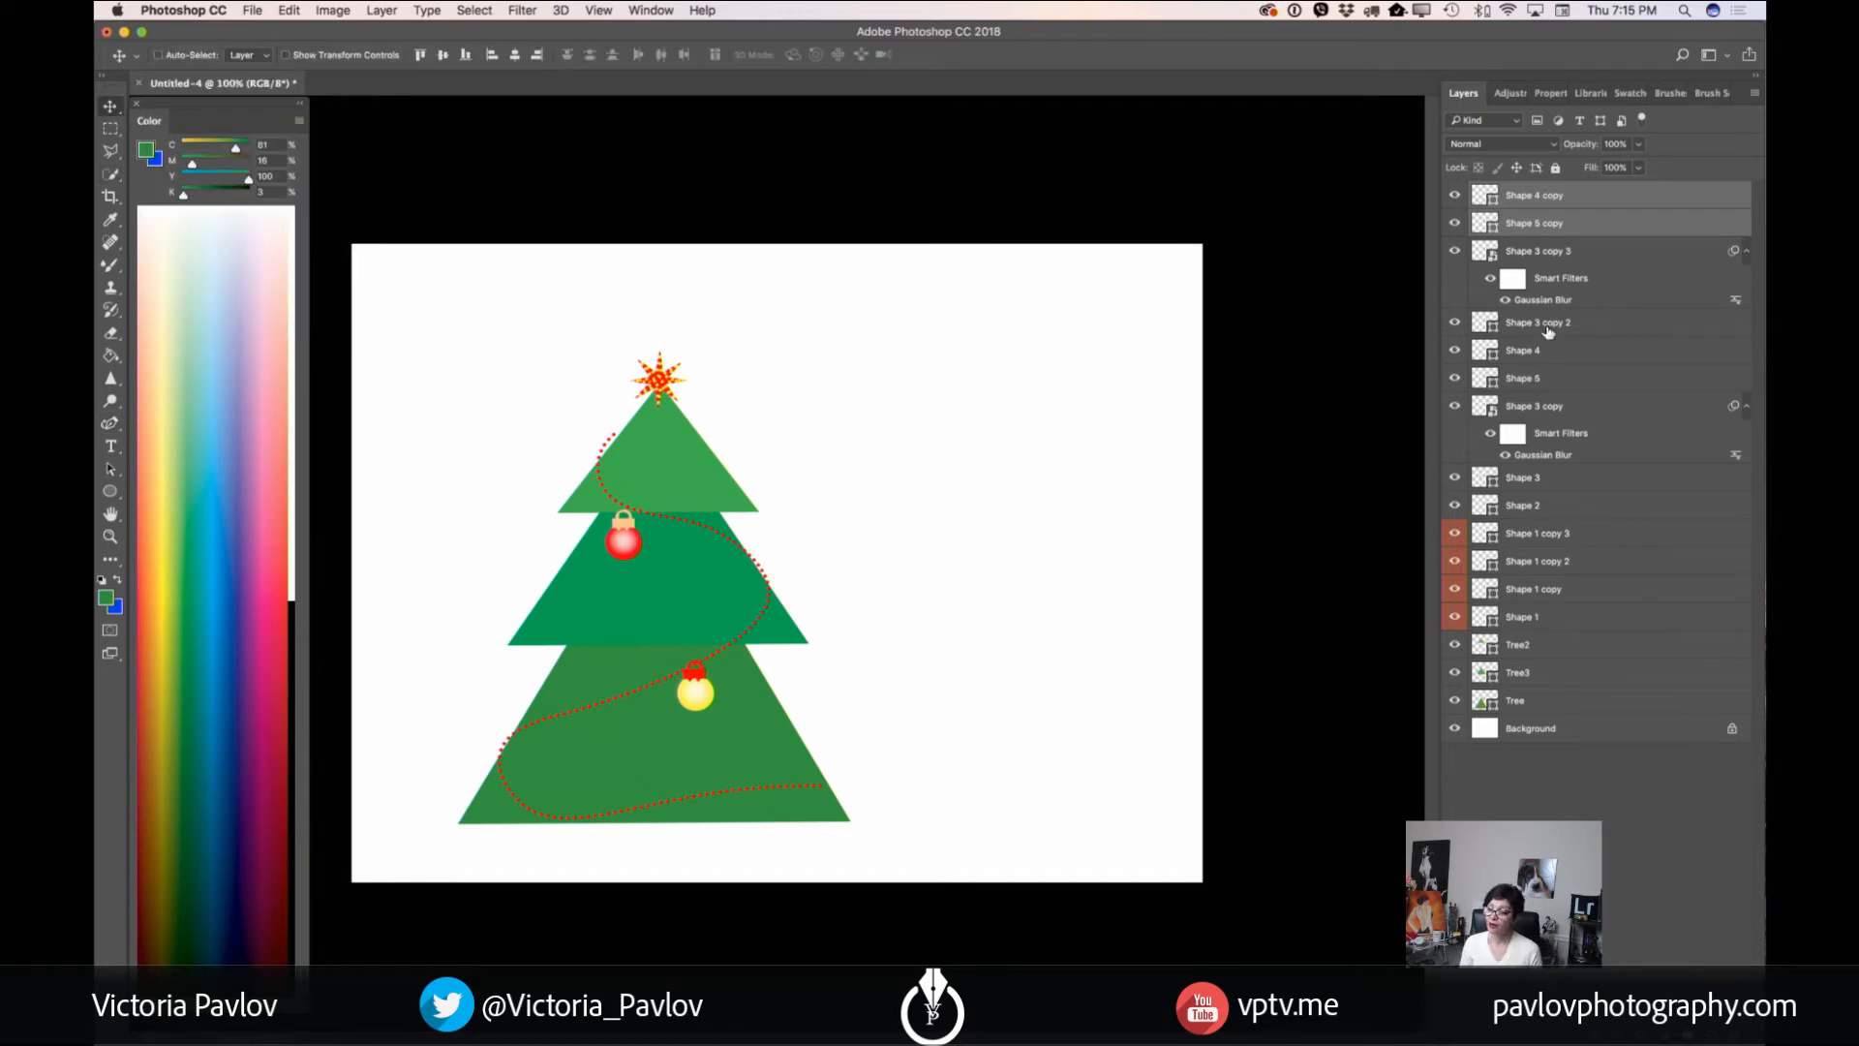
left_click(1550, 198)
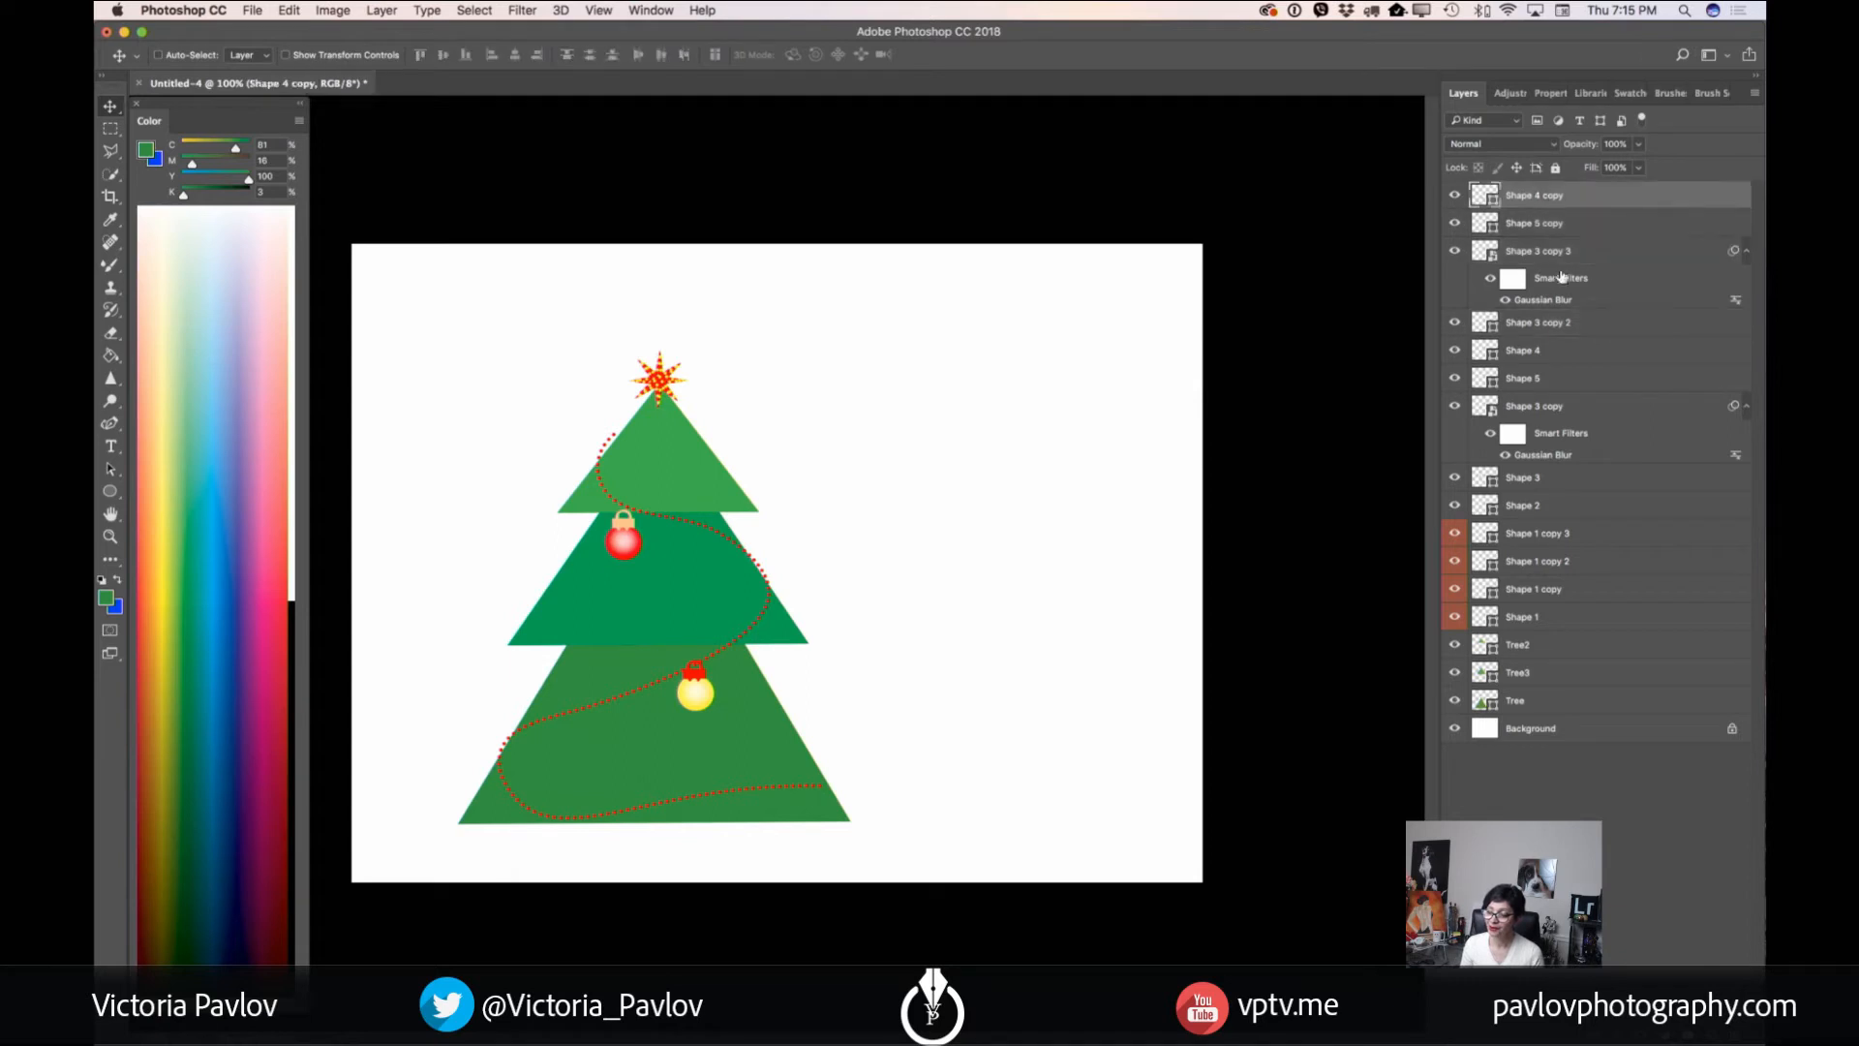
left_click(1557, 323, "shift")
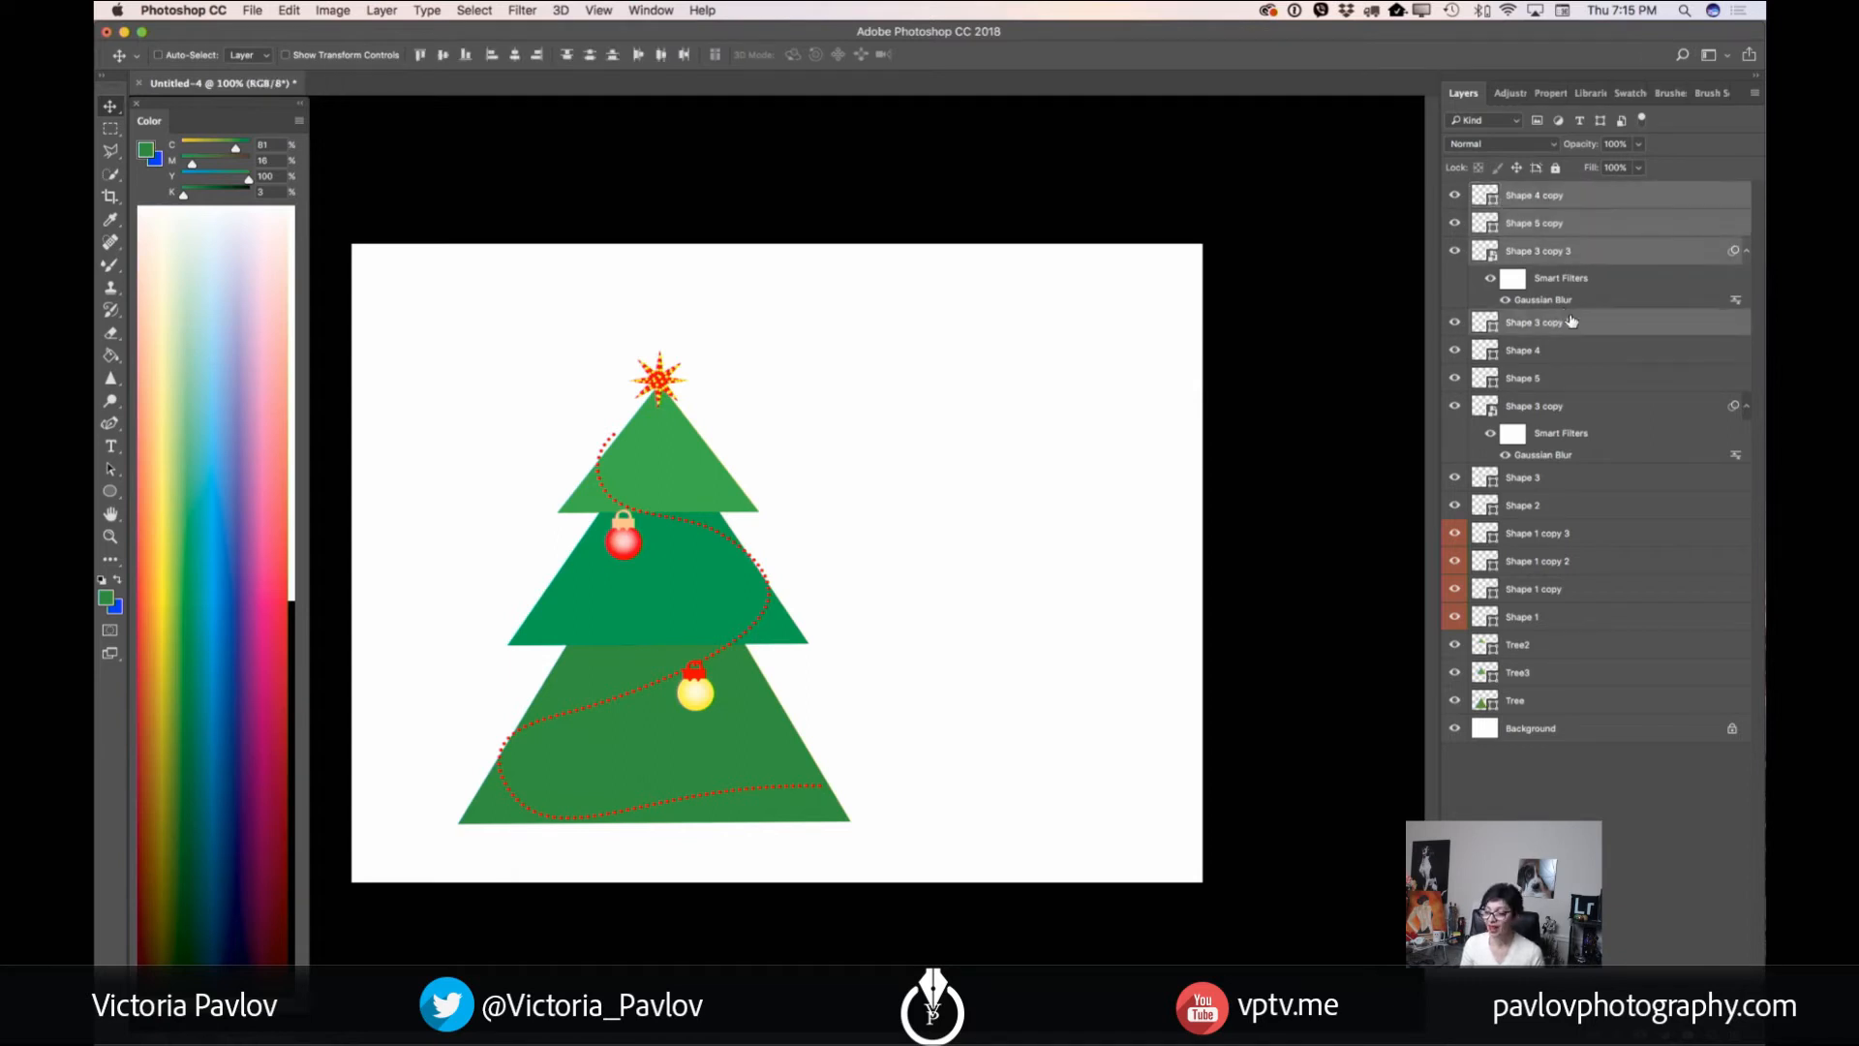
left_click_drag(1586, 324, 1709, 973)
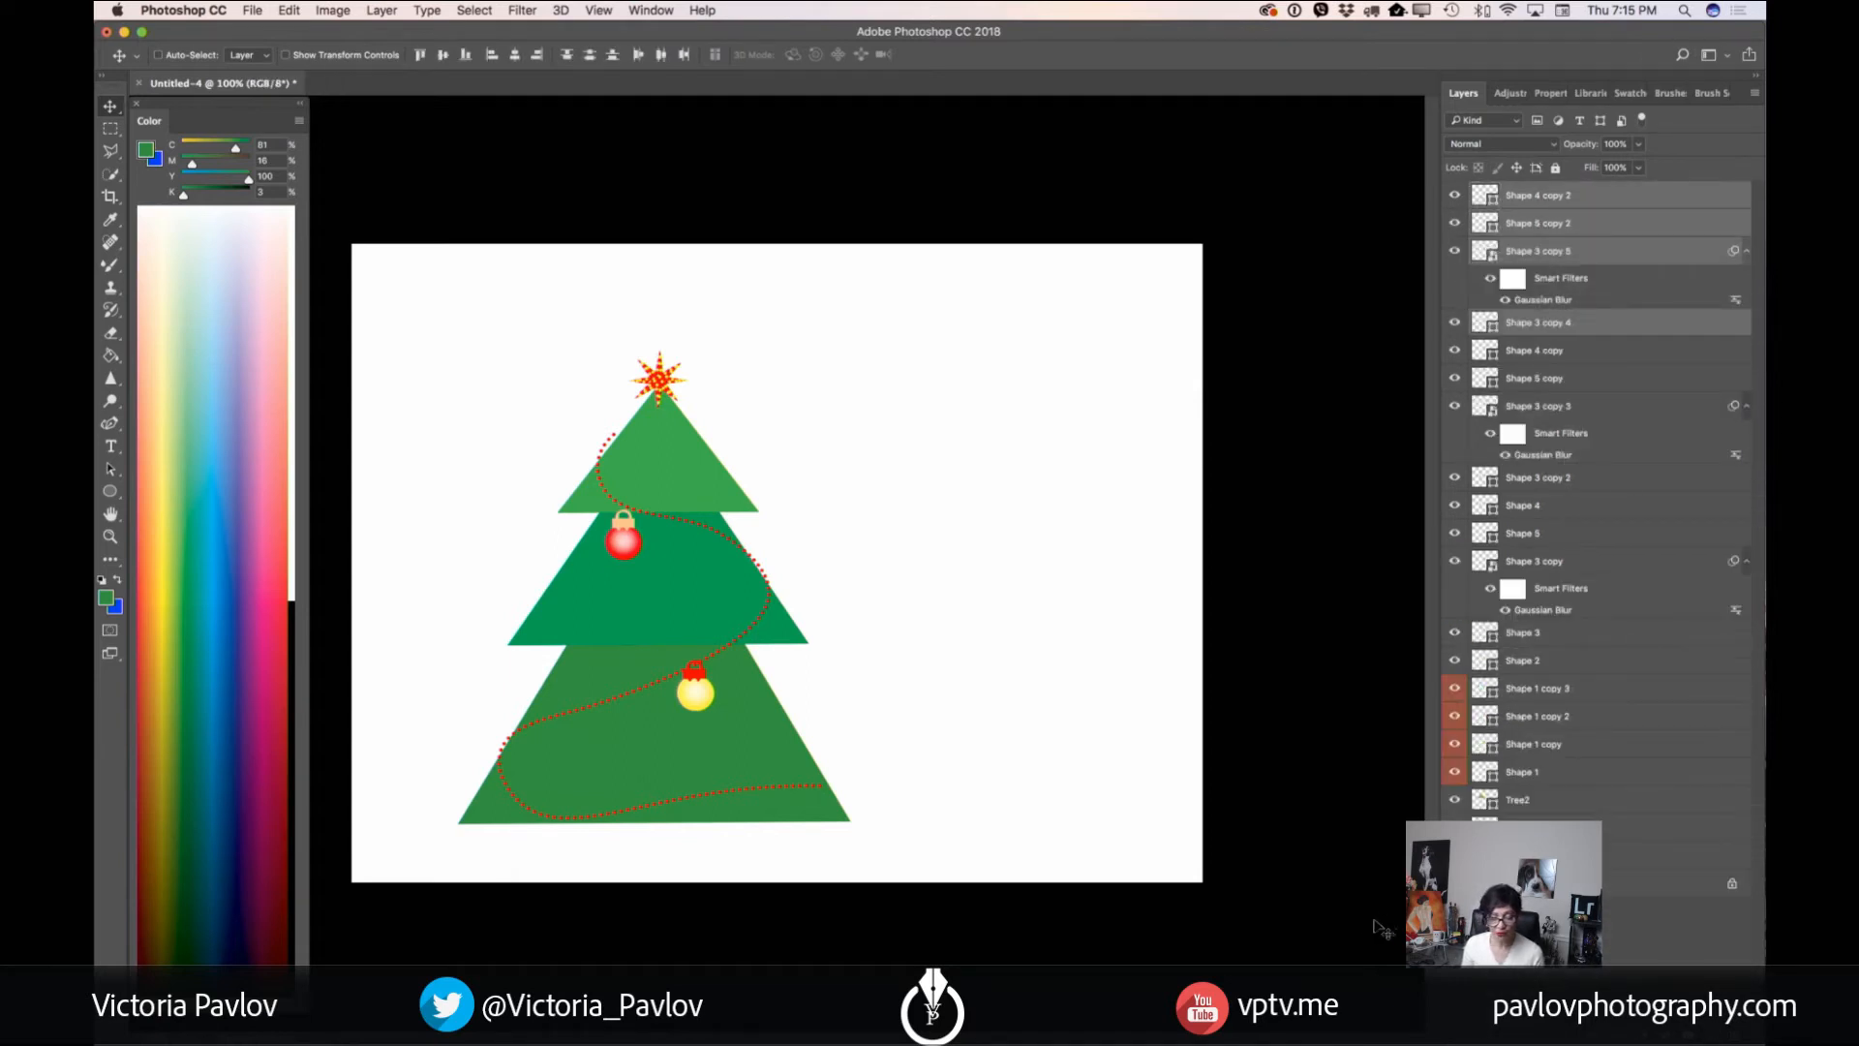
left_click_drag(683, 697, 714, 565)
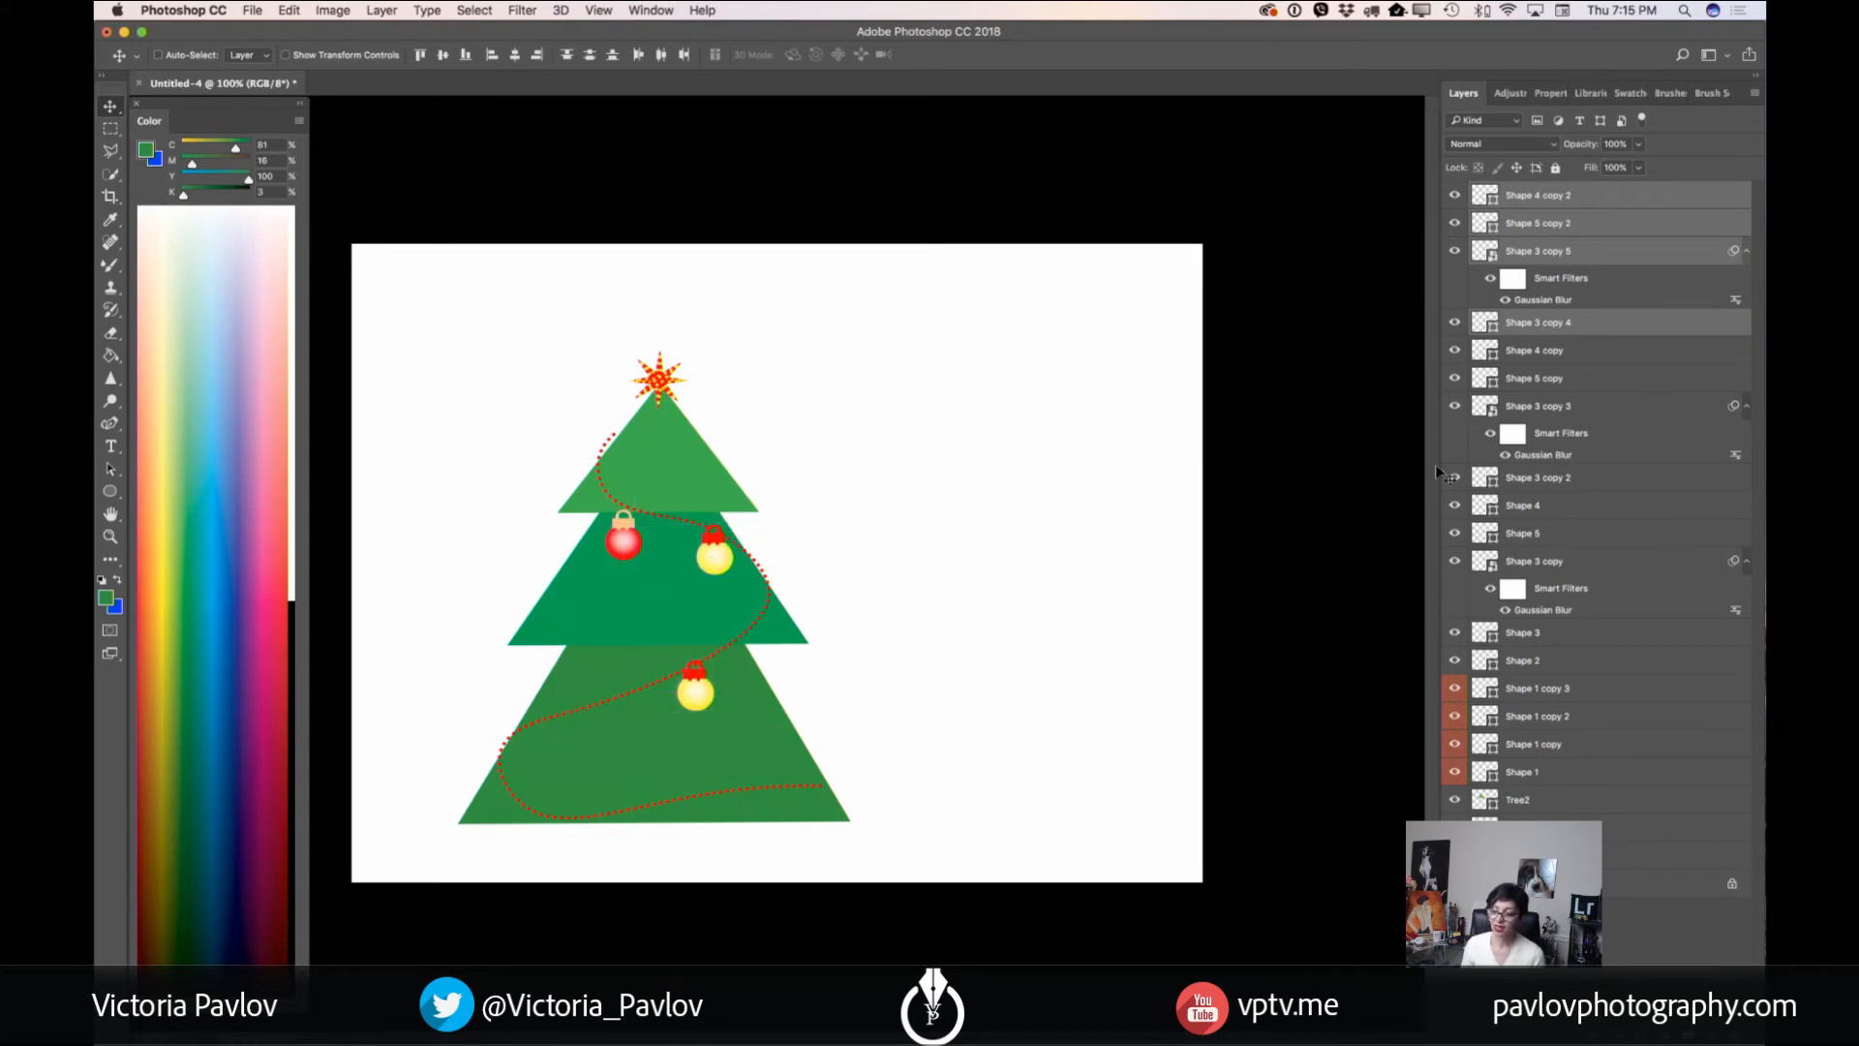
- Change the fill of the copied ornament's ball on the middle tier to blue
left_click(1556, 324)
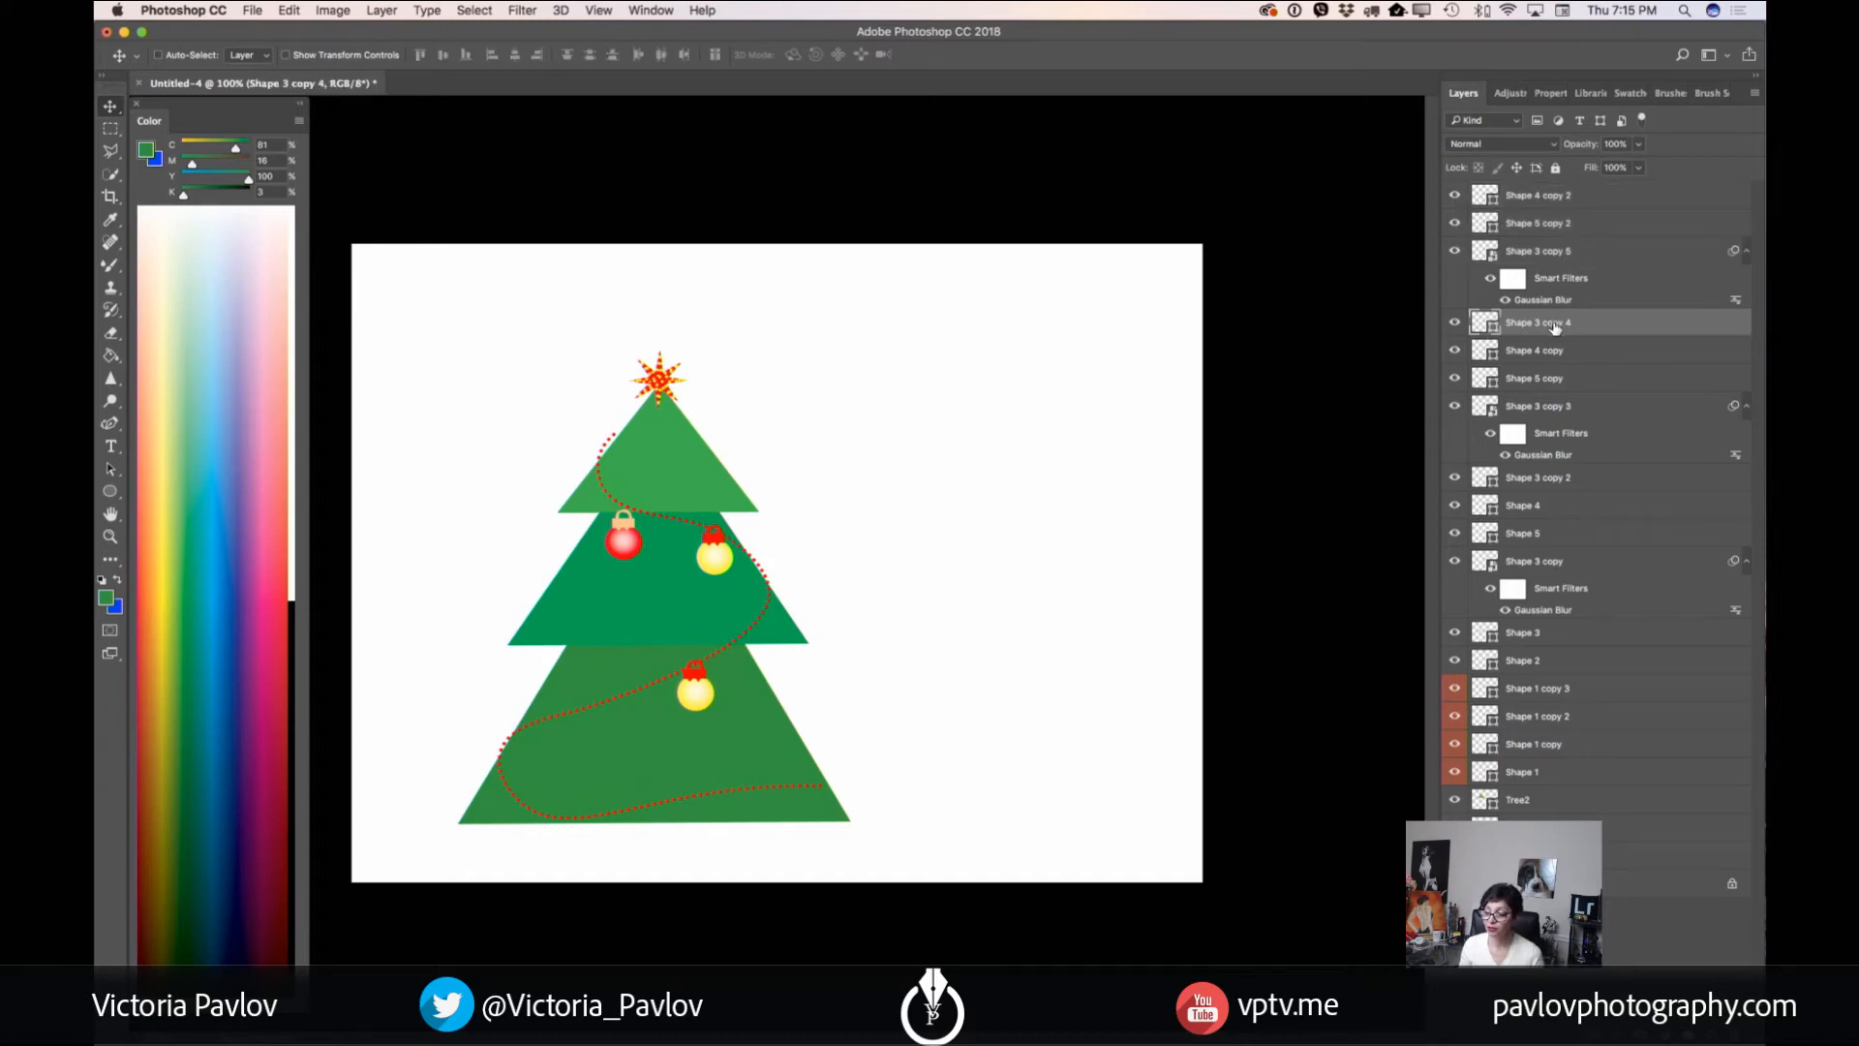
left_click(109, 424)
left_click(250, 56)
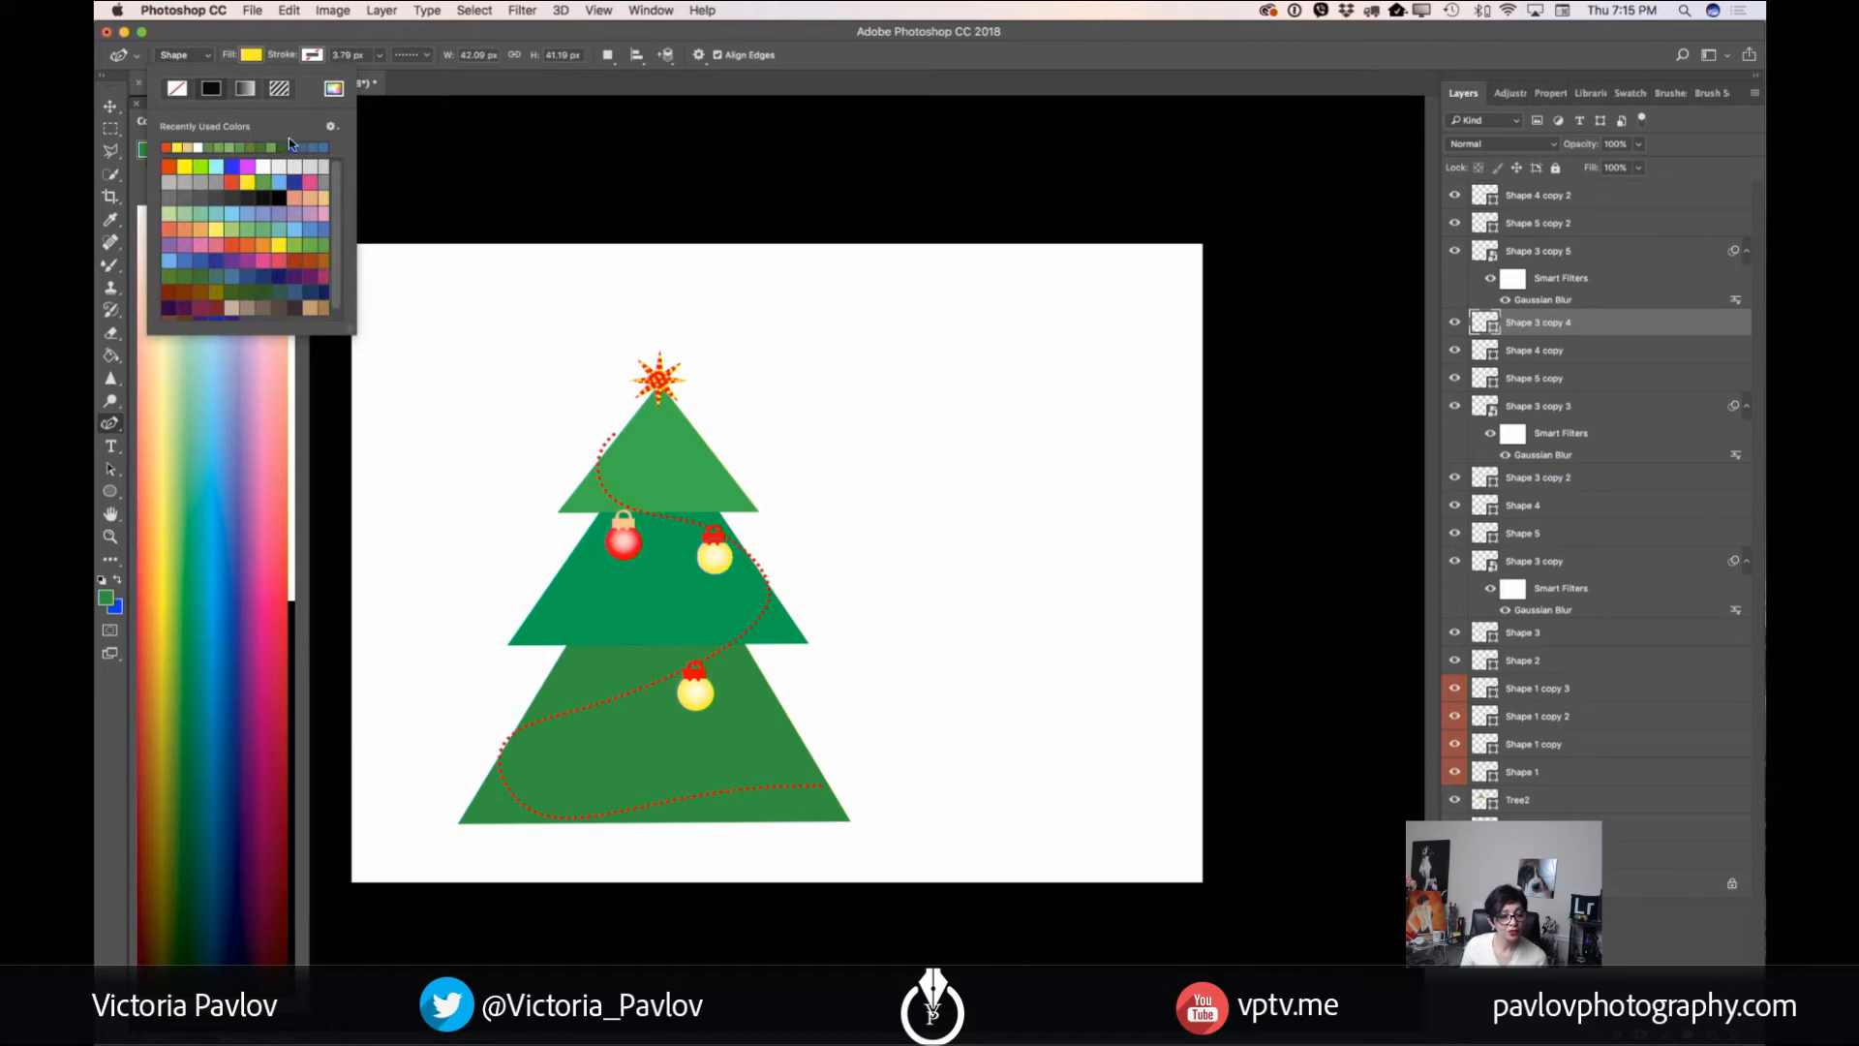
left_click(279, 183)
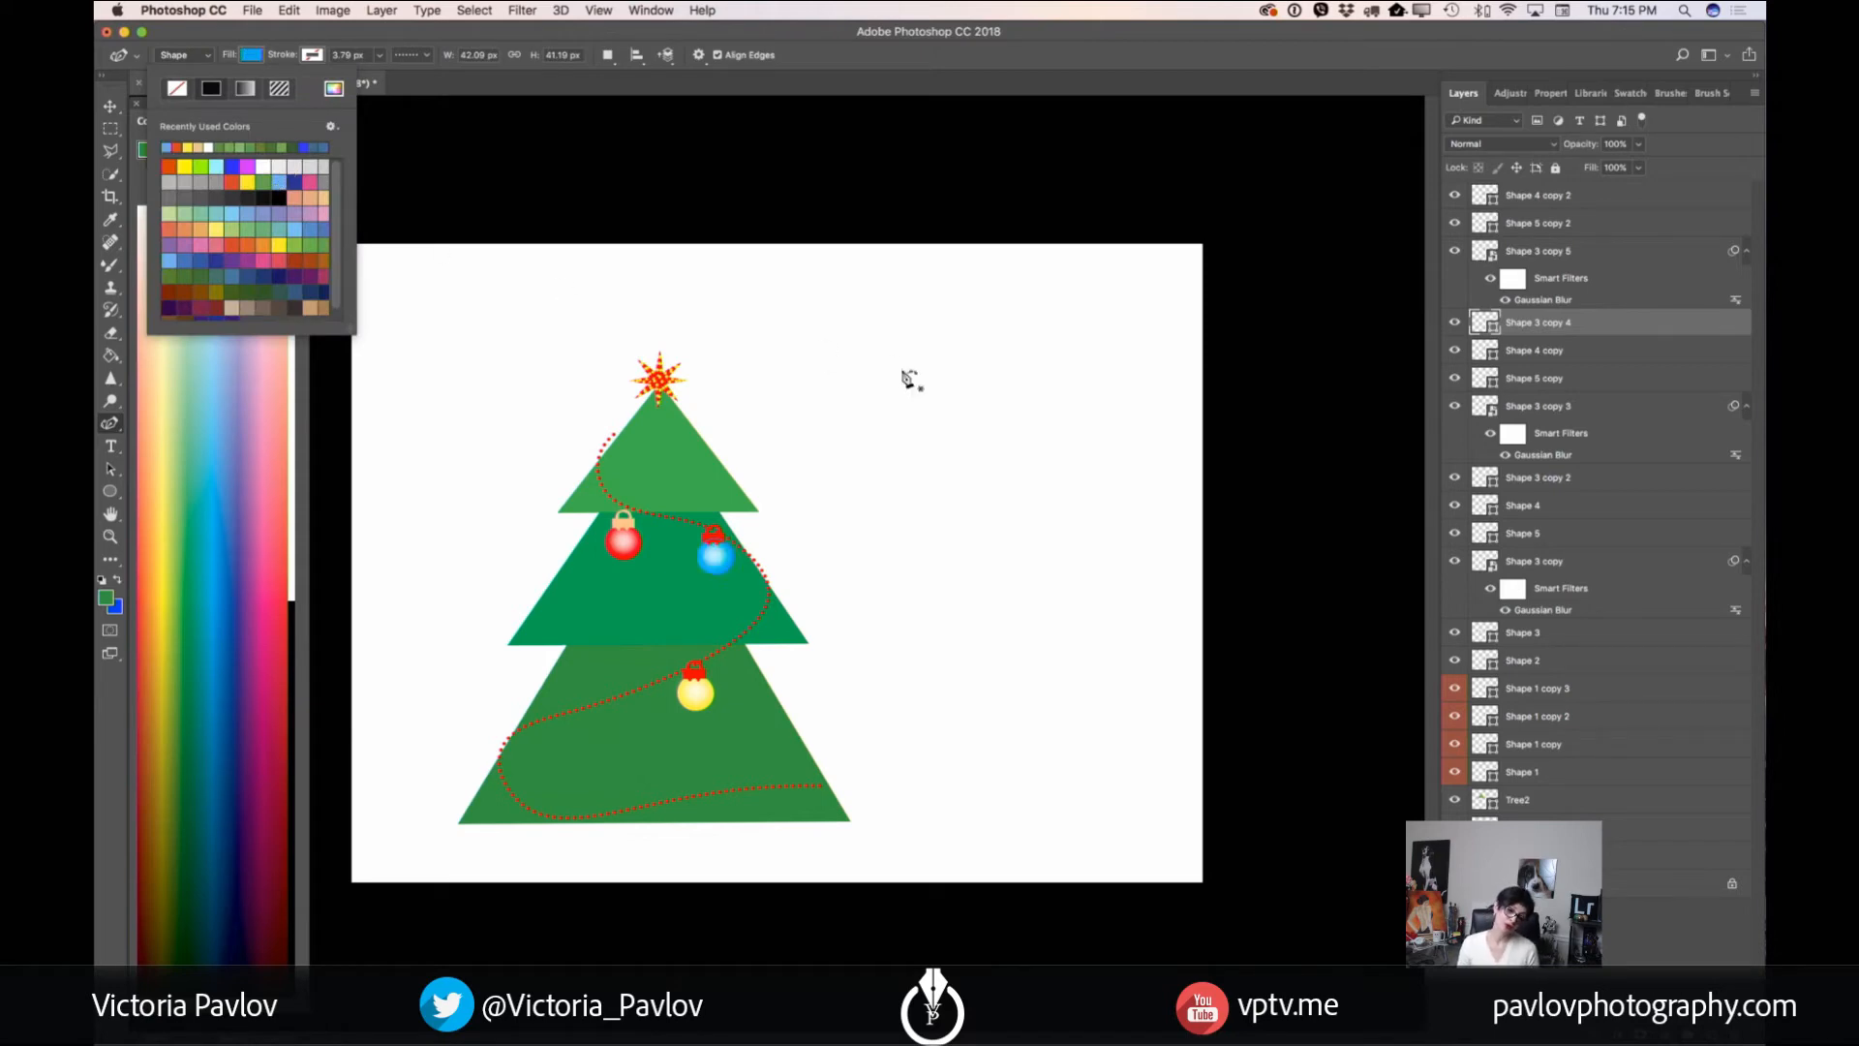
- Change the fill of the blue ornament's cap and ring layers to white
left_click(1535, 229)
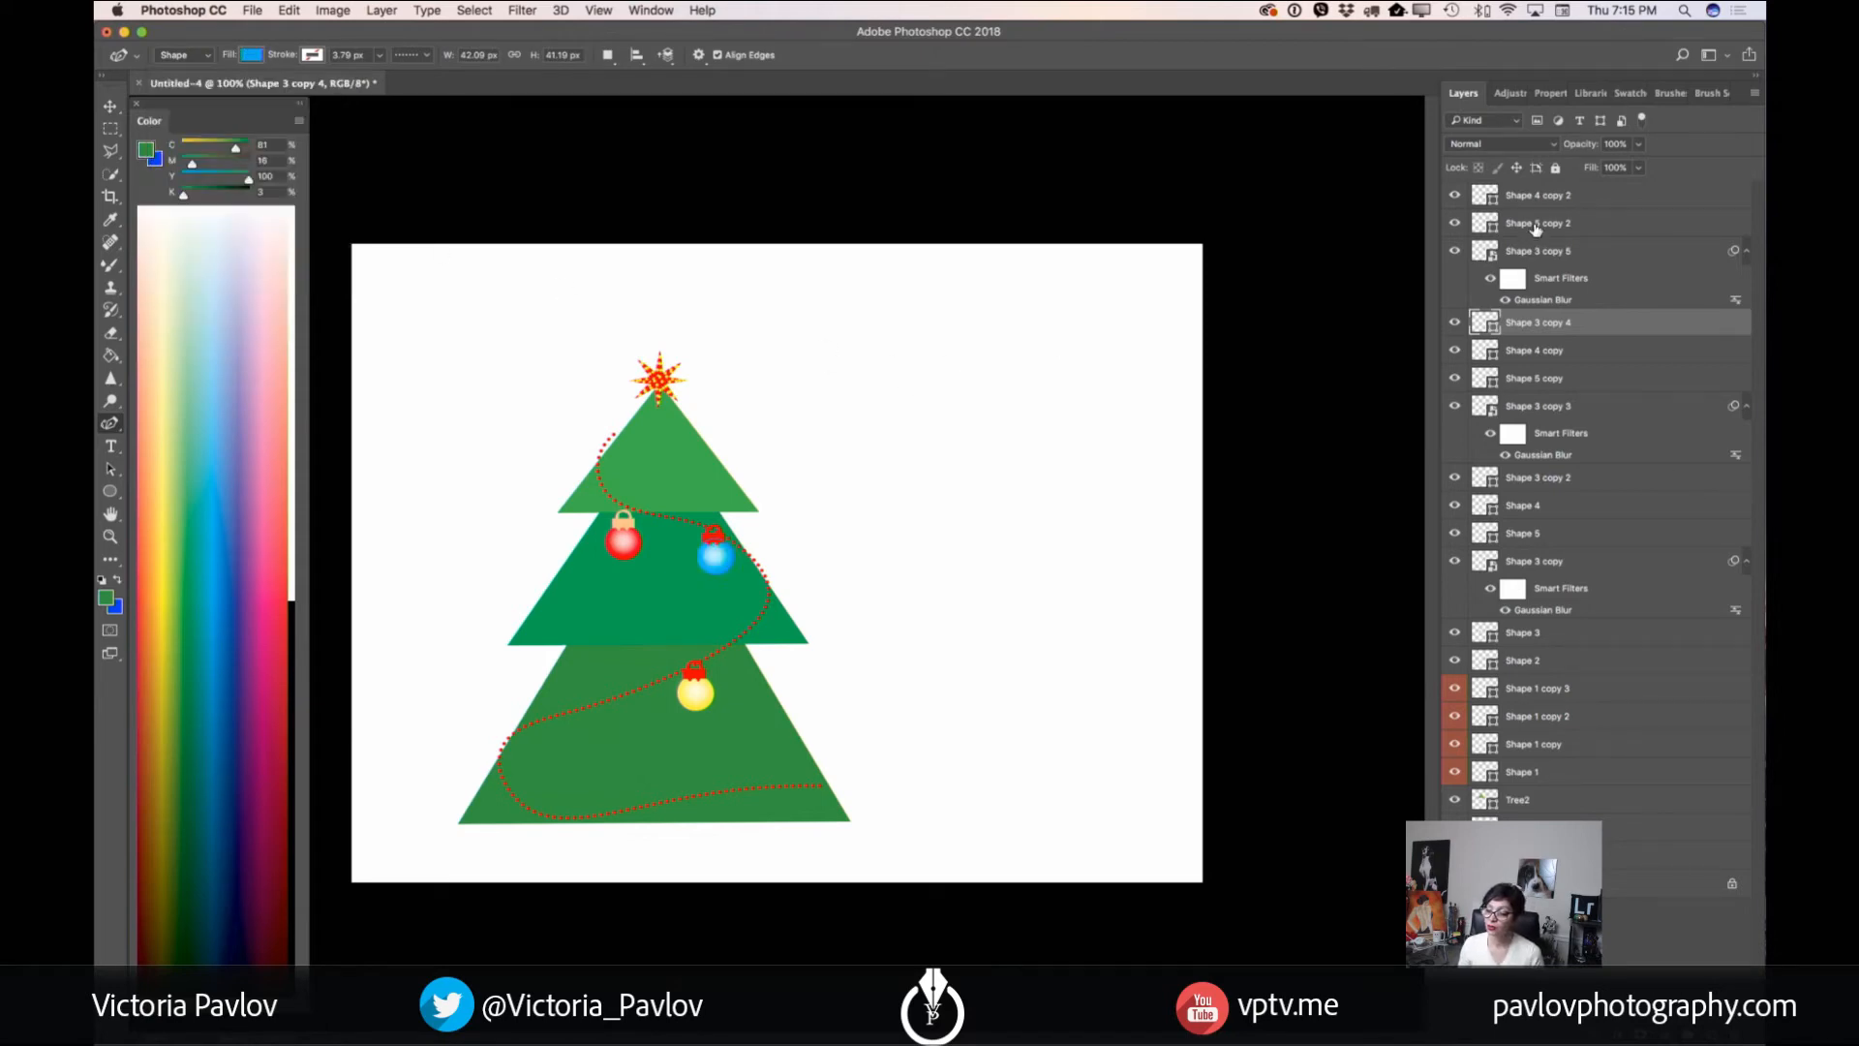
left_click(1536, 225)
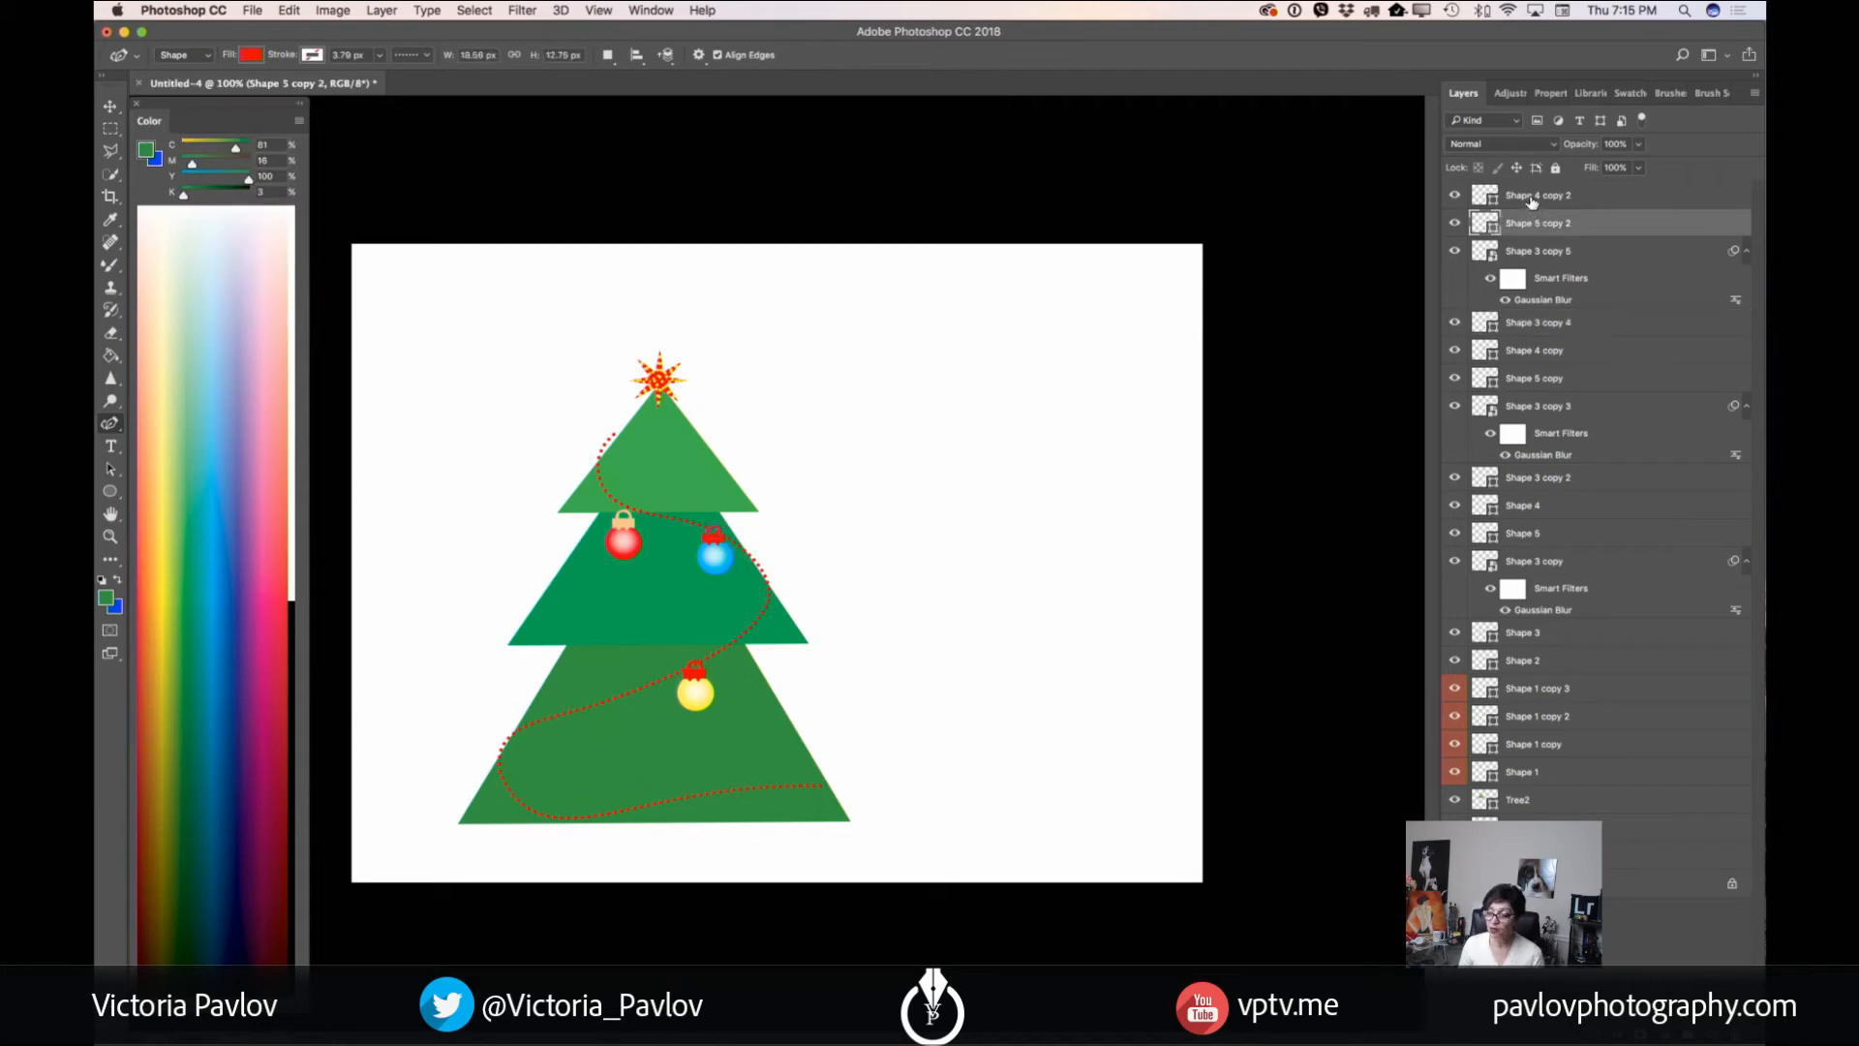
left_click(1531, 199, "shift")
left_click(252, 55)
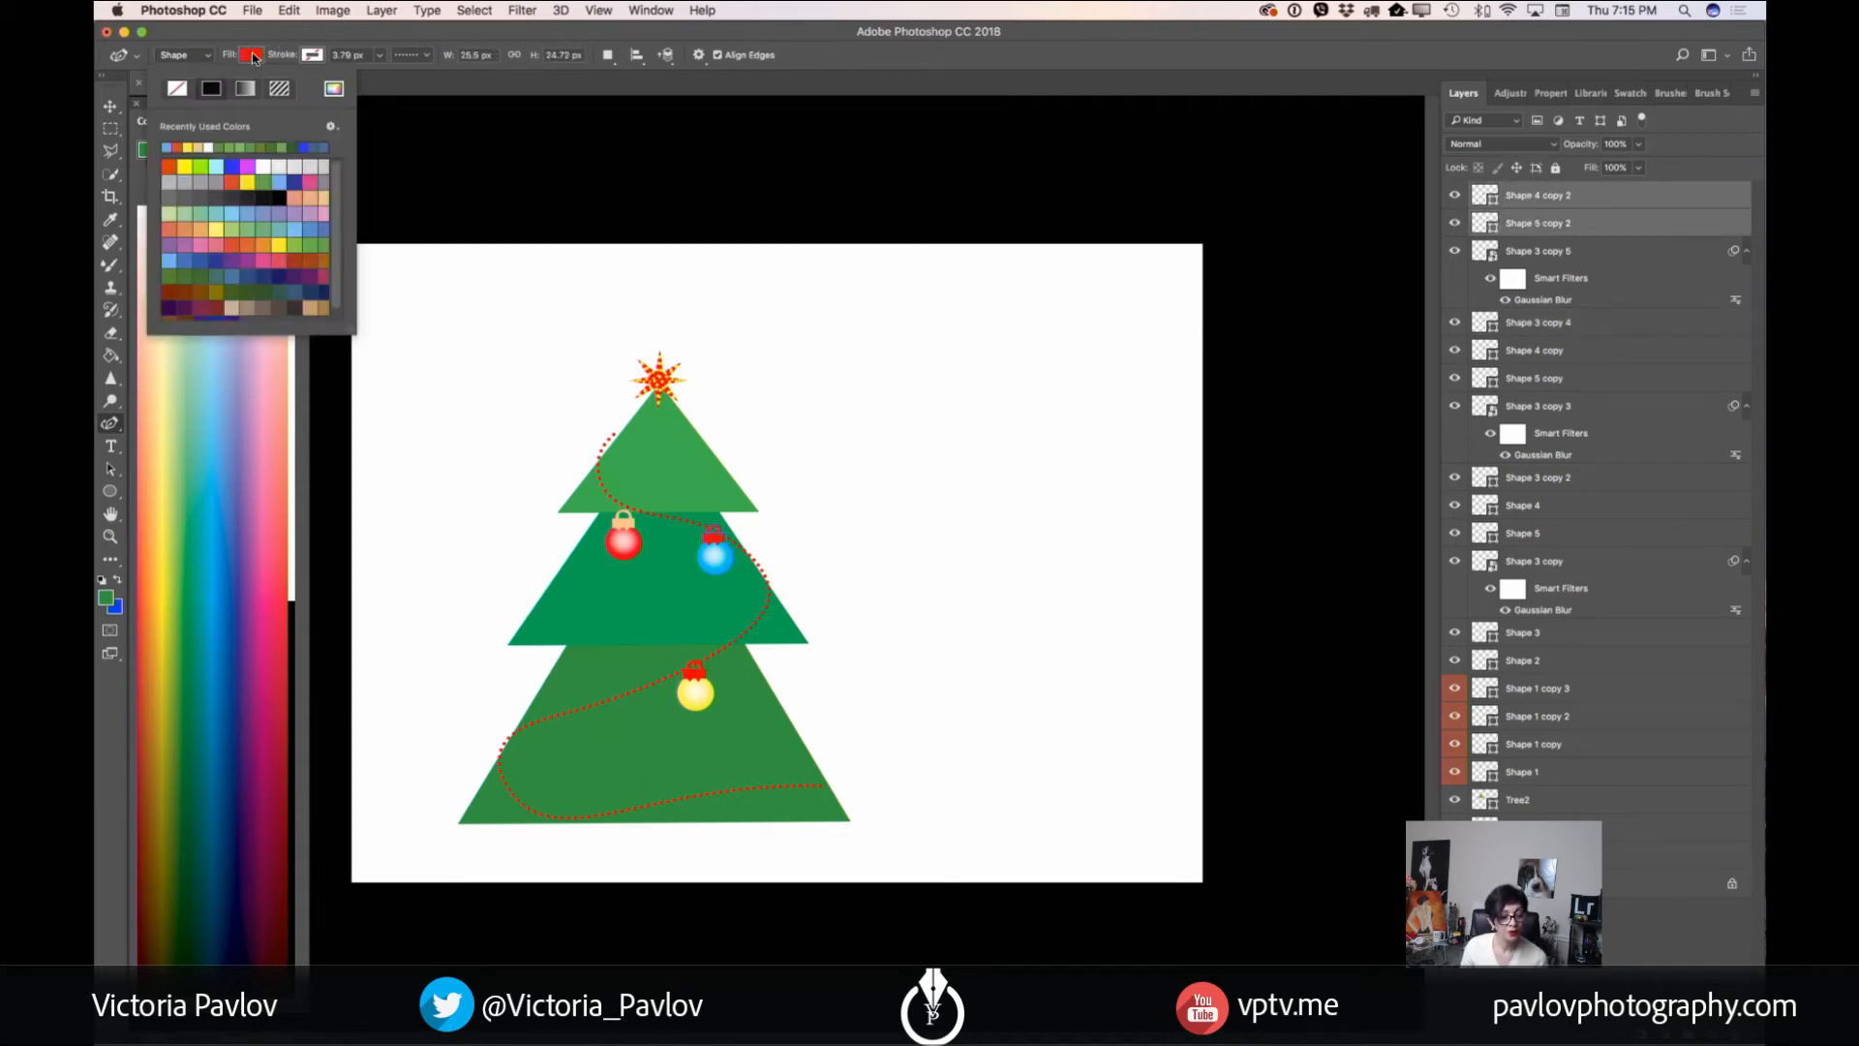
left_click(263, 166)
left_click(111, 106)
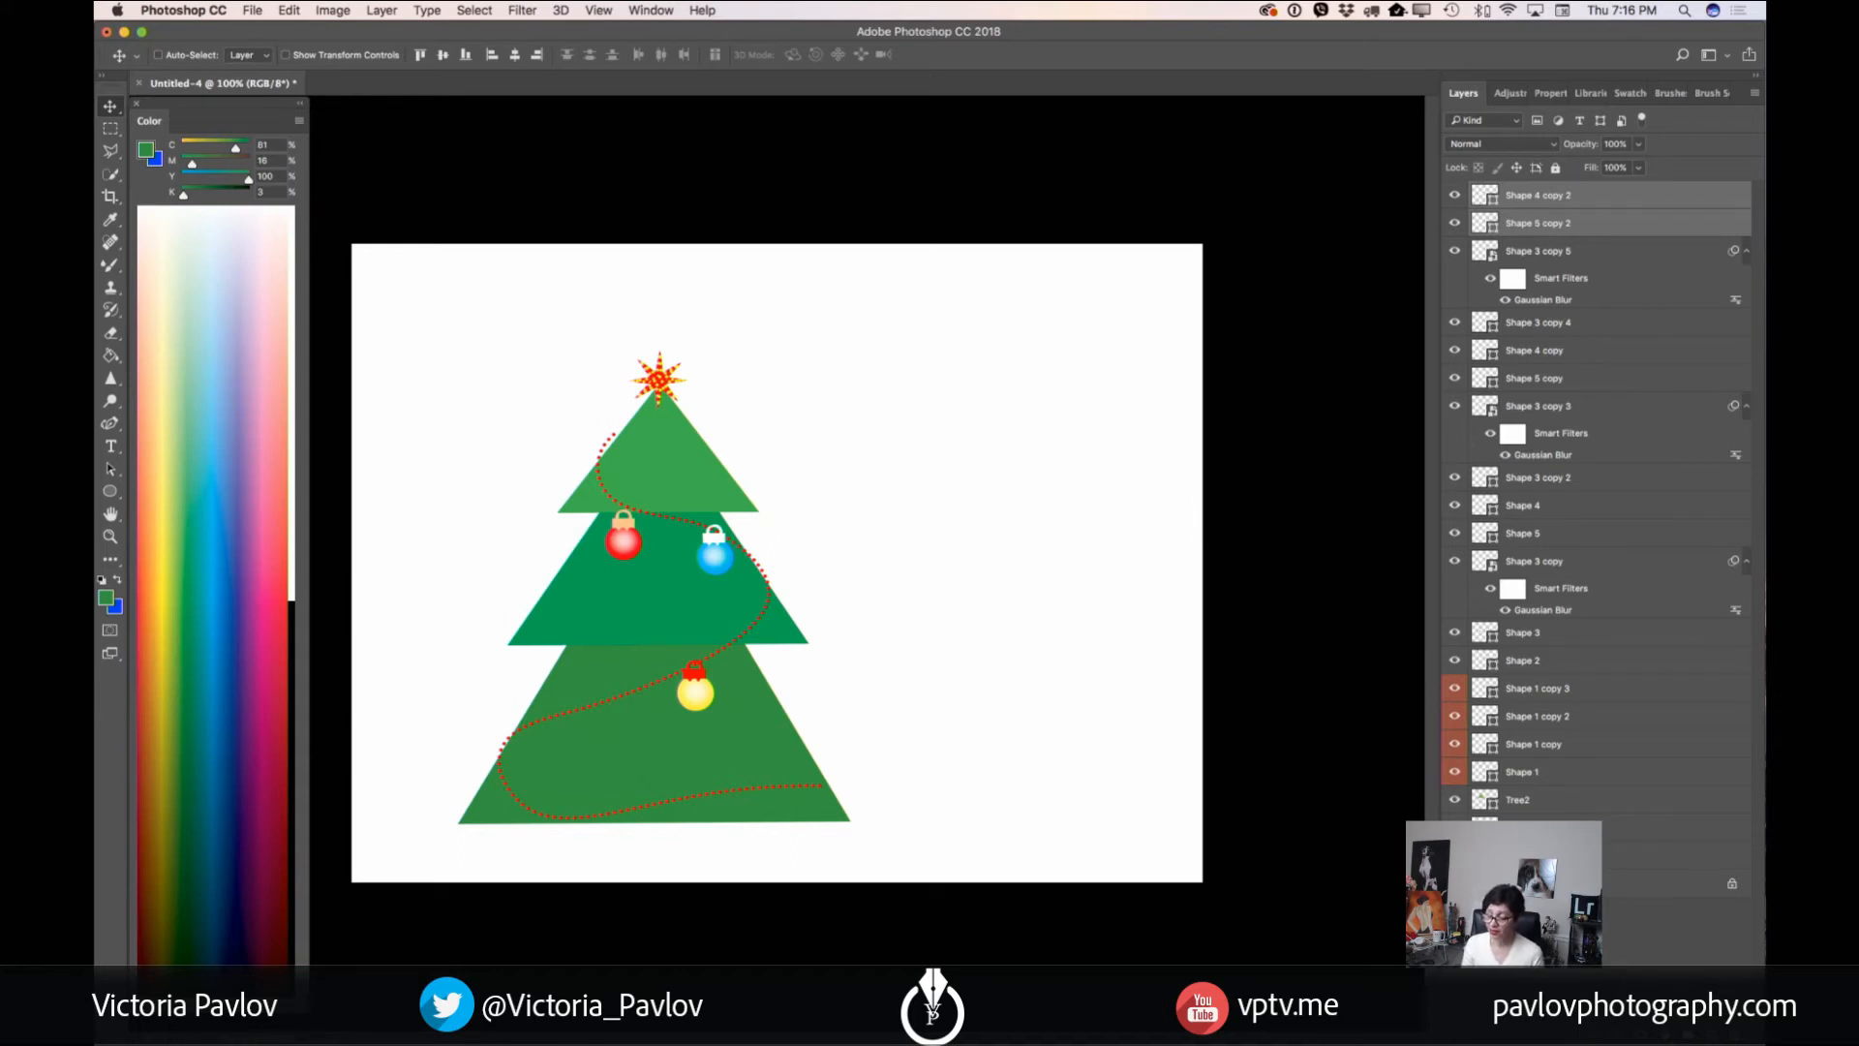
- On a new layer above the Background, draw a closed light gray snow hill across the canvas's lower part, about 979 by 309 px, with the Curvature Pen
left_click(1666, 883)
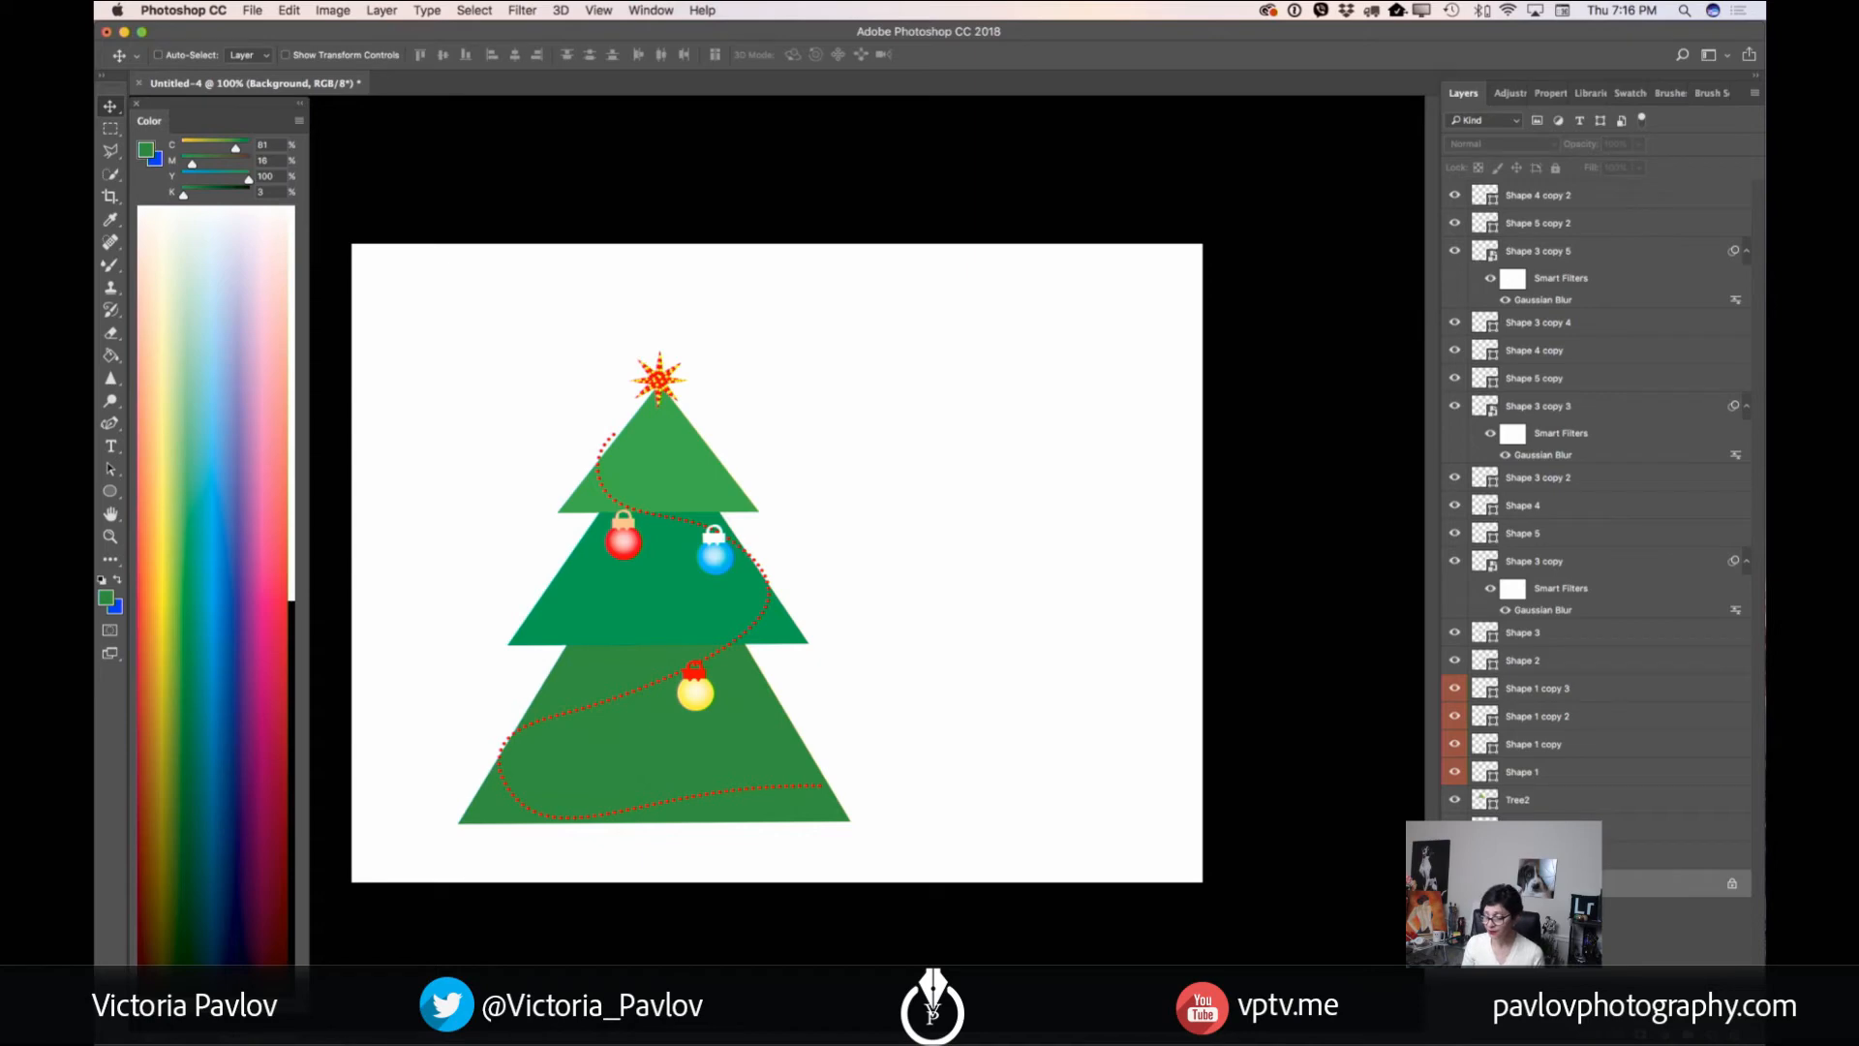
left_click(1713, 1035)
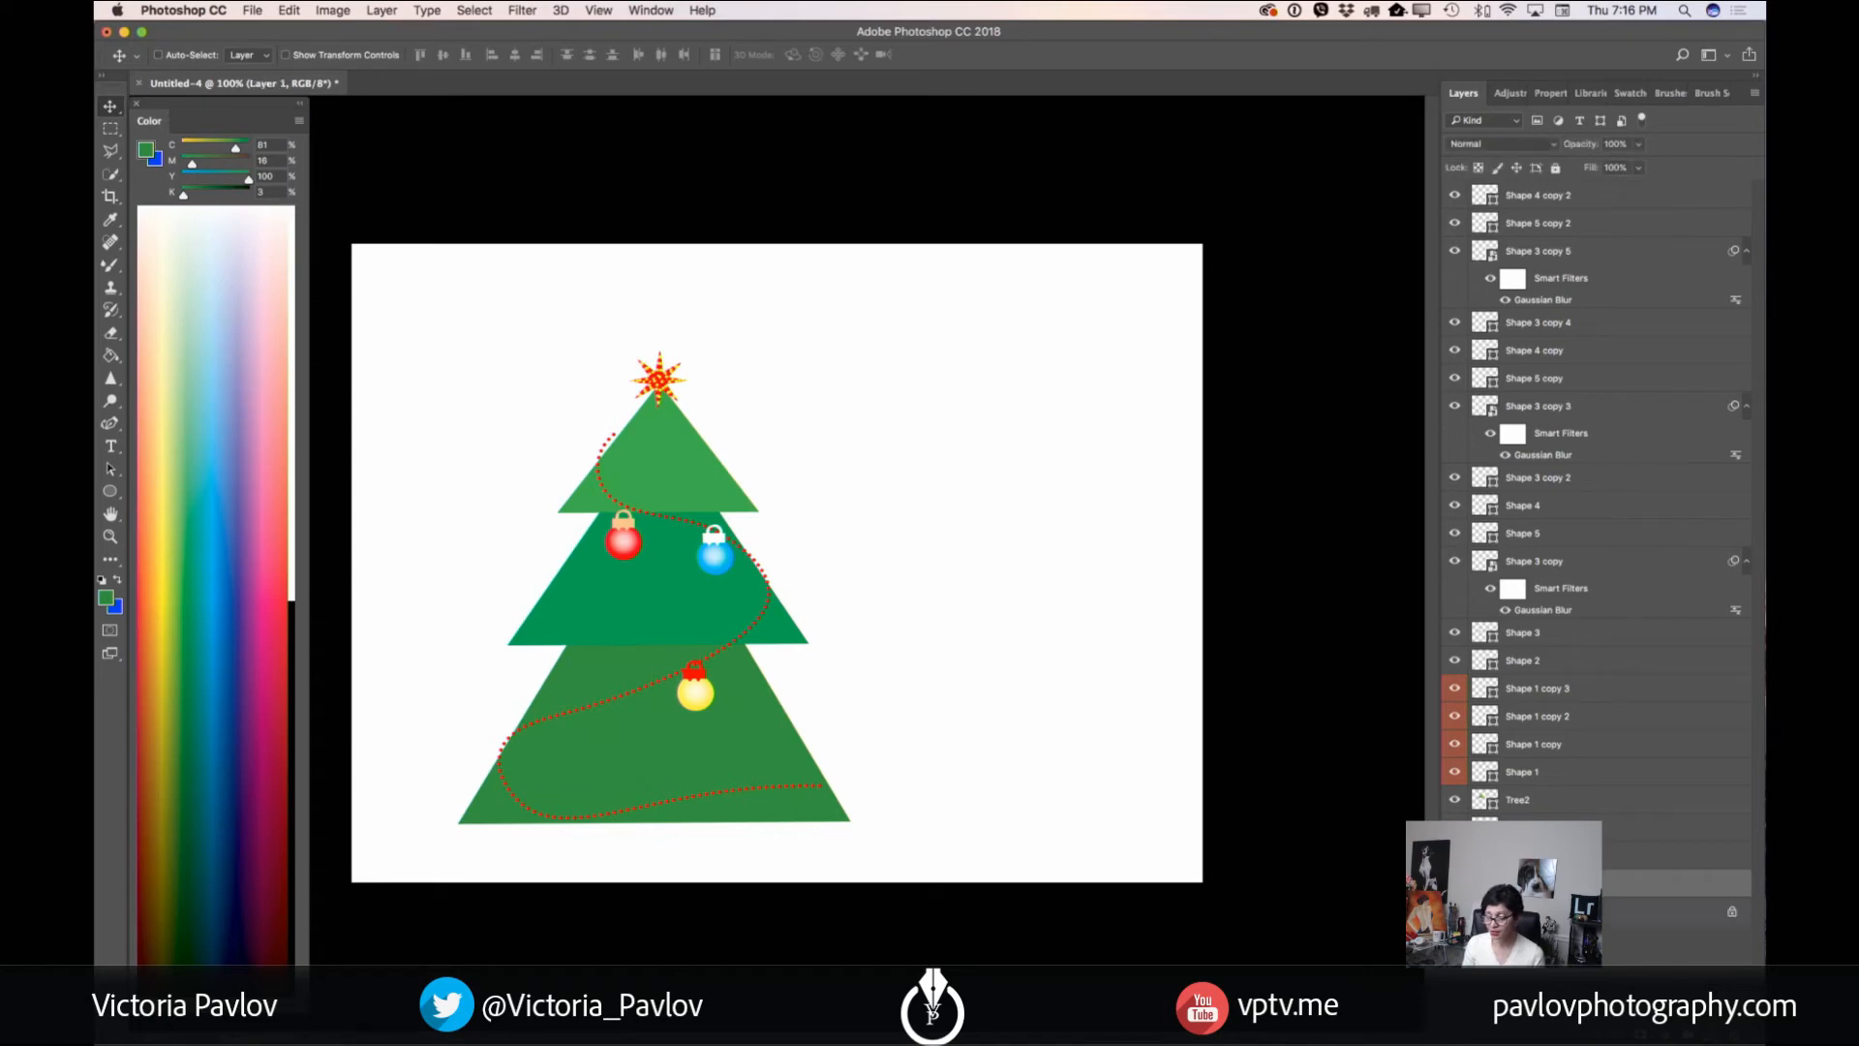
left_click(109, 424)
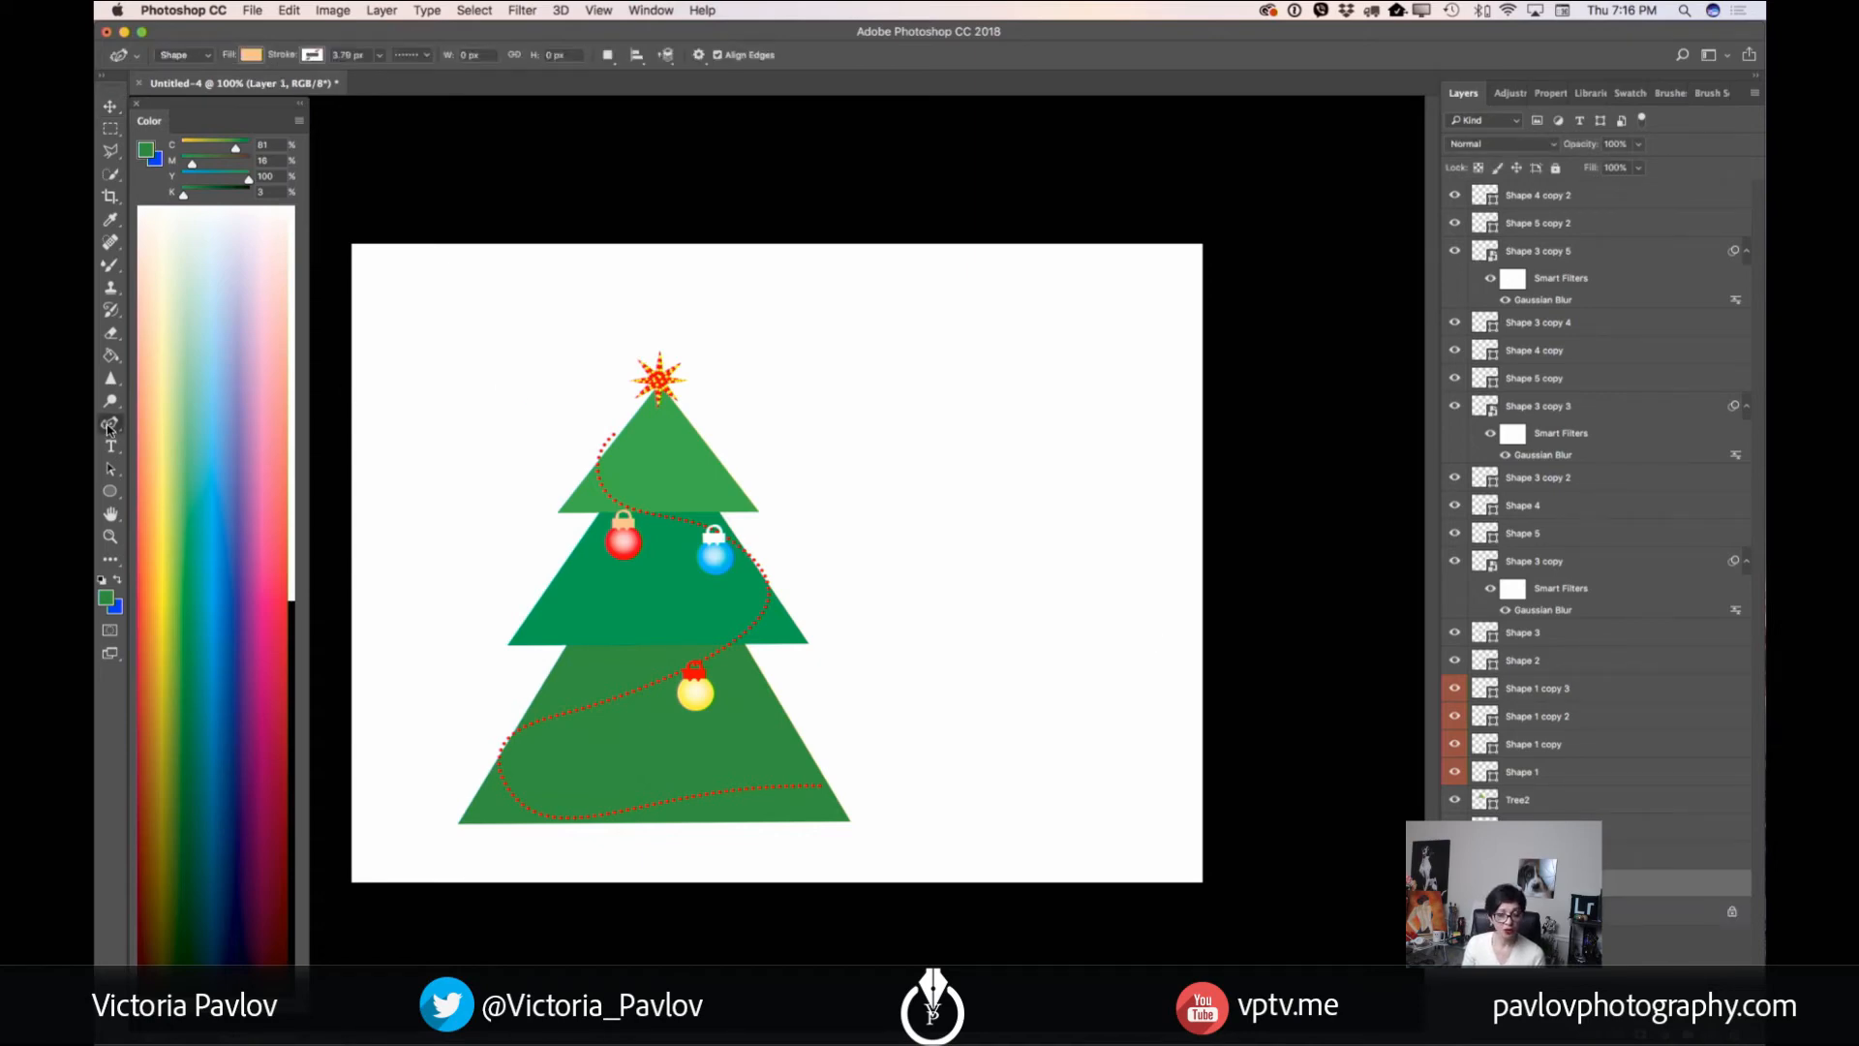
left_click(252, 55)
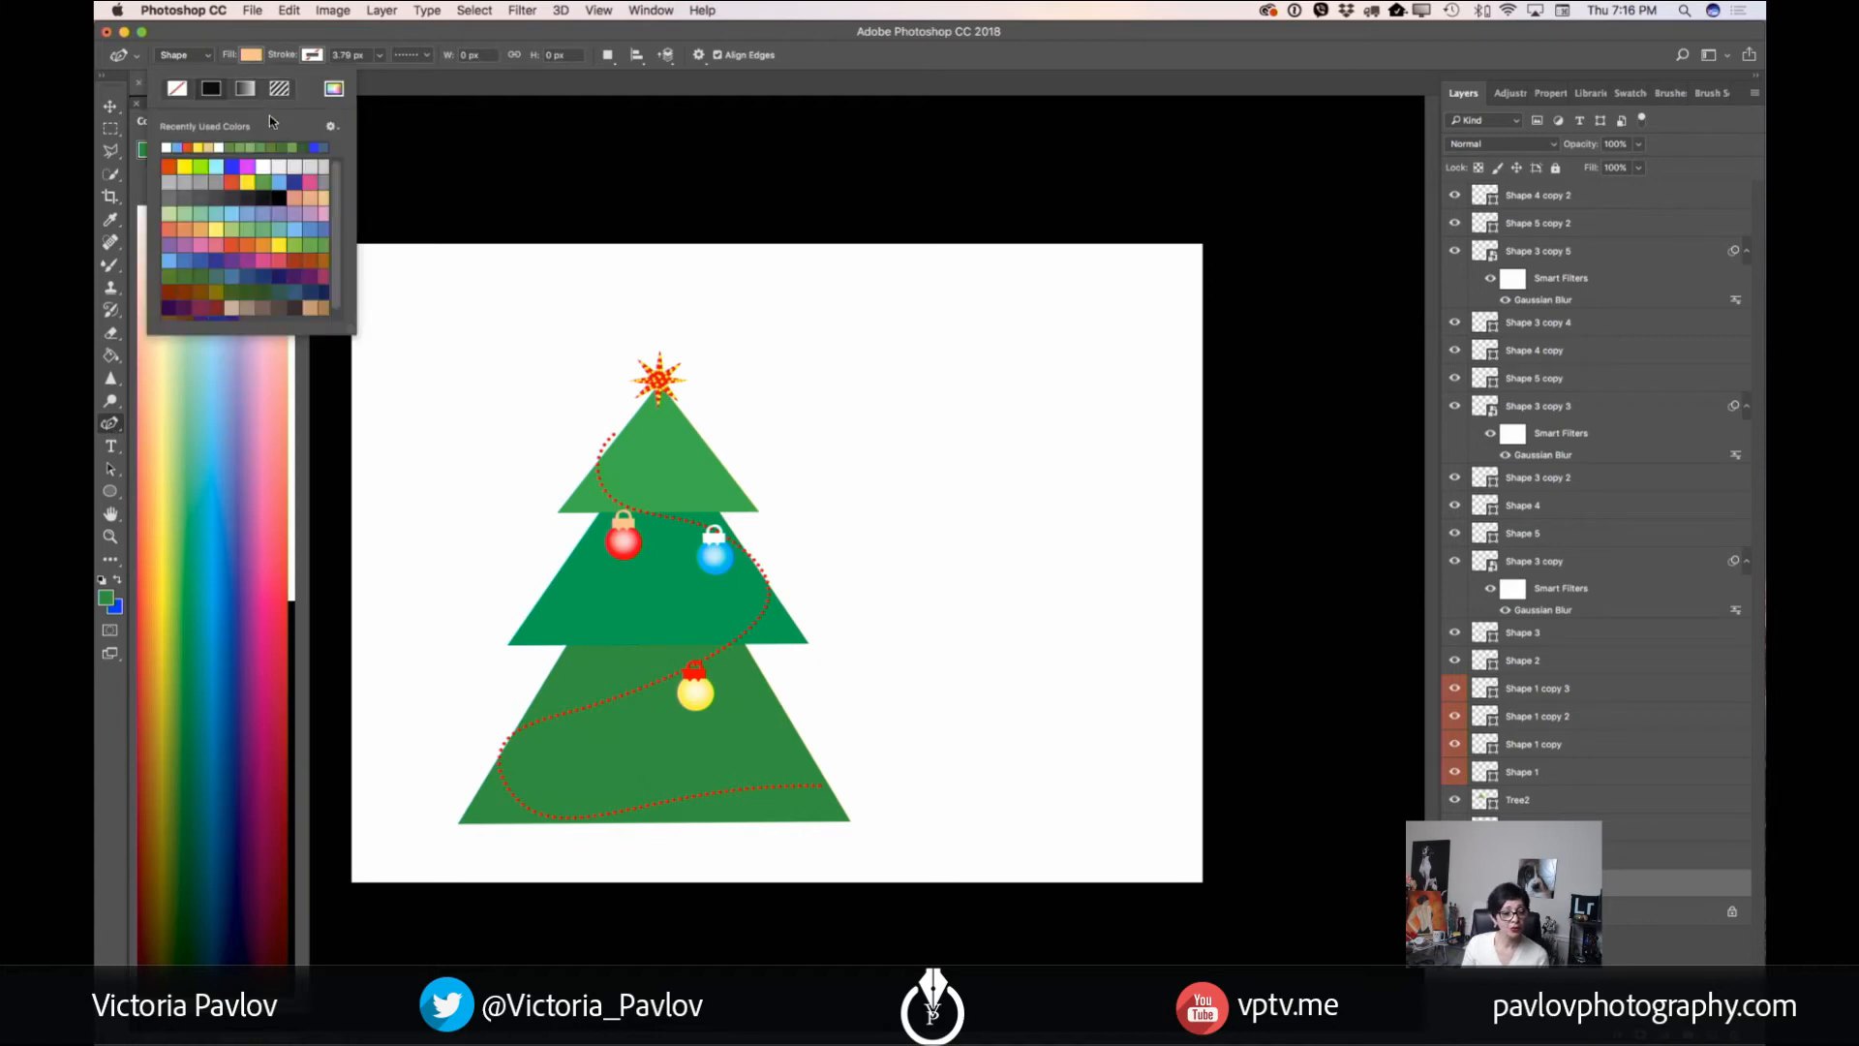
left_click(296, 165)
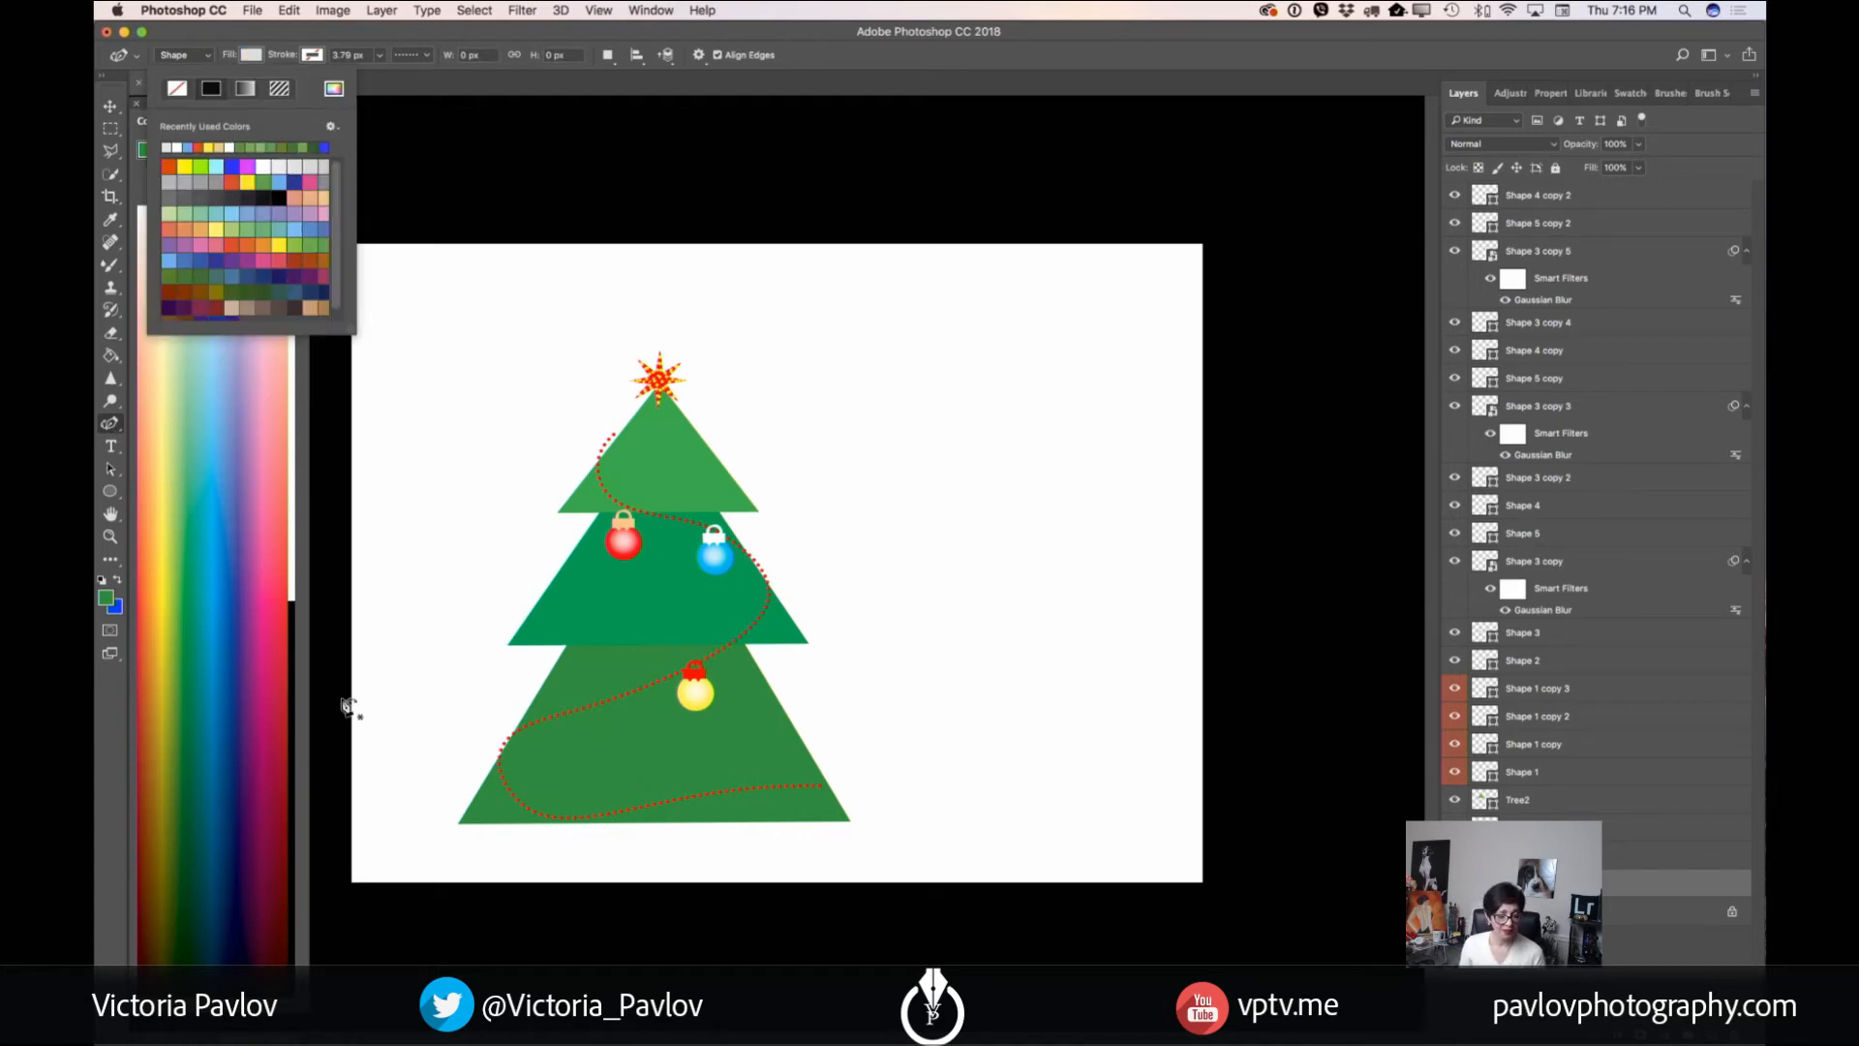
left_click(351, 616)
left_click(454, 615)
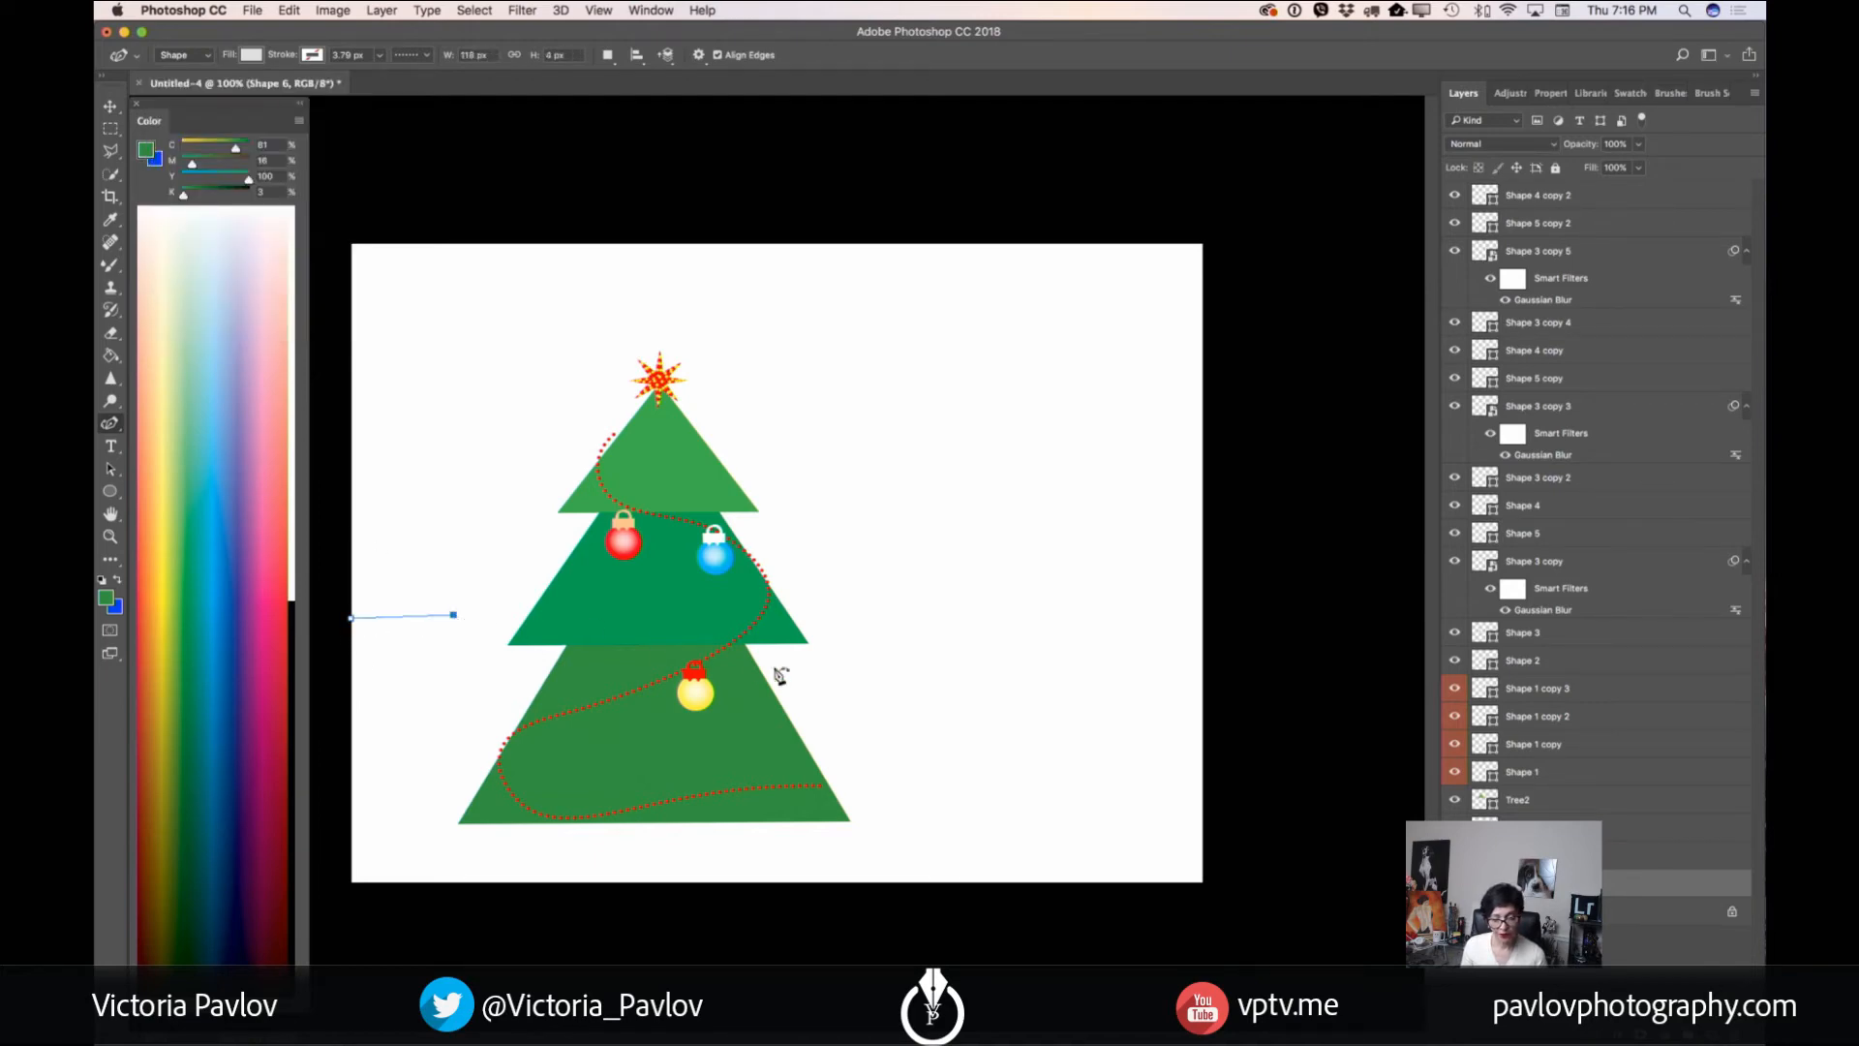
left_click(831, 706)
left_click(1011, 697)
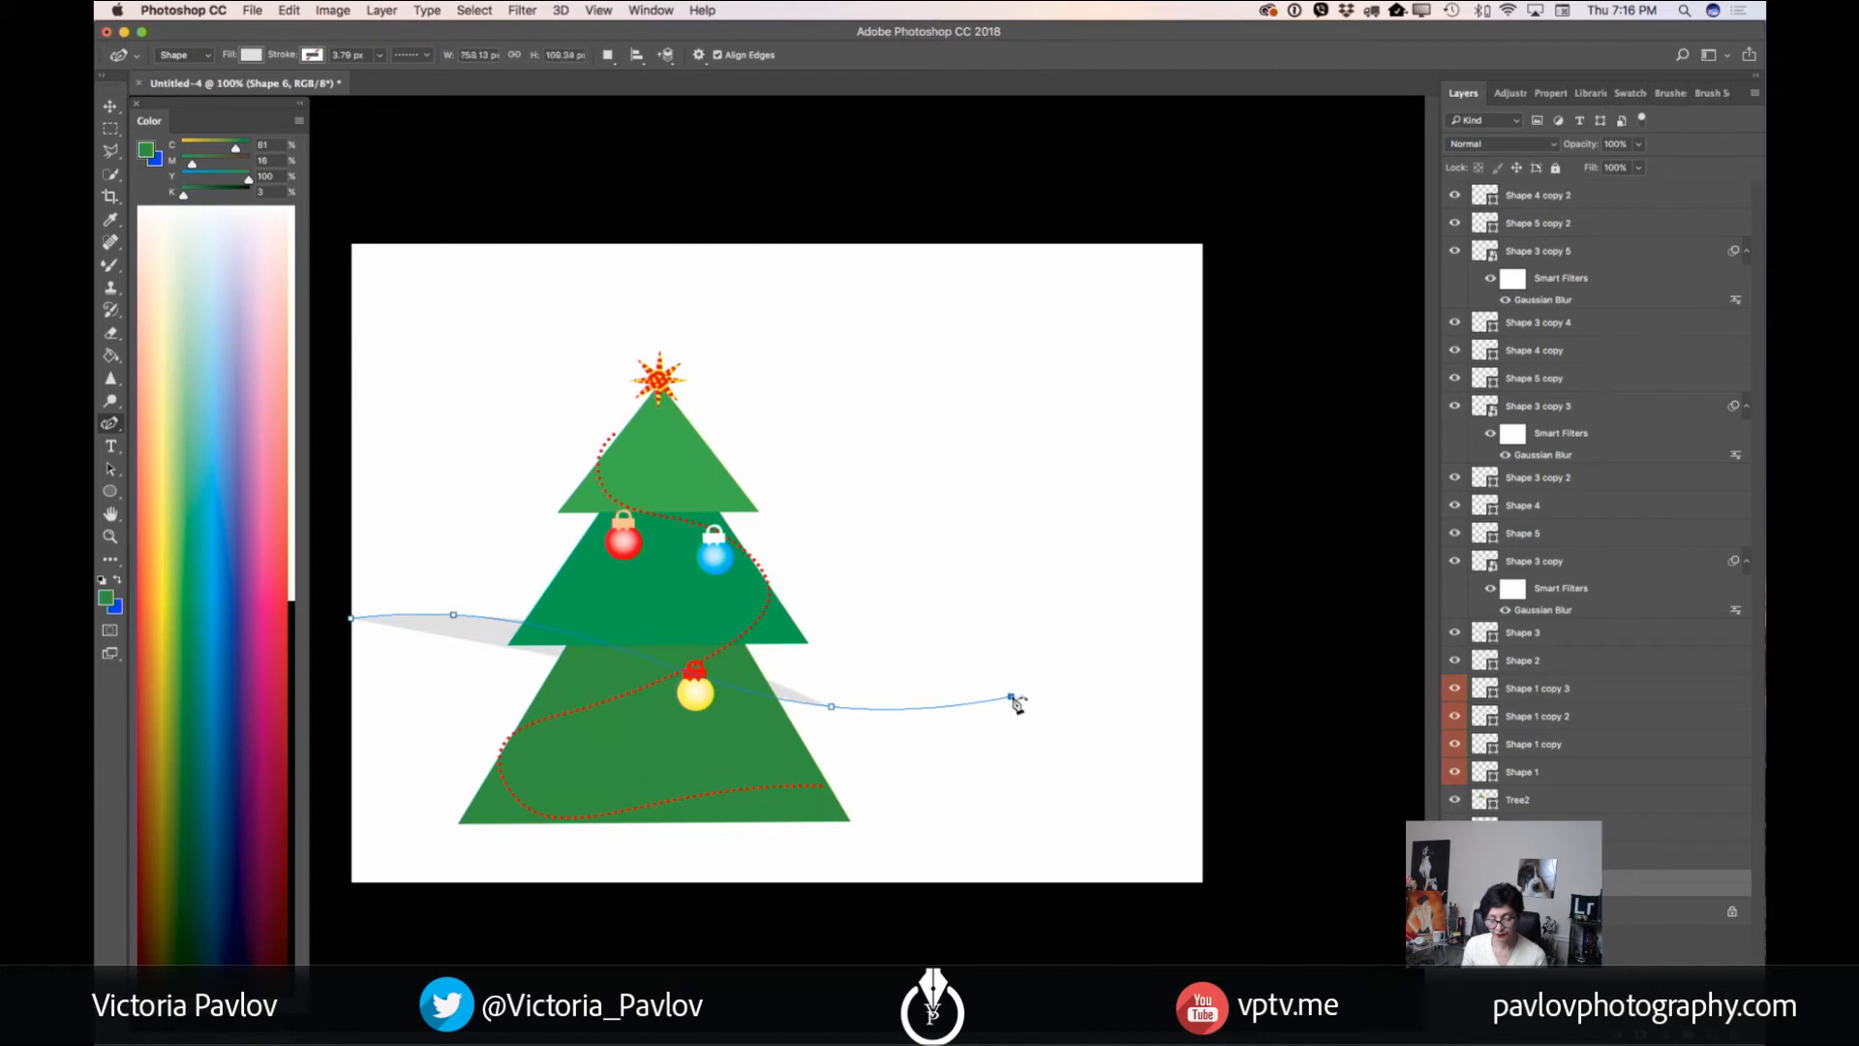
left_click(1146, 647)
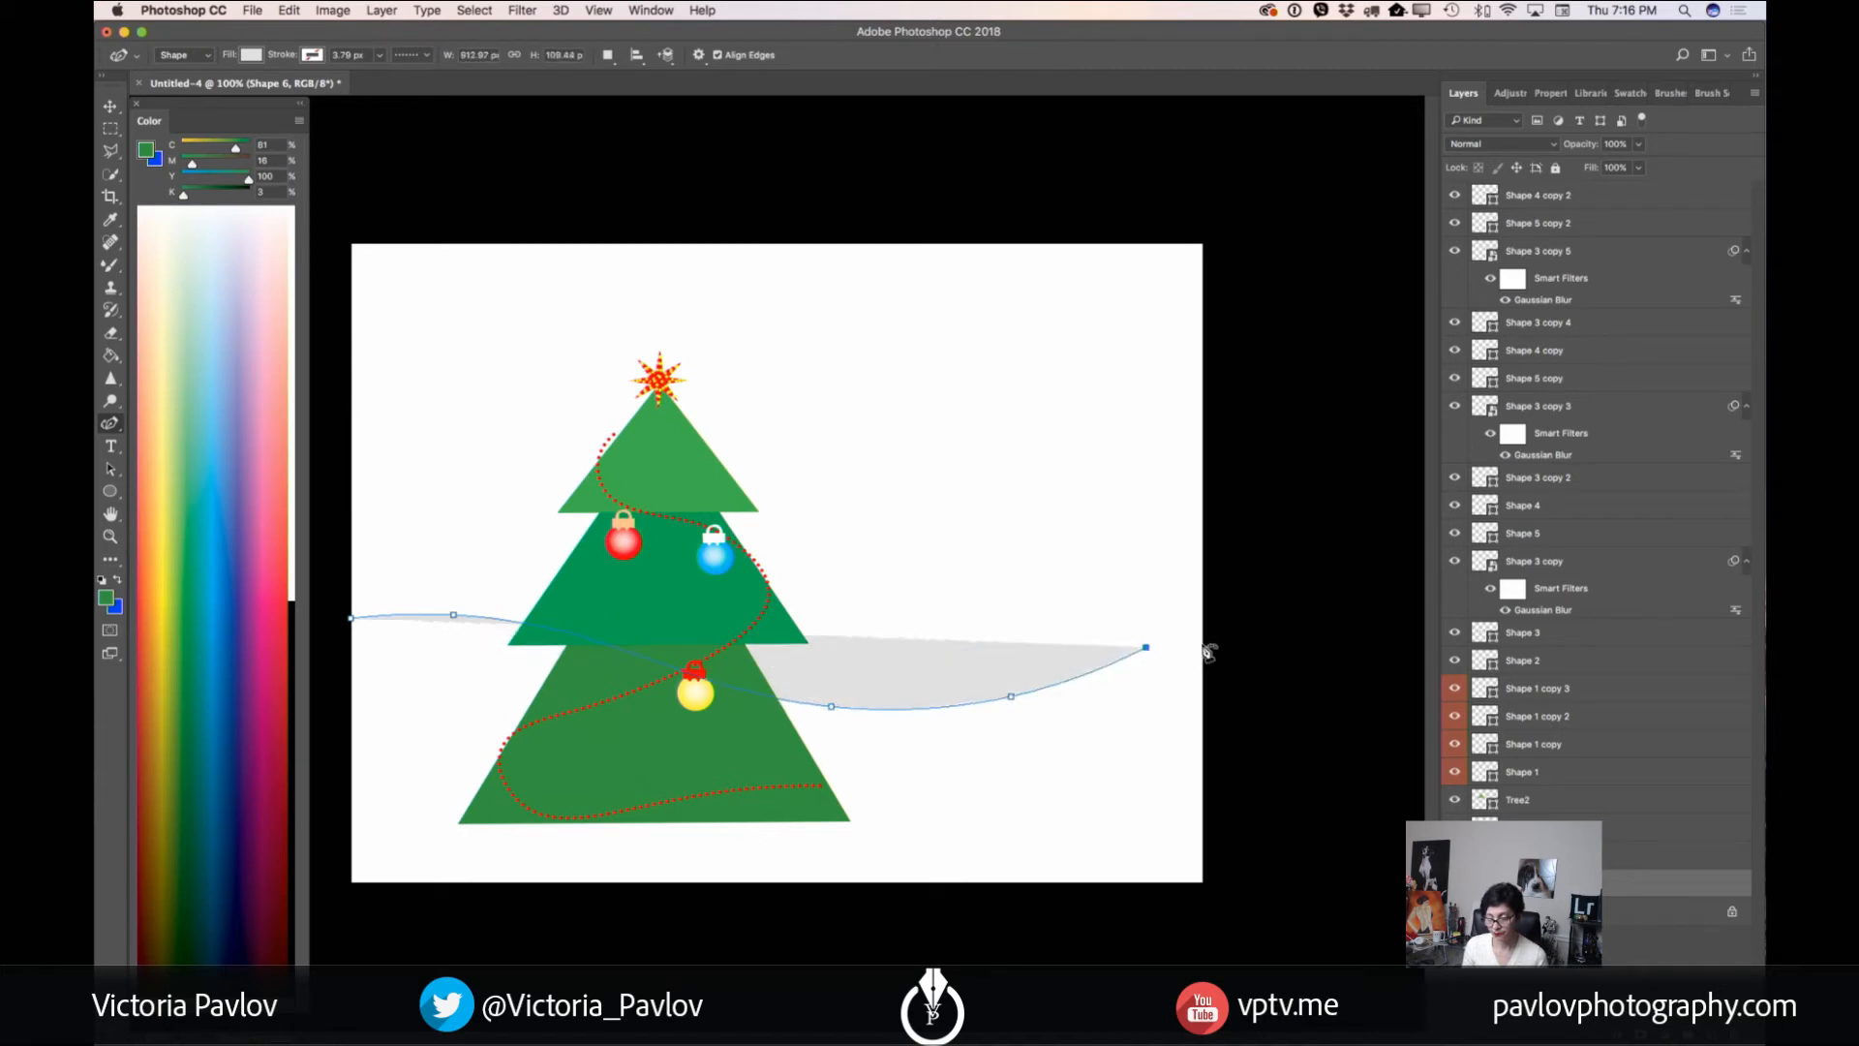
left_click(1204, 646)
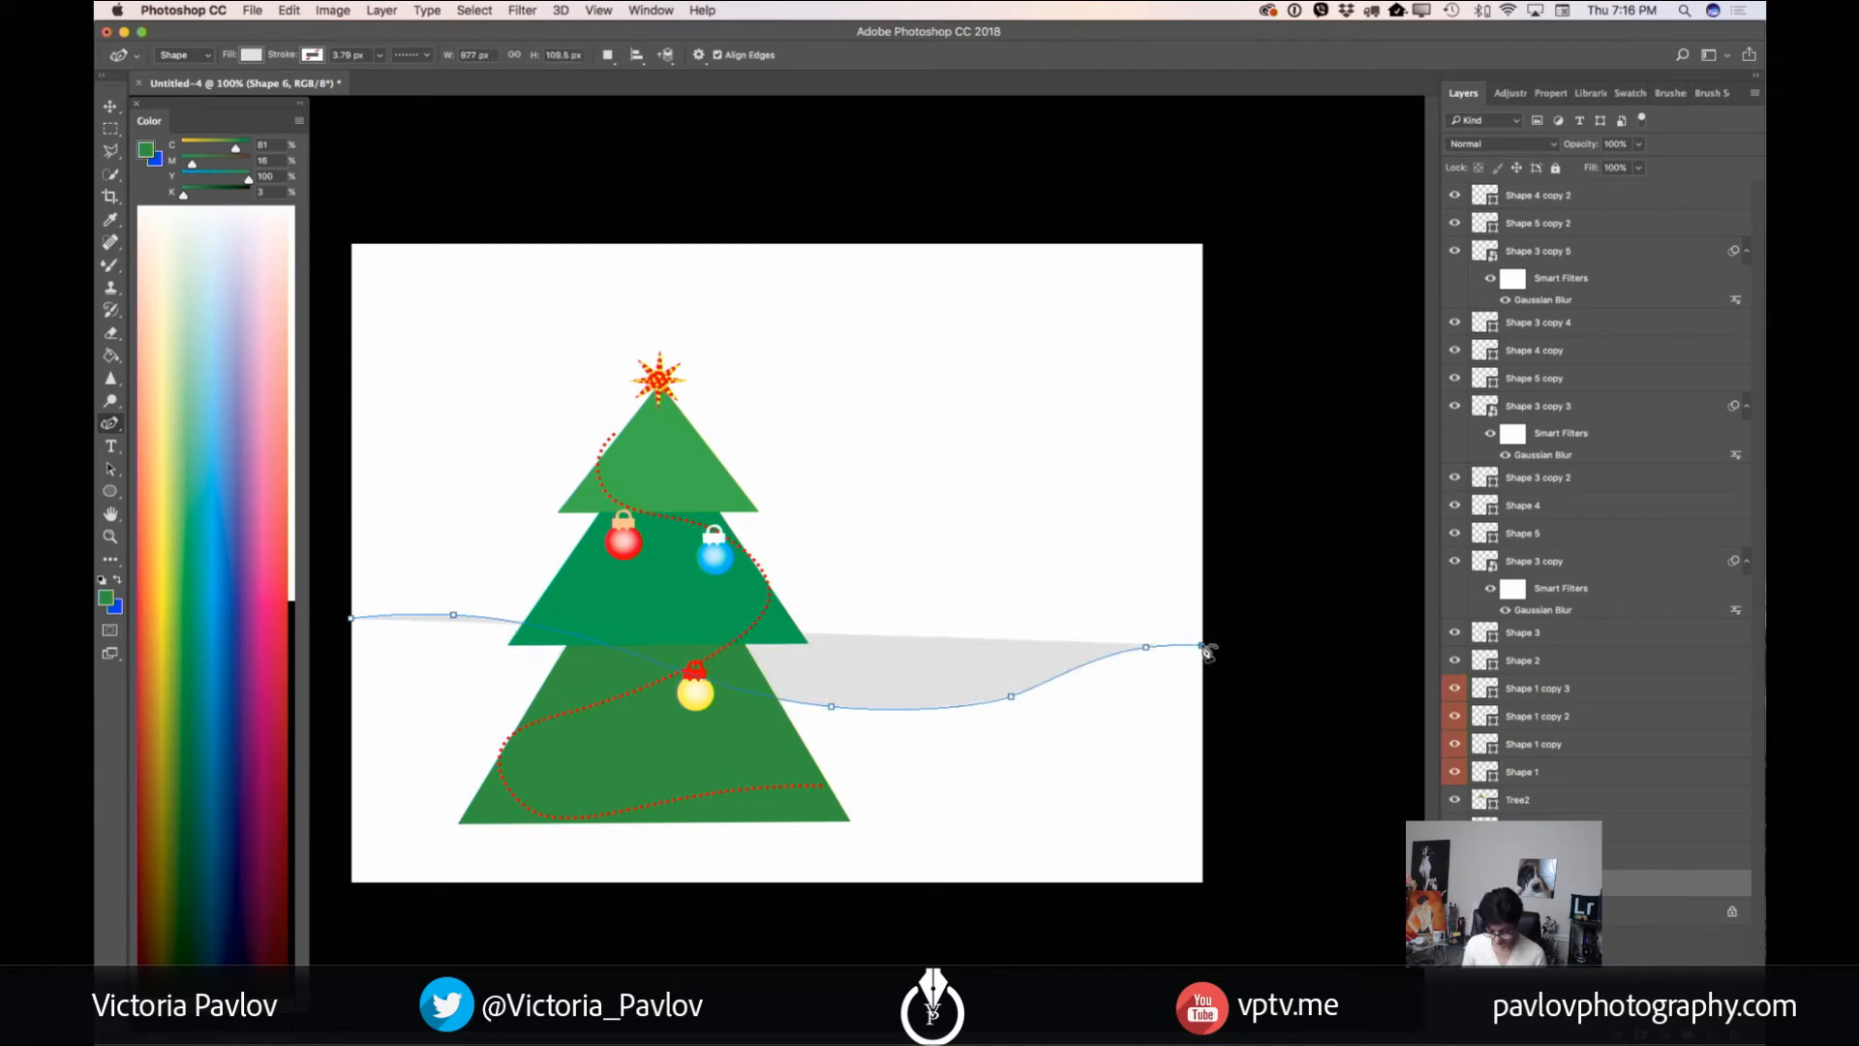
left_click(1204, 882)
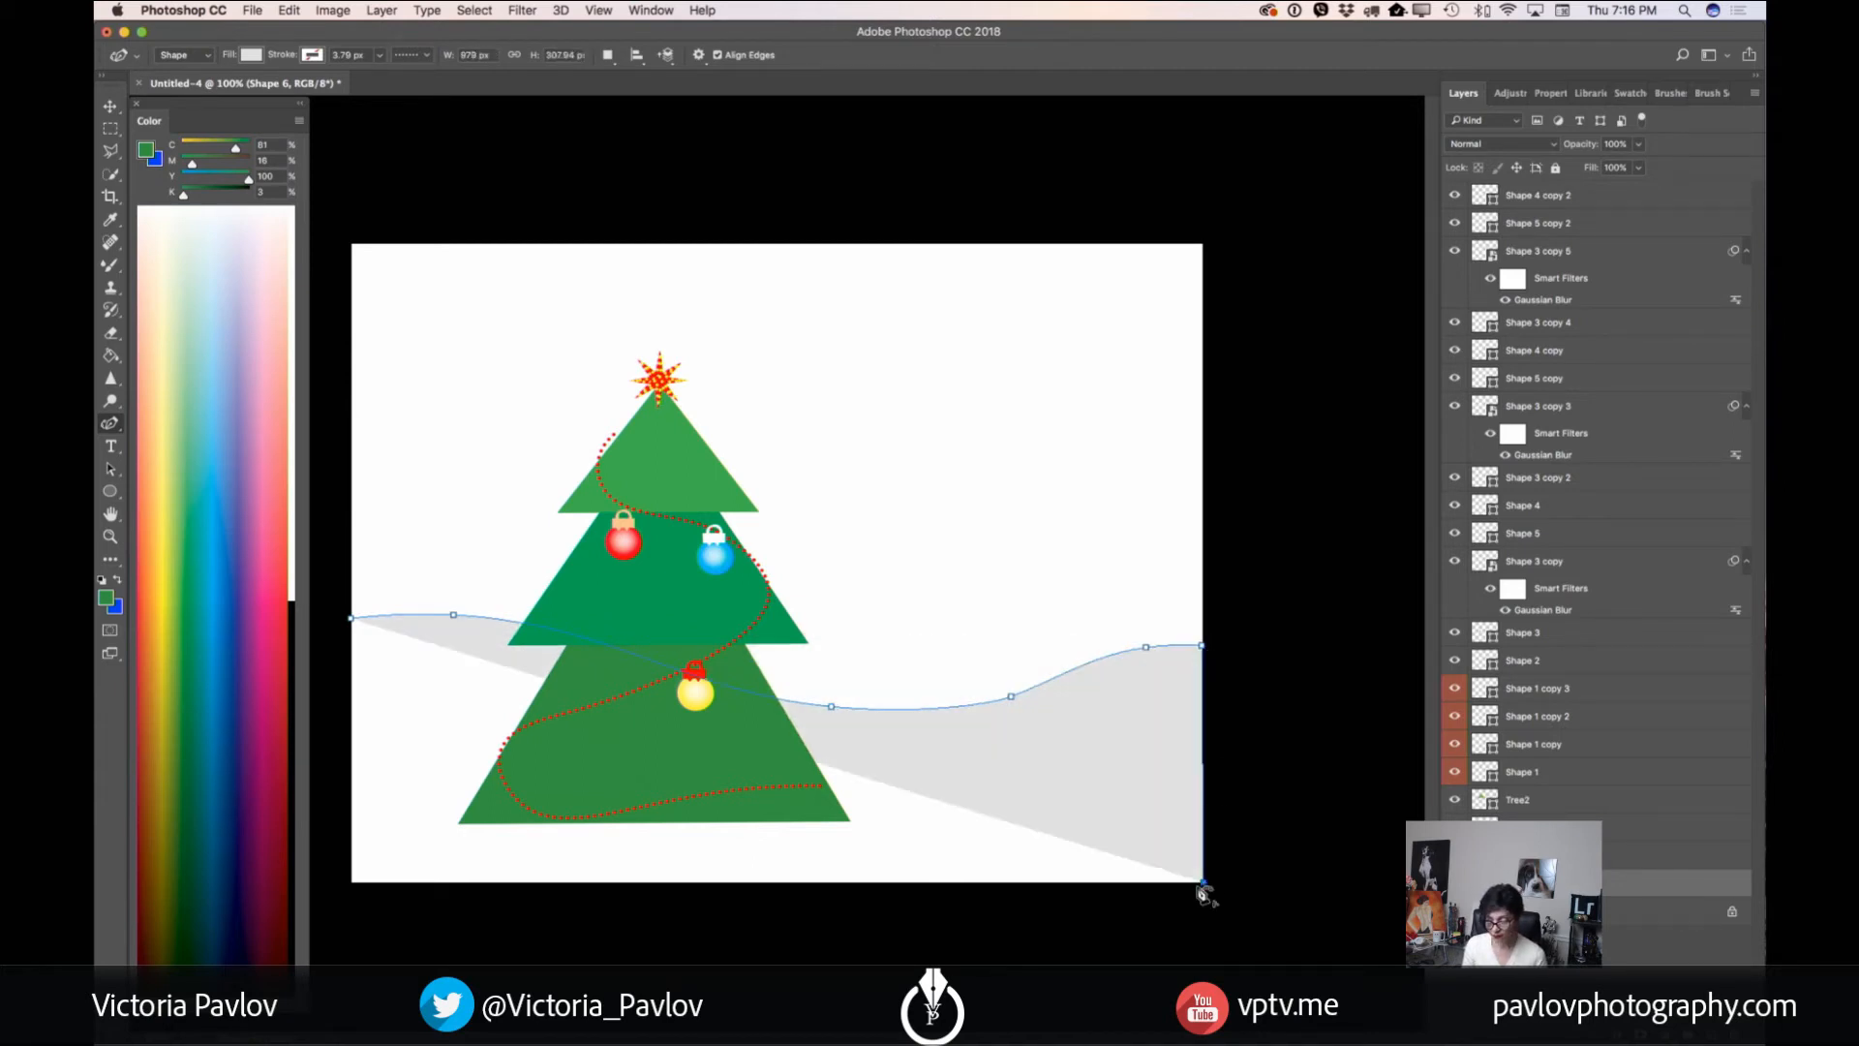
left_click(352, 882)
left_click(352, 618)
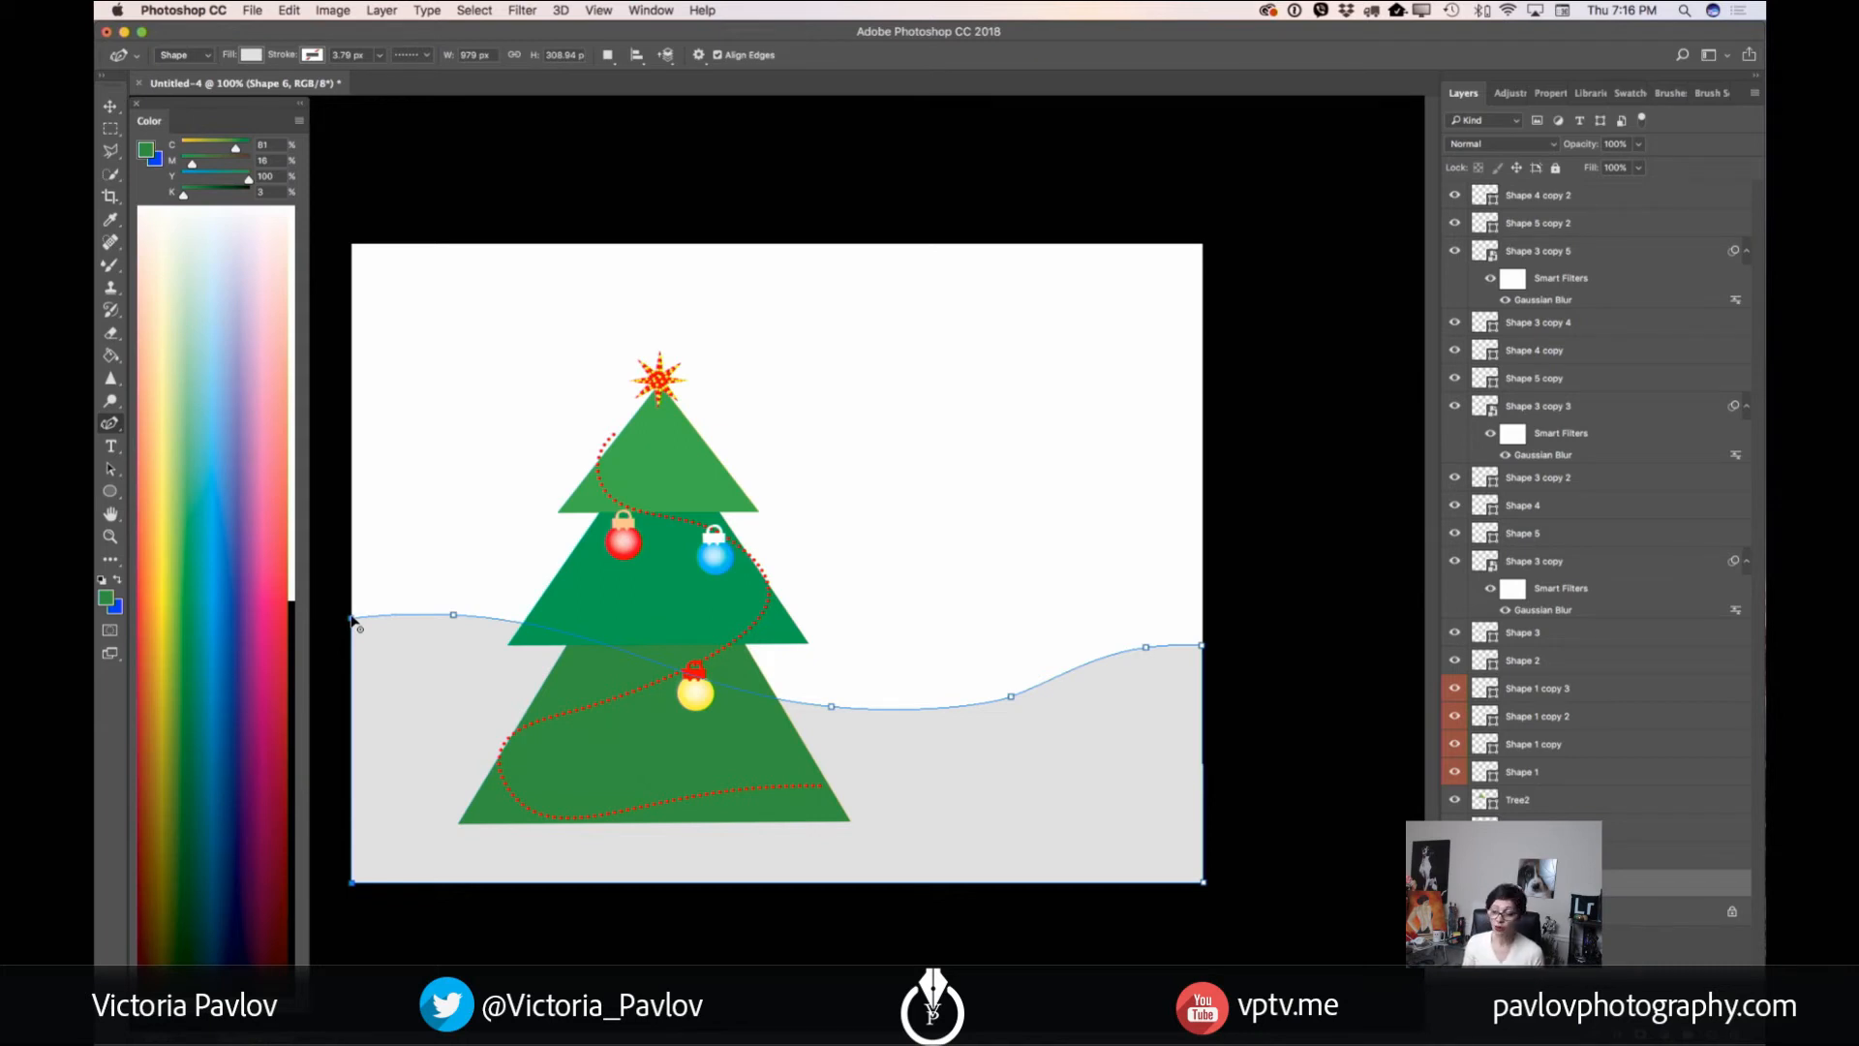
- On a new layer above the gray hill, draw a wavy white snow drift behind and below the tree's base with the Curvature Pen
left_click(1712, 1036)
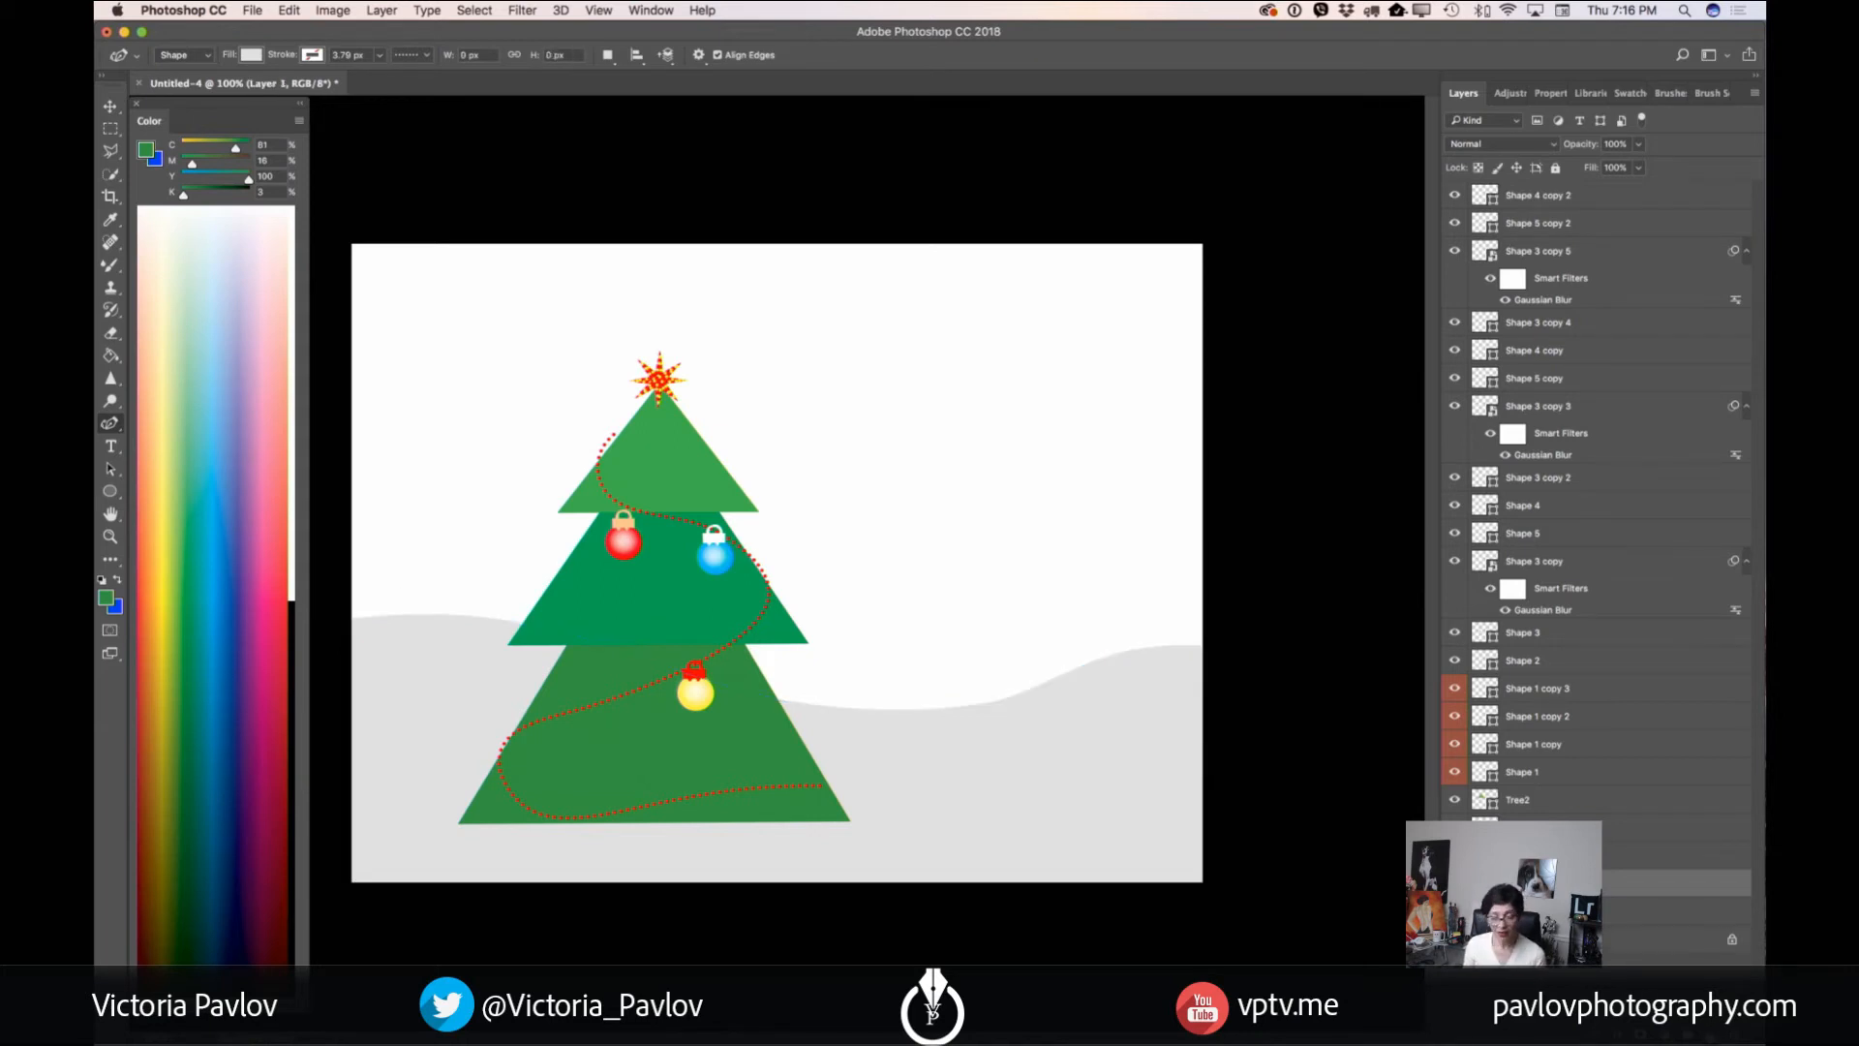
left_click(254, 55)
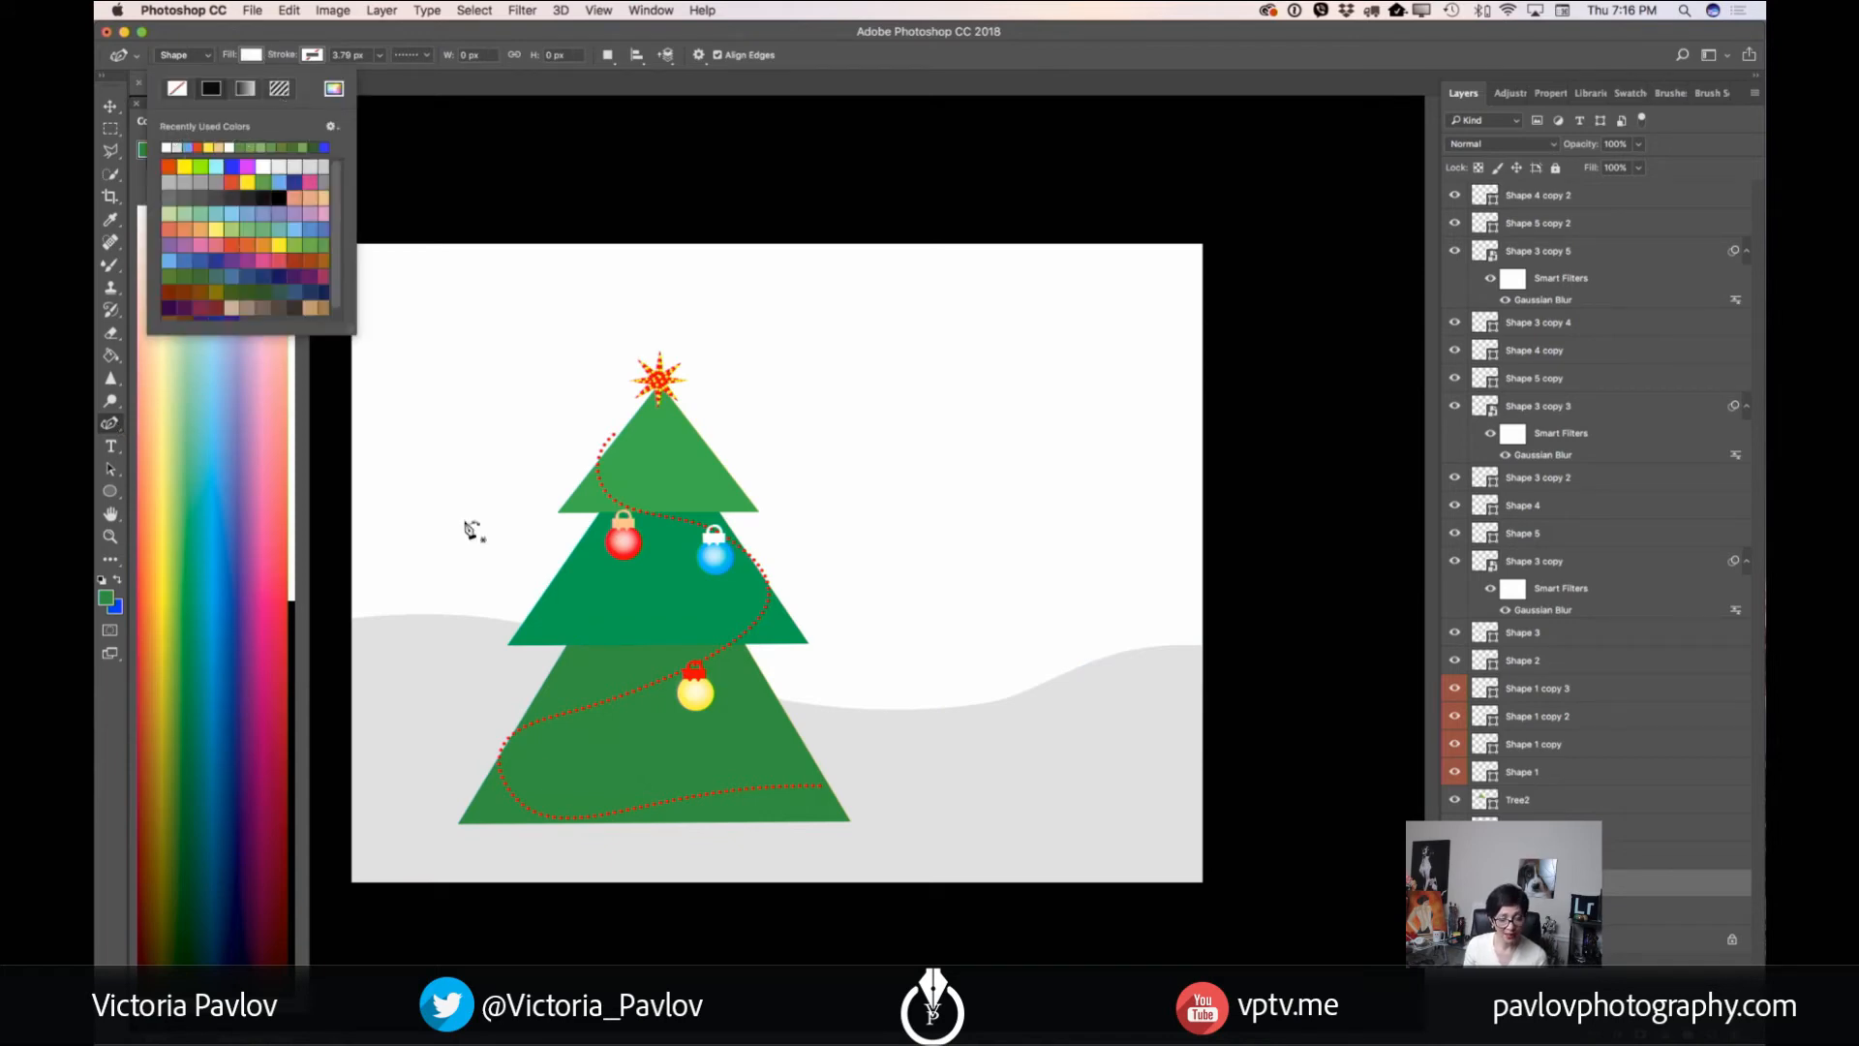
left_click(372, 829)
left_click(434, 825)
left_click(469, 806)
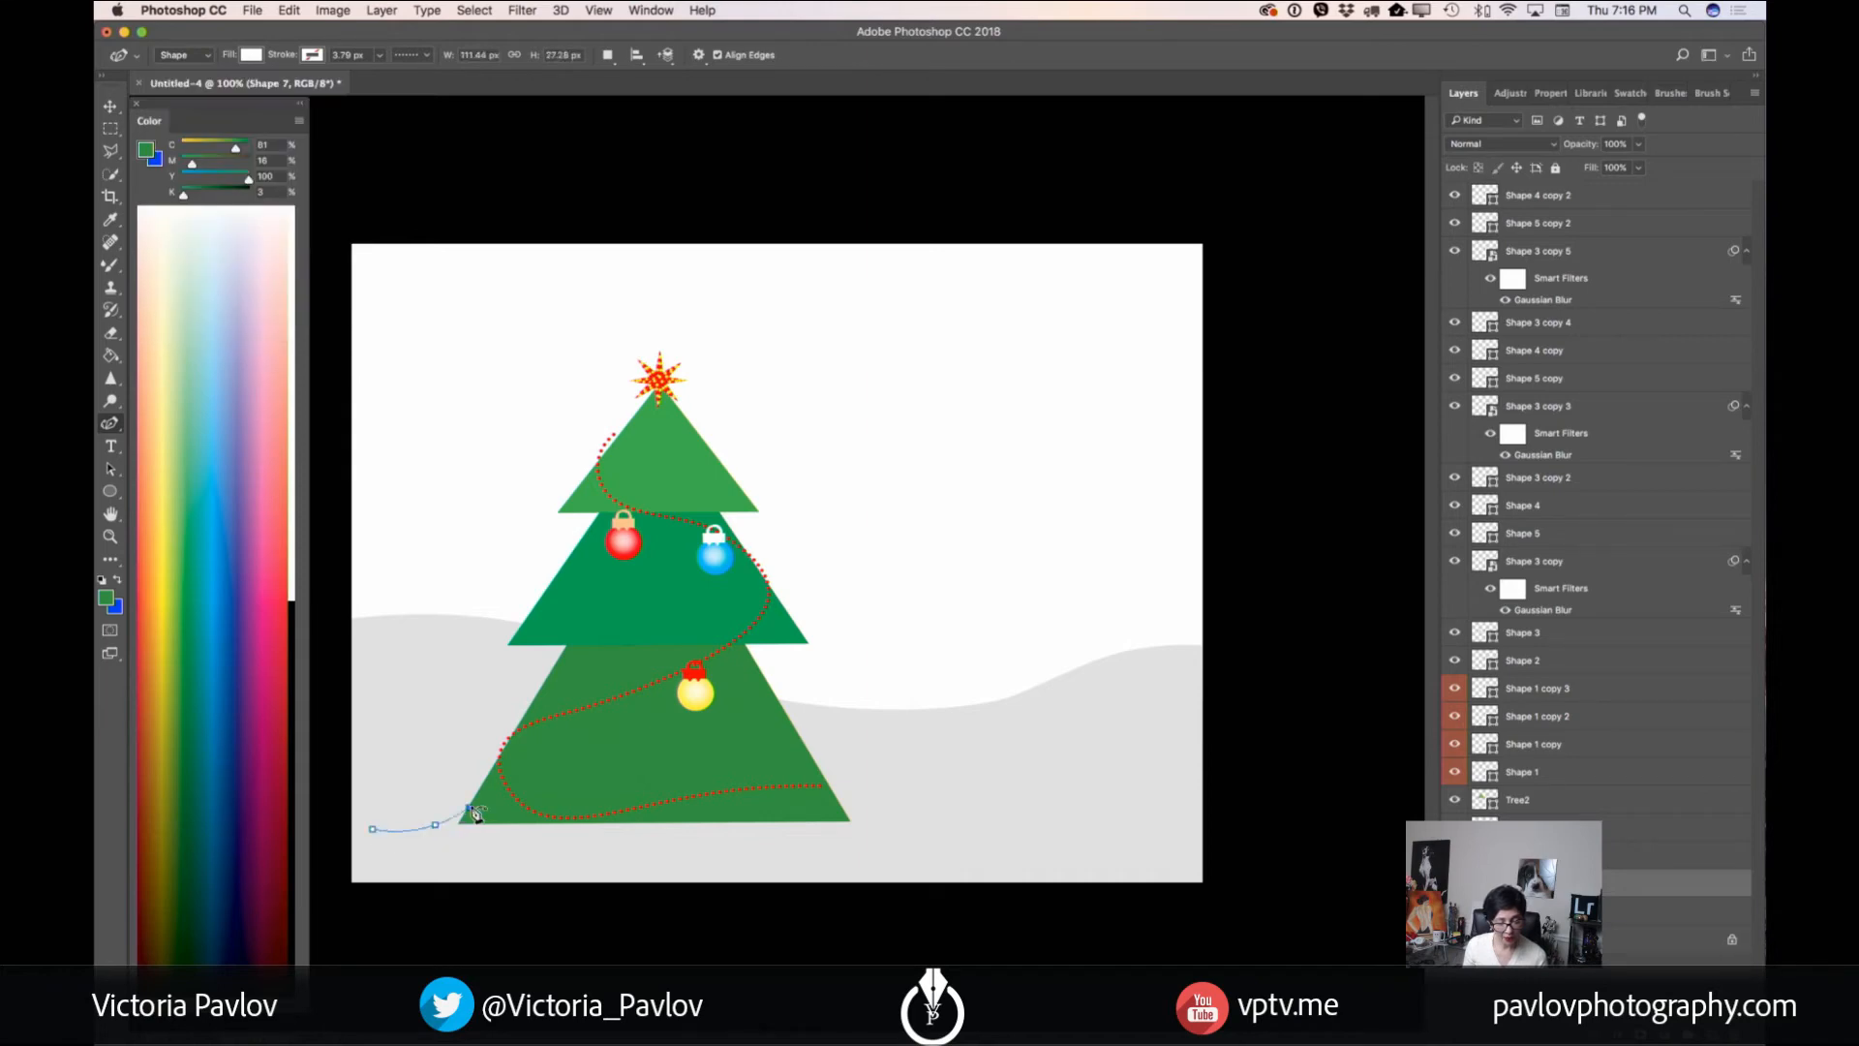
left_click(533, 797)
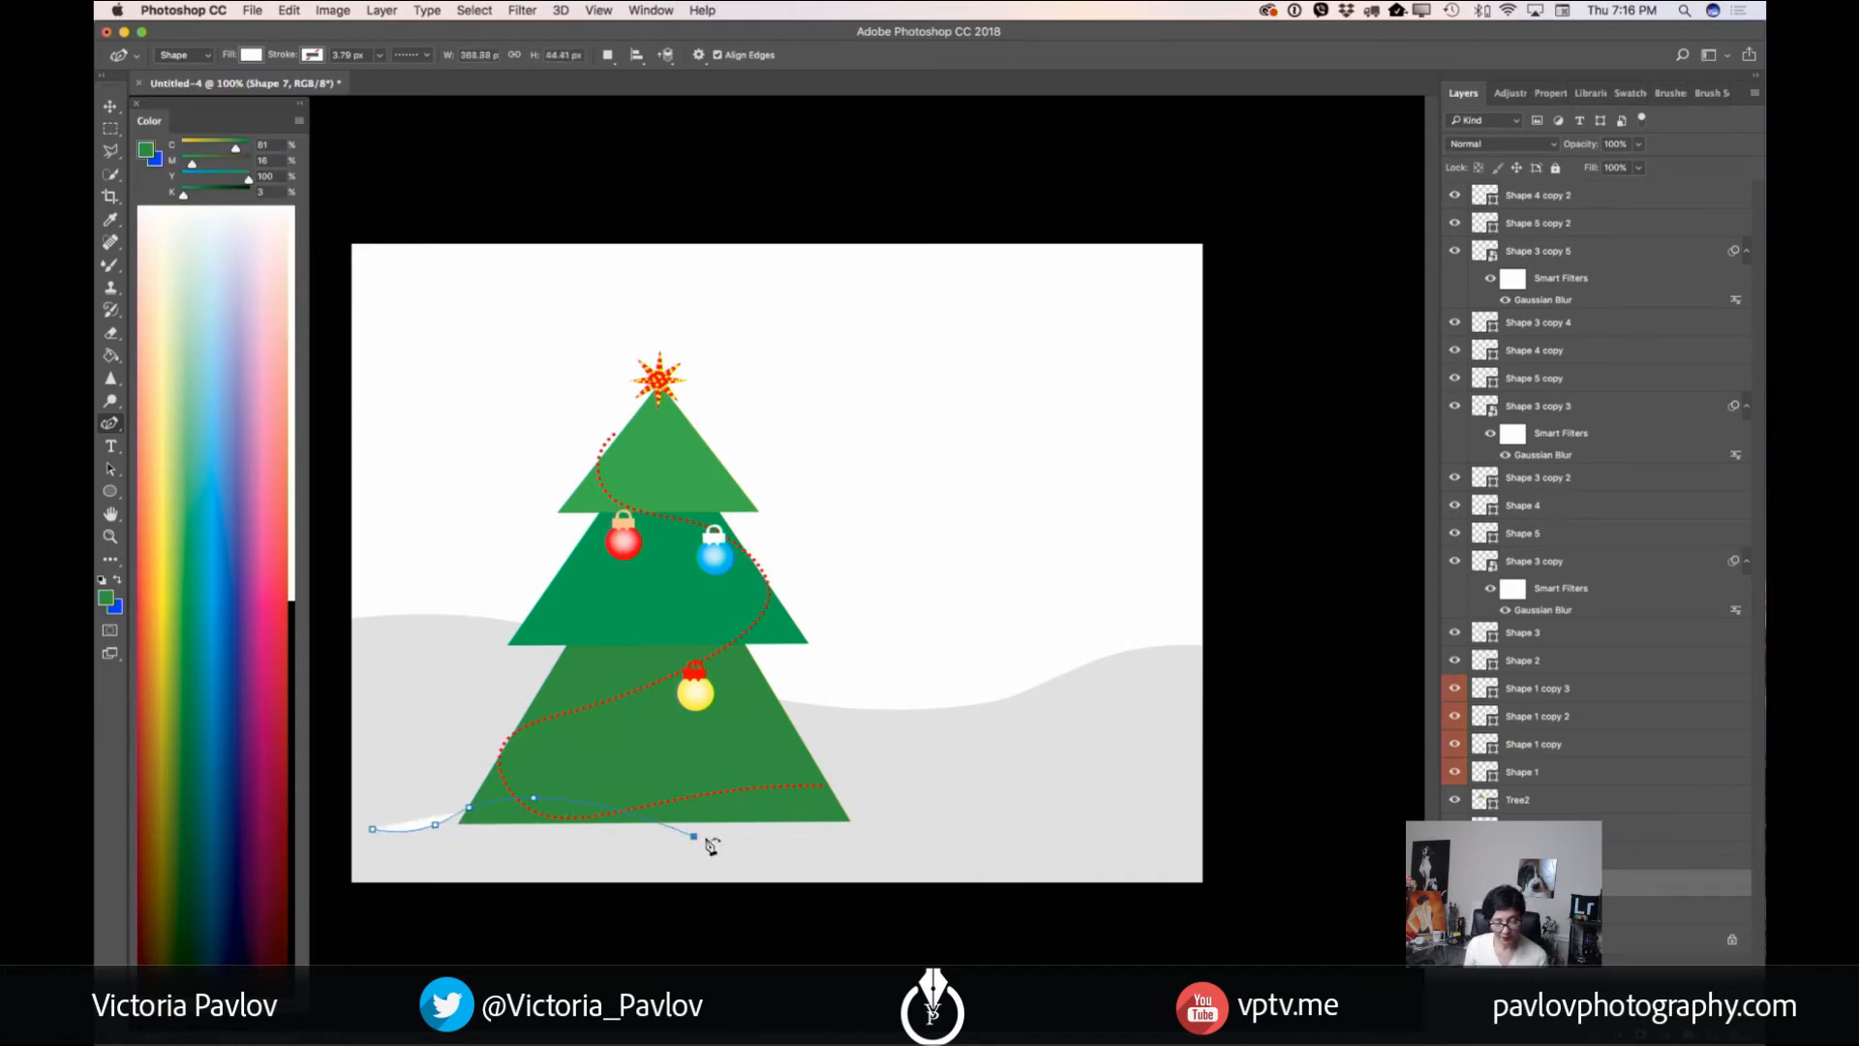
left_click(820, 818)
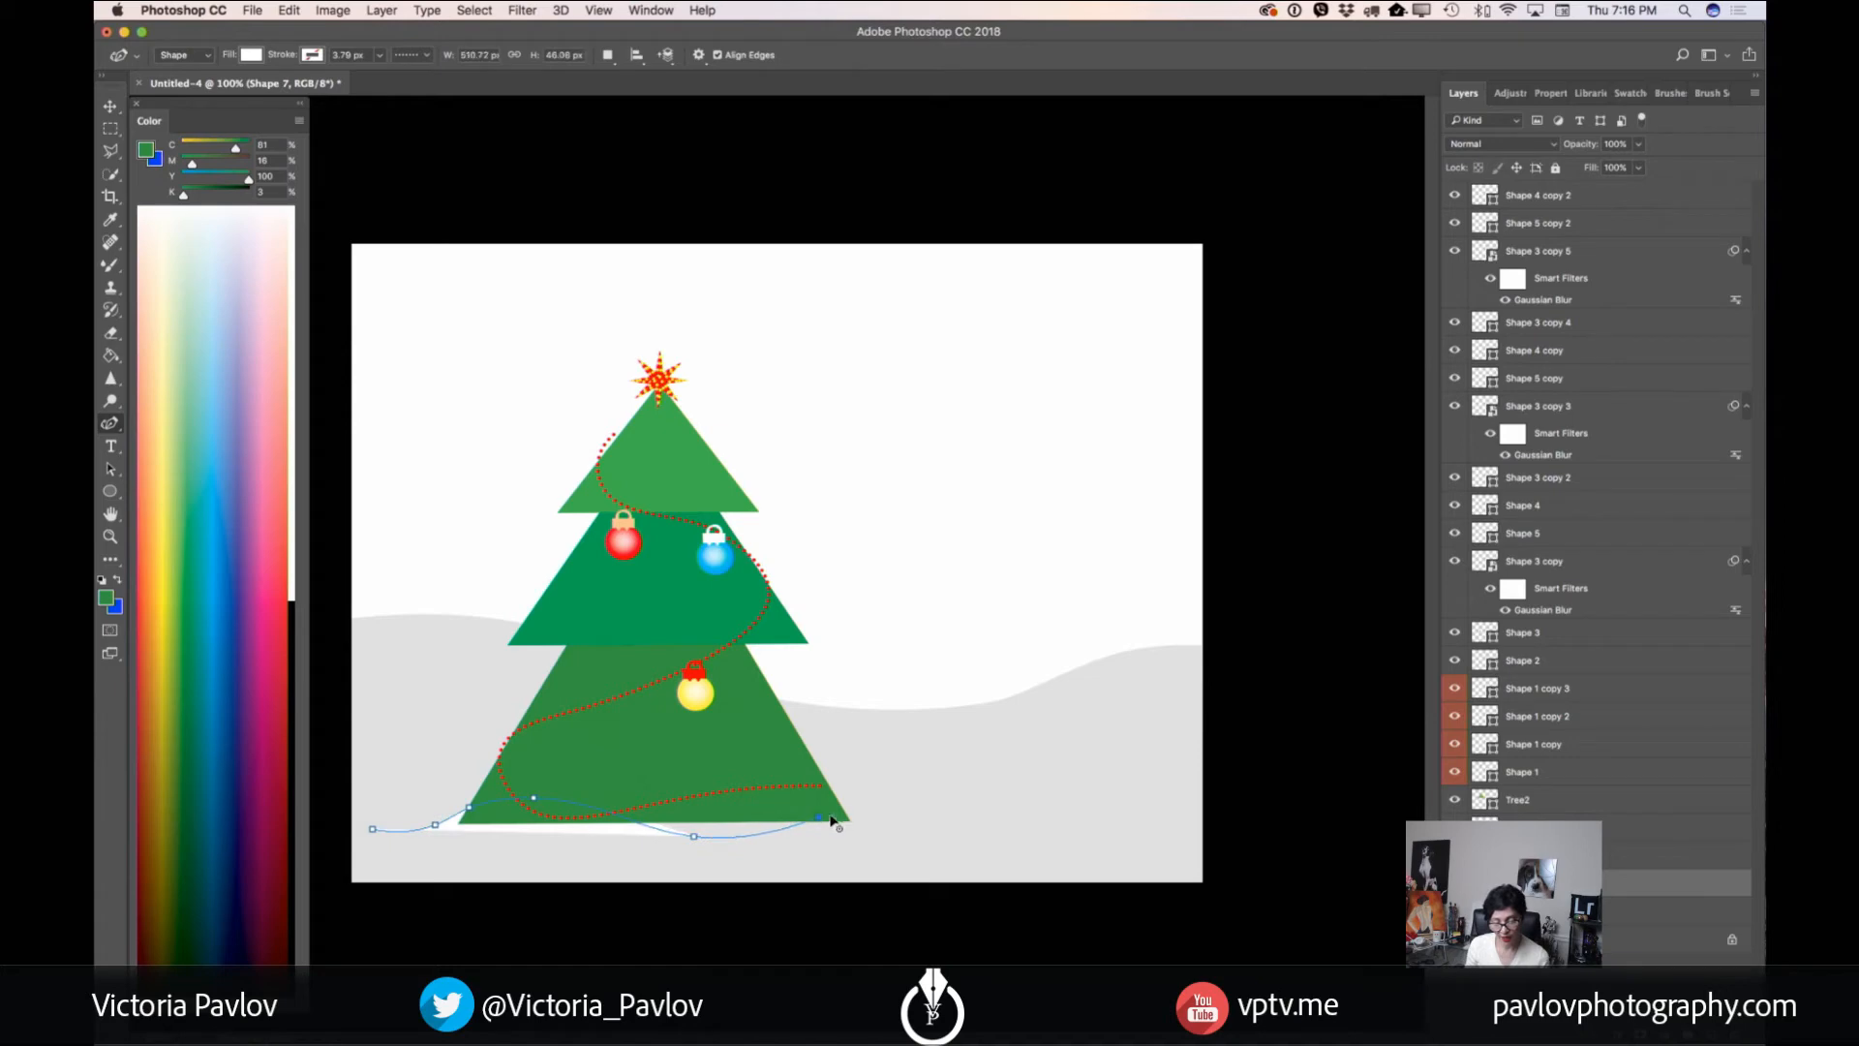
left_click(877, 800)
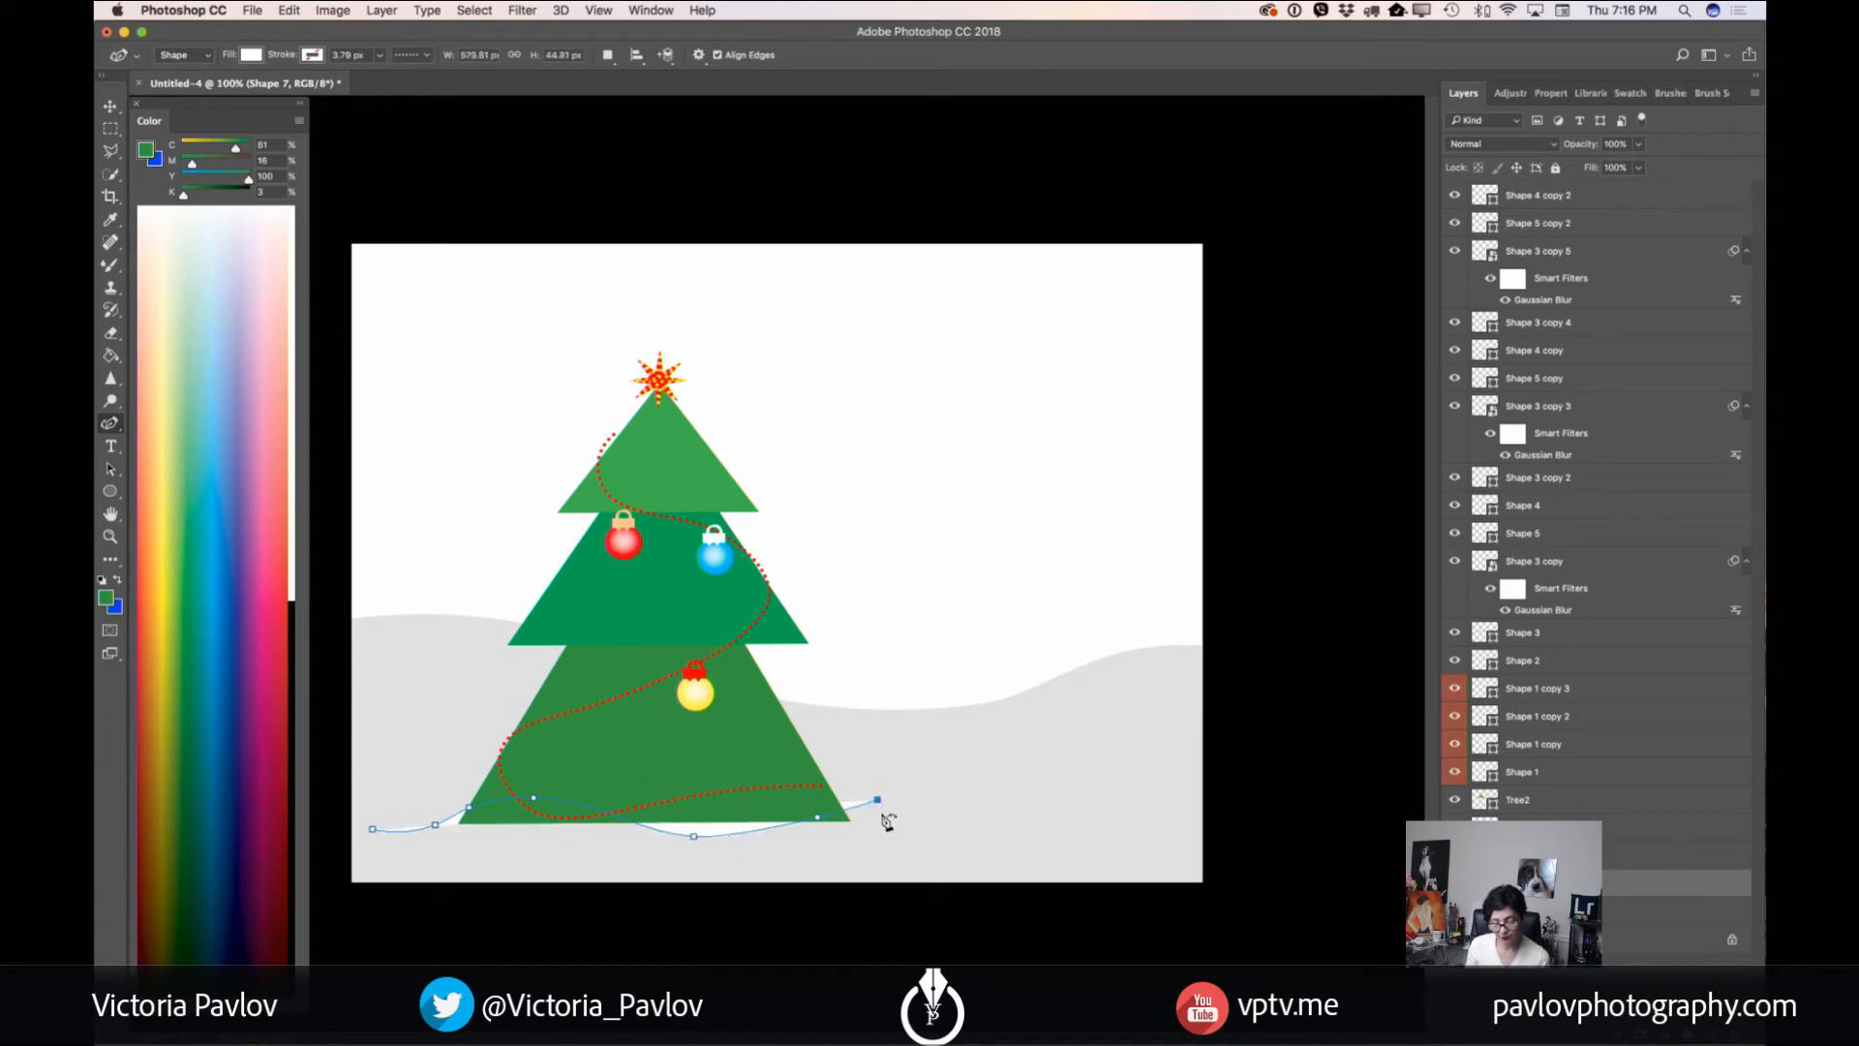
left_click(852, 832)
left_click(691, 871)
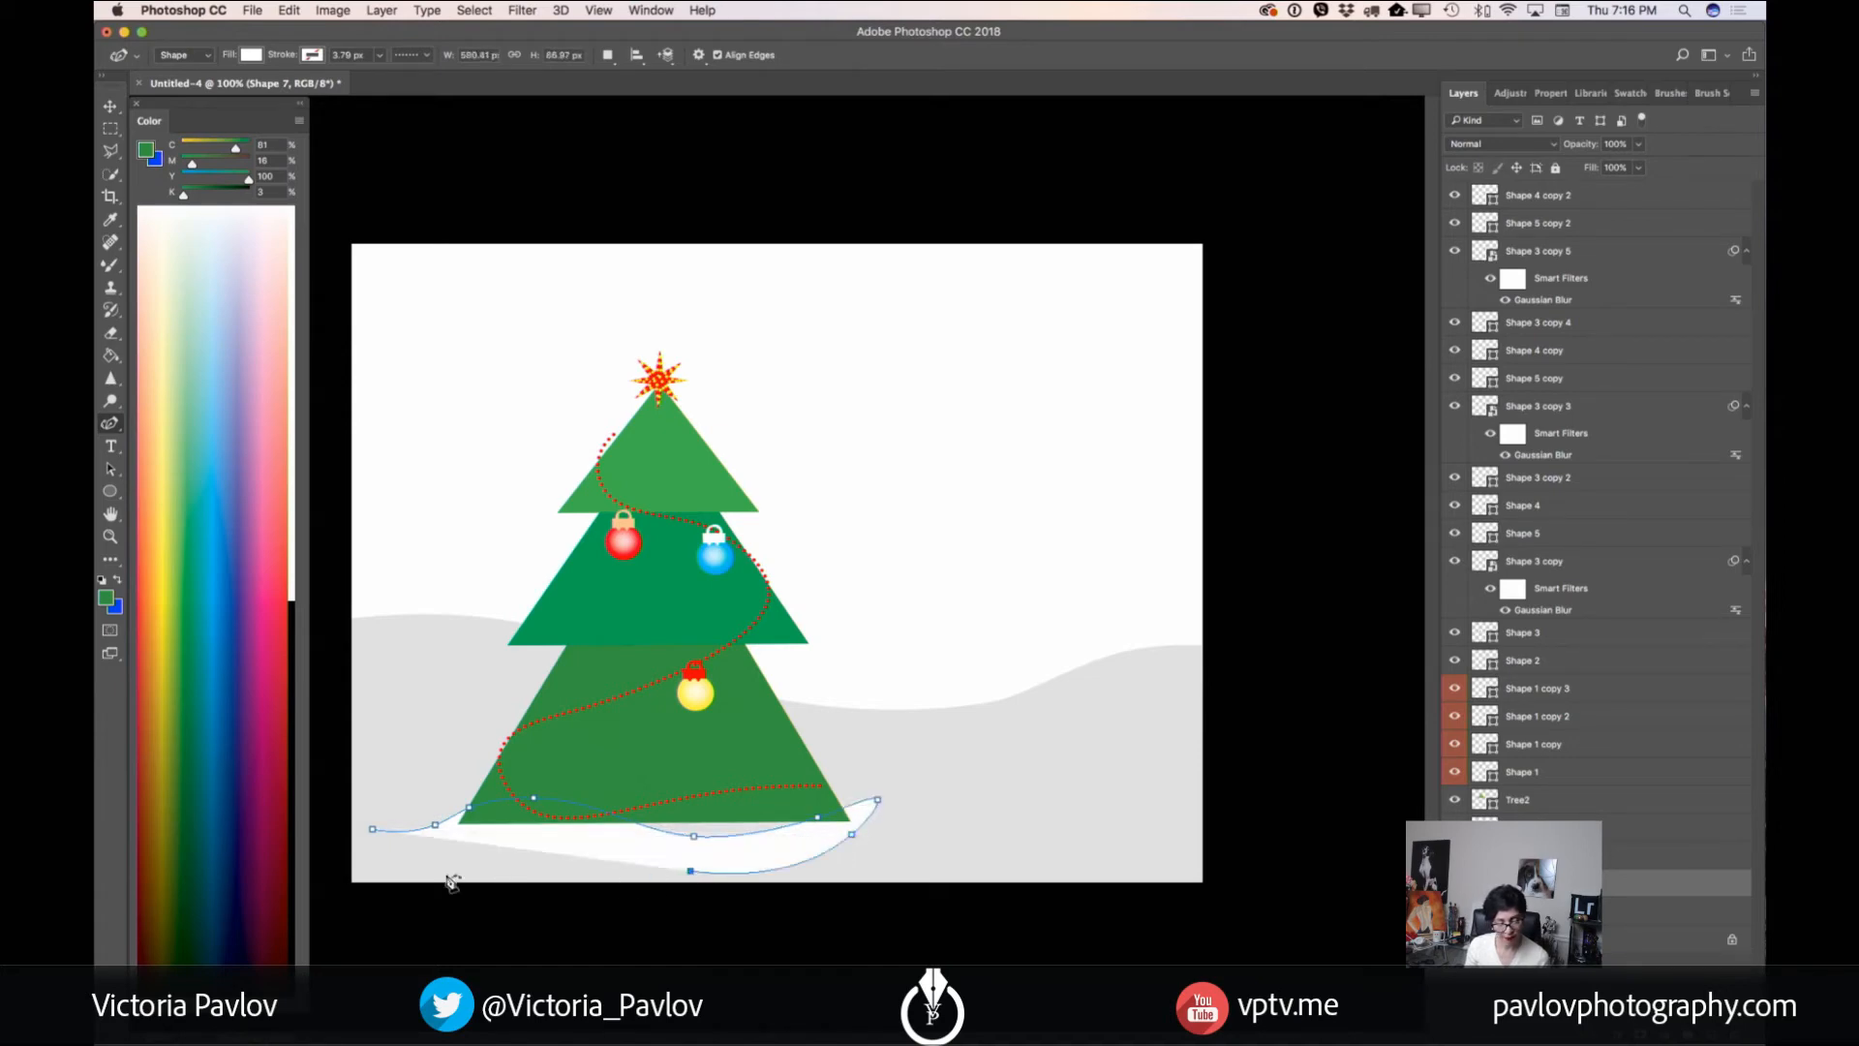
- Finish and close the white snowdrift outline along the ground beneath the tree's lower edge
left_click(417, 866)
left_click(336, 845)
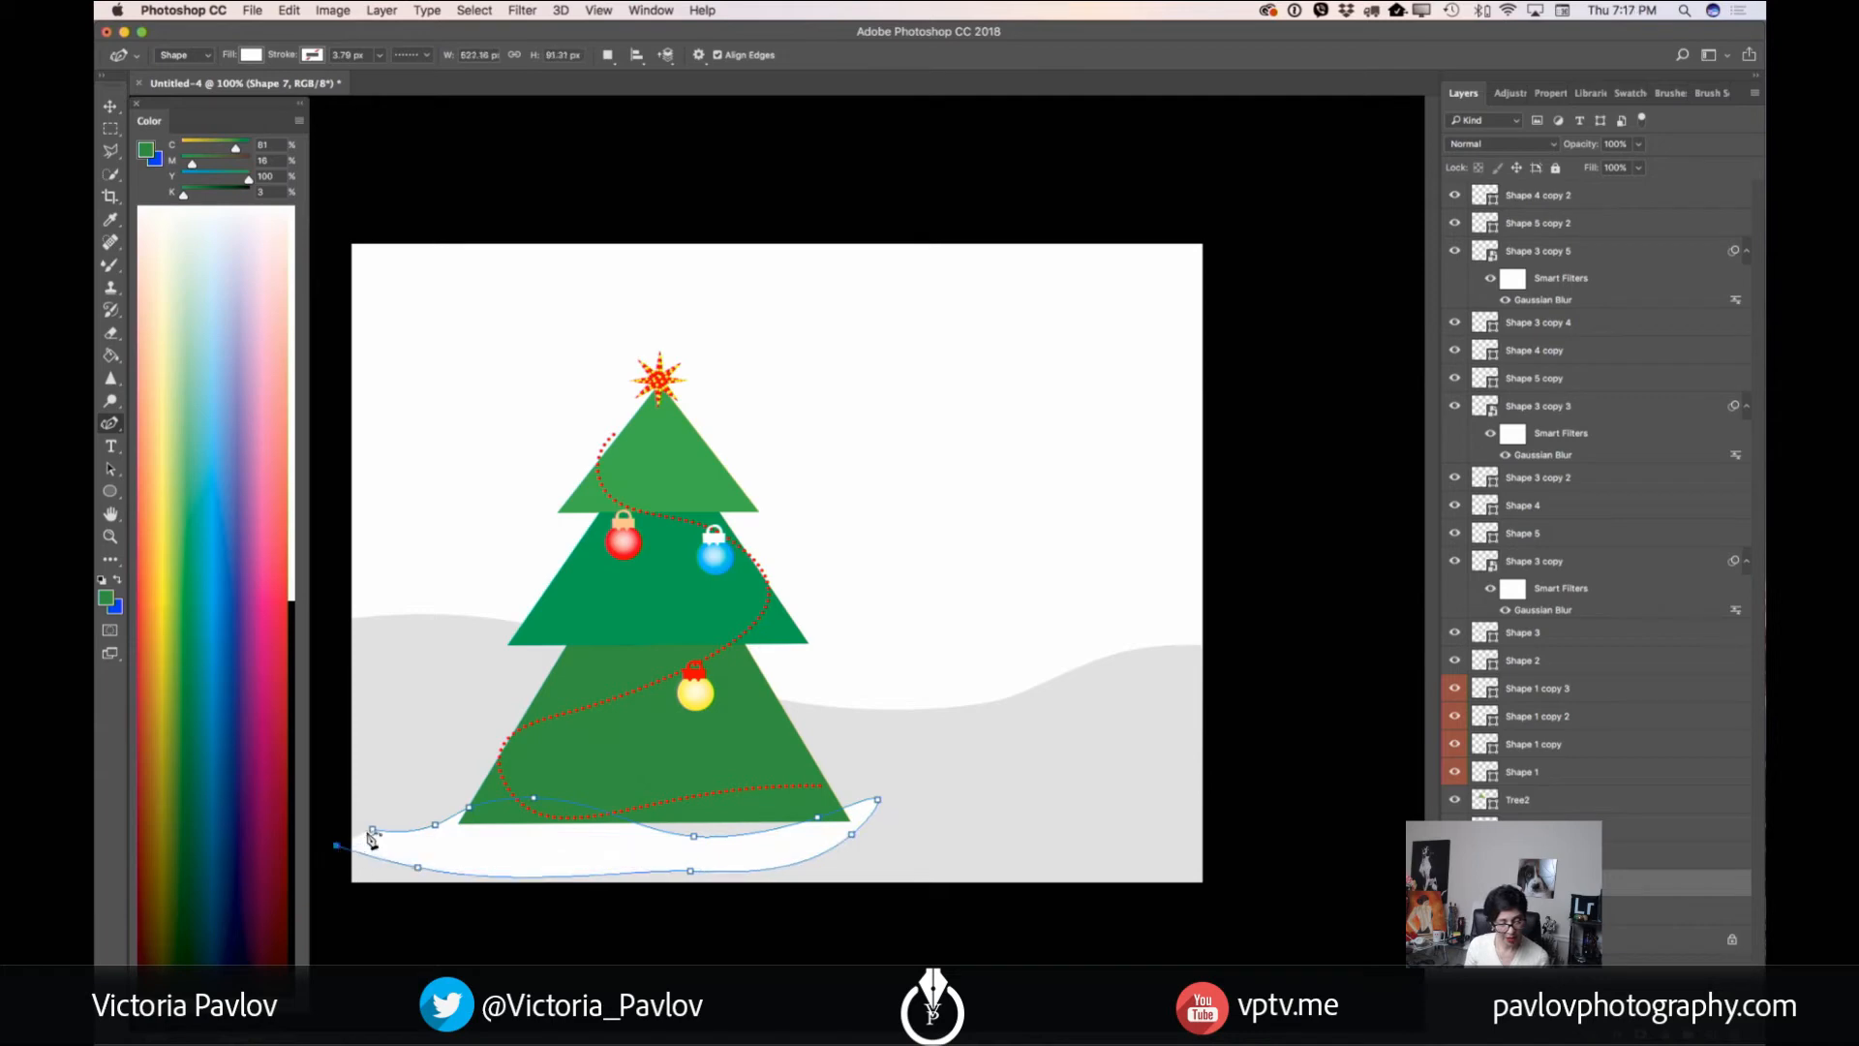
left_click(372, 832)
- Bring the Shape 7 snowdrift layer to the top of the stack and shift the drift slightly up over the tree's base
key("v")
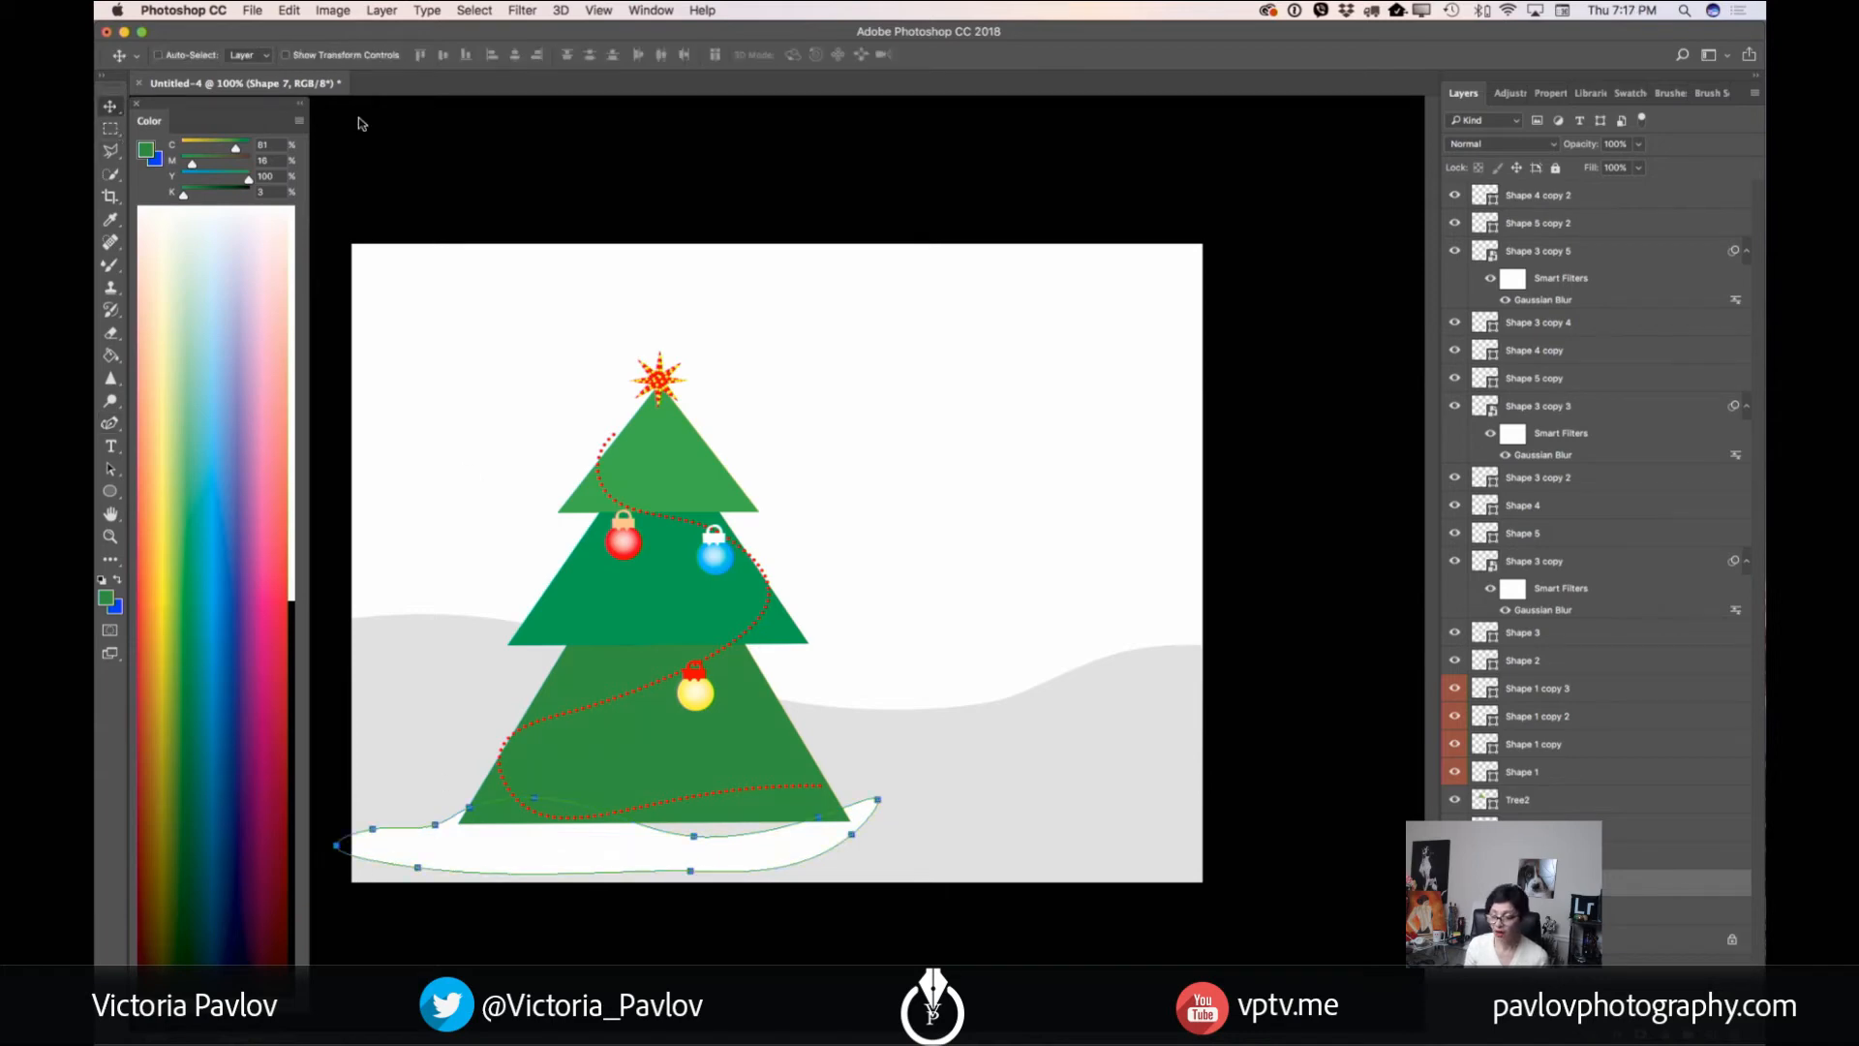
left_click_drag(1615, 887, 1521, 196)
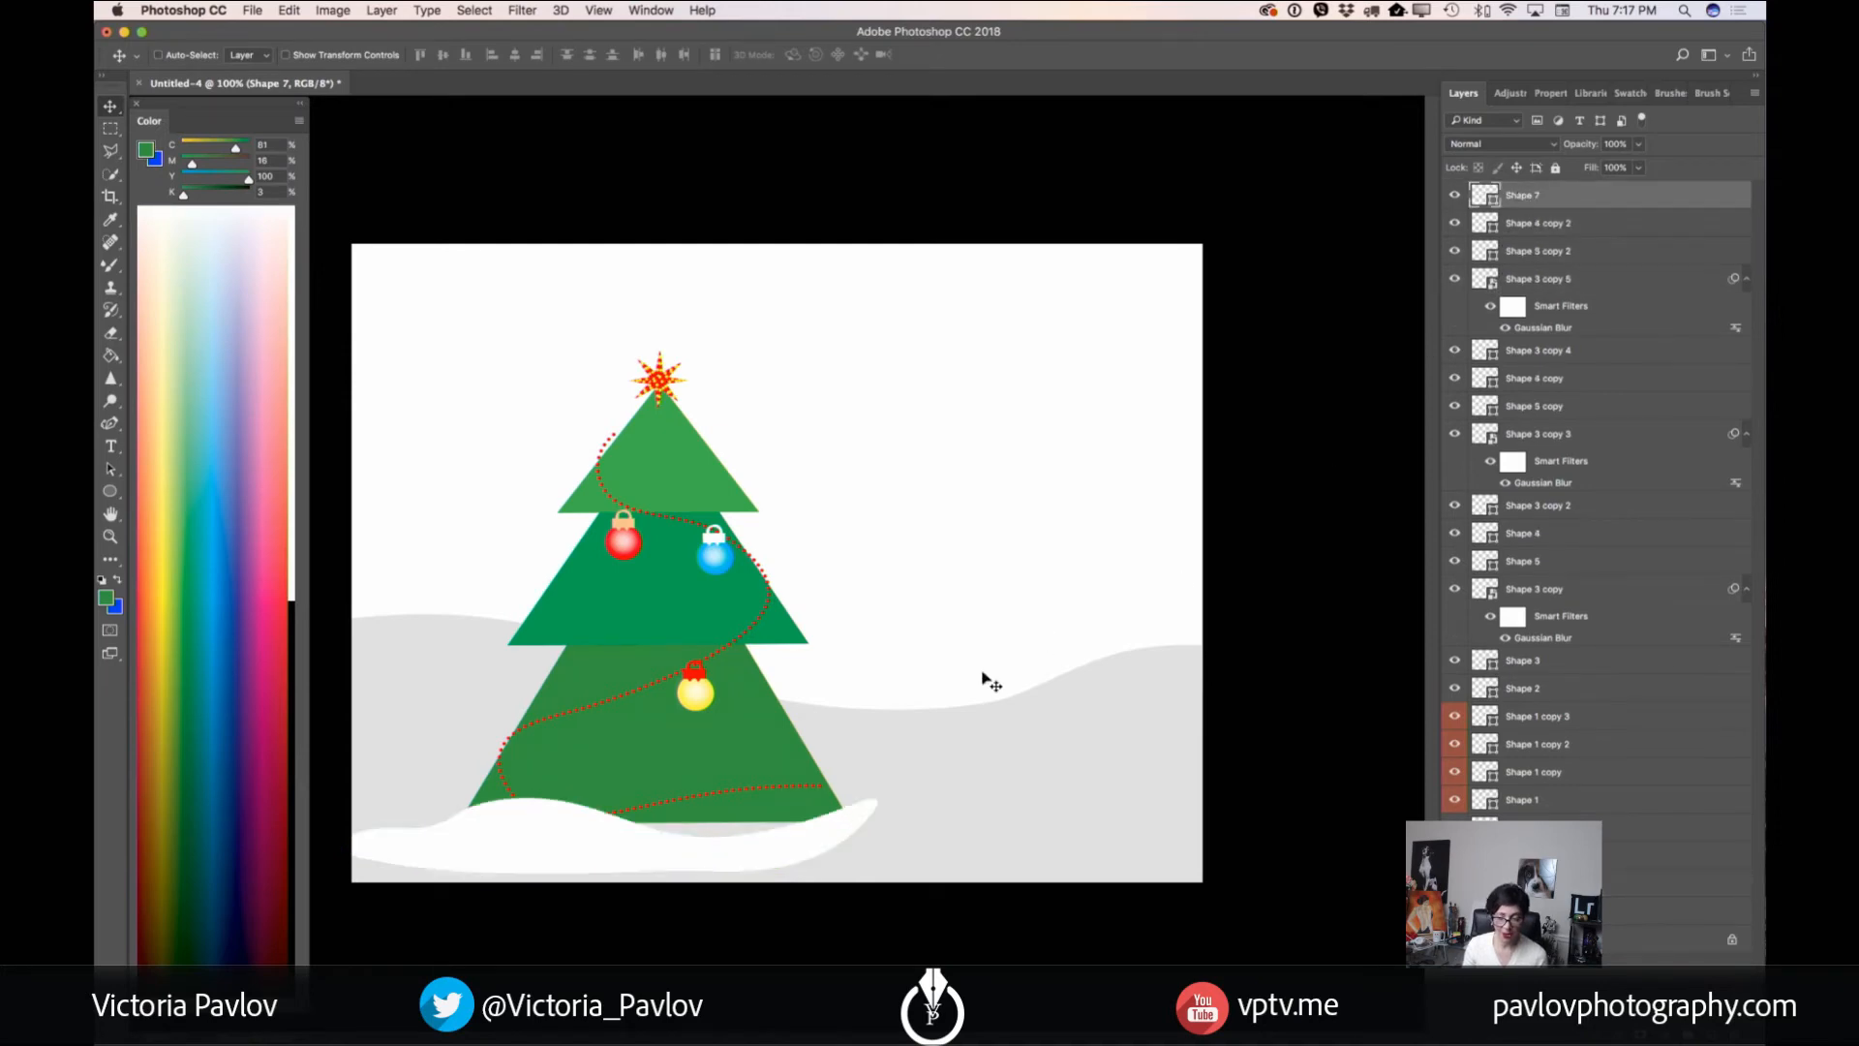
left_click_drag(614, 846, 641, 824)
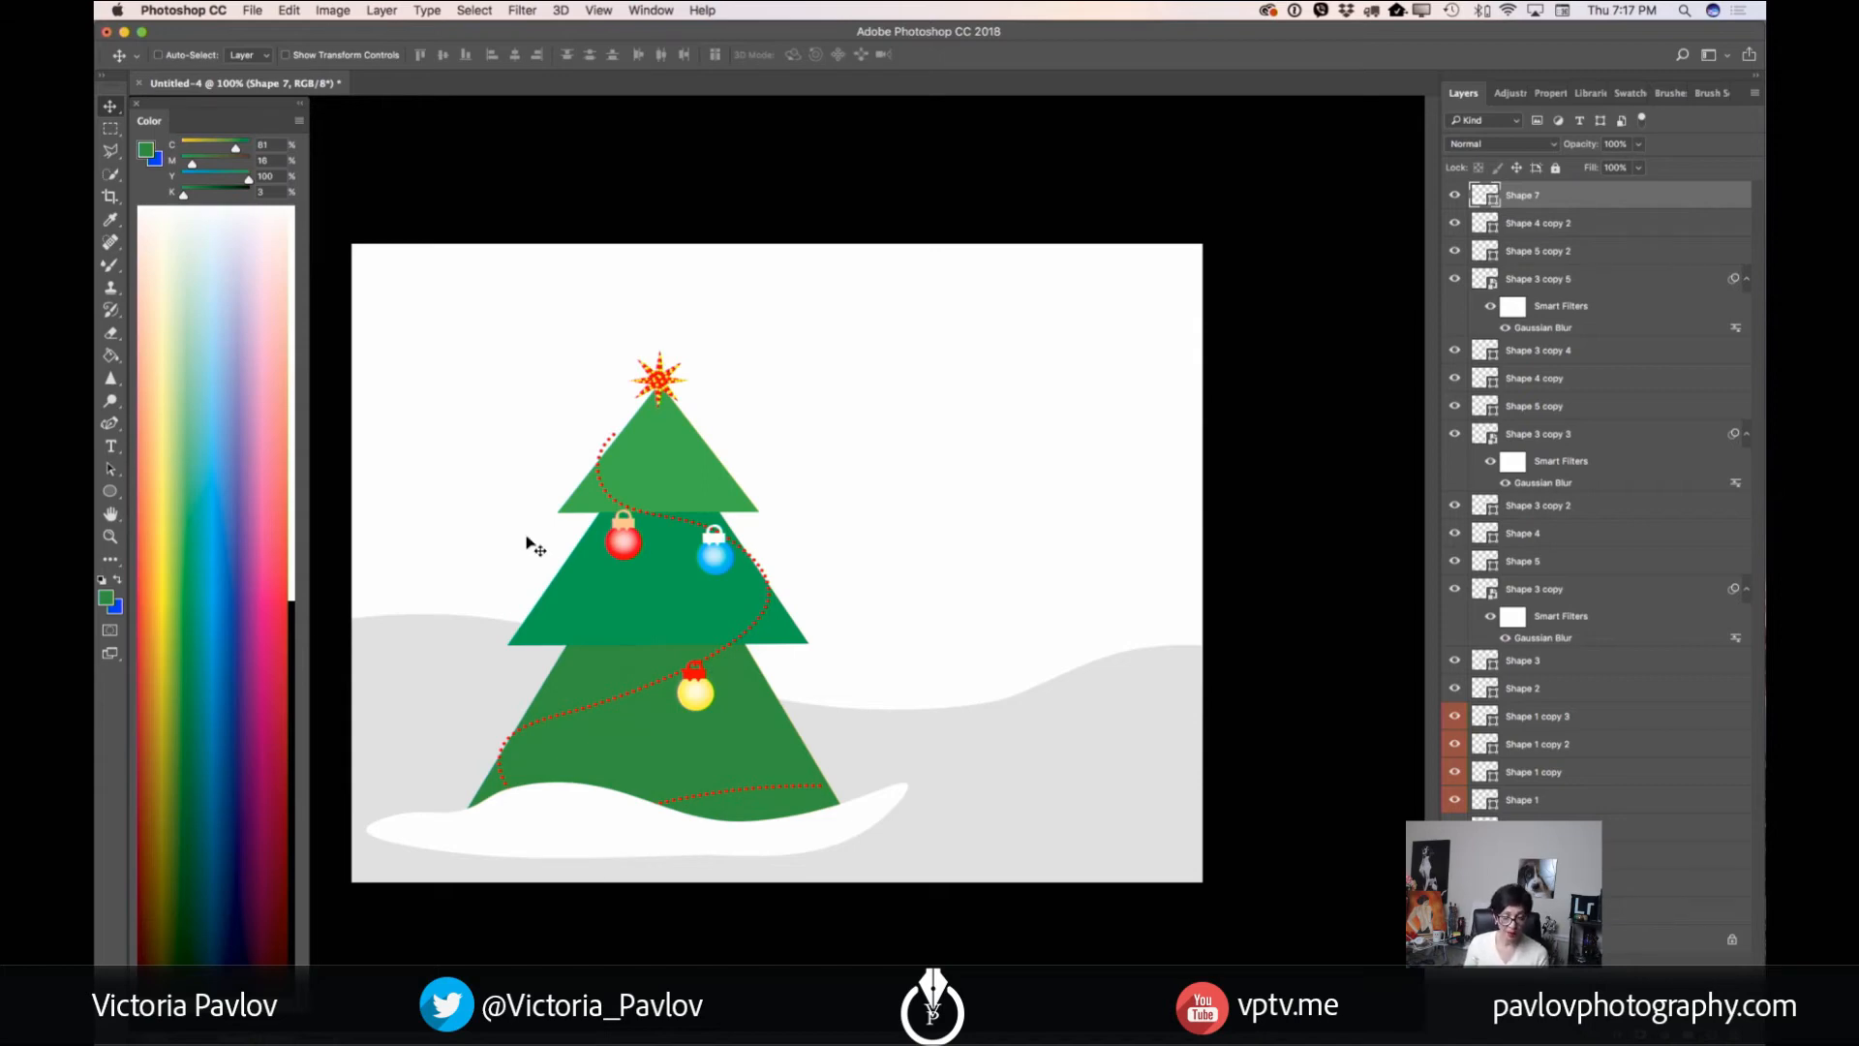
- Reshape the front snowdrift by adjusting its anchor points, rounding off the raised right tip and smoothing the upper and lower curves
left_click(111, 426)
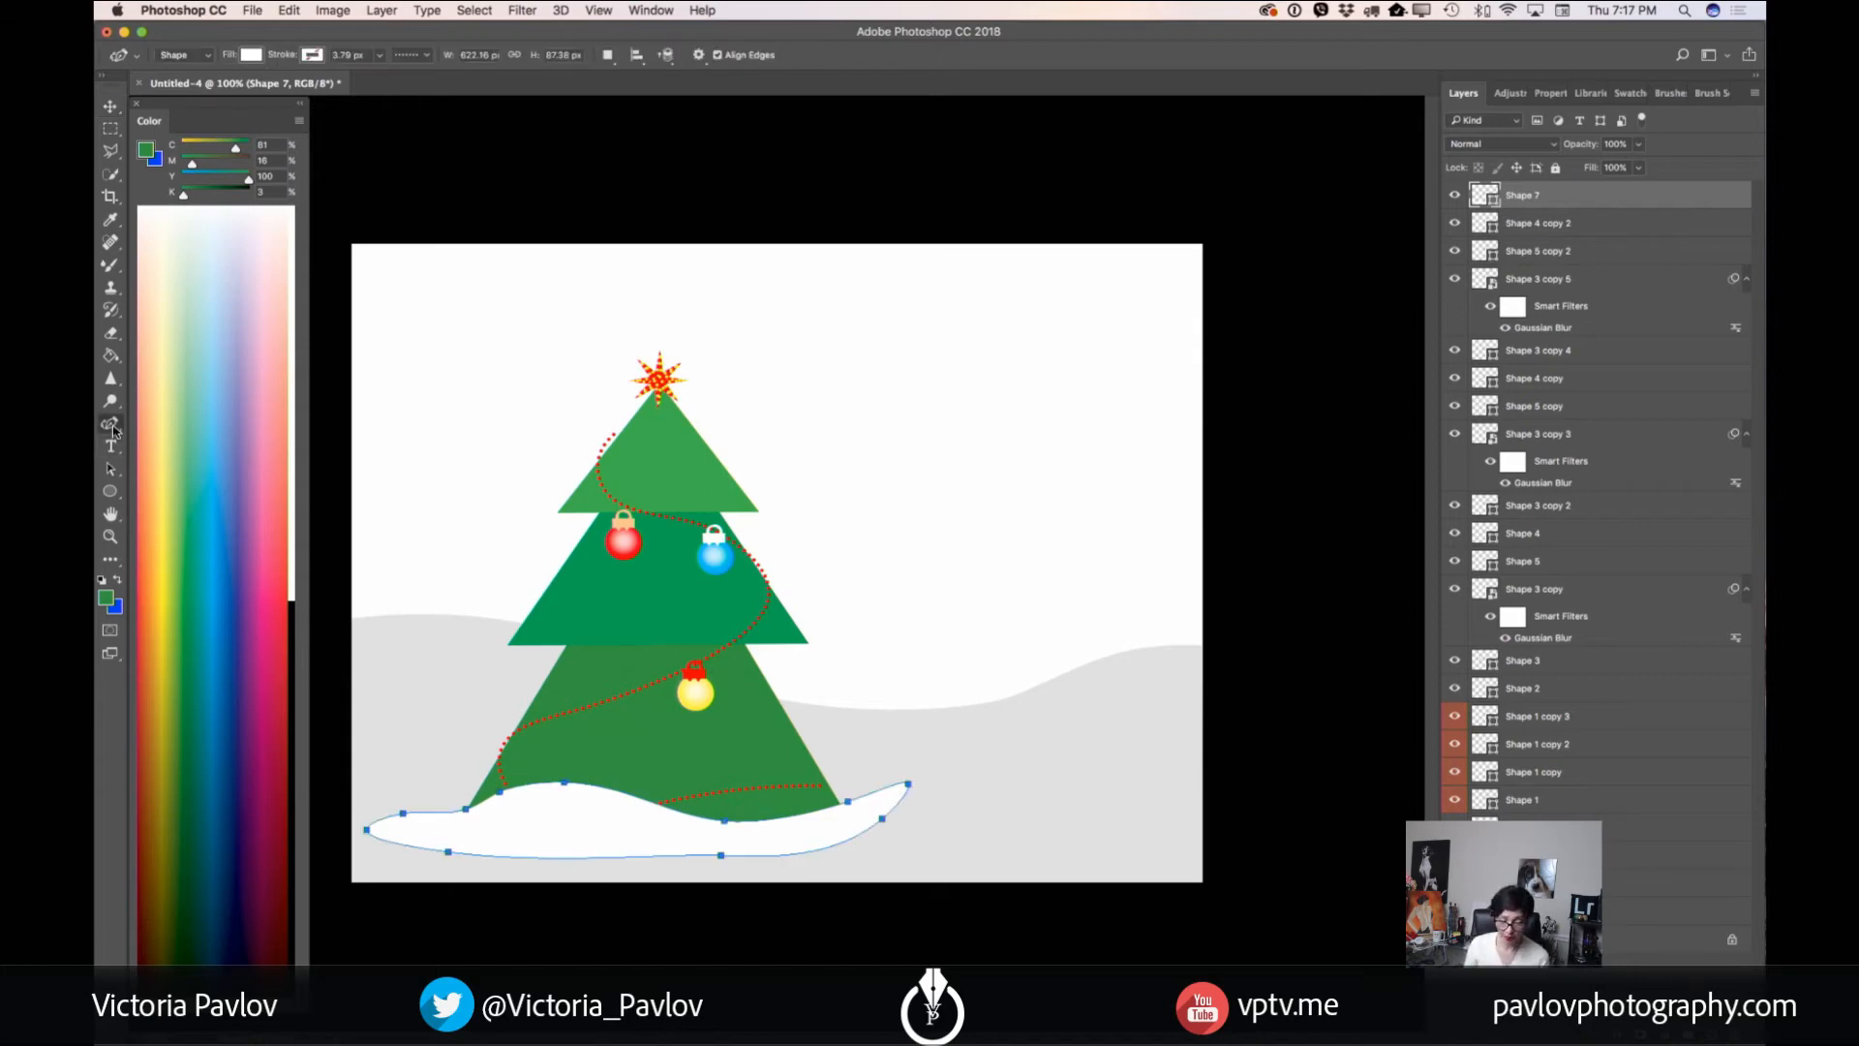
left_click(882, 821)
left_click_drag(904, 780, 911, 824)
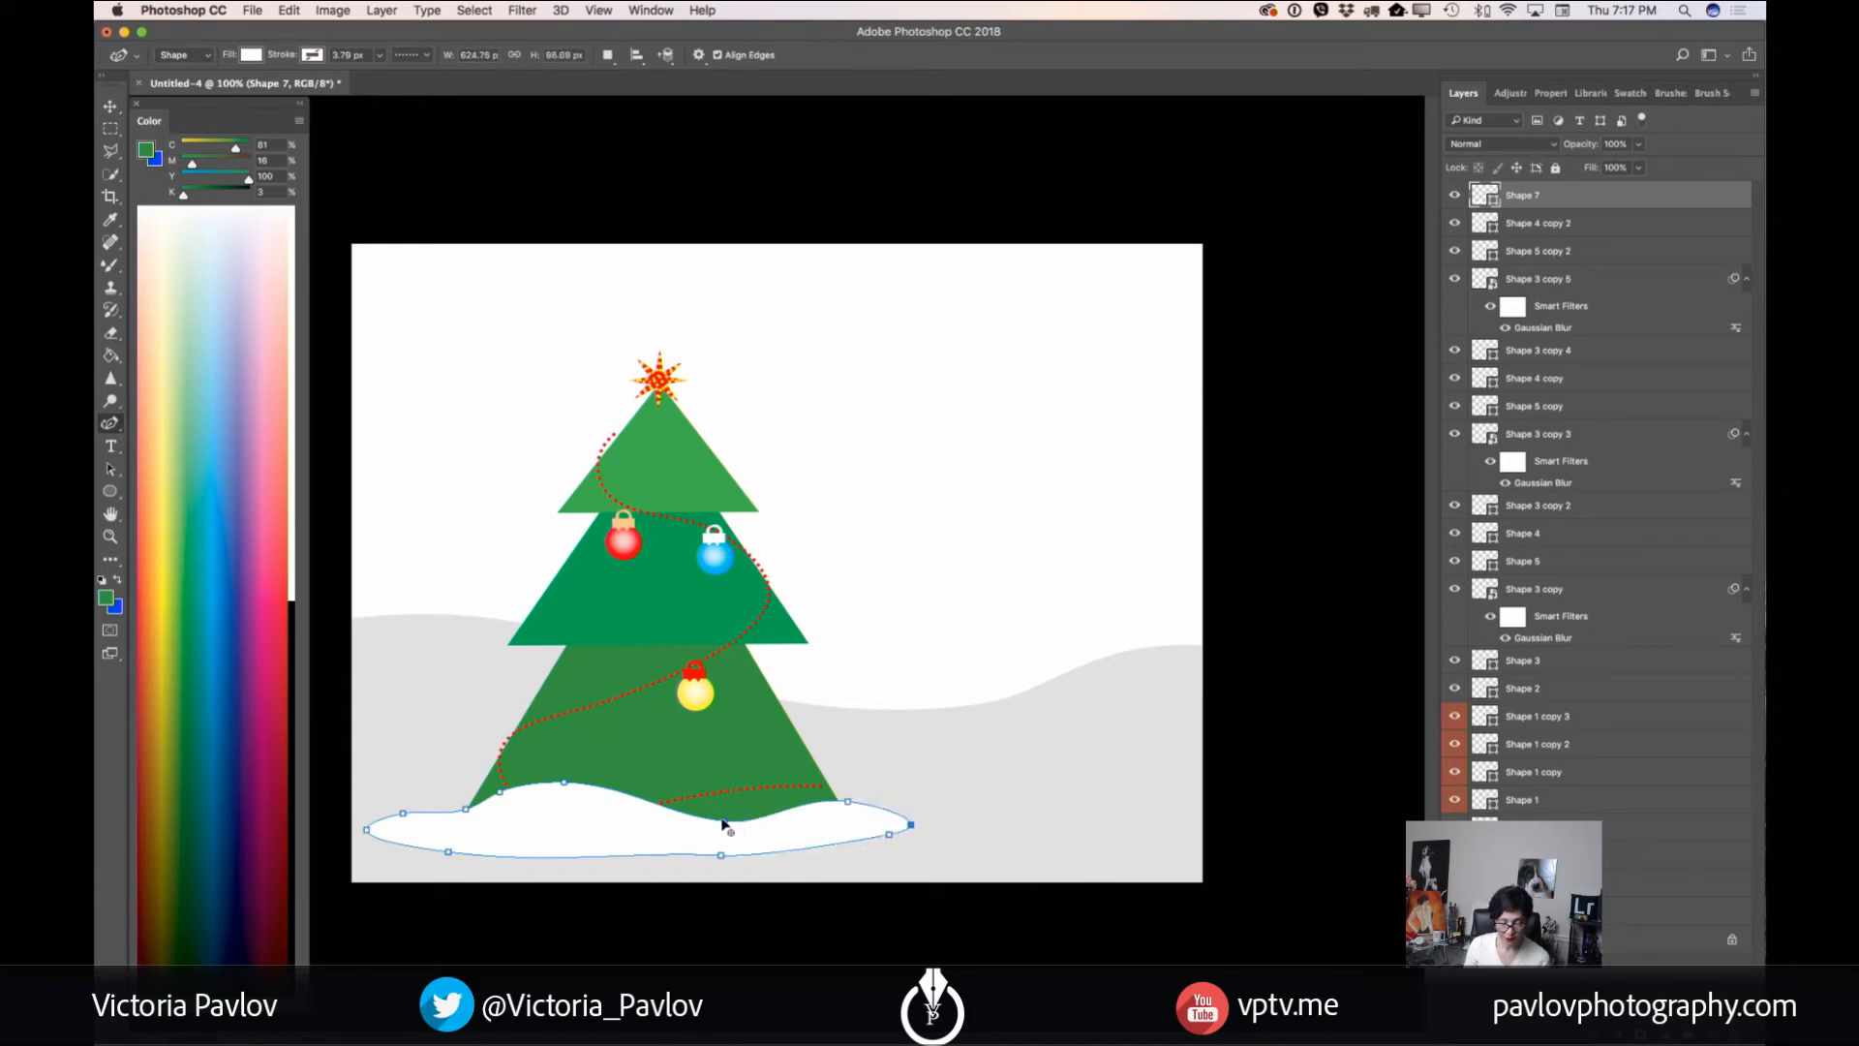
left_click_drag(724, 824, 715, 807)
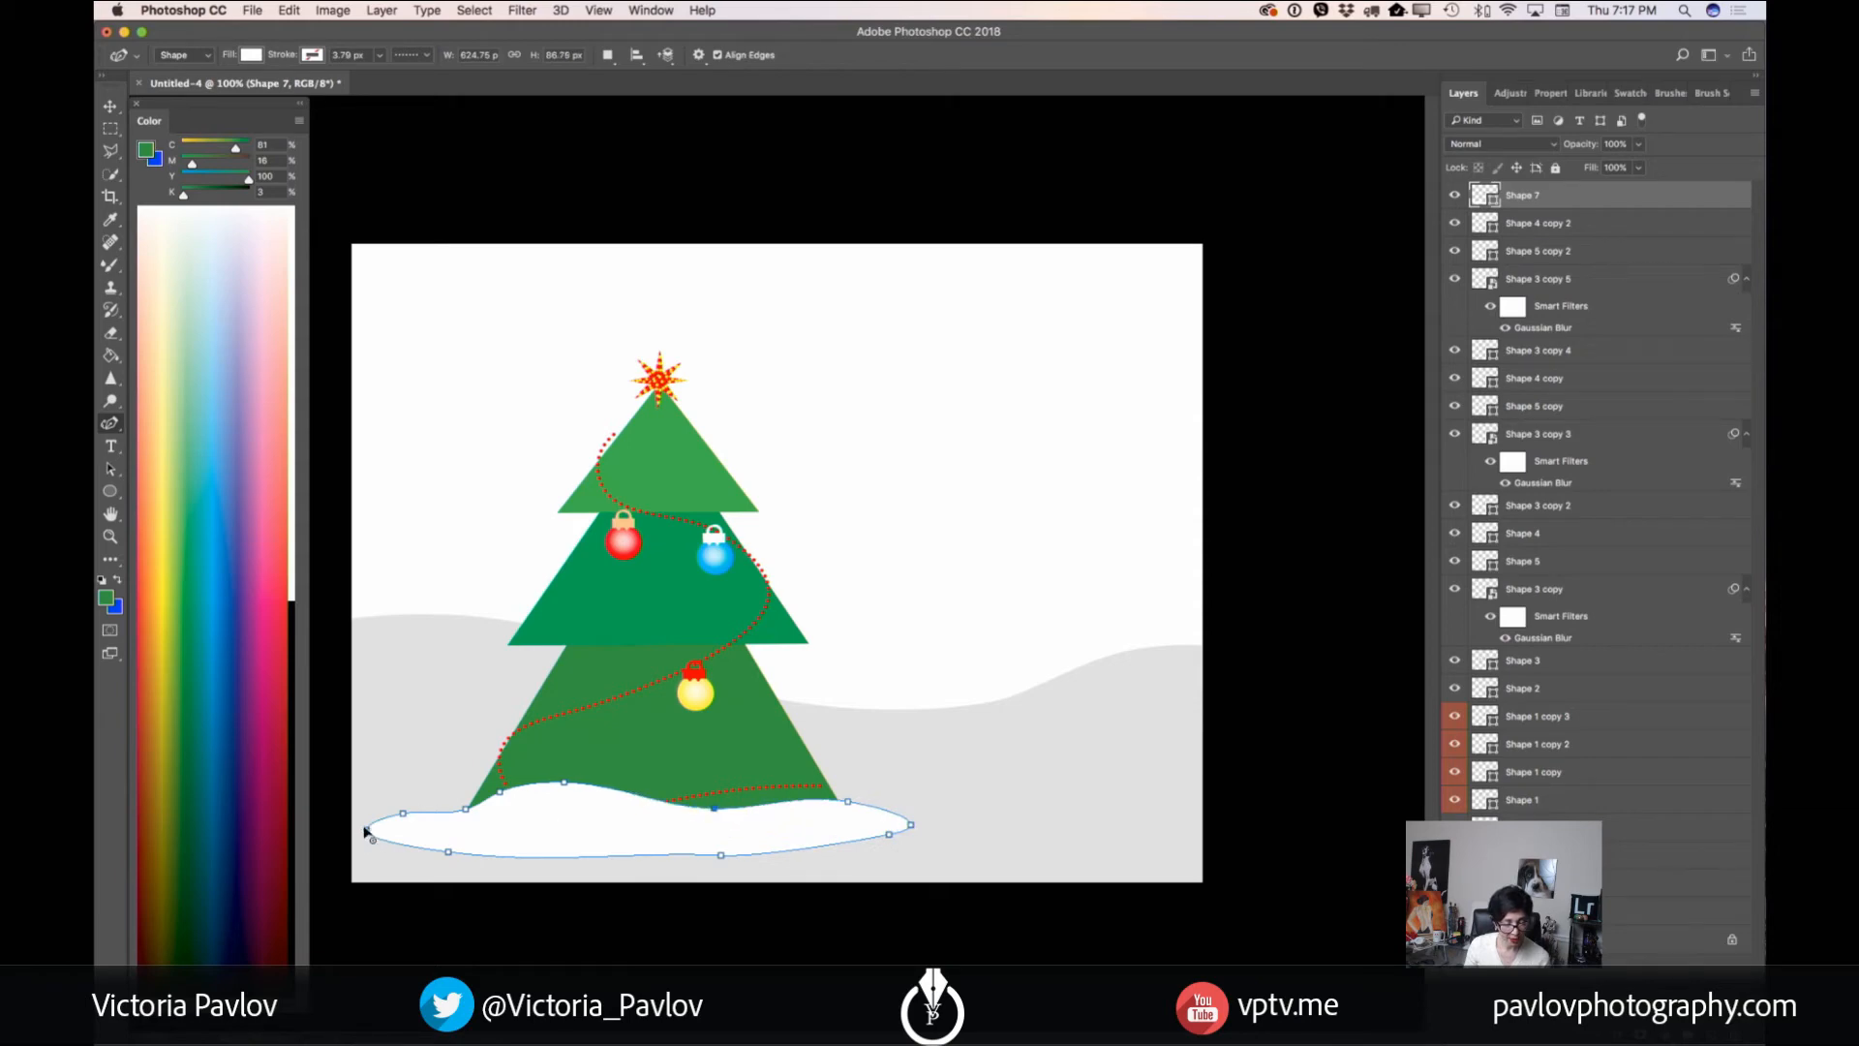
left_click_drag(366, 831, 465, 816)
left_click_drag(722, 855, 590, 865)
mouse_move(889, 834)
left_mouse_down()
mouse_move(884, 852)
mouse_move(922, 843)
left_mouse_up()
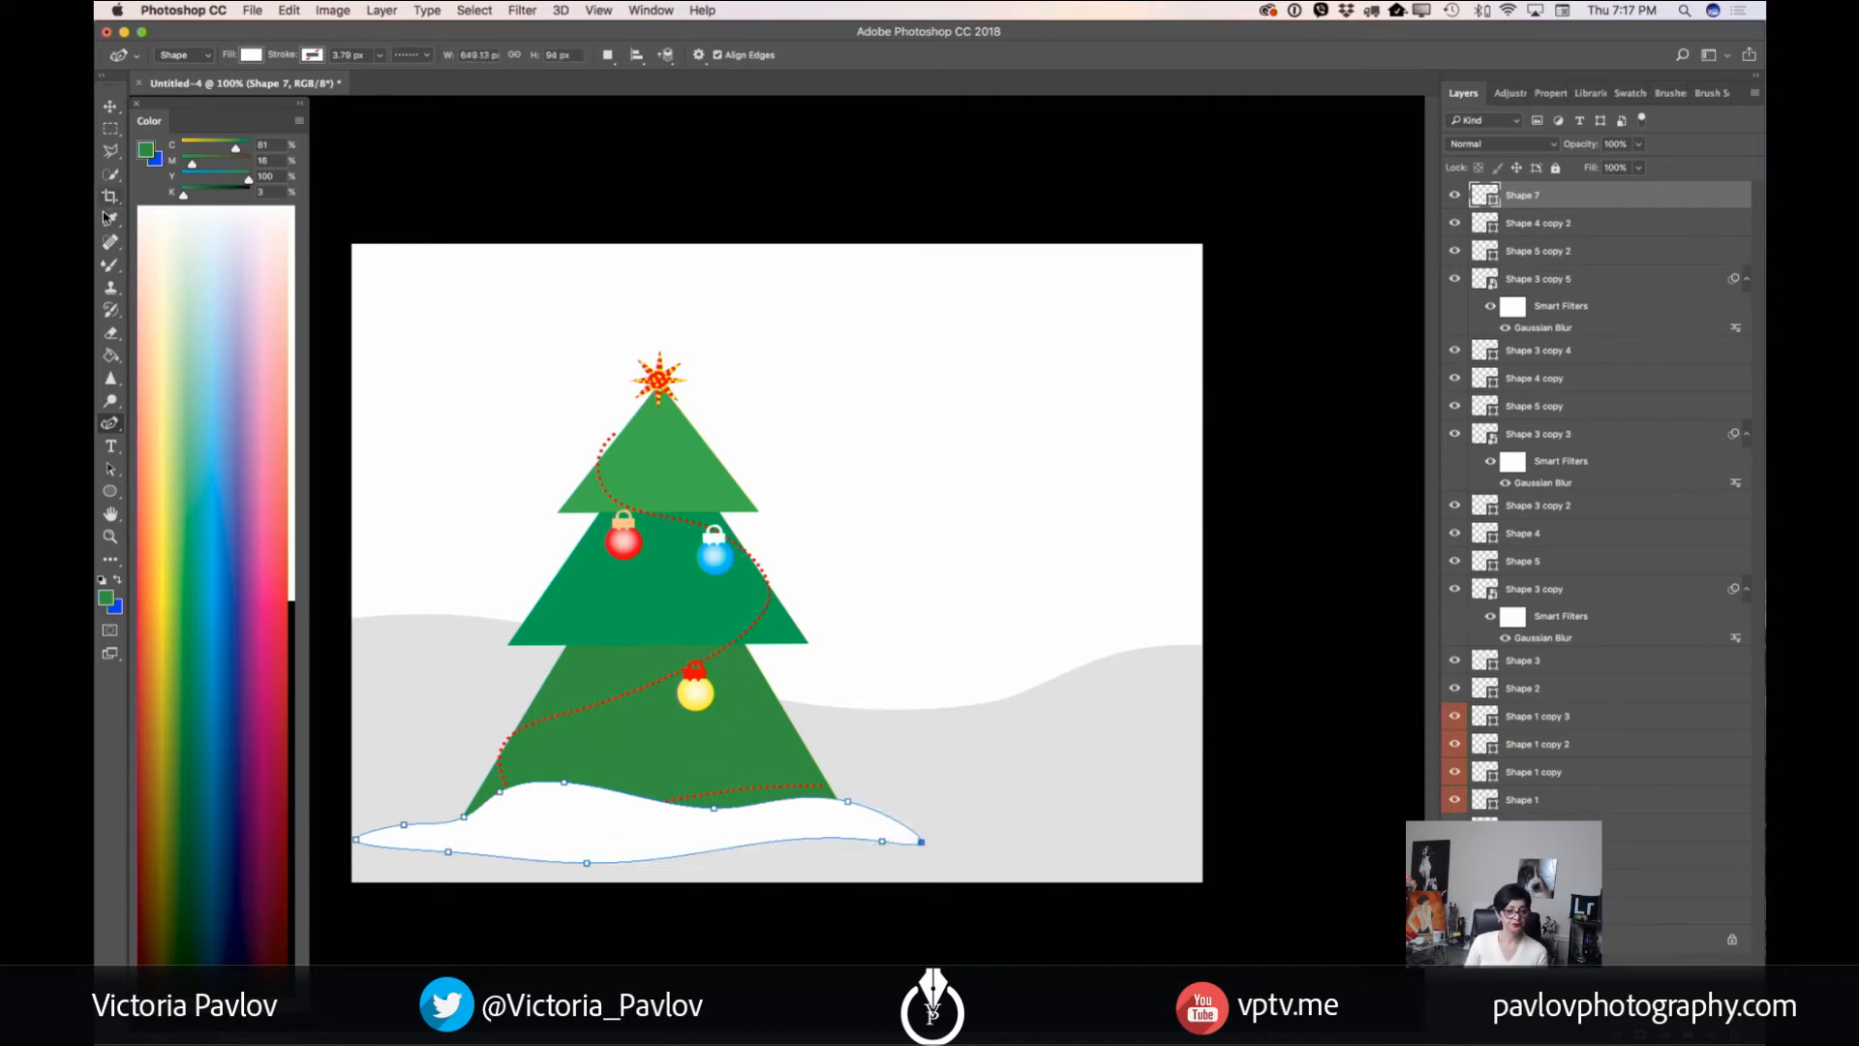
- Duplicate the Shape 7 snowdrift, place the copy to the right of the tree and order its layer behind the tree
key("v")
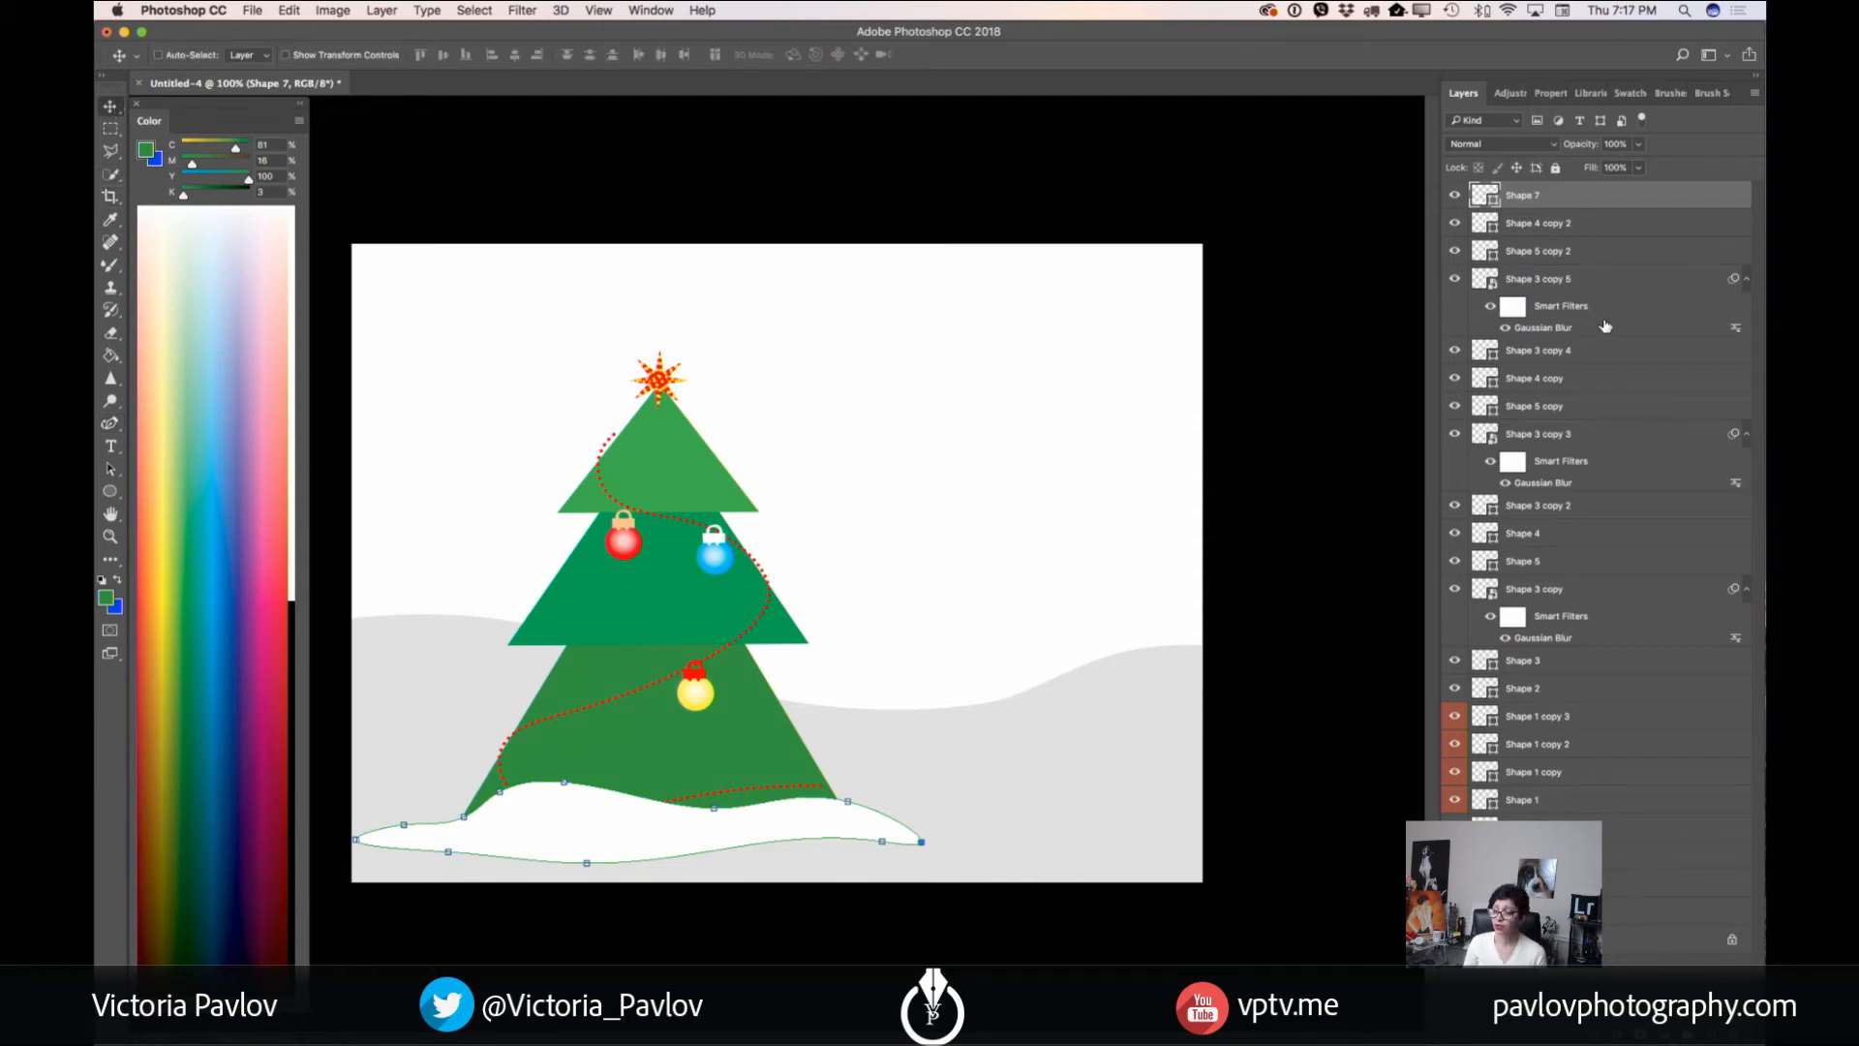
left_click_drag(1581, 201, 1709, 1034)
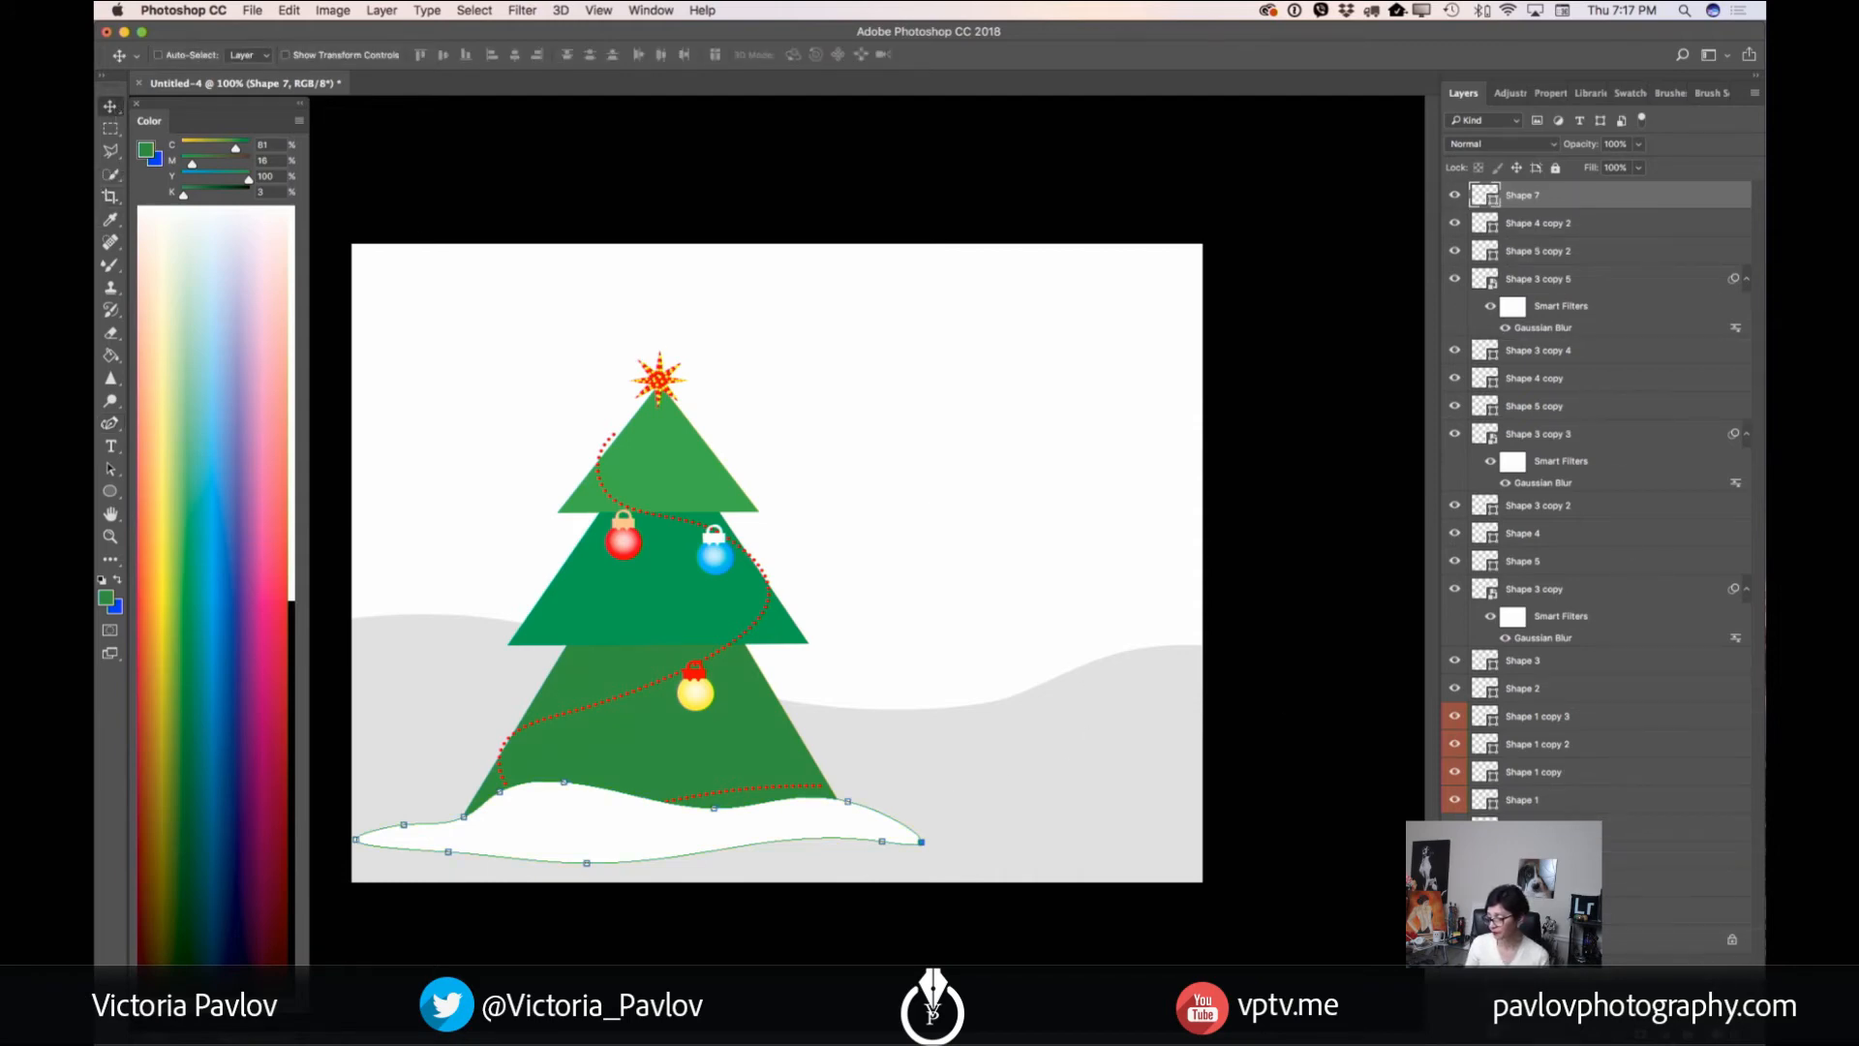
left_click_drag(566, 823, 845, 759)
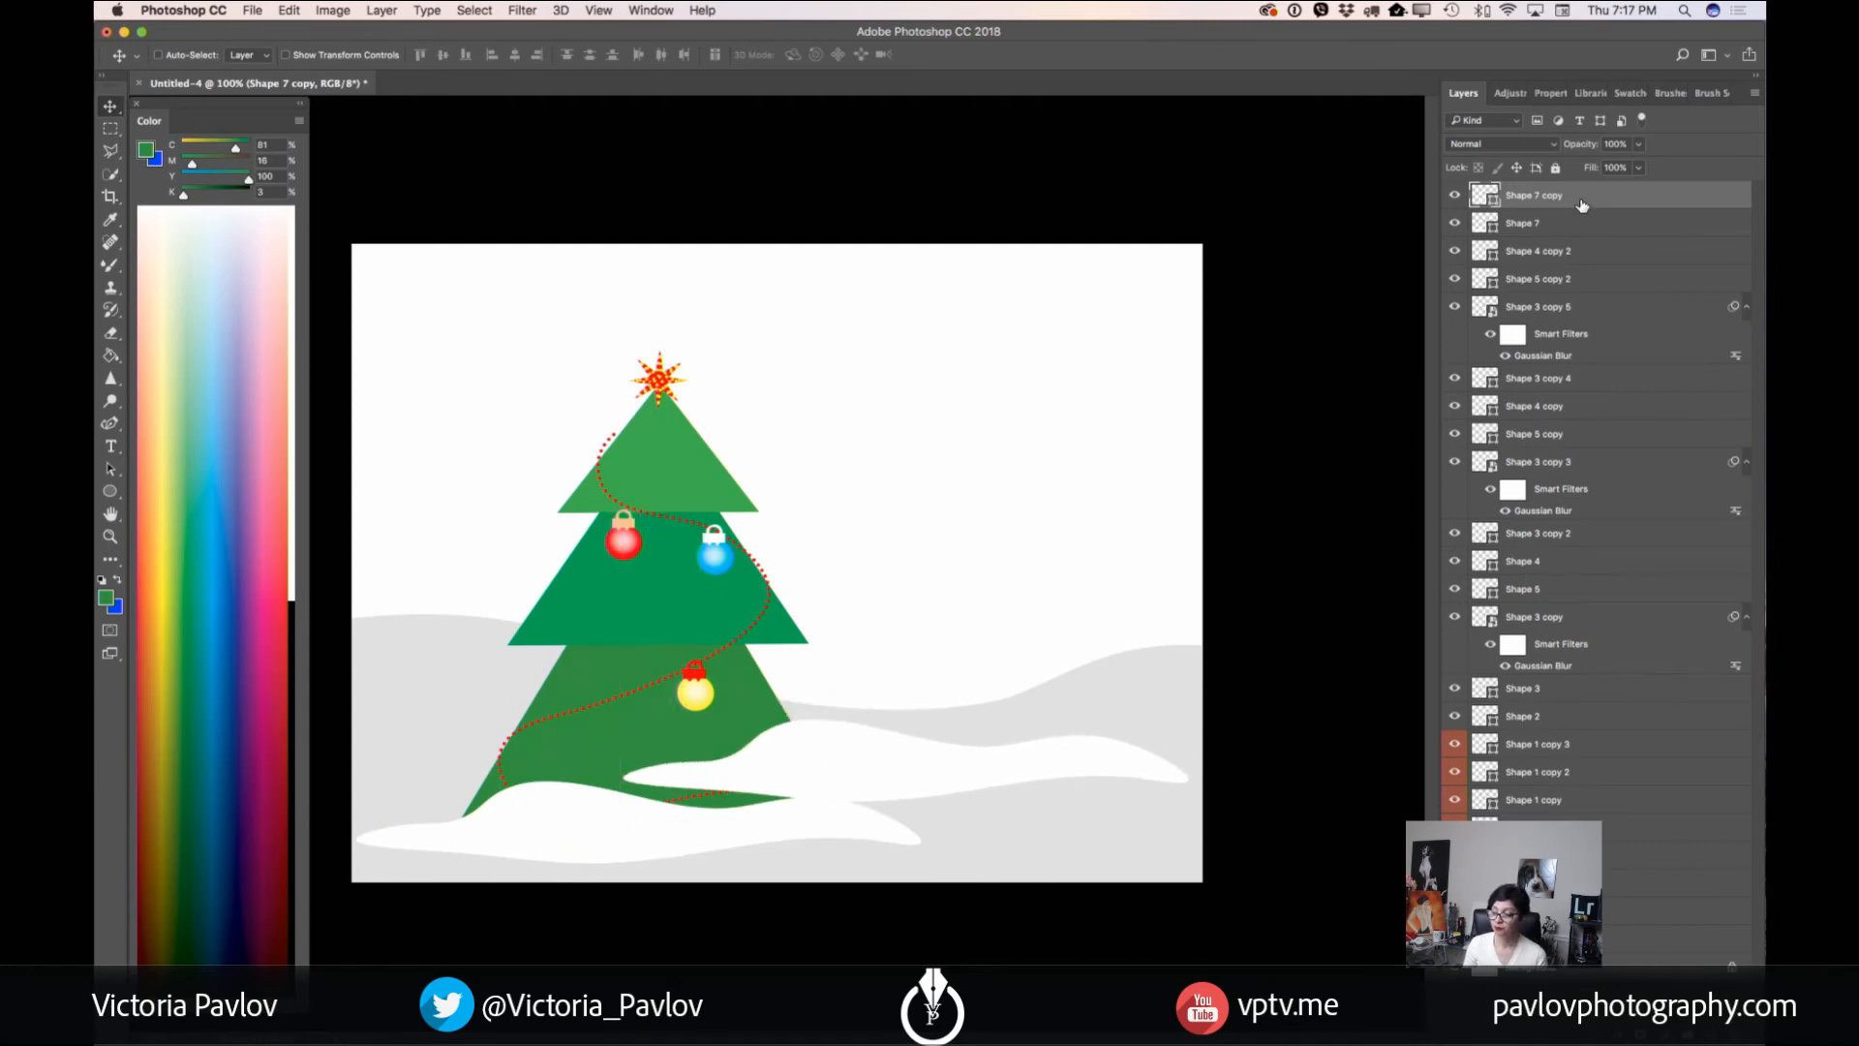
left_click_drag(1581, 204, 1568, 897)
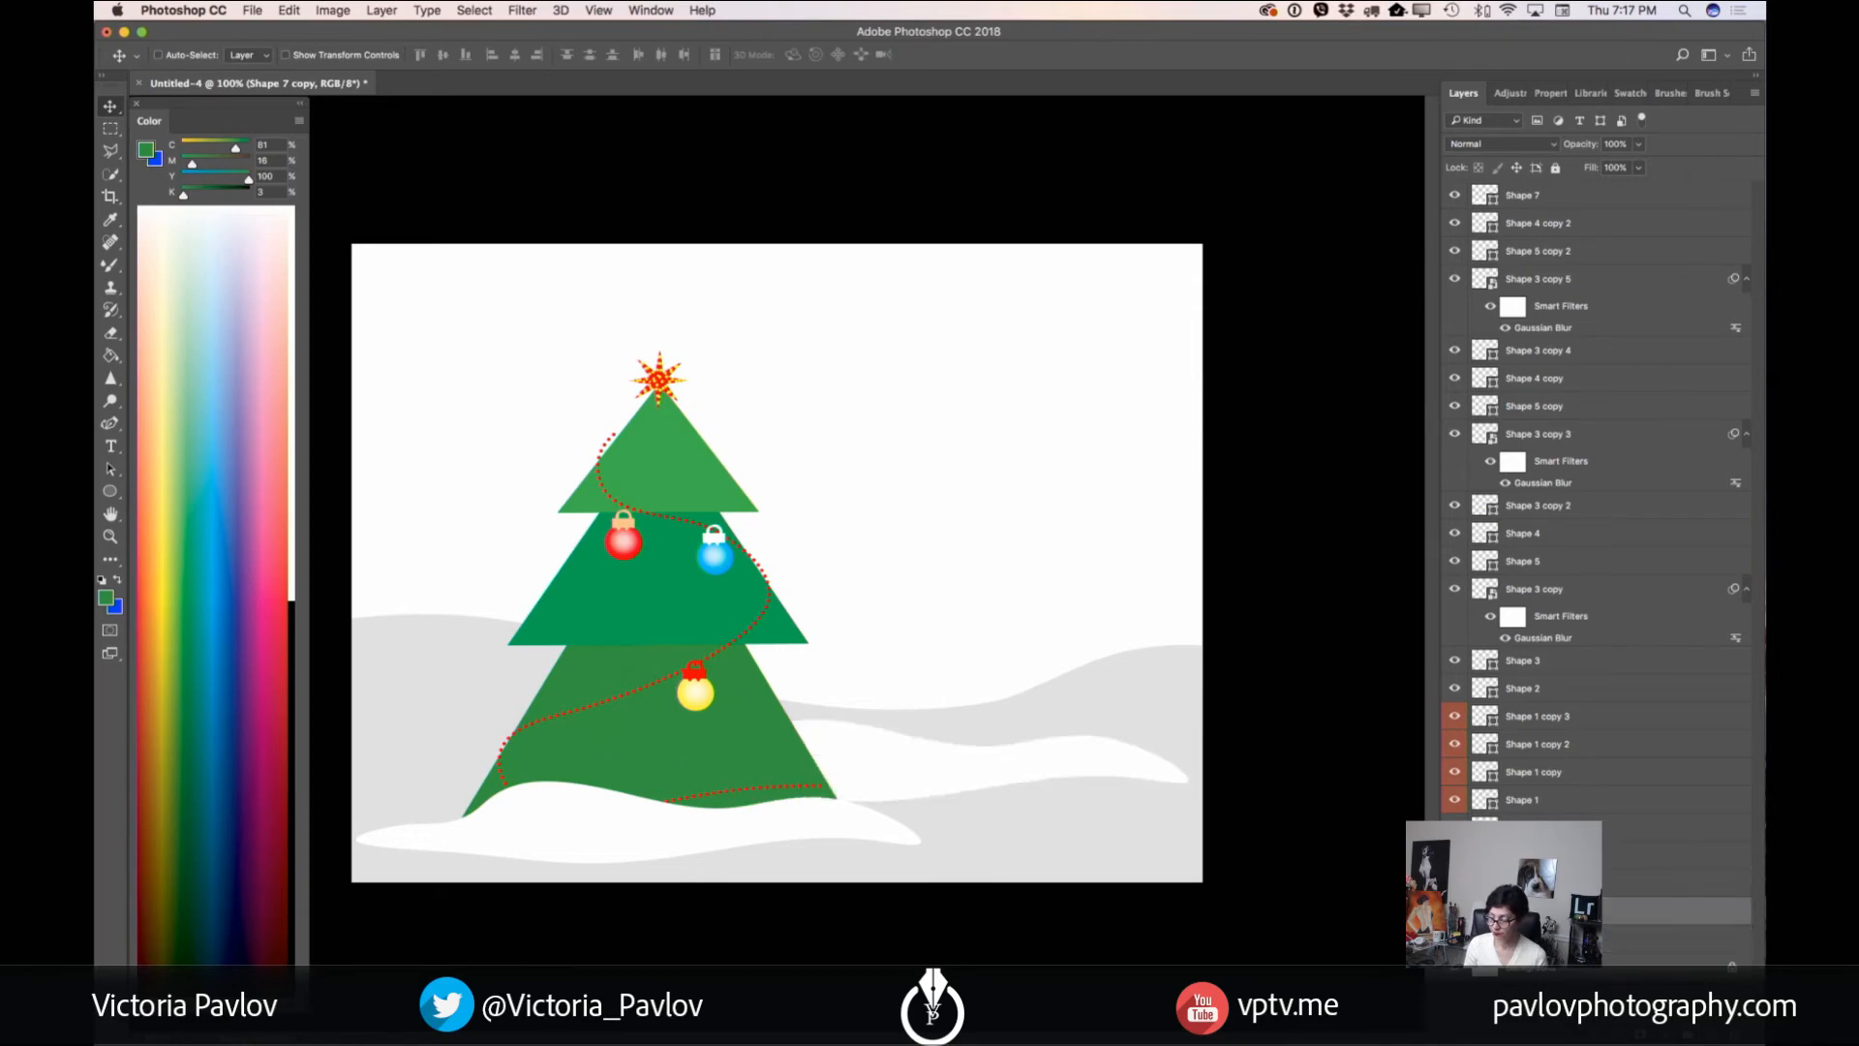
- Transform the copied snowdrift behind the tree, narrowing it to about 391 px wide
left_click(288, 11)
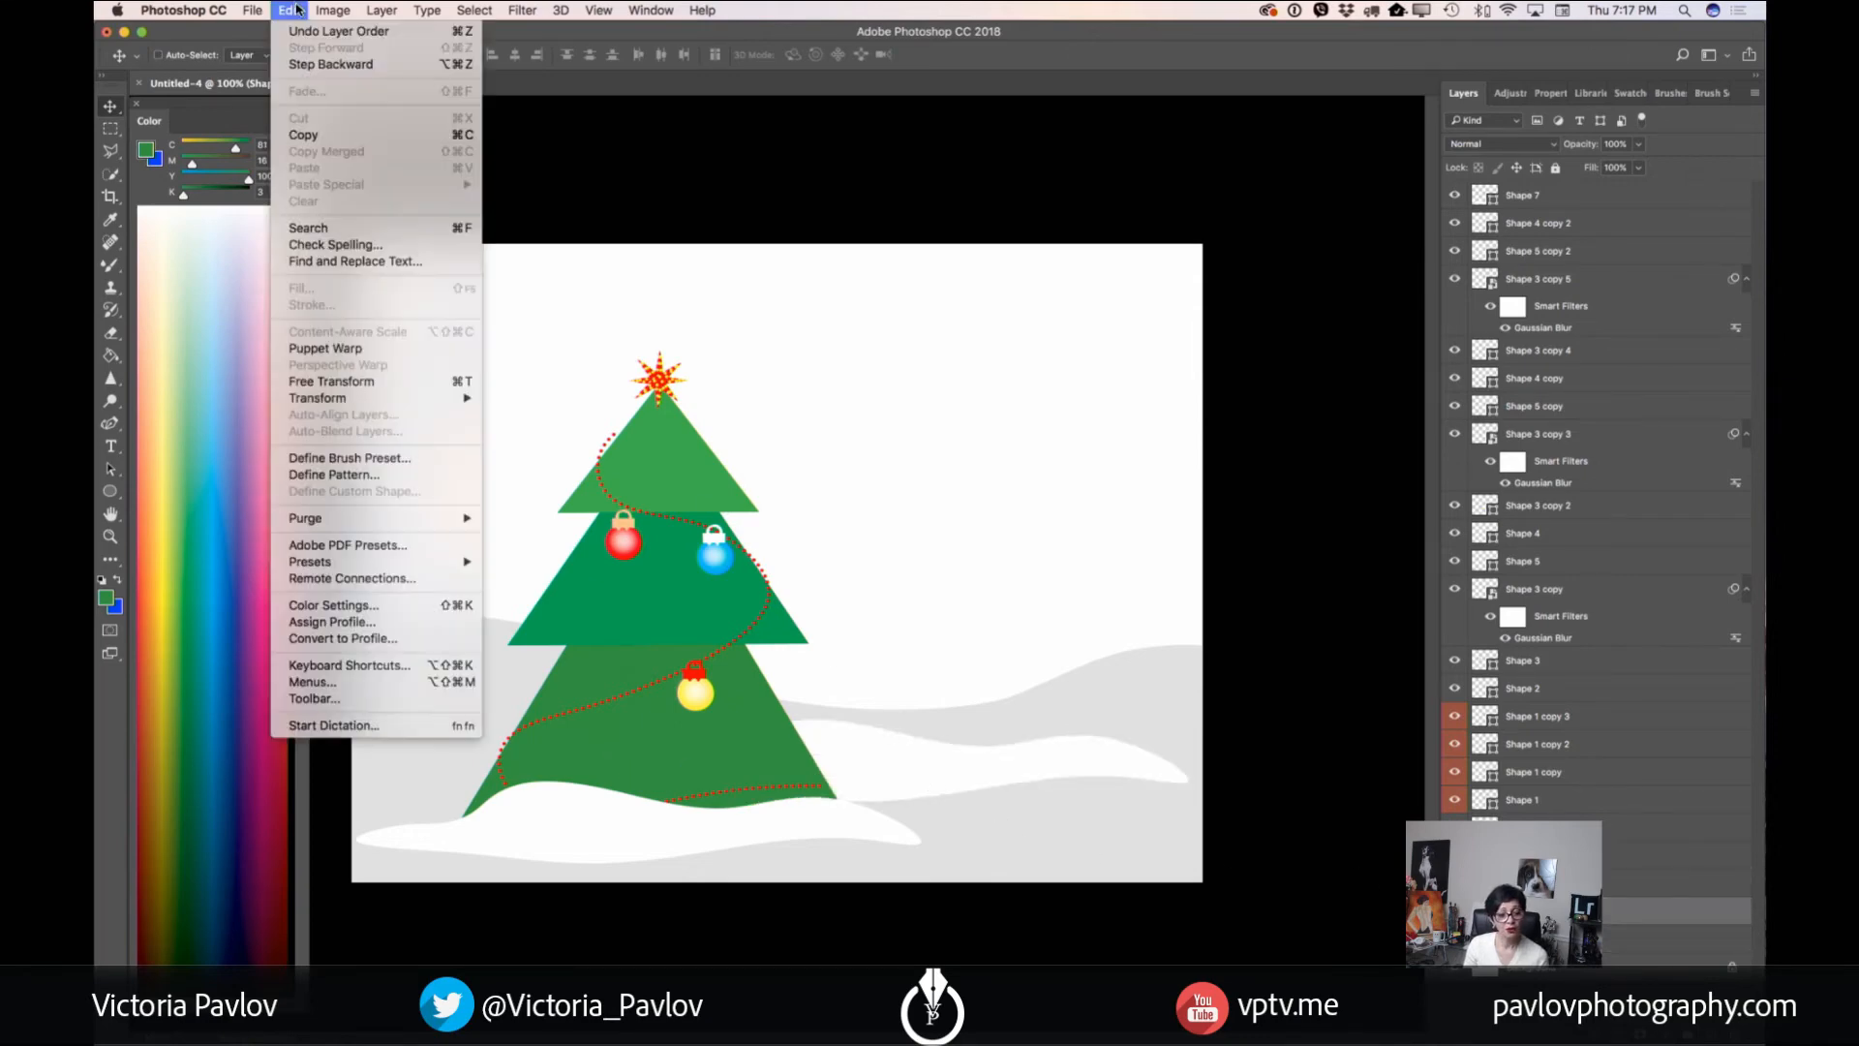
left_click(319, 395)
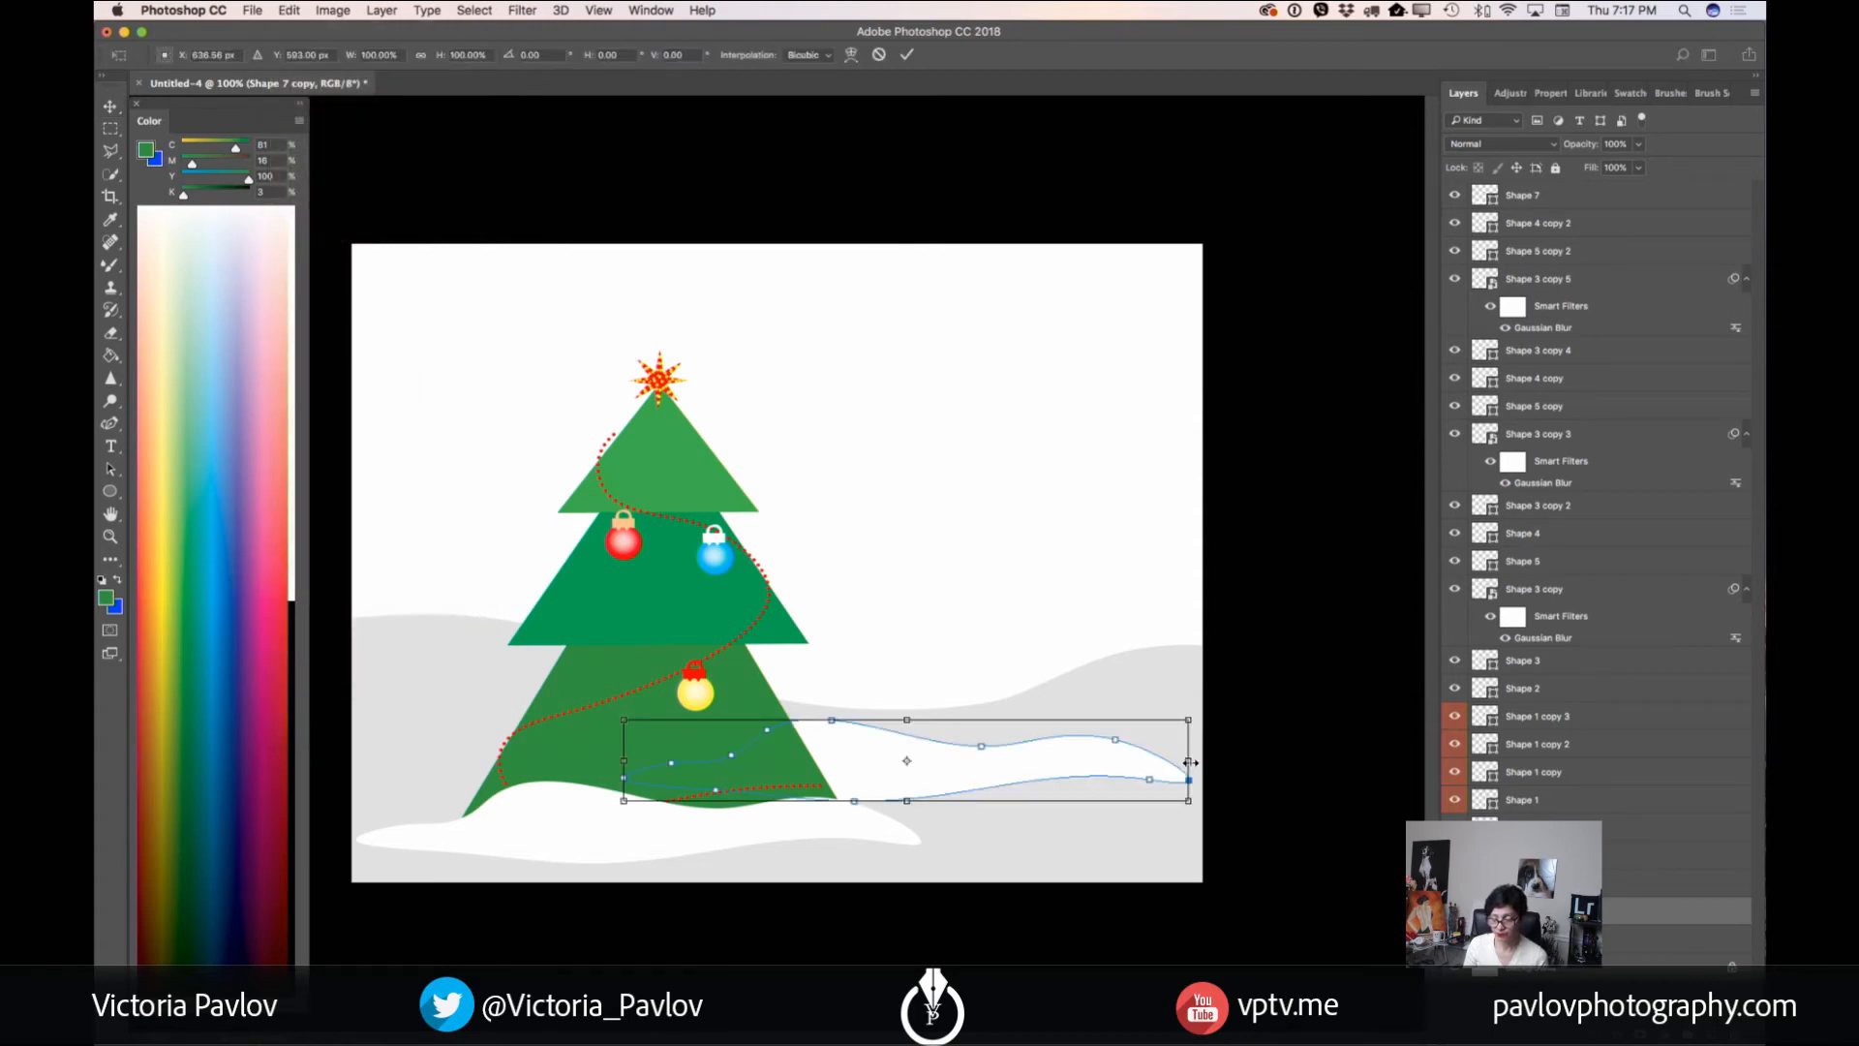
left_click_drag(1190, 762, 1091, 759)
left_click(909, 53)
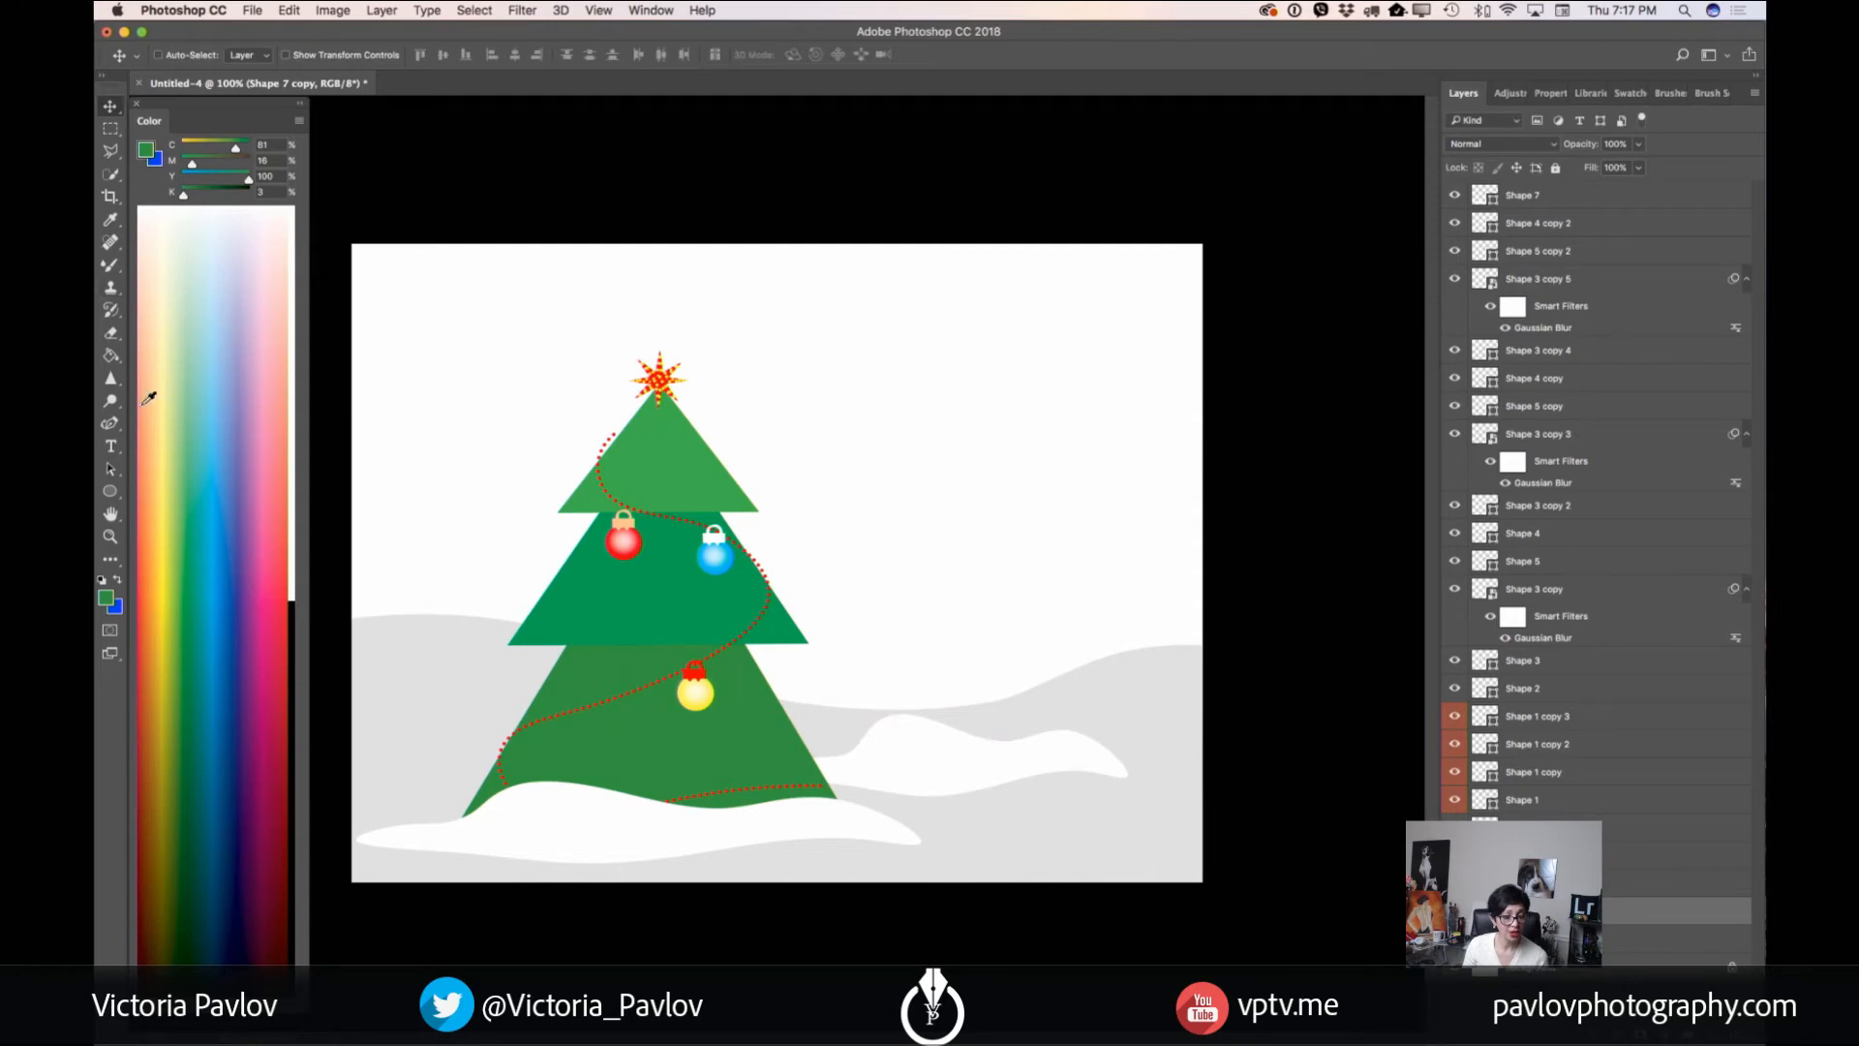
- Simplify the copied snowdrift by deleting surplus anchor points and extending its right end into a low, smooth mound
left_click(112, 424)
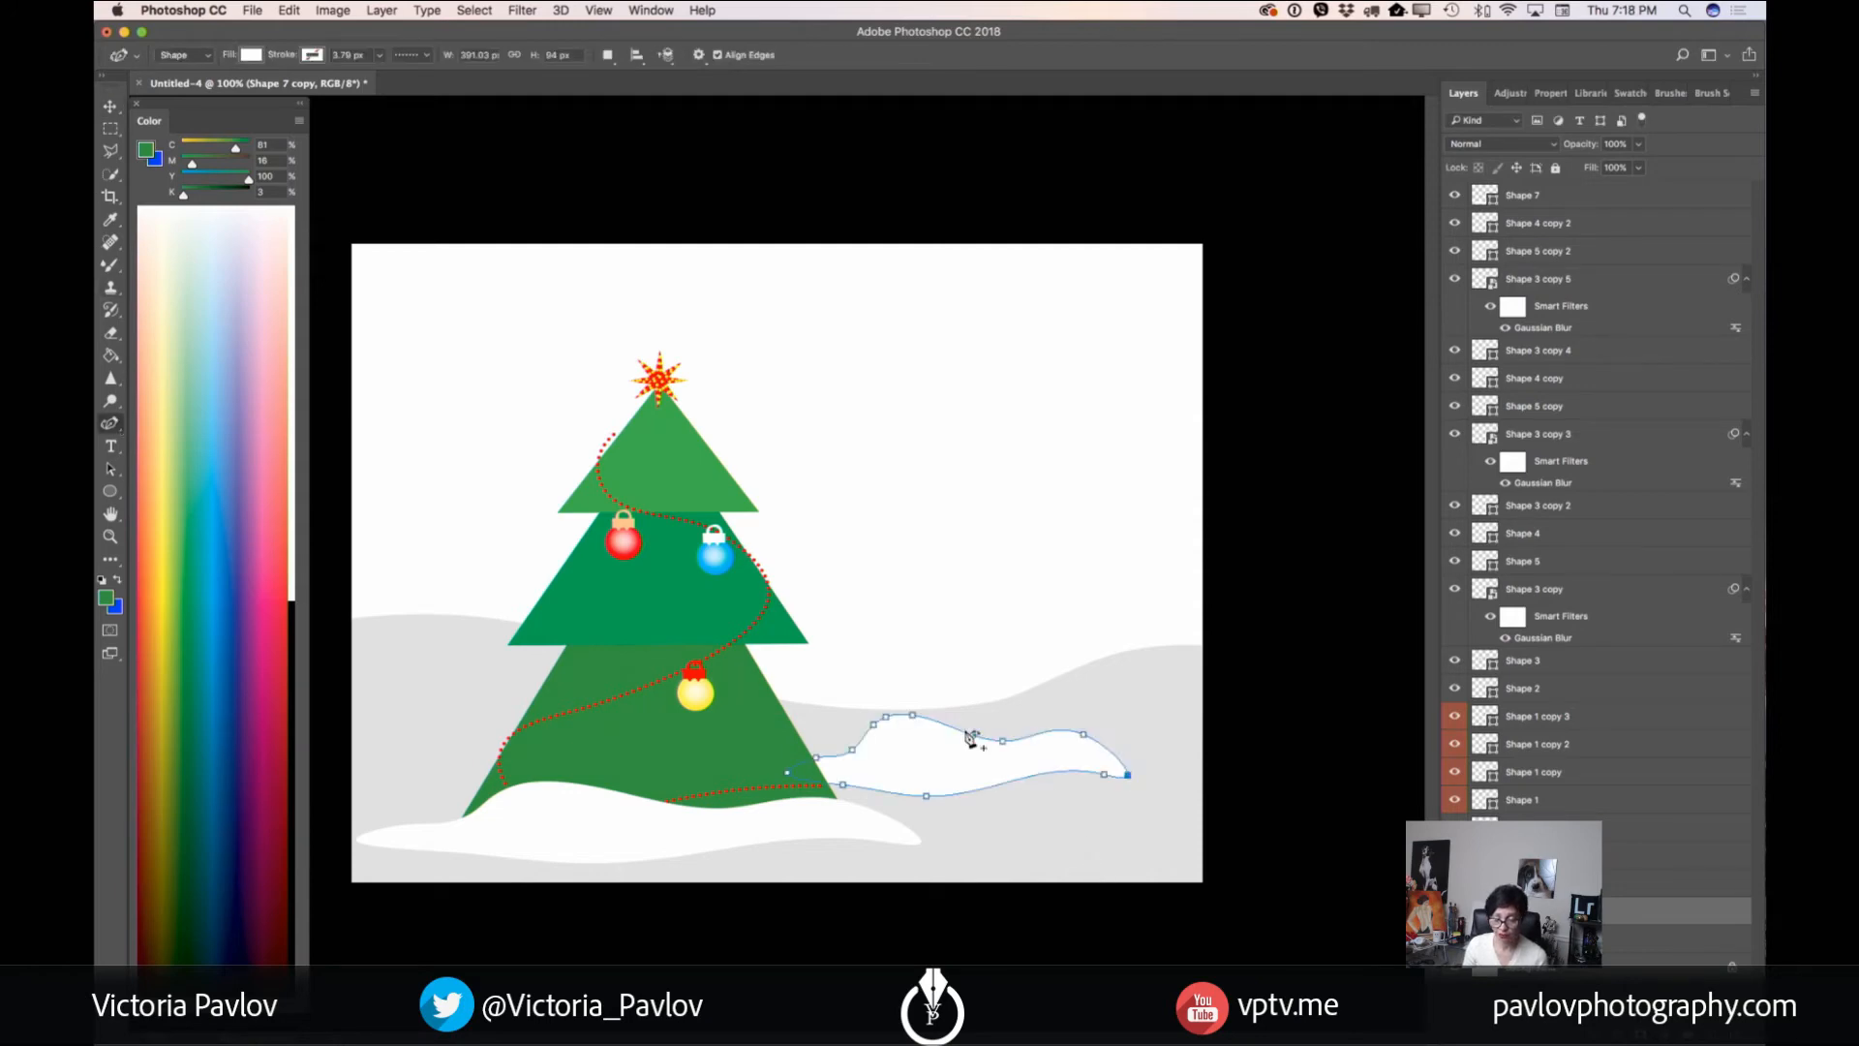
mouse_move(914, 718)
left_mouse_down()
mouse_move(932, 740)
mouse_move(878, 746)
mouse_move(902, 746)
left_mouse_up()
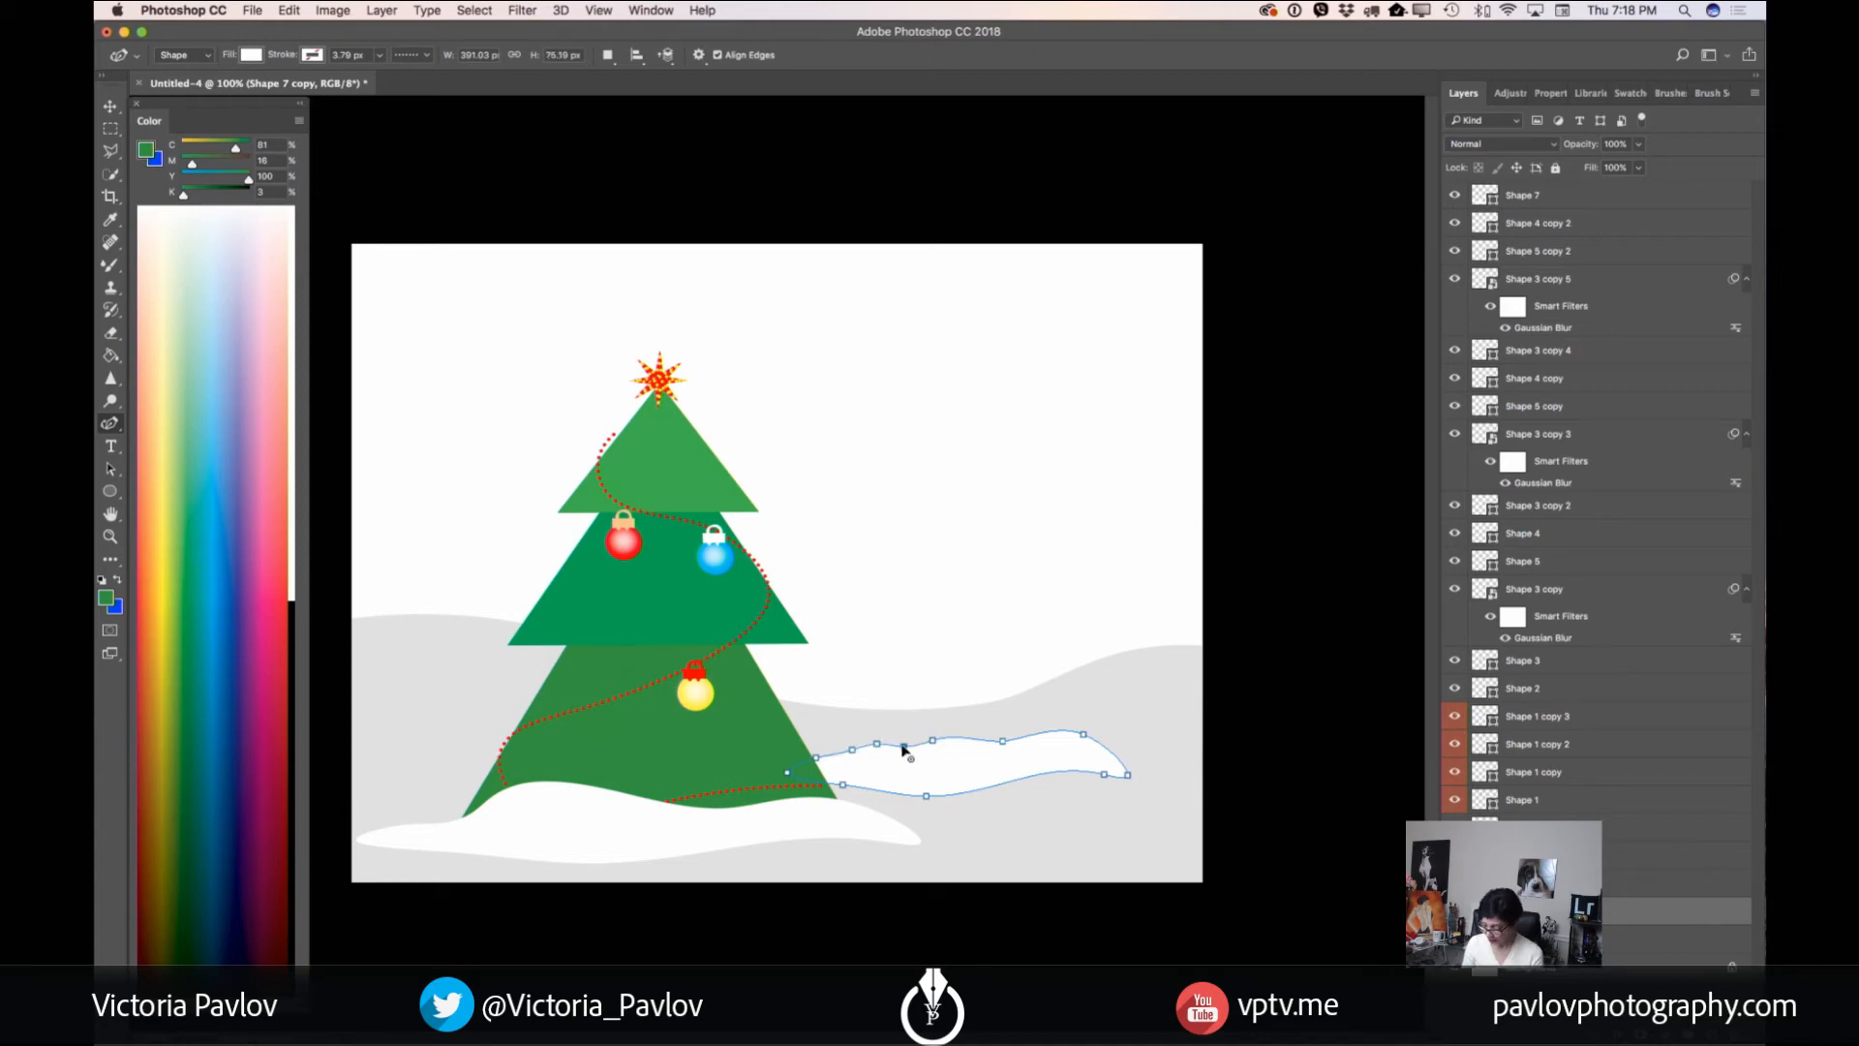
key("Delete")
left_click(932, 741)
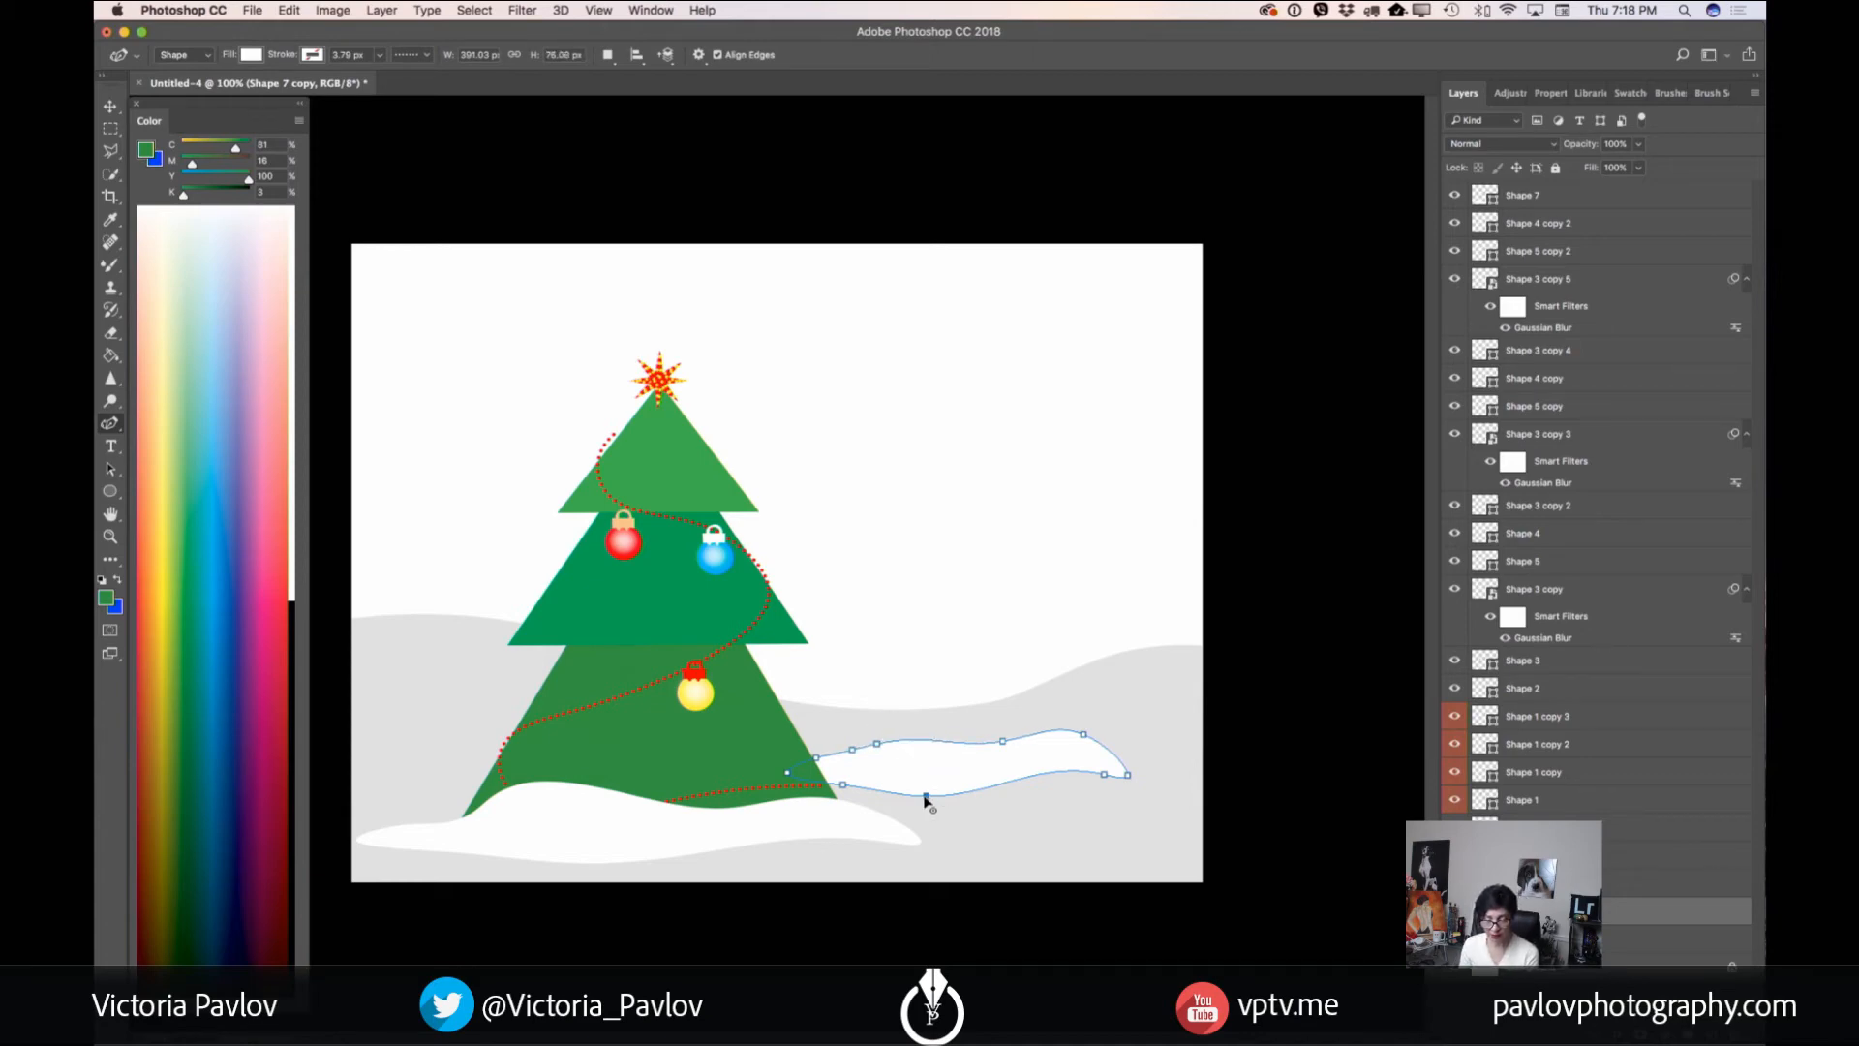
key("Delete")
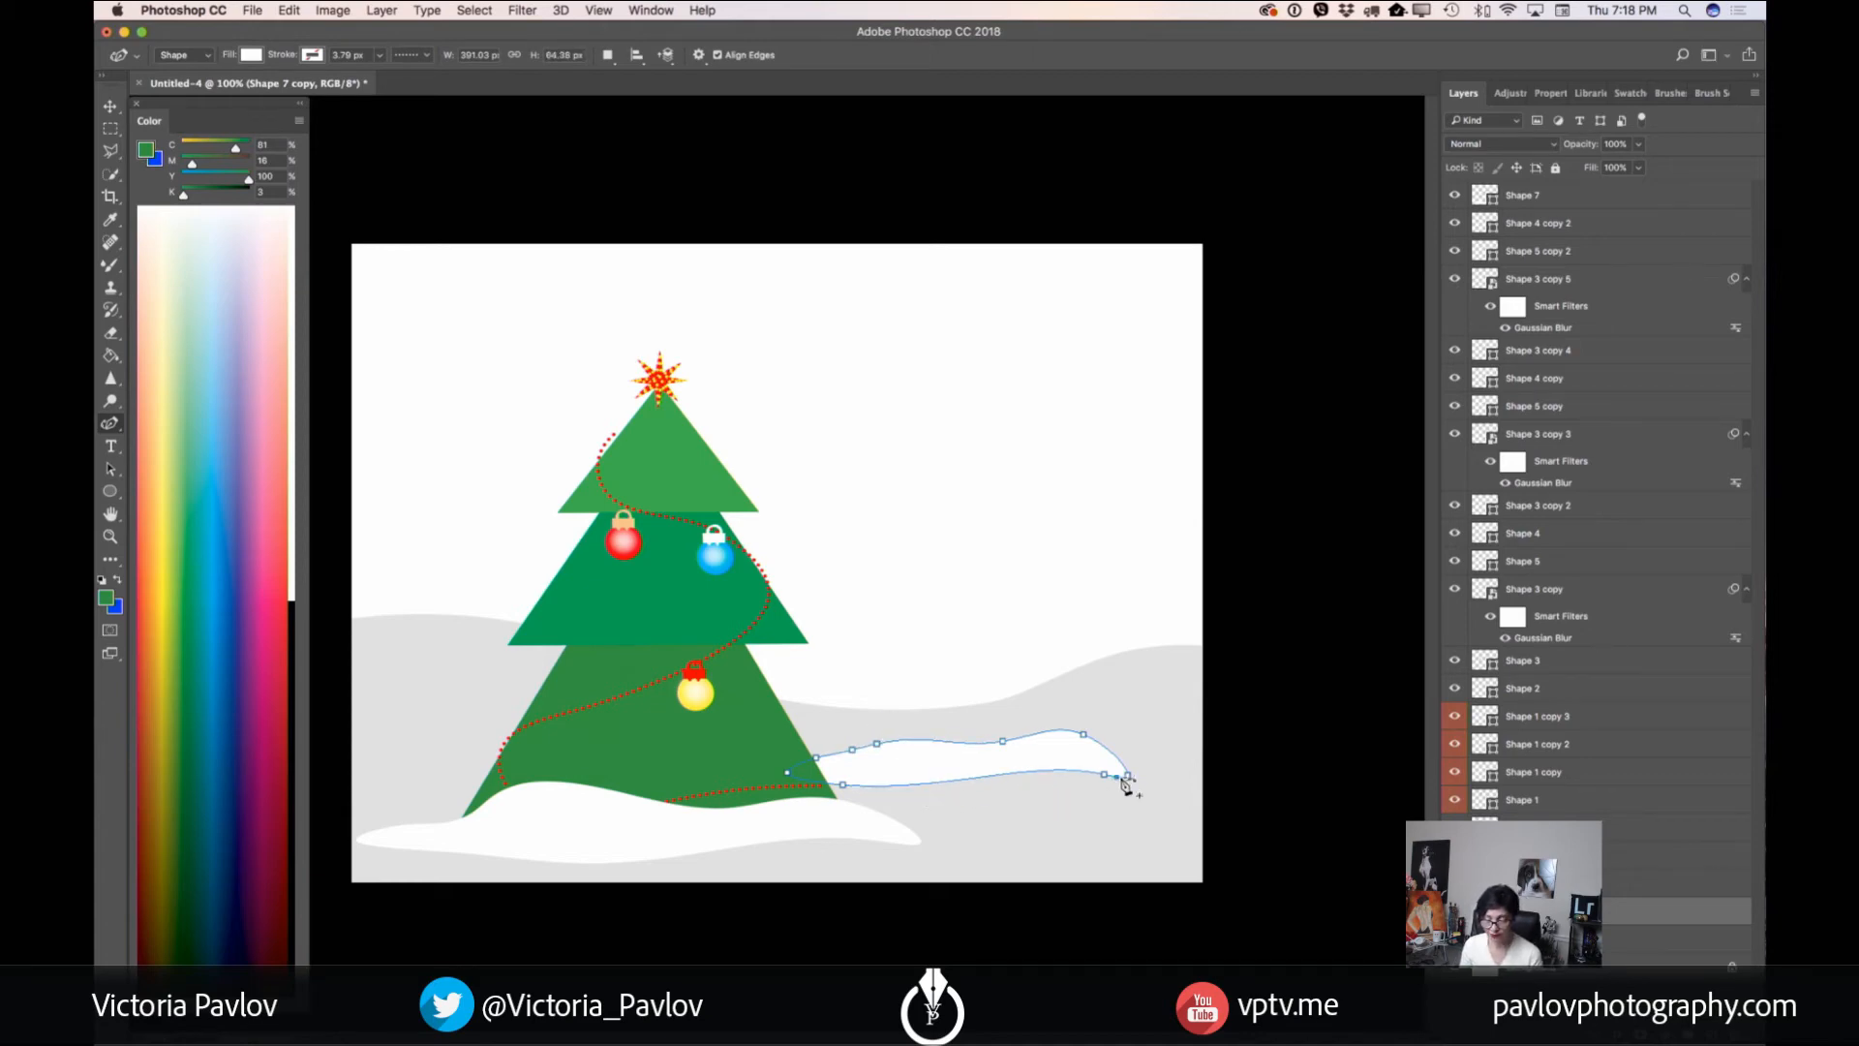
left_click(1129, 775)
mouse_move(1128, 775)
left_mouse_down()
mouse_move(1176, 781)
mouse_move(1084, 755)
mouse_move(1110, 789)
left_mouse_up()
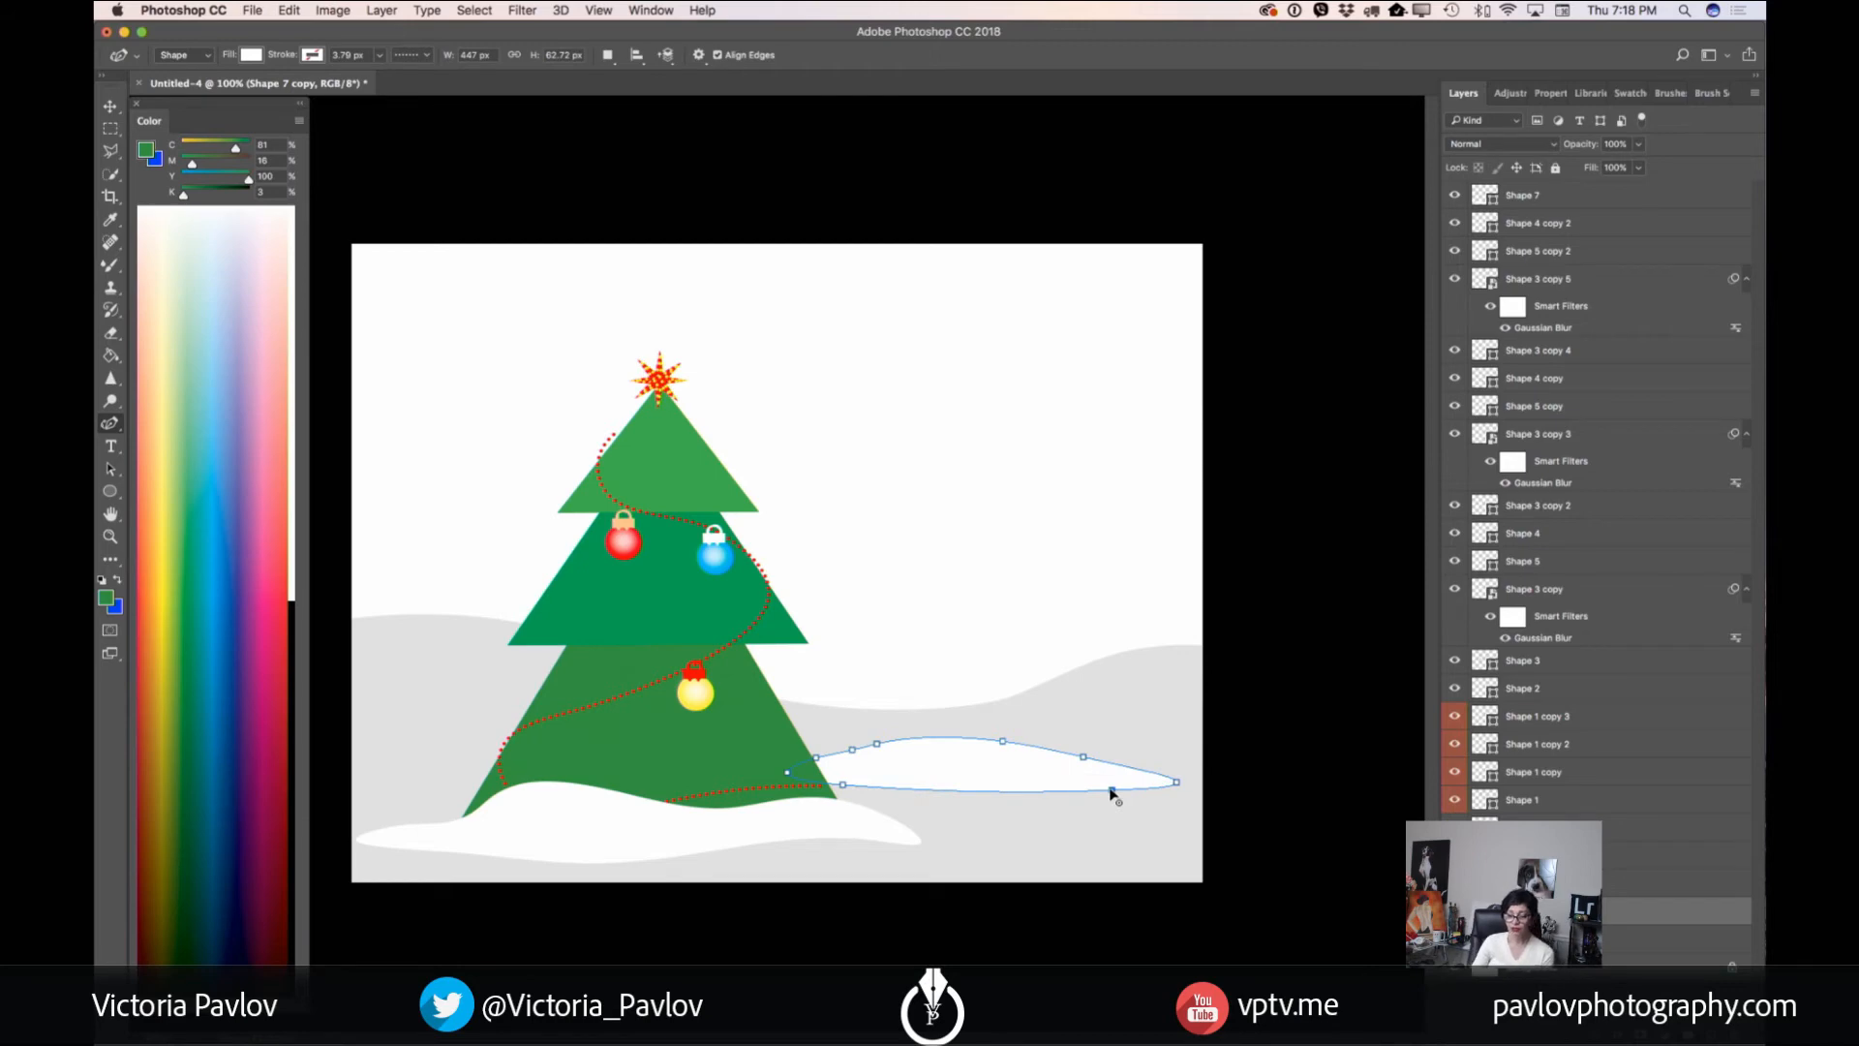
left_click(110, 108)
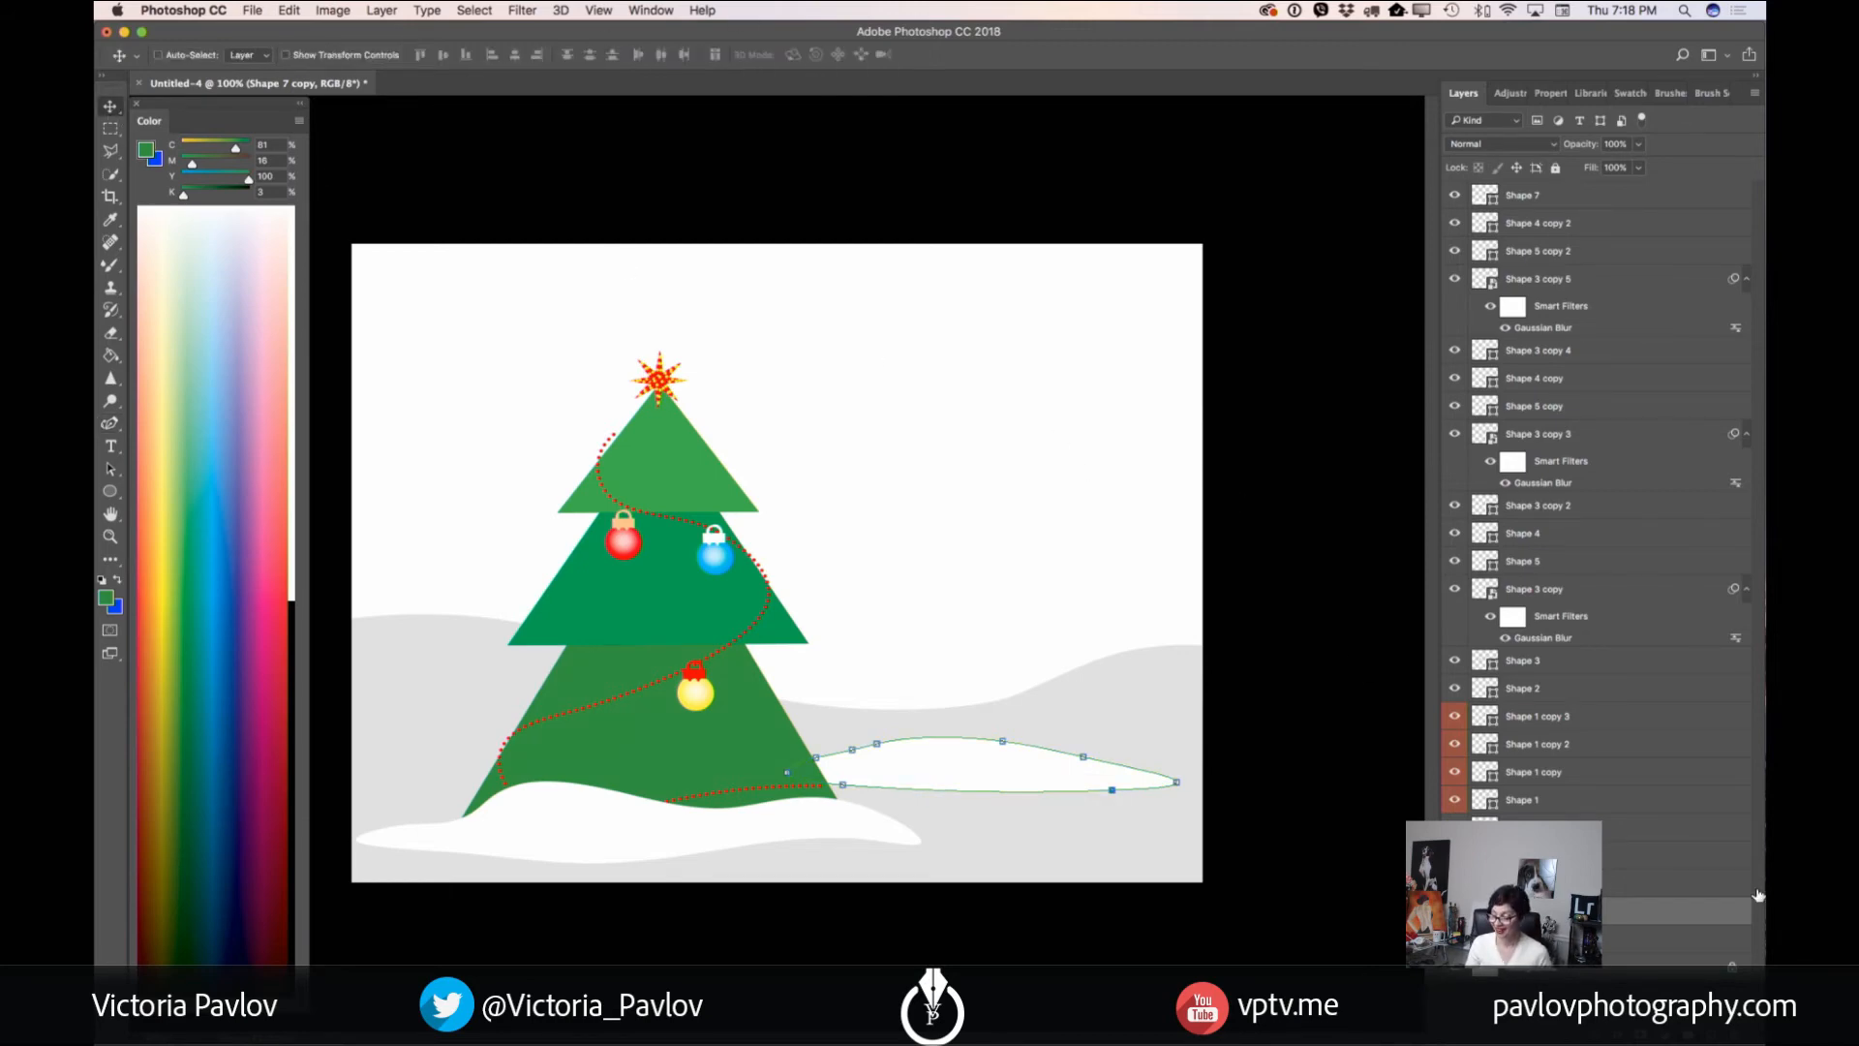
- Select the Background layer, make blue the foreground colour and lighten it to #556cfb
left_click(1588, 968)
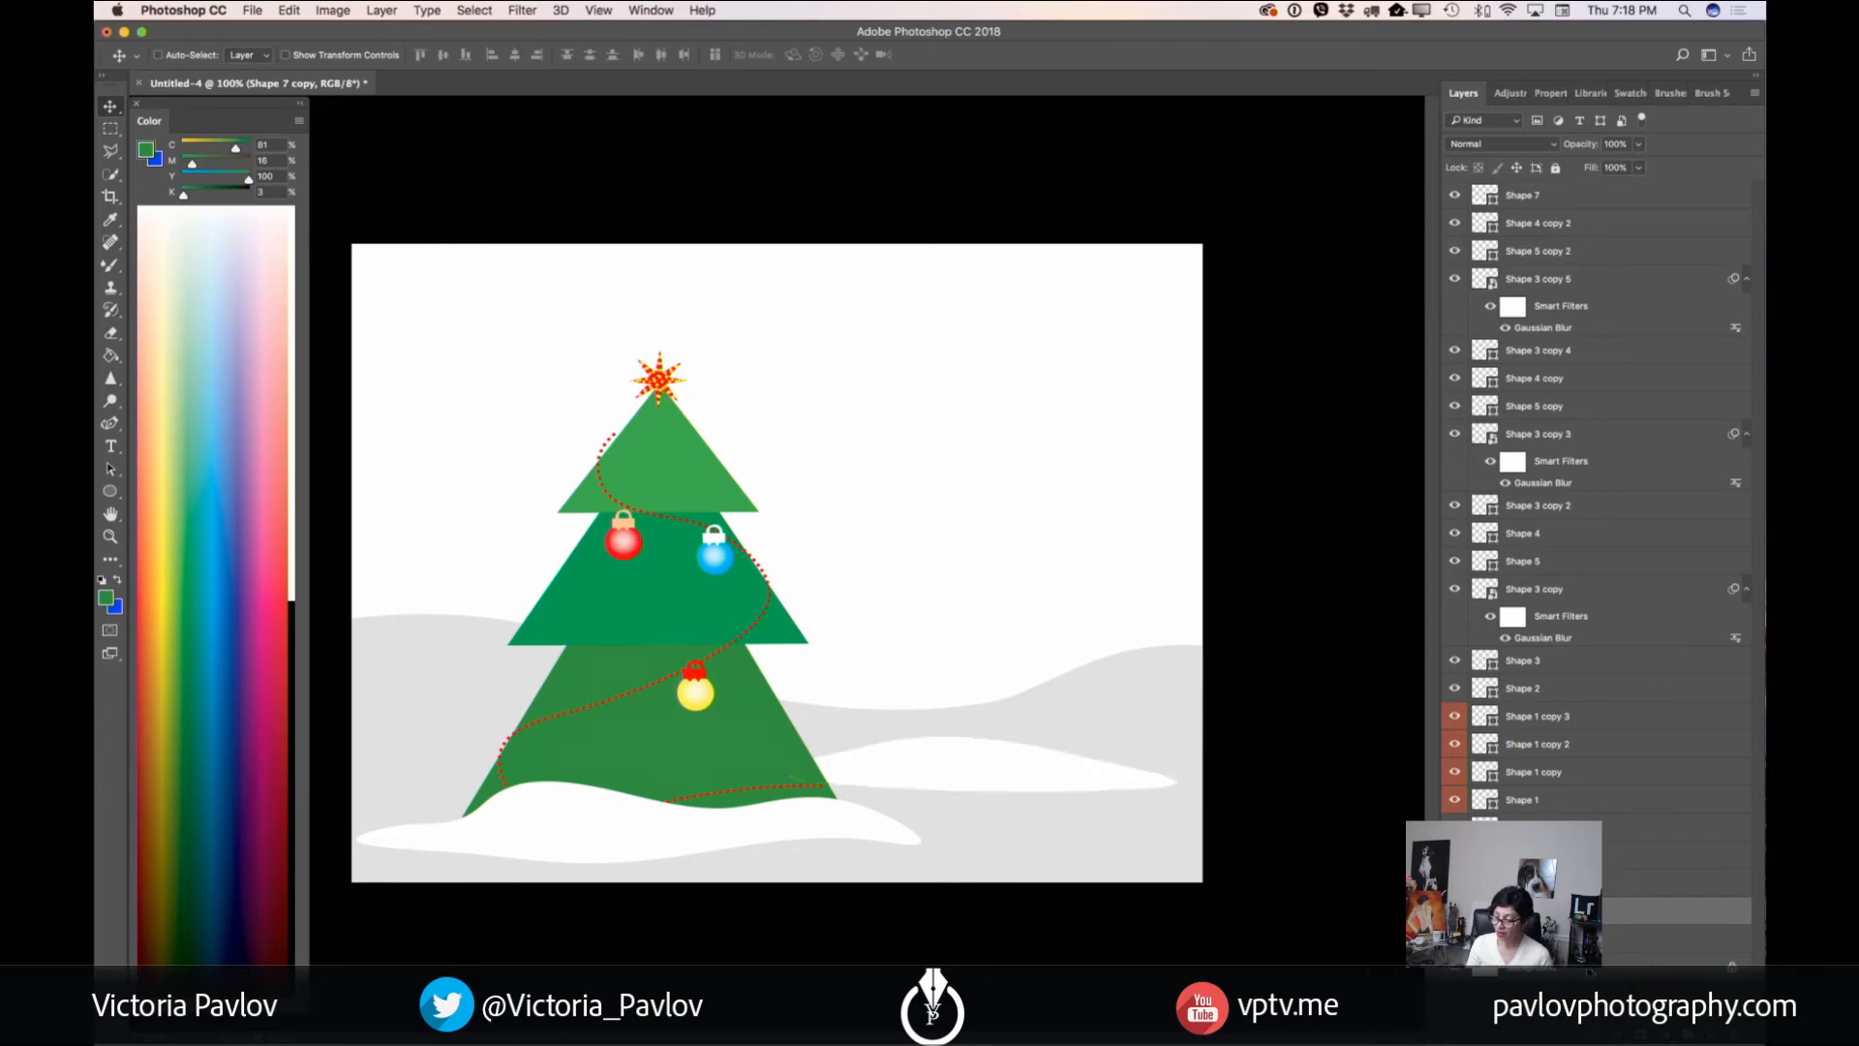
left_click(116, 580)
left_click(108, 599)
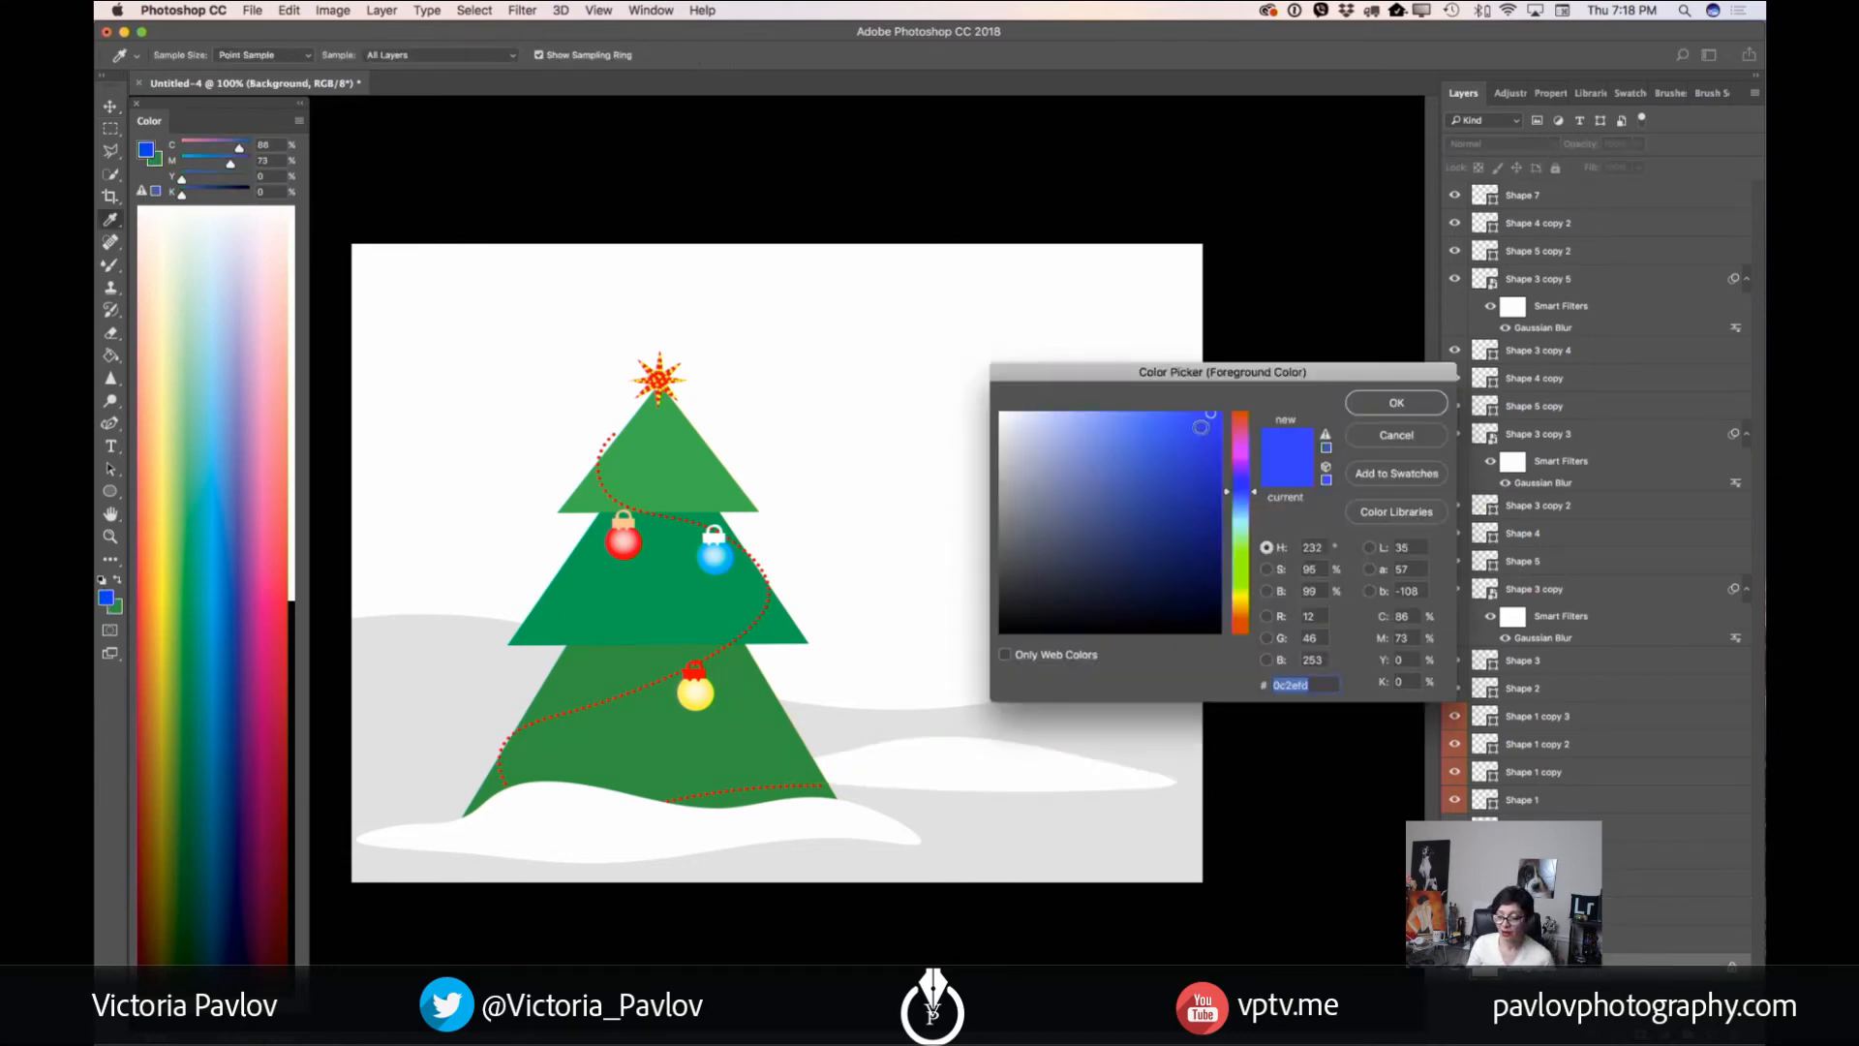
left_click_drag(1201, 426, 1156, 415)
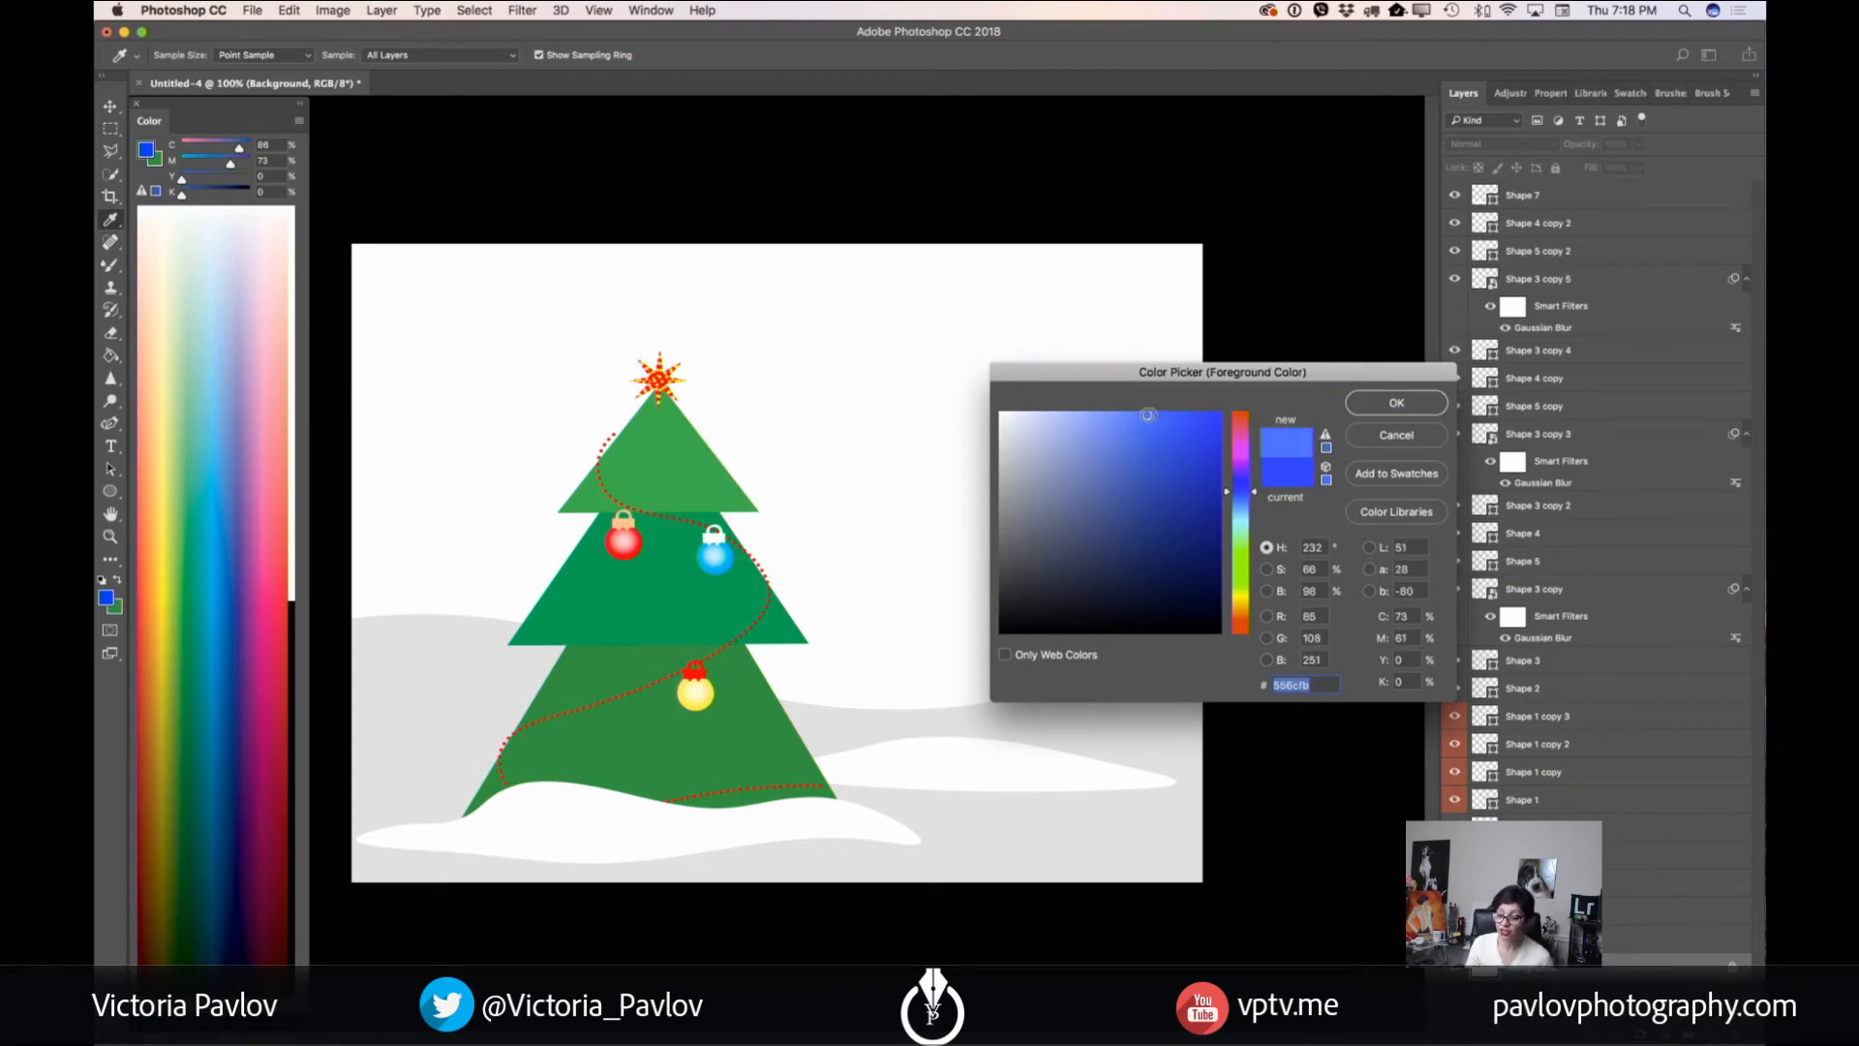
left_click(1398, 404)
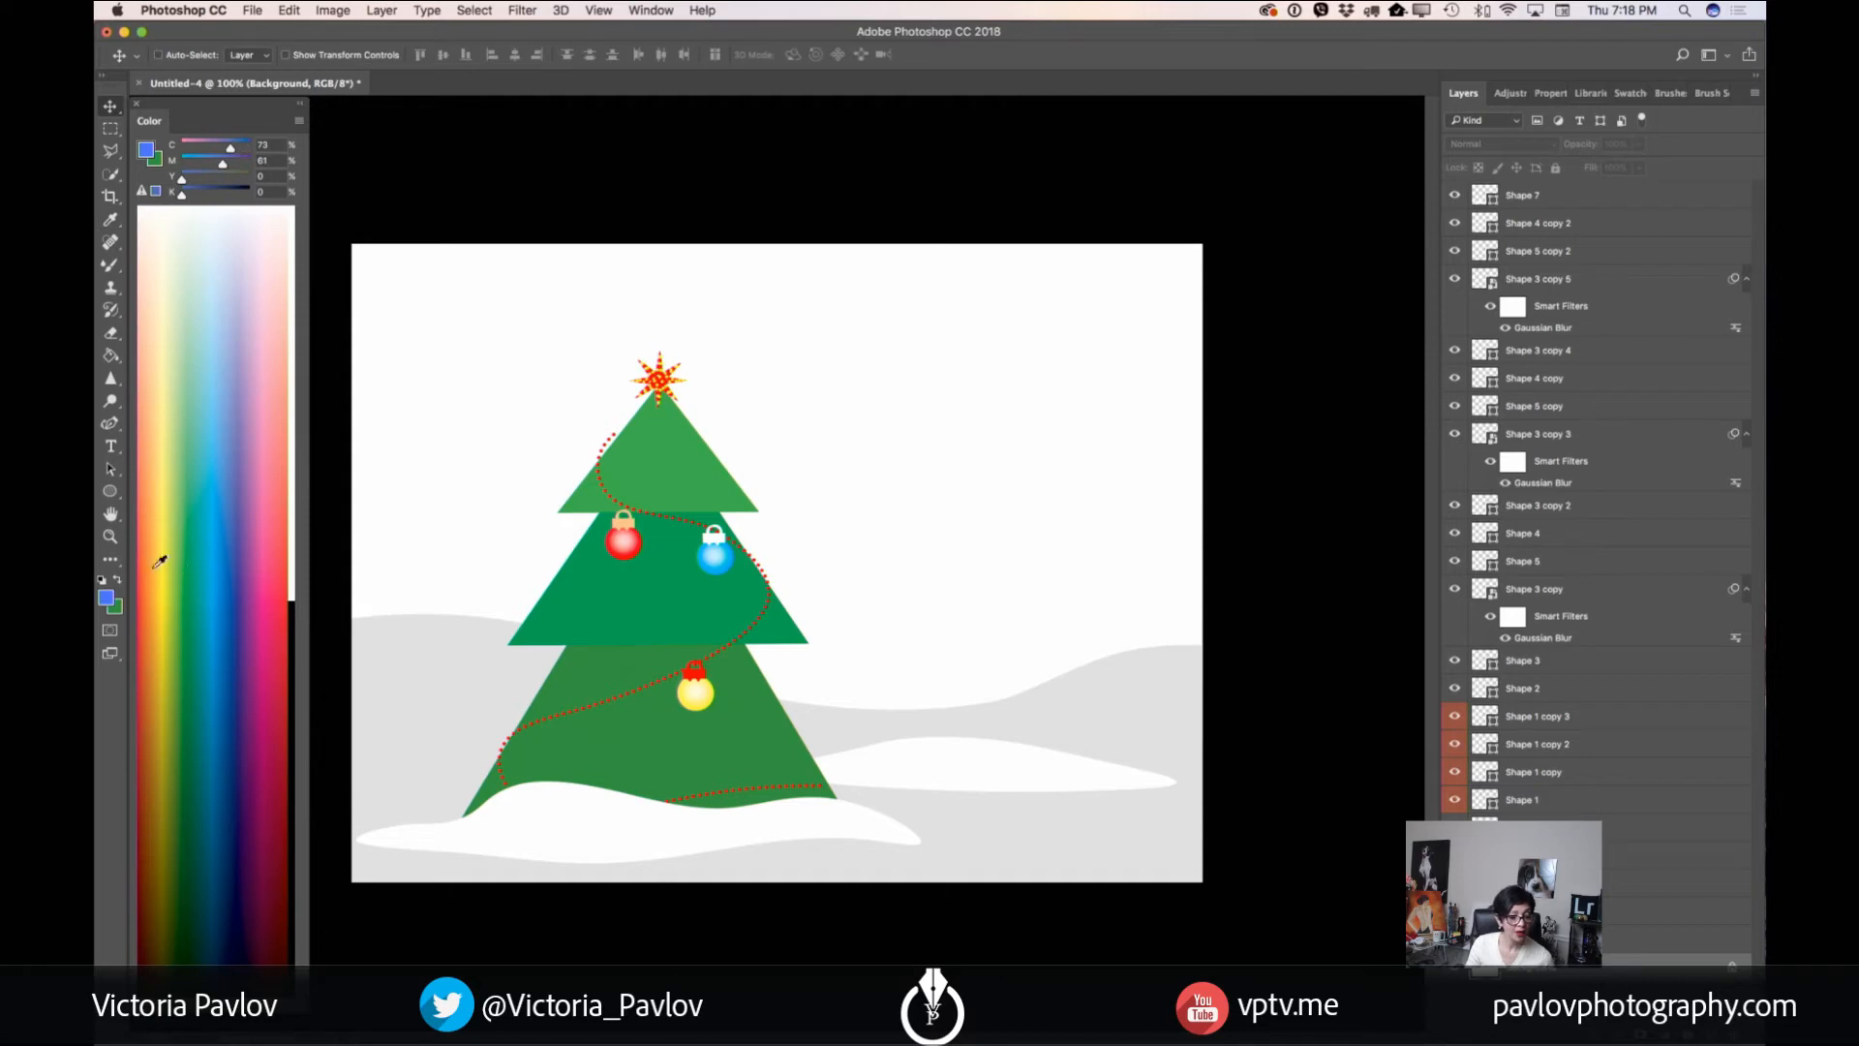
- Draw a blue rectangle covering the whole canvas directly above the Background layer as the sky
left_click(110, 491)
left_click(173, 496)
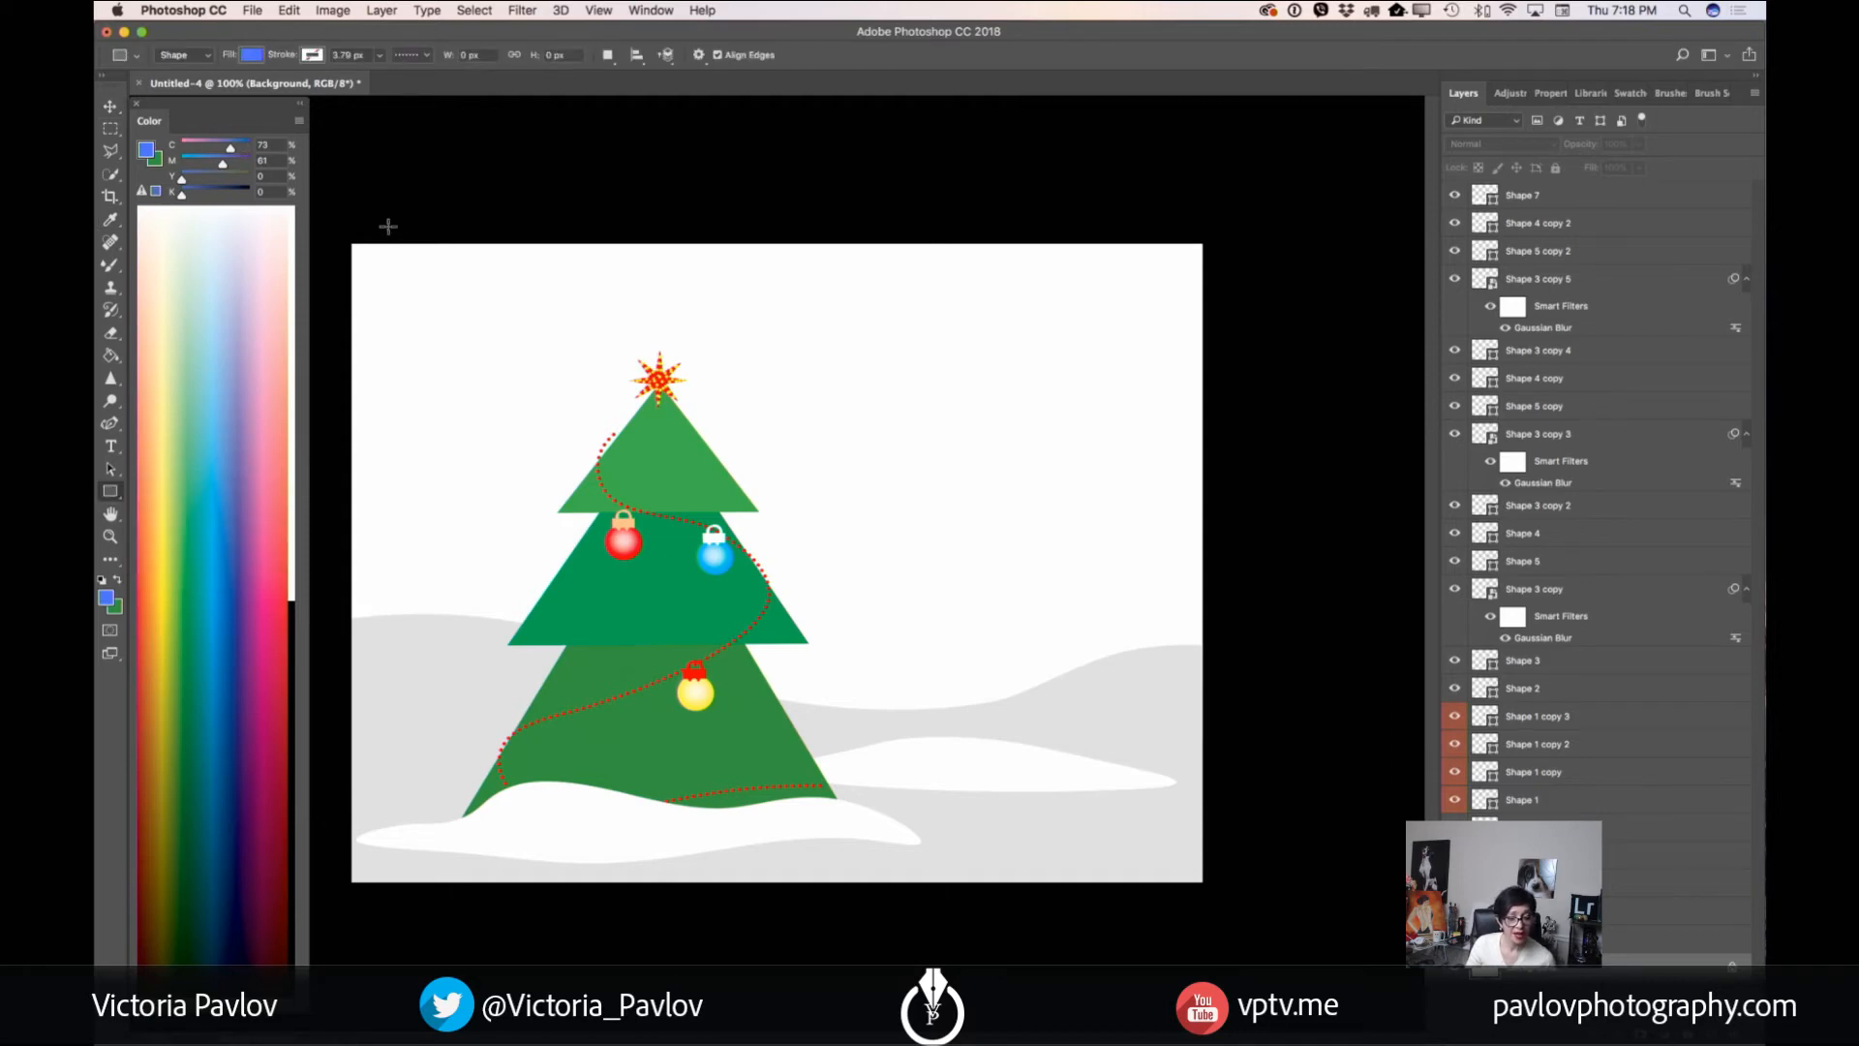
left_click_drag(350, 241, 1207, 882)
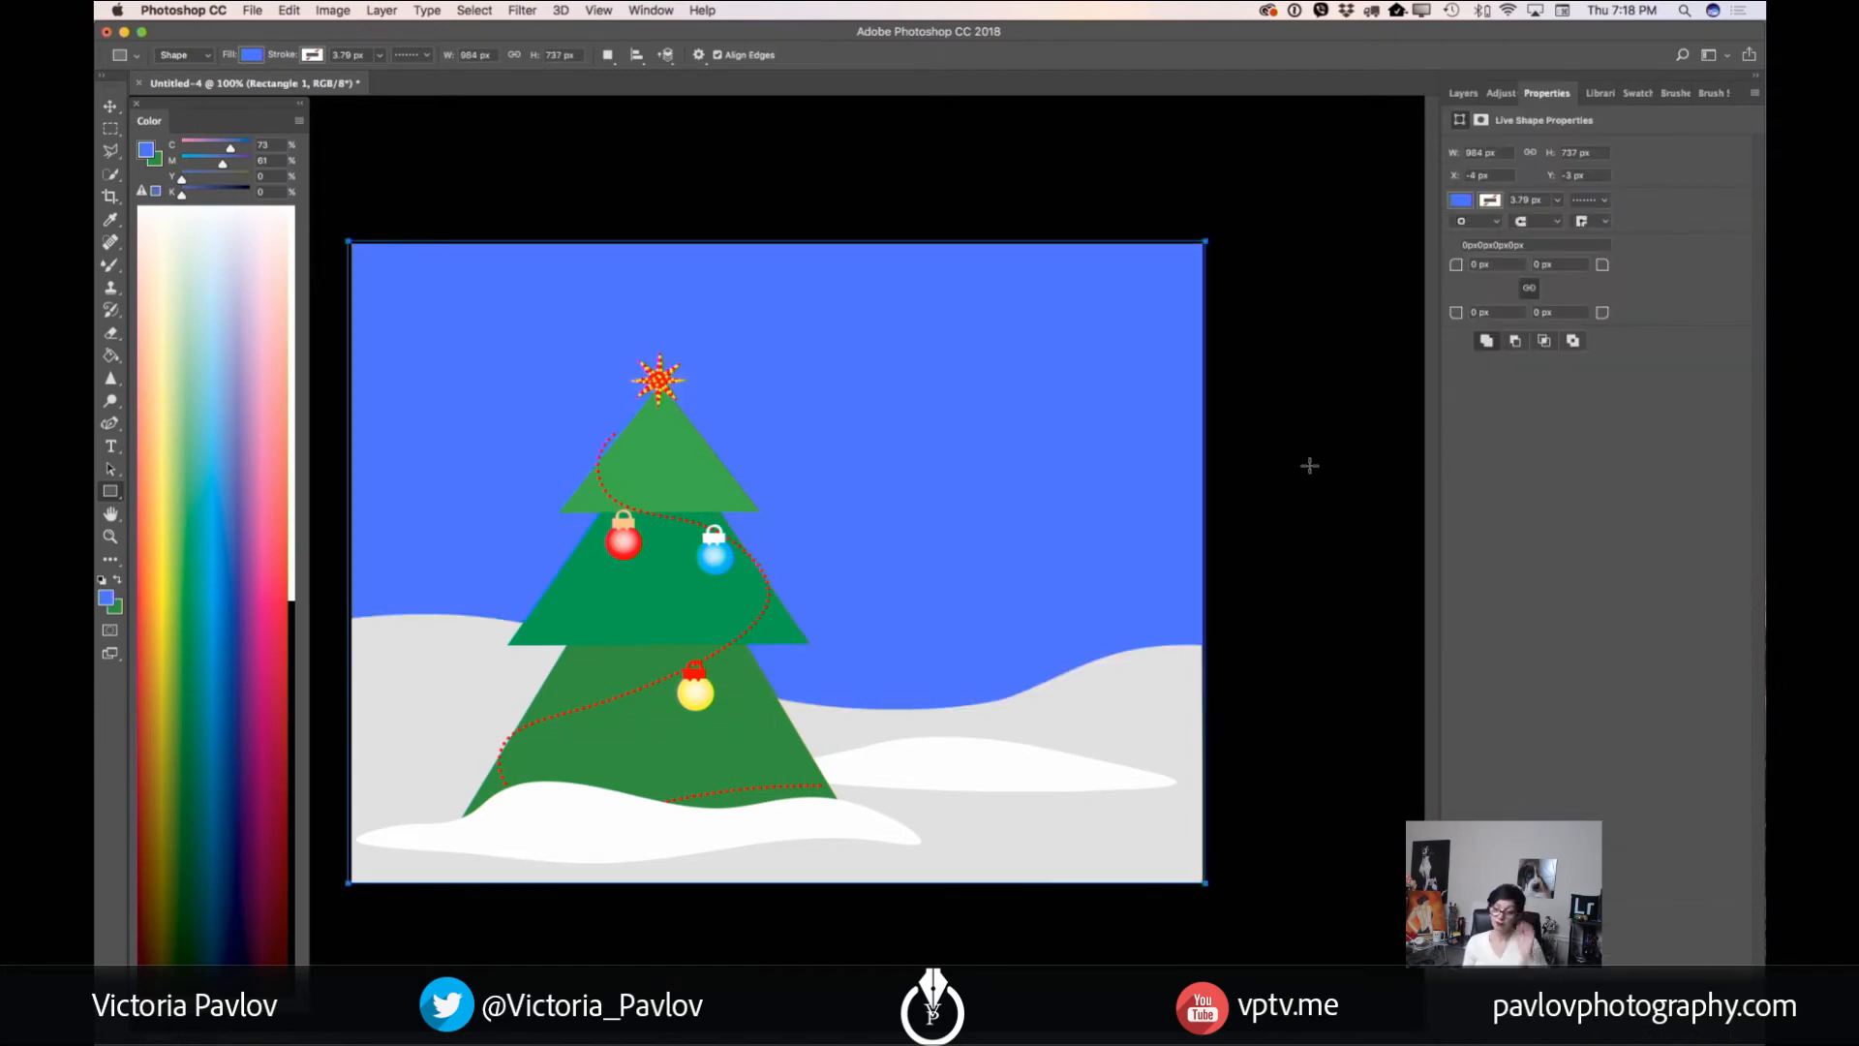
- Draw a straight-sided quadrilateral about 150 × 106 px in the sky right of the tree, on a new layer above Shape 6
left_click(1463, 93)
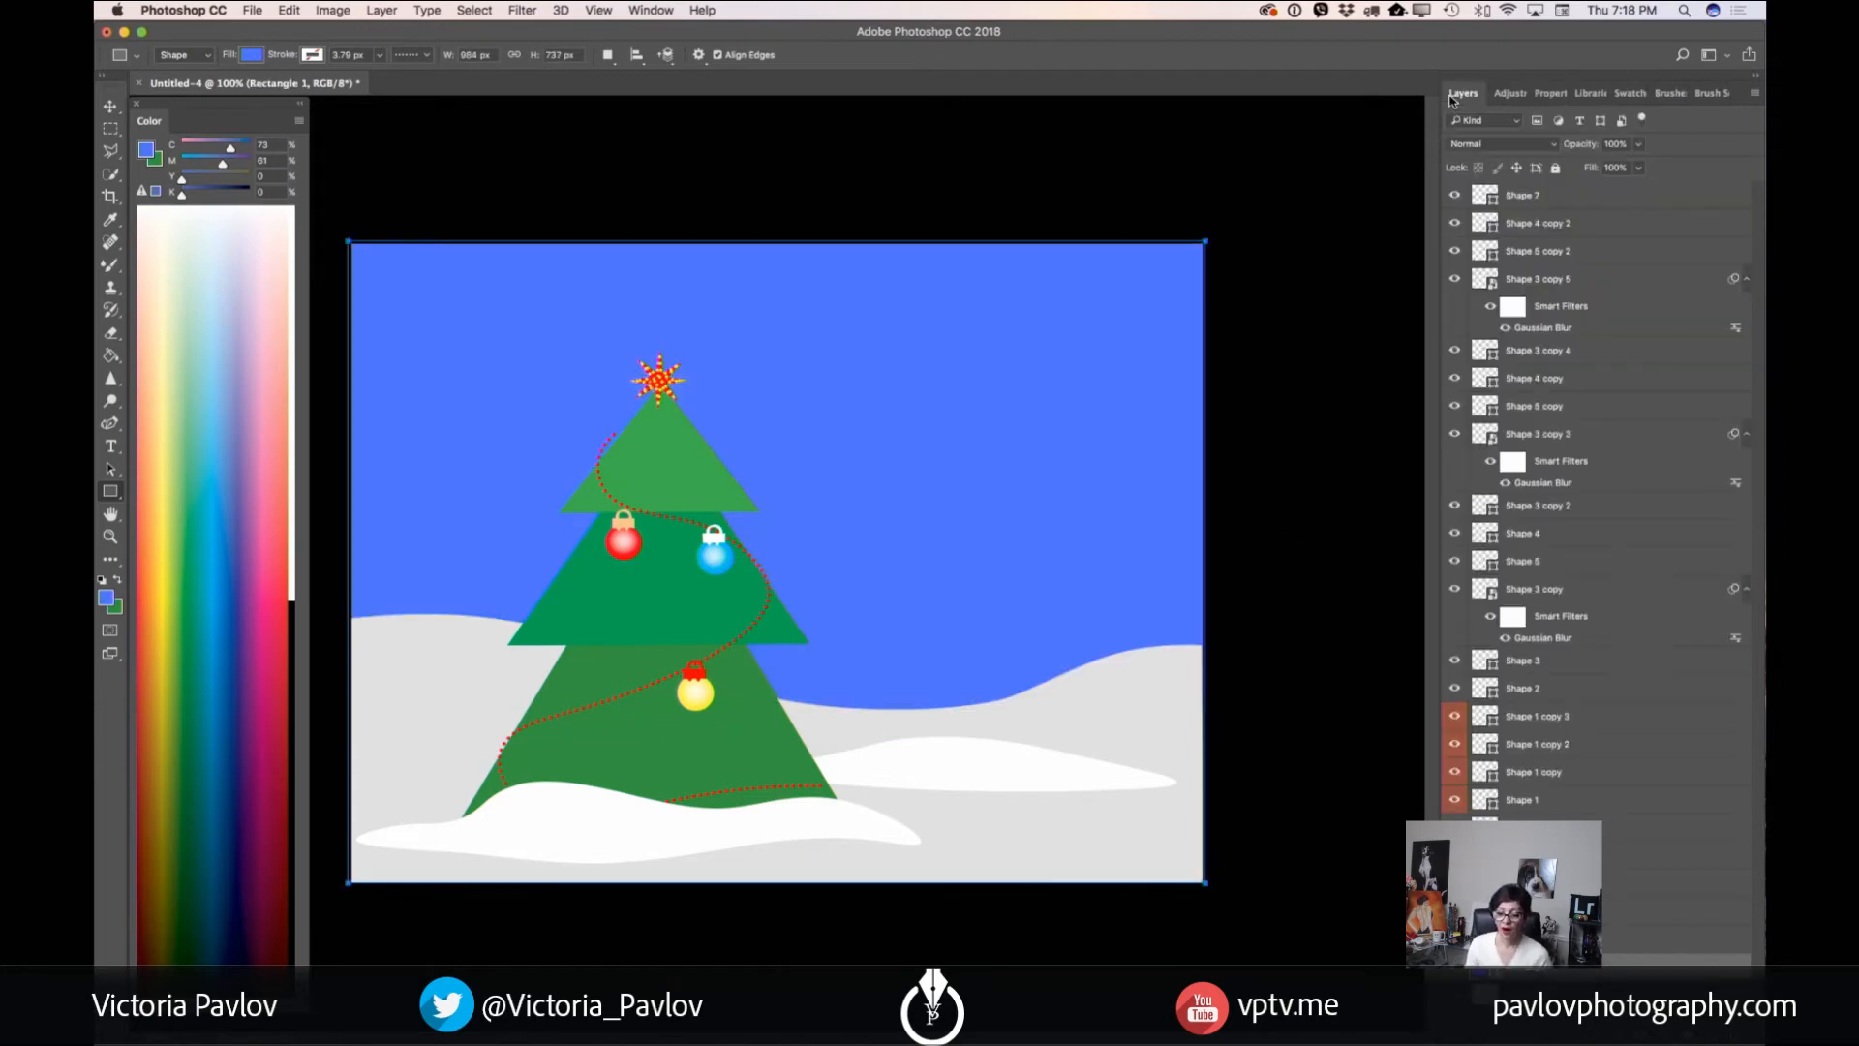
left_click(1540, 938)
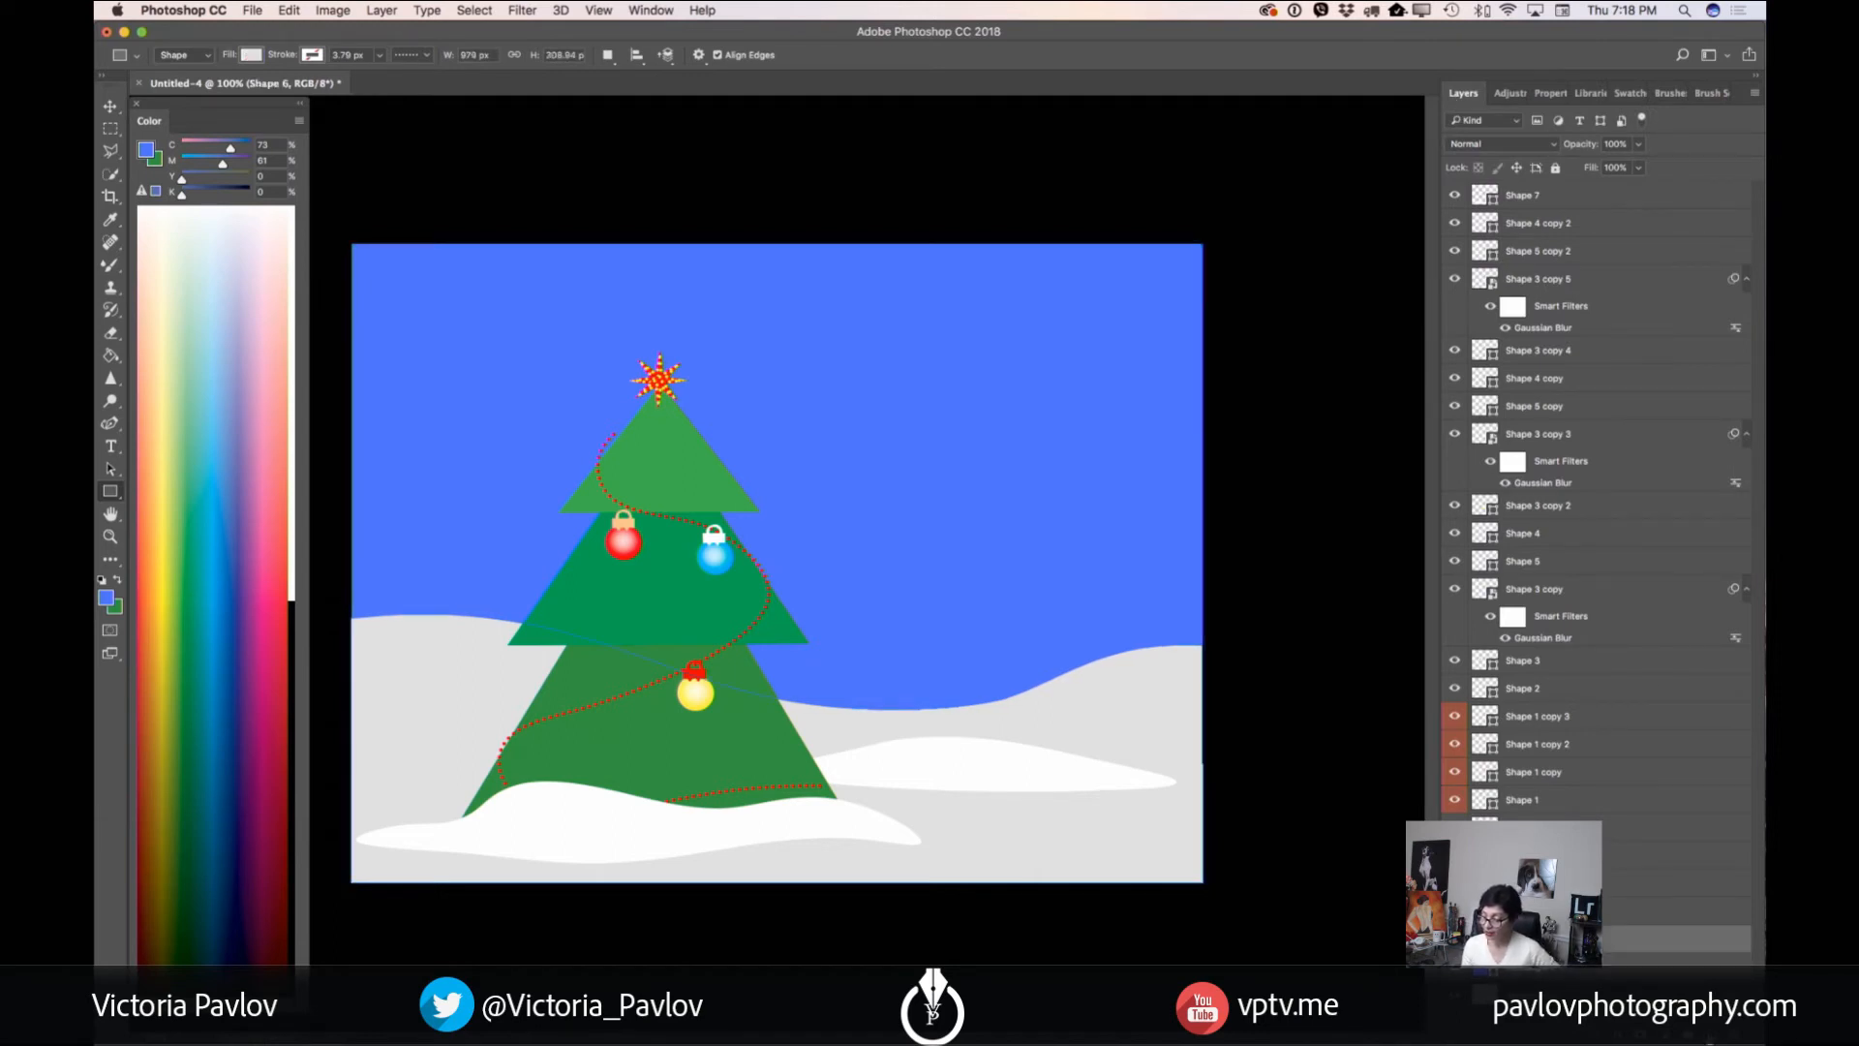
left_click(109, 423)
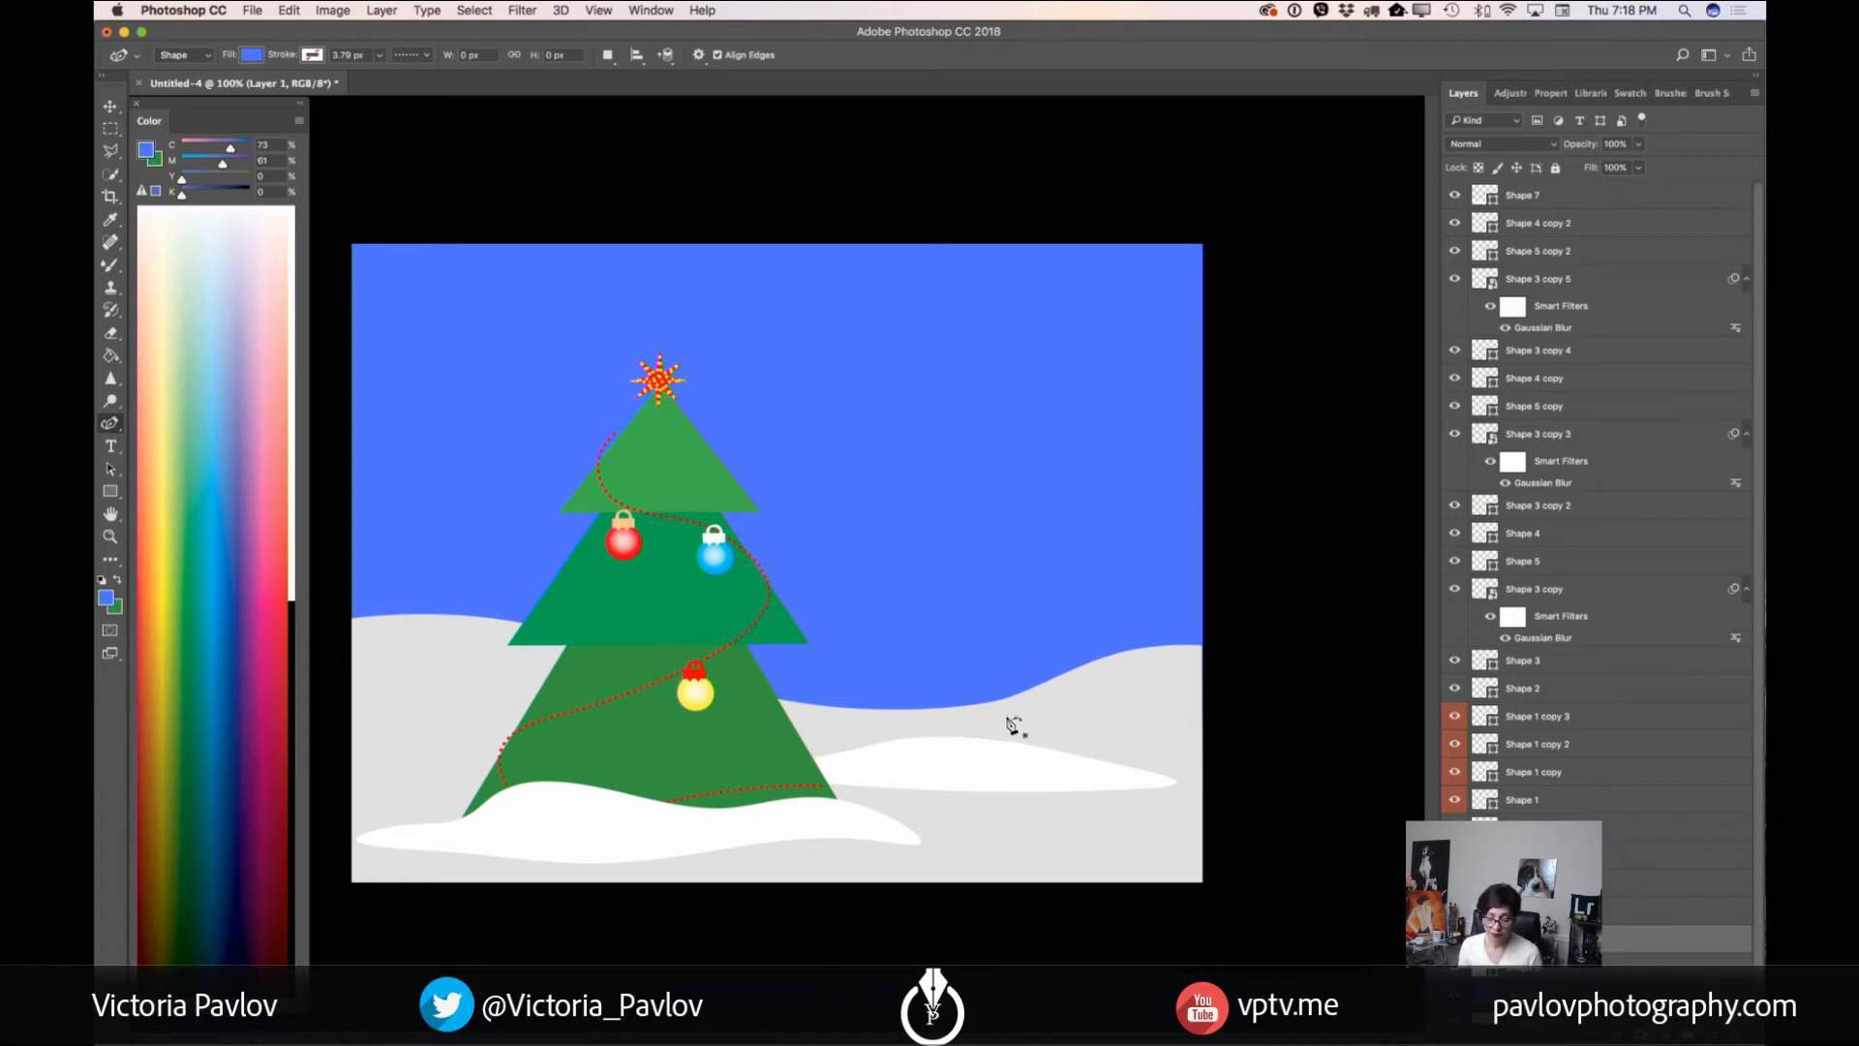
left_click(866, 515)
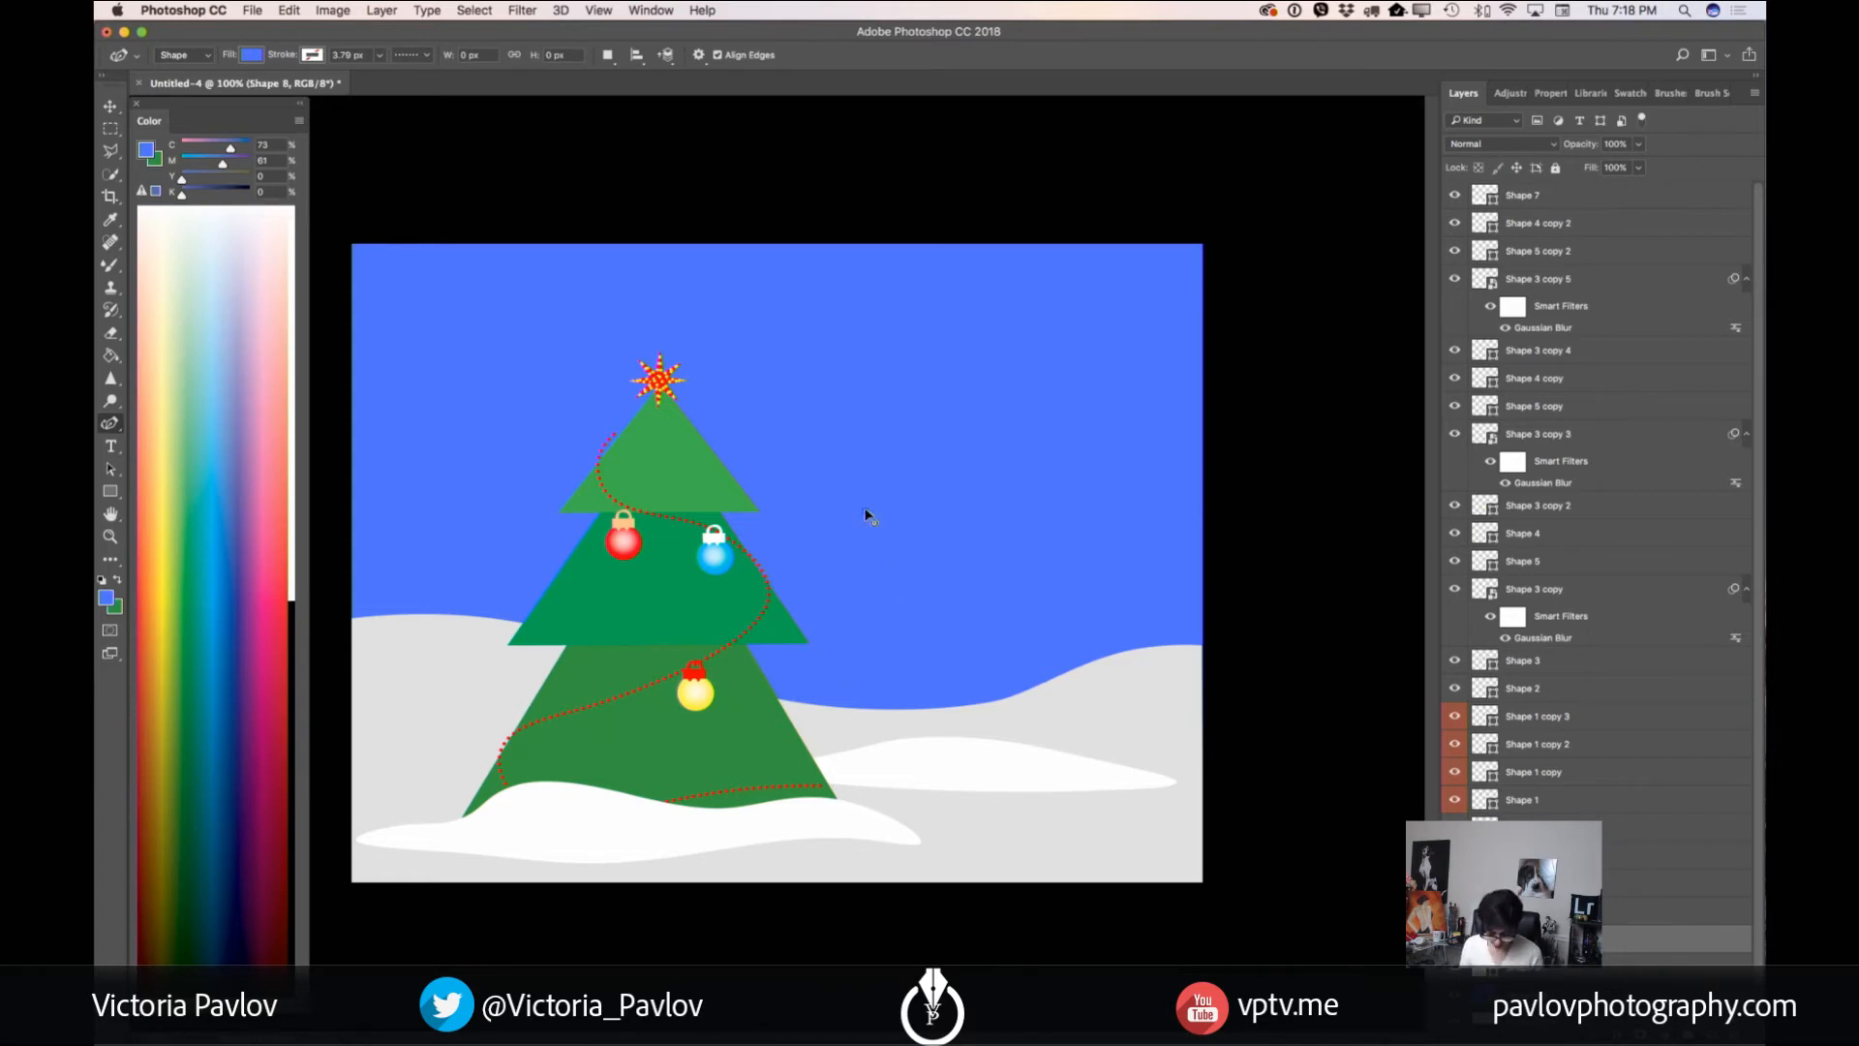
left_click(859, 596)
left_click(982, 603)
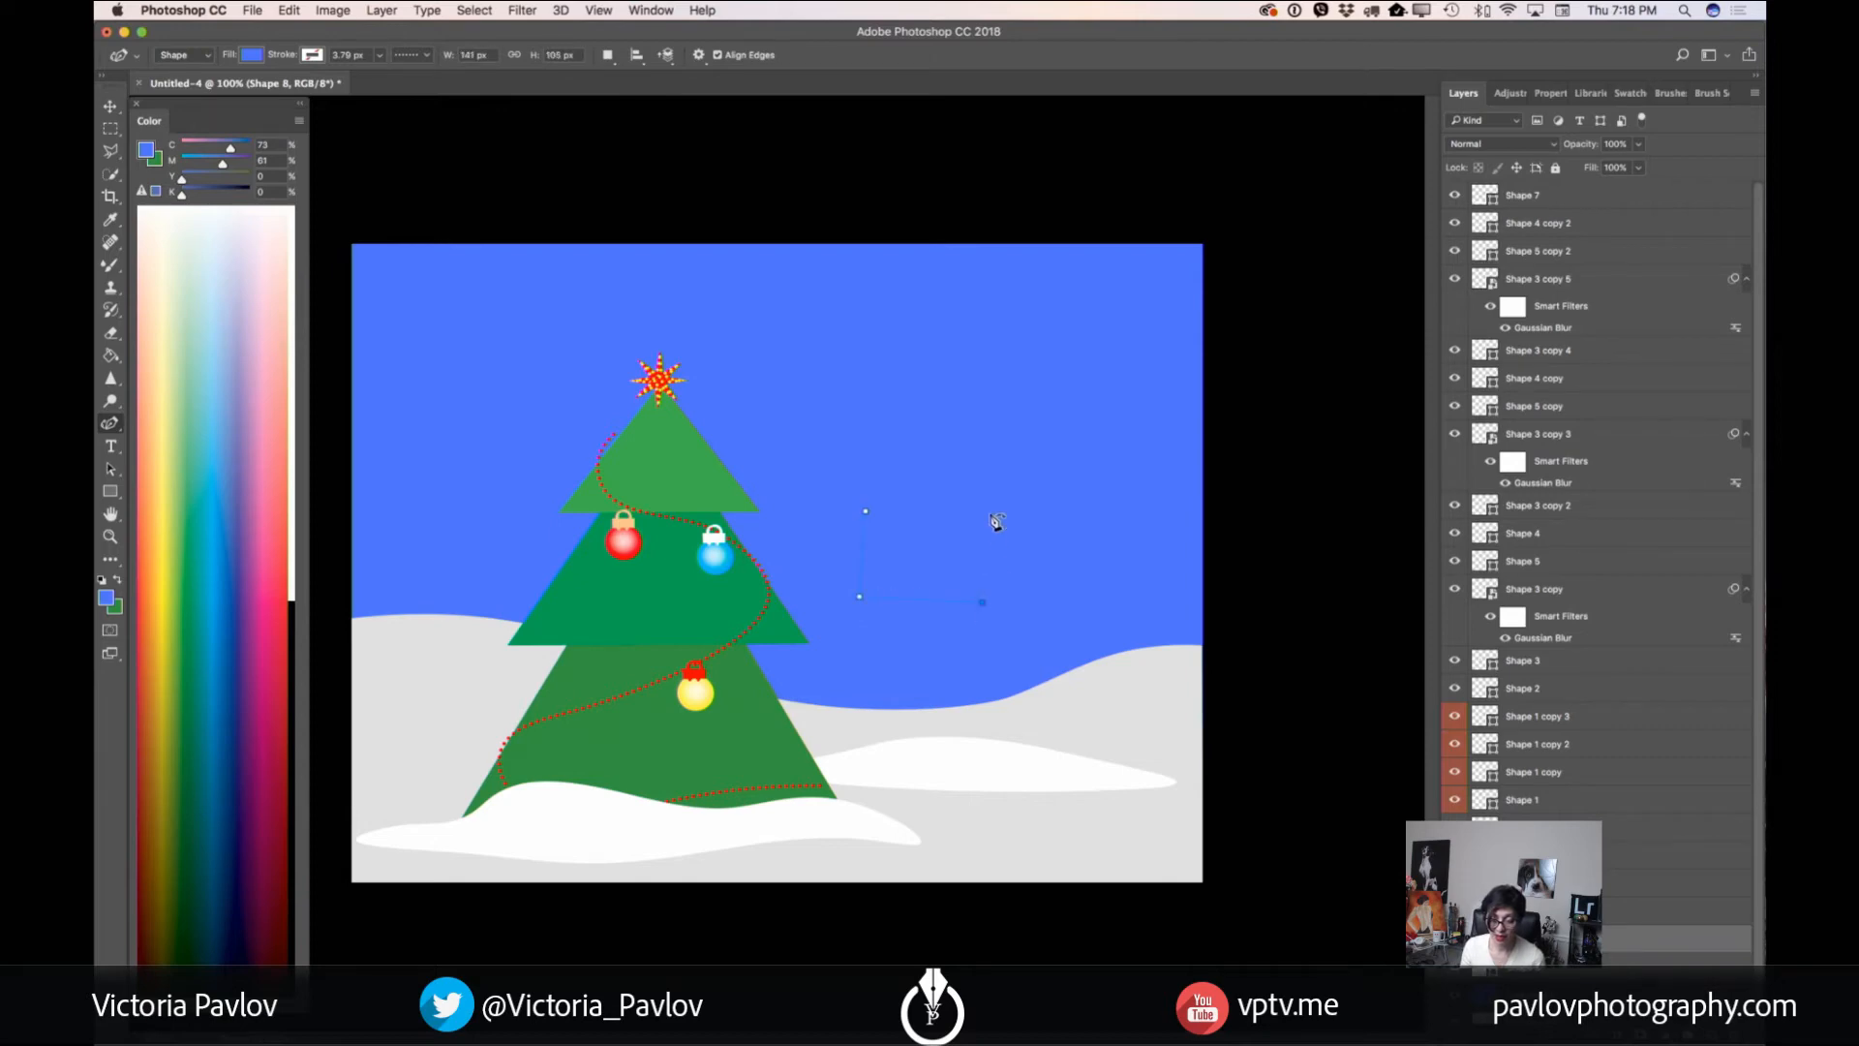
left_click(989, 511)
left_click(867, 511)
- Set the quadrilateral's fill colour to yellow
left_click(250, 55)
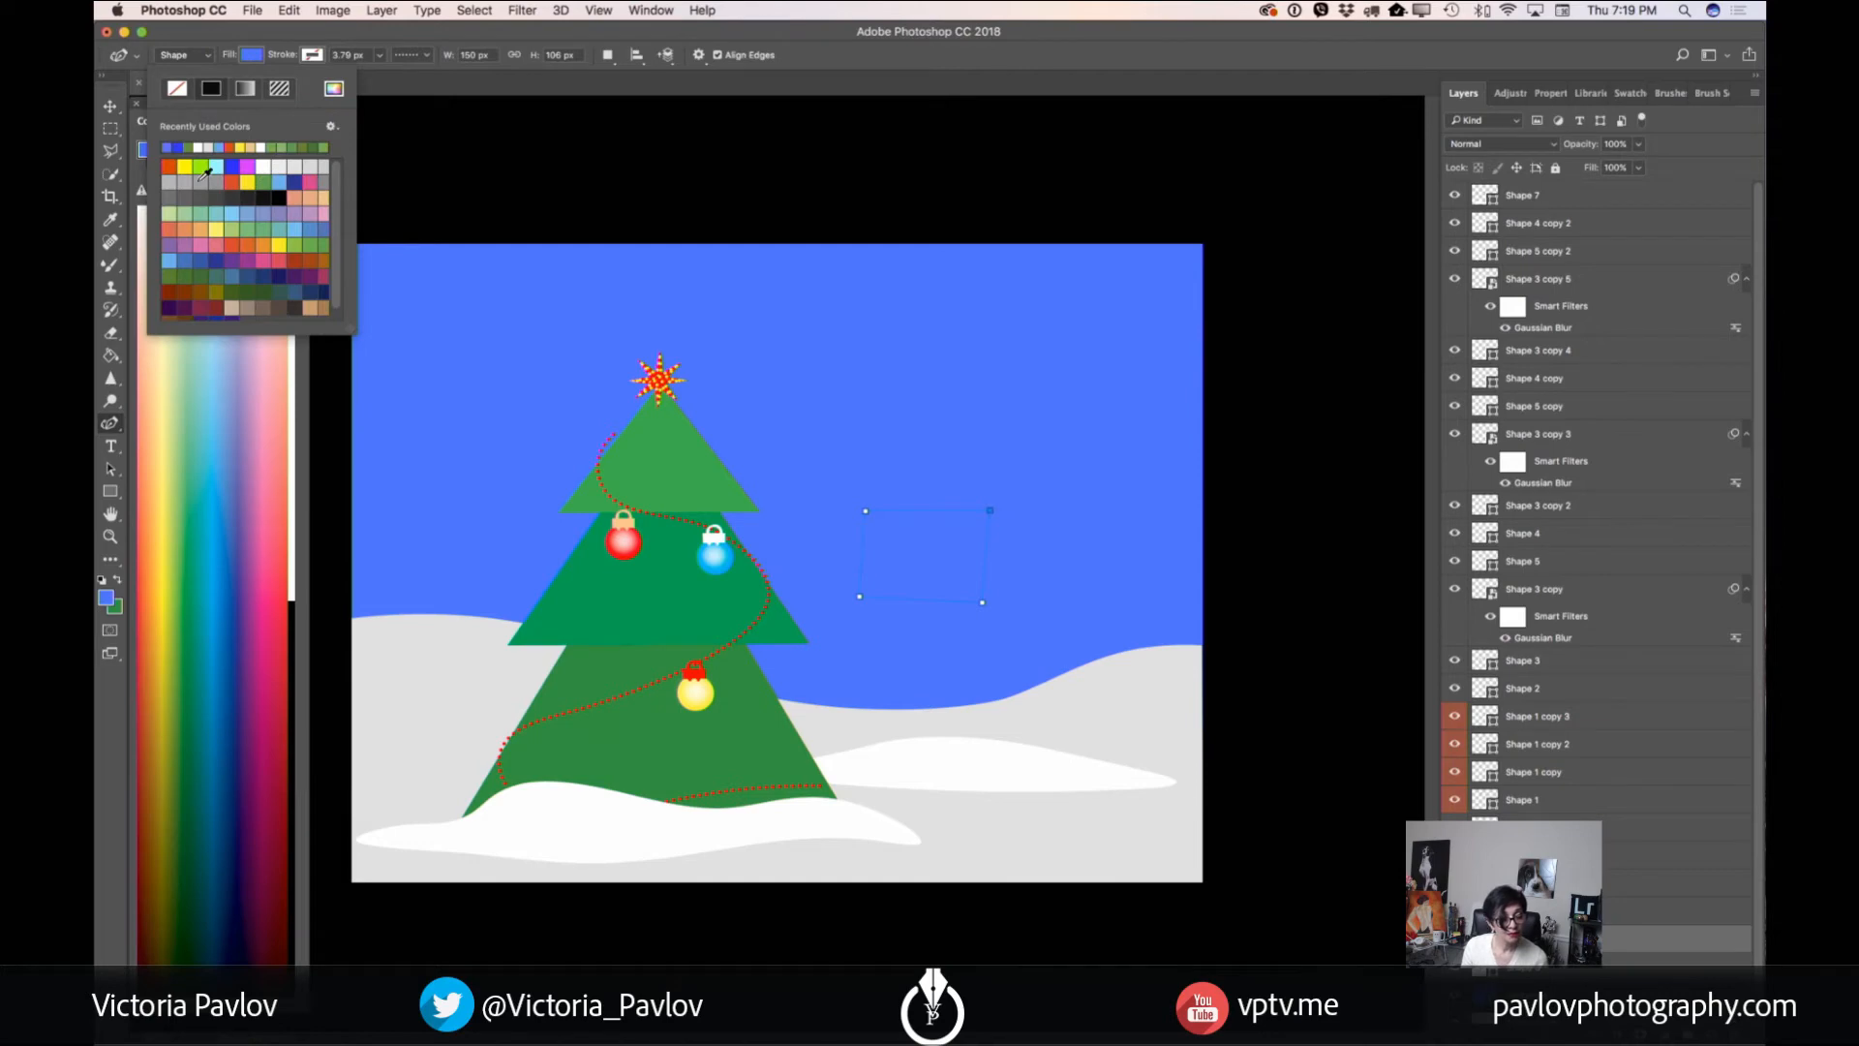
left_click(296, 214)
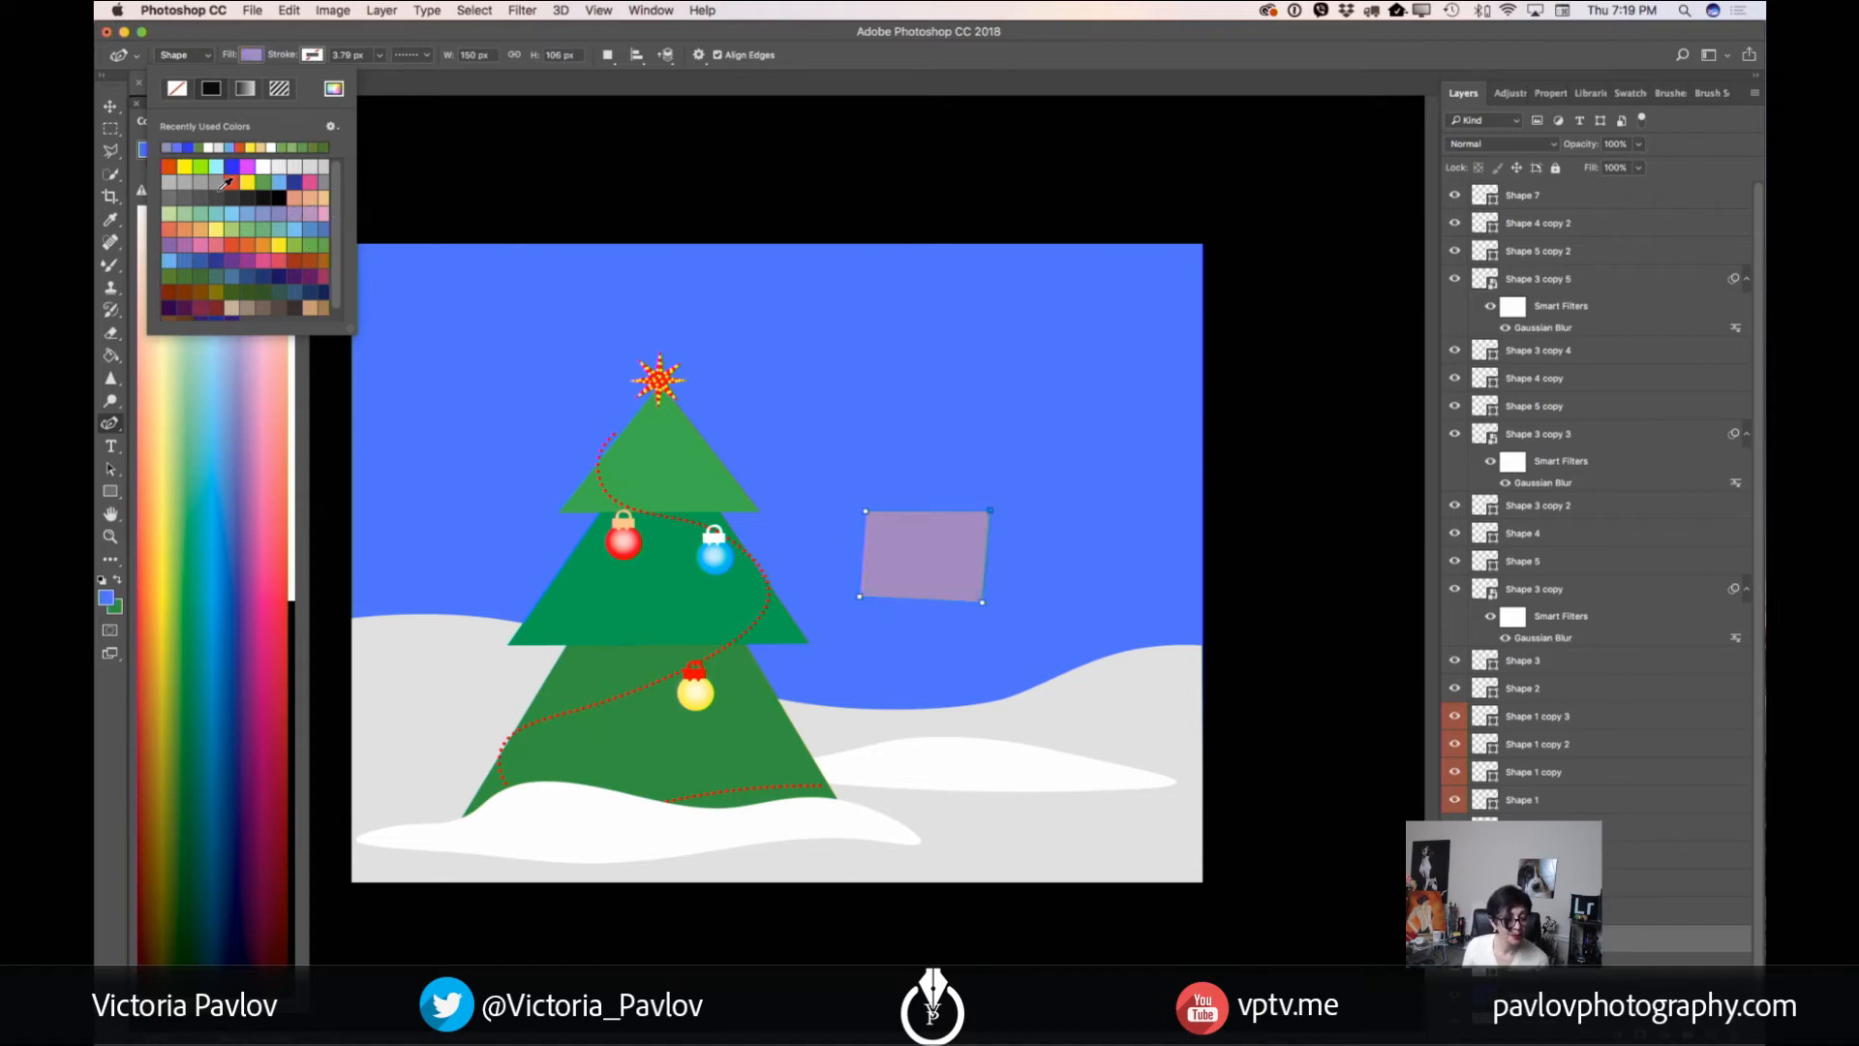
left_click(251, 146)
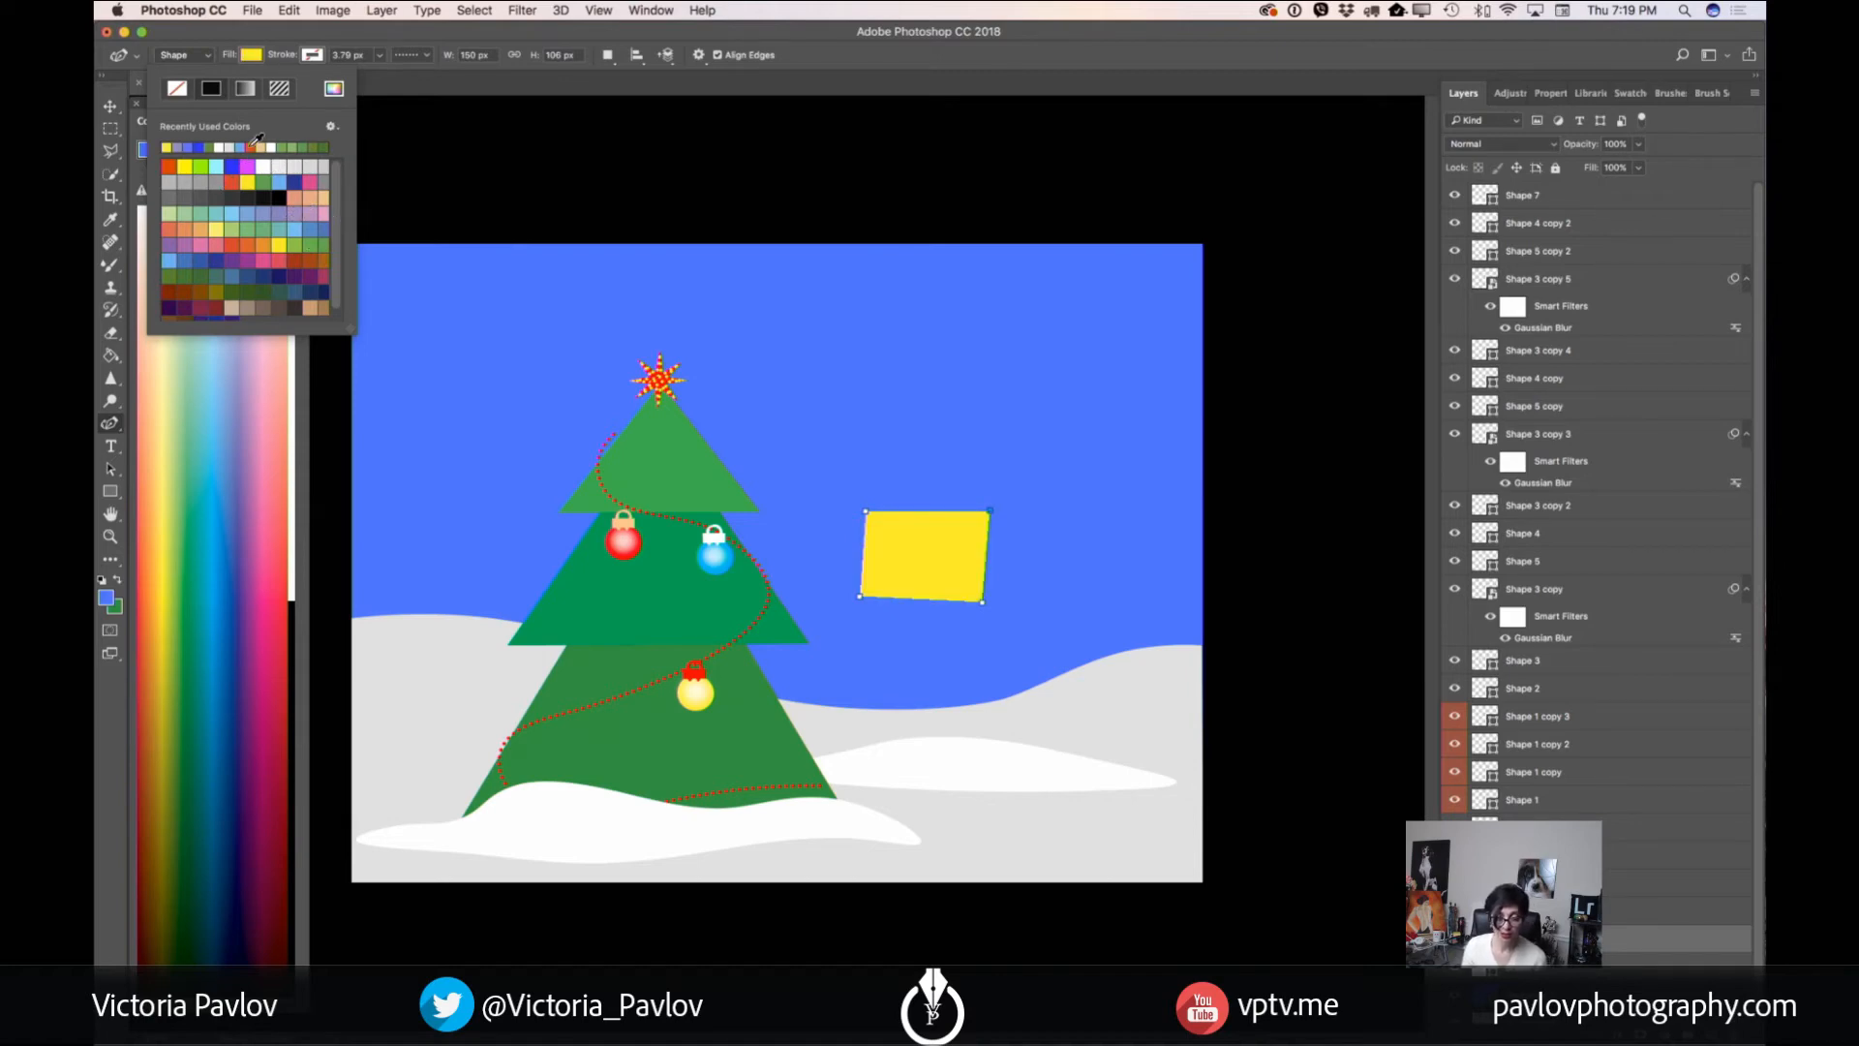
- Straighten the yellow quadrilateral by moving its two lower corners, making a box of about 145 × 114 px
left_click(865, 605)
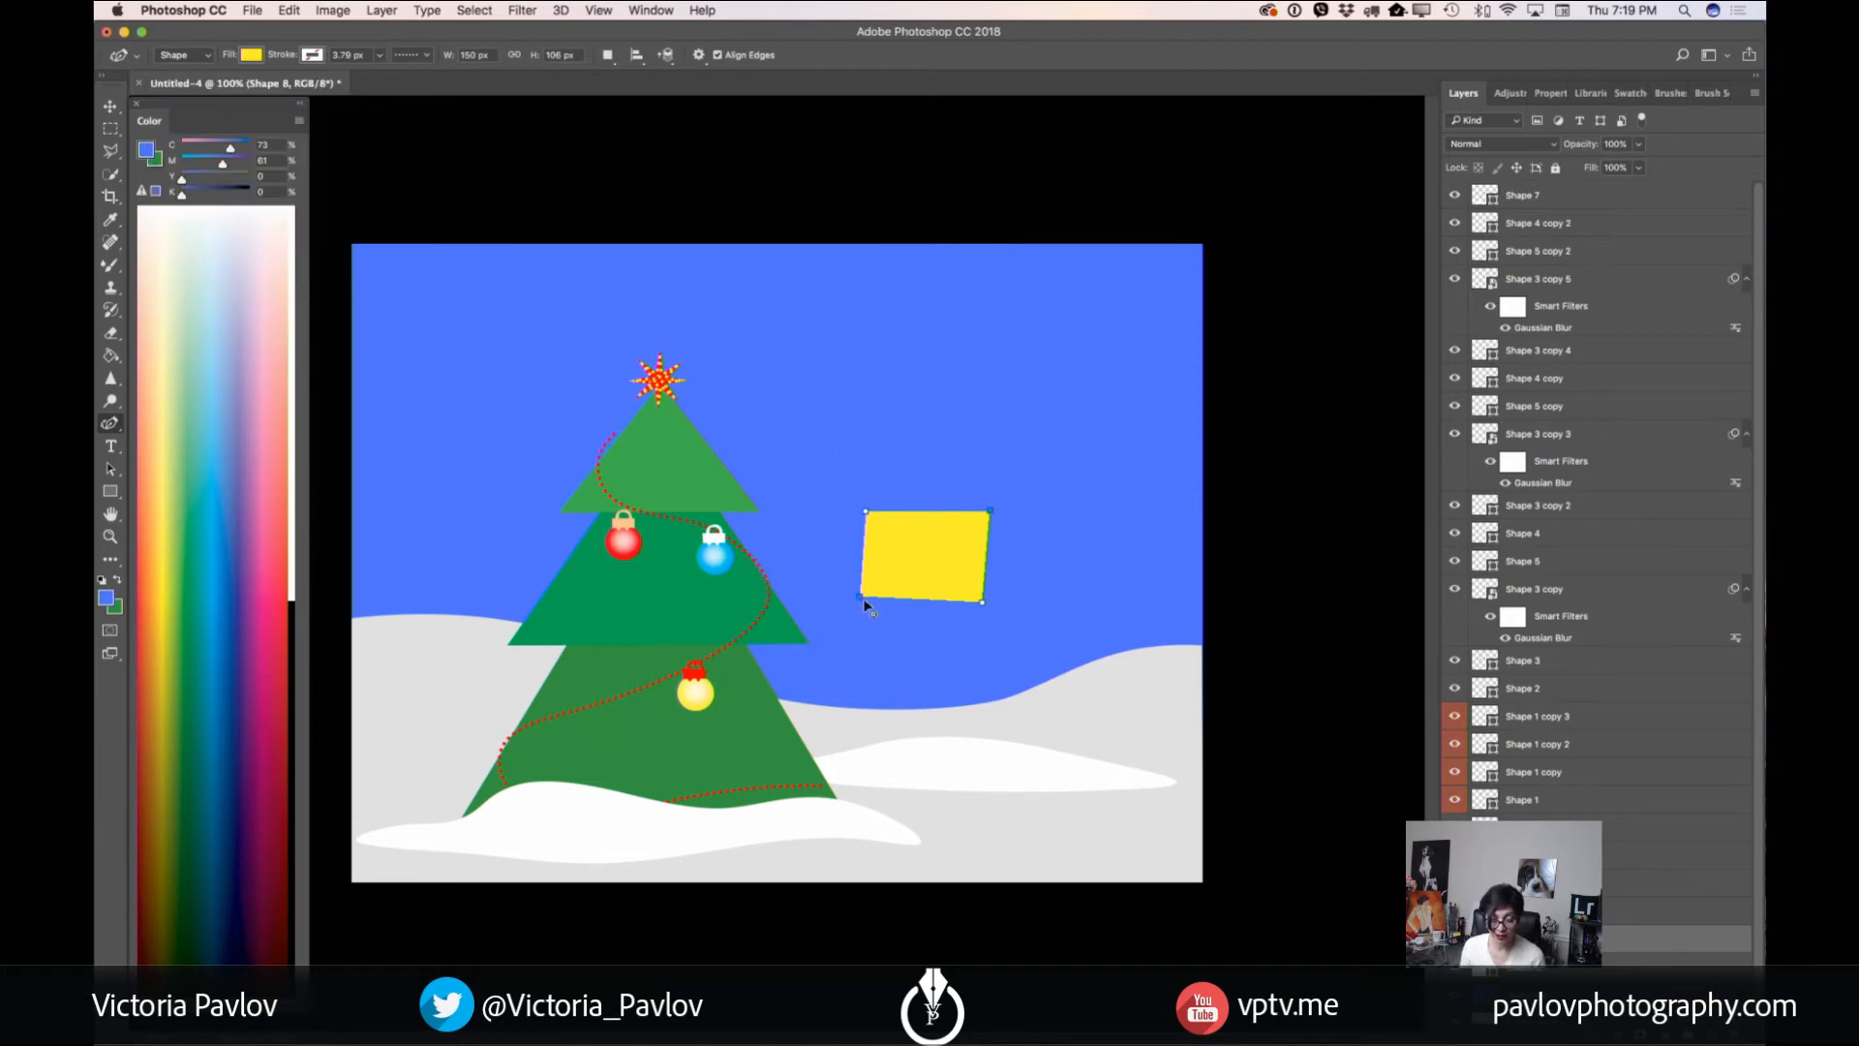
left_click_drag(865, 604, 864, 608)
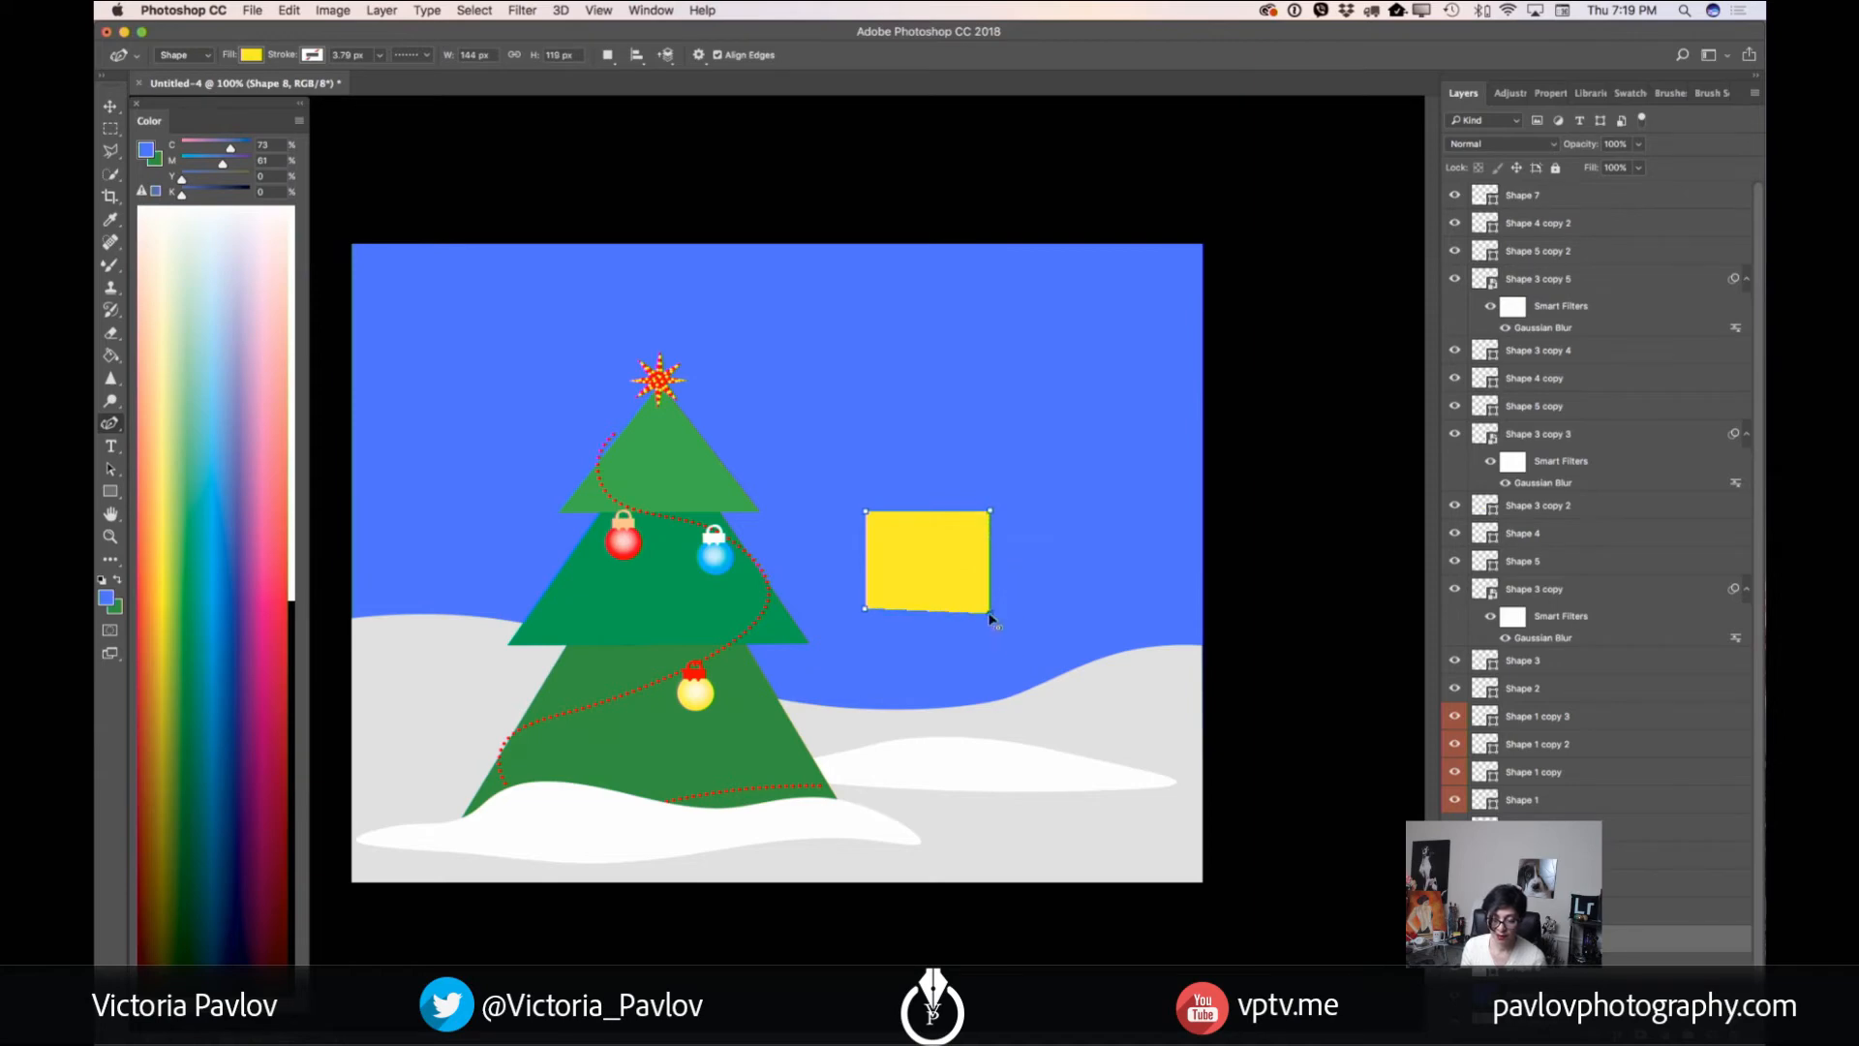
left_click_drag(990, 613, 990, 610)
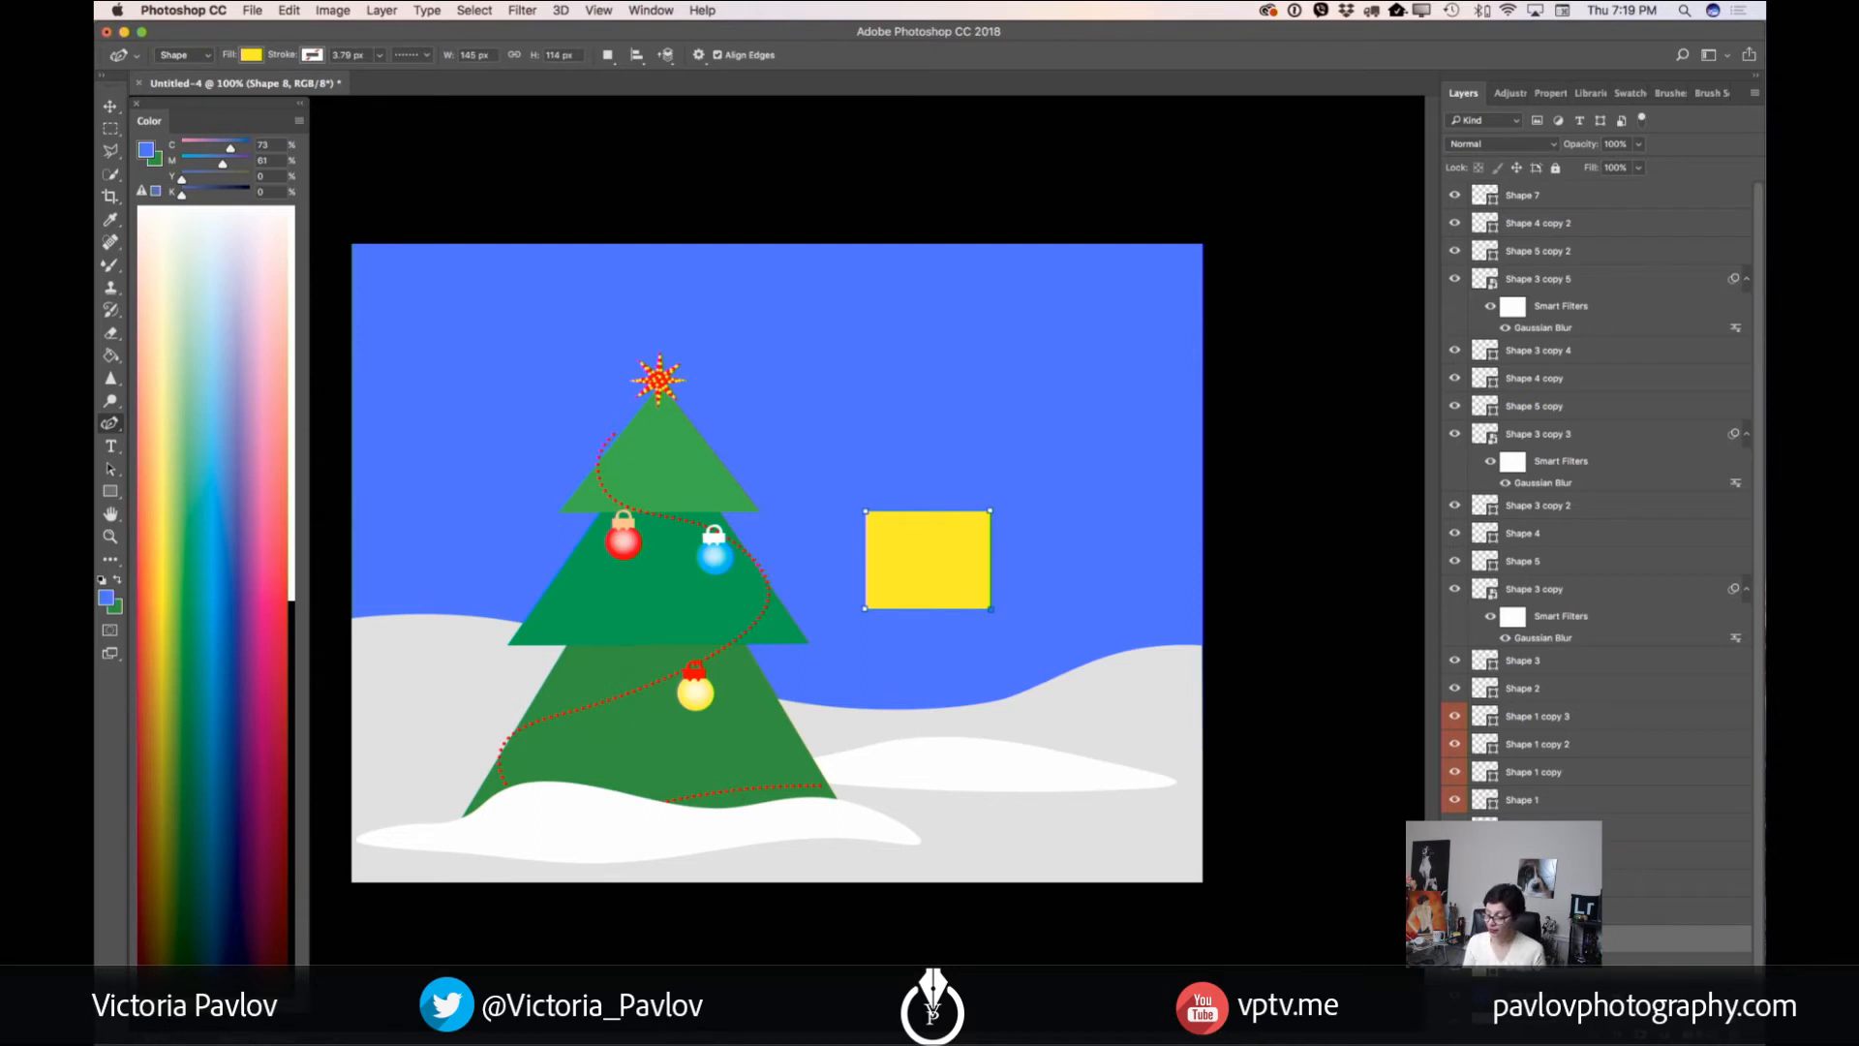
- Add a new layer, sample the box's yellow and darken the foreground colour to #d6ca1e
left_click(1714, 1035)
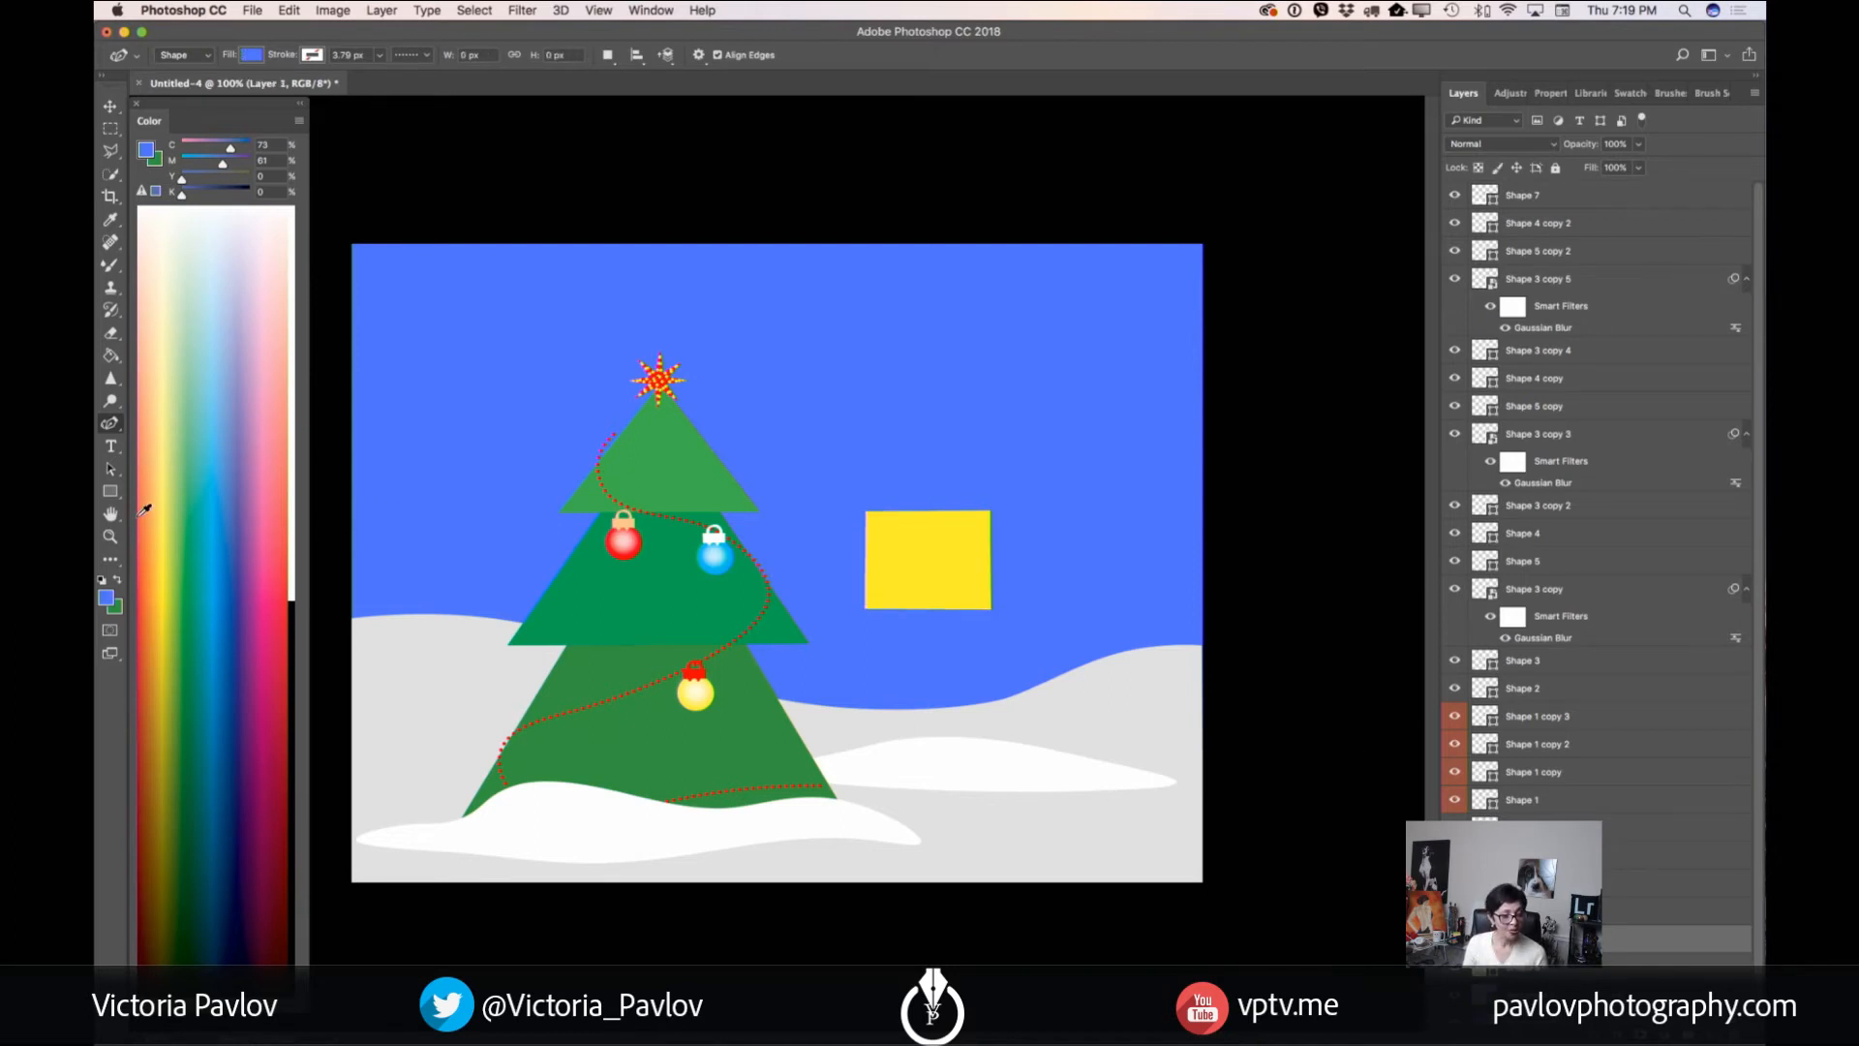
left_click(110, 219)
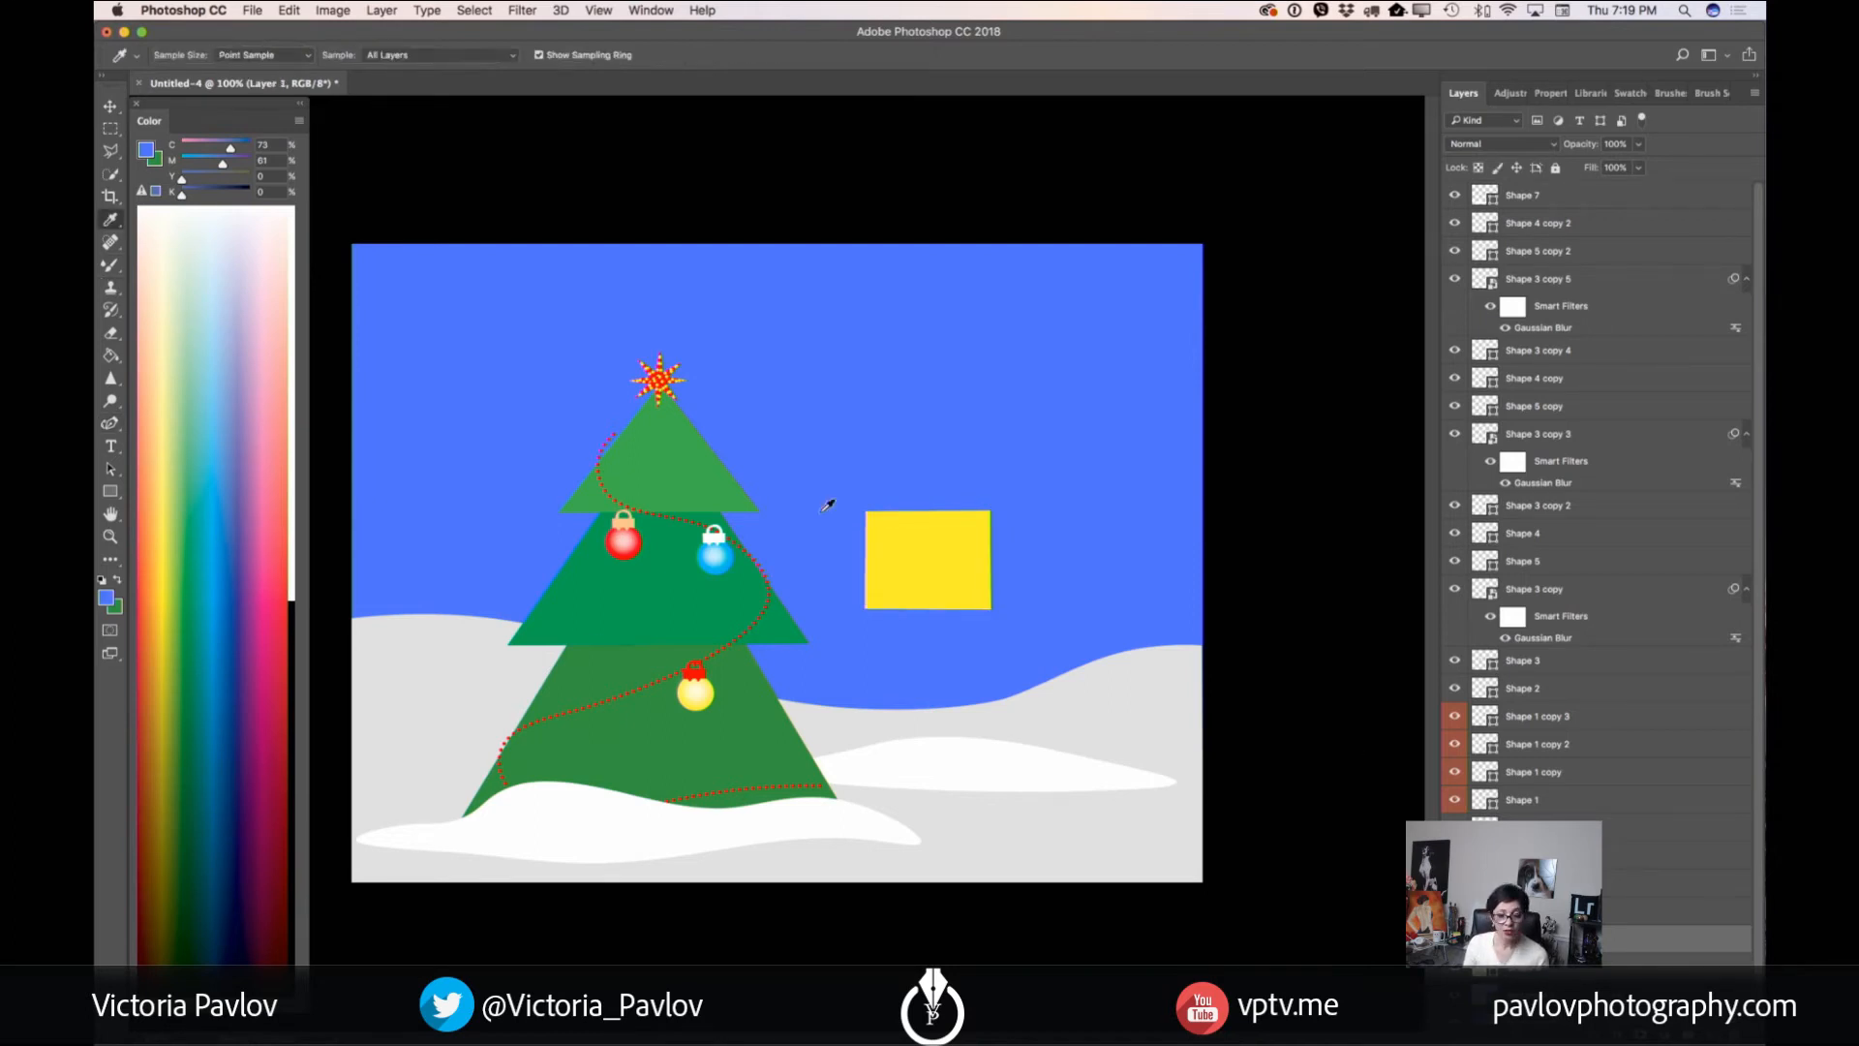
left_click(916, 556)
left_click(104, 597)
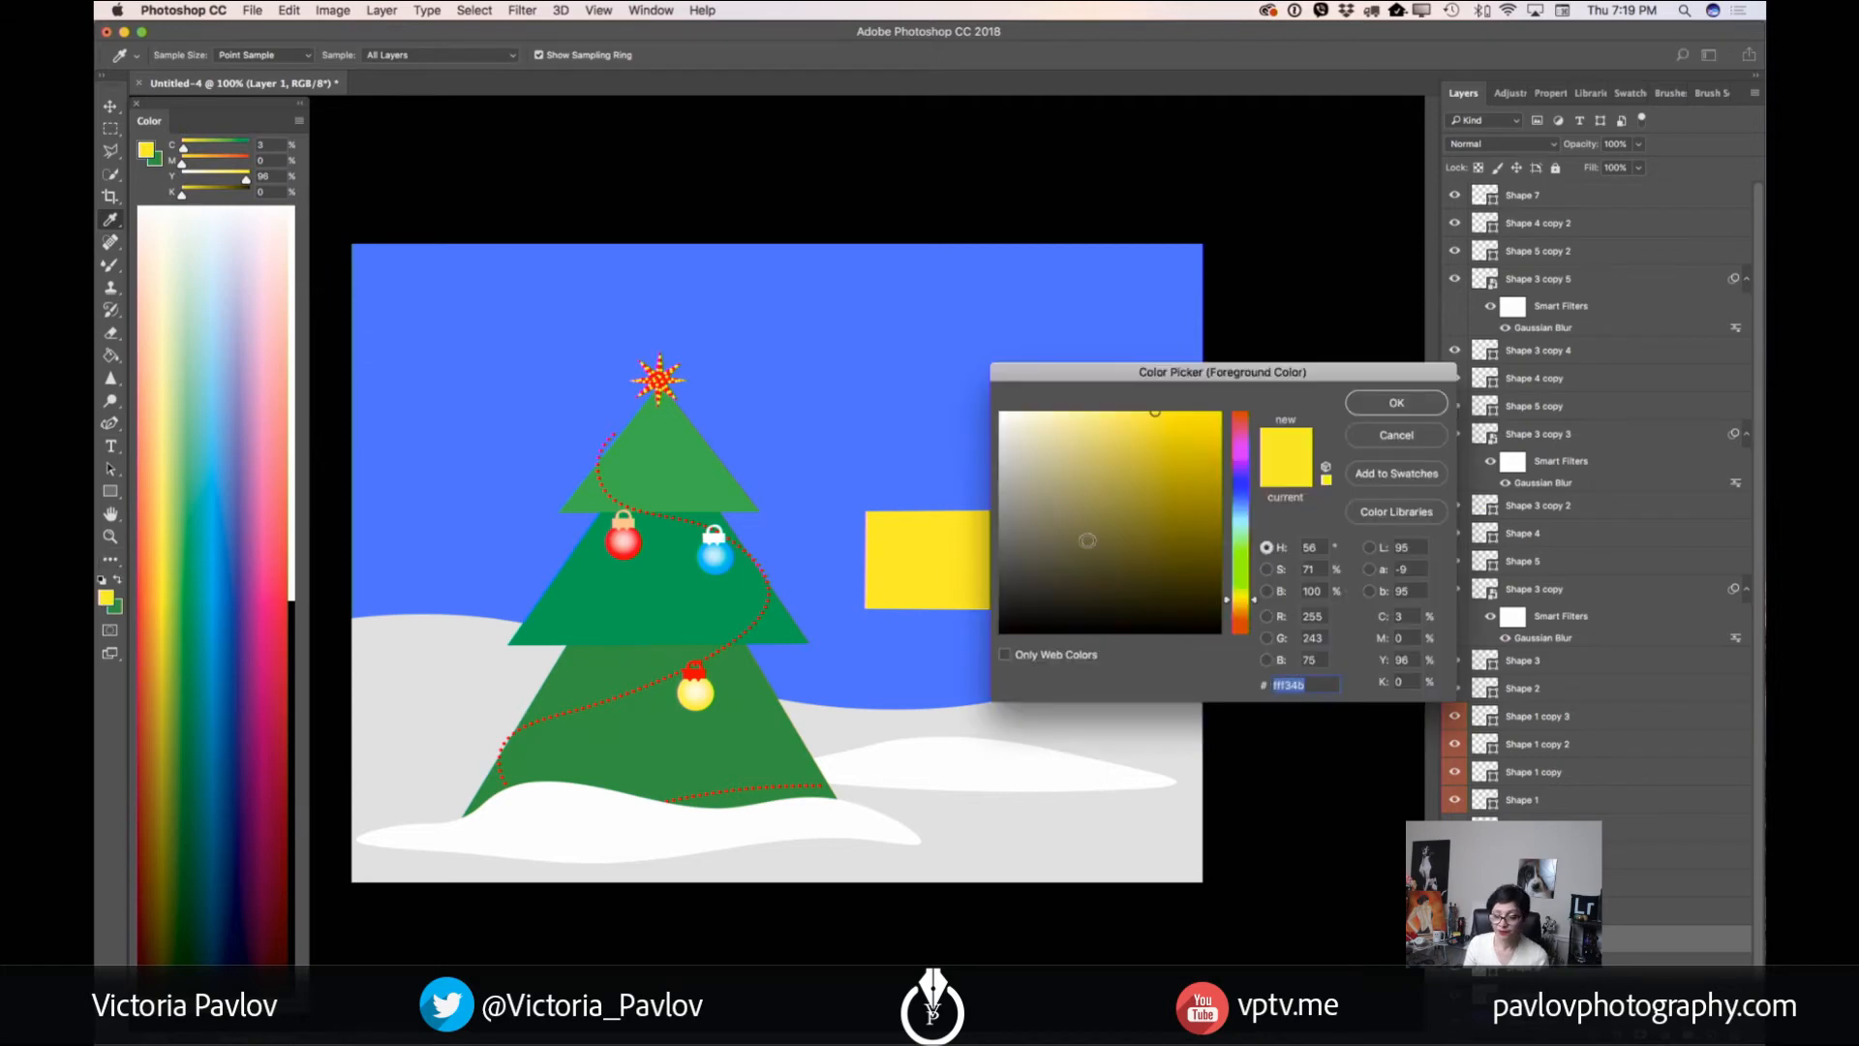
left_click_drag(1155, 414, 1192, 447)
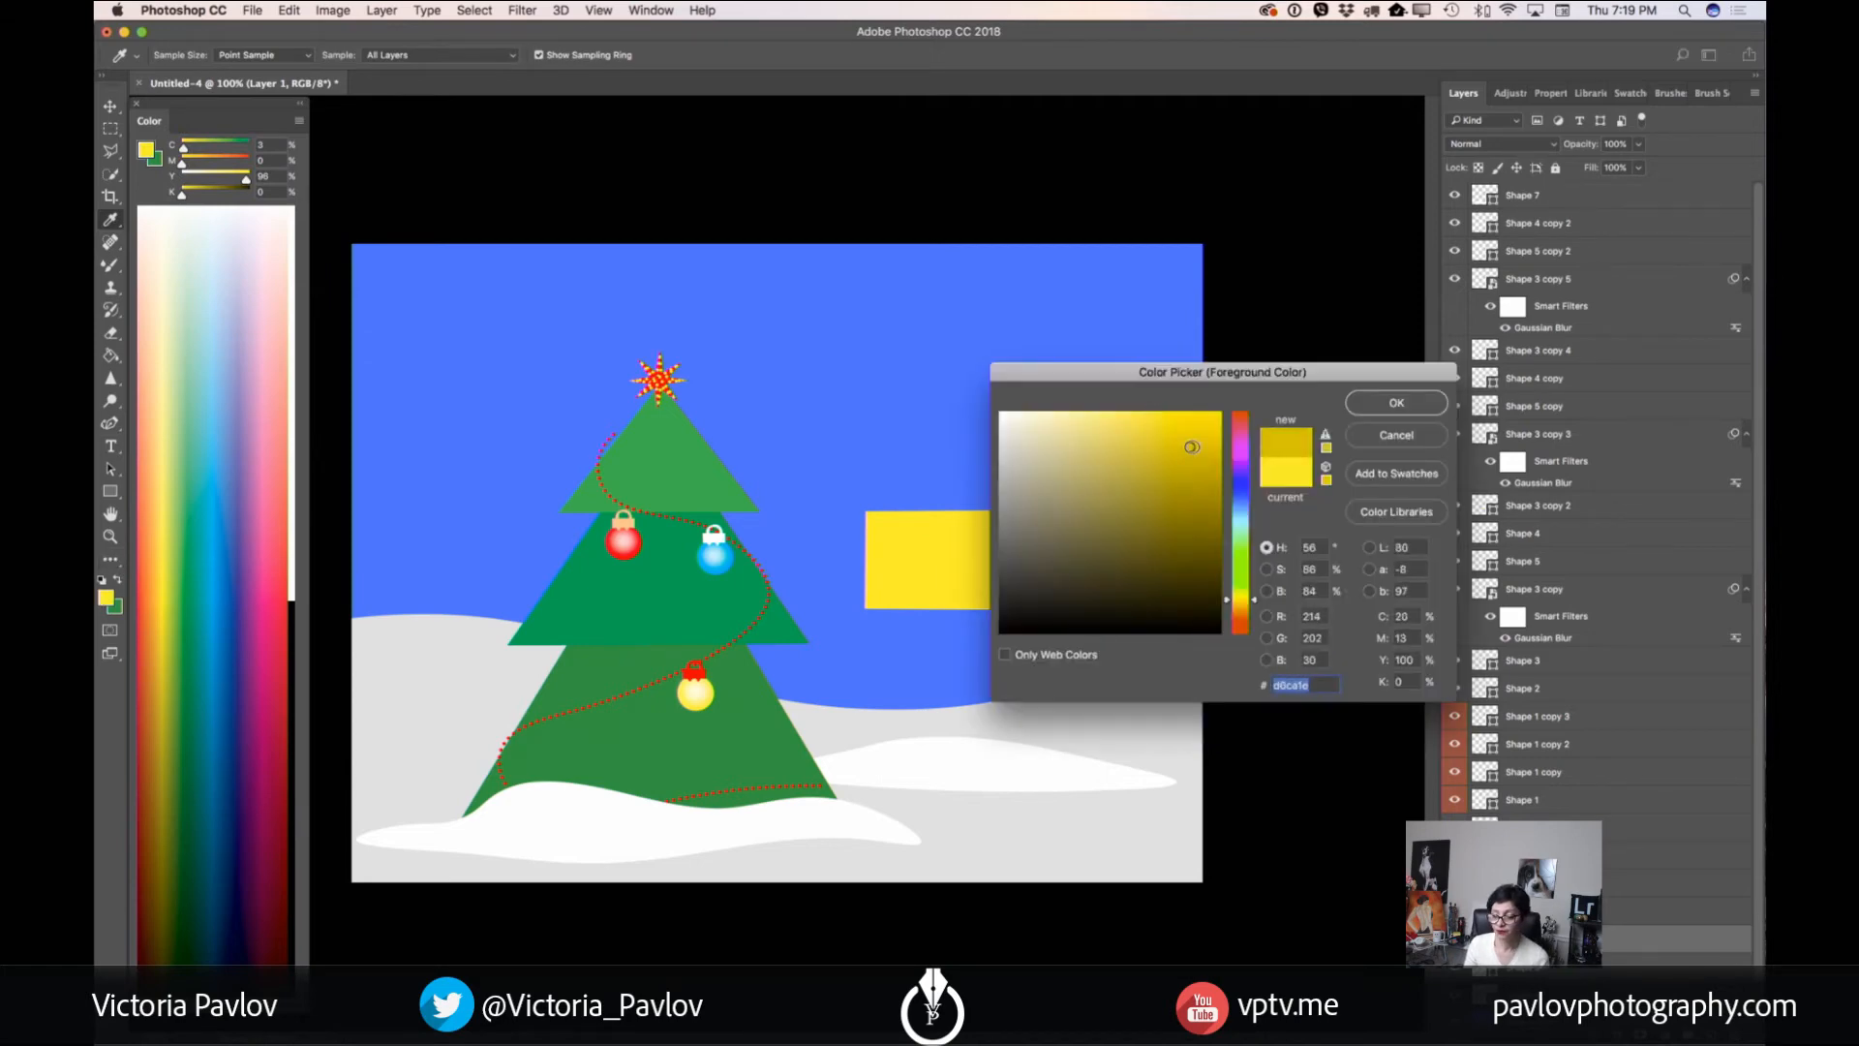
left_click(1392, 404)
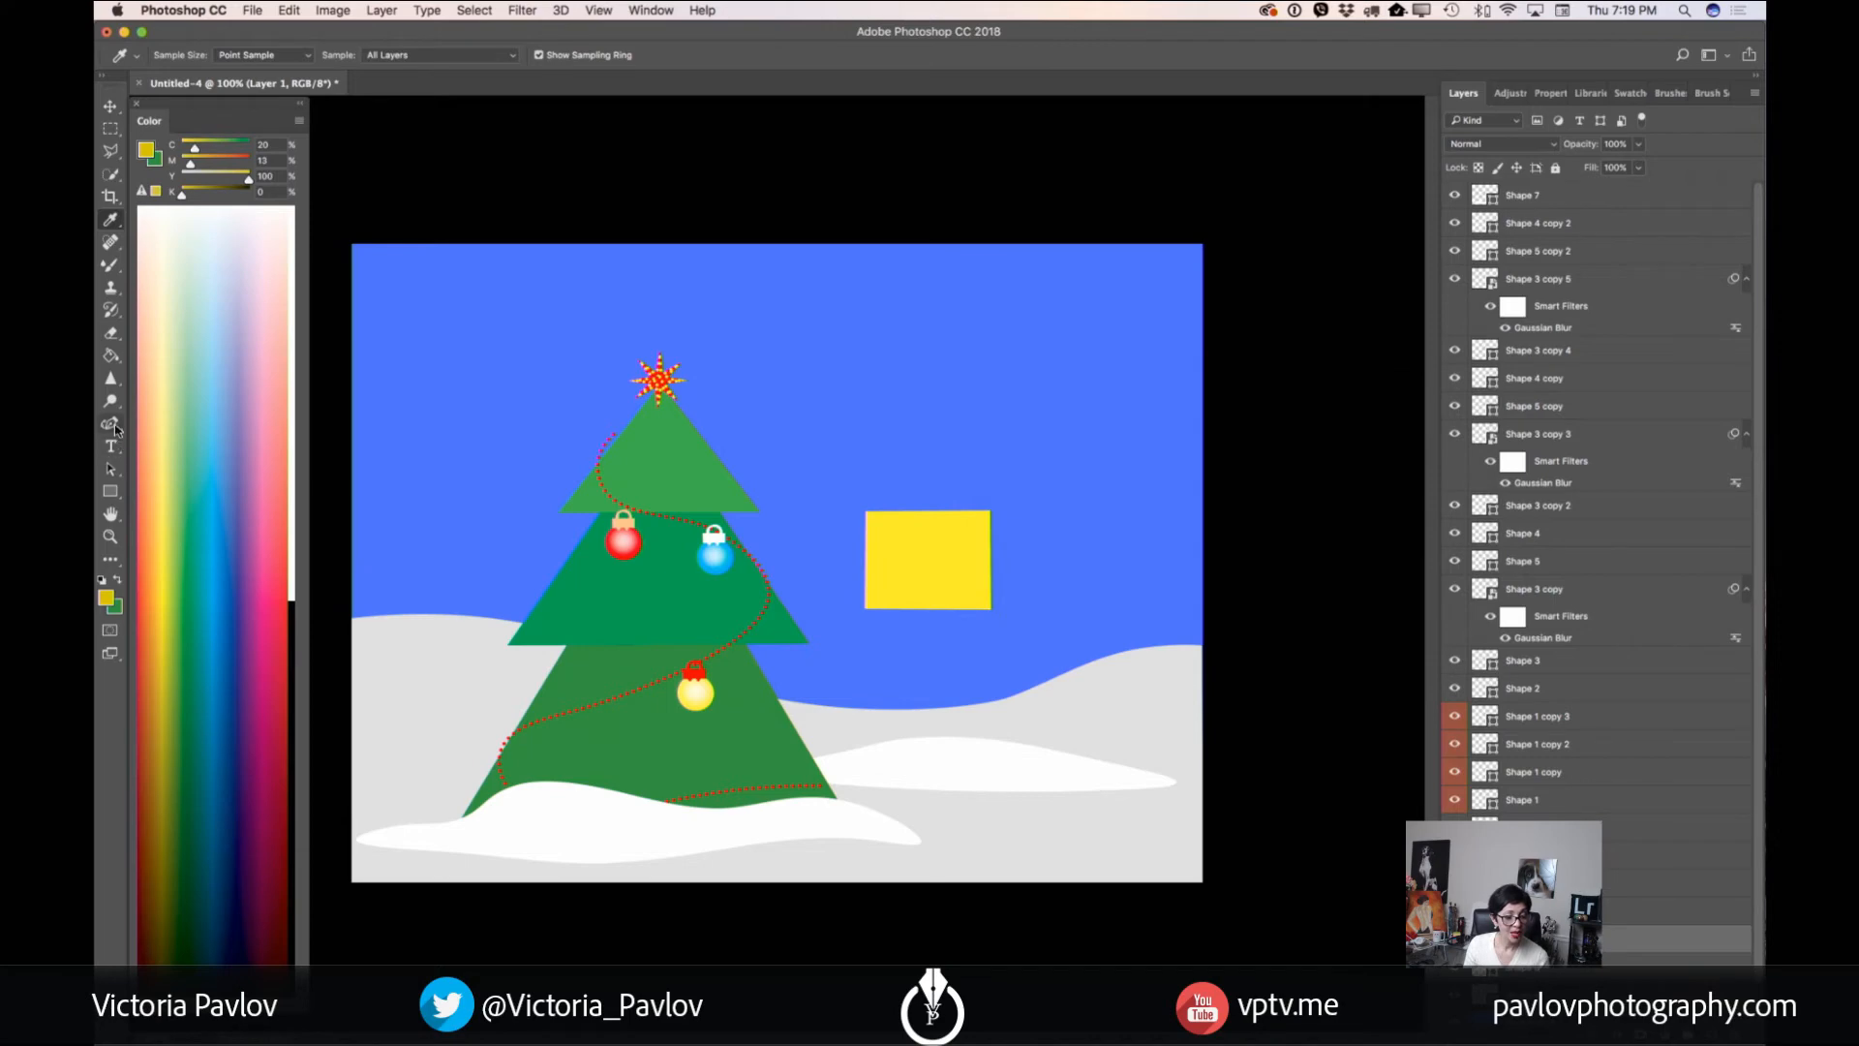
- Draw a dark yellow straight-sided lid about 159 × 27 px along the top of the yellow box with the Curvature Pen
left_click(110, 423)
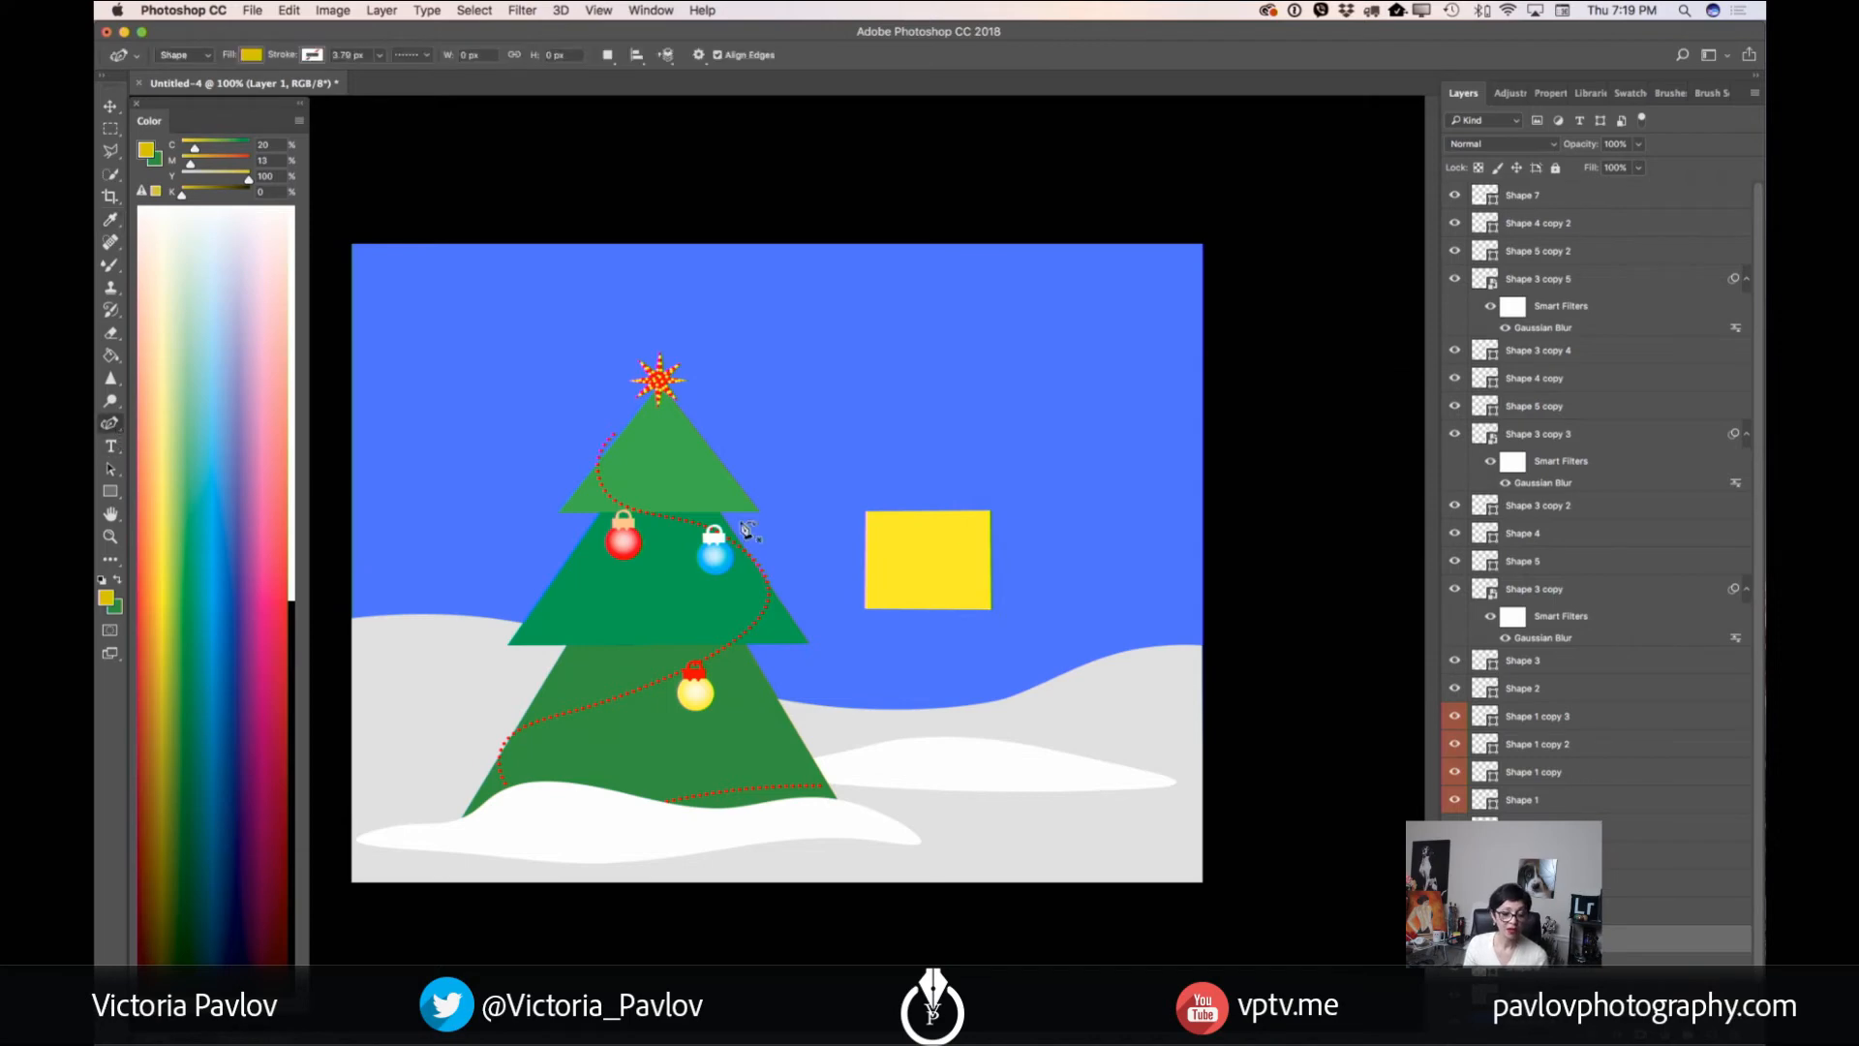
left_click(857, 491)
left_click(857, 512)
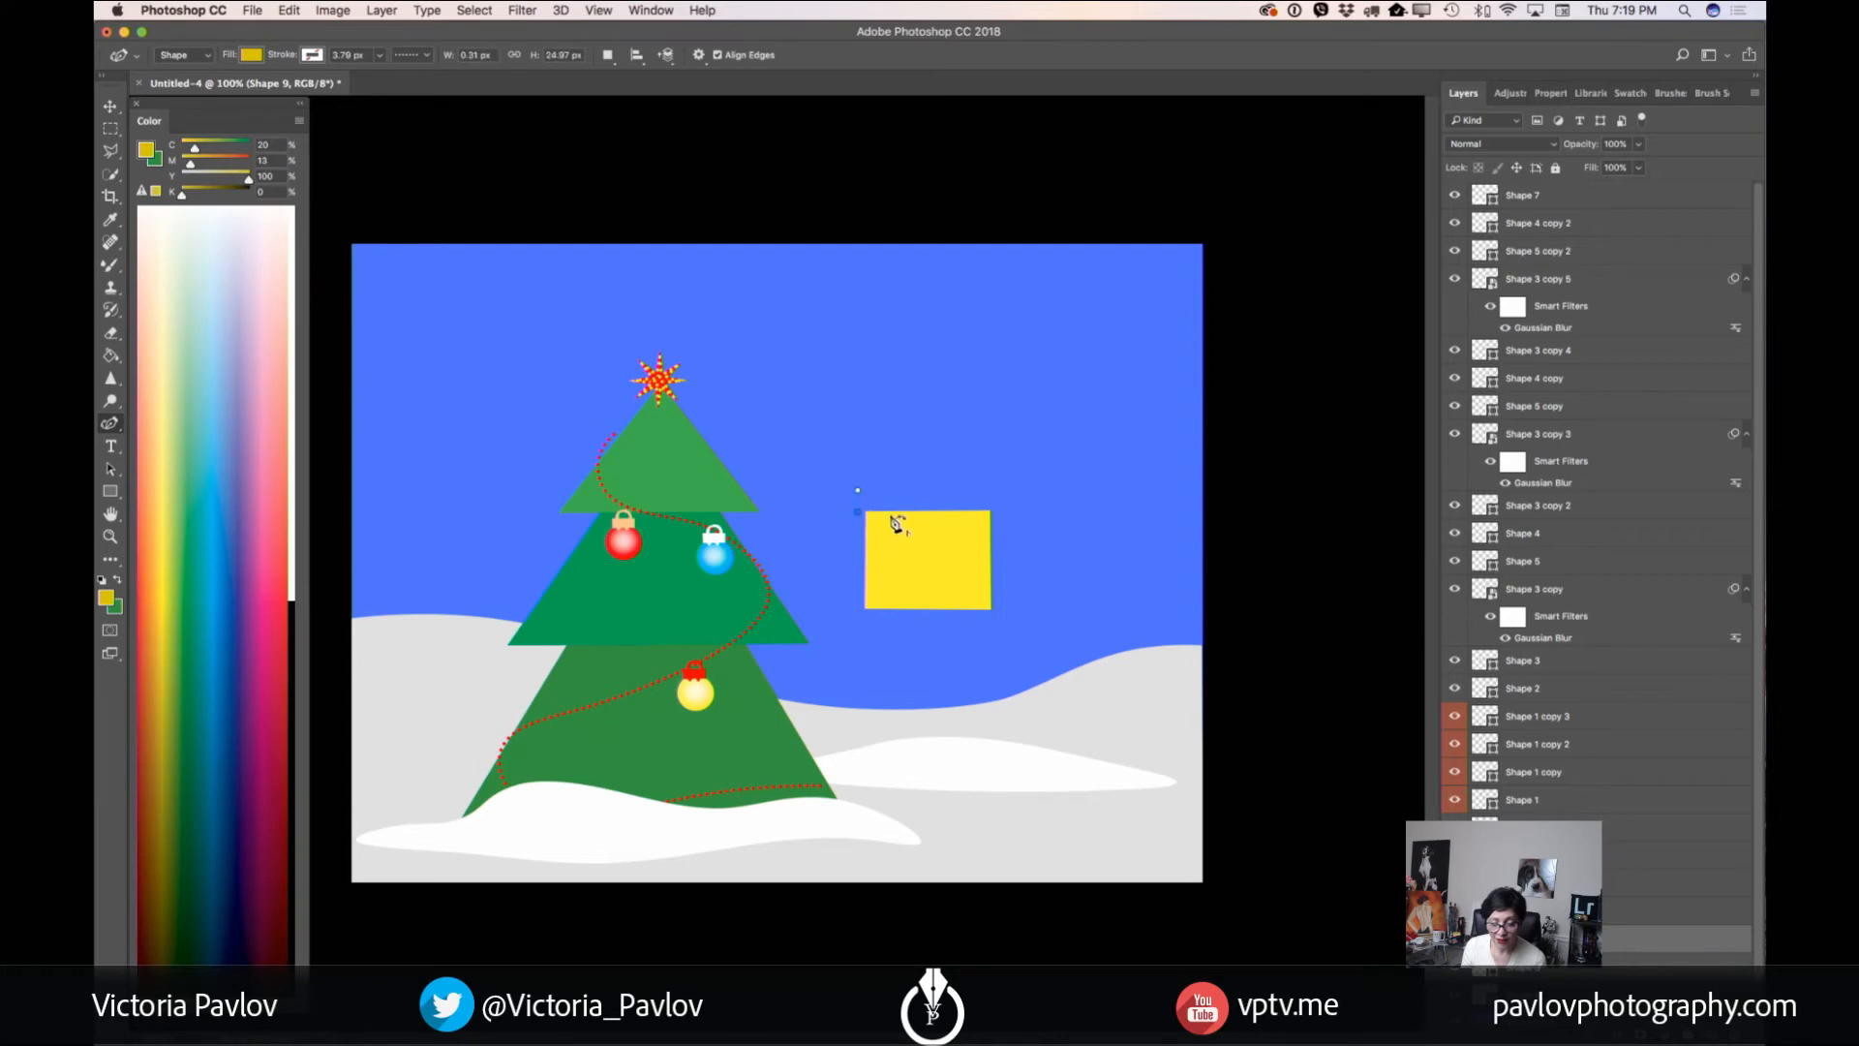
left_click(993, 511)
left_click(995, 488)
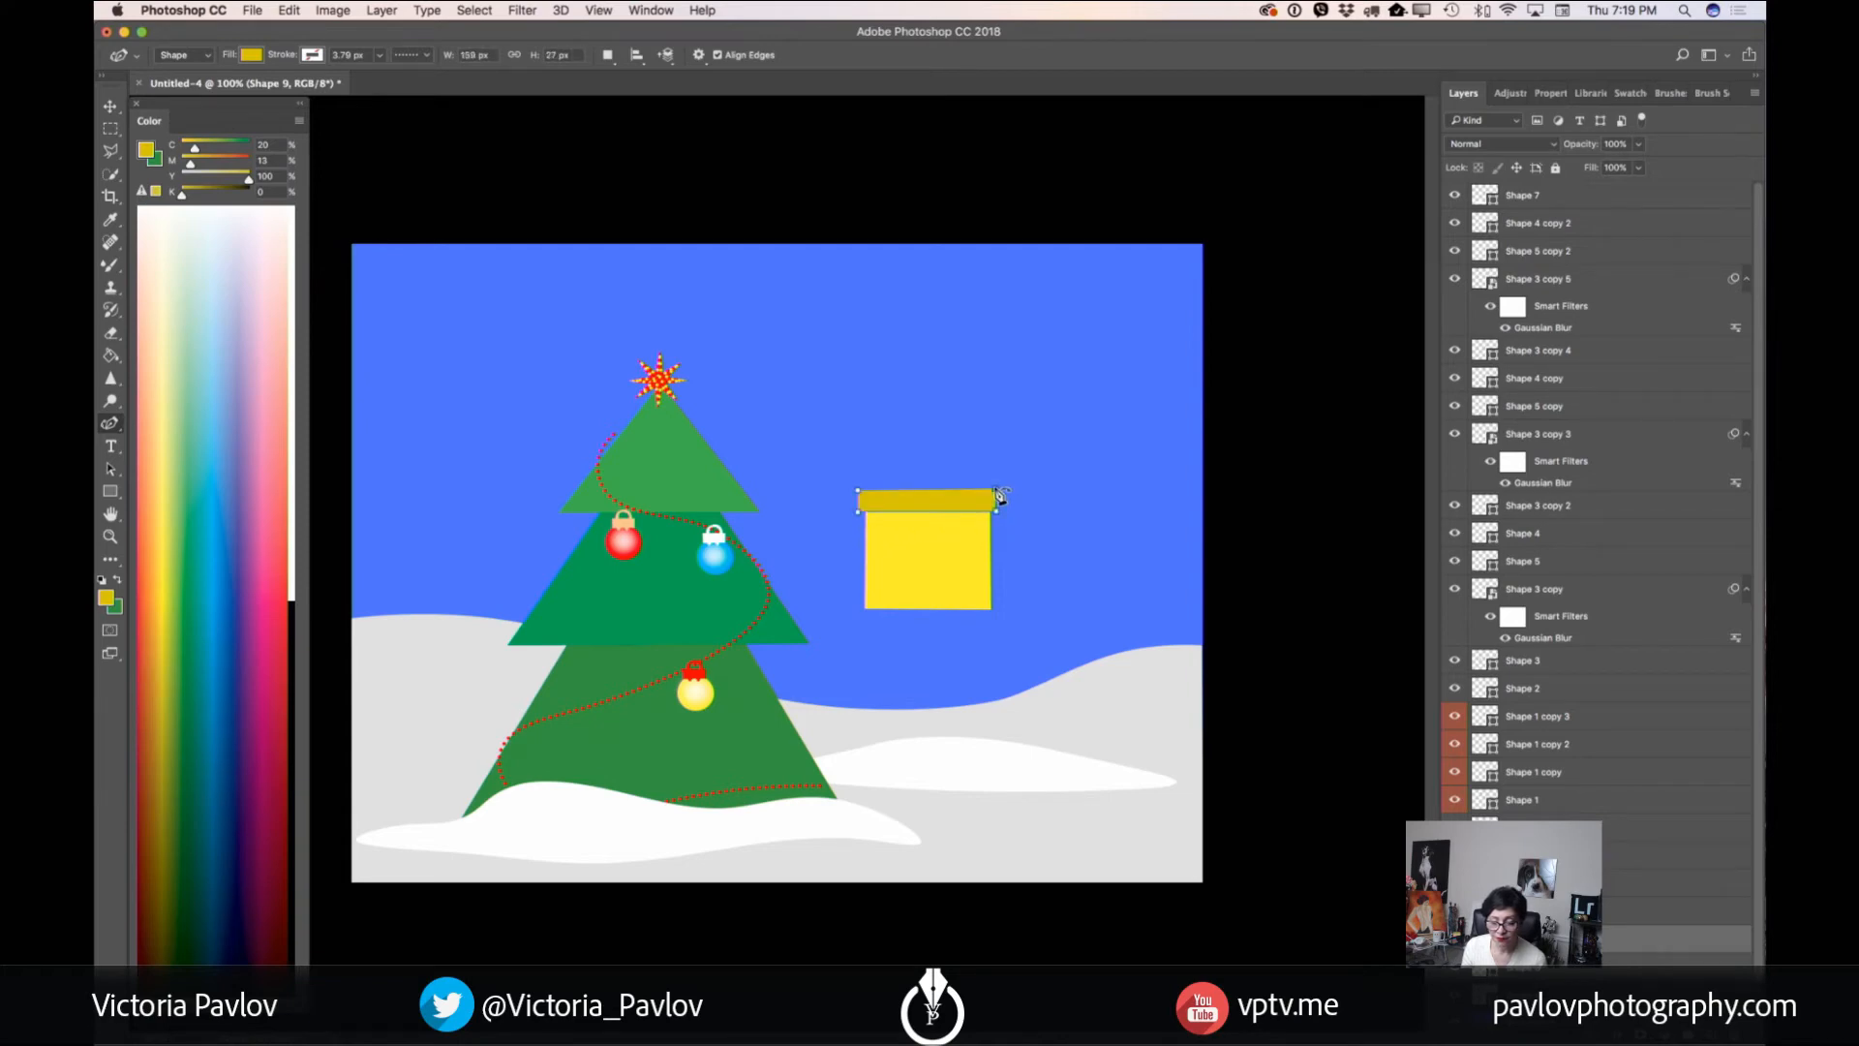
left_click(859, 488)
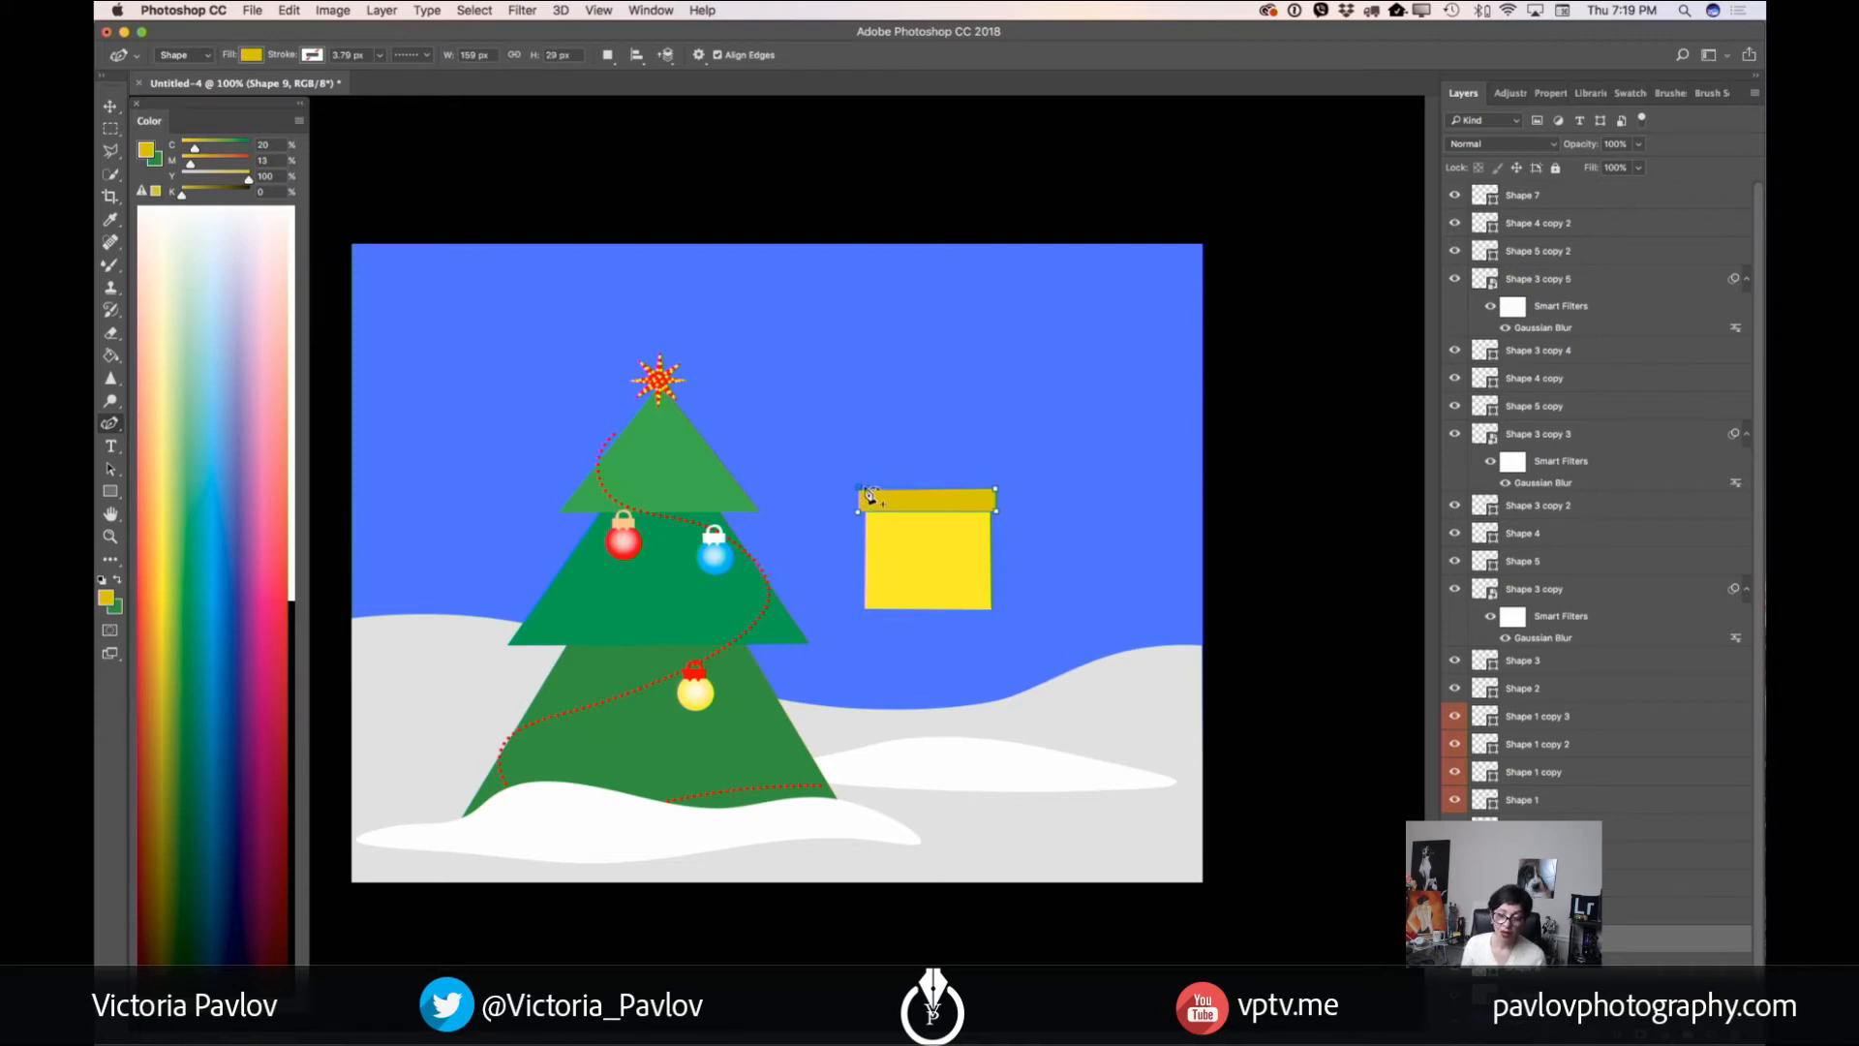
left_click(861, 488)
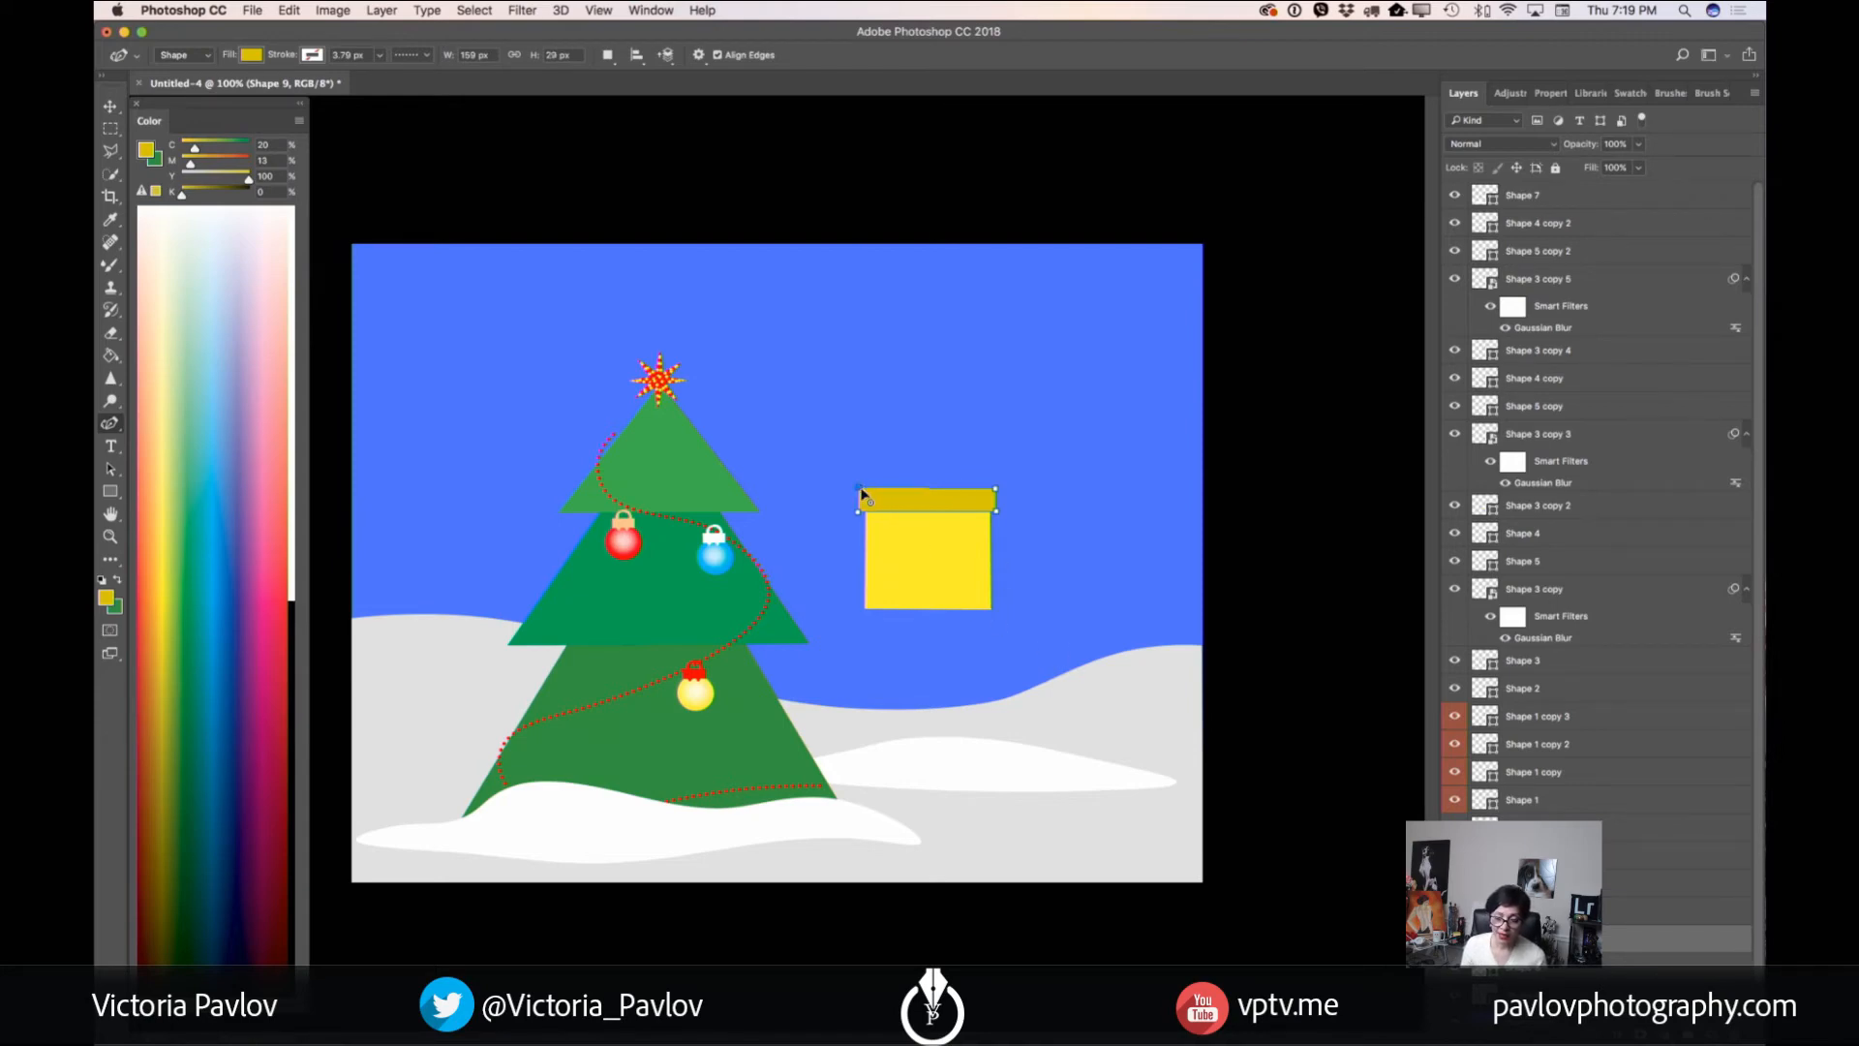
left_click_drag(861, 489, 860, 491)
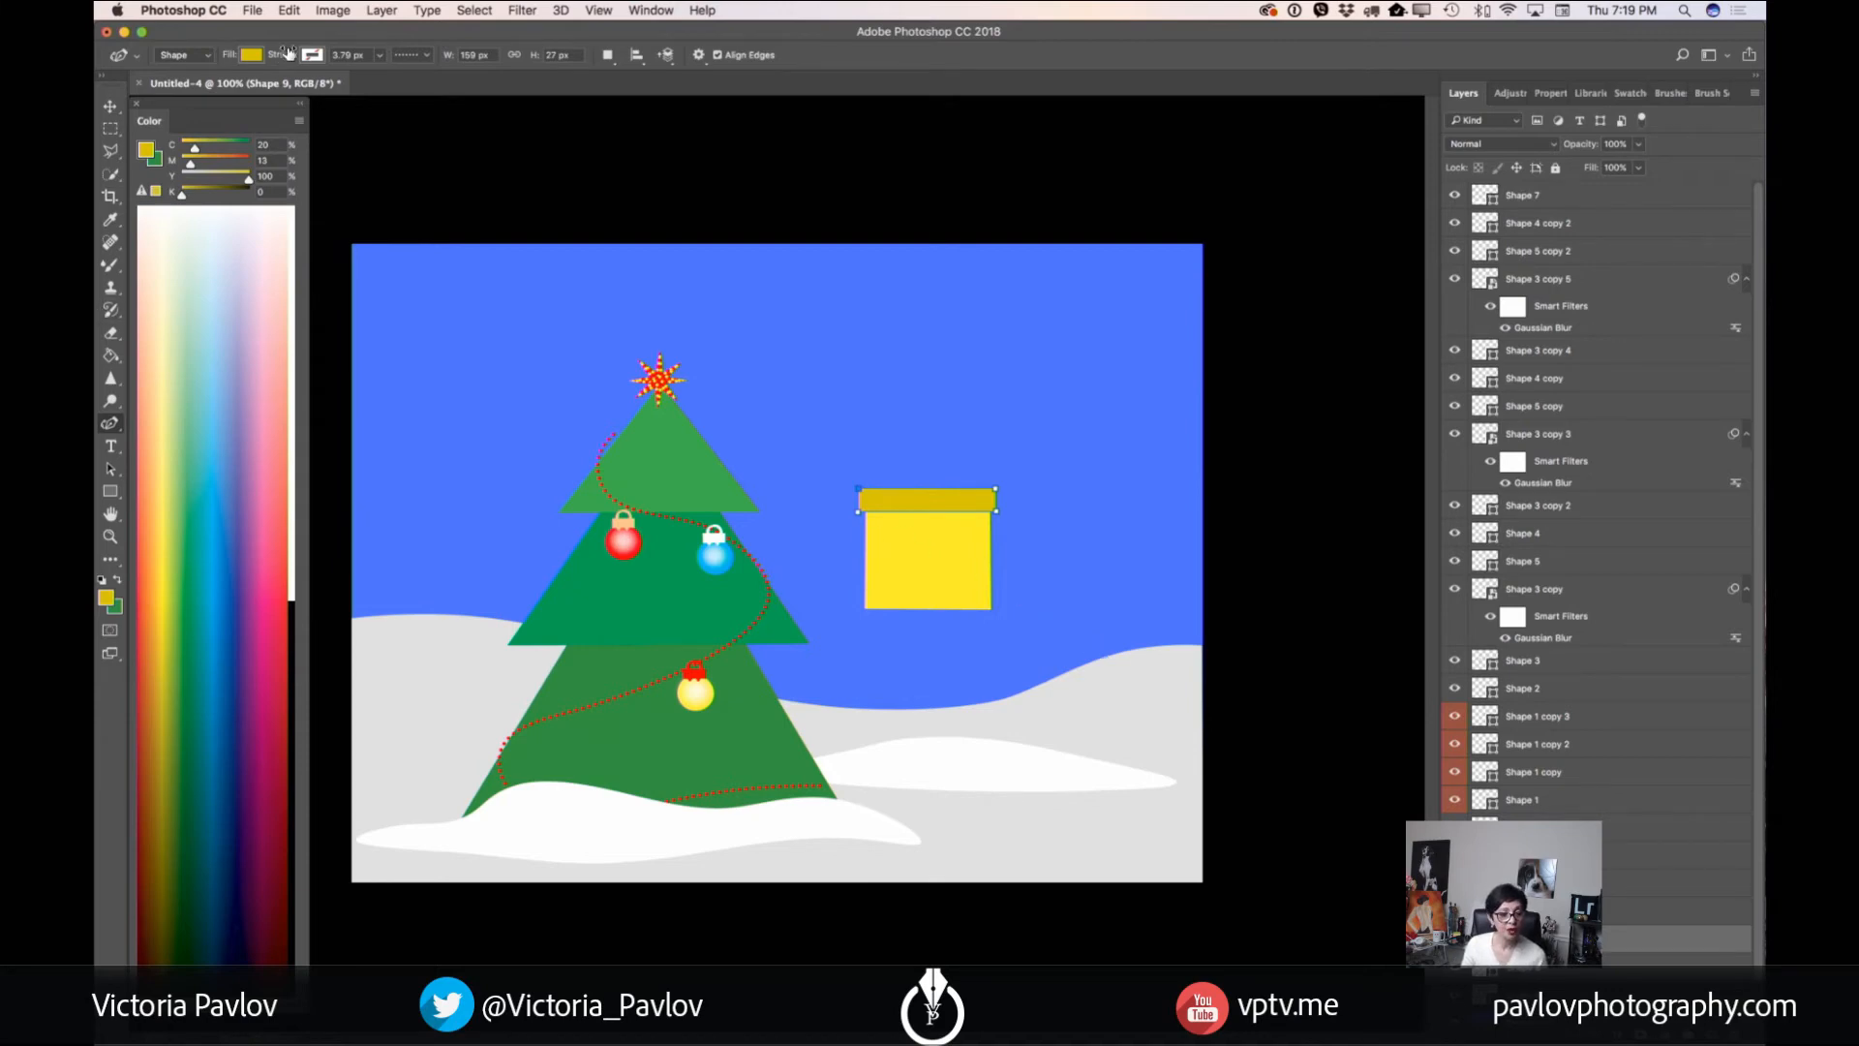
- Scale the lid to about 95% of its width with Free Transform and centre it over the yellow box
left_click(110, 106)
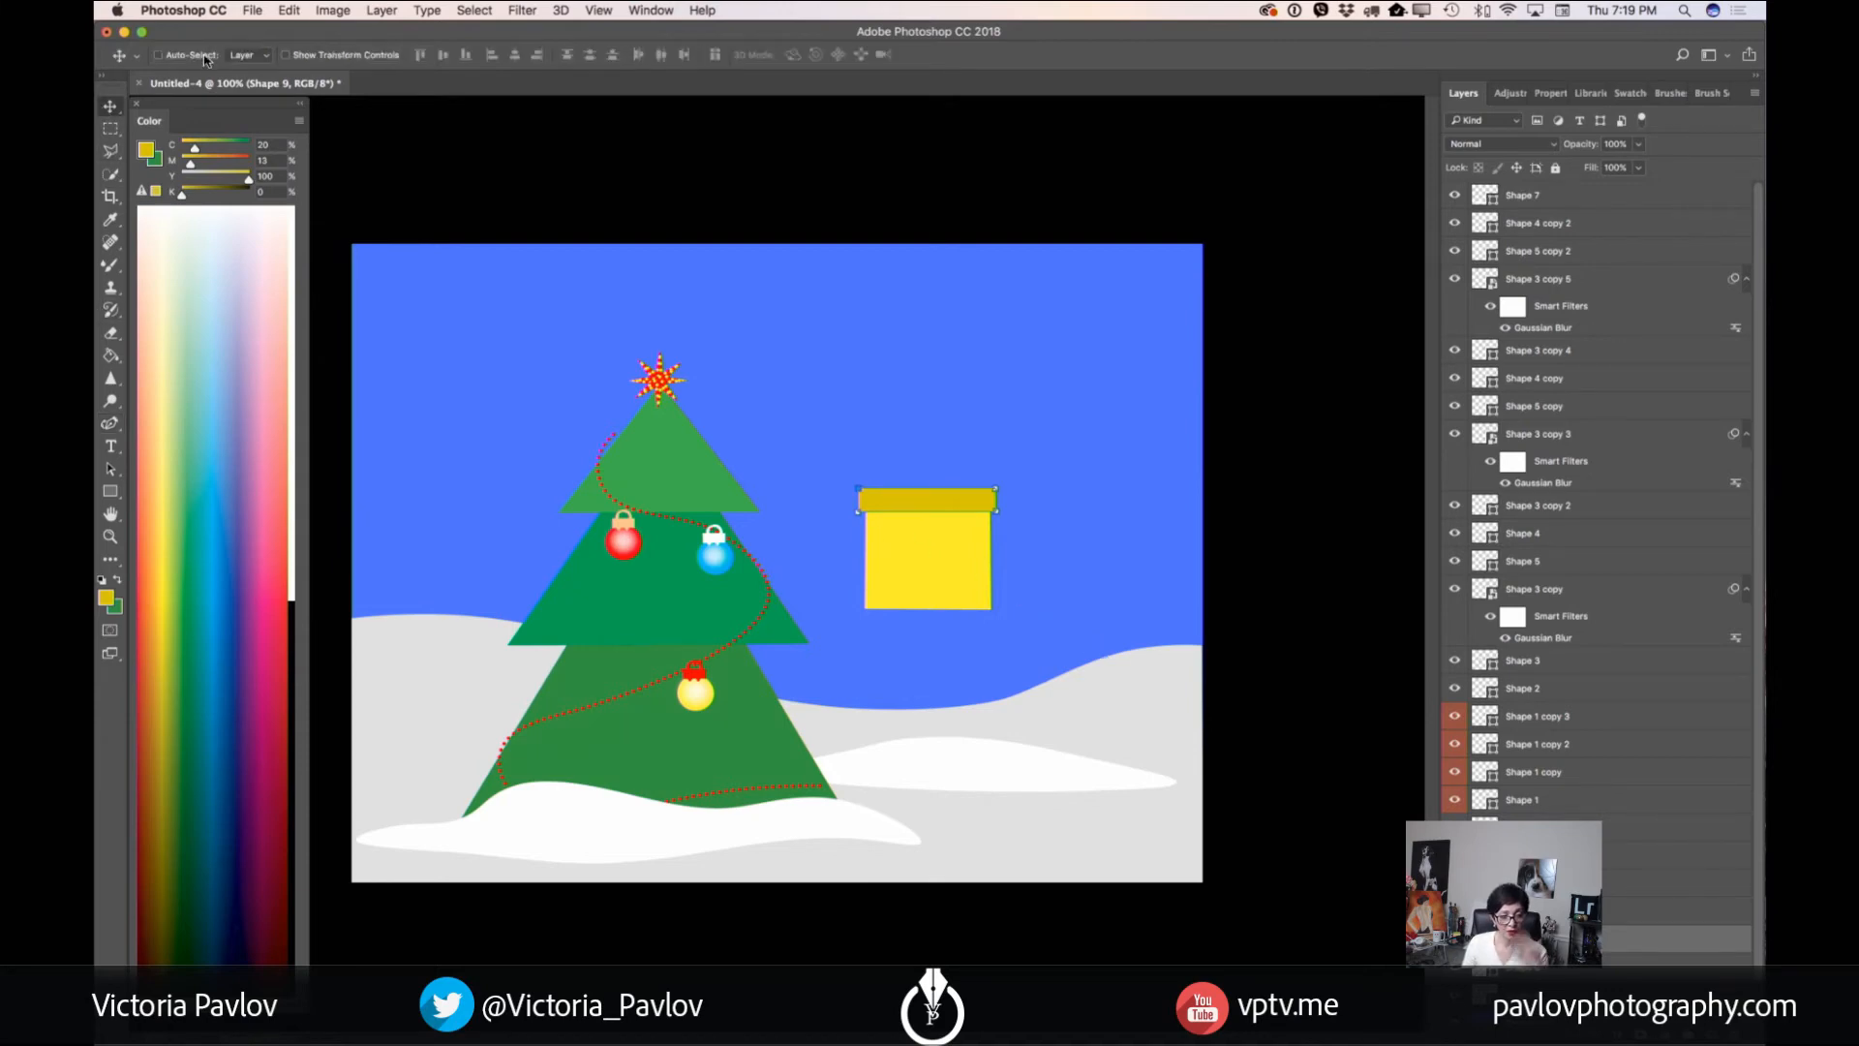
left_click(289, 10)
left_click(345, 381)
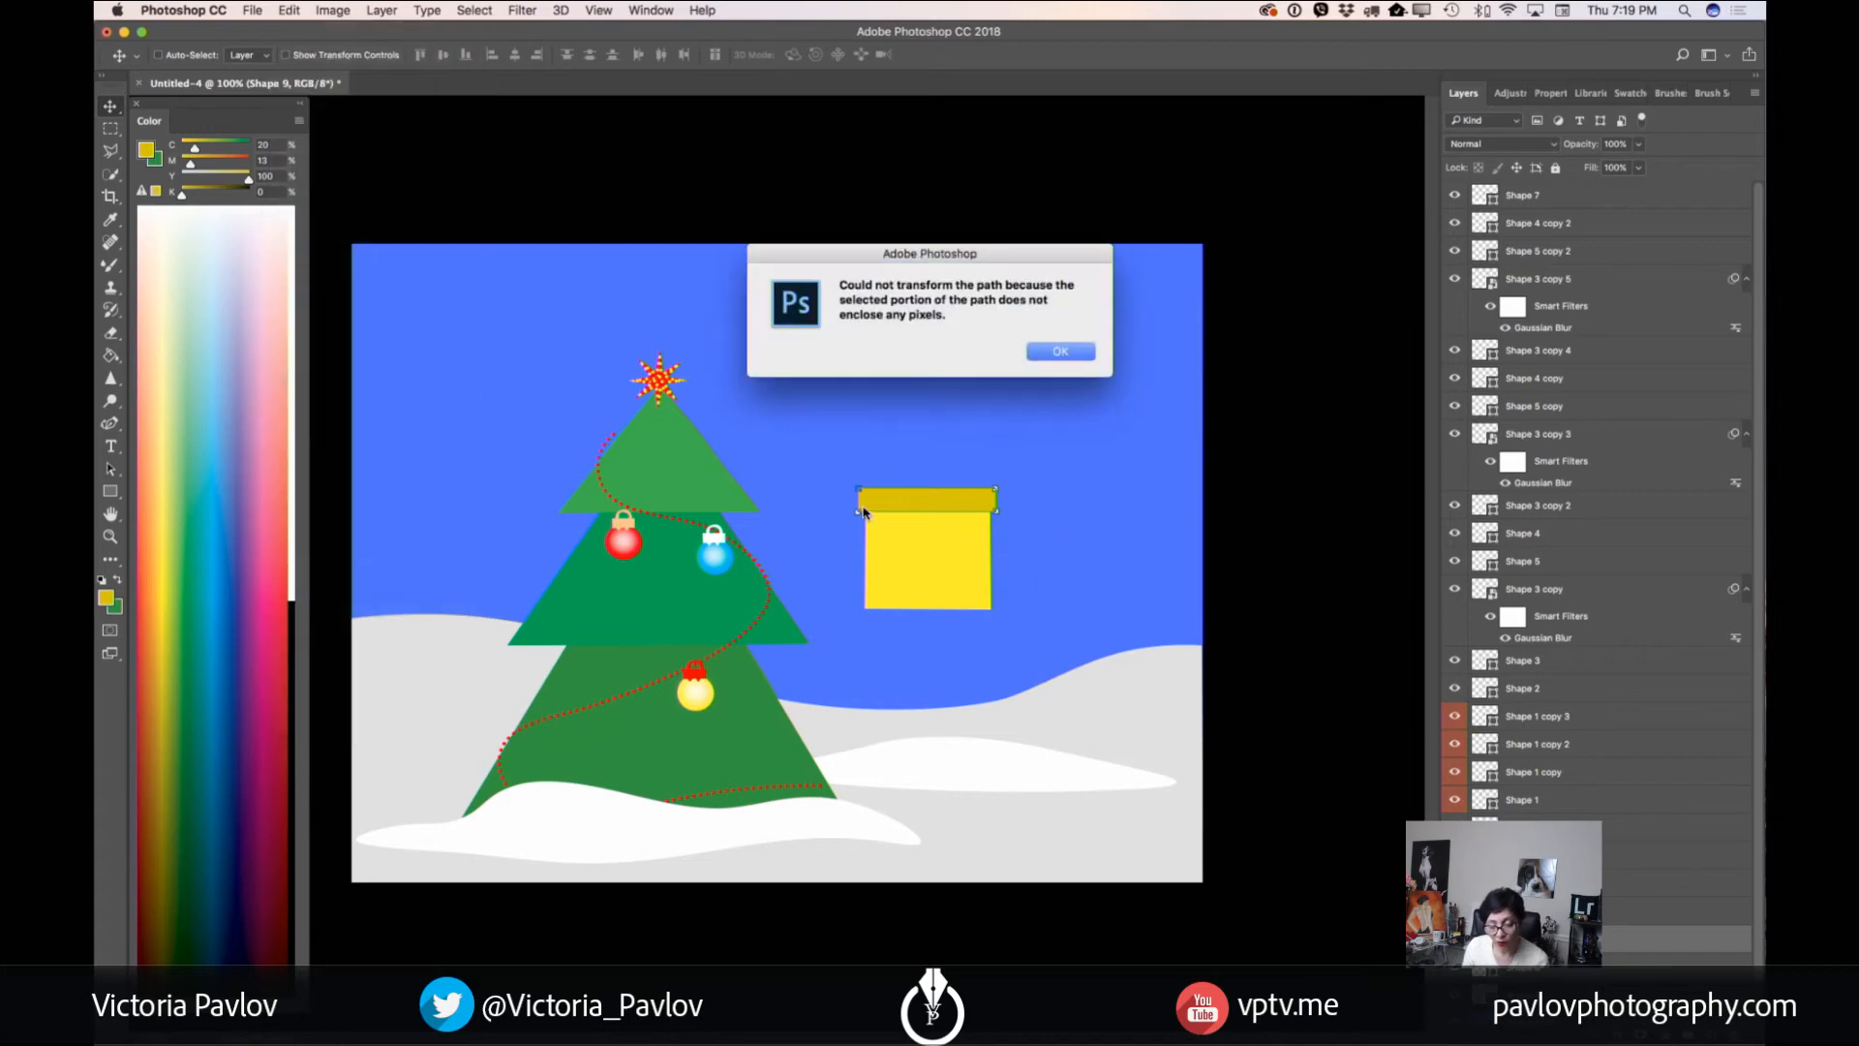
left_click(1046, 360)
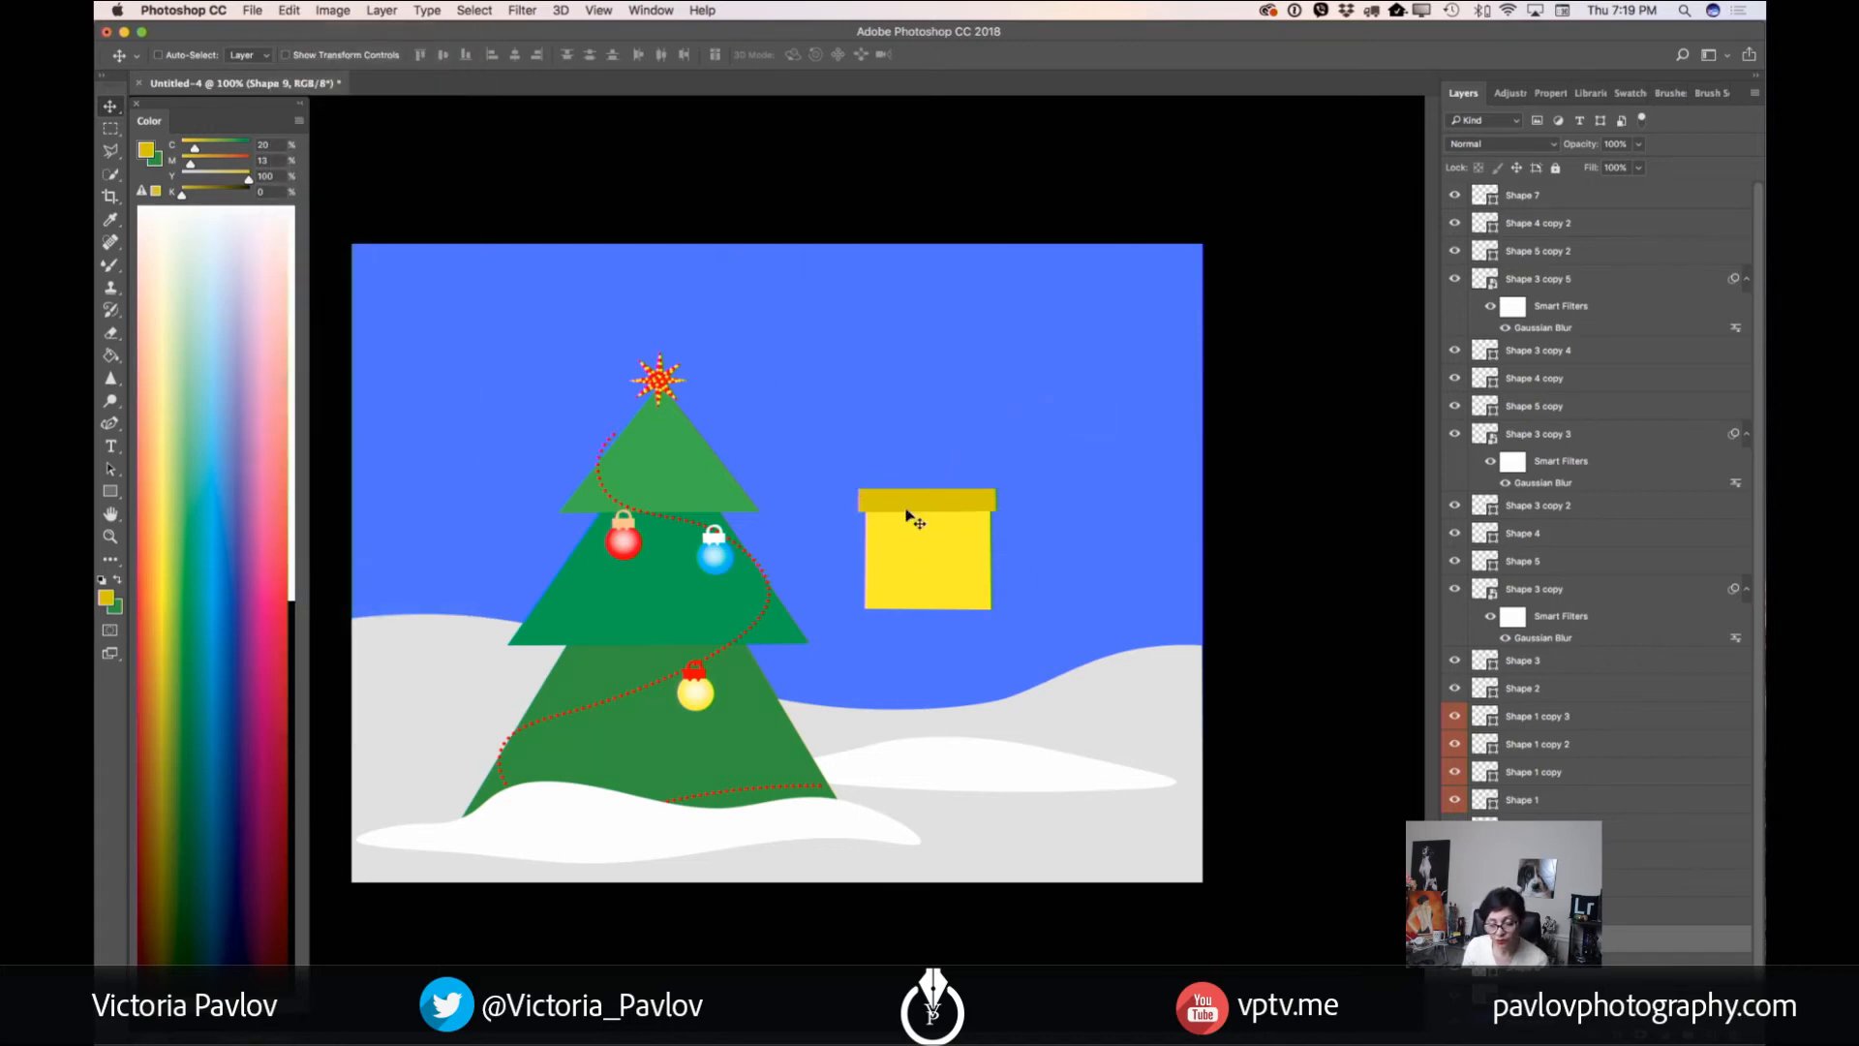
left_click(289, 9)
left_click(345, 378)
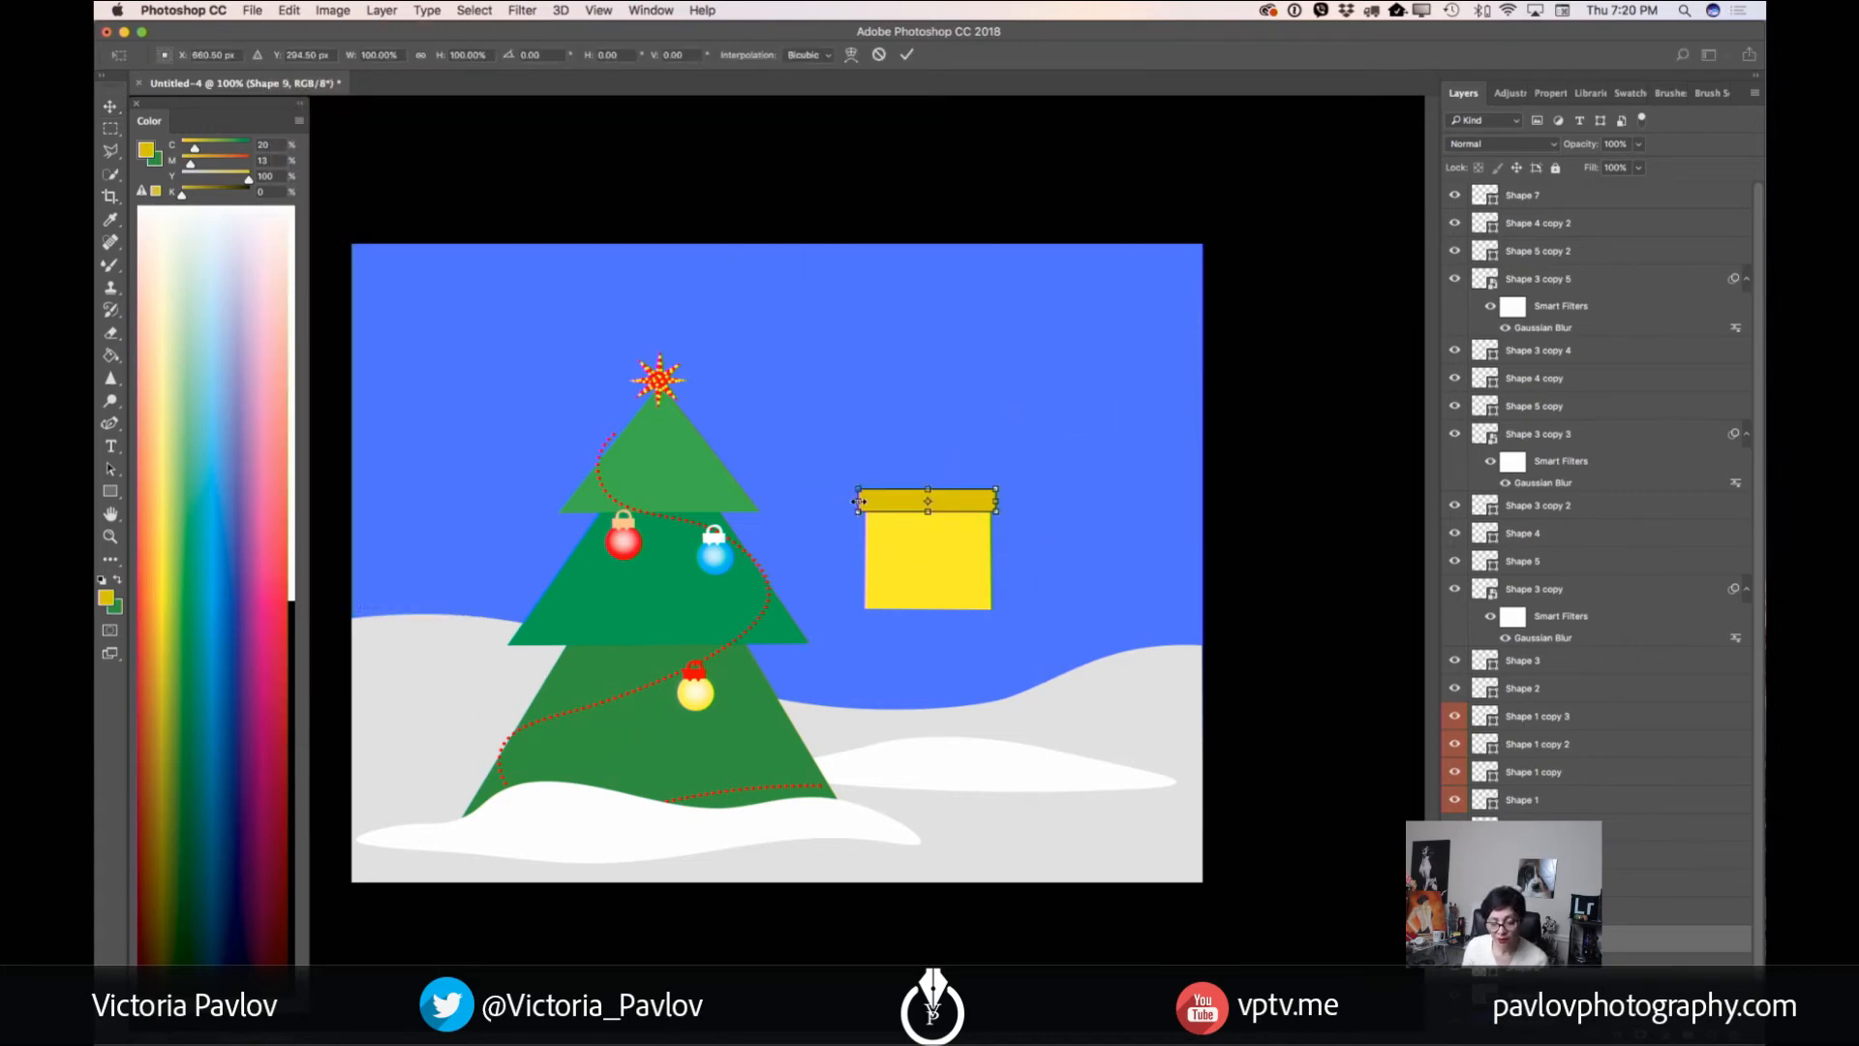
left_click_drag(859, 500, 864, 501)
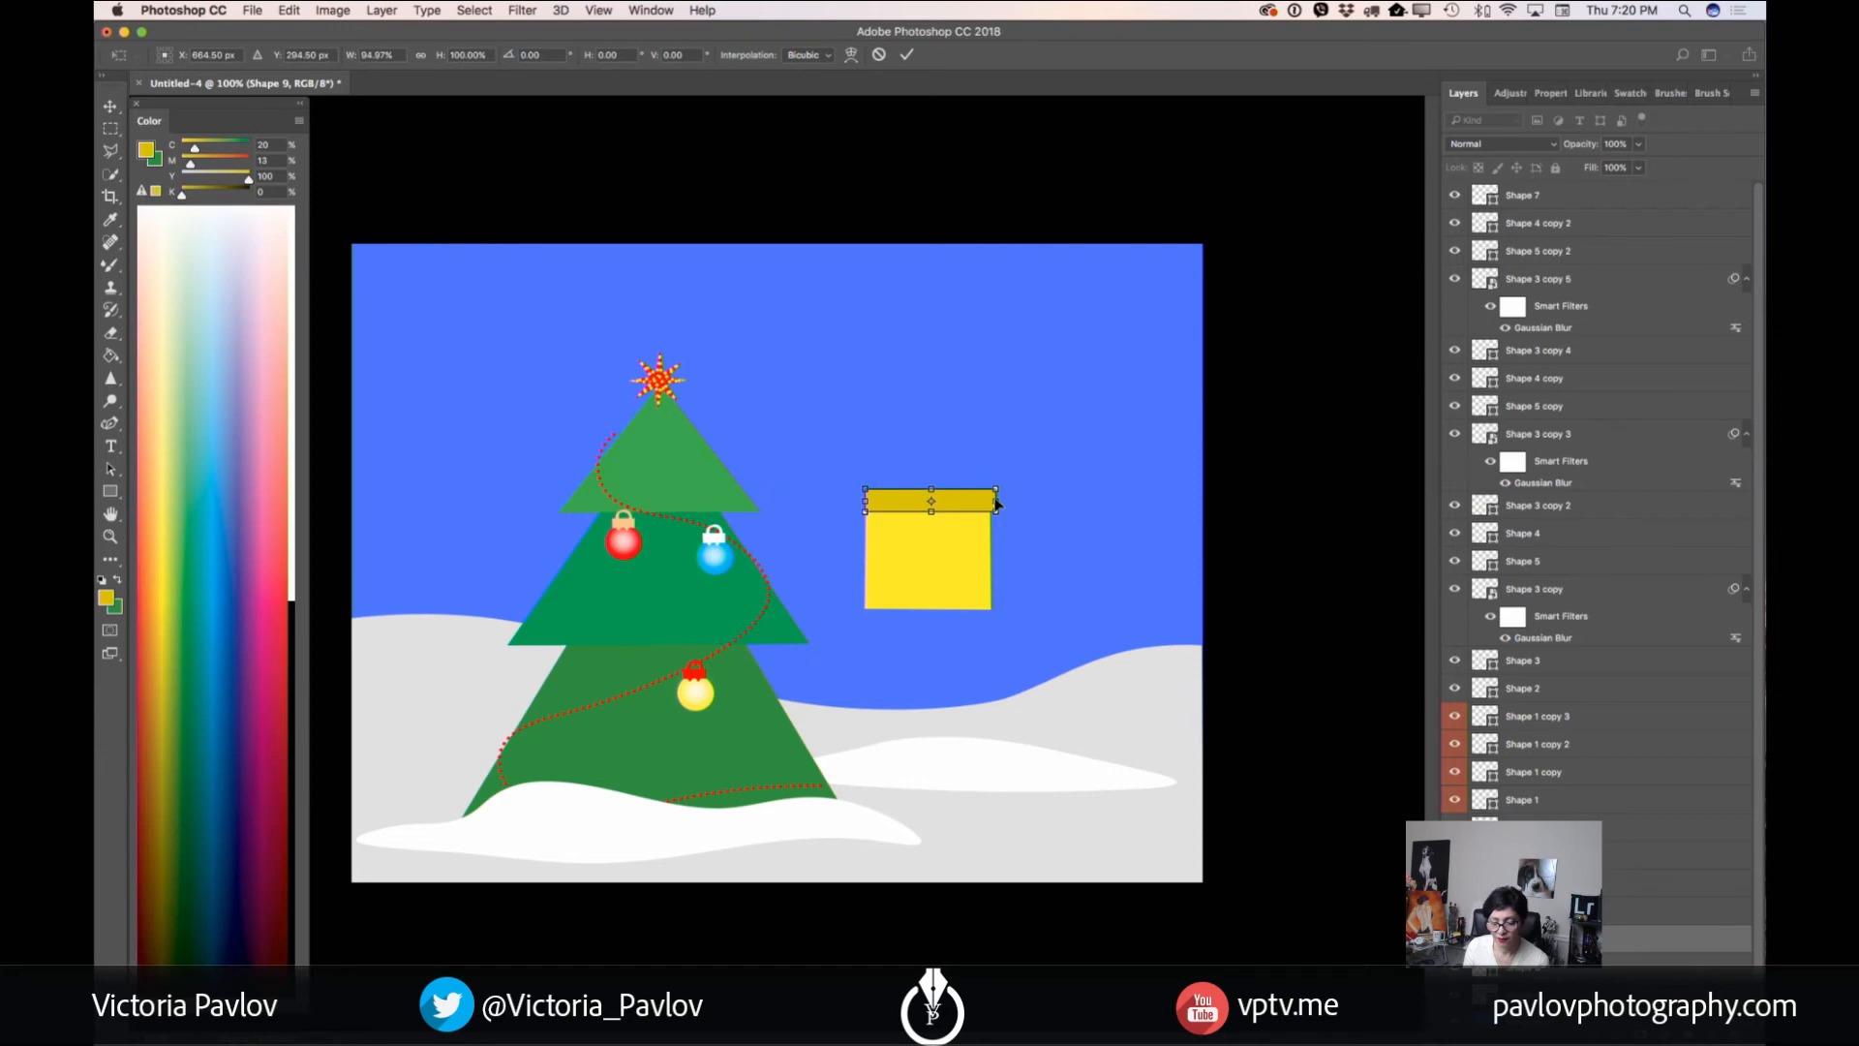
left_click_drag(996, 503, 991, 506)
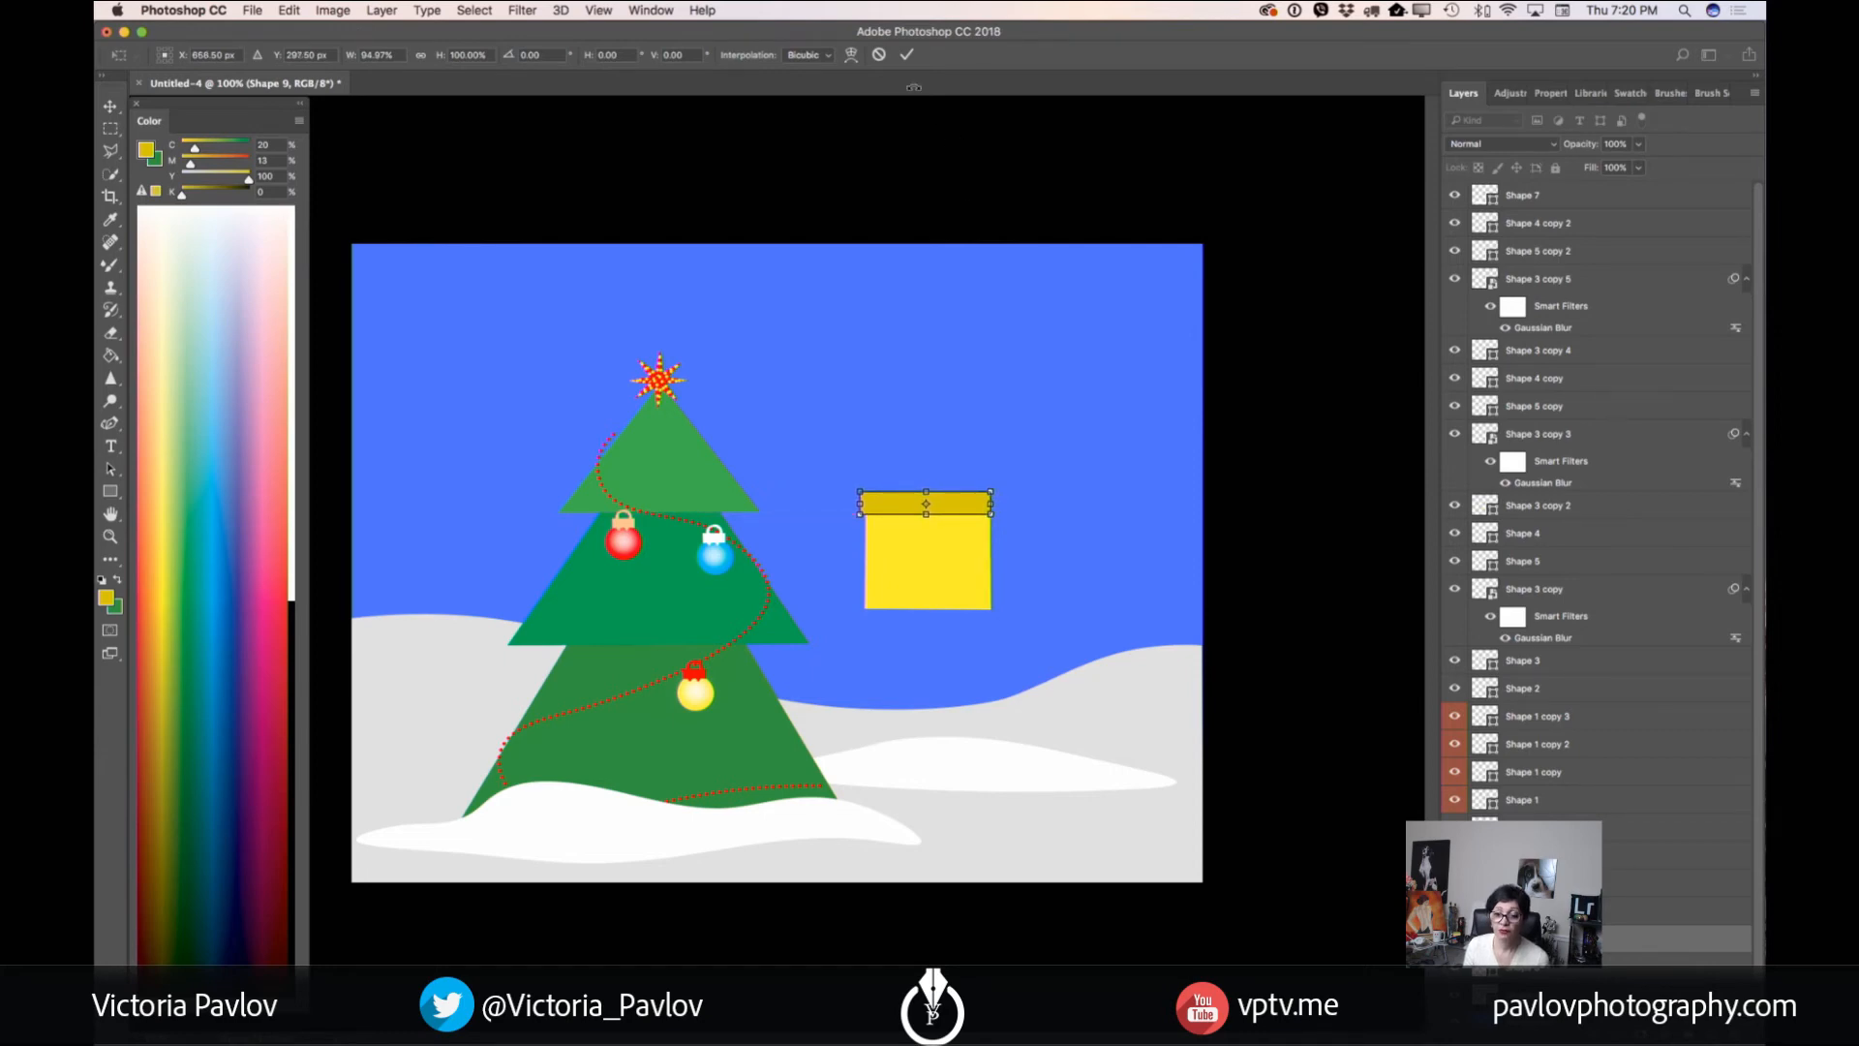
left_click(906, 54)
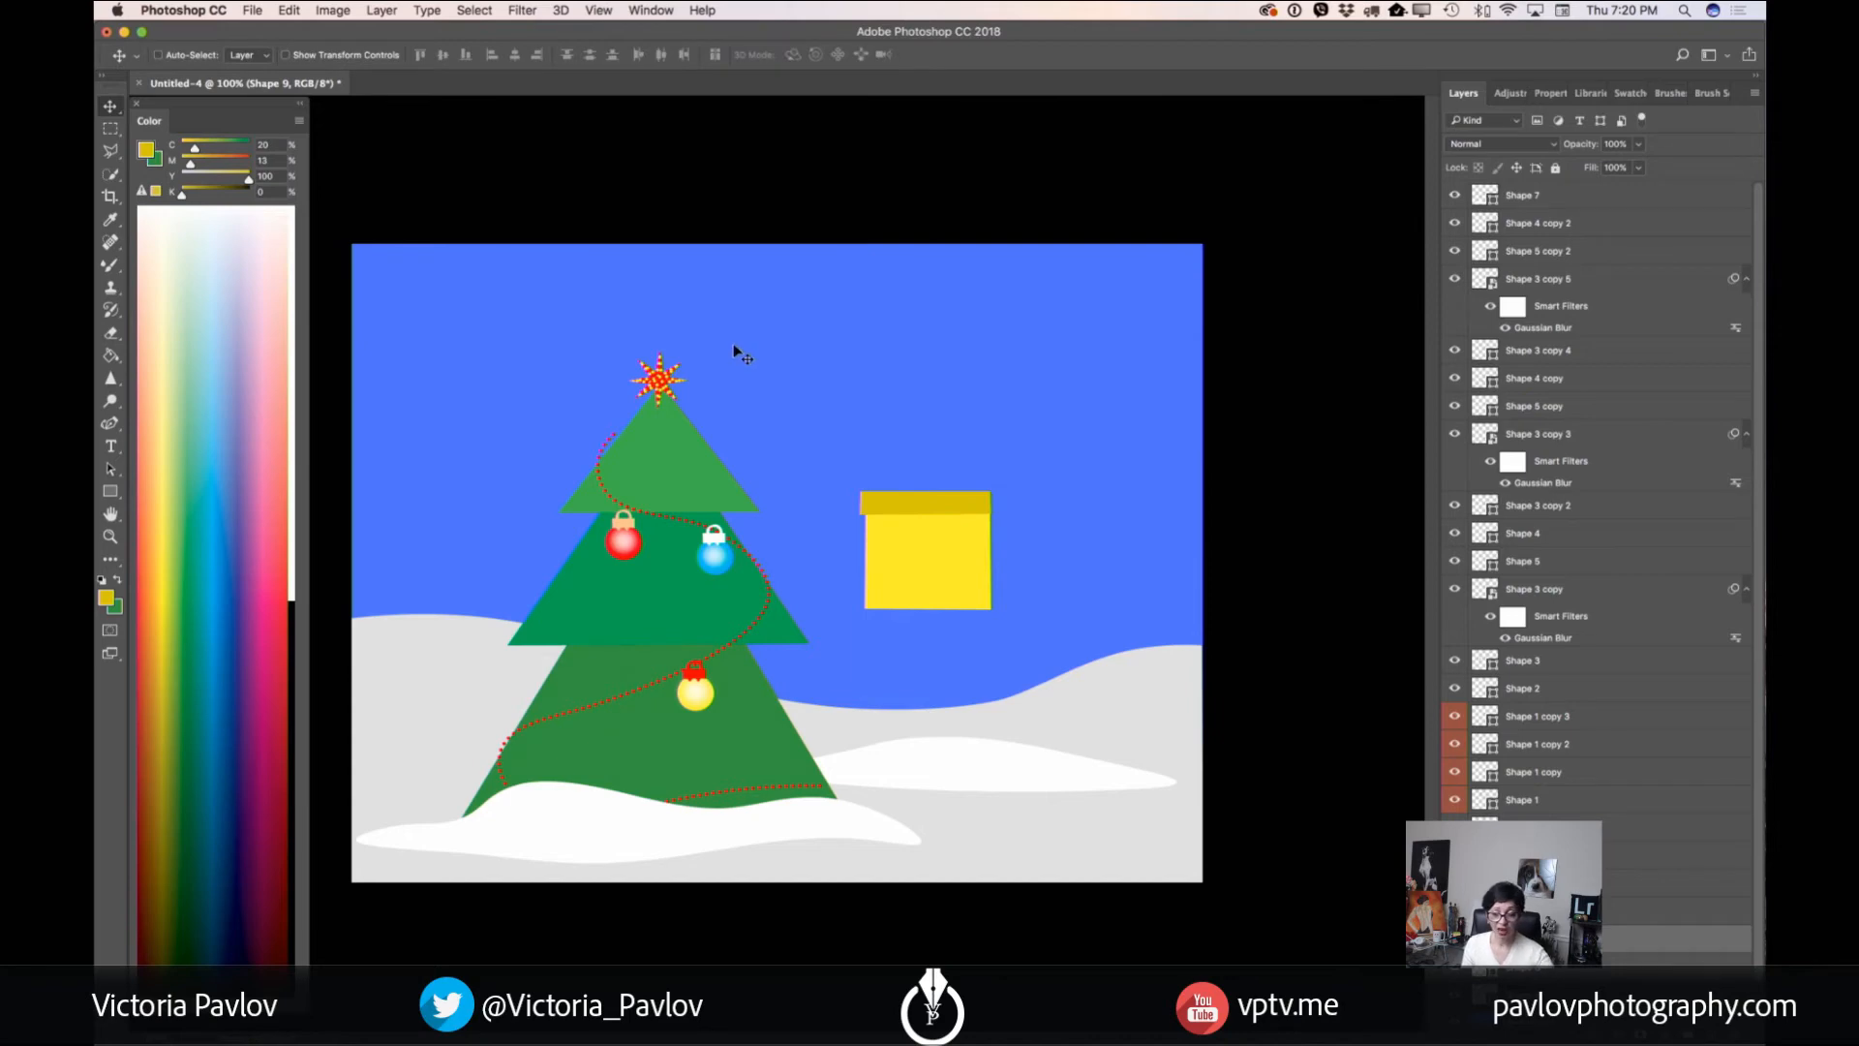
scroll(735, 349, "up", 10)
scroll(735, 348, "down", 9)
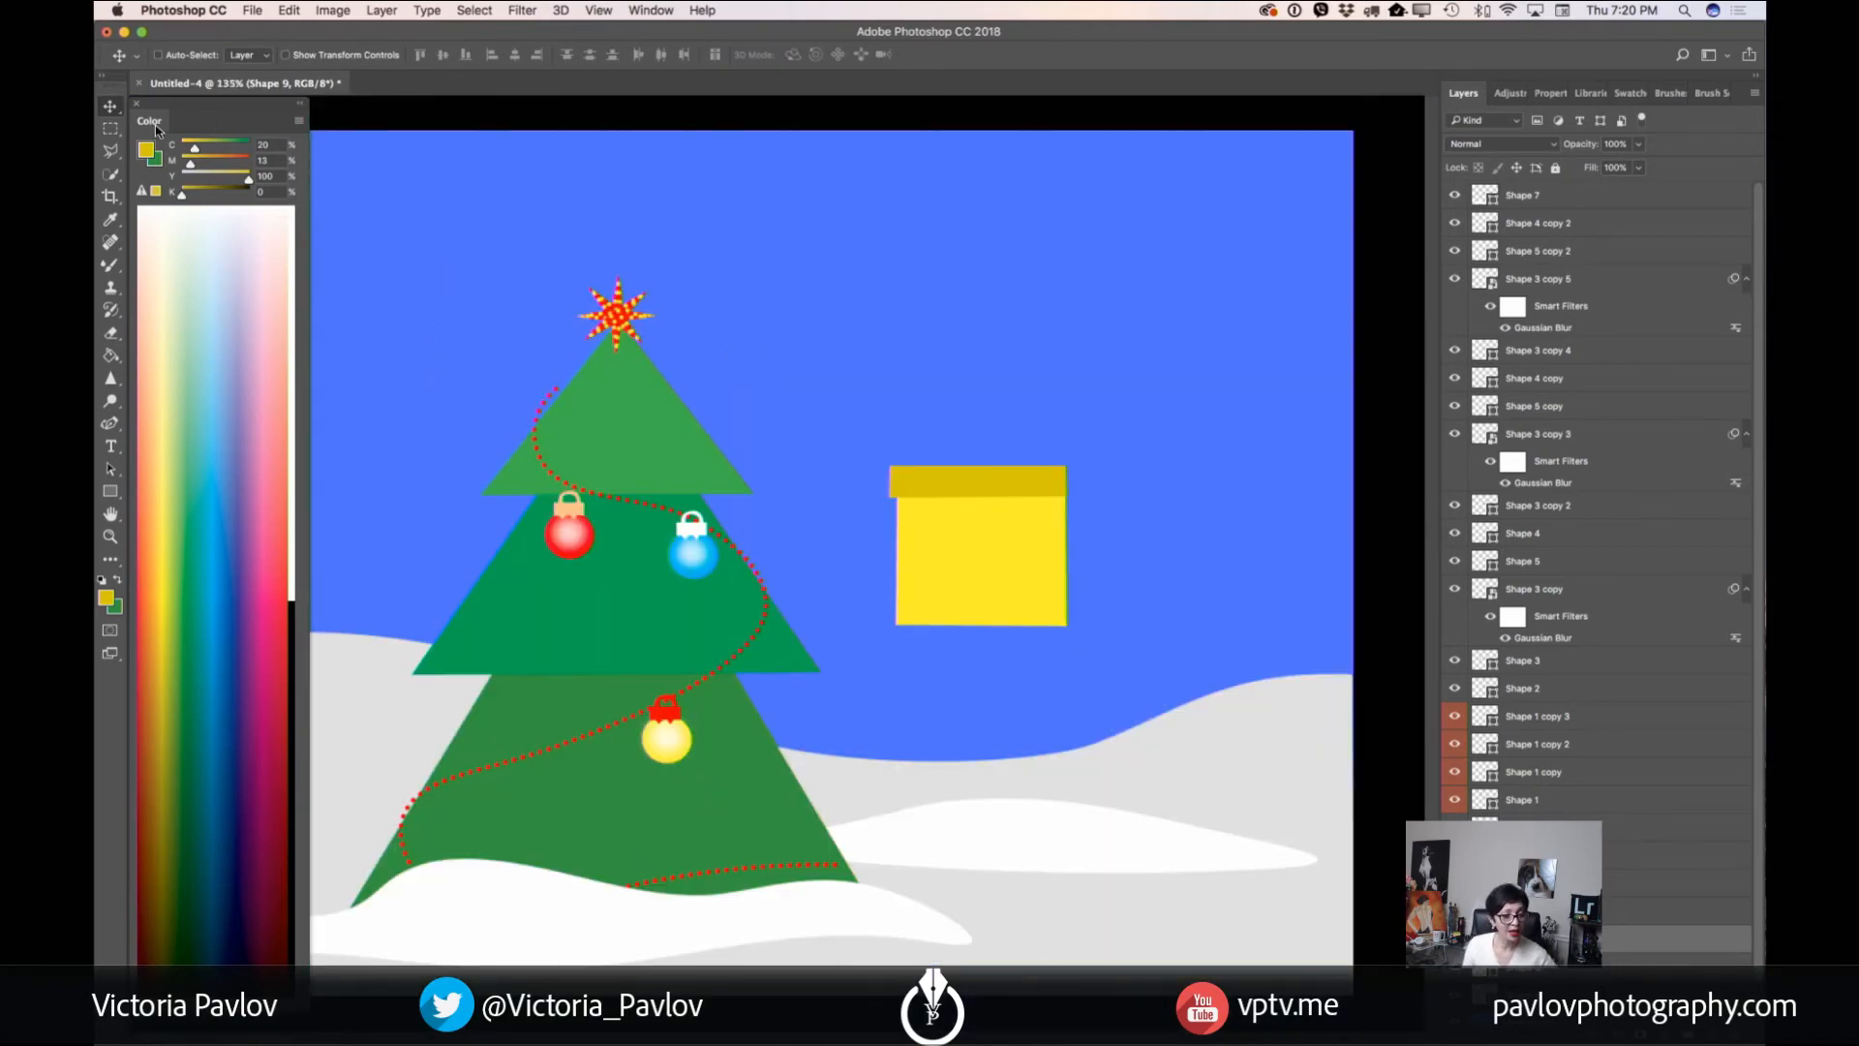
left_click_drag(952, 481, 959, 488)
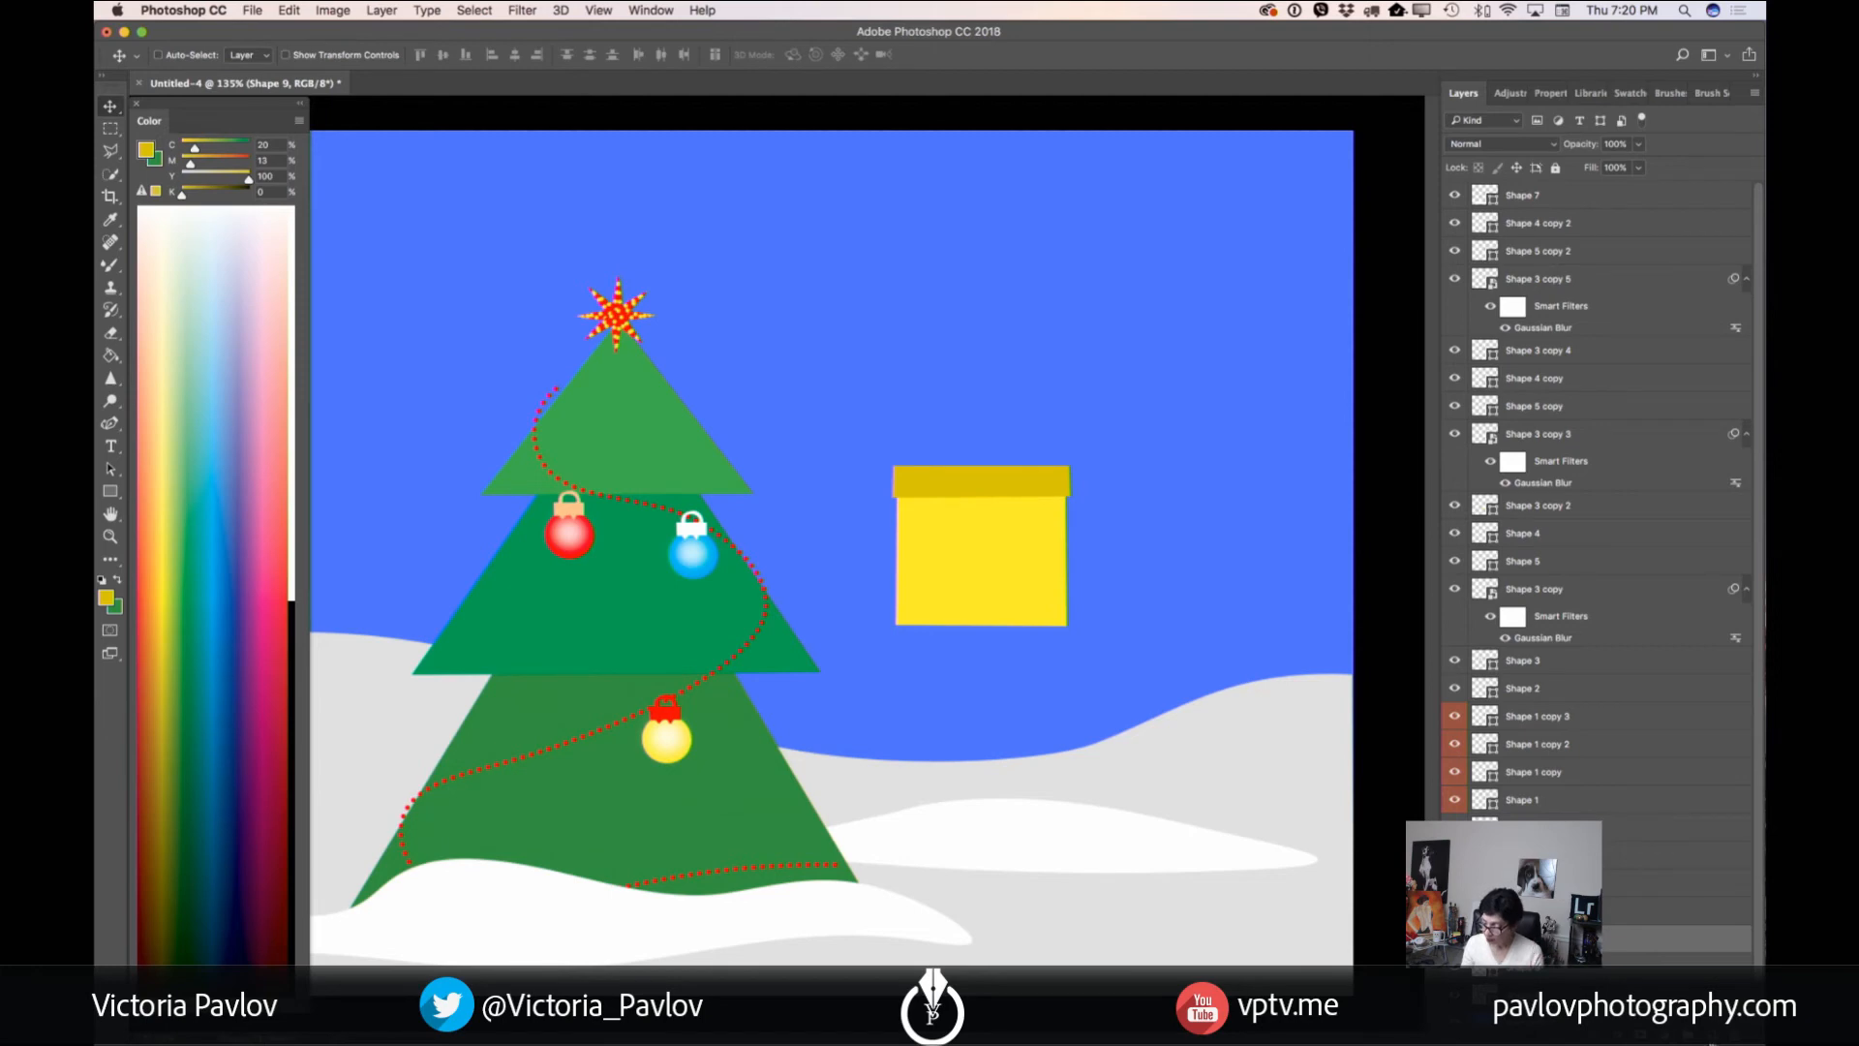
- Draw a small rounded red shape just above the lid on a new layer with the Curvature Pen
left_click(1712, 1036)
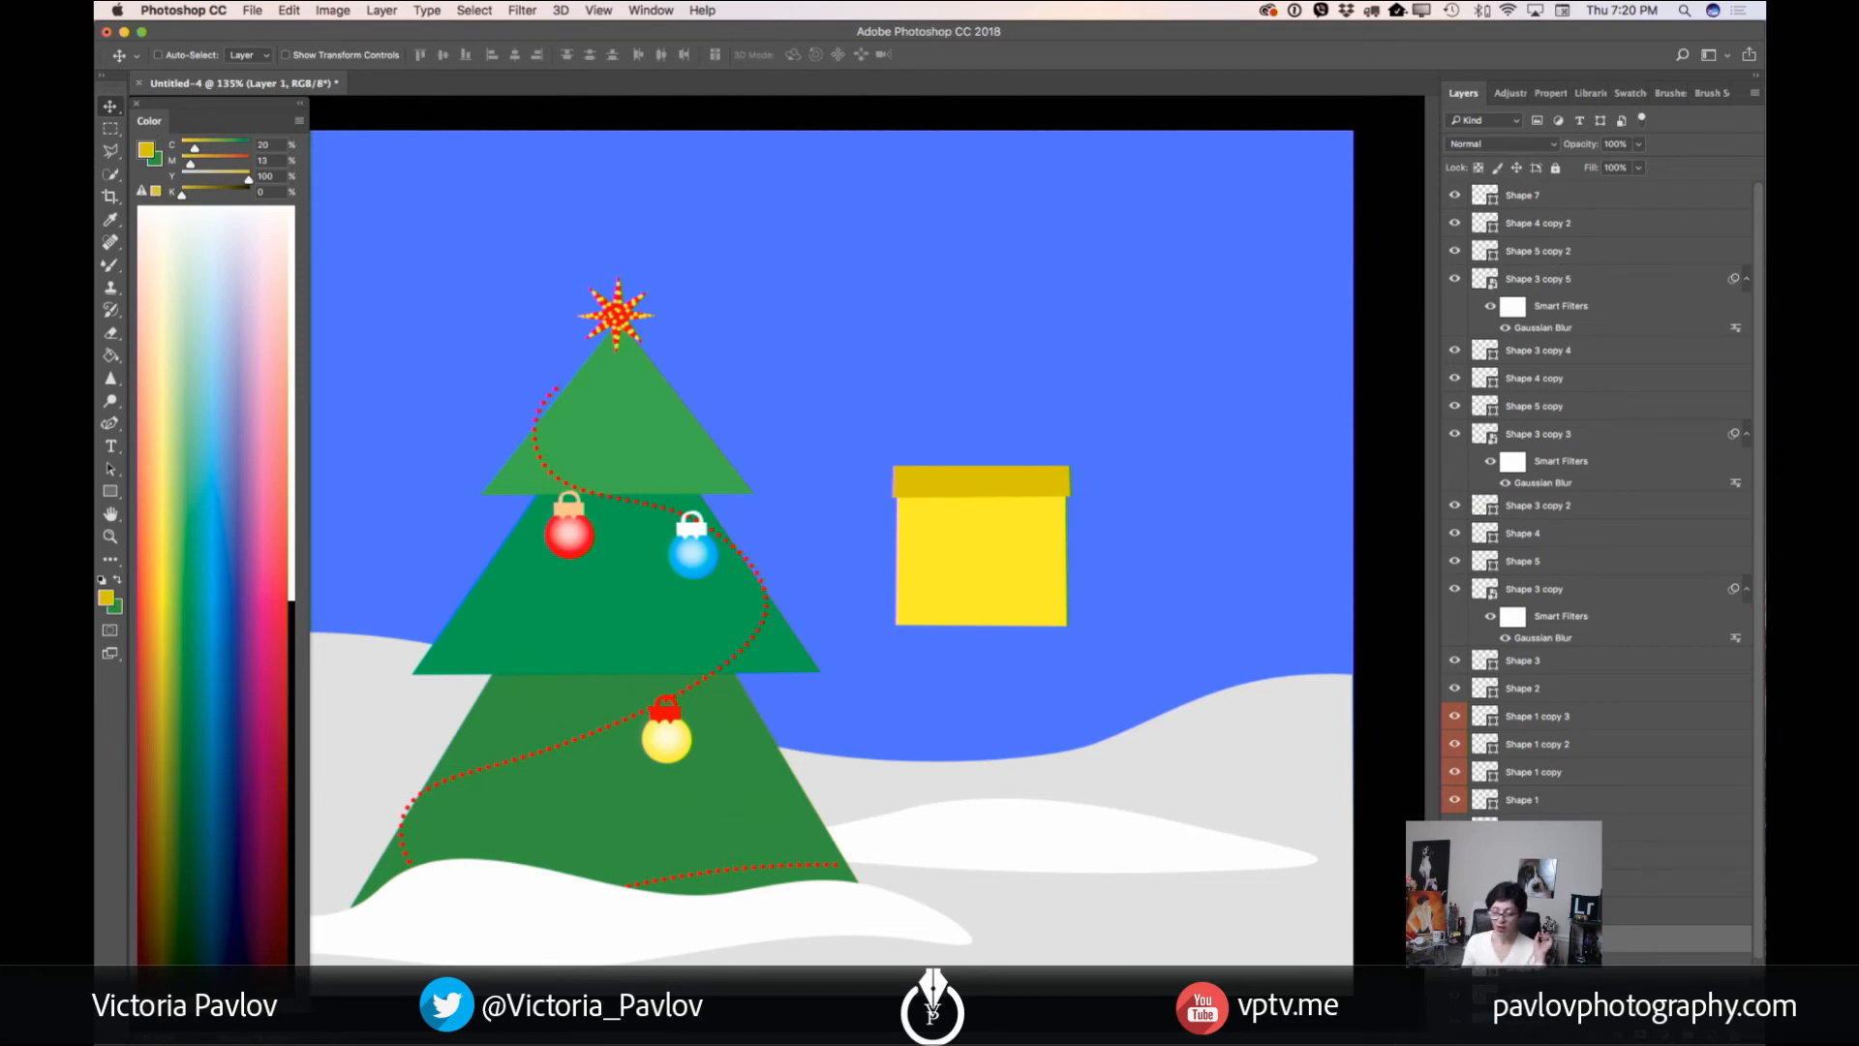
left_click(110, 423)
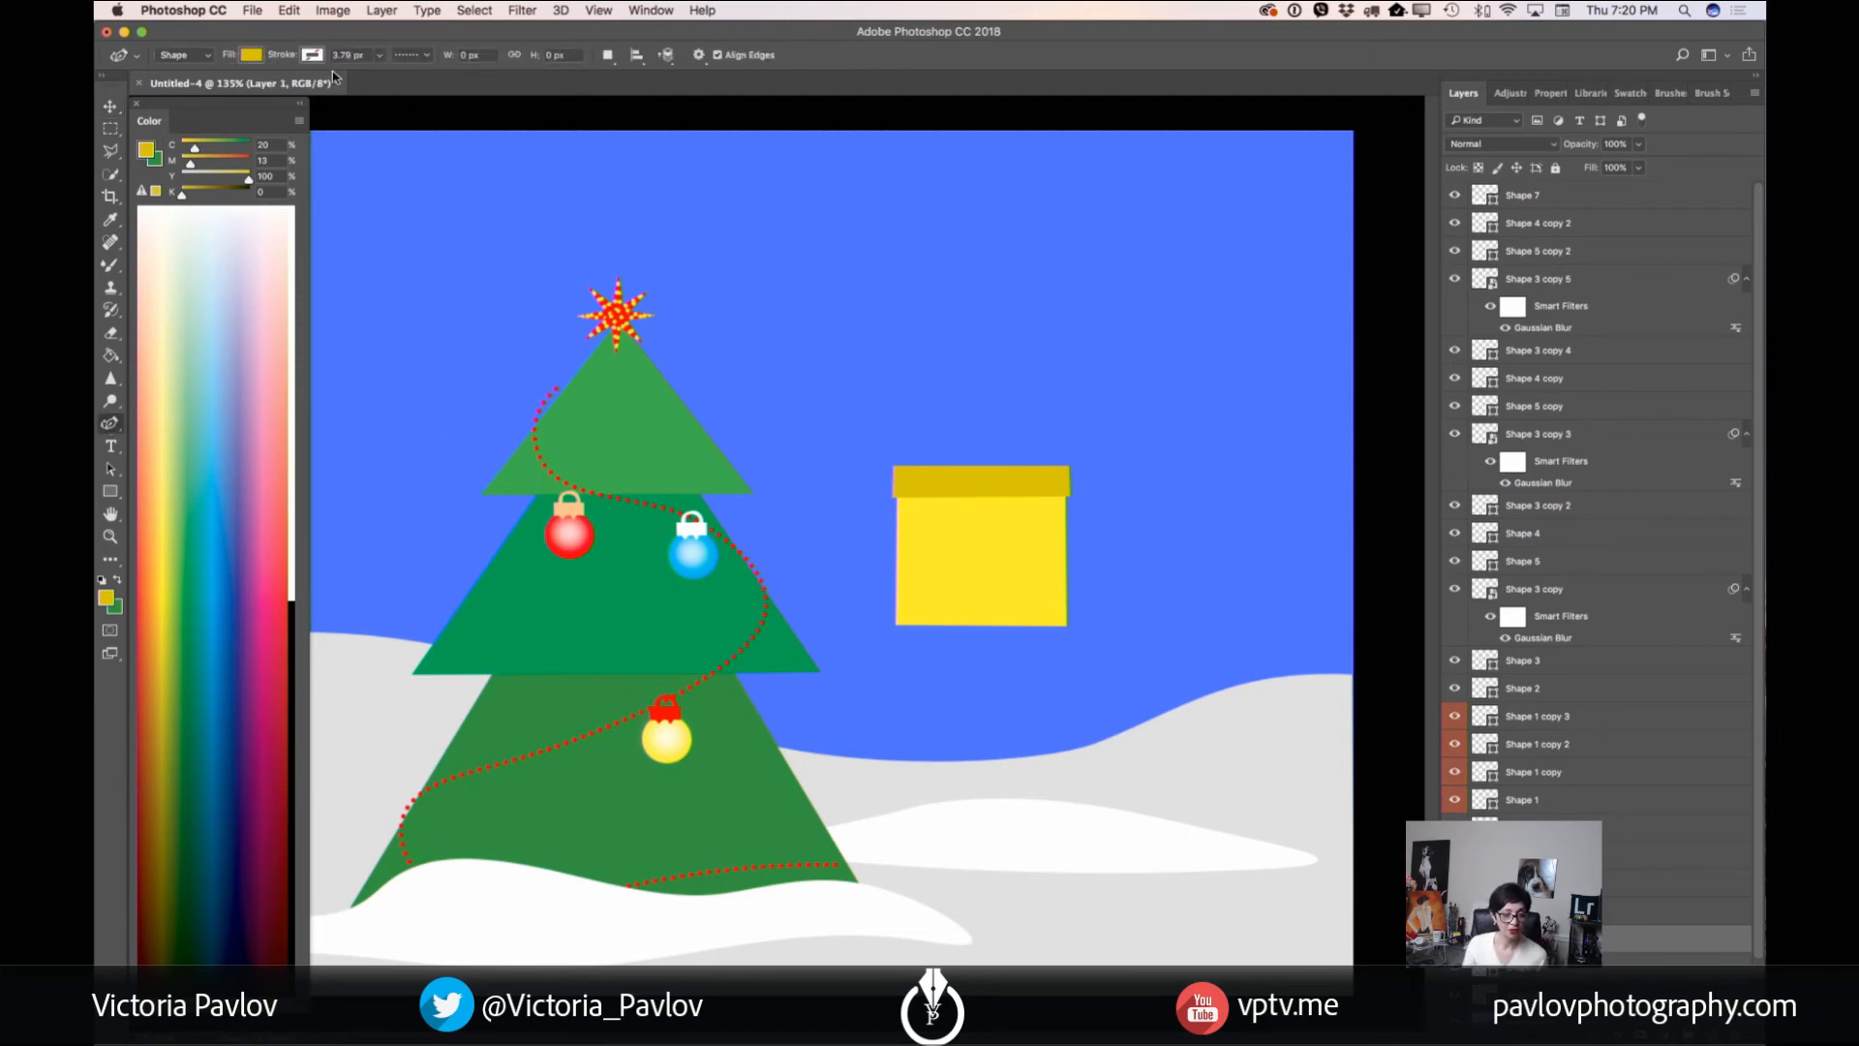
left_click(251, 55)
left_click(169, 165)
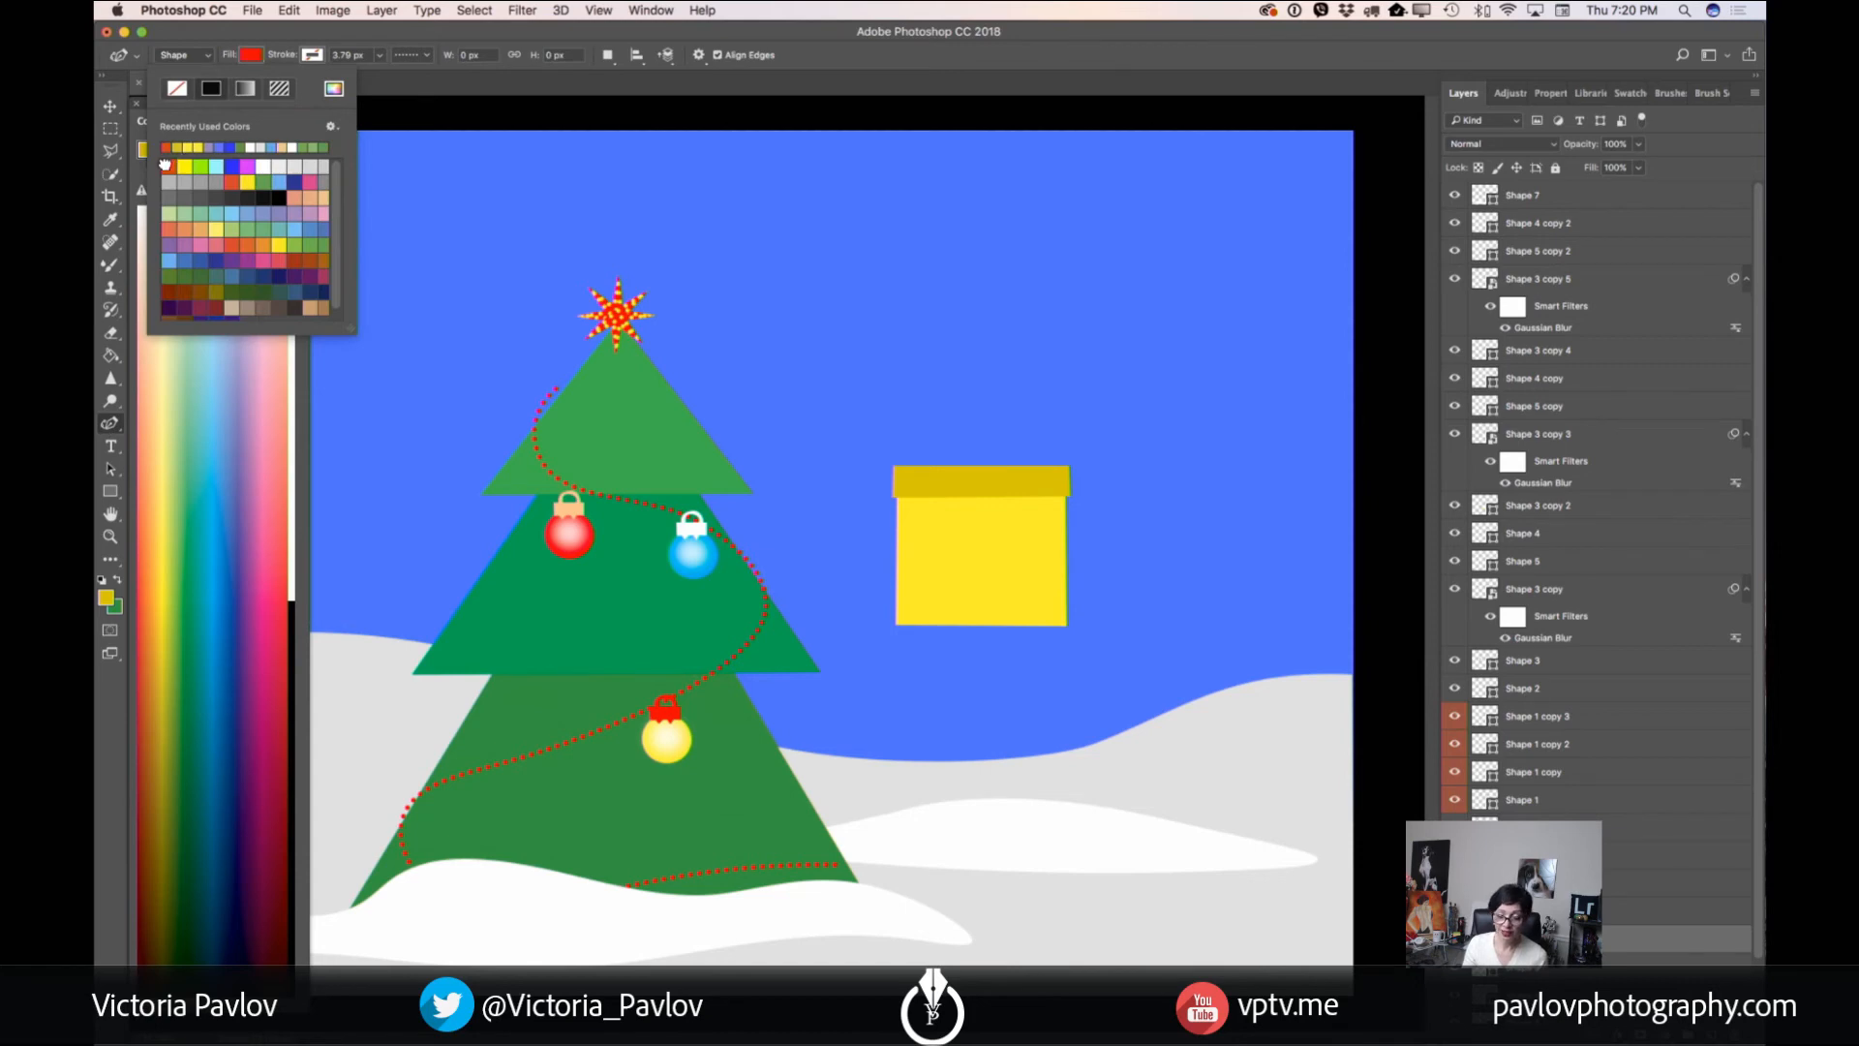
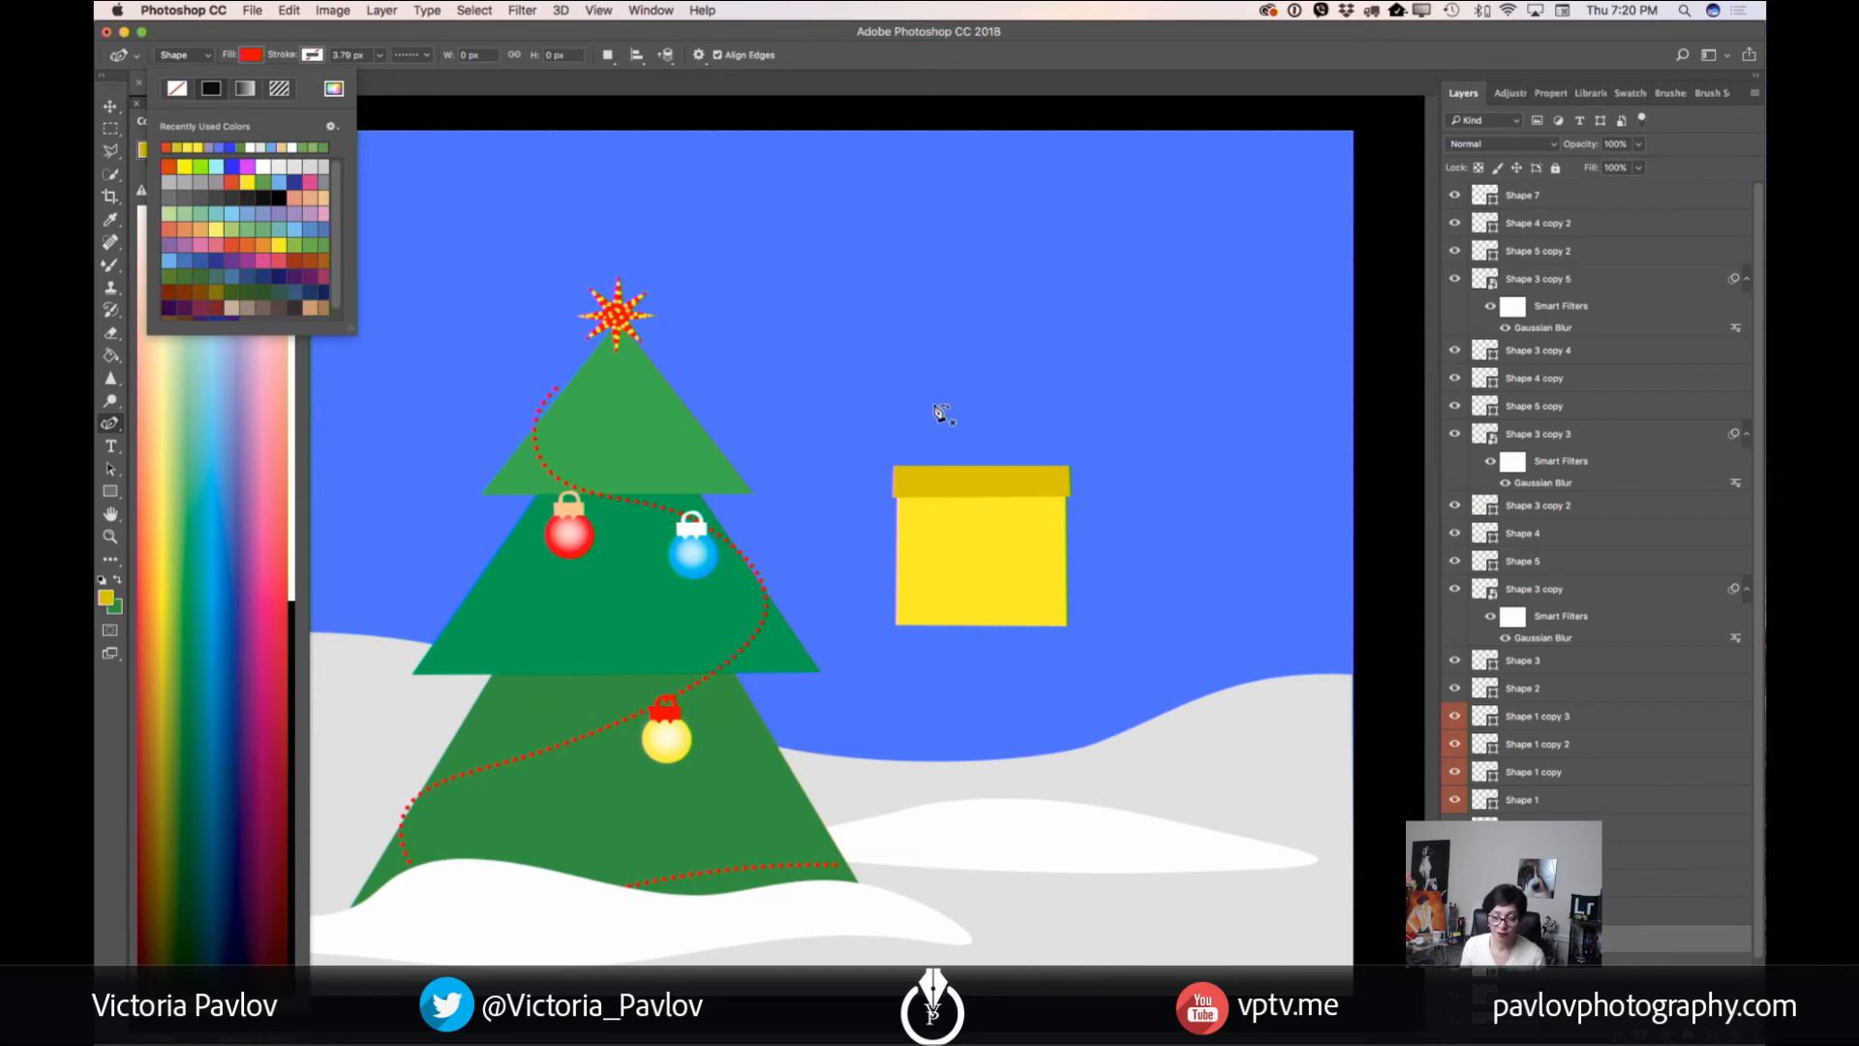
left_click(917, 397)
left_click(917, 396)
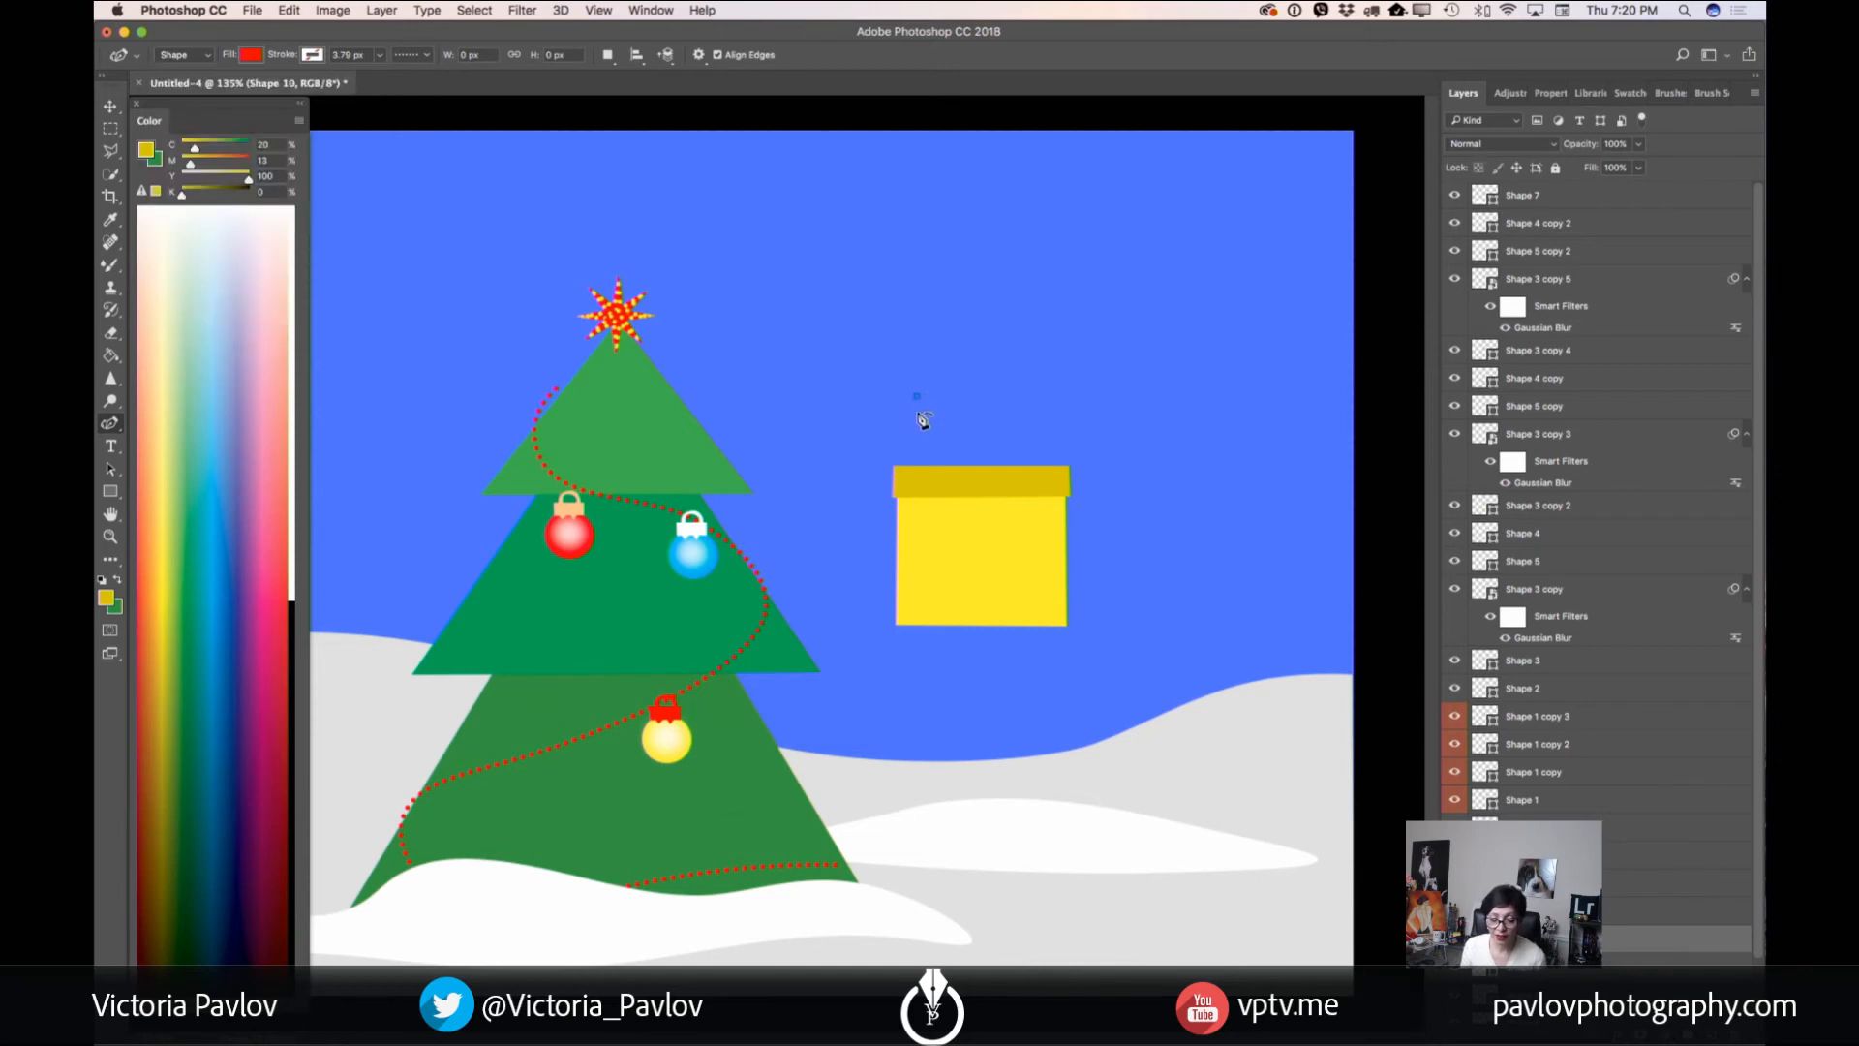
left_click(917, 435)
left_click(924, 454)
left_click(955, 452)
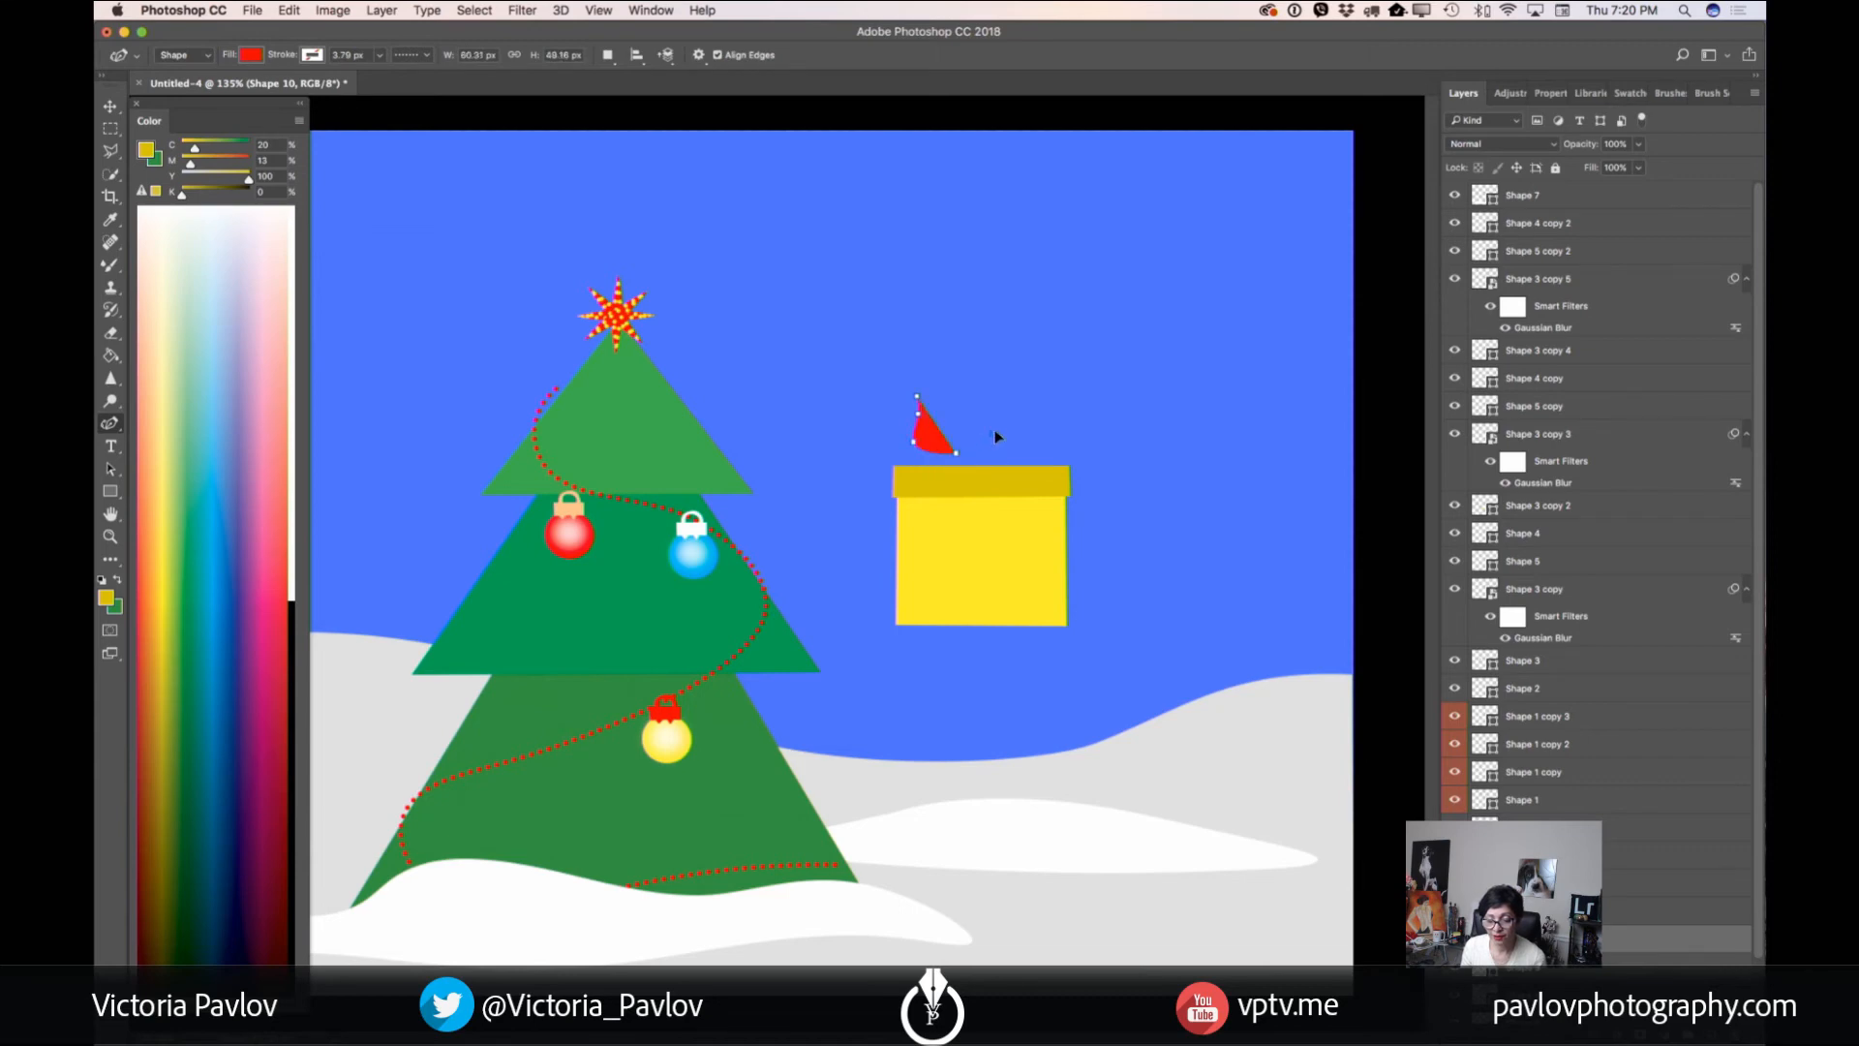
left_click(988, 422)
- Close and reshape the red shape into a curved bow half about 68 × 49 px with its upper edge bent inward
left_click_drag(917, 397, 984, 416)
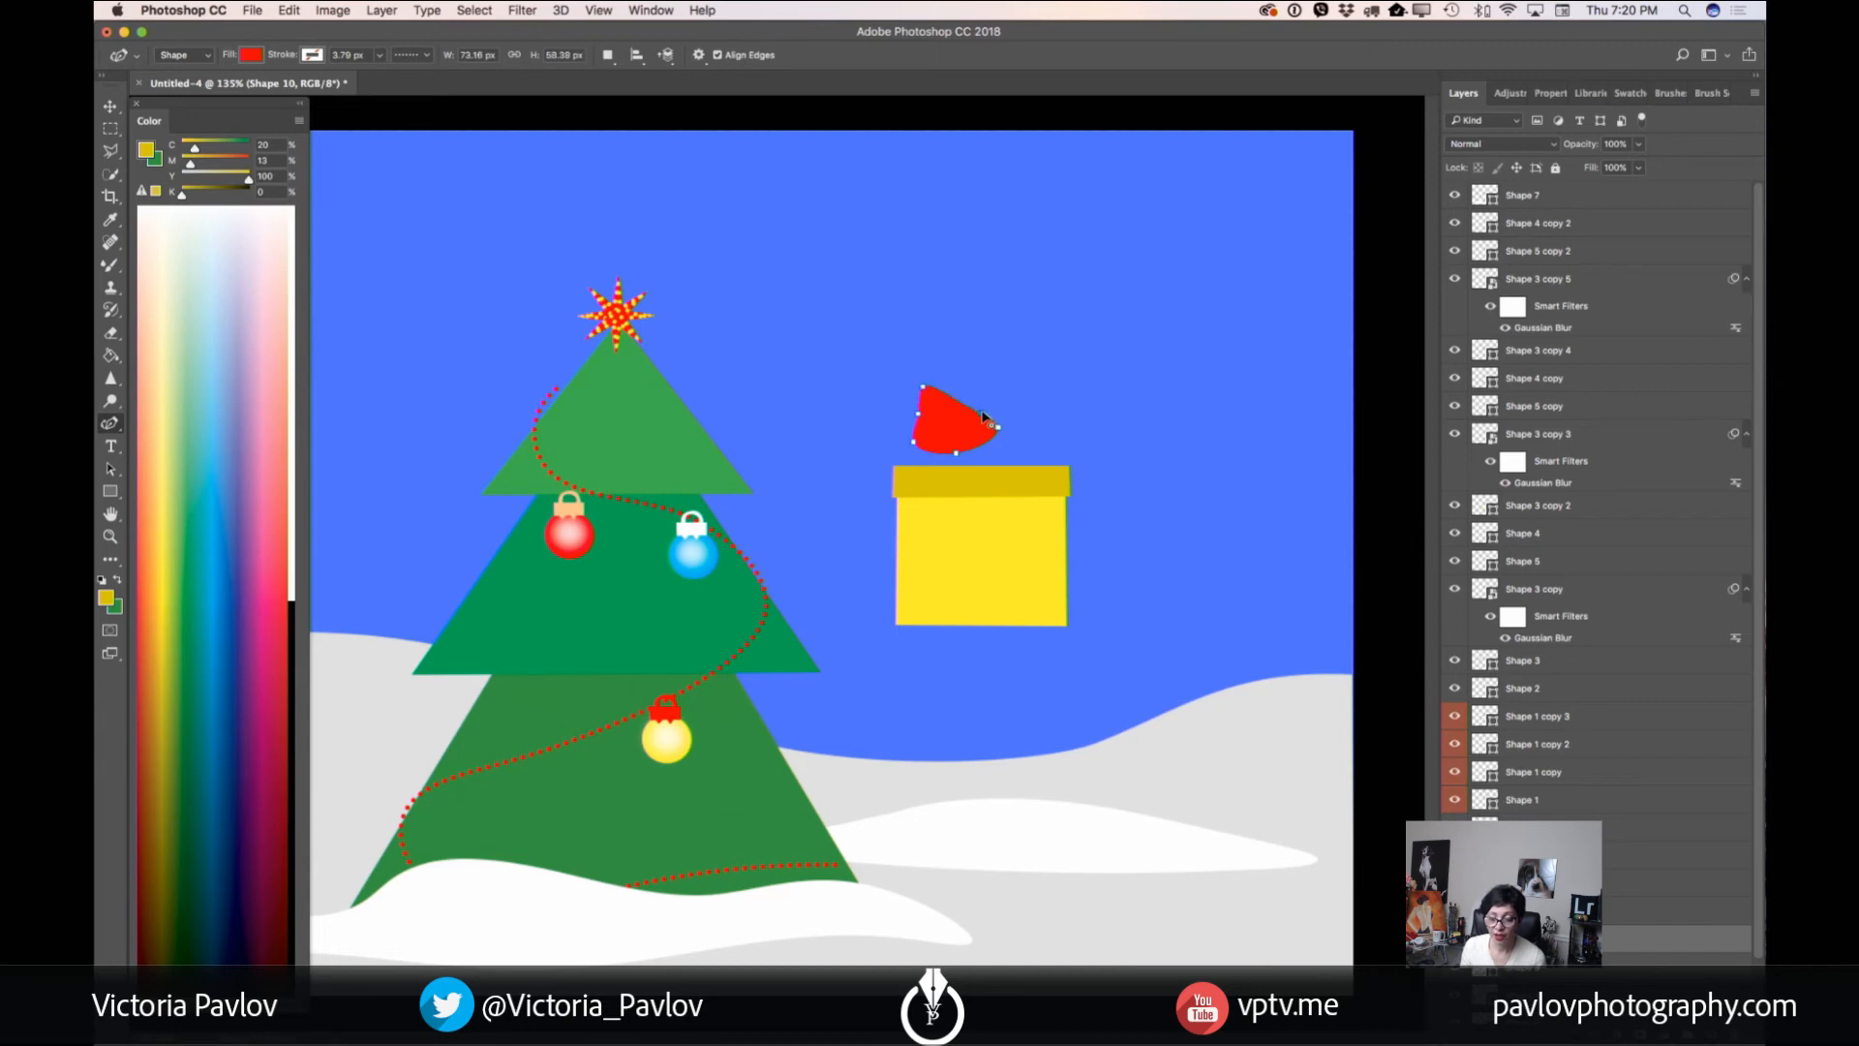
left_click(957, 417)
left_click_drag(917, 451, 922, 397)
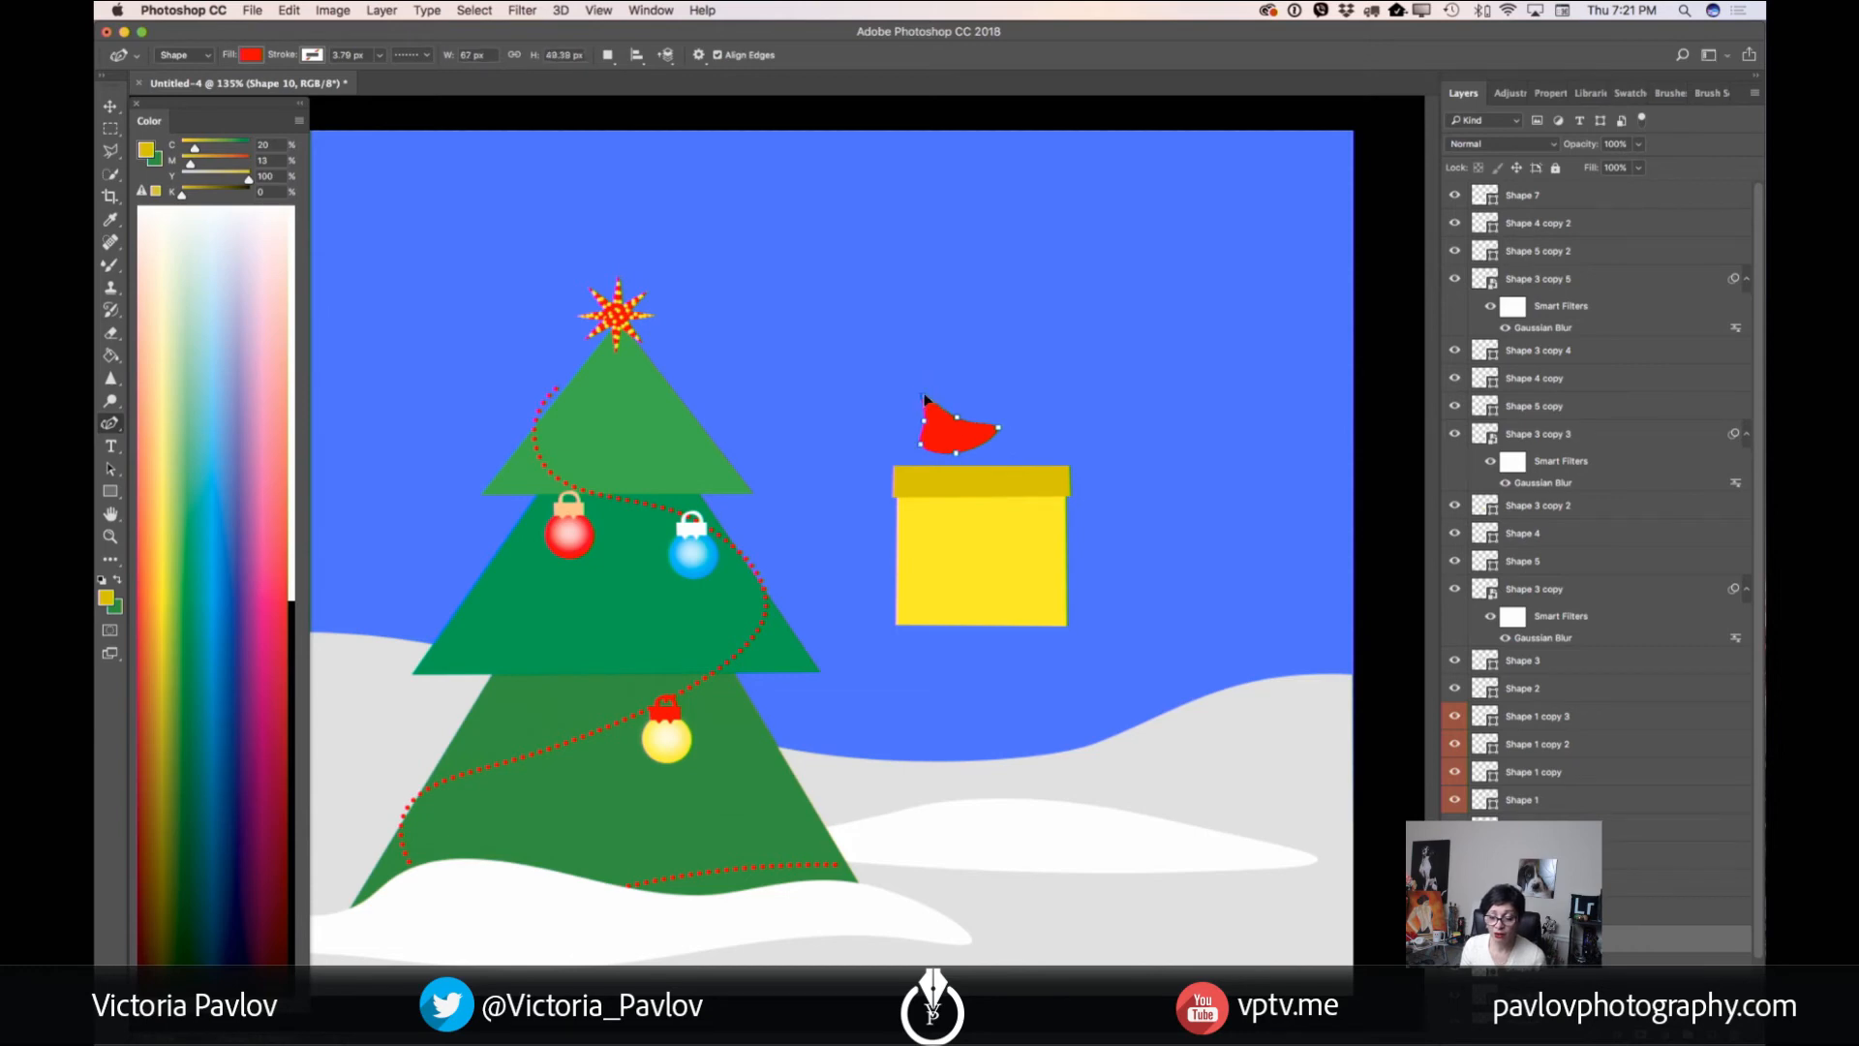
left_click(957, 421)
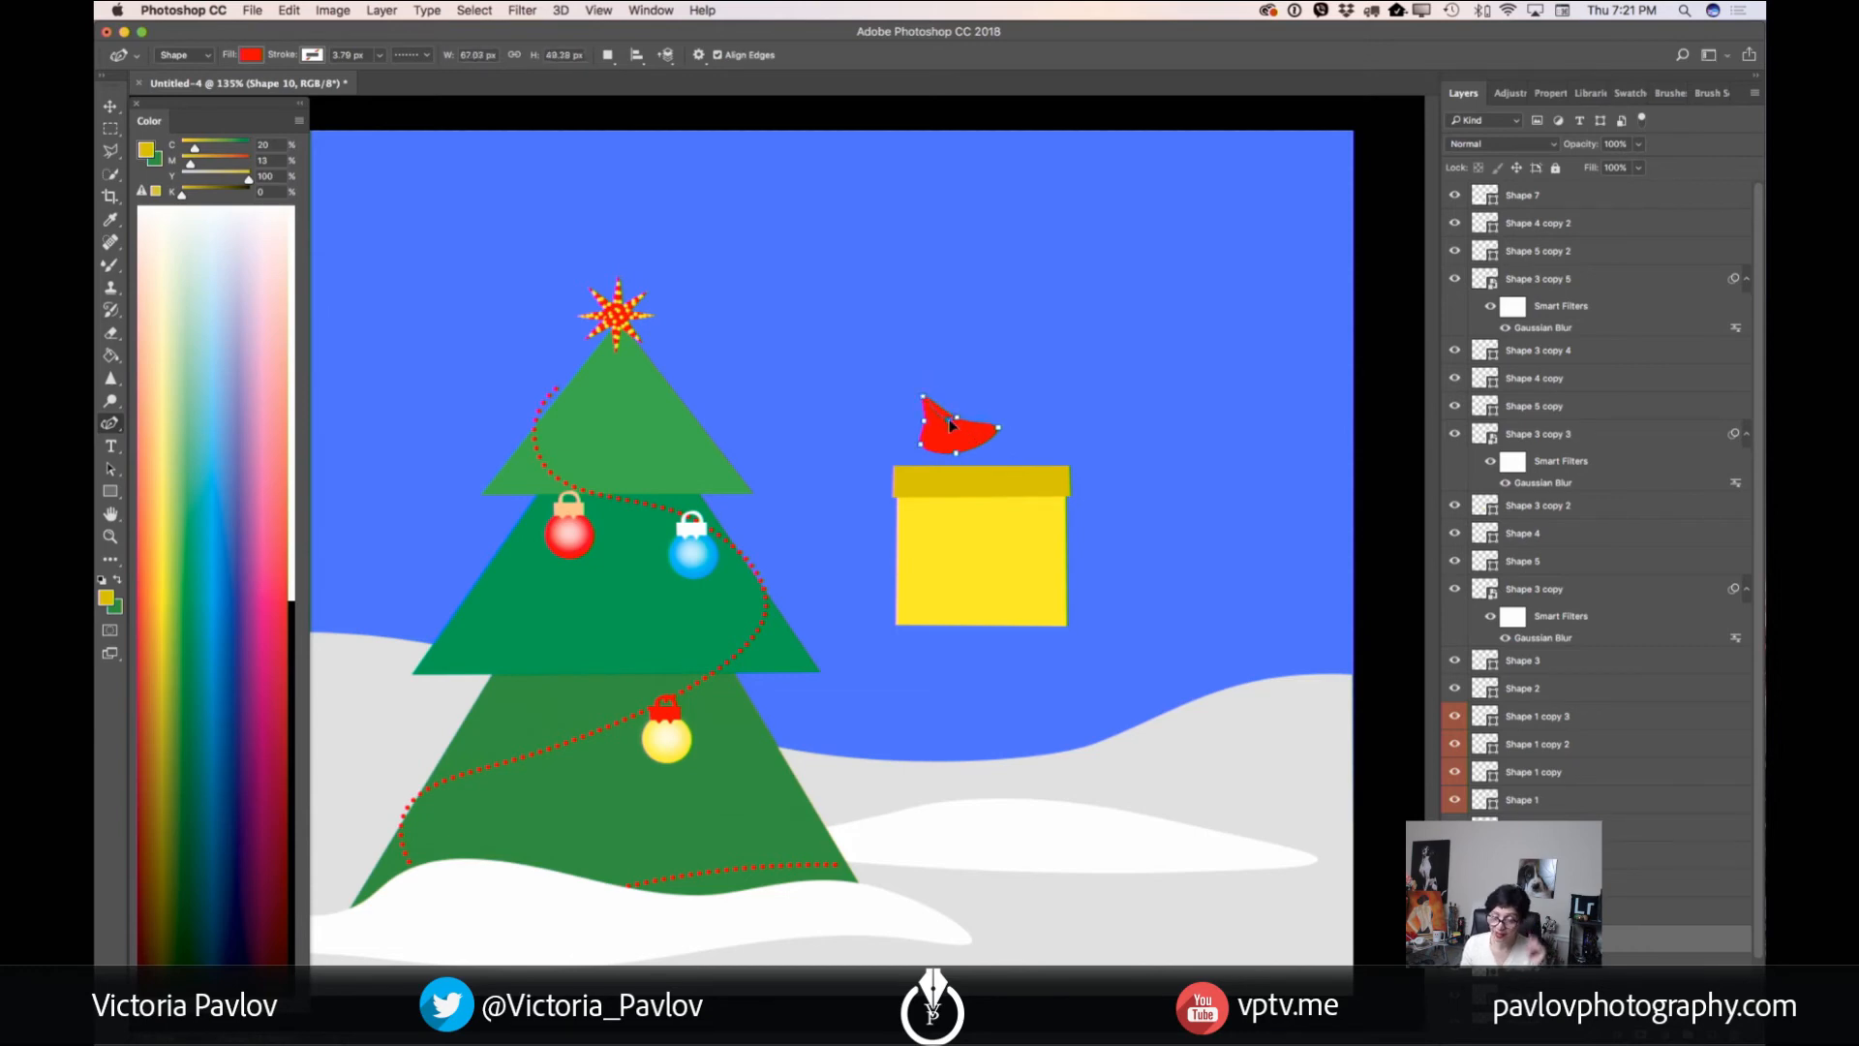
left_click_drag(954, 422, 963, 428)
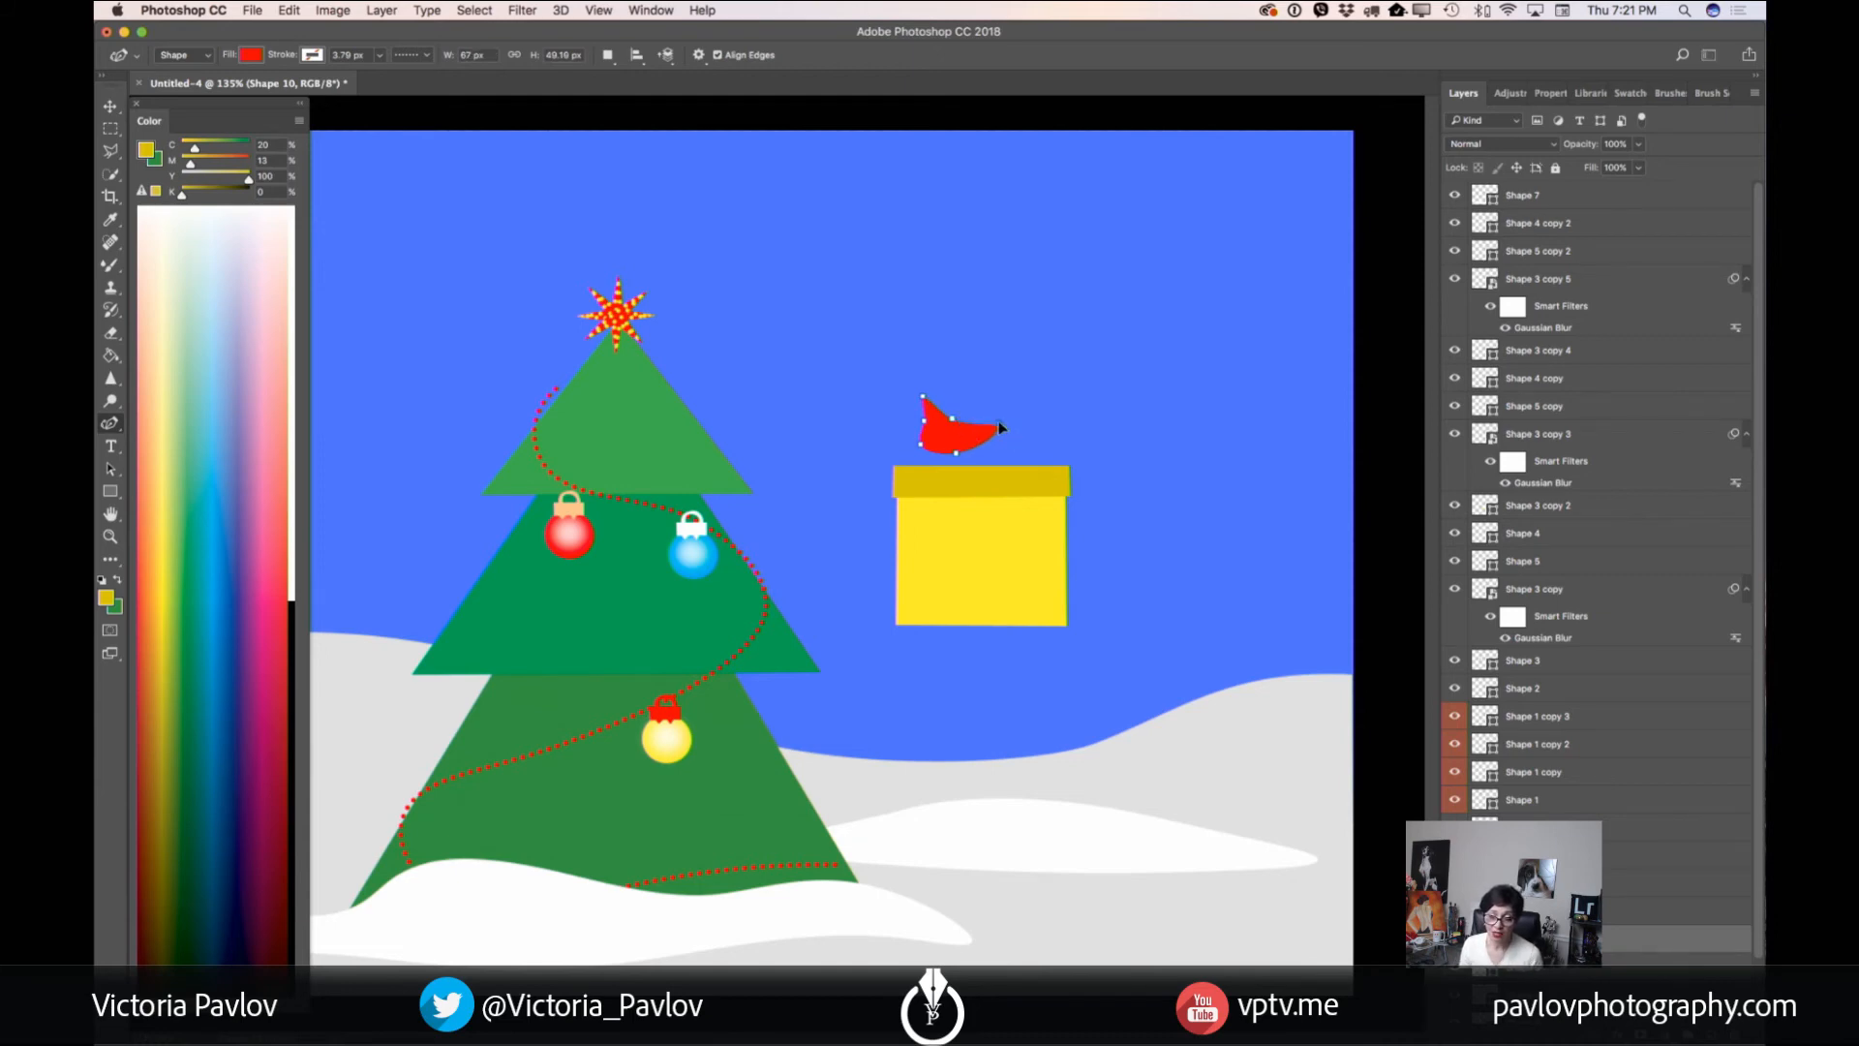
left_click_drag(998, 424, 998, 420)
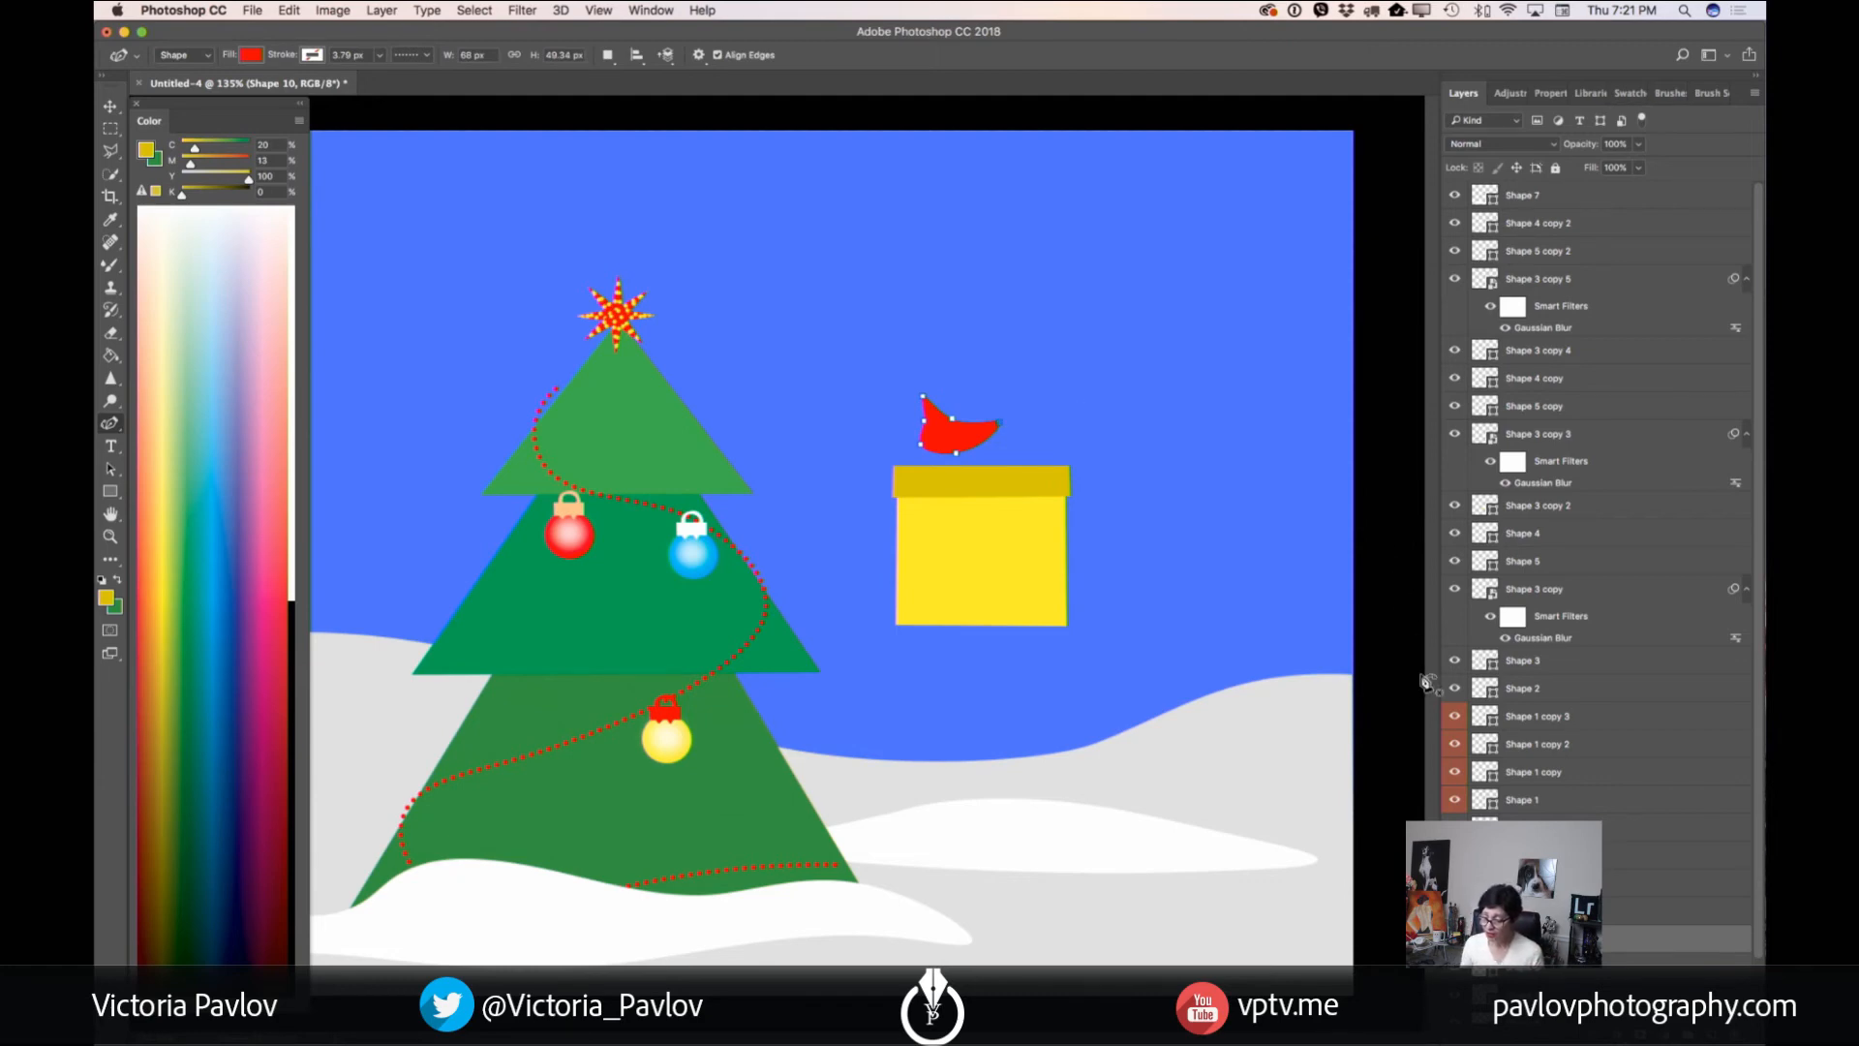
- Add a layer above the box lid and set the foreground colour to dark red, CMYK 19, 100, 100, 15
left_click(1561, 969)
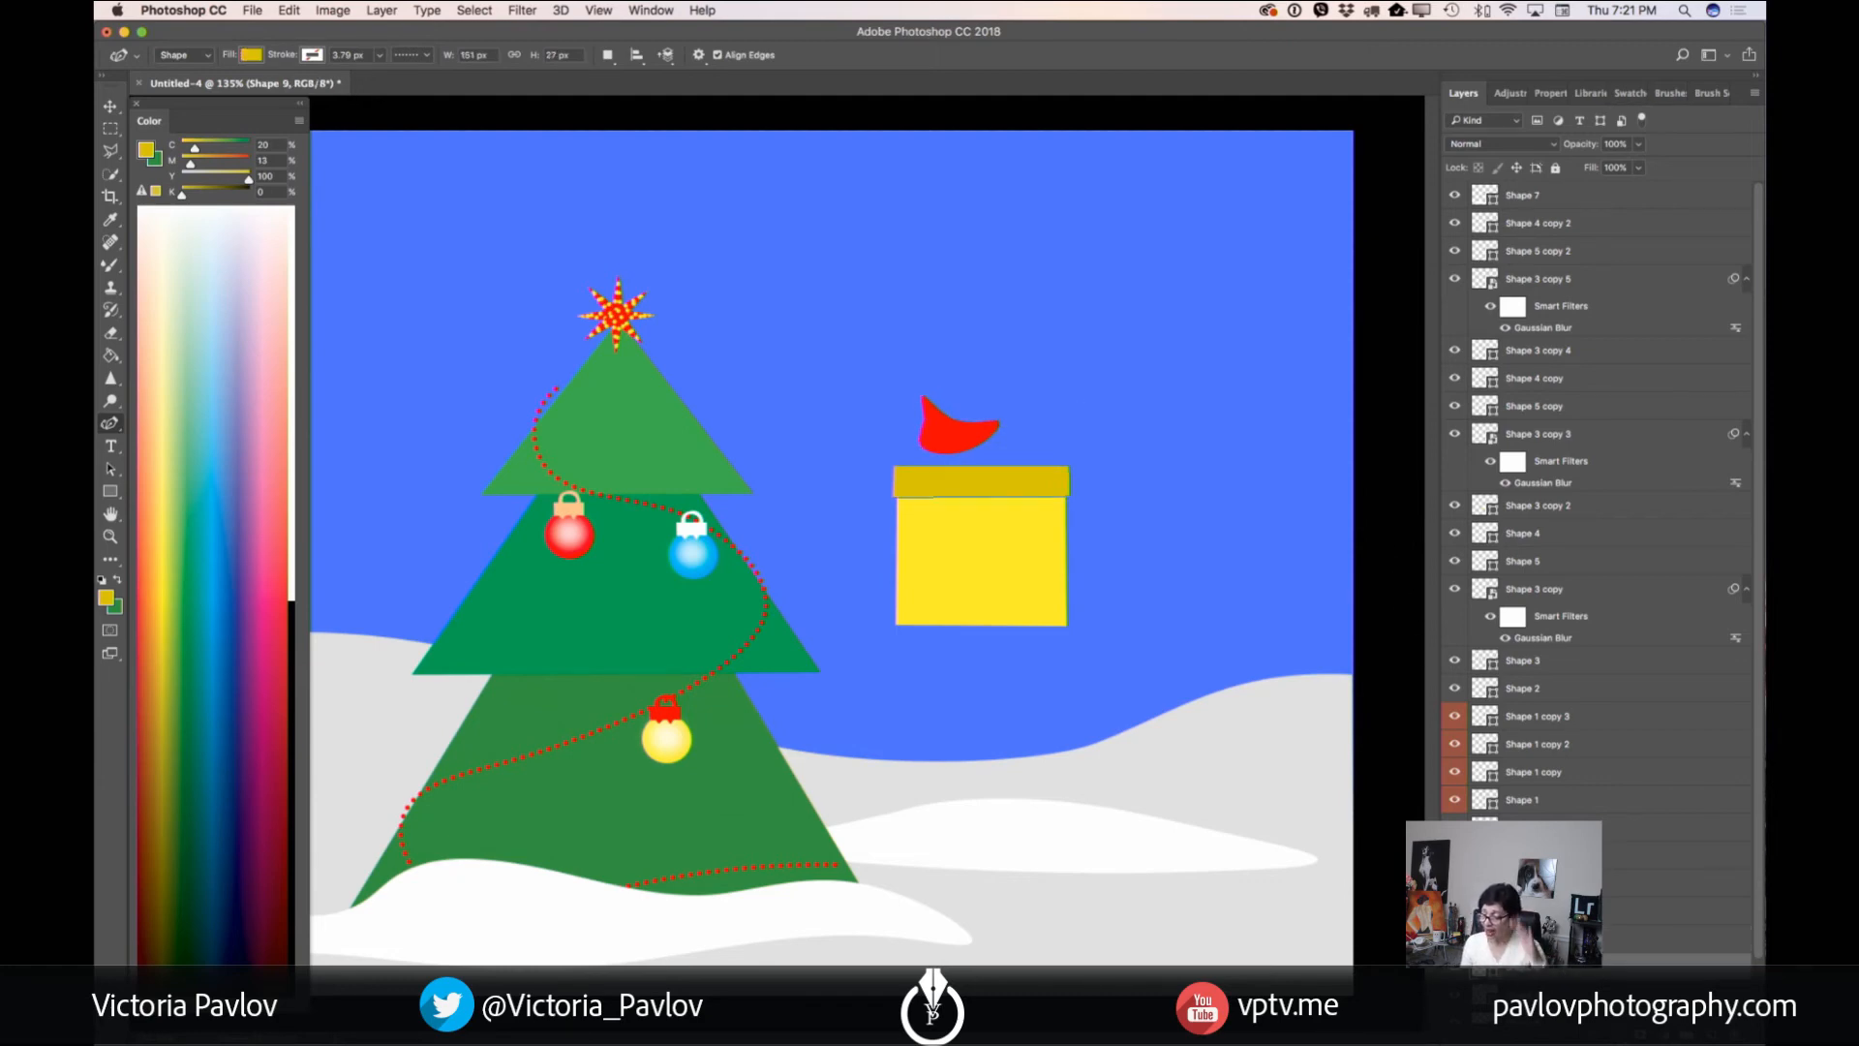
left_click(1711, 1034)
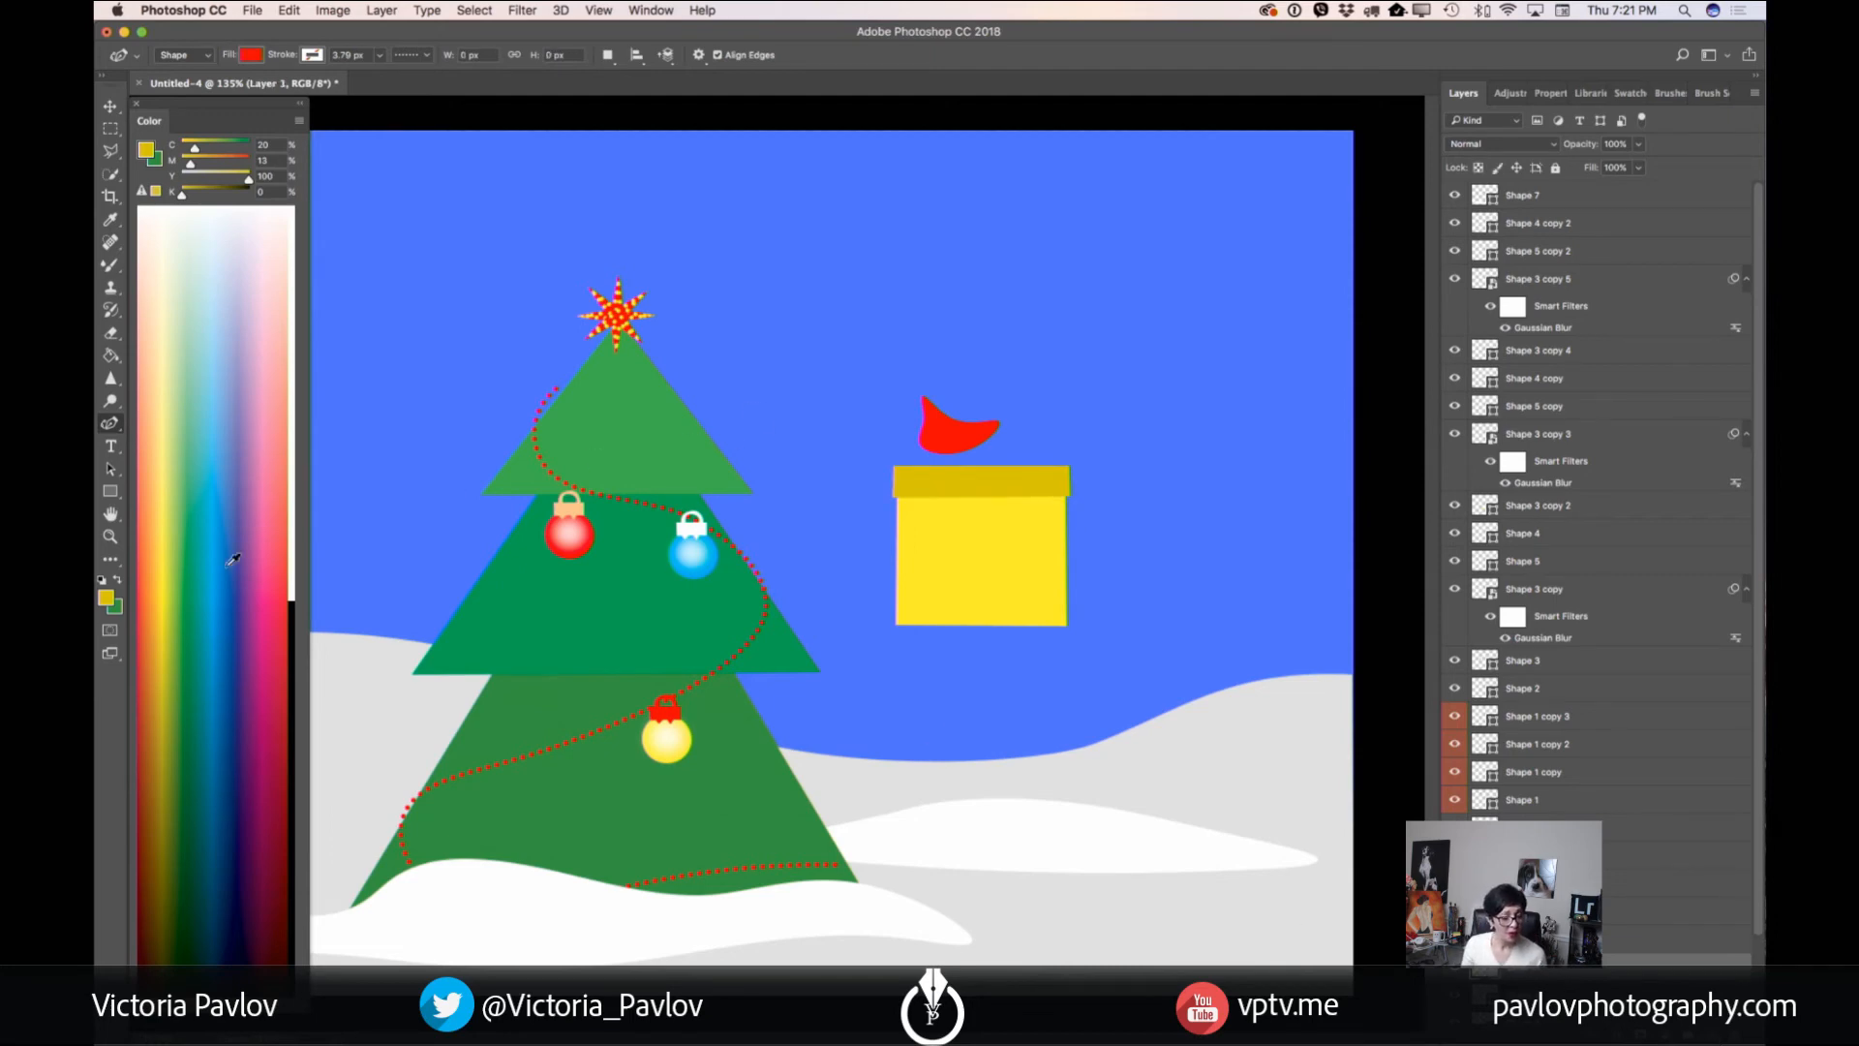
left_click(111, 221)
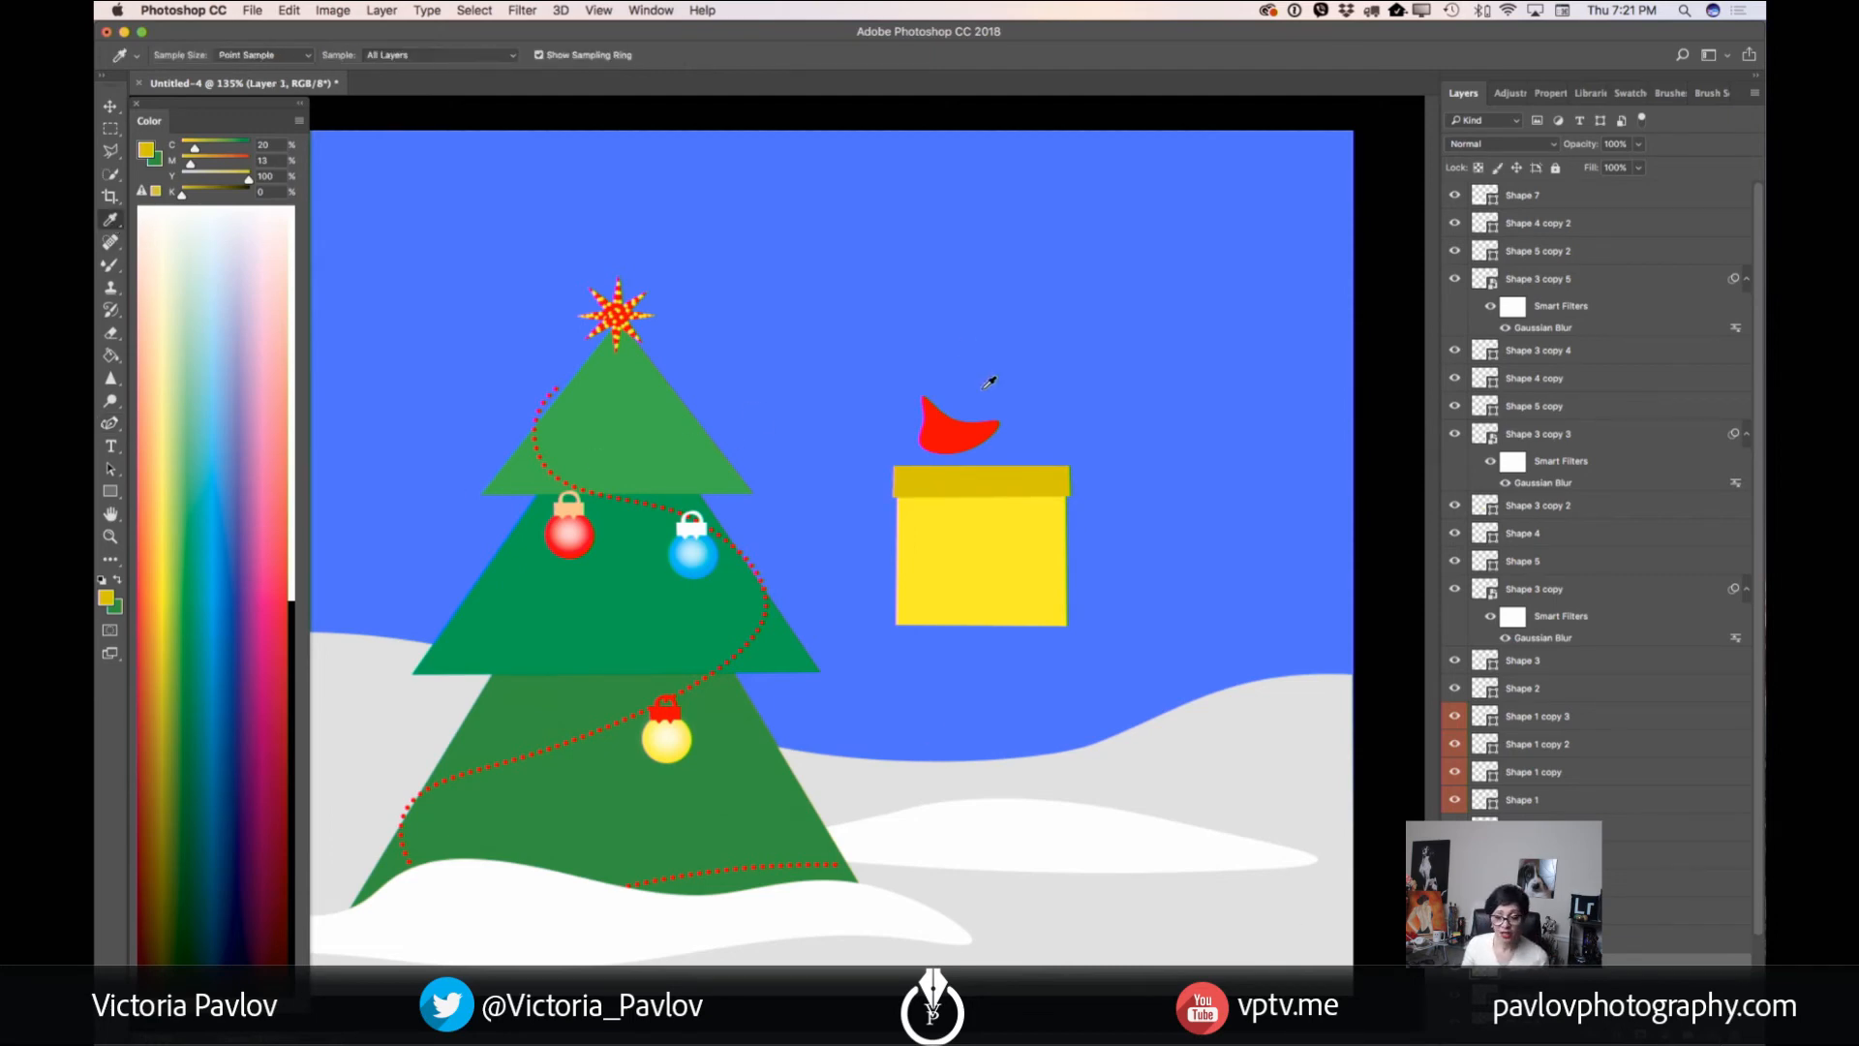
left_click(964, 423)
left_click(110, 598)
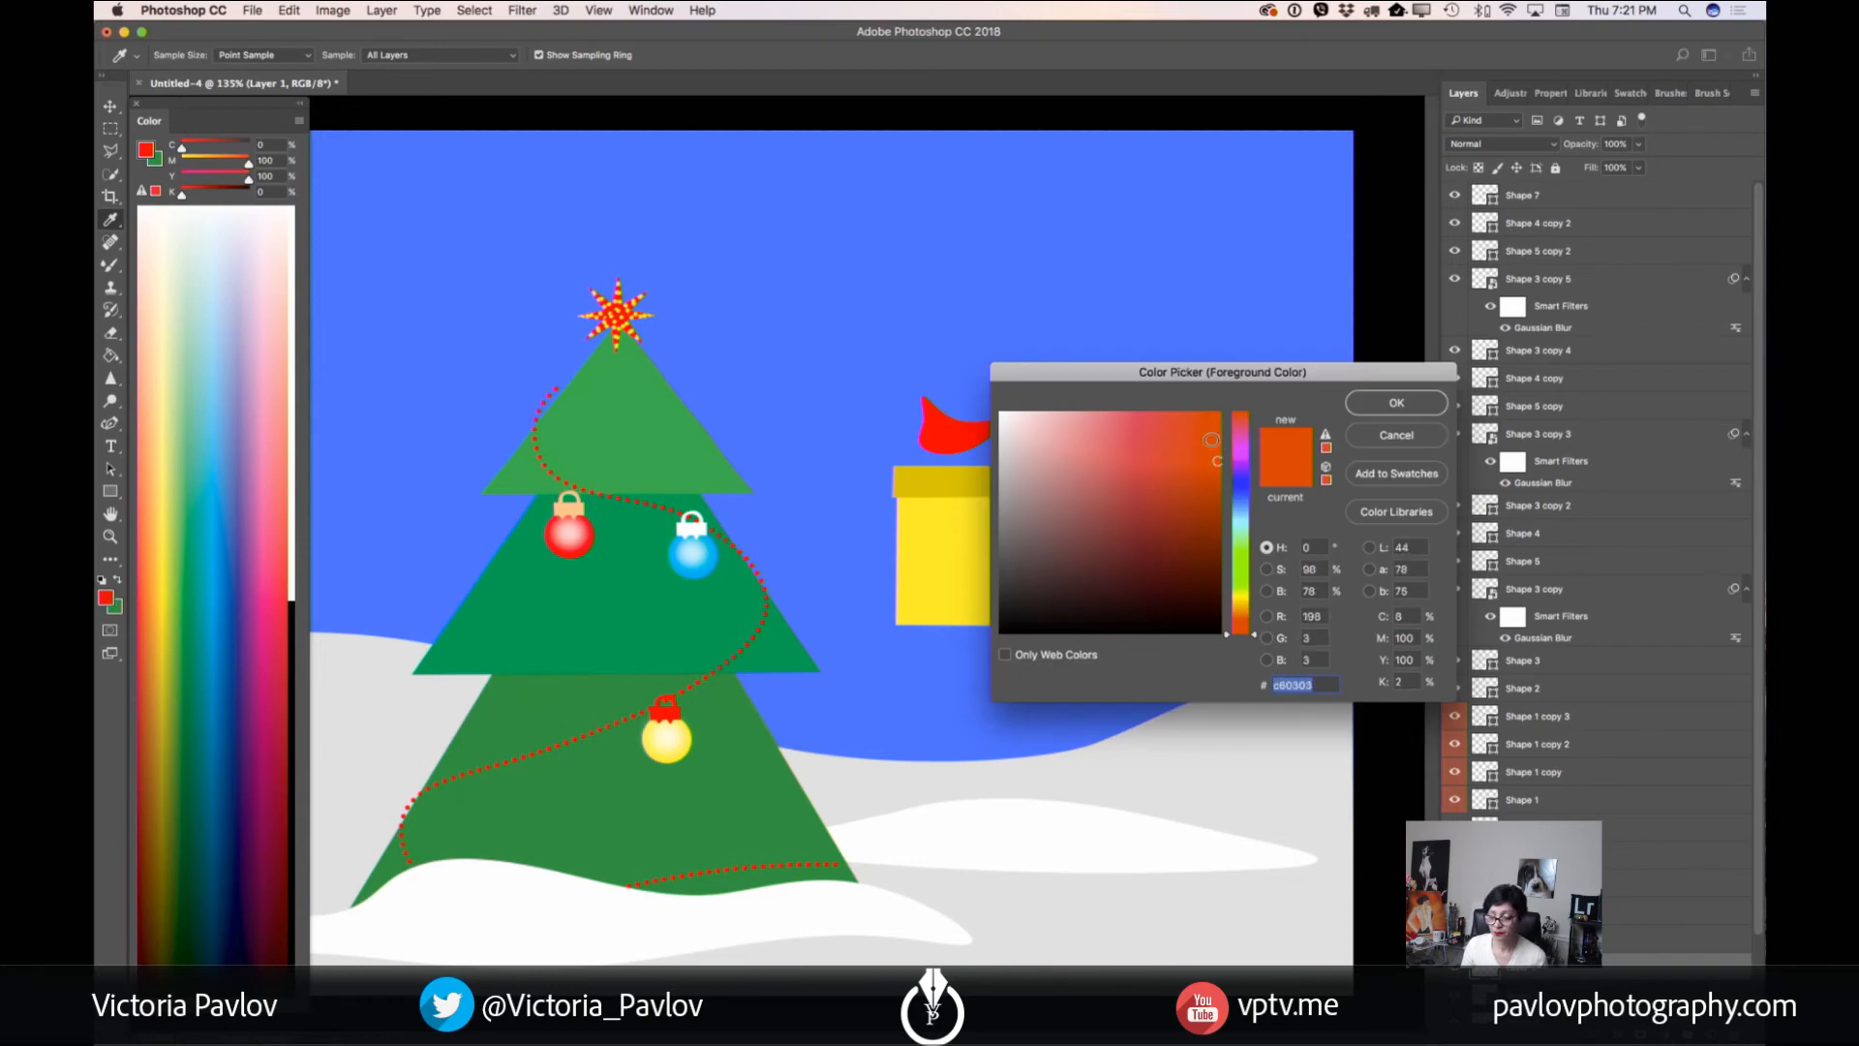
left_click_drag(1216, 484, 1214, 494)
left_click(1365, 407)
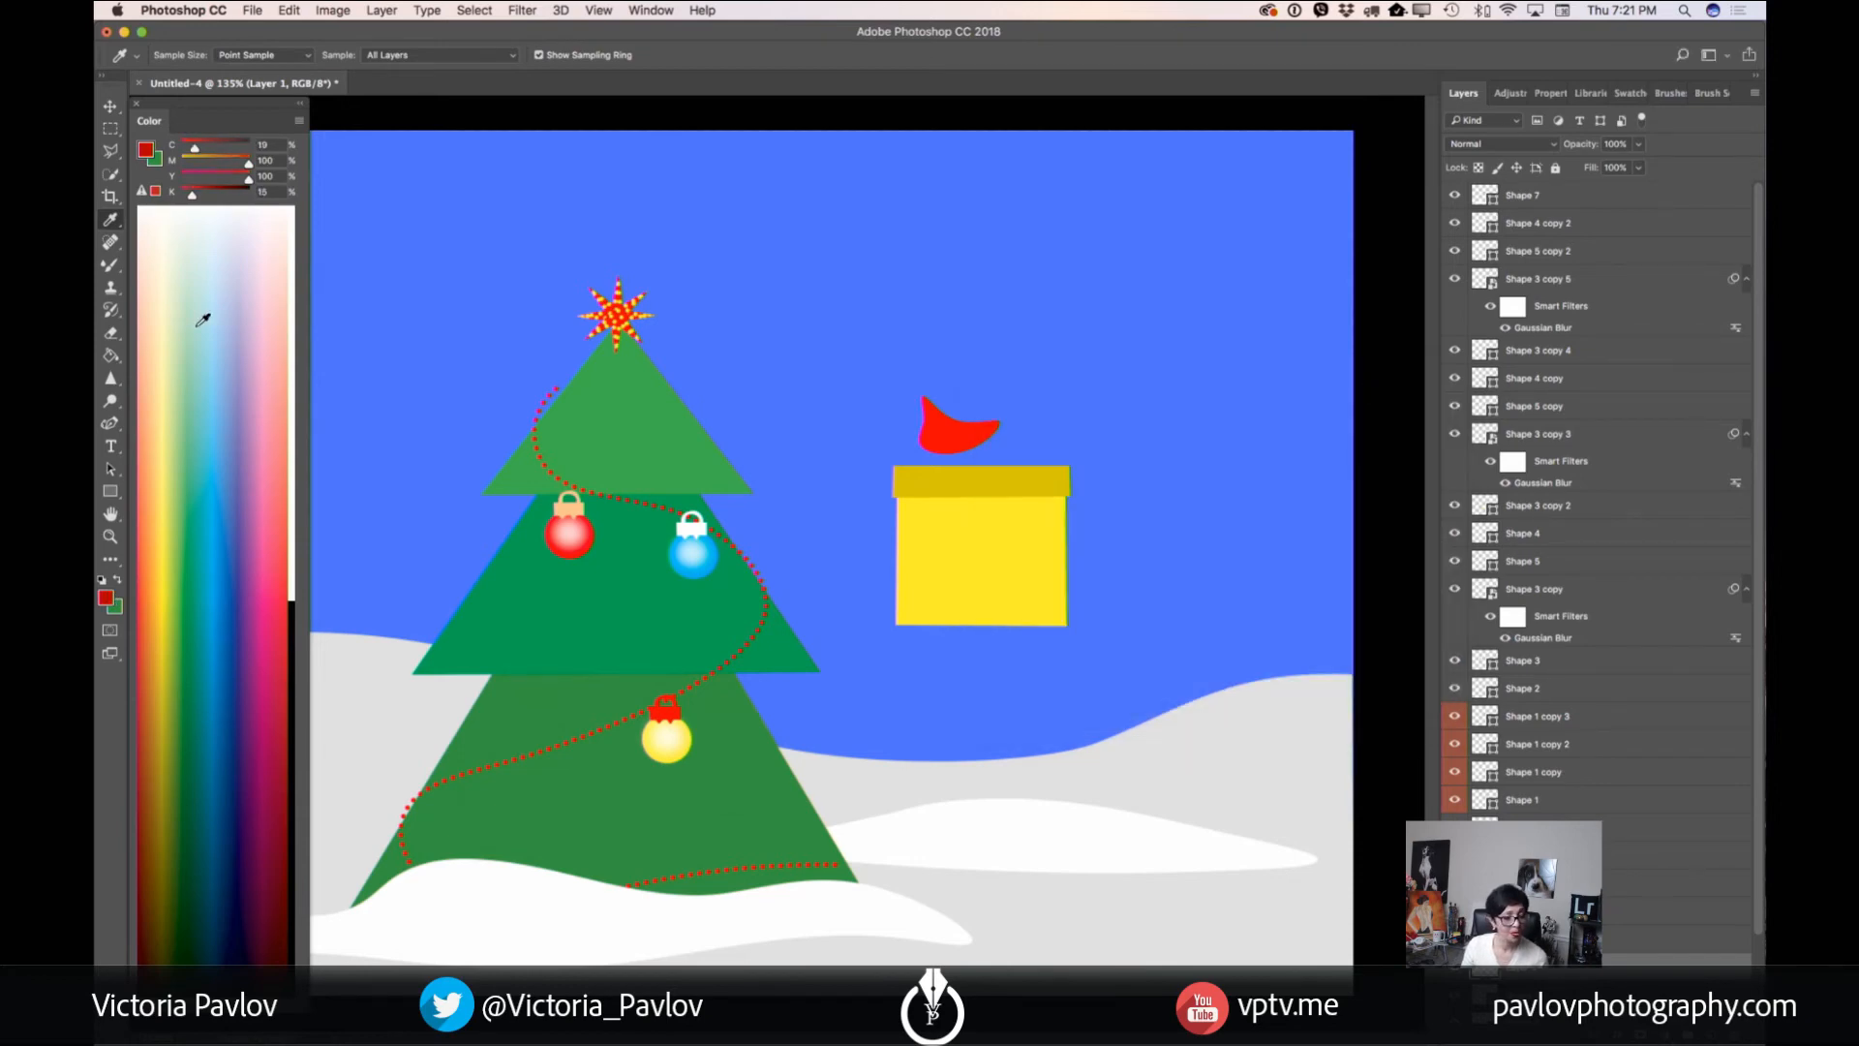
- Draw a dark red inner fold with the Curvature Pen, filling the inward-bent upper edge of the bow half
left_click(110, 423)
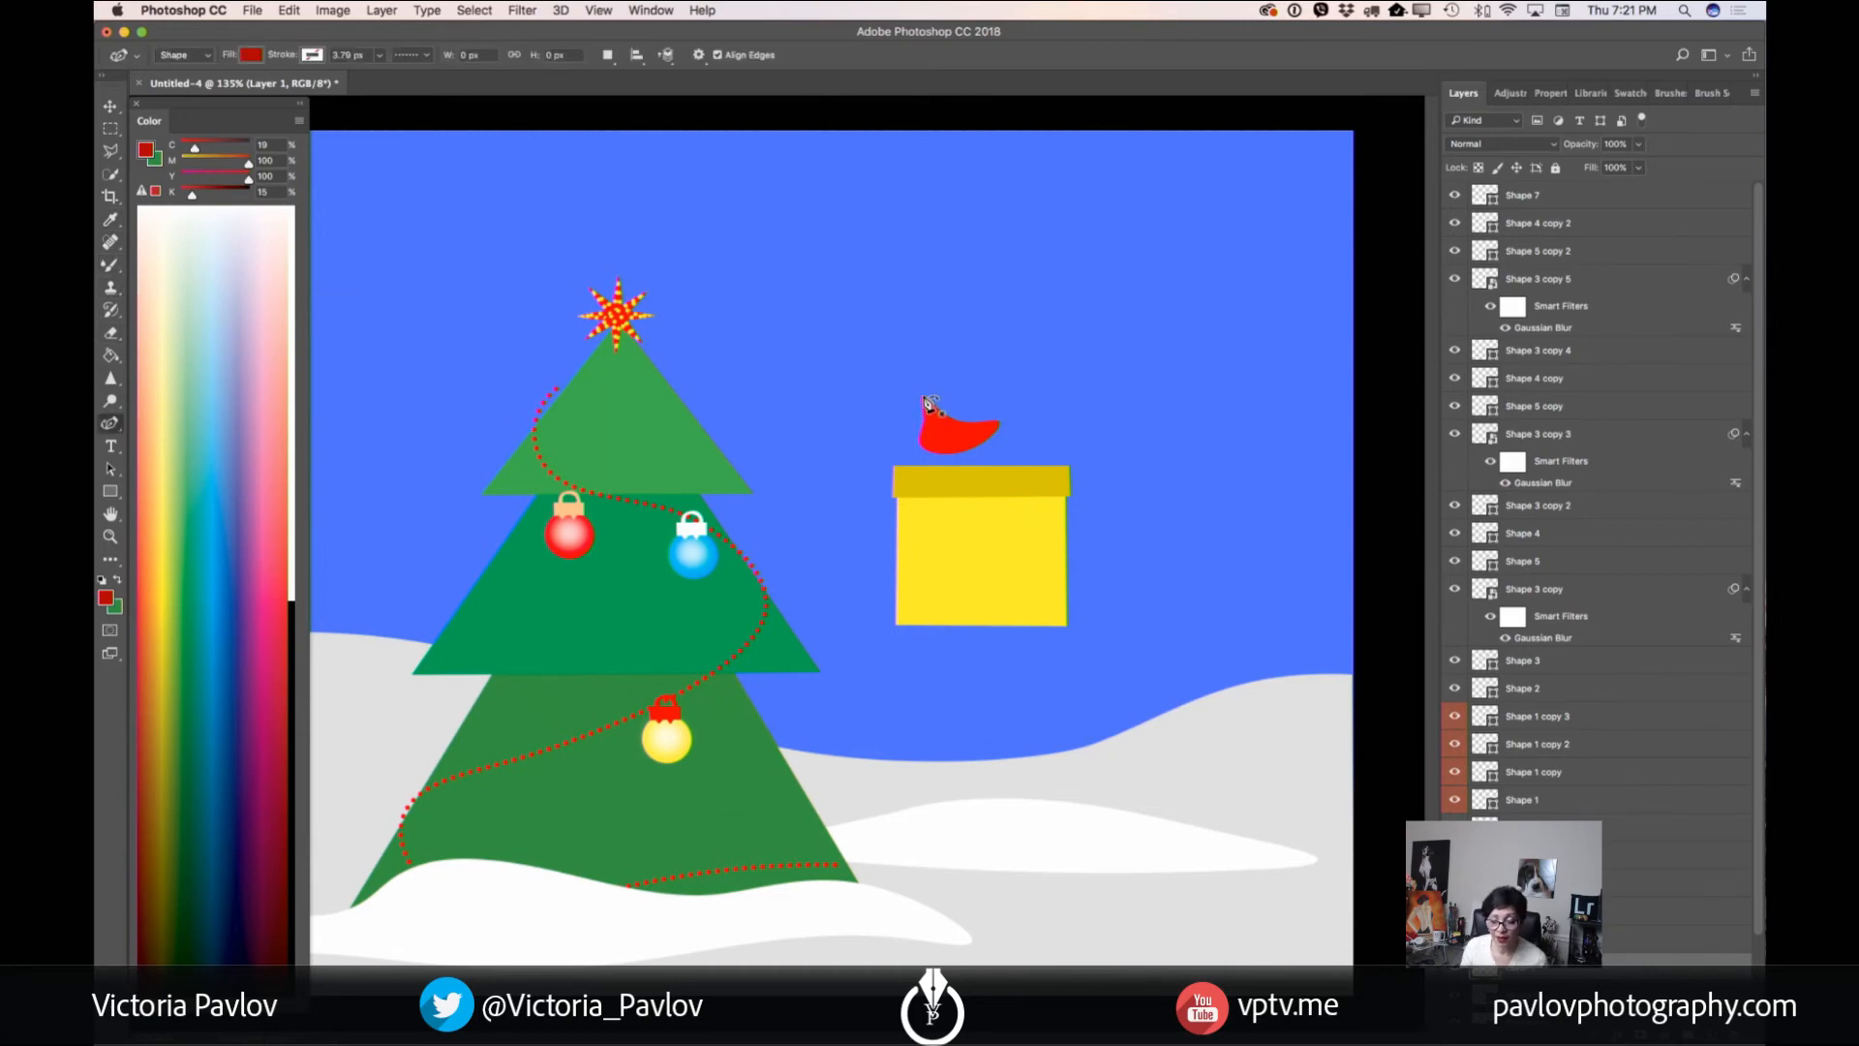
left_click(922, 396)
left_click(935, 391)
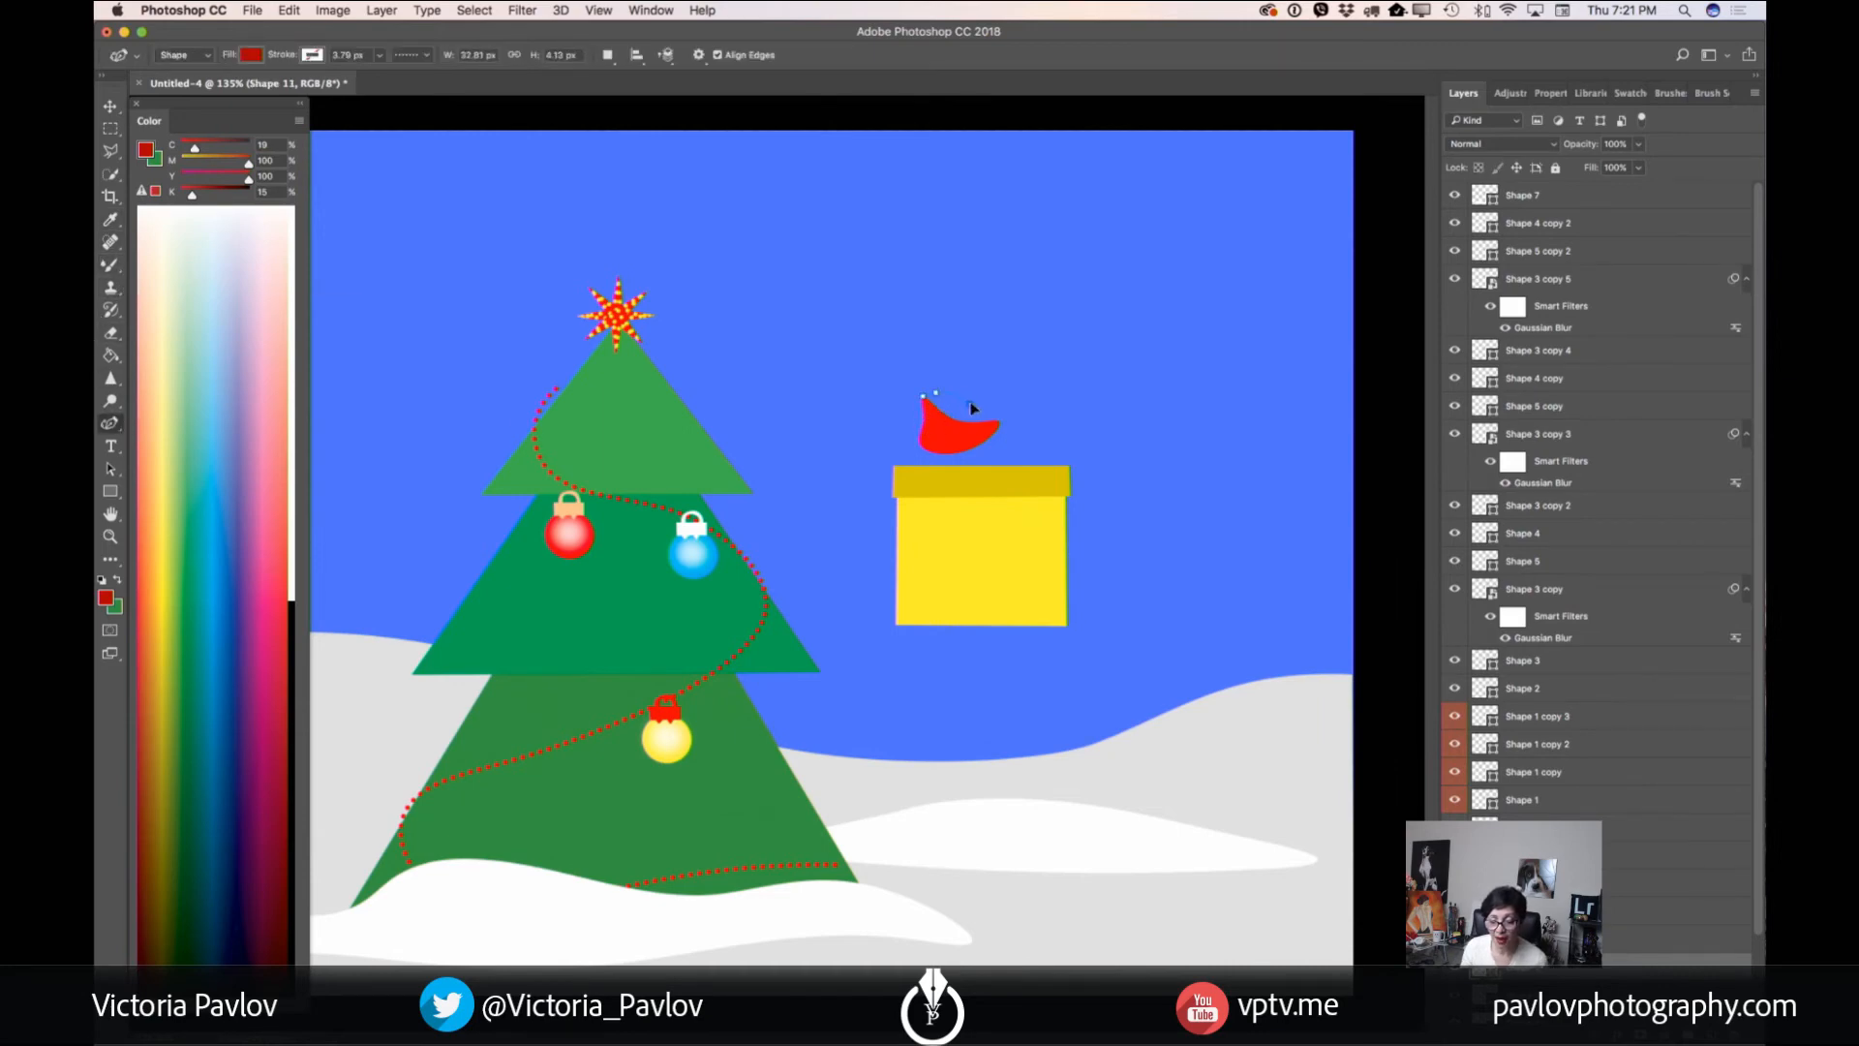
left_click(970, 403)
left_click(999, 422)
left_click(980, 425)
left_click(954, 424)
- Assign the yellow colour label to the two layers that form the bow half
left_click(114, 108)
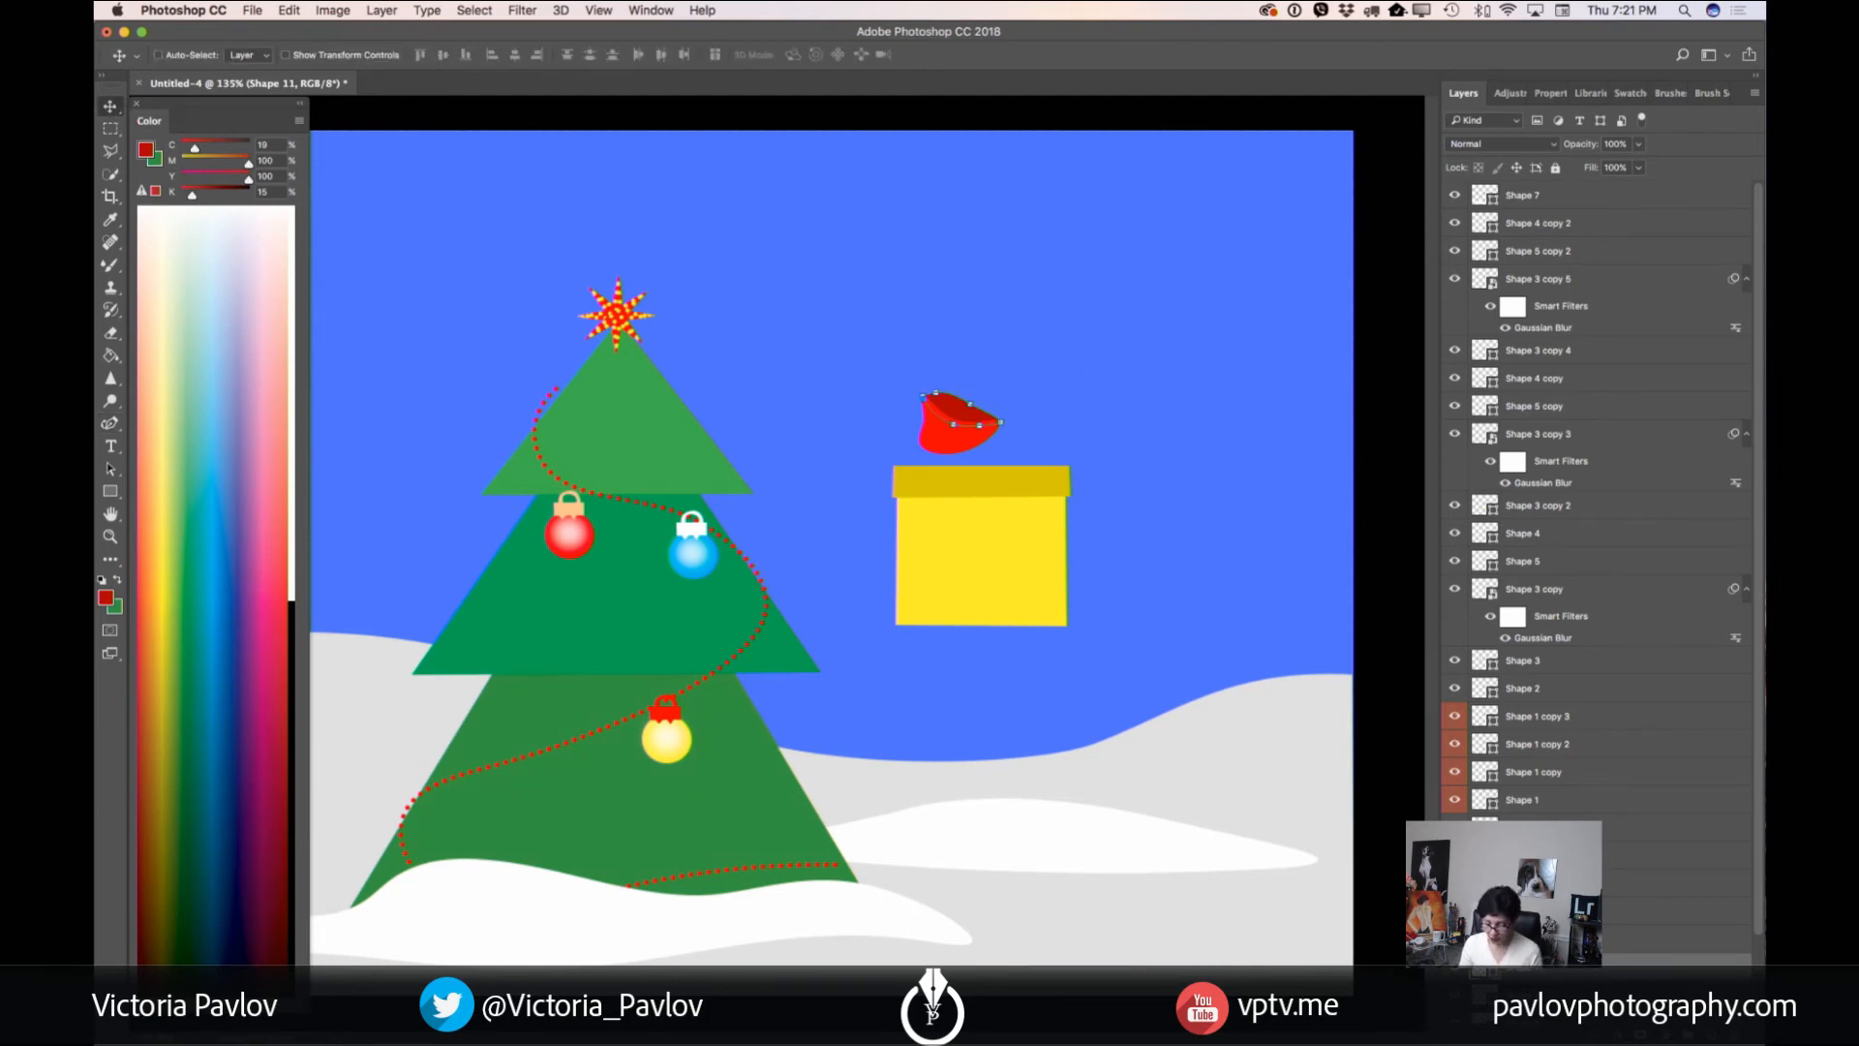
left_click(1550, 939, "shift")
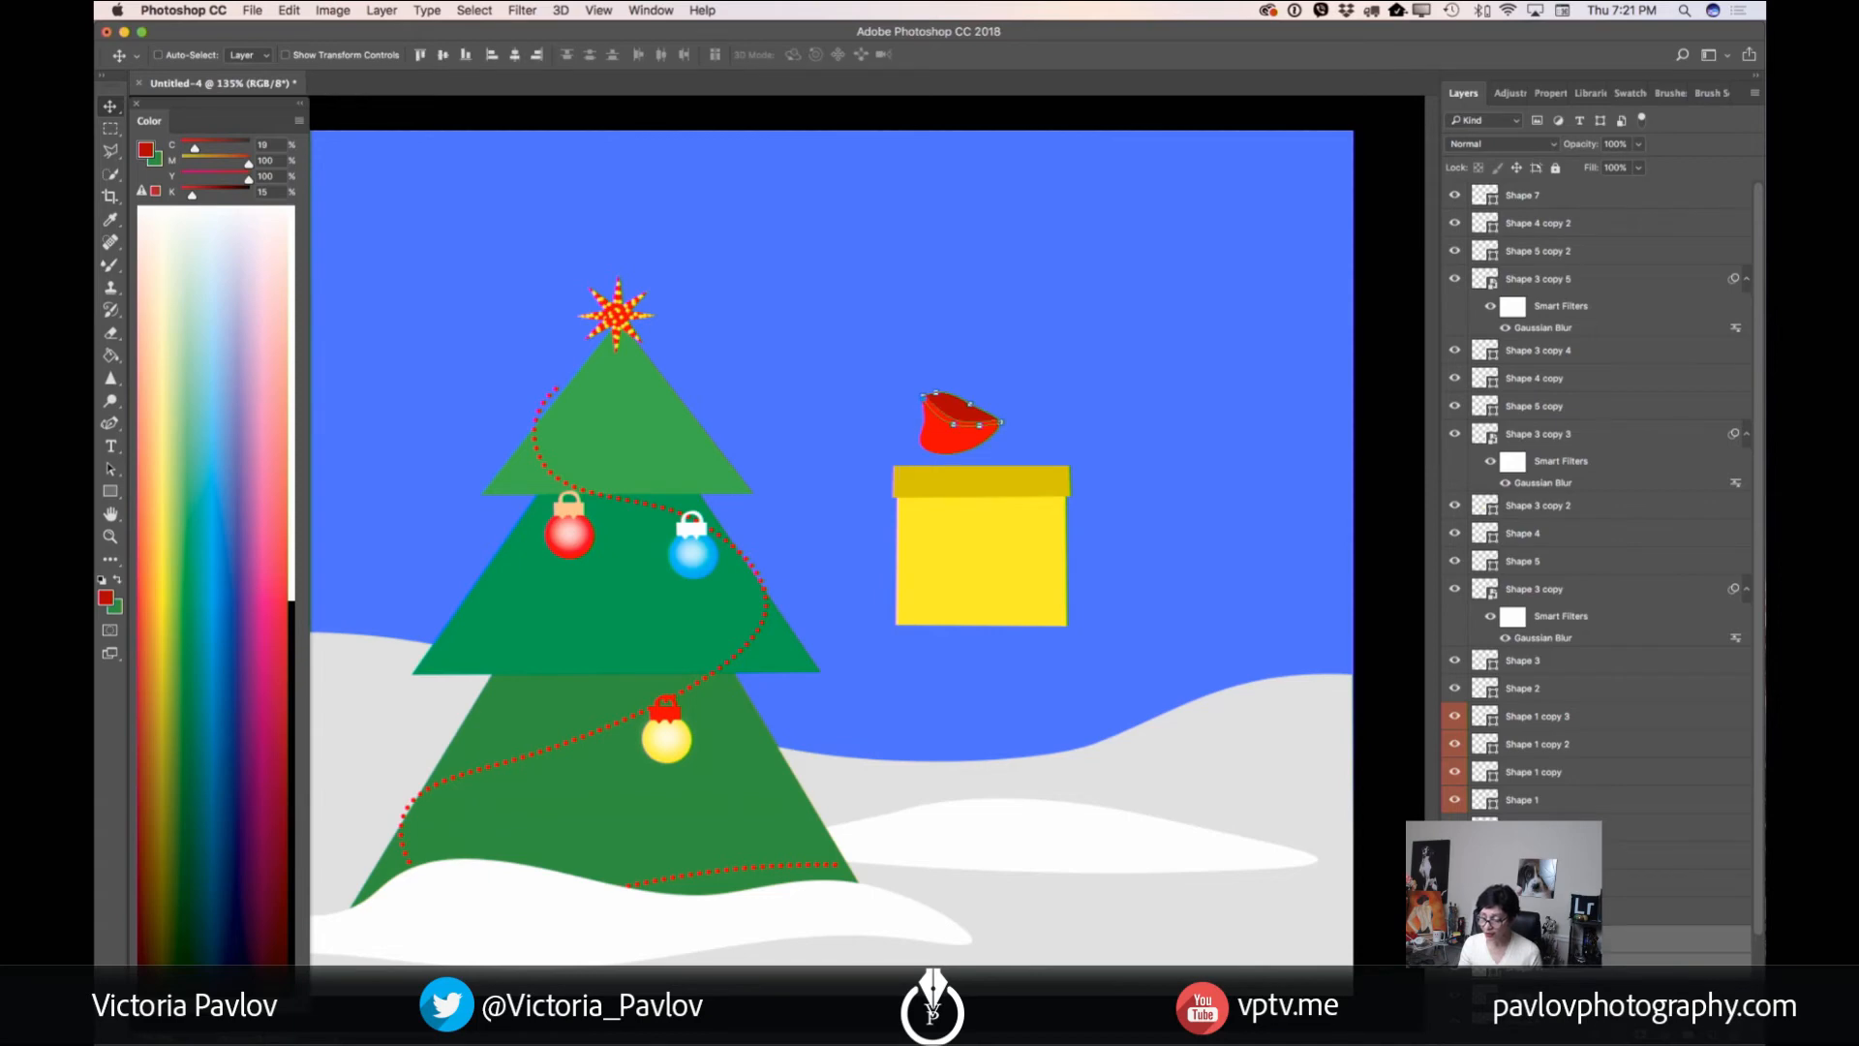
right_click(1546, 775)
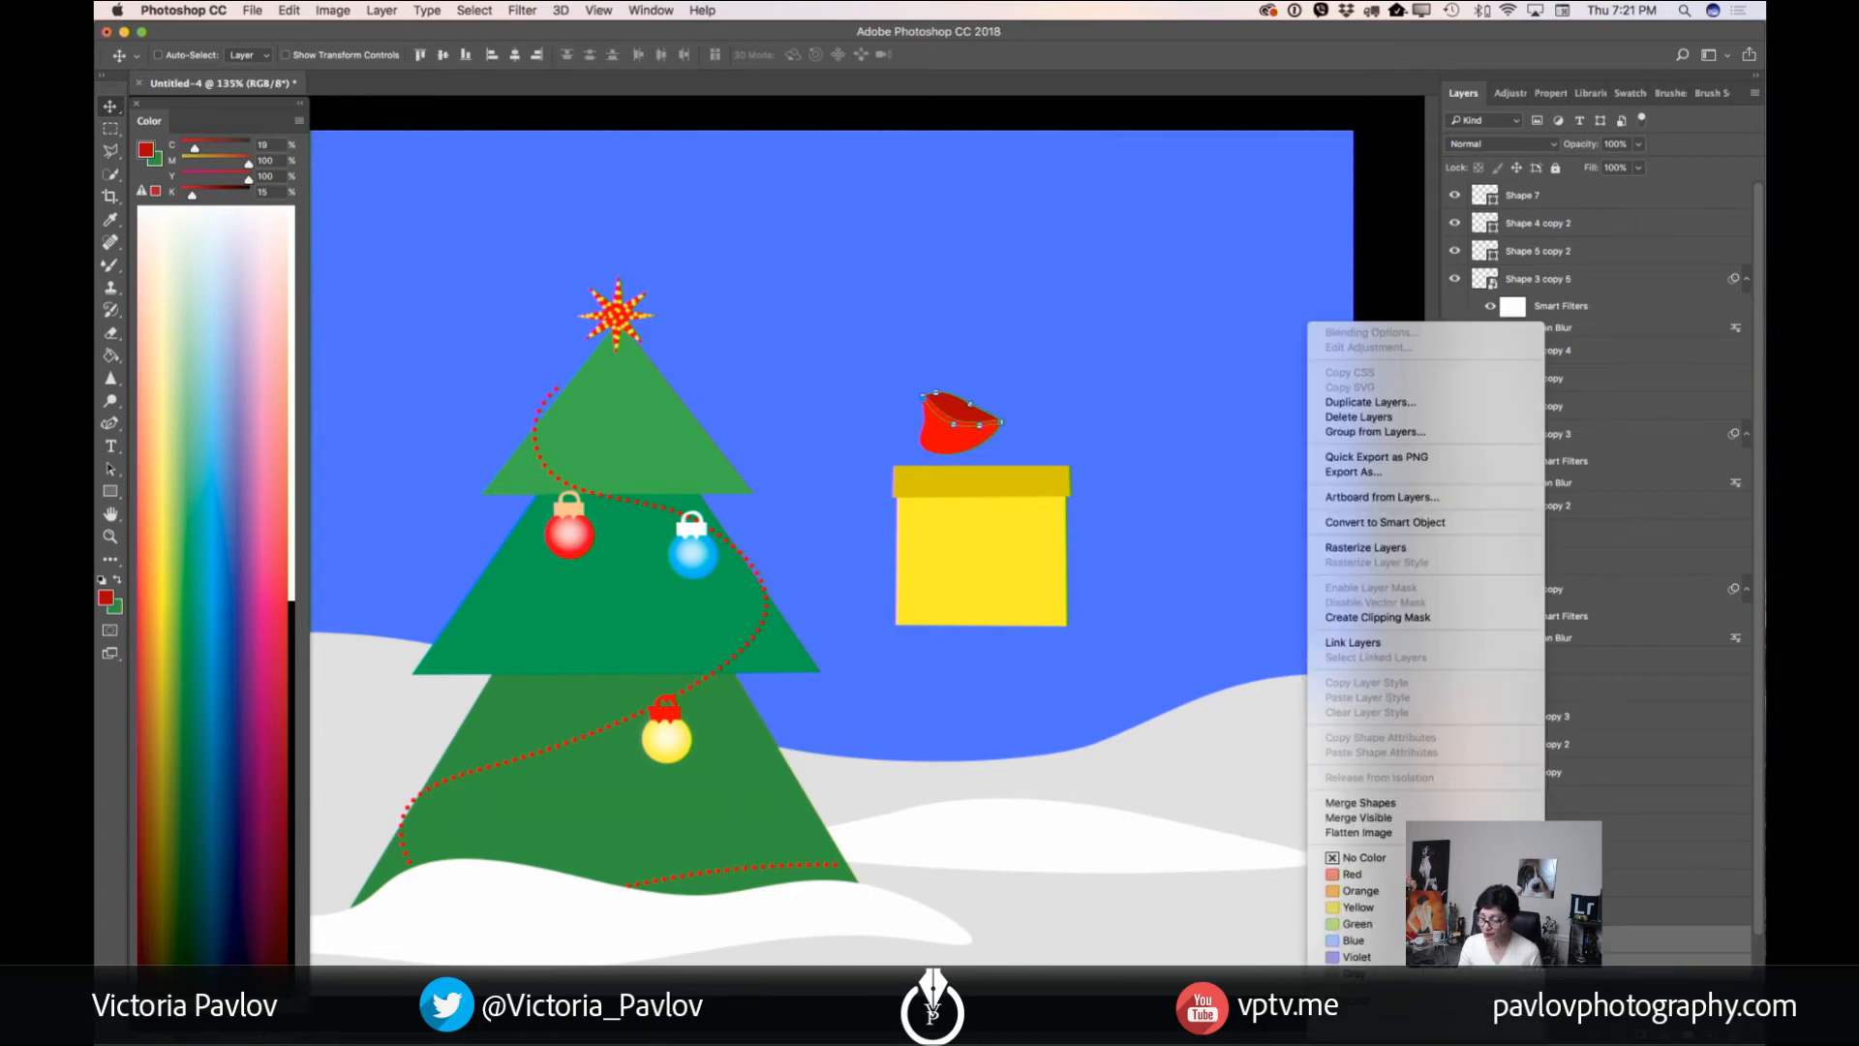
left_click(1385, 910)
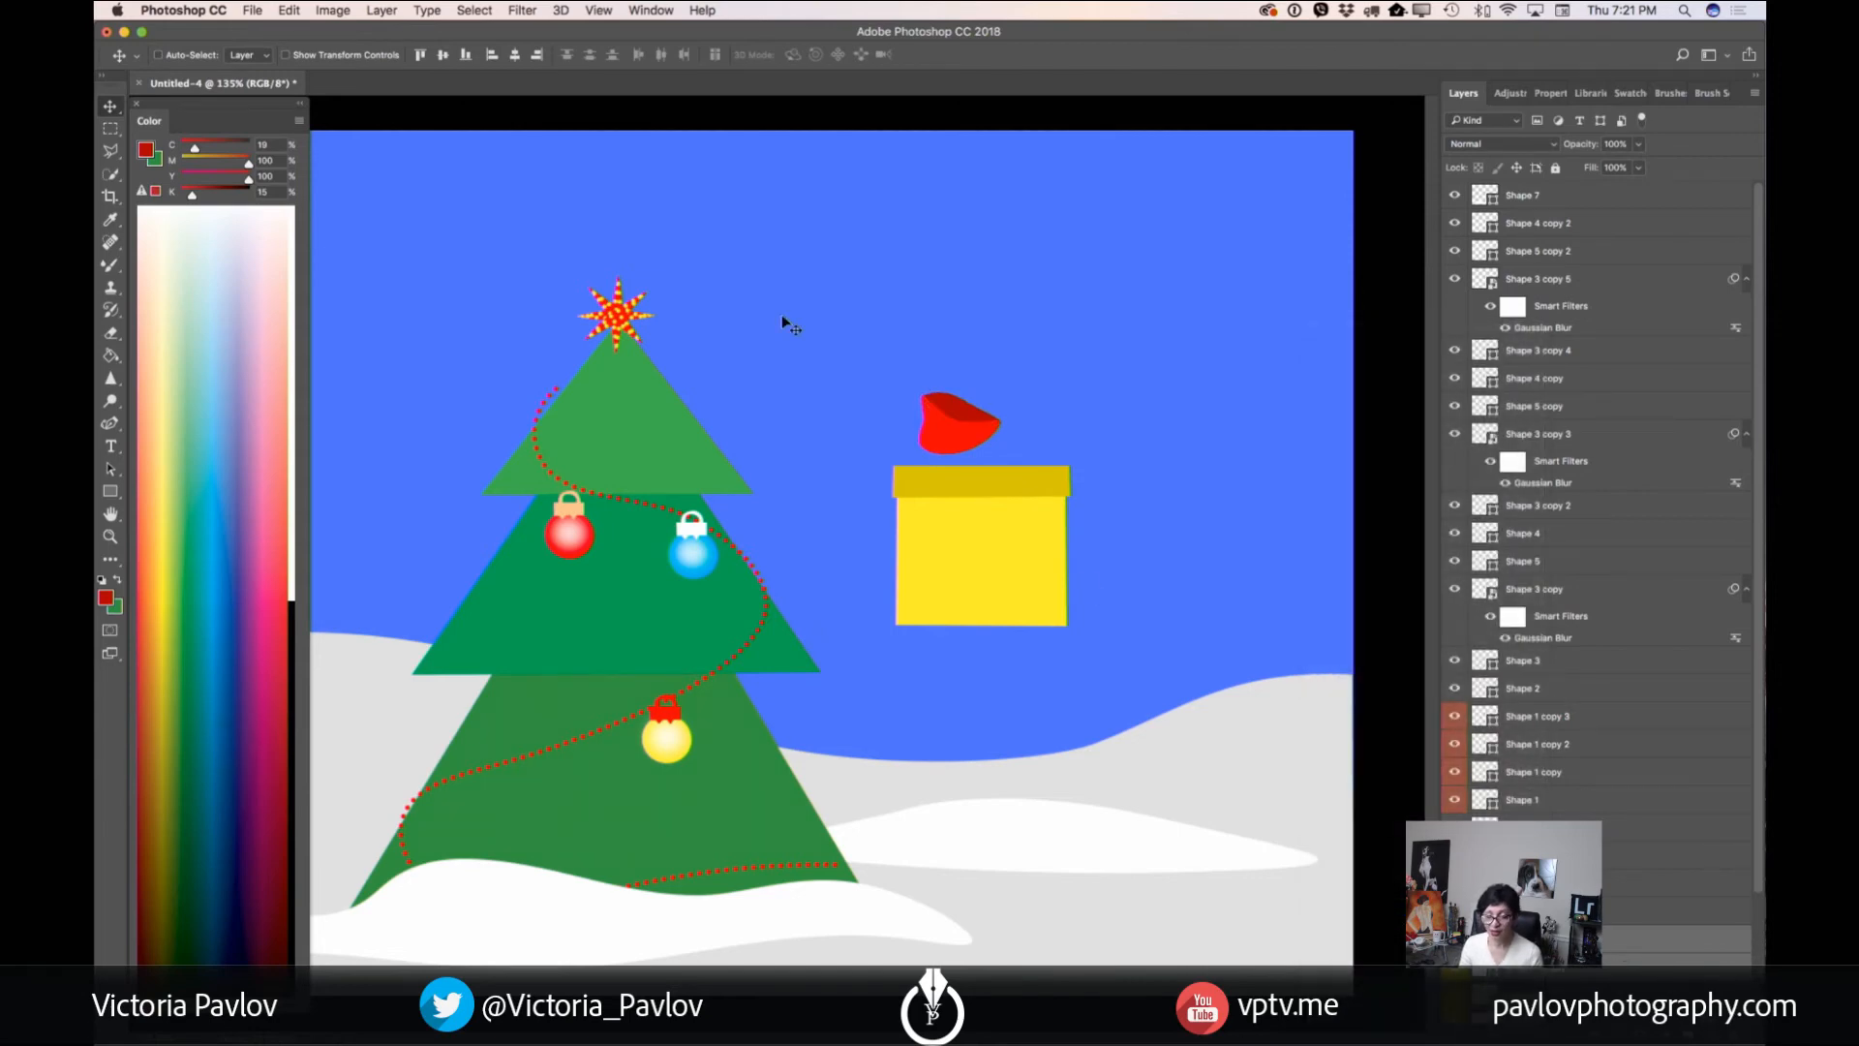
- Duplicate the bow half and flip the copy horizontally with Free Transform to form the bow's right half
left_click(290, 11)
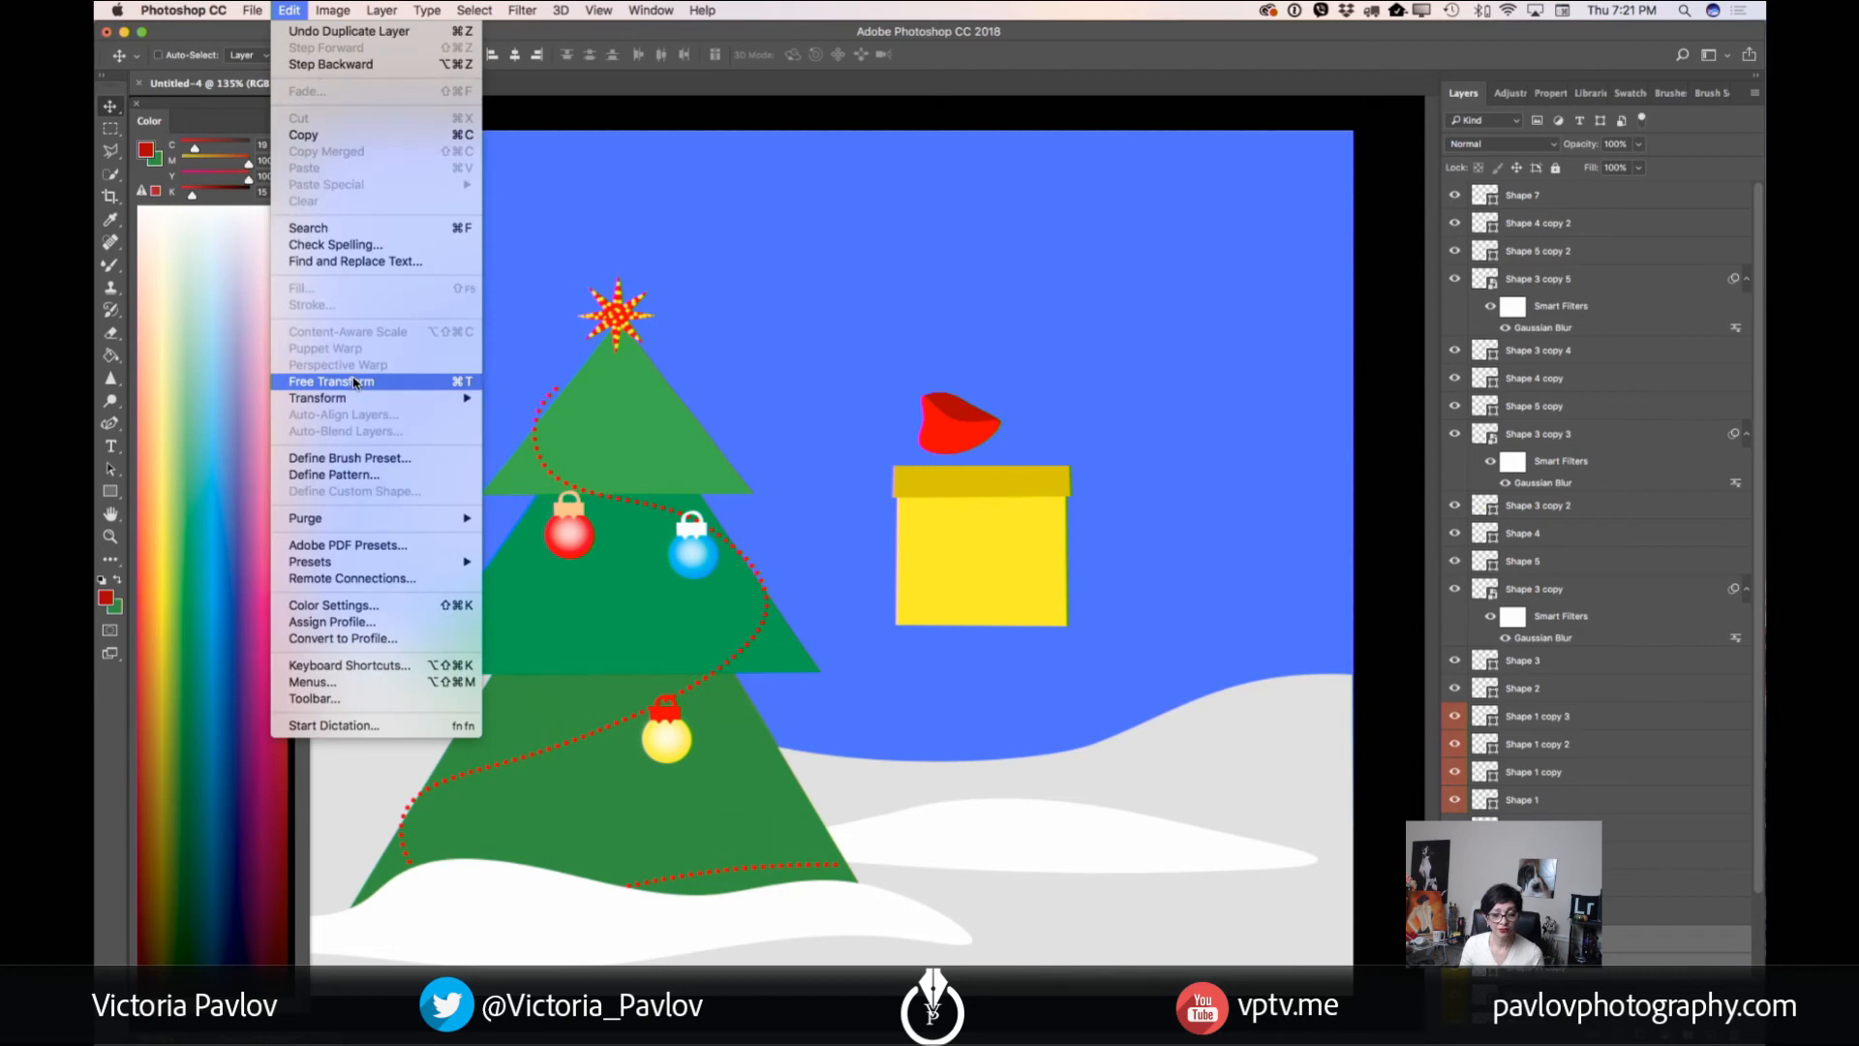
left_click(354, 383)
left_click_drag(921, 423, 1084, 415)
left_click(907, 55)
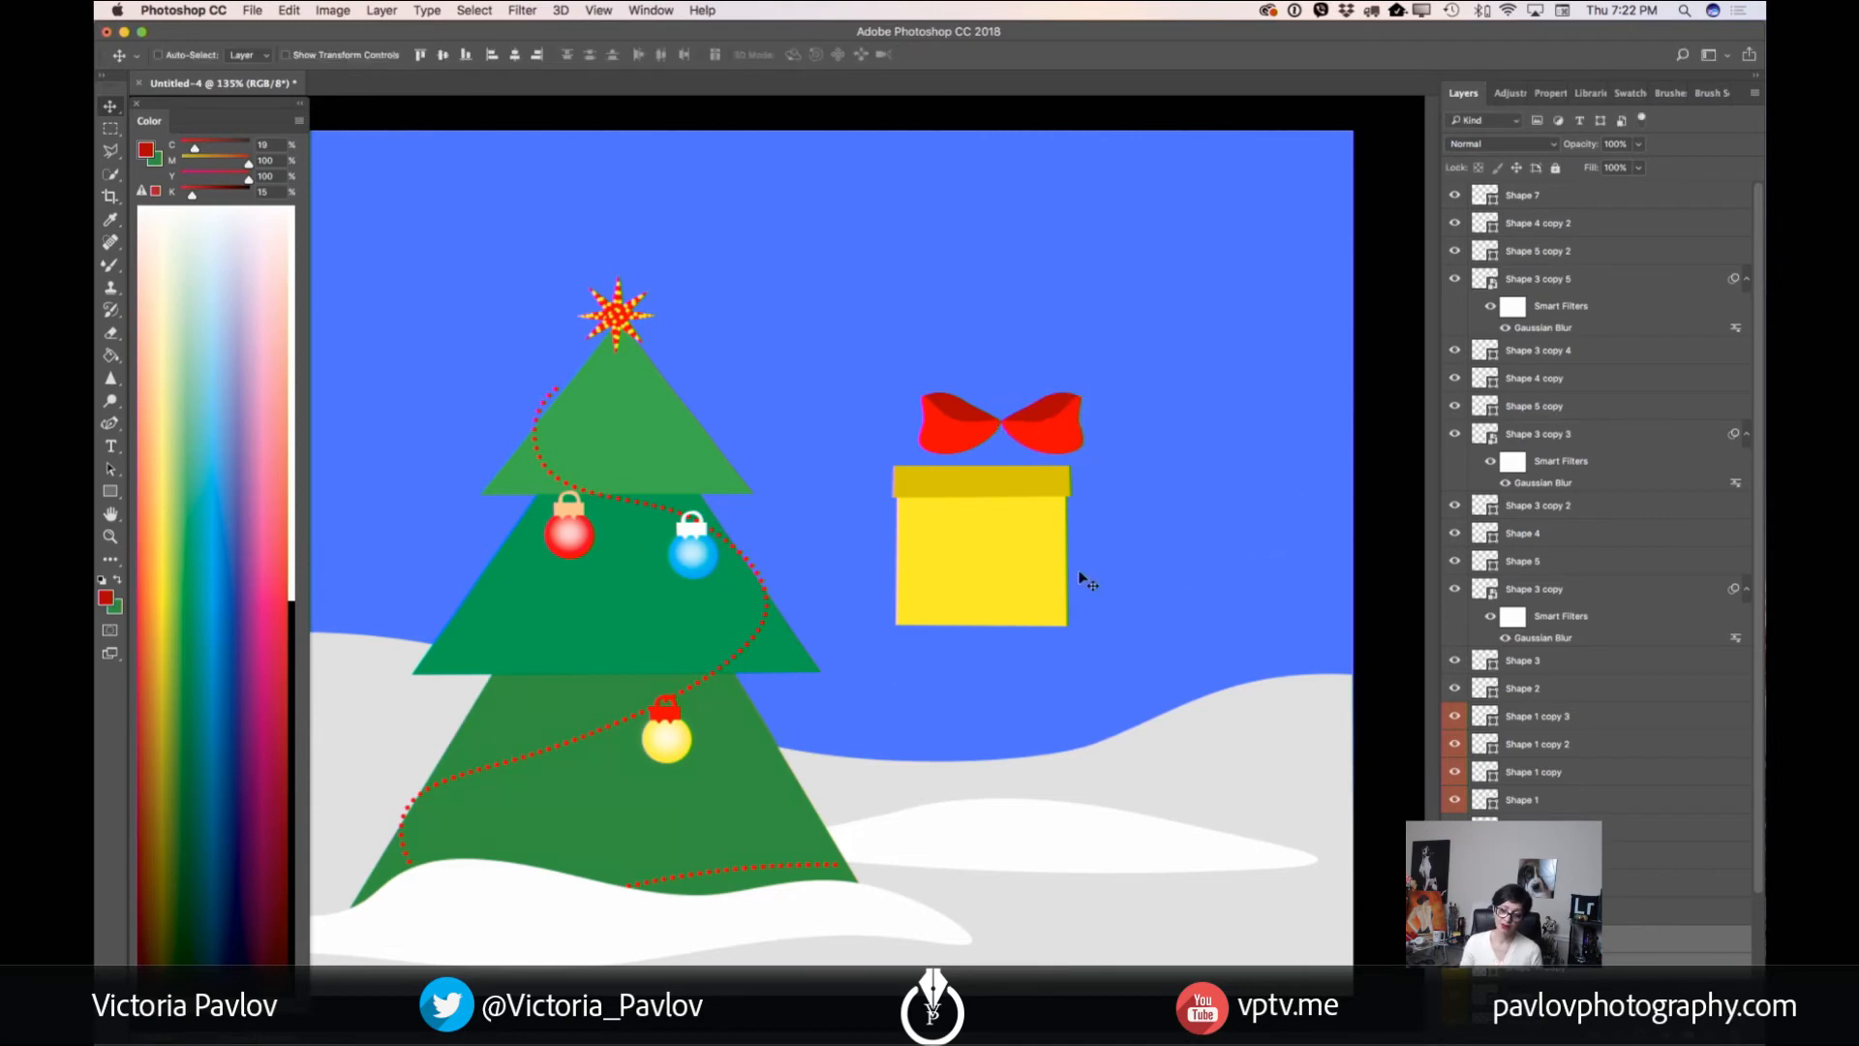
- Add a layer above the bow copies and set the foreground colour to light red, CMYK 0, 83, 56, 0
left_click(1664, 942)
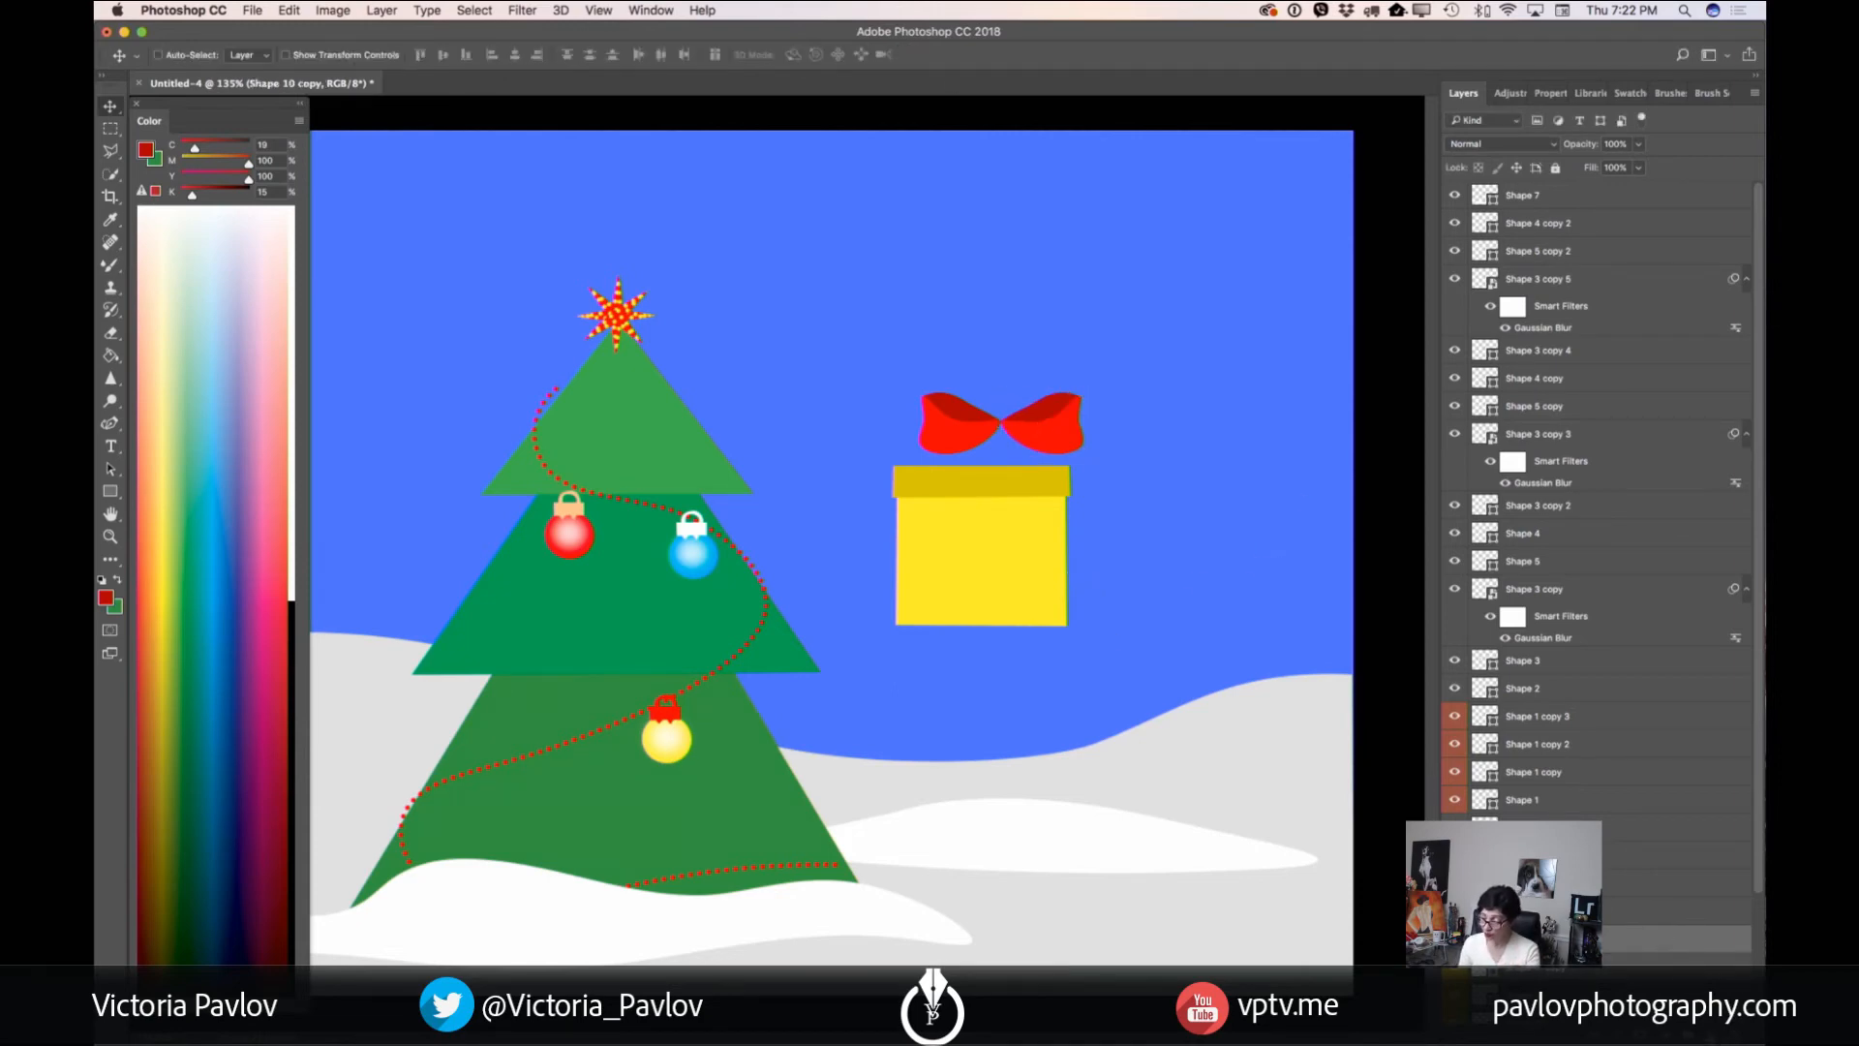
left_click(1713, 1035)
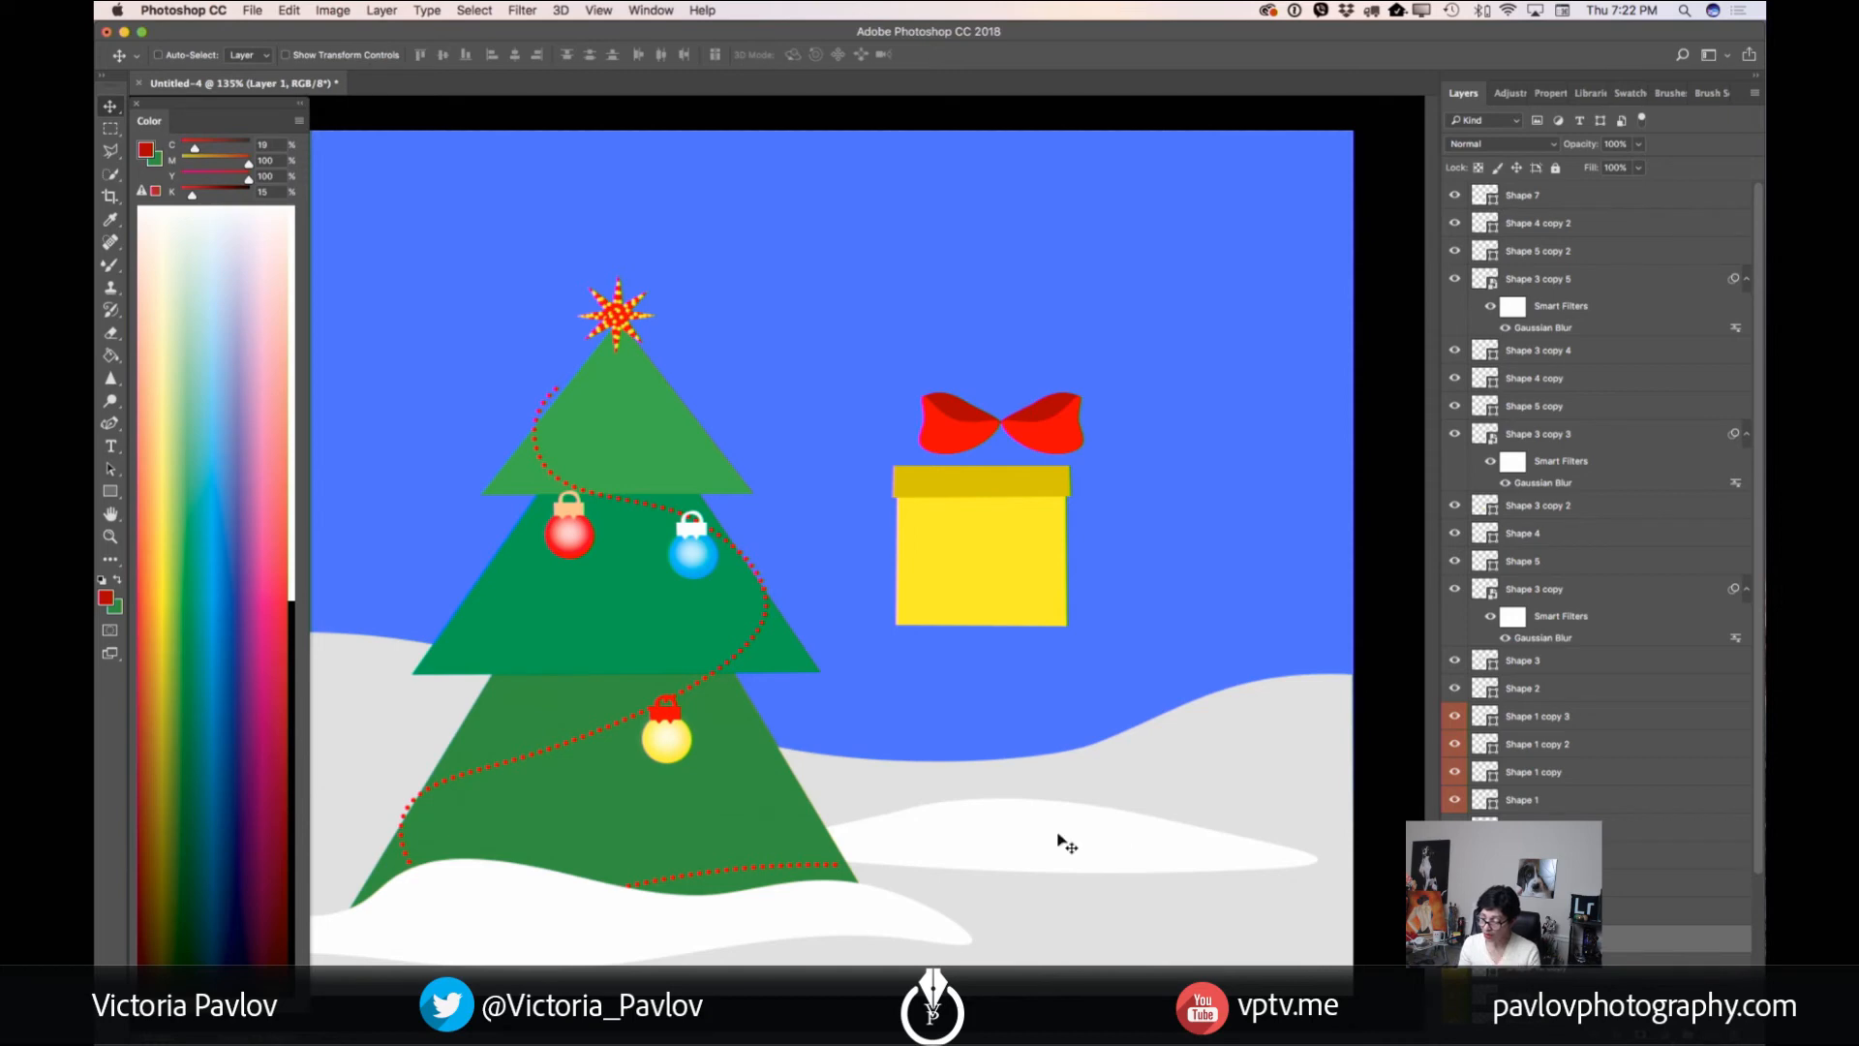
left_click(112, 426)
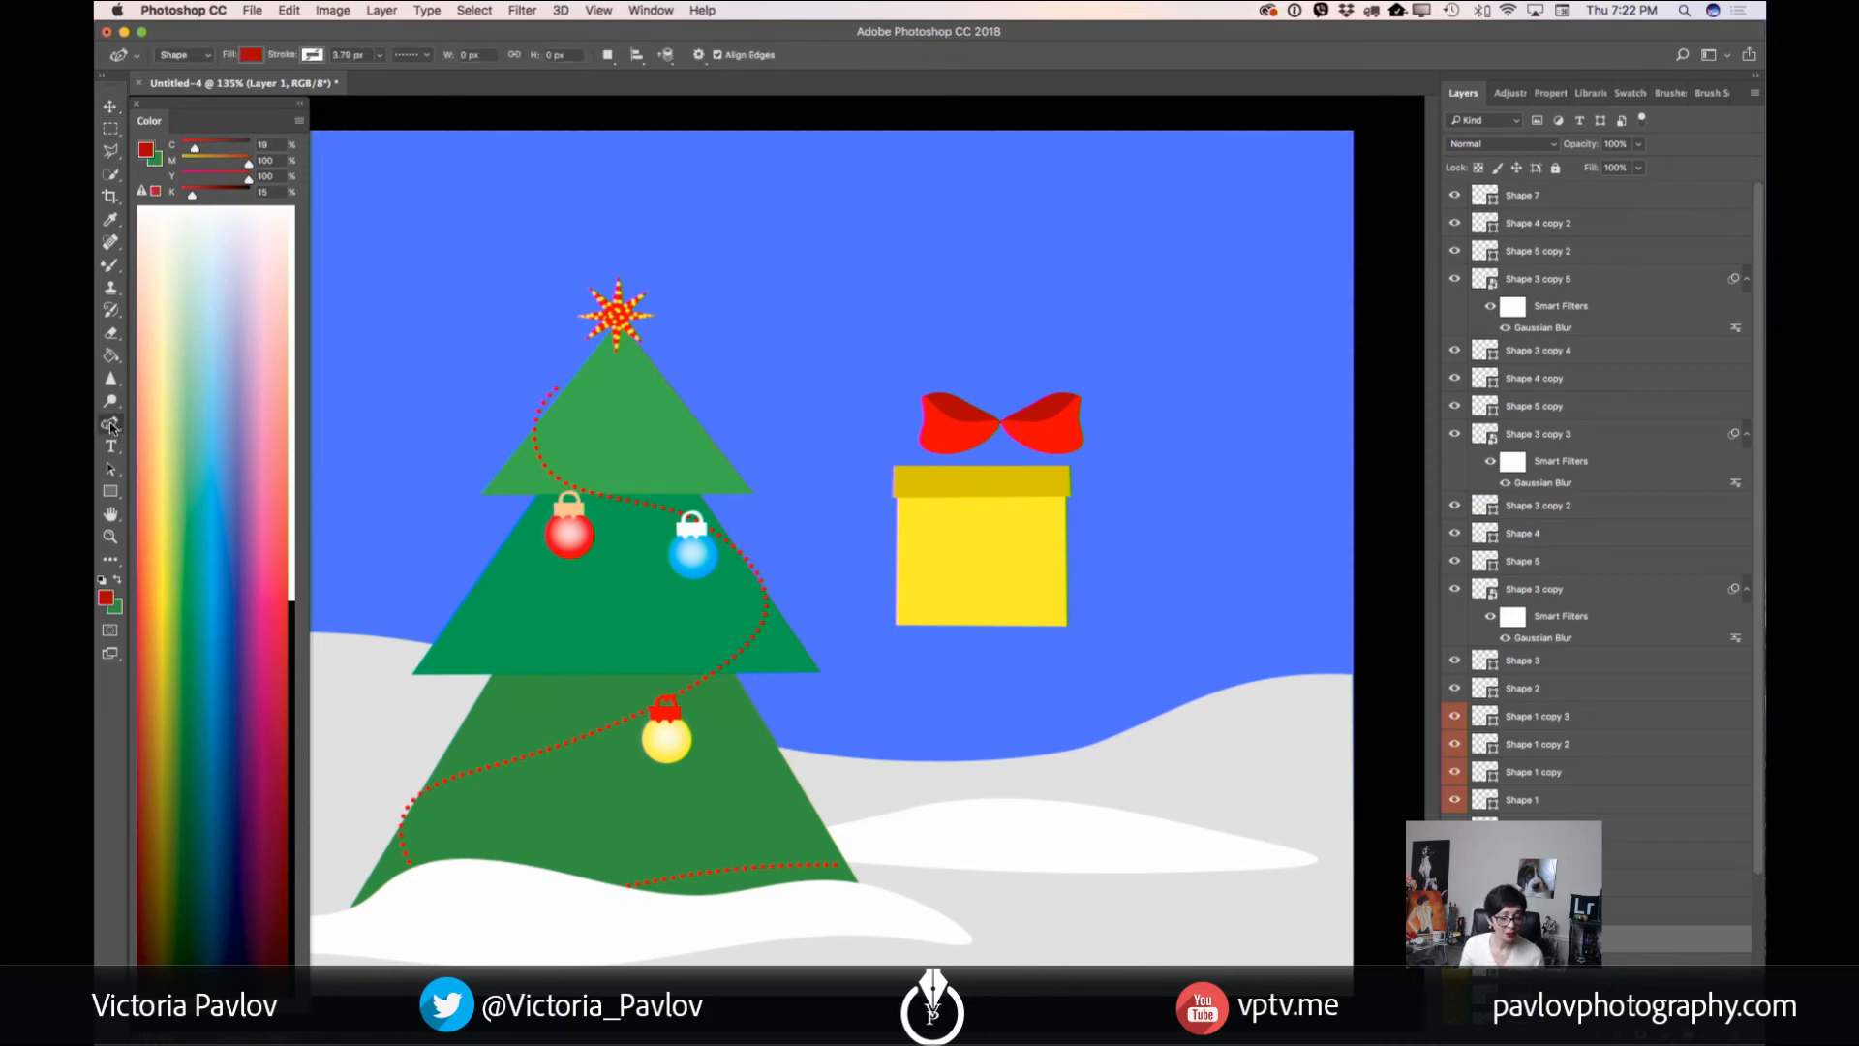
left_click(106, 597)
left_click_drag(1209, 441, 1137, 412)
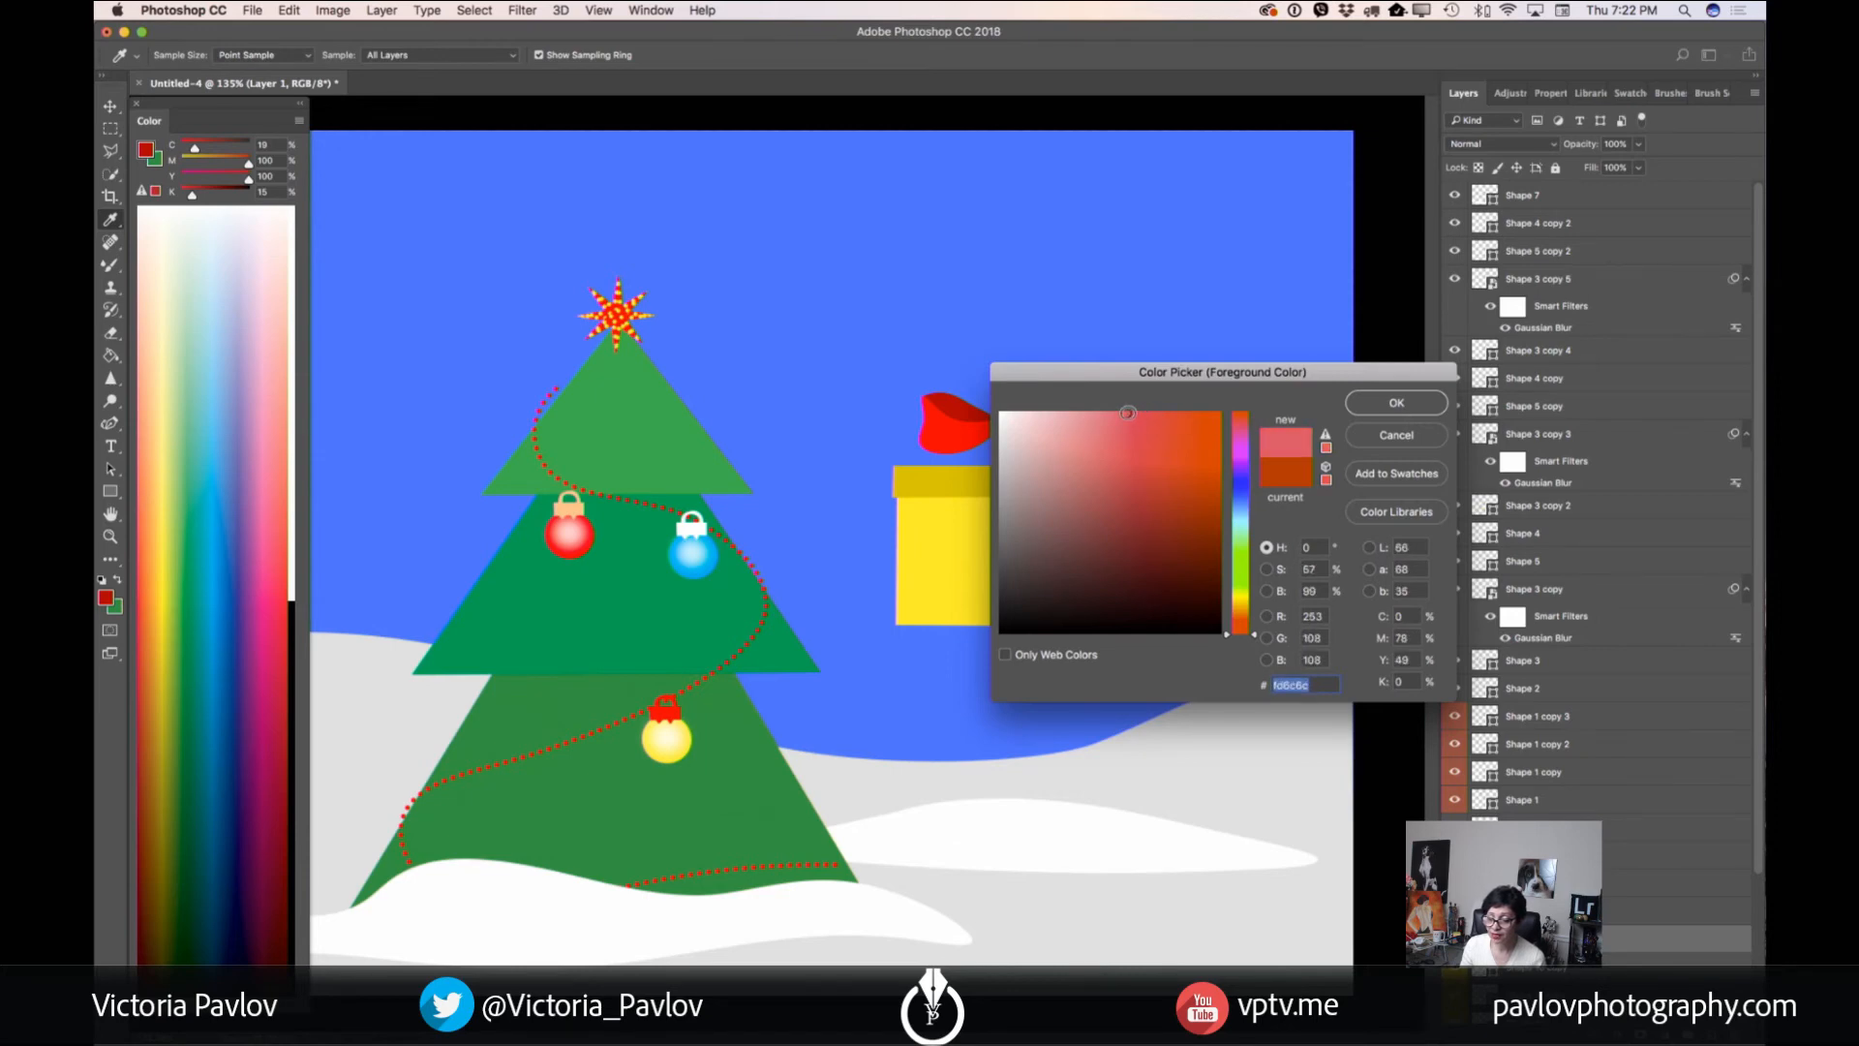
left_click(1398, 404)
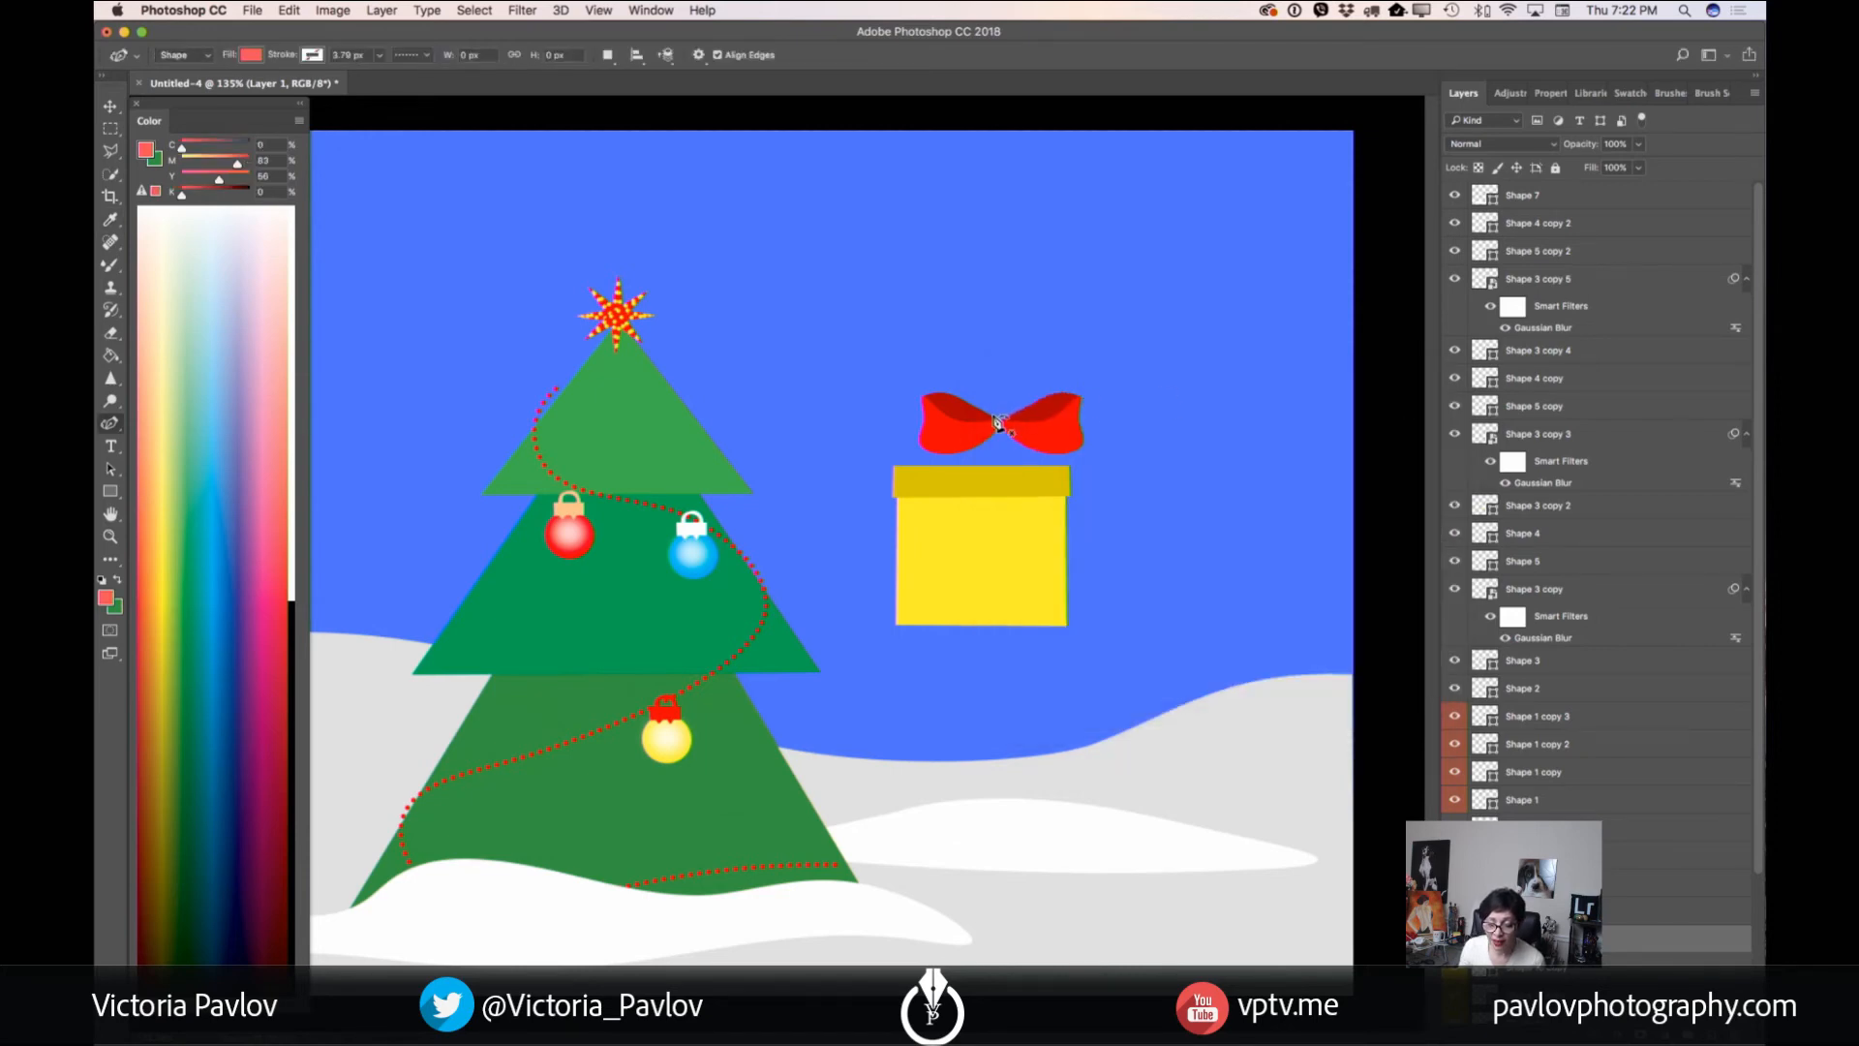
- Draw a small rounded light red knot over the centre of the bow with the Curvature Pen and deselect its path
left_click(998, 423)
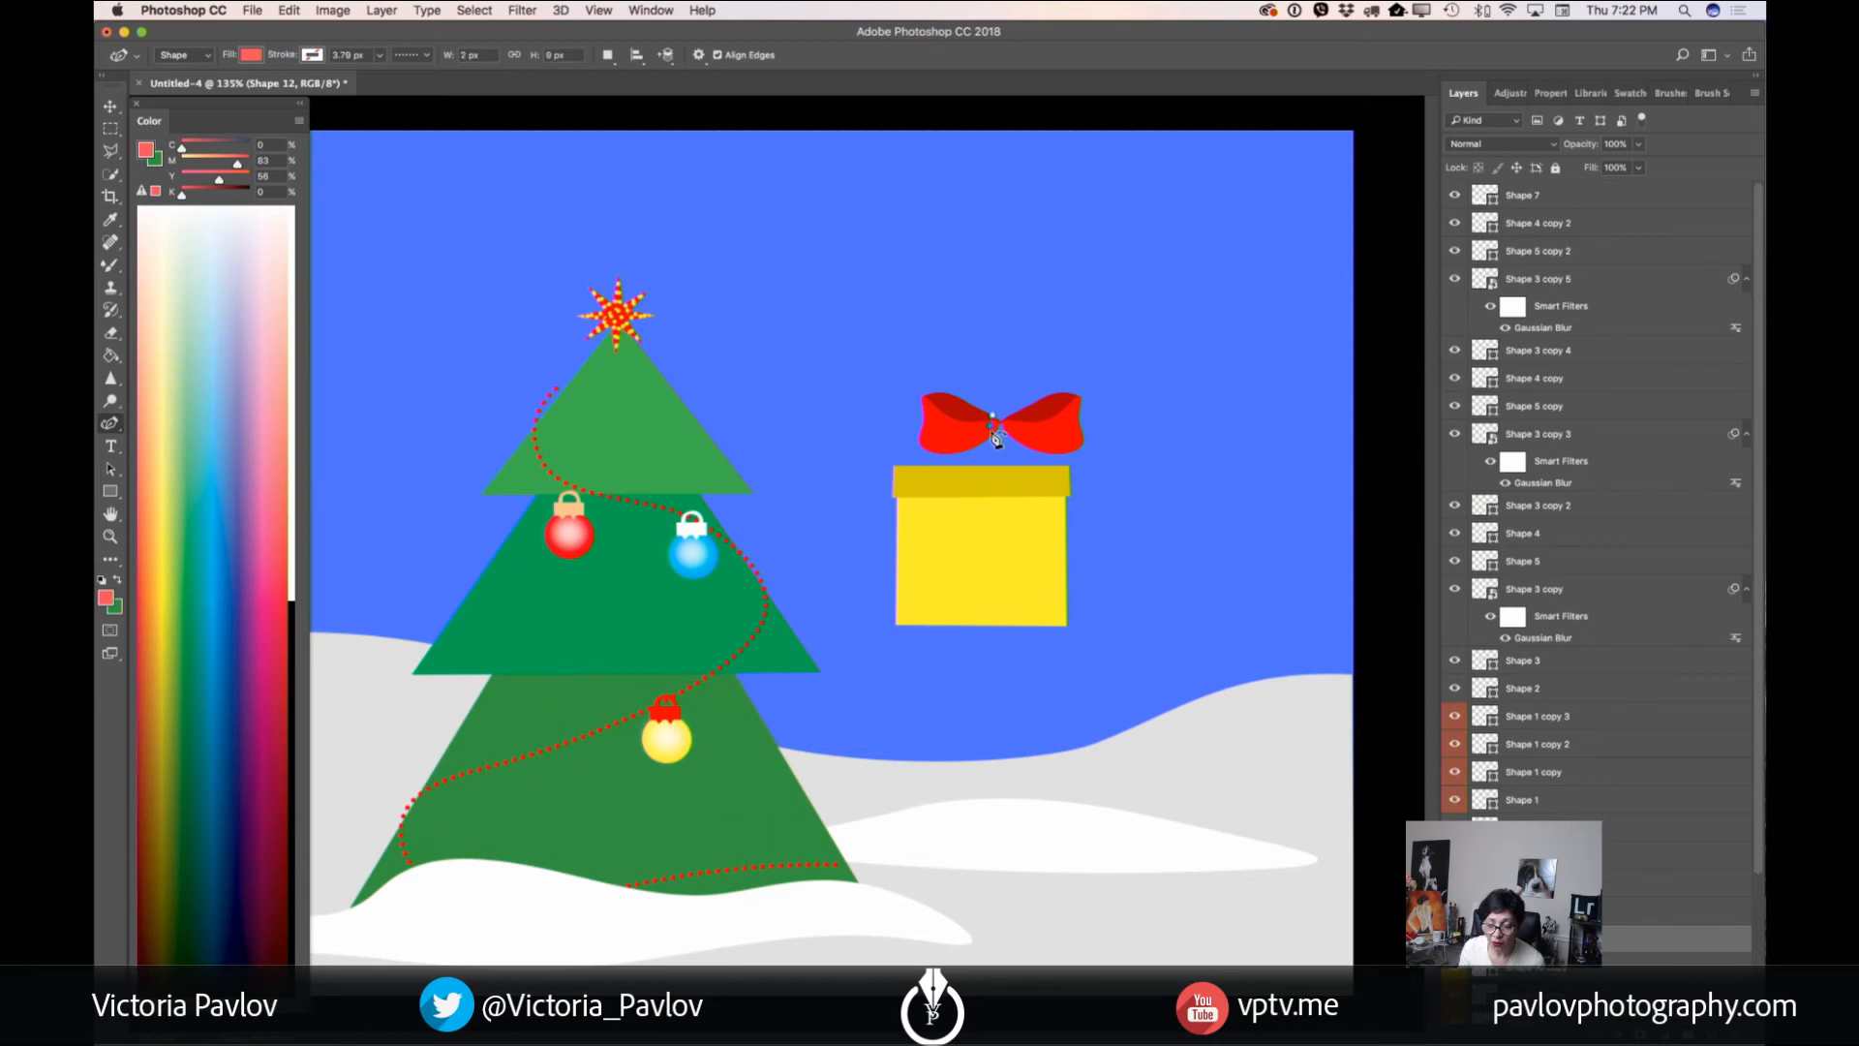
left_click(991, 431)
left_click(1006, 432)
left_click(1008, 423)
left_click(1009, 415)
left_click(112, 108)
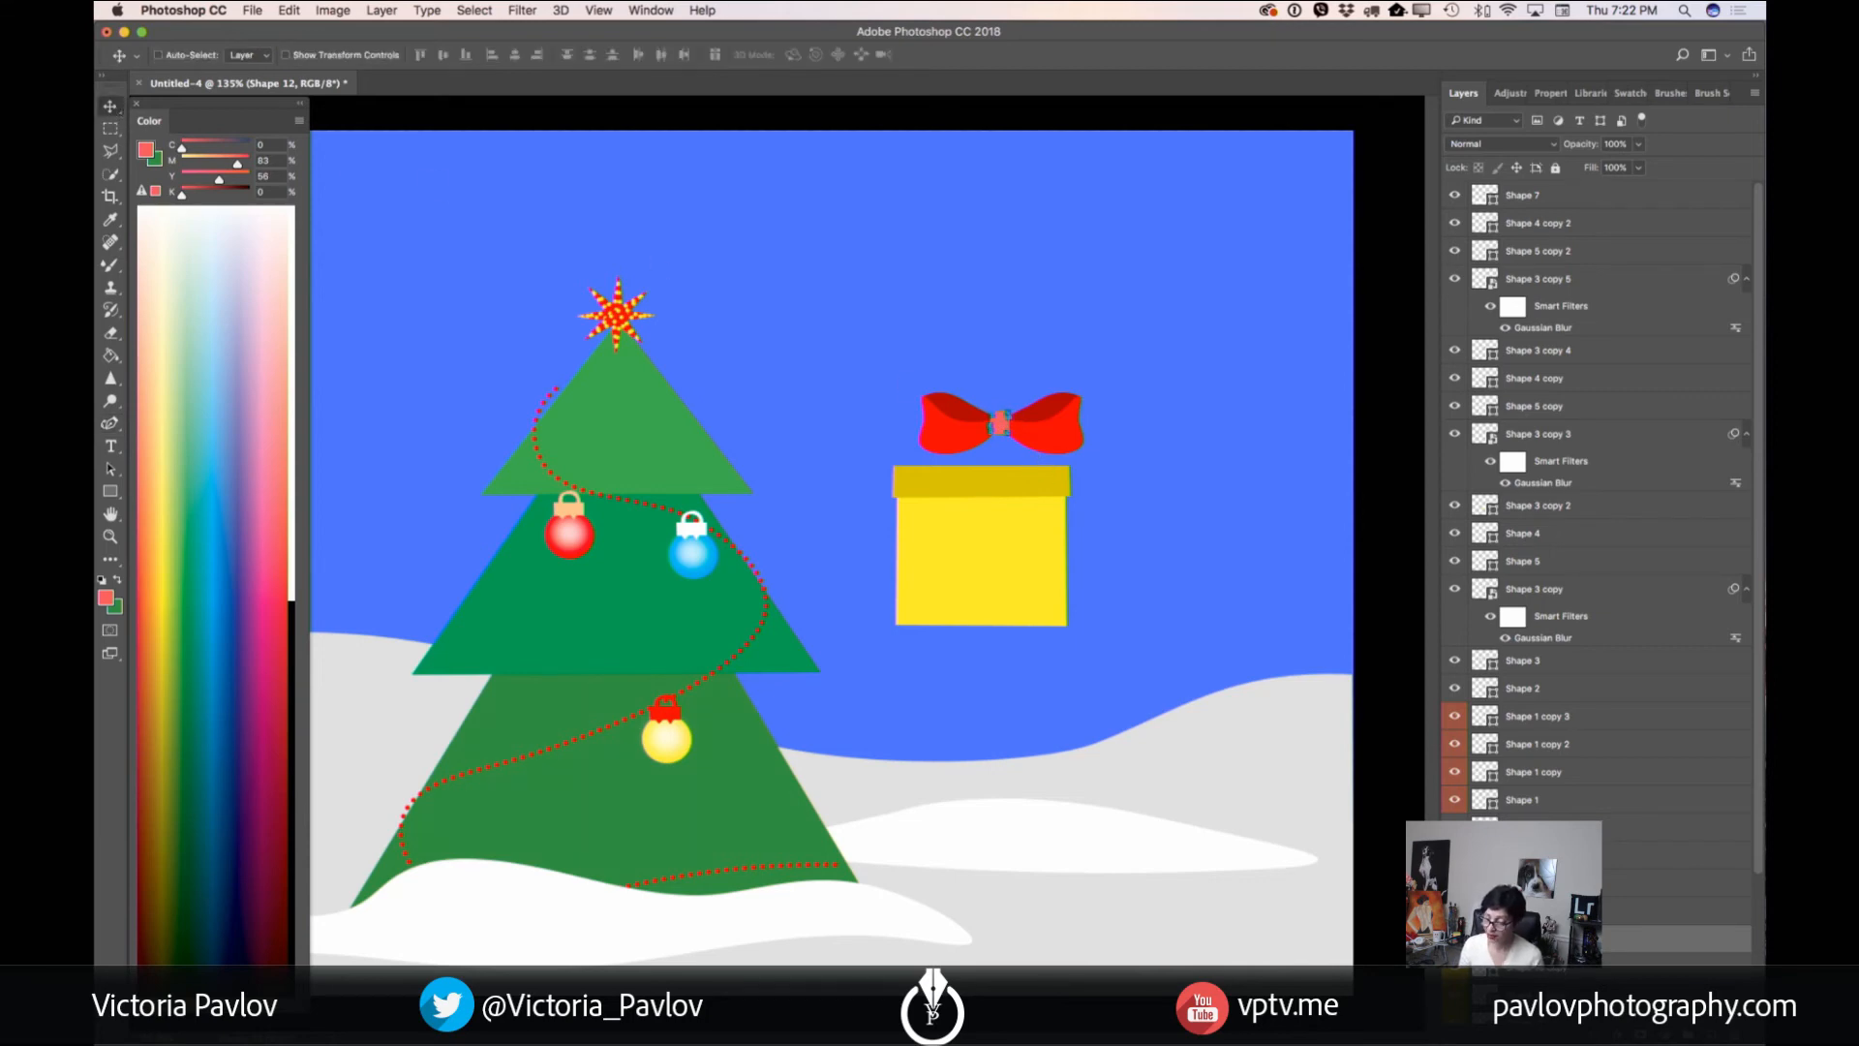
scroll(1598, 504, "down", 5)
left_click(1147, 610, "super")
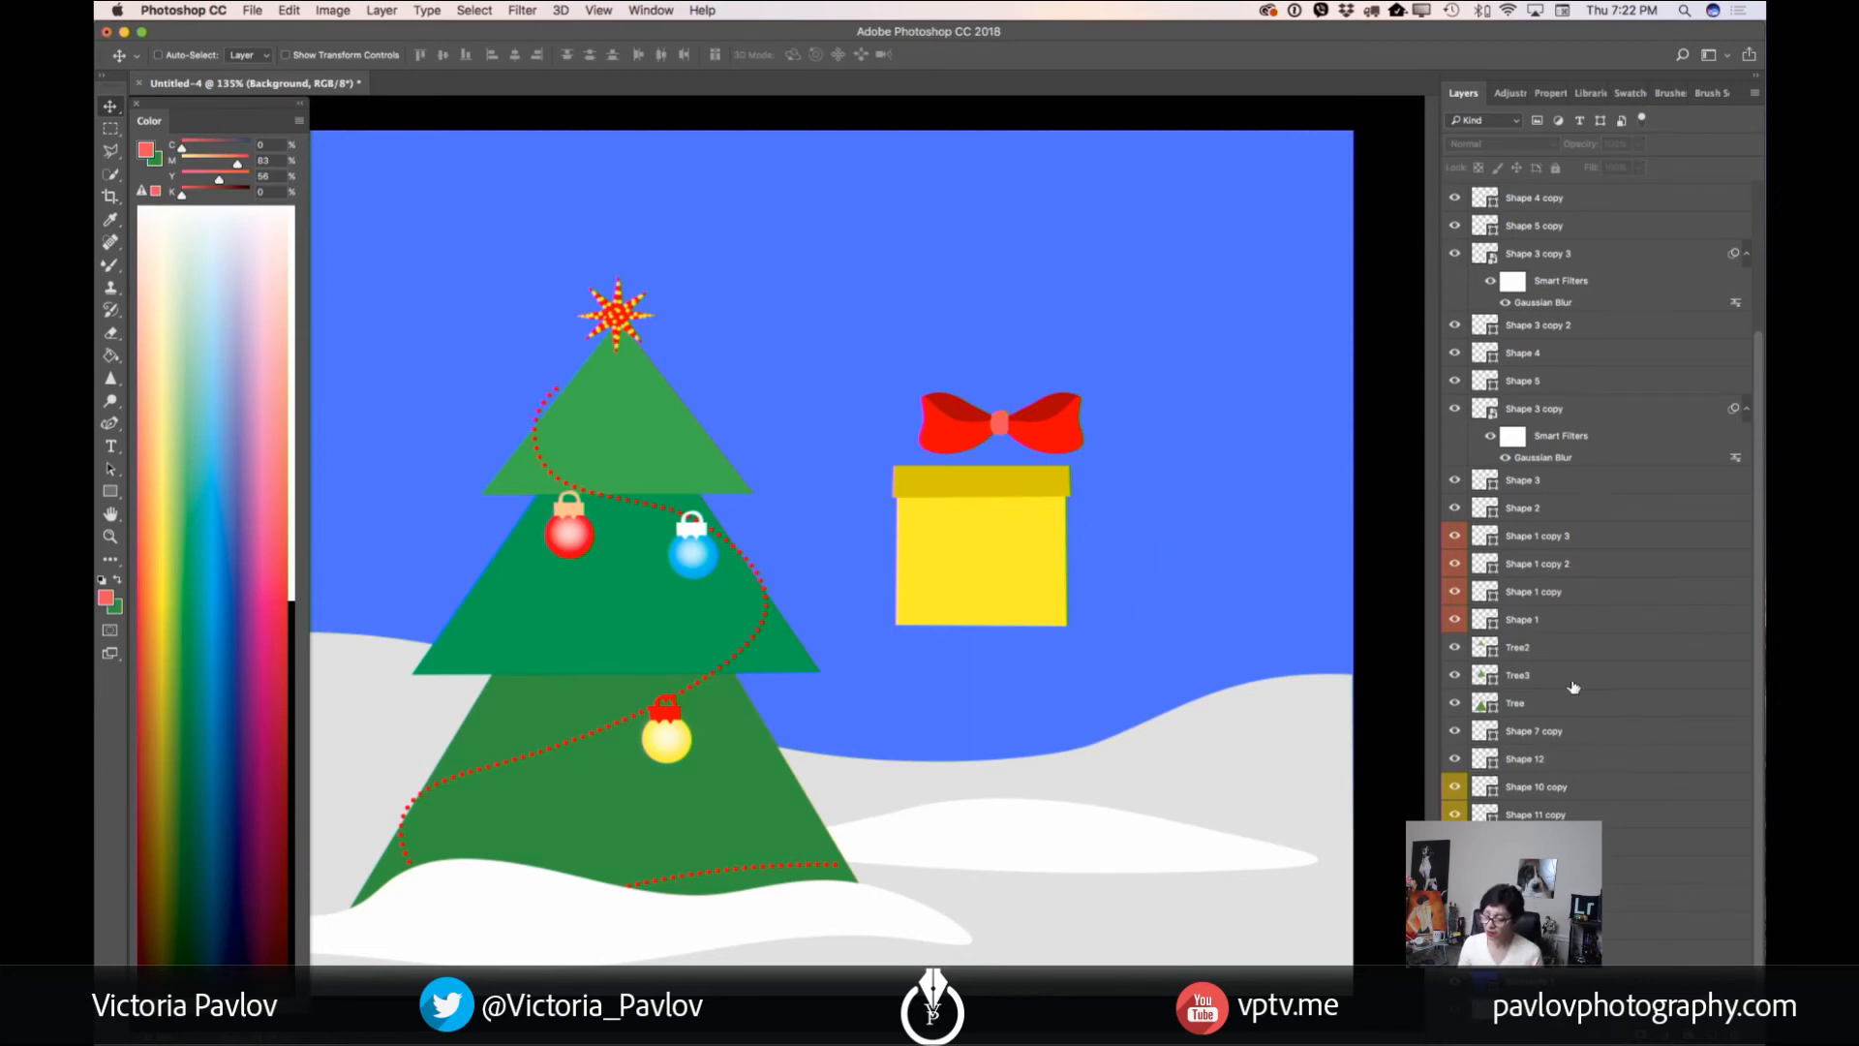
- Add a layer above the left bow half's dark fold and sample the bow's bright red as foreground colour
left_click(1530, 870)
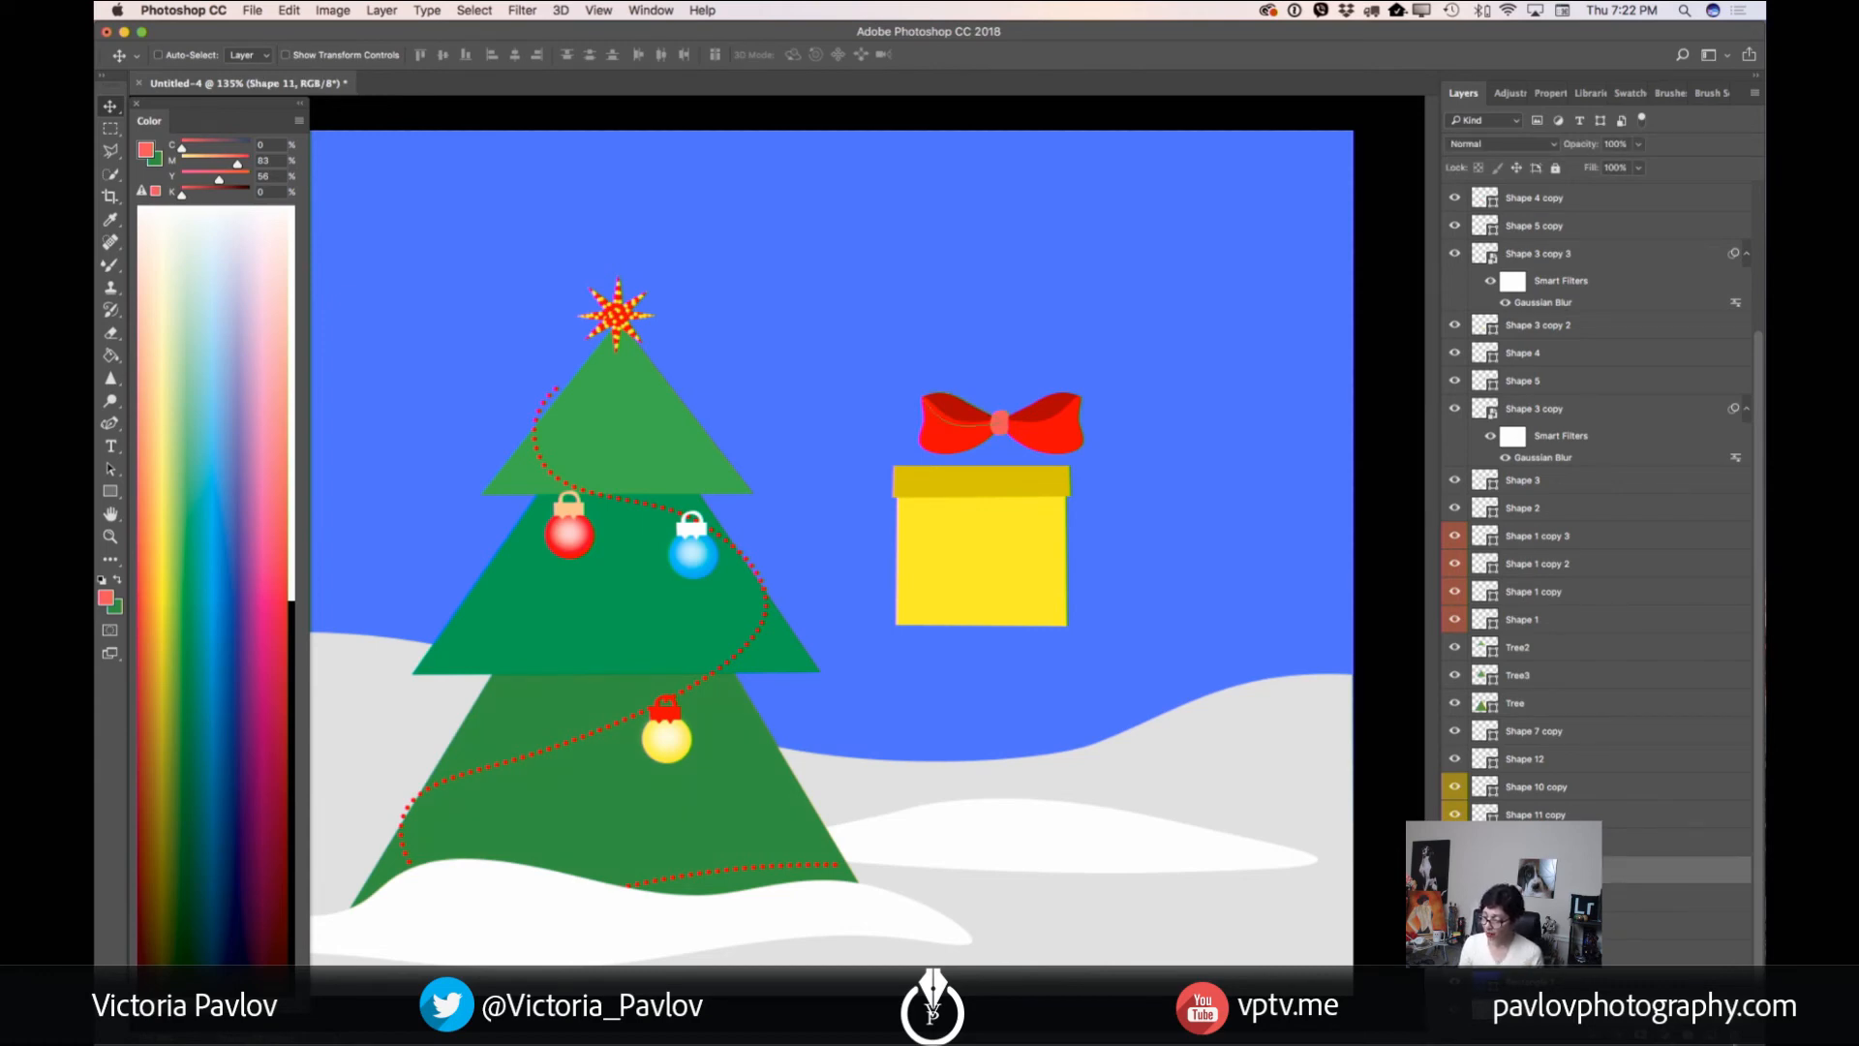
left_click(1711, 1036)
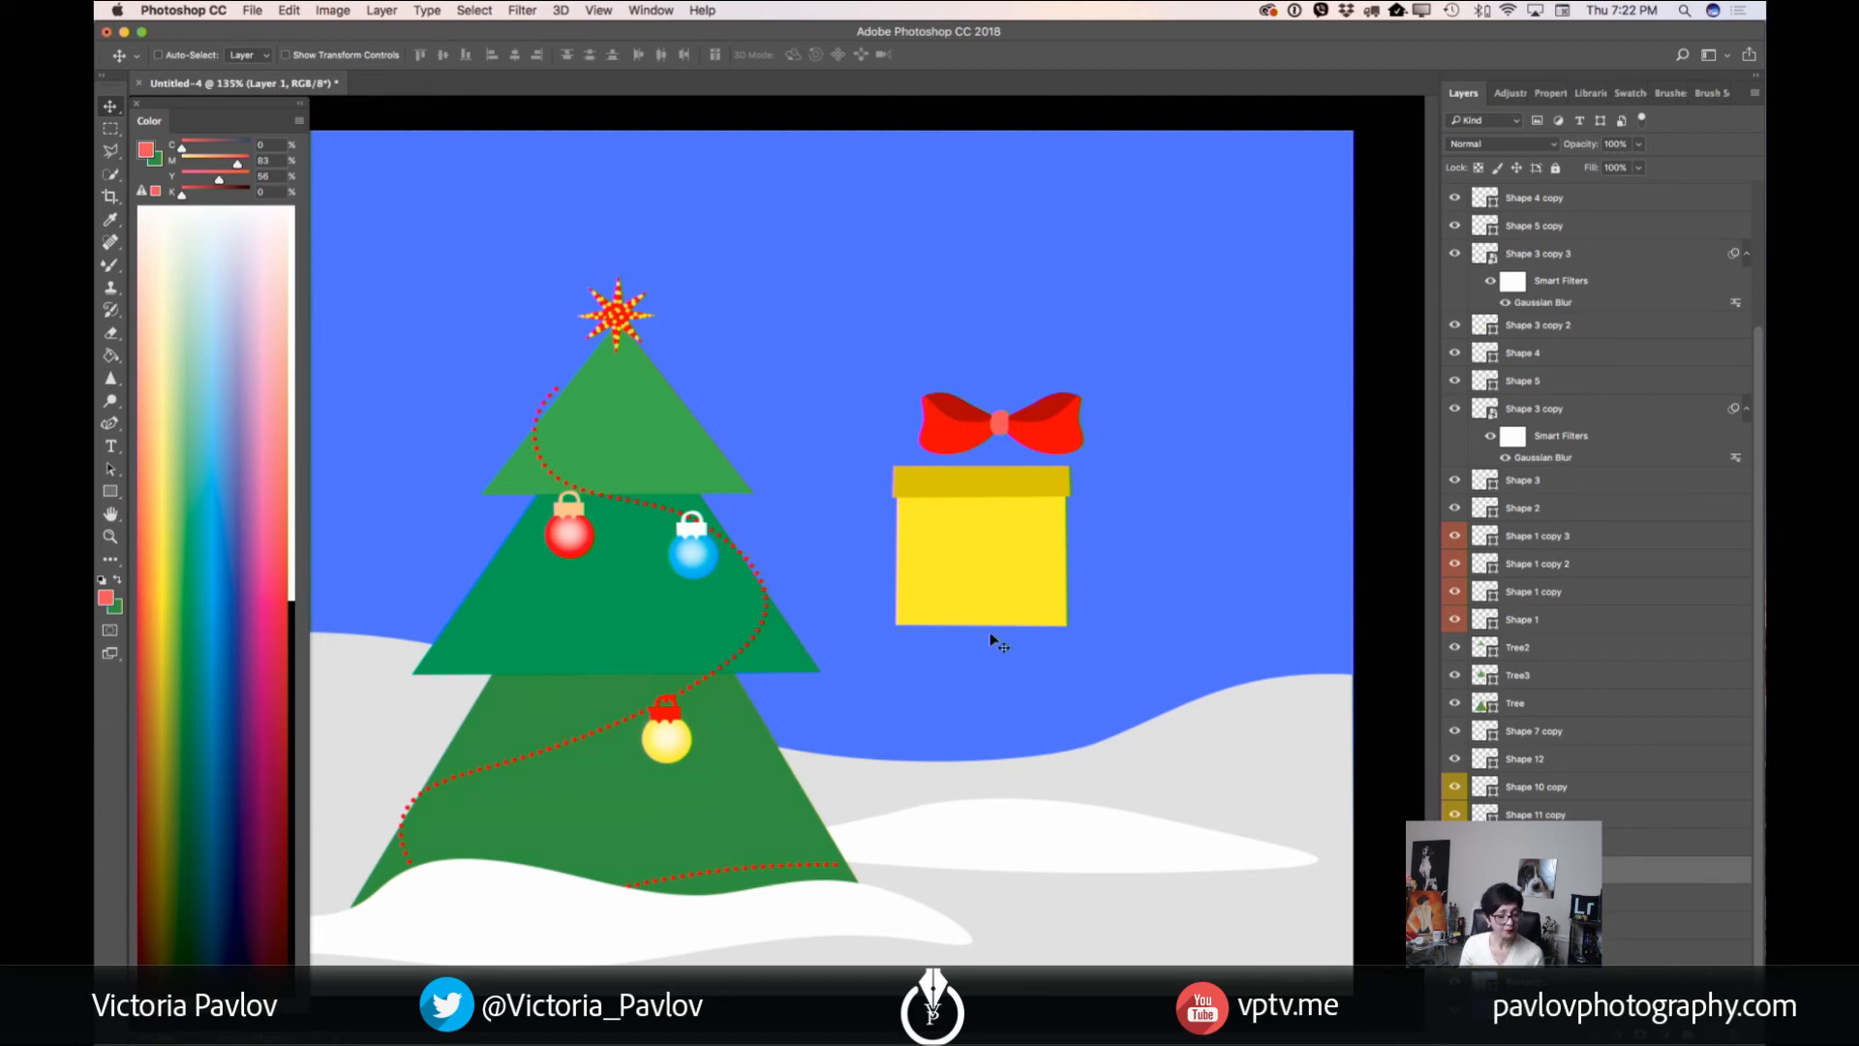
left_click(110, 221)
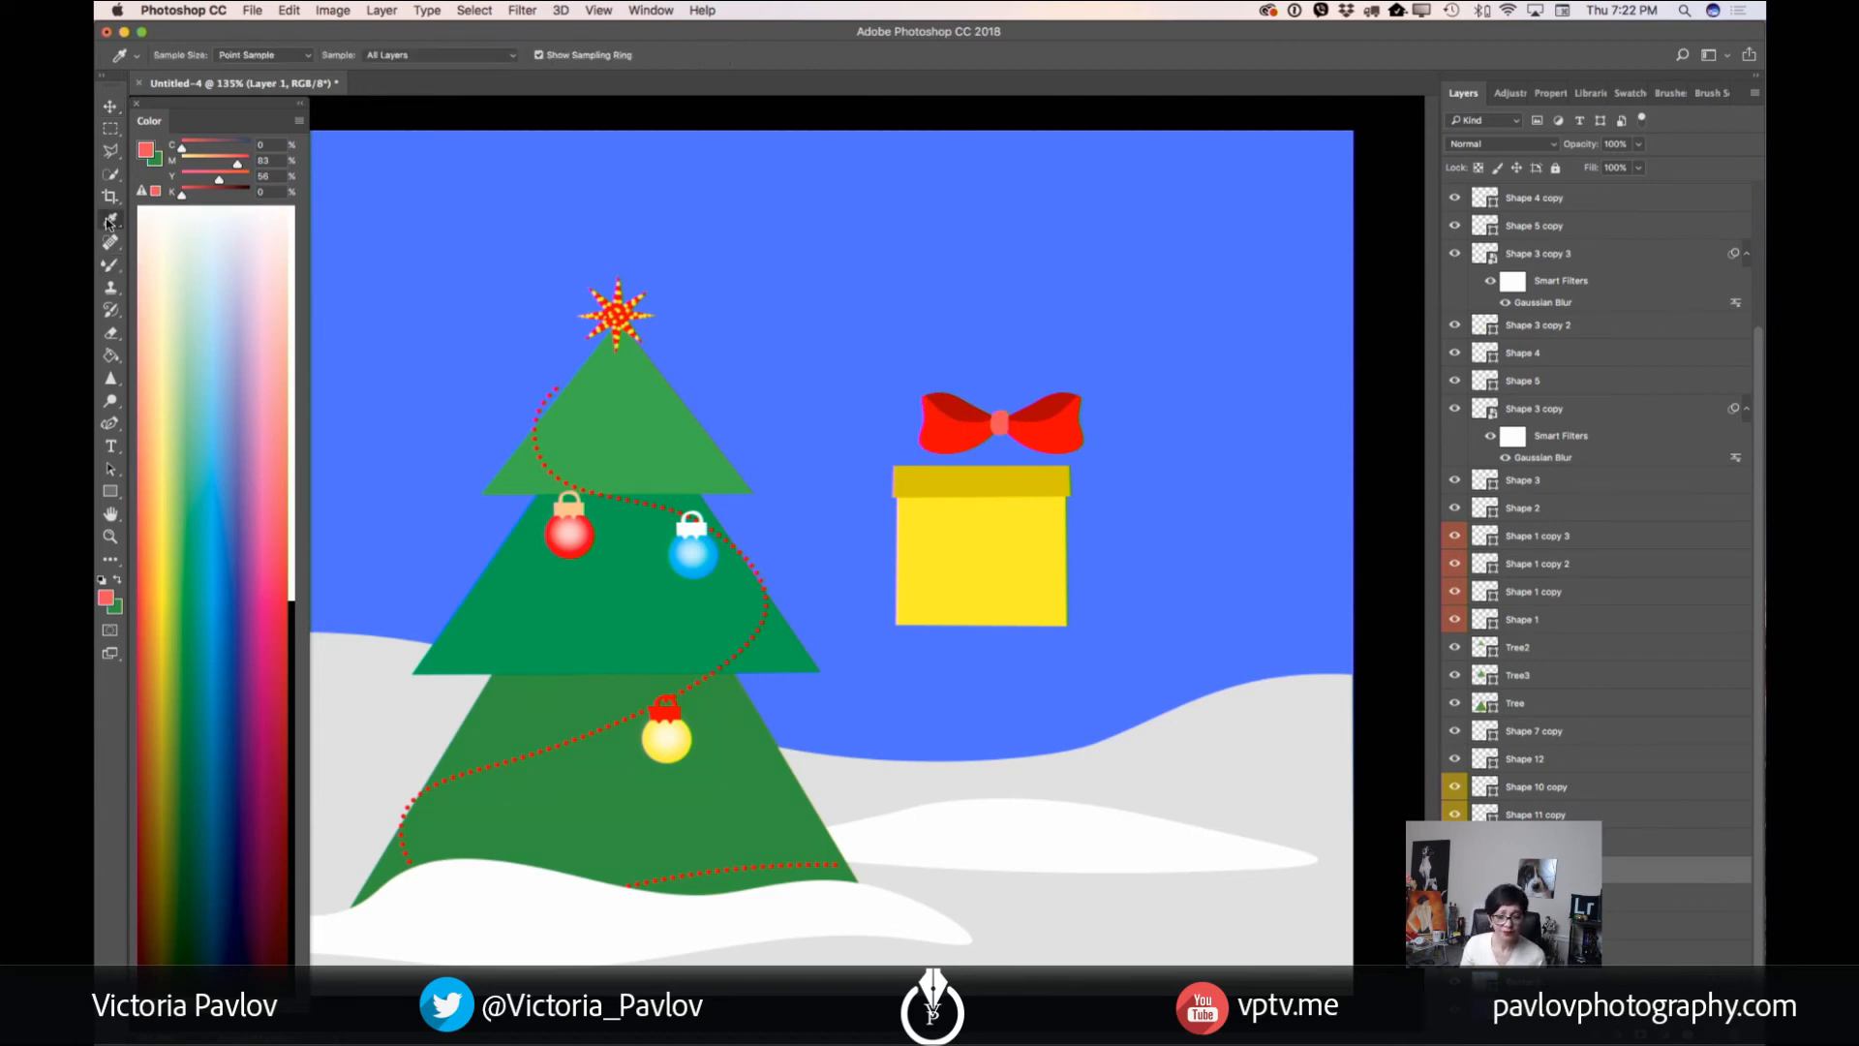
left_click(939, 419)
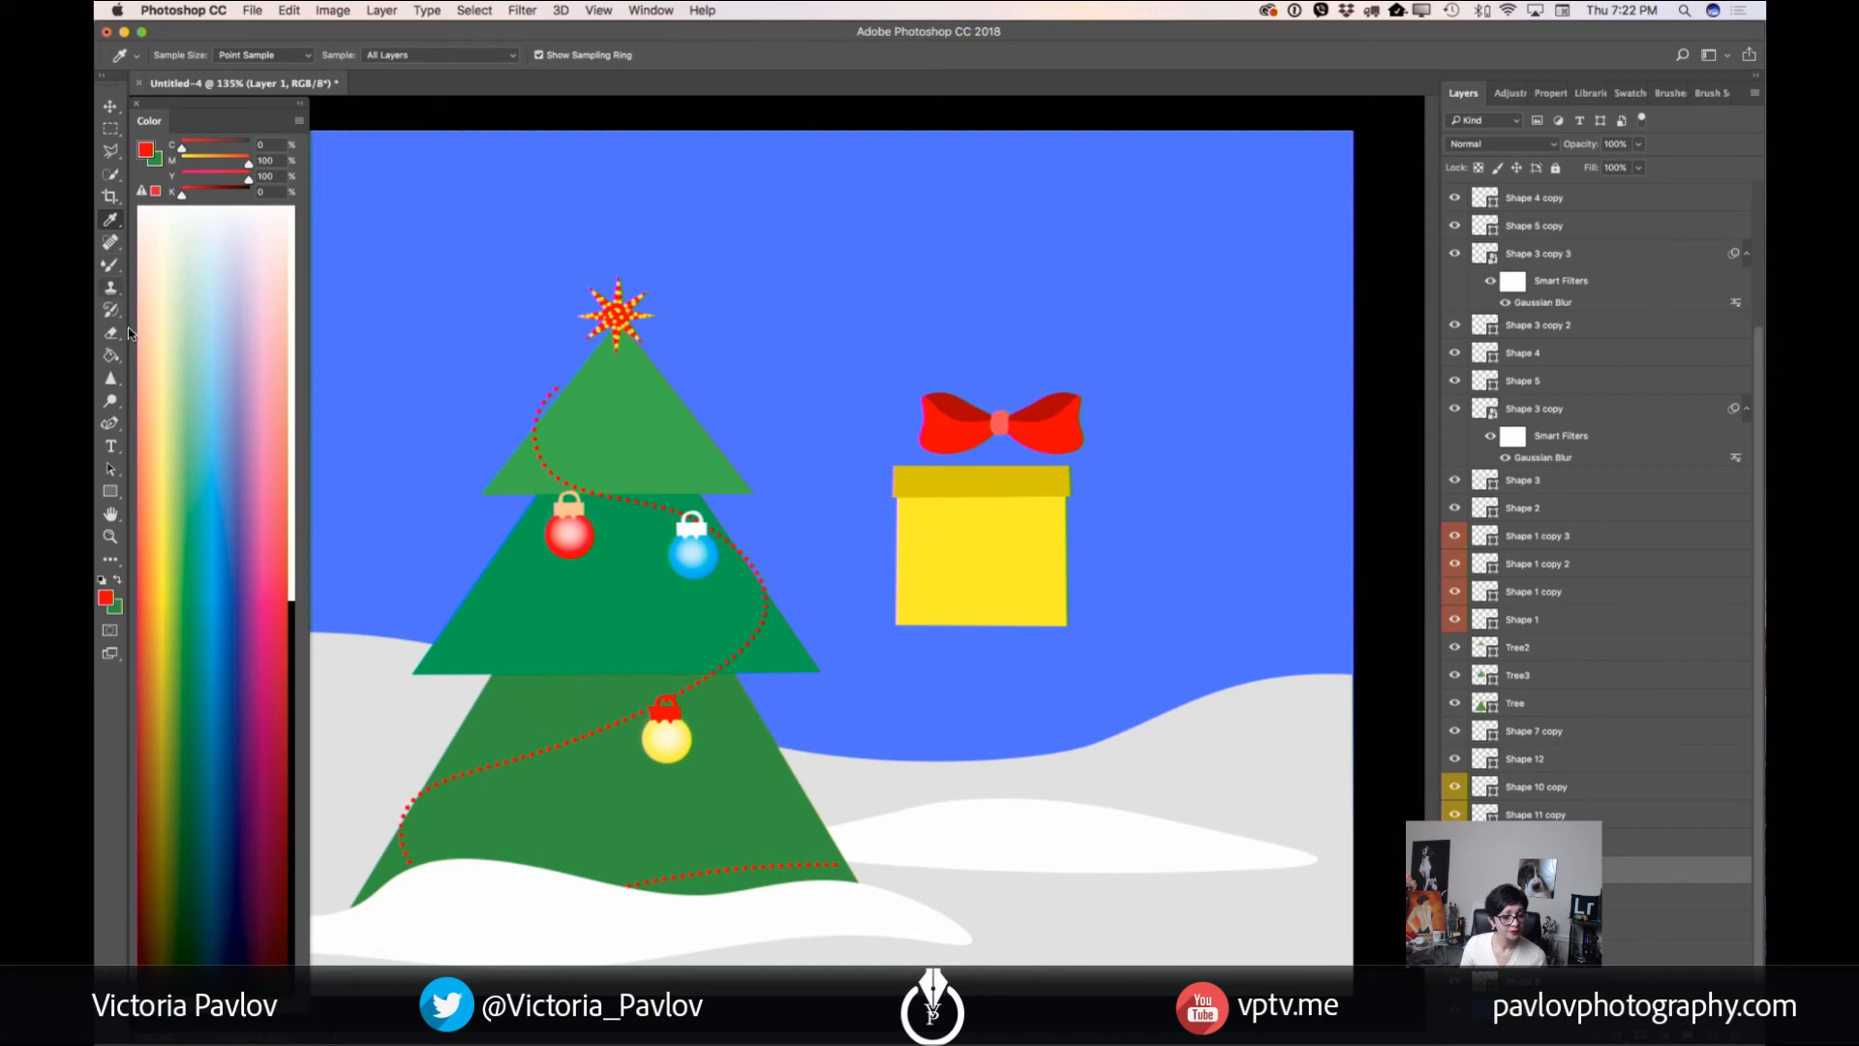
left_click(111, 423)
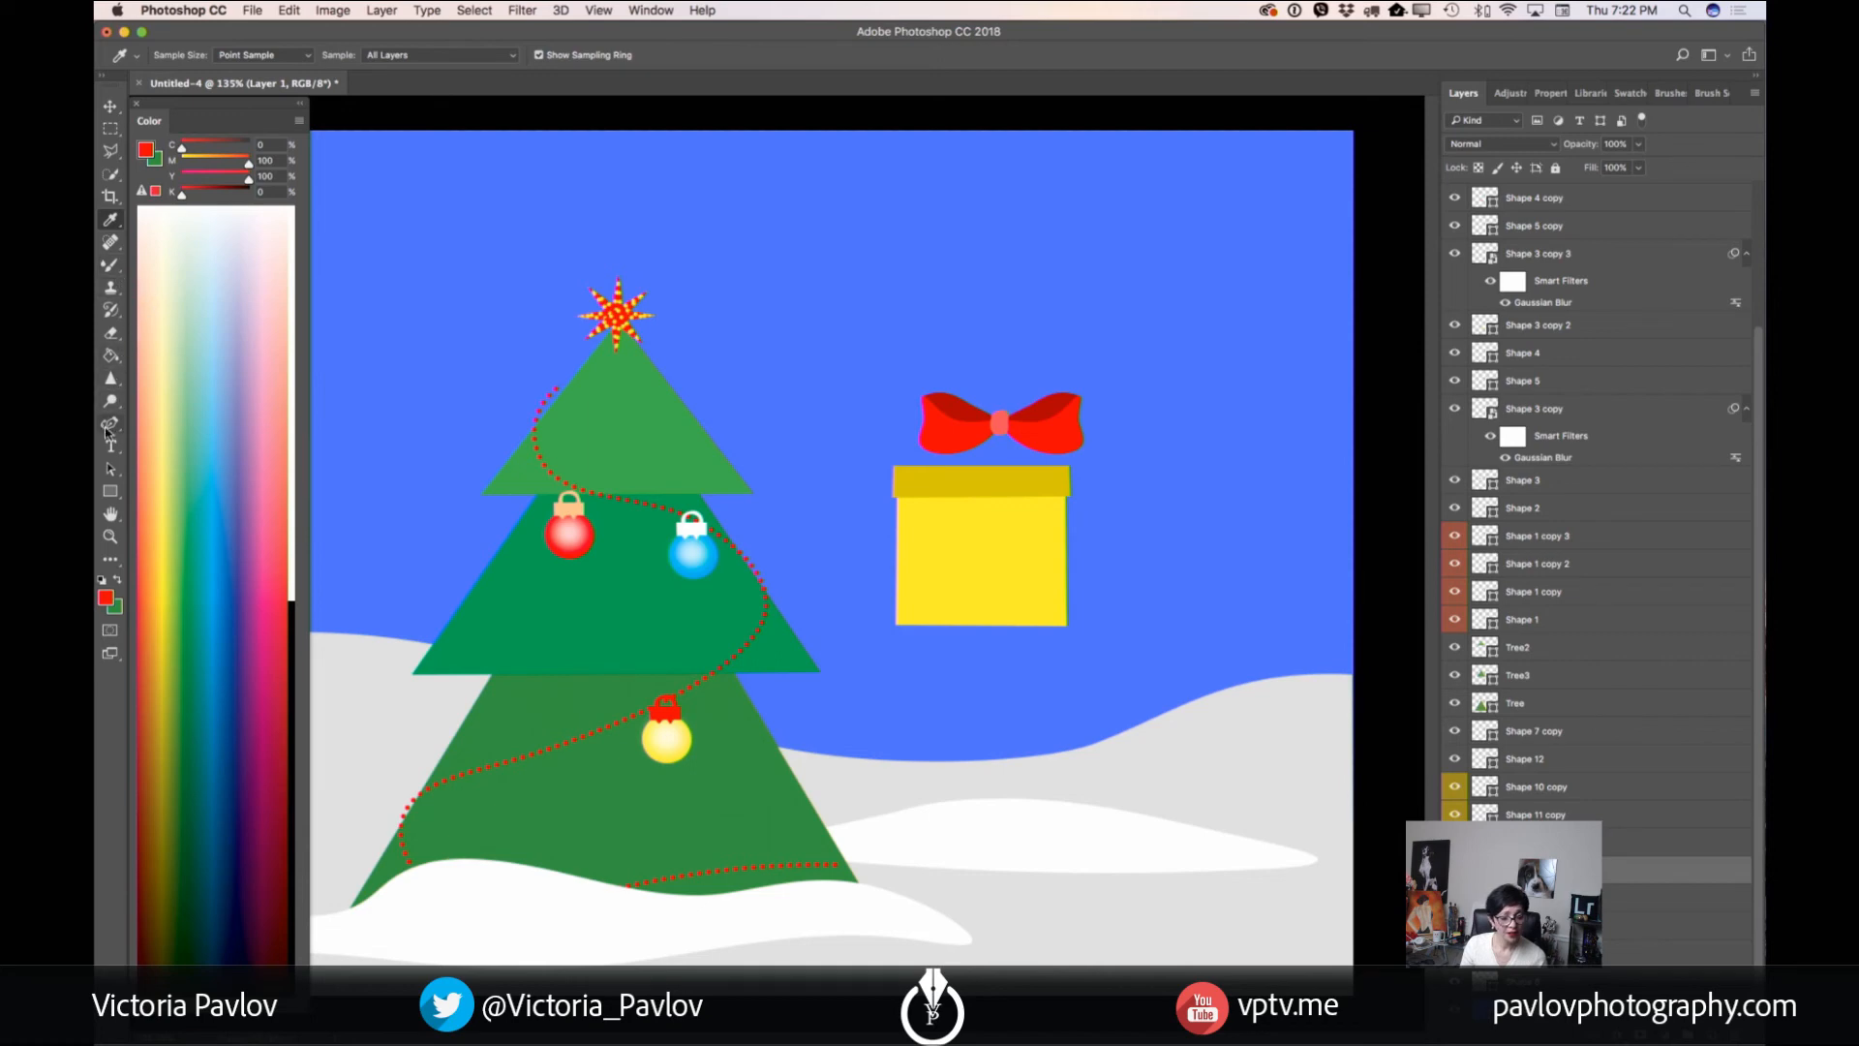
- Draw a bright red ribbon tail with the Curvature Pen from below the knot down over the lid onto the box
left_click(986, 442)
left_click(975, 437)
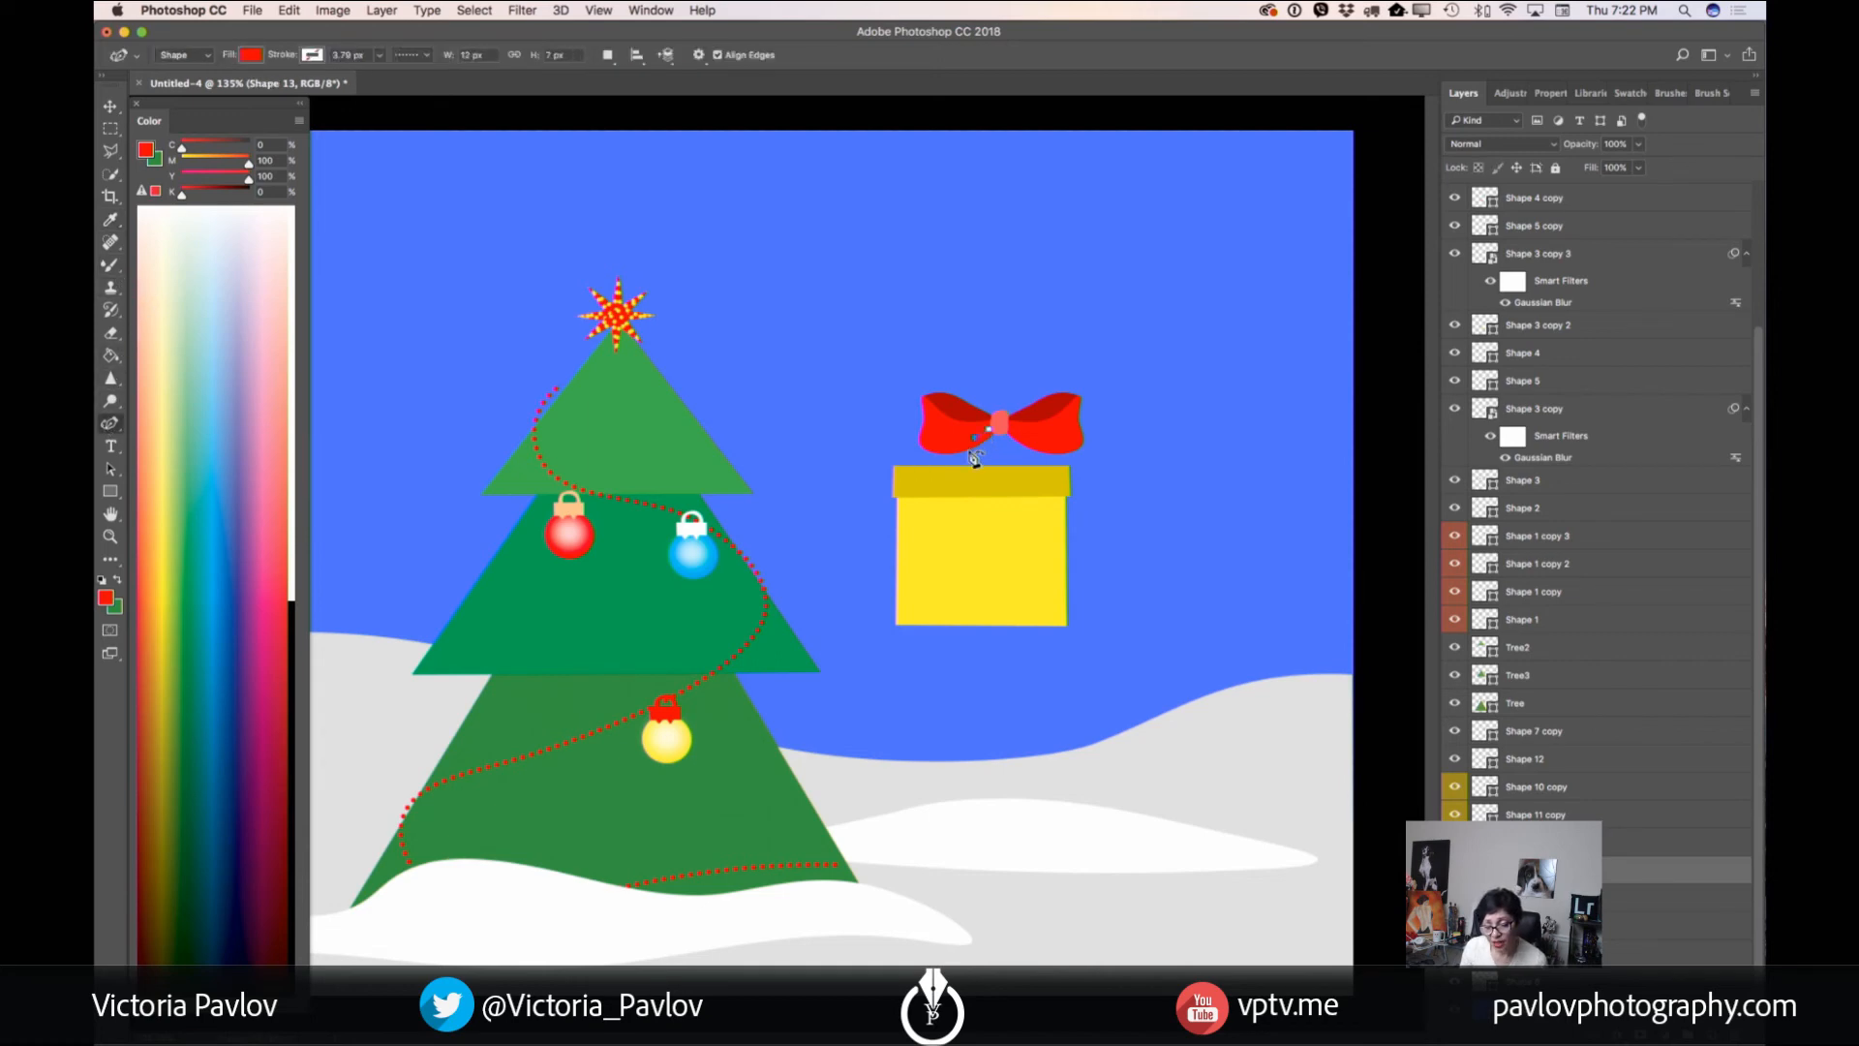
left_click(966, 481)
left_click(955, 526)
left_click(944, 530)
left_click(967, 539)
left_click(972, 509)
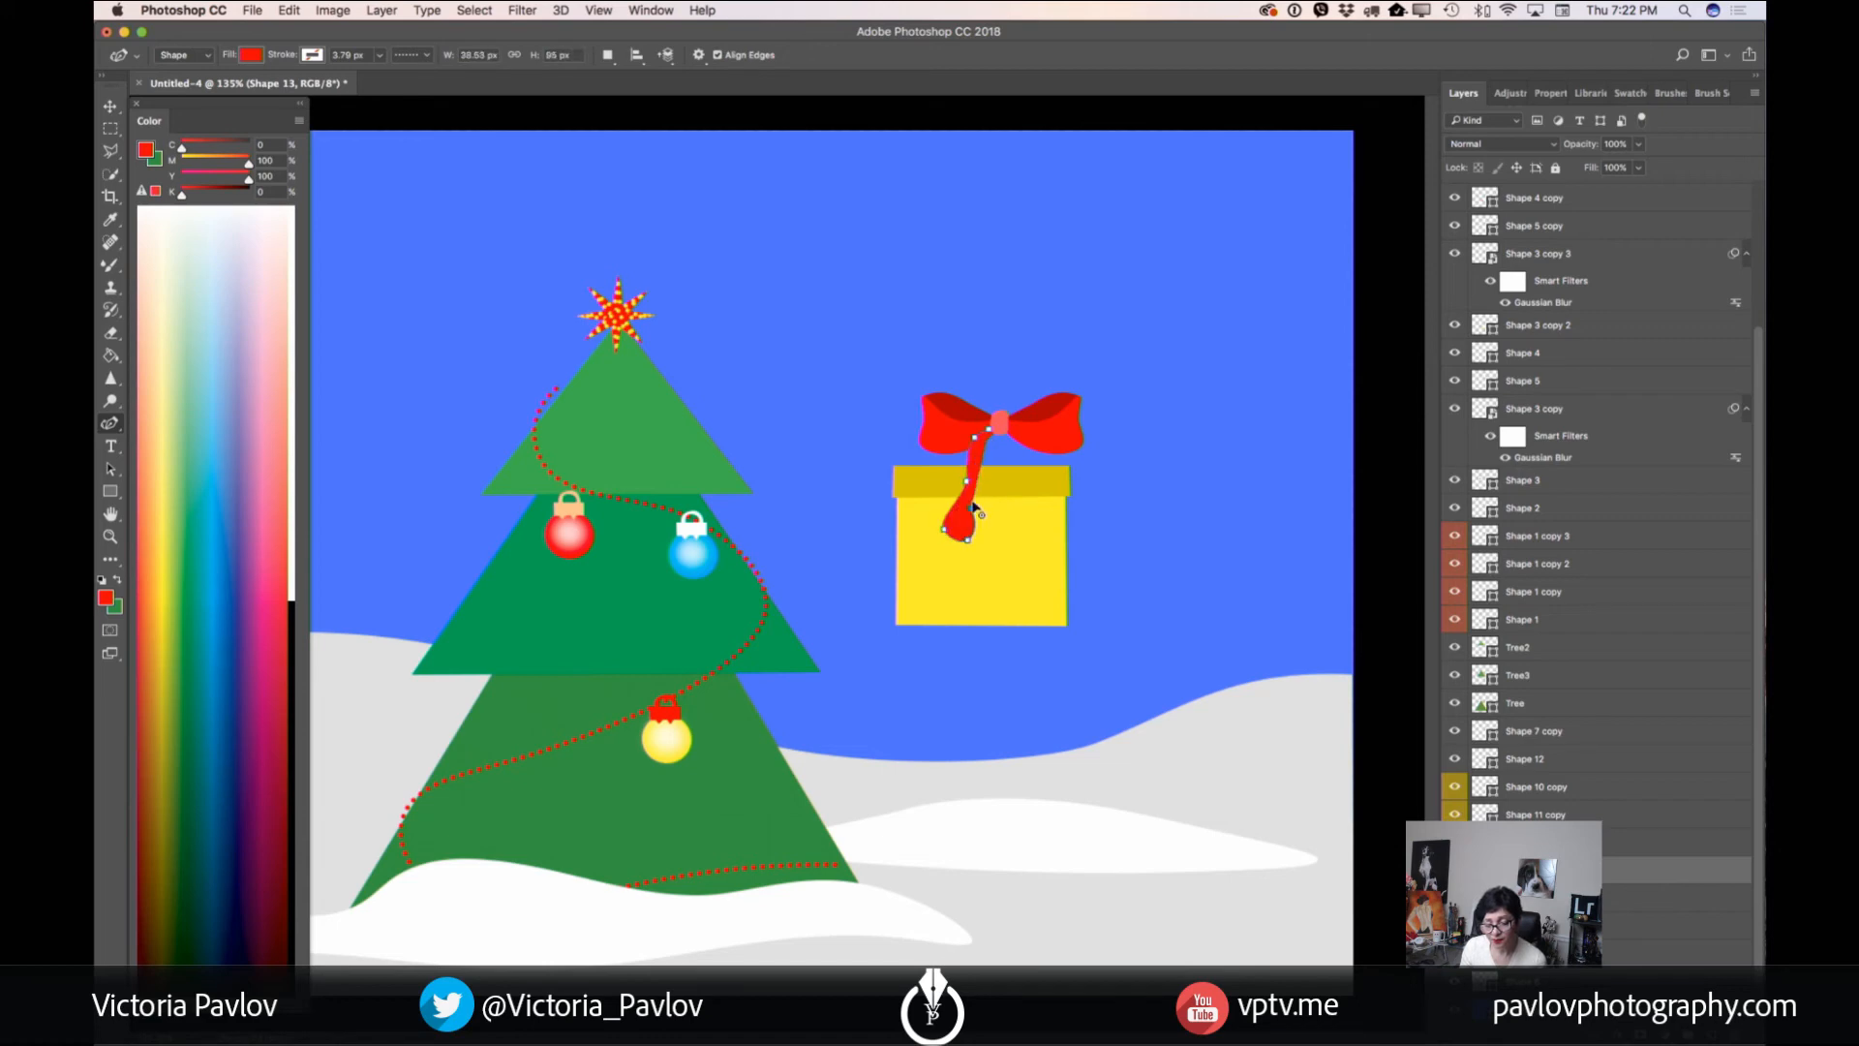
- Reshape the ribbon tail to about 39 × 94 px, narrow at the knot and flaring towards its lower end
left_click_drag(977, 478, 999, 444)
left_click_drag(968, 541, 977, 481)
left_click(972, 510)
left_click_drag(976, 446, 957, 491)
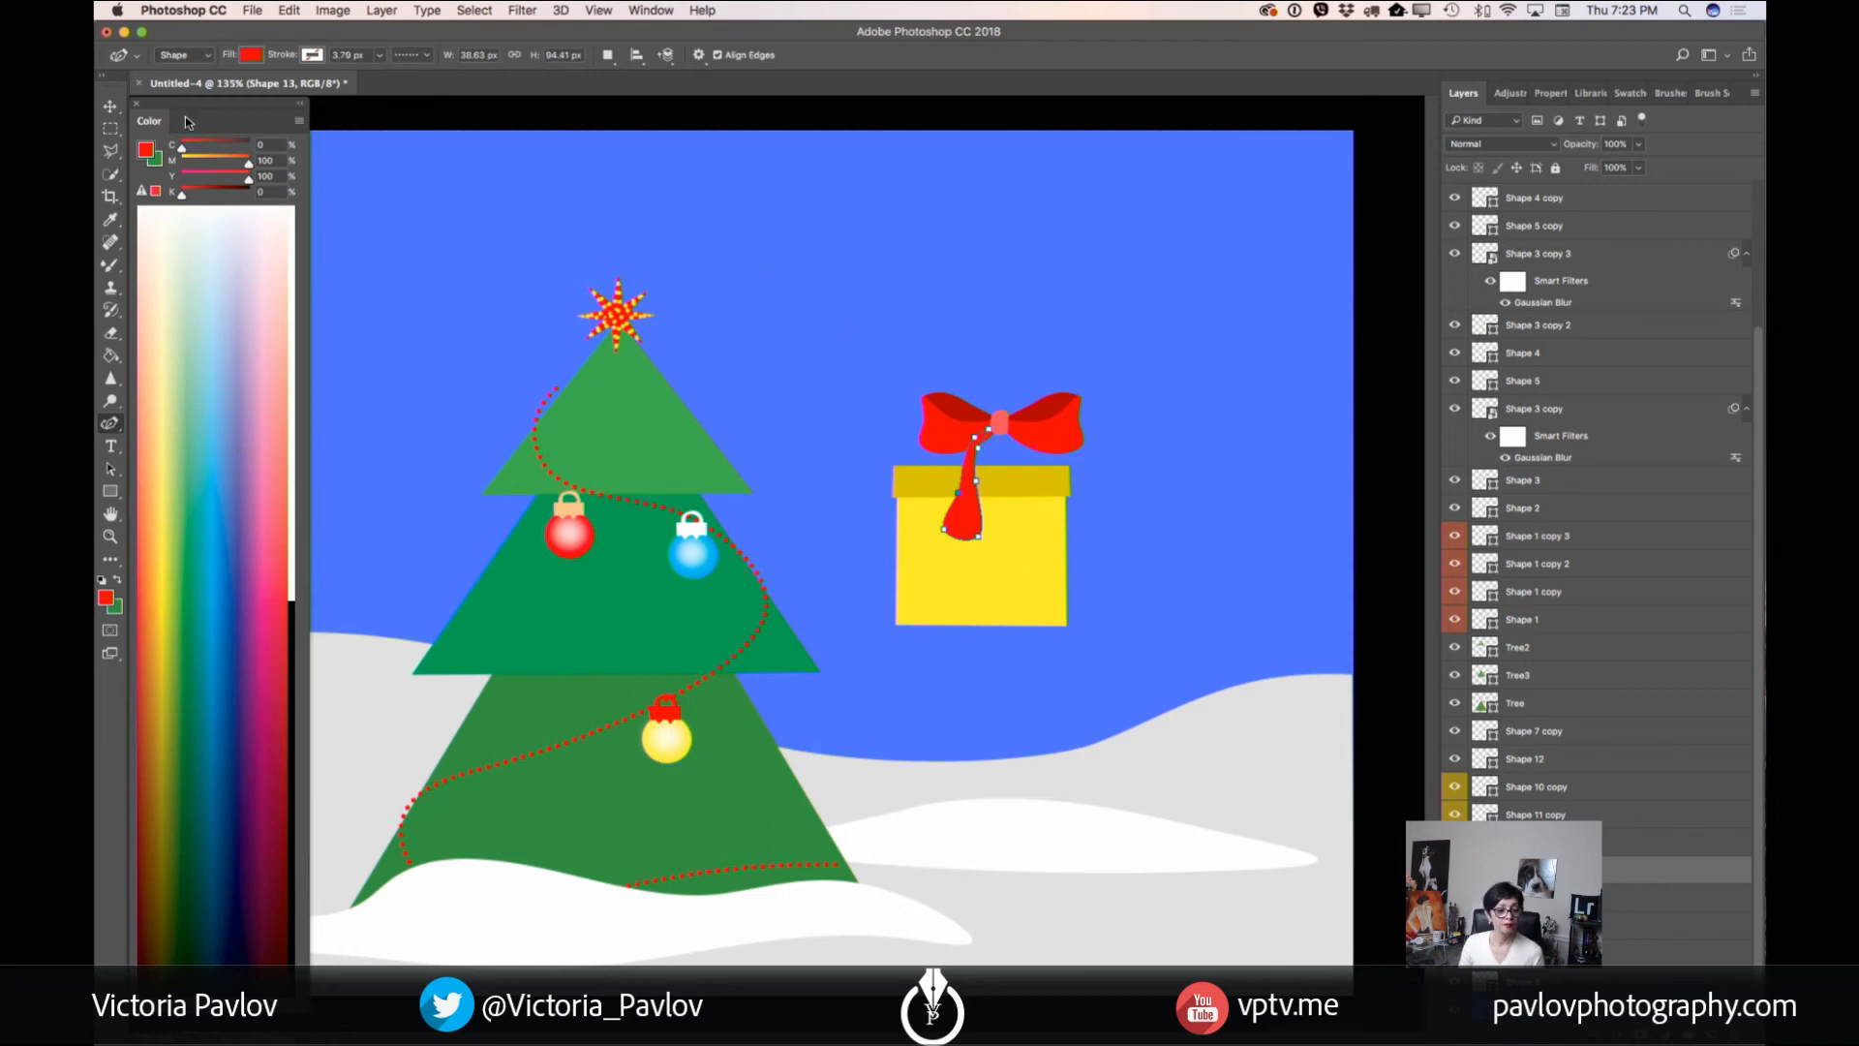
- Duplicate the ribbon tail, mirror the copy horizontally with Free Transform at about 142% width, and place it under the bow's right half
left_click(110, 106)
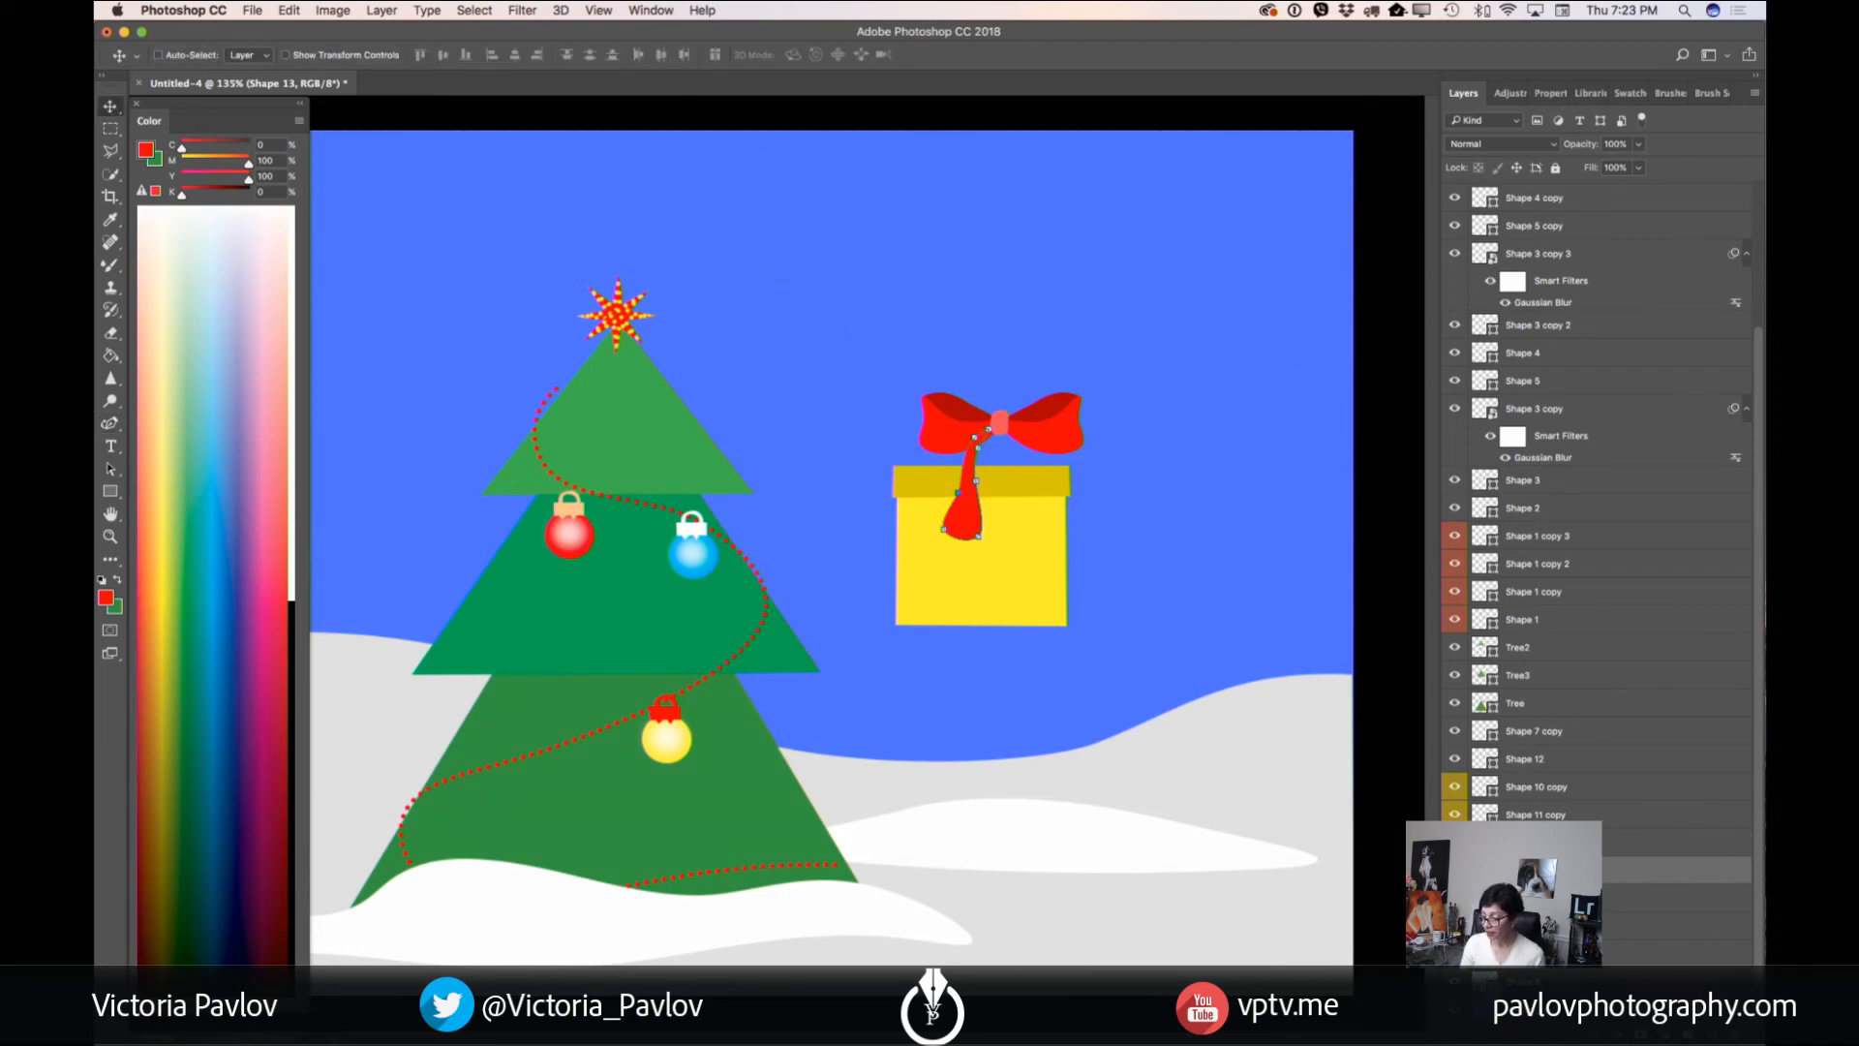
key("super+j")
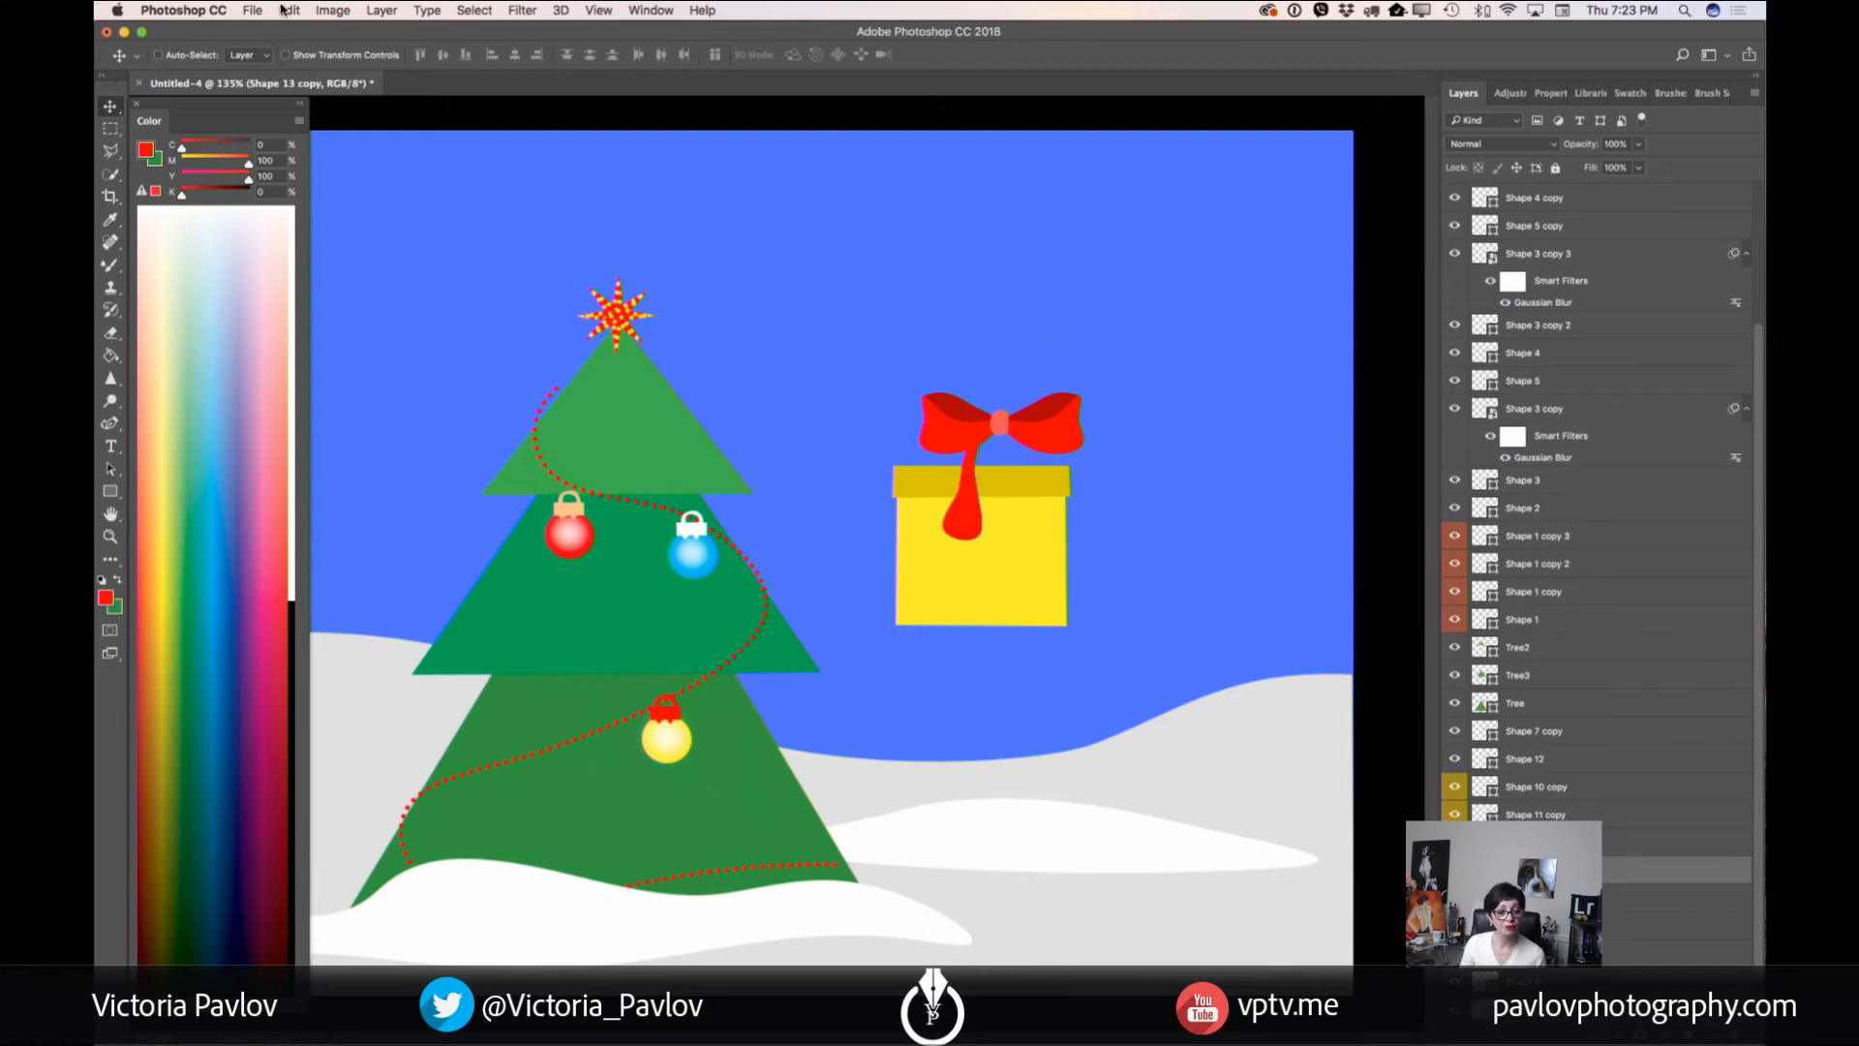
left_click(283, 9)
left_click(348, 383)
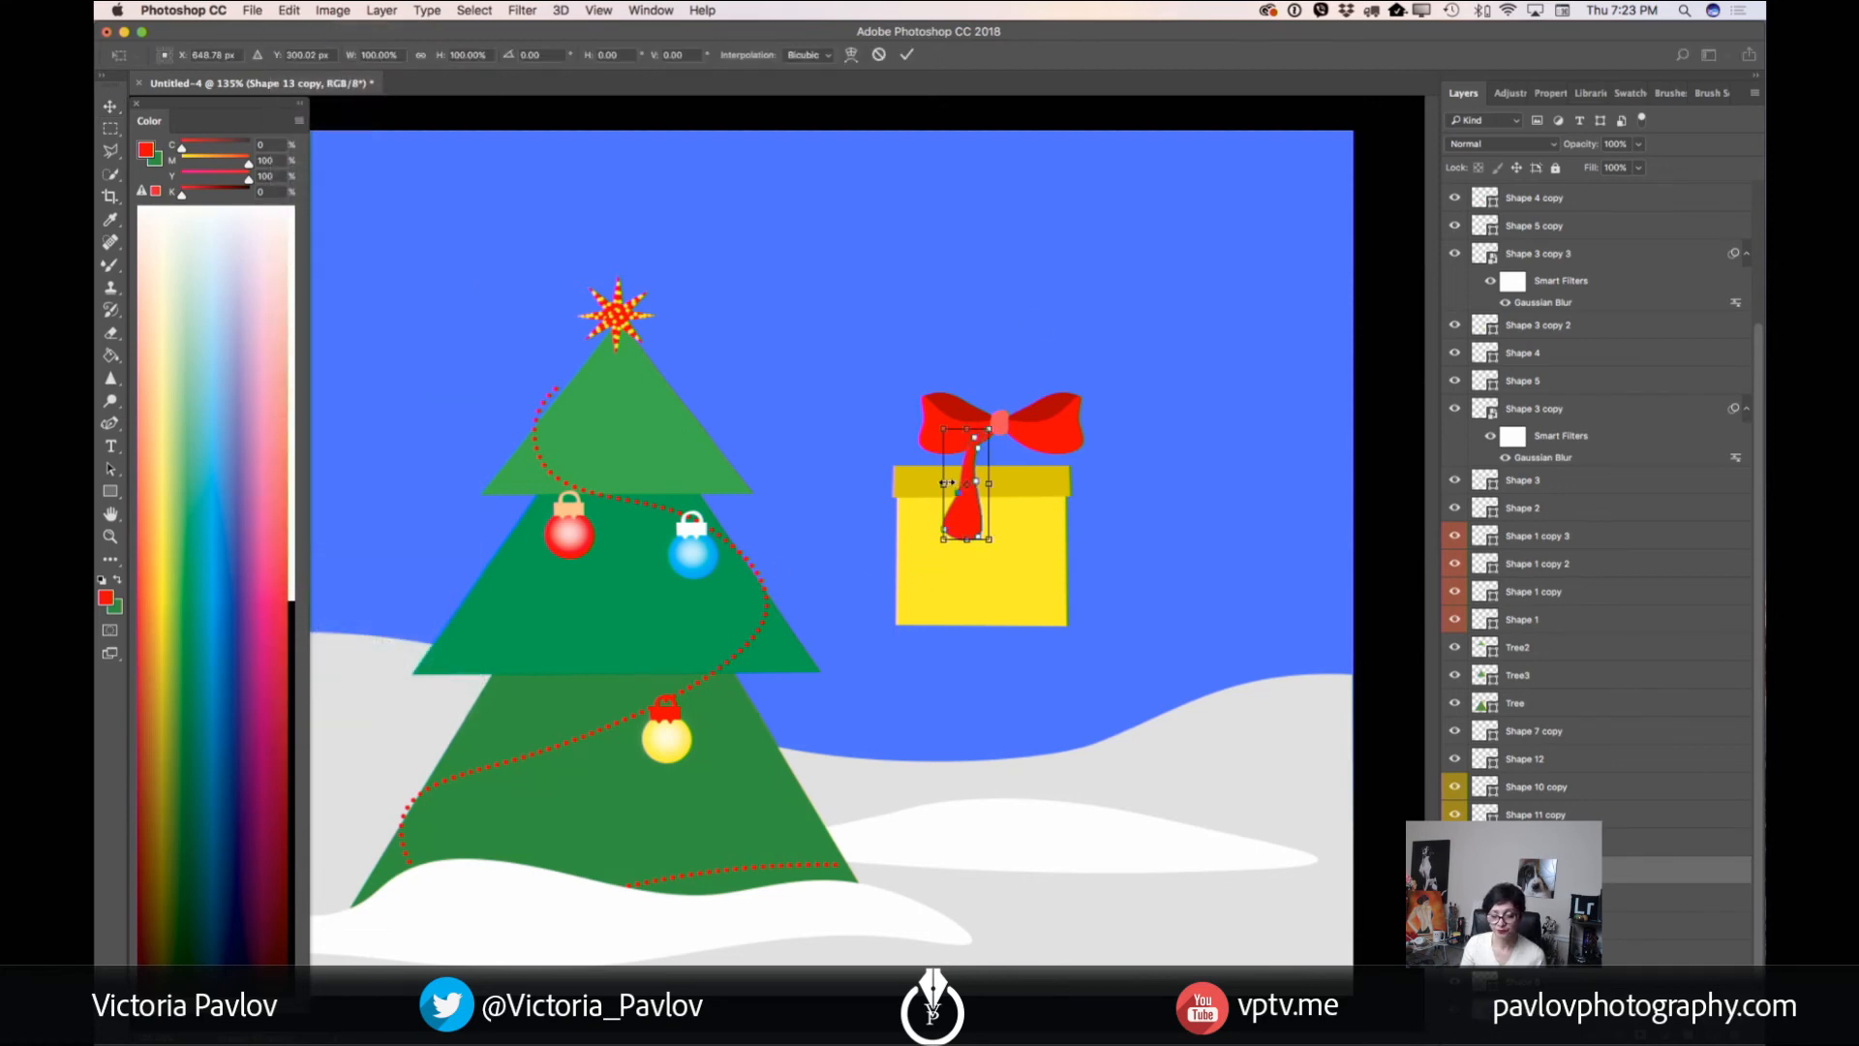
left_click_drag(944, 482, 1032, 506)
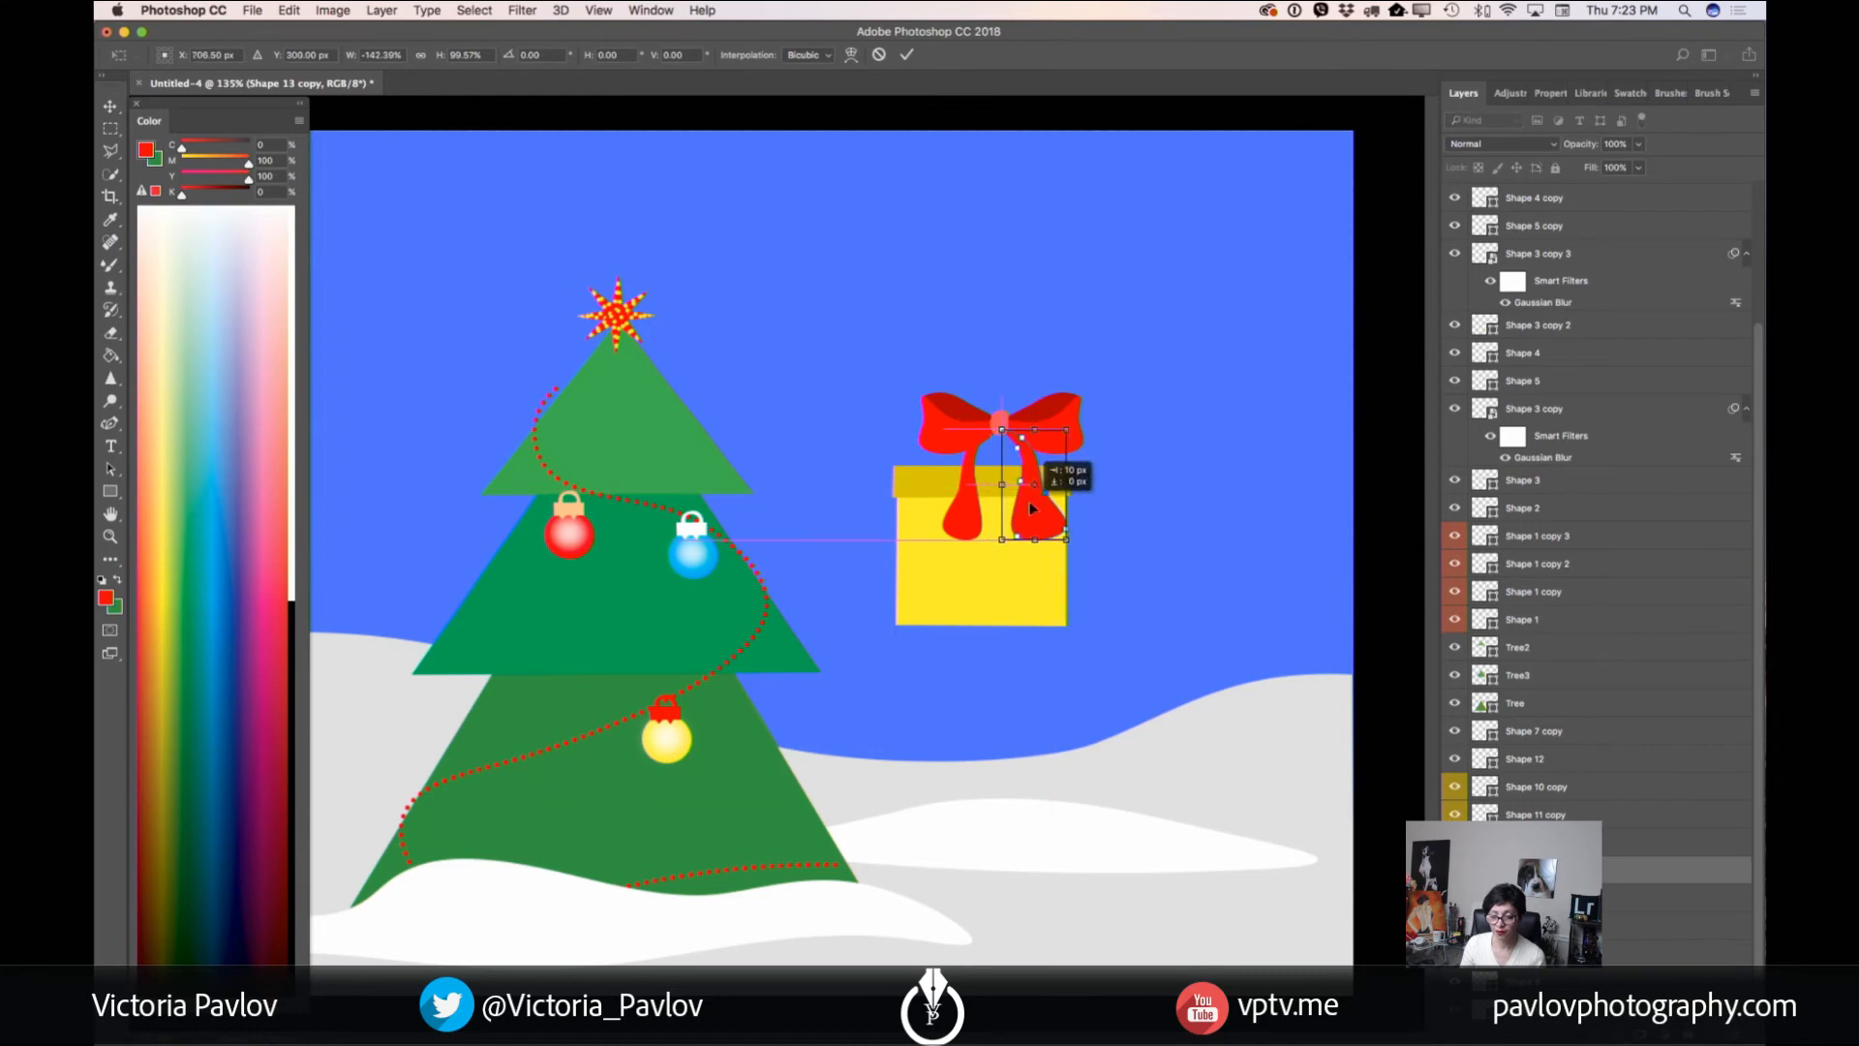
left_click(912, 57)
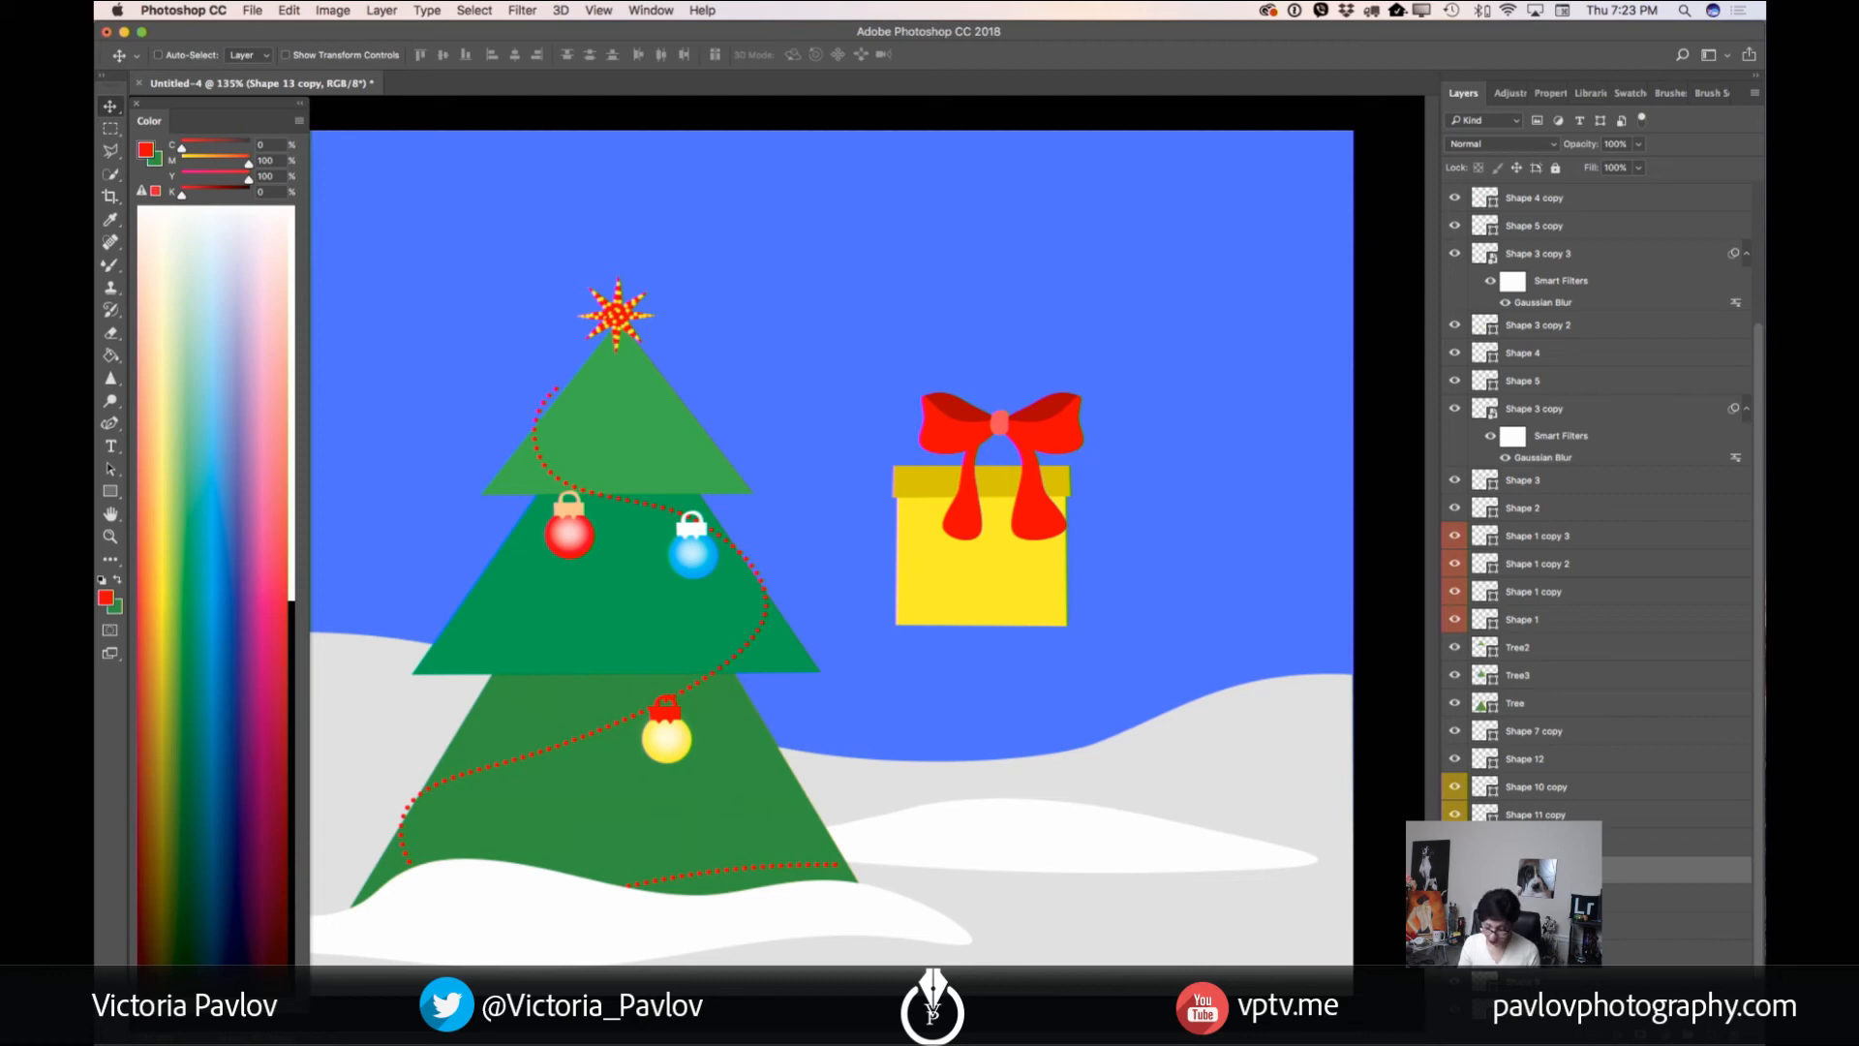
- Label both ribbon tail layers yellow and move the bow halves with their folds and tails down onto the gift box's lid
right_click(1547, 886)
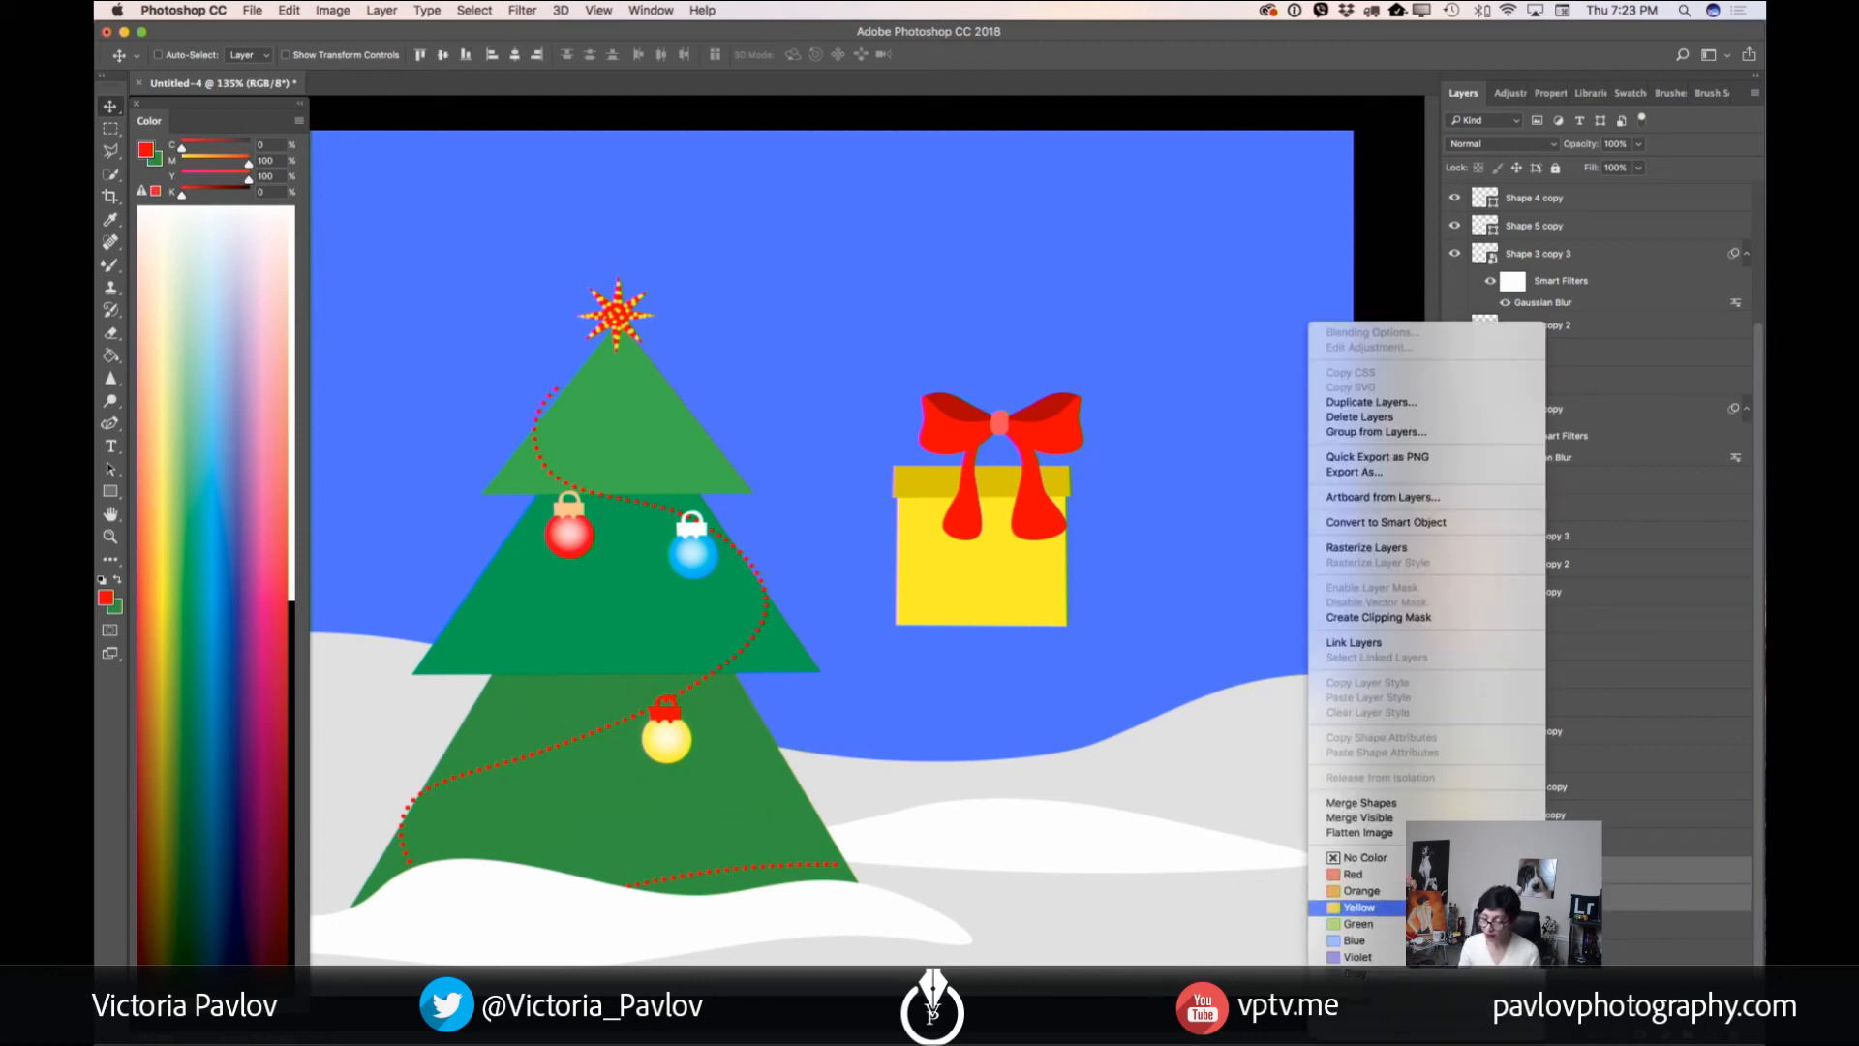
left_click(1359, 907)
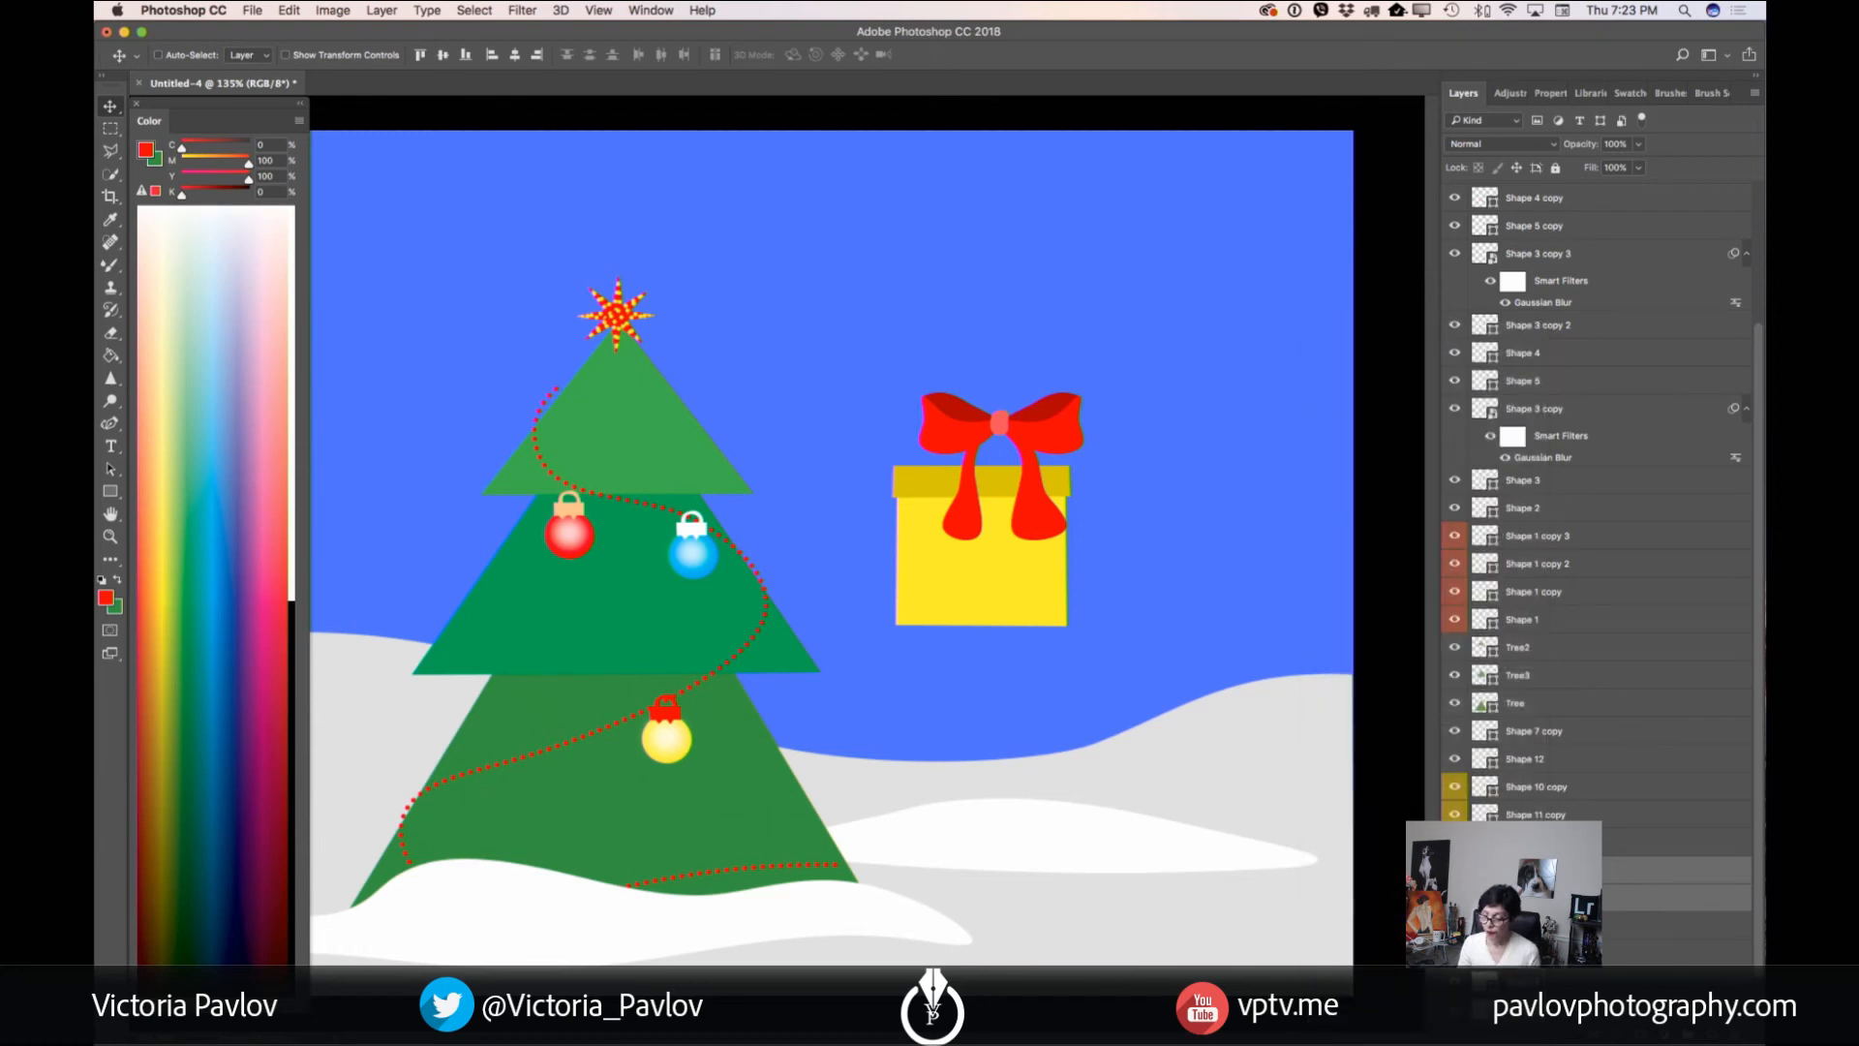
left_click(1520, 789)
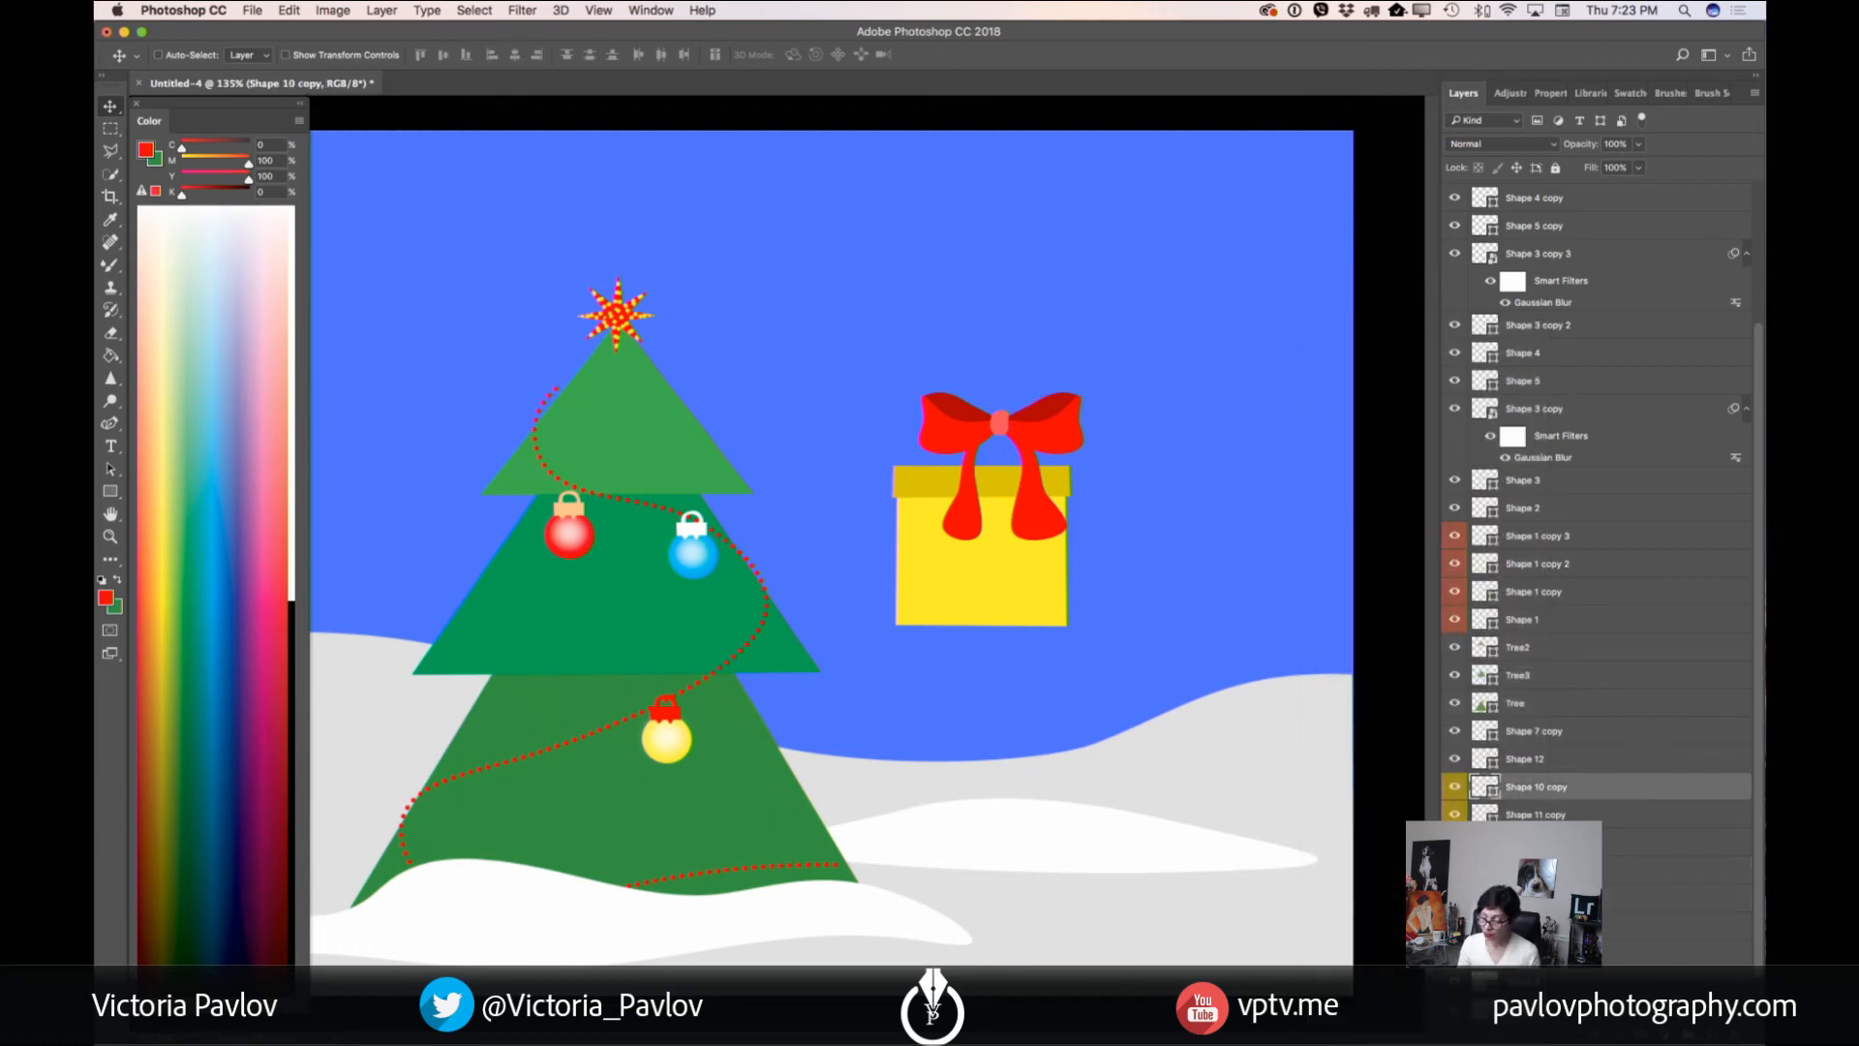
left_click(1535, 926, "shift")
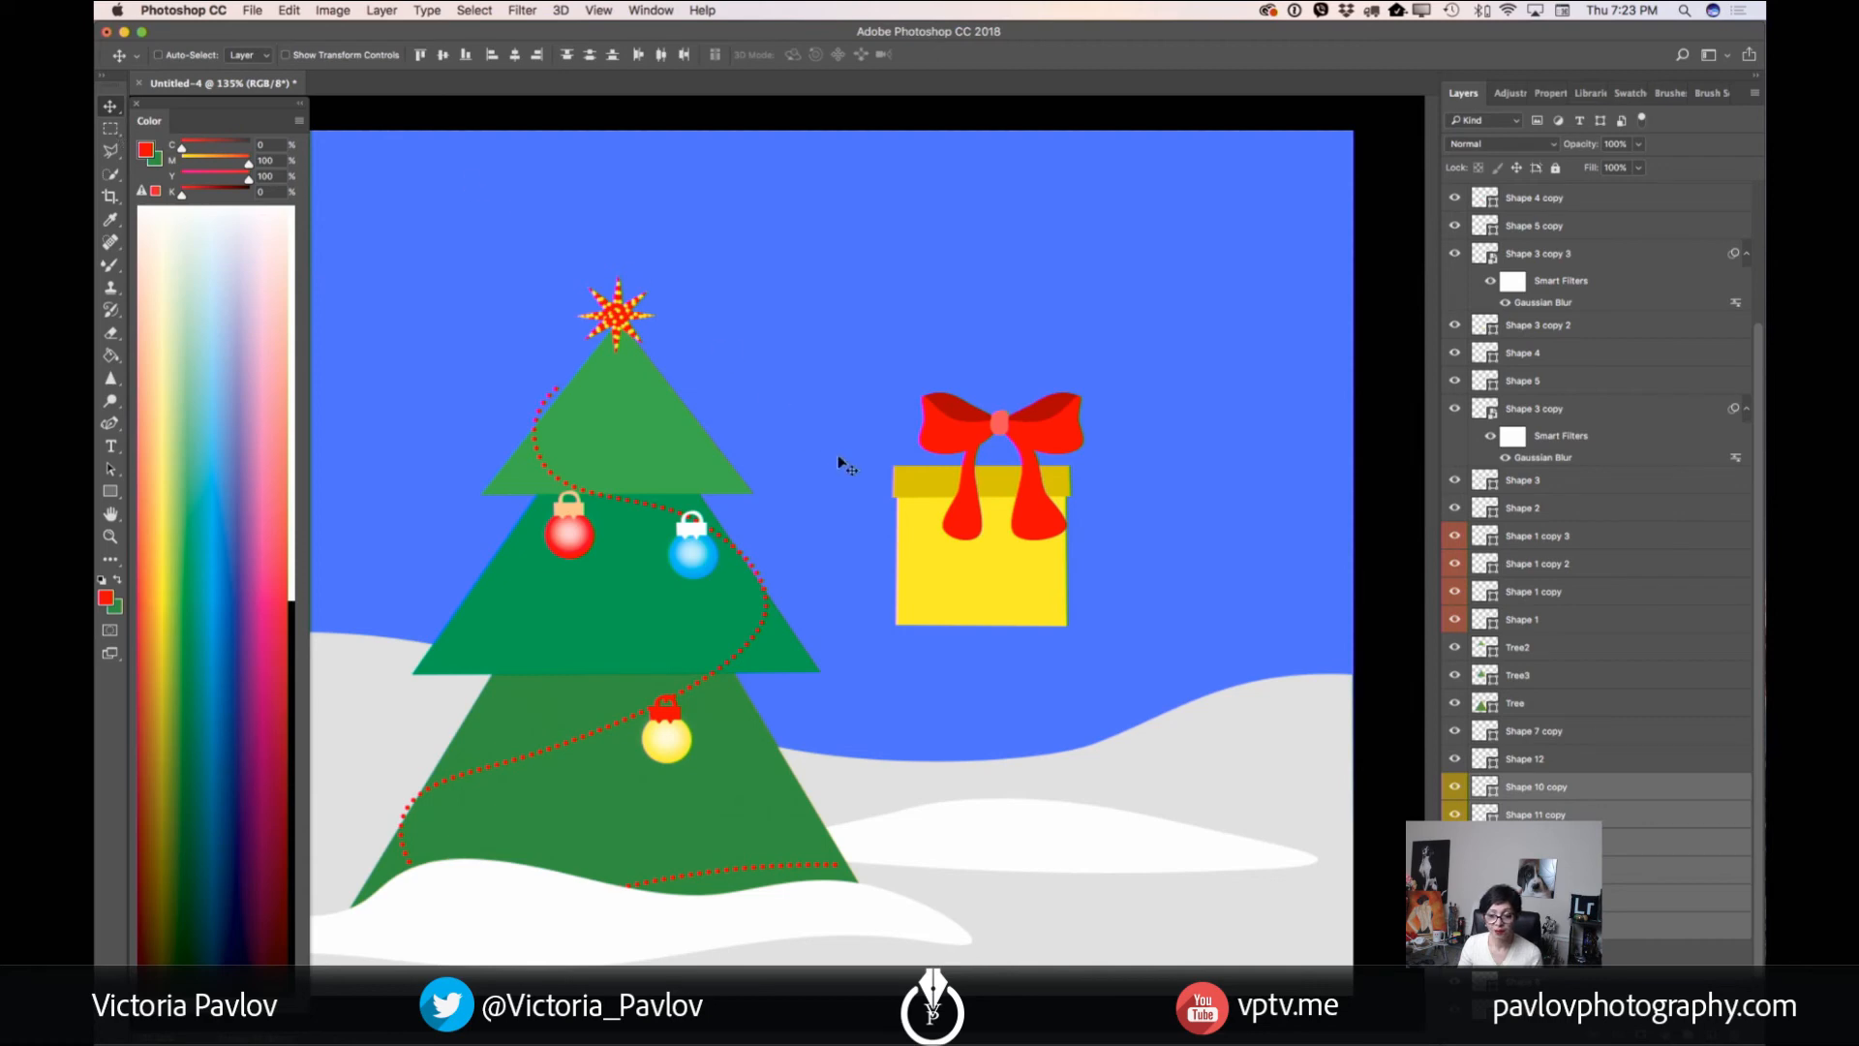
left_click_drag(1001, 430, 982, 466)
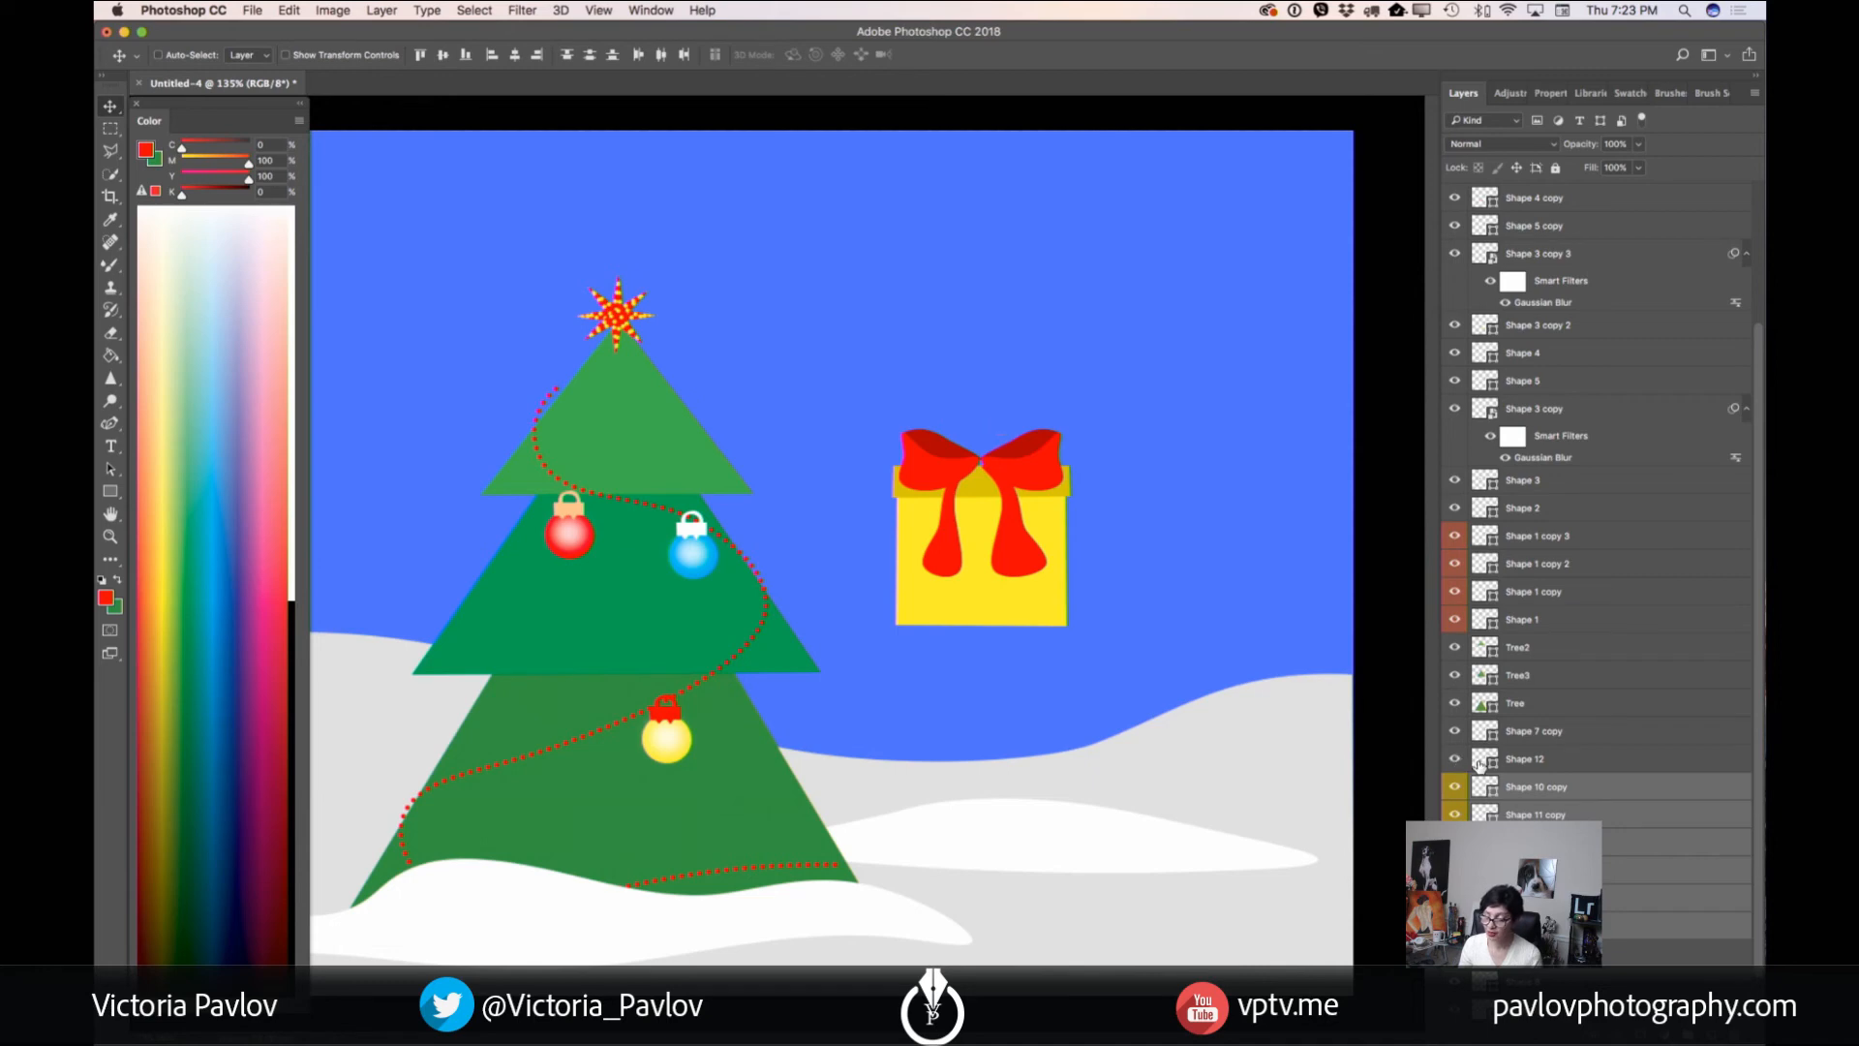
- Label the bow's knot layer yellow and move the knot onto the centre of the lowered bow
left_click(1528, 763)
right_click(1529, 767)
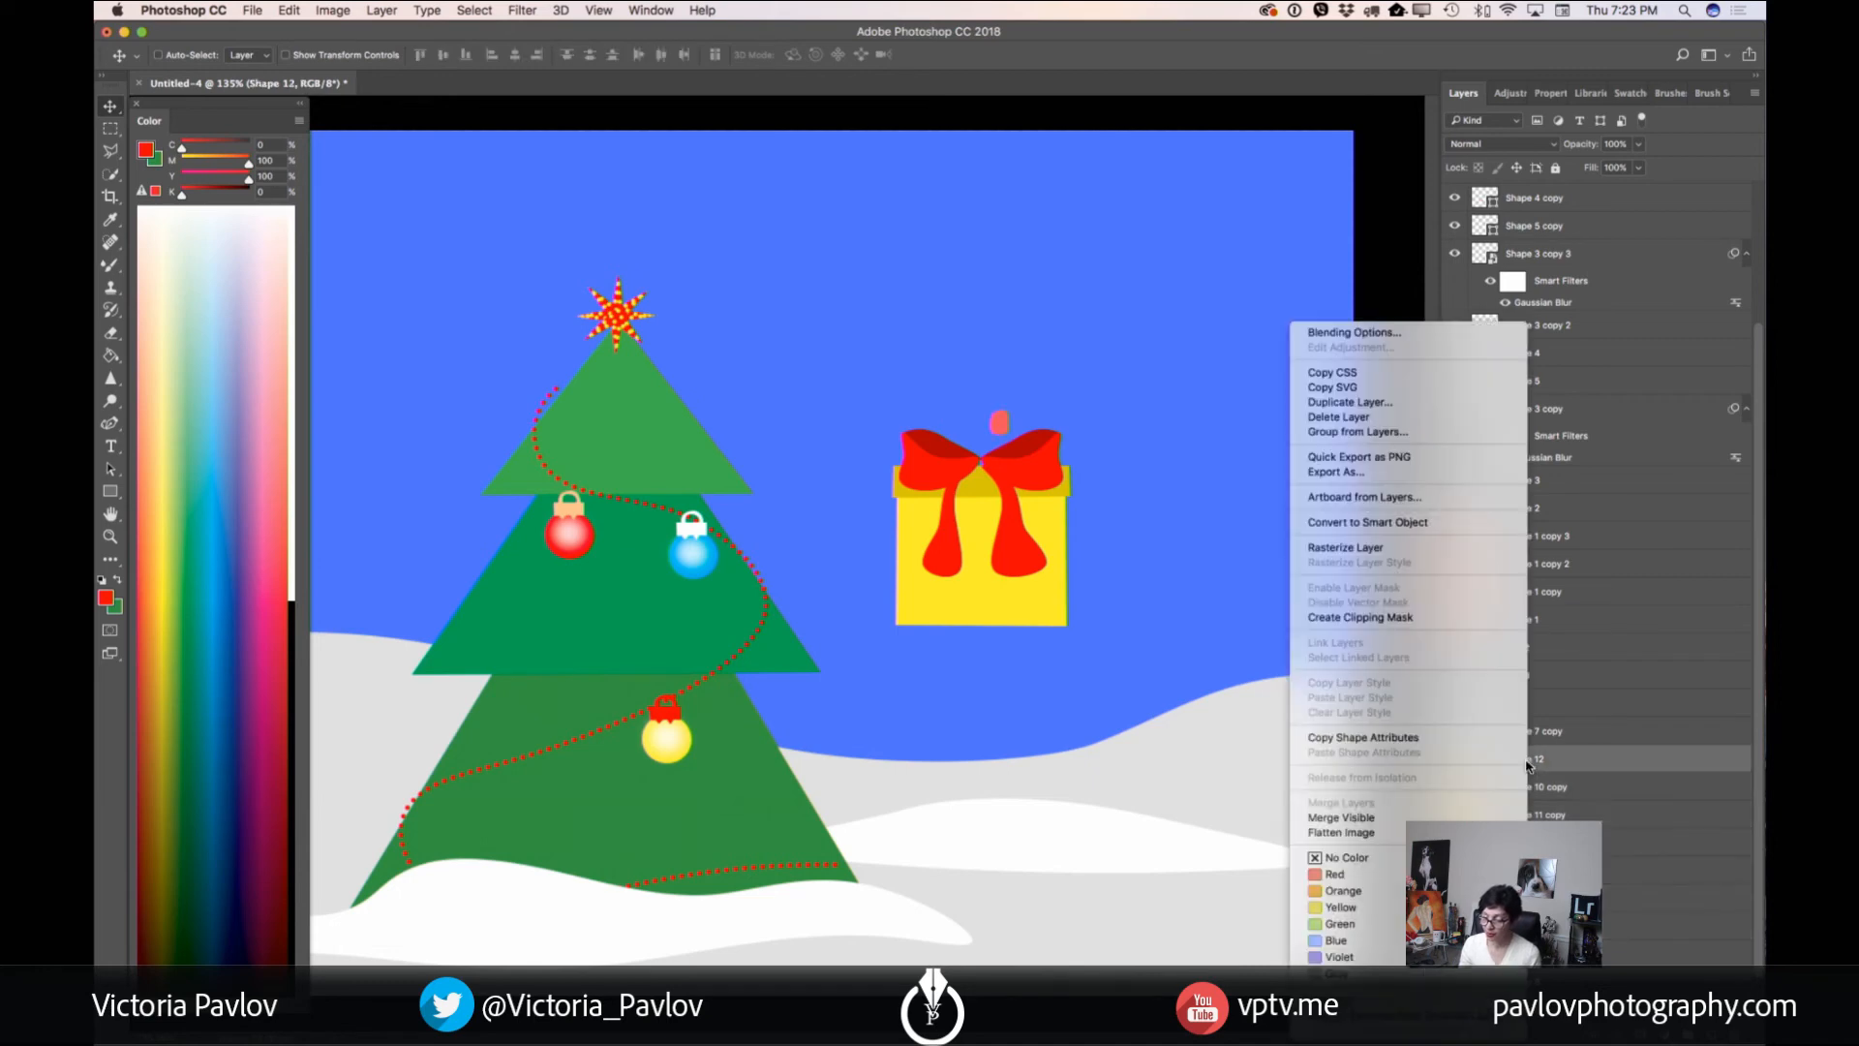
left_click(1395, 908)
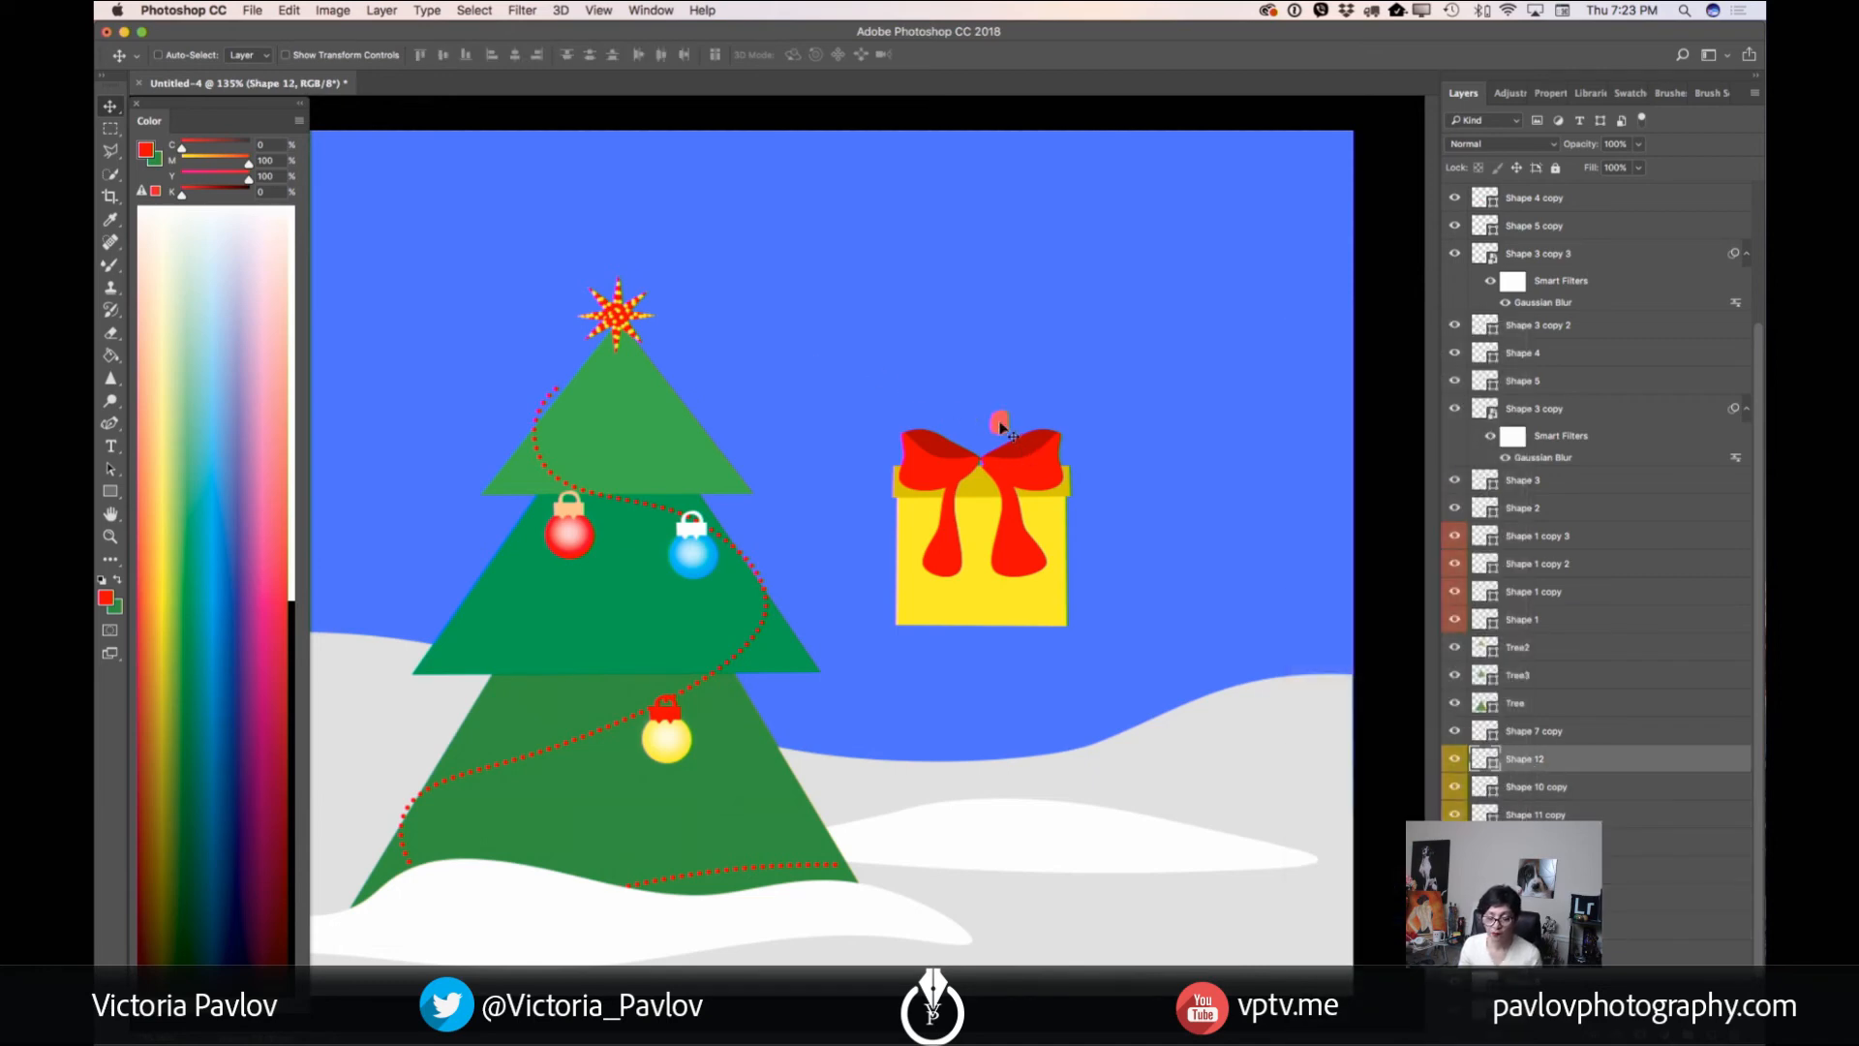
left_click_drag(1000, 419, 983, 464)
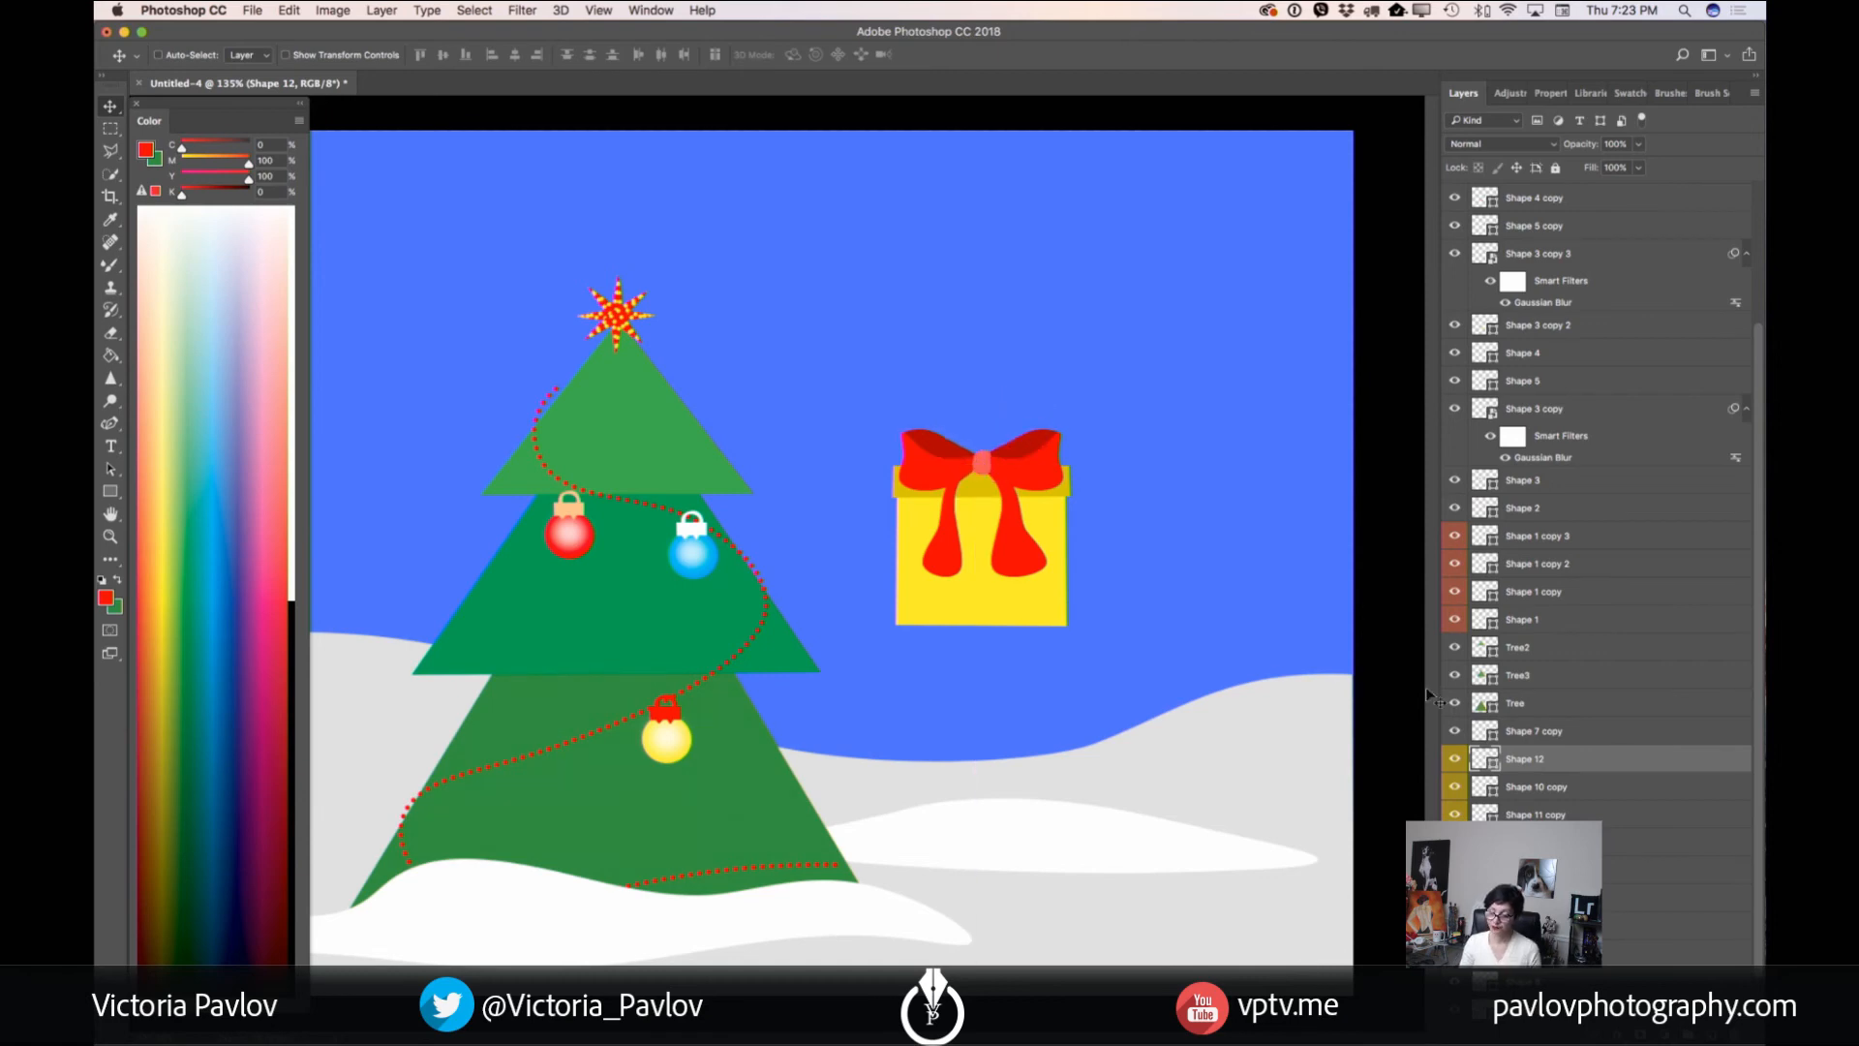
- Hide and show individual layers to identify which ones hold the gift's lid and box
scroll(1633, 734, "down", 2)
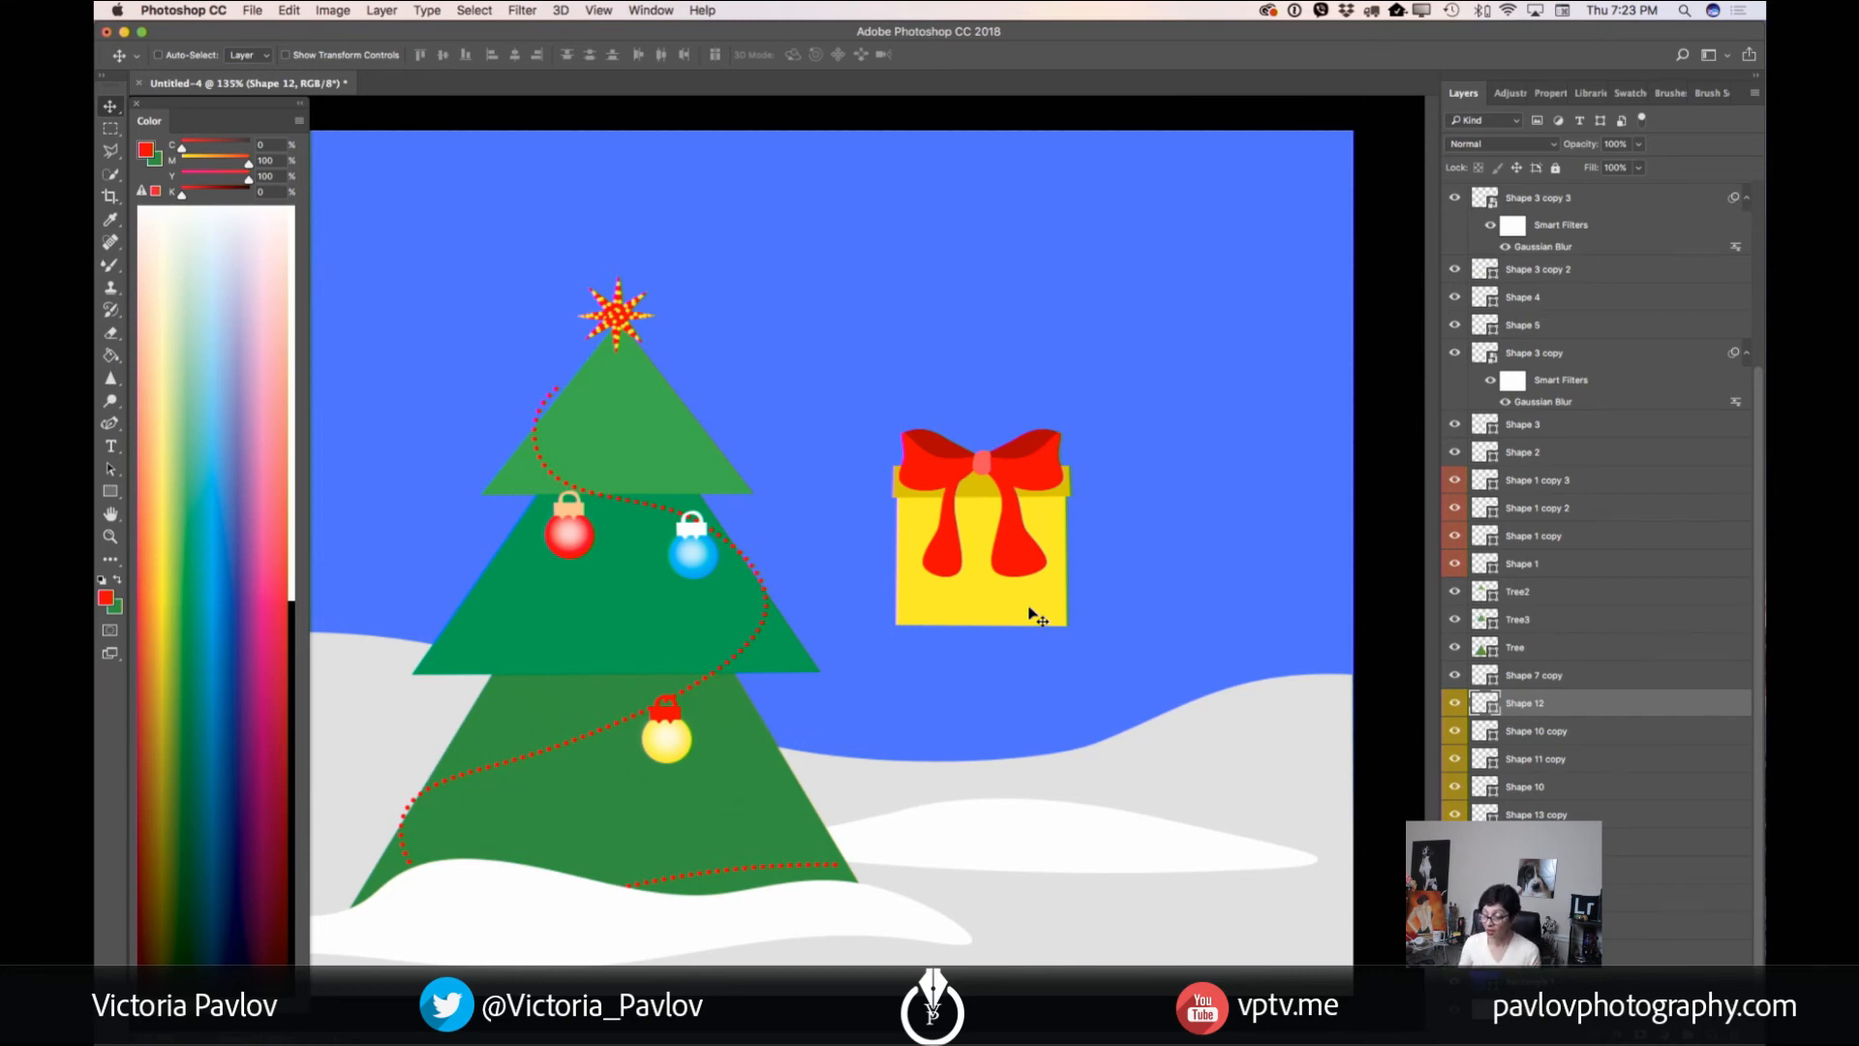
left_click(1454, 482)
left_click(1454, 481)
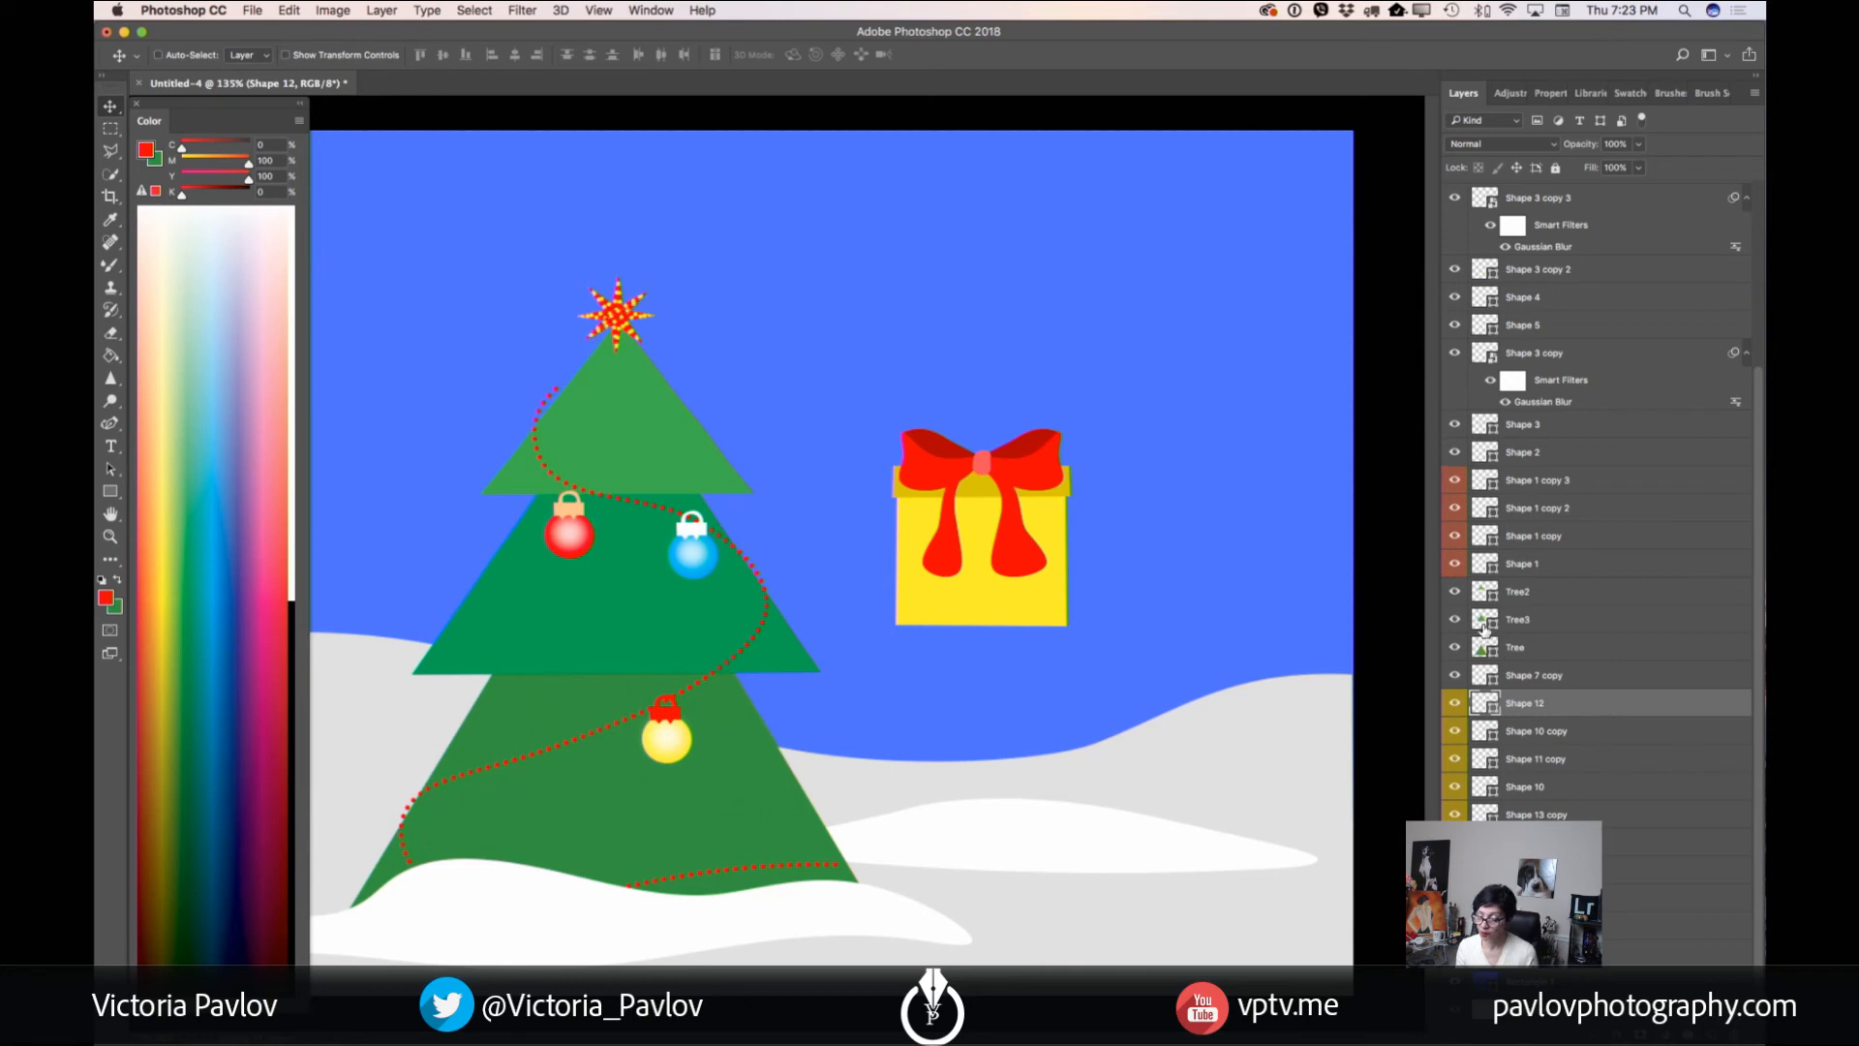
left_click(1454, 899)
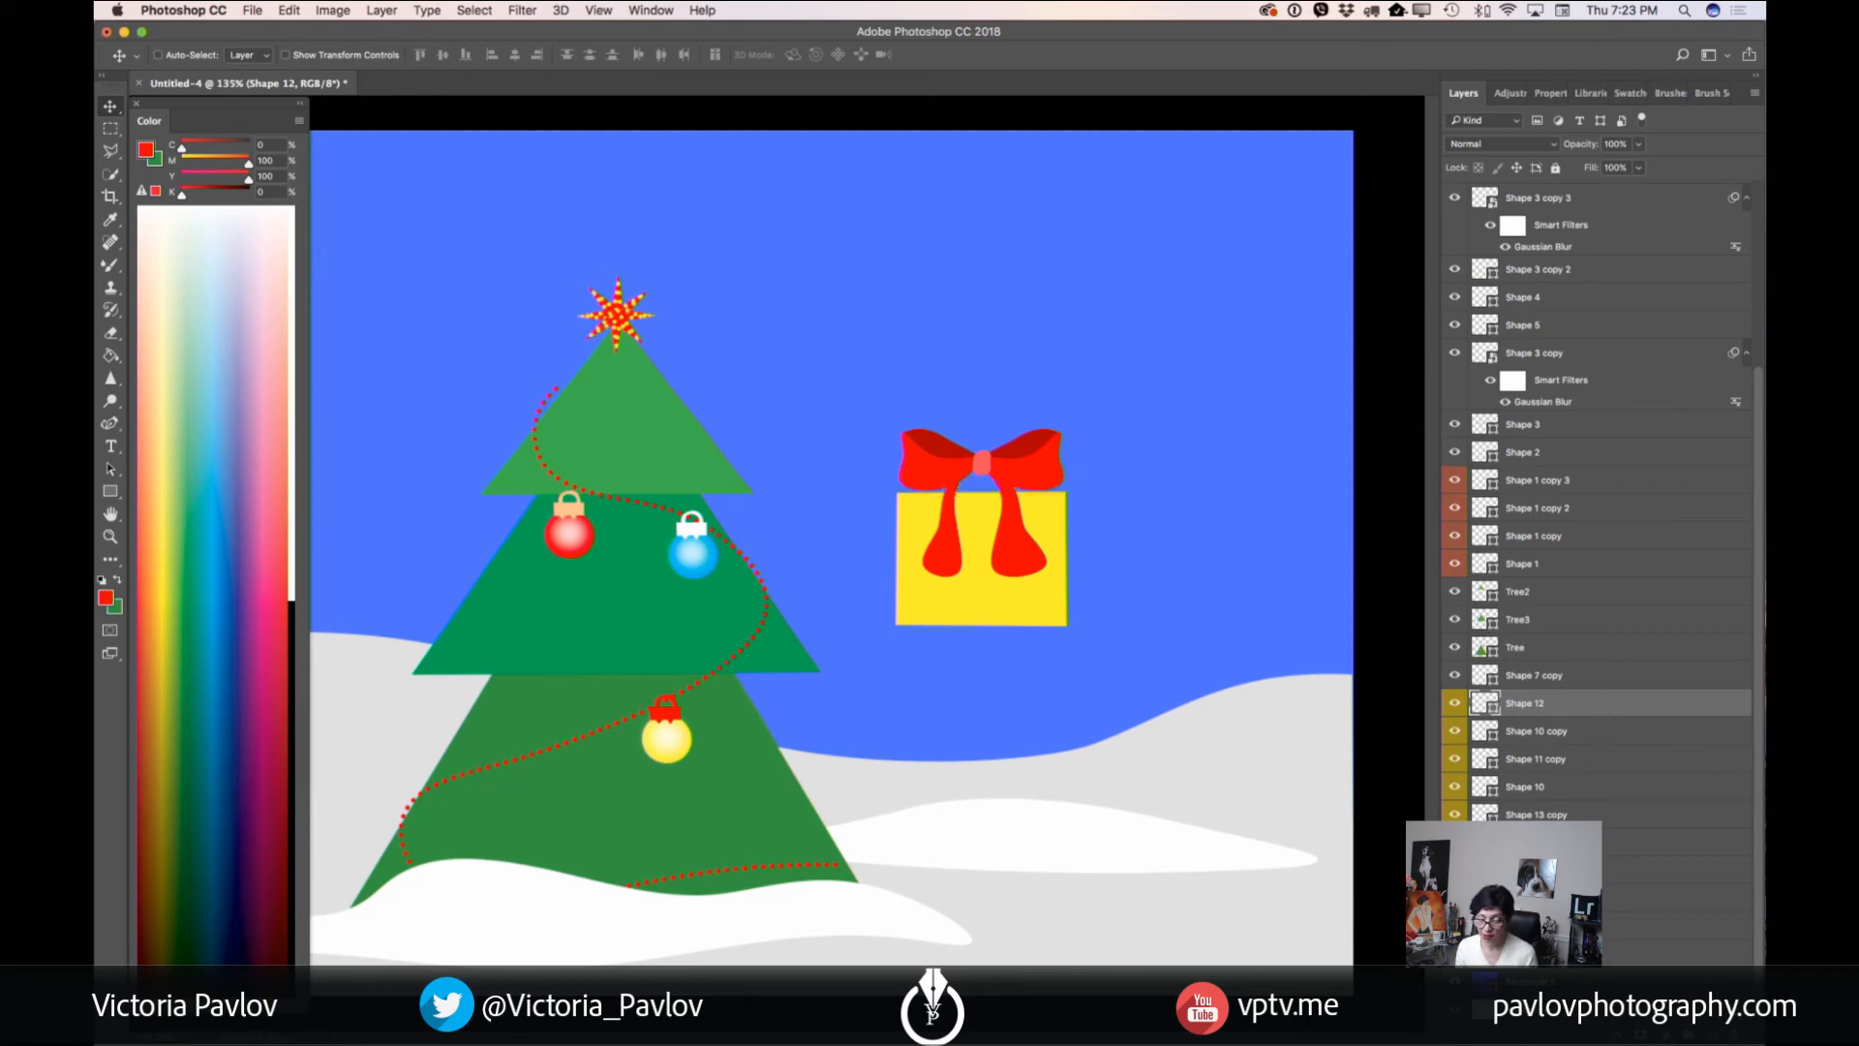
left_click(1454, 927)
left_click(1455, 927)
left_click(1455, 898)
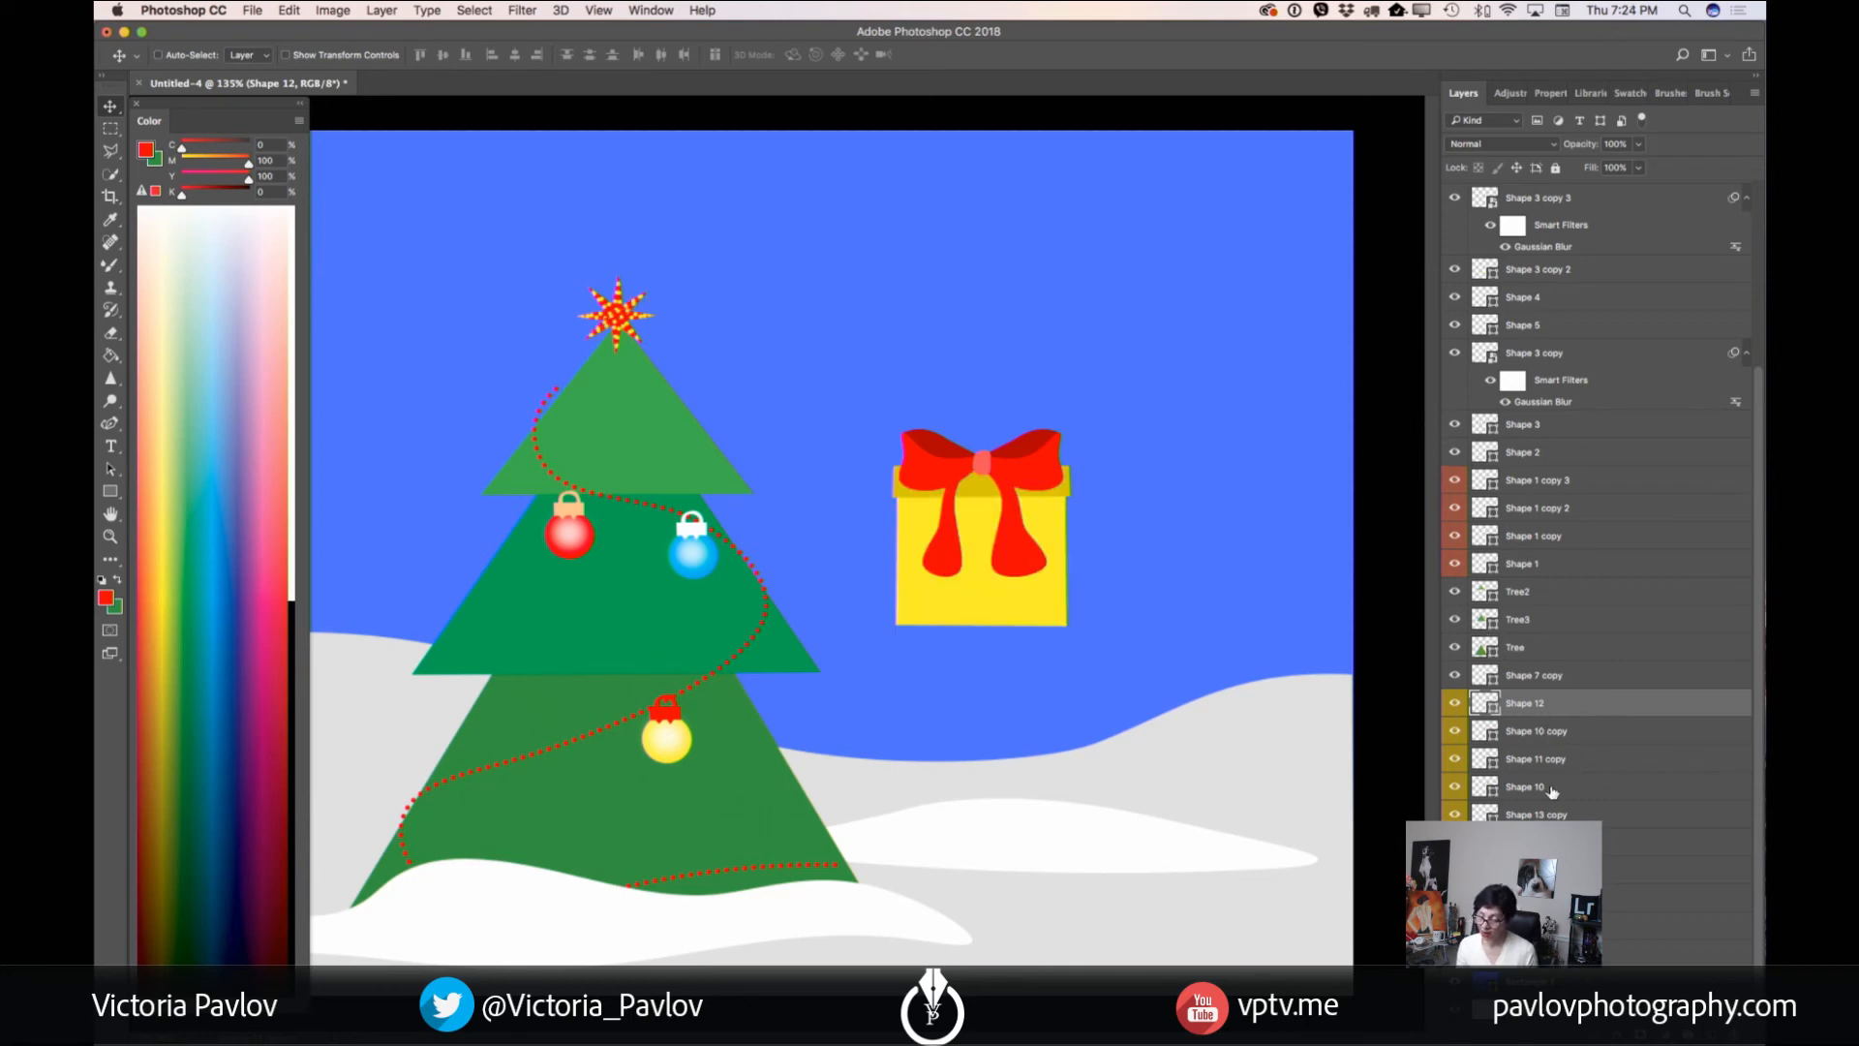
- Scale the whole gift to 84.77% width and 75.98% height with Free Transform and set it behind the white snowdrift beside the tree
left_click(1540, 927, "shift")
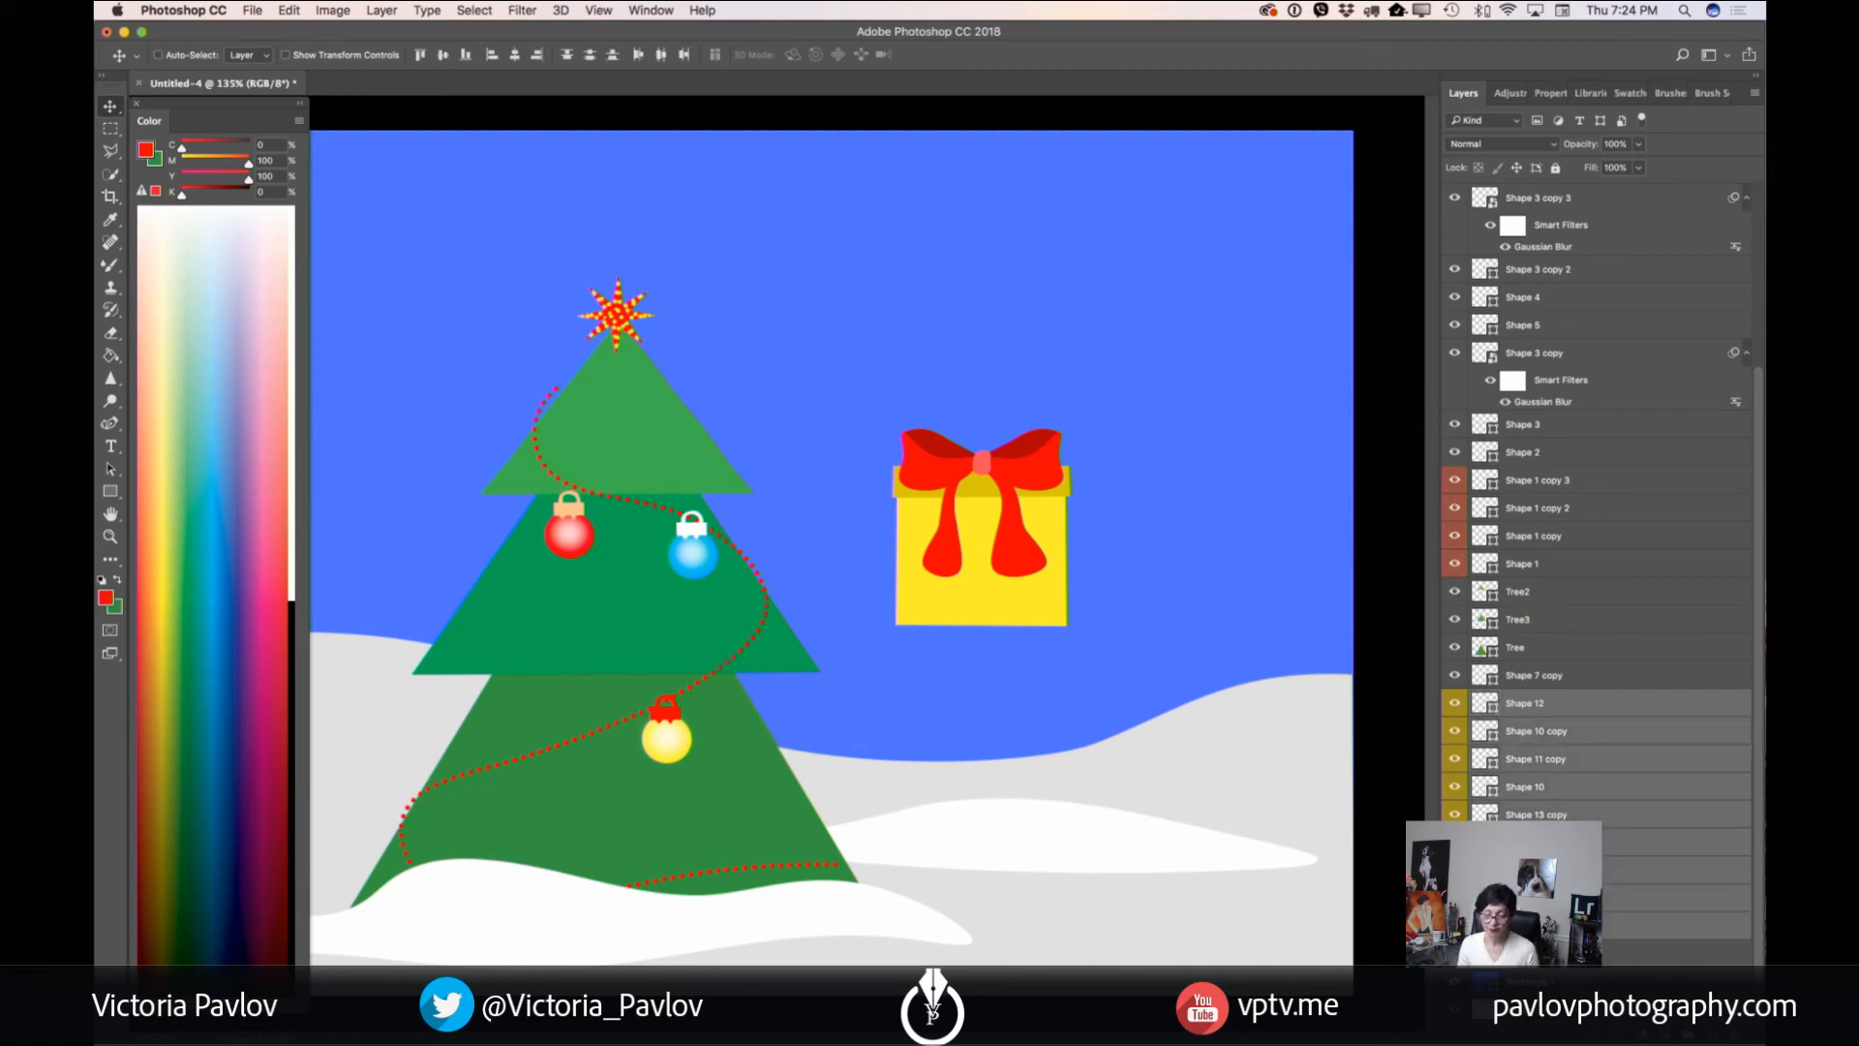
left_click(284, 11)
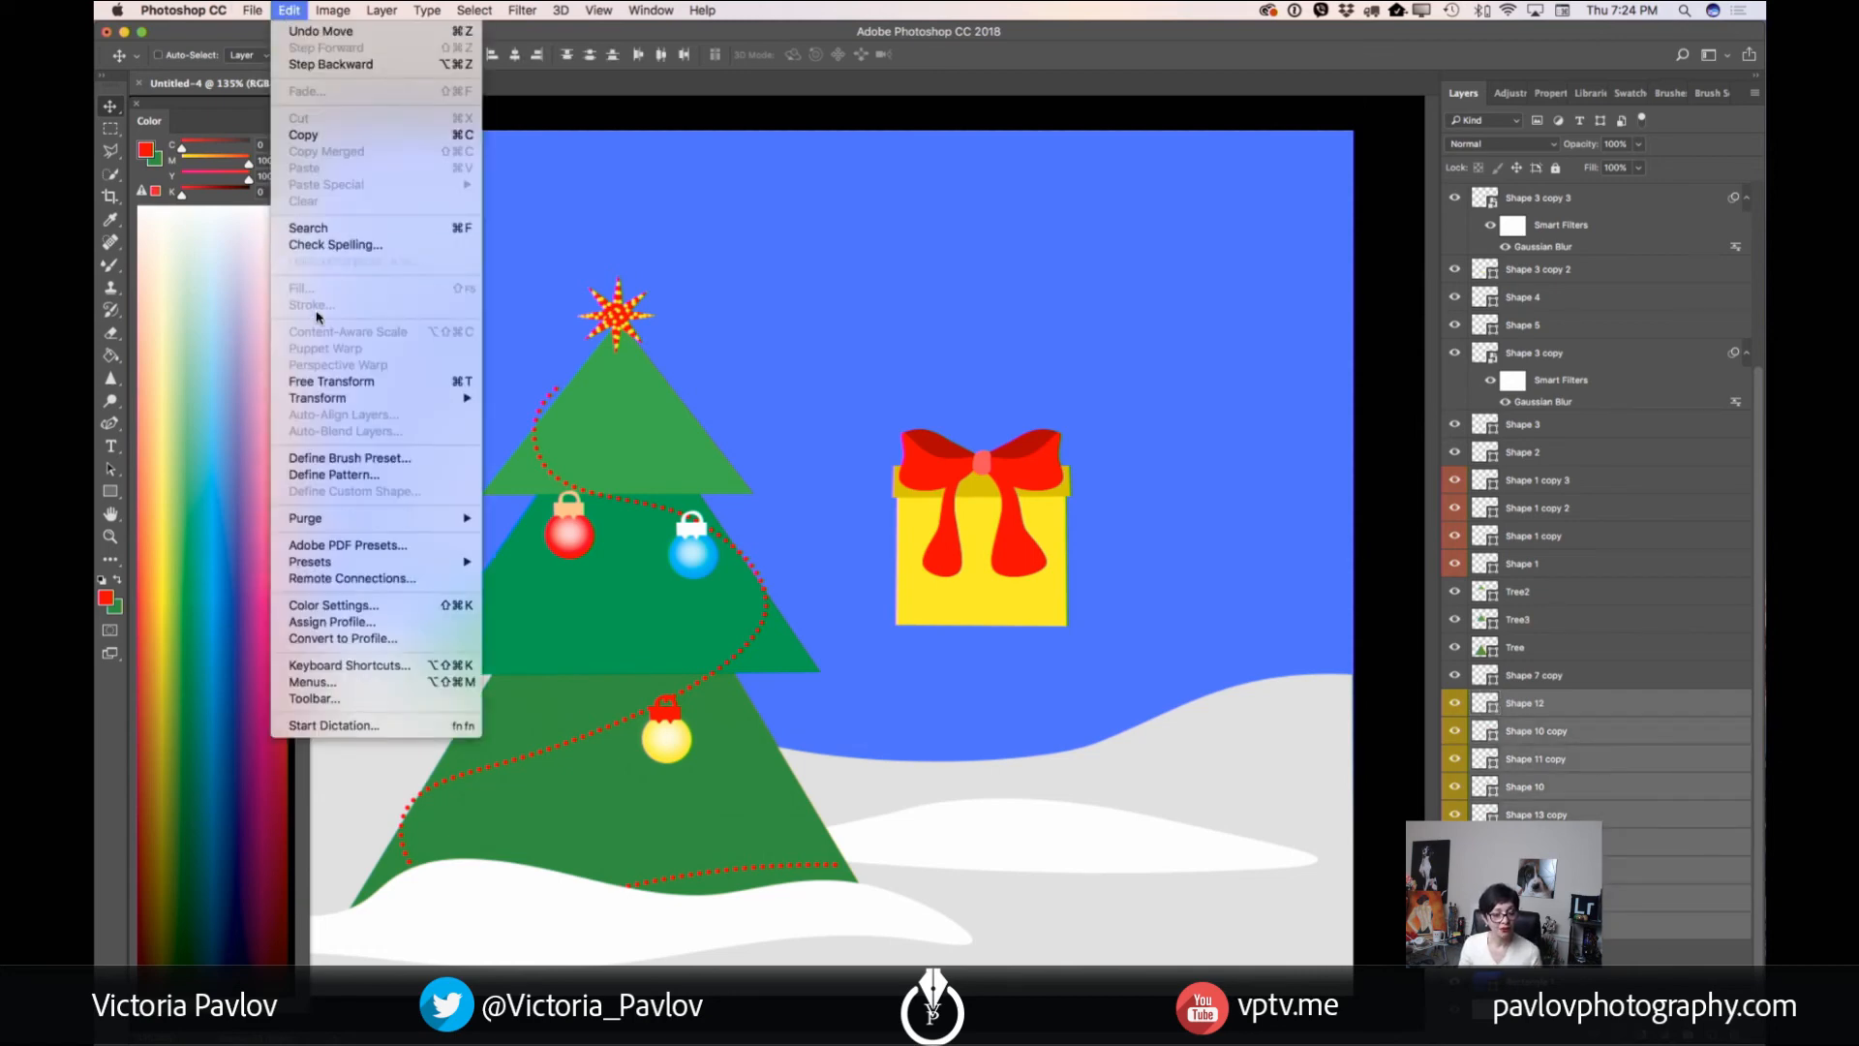
left_click(329, 382)
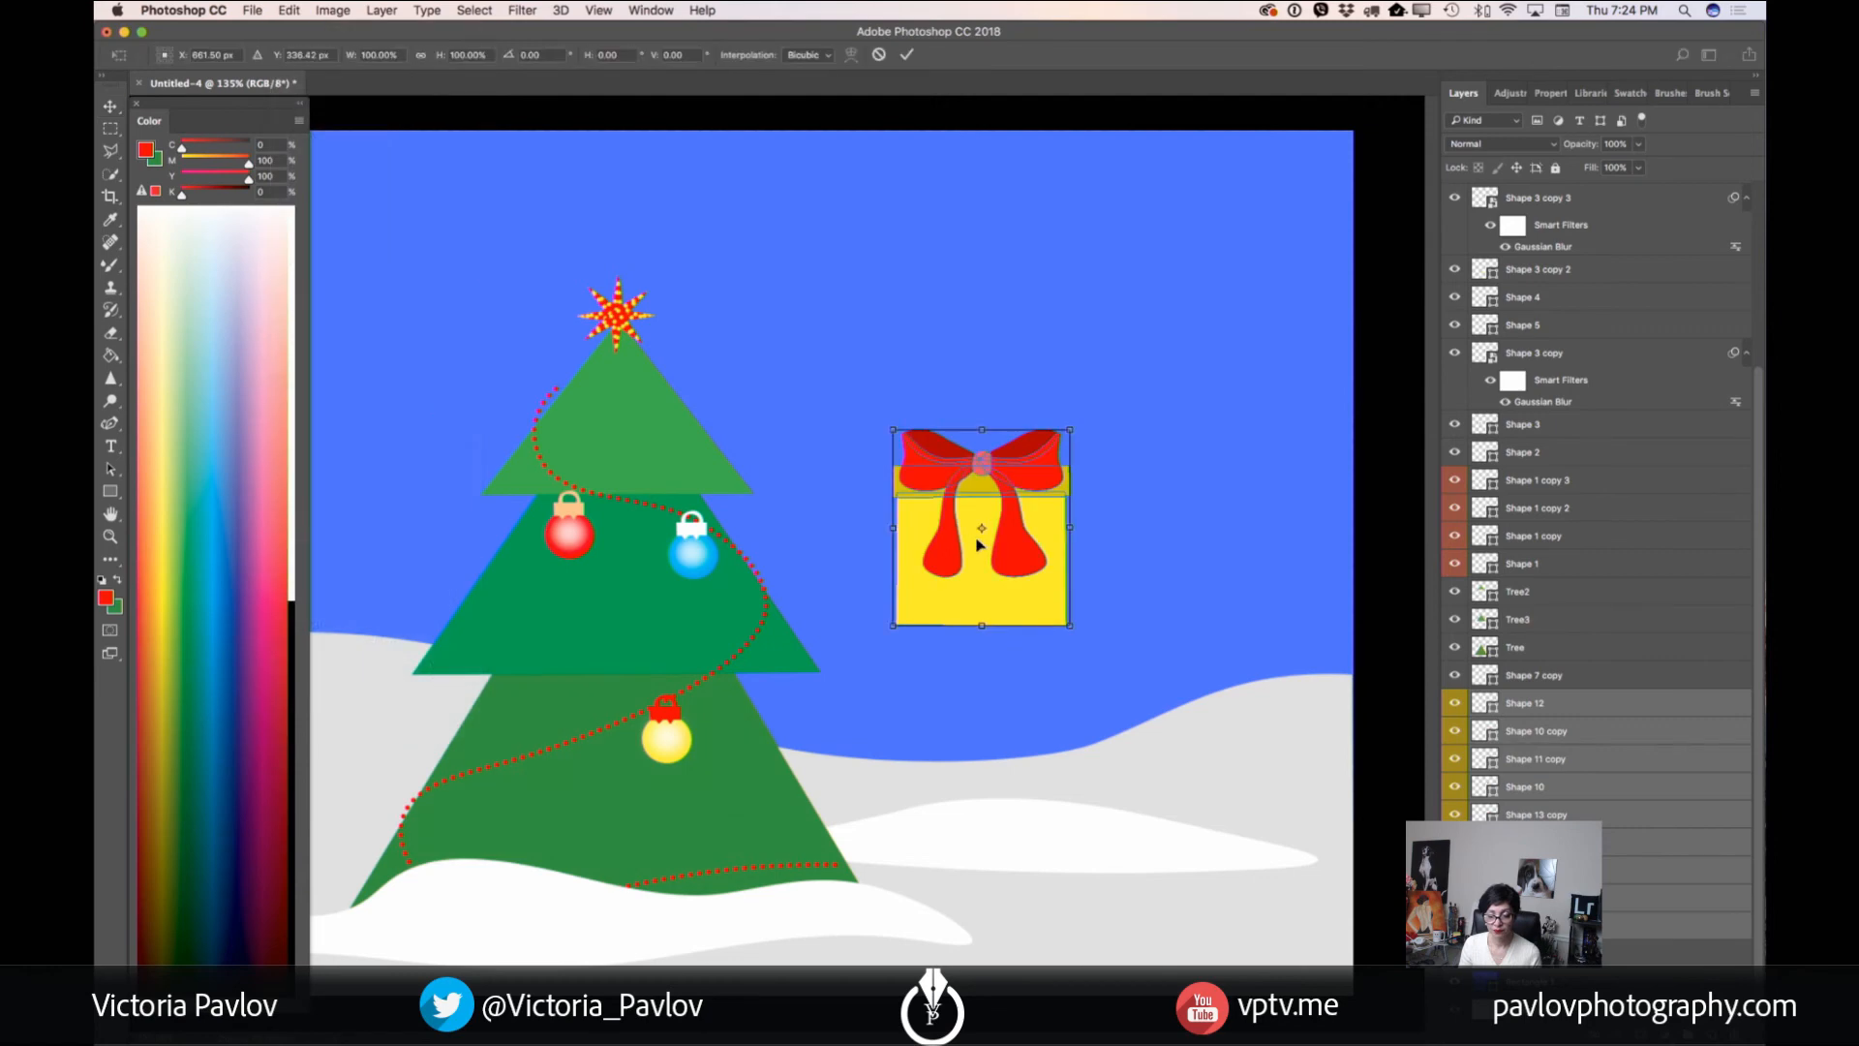
left_click_drag(979, 545, 999, 765)
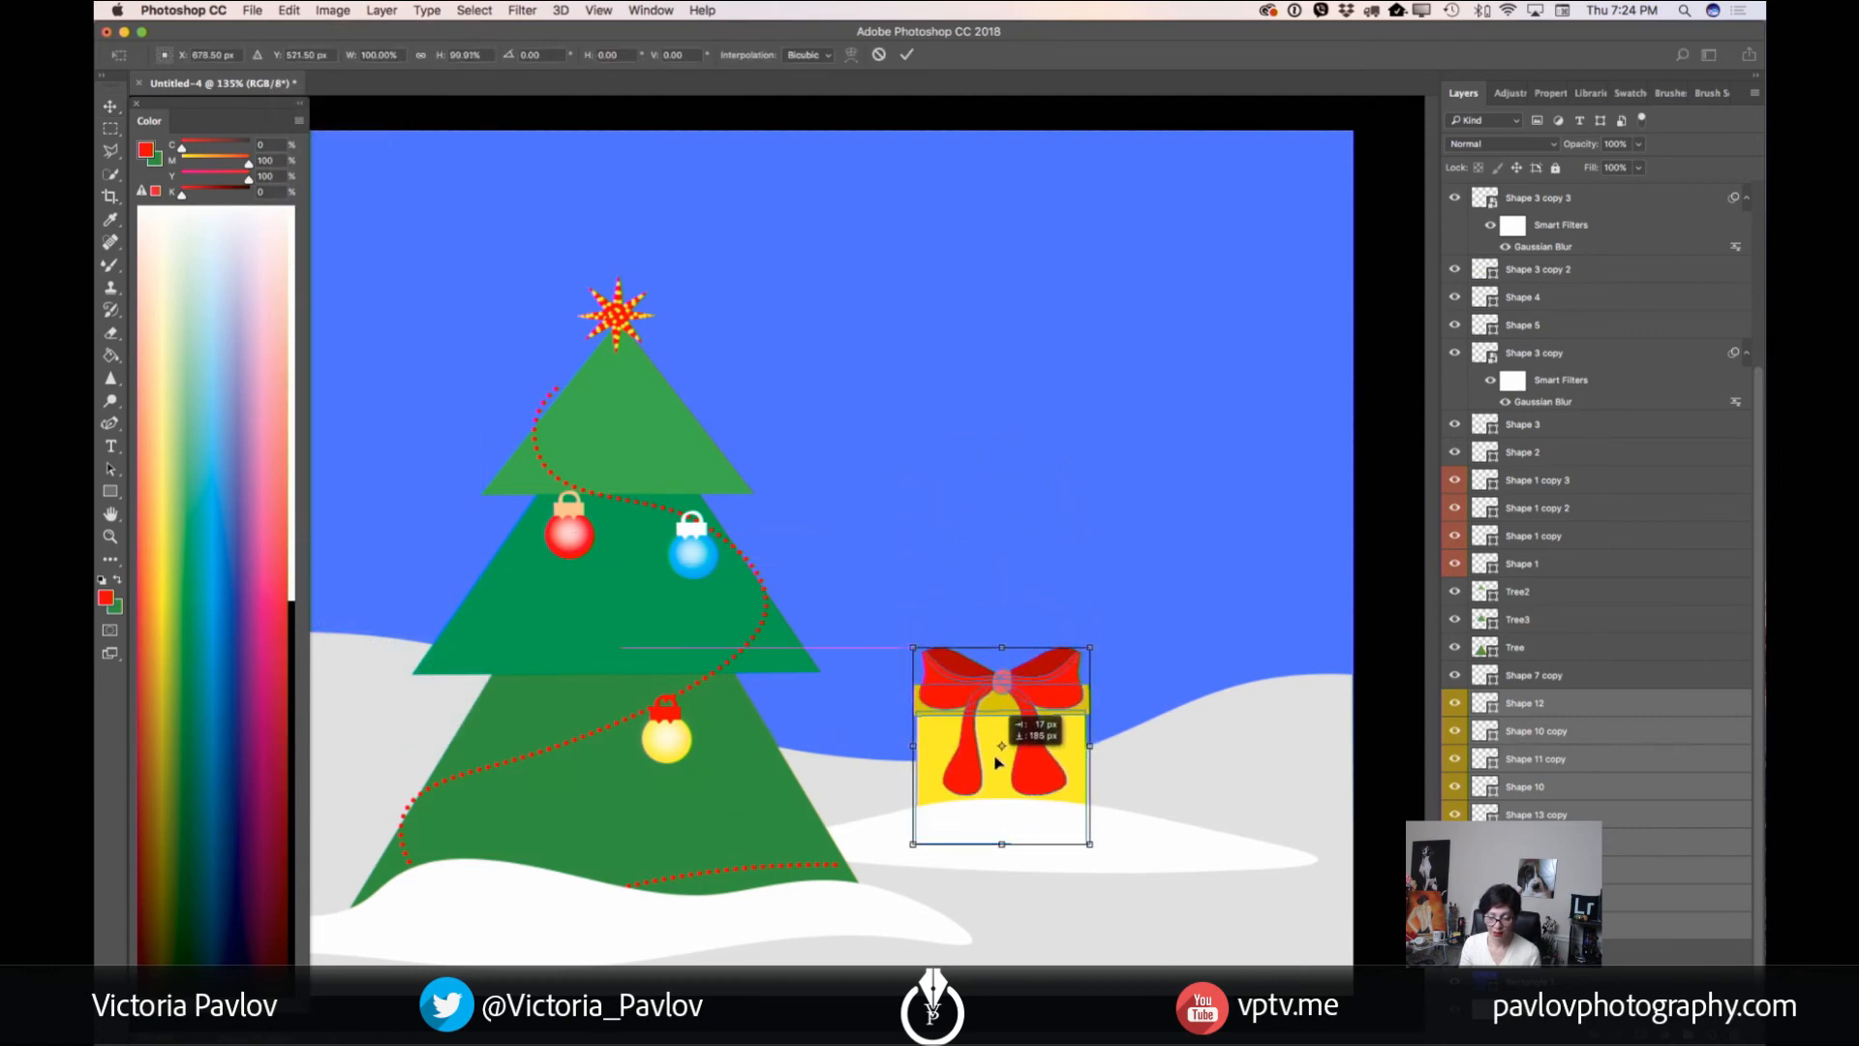
left_click_drag(913, 649, 939, 689)
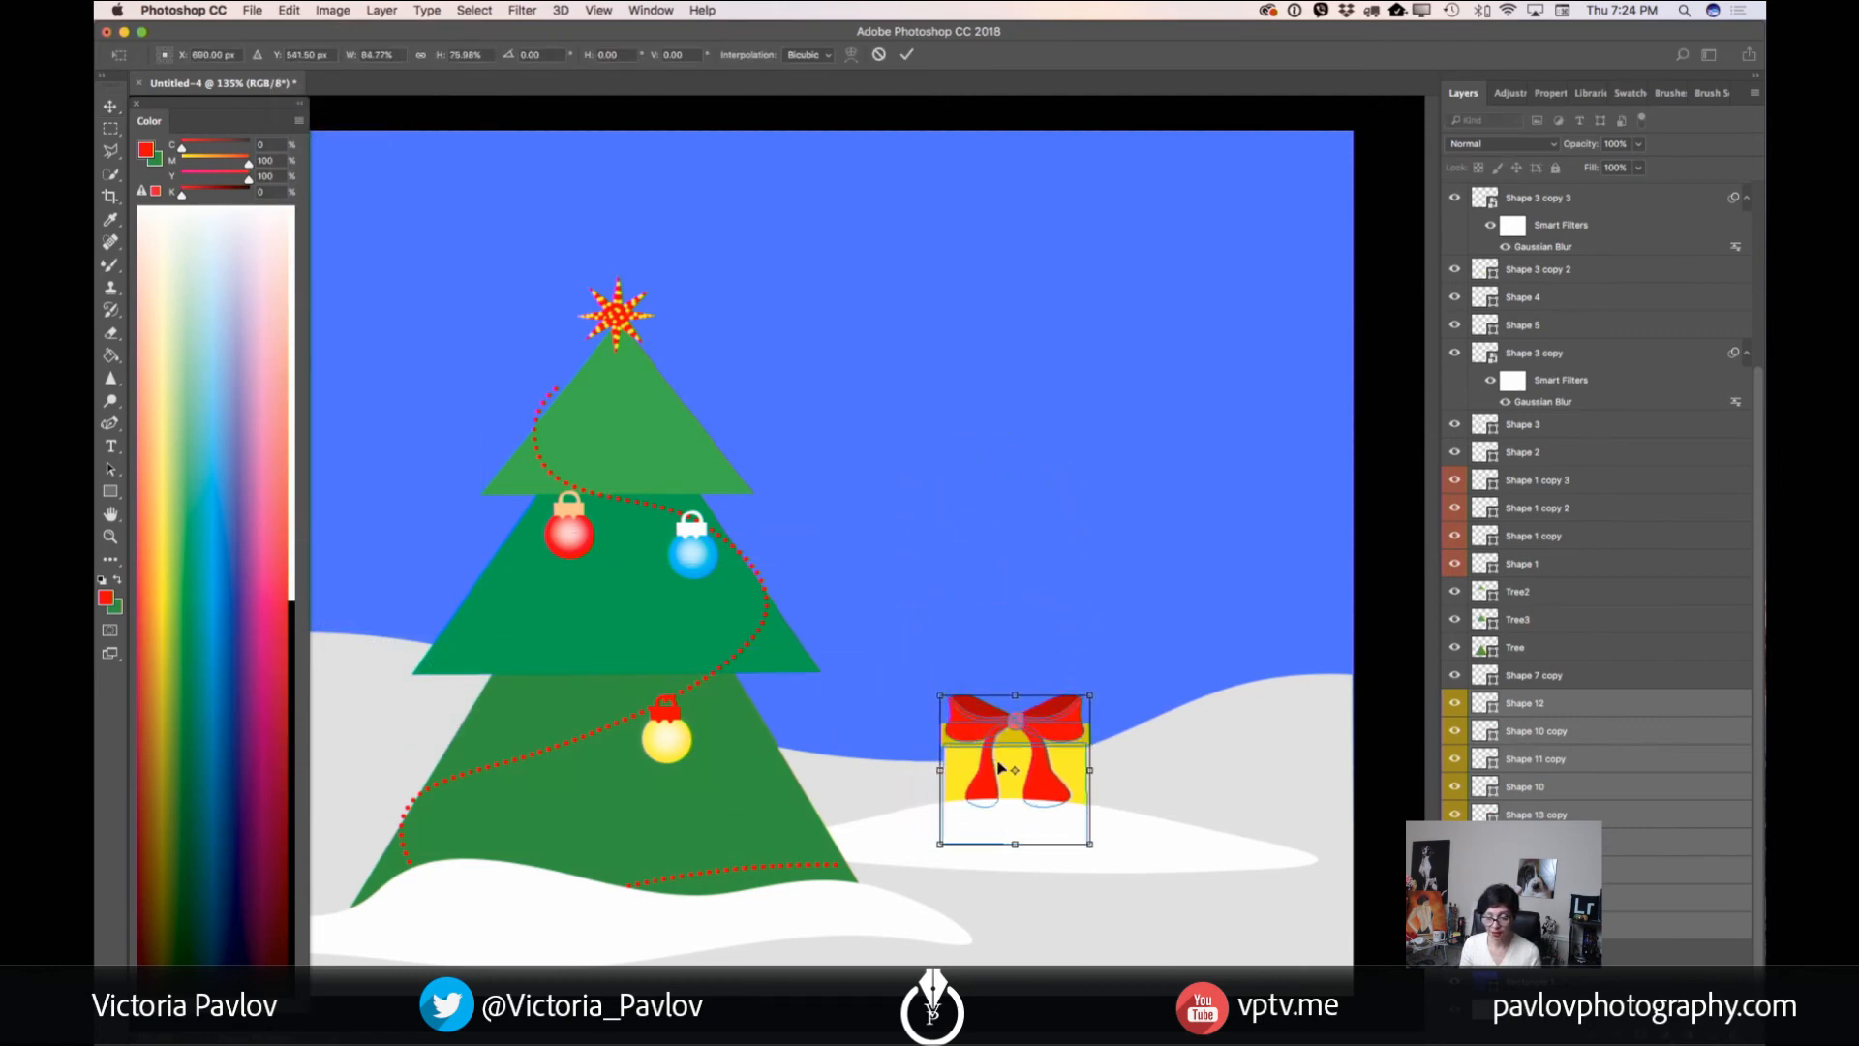
left_click_drag(1006, 772, 953, 774)
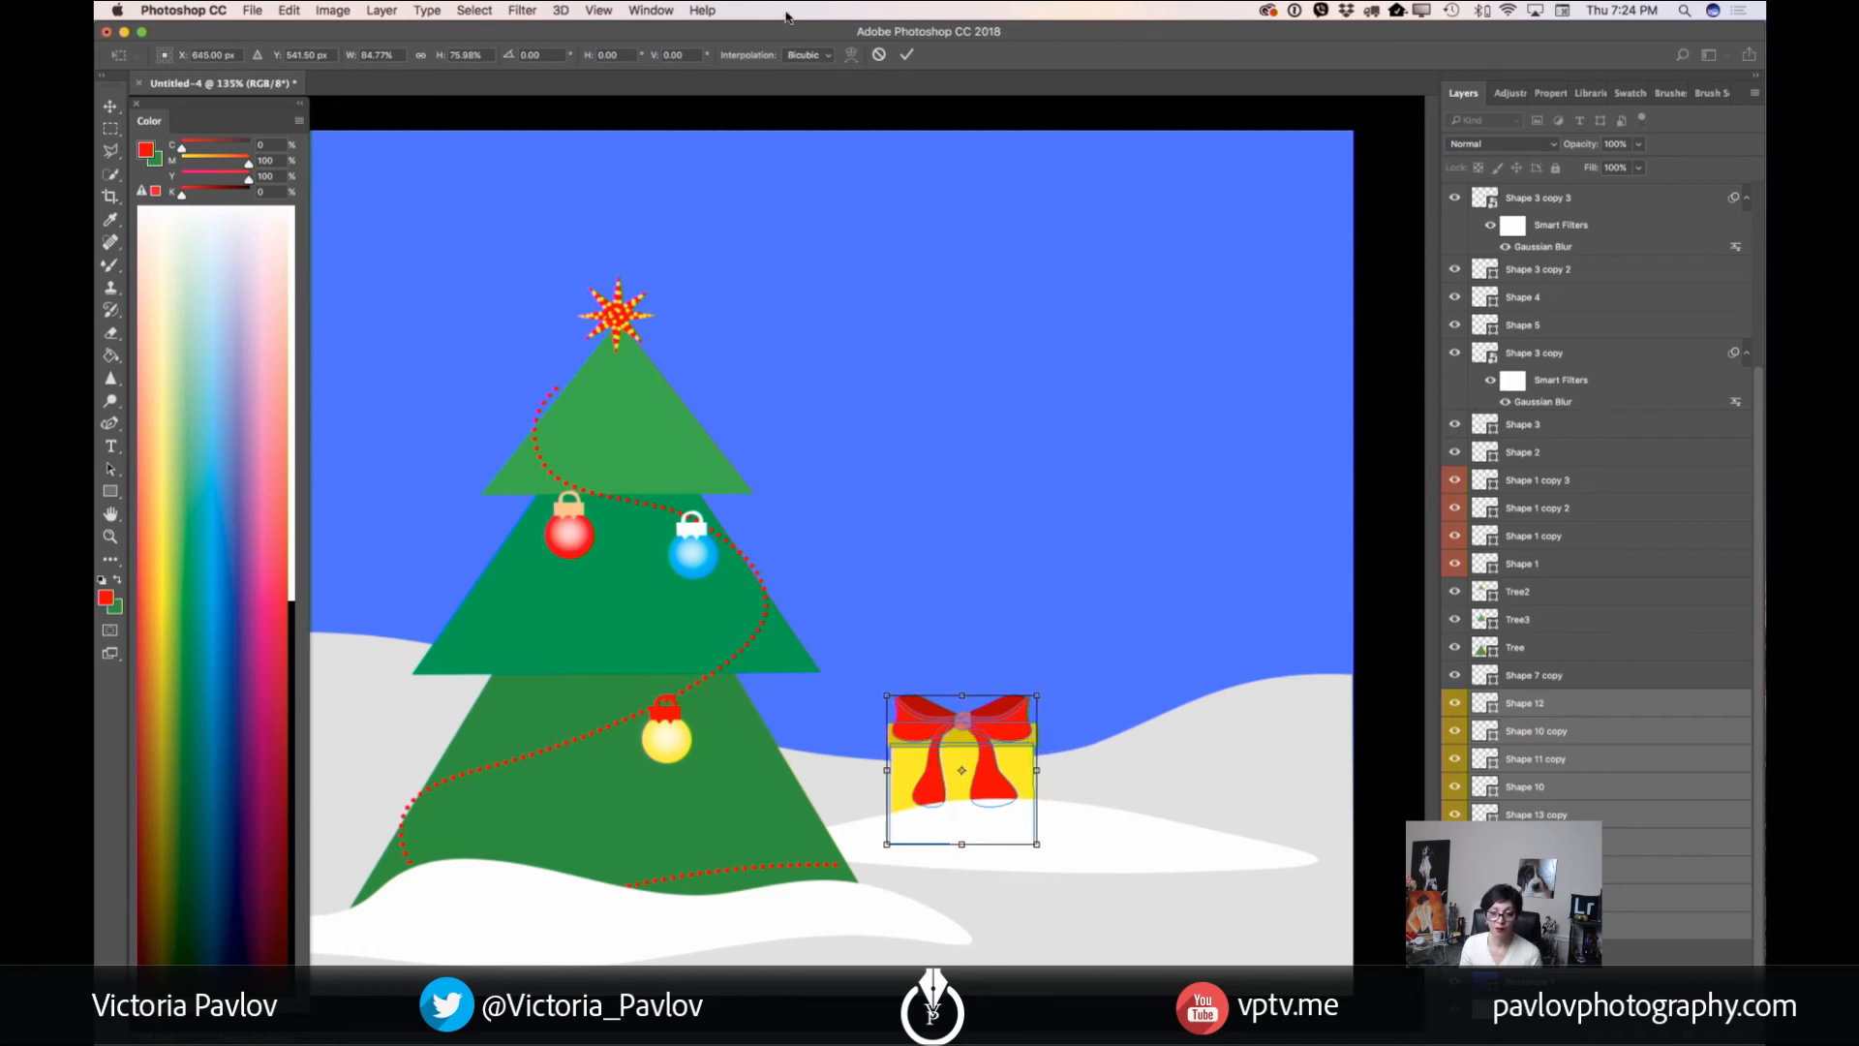
left_click(906, 54)
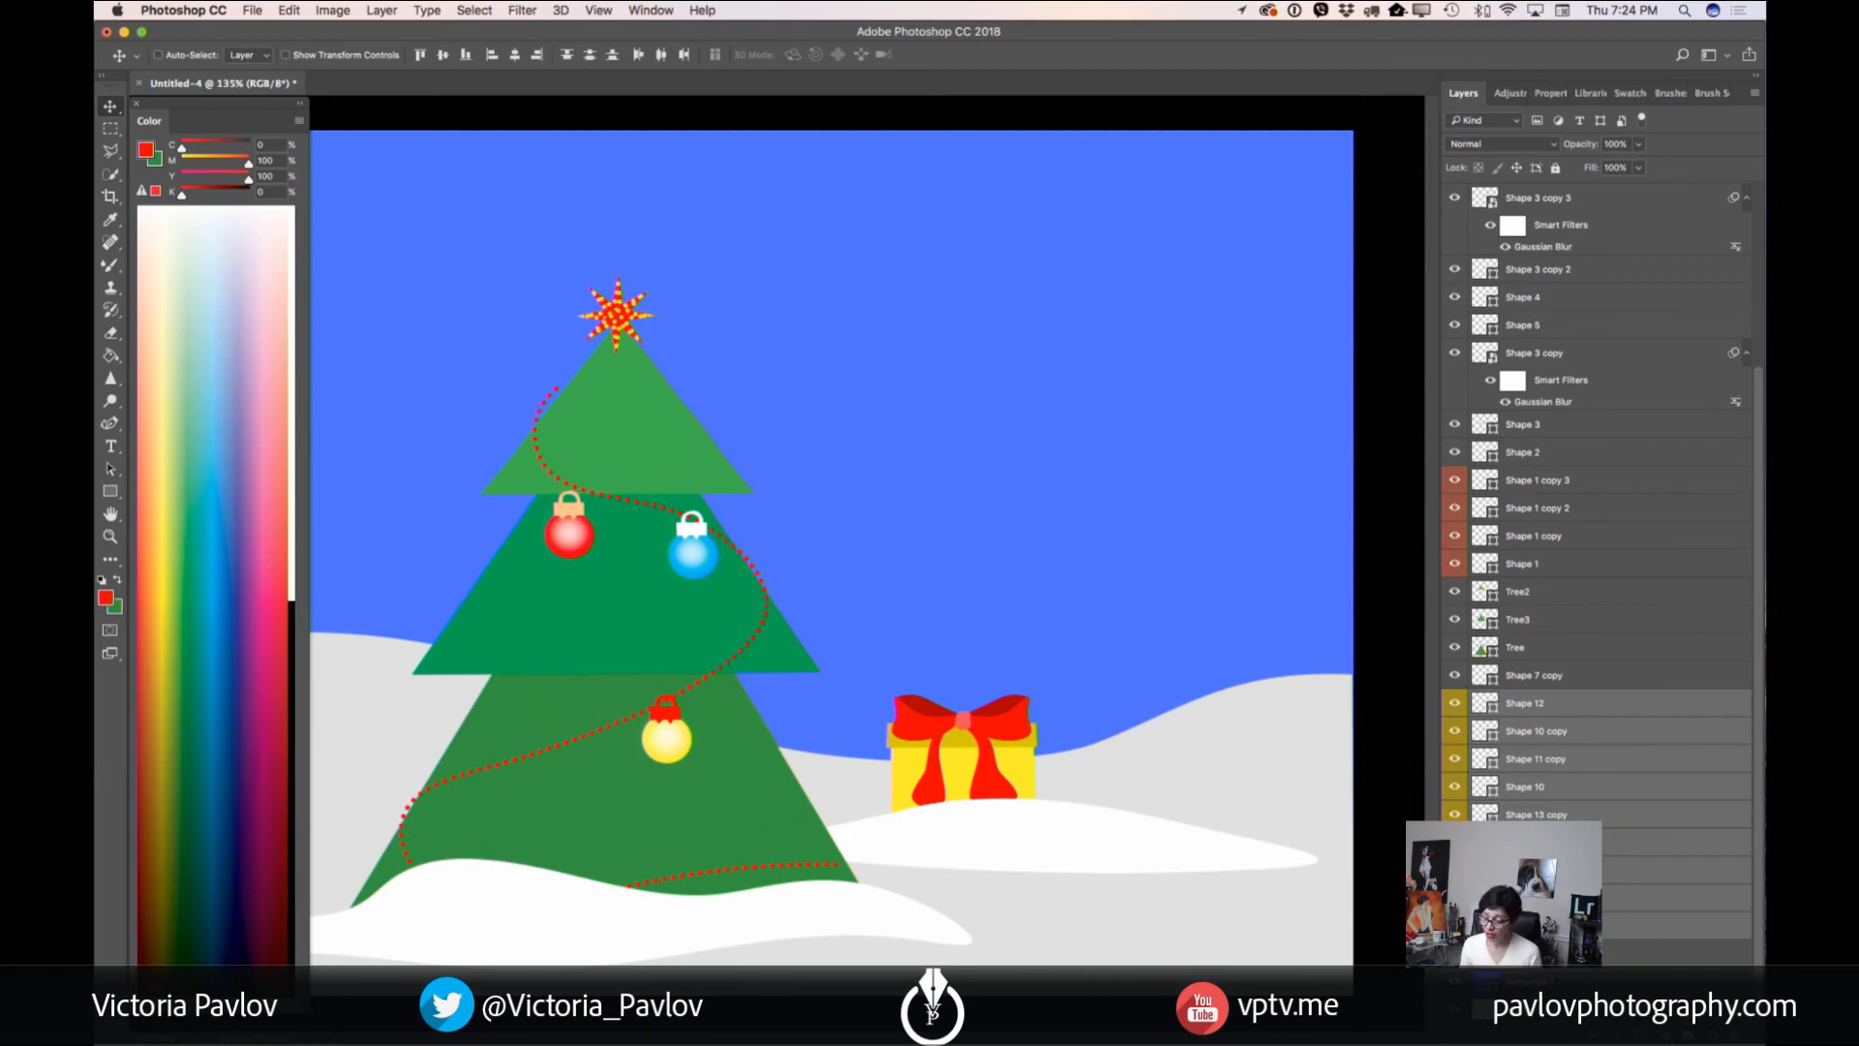
- Duplicate the gift, enlarge the copy to 131.25% × 137.01% with Free Transform, and place it slightly overlapping the first gift's right side
left_click_drag(1673, 888, 1714, 1012)
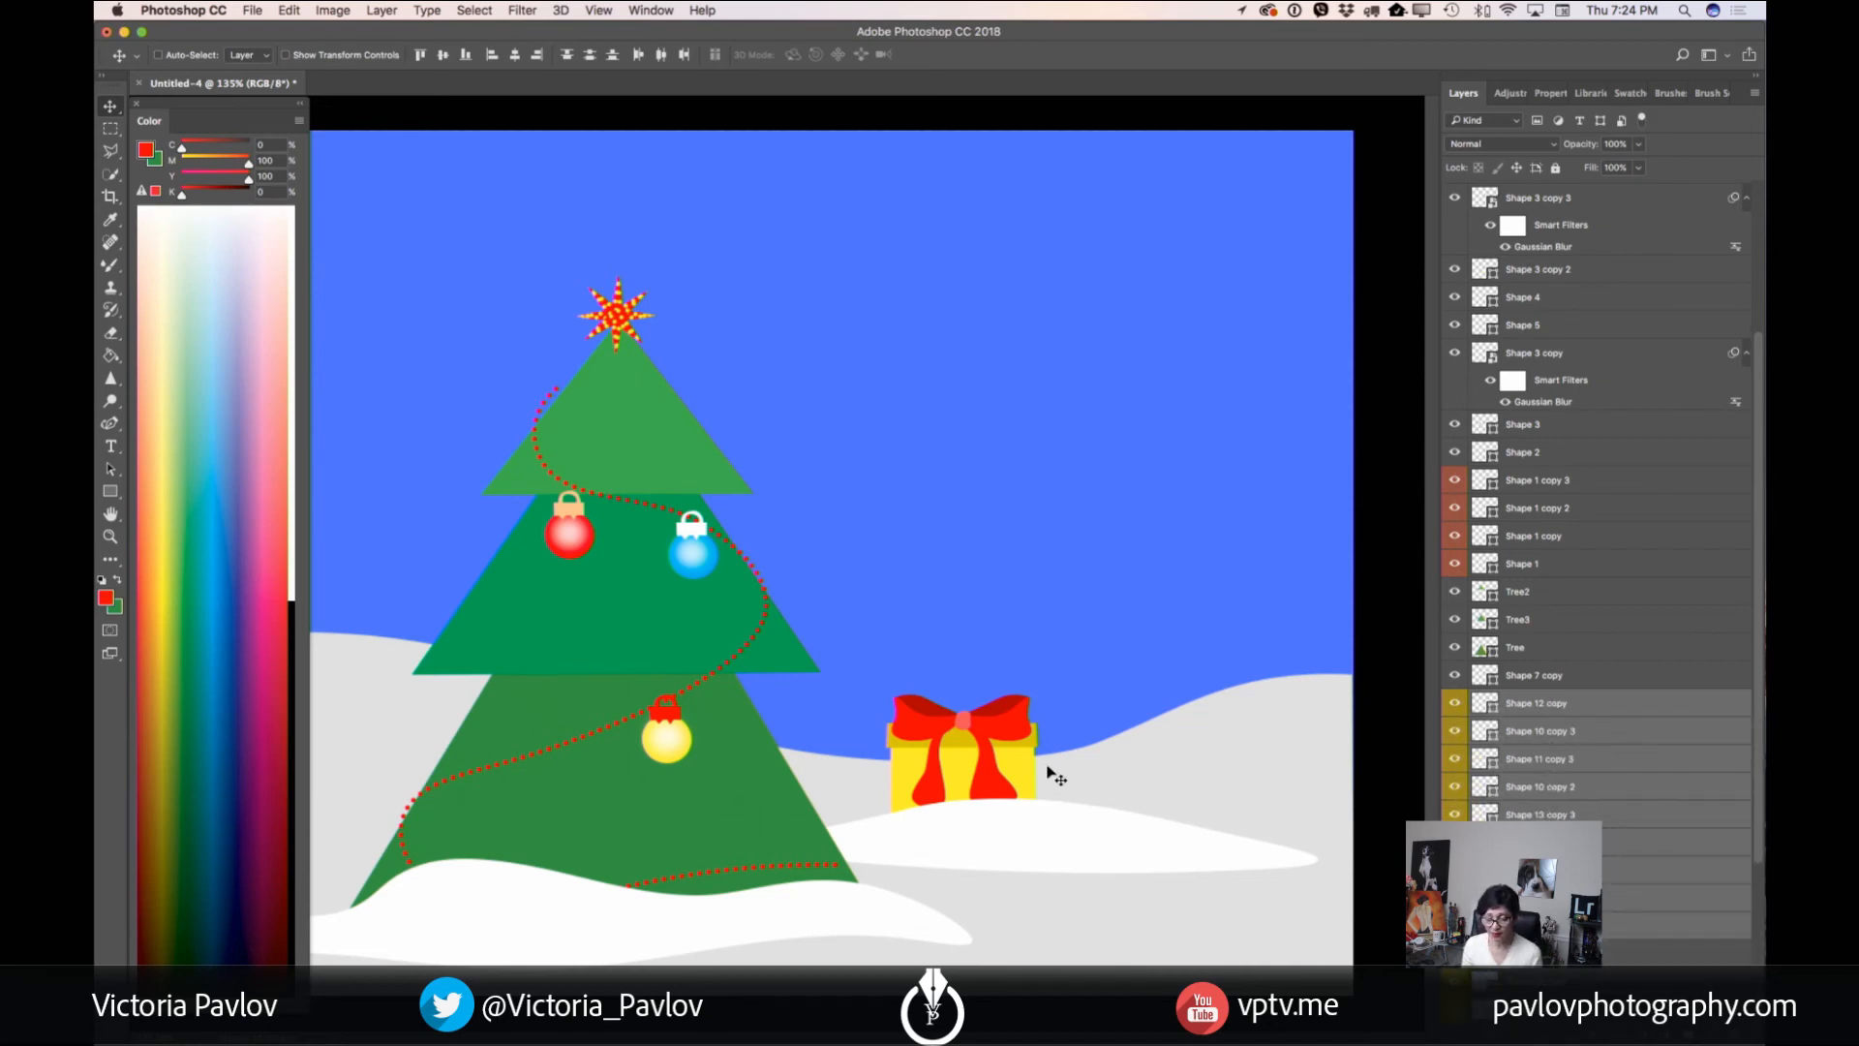
left_click_drag(1050, 764, 1213, 761)
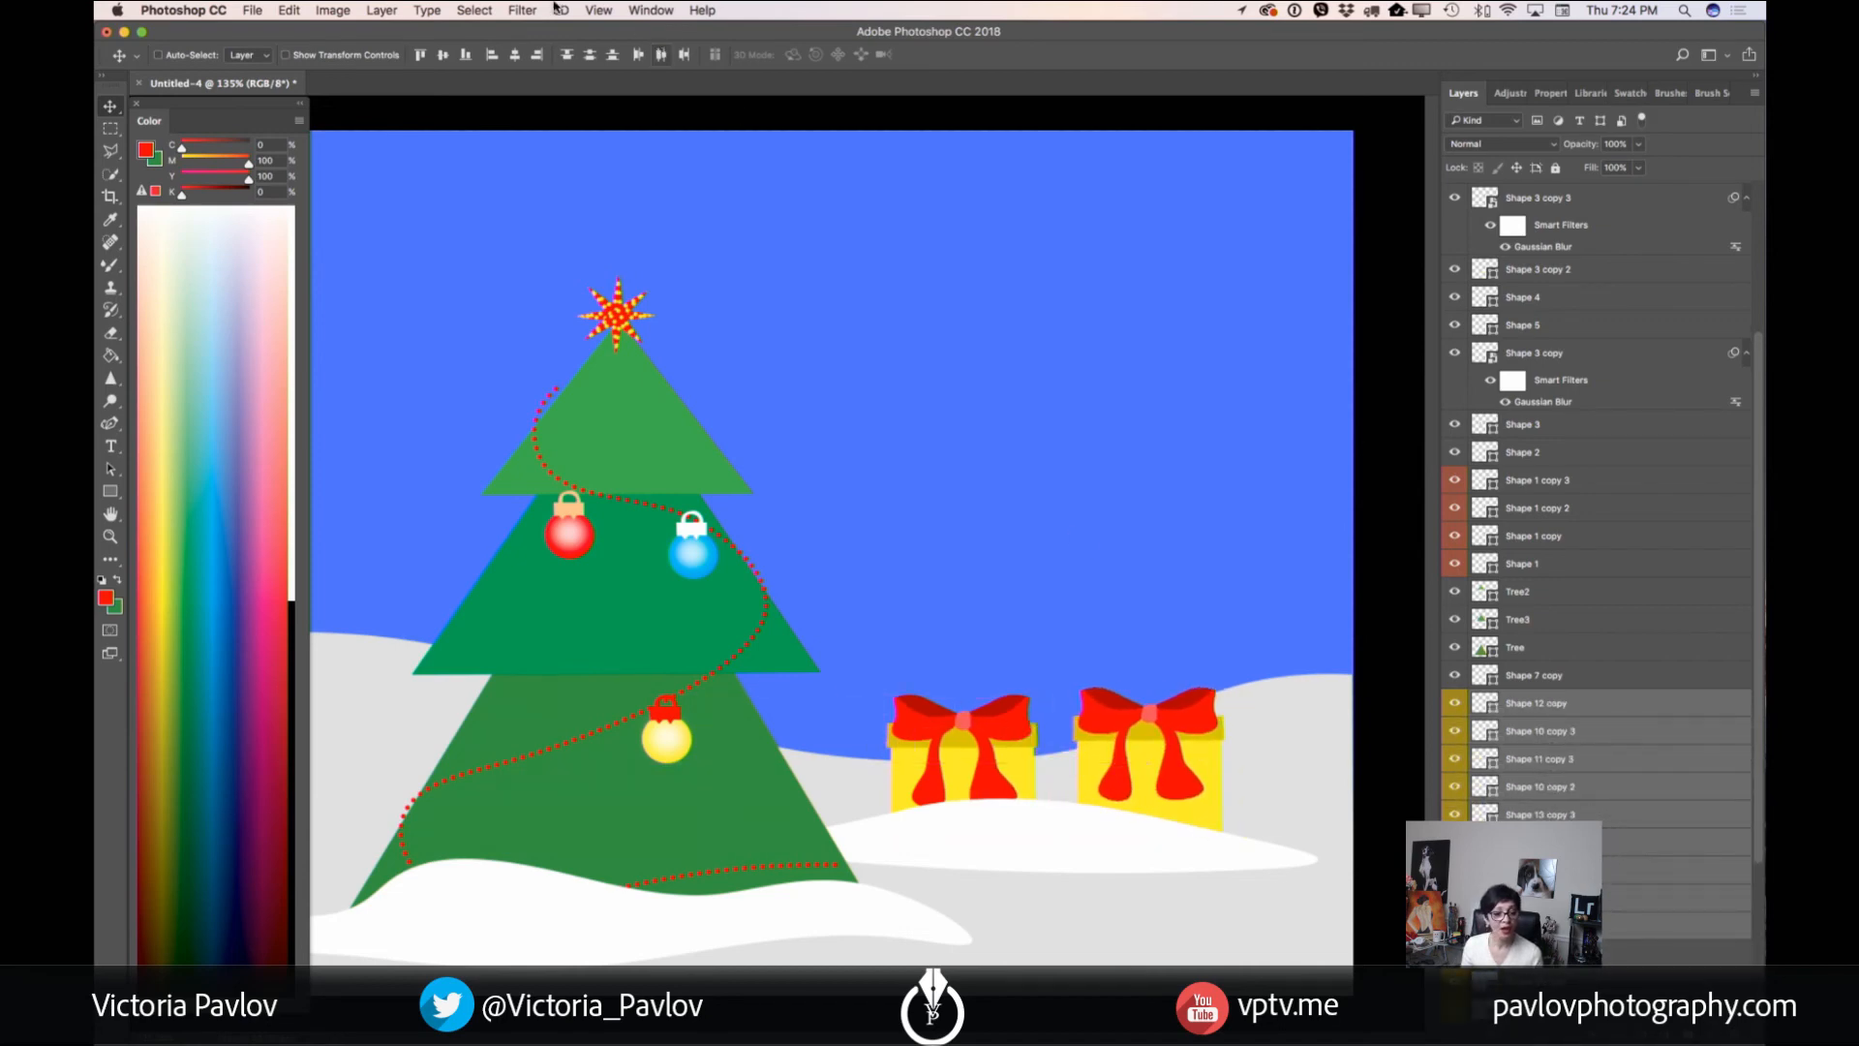
left_click(289, 11)
left_click(334, 382)
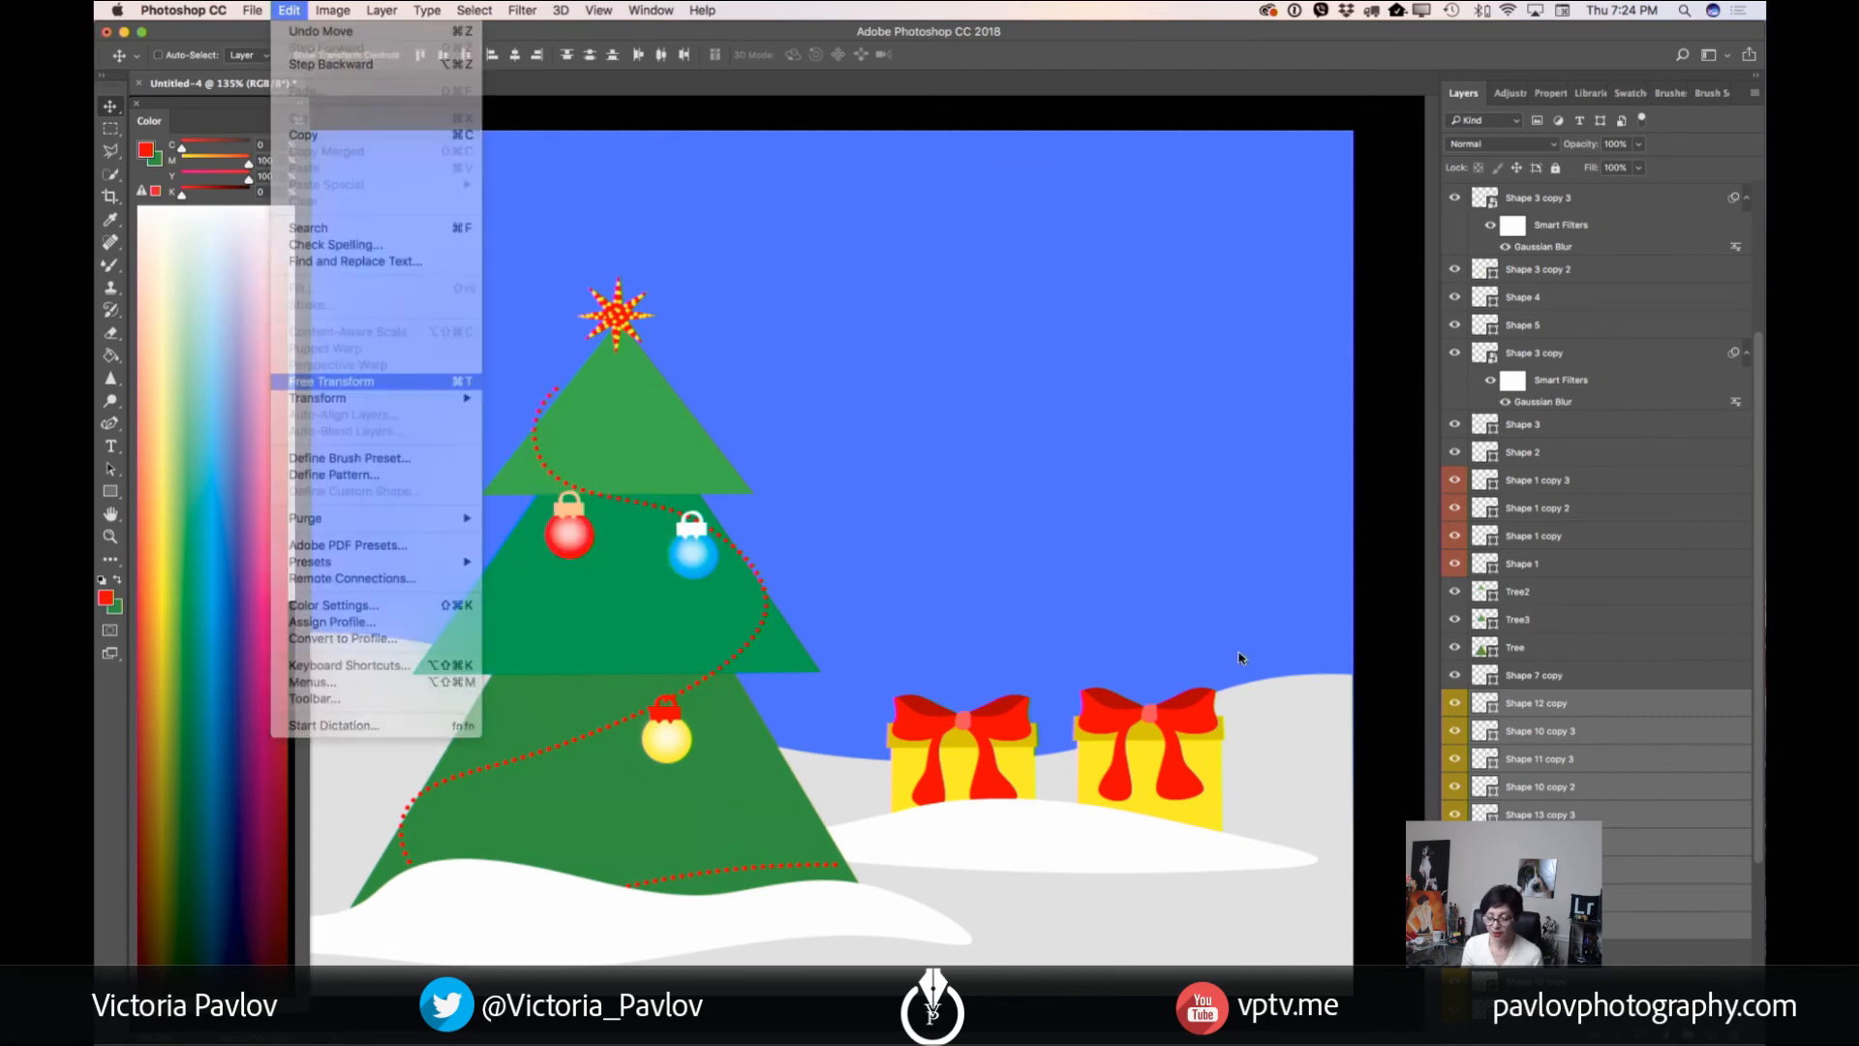
left_click_drag(1228, 683, 1272, 627)
left_click_drag(1247, 724, 1194, 719)
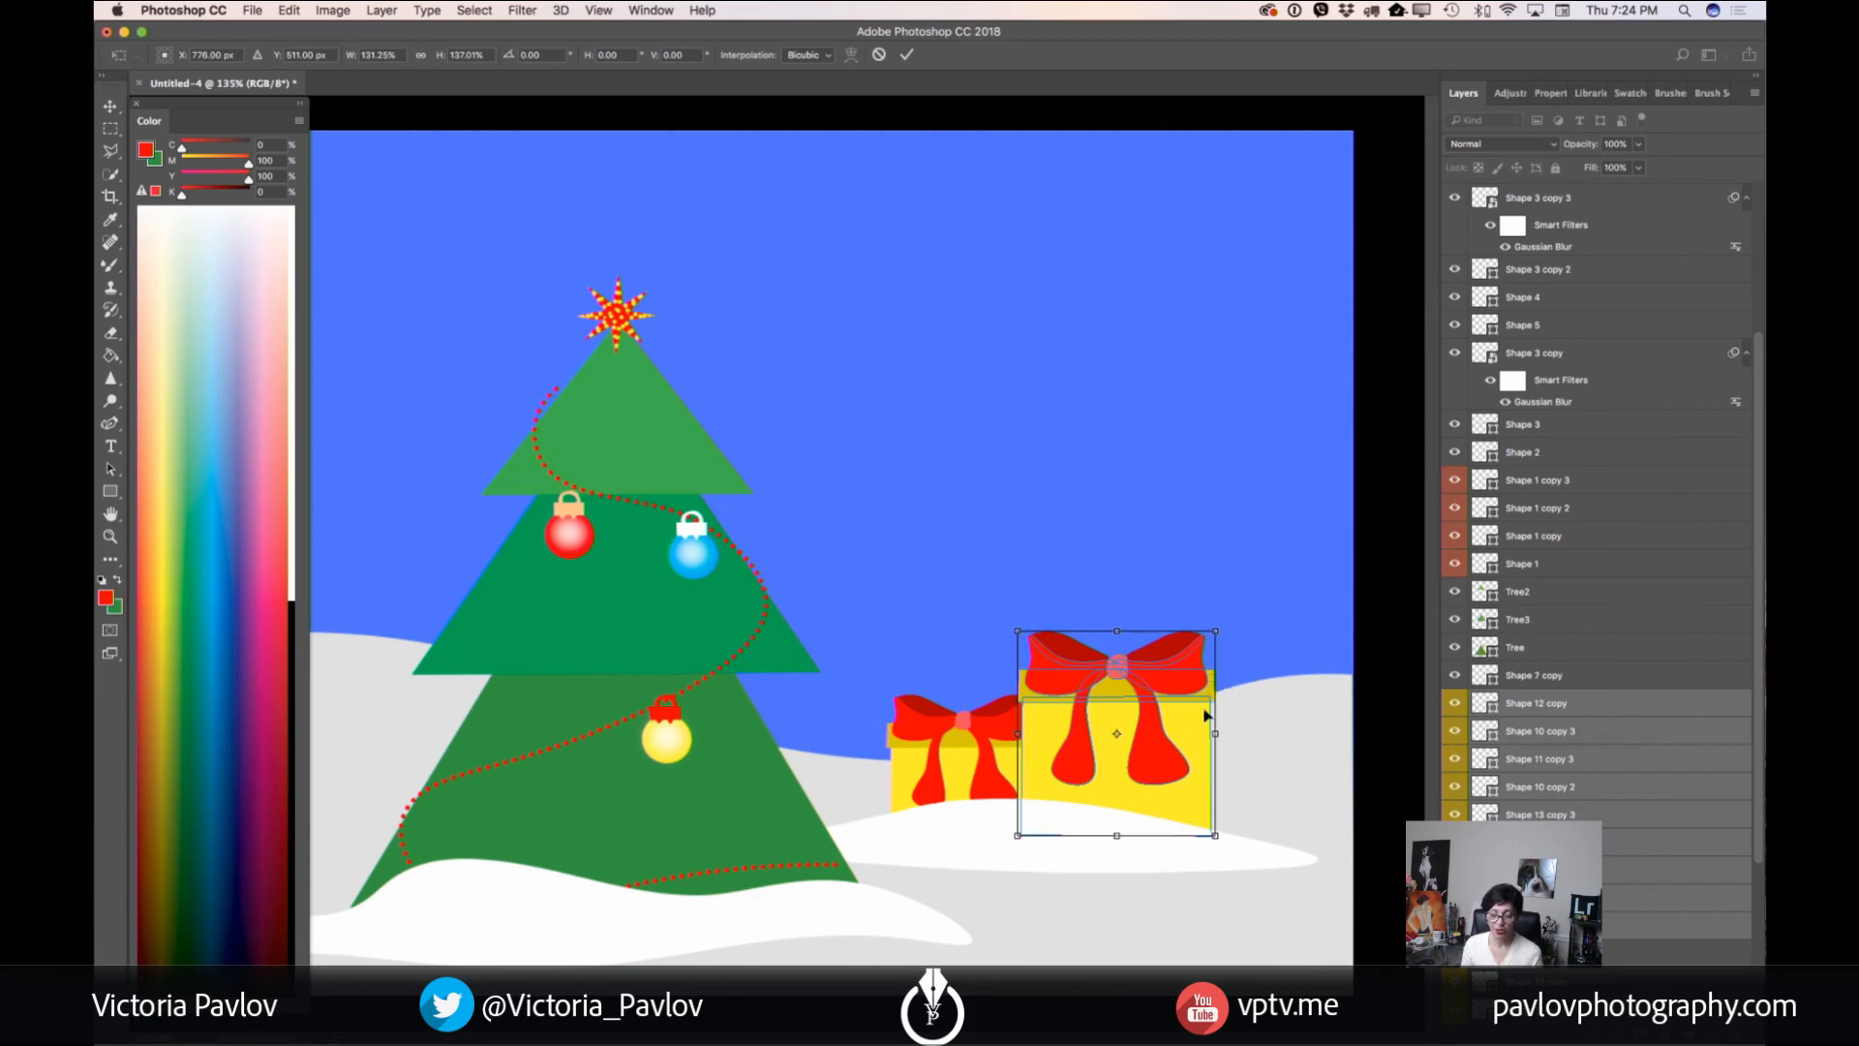
left_click(111, 106)
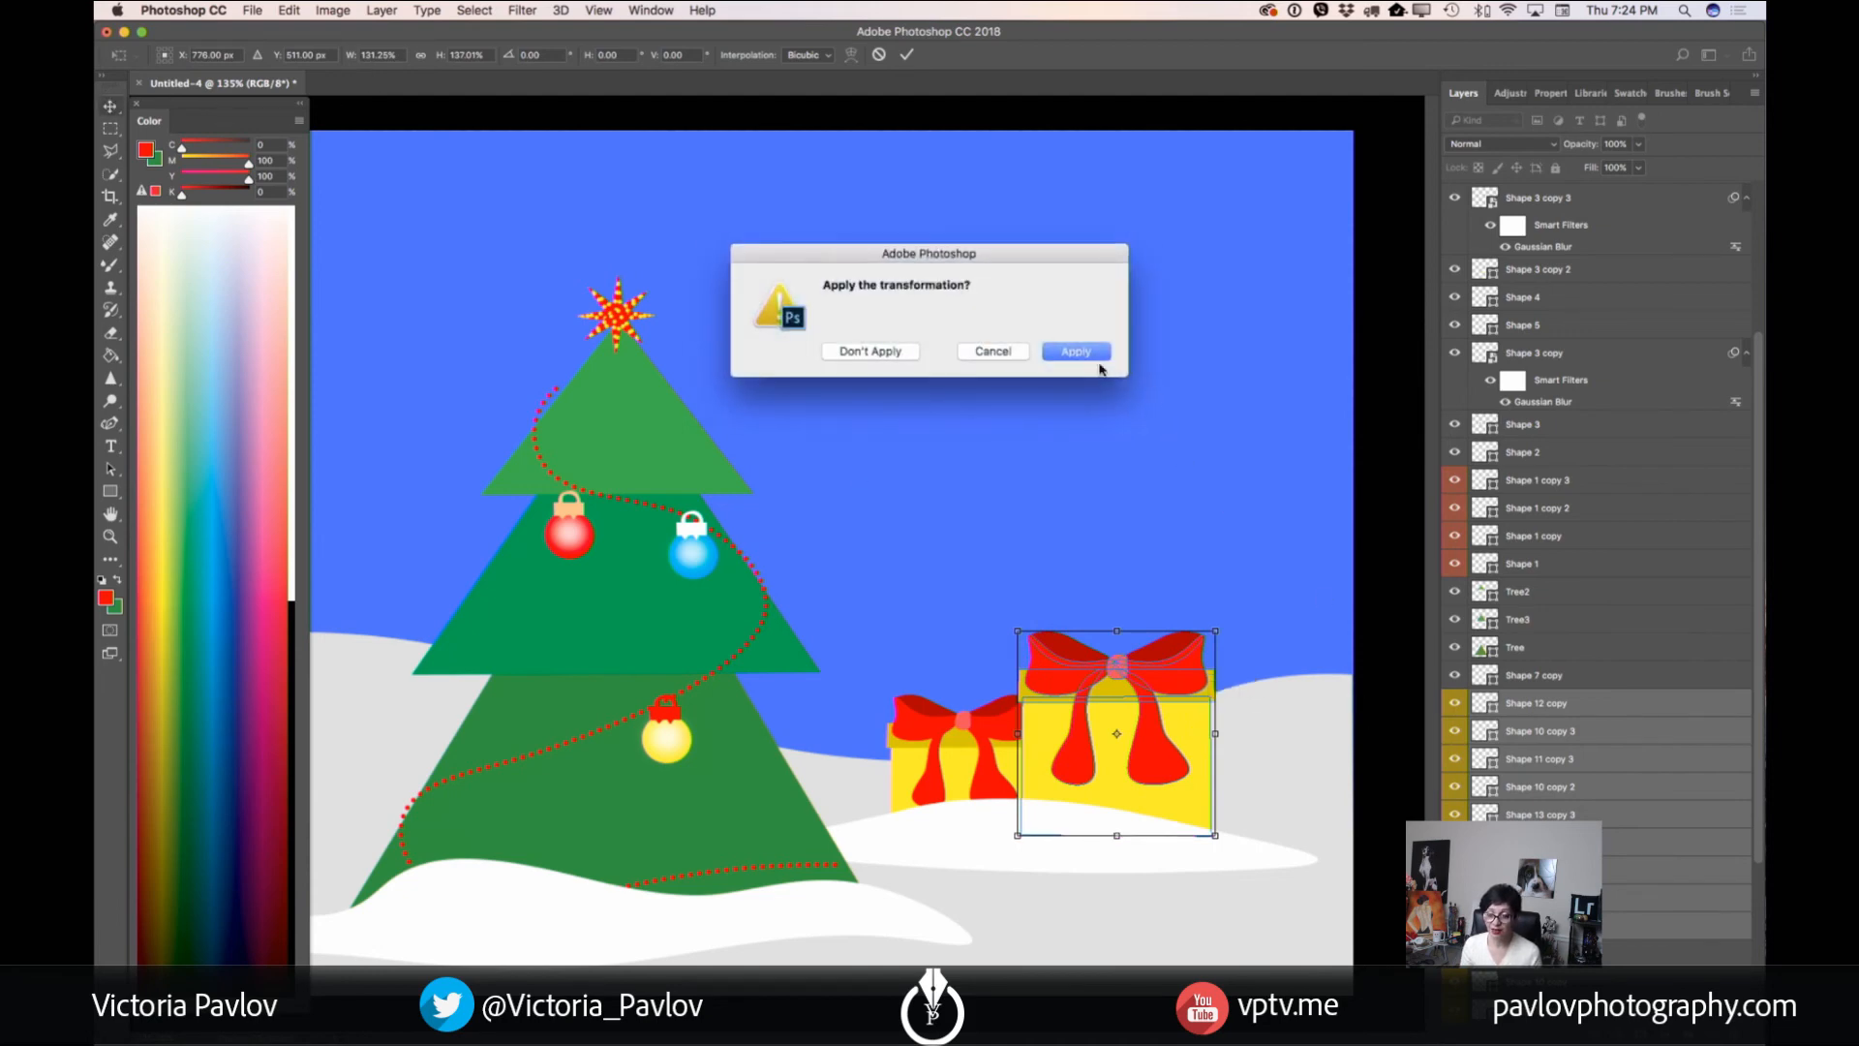
left_click(1075, 354)
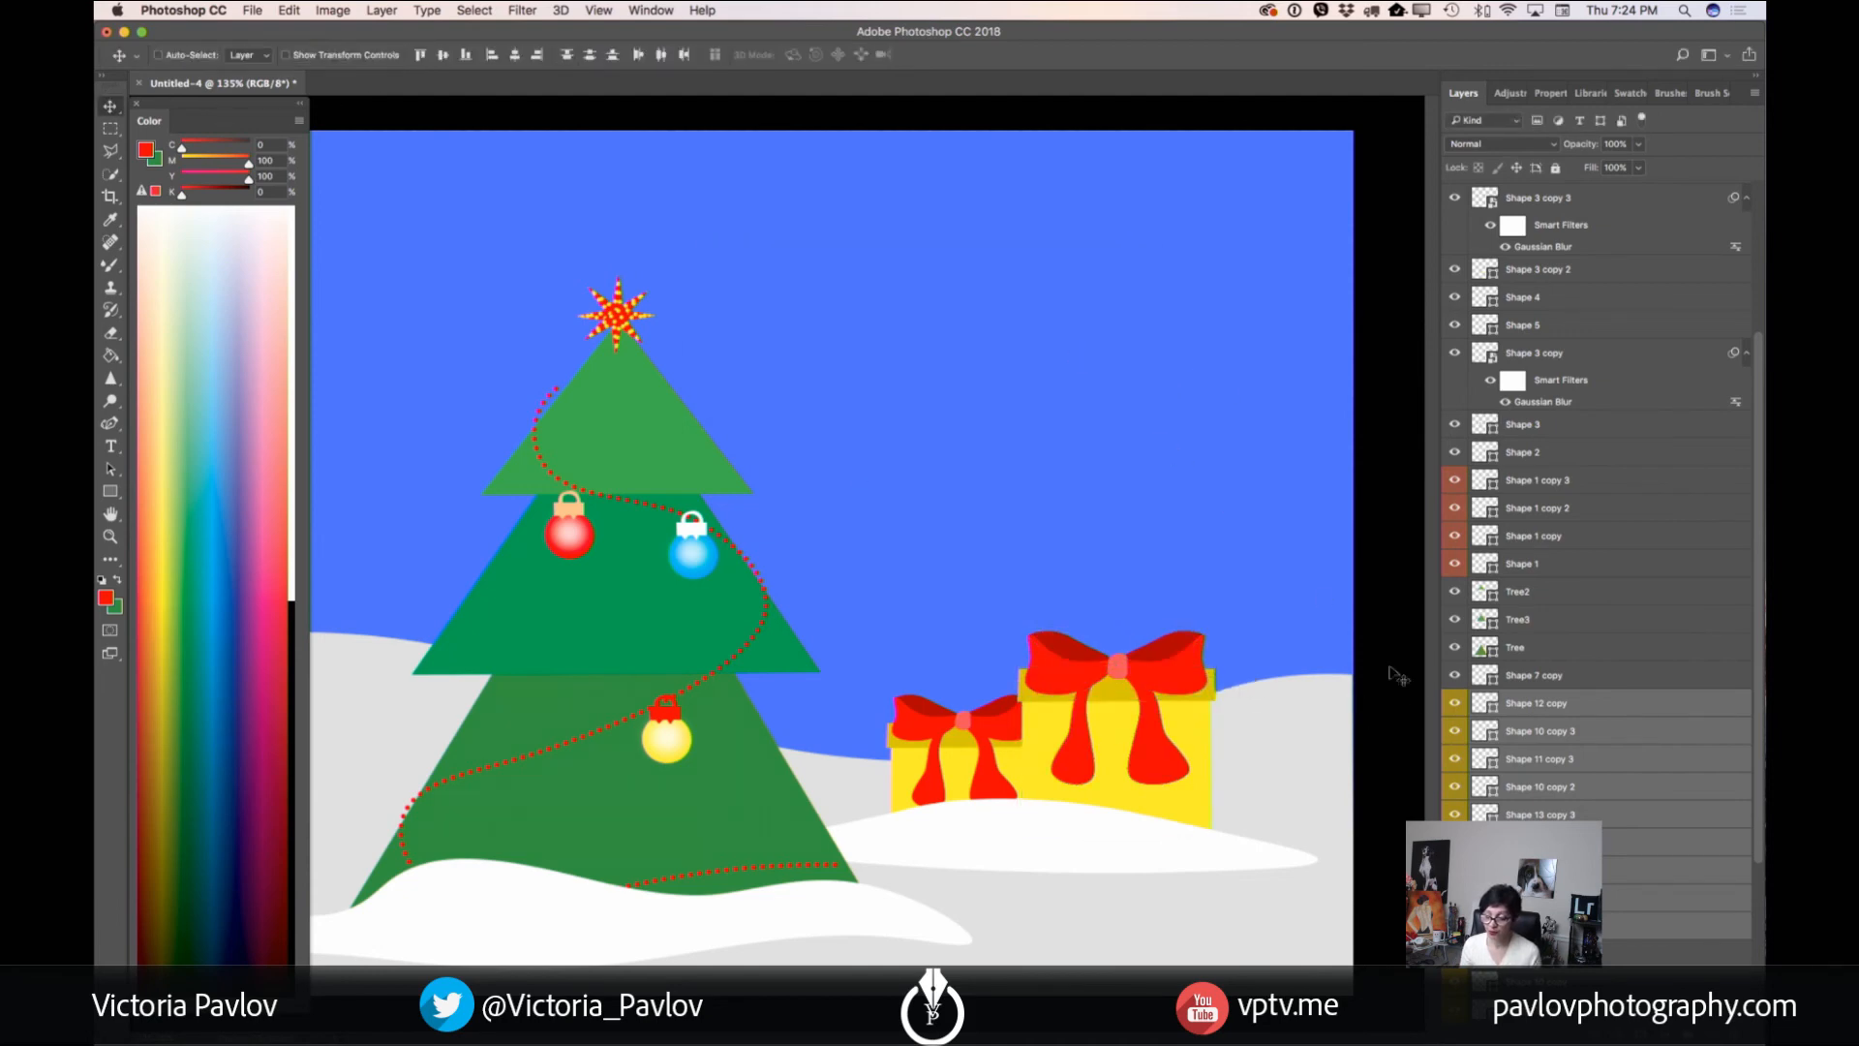
- Change the fill of the larger gift's box body to bright blue
left_click(111, 423)
left_click(1540, 898)
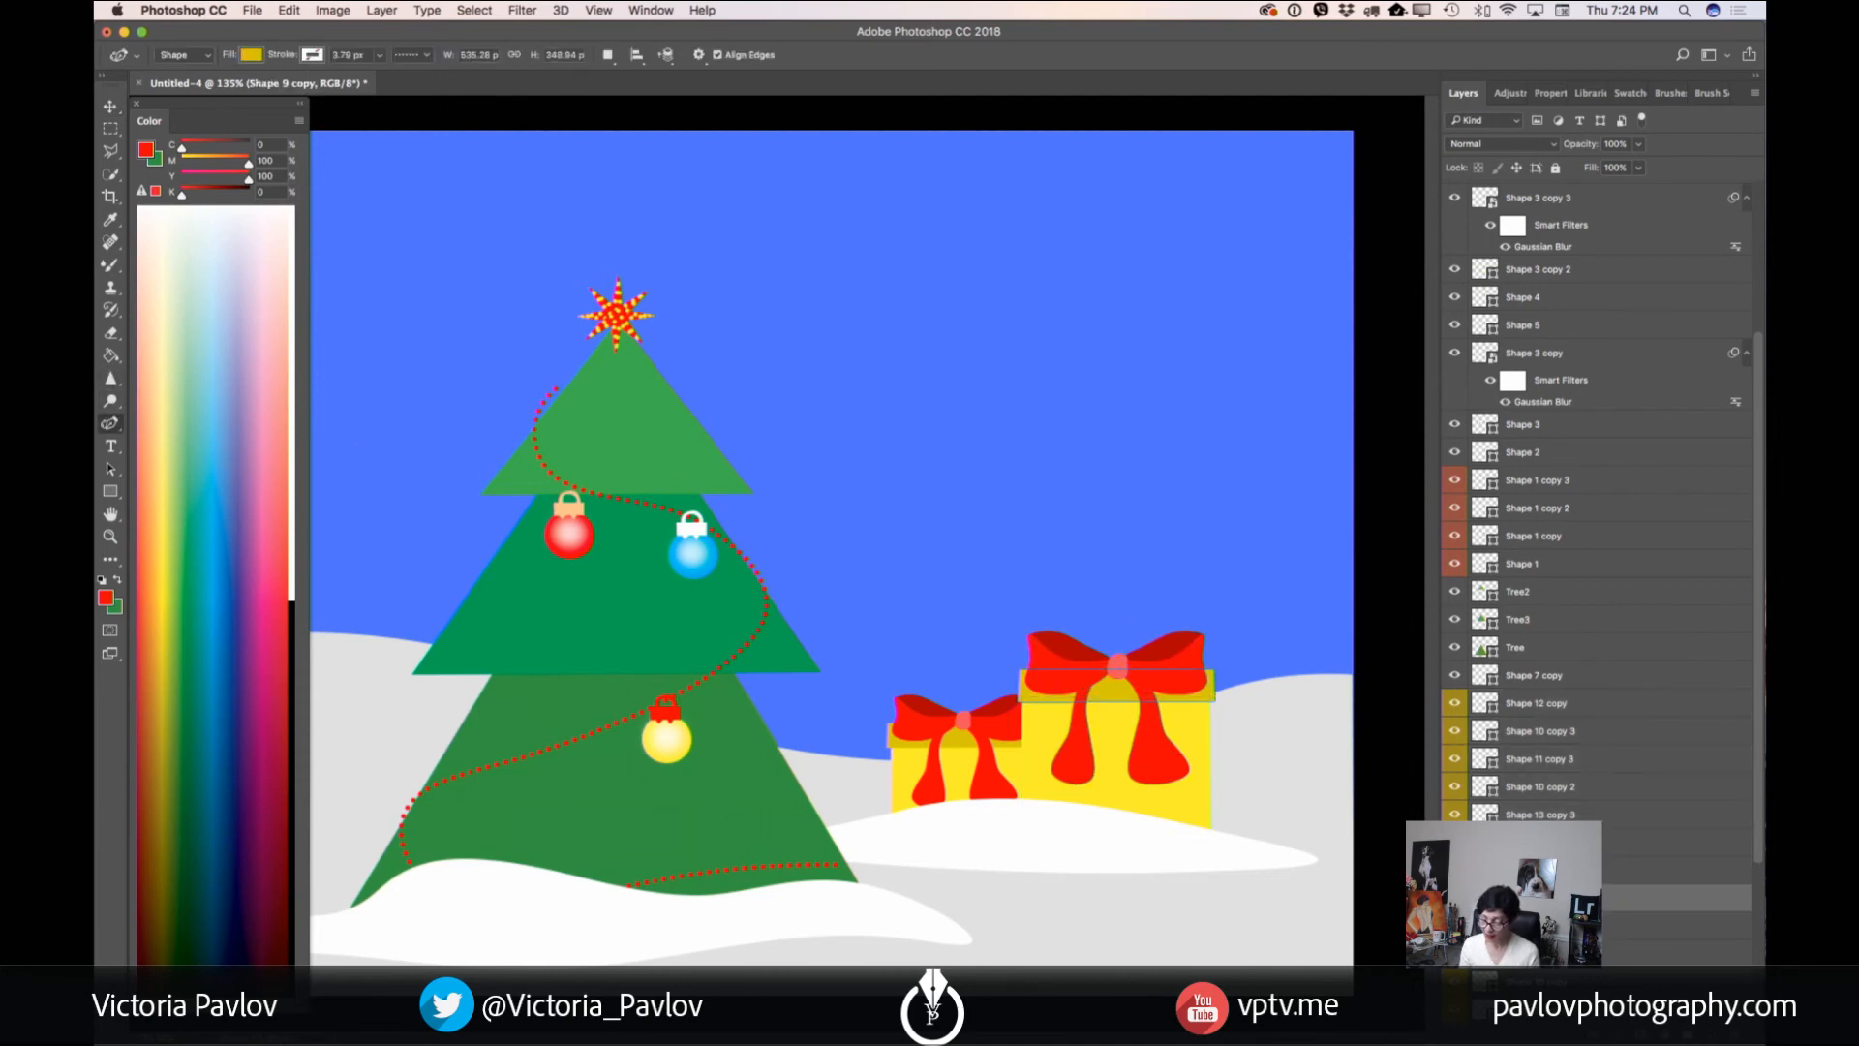
left_click(1540, 926, "shift")
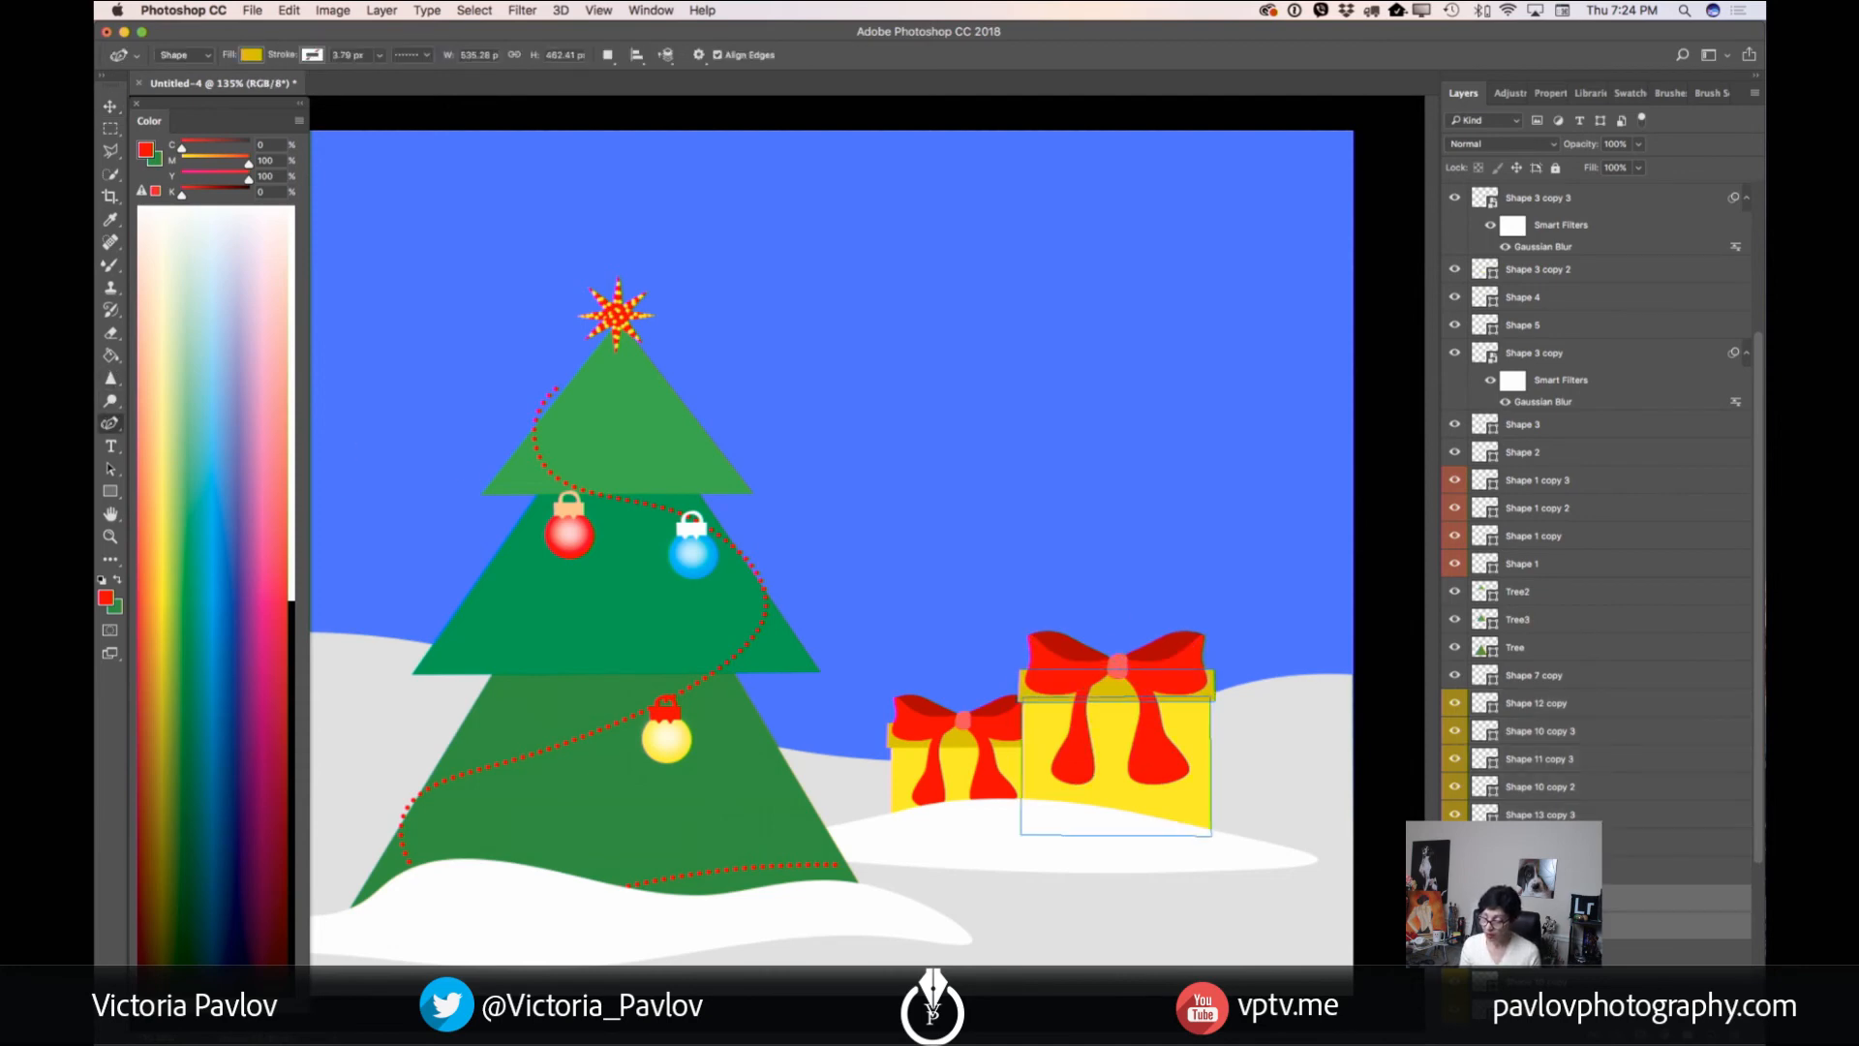
left_click(1540, 926)
left_click(253, 55)
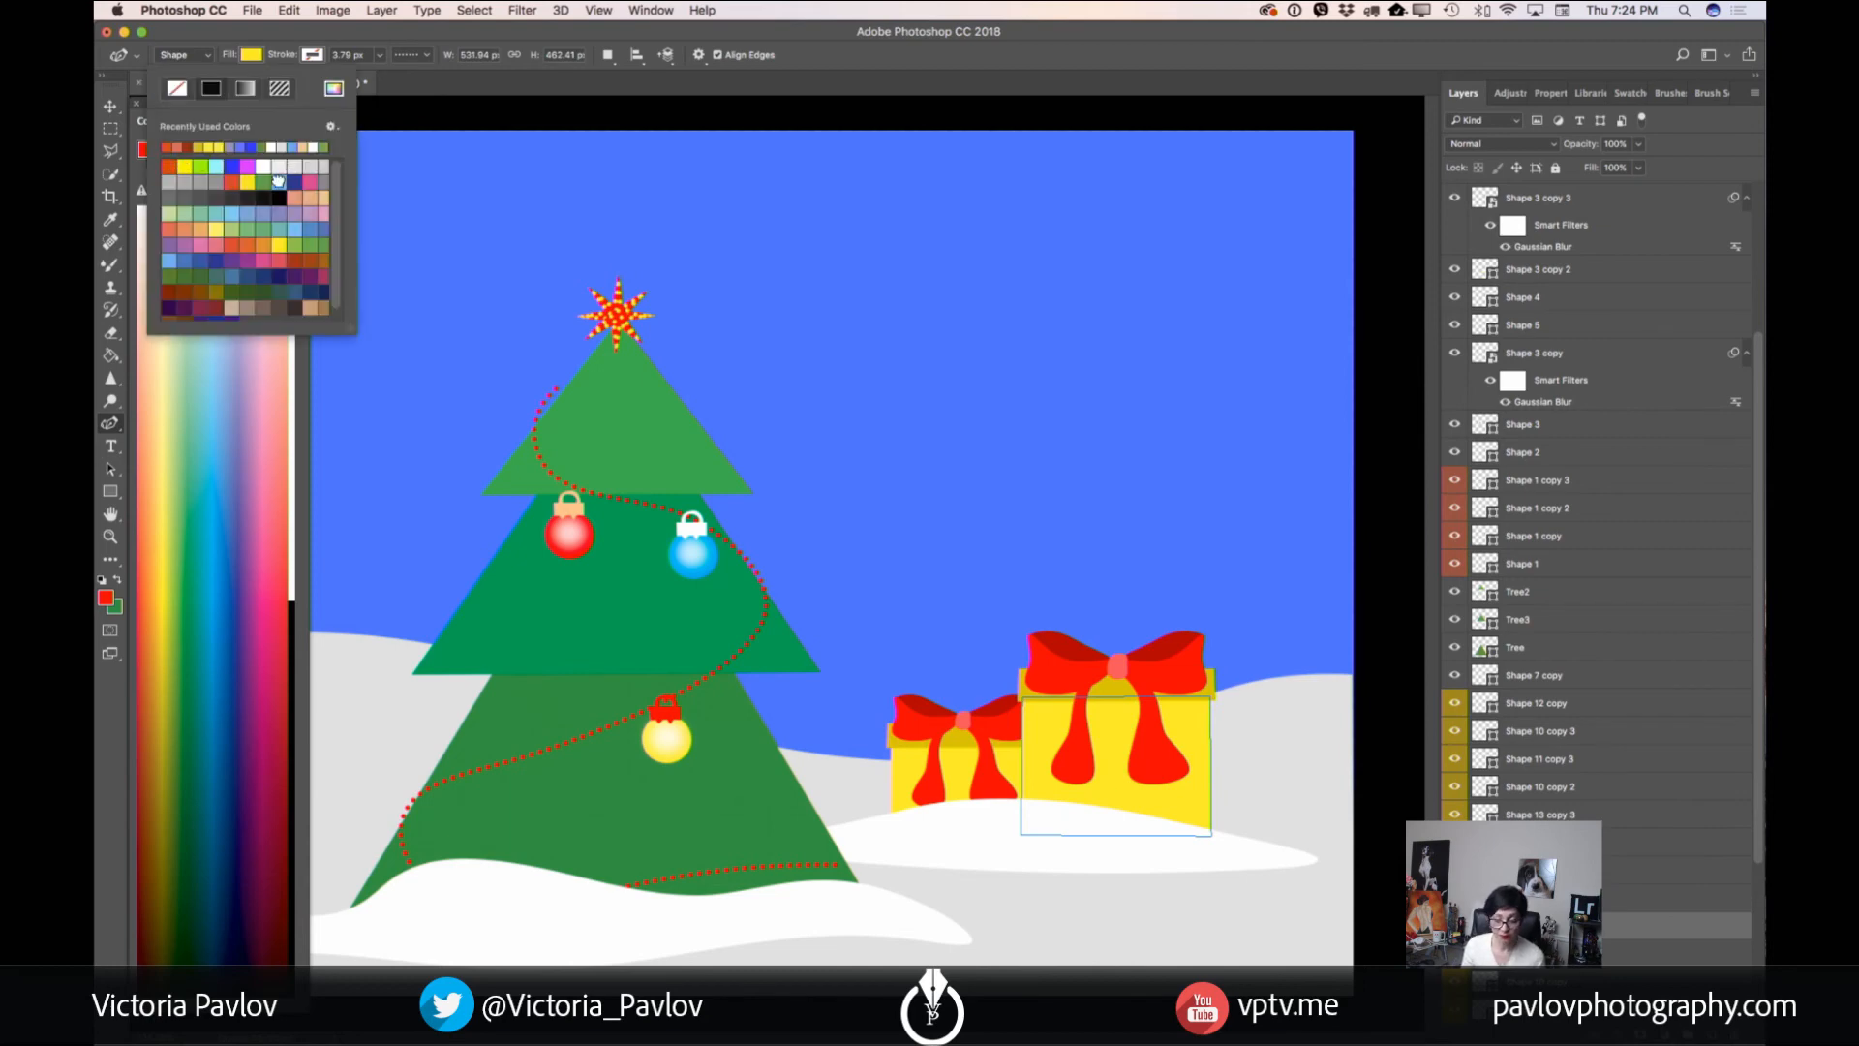
left_click(278, 182)
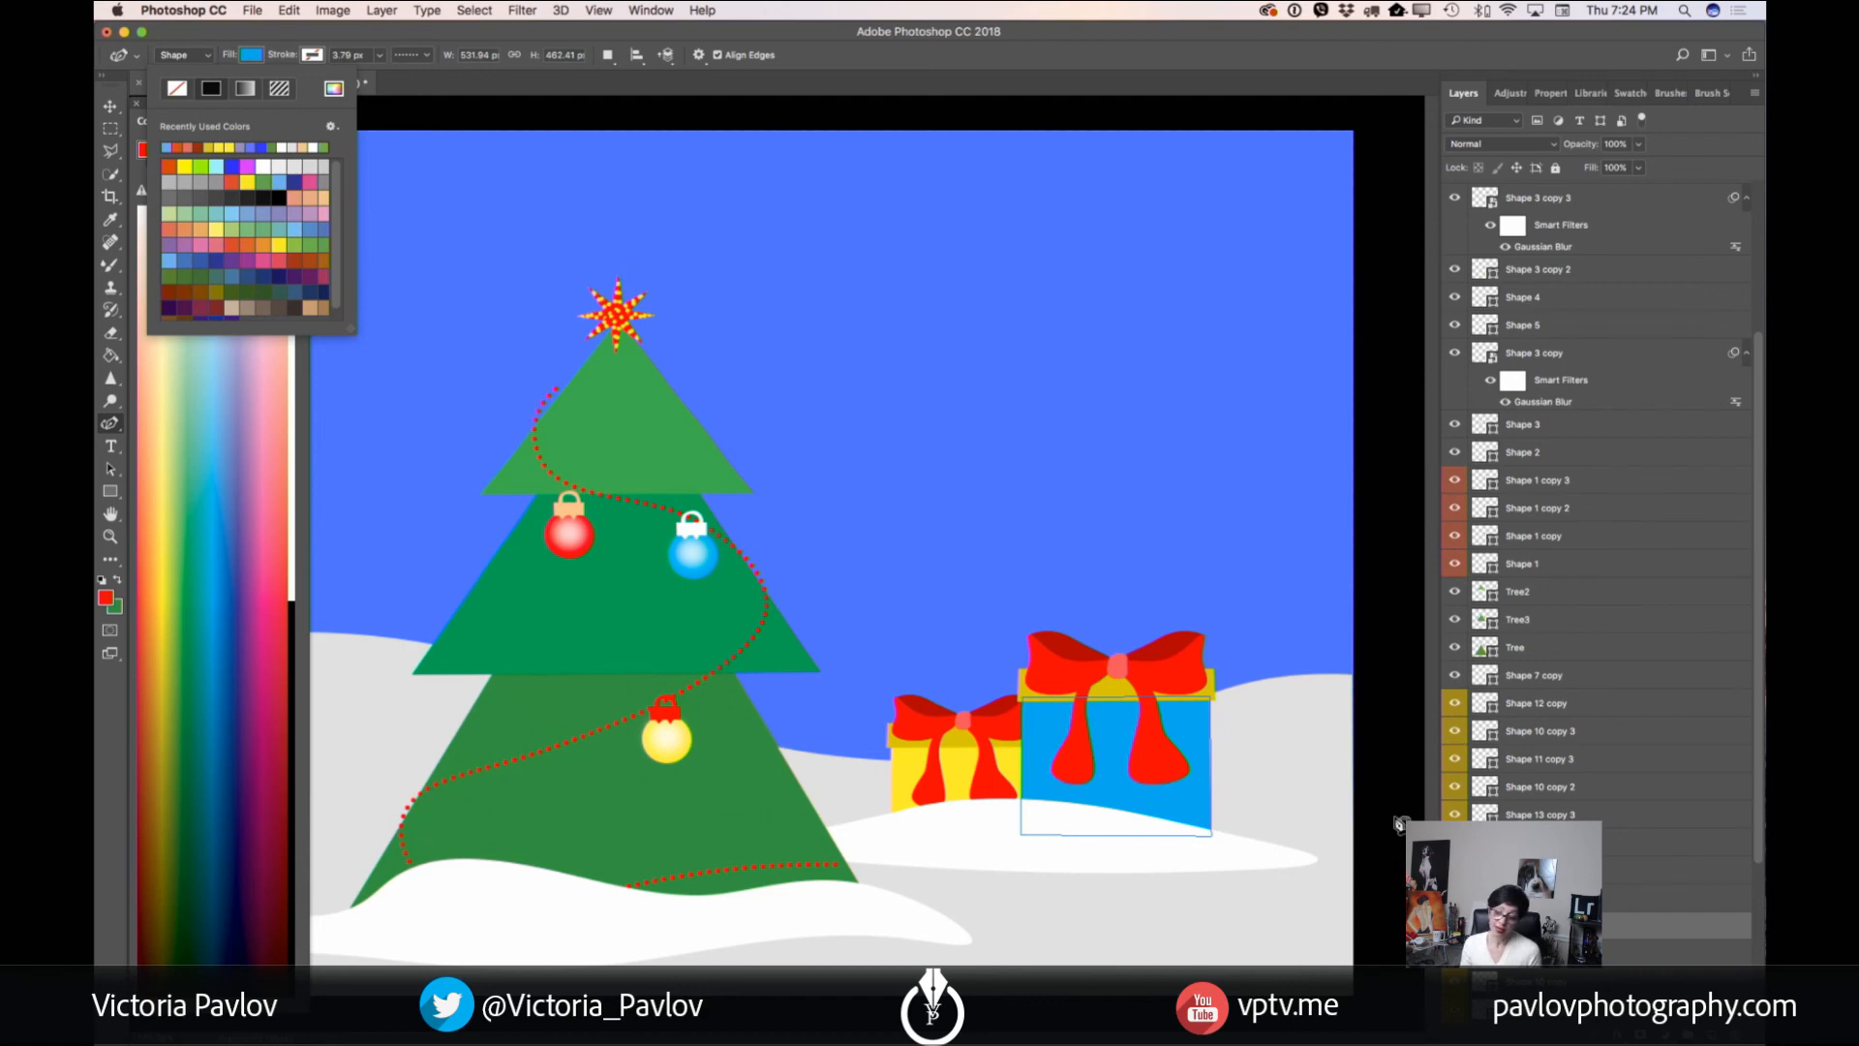
- Change the fill of the larger gift's lid to dark navy blue
left_click(1540, 898)
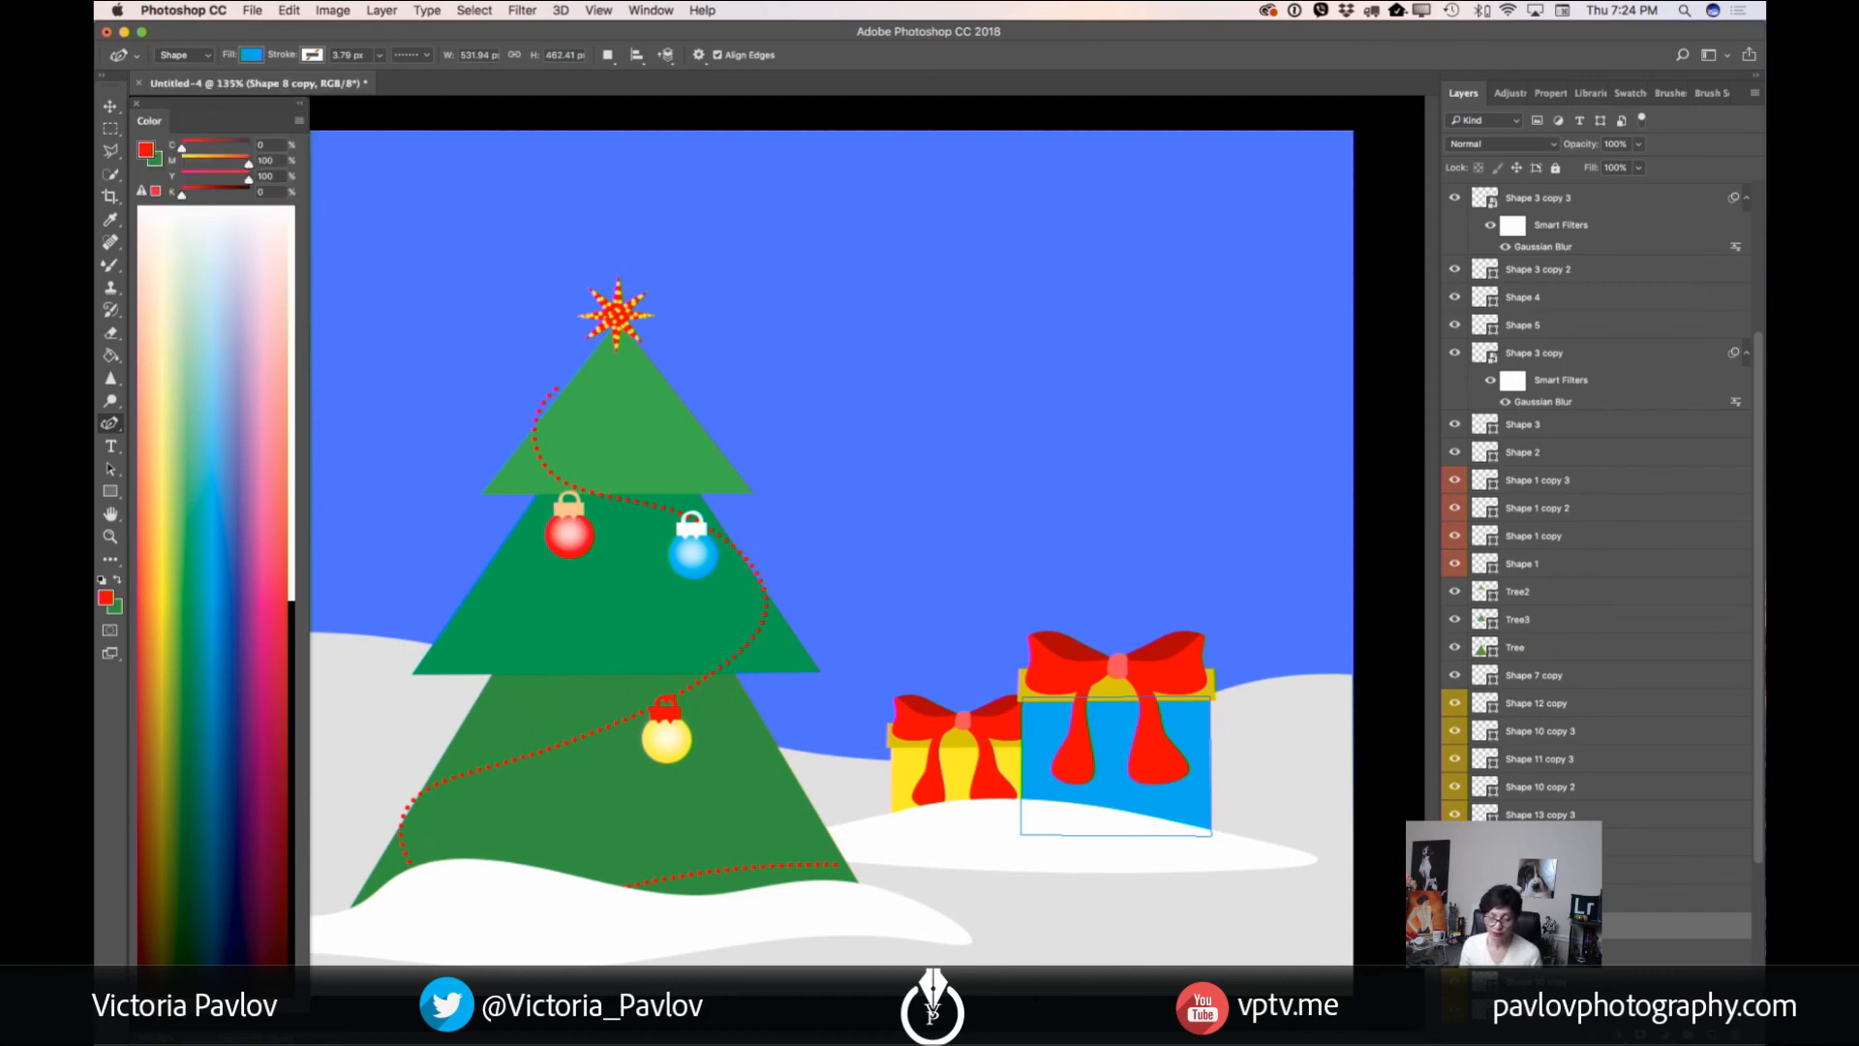
left_click(254, 55)
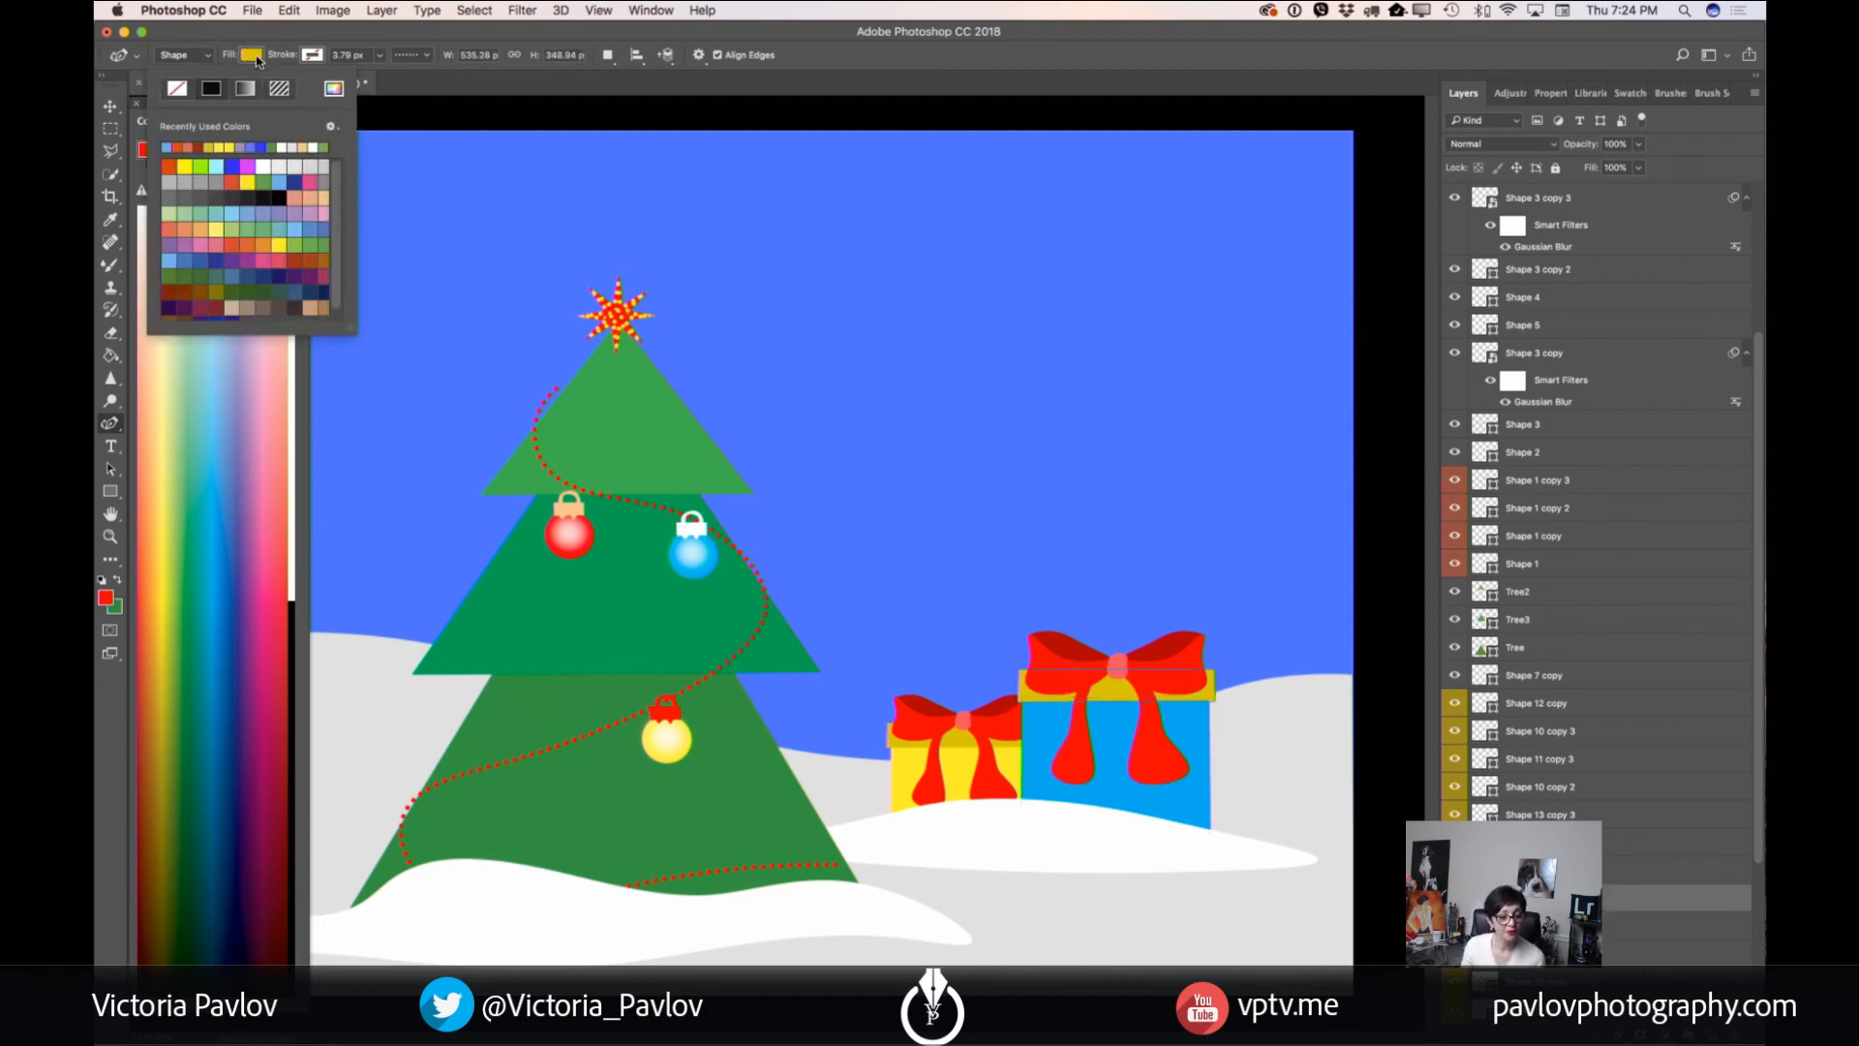
left_click(321, 292)
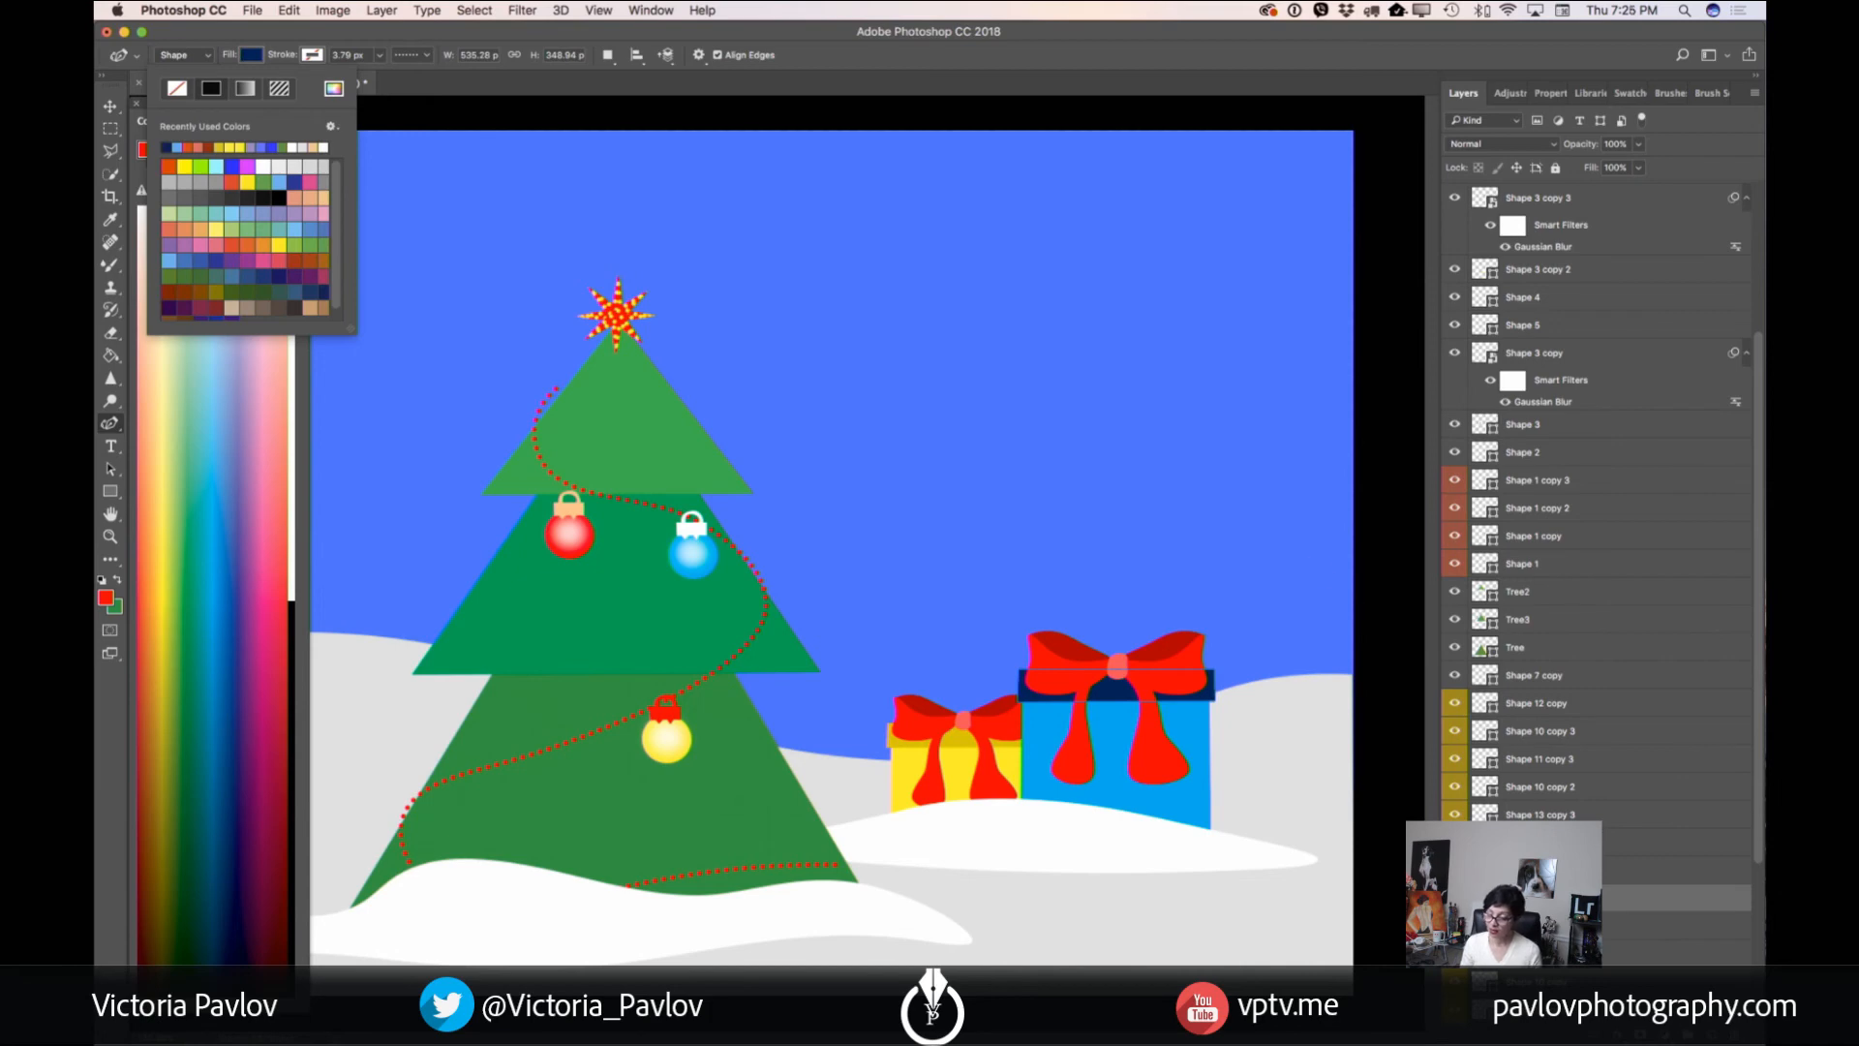
- Duplicate all the layers of the larger gift's bow, from the dark fold up to the knot, including the ribbon tails
left_click(1539, 871)
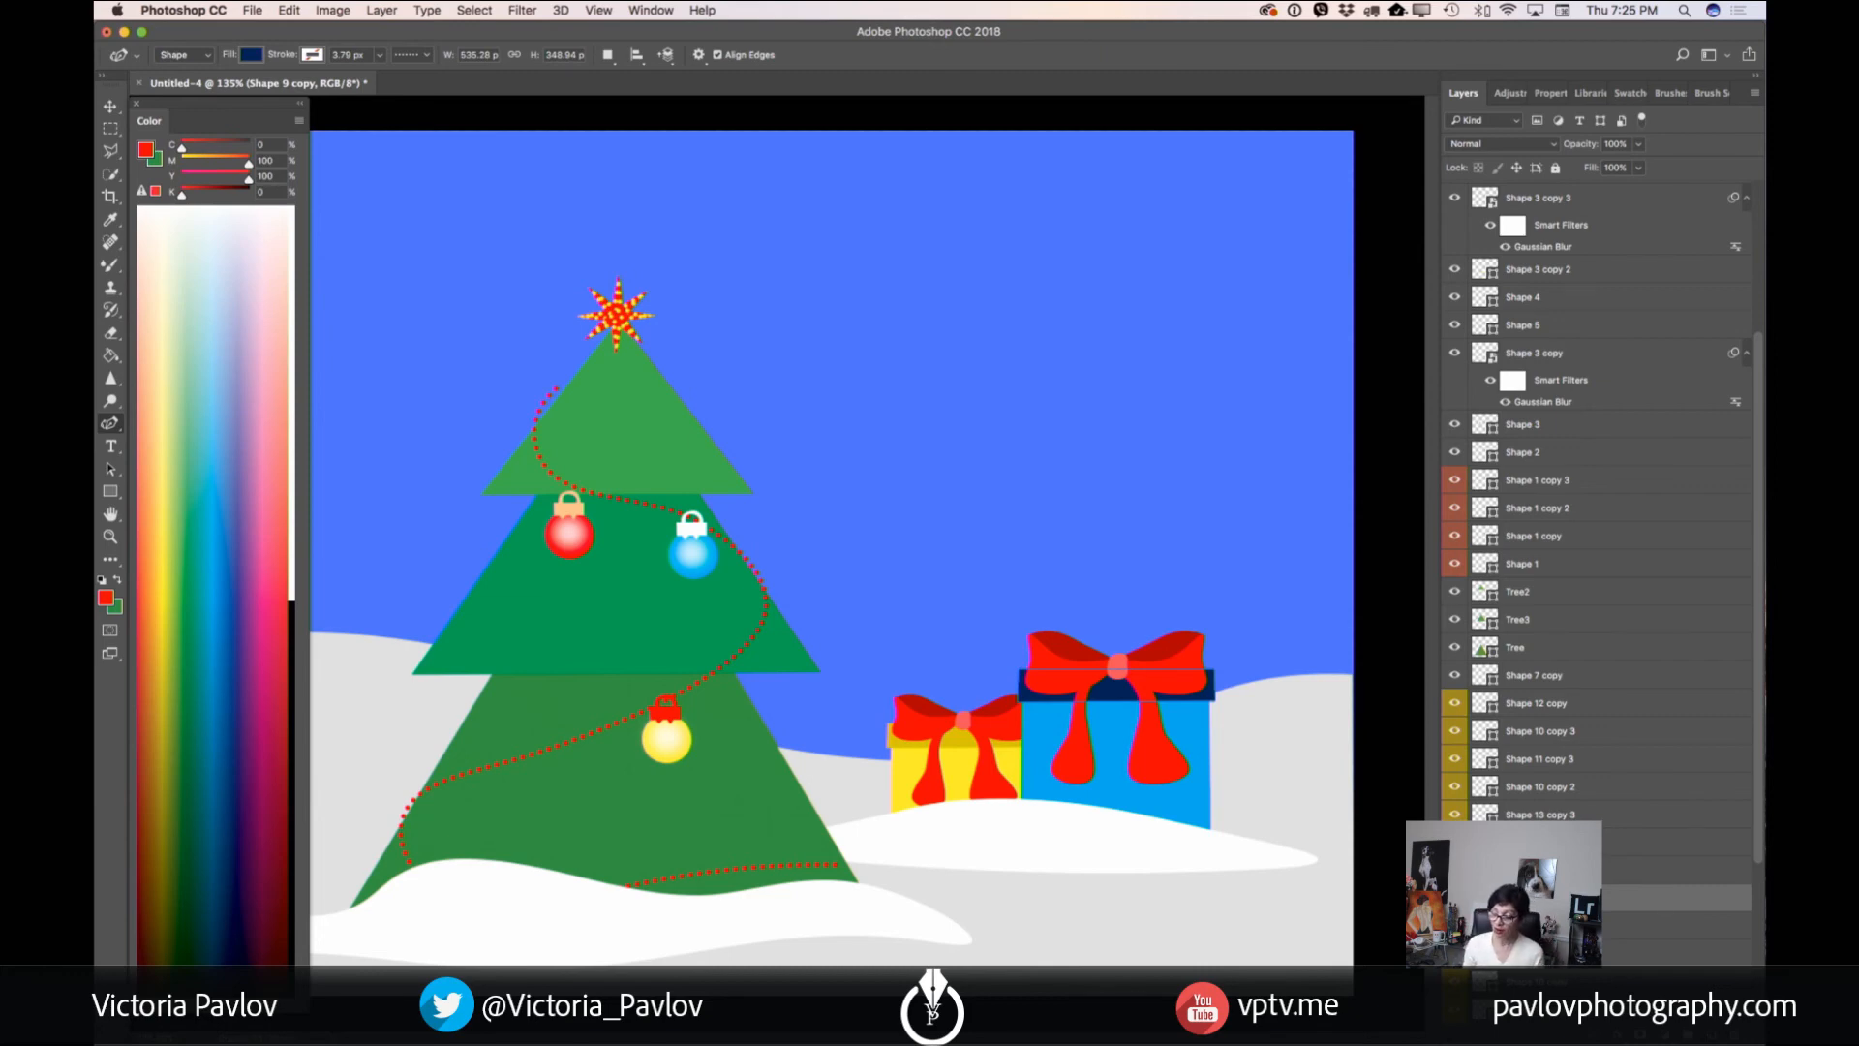
left_click(1532, 869)
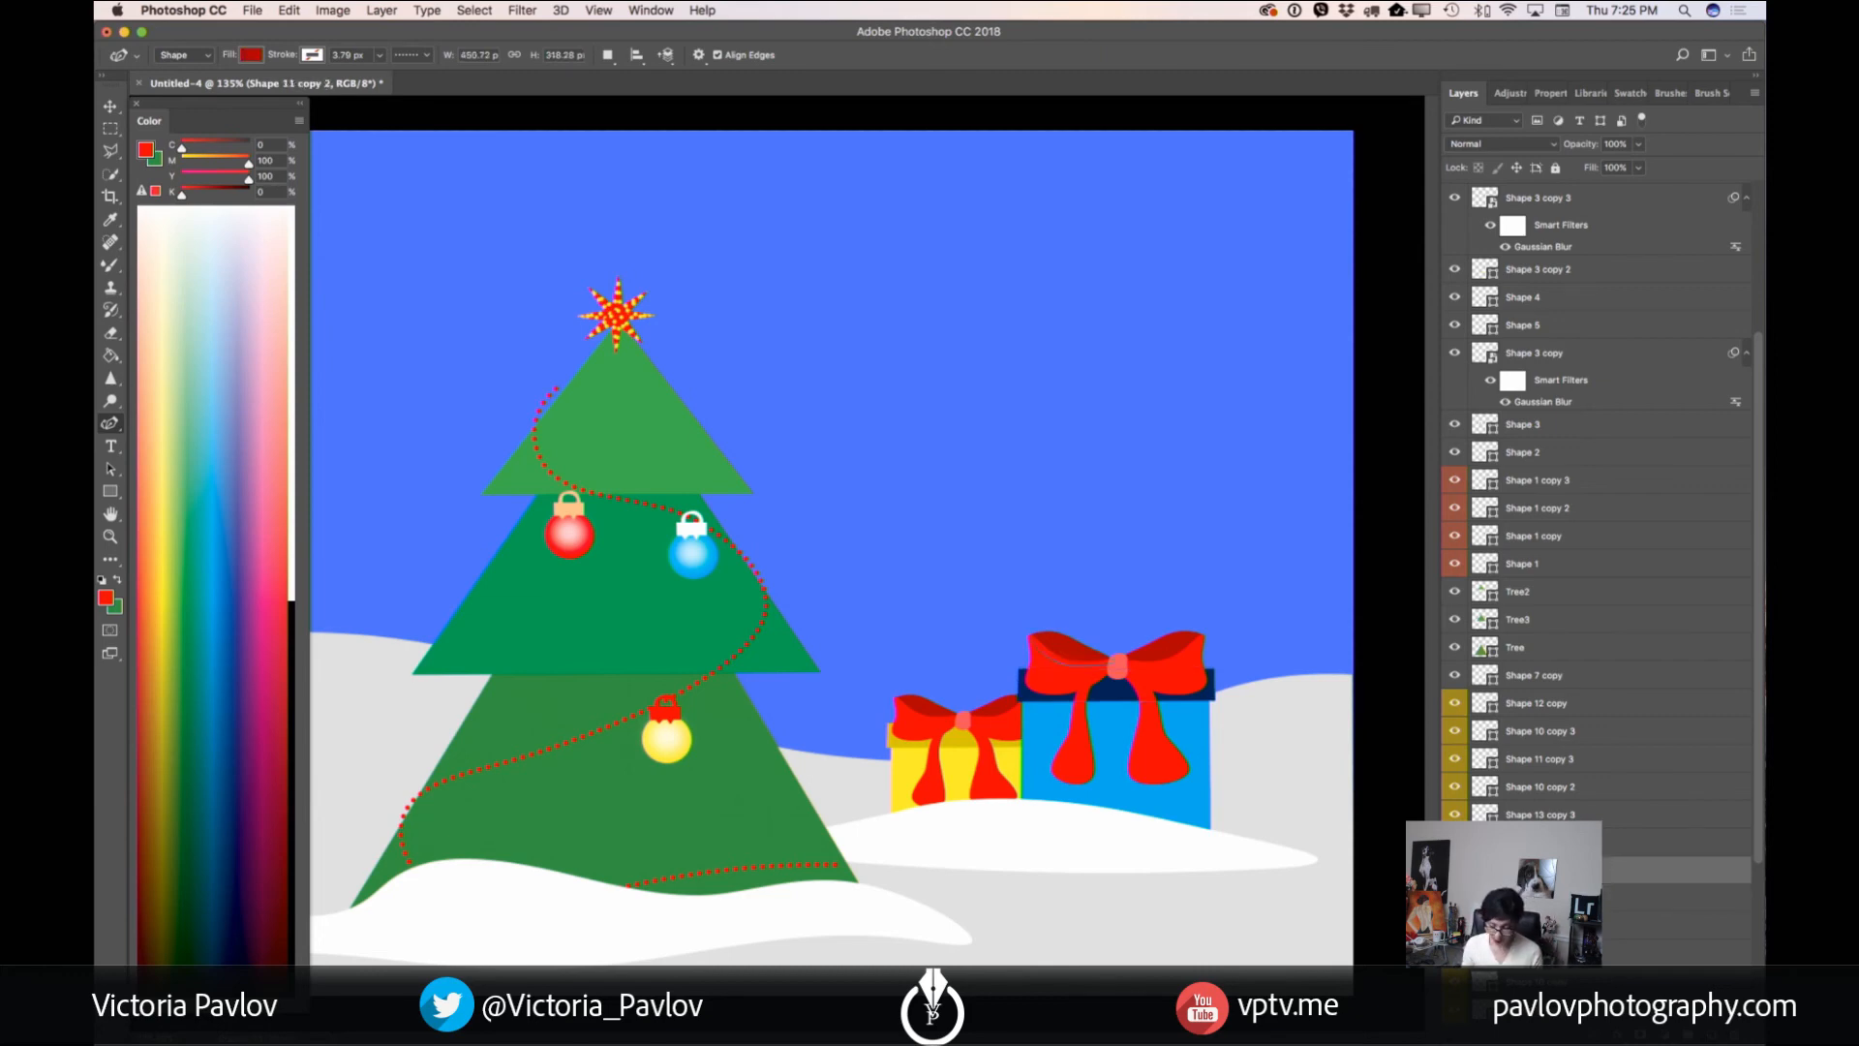
left_click(1535, 704, "shift")
key("super+j")
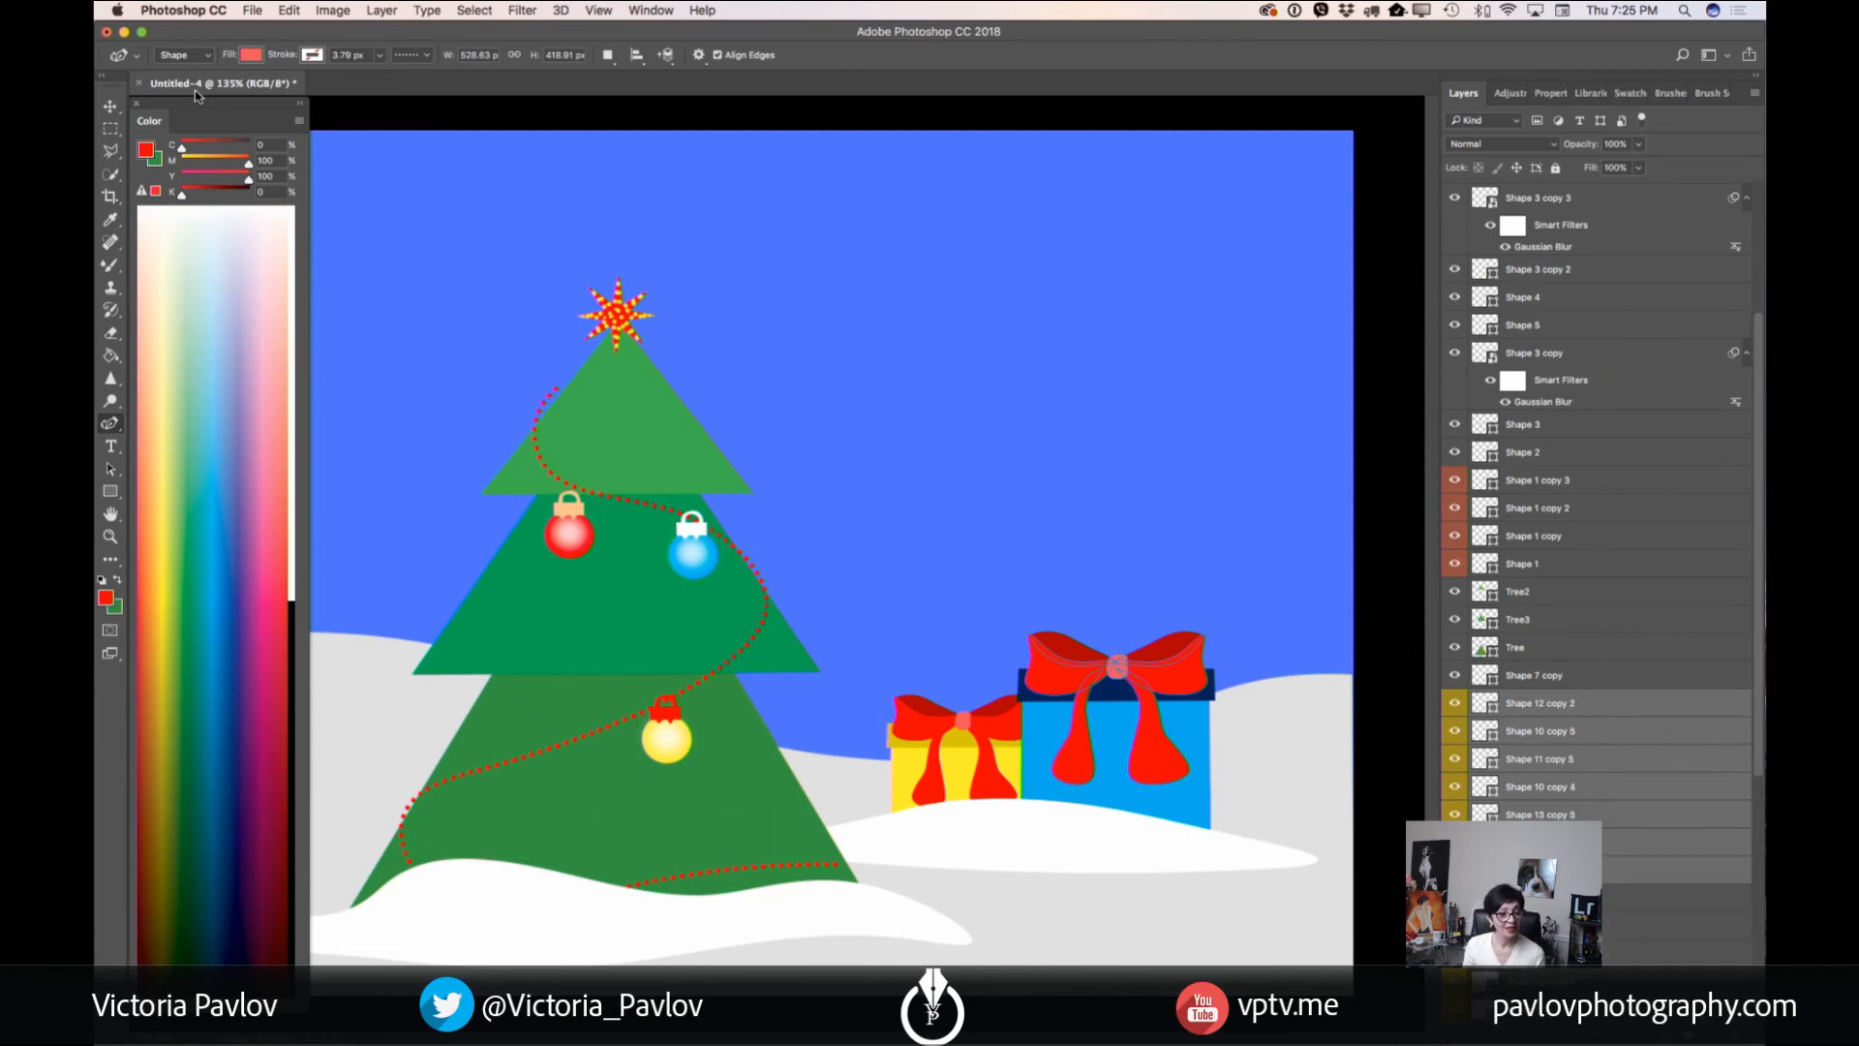
- Shrink the duplicated bow with Free Transform, bring its layers in front of the tree, and place it between the red and blue ornaments
left_click(110, 106)
left_click(299, 15)
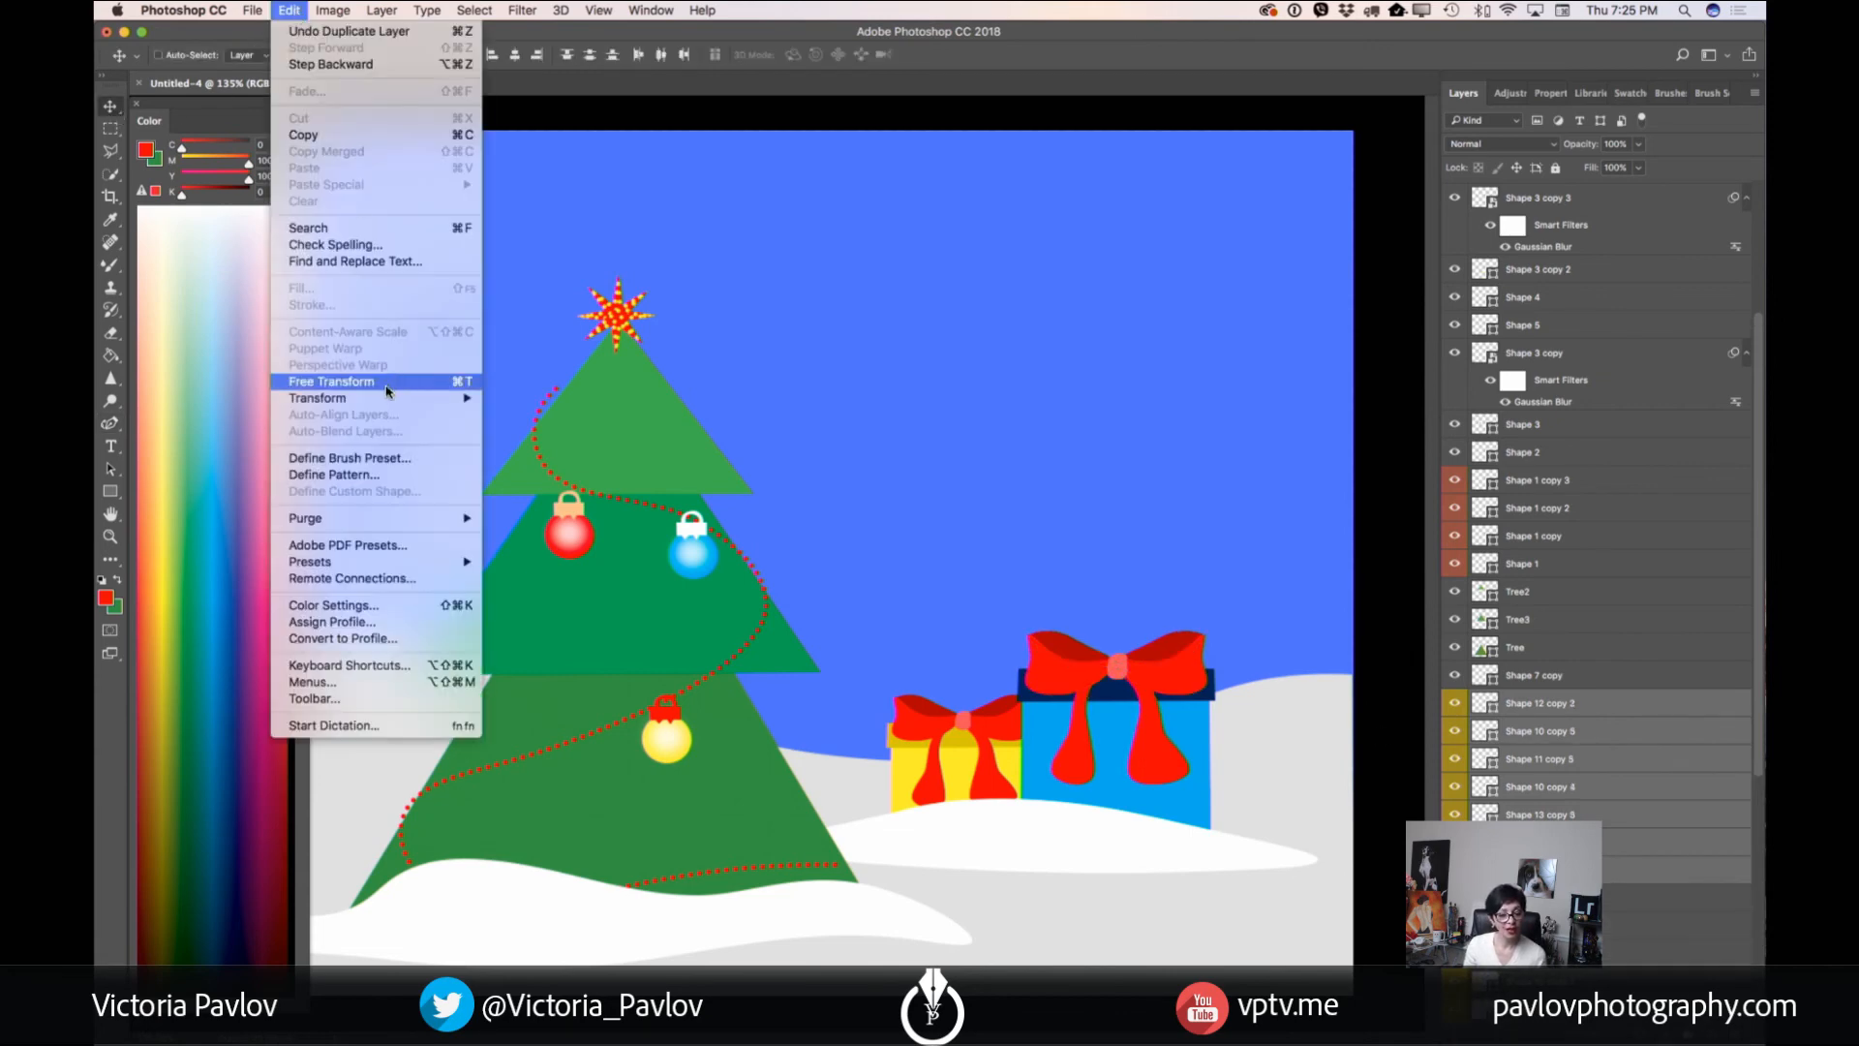
left_click(362, 386)
left_click_drag(1113, 666, 565, 654)
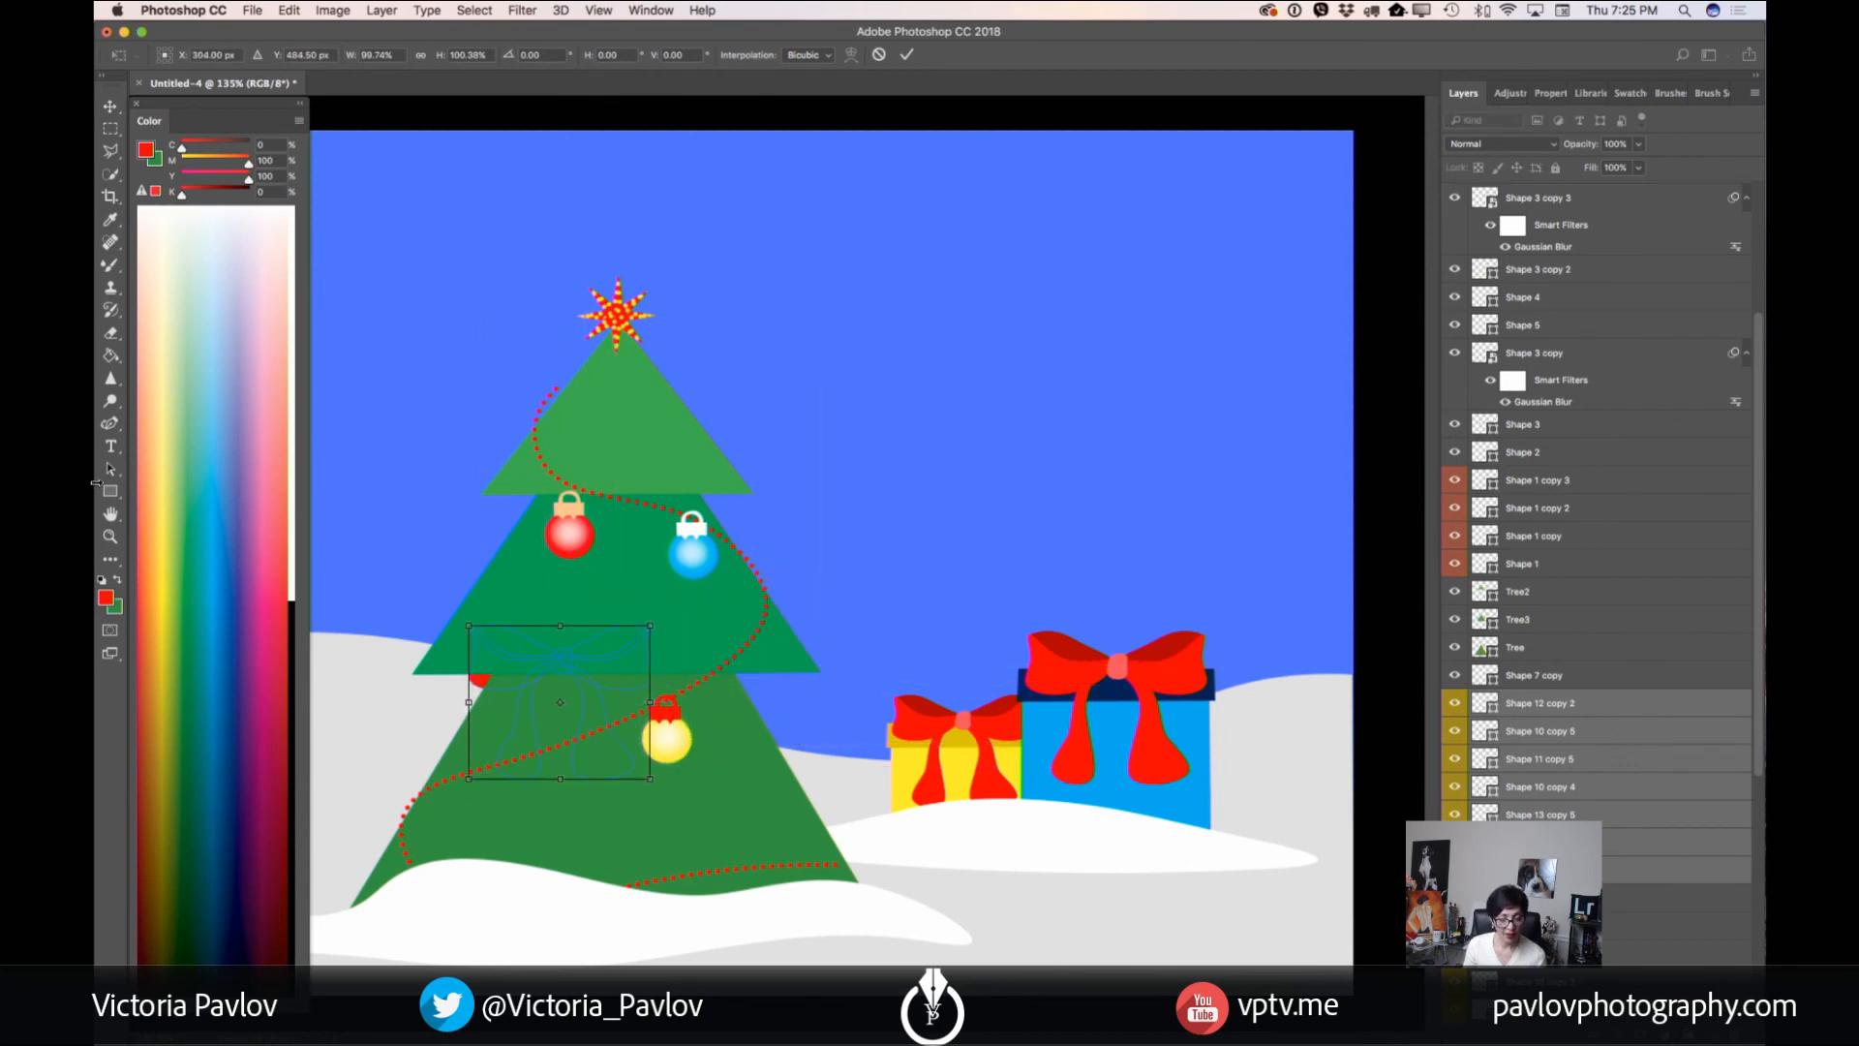
left_click_drag(469, 622, 547, 676)
left_click(907, 55)
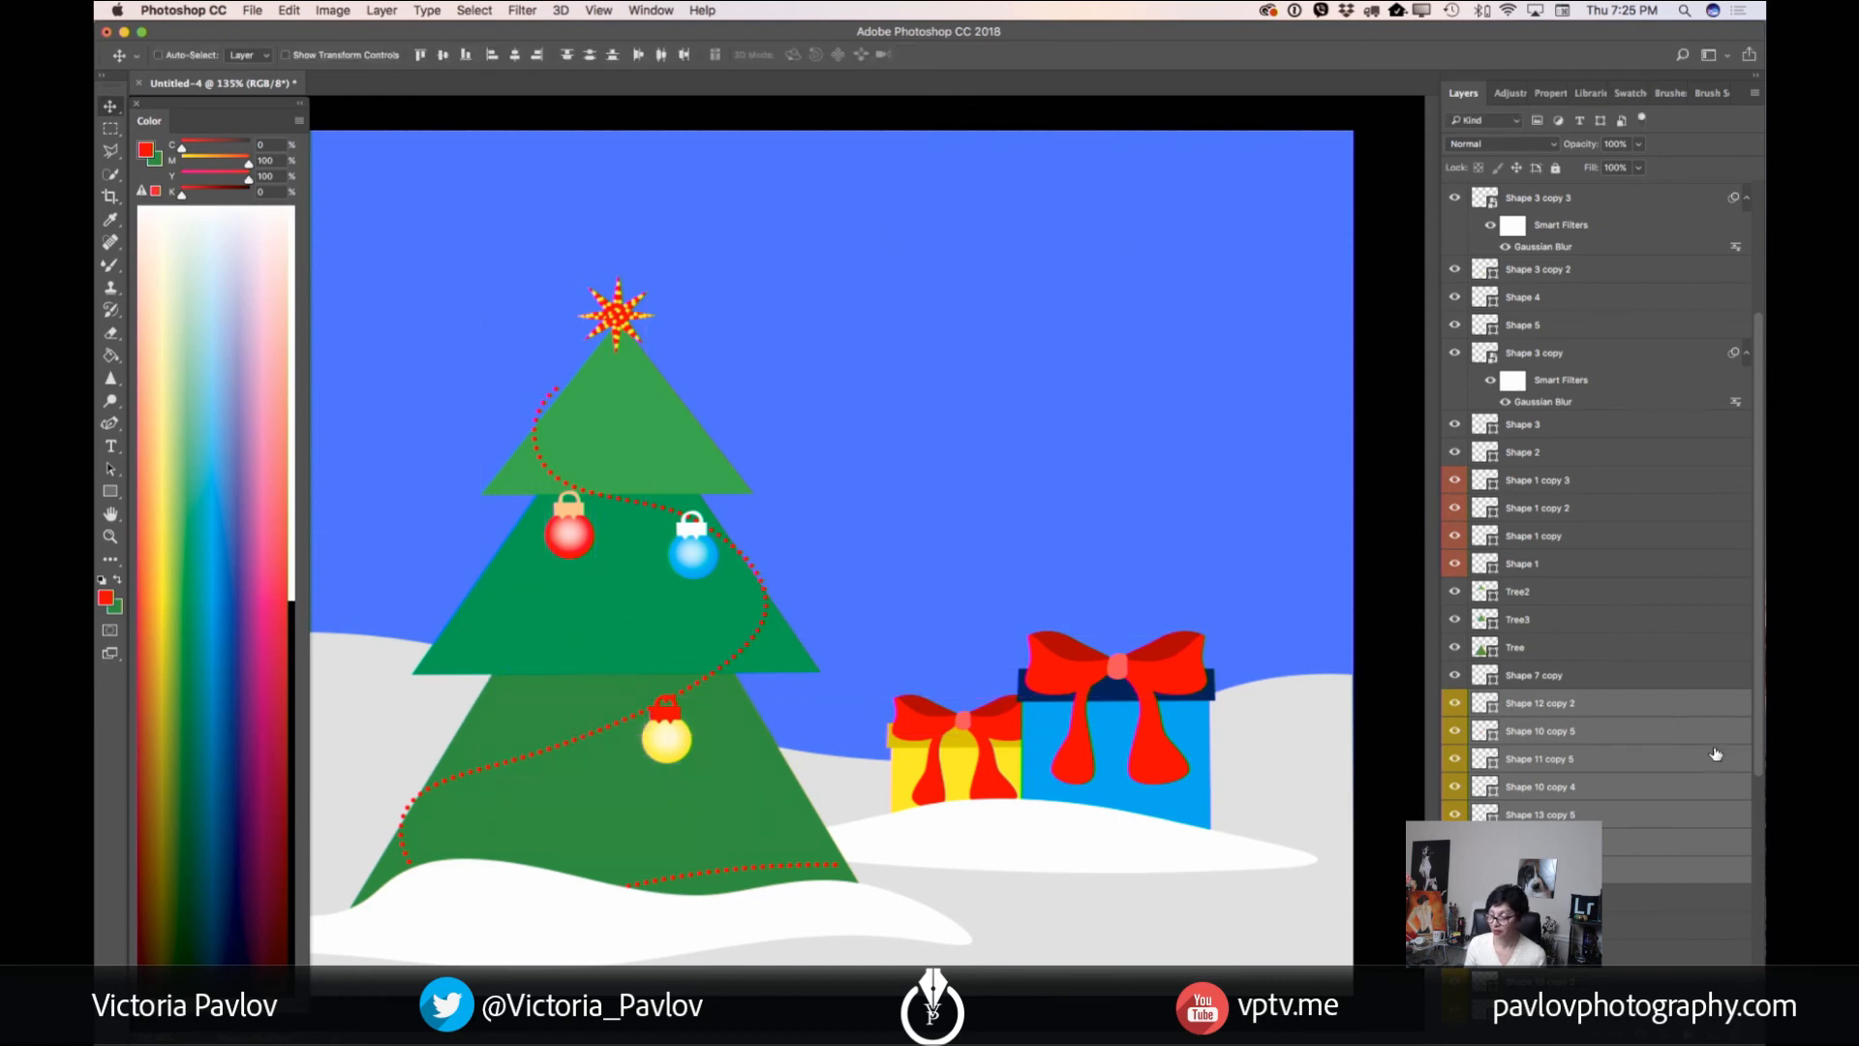
left_click_drag(1646, 789, 1558, 194)
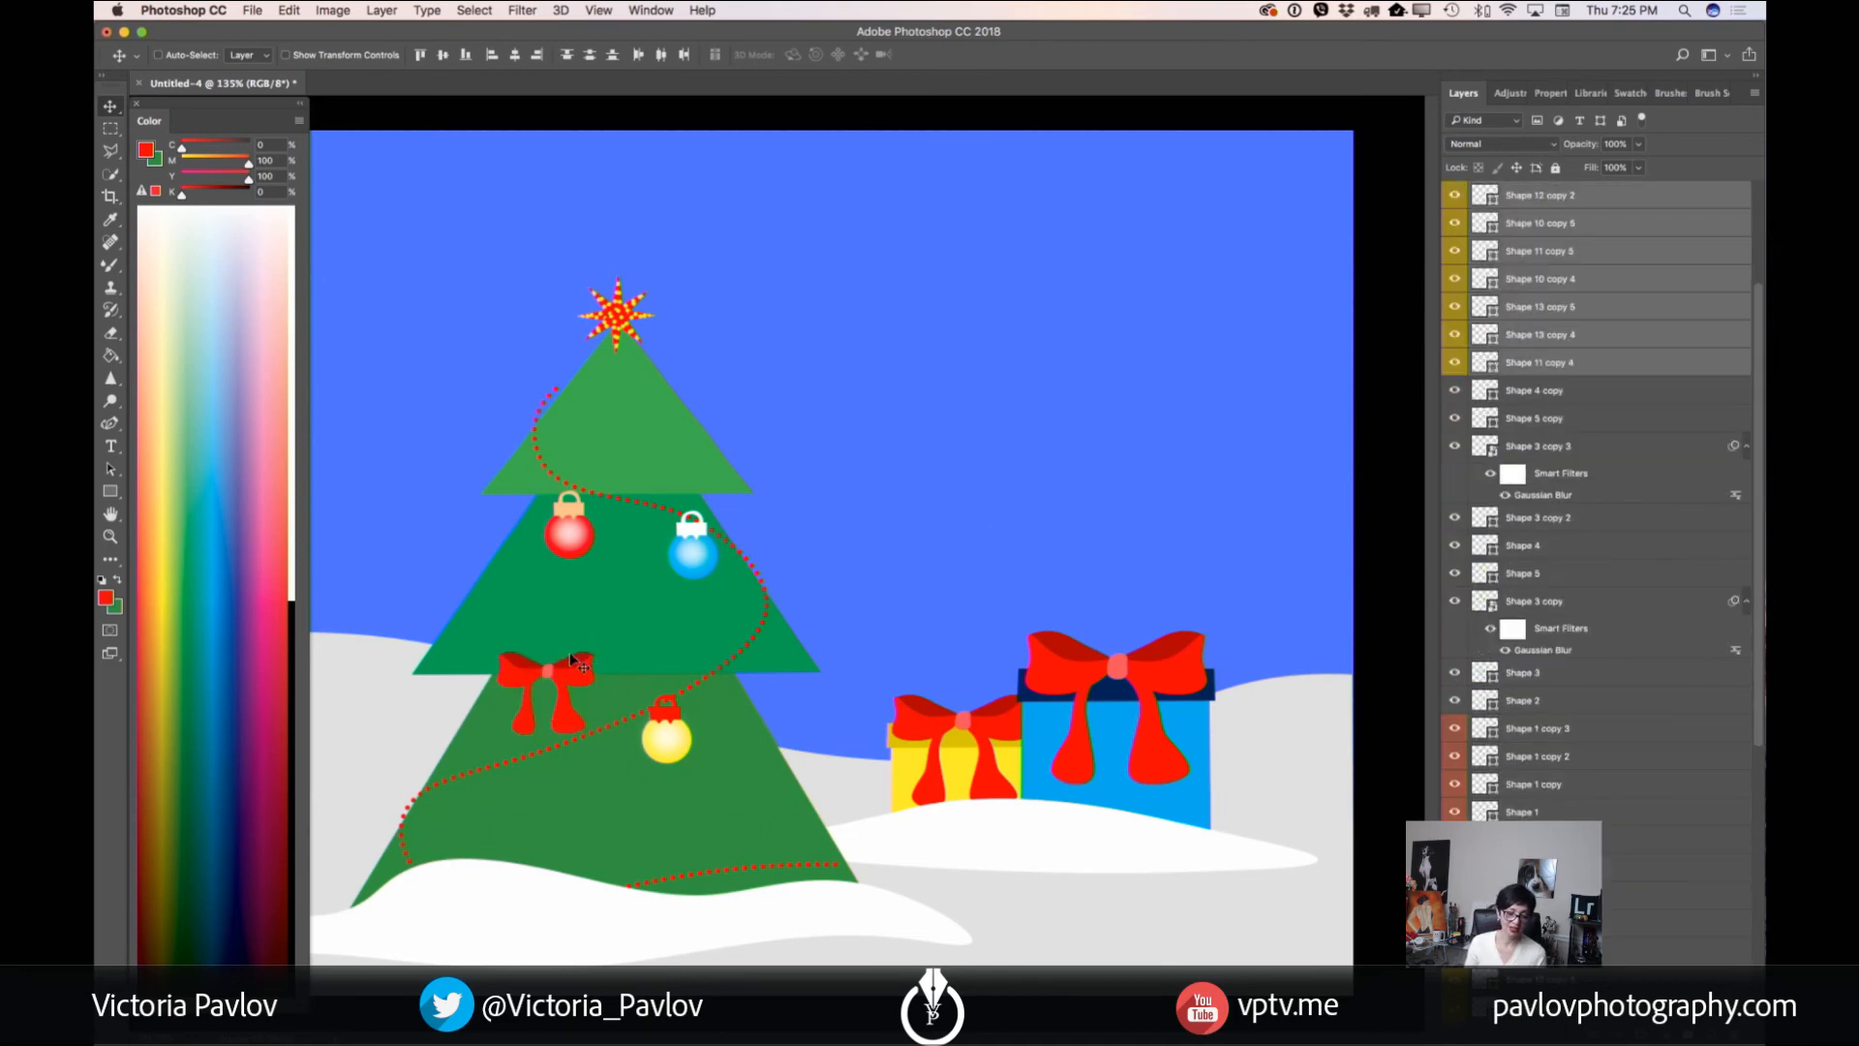
left_click_drag(545, 669, 635, 494)
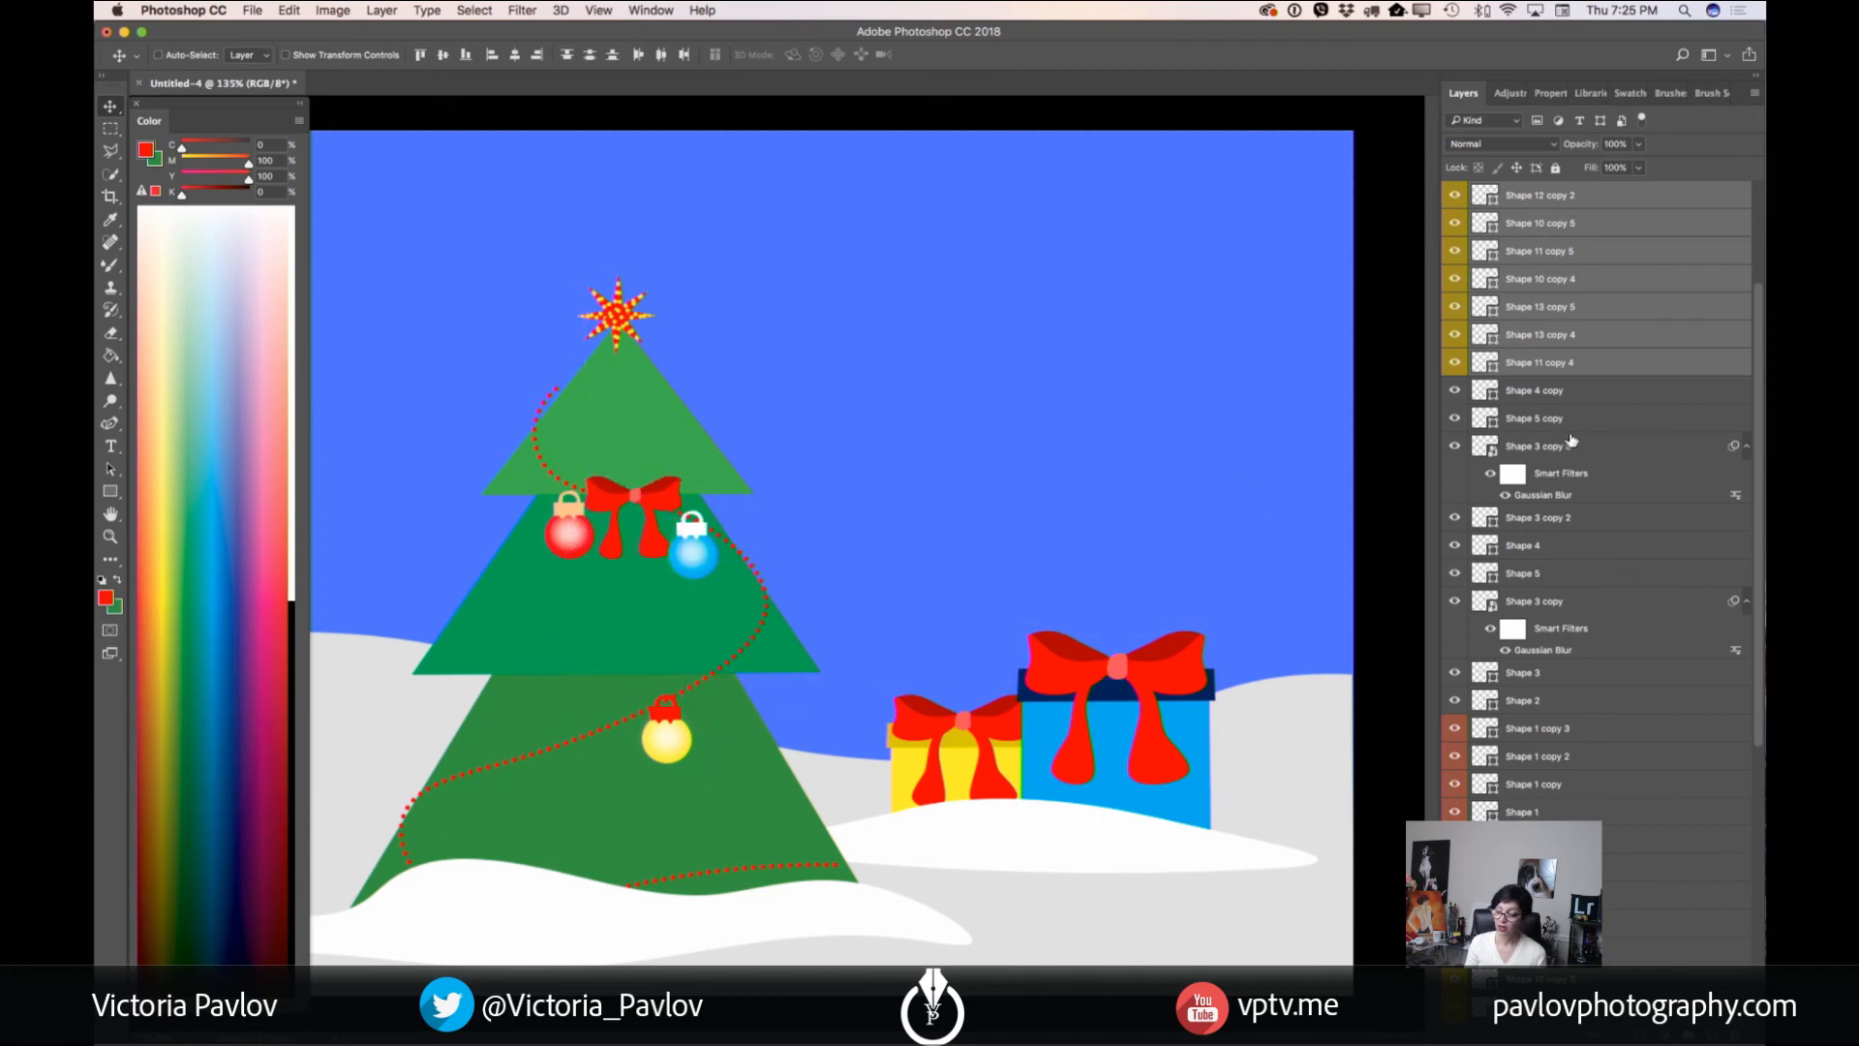
- Duplicate the small tree bow and place the copy on the lowest tier, left of the yellow ornament
left_click_drag(1589, 360, 1680, 1022)
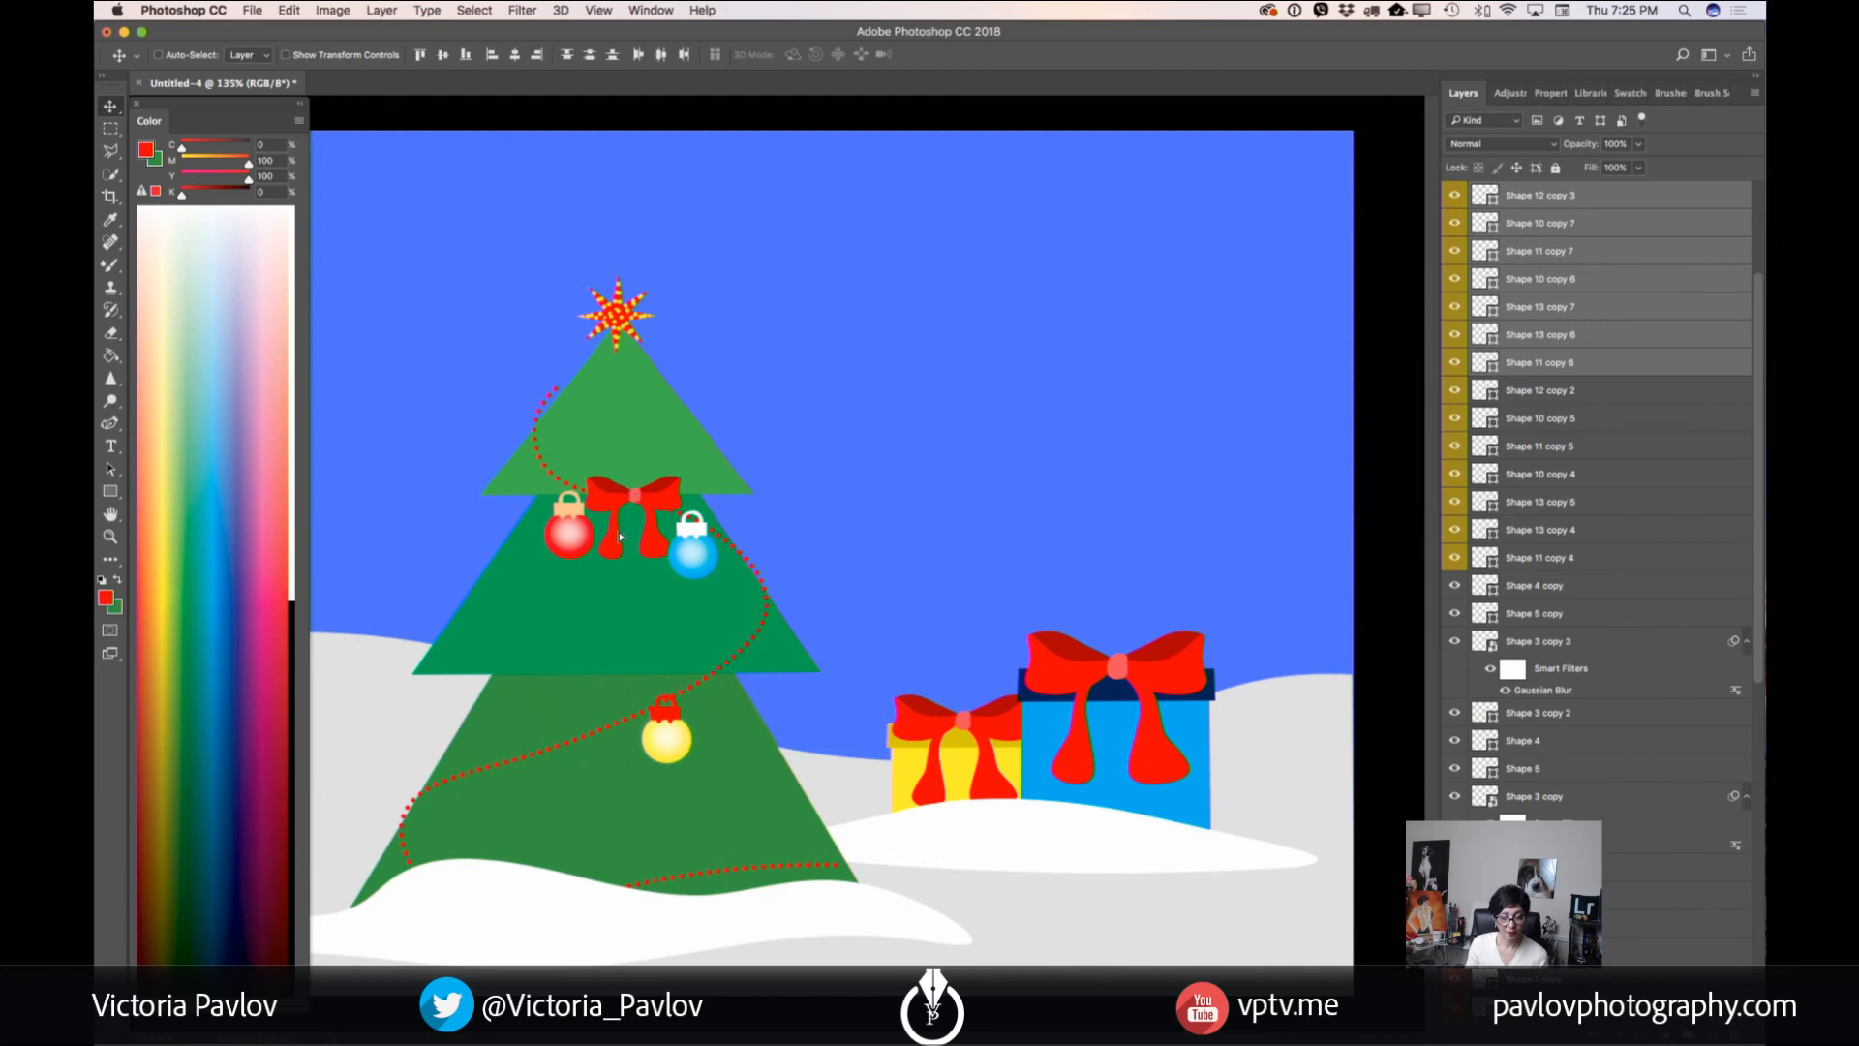
left_click_drag(620, 536, 530, 792)
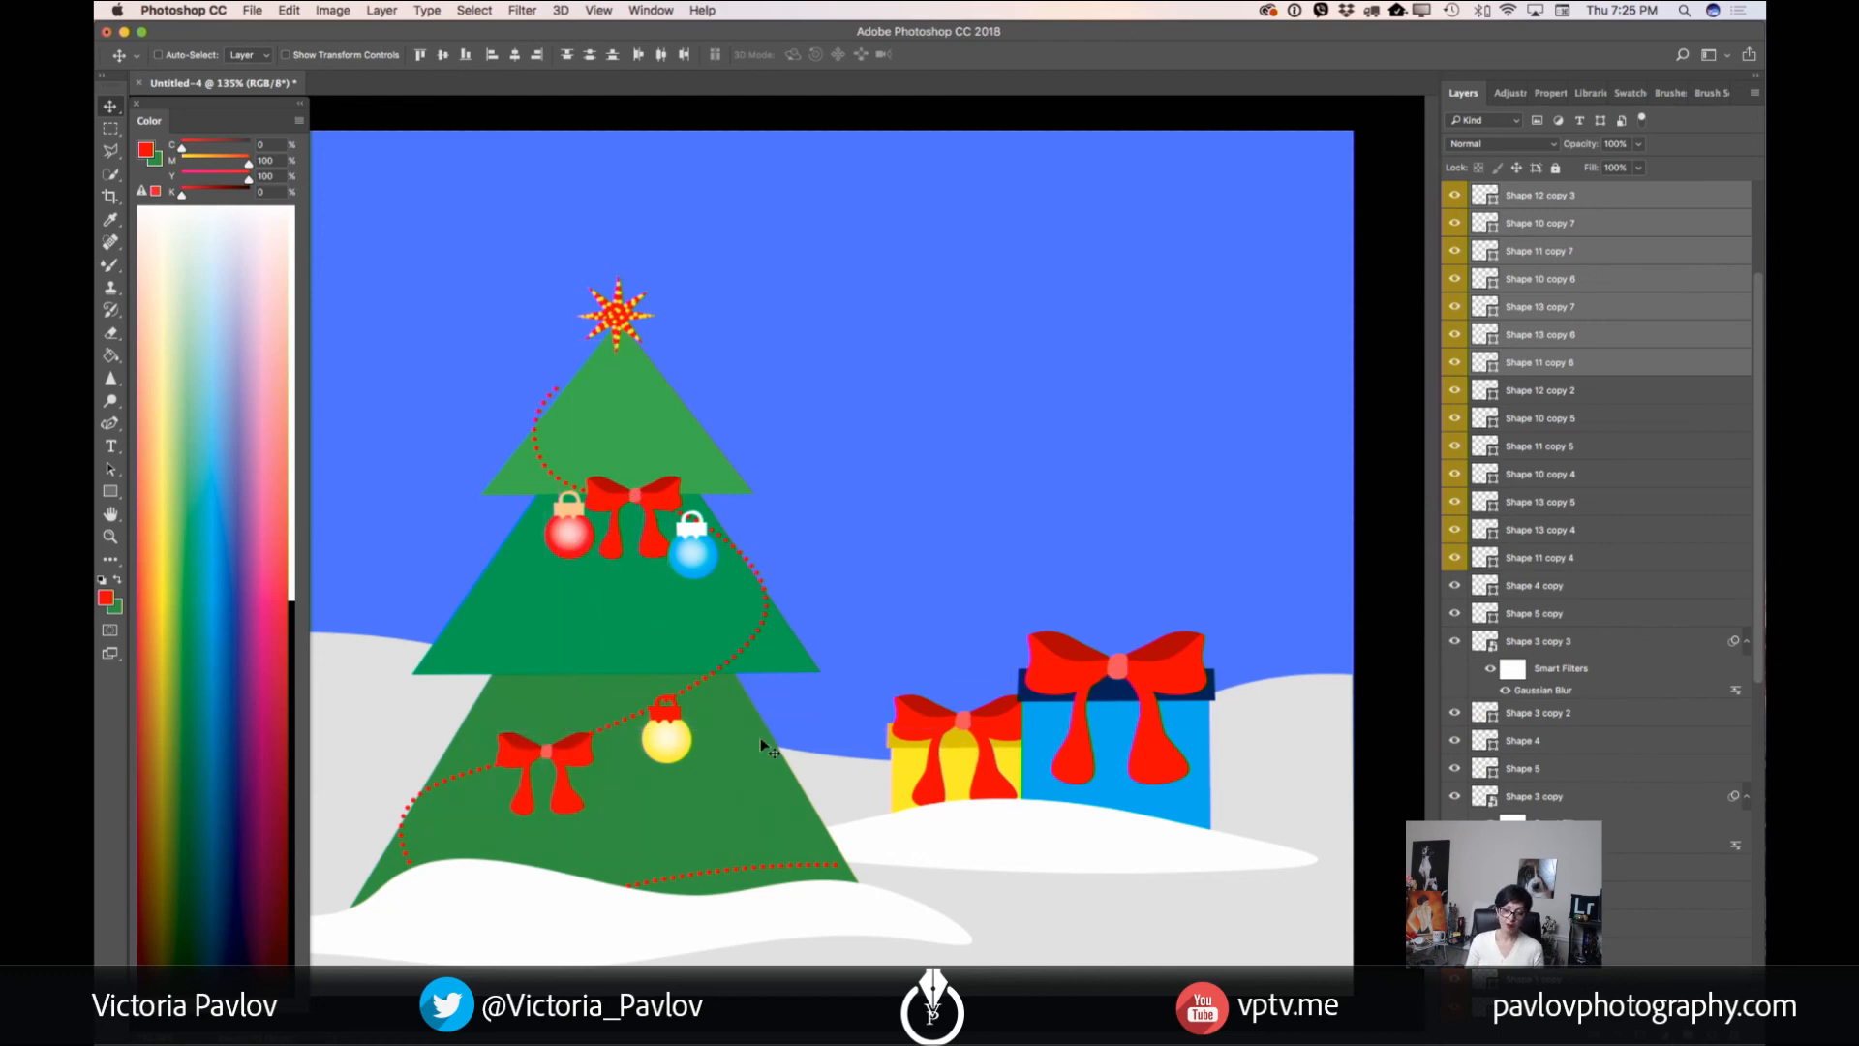
- Select the sky background rectangle and, with the Ellipse tool active, open its fill colour swatches
left_click(111, 535)
left_click(965, 614, "alt")
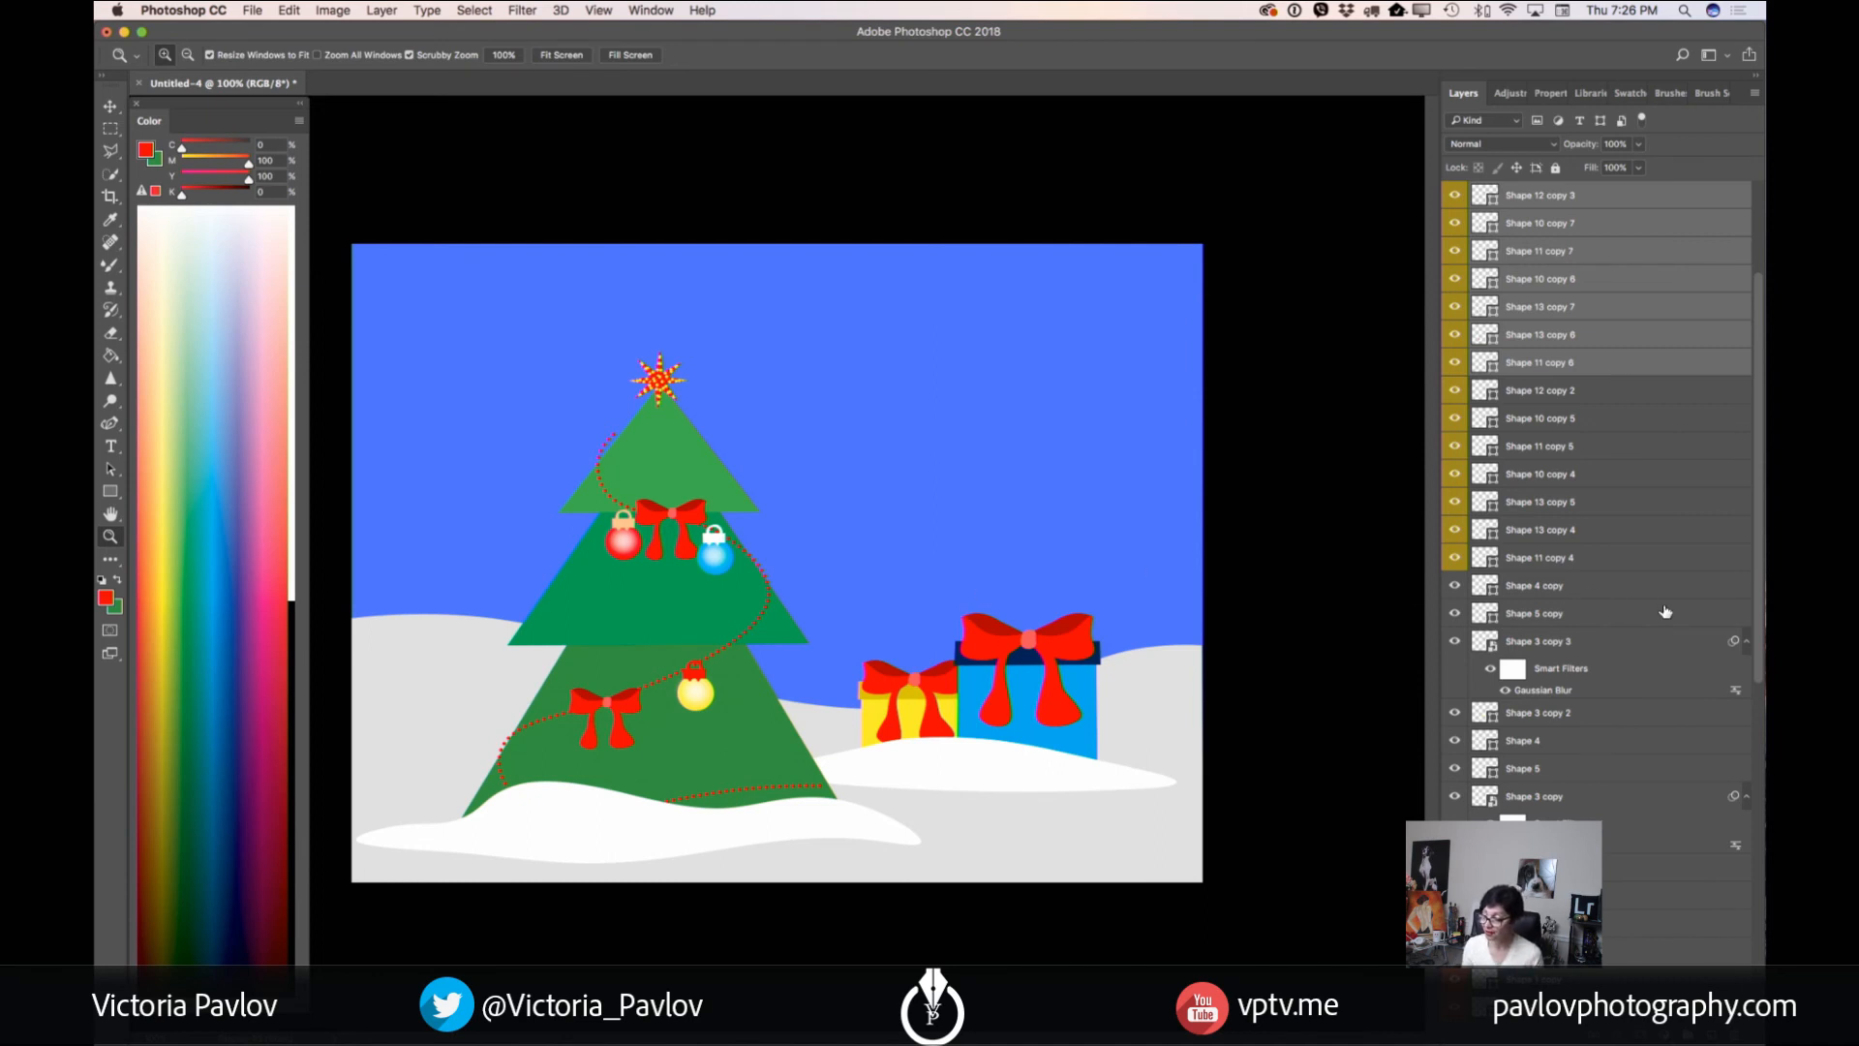
scroll(1646, 601, "down", 10)
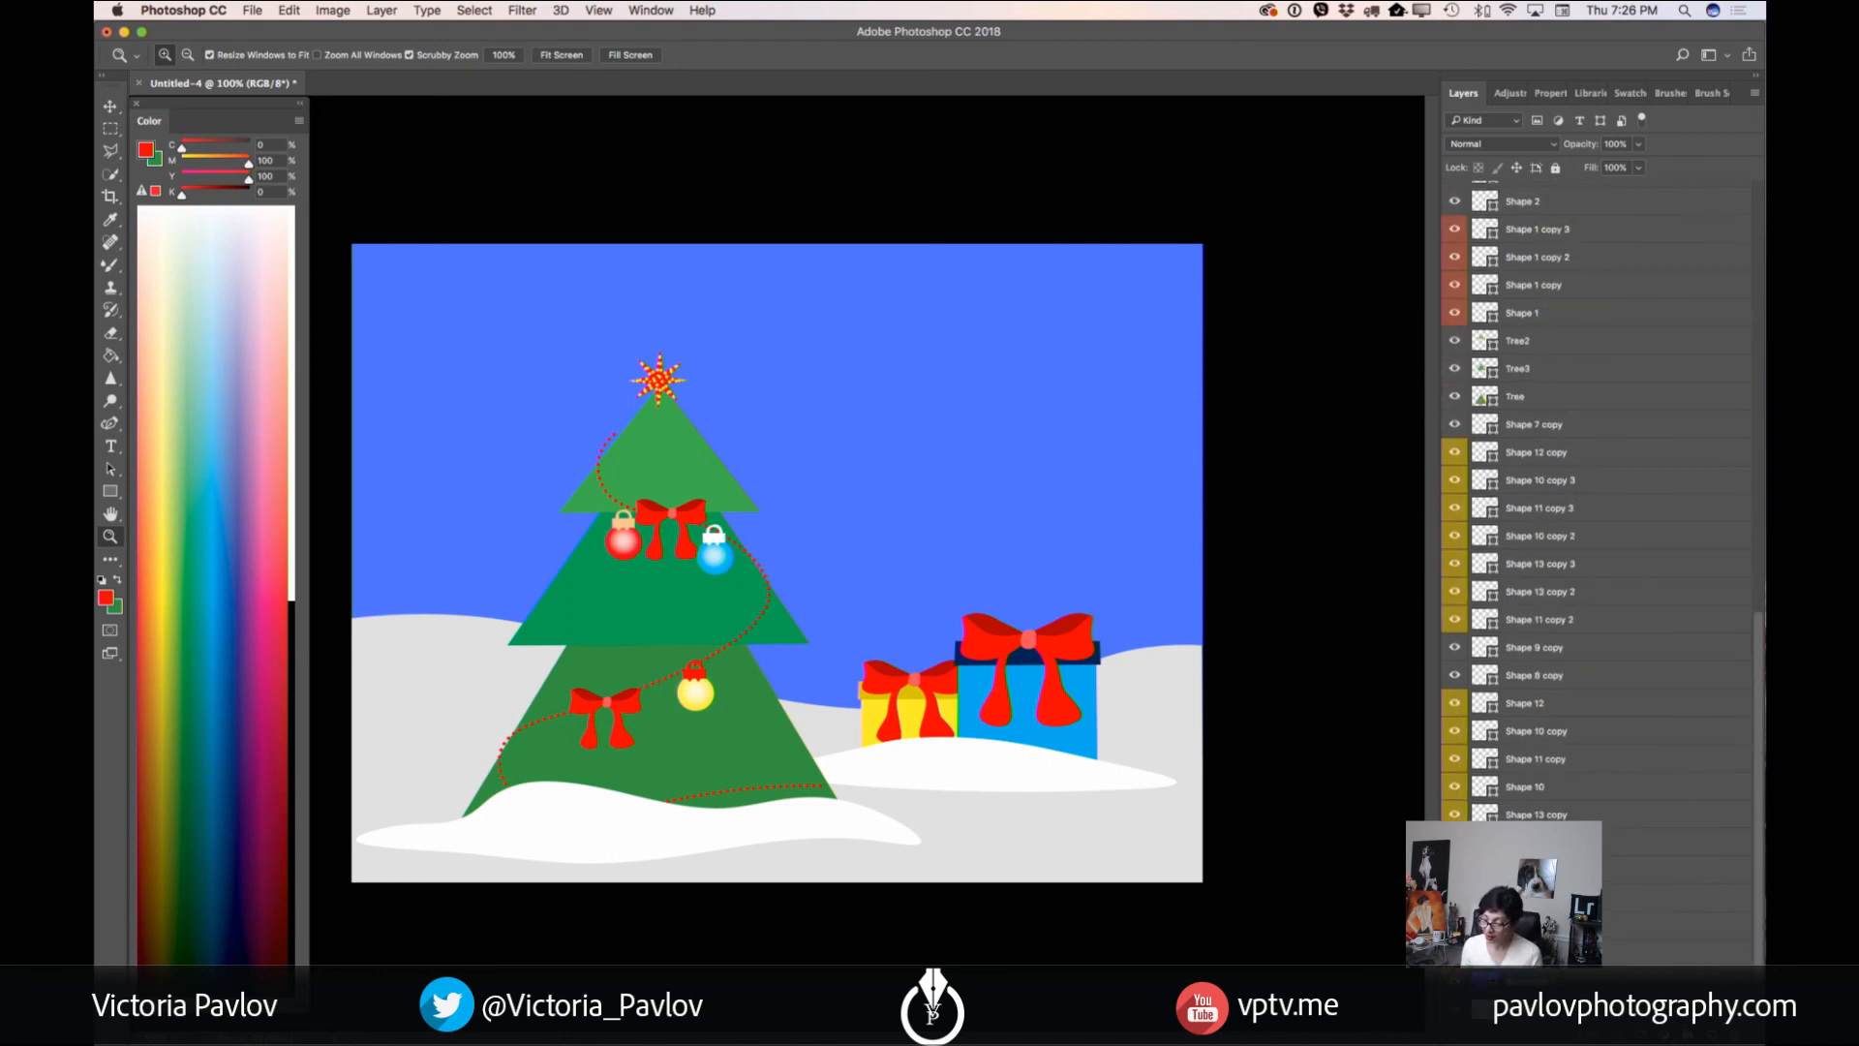
left_click(1559, 984)
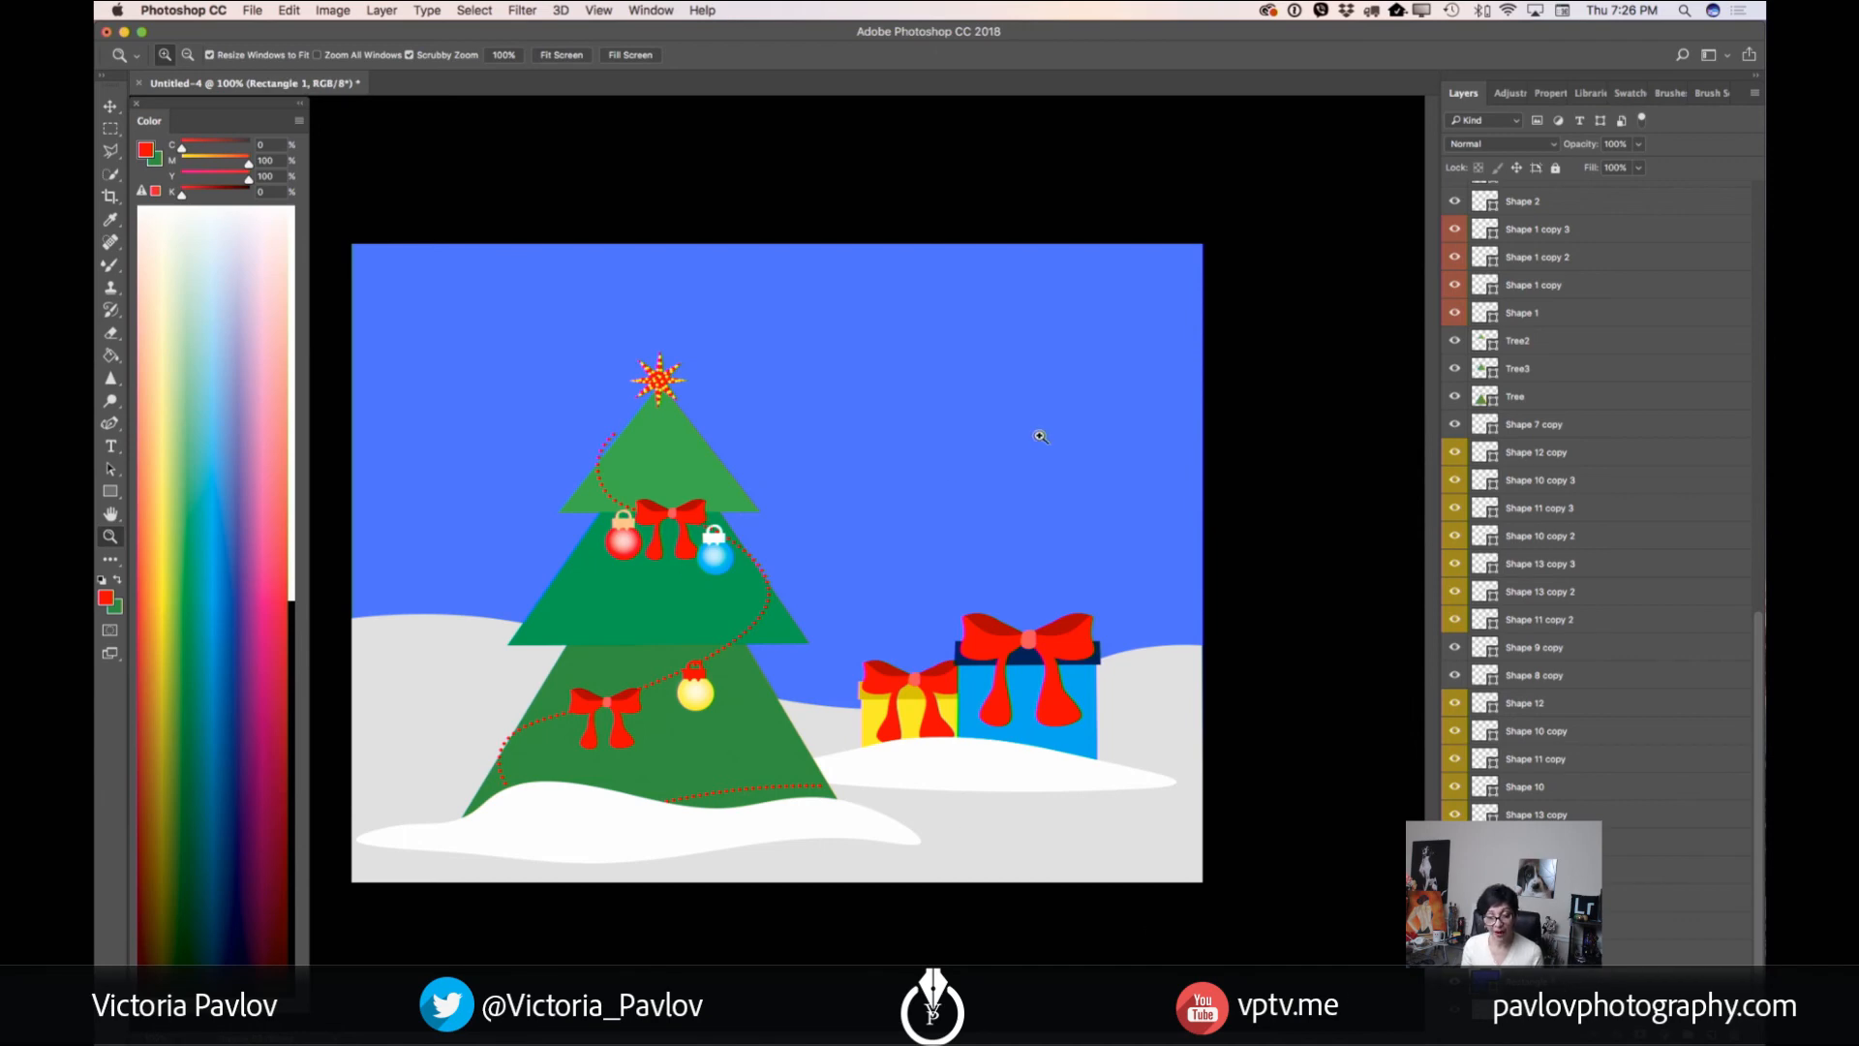
left_click(114, 493)
left_click(114, 492)
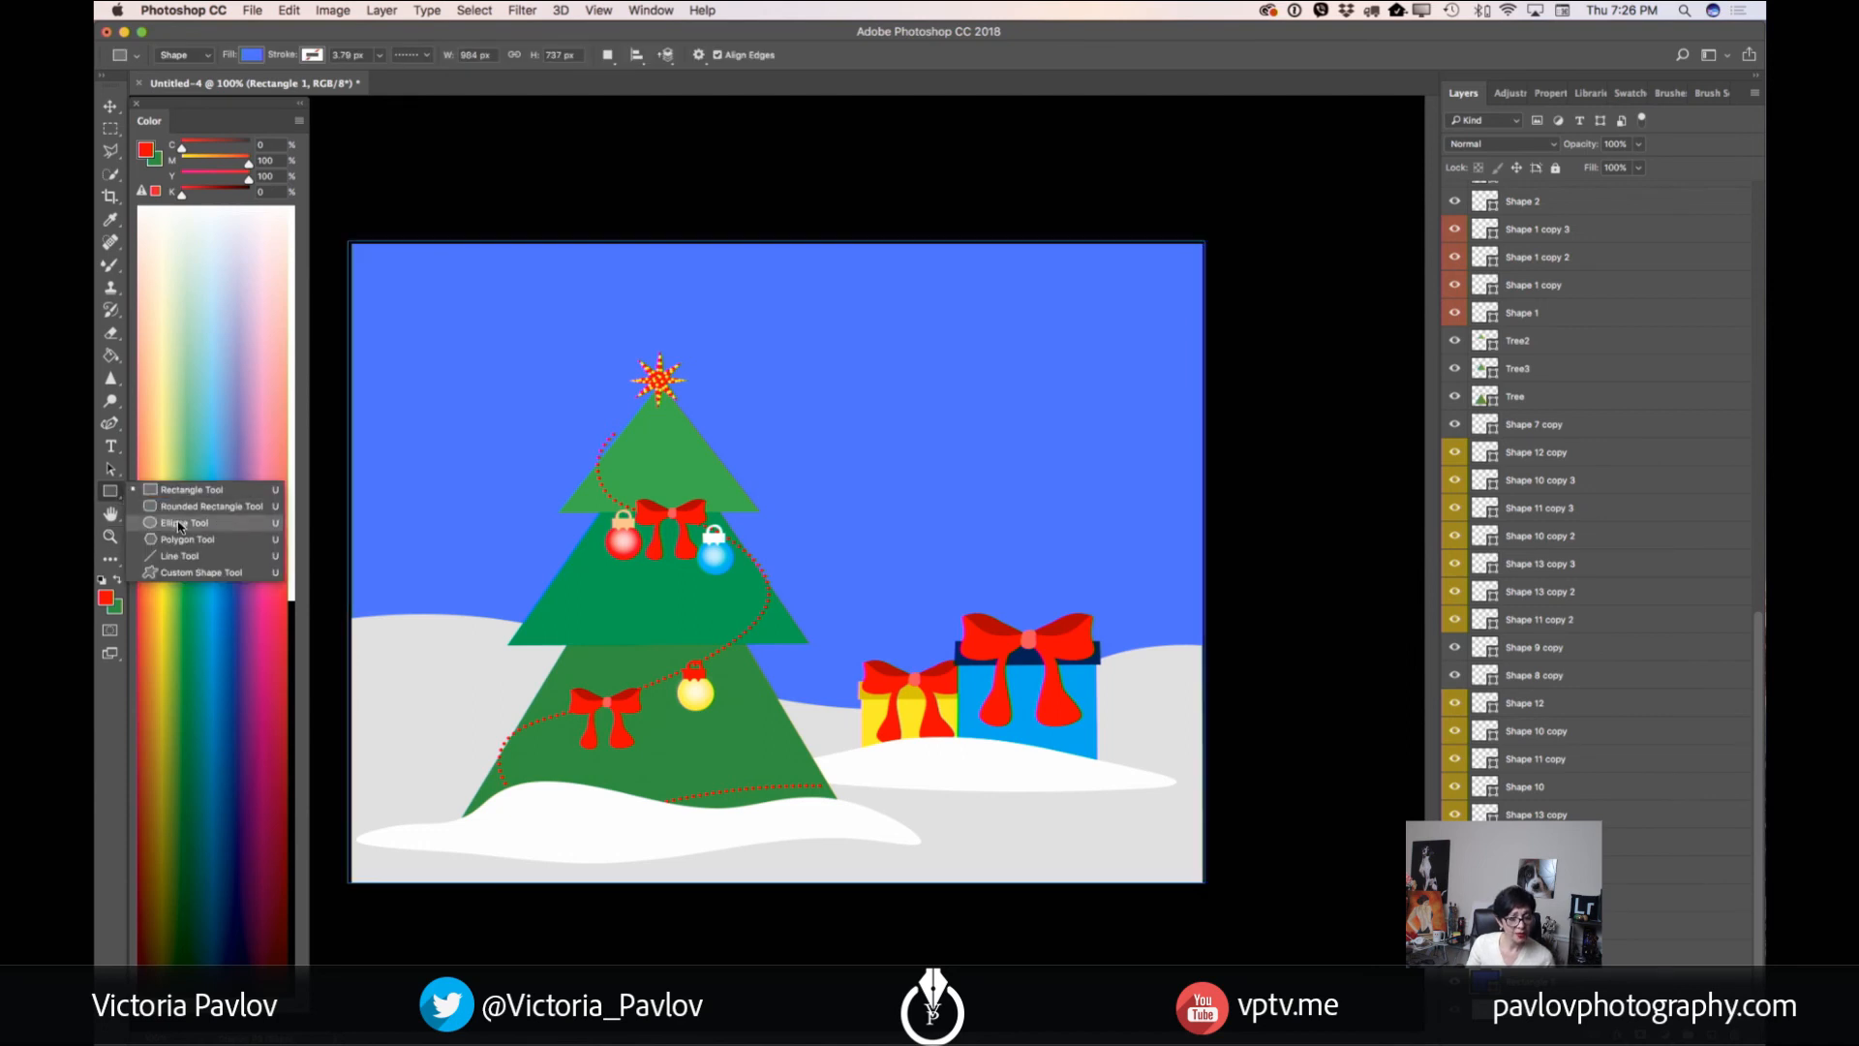
left_click(179, 524)
left_click(253, 55)
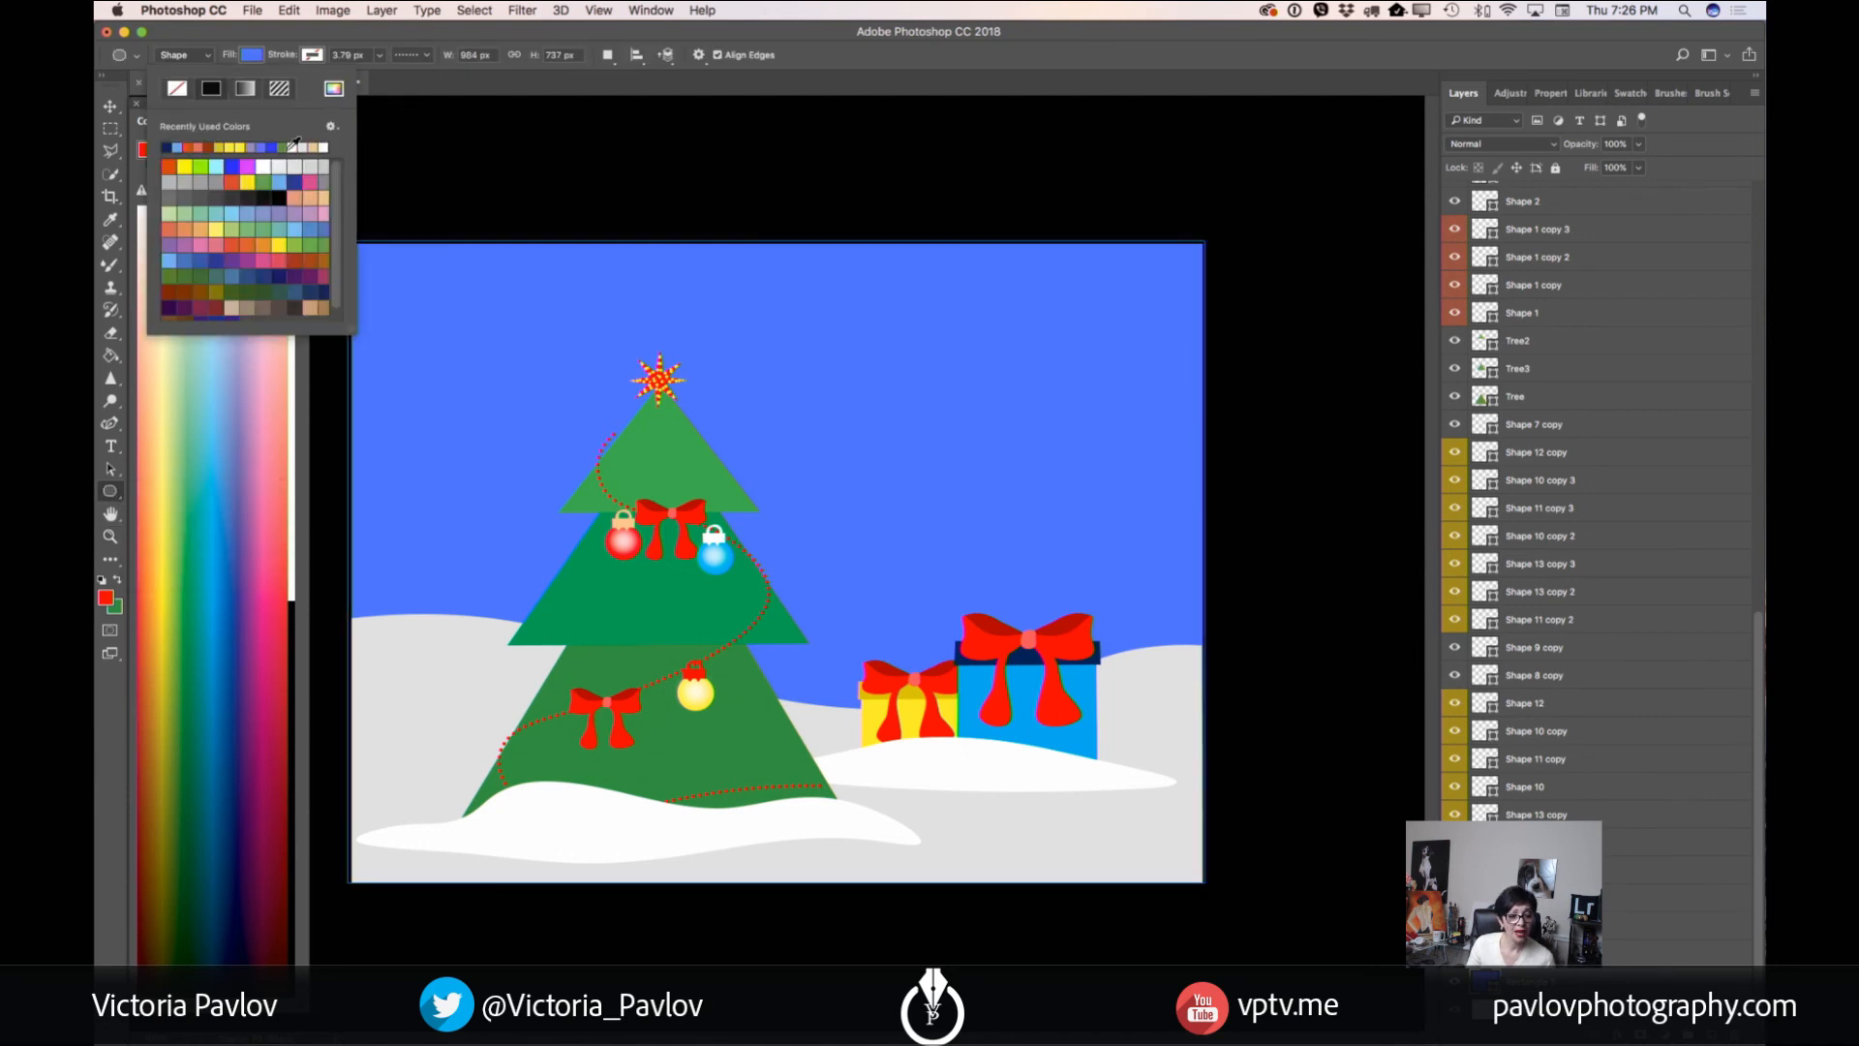
- Try white, bright light blue and dark teal blue fills for the sky background
left_click(263, 167)
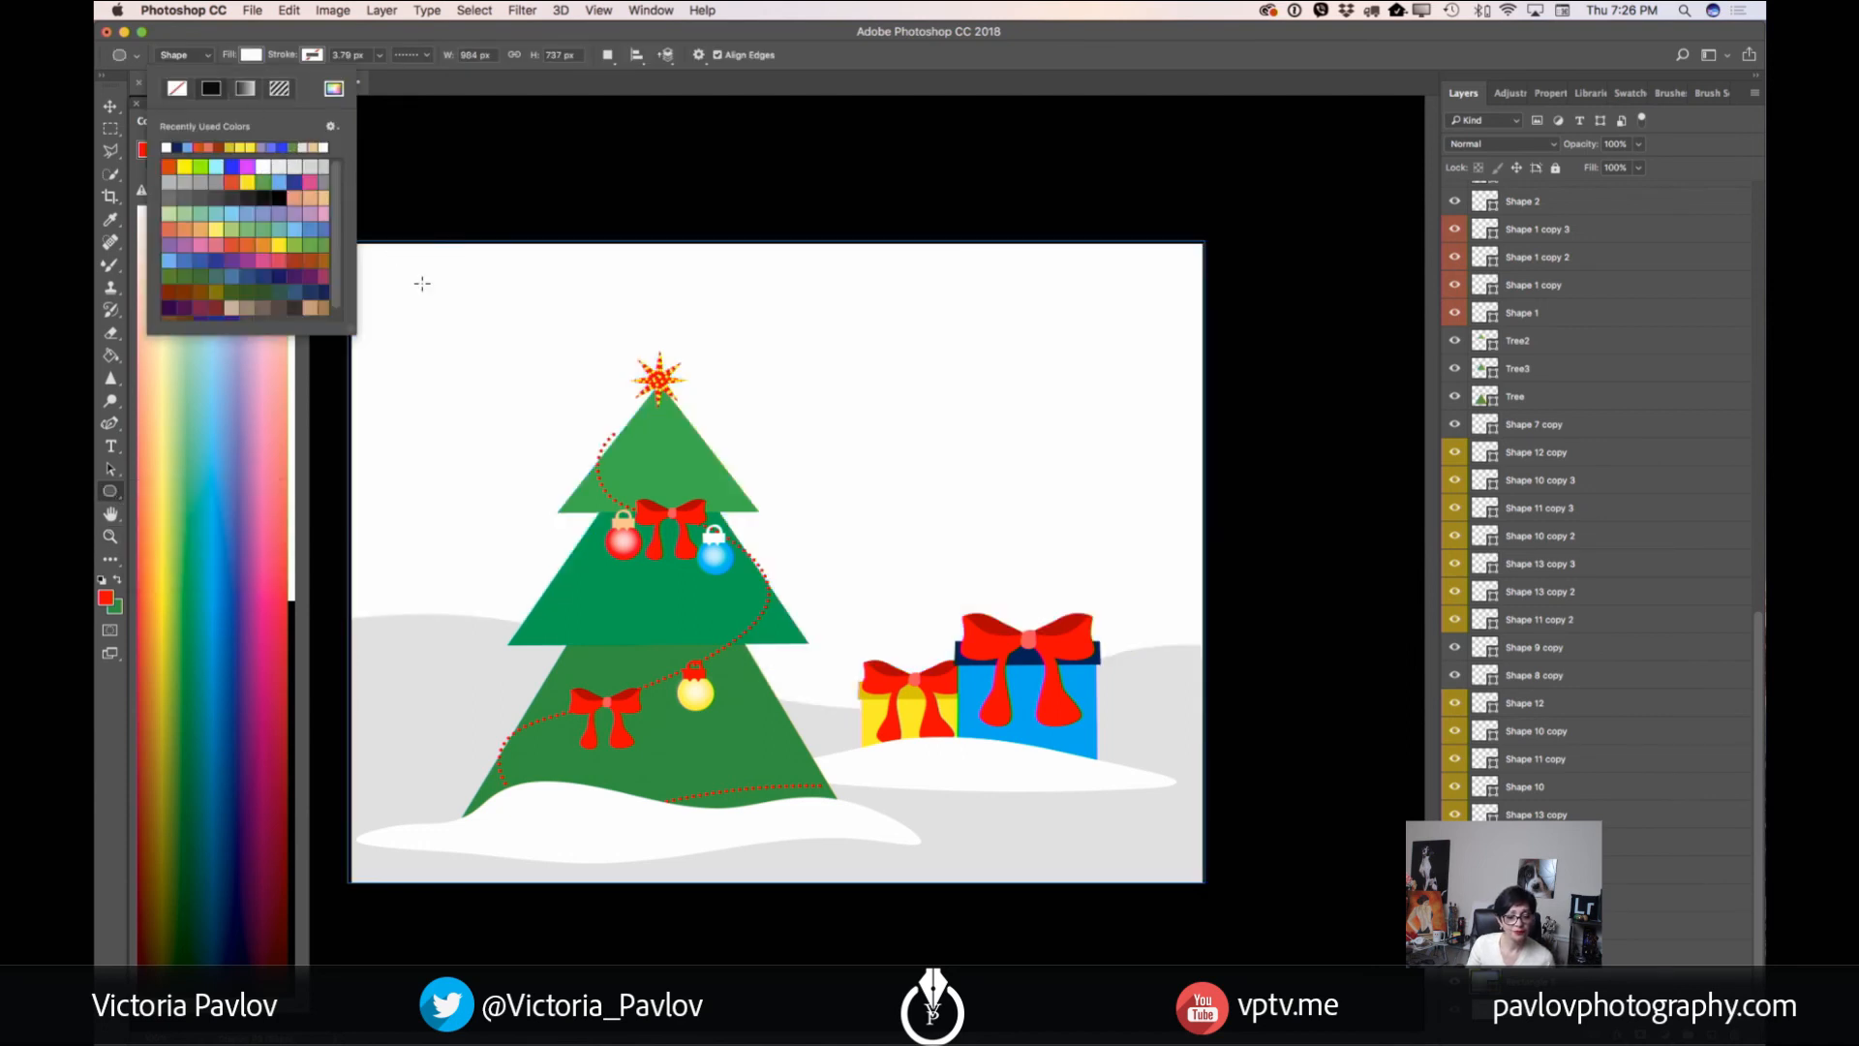
left_click(289, 10)
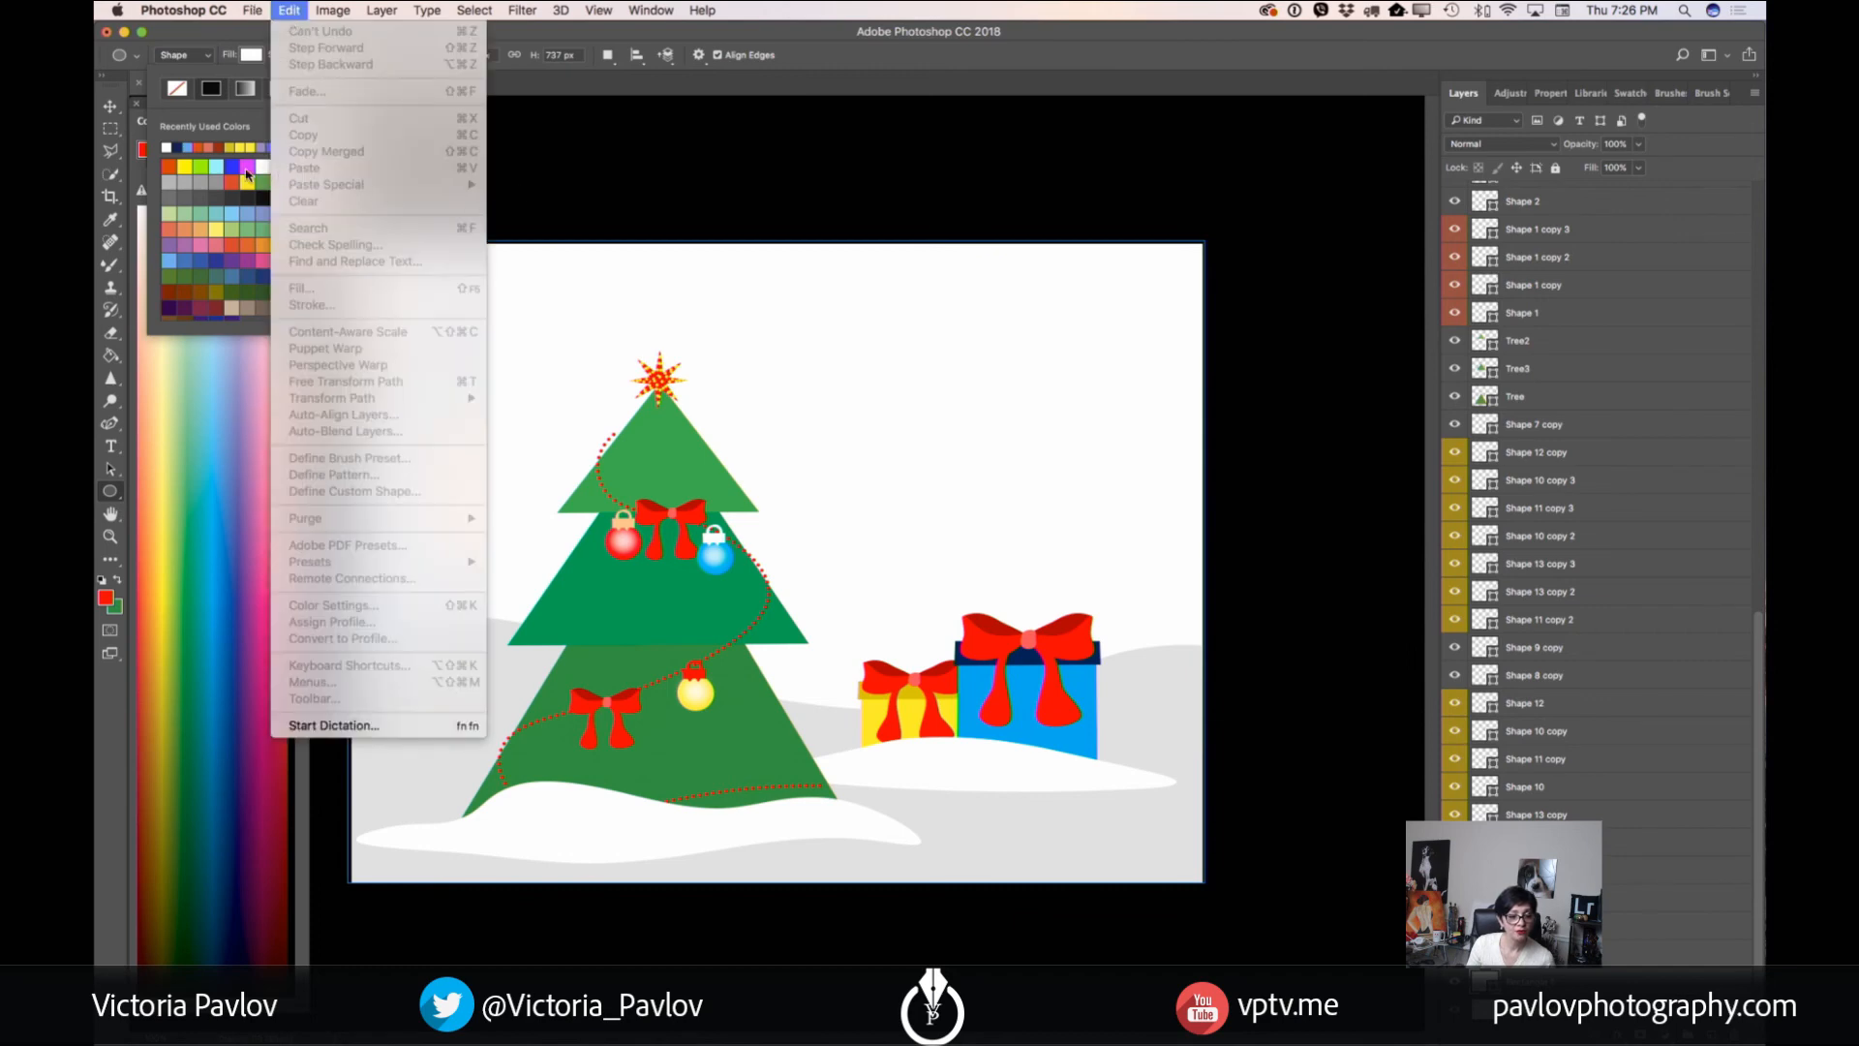
left_click(196, 145)
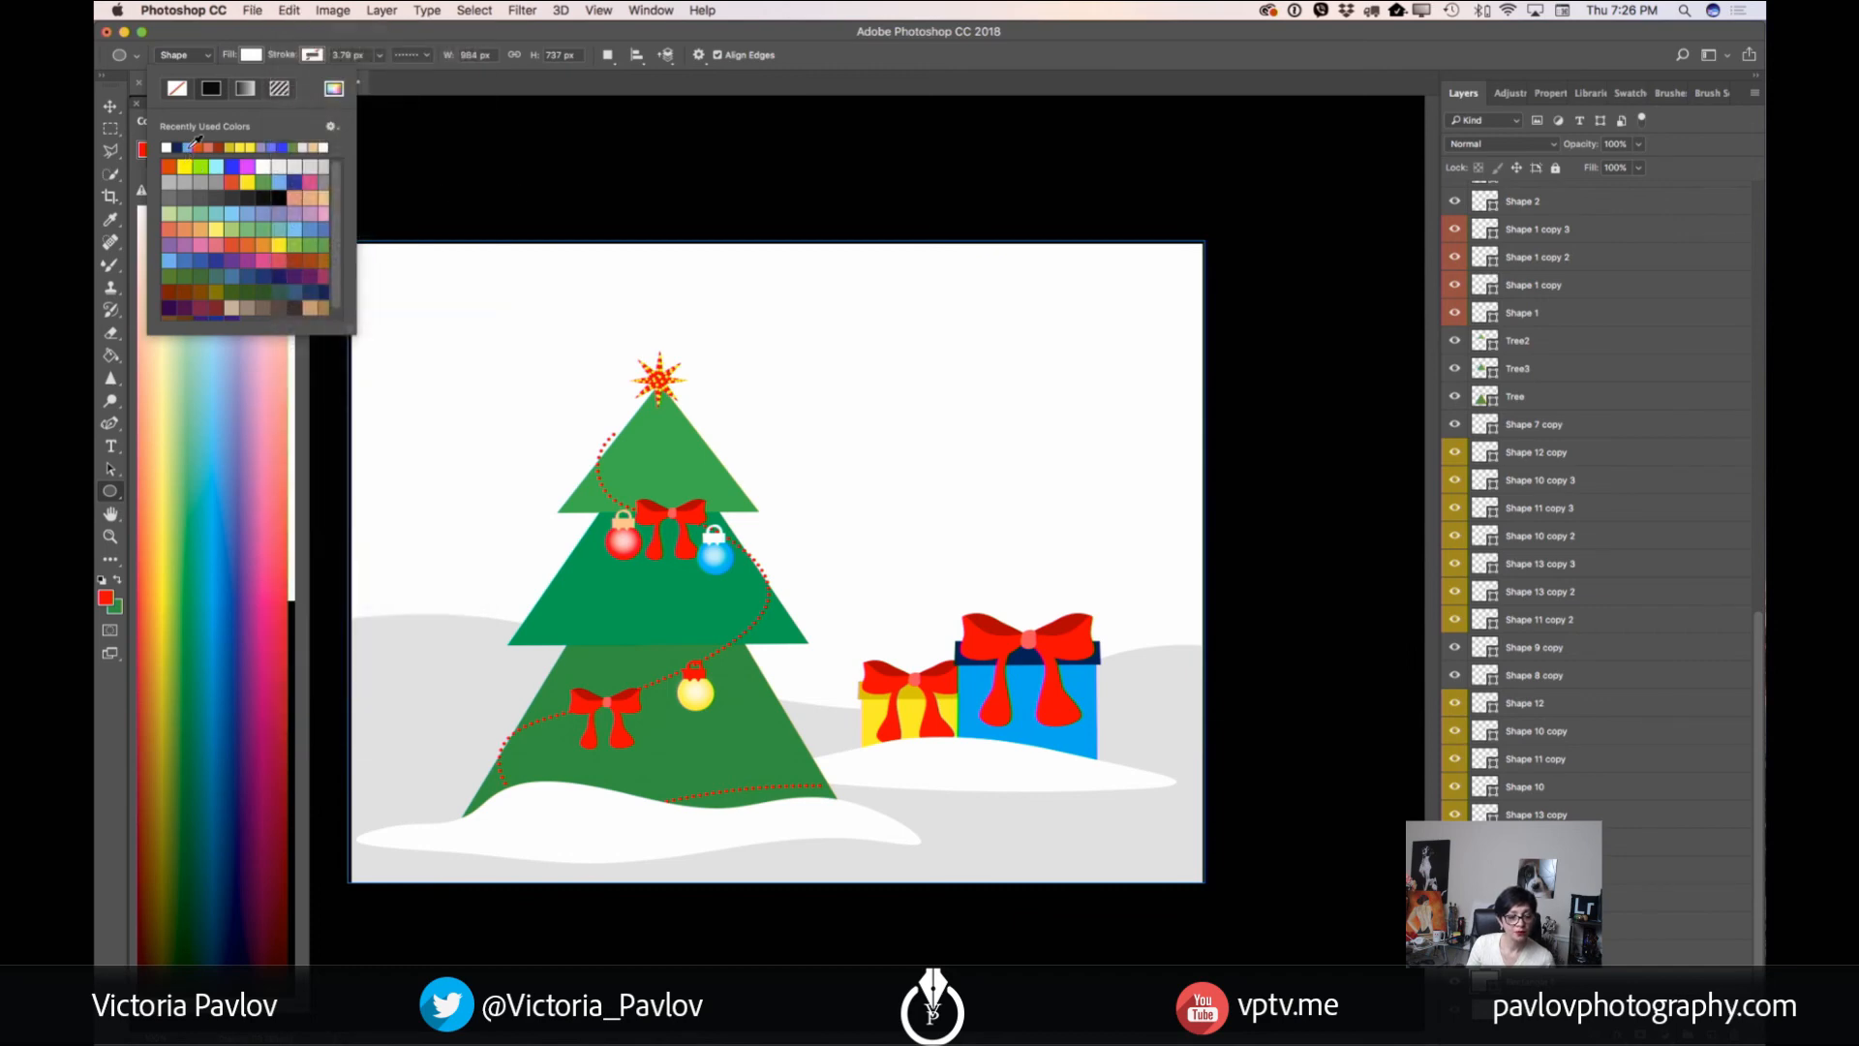
left_click(280, 182)
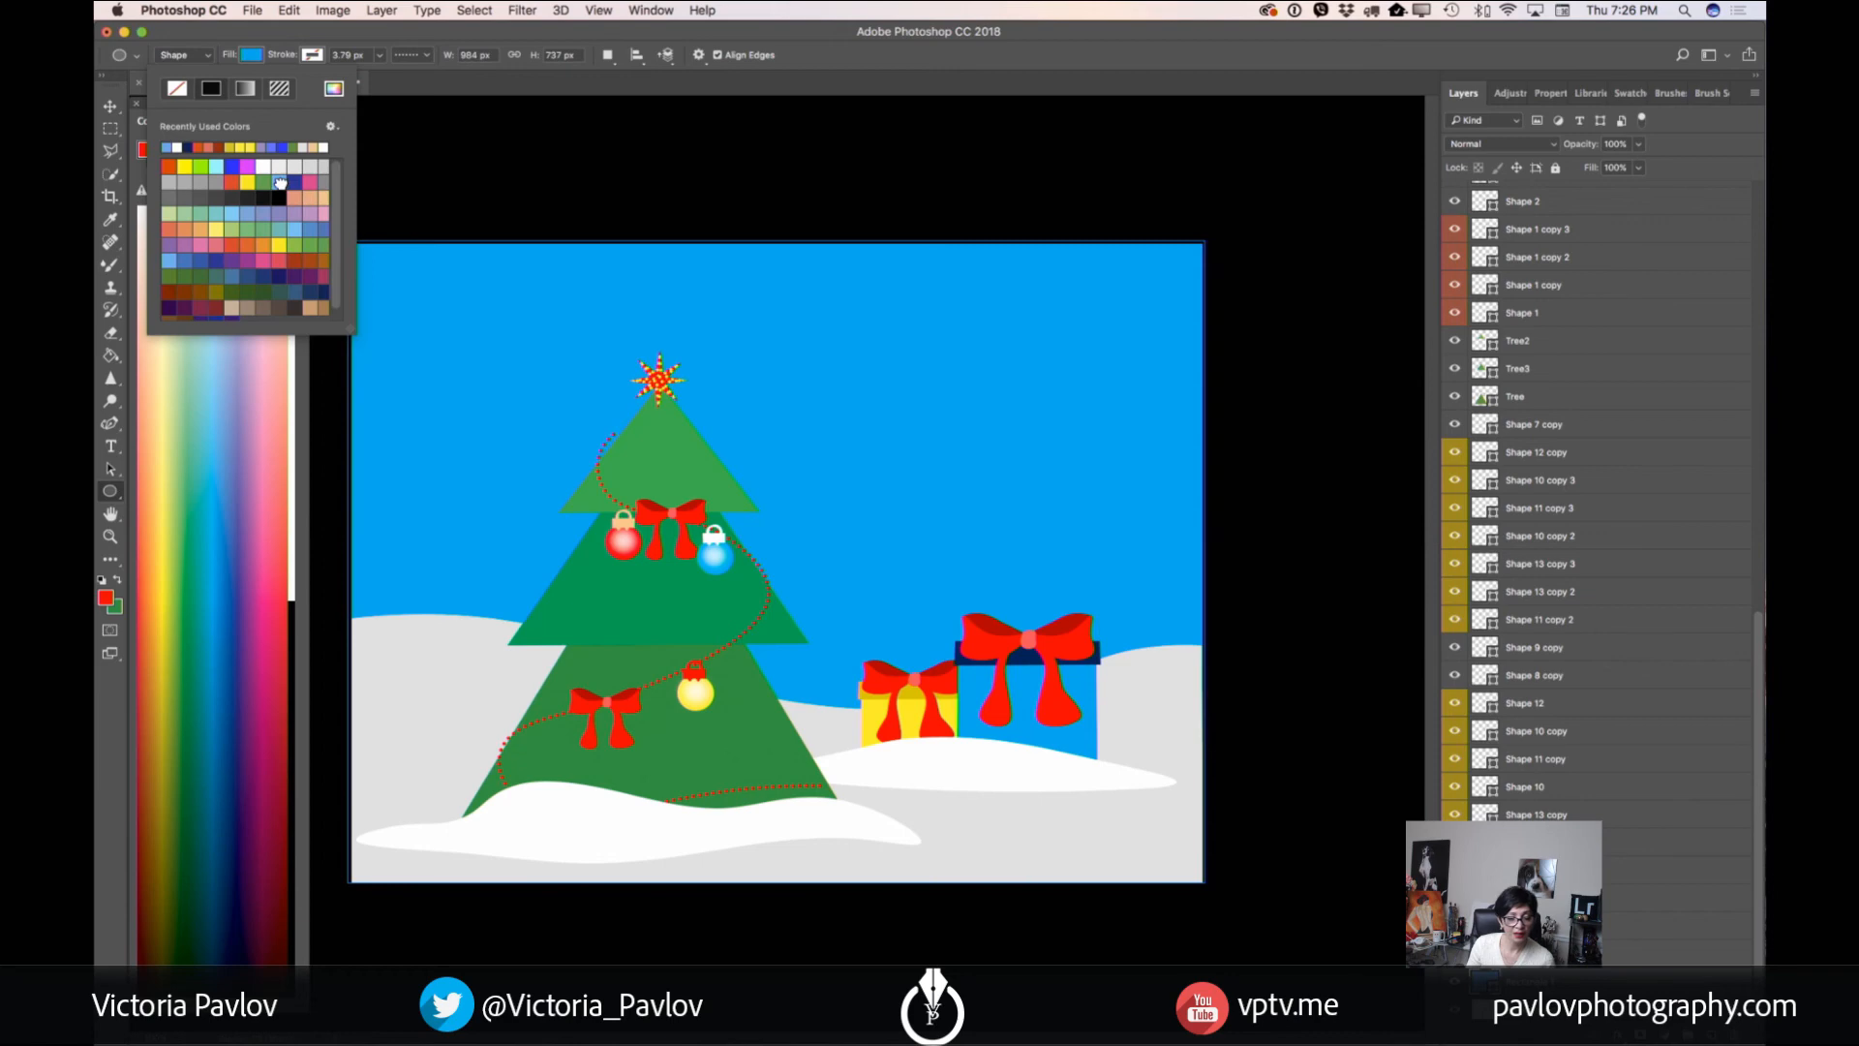
left_click(235, 276)
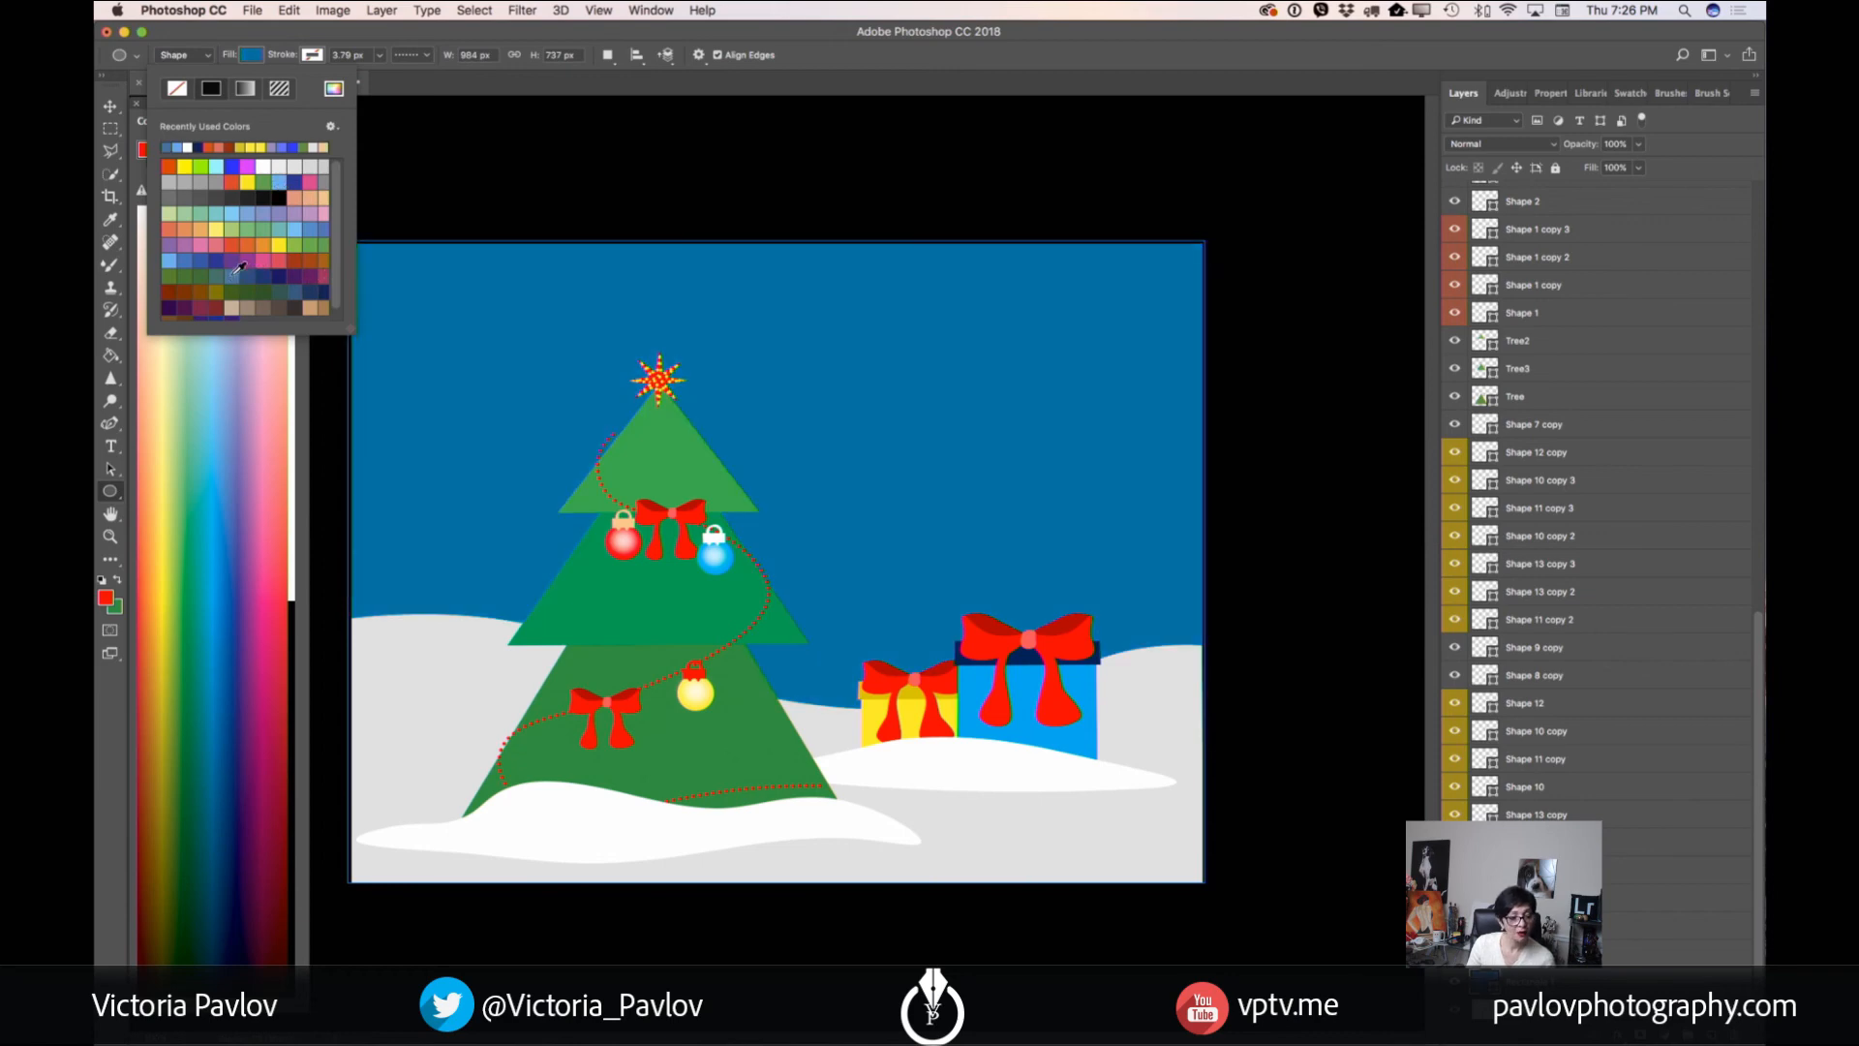
- Set the sky background's fill to a vivid, saturated blue
left_click(293, 146)
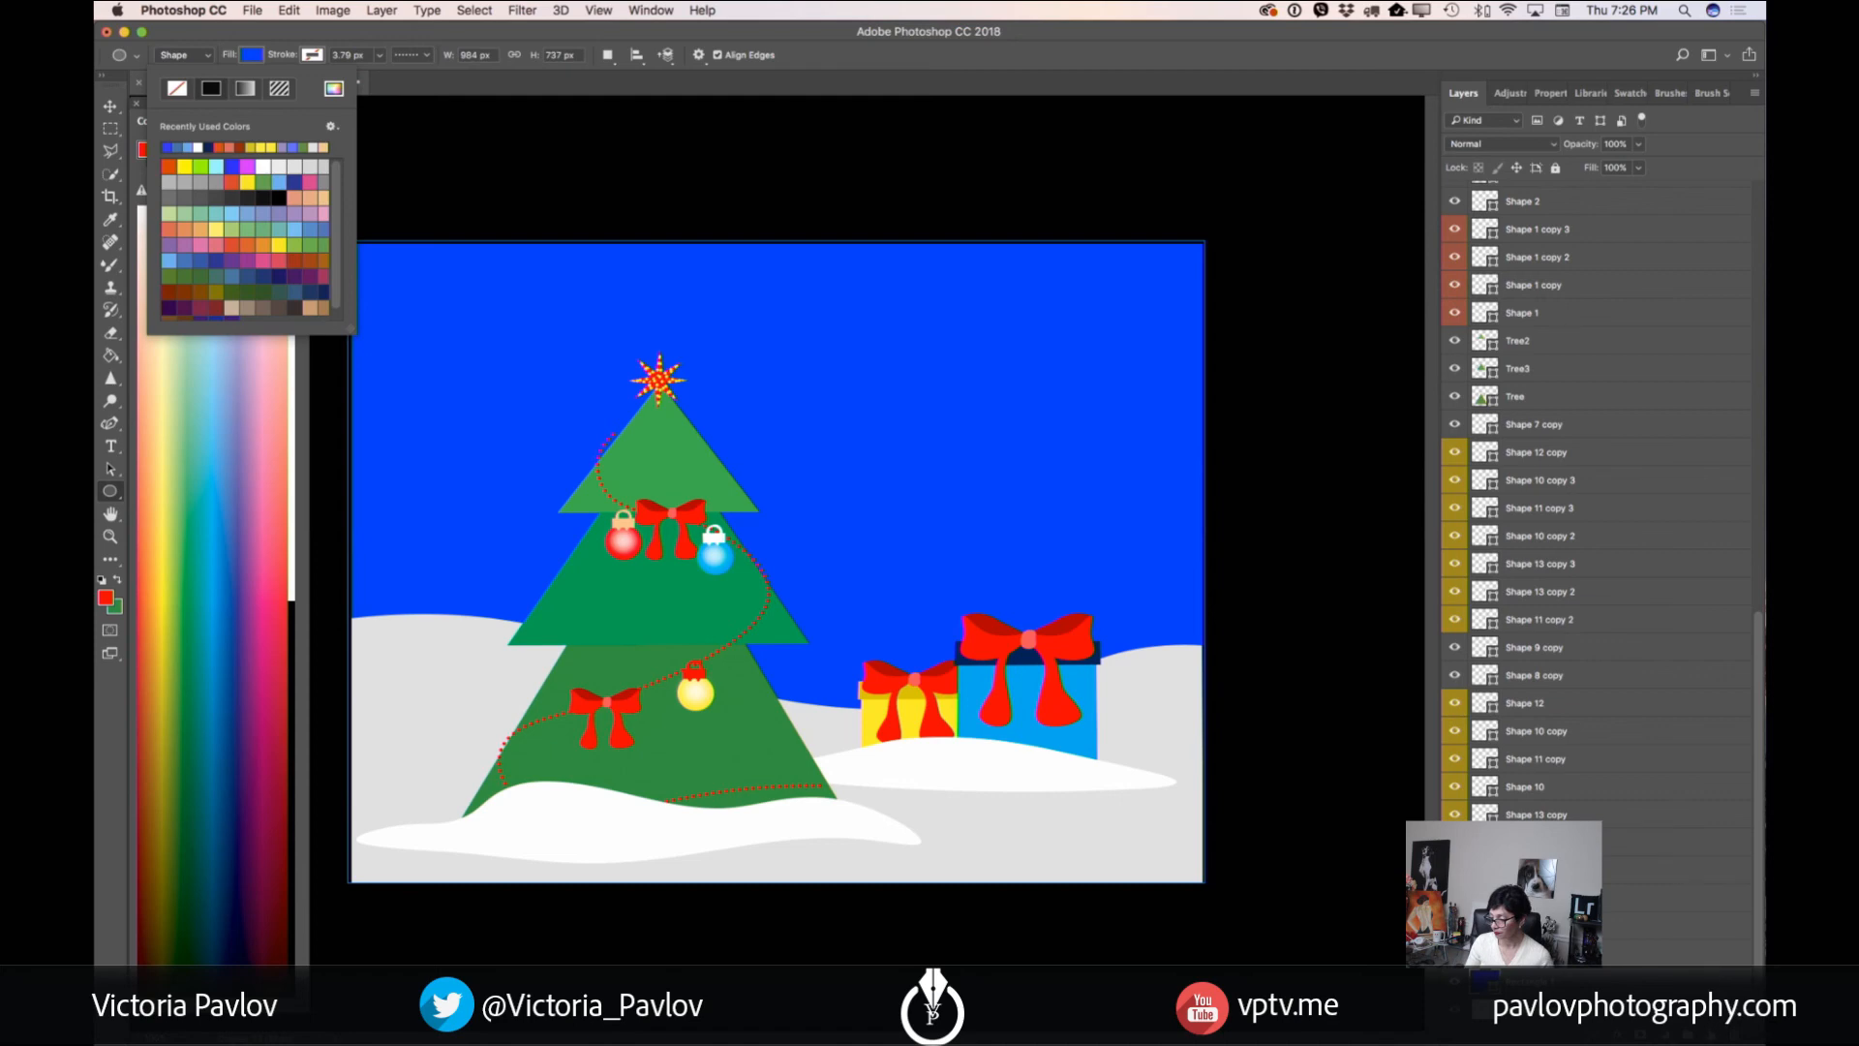
key("Return")
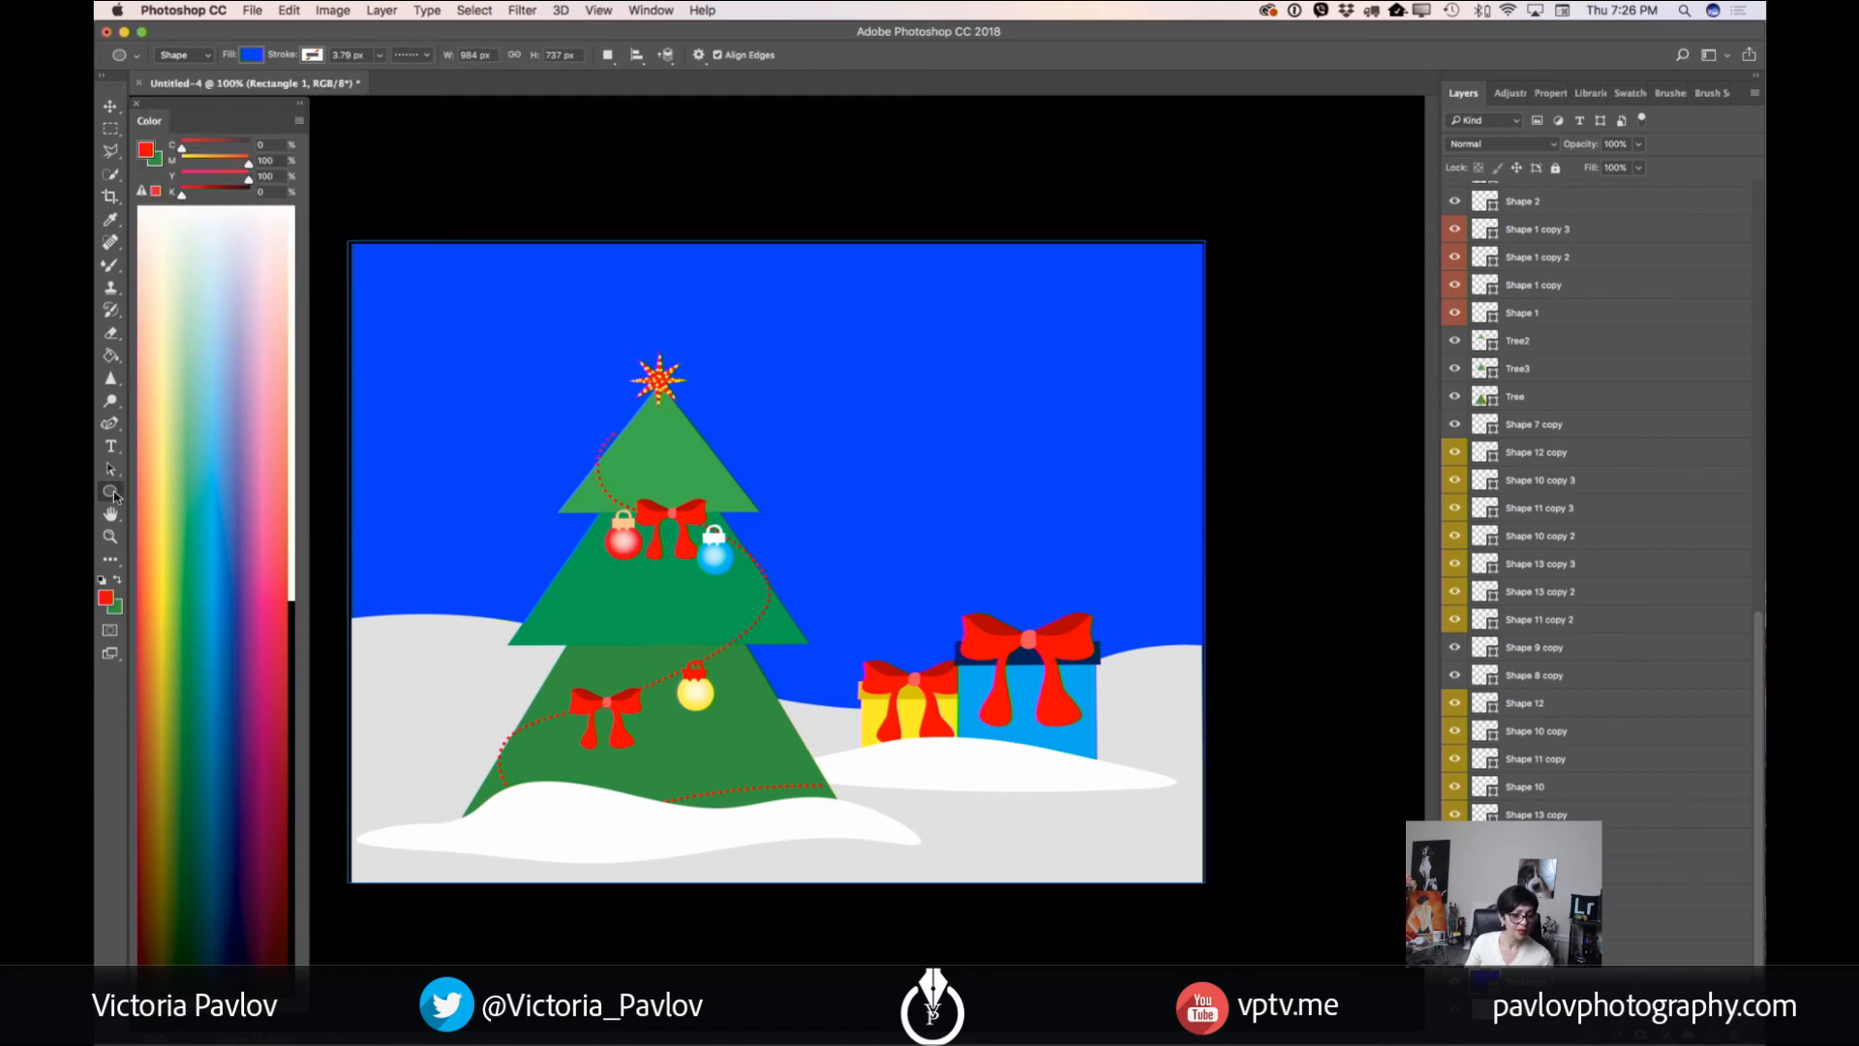
- Draw a small ellipse of about 14 × 15 px in the sky's upper-left corner and fill it with light grey
left_click_drag(396, 284, 409, 299)
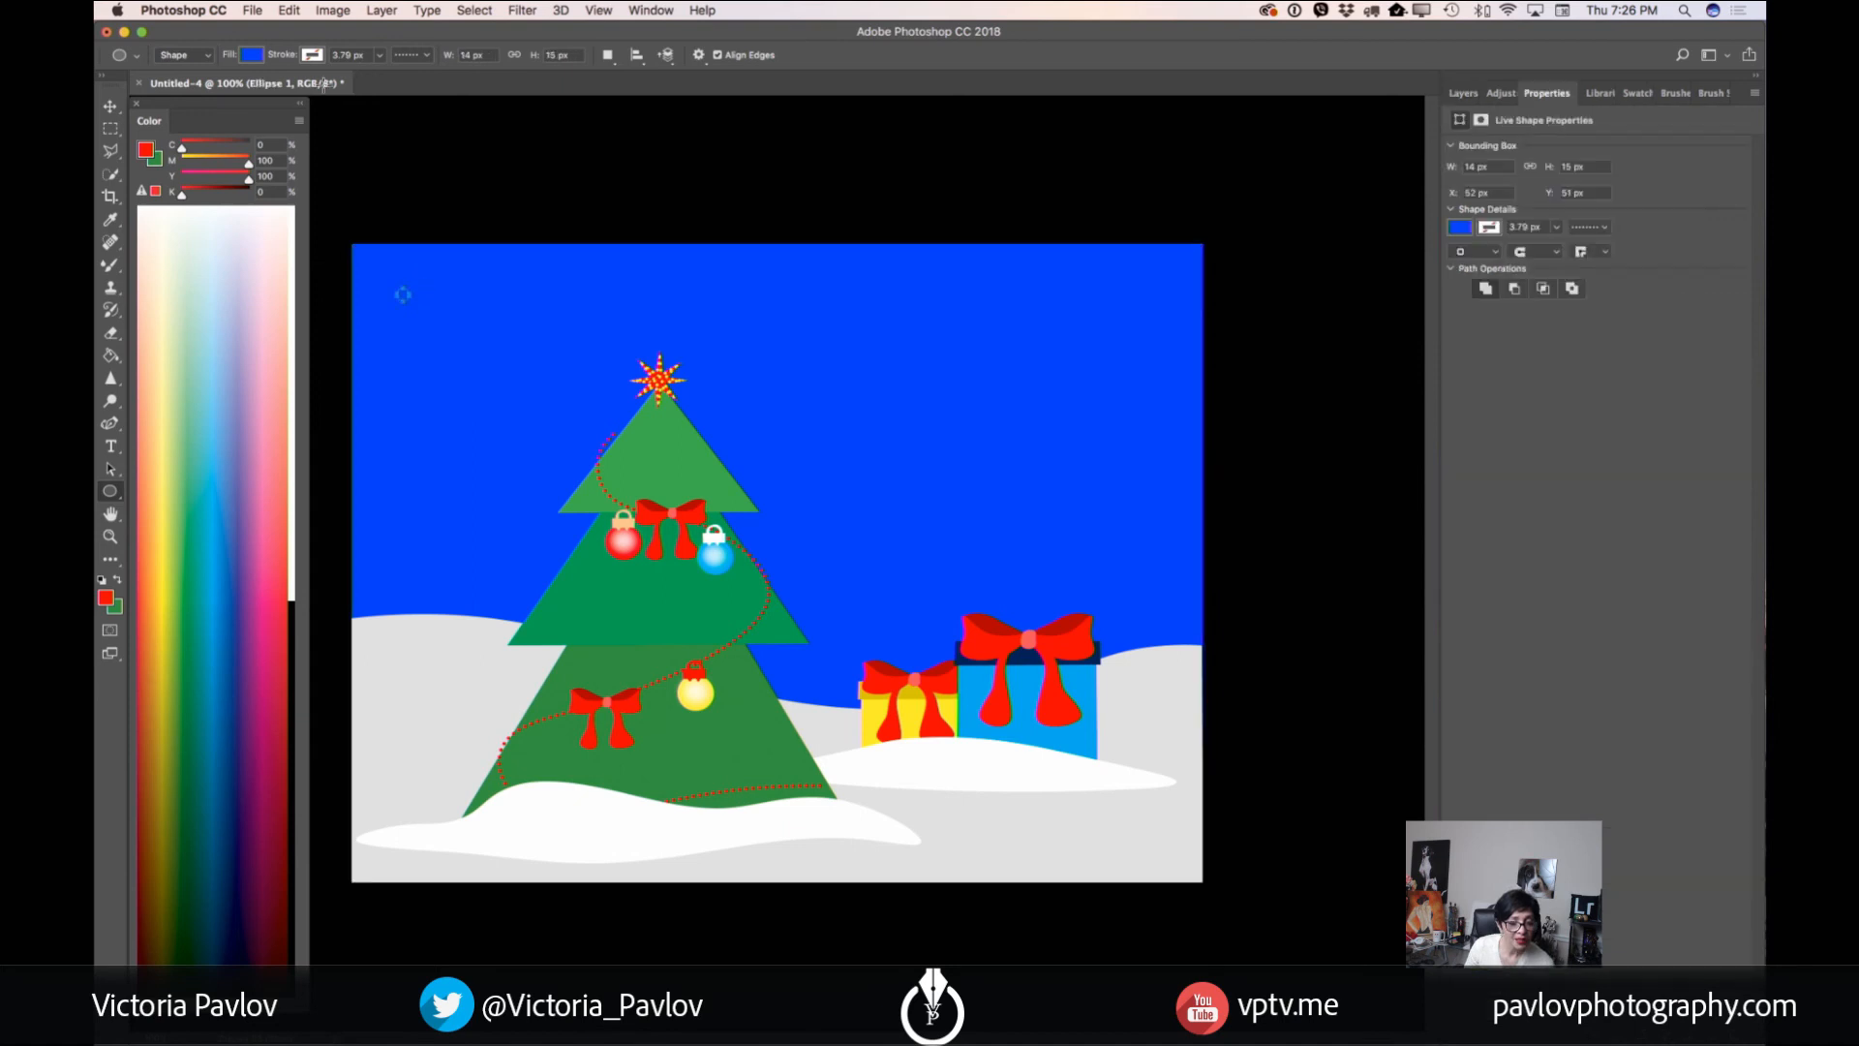
left_click(253, 55)
left_click(312, 166)
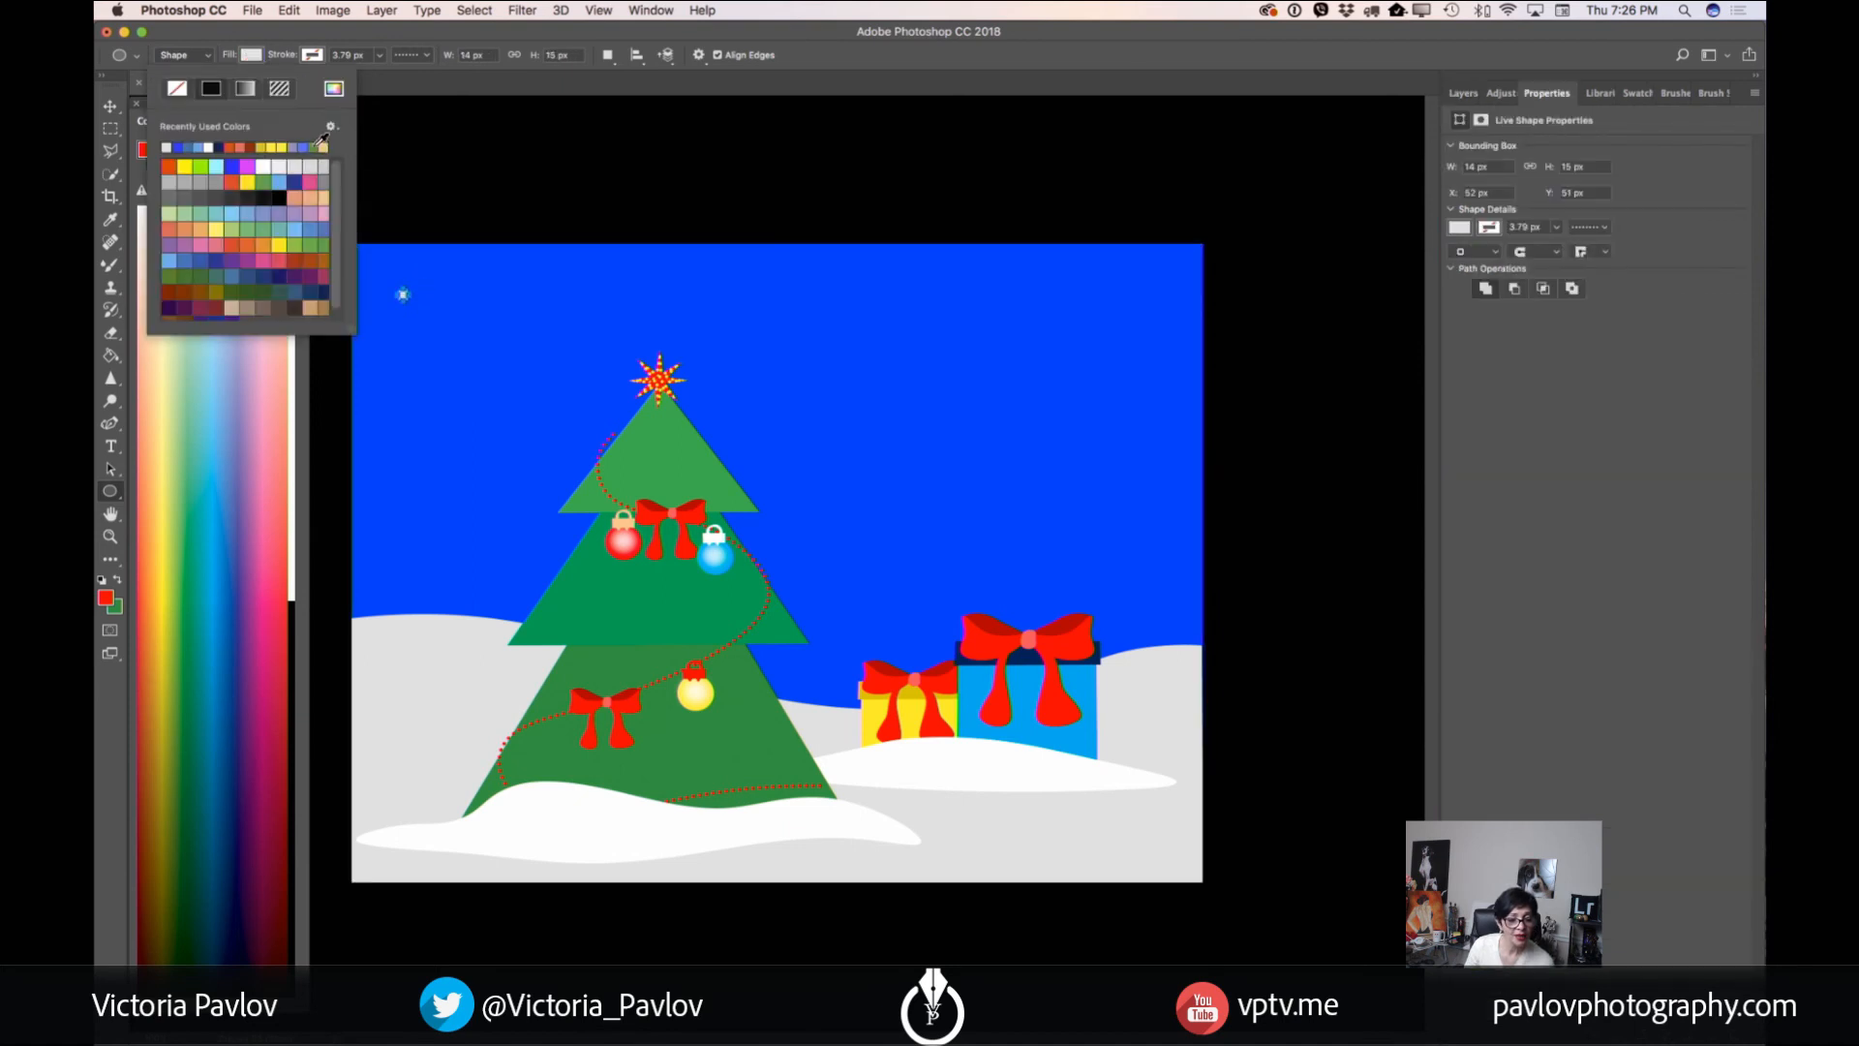
- Duplicate the light grey dot five times and scatter the copies as snowflakes across the sky around the tree and above the gifts
key("v")
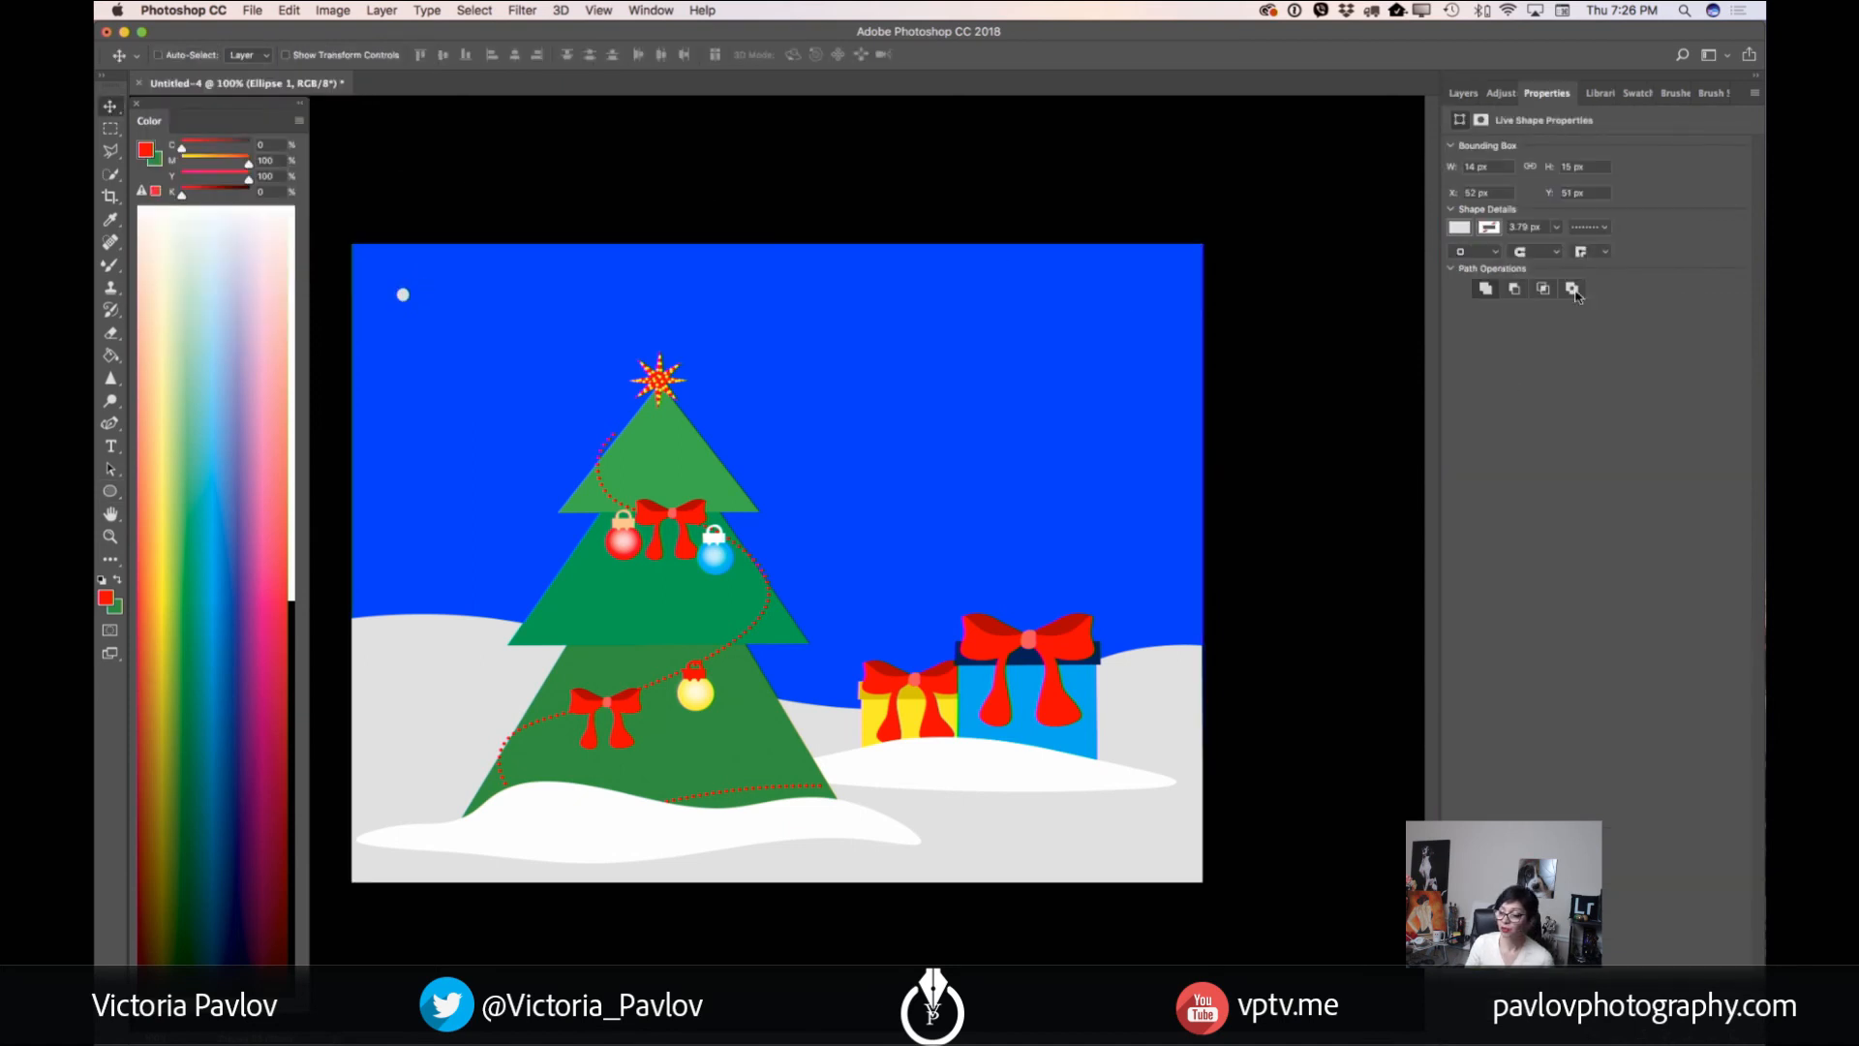
left_click(1463, 93)
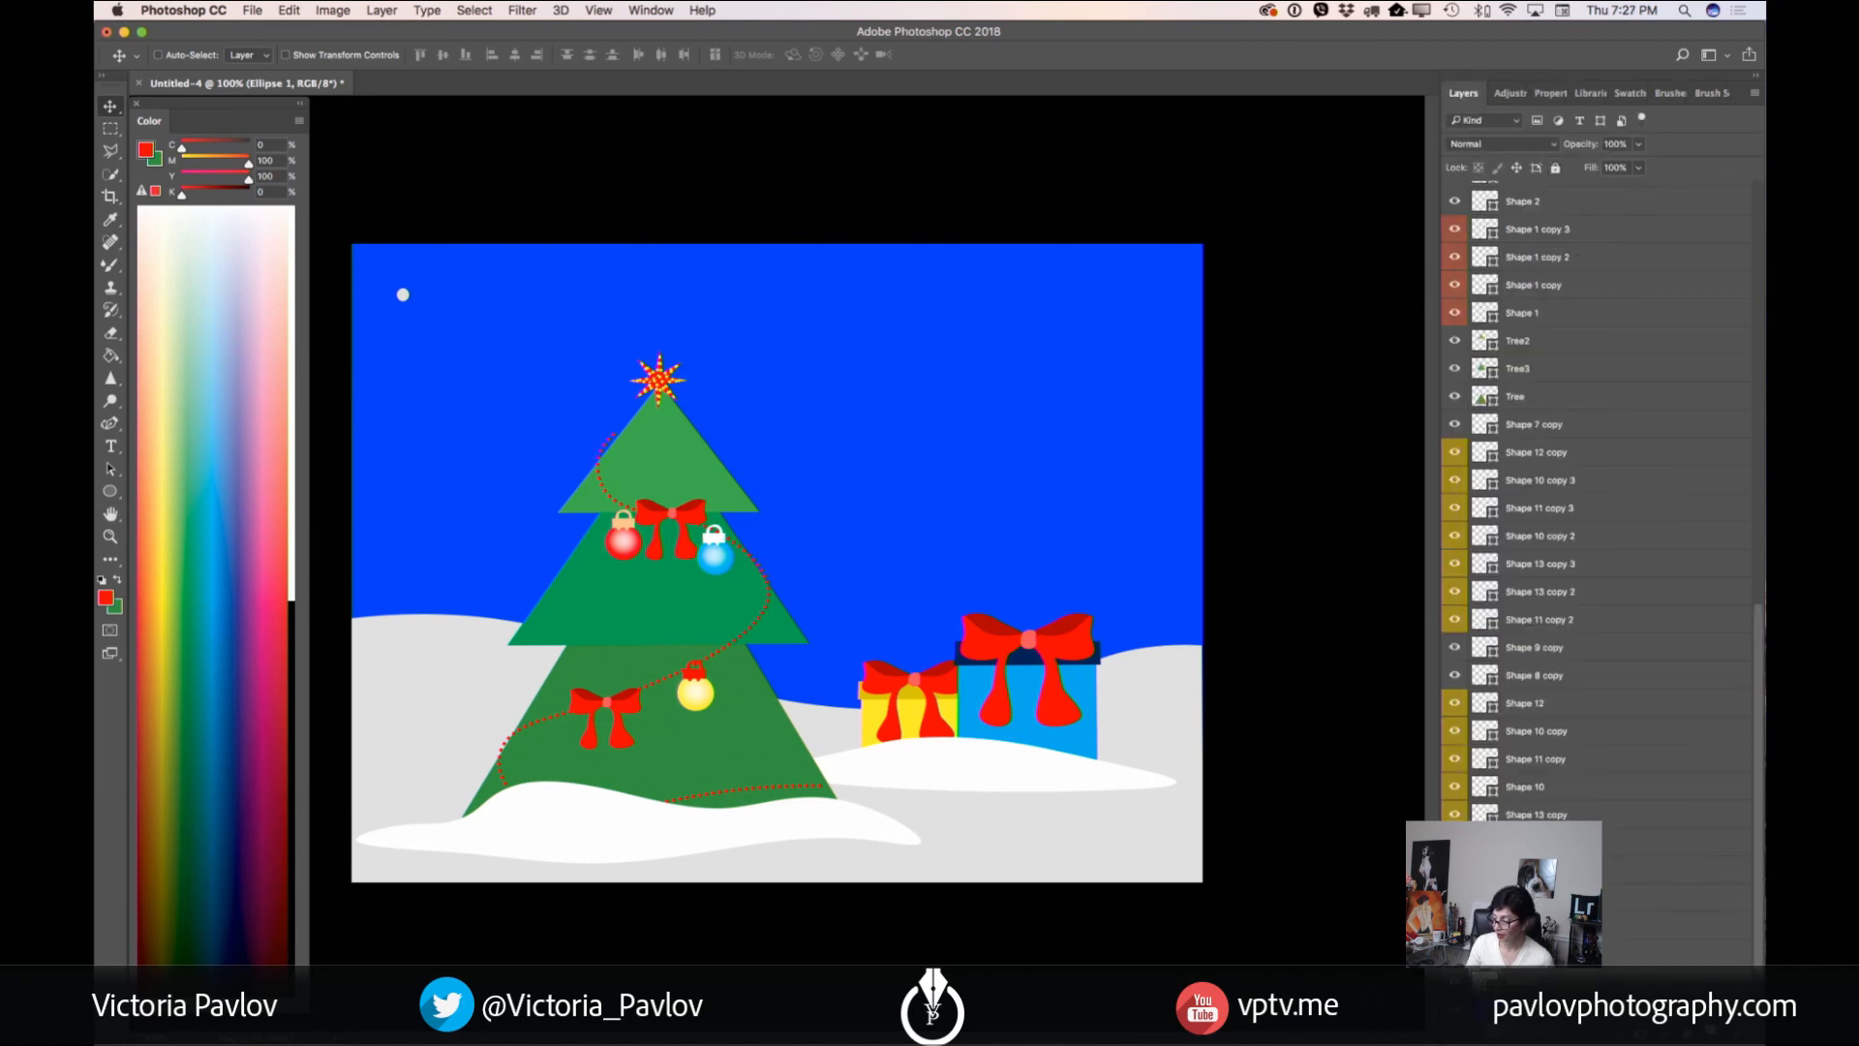
key("ctrl+j")
left_click_drag(400, 290, 540, 389)
key("ctrl+j")
left_click_drag(537, 395, 1066, 491)
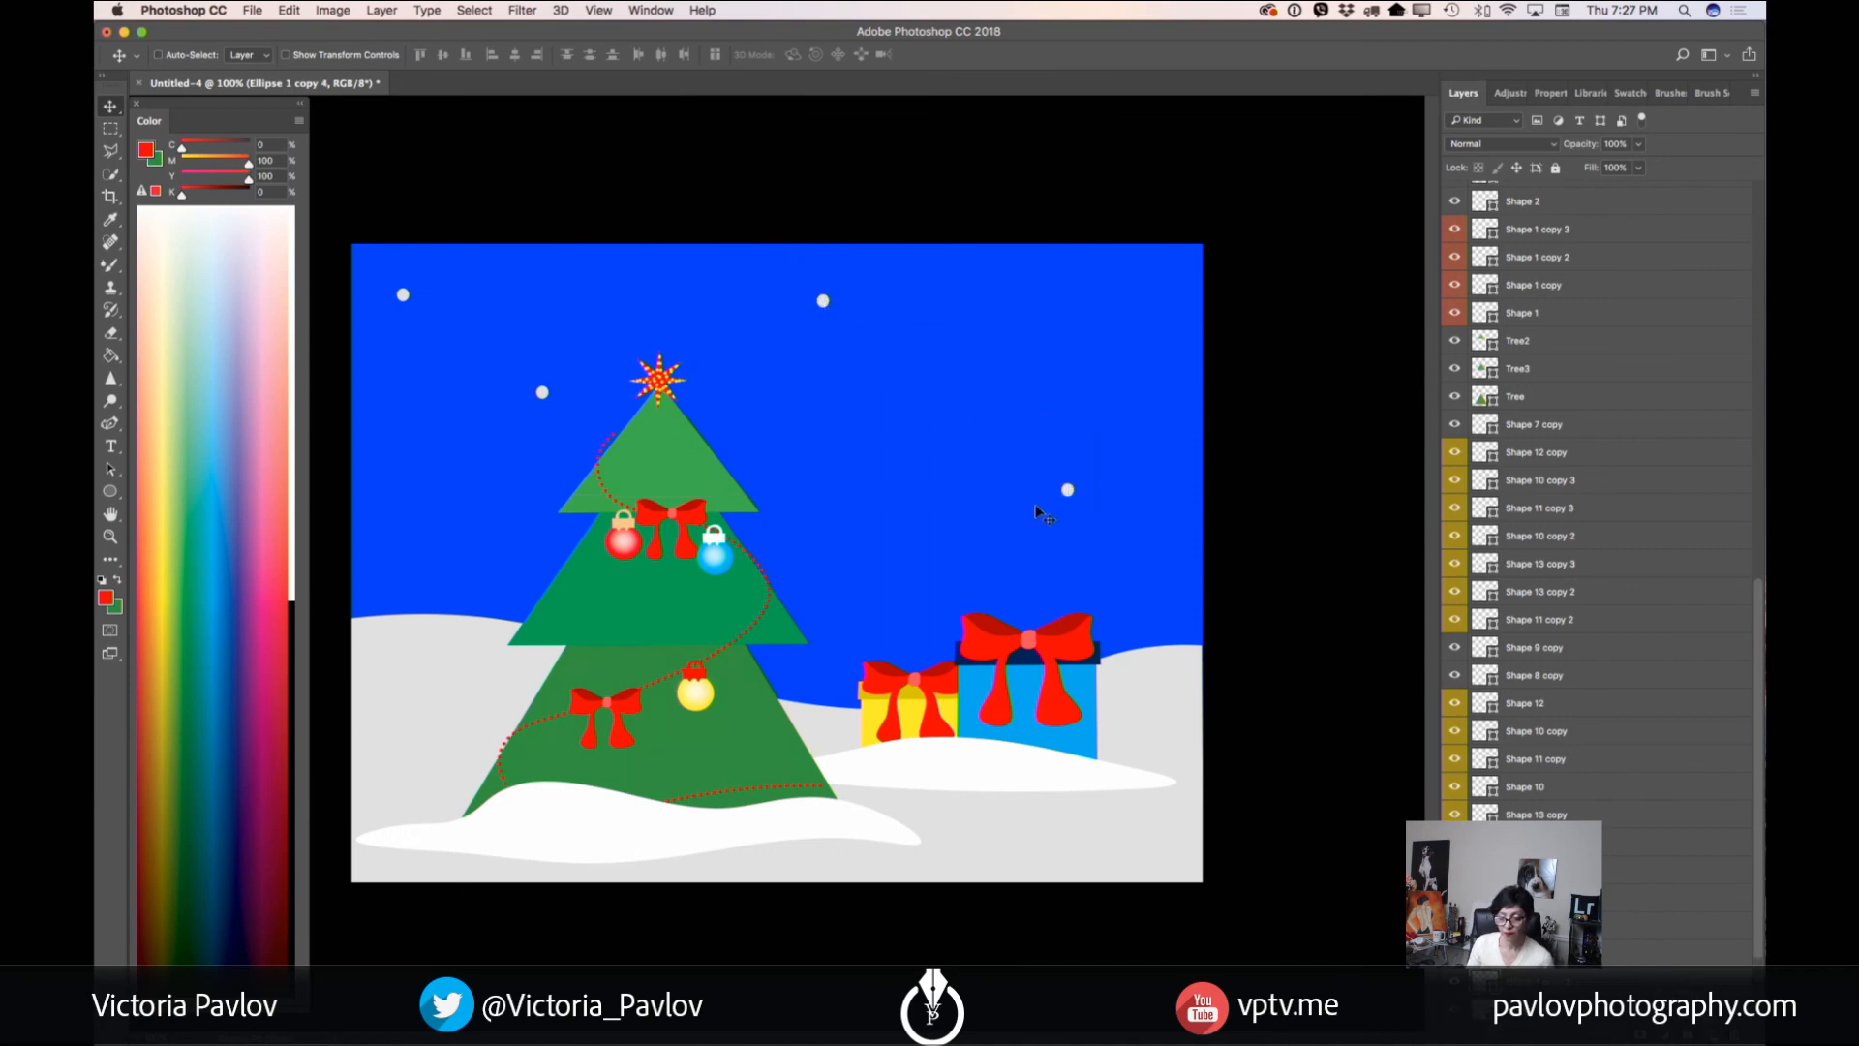
left_click_drag(1065, 491, 844, 441)
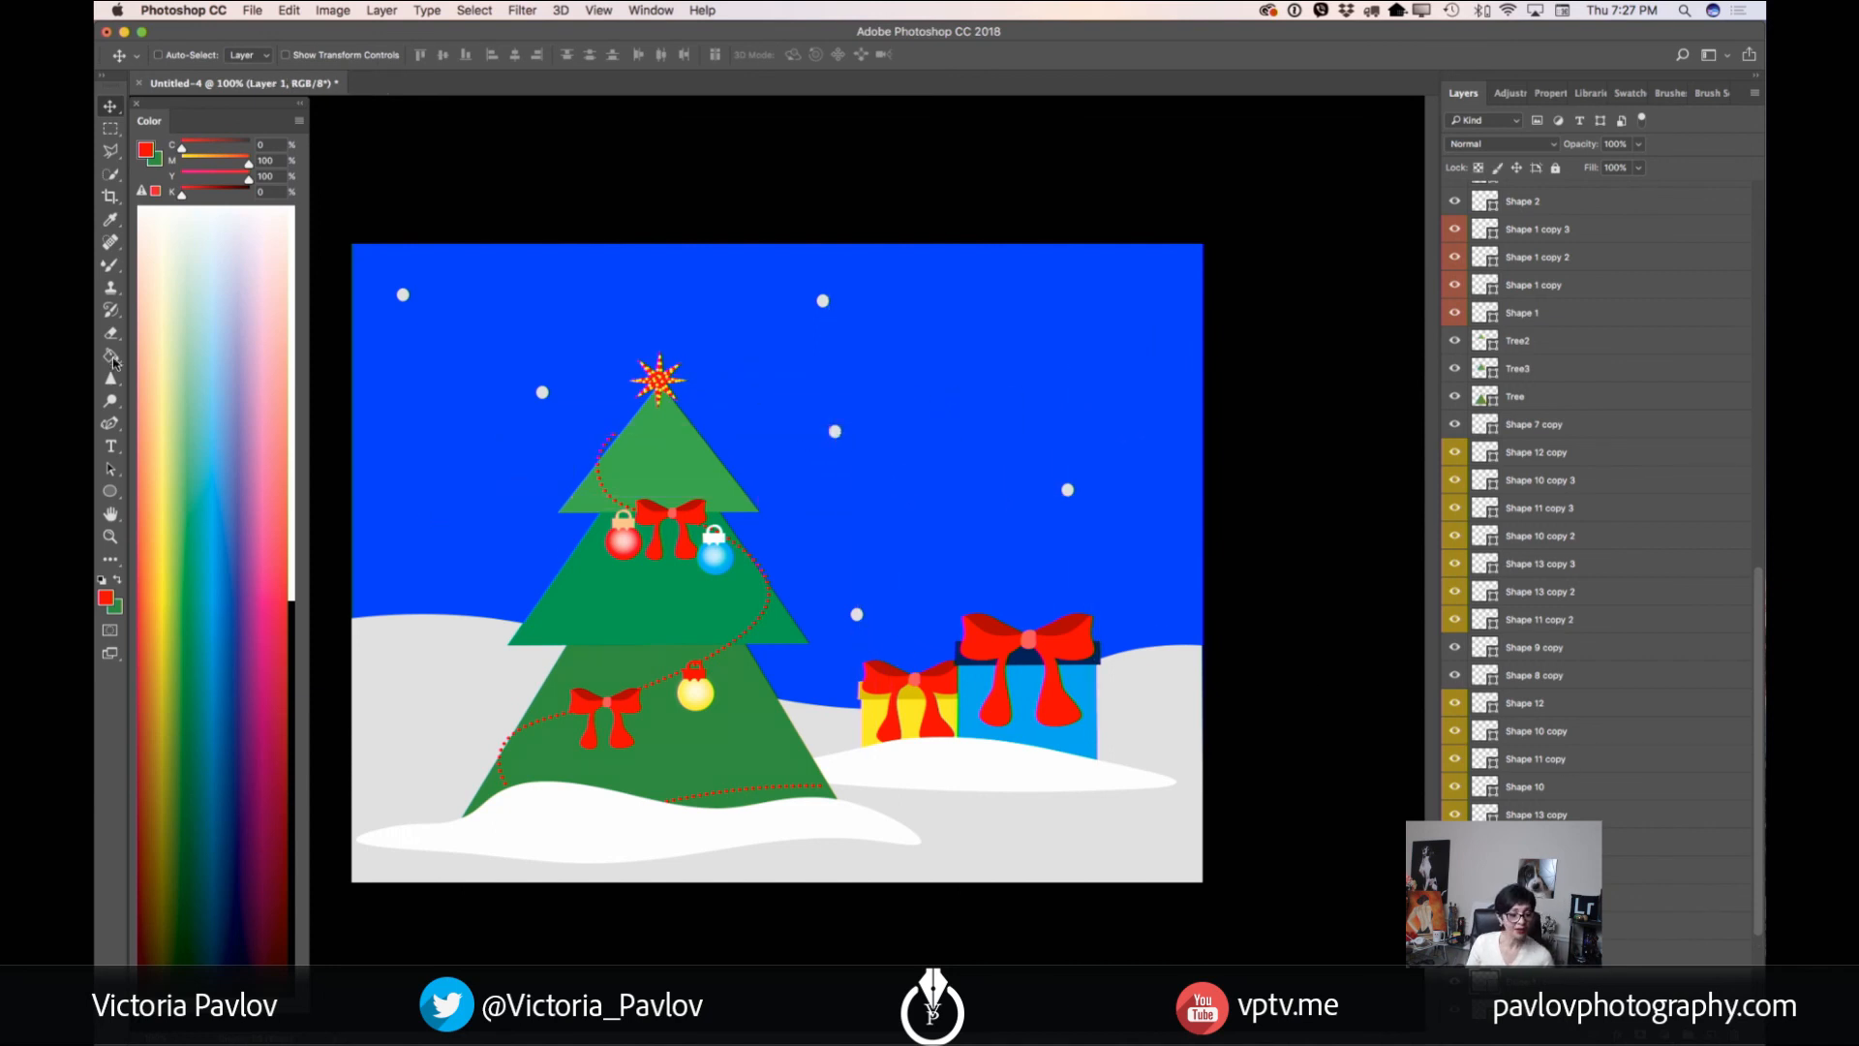
- Draw a narrow vertical diamond of about 15 × 70 px in the sky above the gifts and fill it with white
left_click(110, 423)
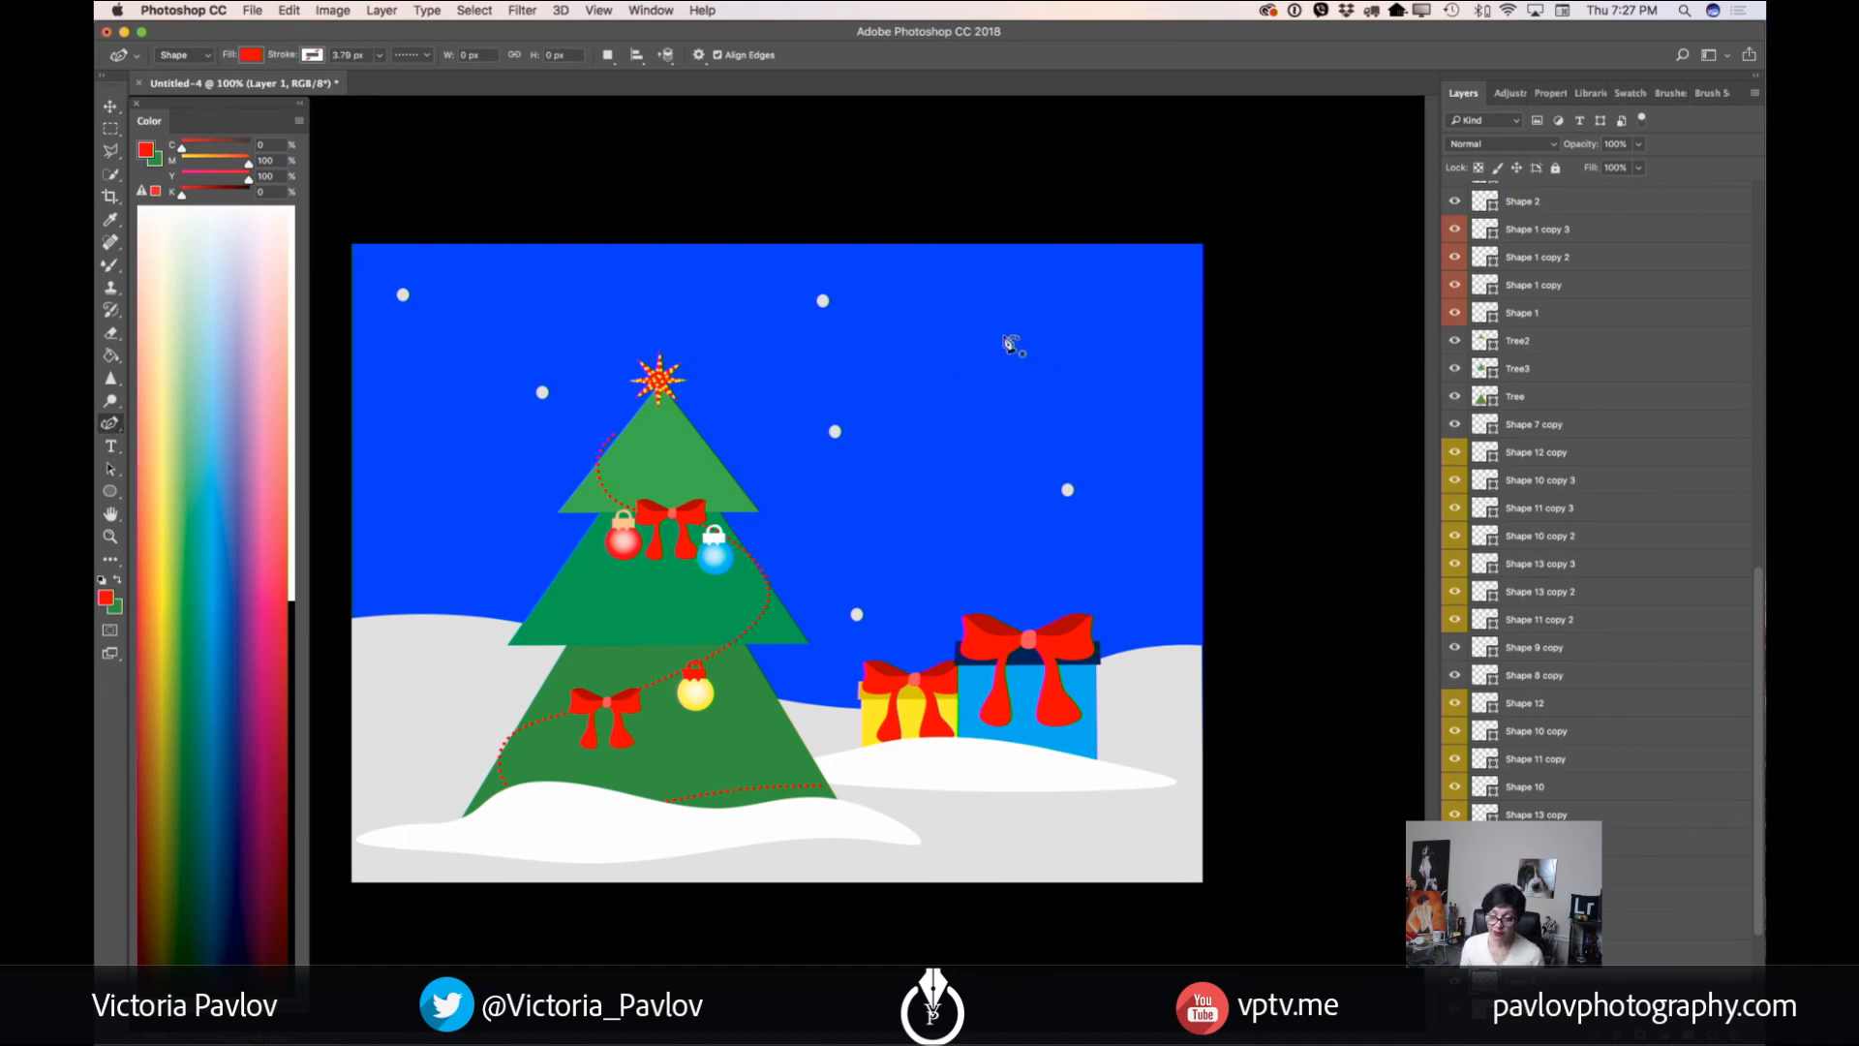
left_click(1007, 343)
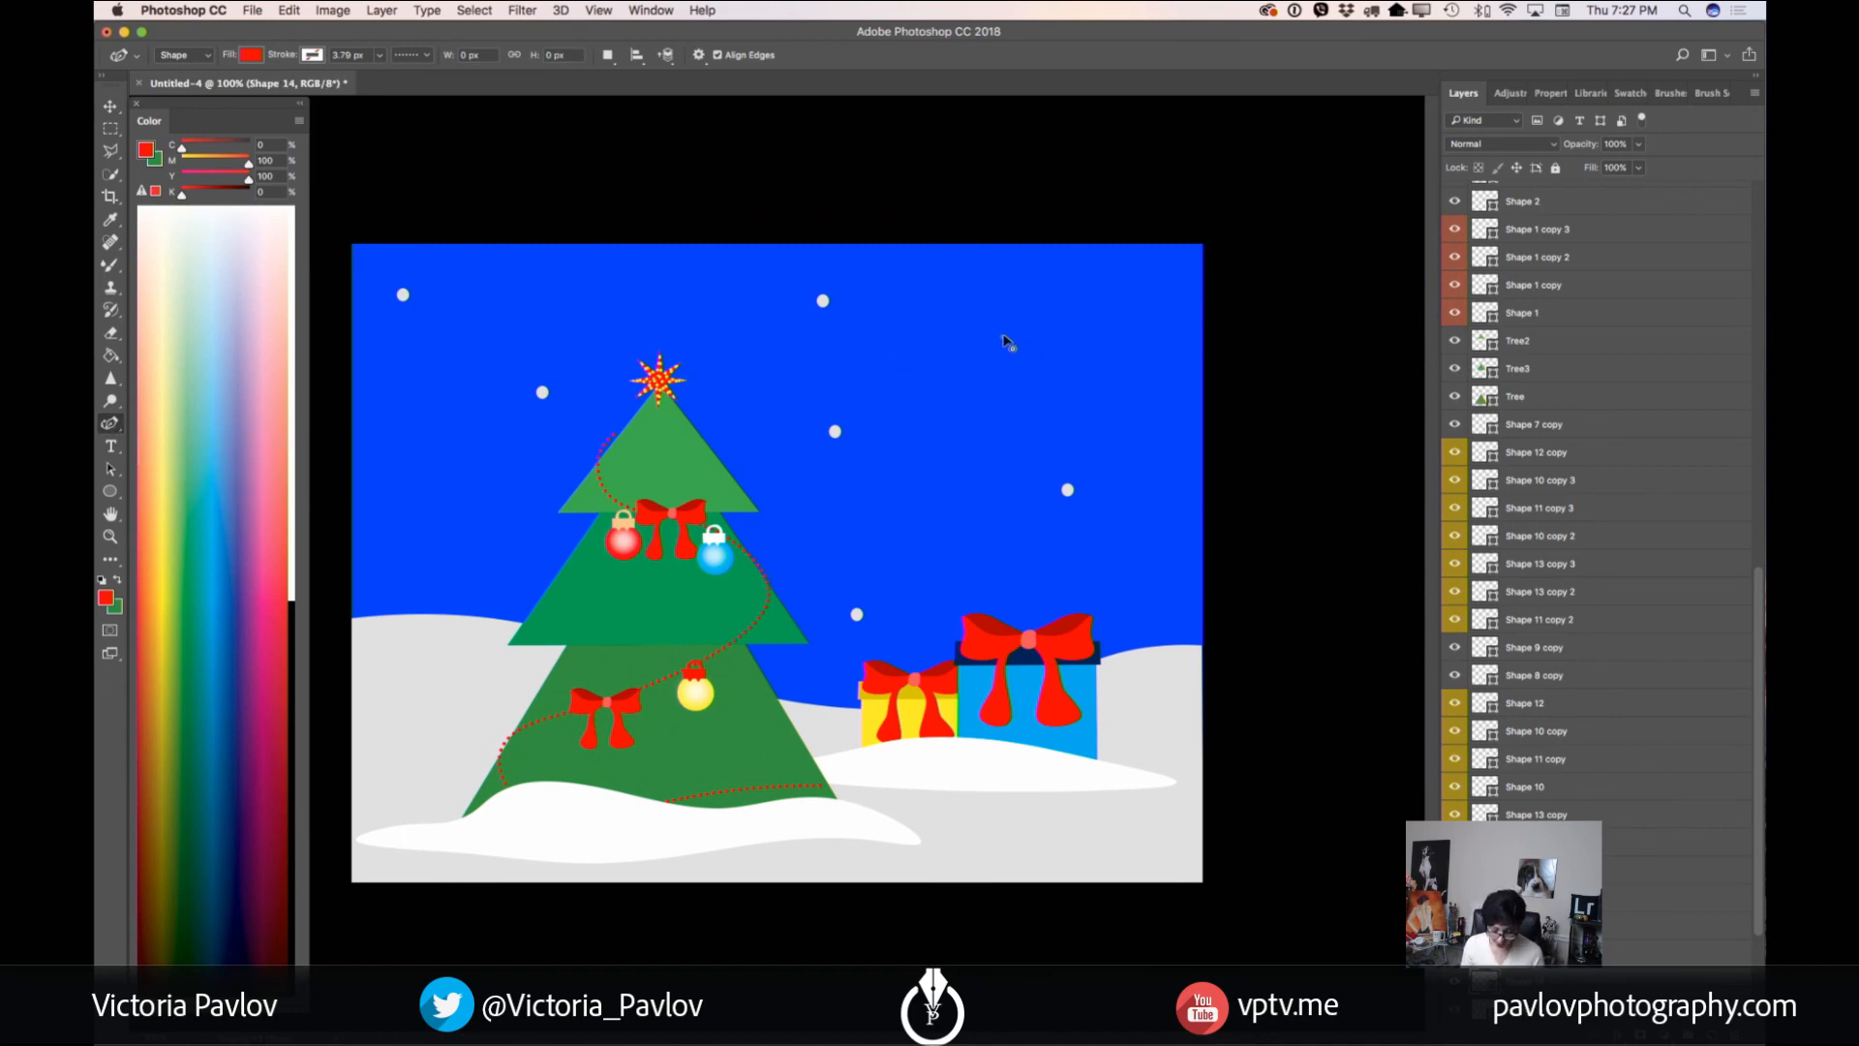
mouse_move(1005, 341)
left_mouse_down()
mouse_move(1006, 399)
mouse_move(1007, 344)
left_mouse_up()
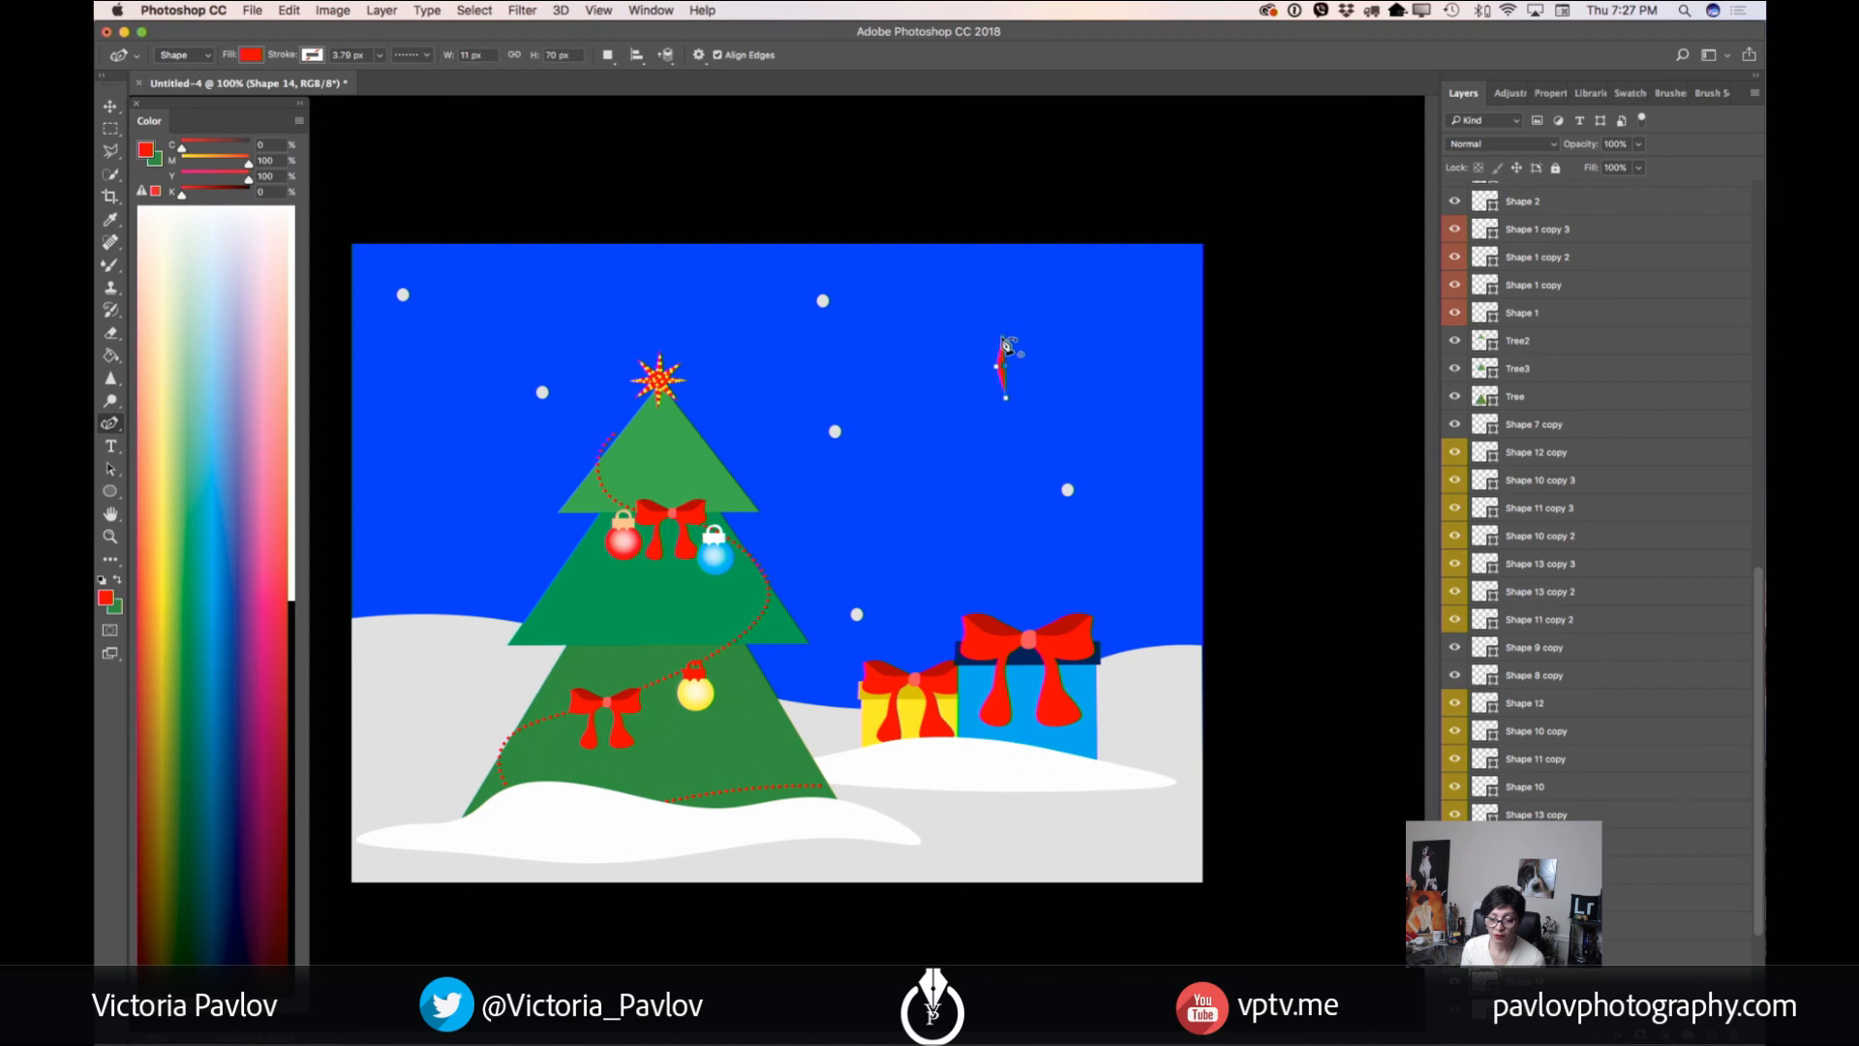
left_click(1003, 339)
left_click(251, 55)
left_click(207, 148)
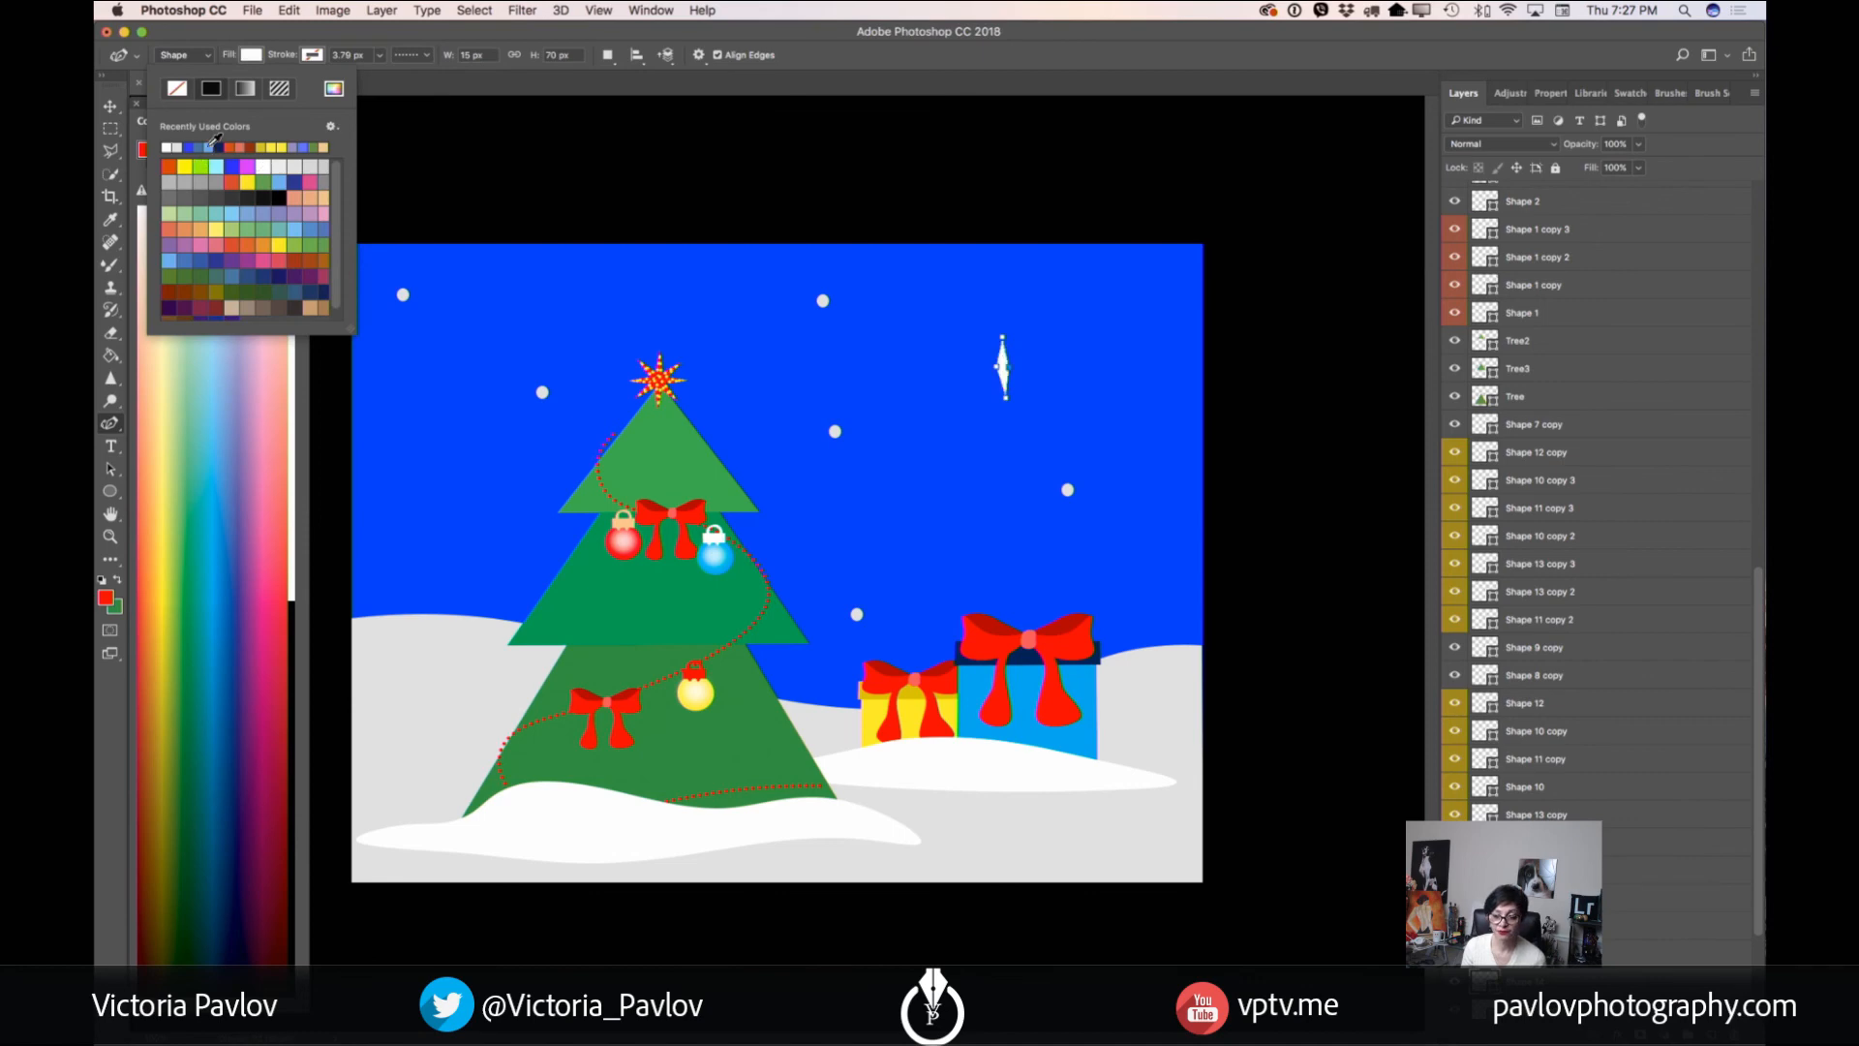
- Duplicate the white diamond and rotate the copy about 90° around its centre to form a four-pointed star
left_click(112, 106)
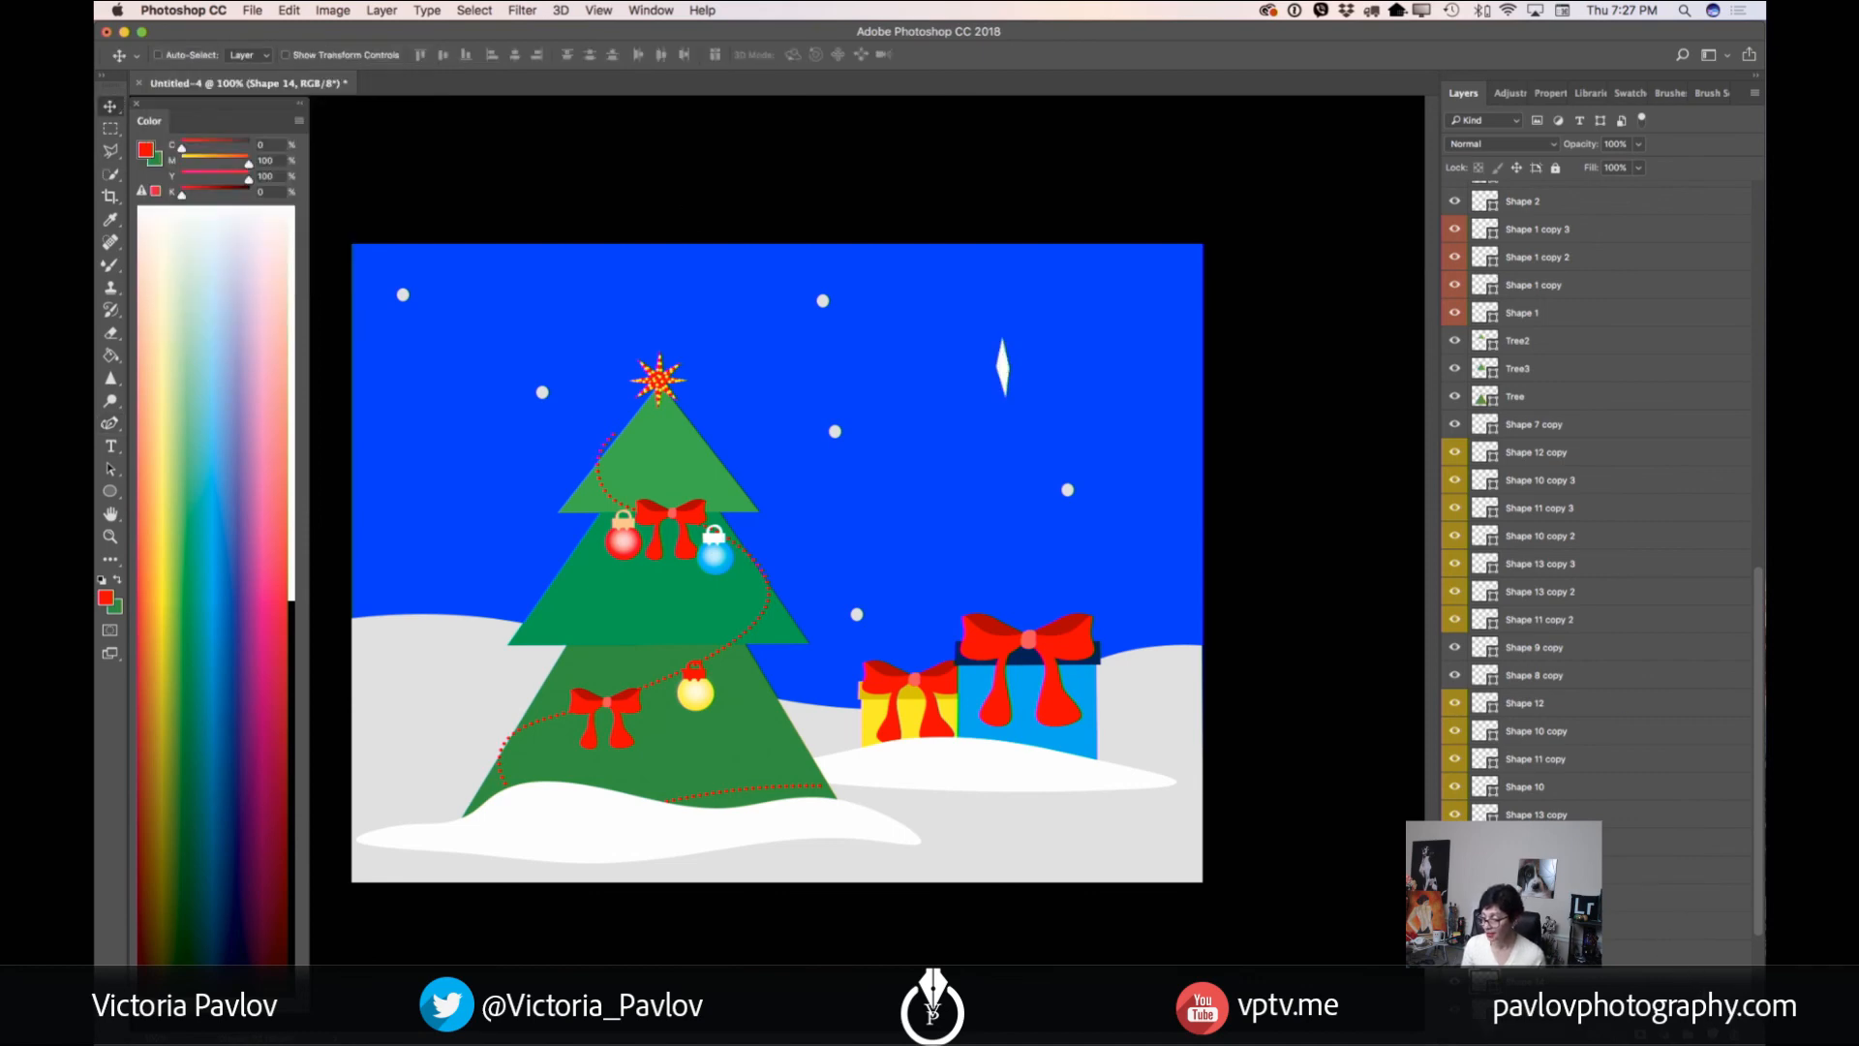
left_click(290, 11)
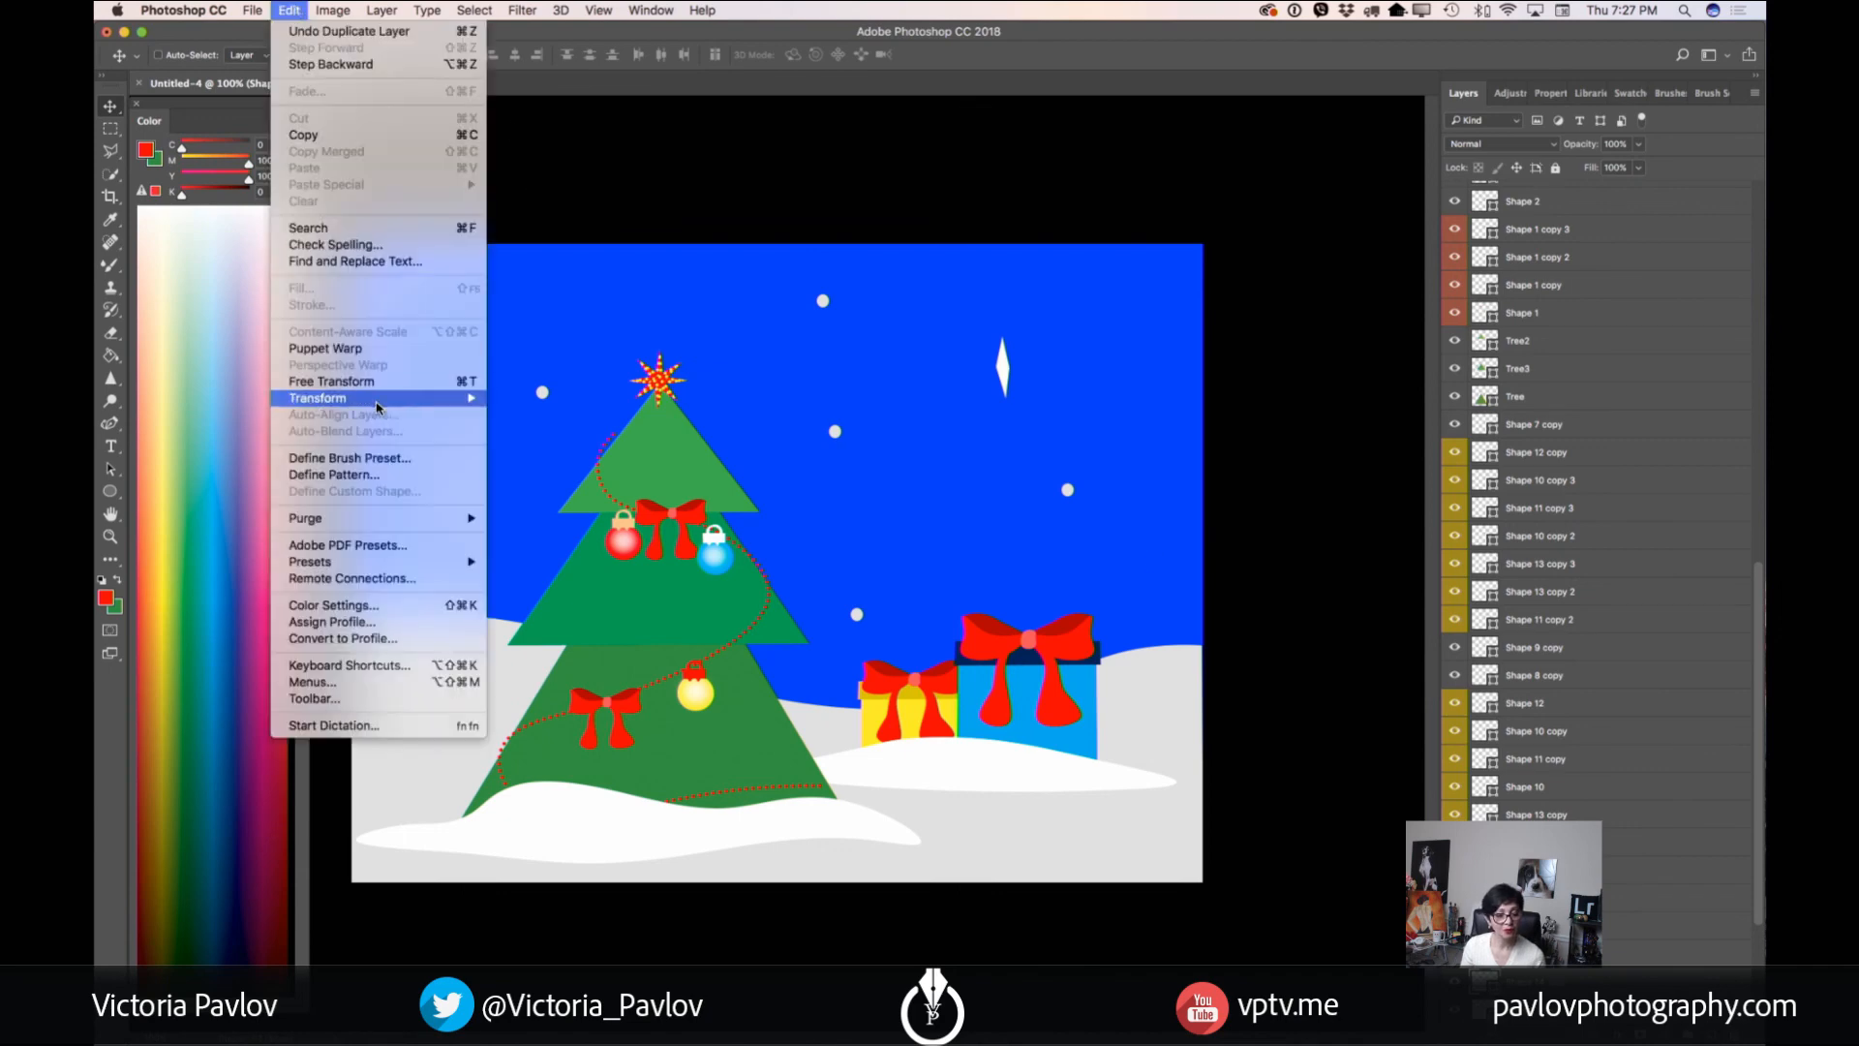
left_click(349, 382)
left_click_drag(1046, 353, 1032, 420)
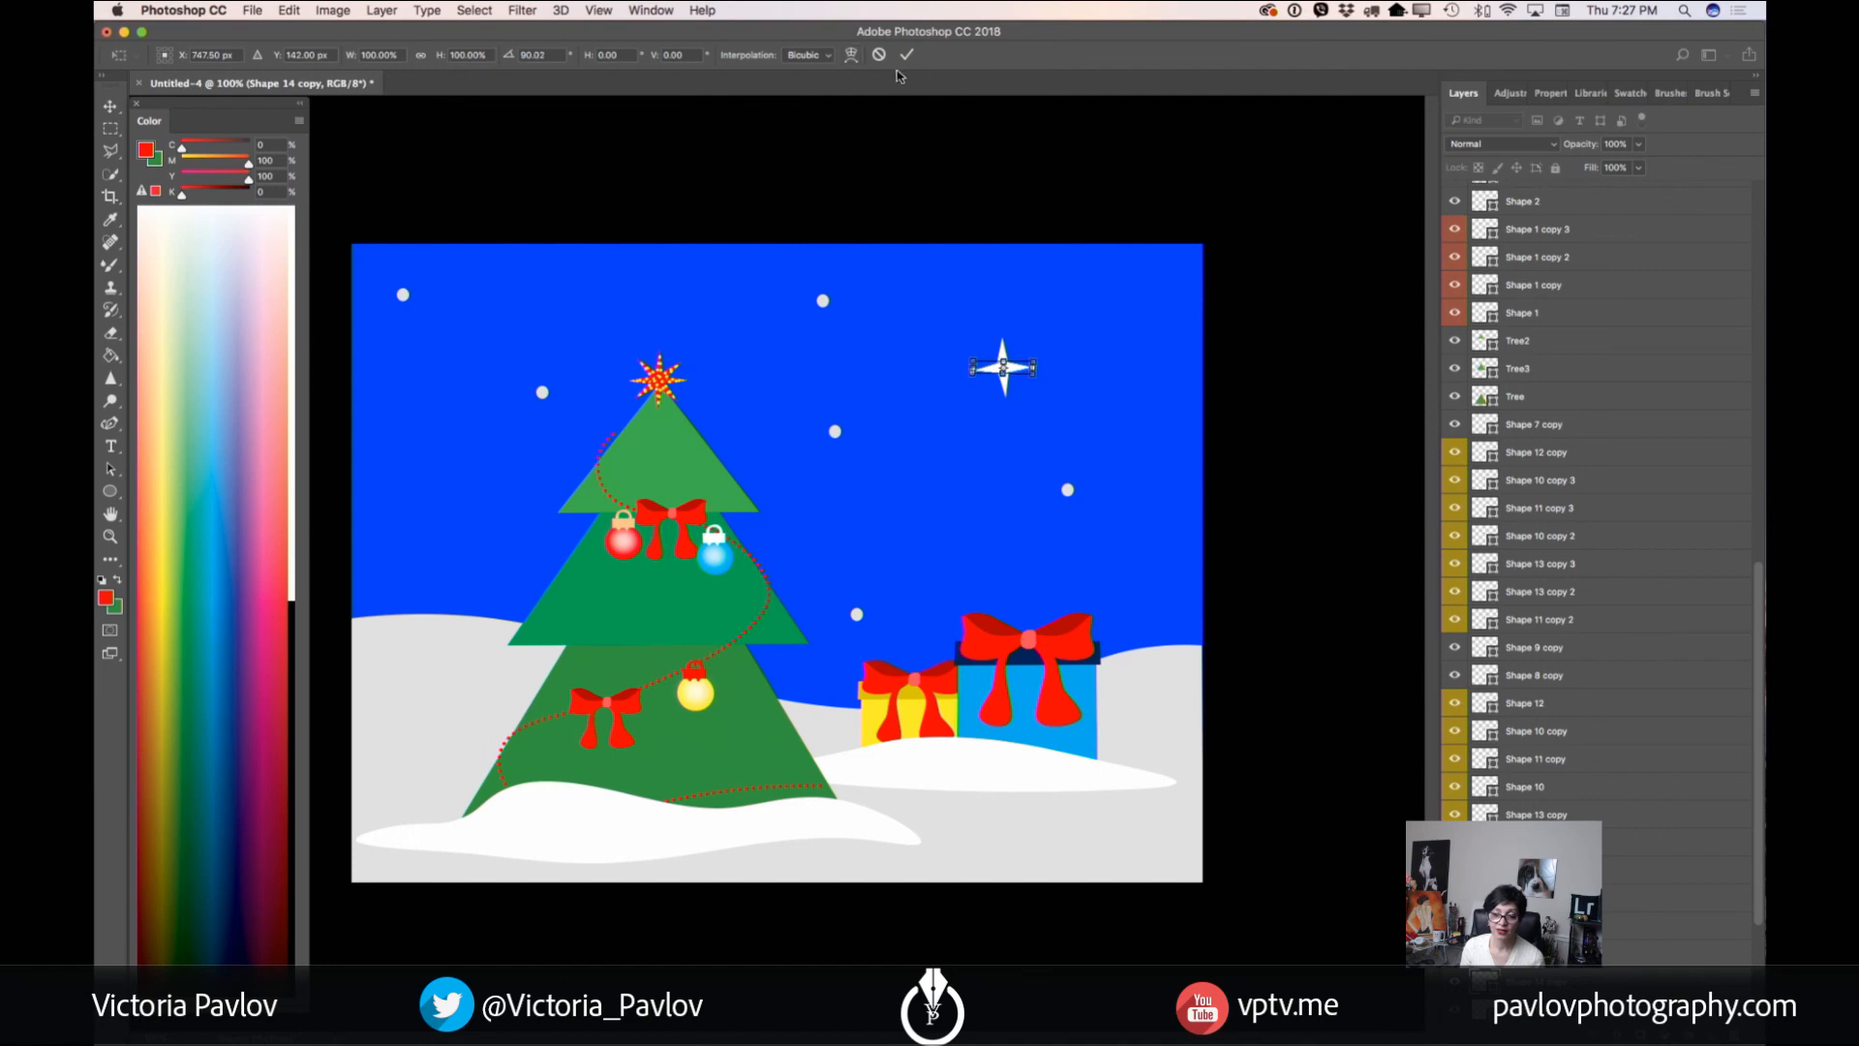
left_click(906, 54)
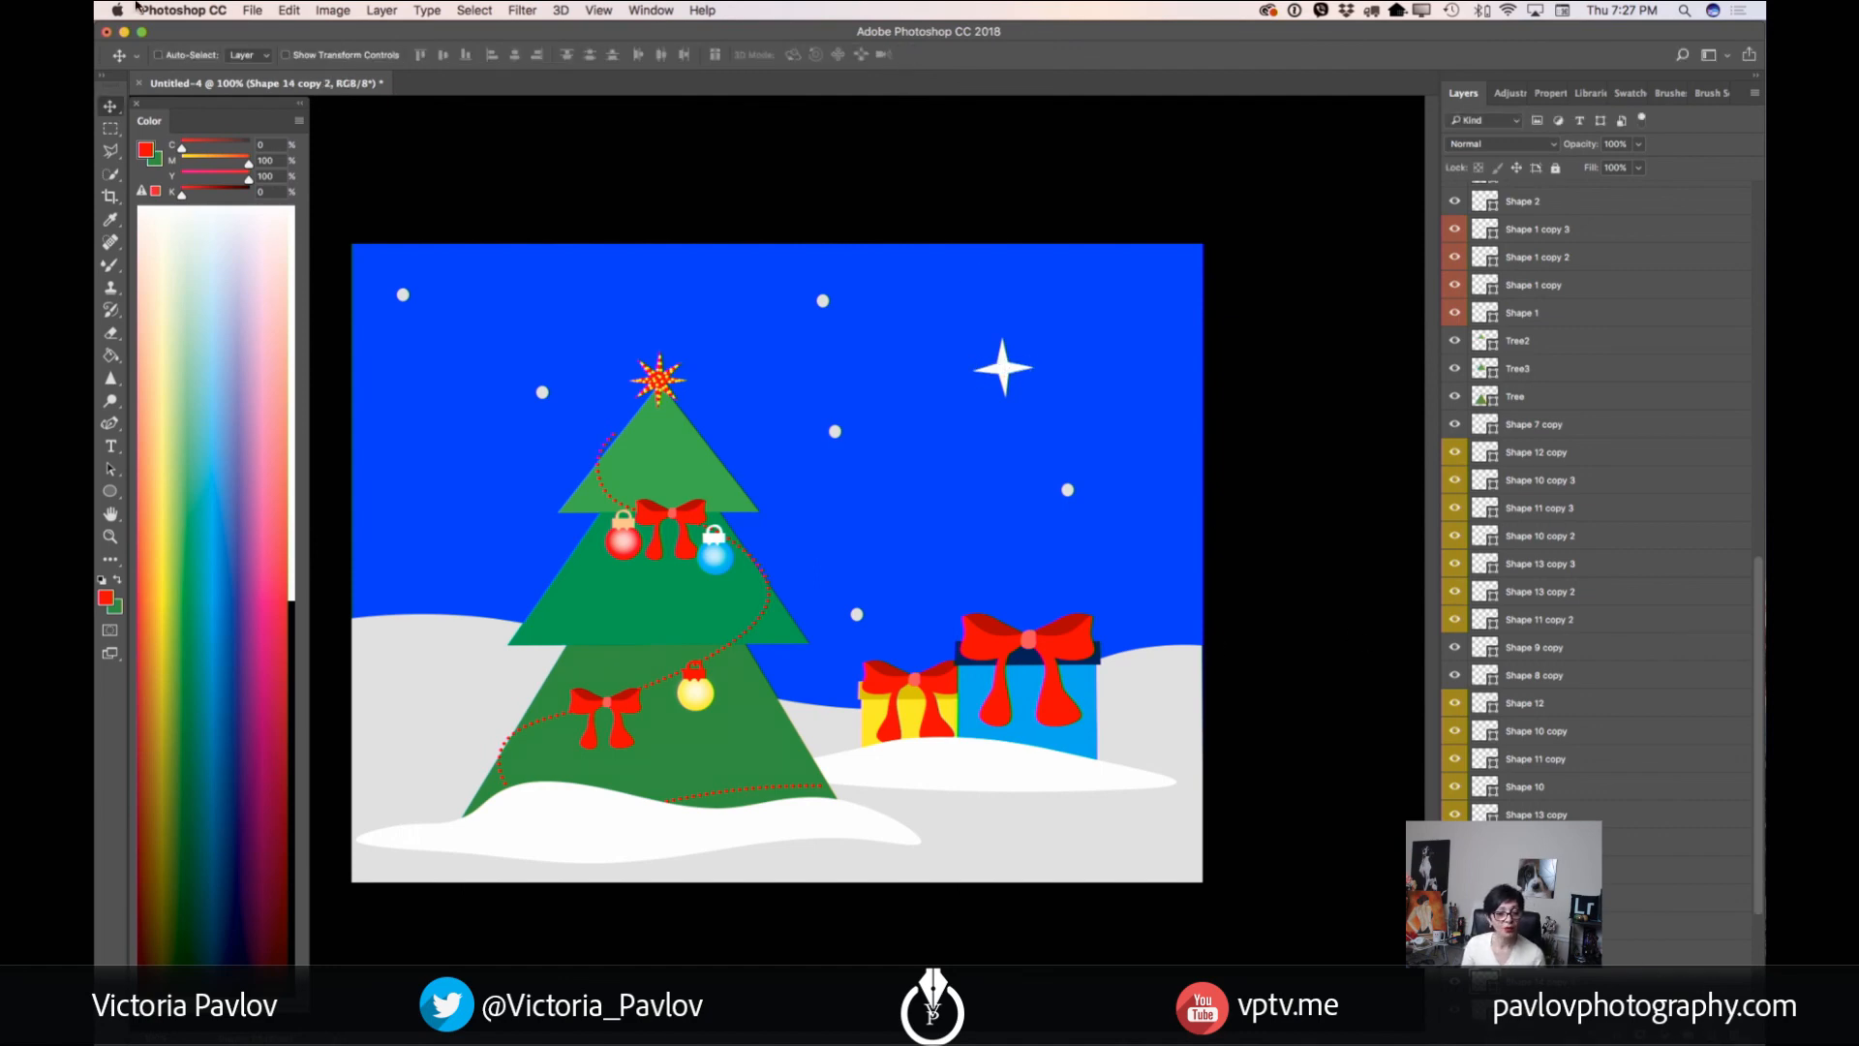
- Use Free Transform on another copy of the star's diamond to turn it into a diagonal ray through the centre
left_click(289, 11)
left_click(329, 380)
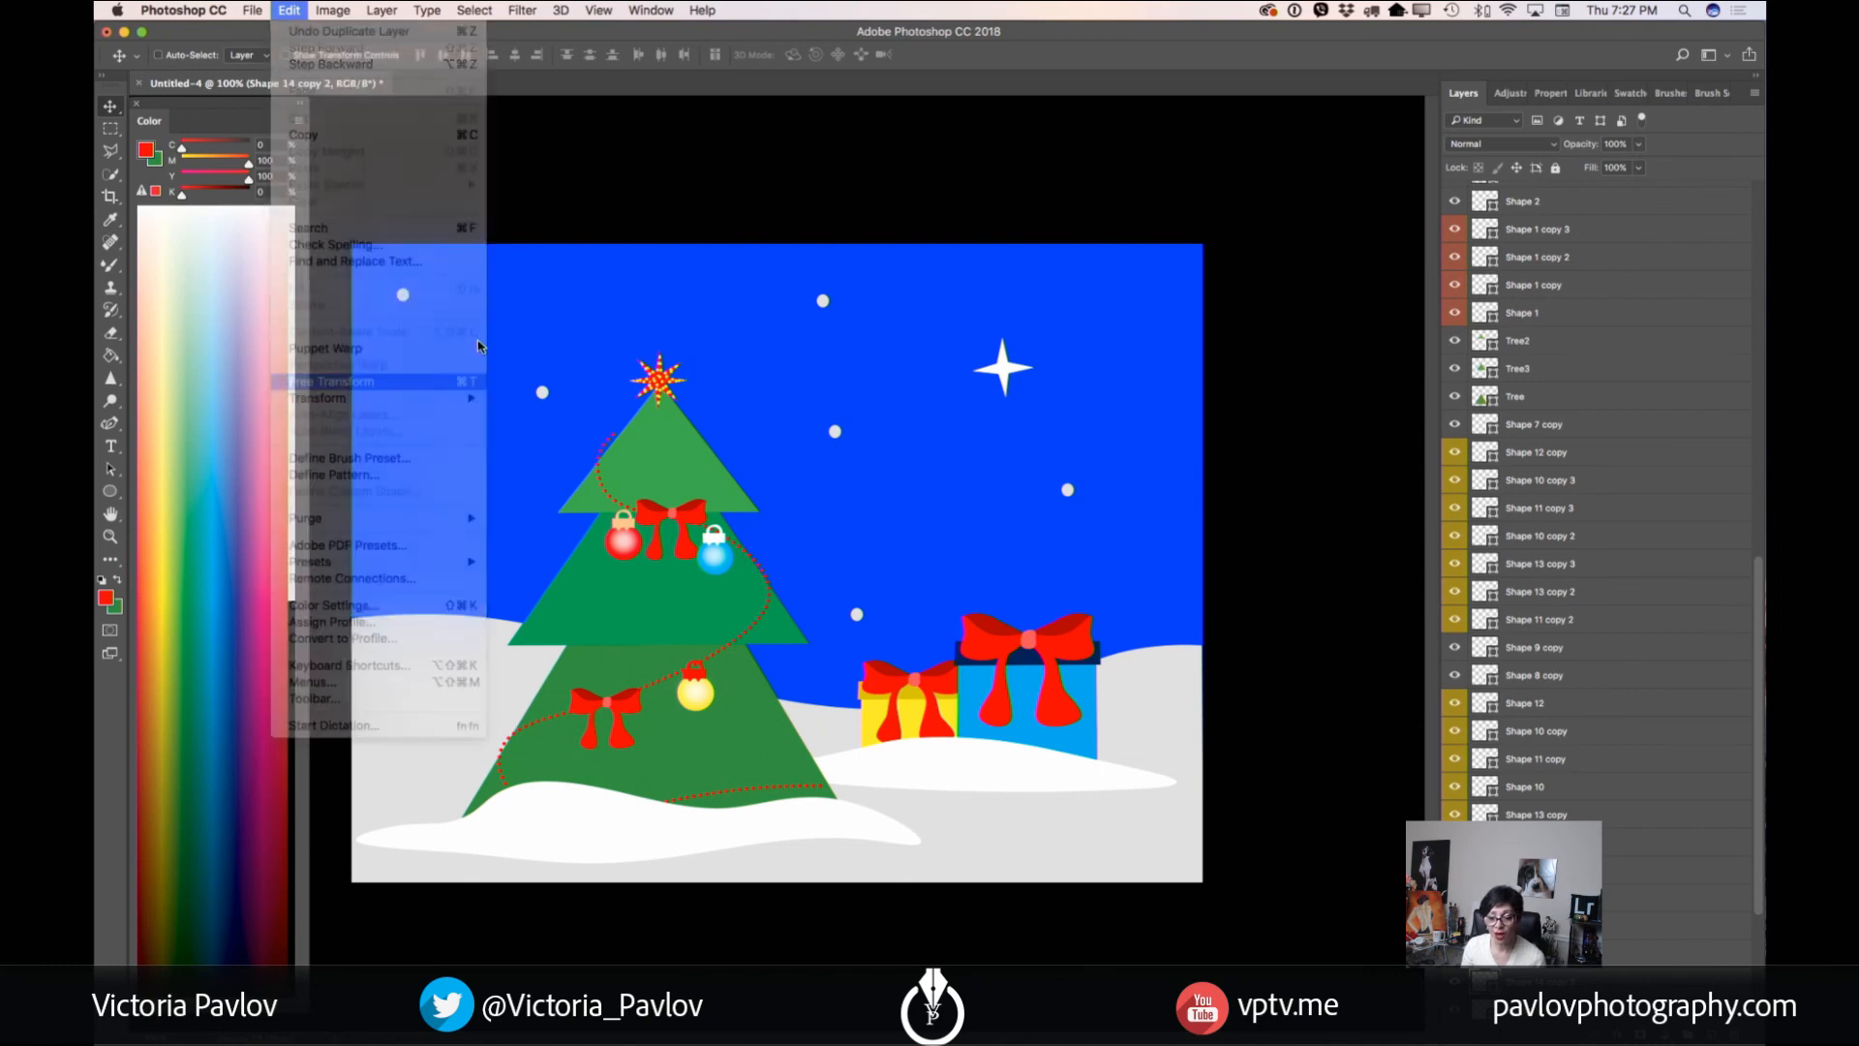
left_click_drag(1046, 370, 987, 355)
left_click(907, 56)
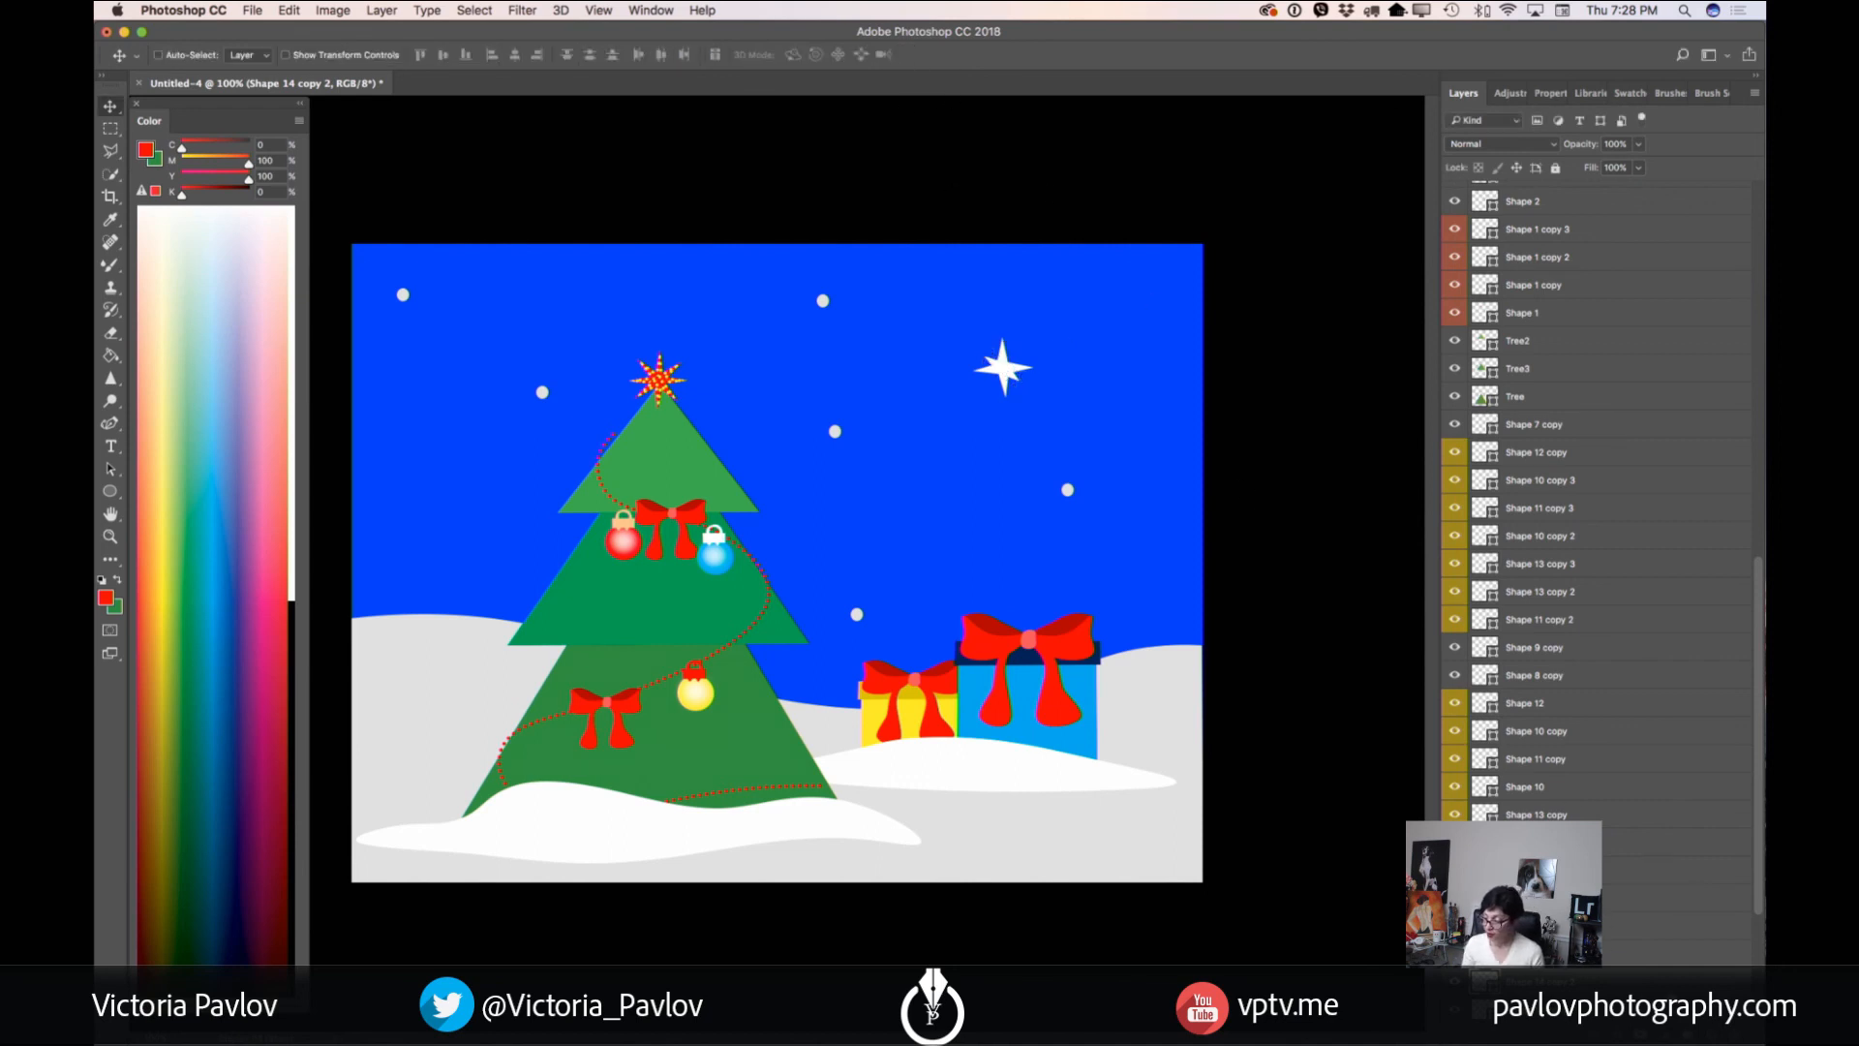
- Use Free Transform to rotate the new copy of the star's diagonal ray about 109°, forming an eight-pointed star
left_click(285, 12)
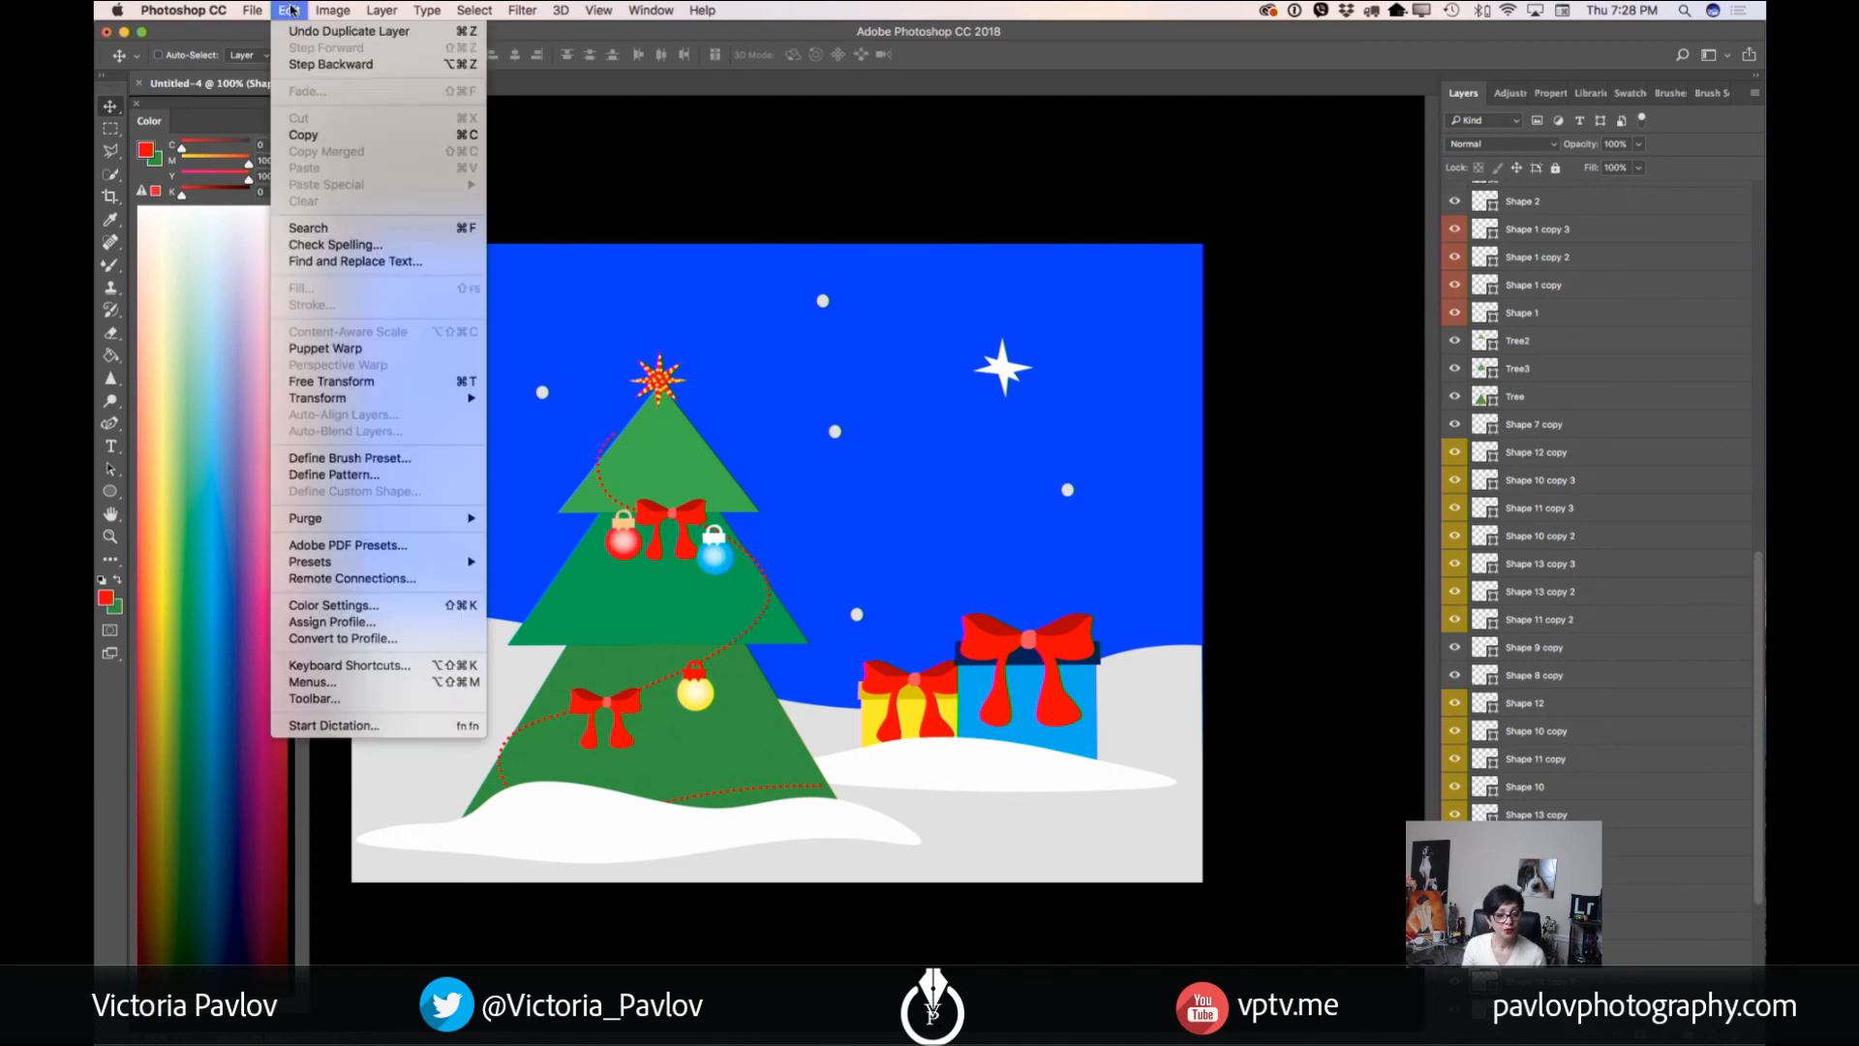
left_click(352, 380)
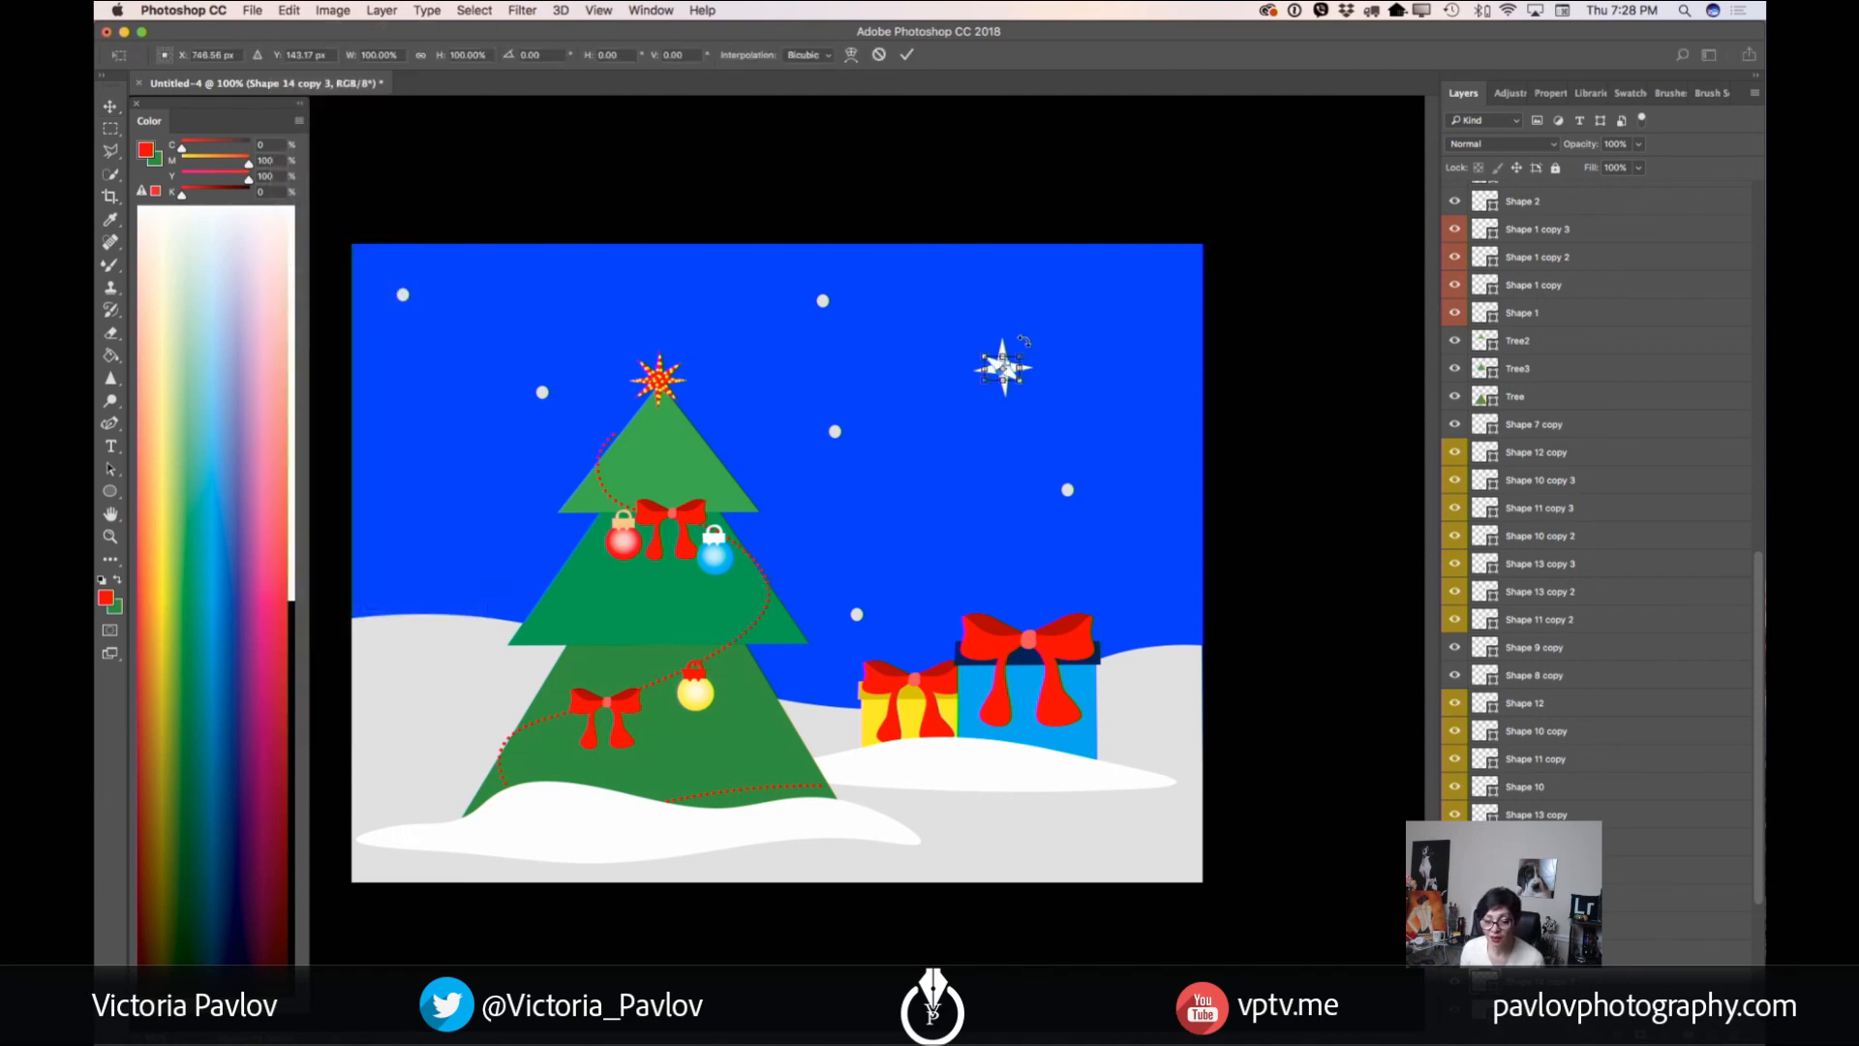
left_click_drag(1024, 337, 1021, 397)
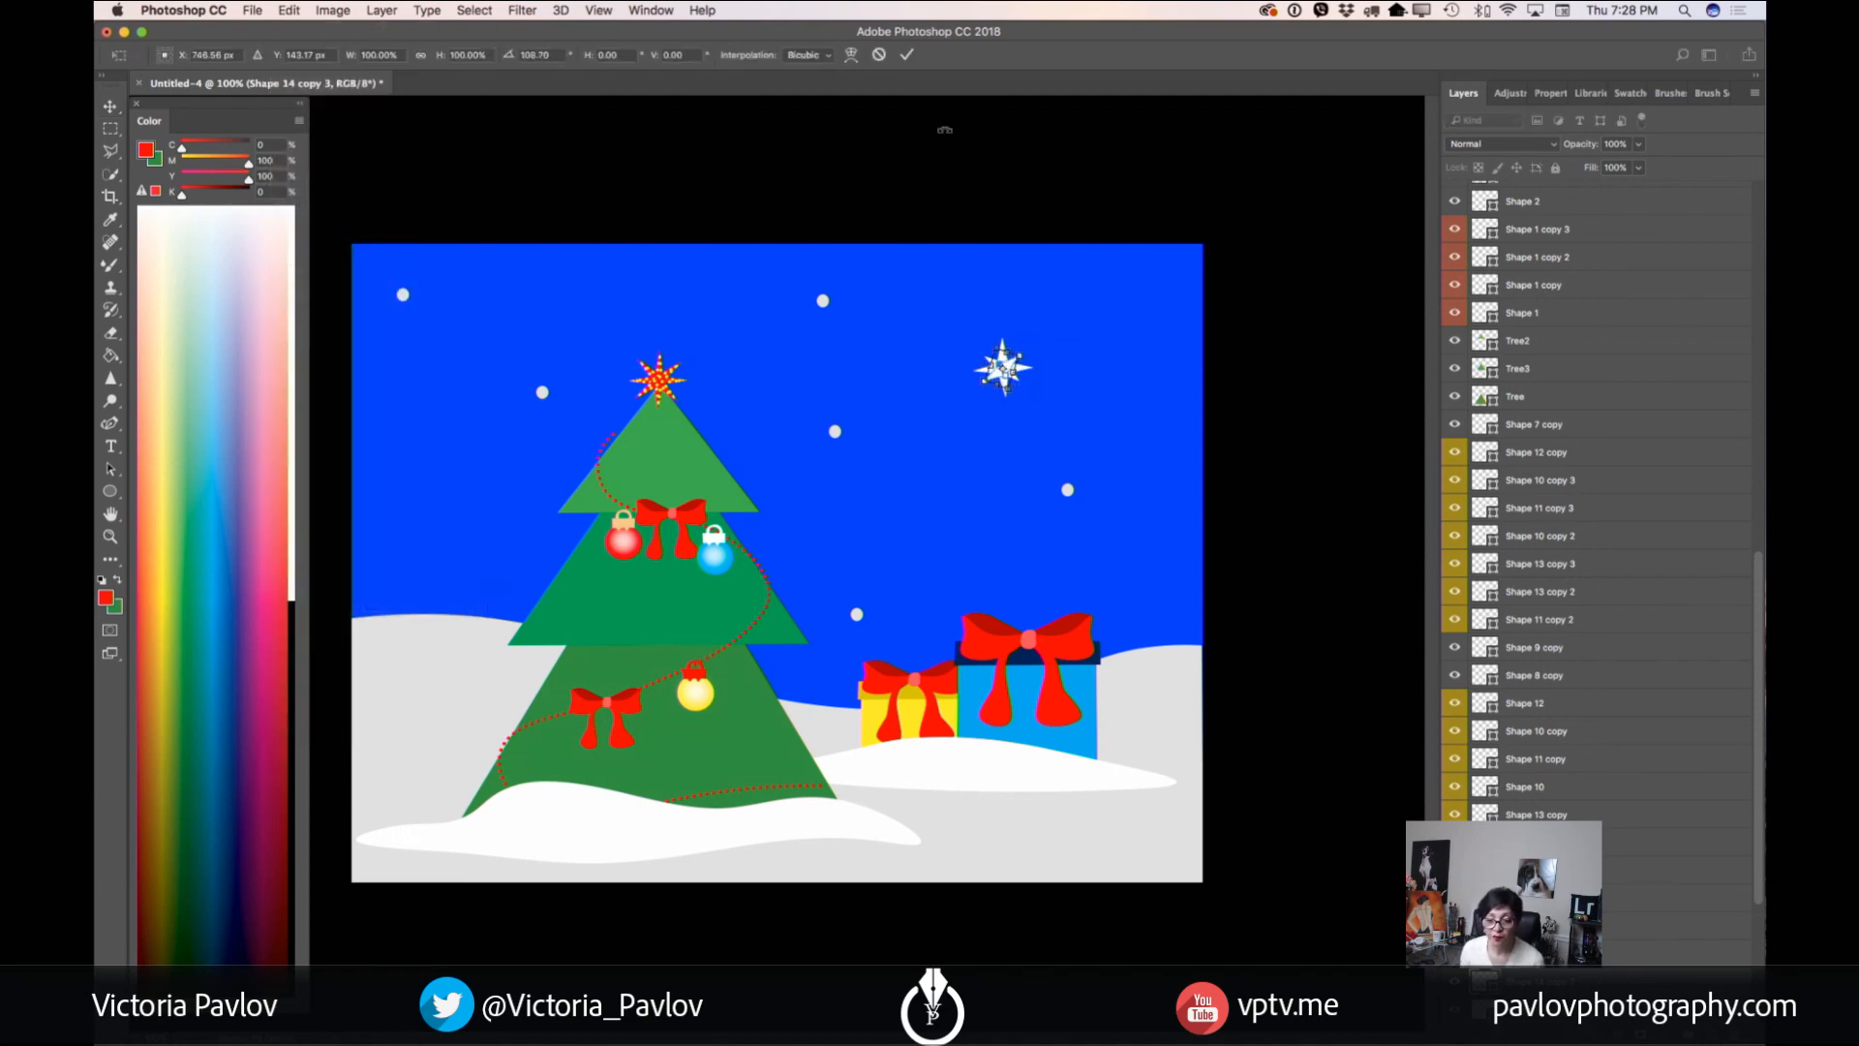
left_click(907, 54)
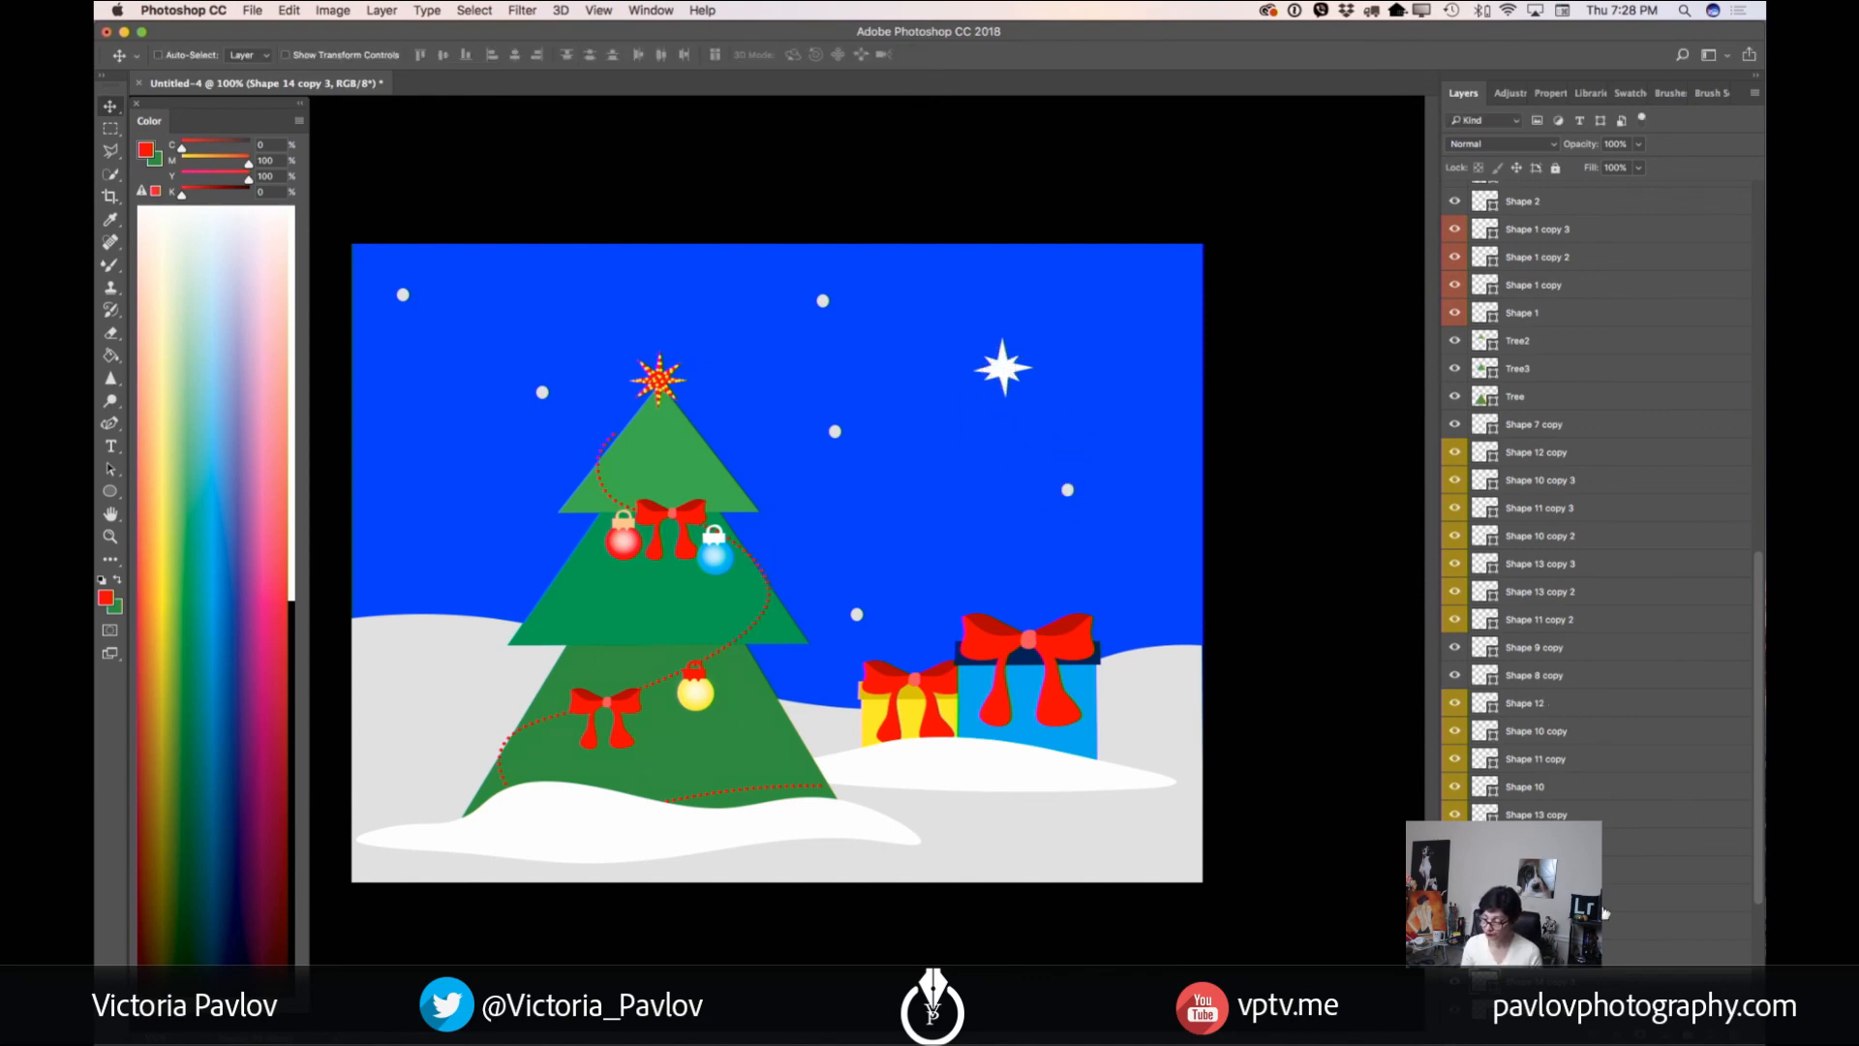
- Scale the complete white star to about 66% width and 79% height, and place two copies in the sky above and beside the tree
scroll(1605, 913, "down", 5)
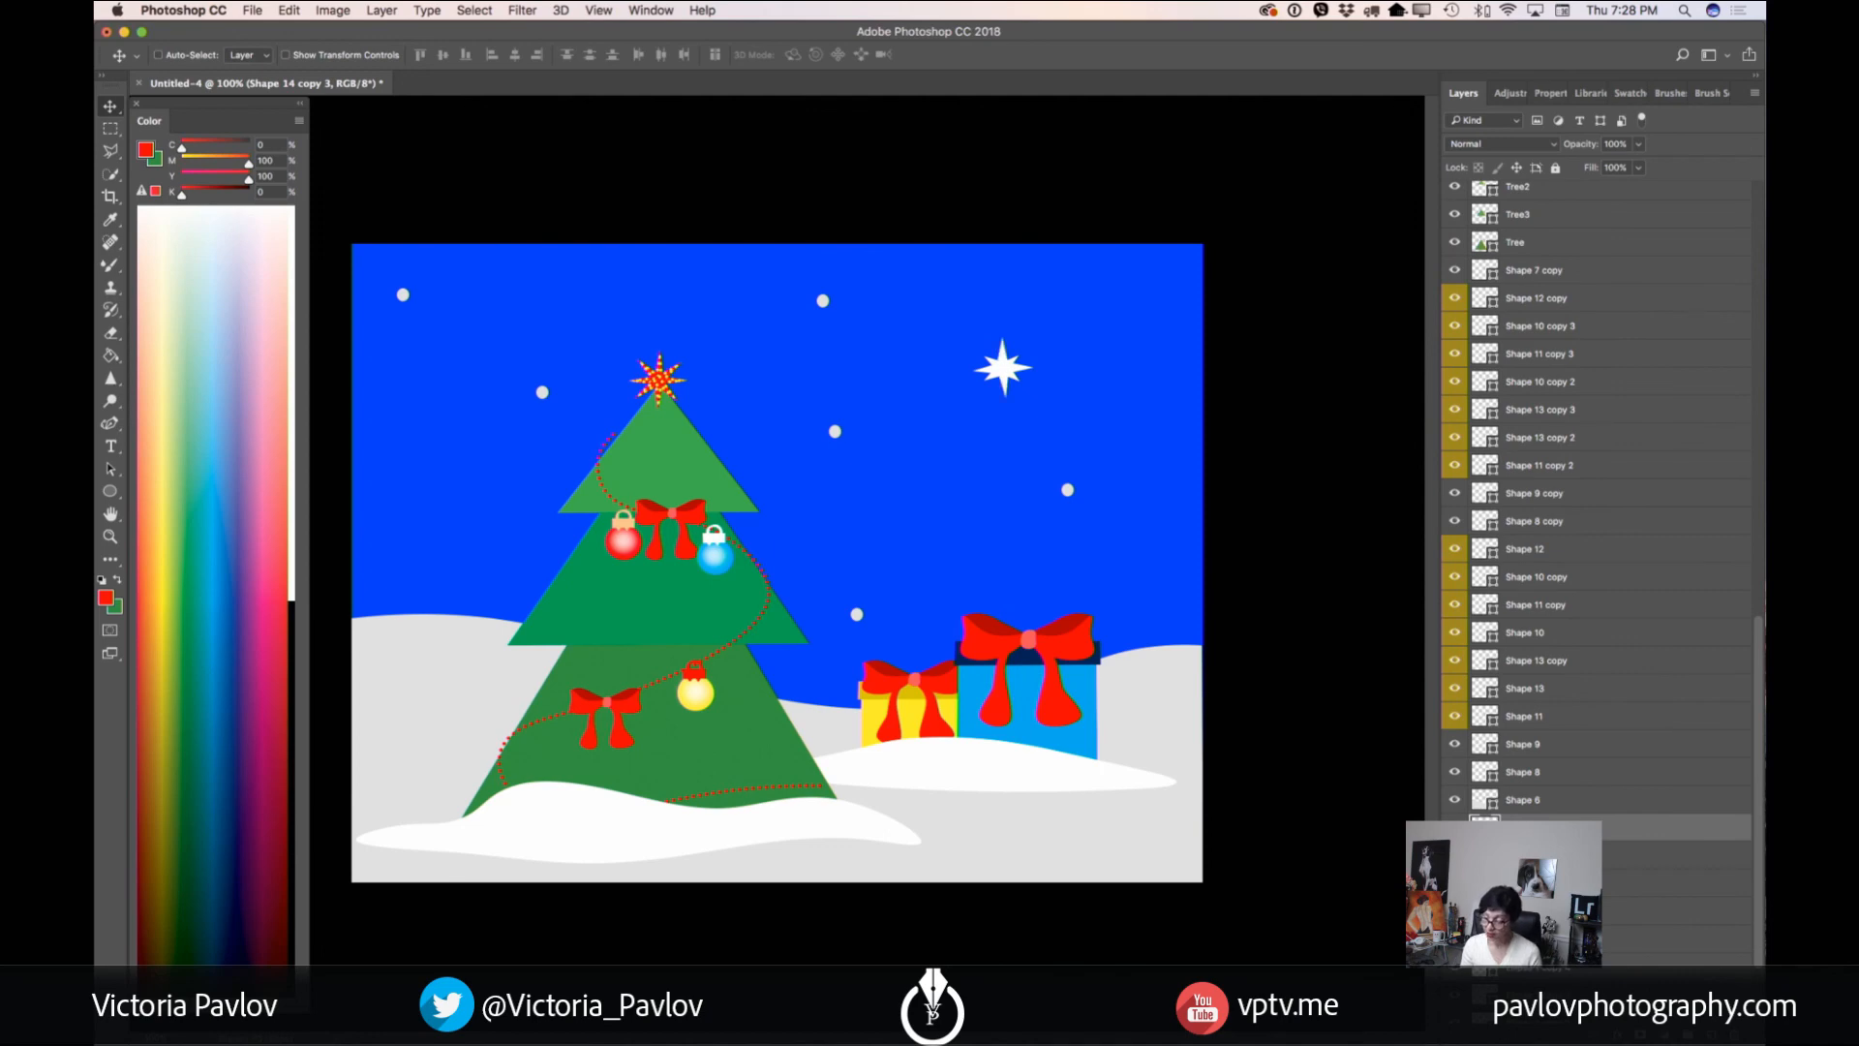
left_click(293, 12)
left_click(331, 382)
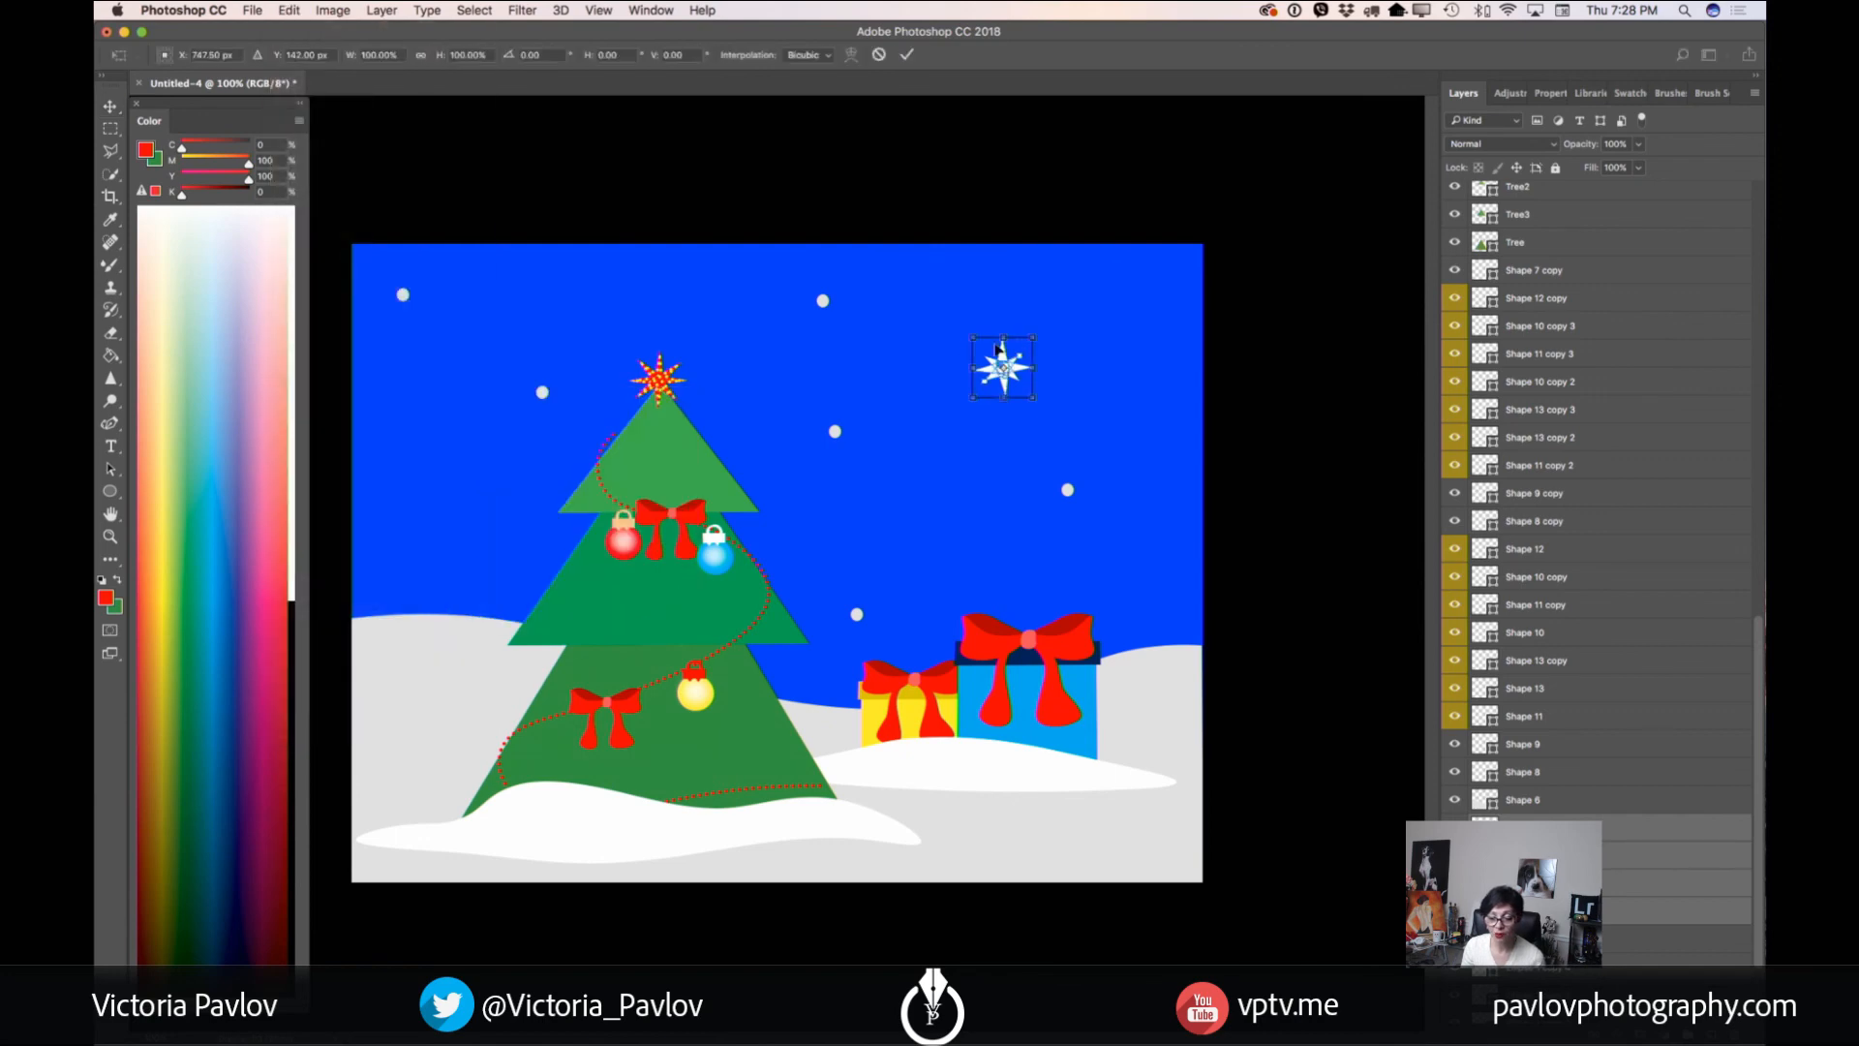
left_click_drag(972, 336, 991, 348)
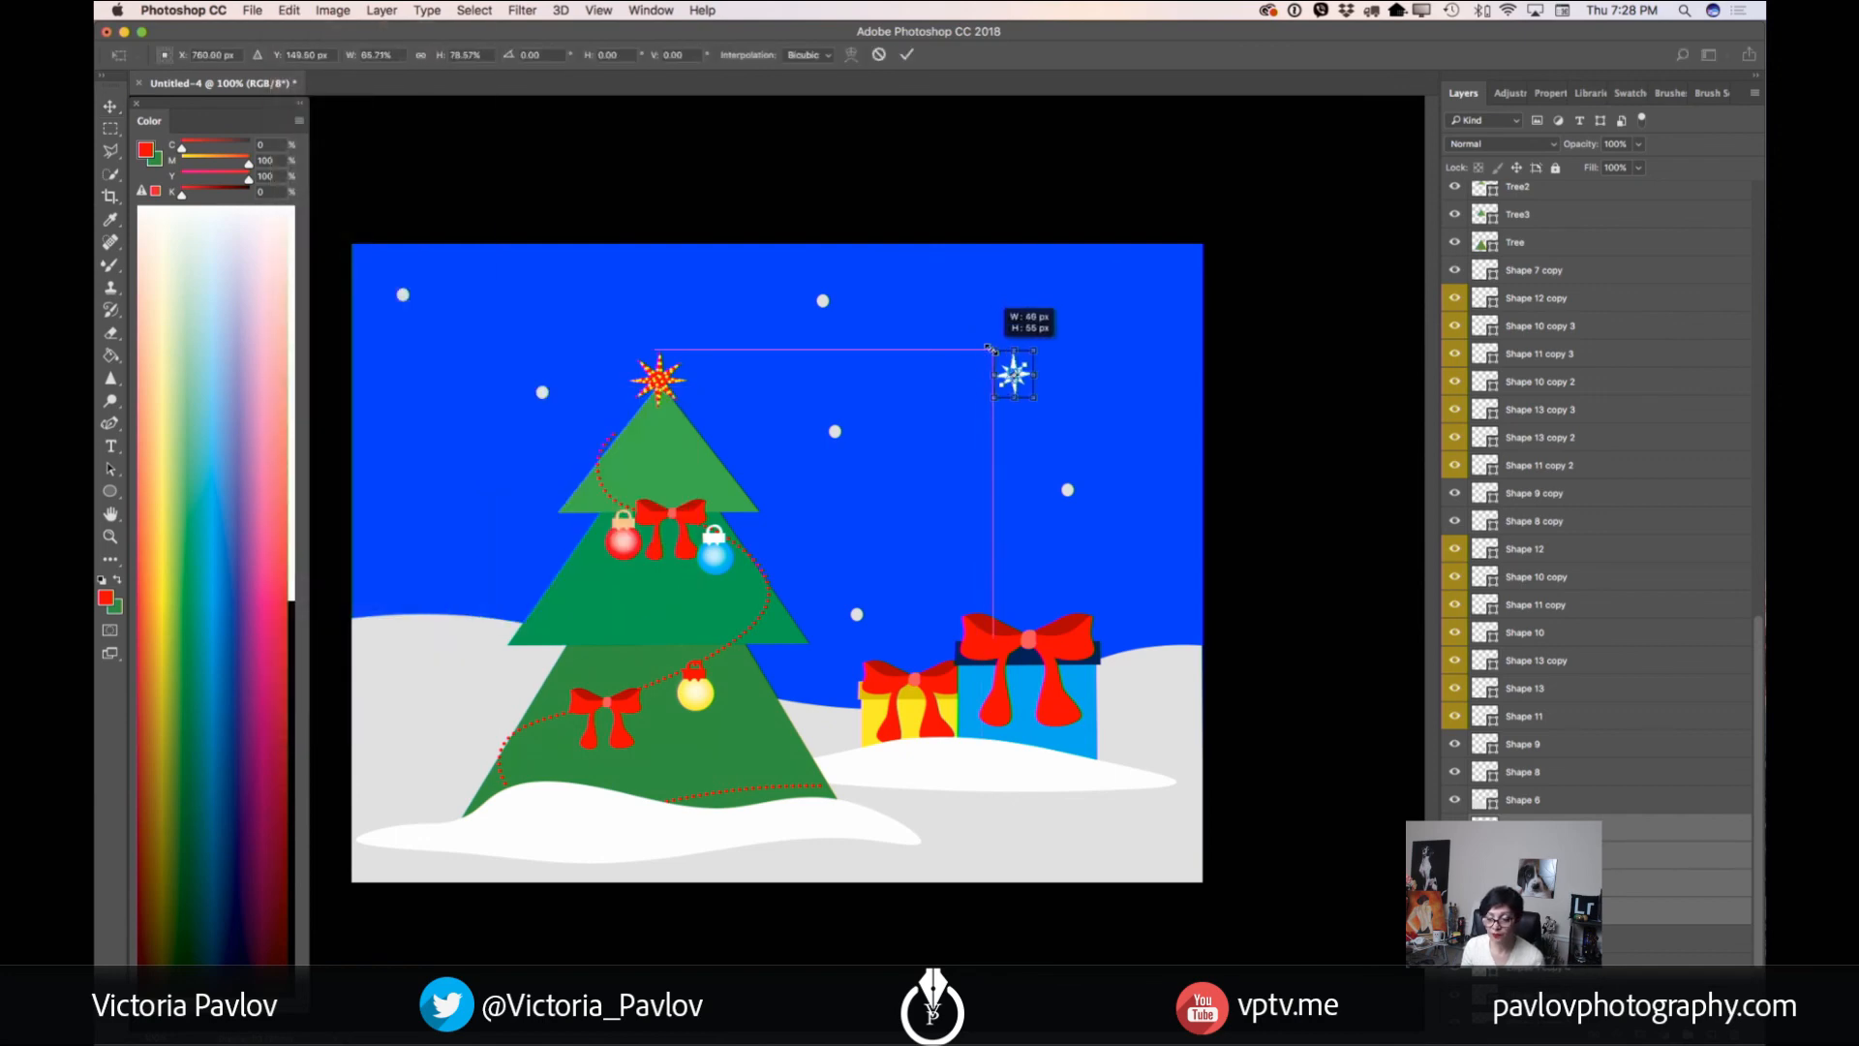
left_click(906, 54)
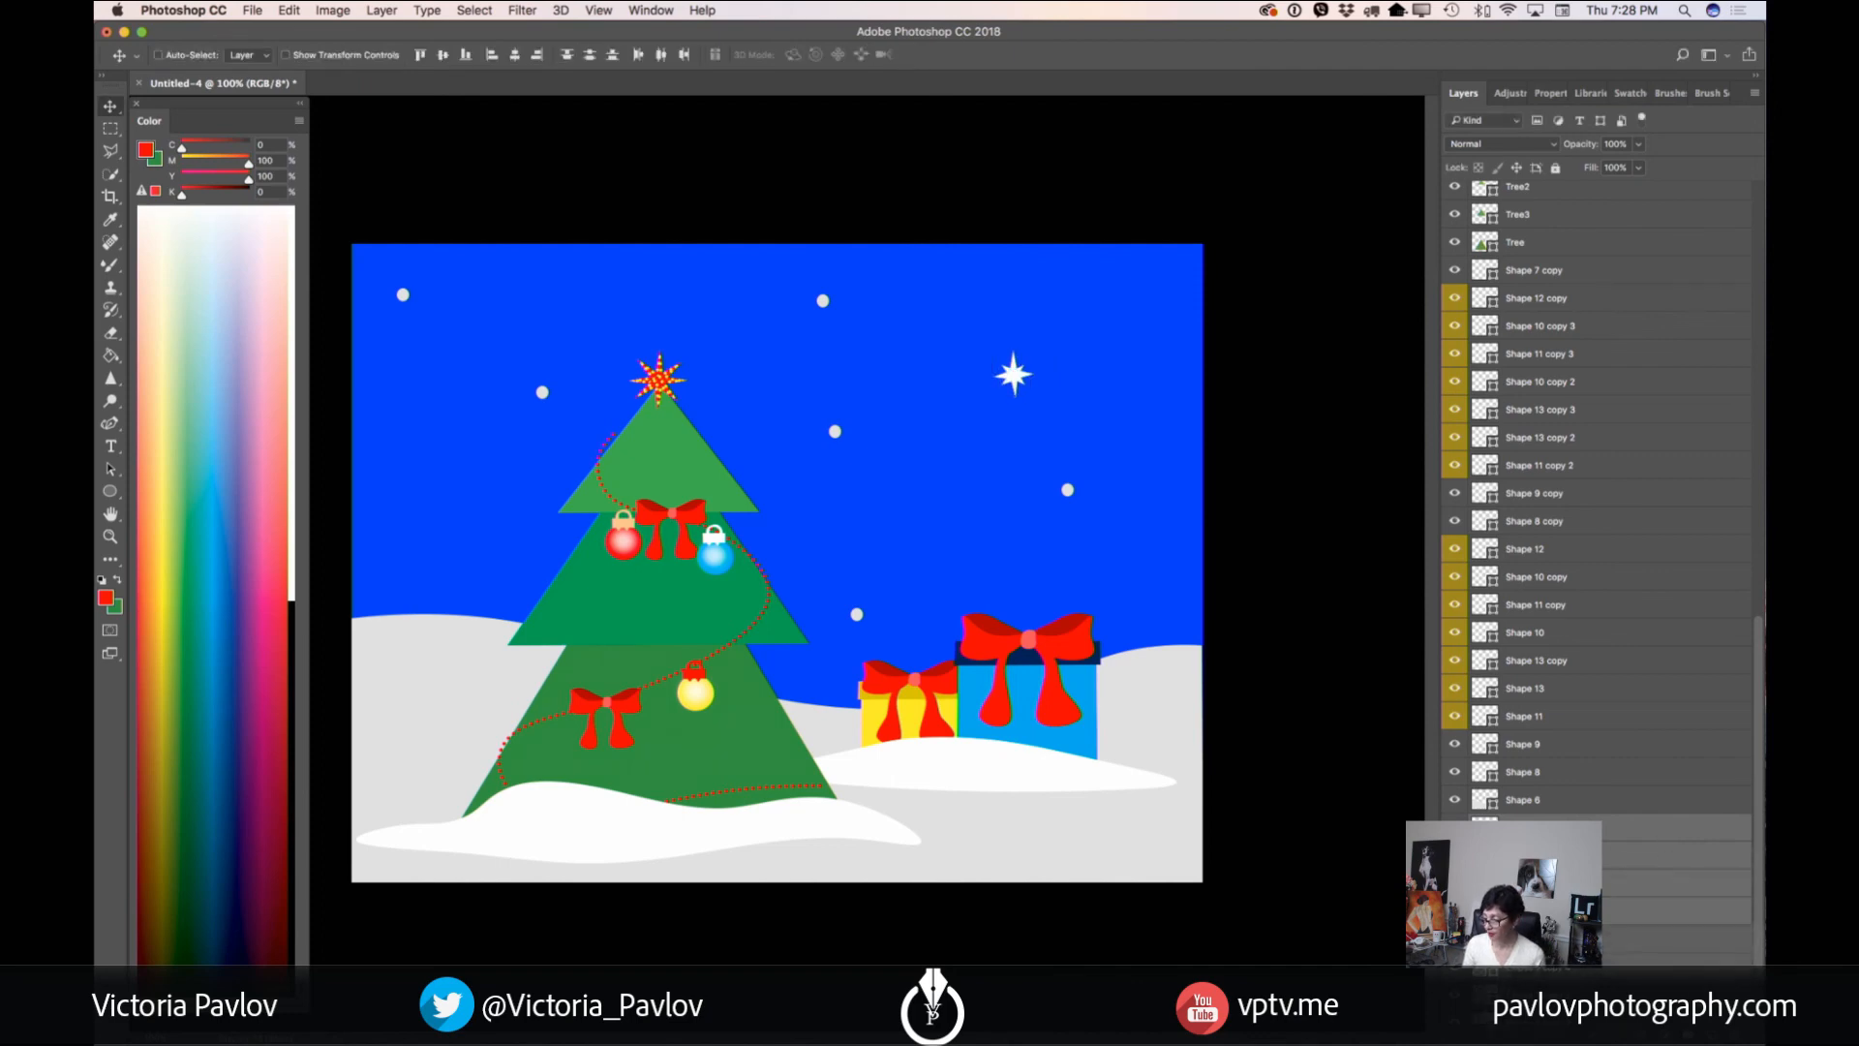
left_click_drag(1012, 392, 587, 329)
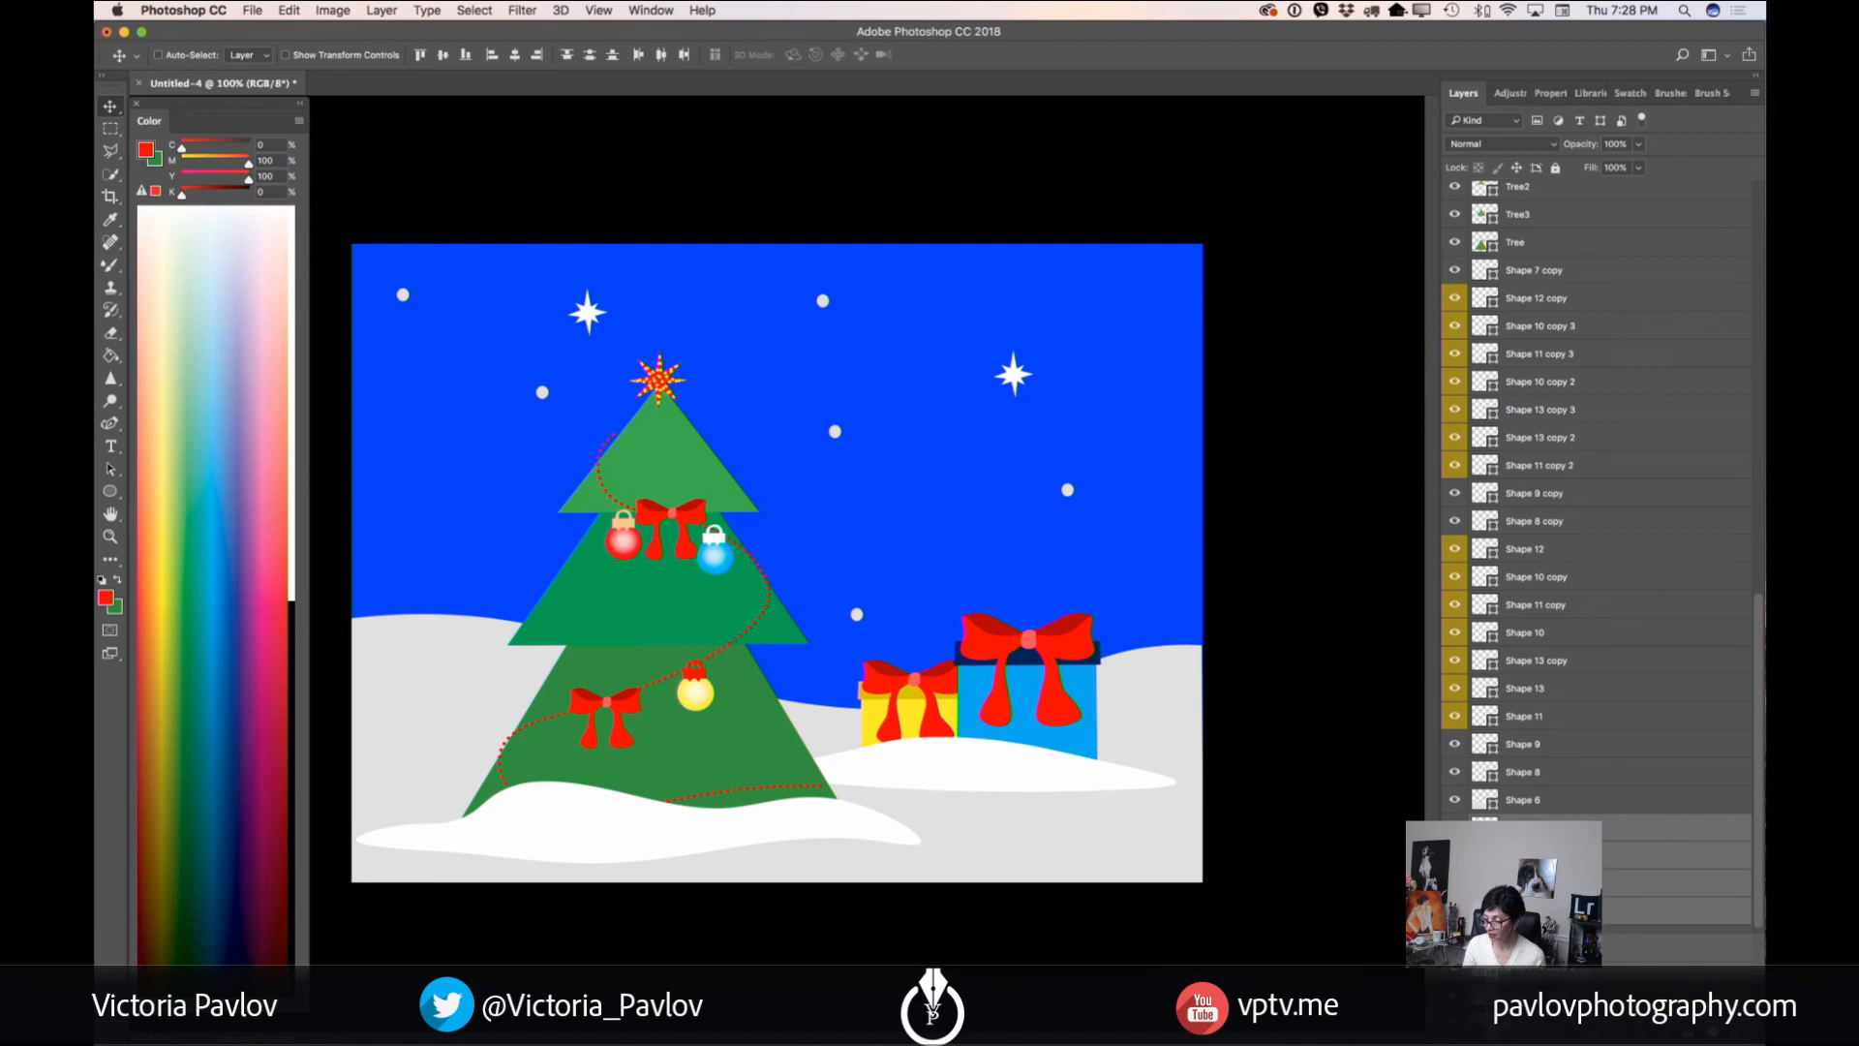
left_click_drag(591, 312, 426, 494)
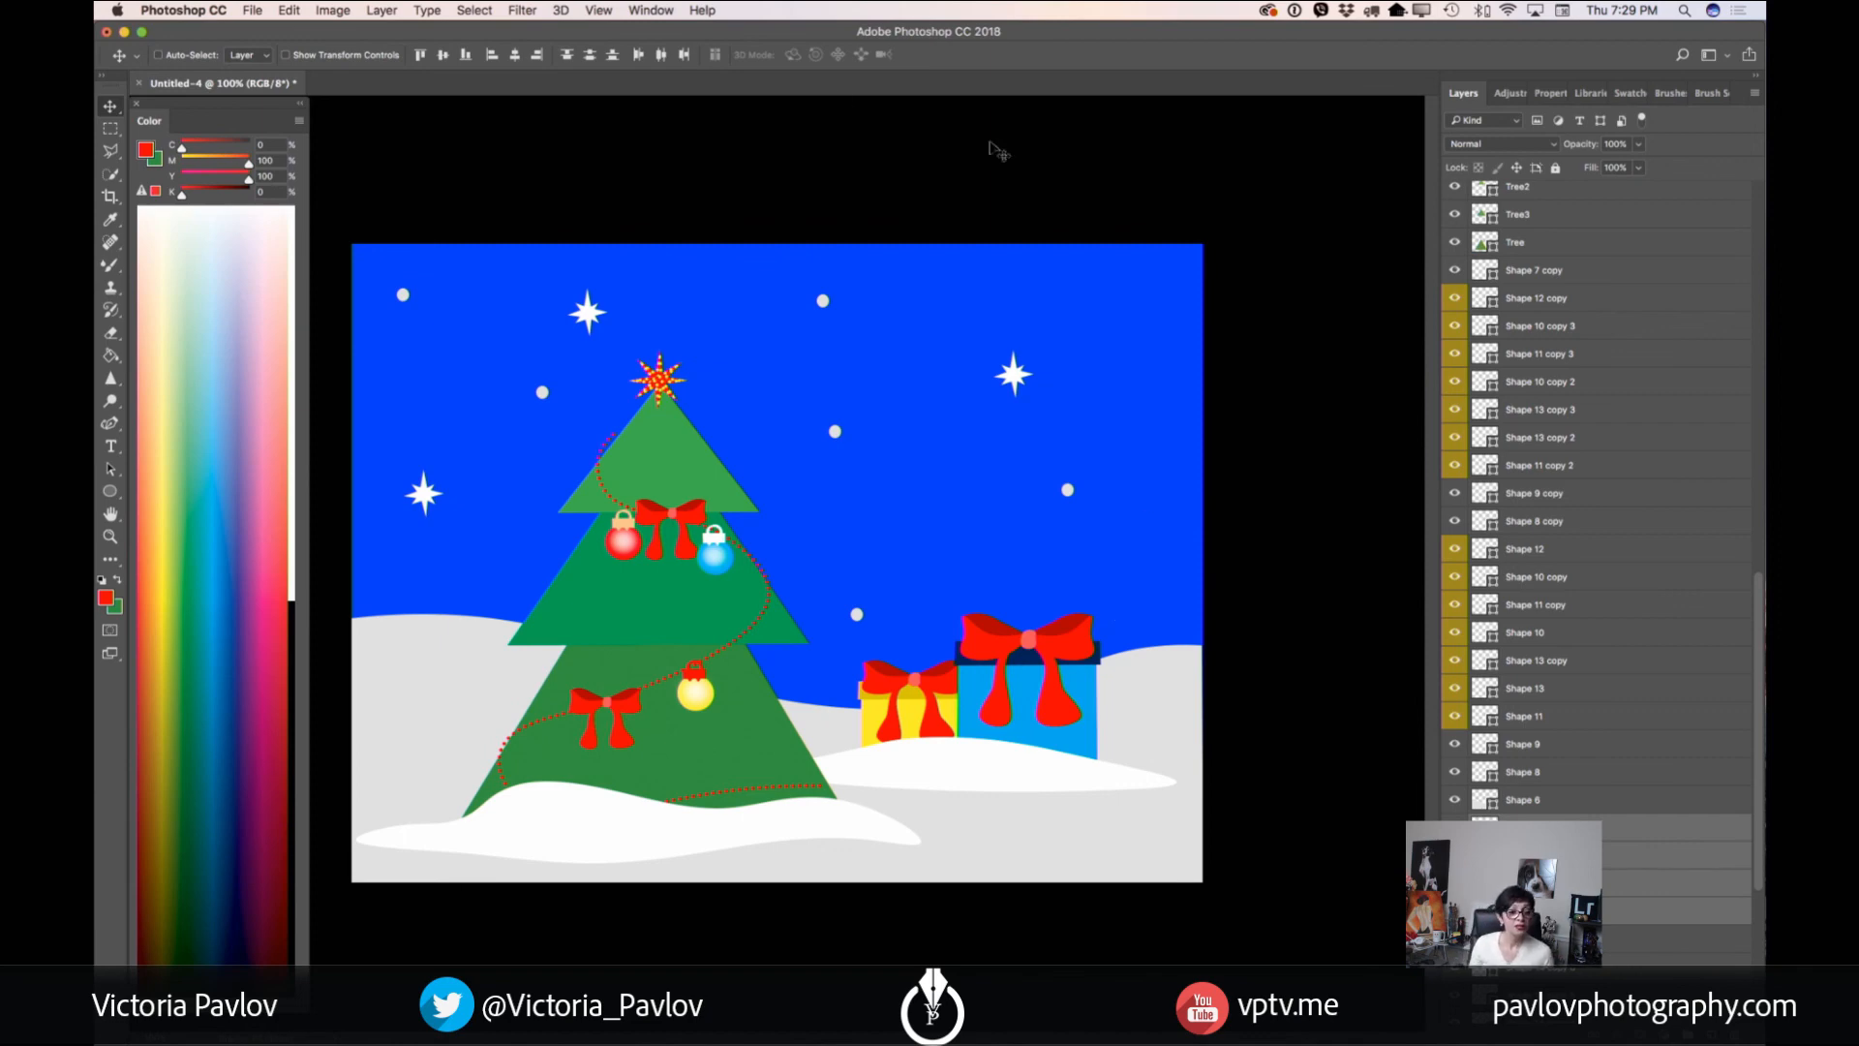
- Open the sharing options for the illustration
left_click(252, 11)
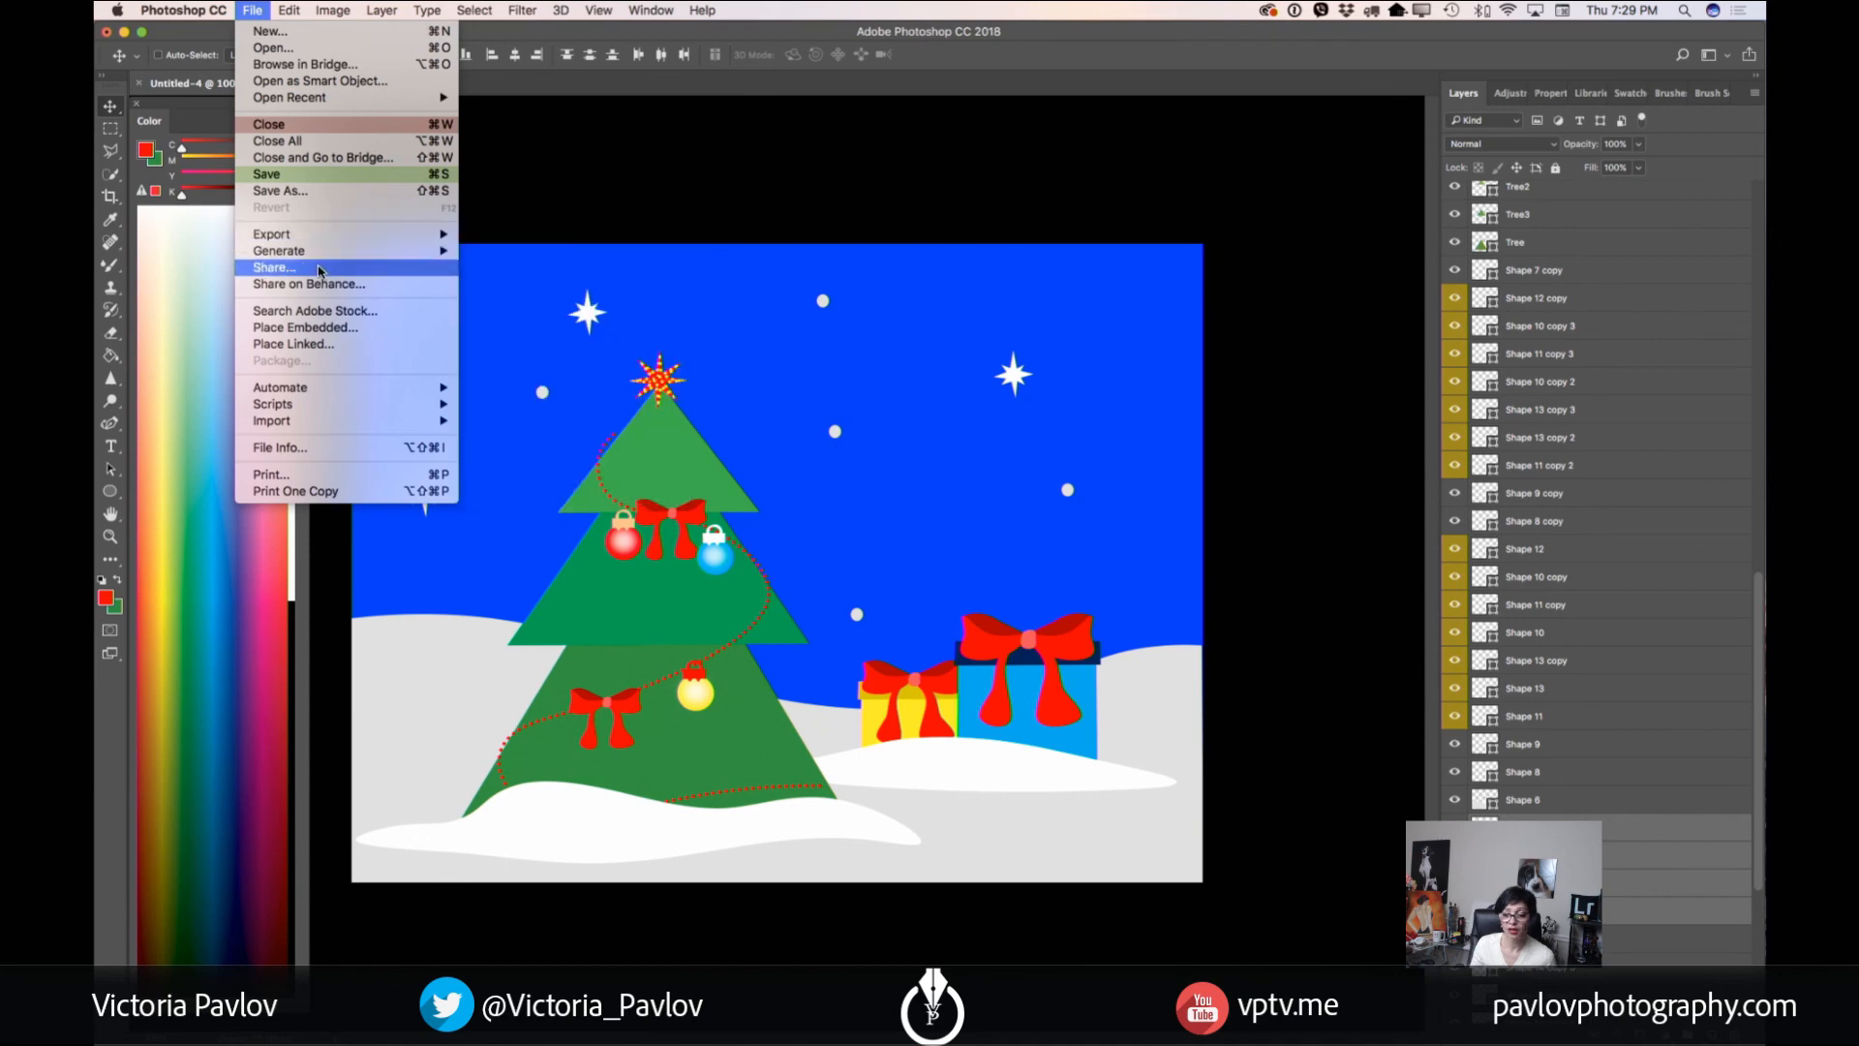
left_click(319, 272)
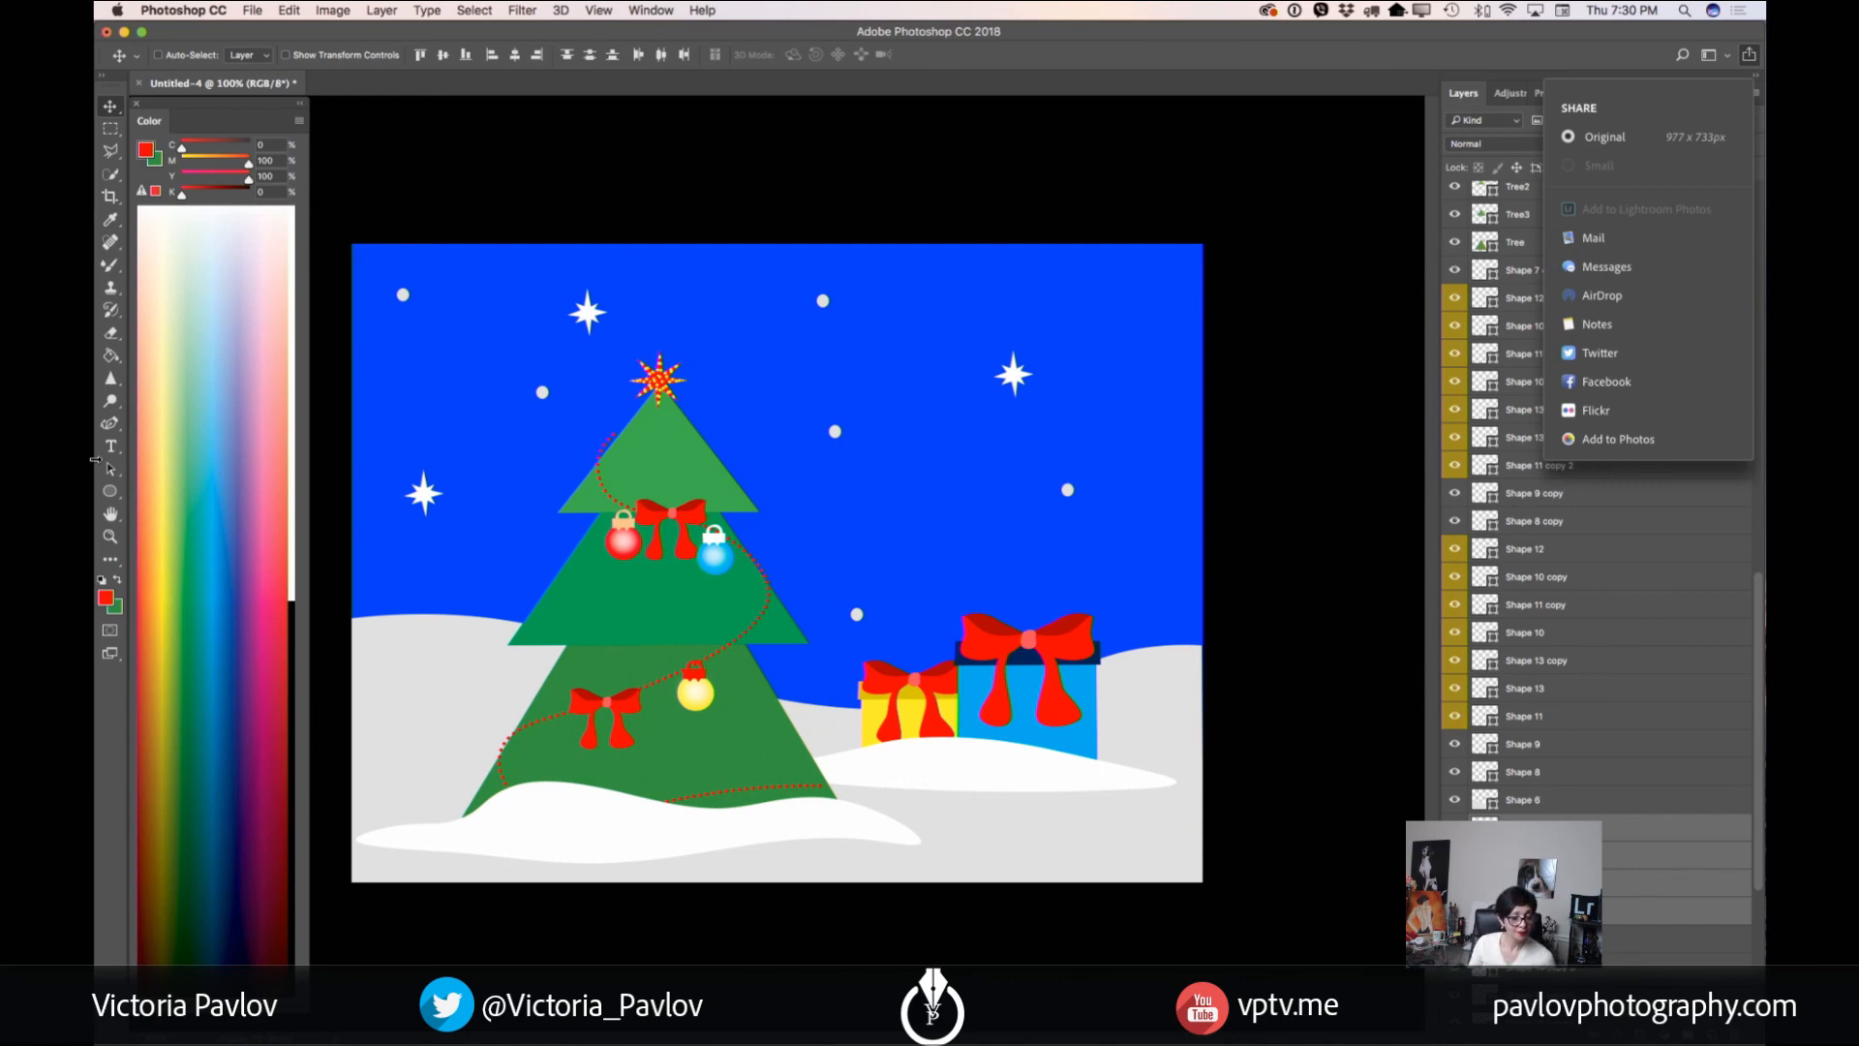
- Create a wide text box across the sky over the treetop and enter the artist's social media handle
left_click(111, 445)
left_click_drag(722, 324, 1159, 401)
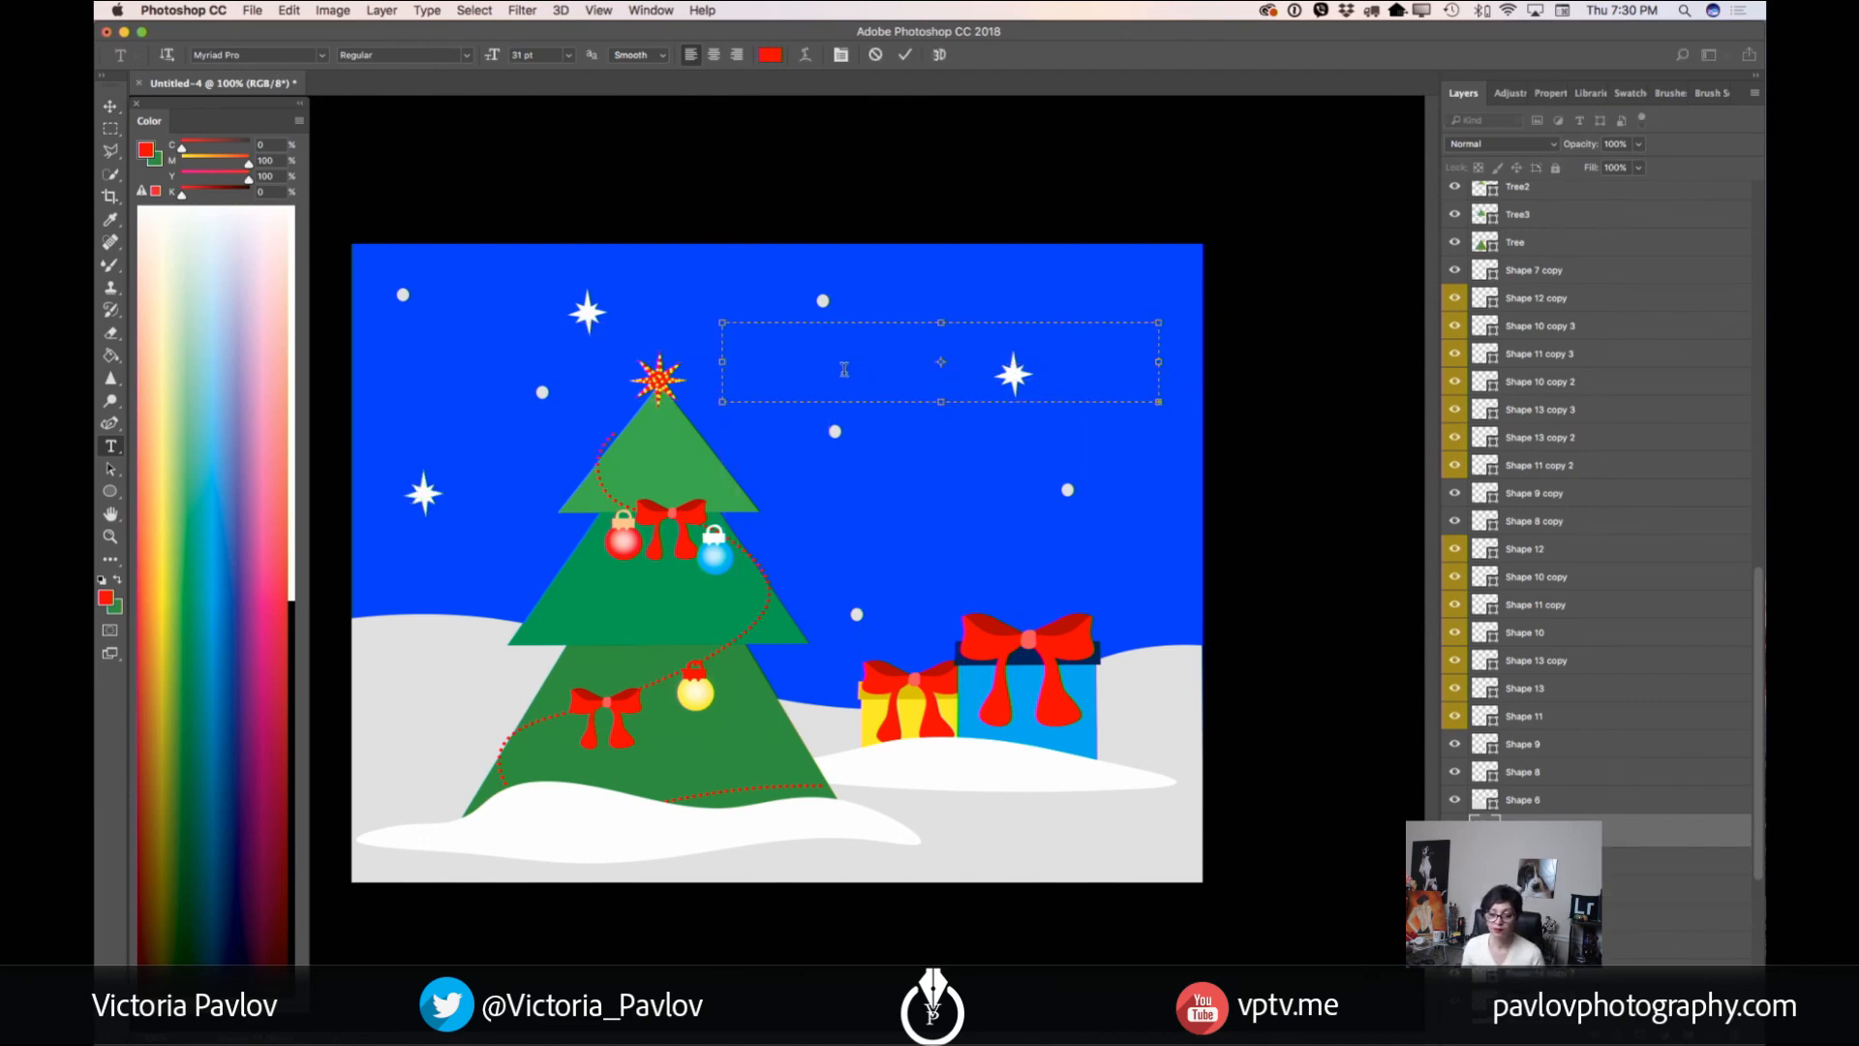
left_click_drag(722, 402, 516, 461)
type("@")
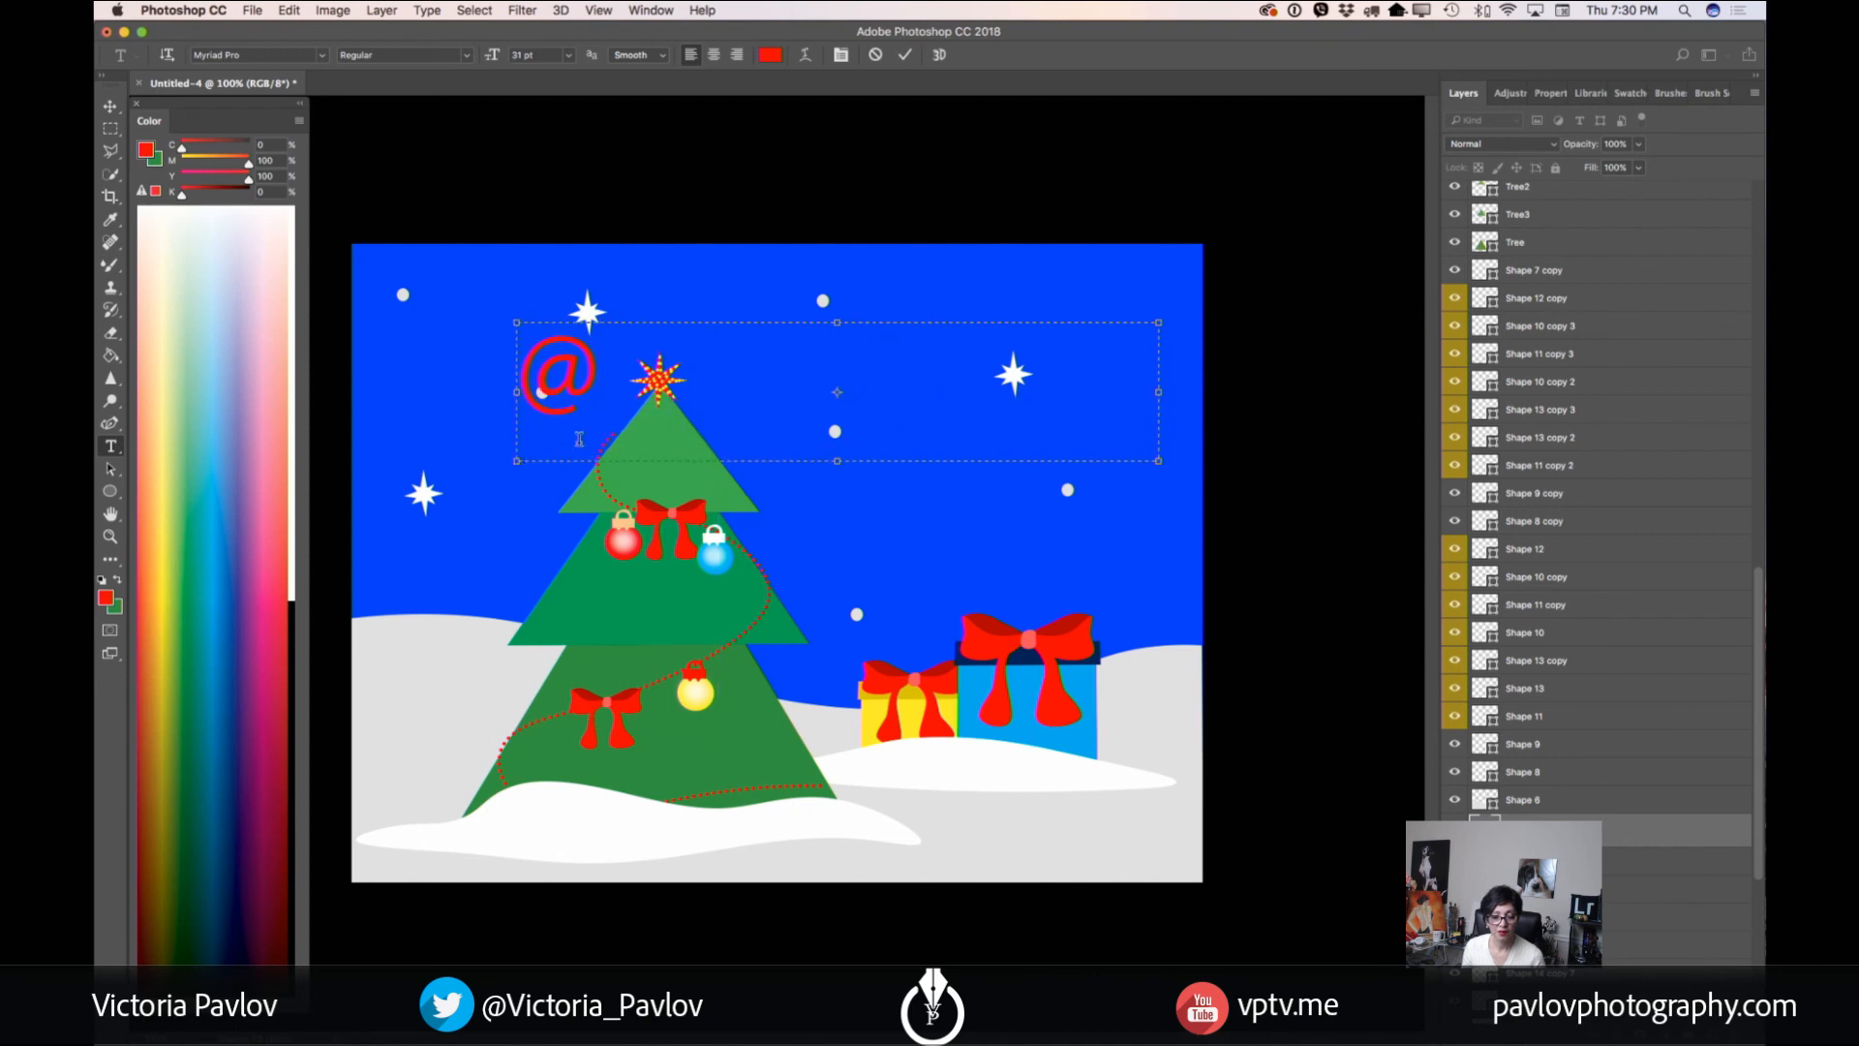
type("Victor")
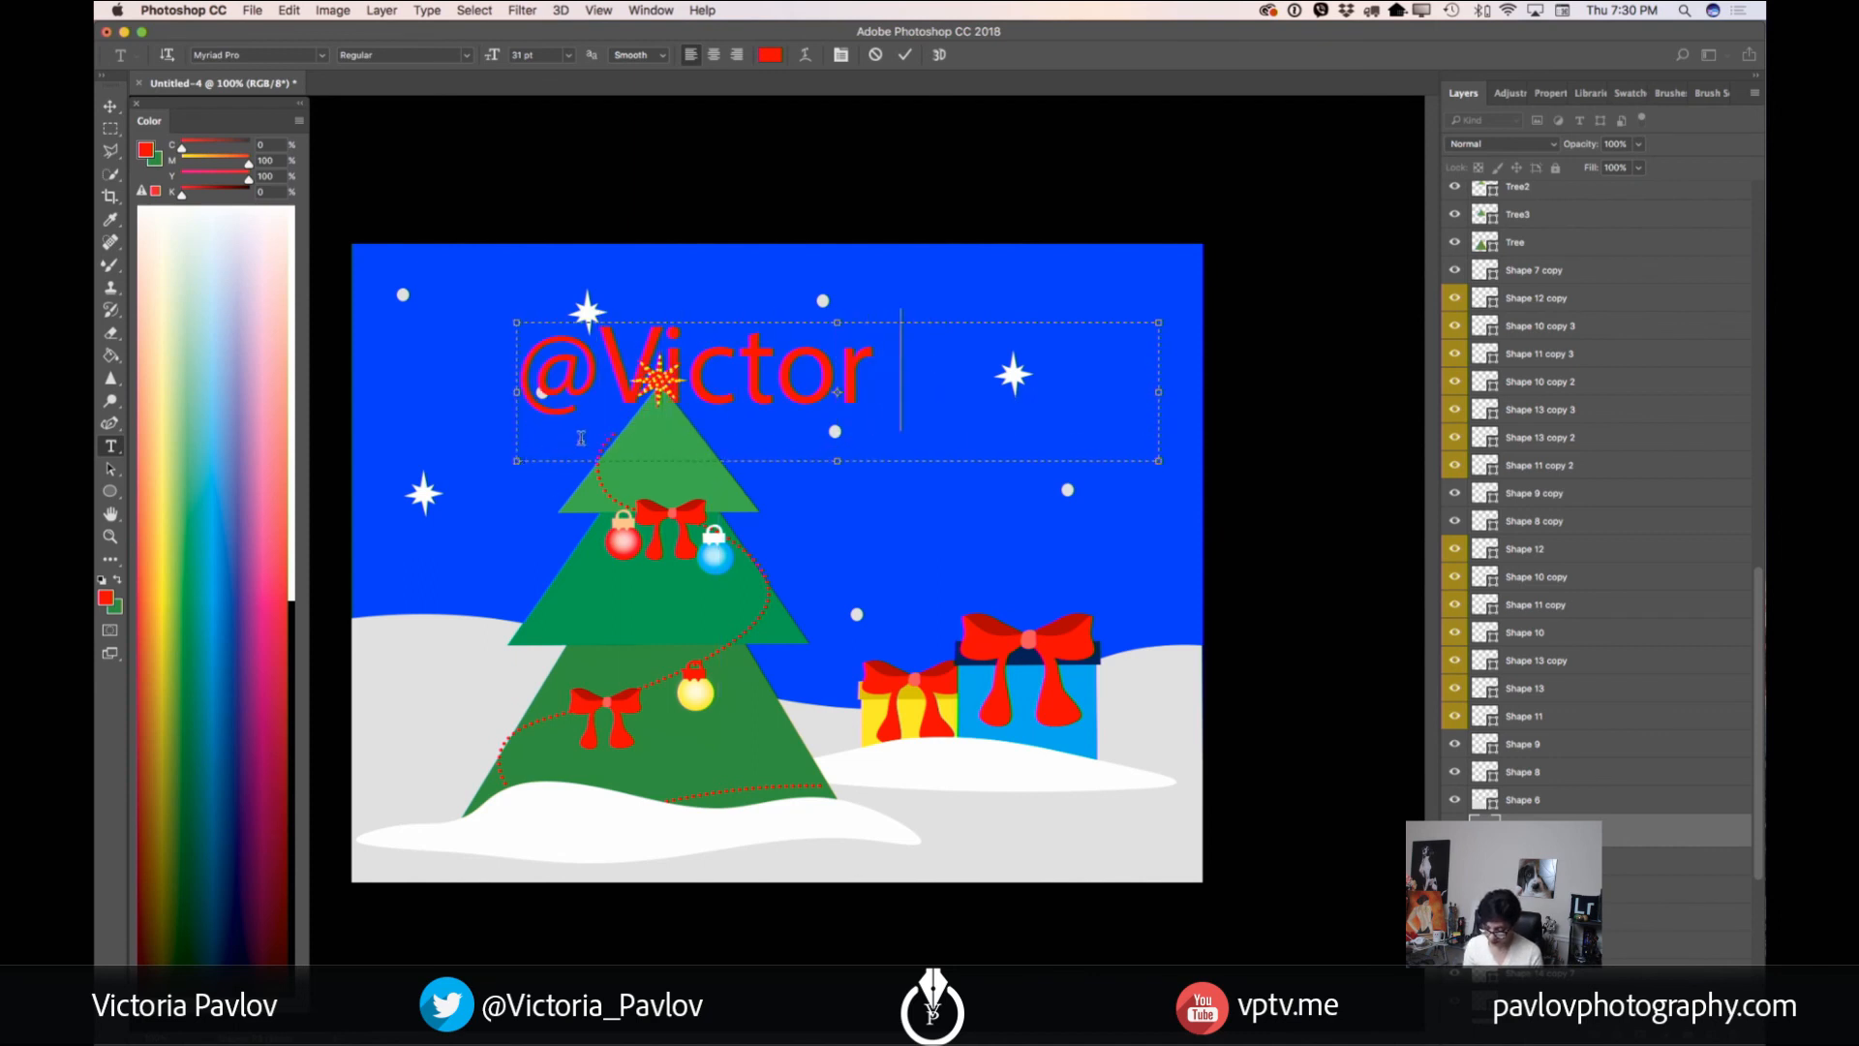
type("ia_pa")
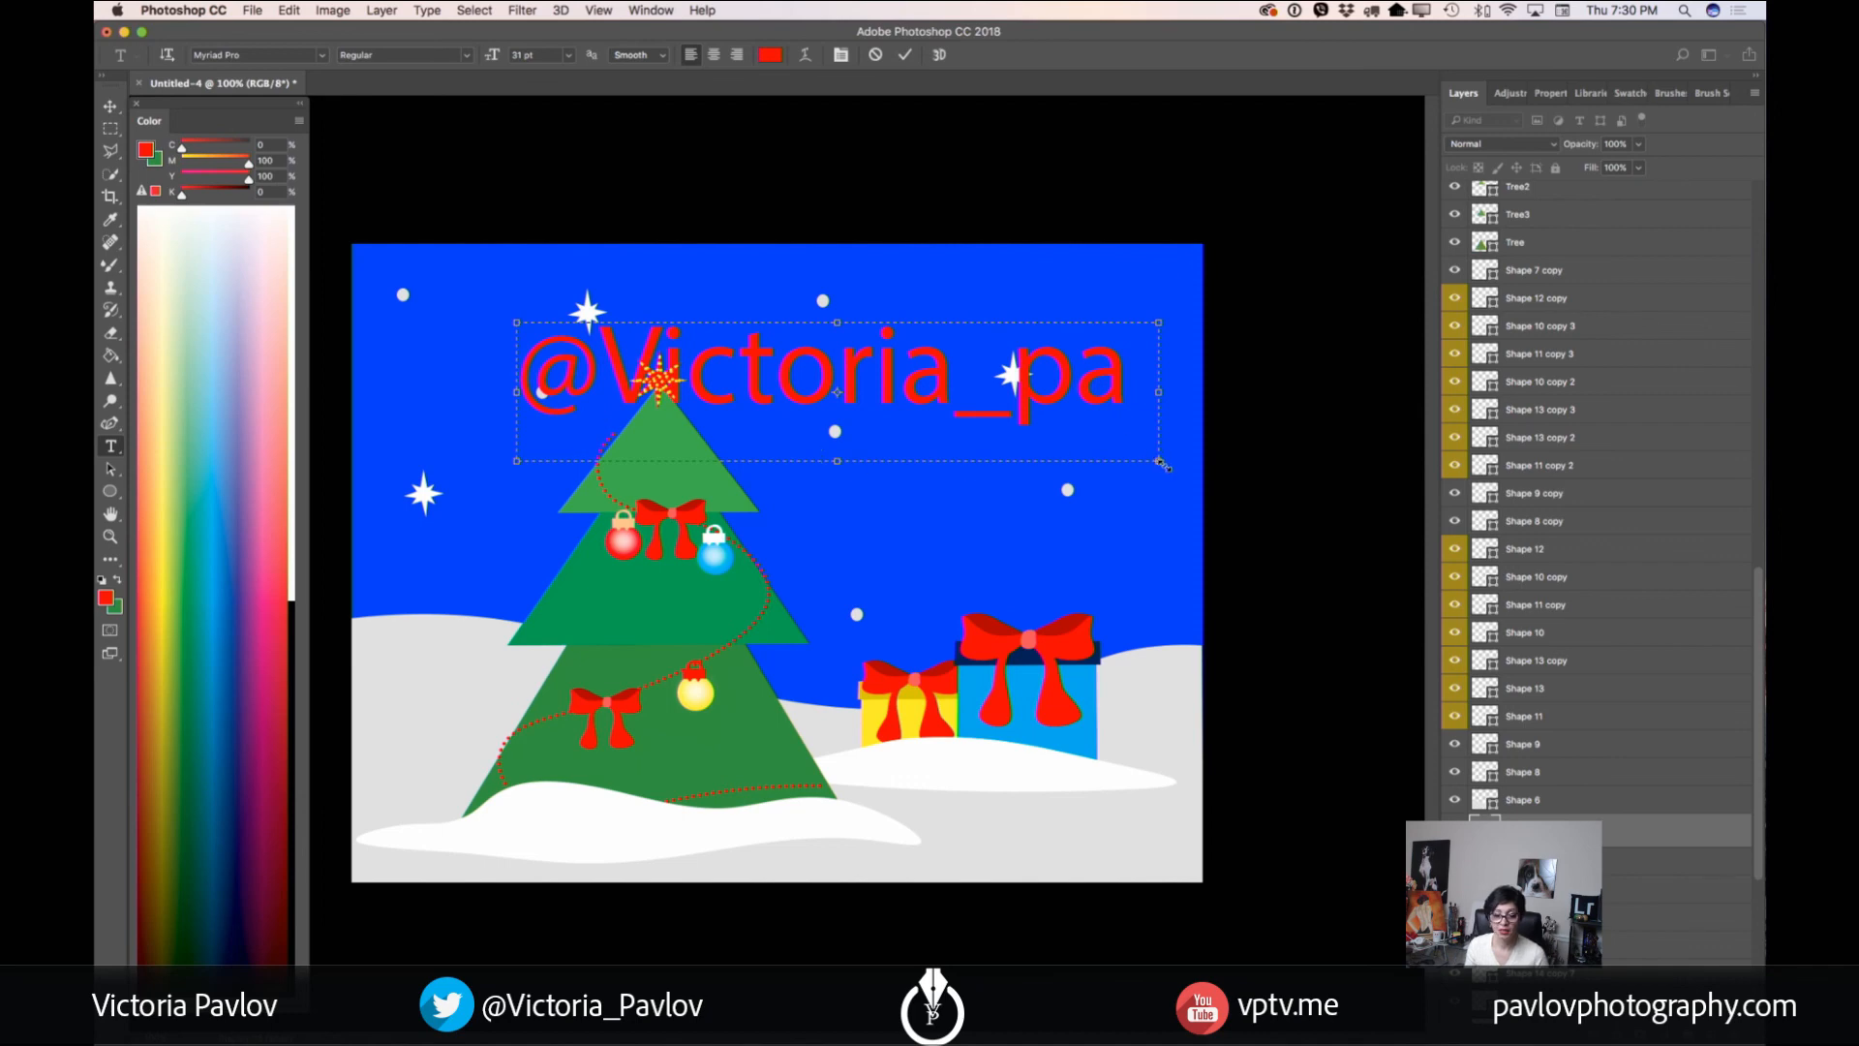
- Reduce the handle text to 18 pt and retype its surname part with a capital initial
triple_click(596, 395)
left_click(568, 56)
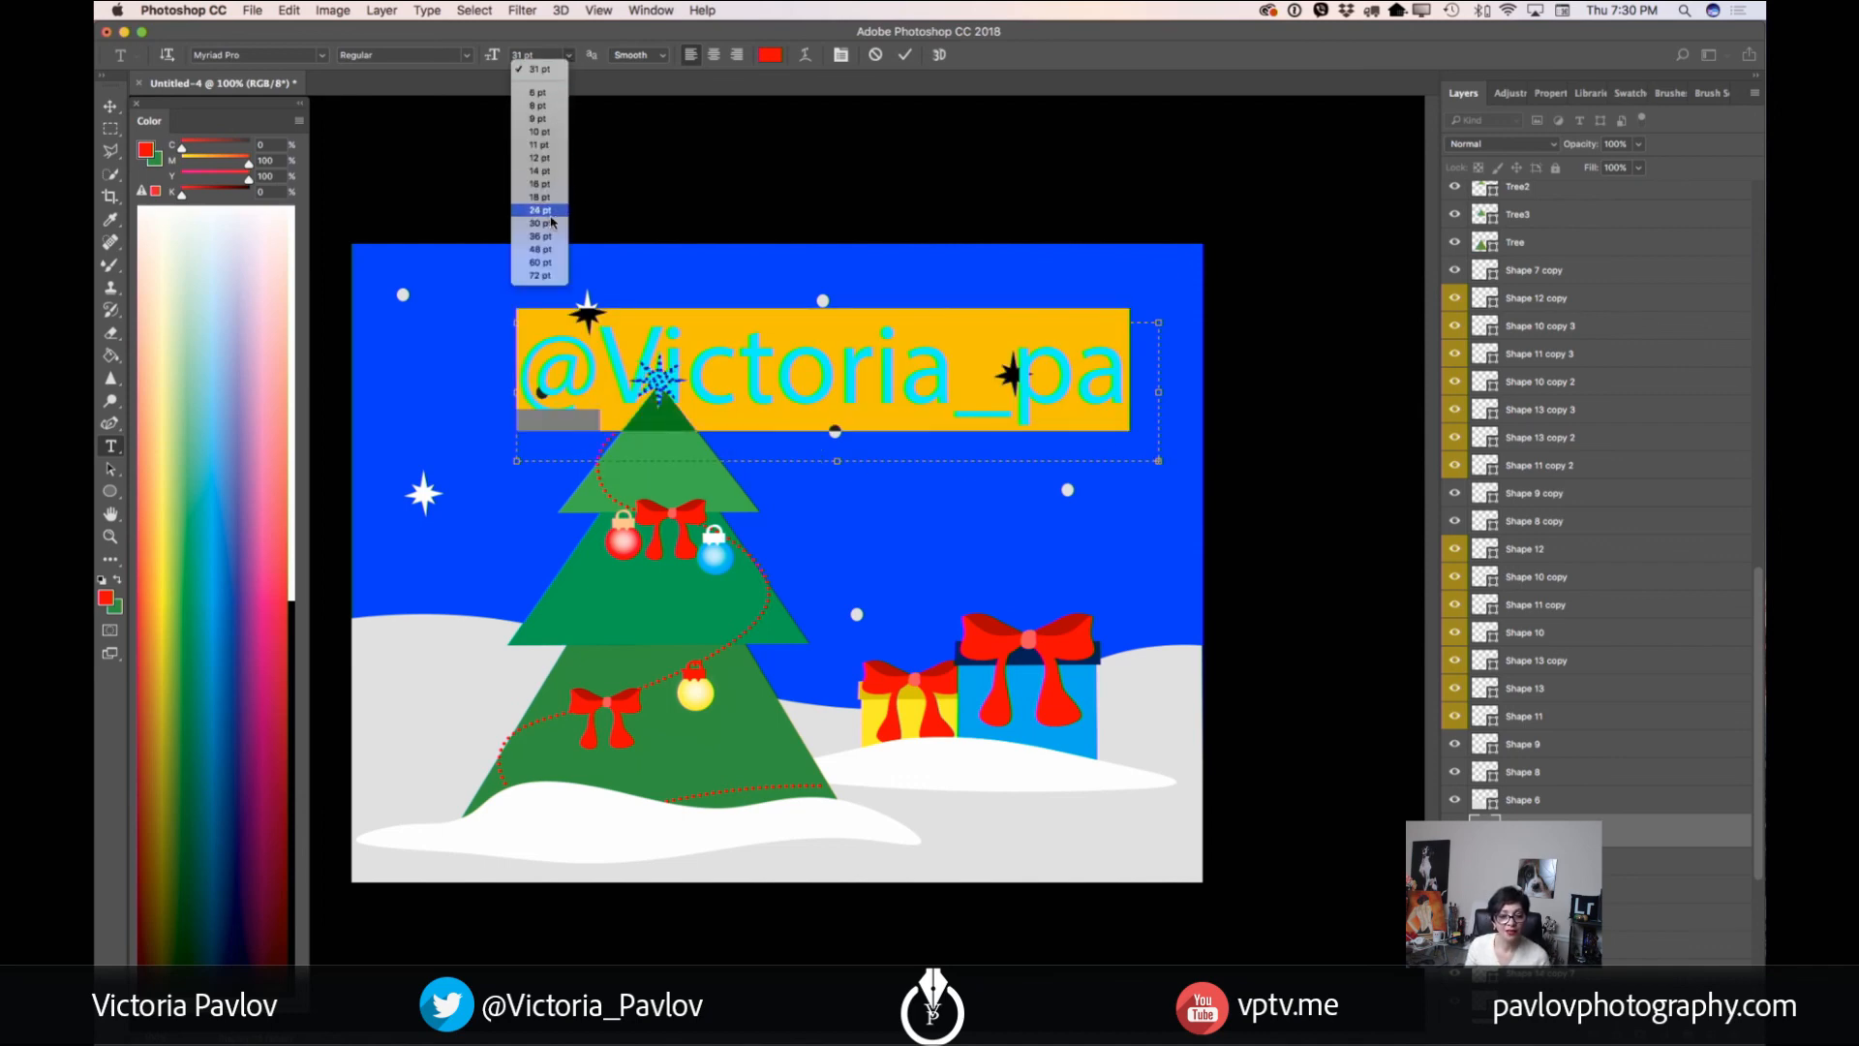
left_click(549, 193)
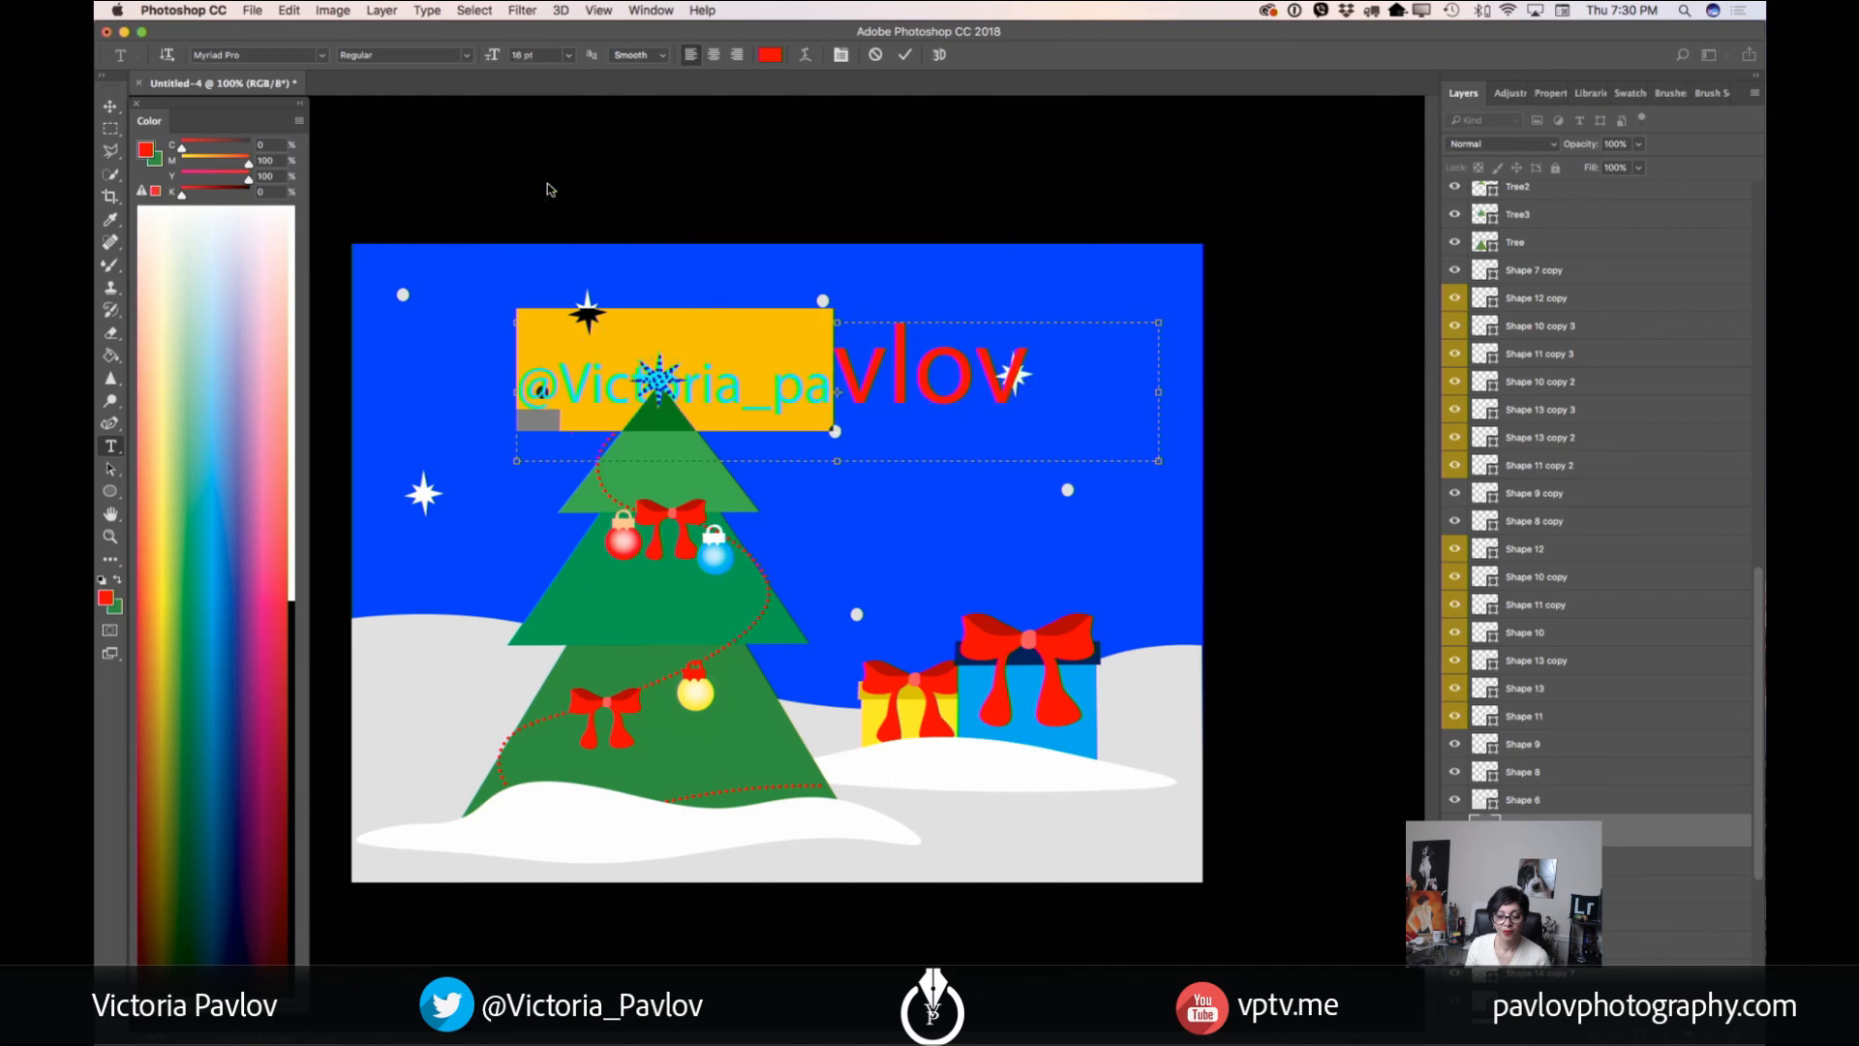
triple_click(1046, 366)
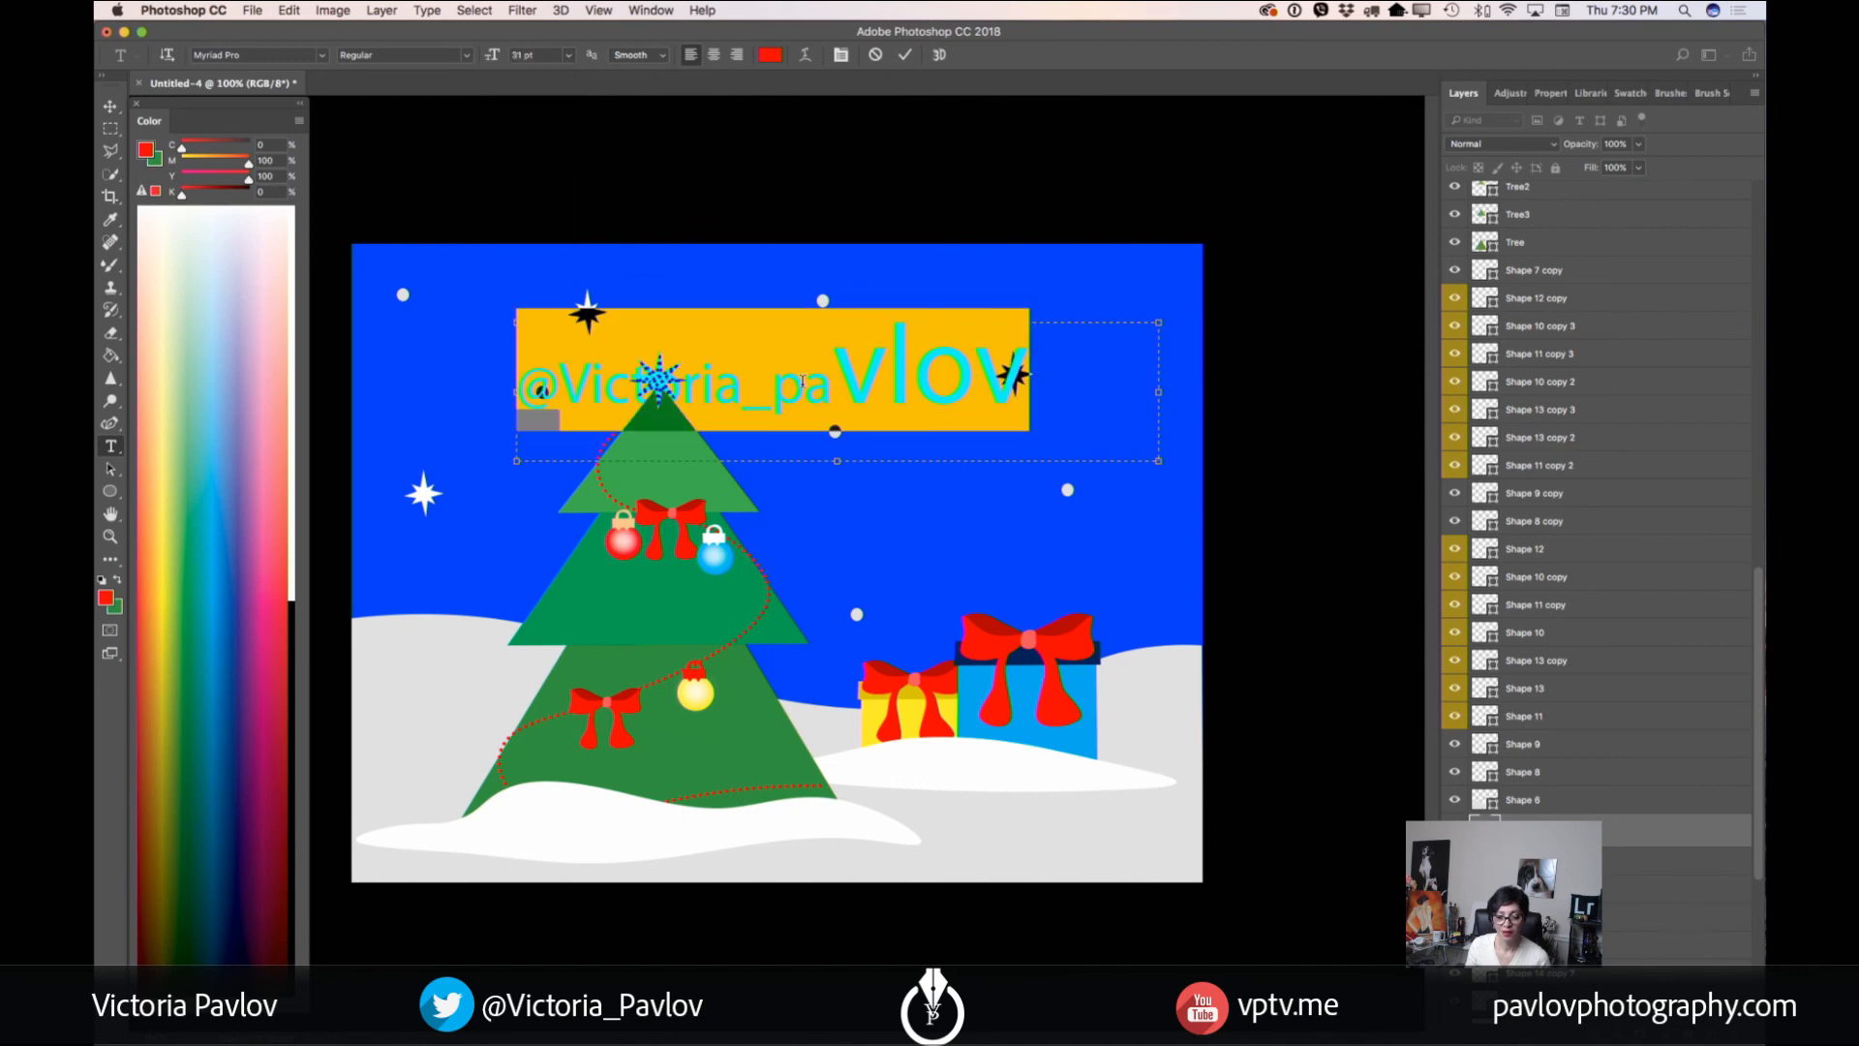
left_click_drag(775, 383, 1026, 386)
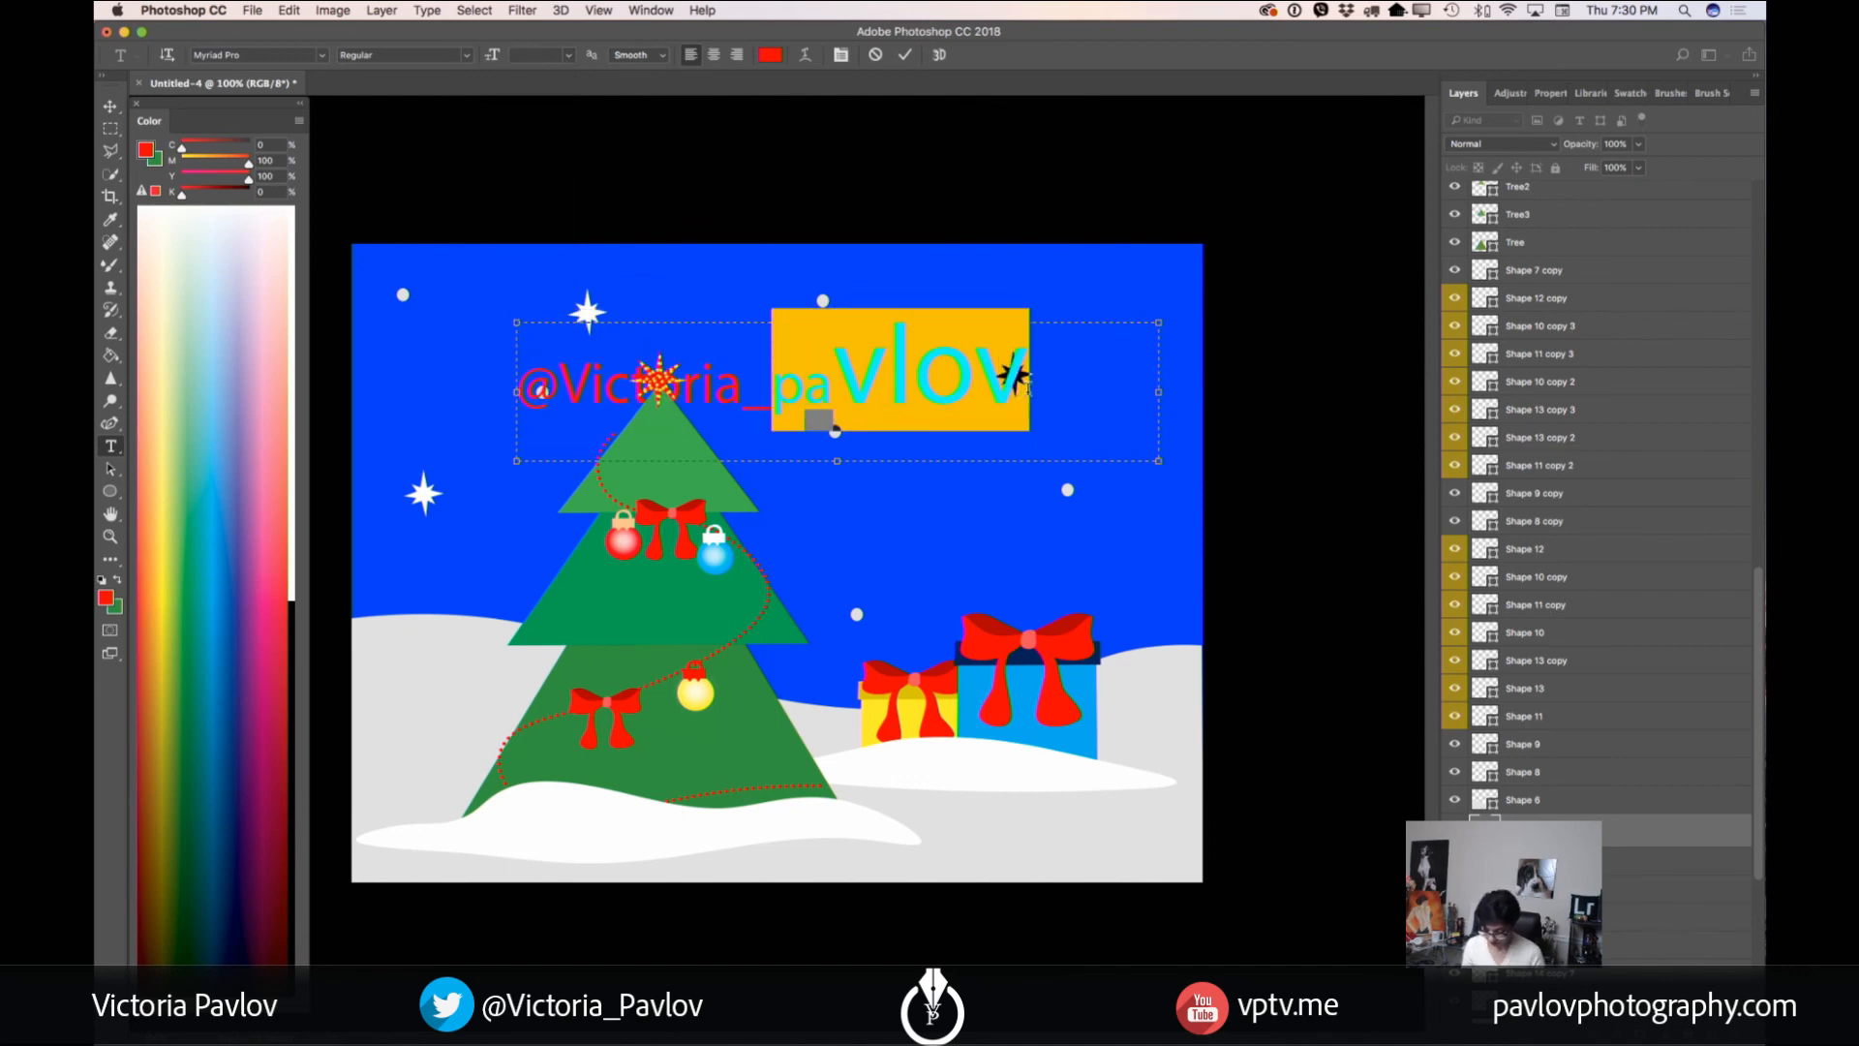
type("P")
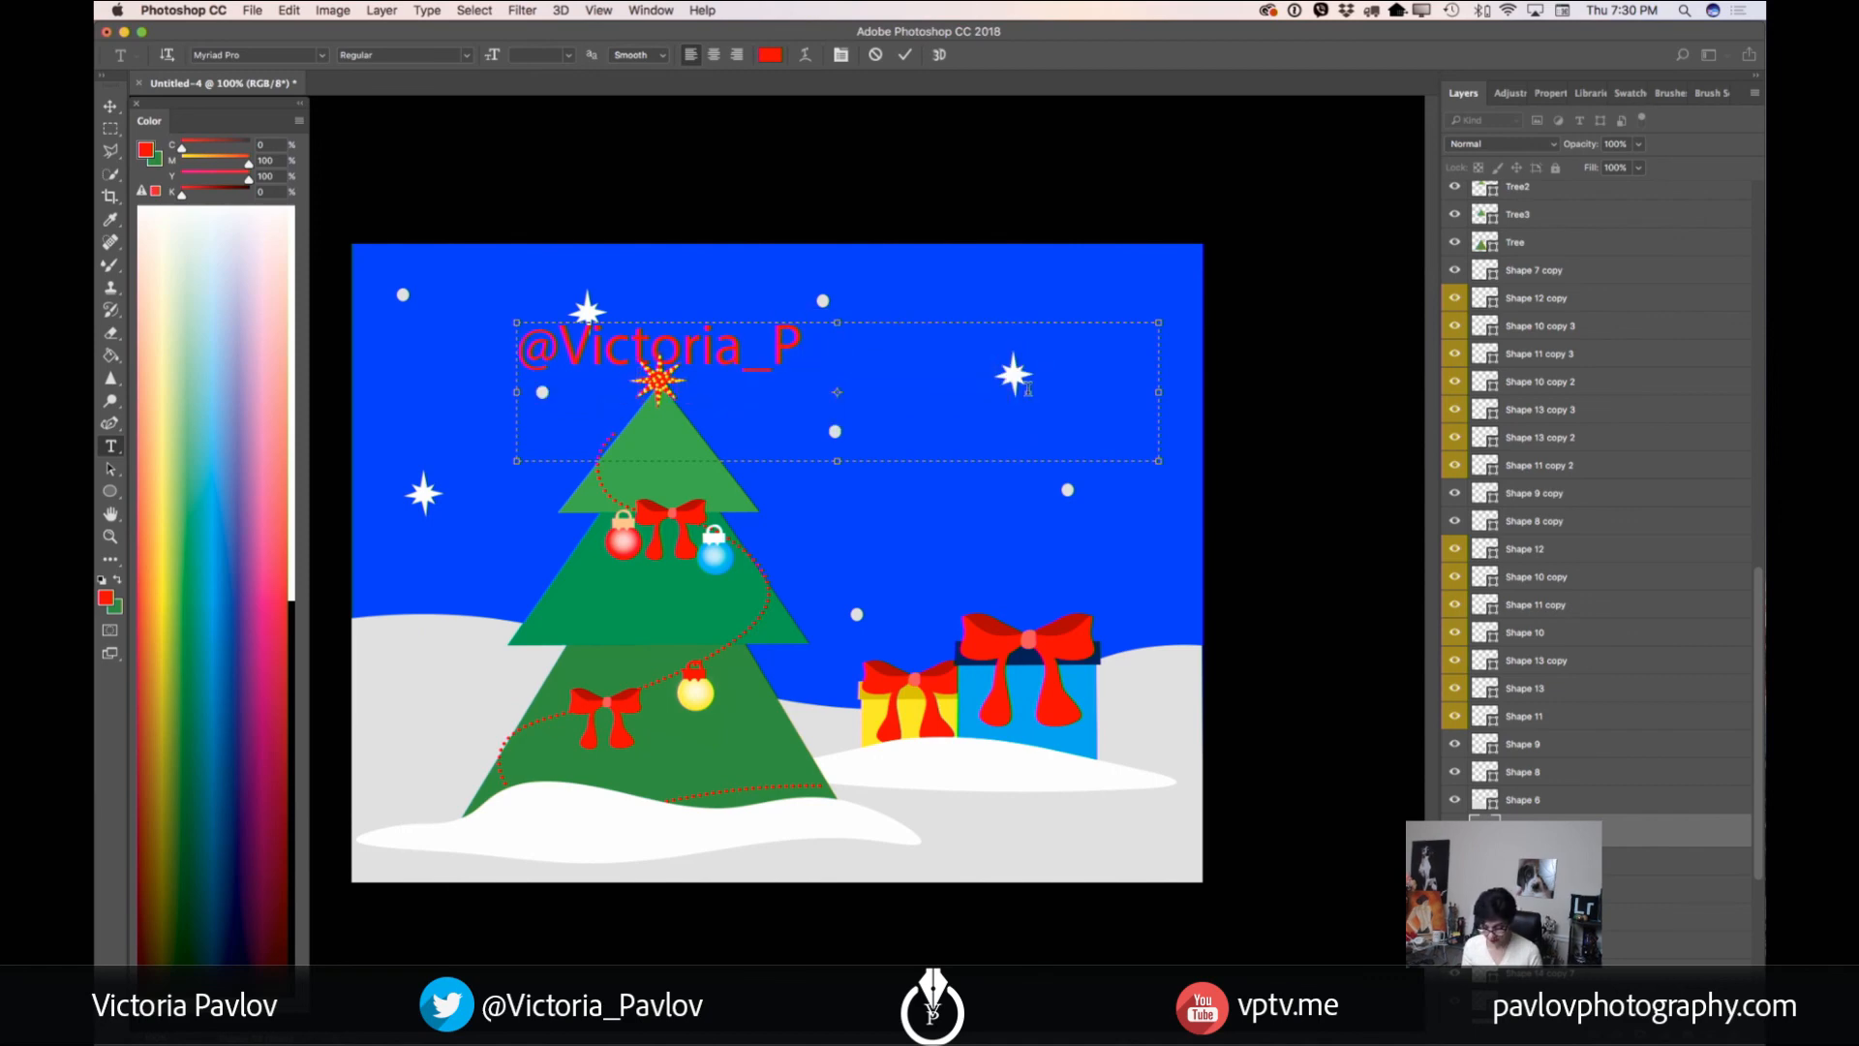
type("avlov")
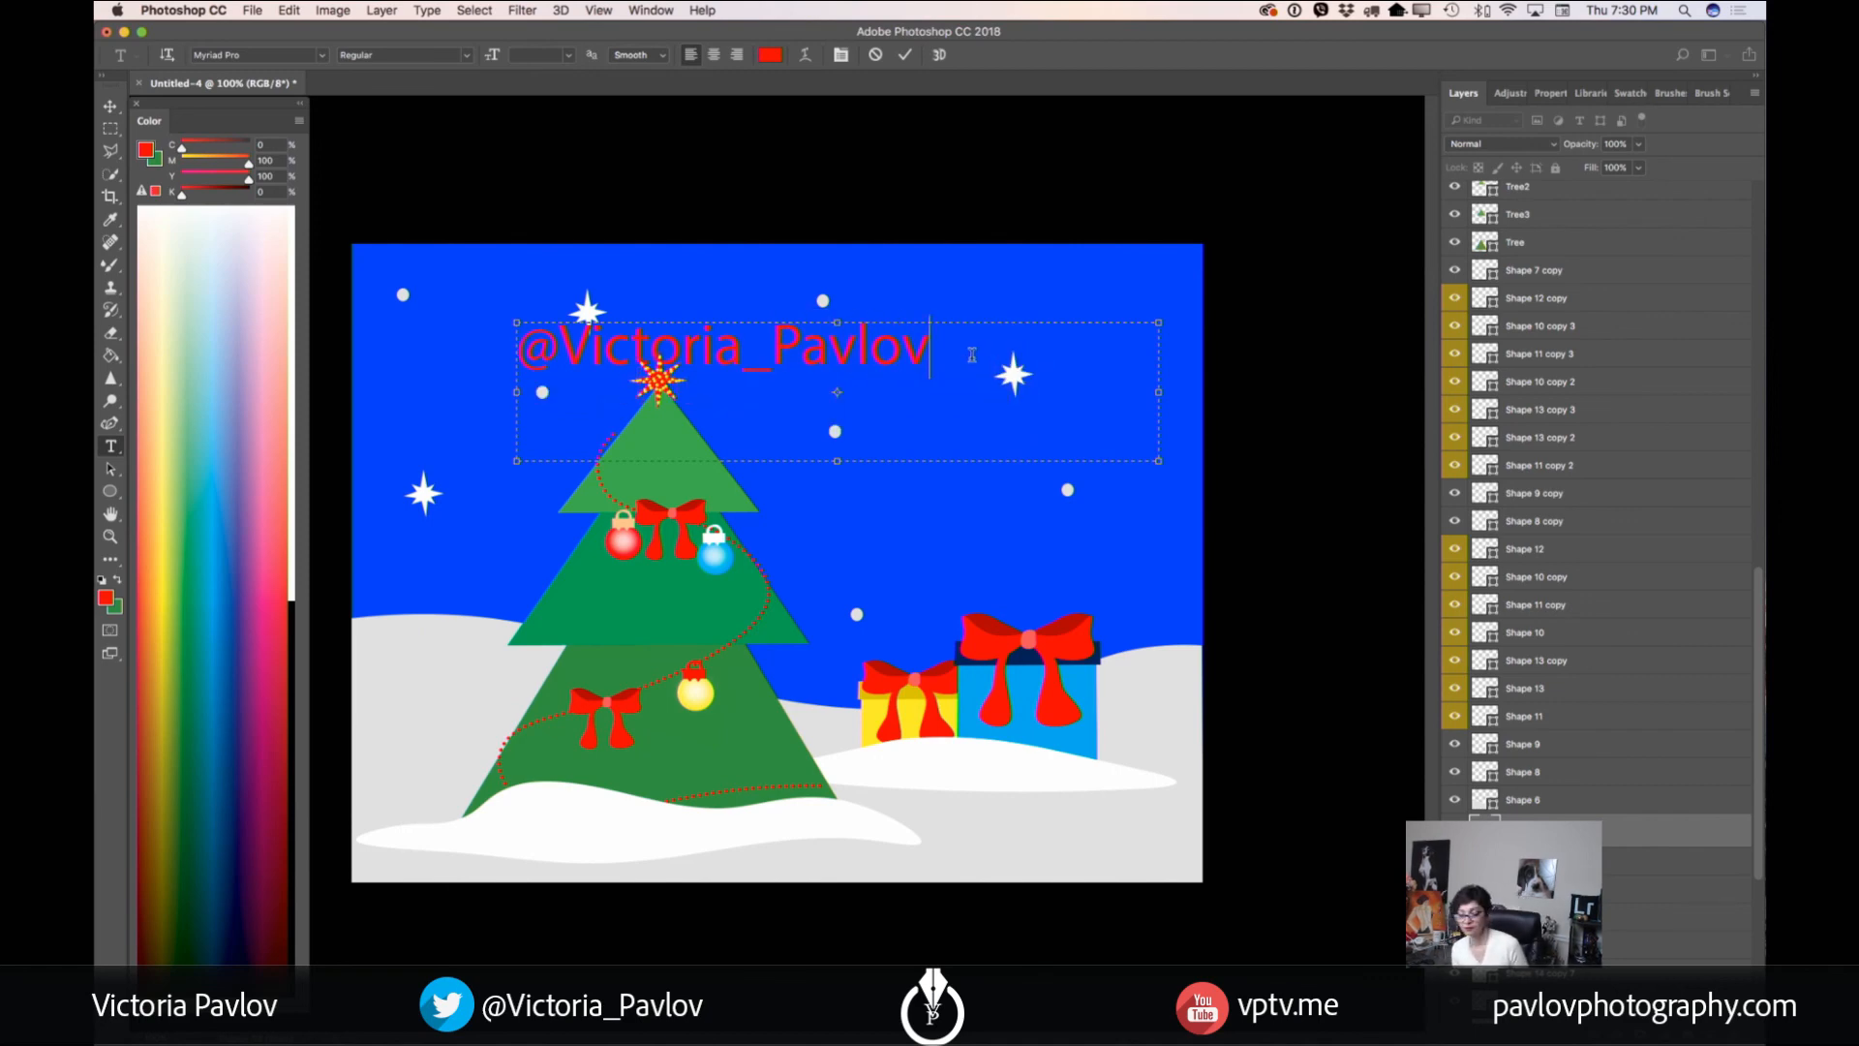
- Change the color of the whole handle text to white
left_click_drag(968, 354, 518, 354)
left_click(770, 55)
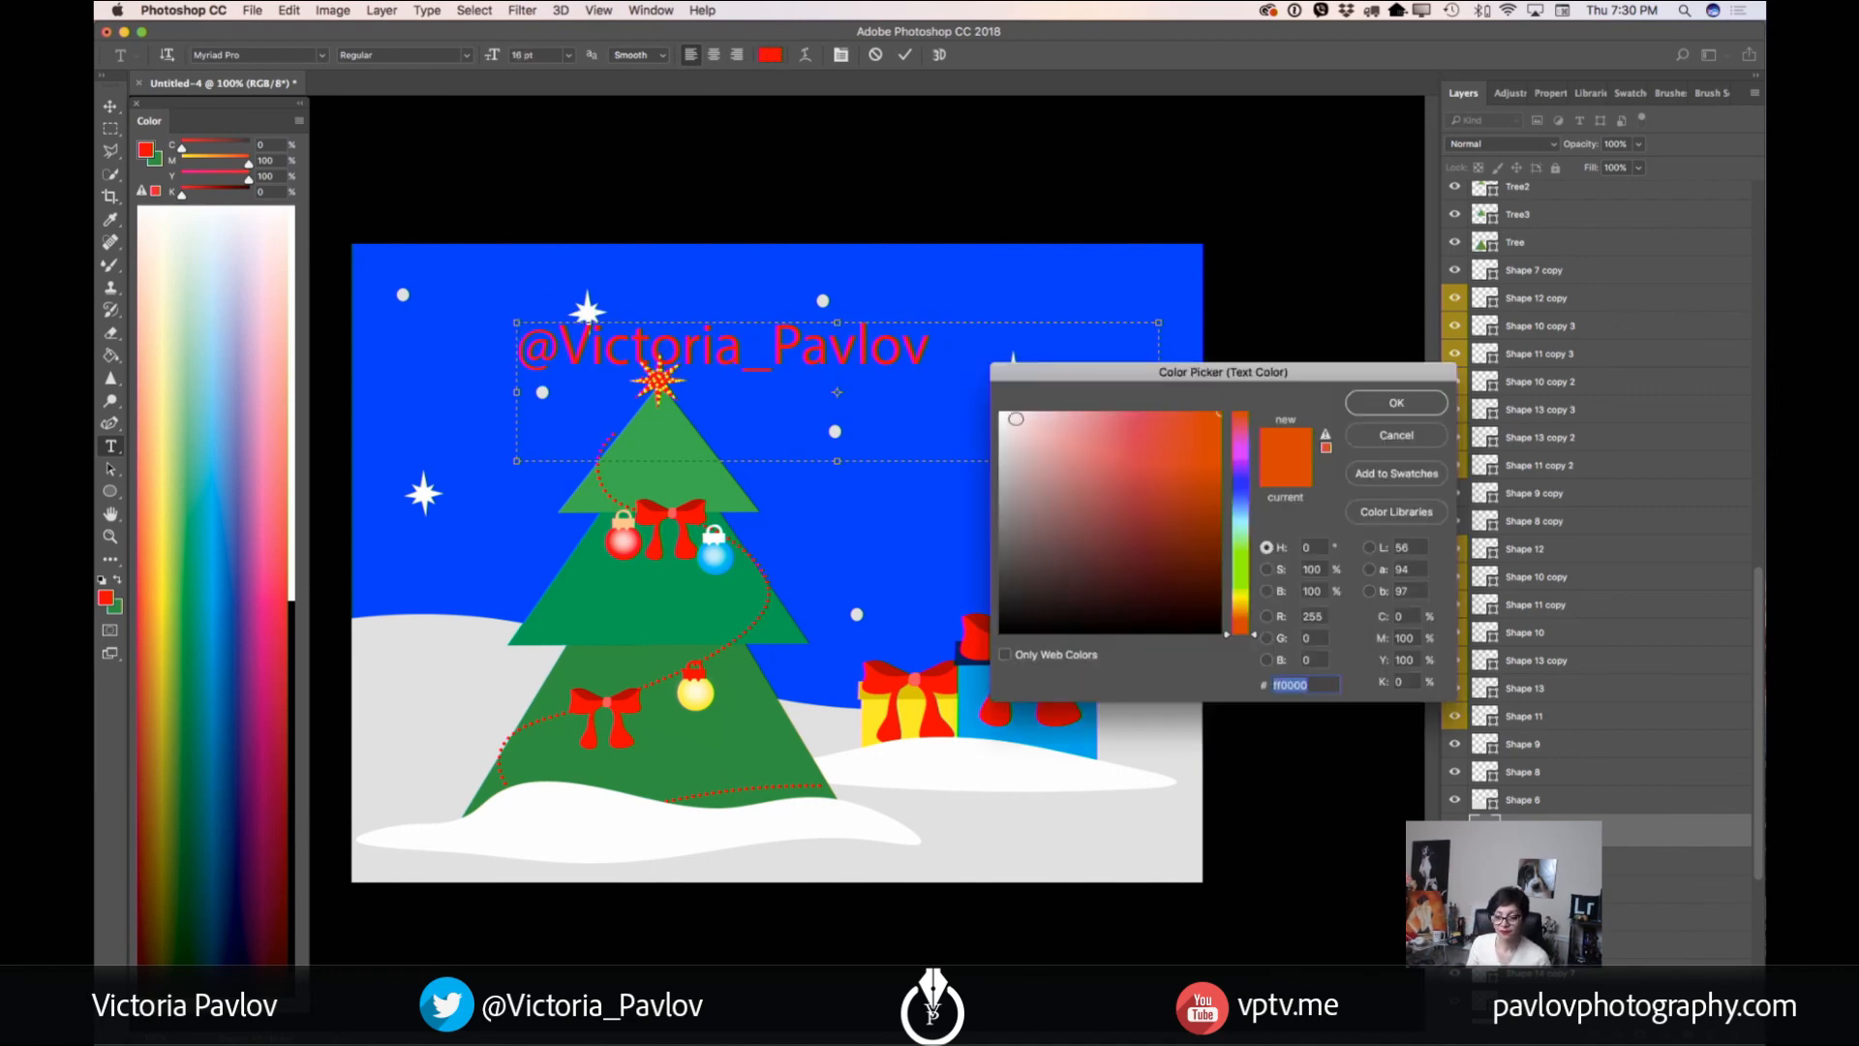
left_click(1004, 416)
left_click(1422, 407)
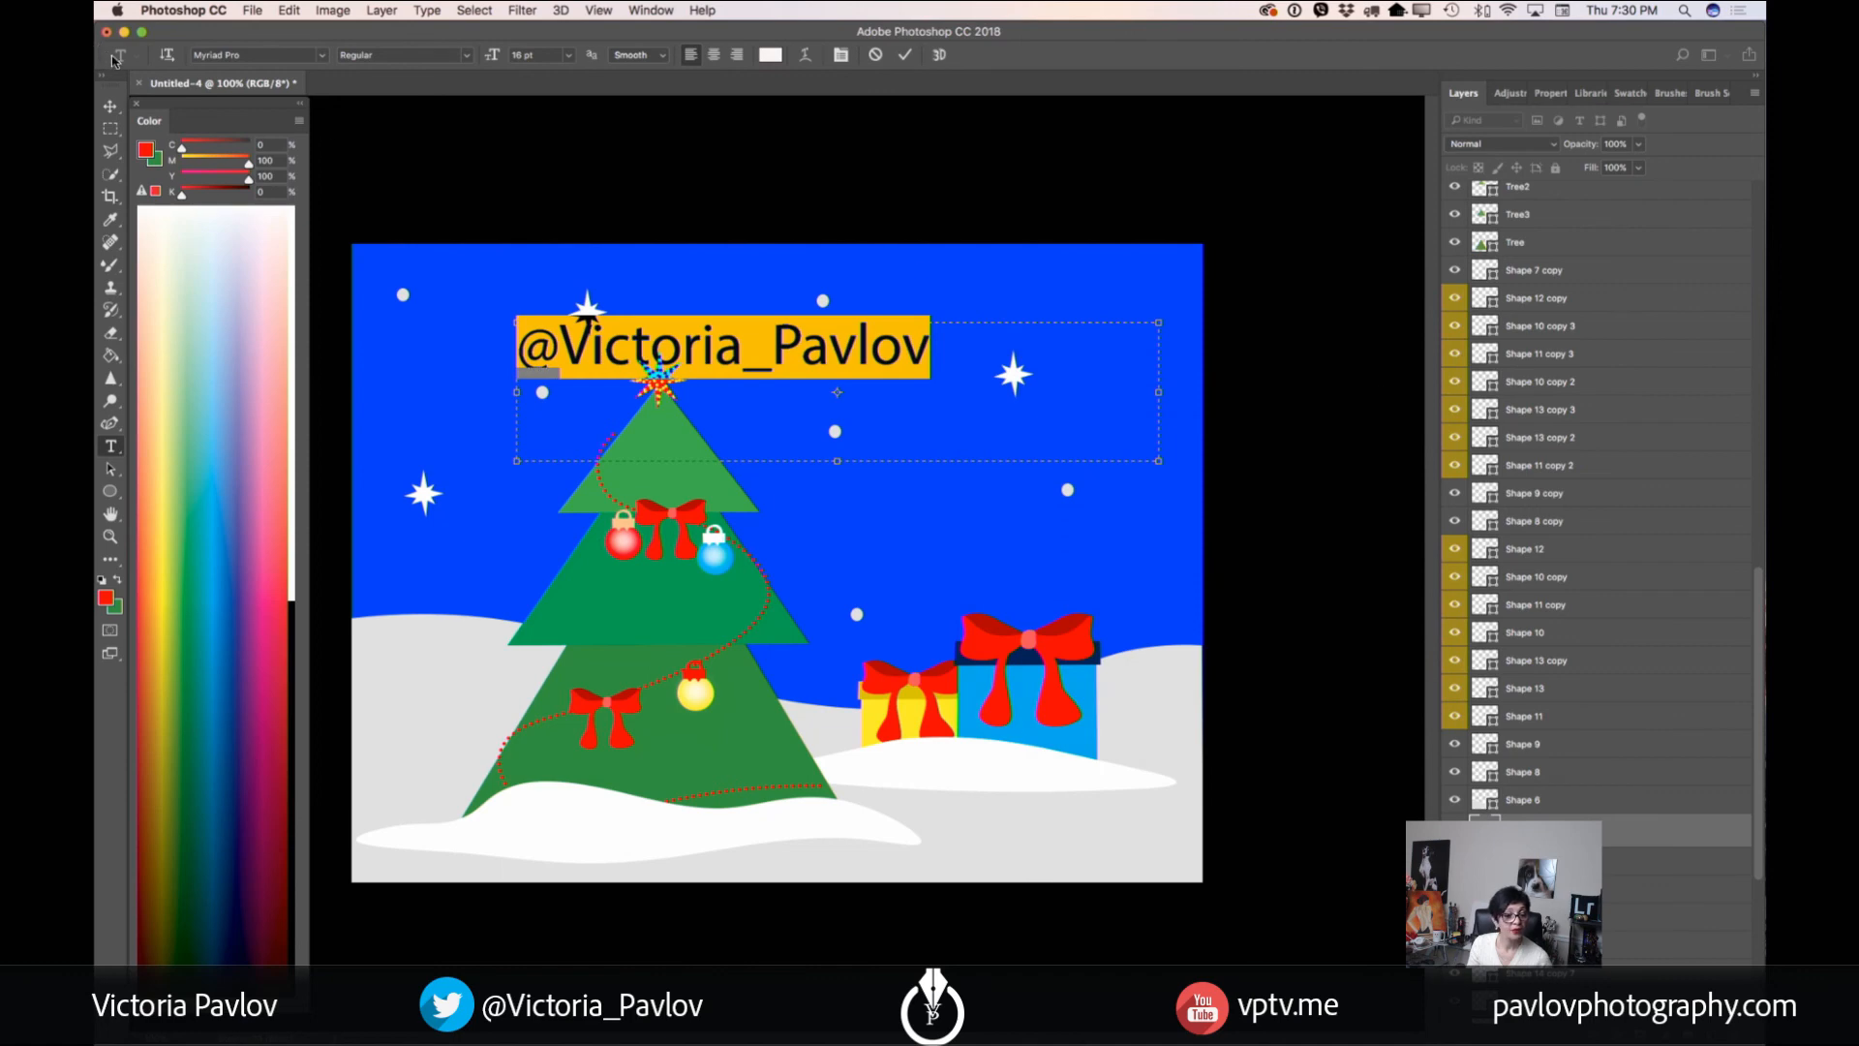
- Move the handle text to the upper-right corner of the sky and switch to another app
left_click(110, 106)
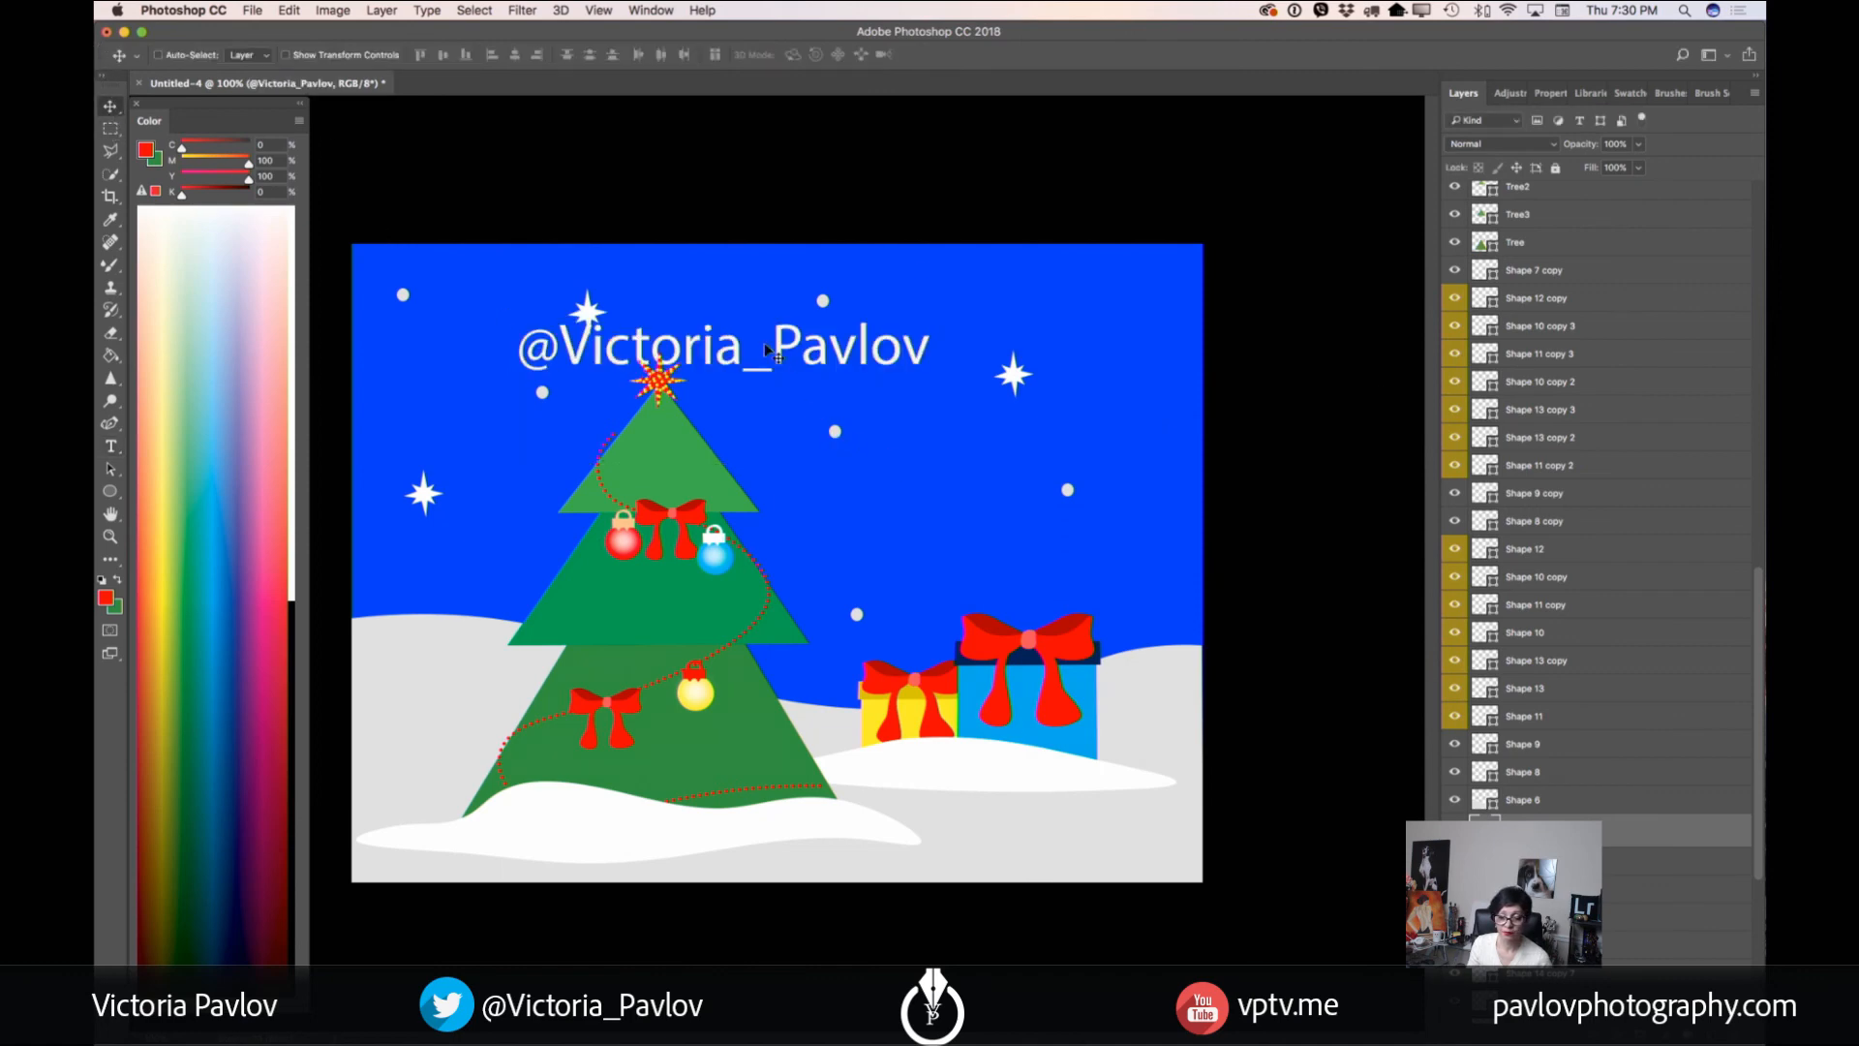
left_click_drag(766, 349, 1001, 281)
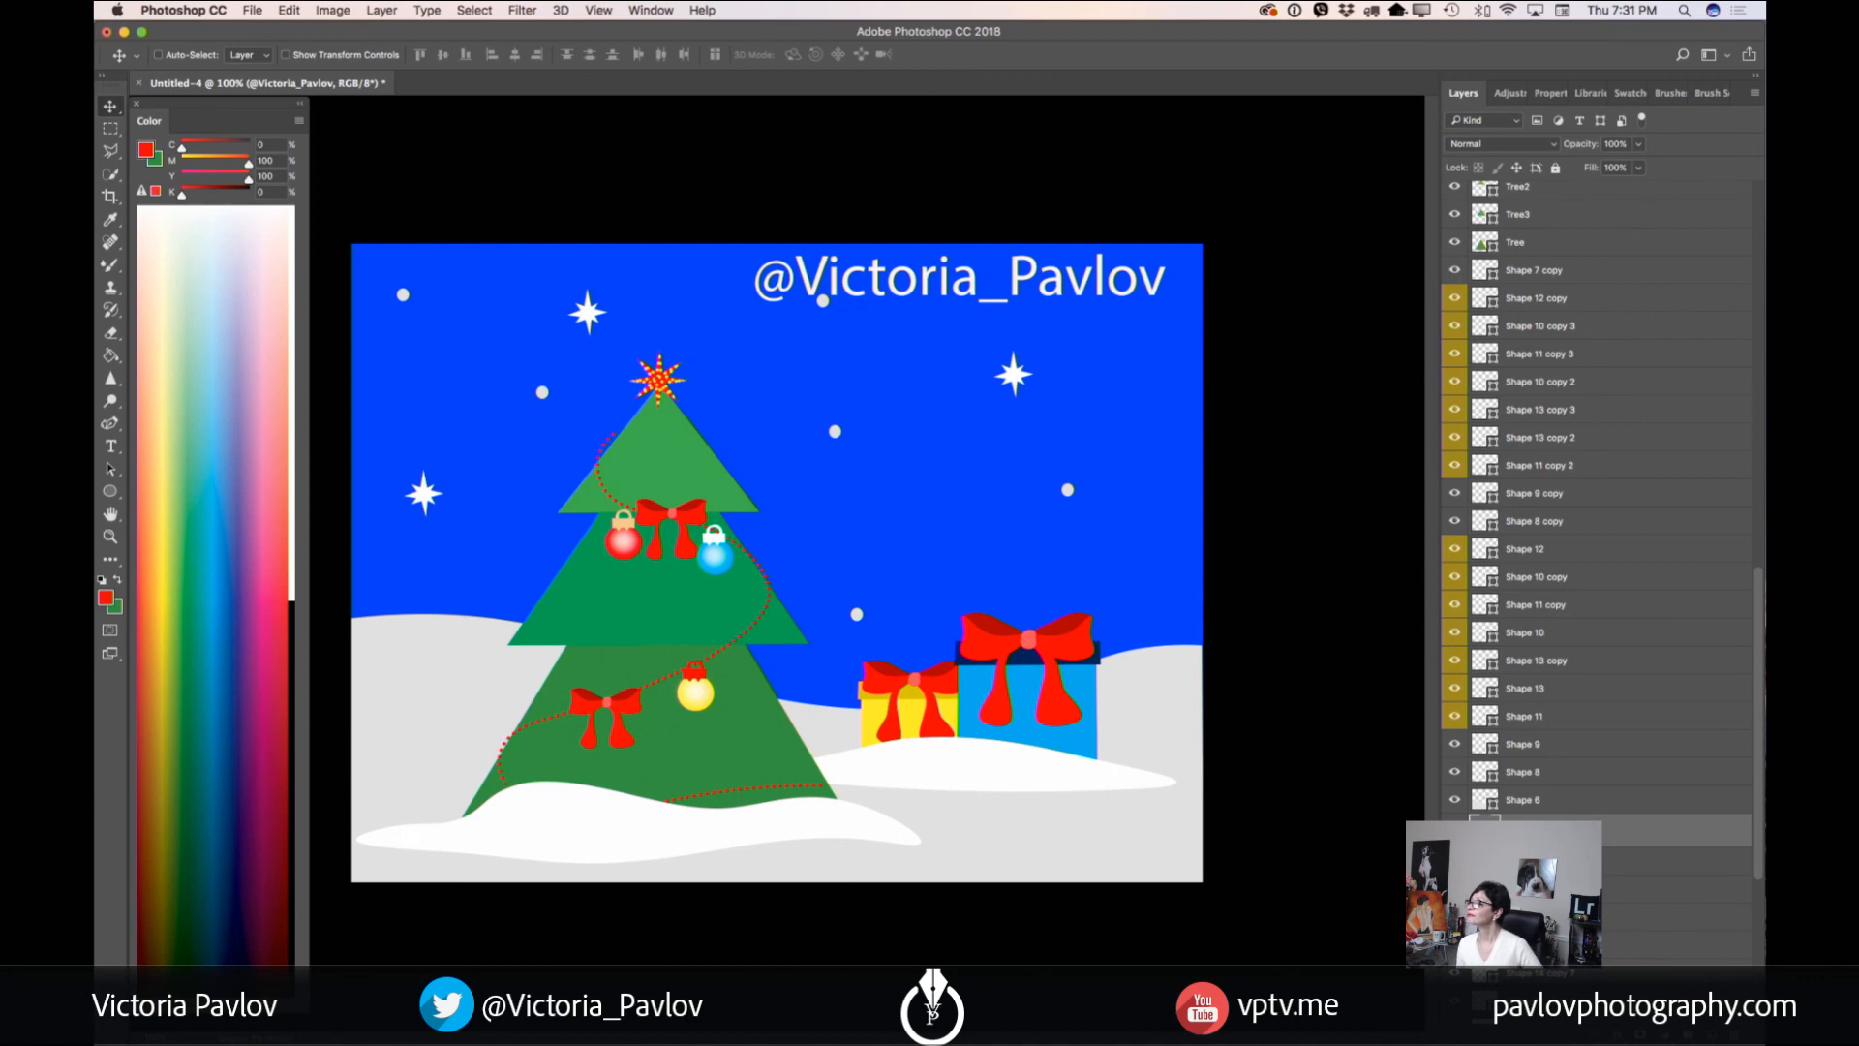
key("super+Tab")
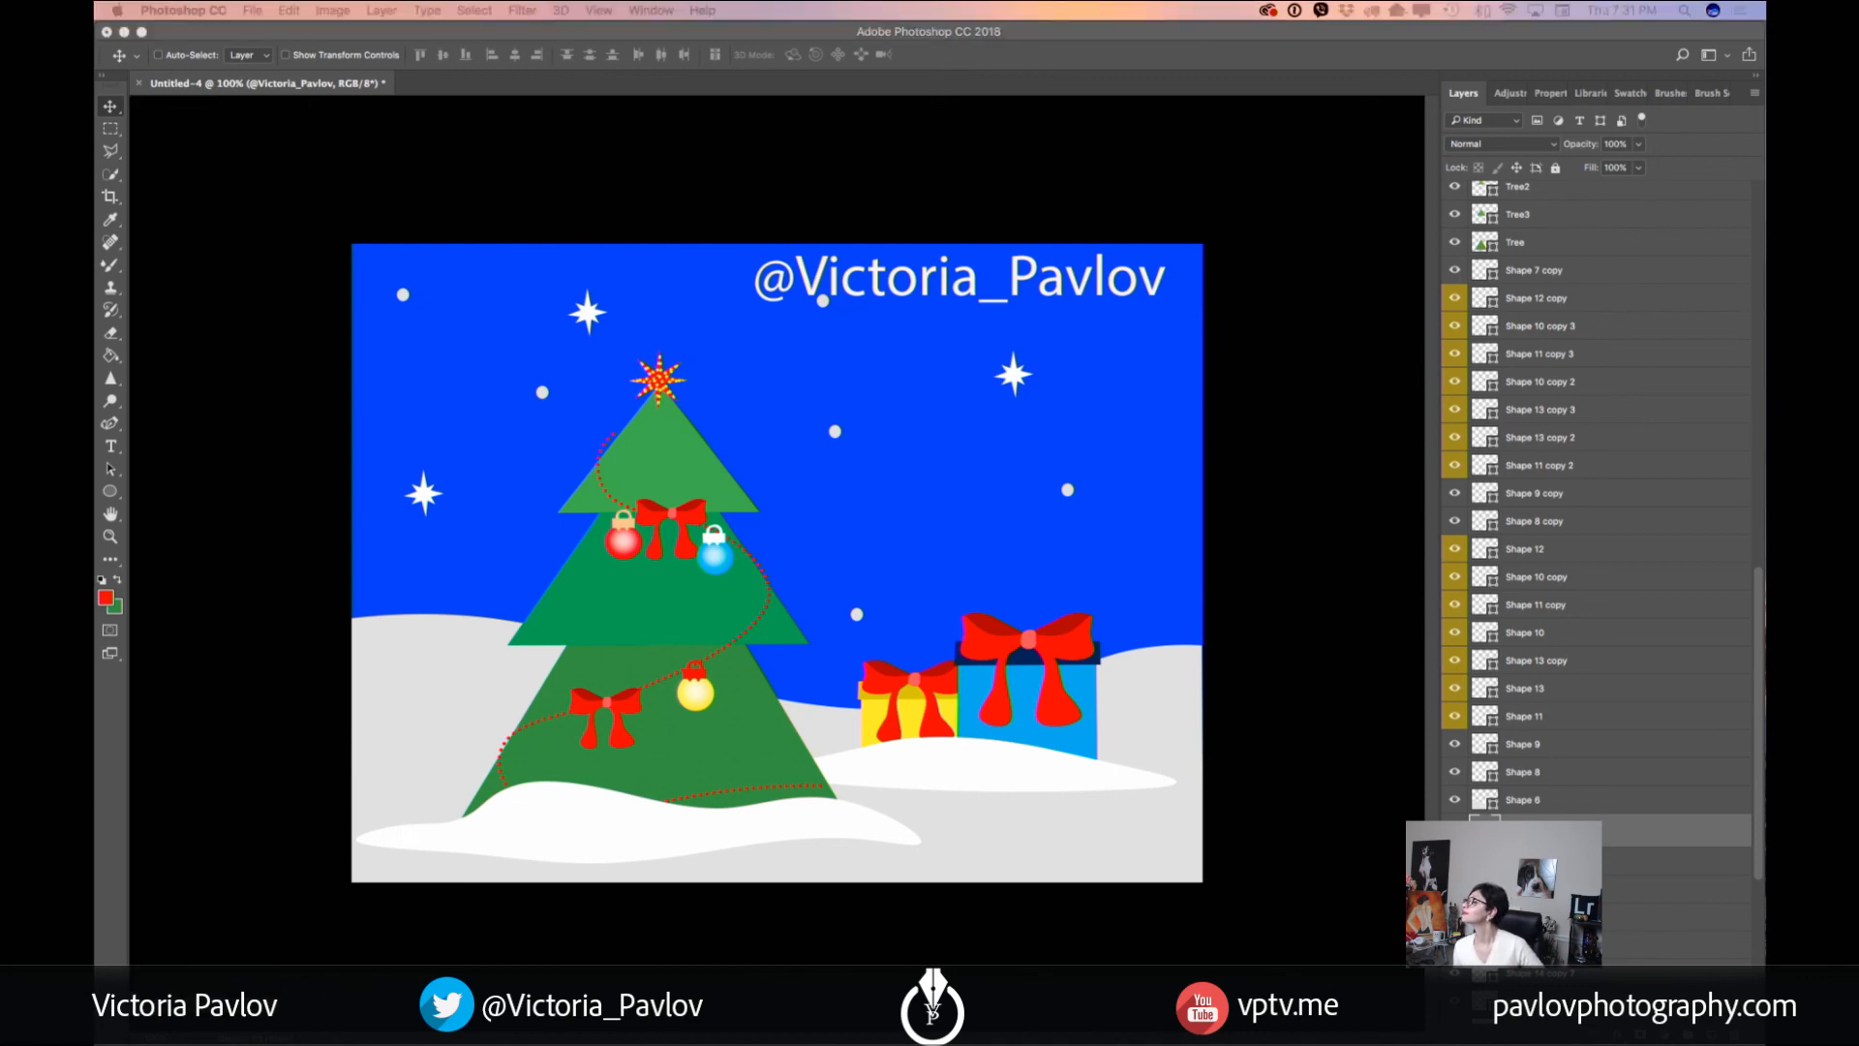